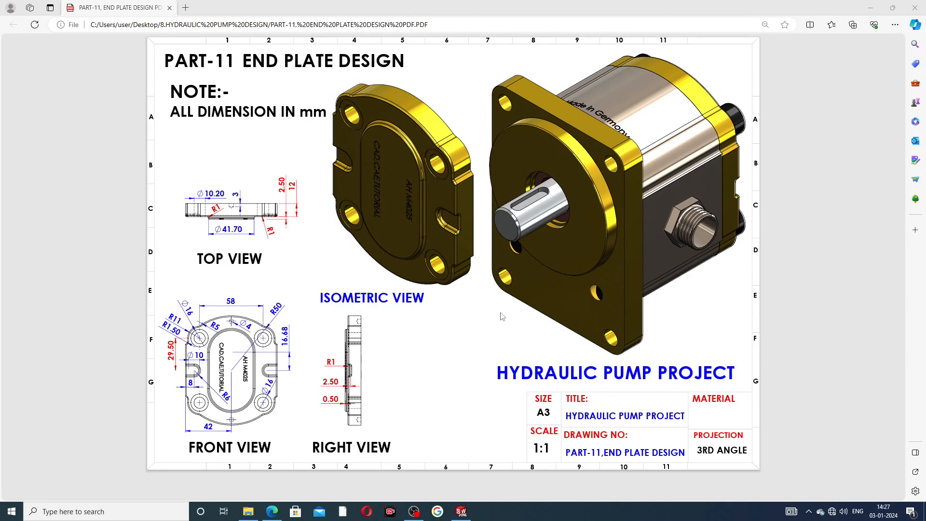
- Switch to SOLIDWORKS and examine the finished end plate's front, back and side faces, including its holes, slots and lettering
click(461, 511)
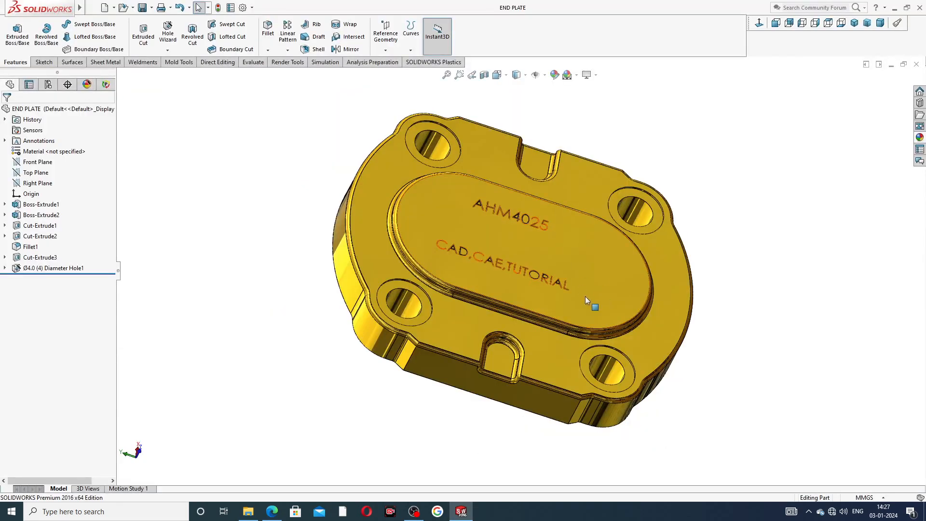
middle_drag(584, 298, 565, 261)
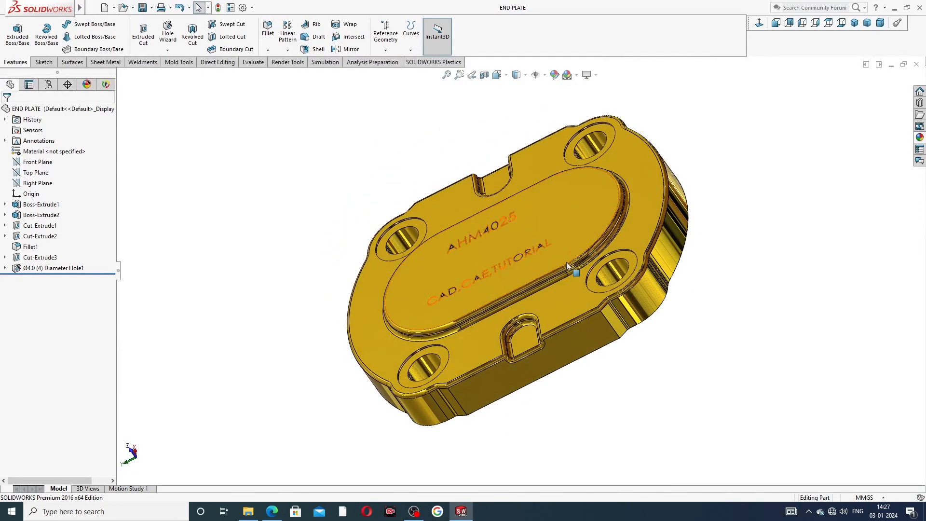
middle_drag(666, 223, 754, 130)
middle_drag(695, 218, 665, 135)
middle_drag(632, 204, 670, 208)
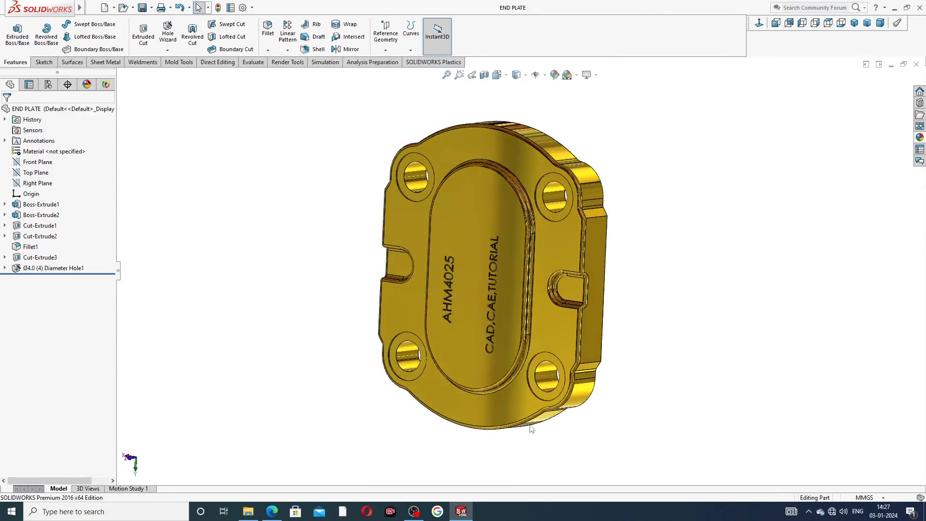
click(758, 27)
middle_drag(634, 147, 378, 339)
scroll(554, 299, down, 4)
scroll(574, 271, up, 2)
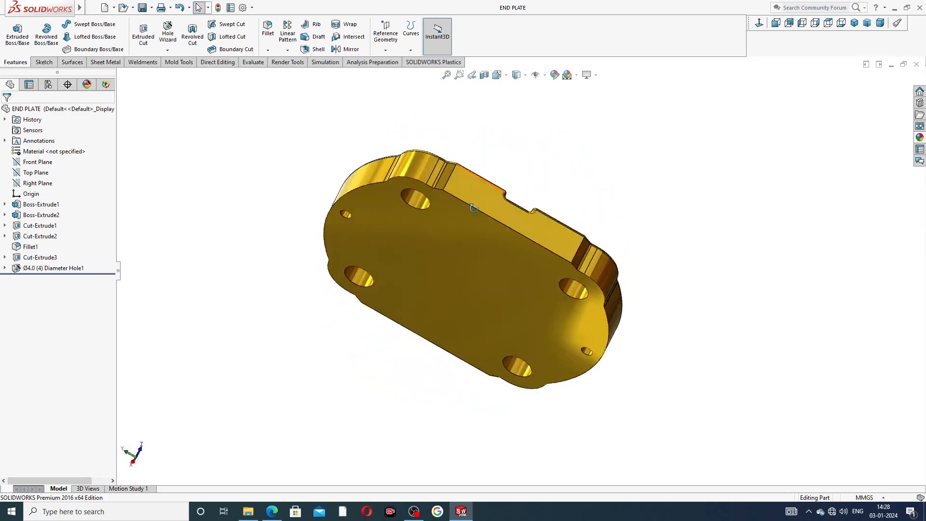
middle_drag(474, 207, 441, 302)
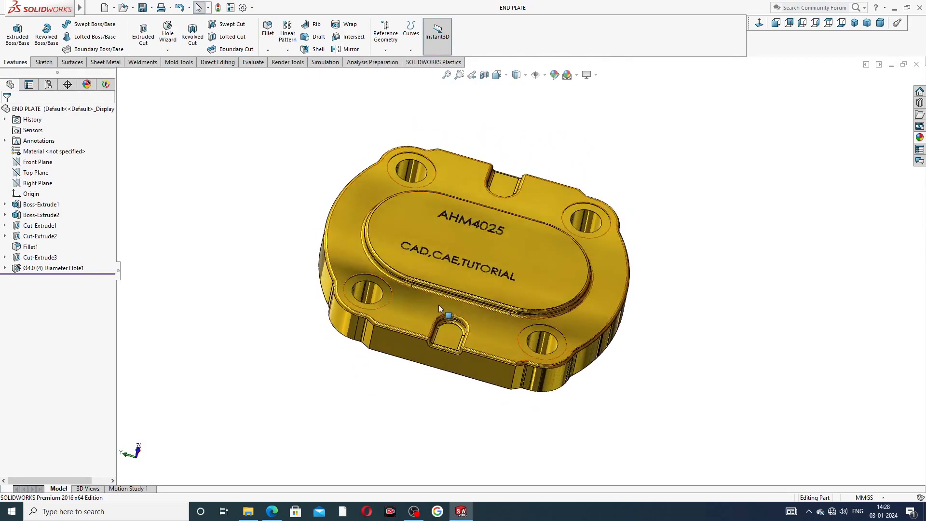
scroll(438, 305, down, 2)
mouse_move(468, 251)
middle_down()
mouse_move(508, 290)
mouse_move(475, 244)
middle_up()
scroll(476, 232, up, 1)
scroll(477, 233, down, 1)
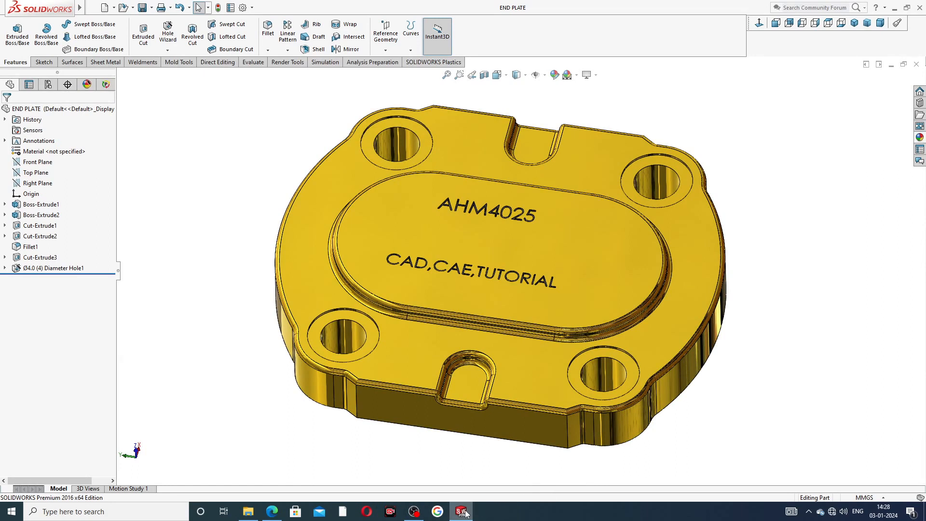
- Close the finished end plate model and create a new part document
click(916, 64)
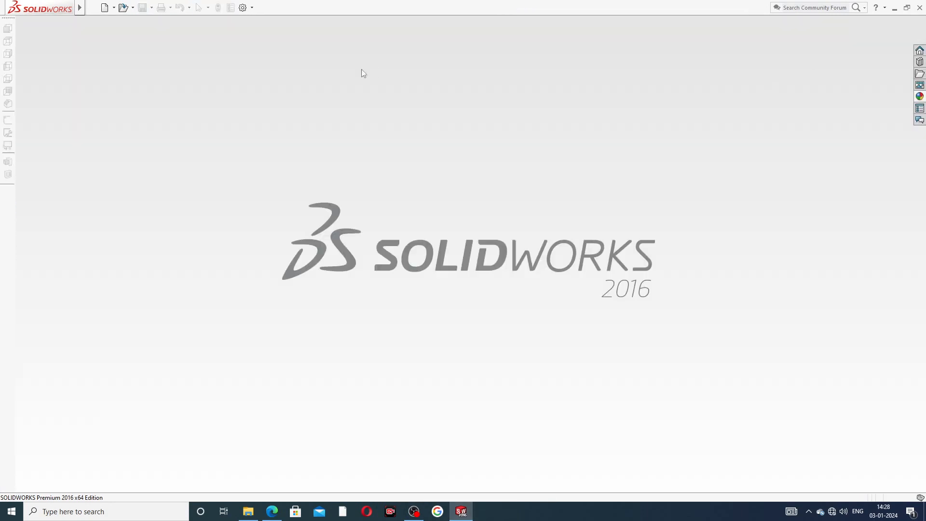
click(103, 8)
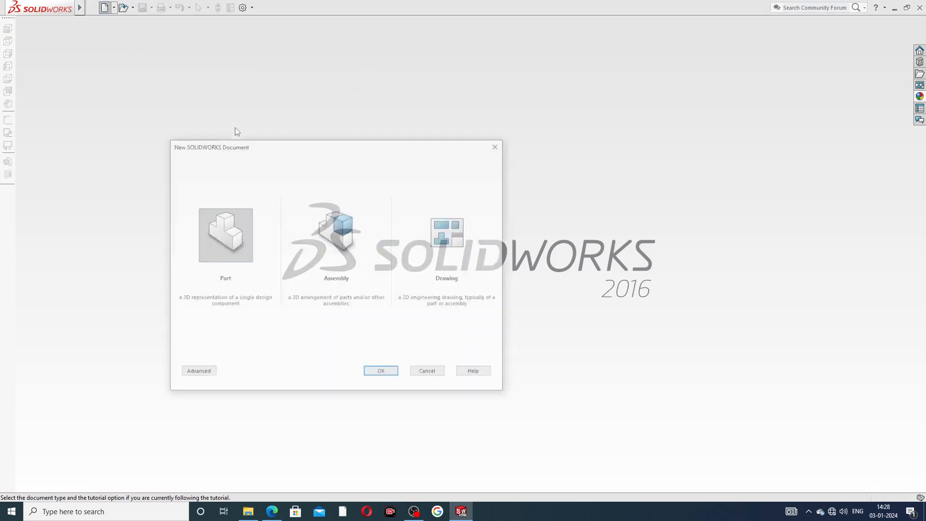
click(380, 374)
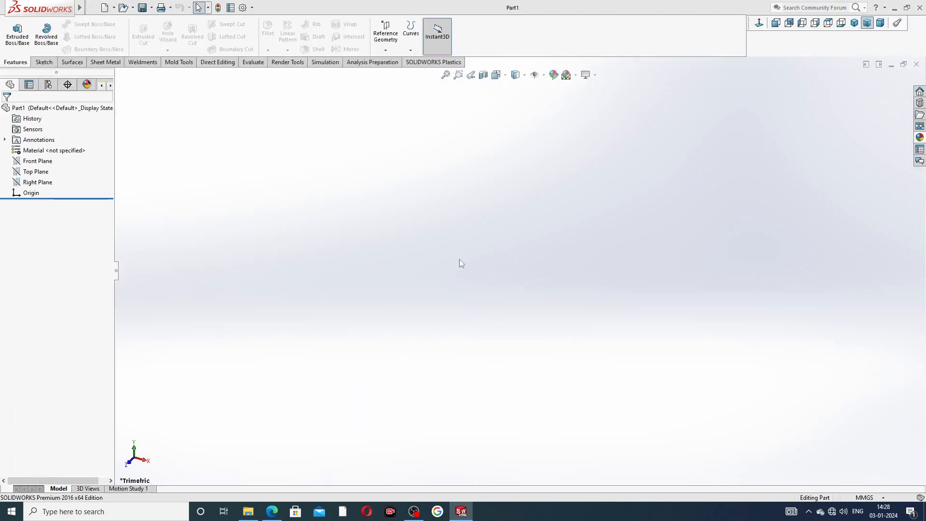
- Apply the Plain White scene and raise both the shaded and wireframe image quality resolutions to their maximum
click(575, 75)
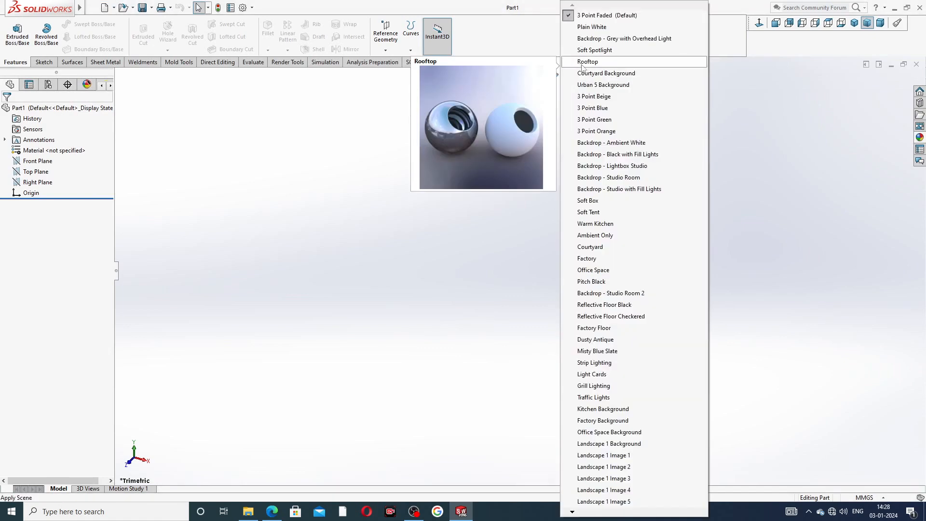
click(592, 27)
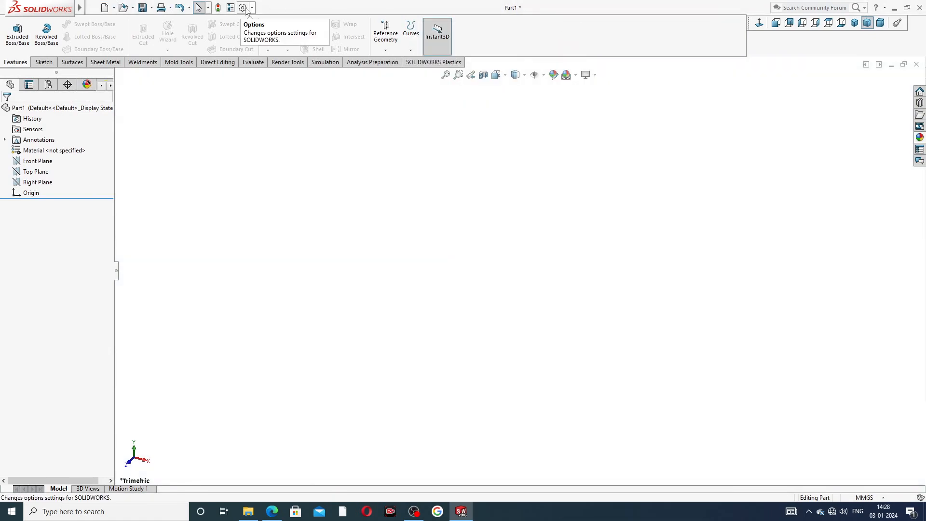
click(243, 8)
click(353, 92)
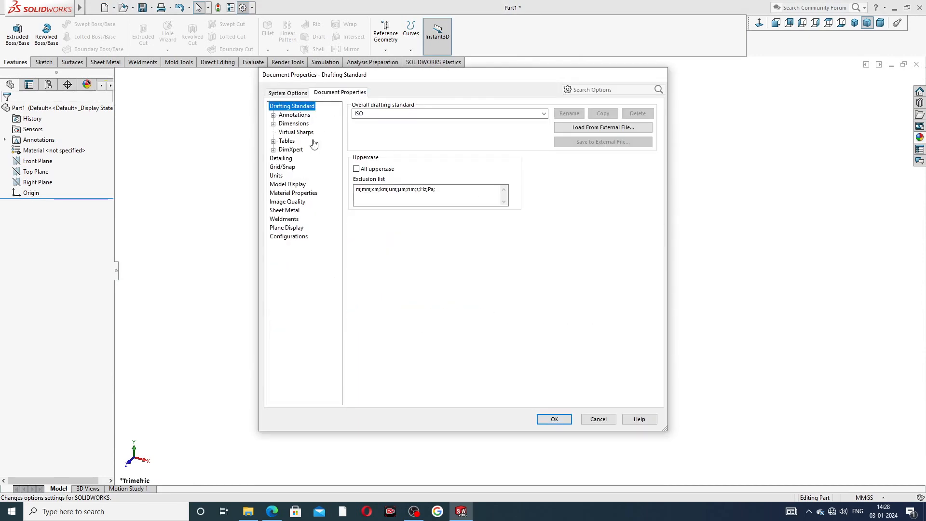
click(296, 201)
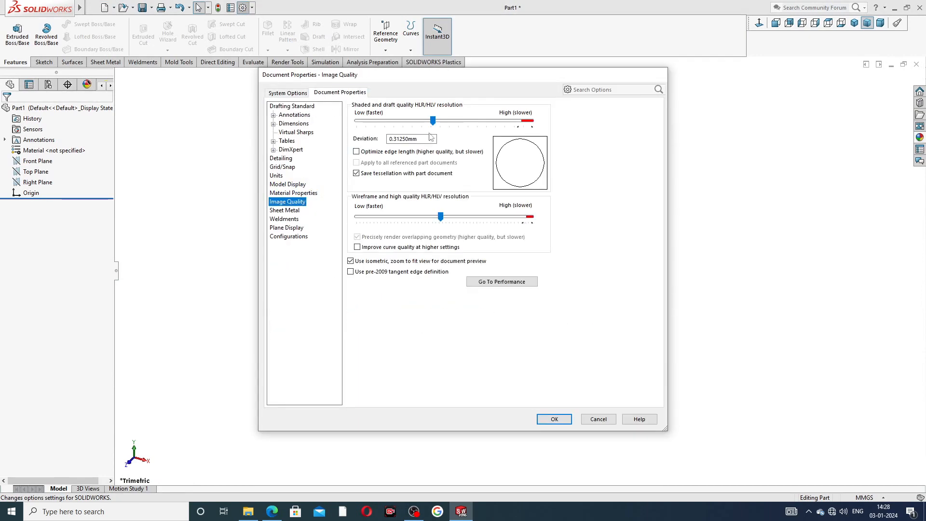
drag(434, 120, 546, 126)
drag(440, 217, 549, 222)
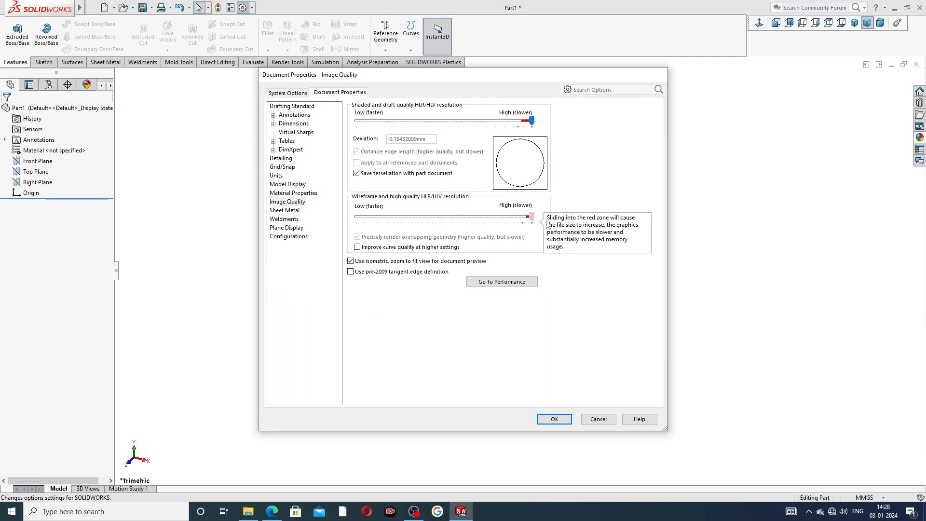
click(555, 419)
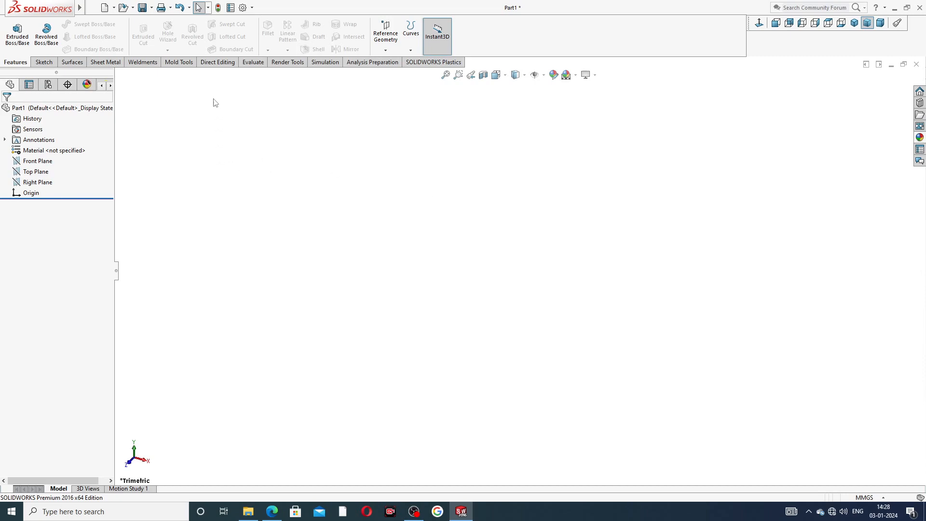
- Sketch on the Front Plane a vertical centerline about 74 mm long up from the origin and a horizontal centerline extending left from it
click(272, 511)
click(31, 163)
click(37, 150)
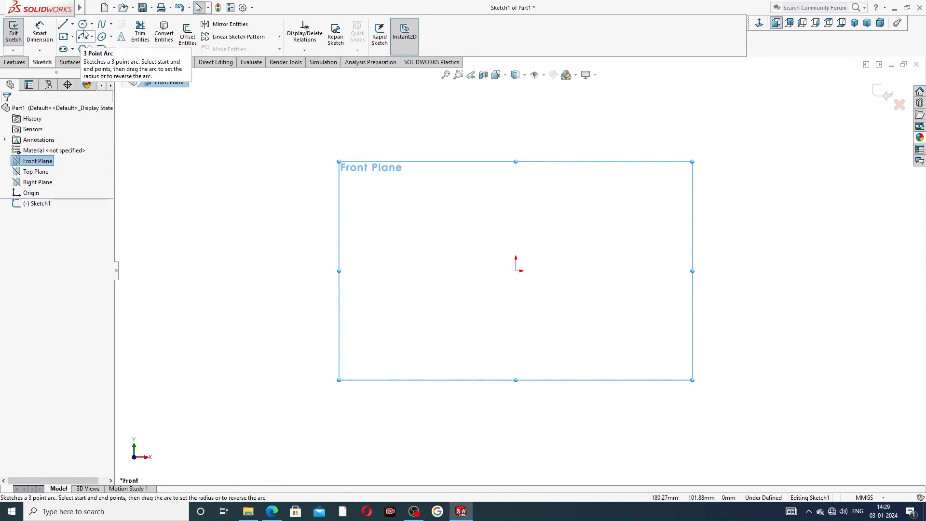
click(72, 24)
click(87, 48)
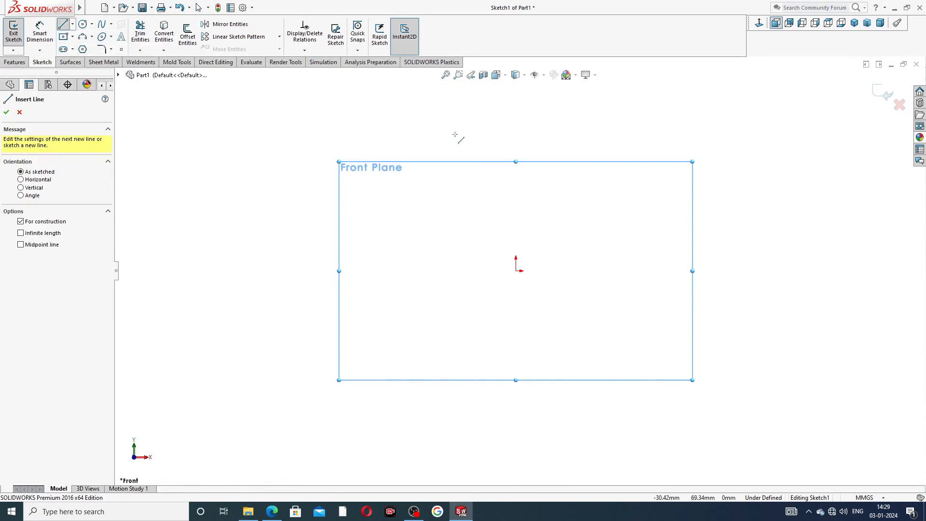
click(515, 123)
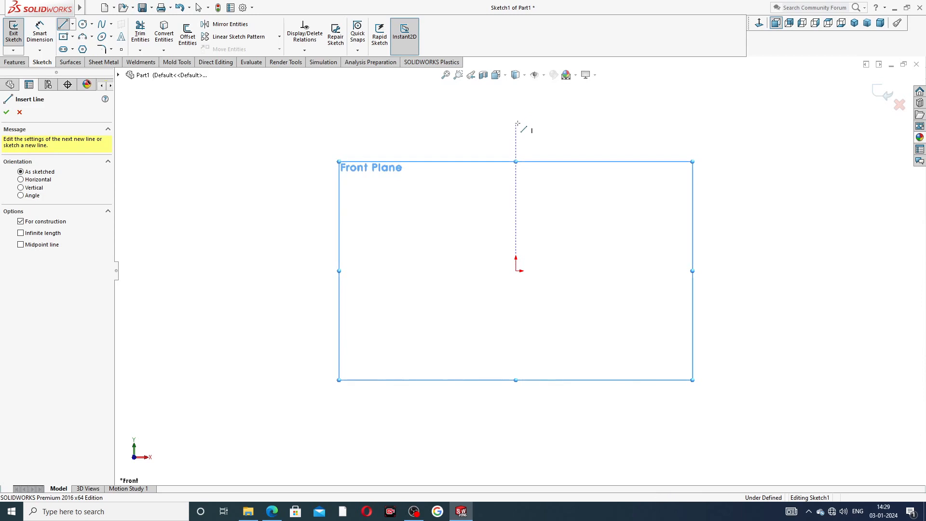
click(515, 270)
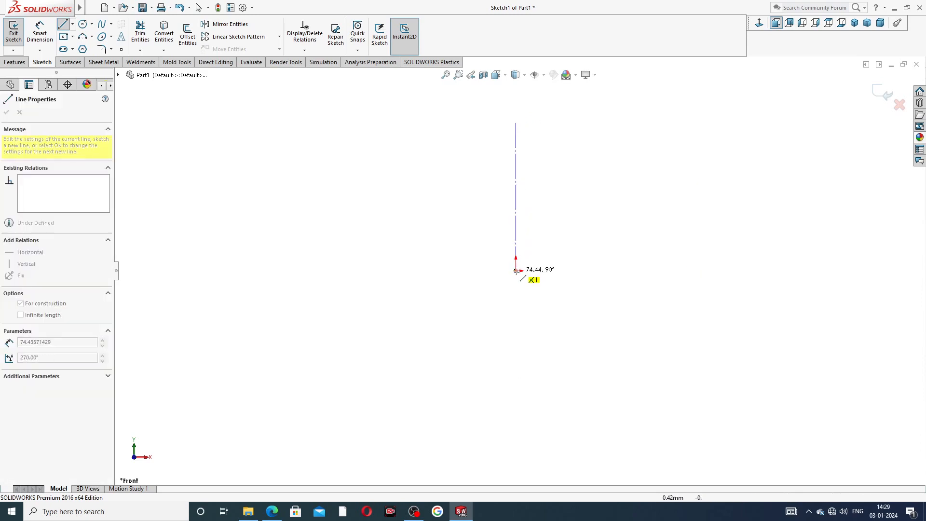
click(515, 271)
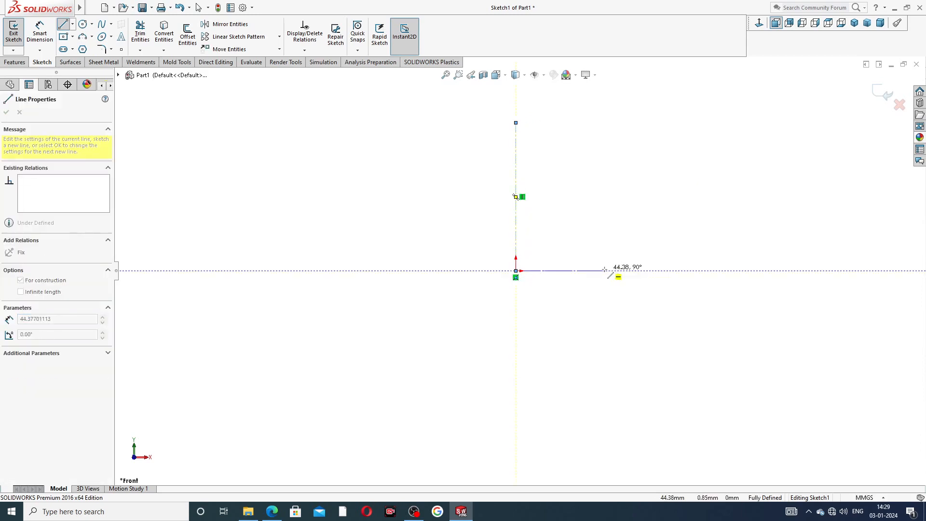
click(398, 271)
right_click(422, 239)
click(441, 246)
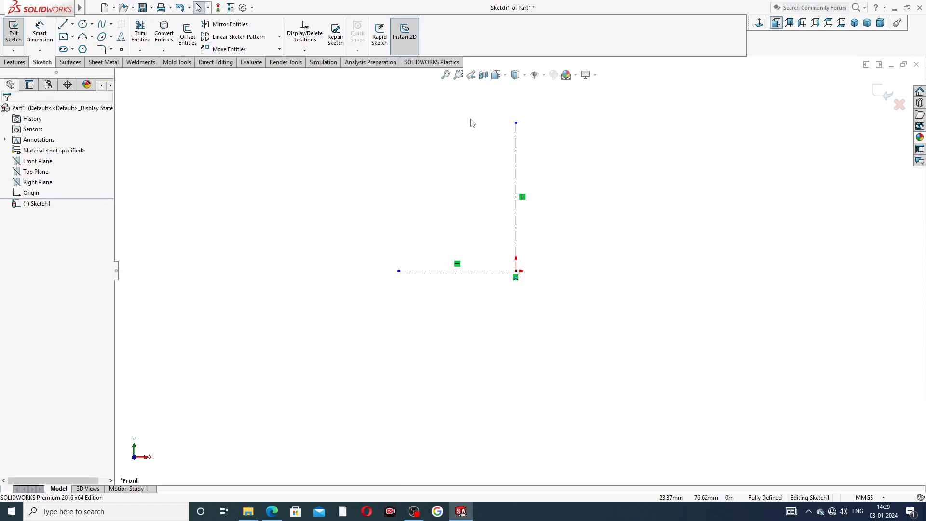
click(92, 38)
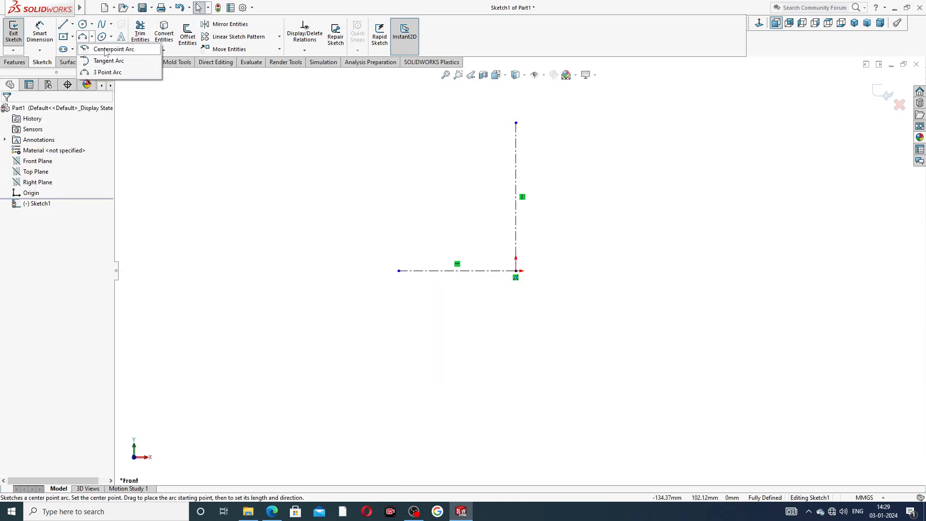
click(107, 49)
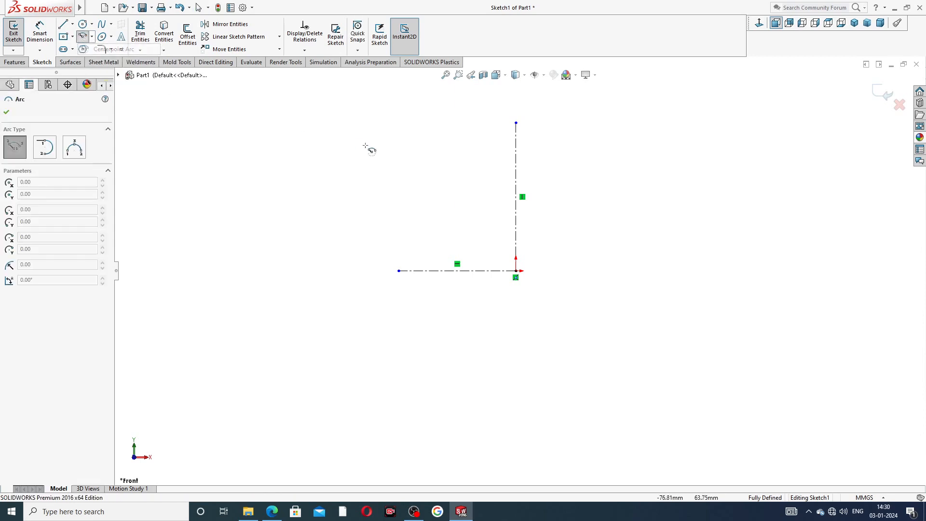
click(516, 271)
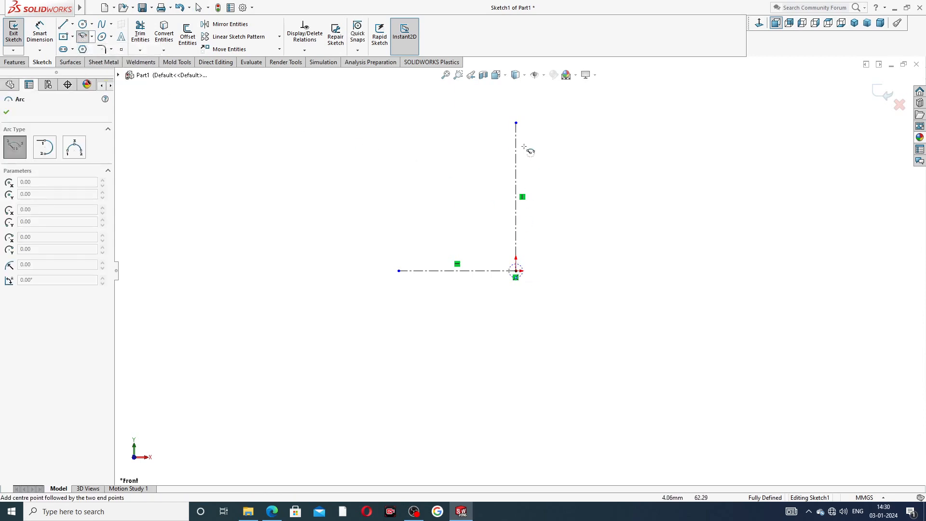
right_click(572, 158)
click(588, 163)
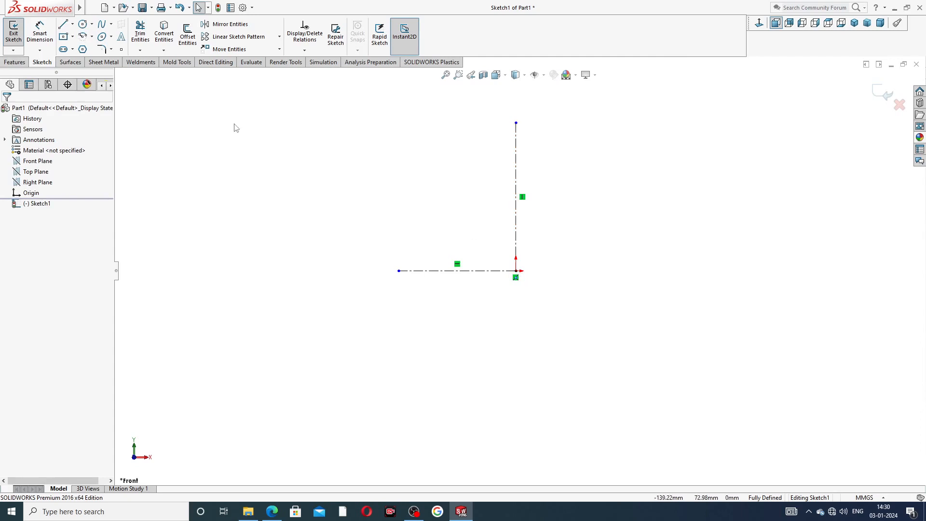
- Sketch a centerpoint arc about the origin above the vertical centerline, with a radius of about 114 mm spanning about 48°
click(84, 37)
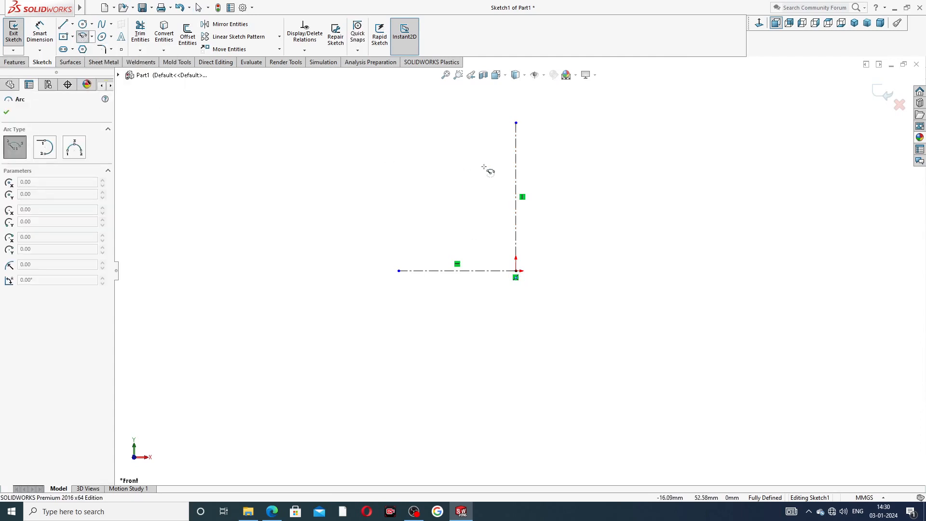
click(516, 271)
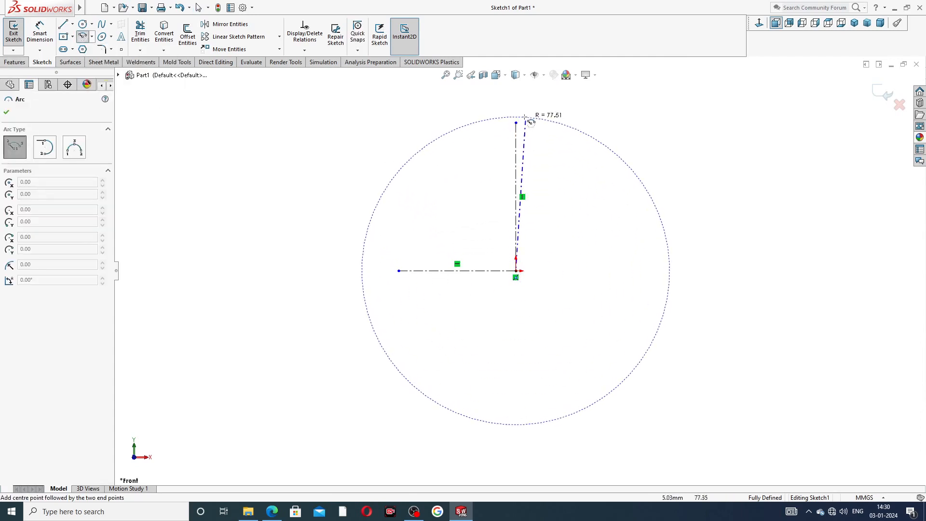
scroll(500, 107, up, 2)
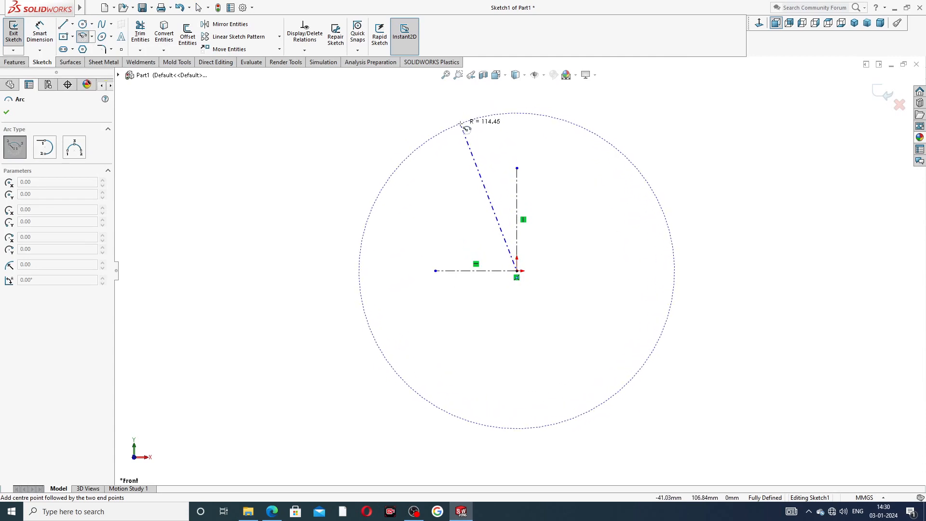
click(459, 124)
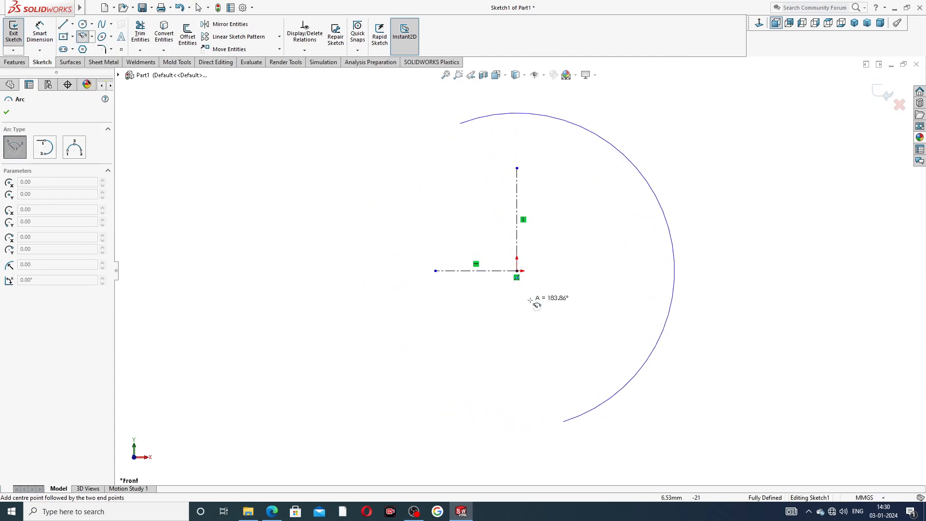
click(584, 139)
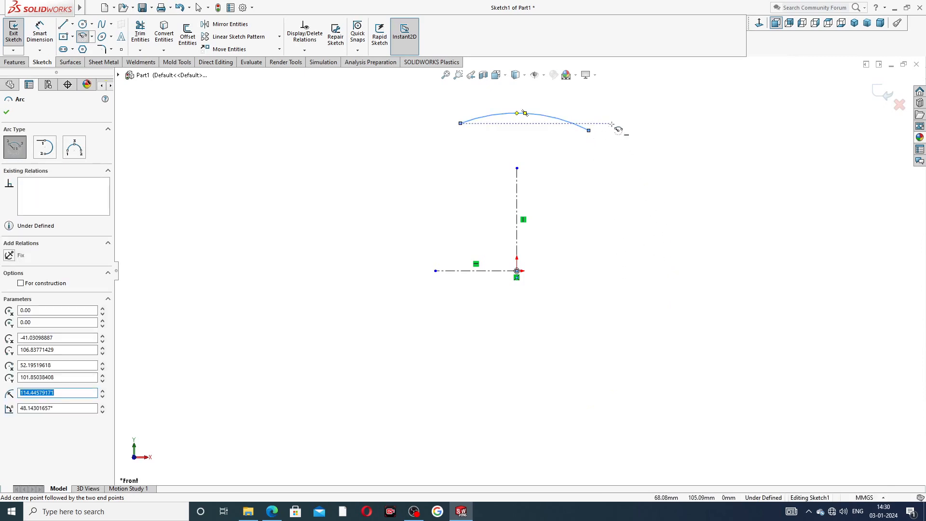
right_click(638, 117)
click(659, 122)
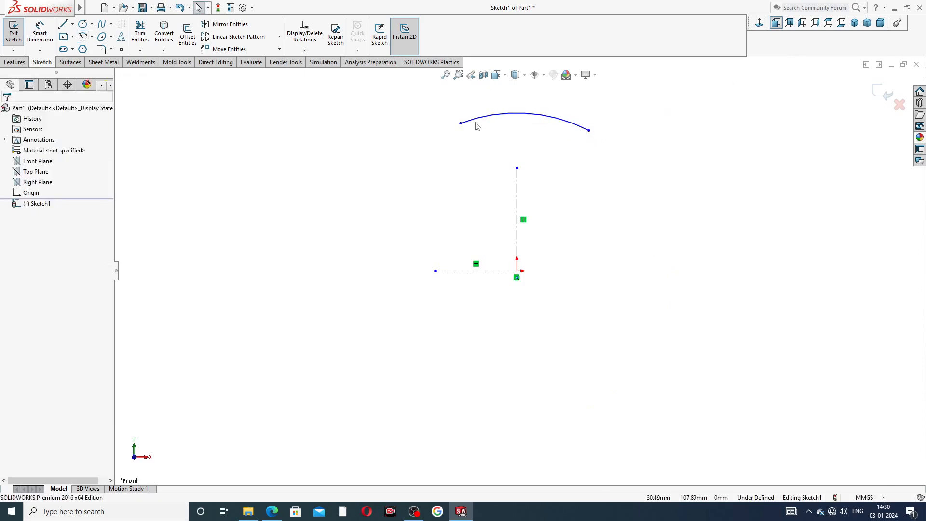
- Add a horizontal relation between the two endpoints of the arc
click(460, 124)
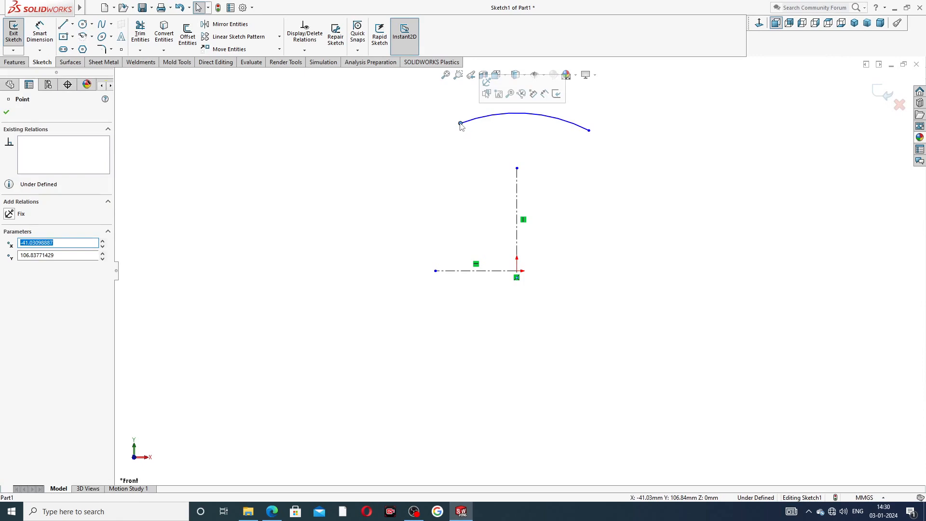
ctrl+click(590, 131)
click(618, 103)
click(608, 146)
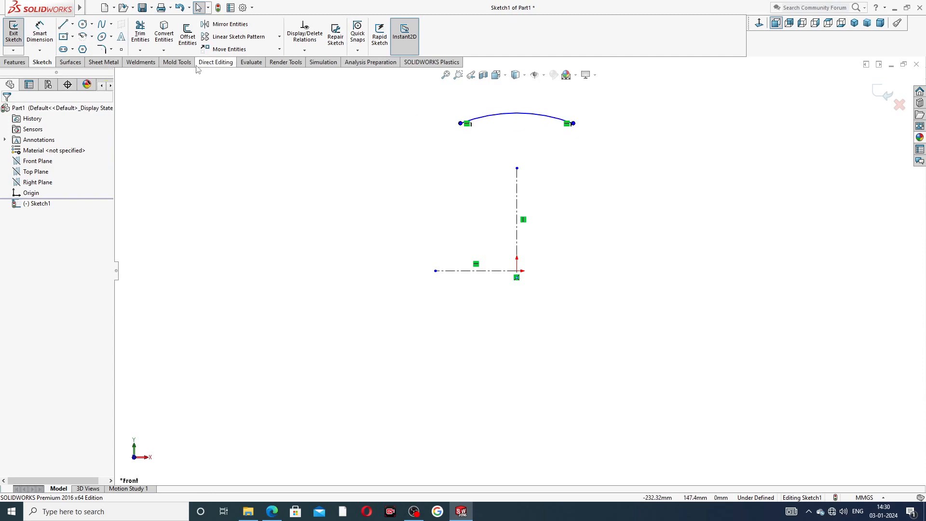
- Dimension the arc's radius and set it to 50 mm
click(40, 31)
click(492, 121)
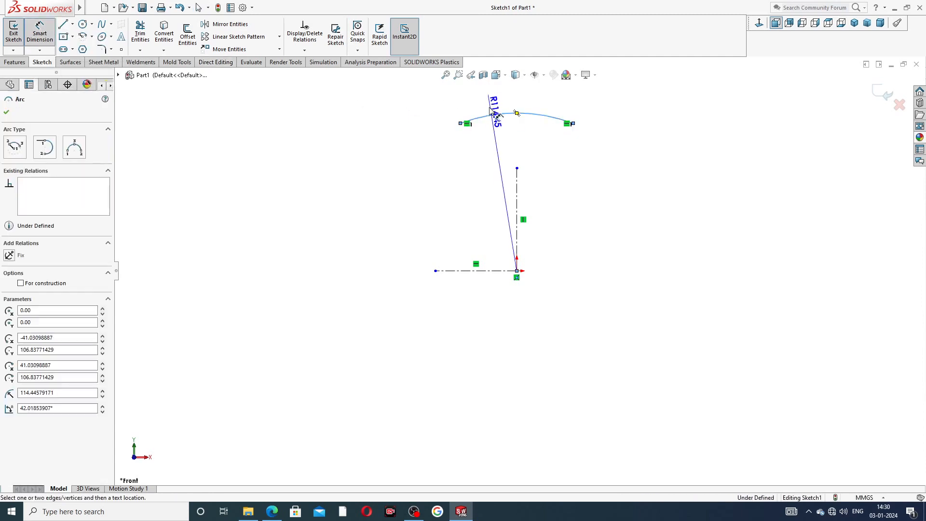
click(492, 98)
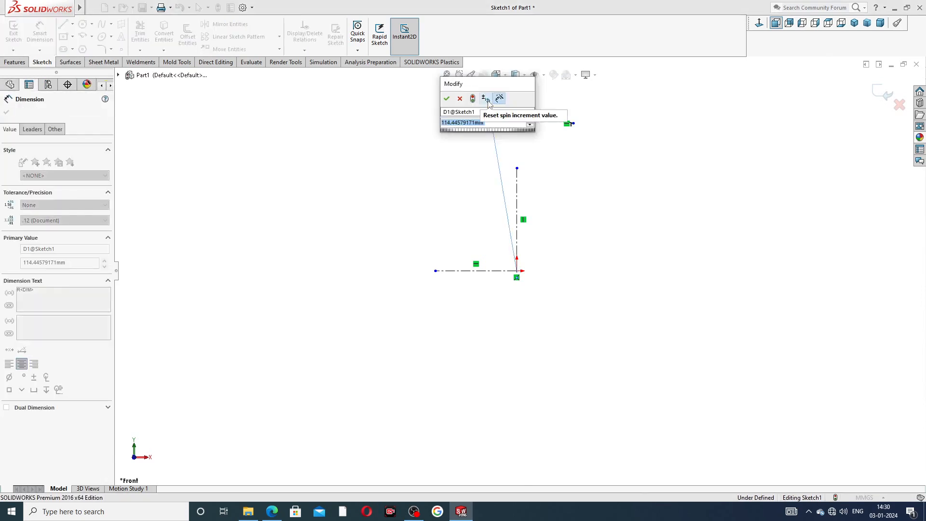
text(50)
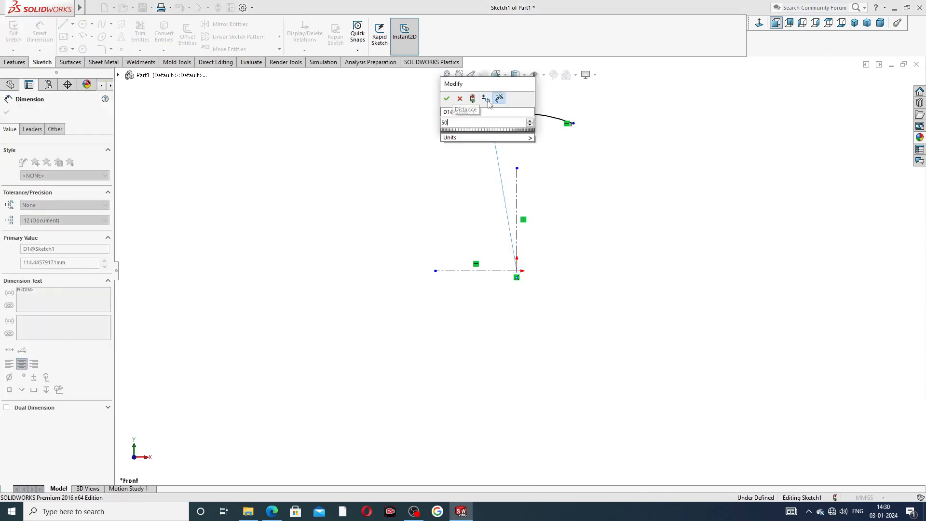
key(Return)
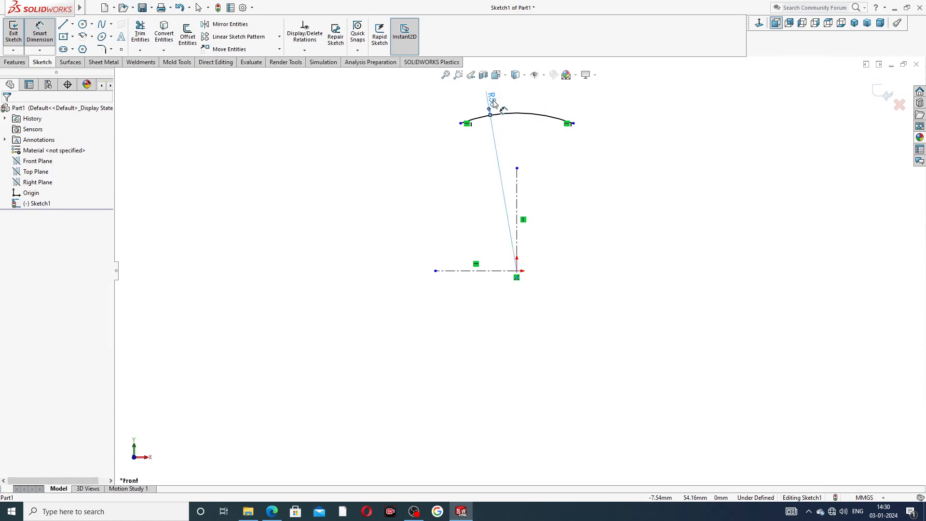
click(491, 99)
right_click(597, 110)
click(622, 139)
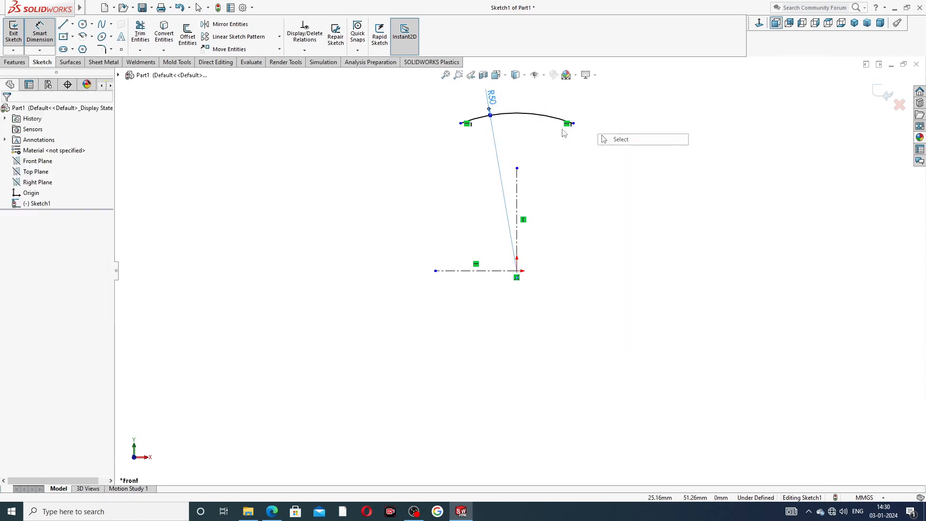
click(527, 126)
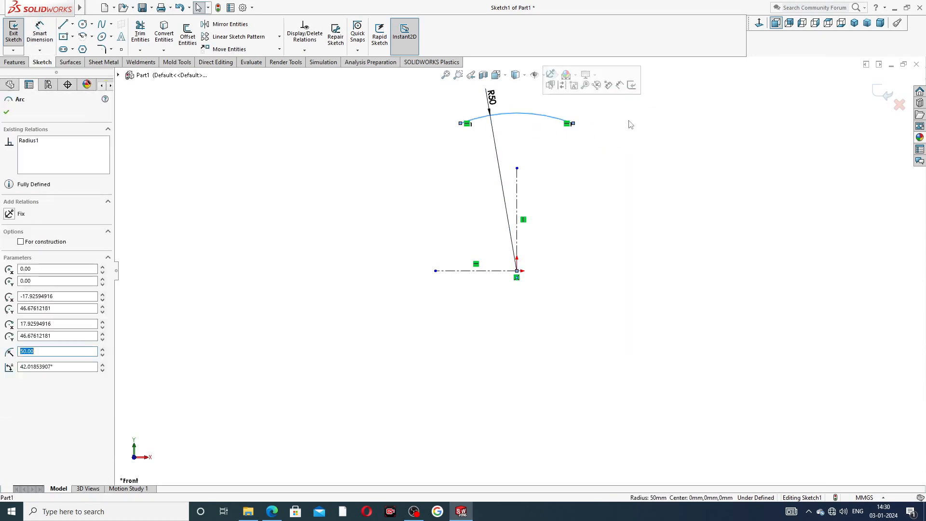
click(532, 172)
- Extend the vertical centerline's upper end to about 46.7 mm above the origin, level with the arc's endpoints
scroll(516, 160, up, 1)
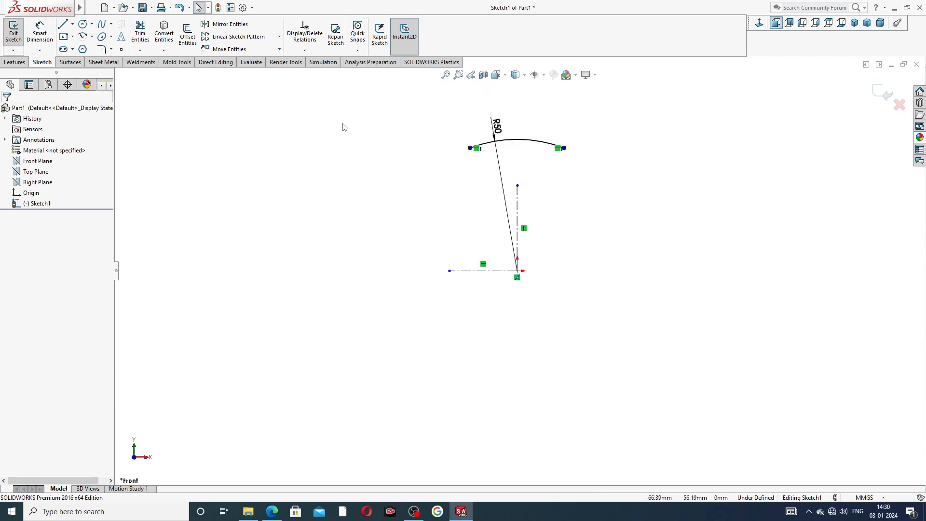
drag(517, 187, 512, 150)
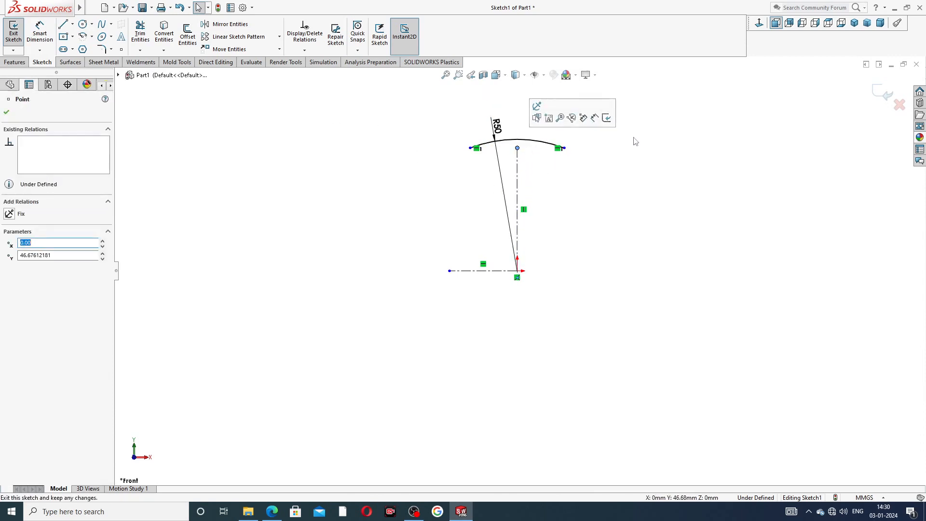
click(345, 151)
- Sketch a circle about 9.2 mm in diameter below the arc's left end, about 18 mm left of and 39 mm above the origin
click(82, 23)
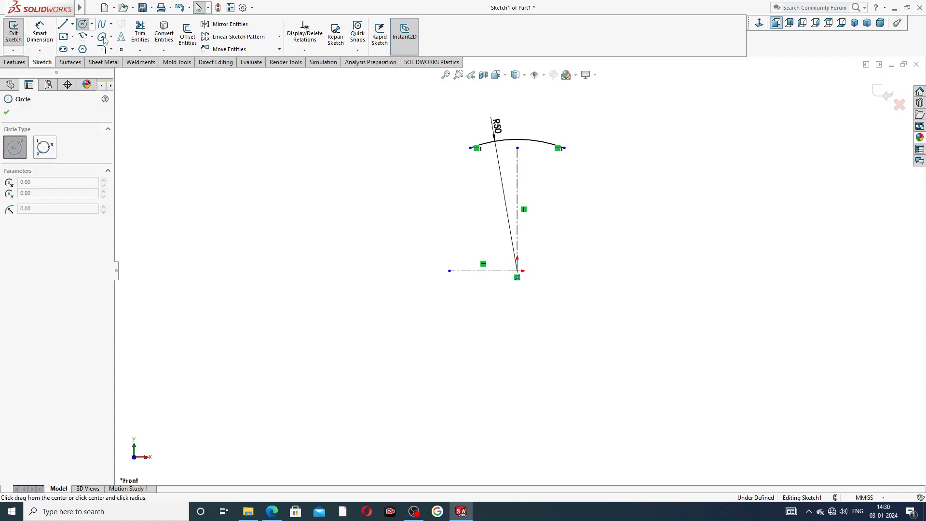
click(470, 168)
click(477, 177)
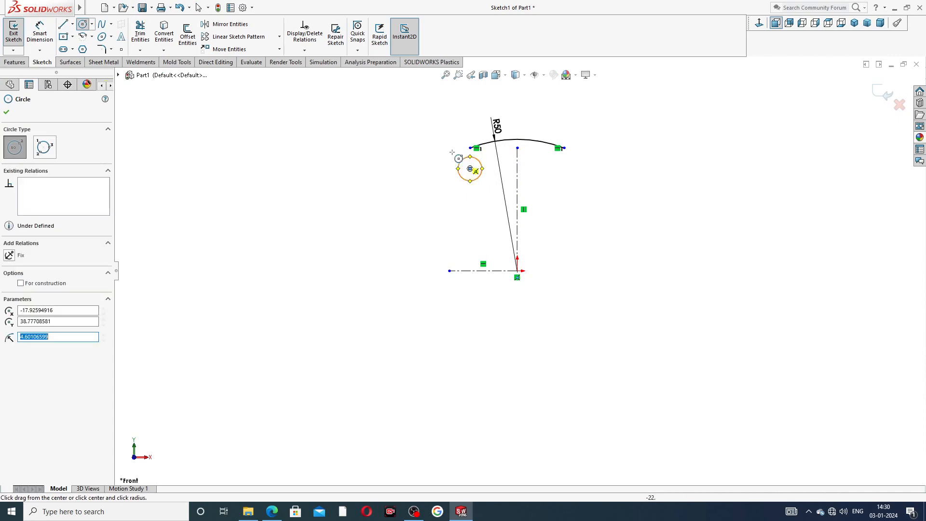
right_click(439, 140)
click(451, 143)
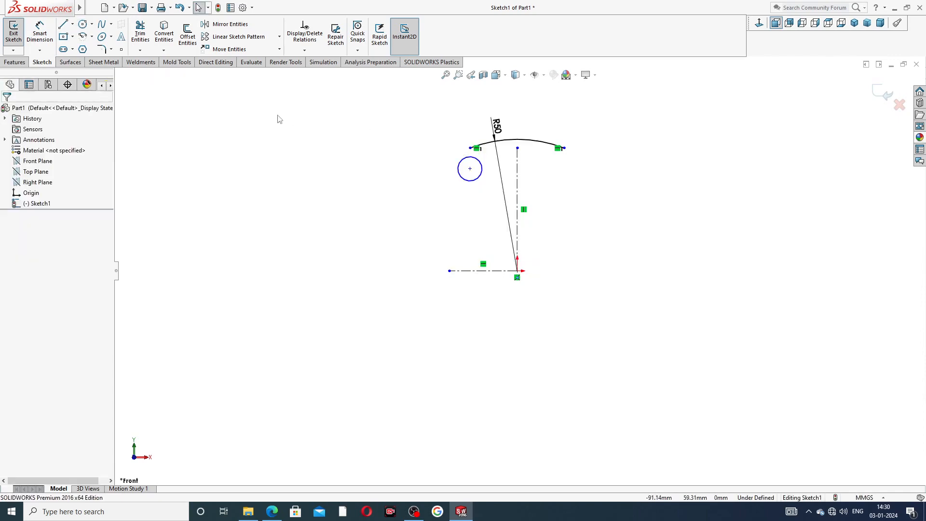
- Check the hole size in the end plate PDF drawing and set the circle's diameter to 10.2 mm
click(39, 31)
click(270, 514)
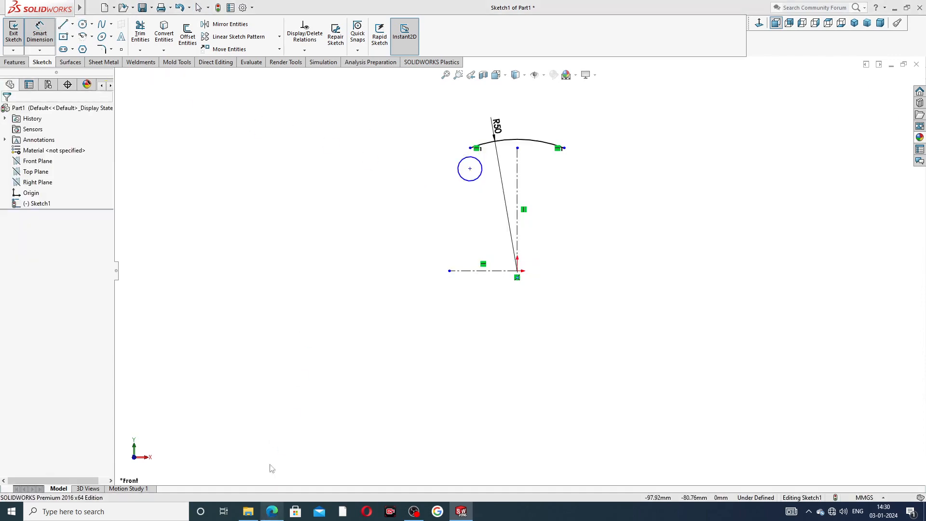
click(288, 293)
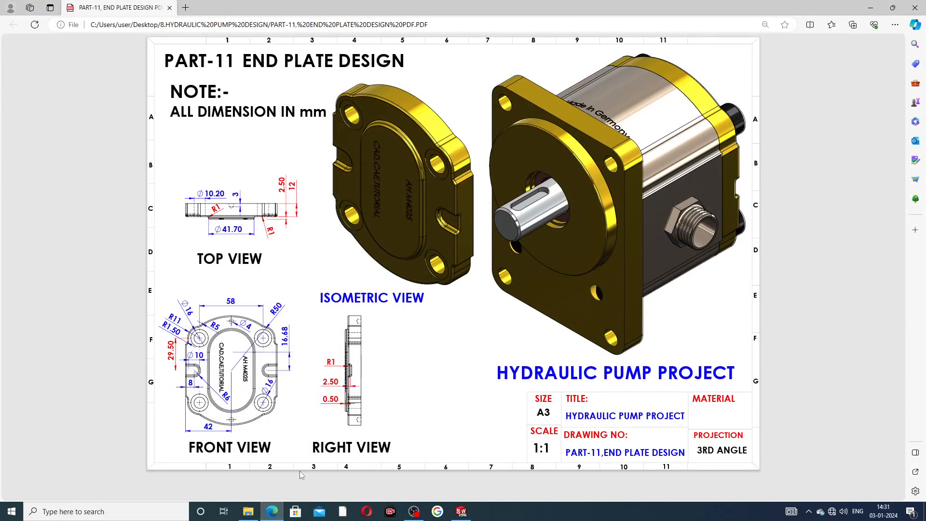
click(279, 509)
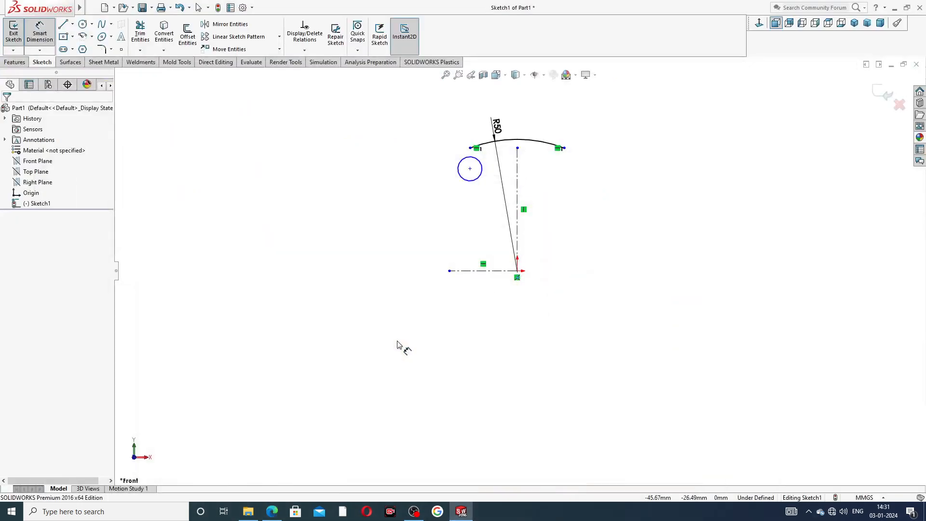
click(461, 167)
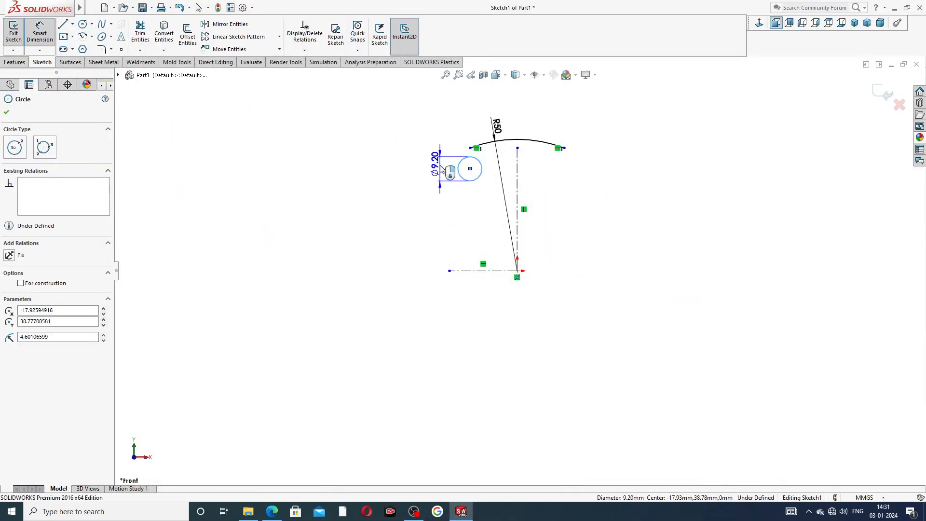
click(440, 169)
text(10)
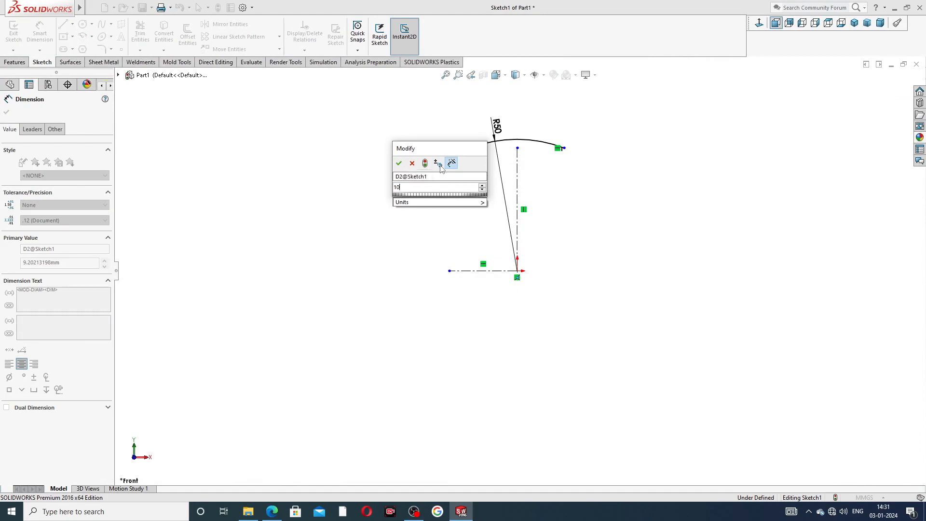
text(.2)
key(Return)
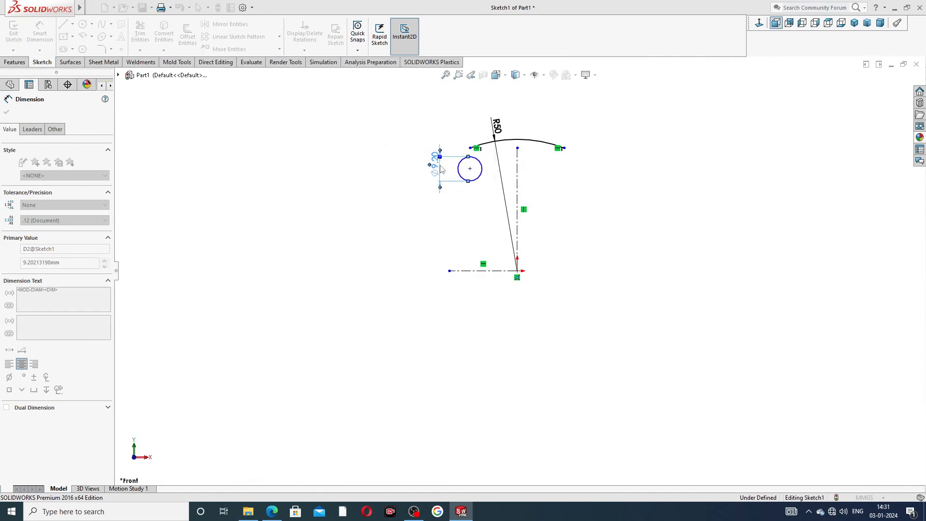
right_click(542, 121)
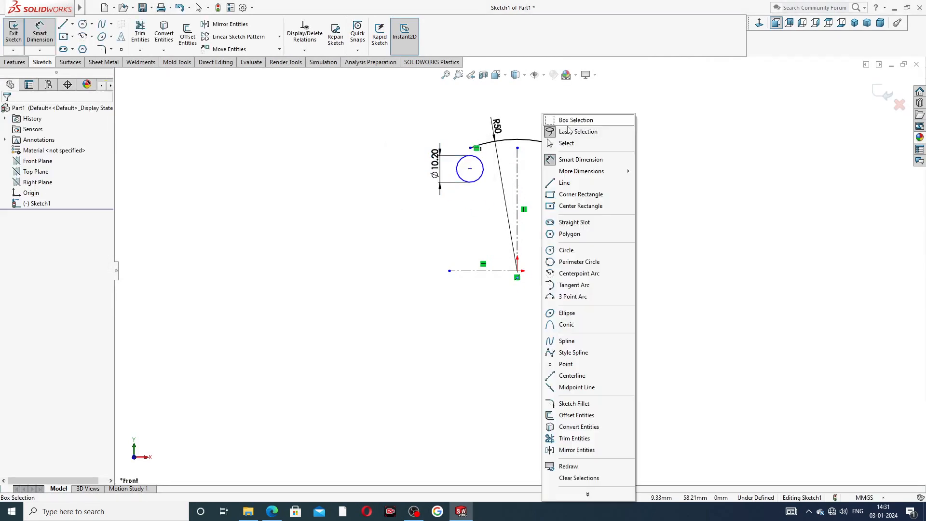
click(576, 144)
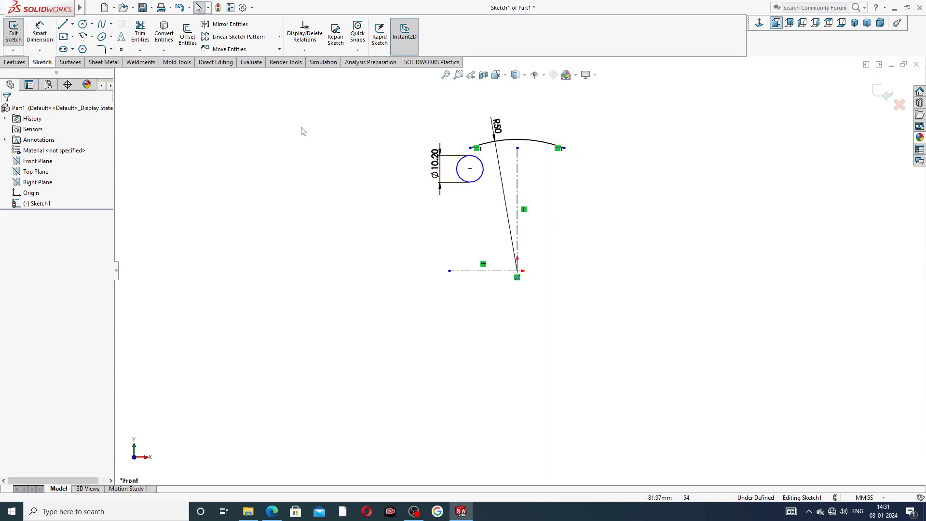
- Dimension the circle's center from the horizontal centerline and set the vertical distance to 29.5 mm
click(50, 40)
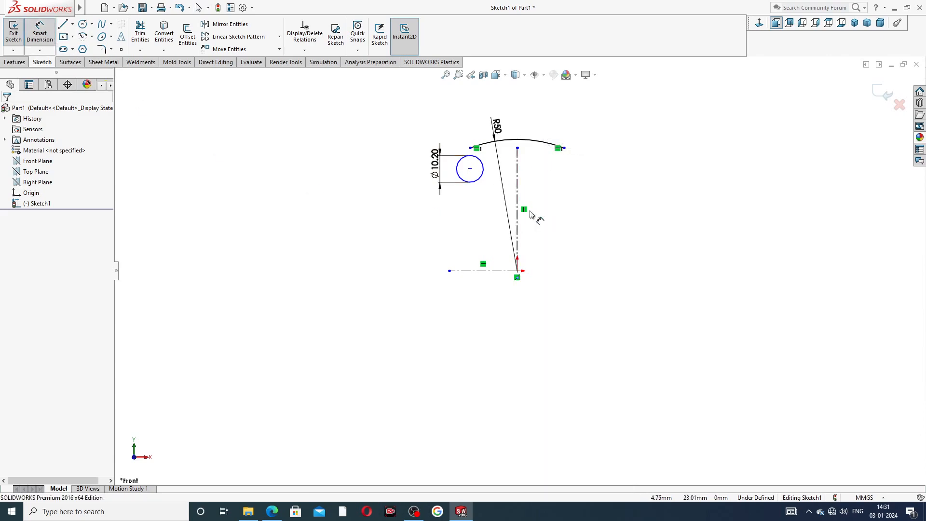
click(470, 169)
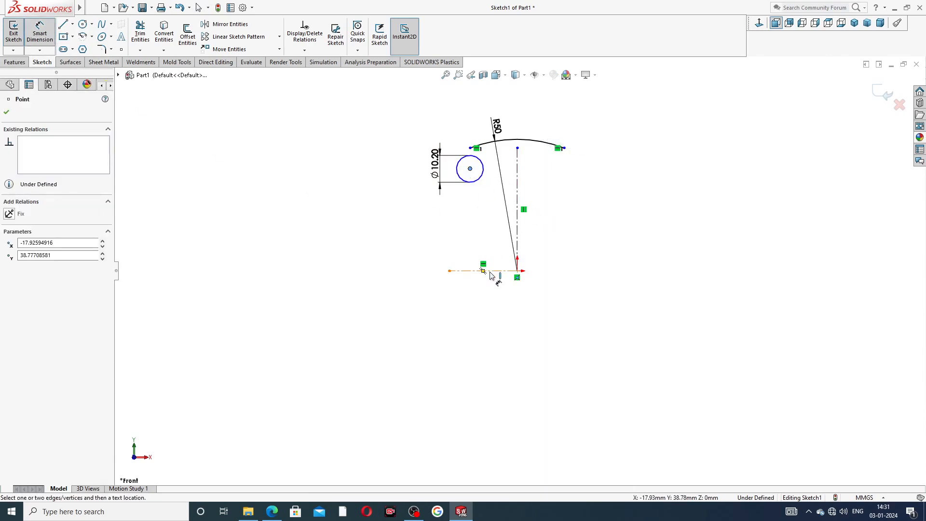
click(490, 272)
click(411, 220)
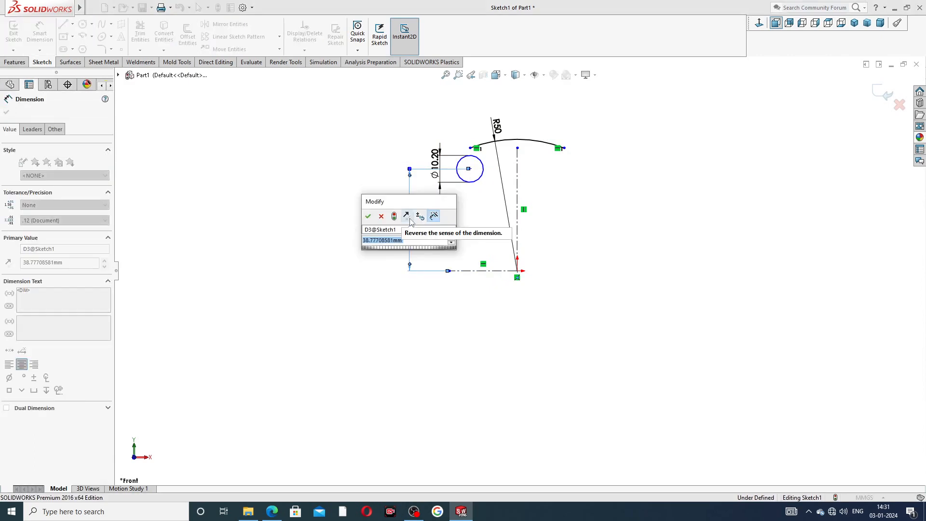
text(29.)
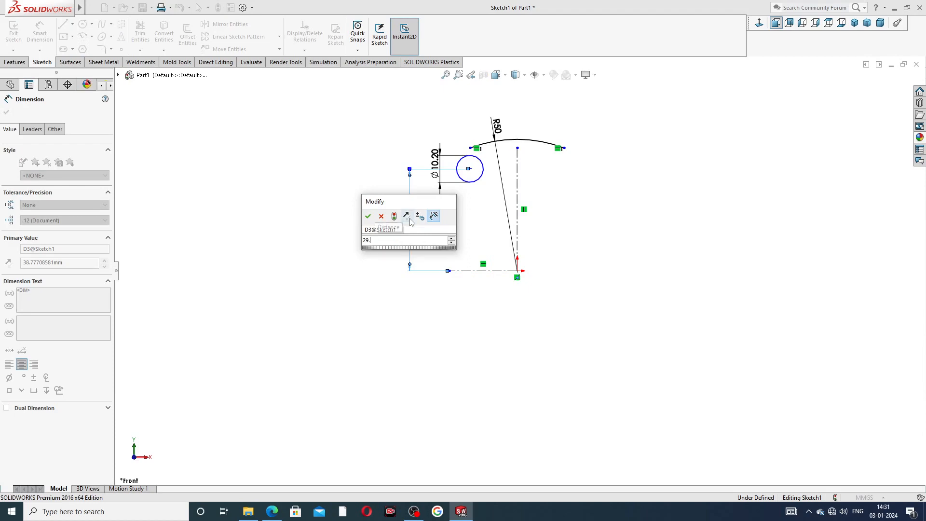
text(5)
key(Return)
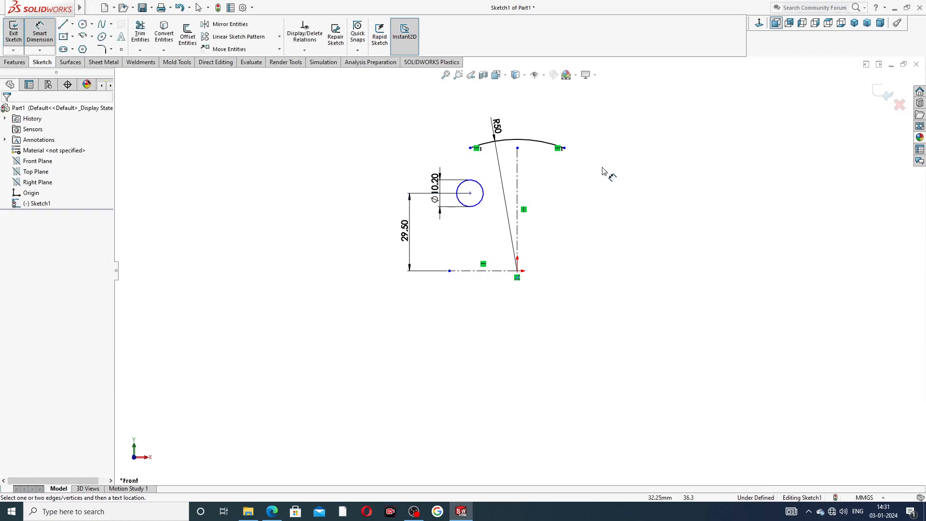
right_click(612, 152)
click(629, 142)
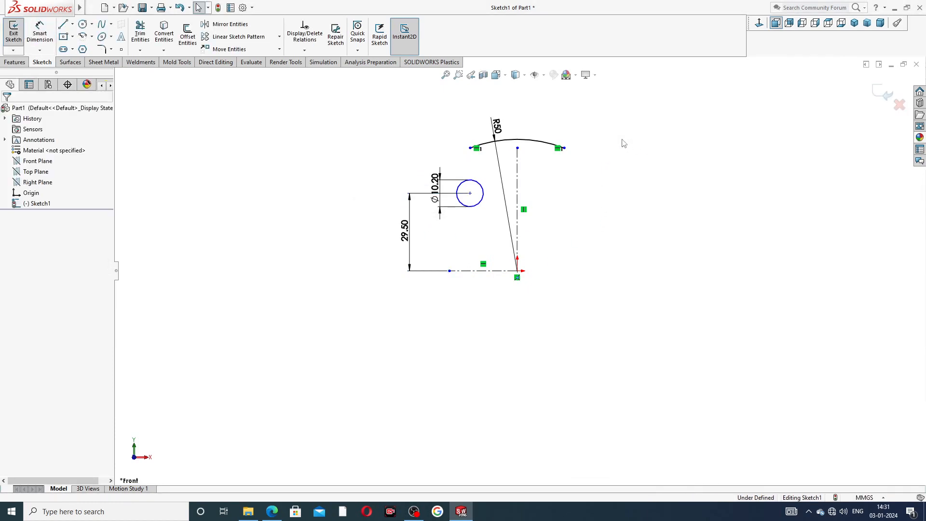
- Reposition the arc's radius dimension slightly higher and the circle's diameter dimension farther up and left, clear of the geometry
click(498, 128)
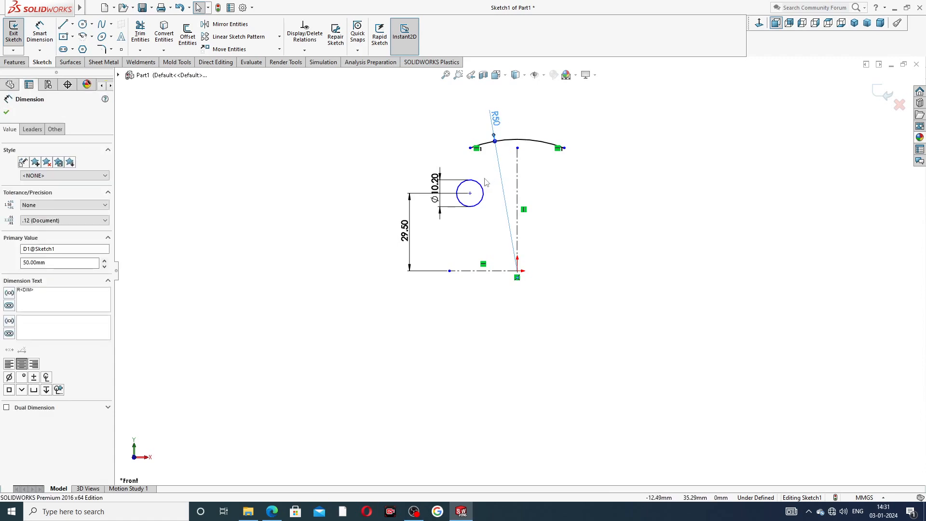
drag(435, 183, 421, 165)
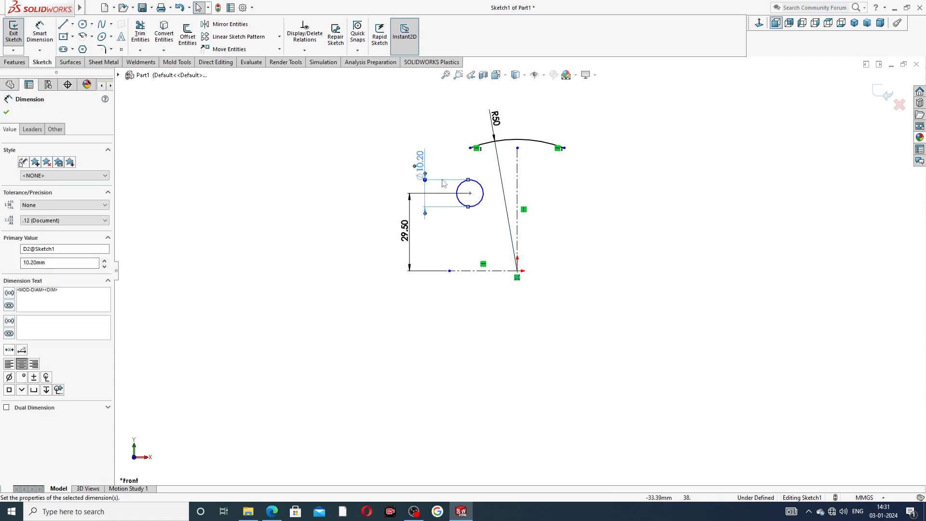
click(549, 211)
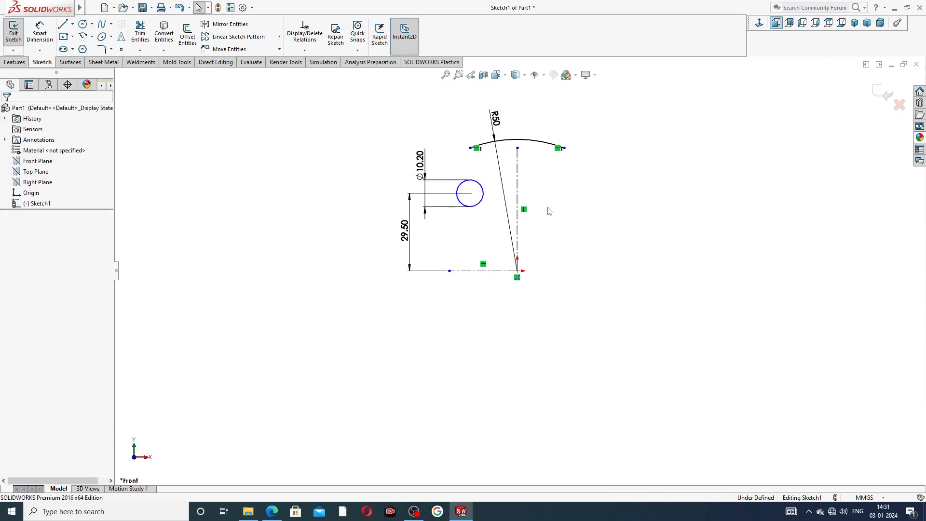
- Consult the end plate PDF drawing again and mirror the 10.2 mm circle about the vertical centerline, keeping the original
click(272, 512)
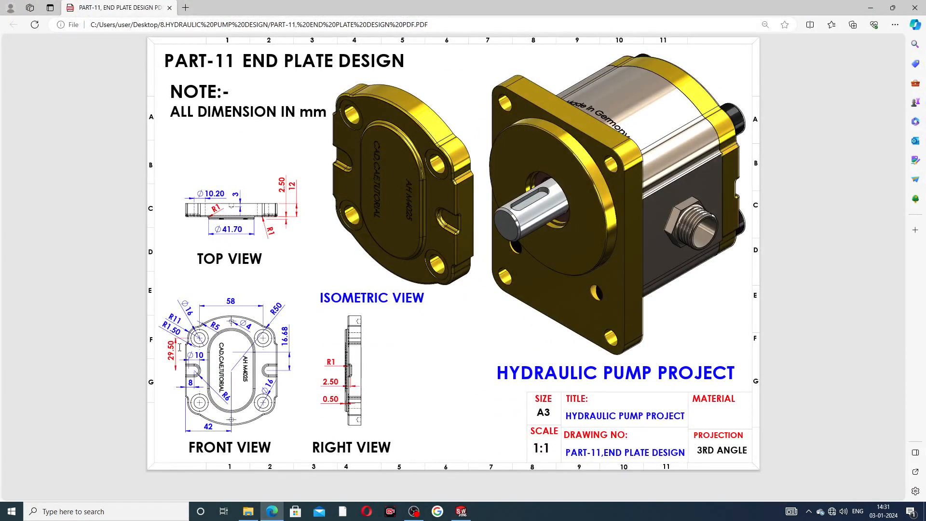
click(271, 512)
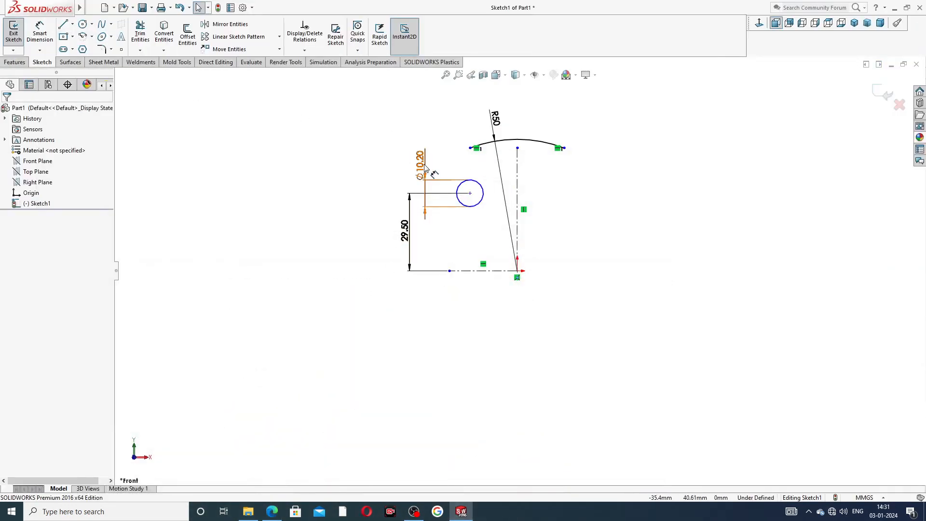
click(229, 24)
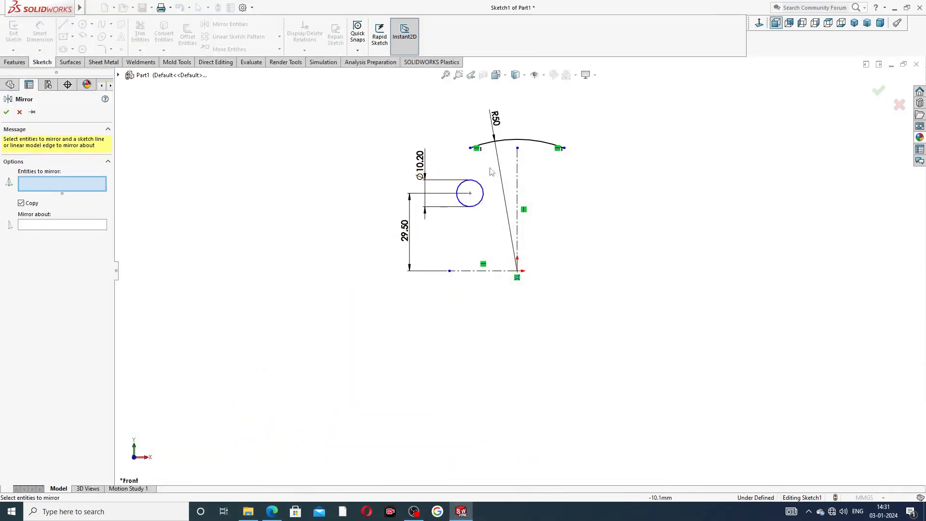
click(477, 184)
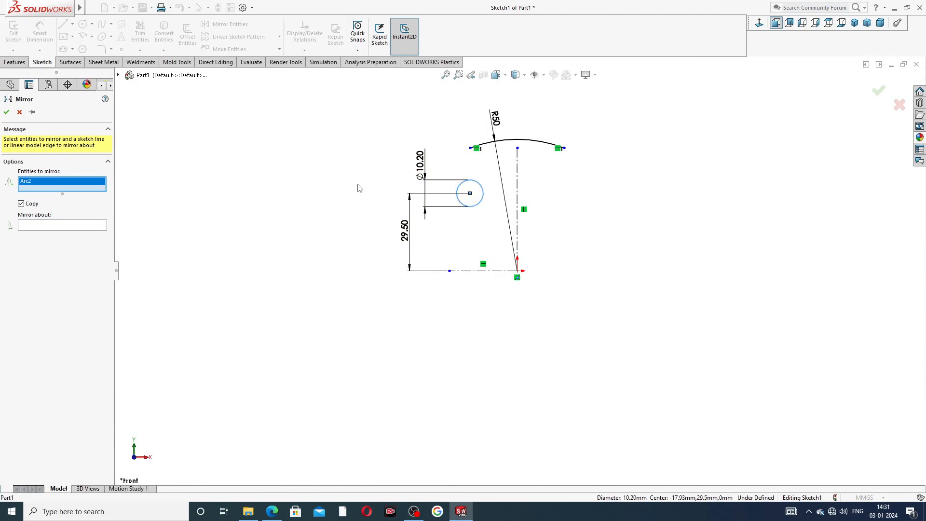
click(73, 226)
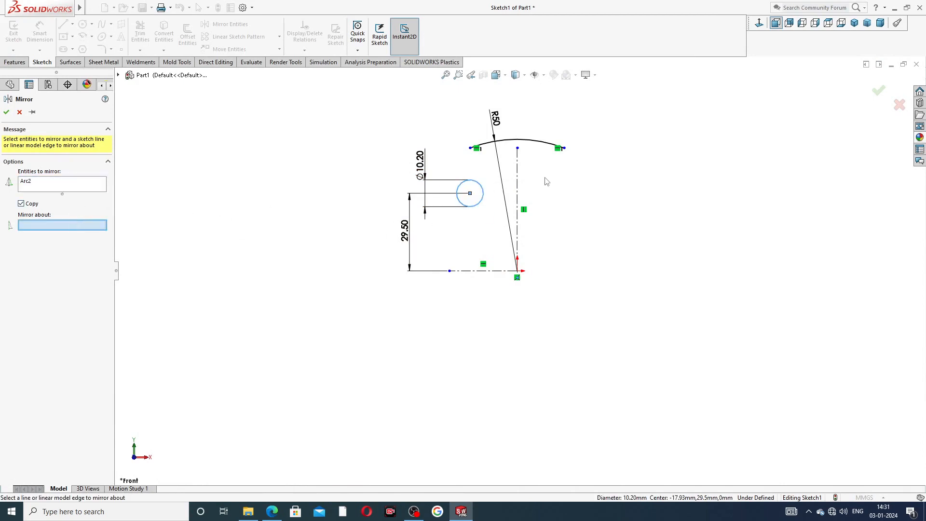
click(517, 176)
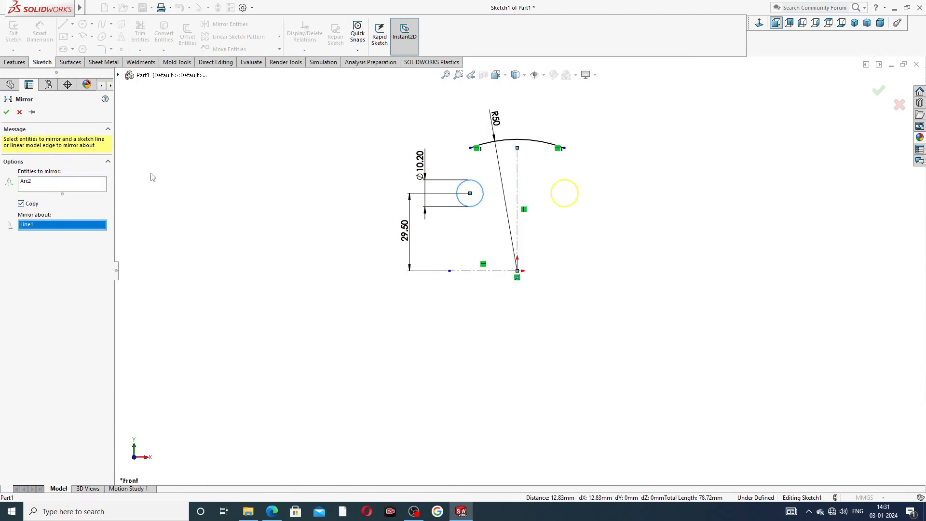
click(5, 113)
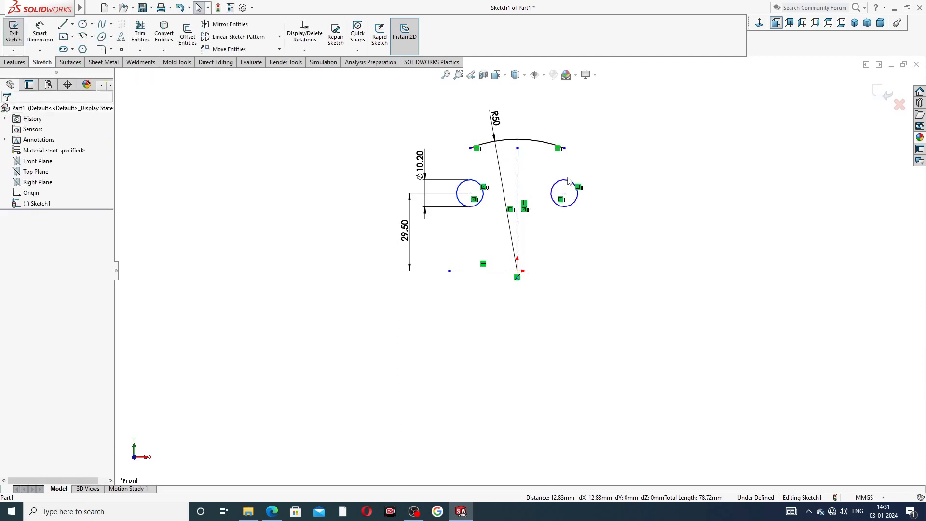
- Dimension the horizontal distance between the two circle centers and set it to 58 mm
click(41, 31)
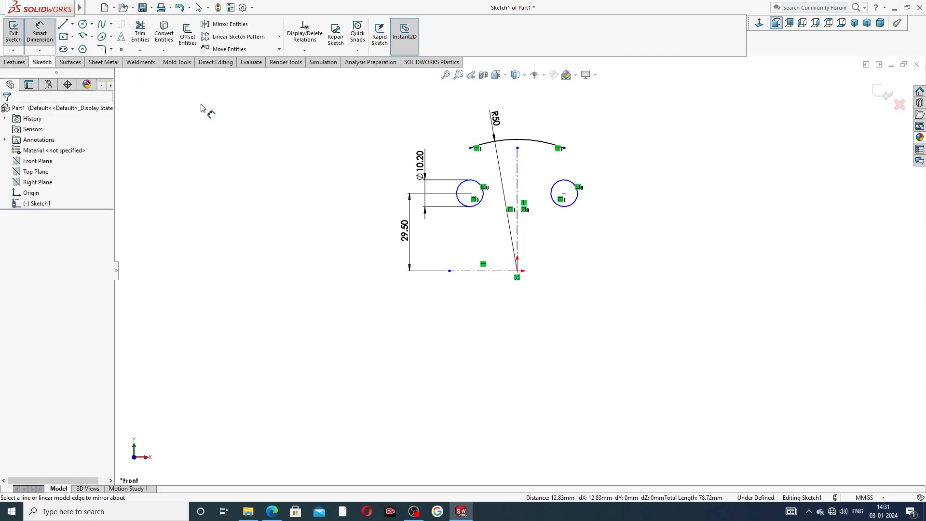
click(470, 194)
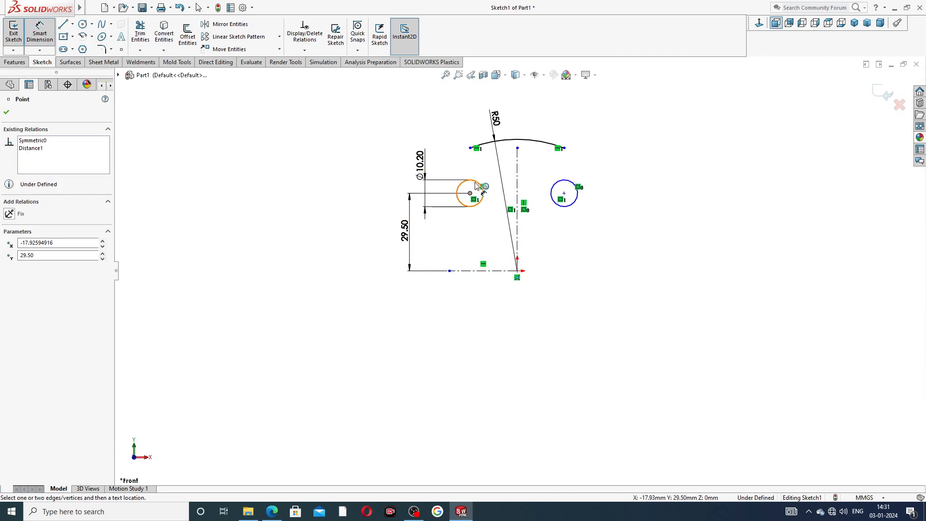
click(565, 194)
click(521, 126)
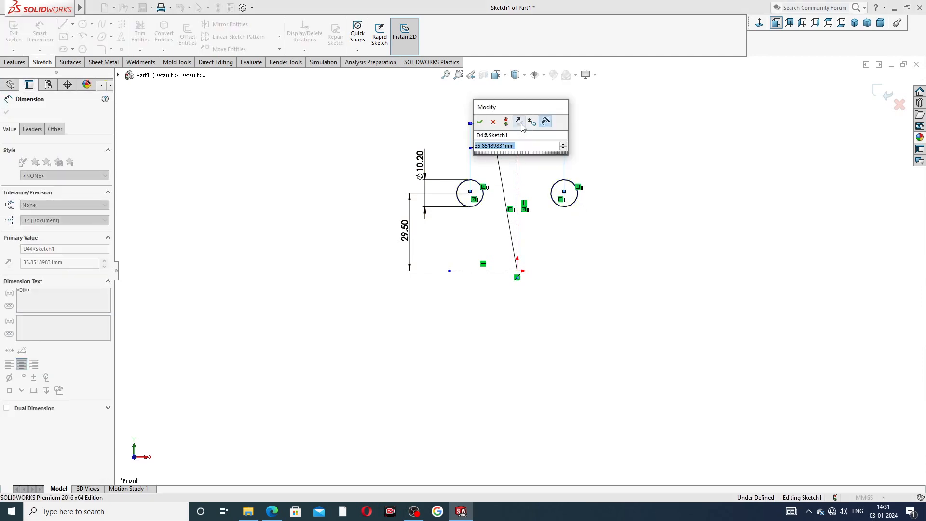
text(58)
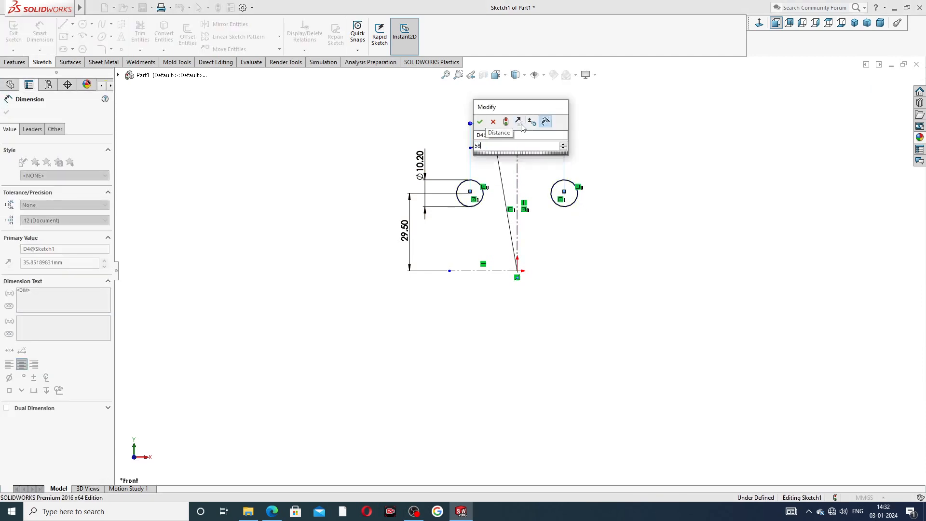
key(Return)
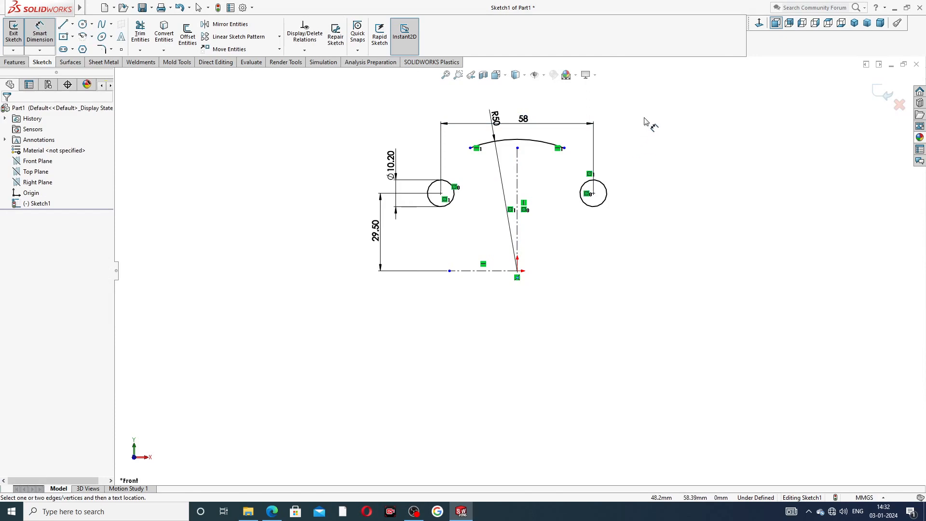
right_click(645, 140)
click(667, 144)
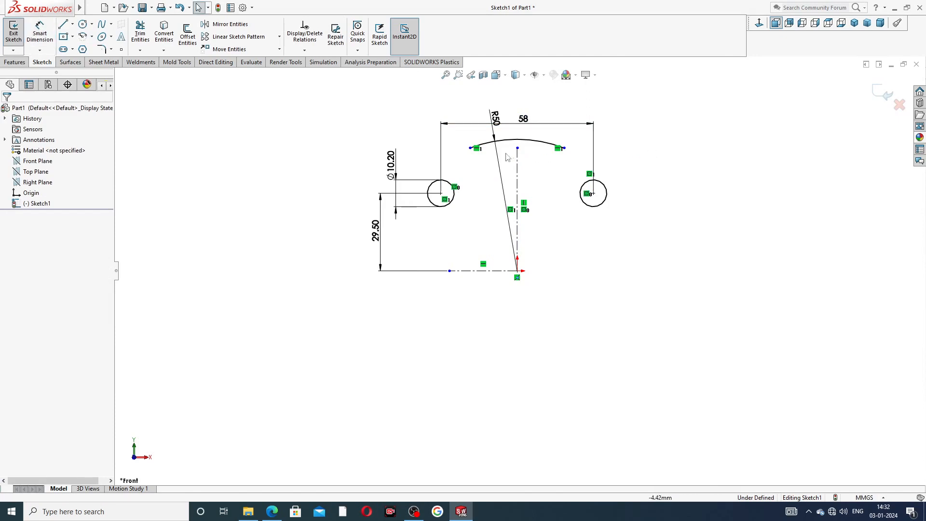
- Stretch the R50 arc's ends outward to above the circle centers and move its radius dimension to the left, clear of the 58 mm dimension
drag(471, 148, 441, 157)
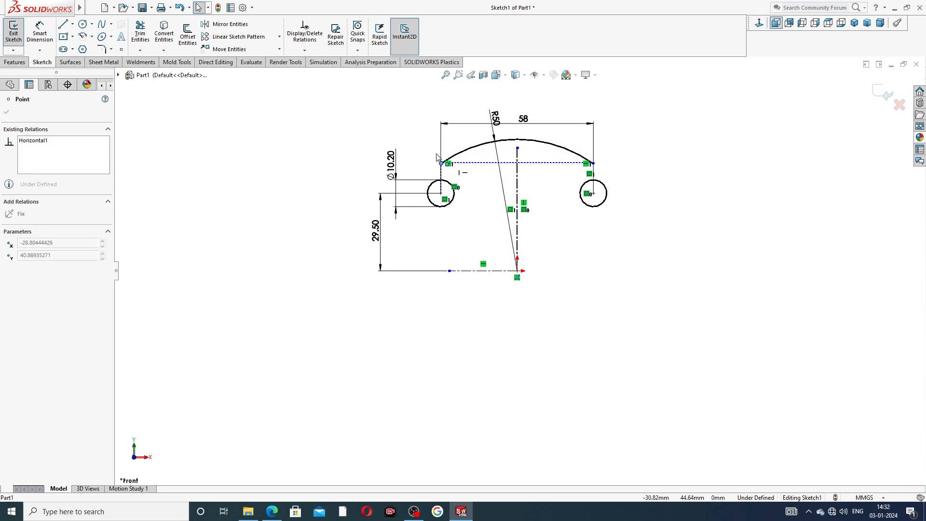
click(623, 166)
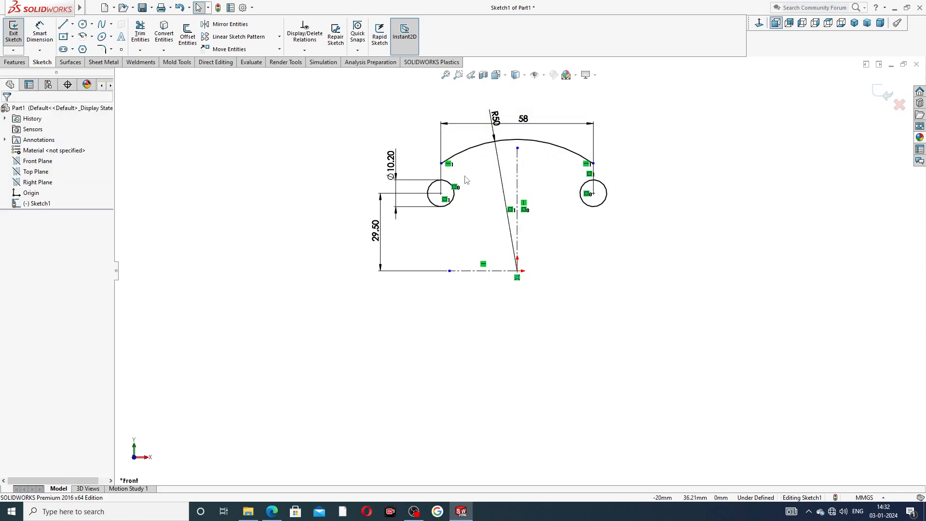
scroll(467, 179, down, 1)
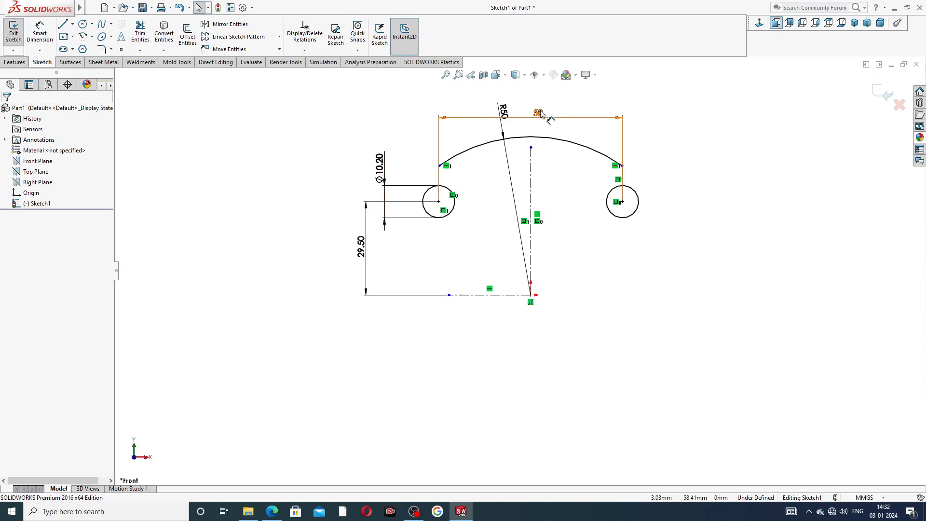
drag(540, 114, 468, 99)
click(502, 112)
click(691, 129)
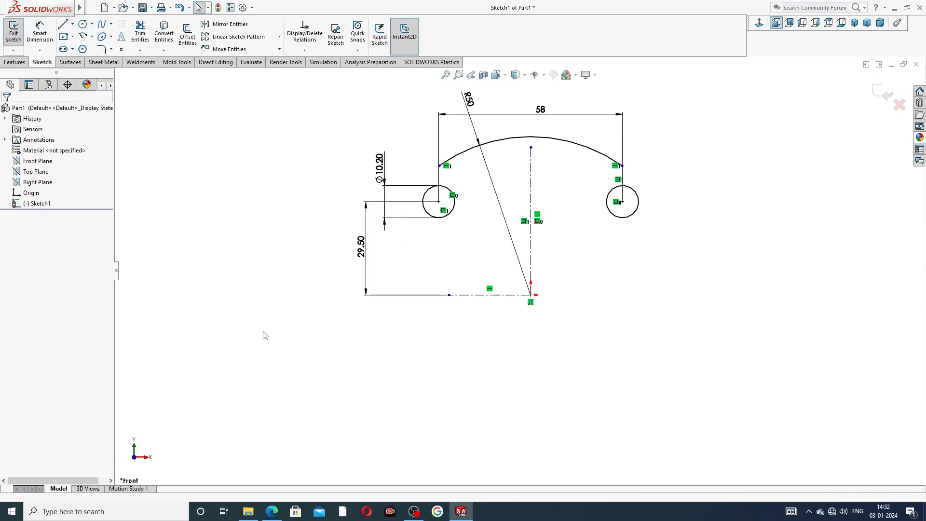
- Check the front view in the end plate PDF drawing for the outline around the upper-left hole
click(271, 512)
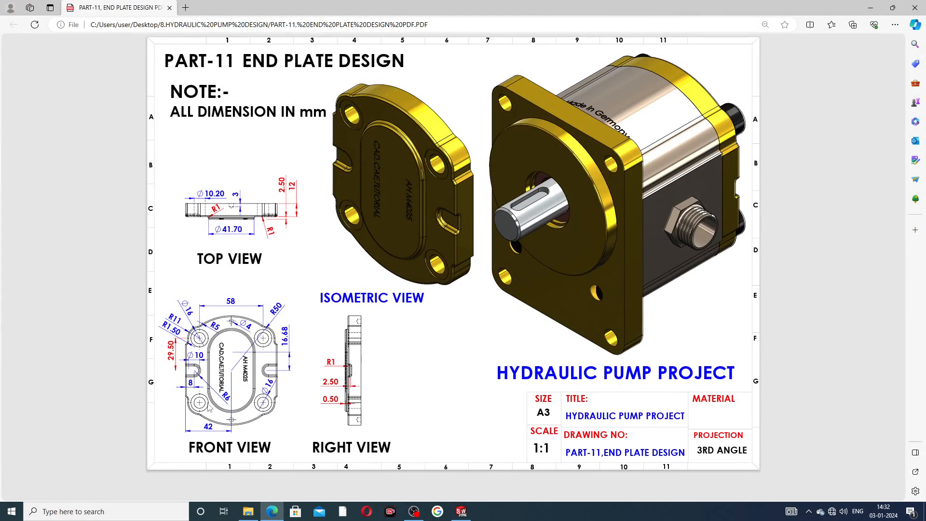
click(272, 511)
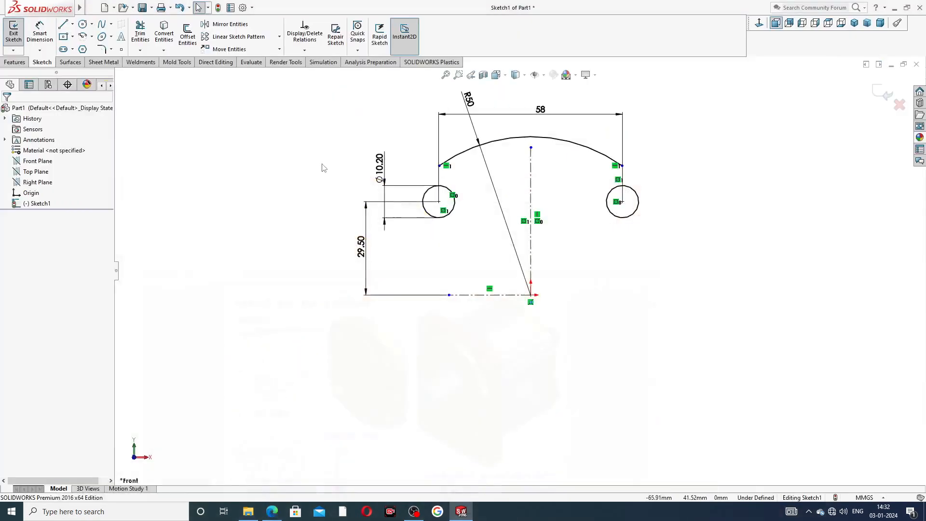
click(63, 25)
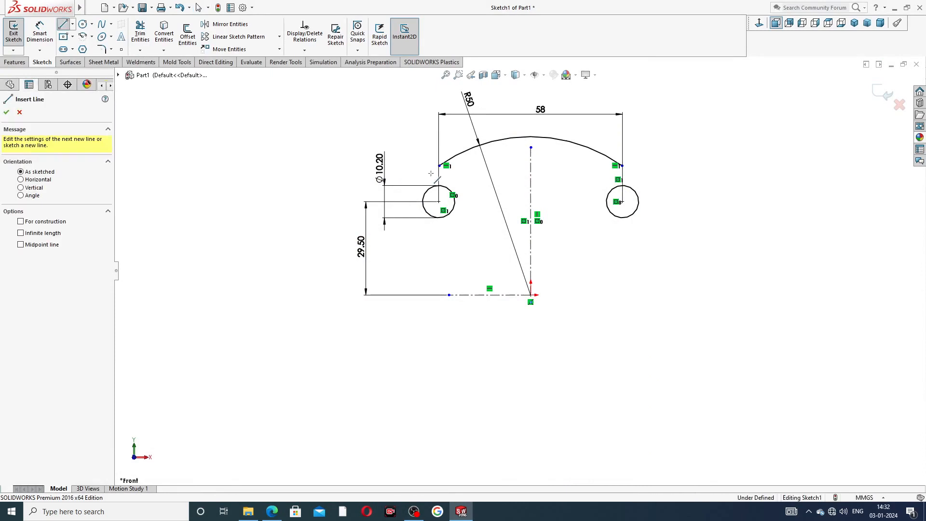
right_click(331, 133)
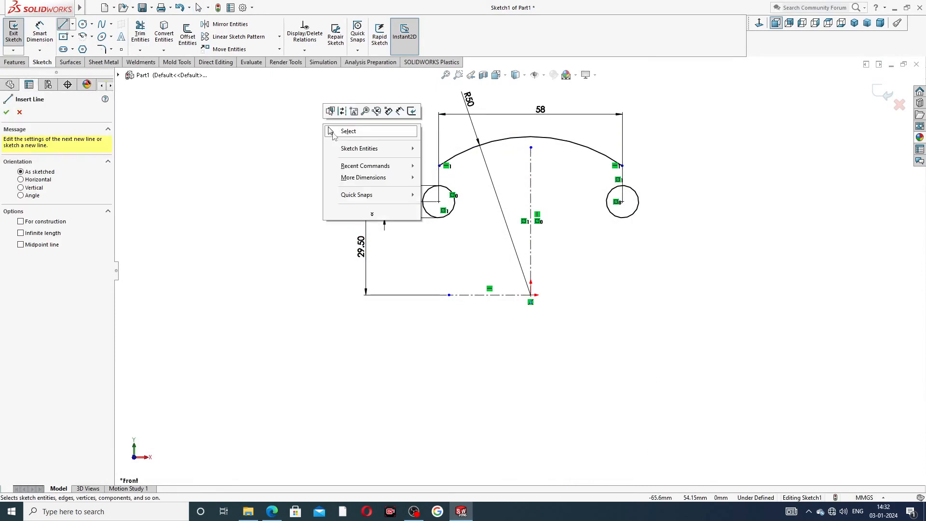
click(337, 132)
- Draw a 3-point arc of about 14.6 mm radius from the R50 arc's left end, curving down outside the left circle
click(91, 37)
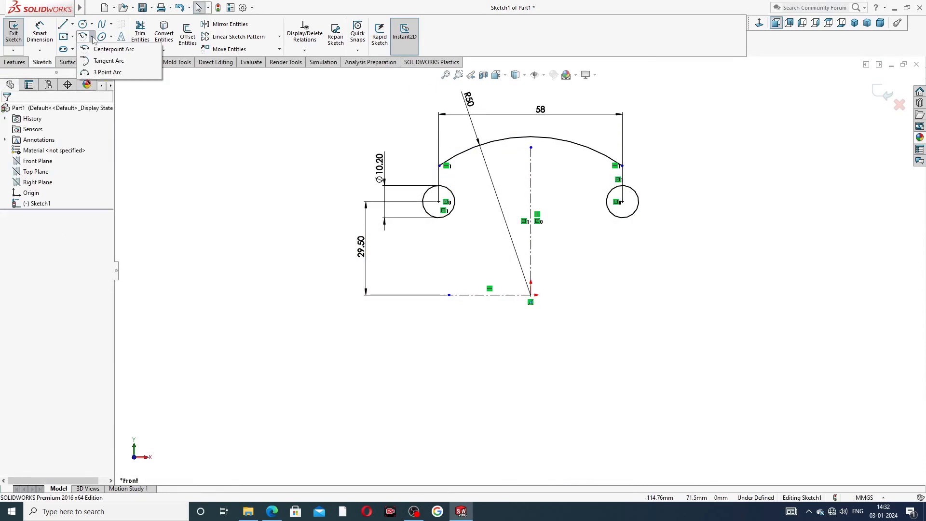
click(107, 72)
scroll(446, 180, down, 3)
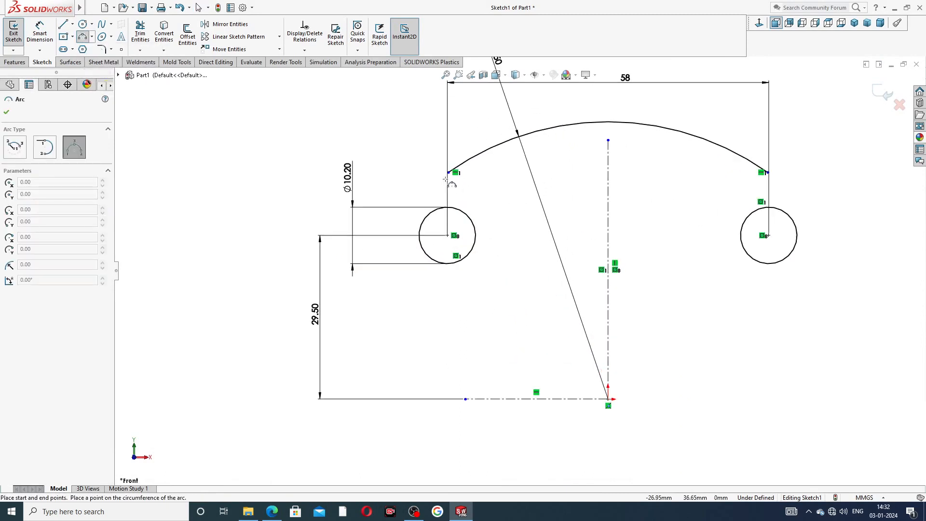
click(448, 172)
click(378, 227)
click(391, 203)
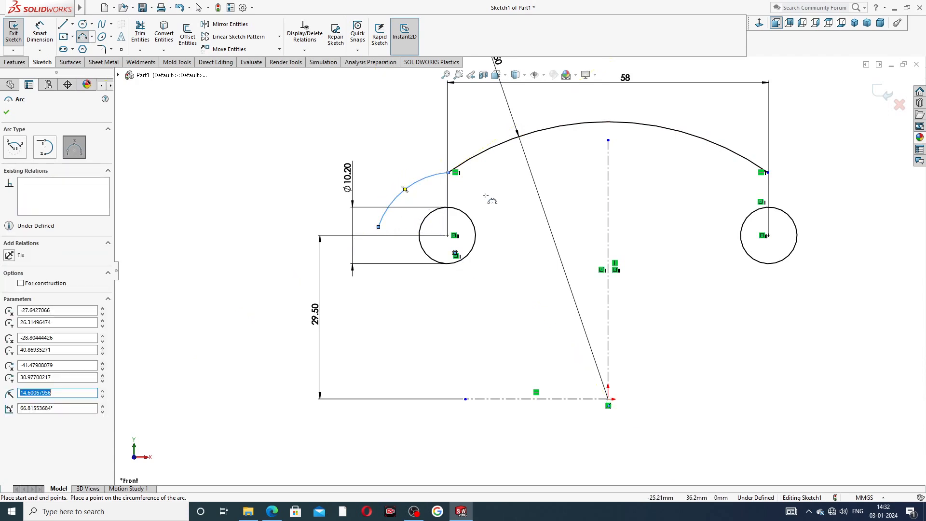
right_click(514, 199)
click(532, 199)
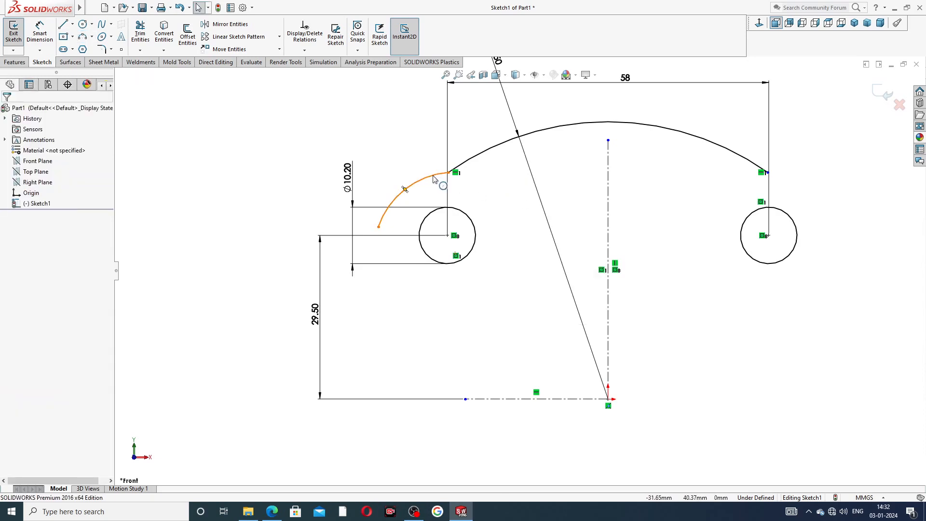
- Merge the new arc's center point with the left circle's center
scroll(458, 257, down, 5)
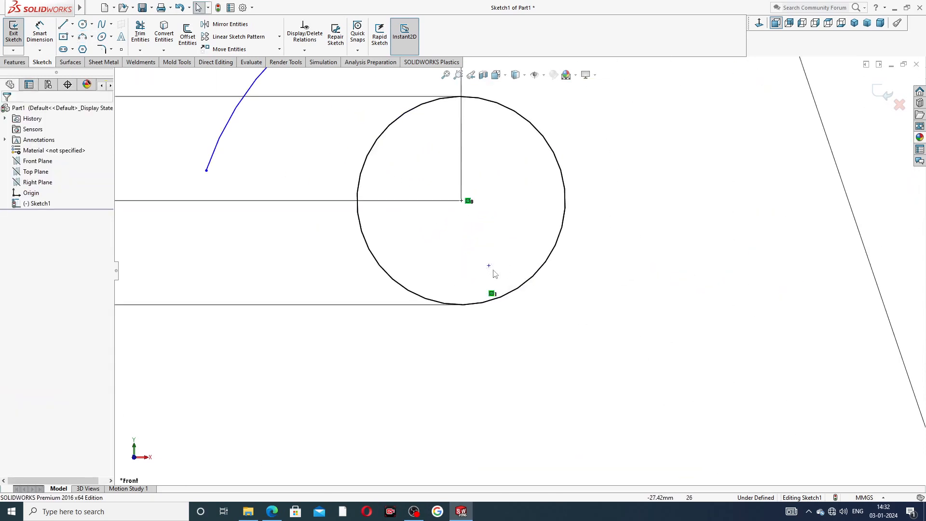
click(489, 266)
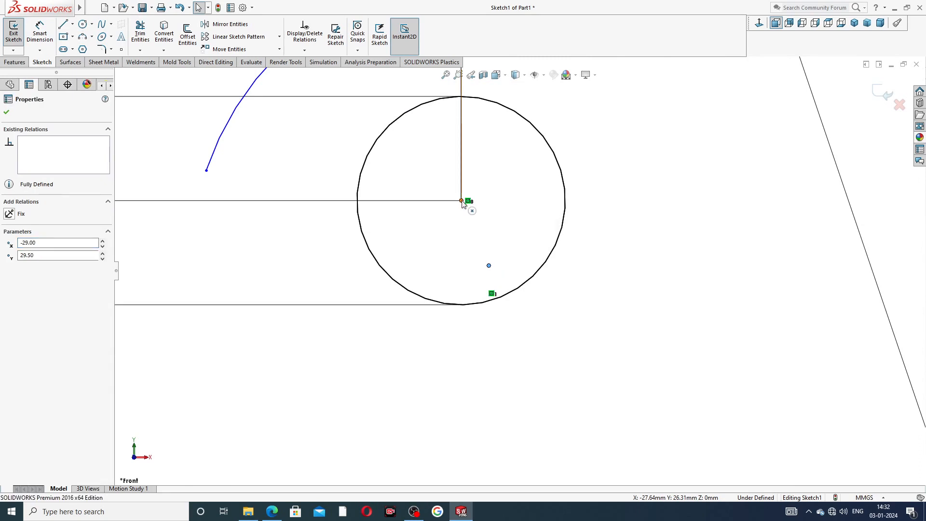
ctrl+click(462, 201)
click(523, 161)
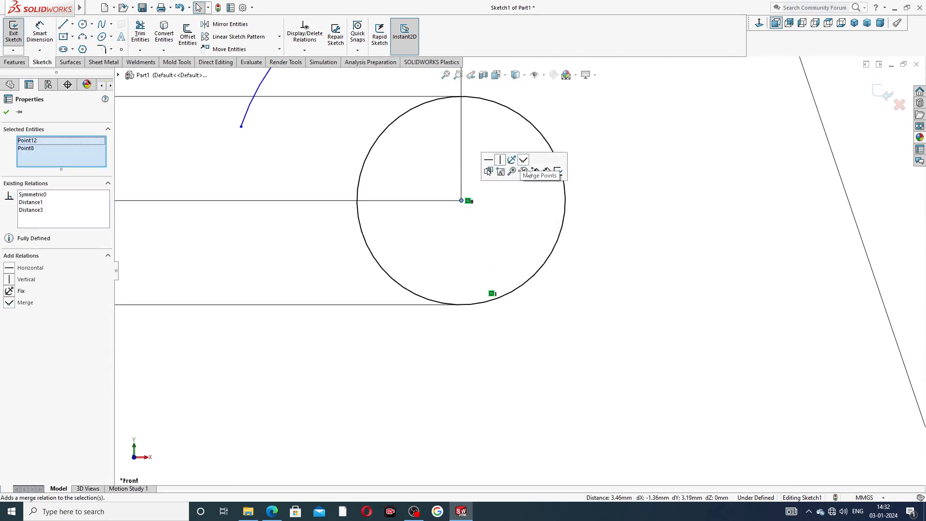
key(z)
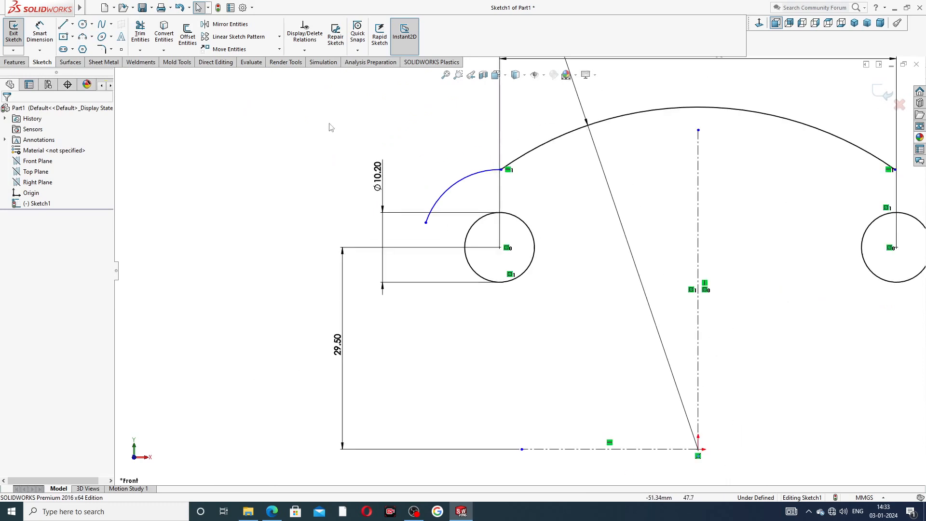
- Dimension the corner arc around the left circle and set its radius to 11 mm
click(39, 31)
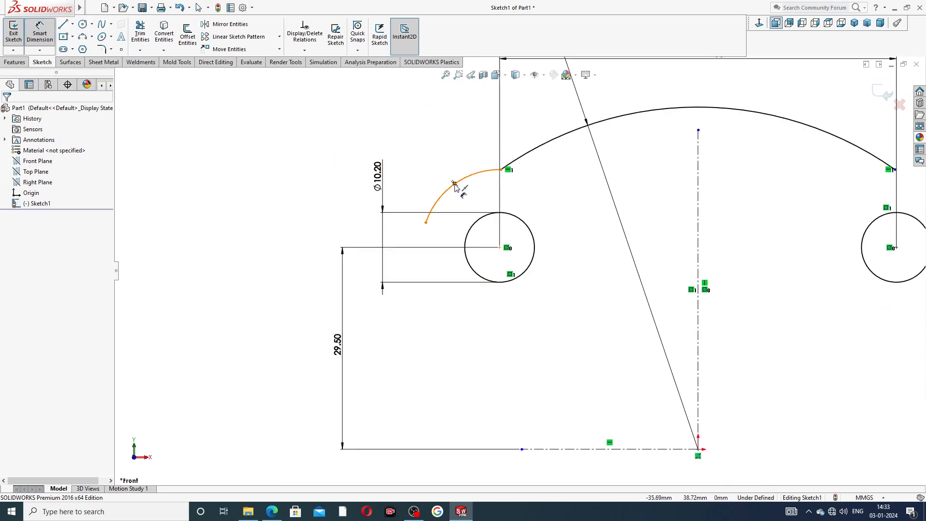
click(462, 183)
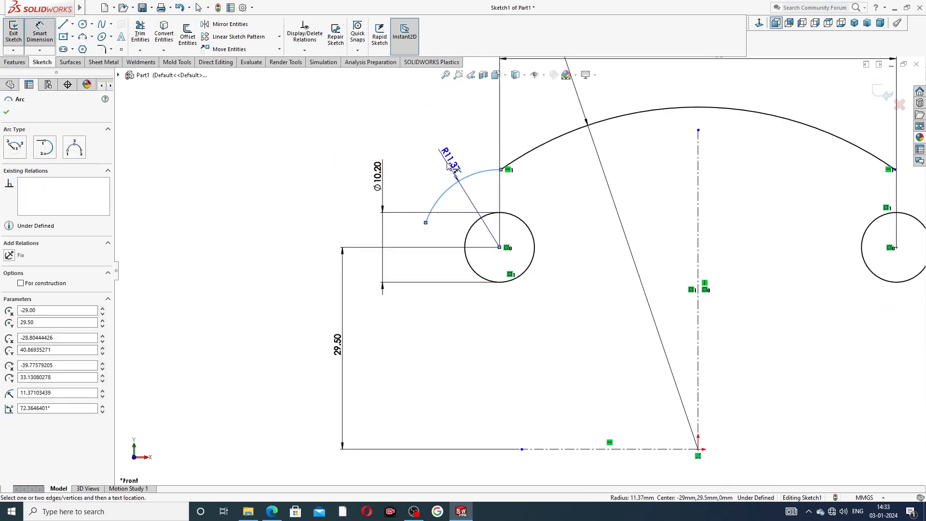
click(441, 162)
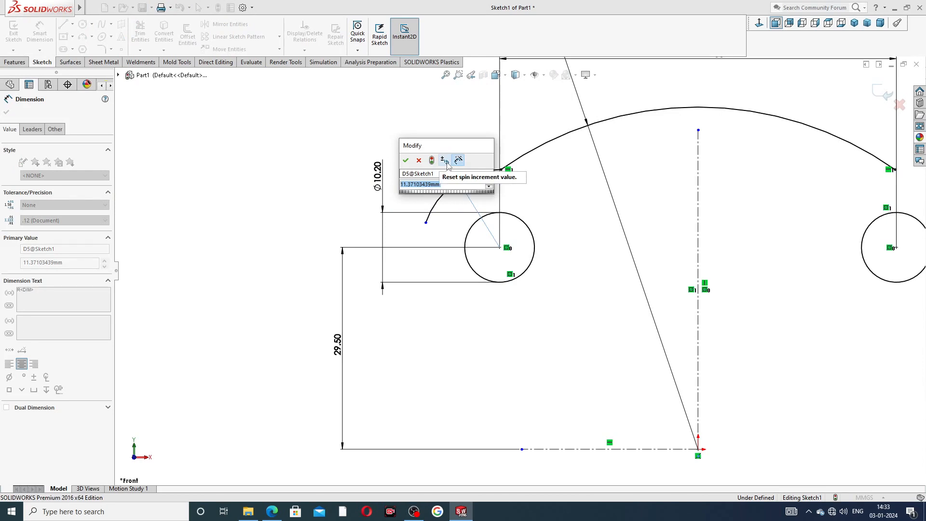
text(11)
key(Return)
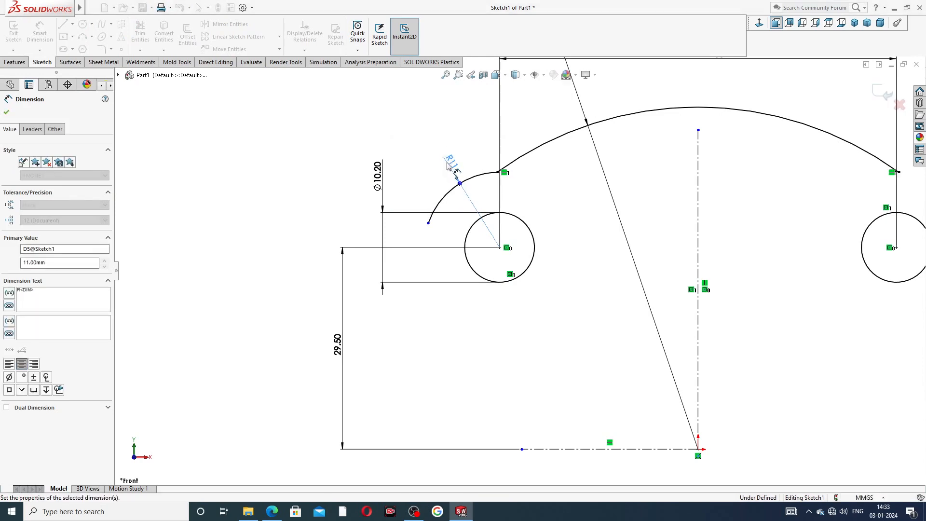
- Consult the end plate PDF drawing and extend the R11 arc's free end down to the level of the left circle's center
click(271, 512)
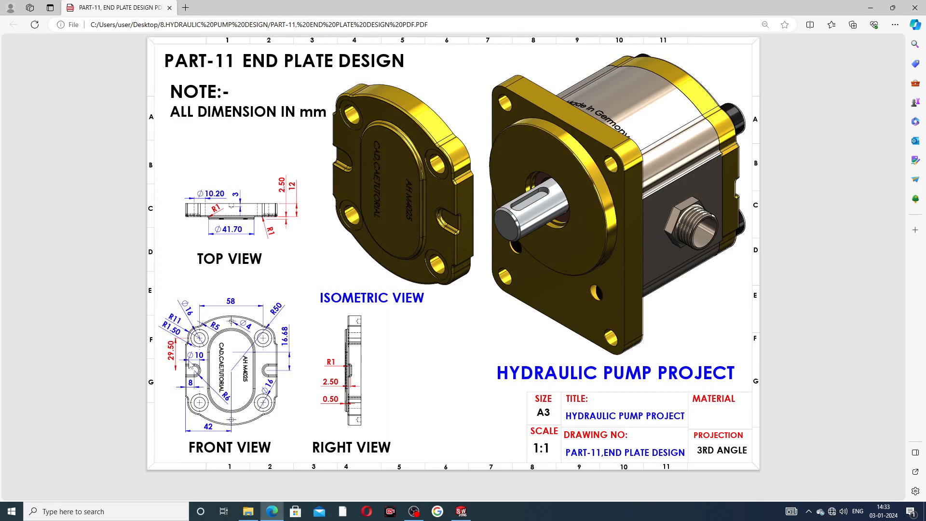
click(272, 511)
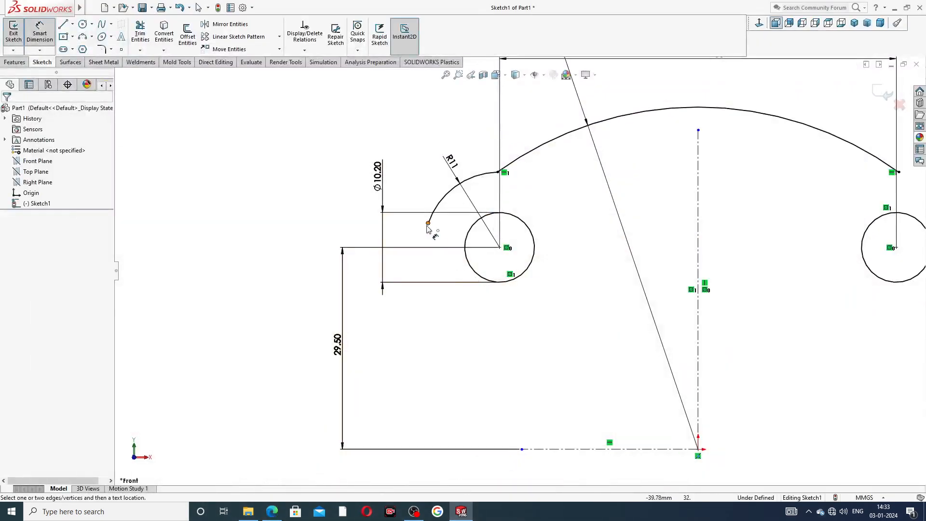
click(365, 185)
right_click(343, 166)
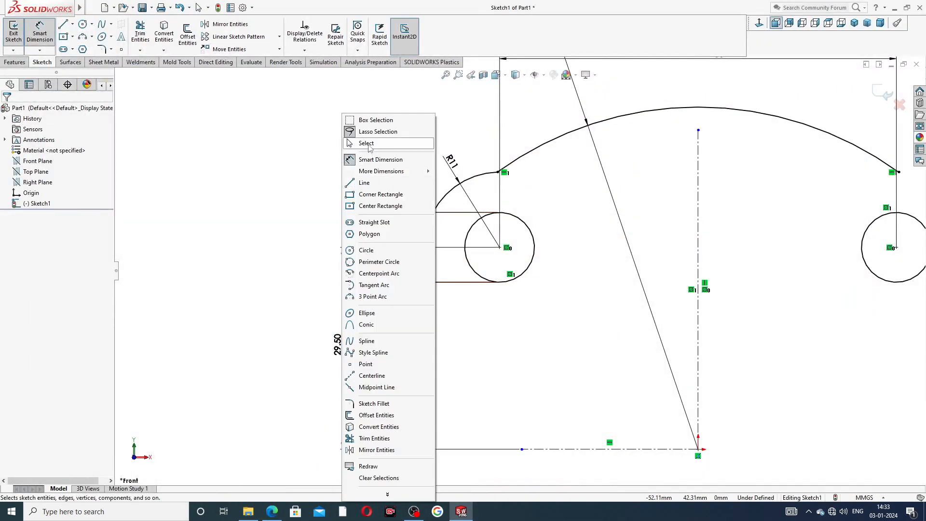
click(372, 144)
drag(428, 223, 426, 250)
key(Escape)
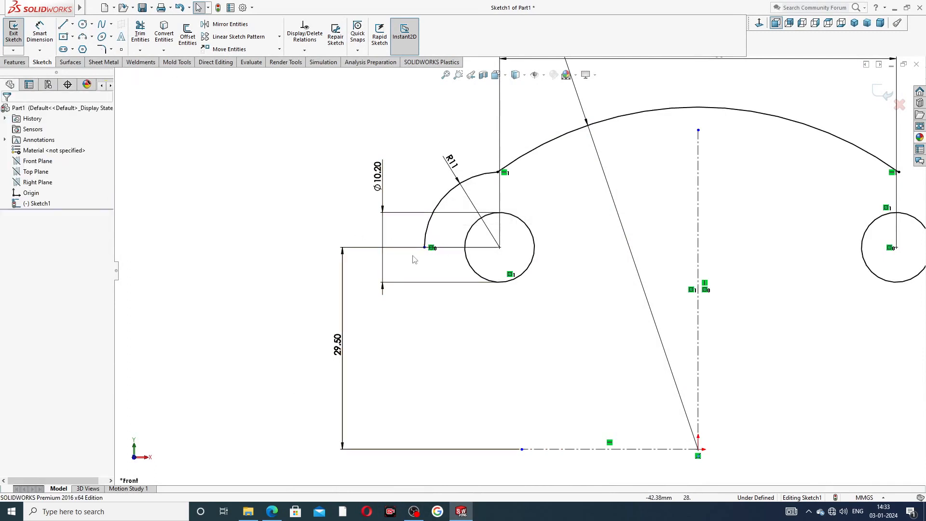
- Add a horizontal relation between the R11 arc's lower end and the left circle's center
click(425, 248)
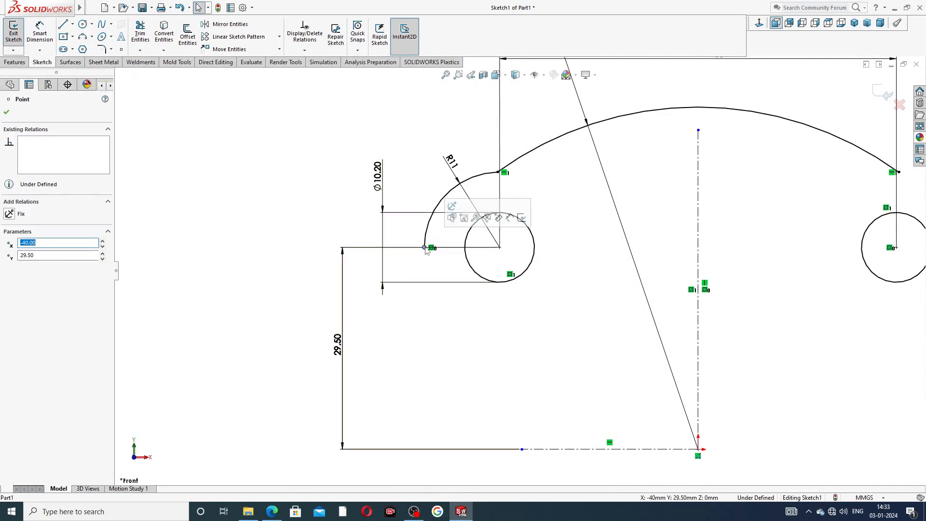
ctrl+click(499, 248)
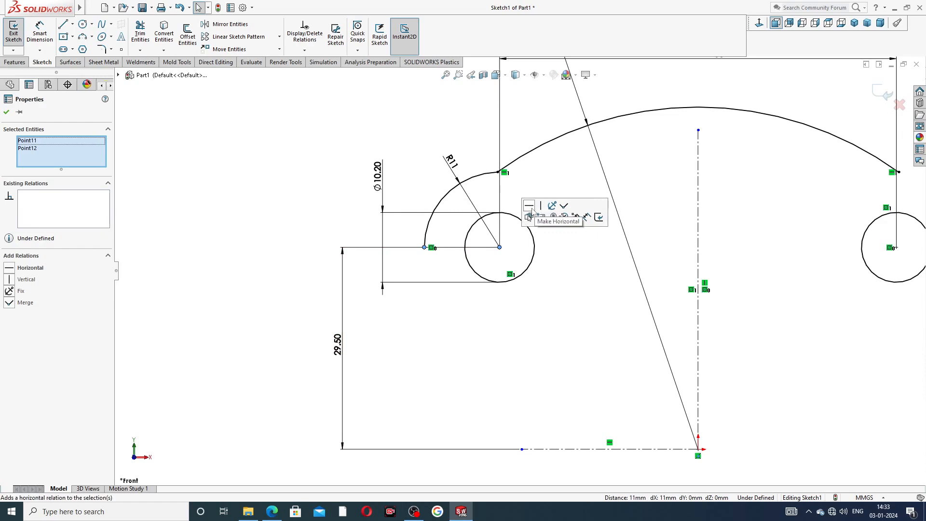
click(529, 206)
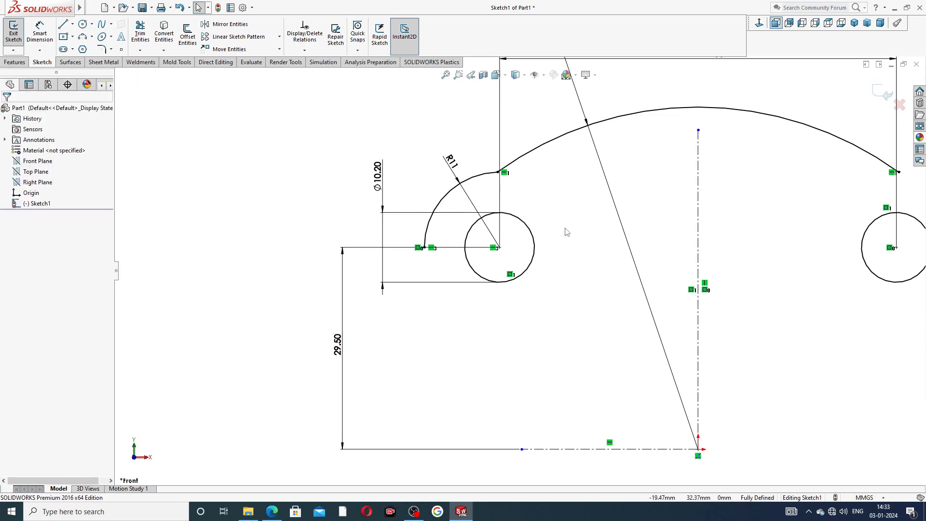
- Draw connected lines from the R11 arc's lower end: about 1.2 mm down, a short outward slant, and a vertical down to the origin's level
scroll(567, 232, down, 1)
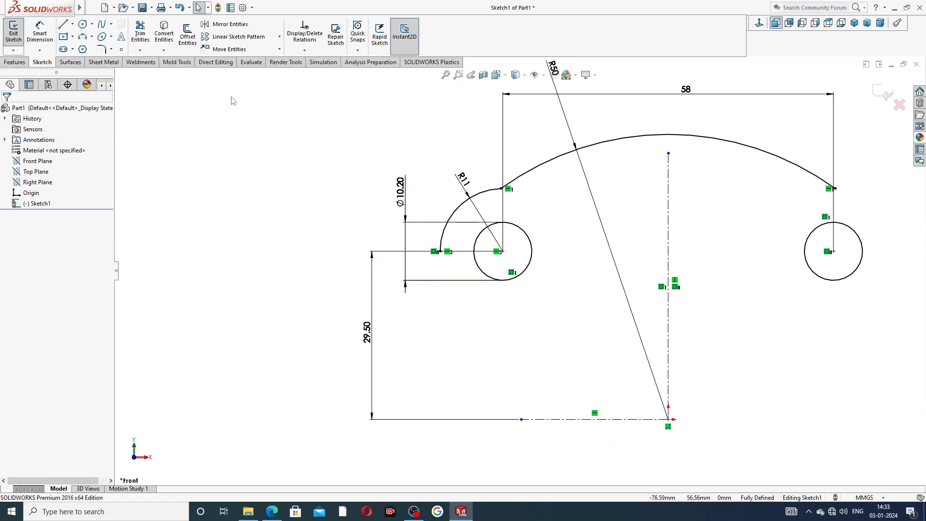
click(62, 24)
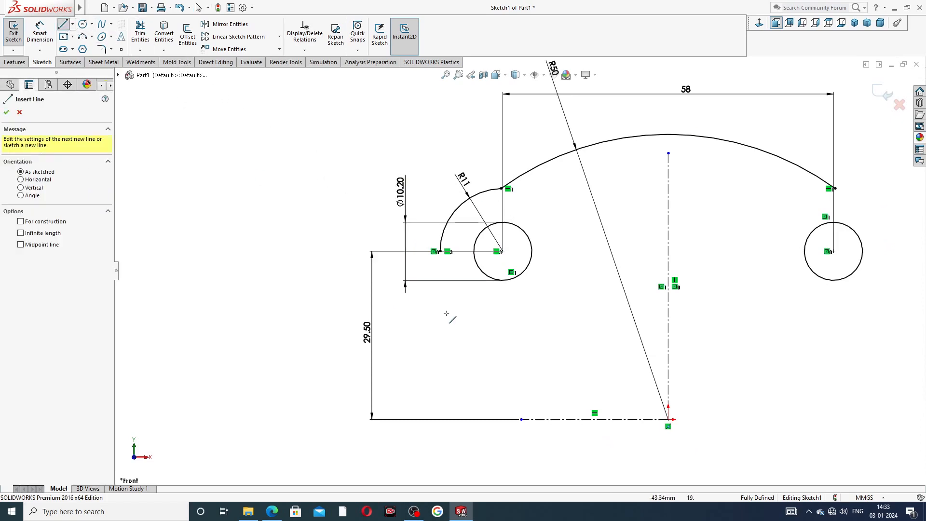
scroll(463, 290, up, 5)
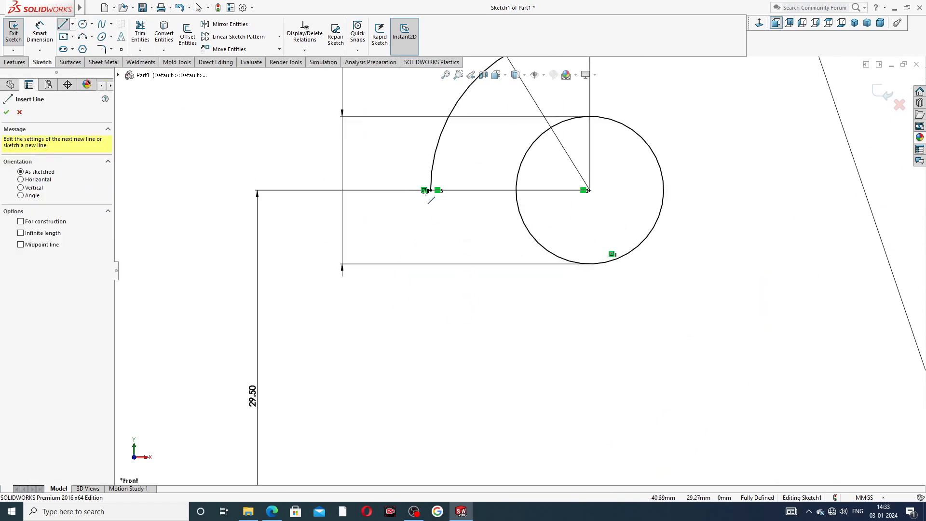
click(431, 190)
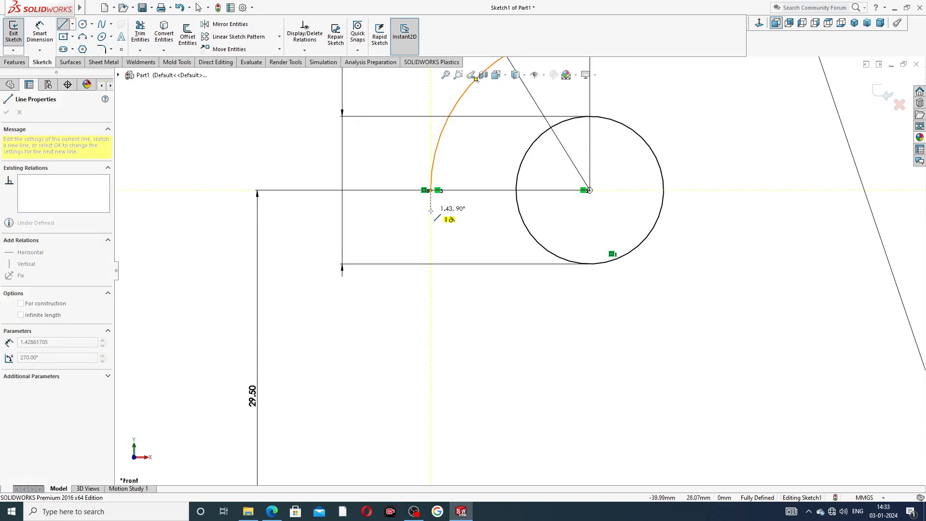
click(431, 207)
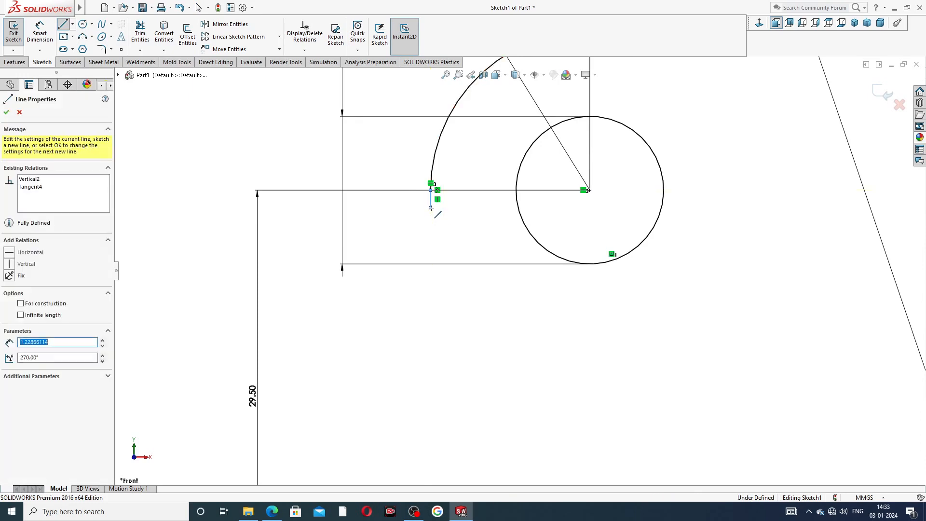
click(418, 232)
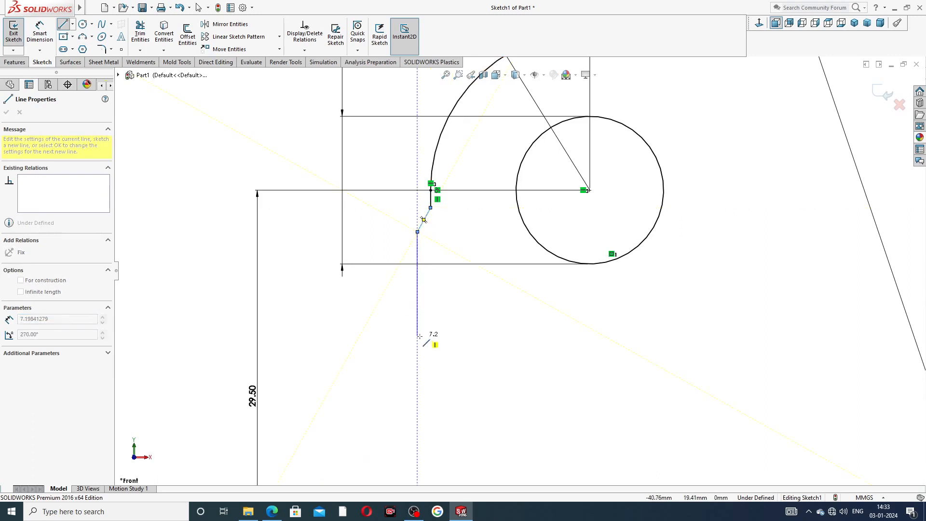
scroll(519, 271, up, 3)
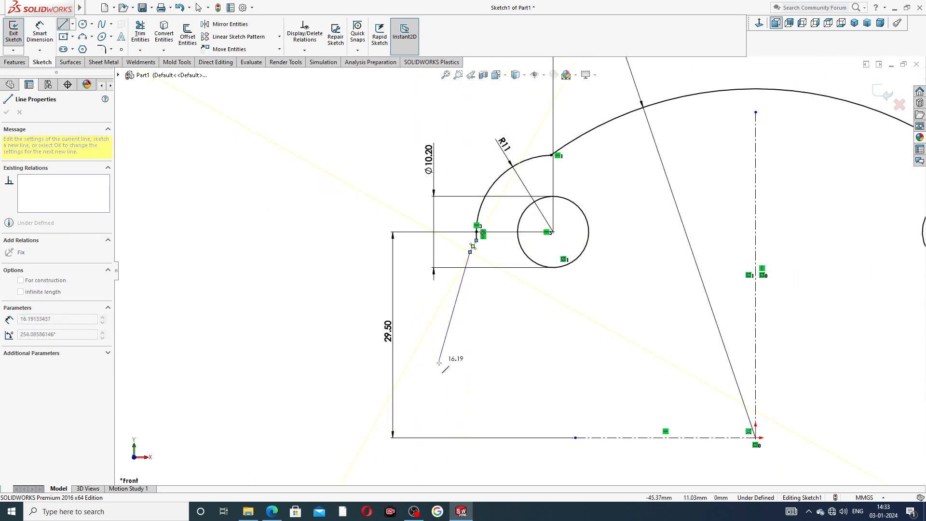
click(470, 438)
right_click(505, 380)
click(518, 385)
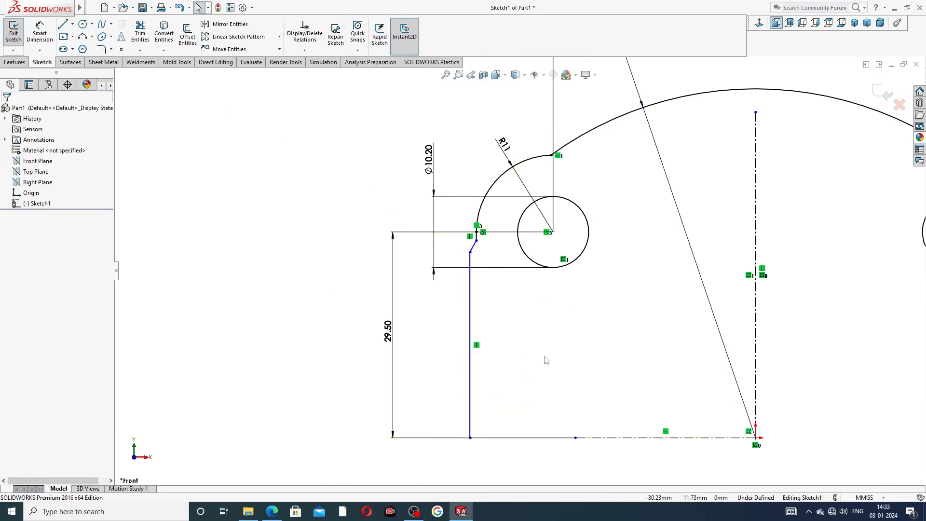
- Dimension the distance from the long left vertical line to the vertical centerline and set it to 42 mm
scroll(647, 296, down, 1)
scroll(649, 298, up, 2)
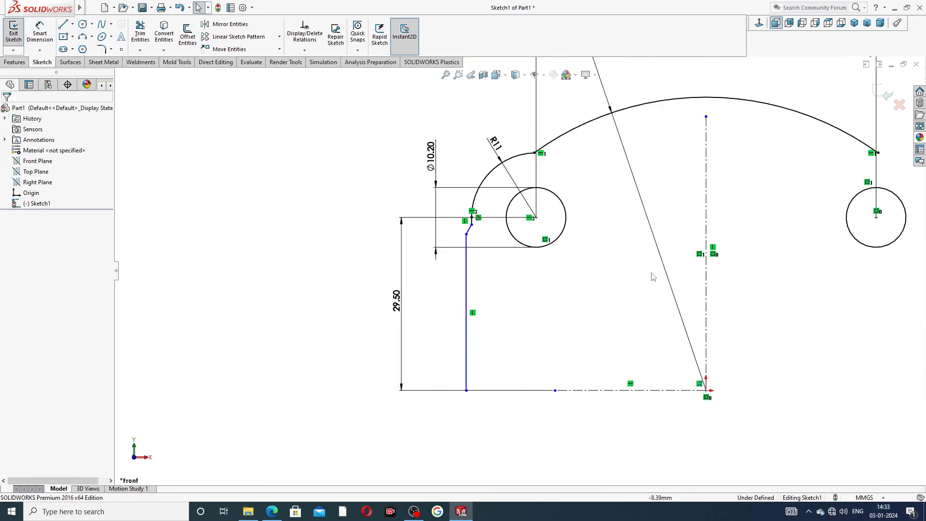
scroll(549, 226, down, 1)
scroll(467, 207, down, 1)
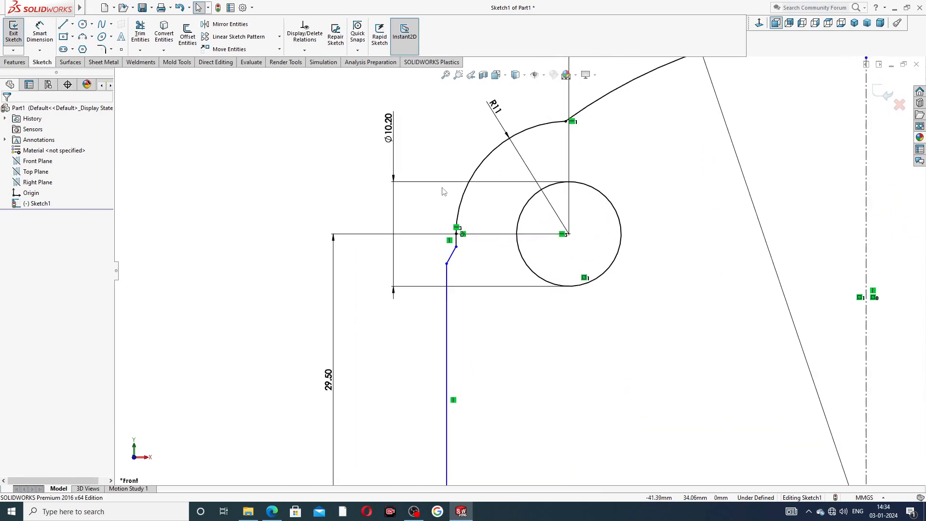
click(40, 33)
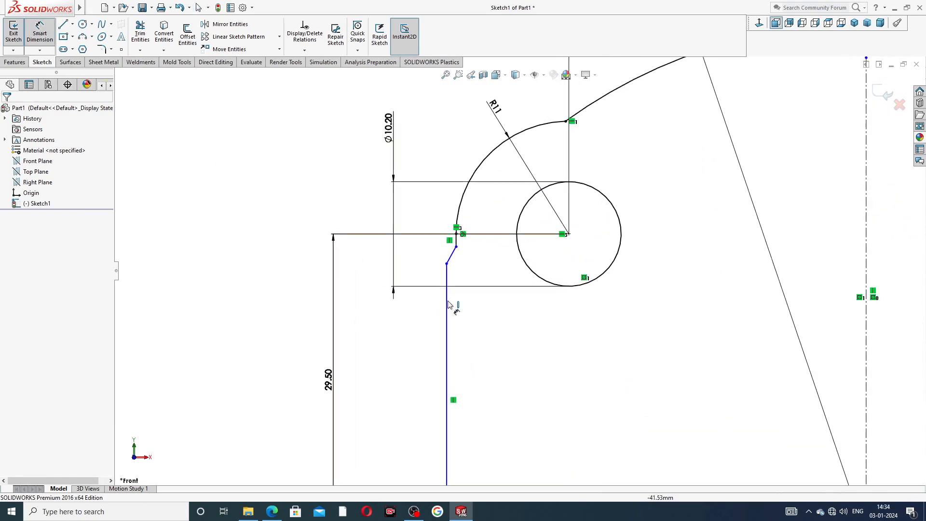
scroll(516, 289, up, 2)
click(477, 393)
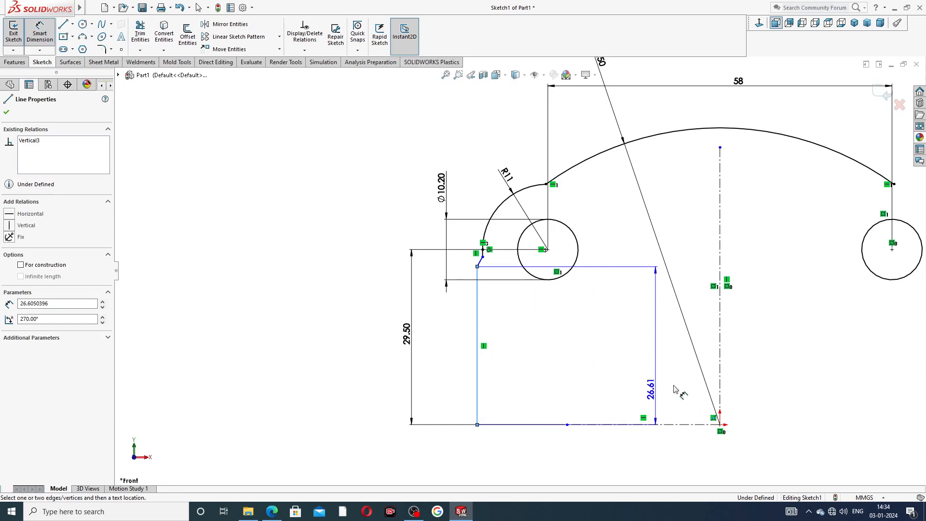
click(720, 370)
click(593, 451)
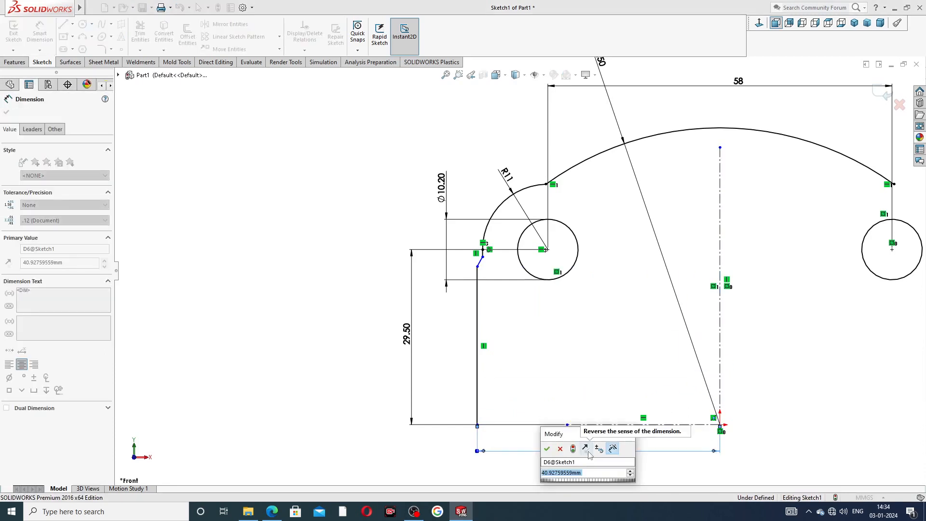
text(42)
key(Return)
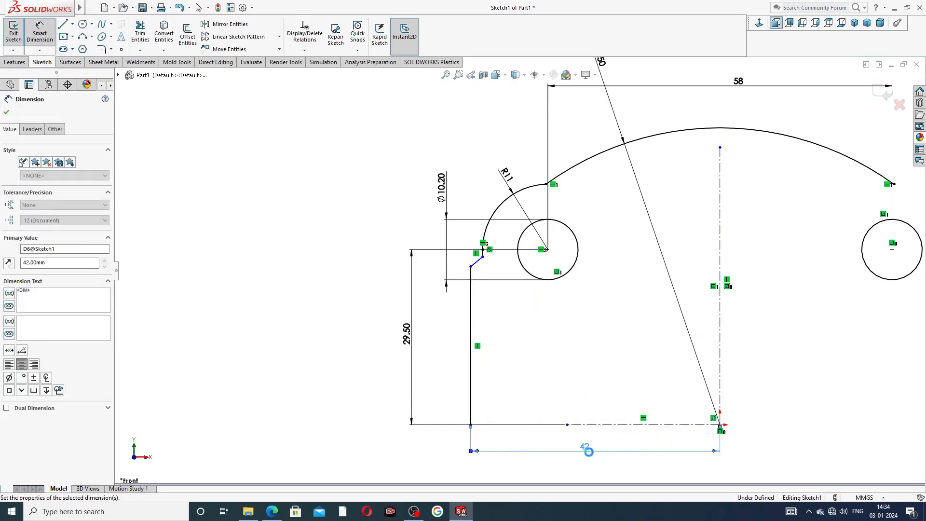
scroll(632, 328, up, 3)
scroll(577, 254, down, 3)
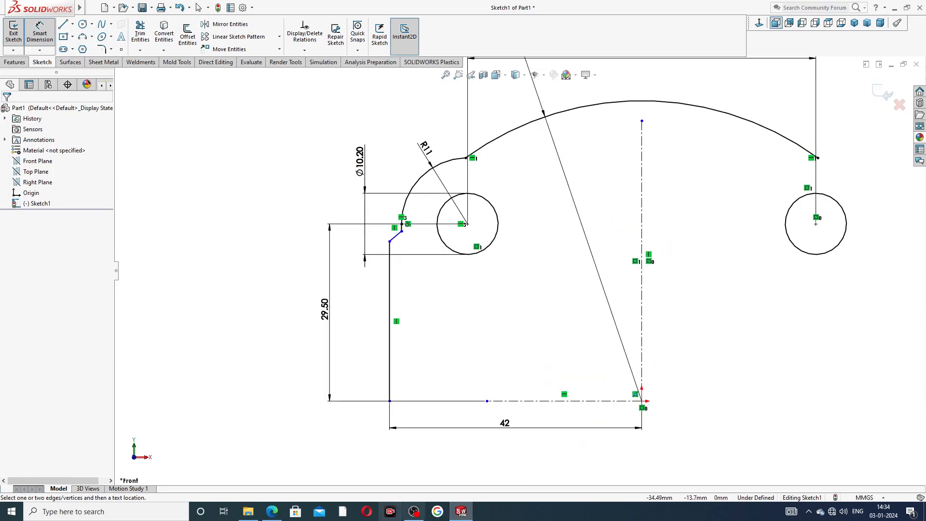
- Consult the end plate PDF drawing and move the slanted line's lower end further down along the long vertical line
click(273, 512)
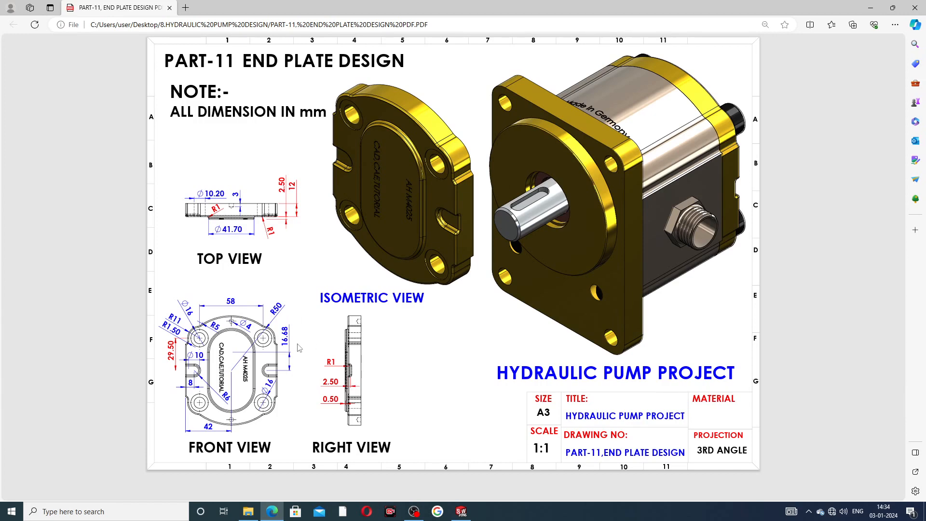
click(272, 511)
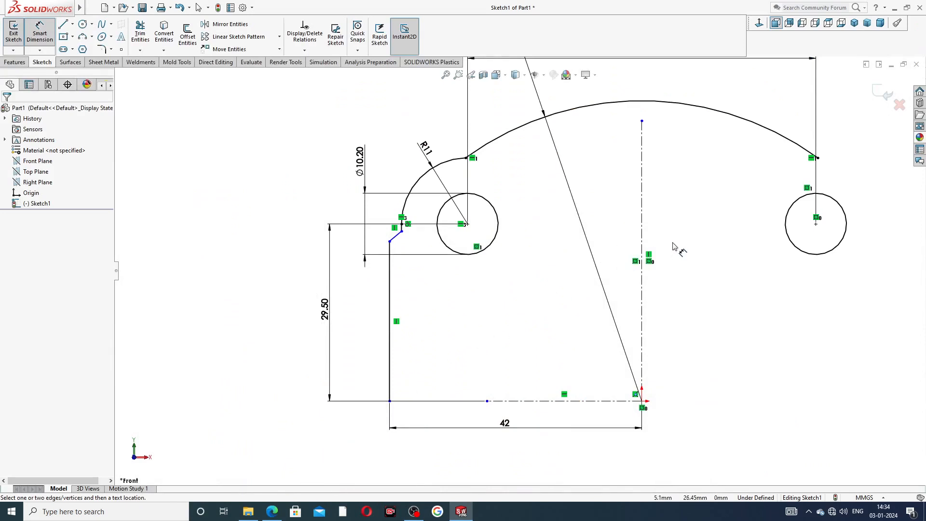
scroll(674, 247, up, 2)
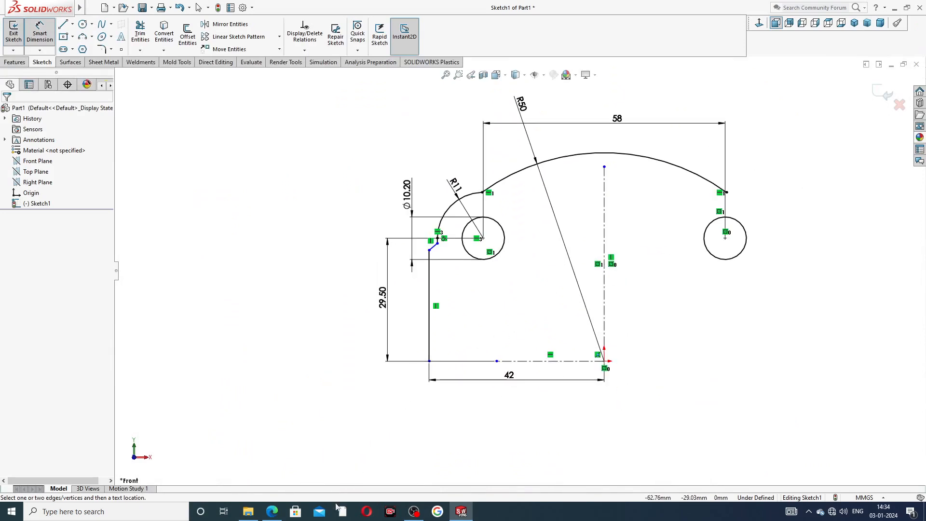
click(272, 511)
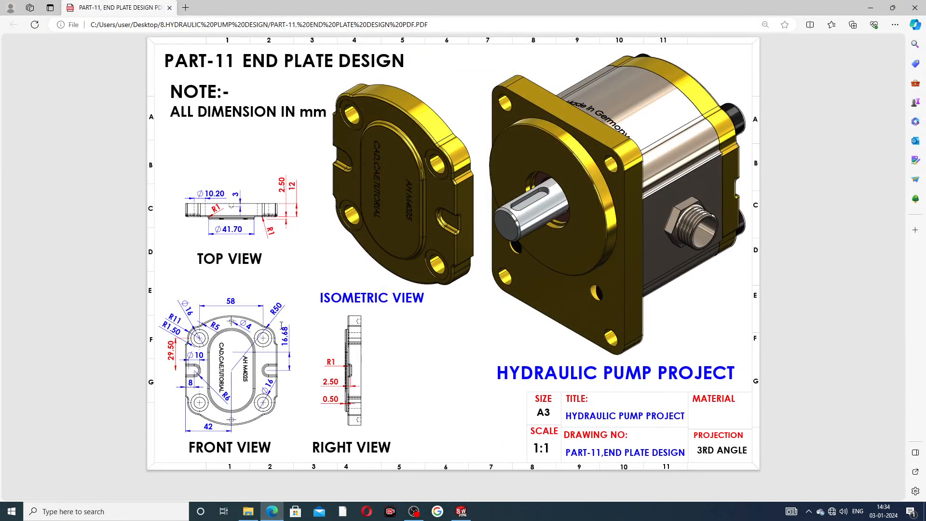
click(272, 511)
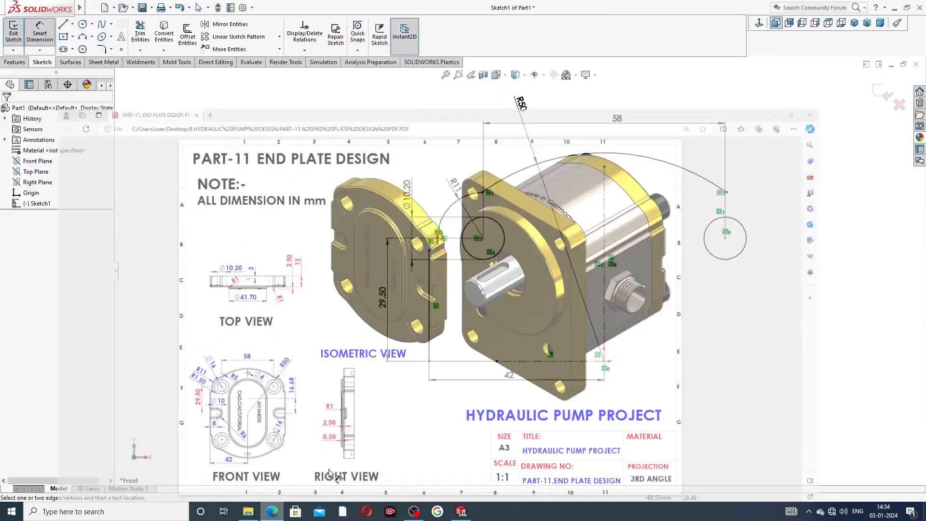
scroll(495, 241, down, 5)
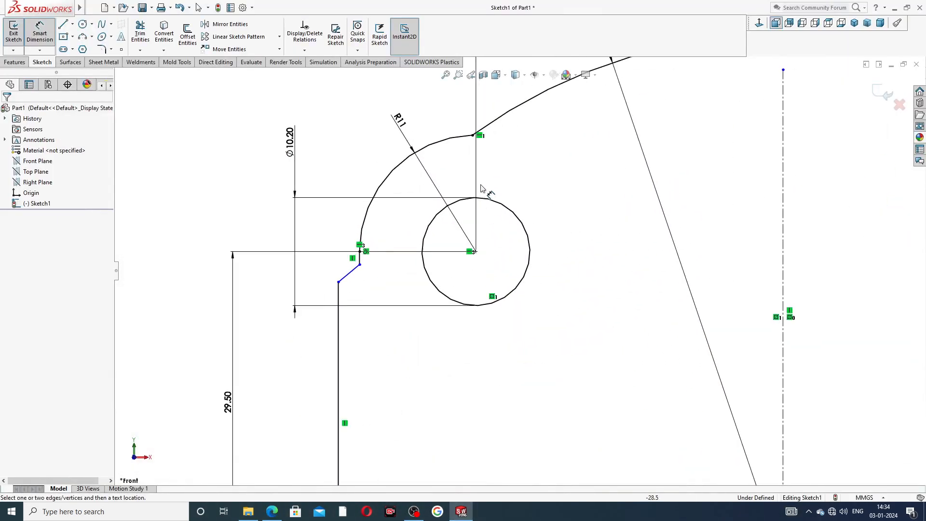
scroll(487, 193, down, 2)
right_click(263, 159)
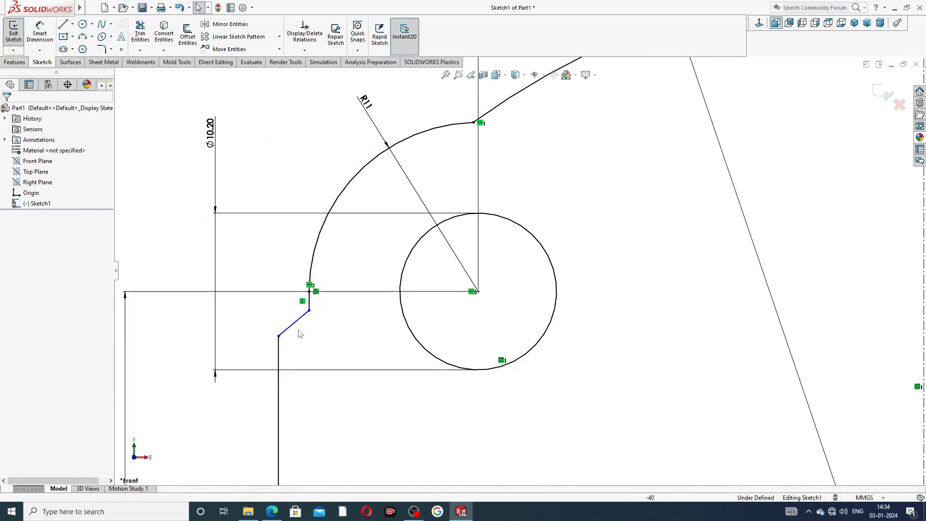
mouse_move(278, 335)
mouse_down()
mouse_move(294, 330)
mouse_move(294, 354)
mouse_up()
click(317, 344)
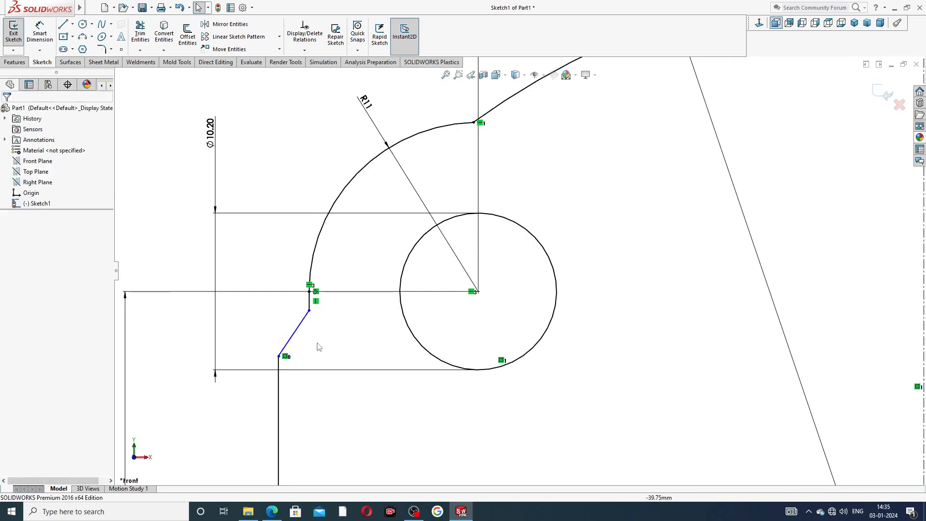
- Add a 1.5 mm sketch fillet at the corner between the short vertical line and the slanted line
scroll(323, 336, up, 2)
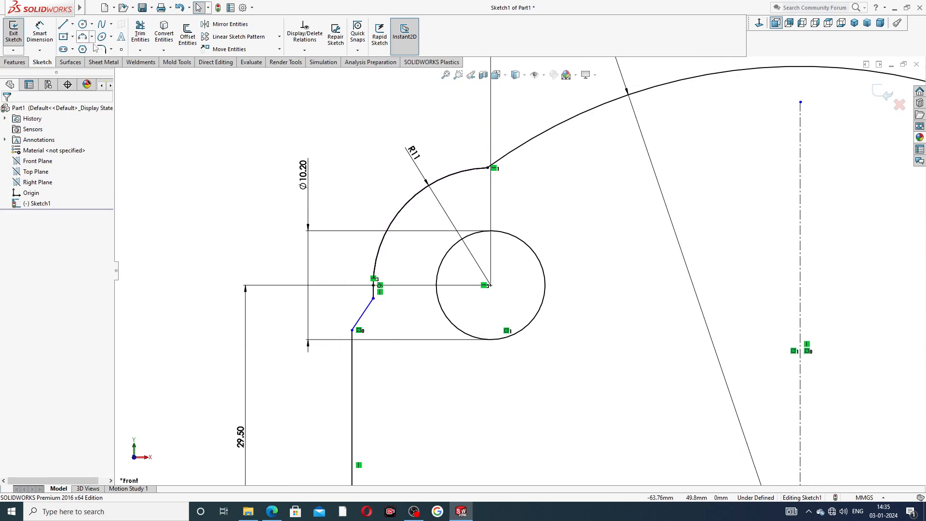
click(110, 49)
click(121, 62)
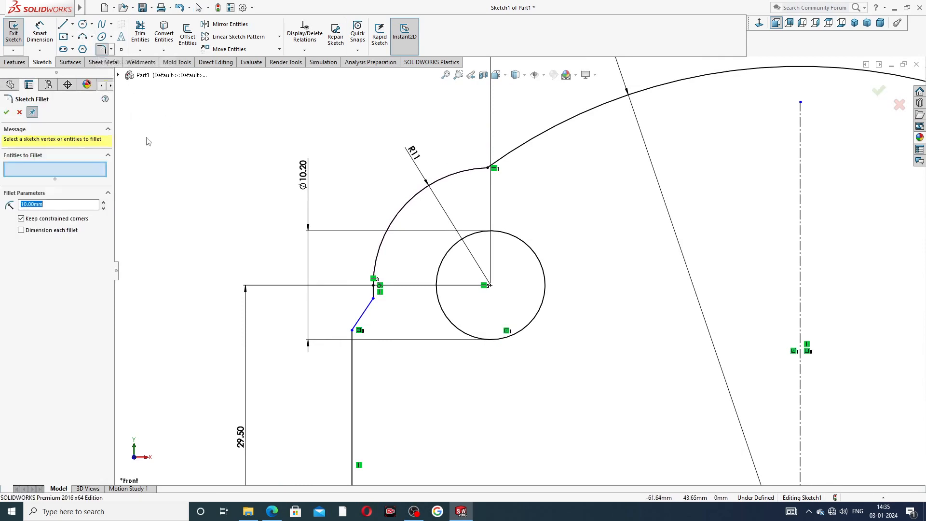
text(1)
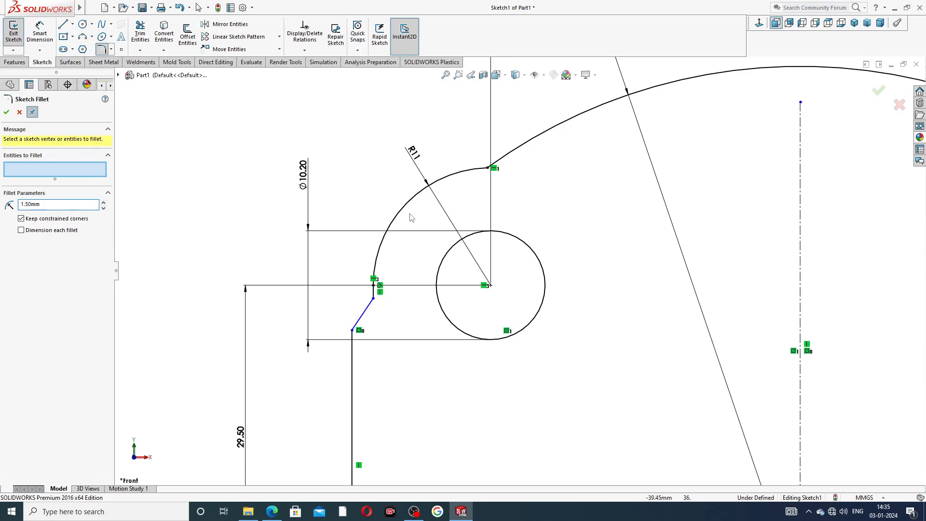
click(376, 300)
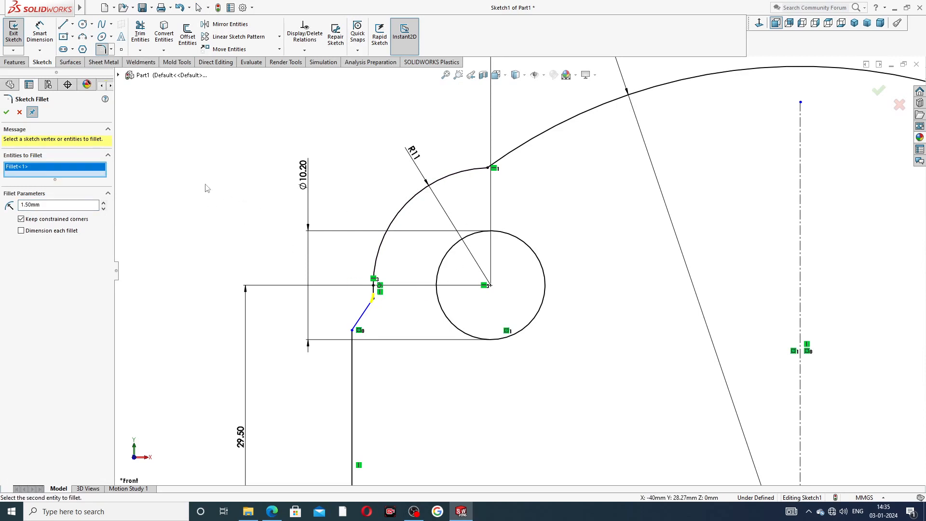
click(6, 113)
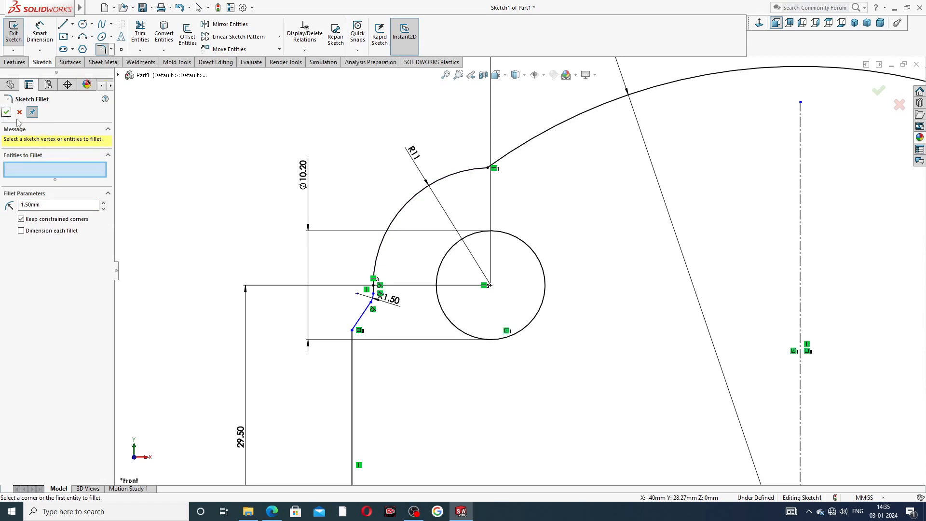
- Add a 5 mm sketch fillet where the R11 arc meets the R50 arc and finish filleting
double_click(38, 204)
text(5)
click(489, 168)
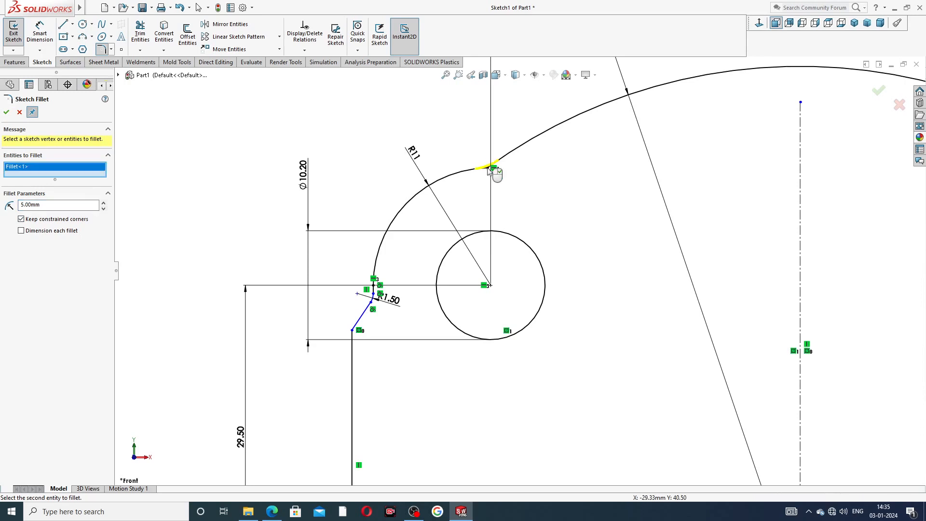
click(6, 112)
click(7, 113)
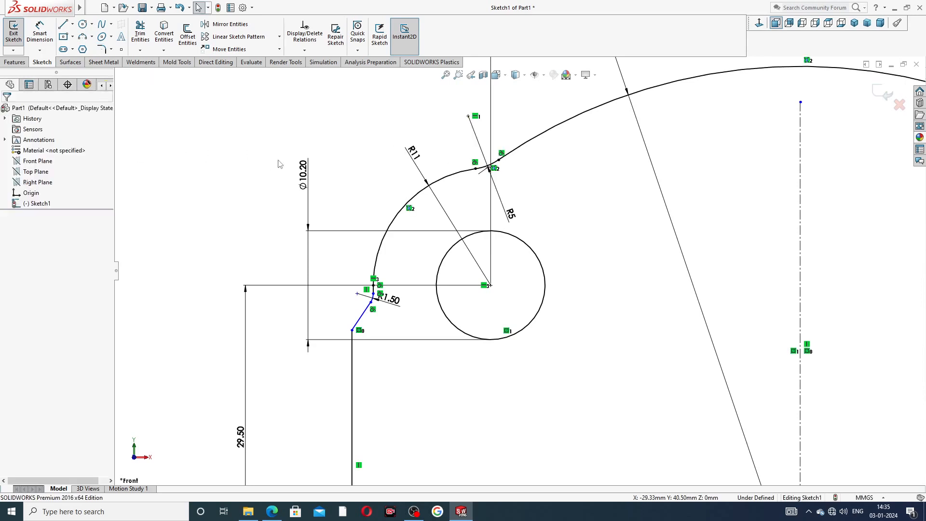
- Reposition the R5 and R1.50 fillet dimension labels beside their arcs
drag(512, 216, 508, 199)
drag(388, 300, 397, 305)
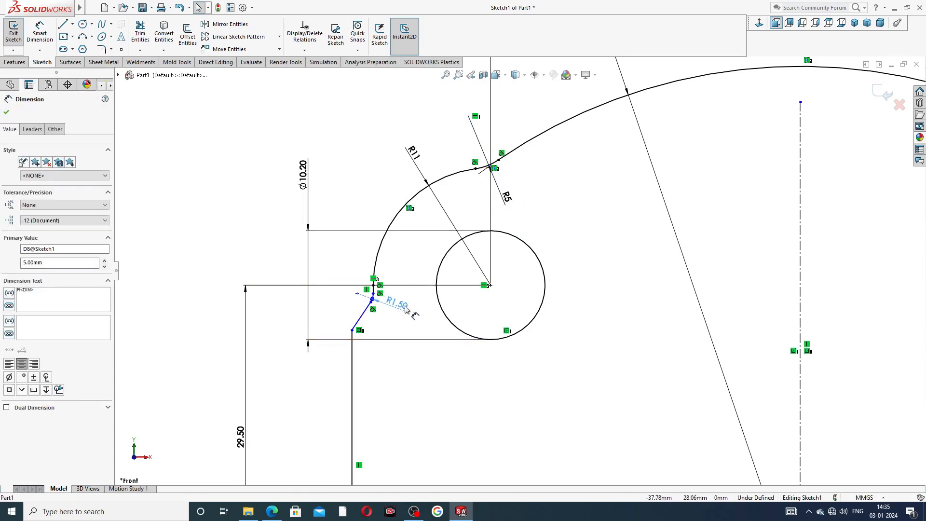
click(358, 258)
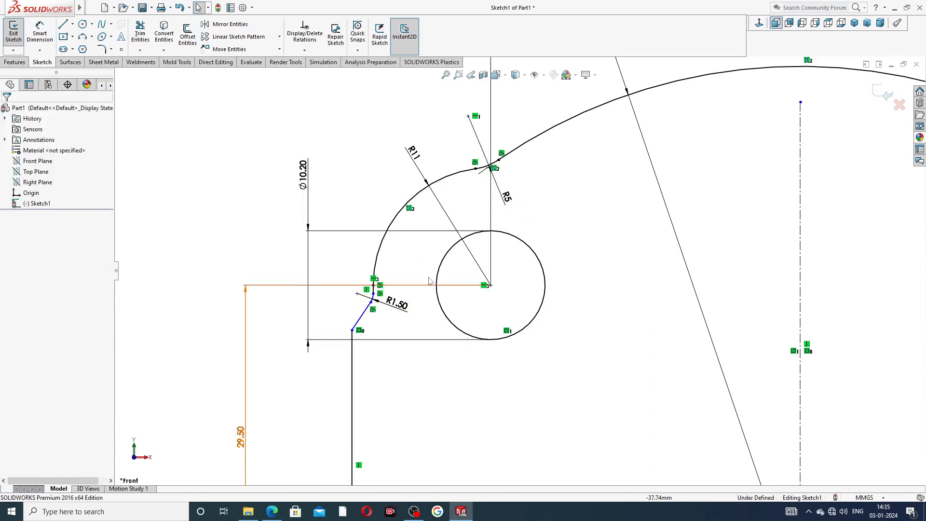
- Compare the half-finished profile sketch with the front view in the end plate PDF drawing
scroll(515, 270, up, 2)
scroll(588, 241, up, 3)
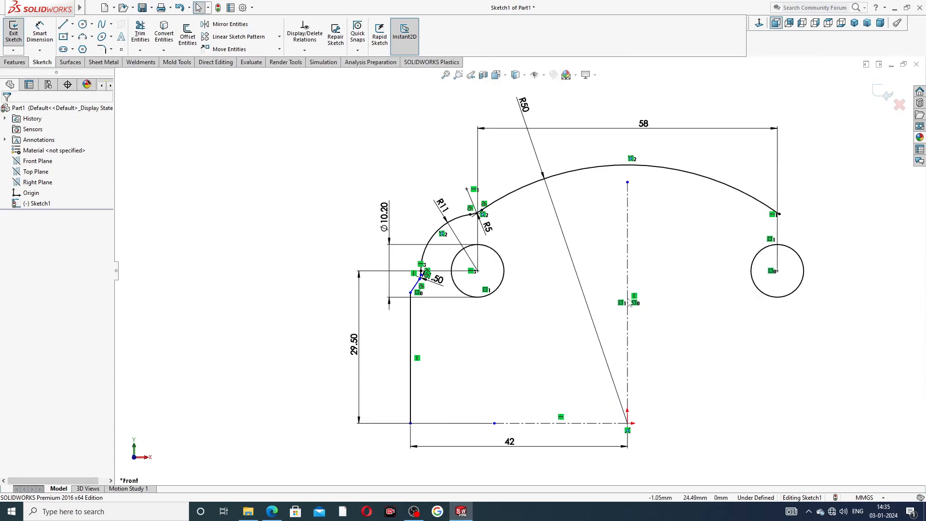
scroll(641, 322, down, 1)
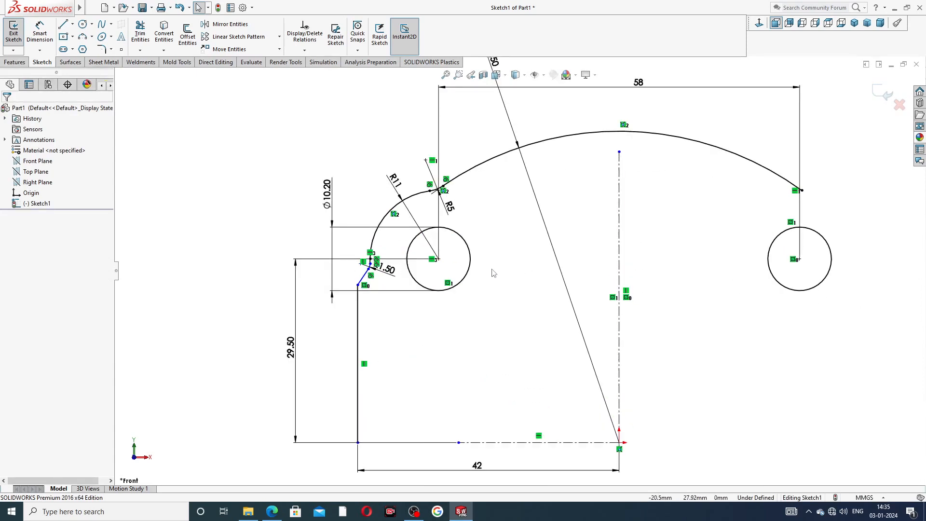
click(272, 511)
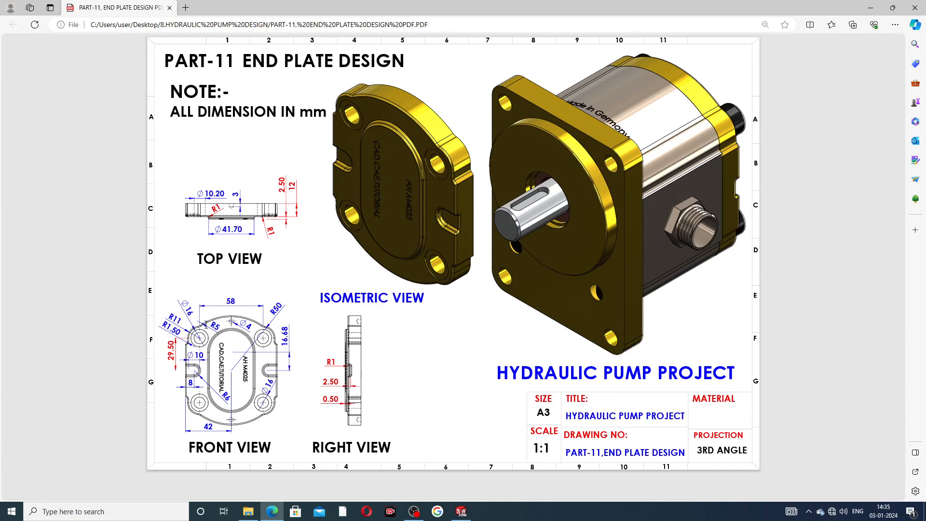
click(280, 505)
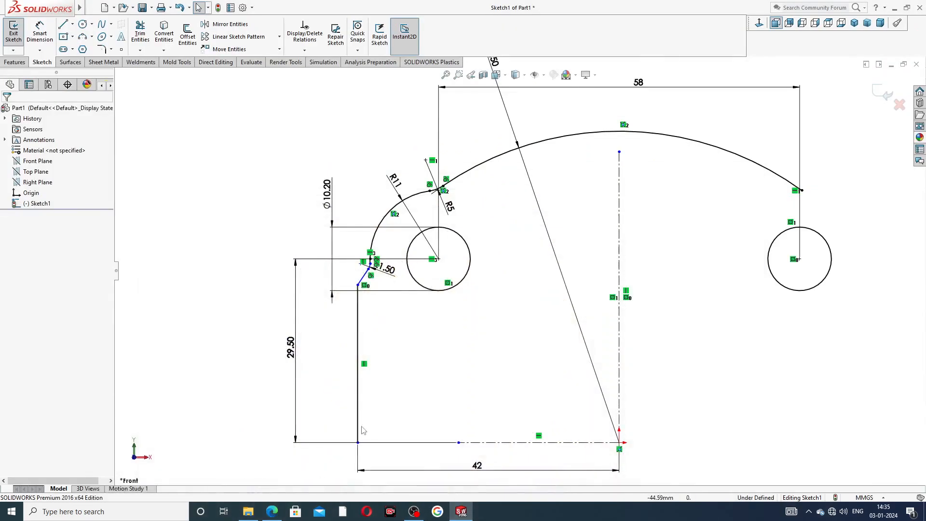
scroll(542, 181, up, 2)
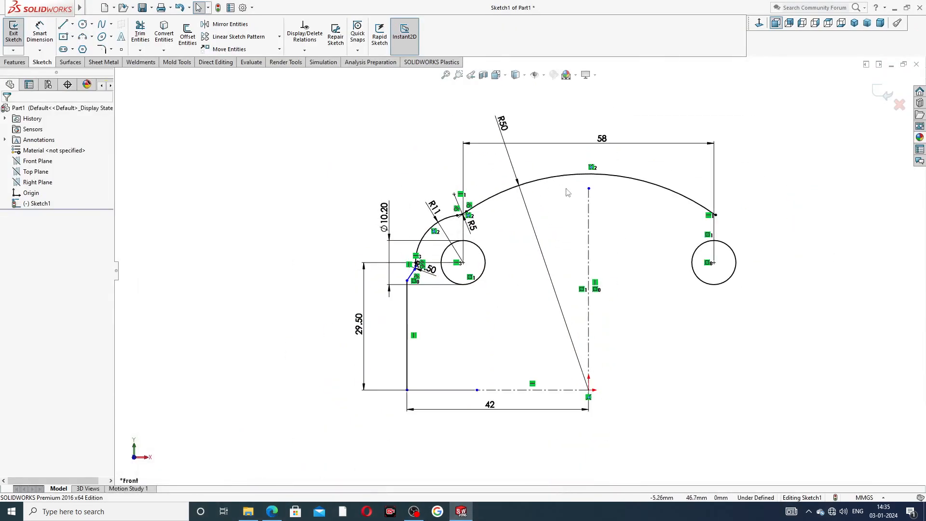
- Mirror the R5, R11 and R1.50 arcs, the slanted line and both vertical side lines about the vertical centerline
click(236, 25)
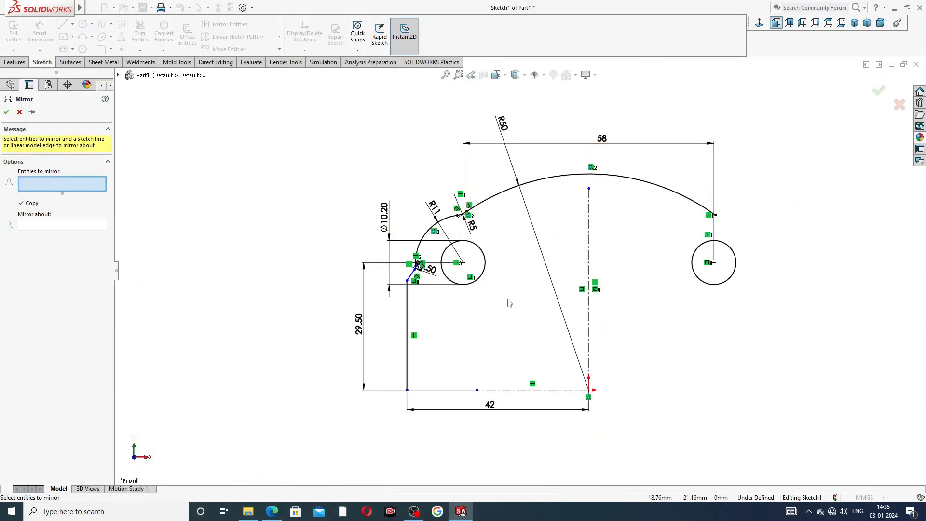
scroll(506, 303, down, 3)
scroll(516, 270, up, 2)
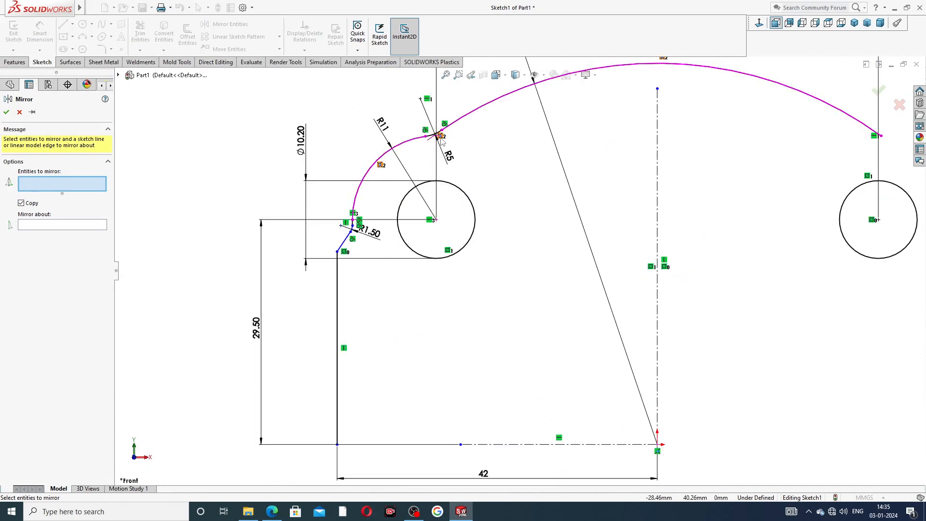
click(428, 139)
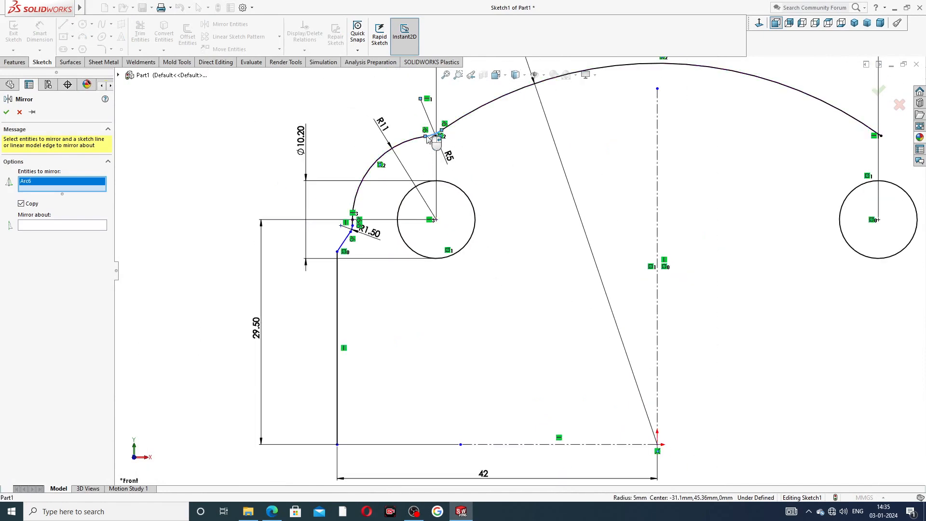
click(414, 143)
scroll(328, 213, down, 5)
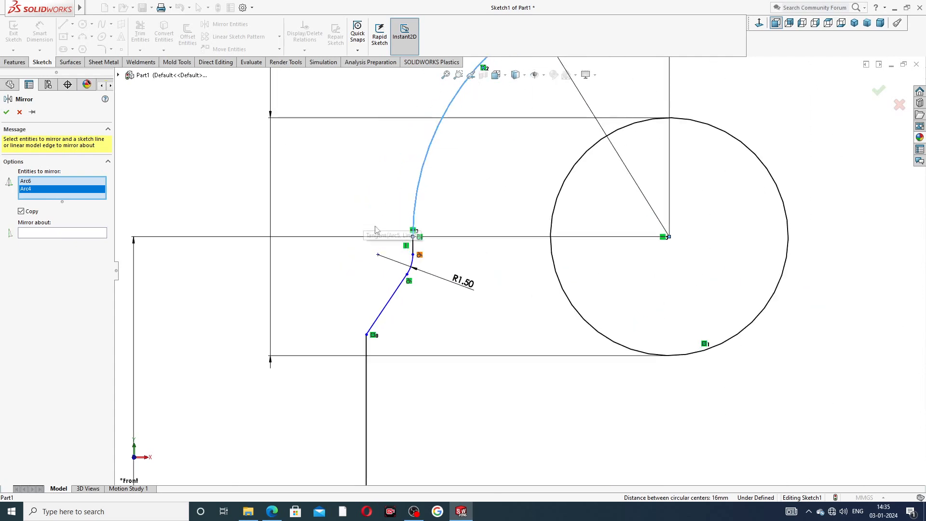
click(413, 247)
click(412, 263)
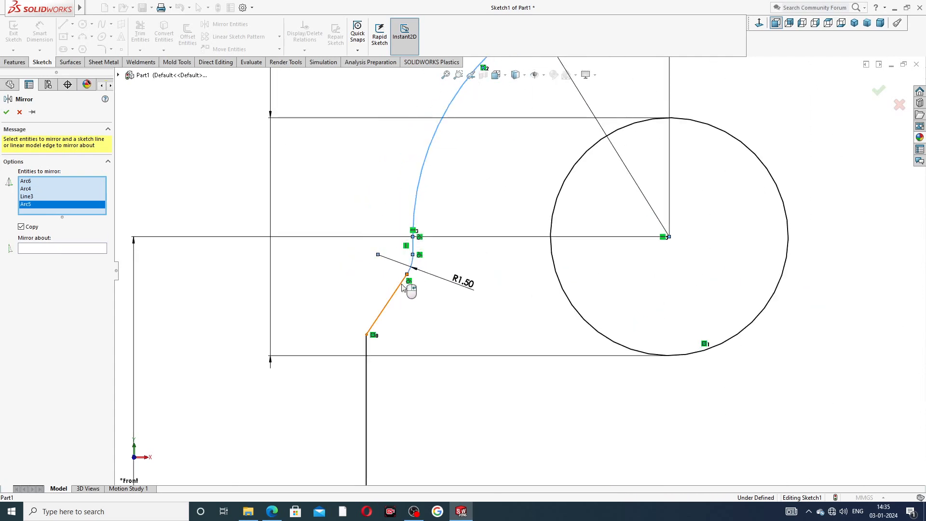
click(395, 299)
click(367, 371)
scroll(521, 270, up, 5)
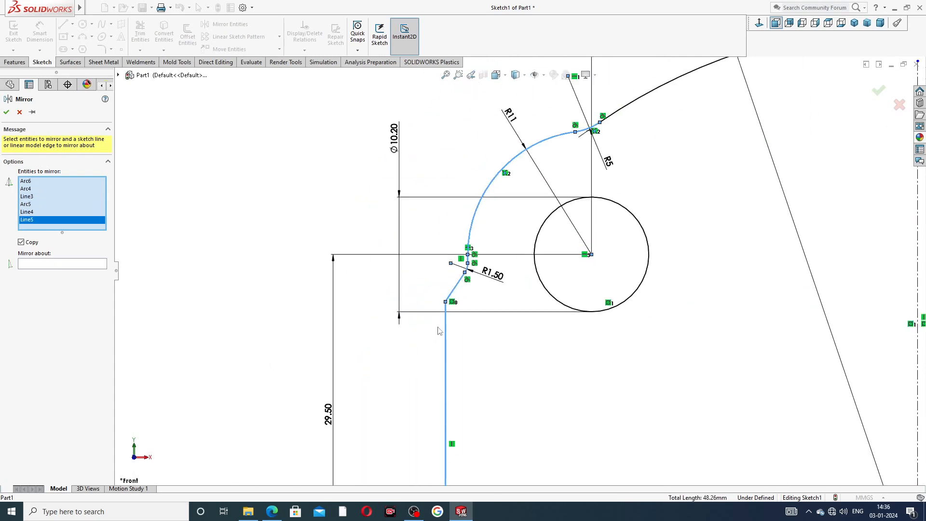
scroll(588, 243, up, 3)
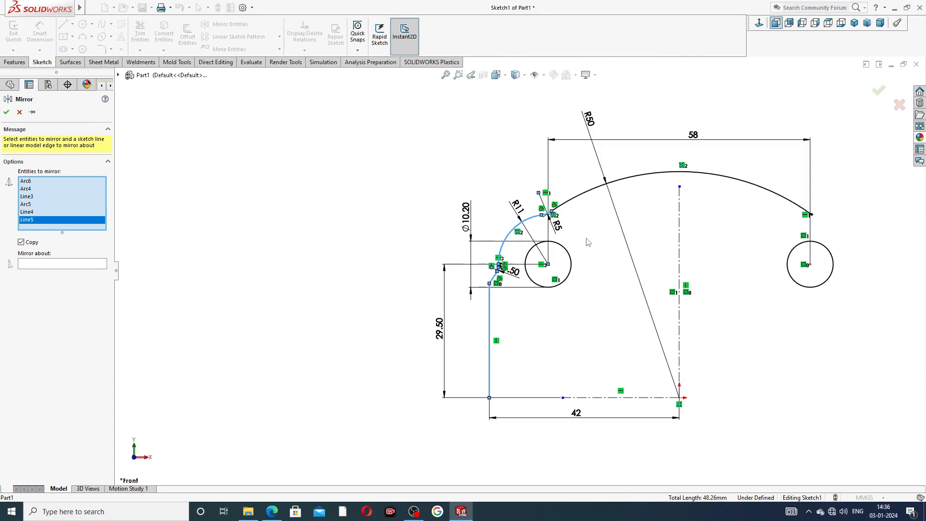
click(103, 265)
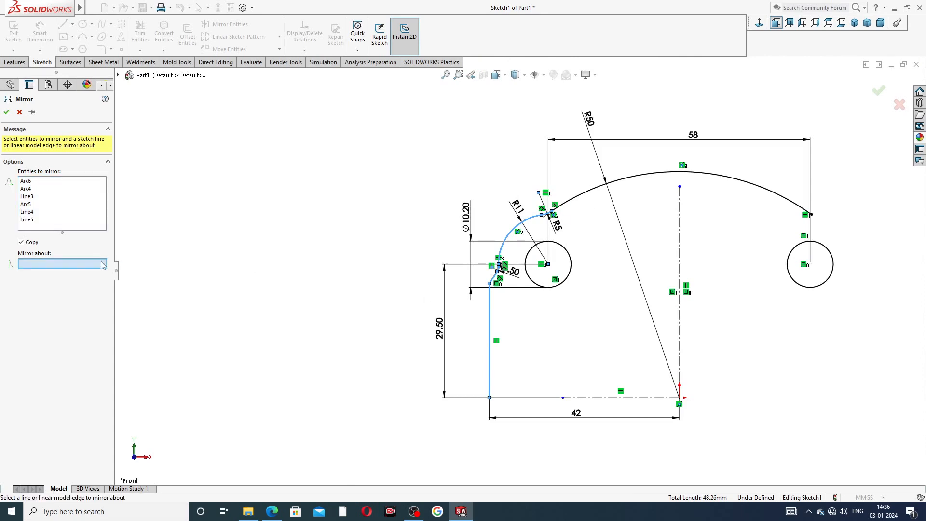
click(680, 215)
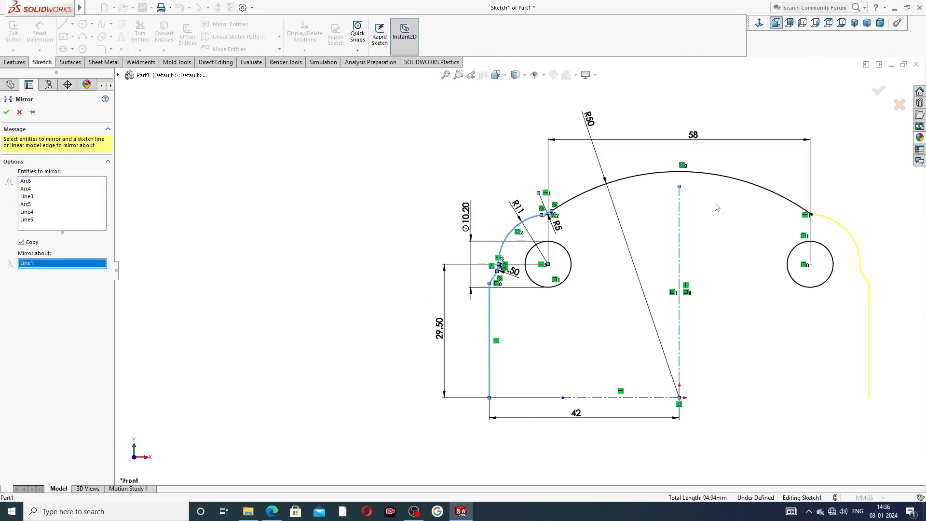
click(879, 91)
- Trim the leftover end of the R50 arc that extends past the mirrored R5 fillet
scroll(868, 264, down, 5)
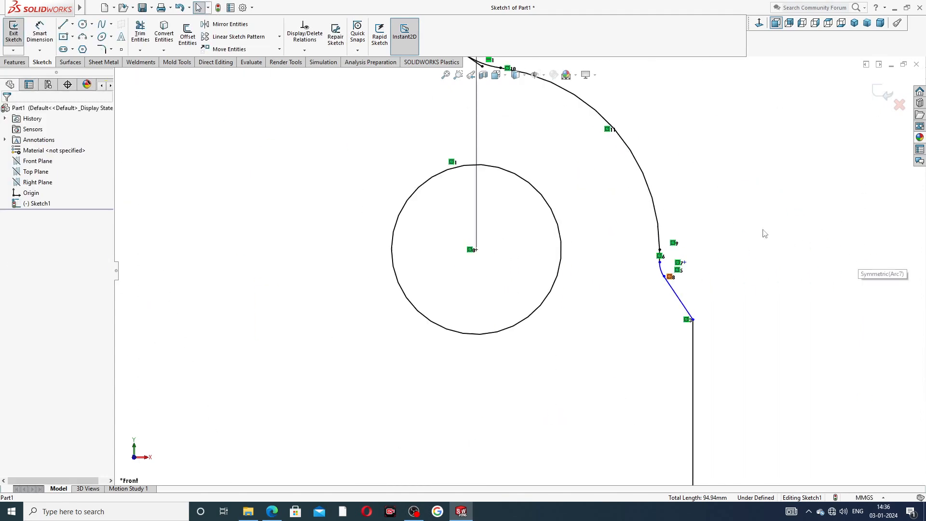
scroll(552, 151, up, 3)
scroll(502, 168, down, 6)
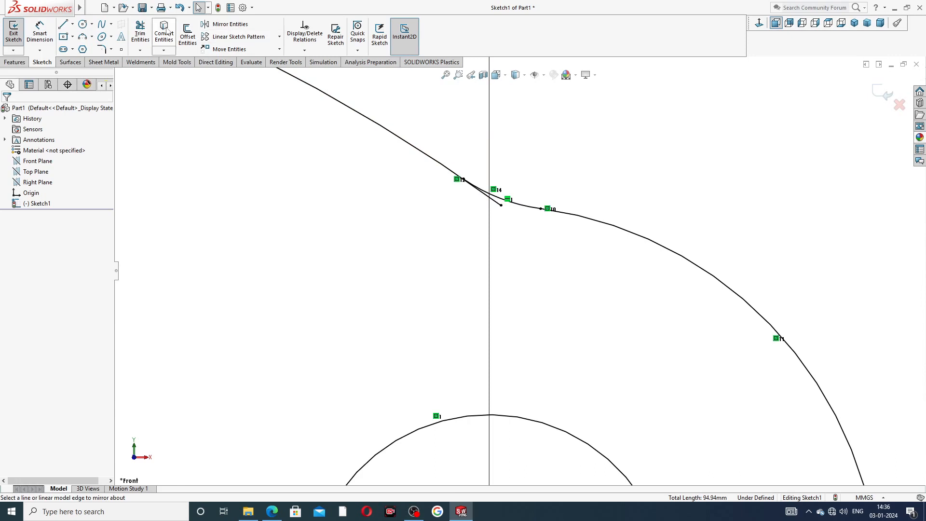
click(141, 32)
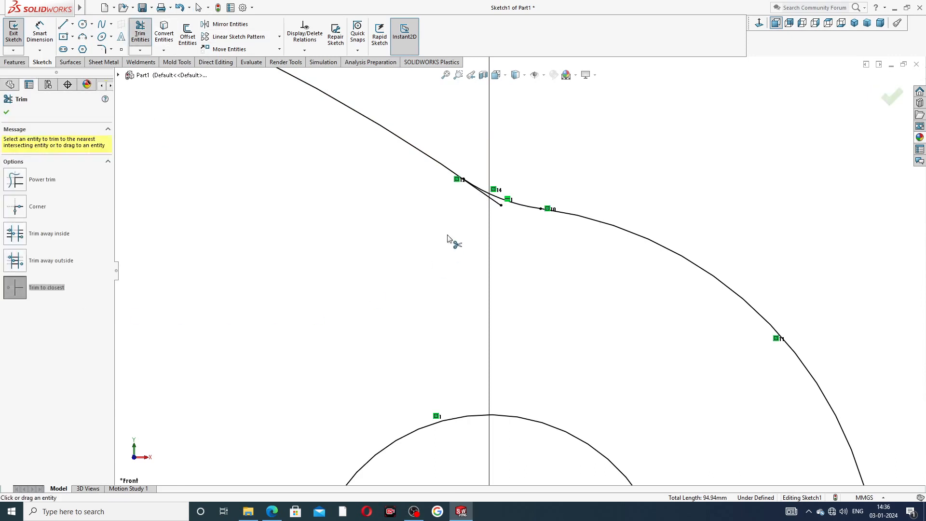
click(496, 202)
scroll(501, 207, up, 3)
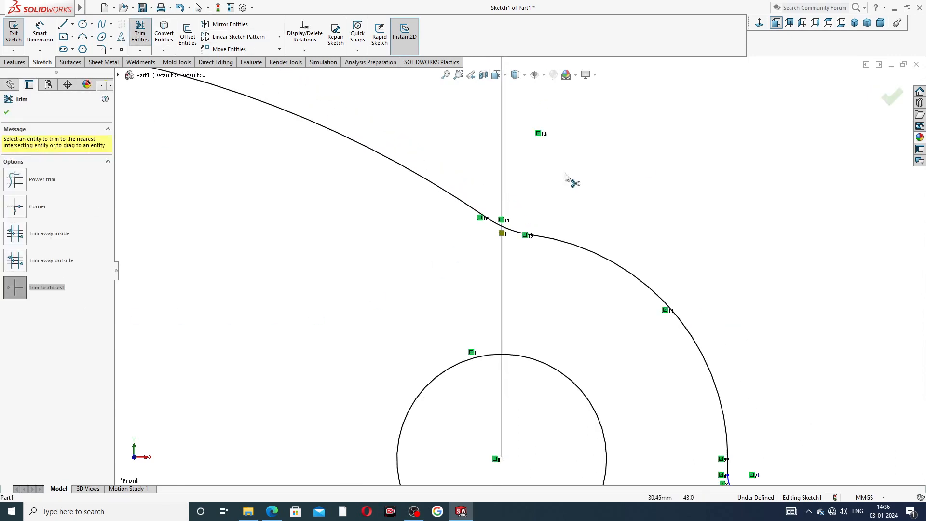
click(893, 99)
scroll(475, 251, up, 4)
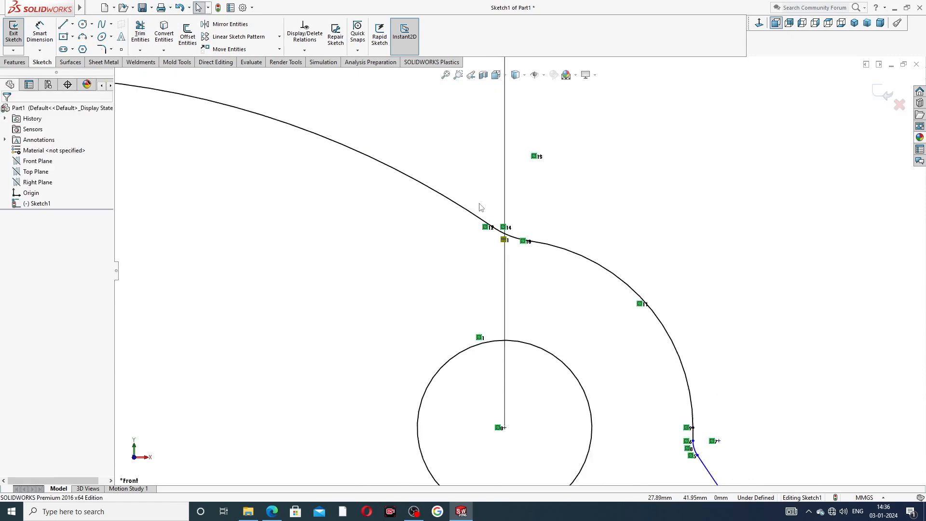
scroll(593, 336, down, 4)
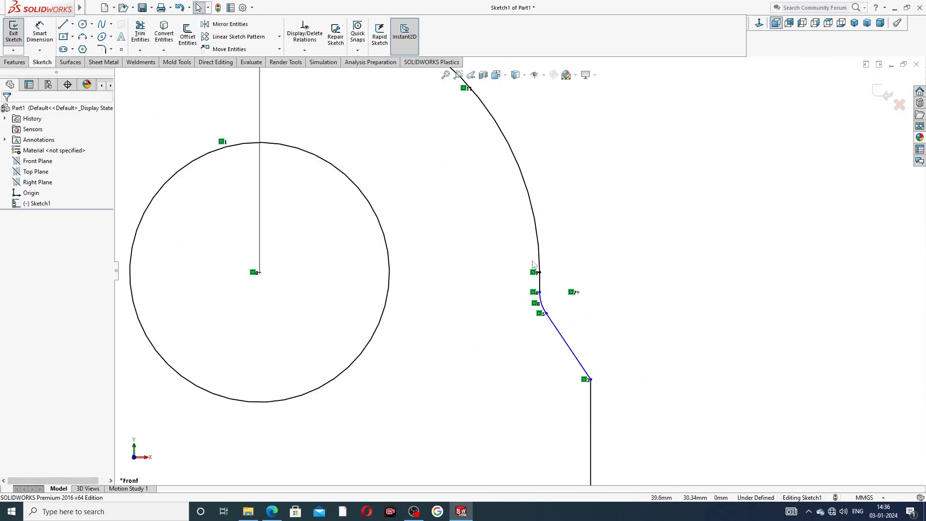
scroll(495, 311, up, 13)
scroll(299, 328, down, 3)
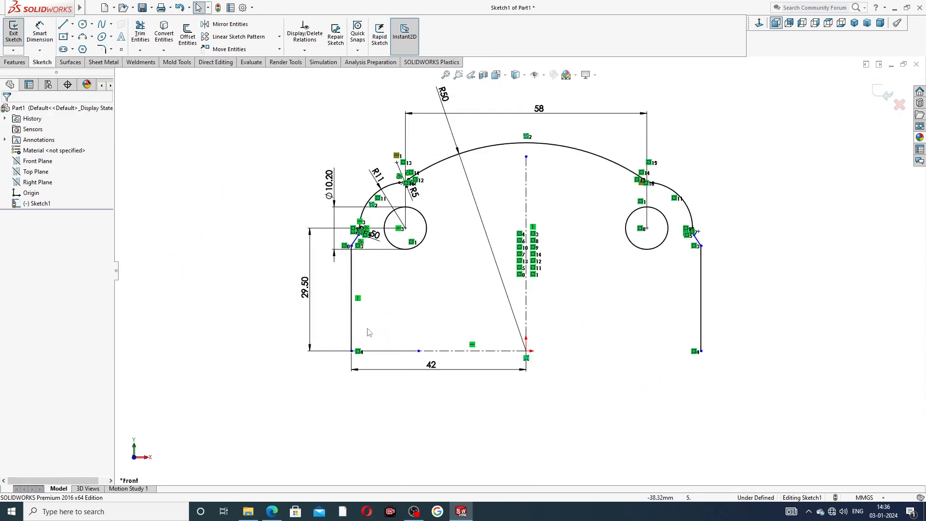
click(227, 24)
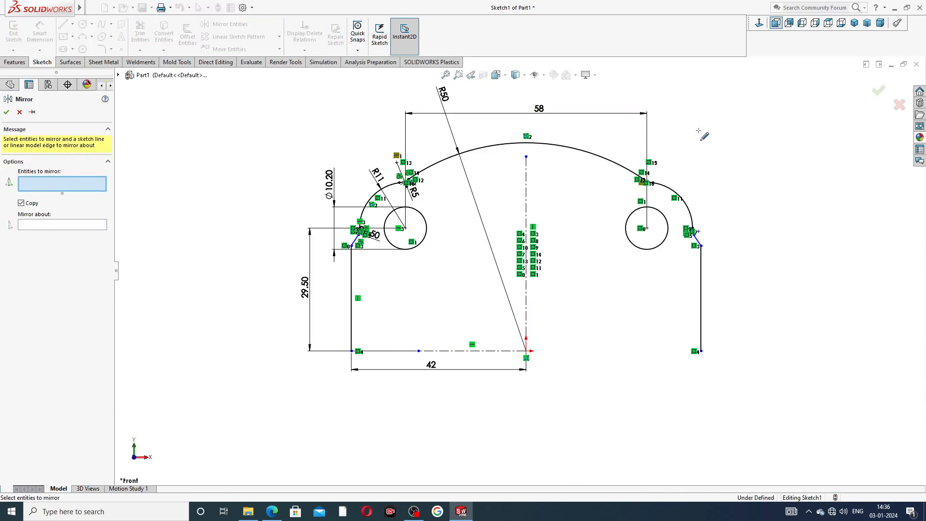
mouse_move(699, 130)
mouse_down()
mouse_move(425, 145)
mouse_move(347, 205)
mouse_move(350, 242)
mouse_up()
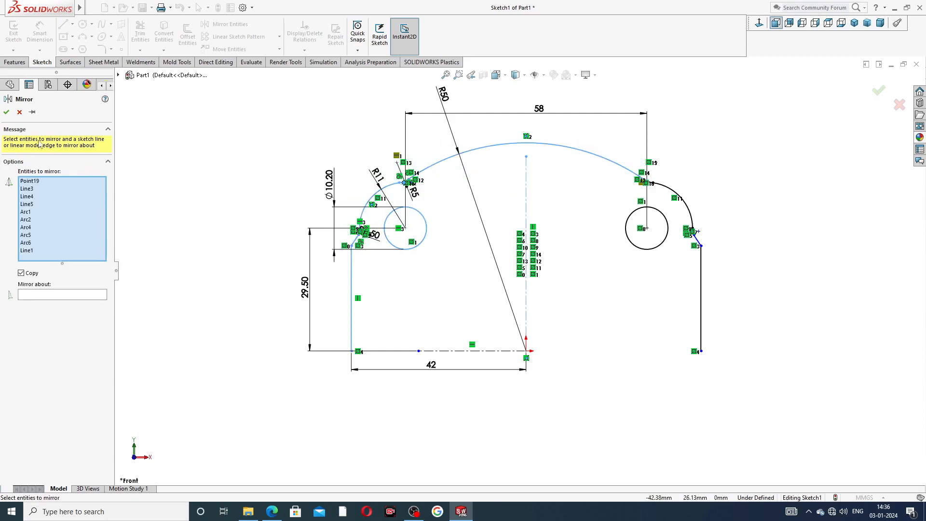
click(19, 113)
- Mirror the whole upper profile, including both holes and the vertical centerline, about the horizontal centerline
click(227, 24)
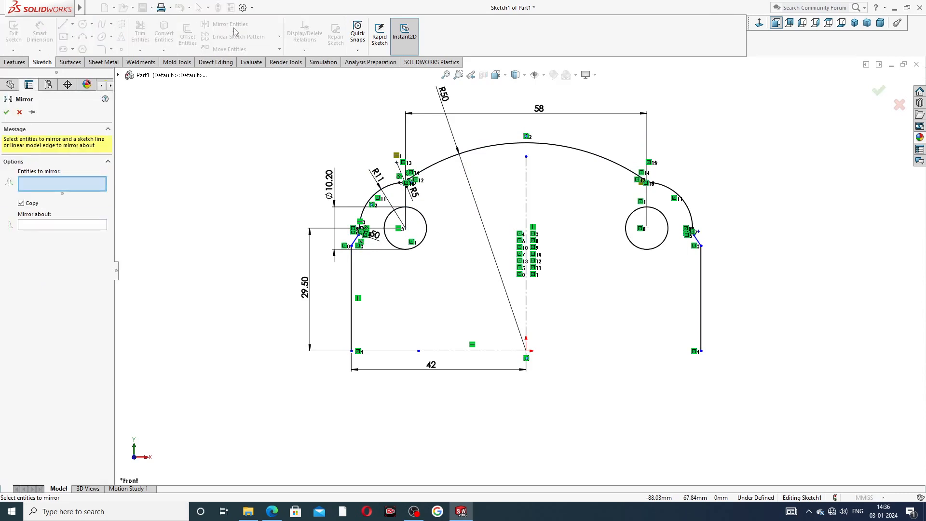
mouse_move(686, 117)
mouse_down()
mouse_move(579, 116)
mouse_move(338, 156)
mouse_move(333, 251)
mouse_move(469, 299)
mouse_move(678, 283)
mouse_move(750, 271)
mouse_move(752, 263)
mouse_up()
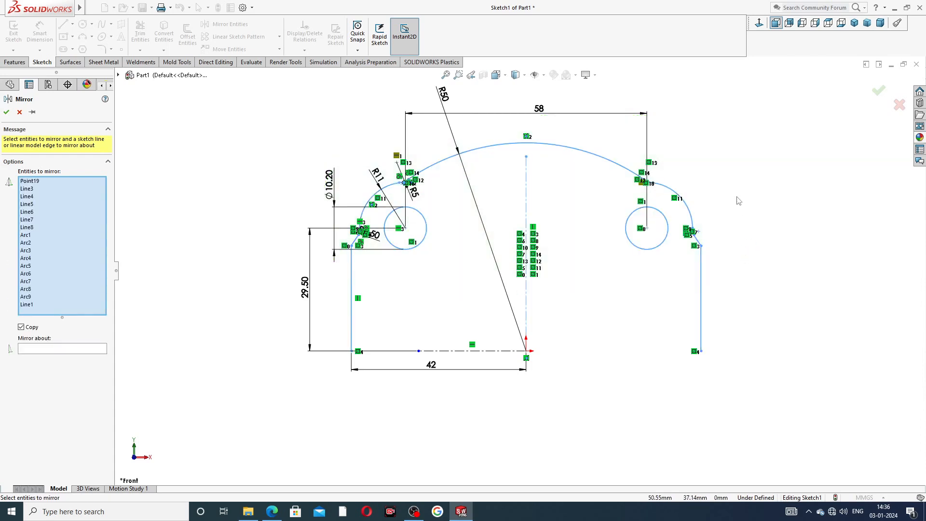
click(86, 349)
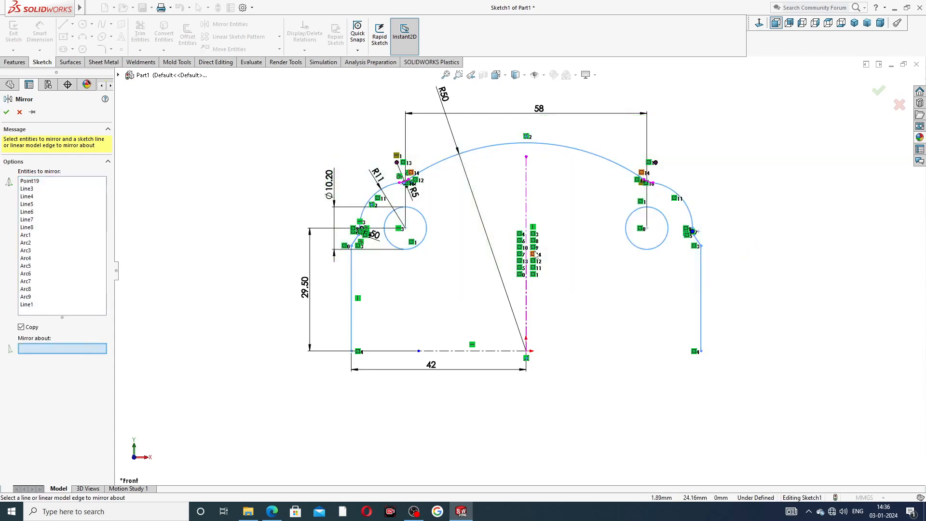
click(495, 352)
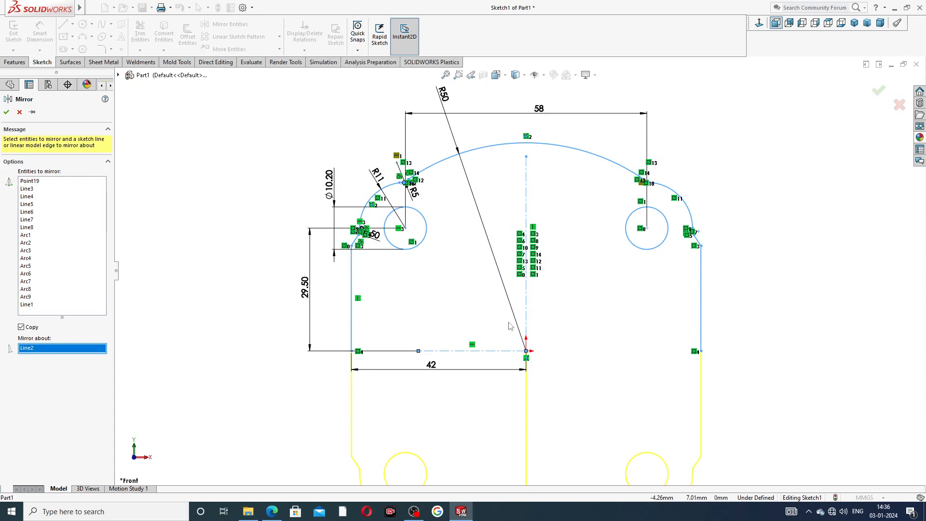
key(f)
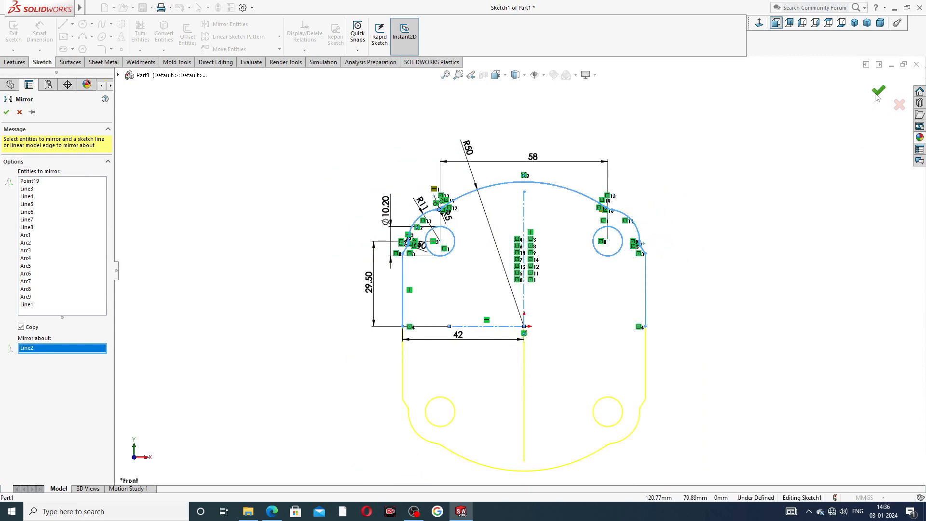
key(Return)
- Examine the corner transitions and holes of the mirrored end plate outline at close range
scroll(651, 249, down, 5)
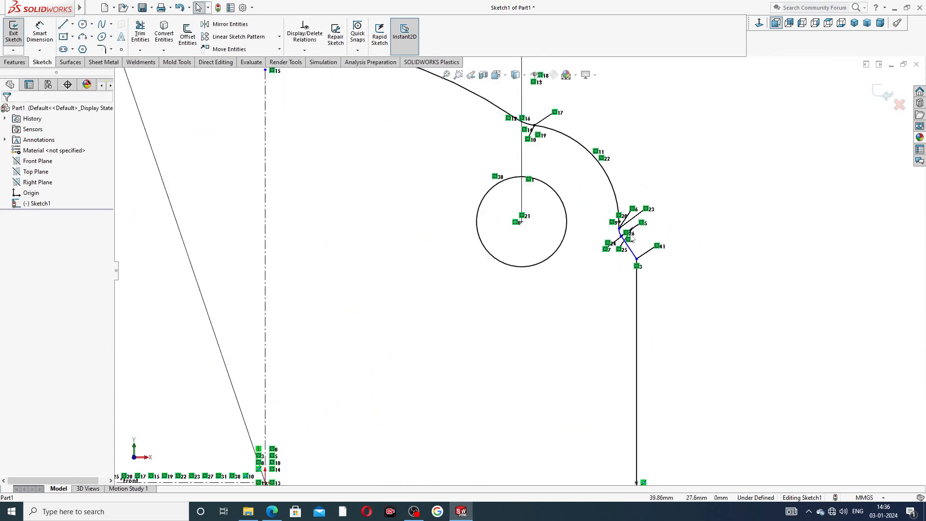
scroll(502, 413, up, 6)
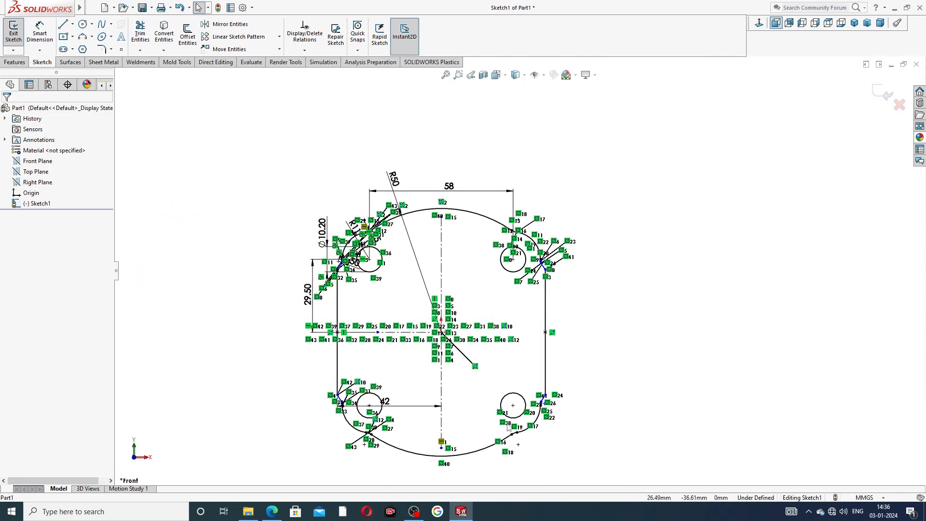
scroll(589, 304, down, 6)
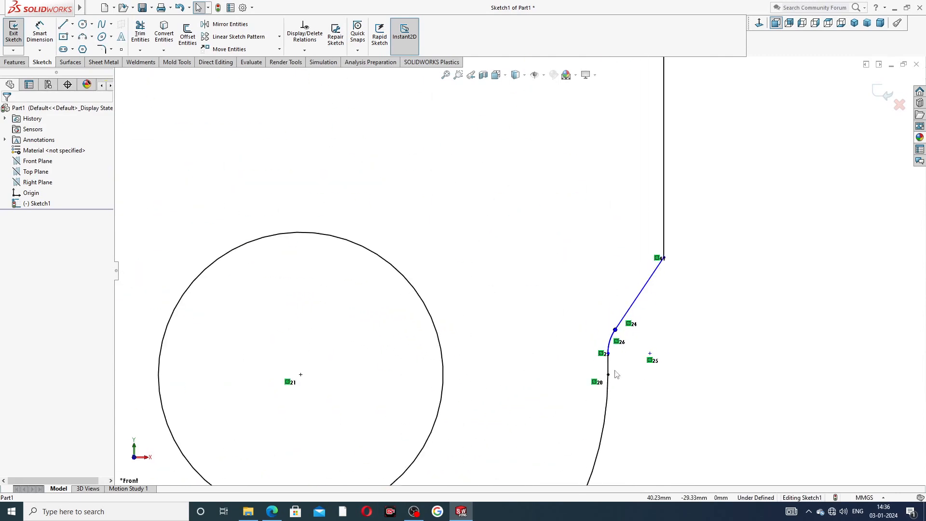
scroll(616, 375, up, 7)
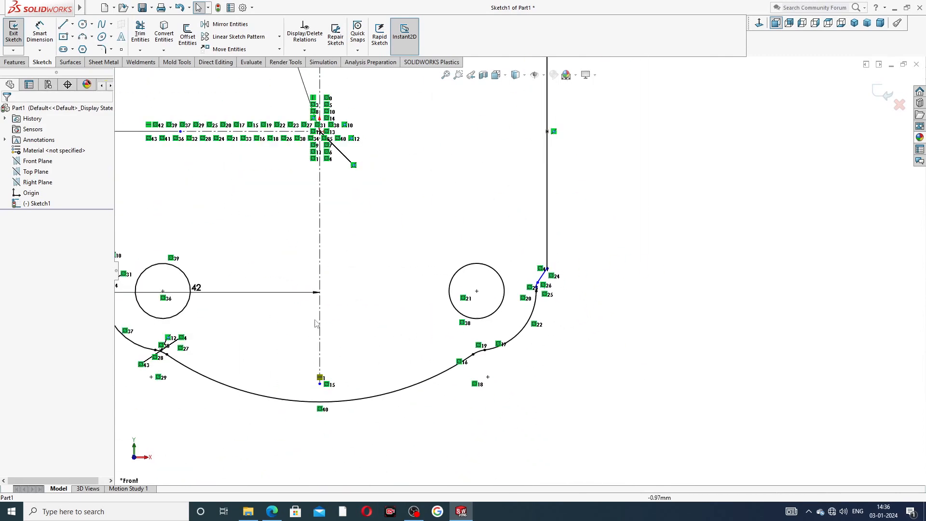
scroll(316, 324, up, 3)
scroll(343, 304, down, 6)
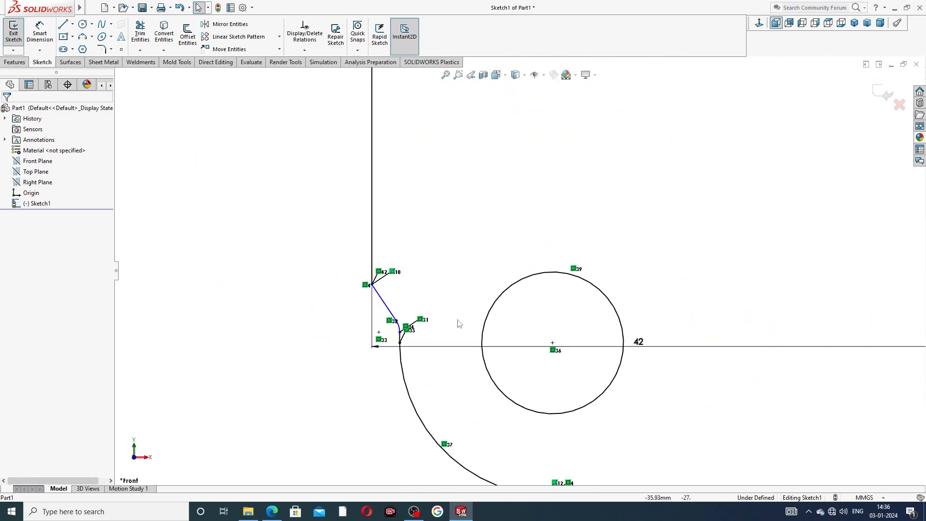
scroll(459, 324, up, 7)
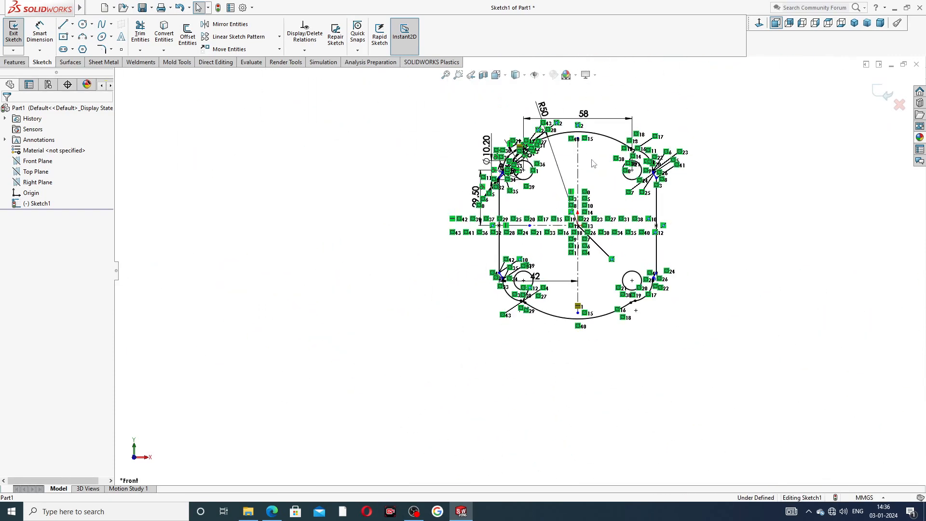
scroll(594, 164, down, 3)
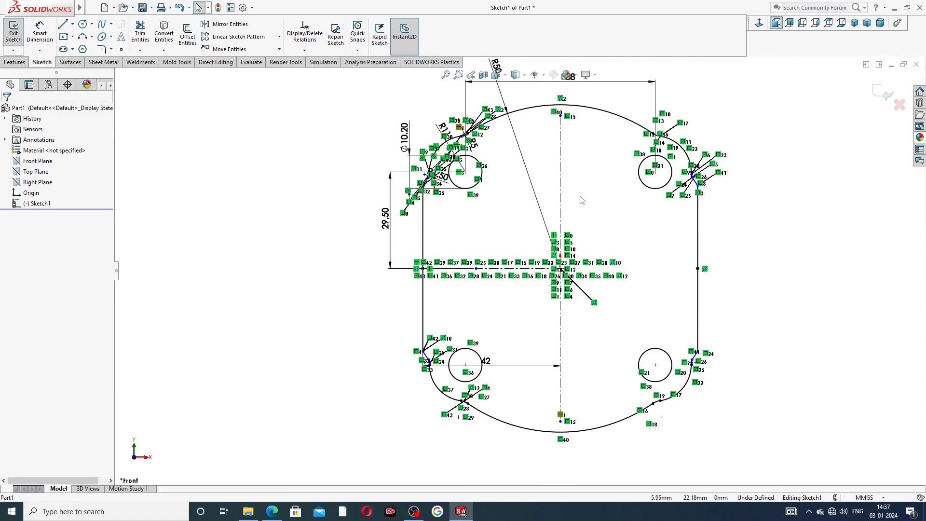
- Reposition the 42 mm dimension so that it sits below the end plate outline
scroll(582, 200, up, 3)
click(502, 361)
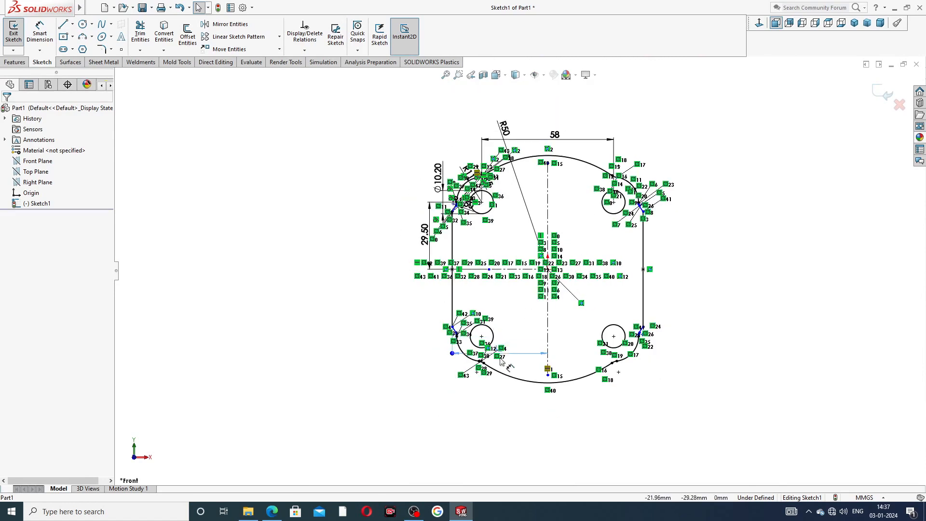
click(504, 388)
key(Escape)
scroll(519, 272, up, 3)
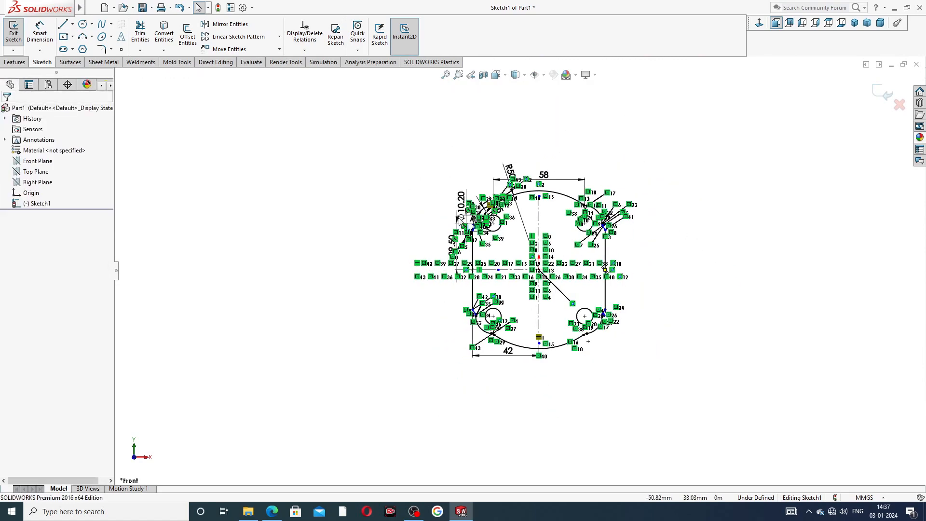
- Check the plate thickness in the drawing PDF and extrude the end plate profile 12 mm as a blind boss
click(15, 62)
click(18, 34)
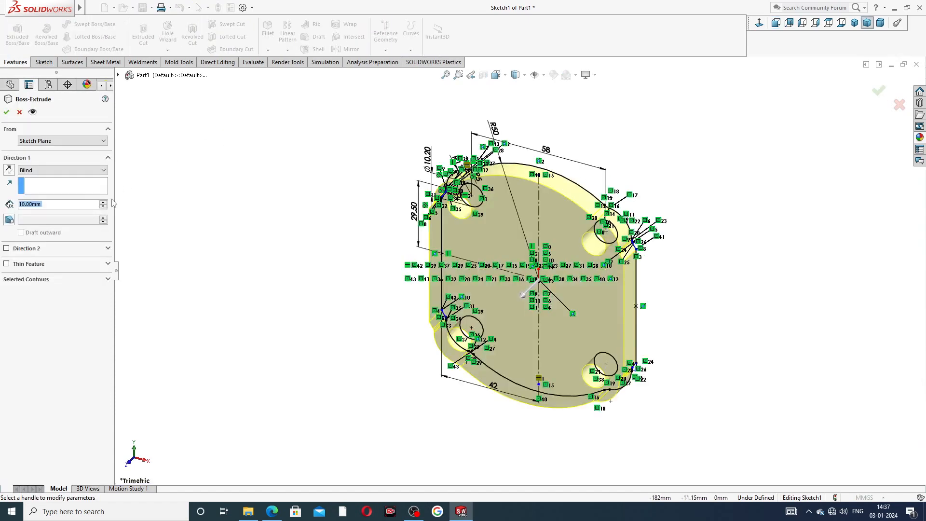
click(271, 511)
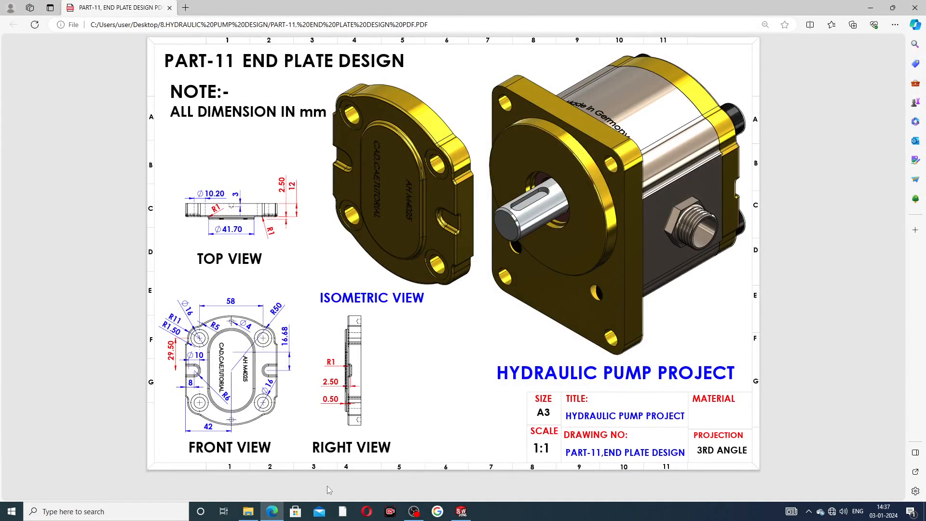
click(272, 511)
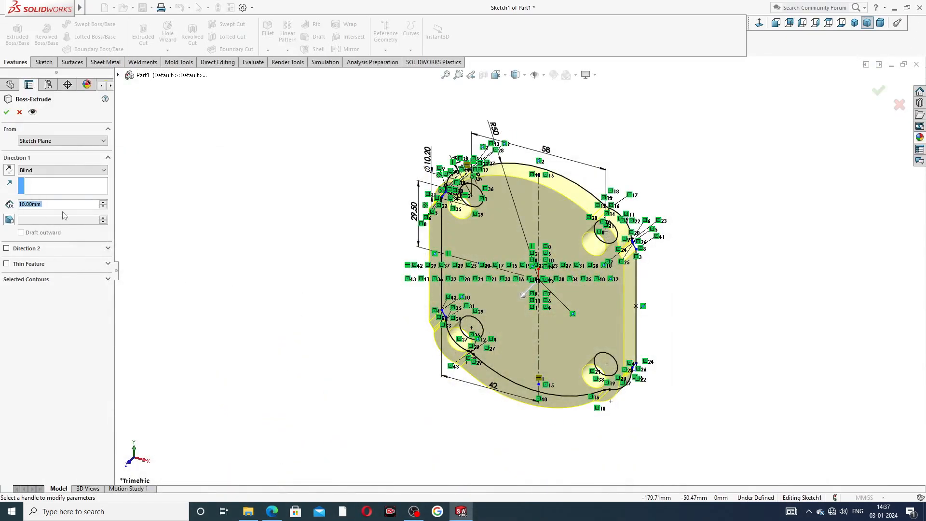
scroll(65, 215, up, 2)
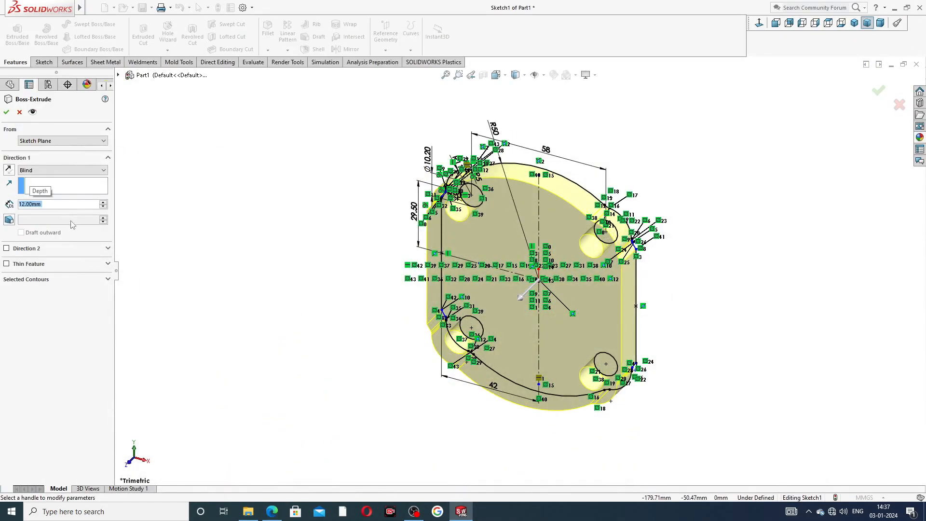
click(6, 112)
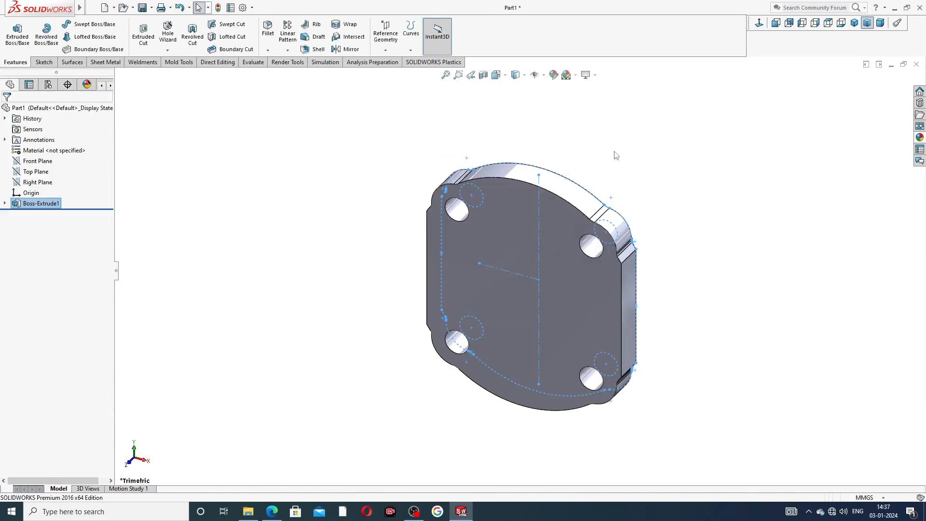
click(616, 155)
- Start a new sketch on the plate's large front face and view it straight on
middle_drag(689, 274, 665, 244)
click(553, 269)
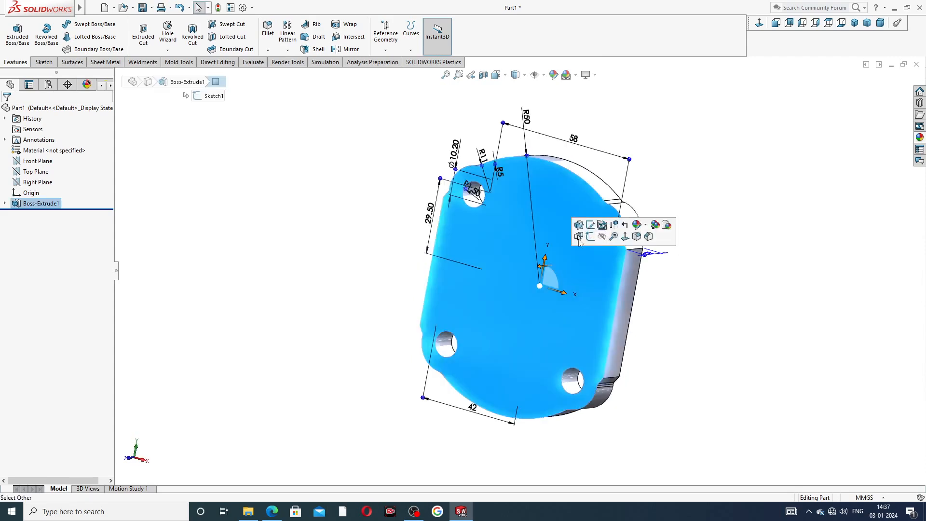
click(594, 235)
click(759, 23)
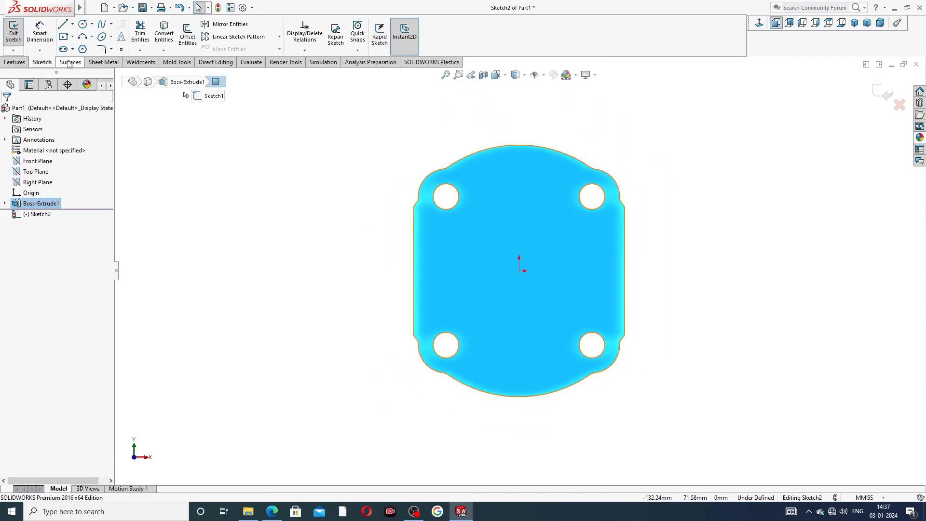
- Draw a vertical centerline about 38 mm long from above down to the origin and a horizontal centerline from the origin toward the right edge
click(72, 24)
click(87, 49)
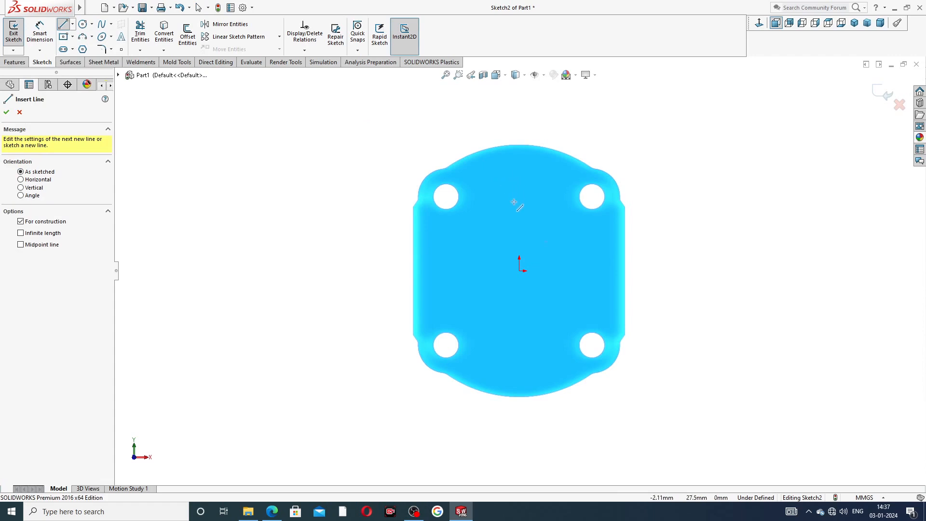
click(520, 176)
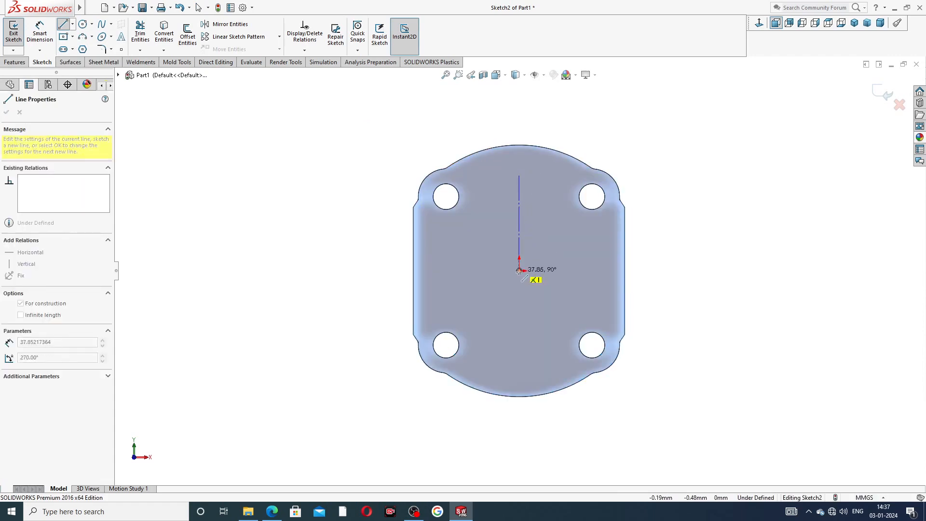
click(519, 271)
click(601, 270)
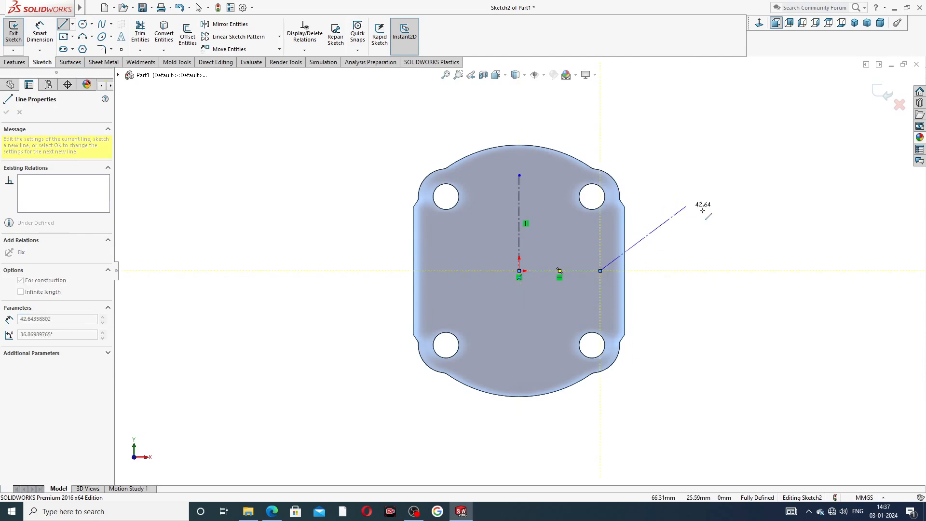
right_click(716, 201)
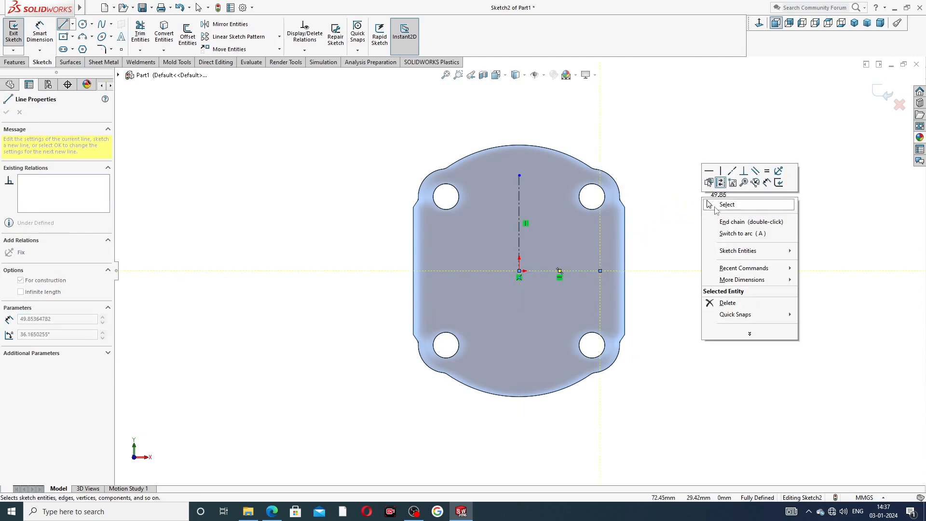
click(718, 204)
scroll(595, 227, down, 2)
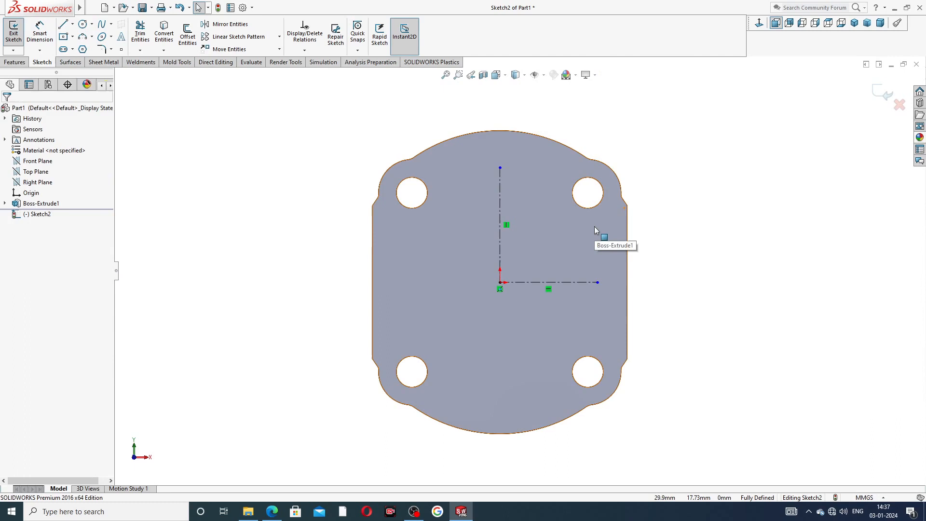
- Sketch a circle about 47 mm in diameter, centered on the vertical centerline above the origin
click(83, 25)
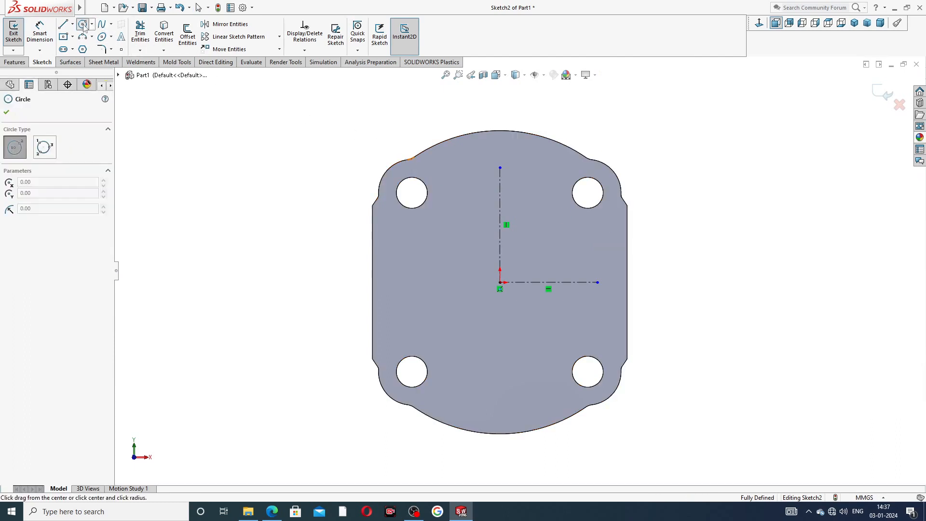
click(499, 219)
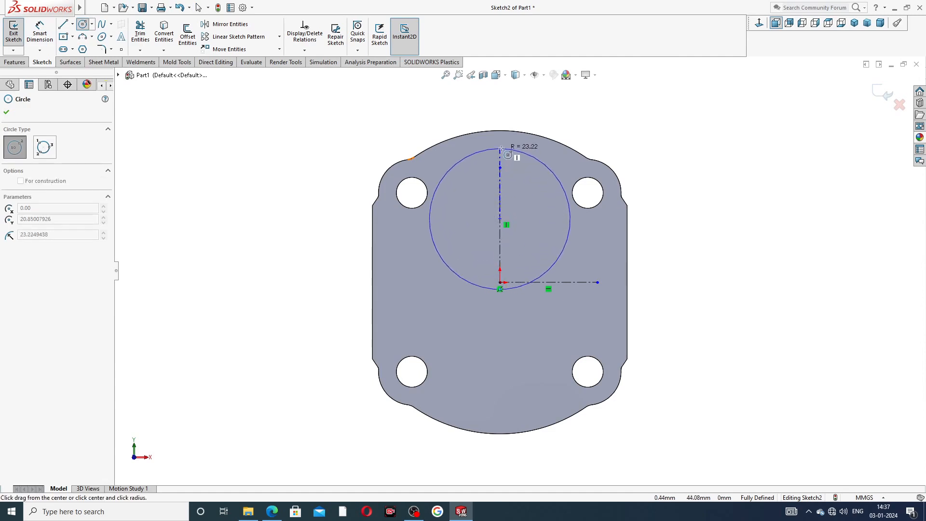
click(515, 149)
right_click(585, 130)
click(619, 138)
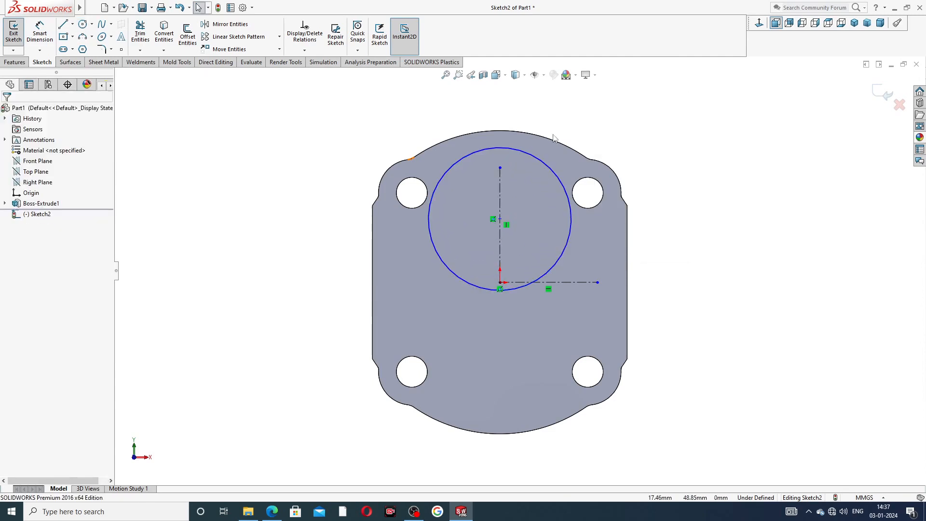
- Dimension the circle's diameter as 41.70 mm
click(46, 35)
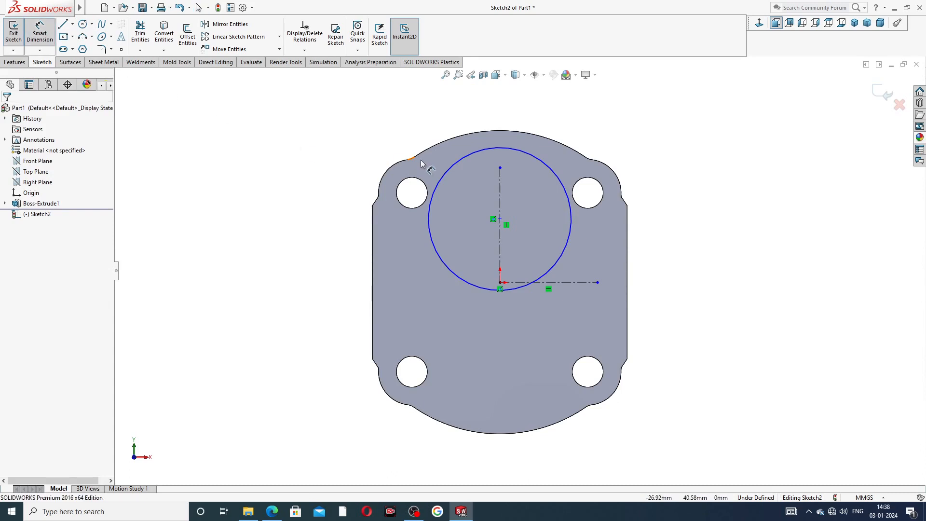
click(545, 161)
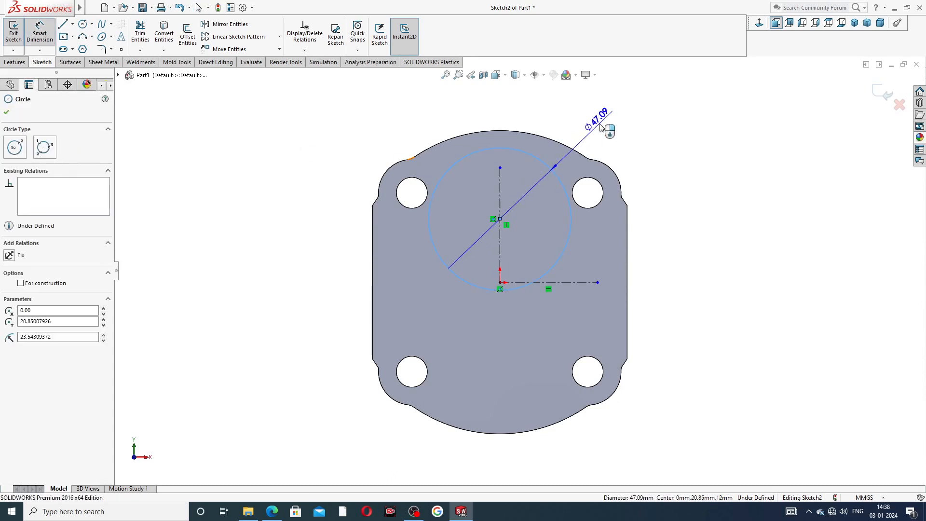
click(603, 125)
text(4)
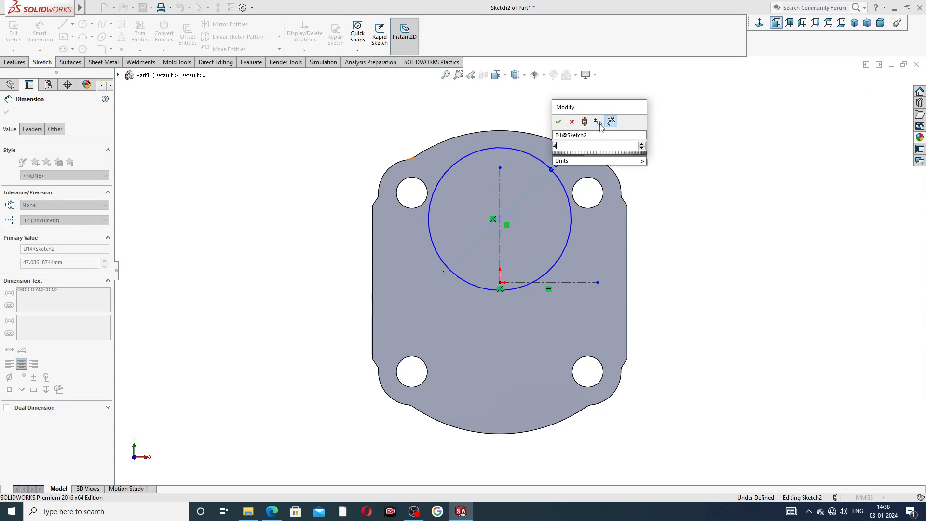
text(1.7)
key(Return)
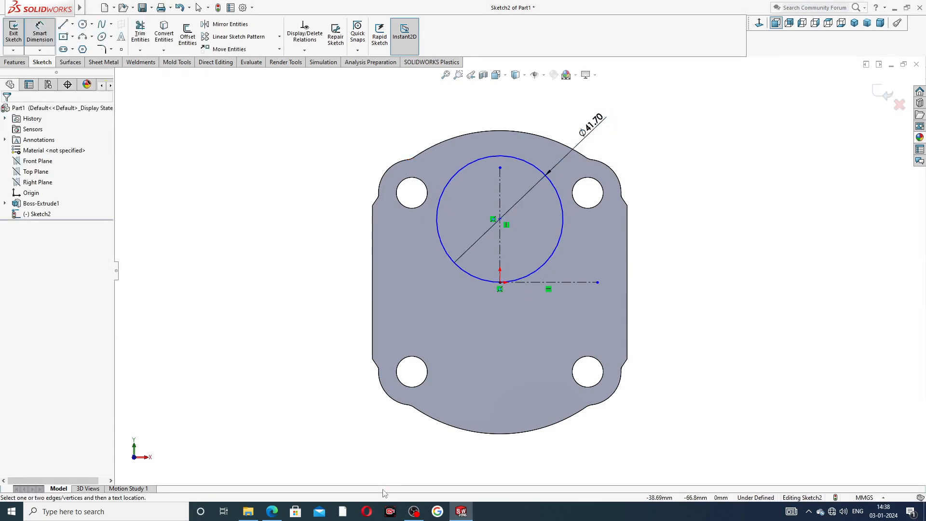
- Set the vertical distance between the circle's center and the origin to 16.68 mm and compare with the drawing PDF
click(500, 219)
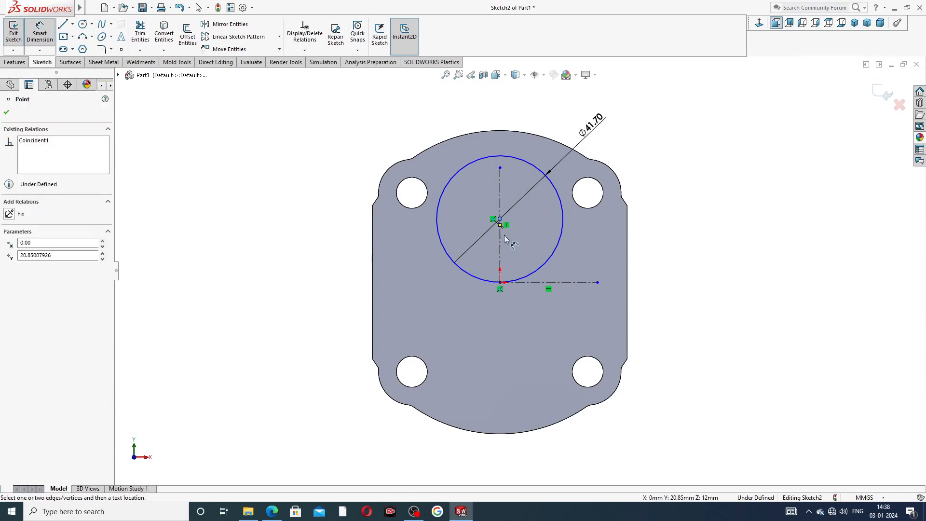
click(500, 283)
click(649, 250)
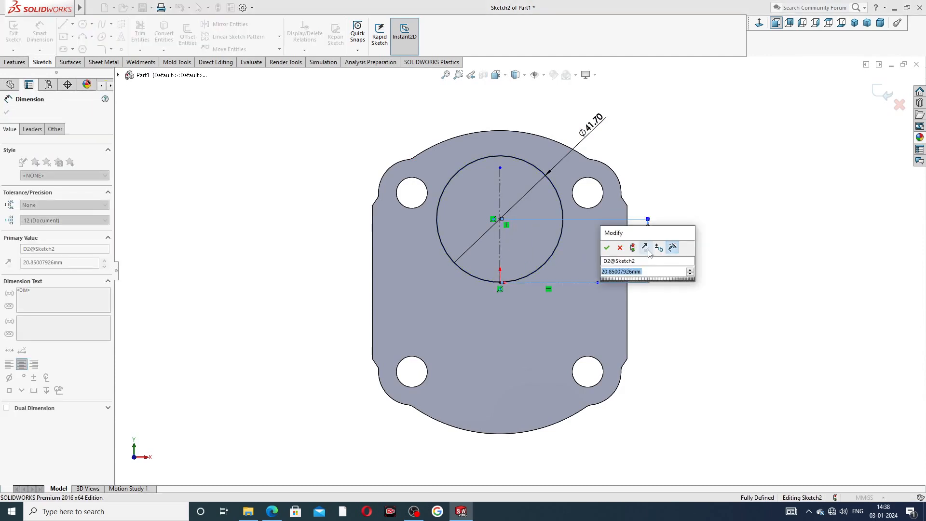
text(16.6)
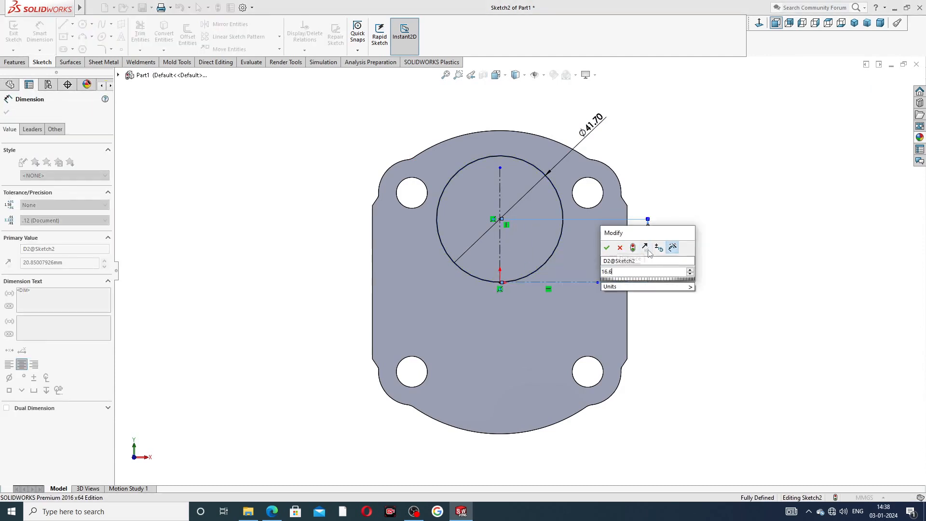
text(8)
key(Return)
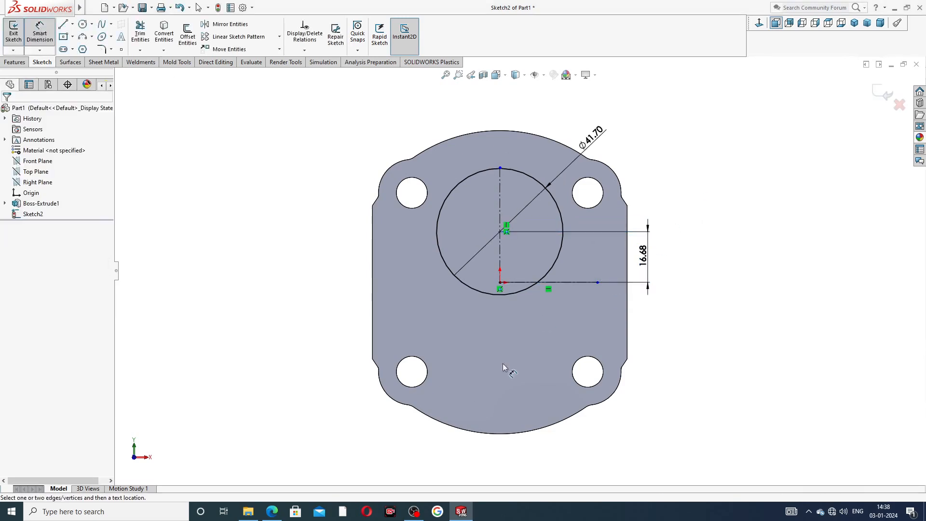
click(268, 515)
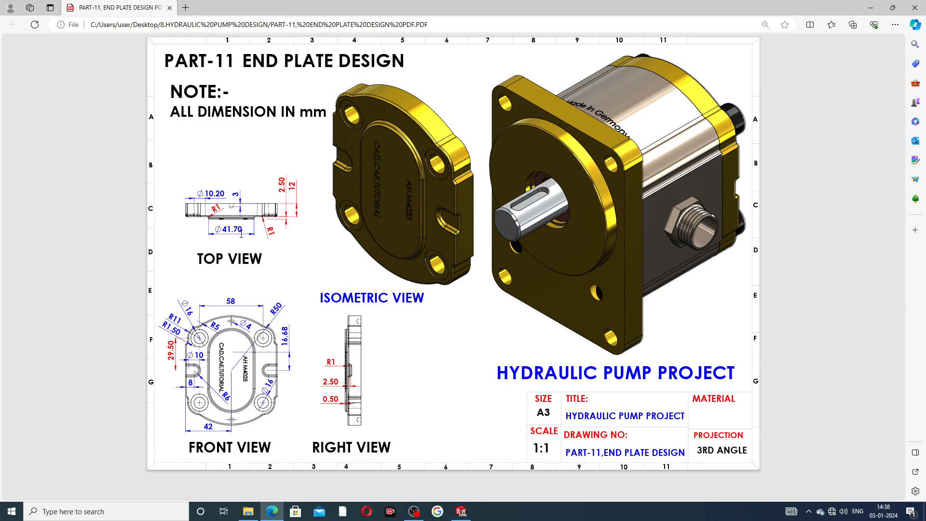
click(273, 512)
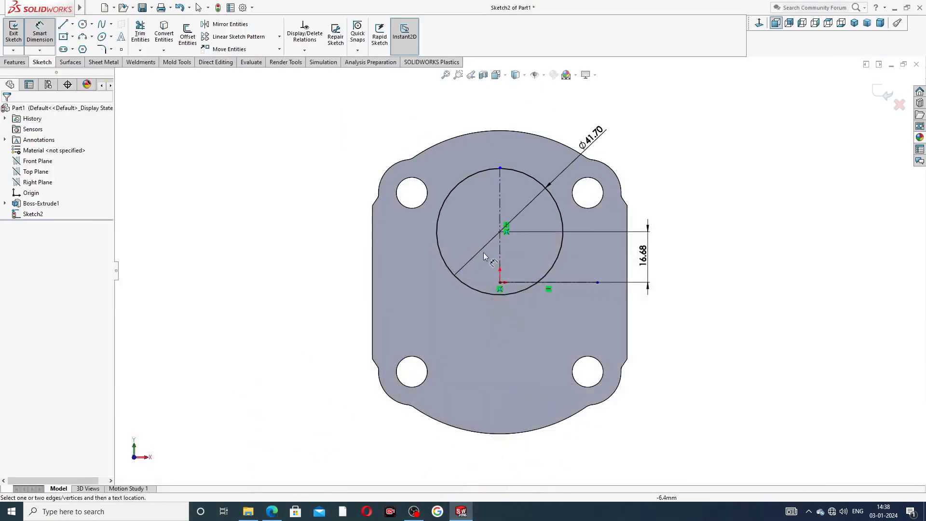
right_click(647, 143)
click(660, 143)
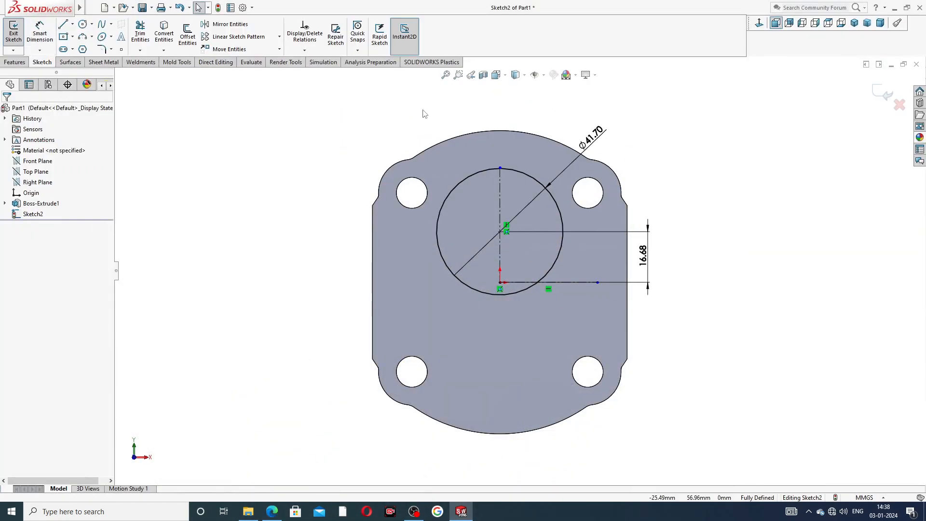
- Mirror the 41.70 mm circle about the horizontal centerline
click(224, 24)
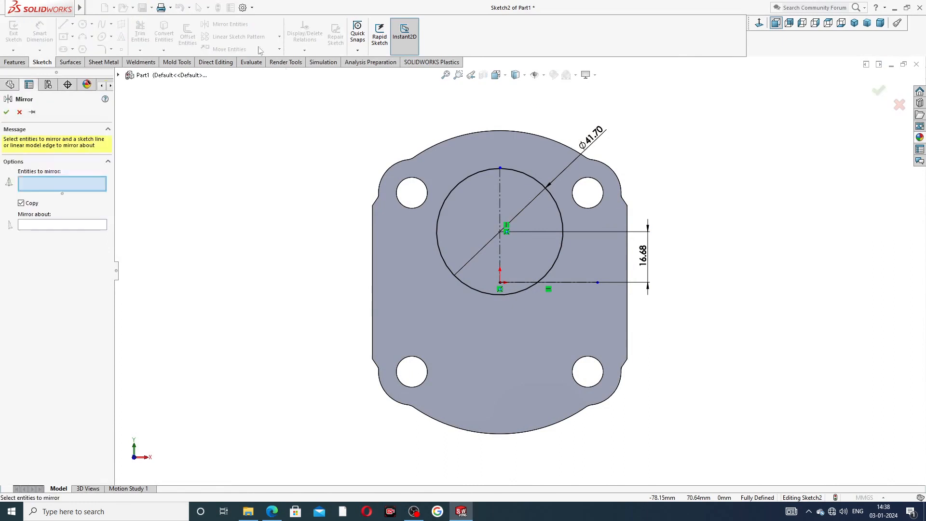
click(504, 170)
click(83, 228)
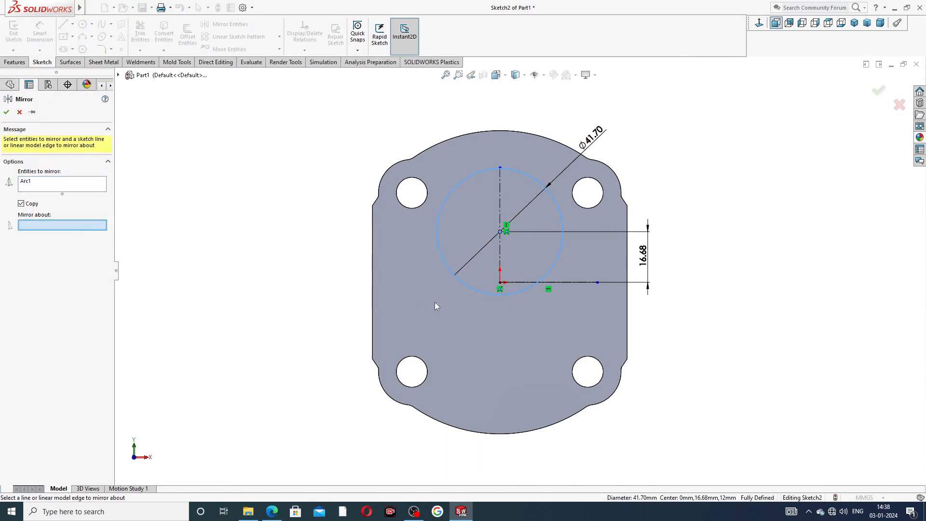
click(525, 284)
click(6, 112)
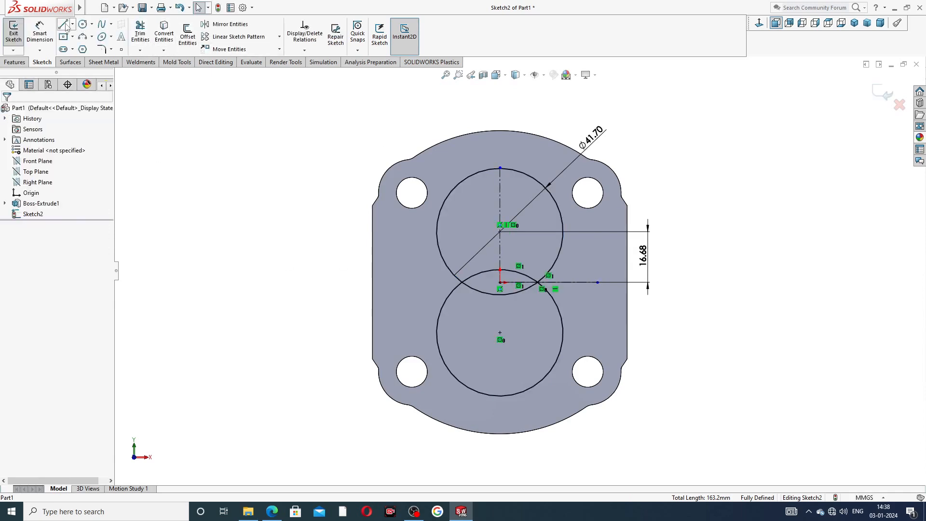
- Draw two vertical lines joining the outermost left and right points of the upper and lower circles
click(72, 24)
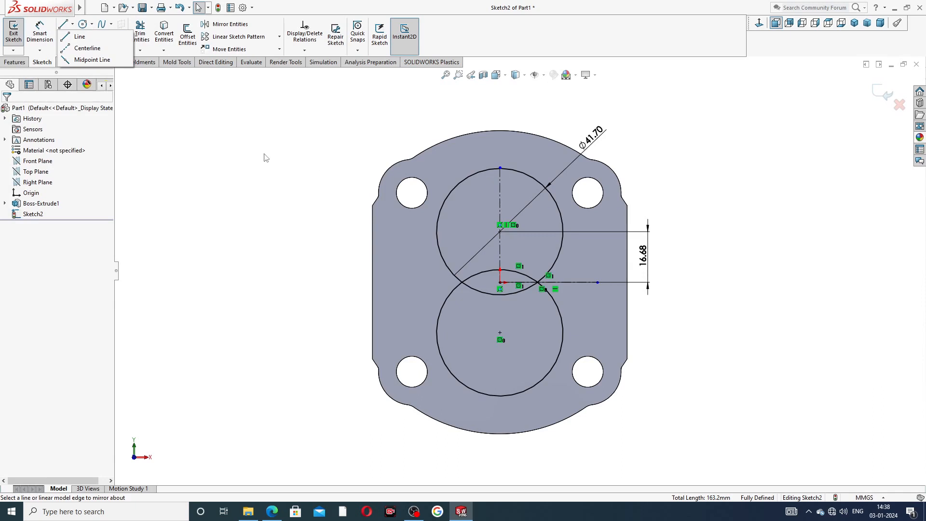
click(77, 37)
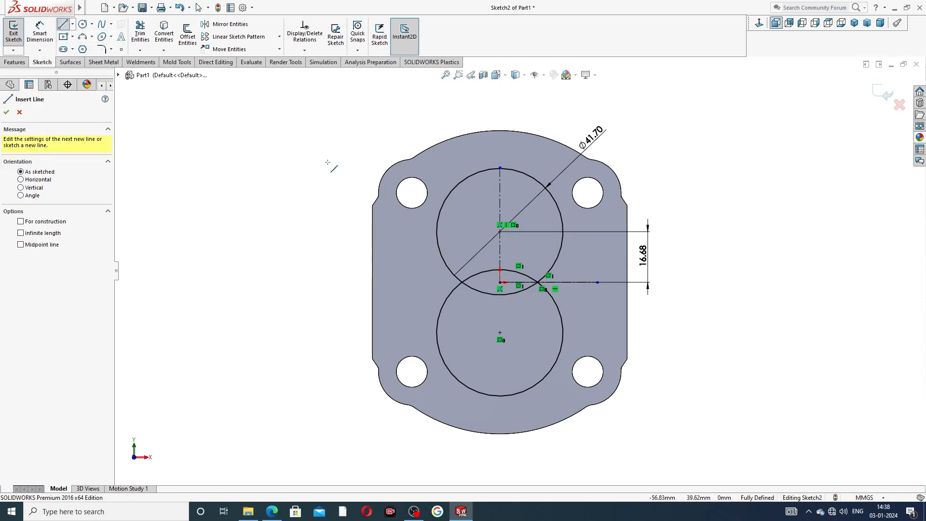
click(435, 232)
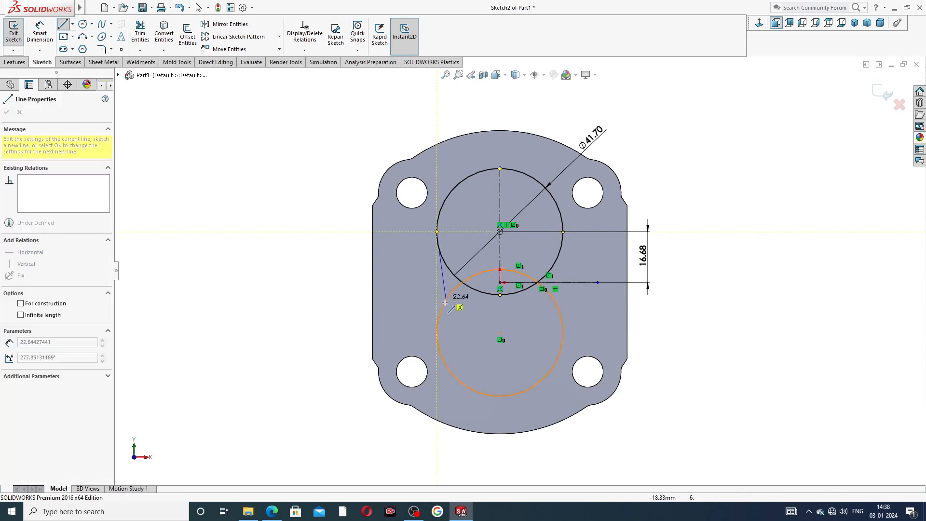
click(436, 333)
right_click(404, 295)
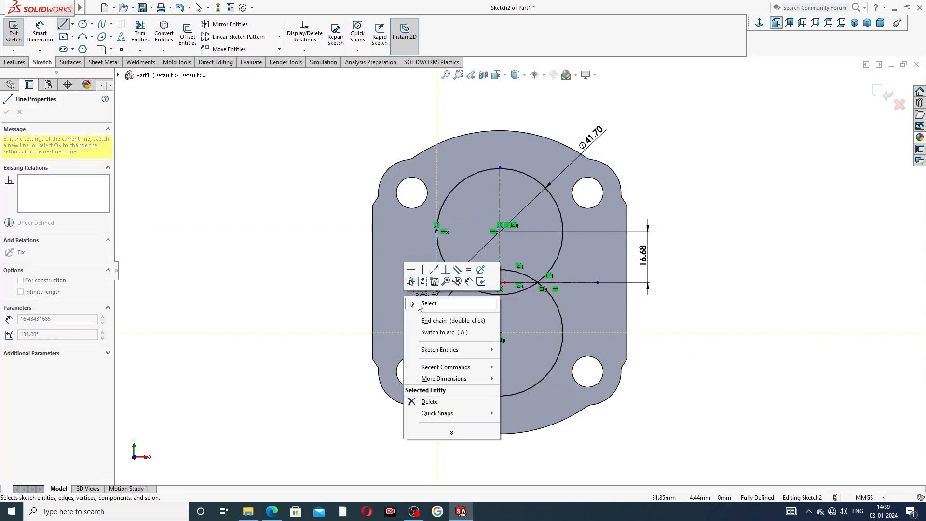
click(420, 302)
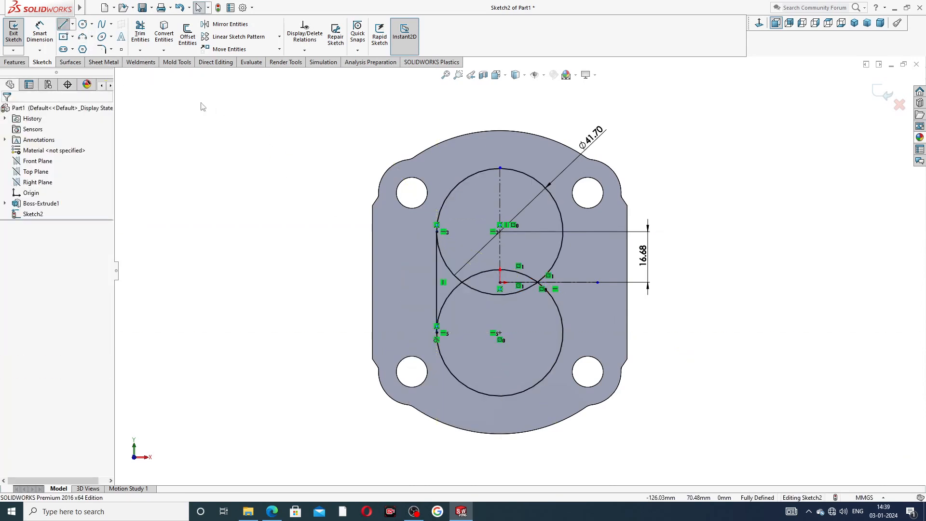
click(564, 233)
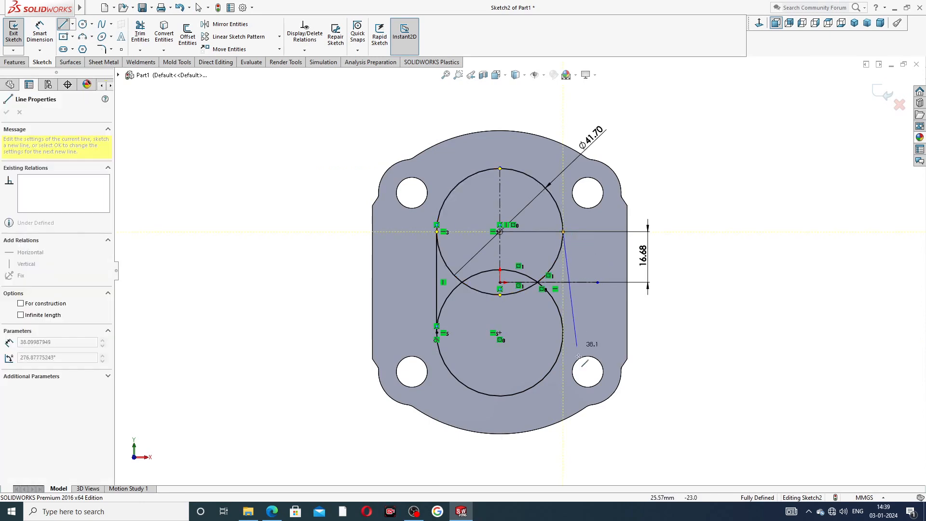
click(563, 333)
right_click(767, 268)
click(783, 278)
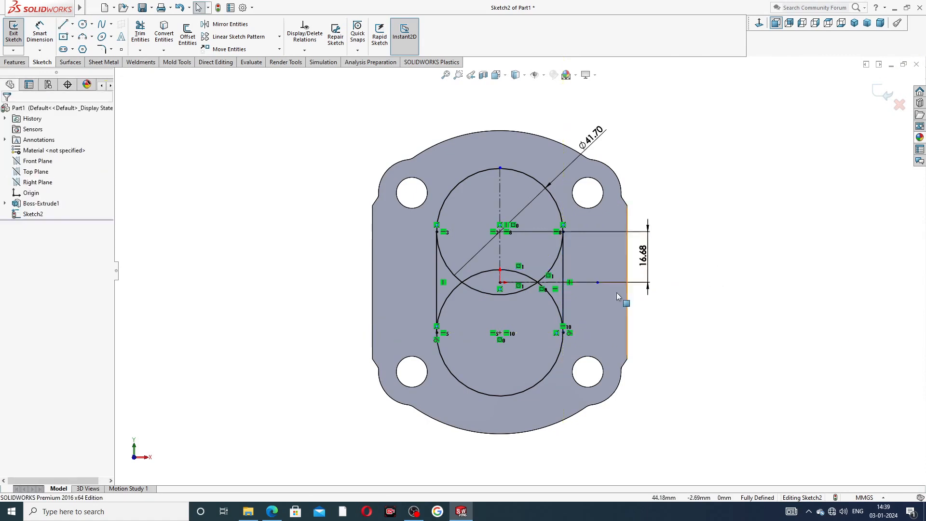
- Power-trim the inner arcs of both circles so only the closed slot-shaped outline remains
scroll(548, 296, down, 2)
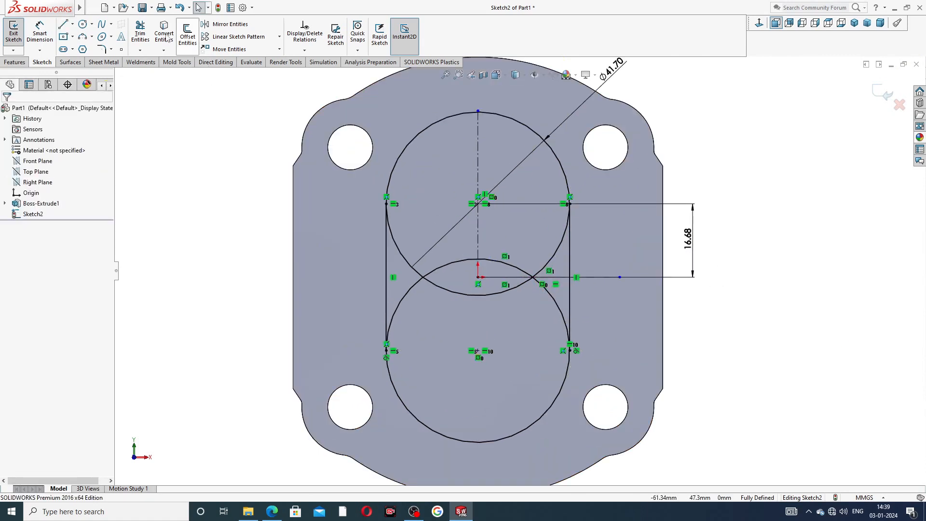
click(140, 33)
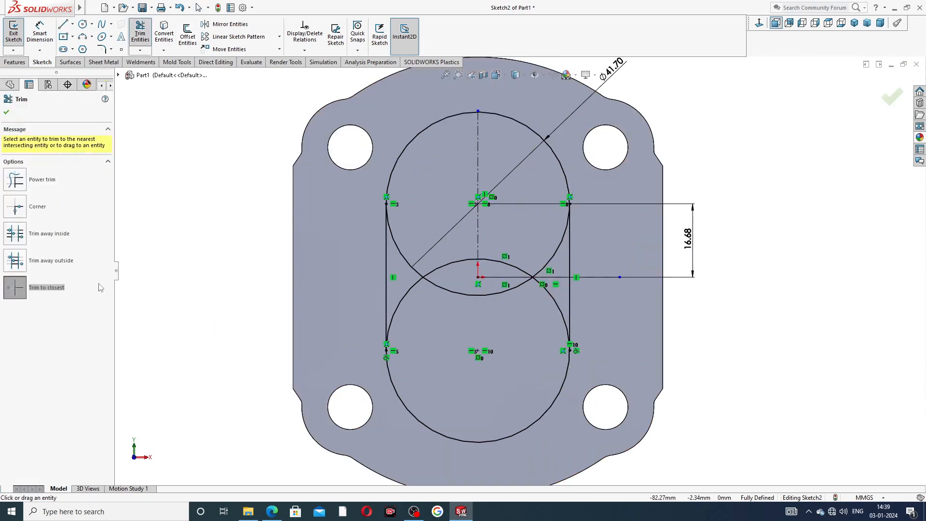
click(52, 182)
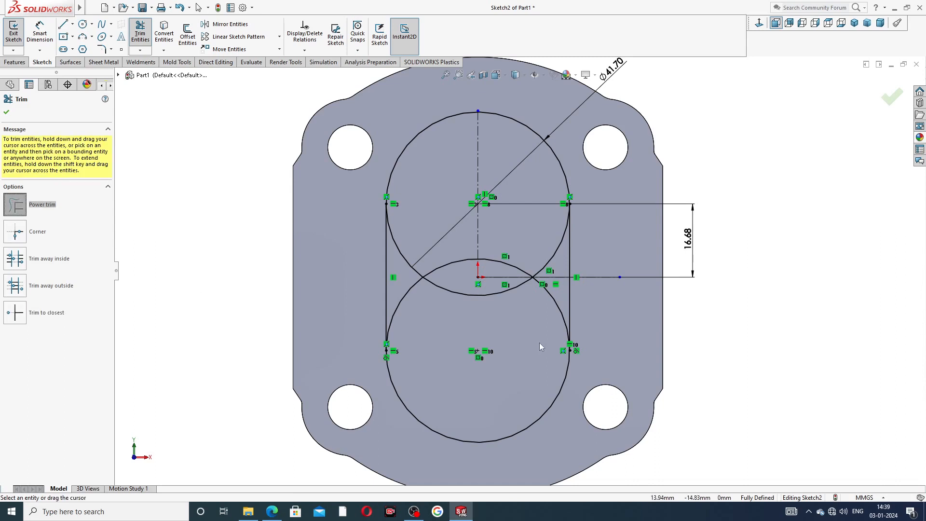
mouse_move(407, 291)
mouse_down()
mouse_move(401, 261)
mouse_move(425, 265)
mouse_move(441, 306)
mouse_move(444, 276)
mouse_up()
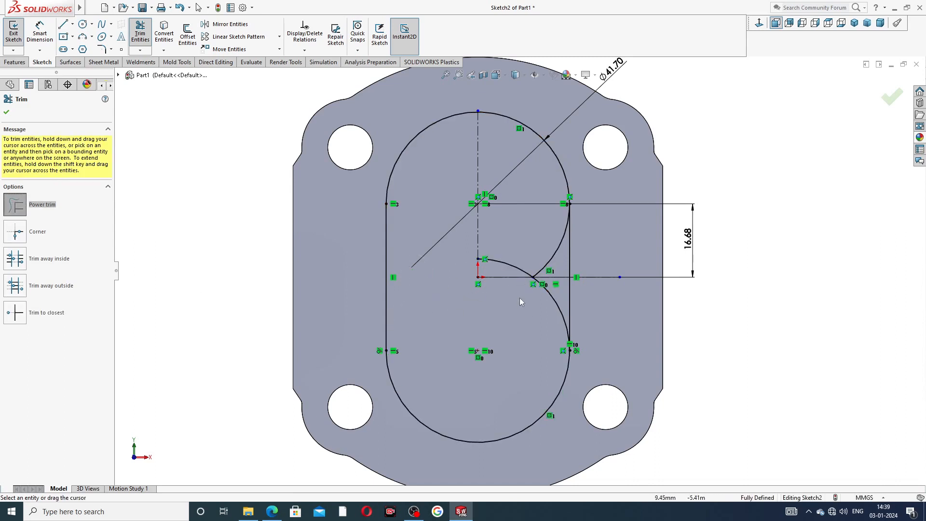
mouse_move(519, 298)
mouse_down()
mouse_move(524, 255)
mouse_move(545, 294)
mouse_up()
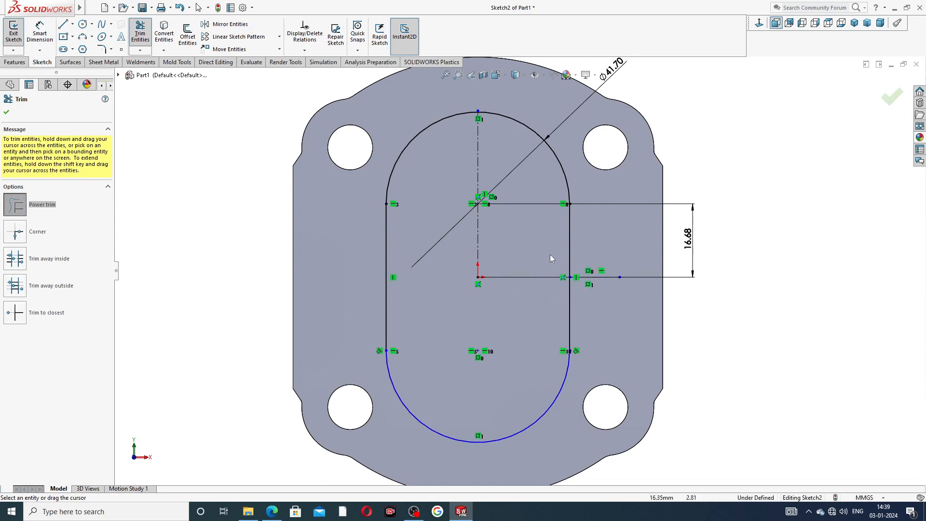
scroll(569, 357, down, 8)
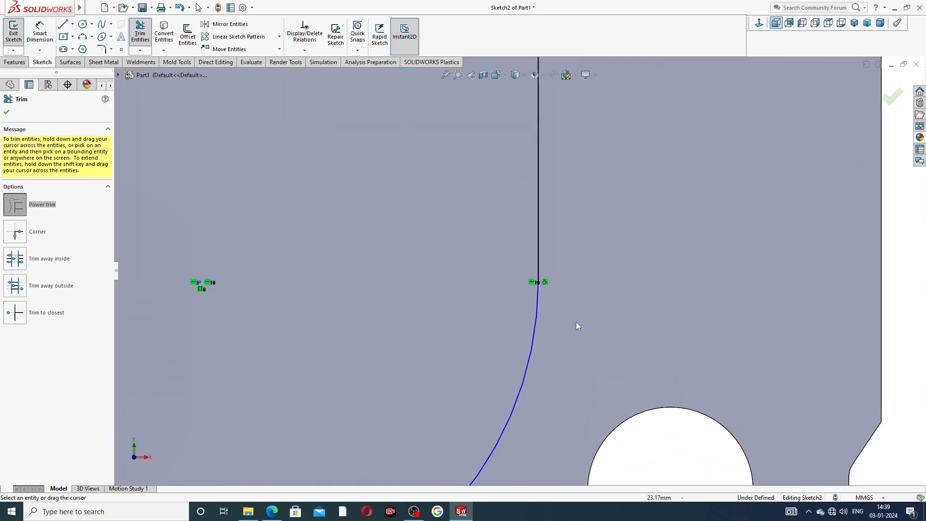
scroll(484, 238, up, 8)
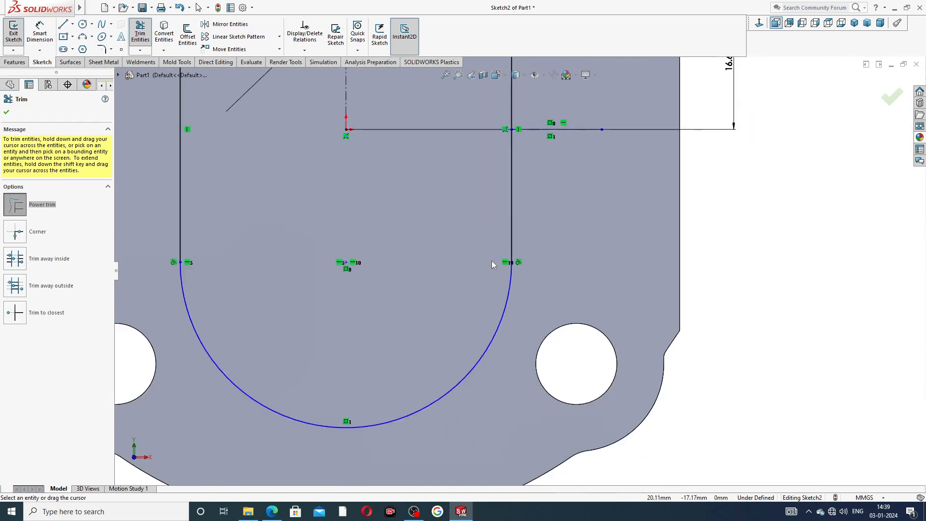
scroll(467, 220, up, 3)
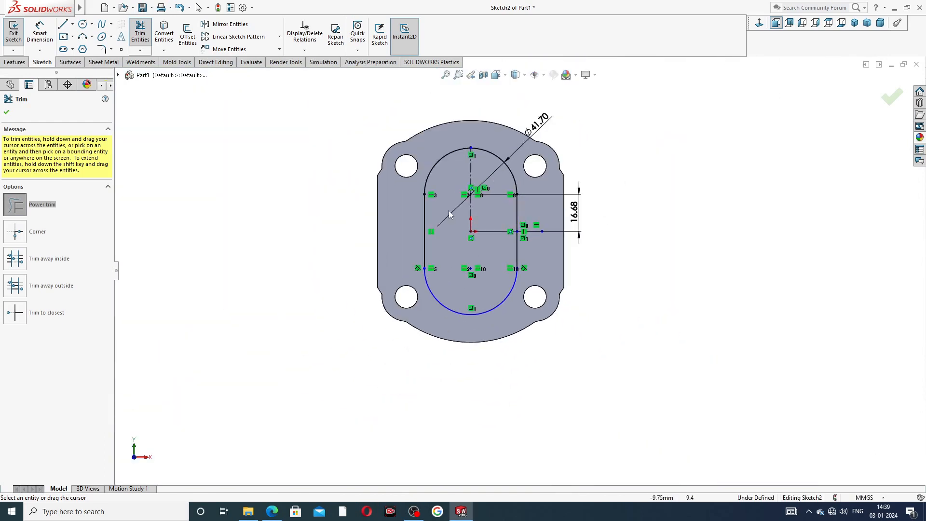
click(6, 112)
- Extrude the slot-shaped profile as a blind 2.50 mm boss merged with the plate, checking the depth against the drawing PDF
click(14, 62)
click(16, 41)
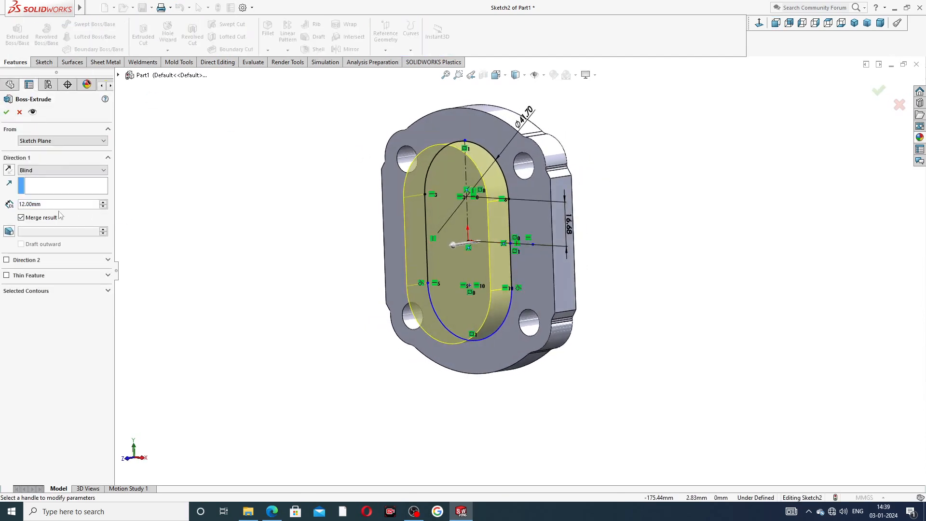
text(2.5)
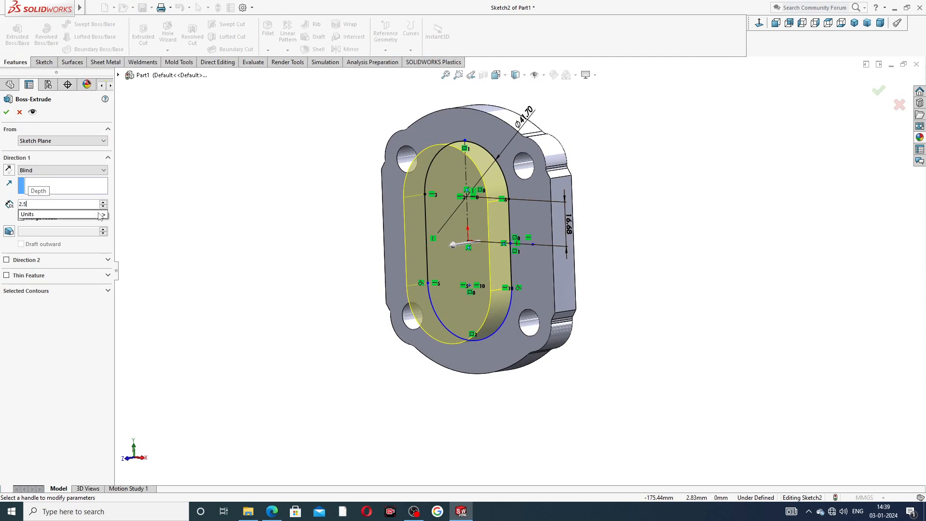
key(Return)
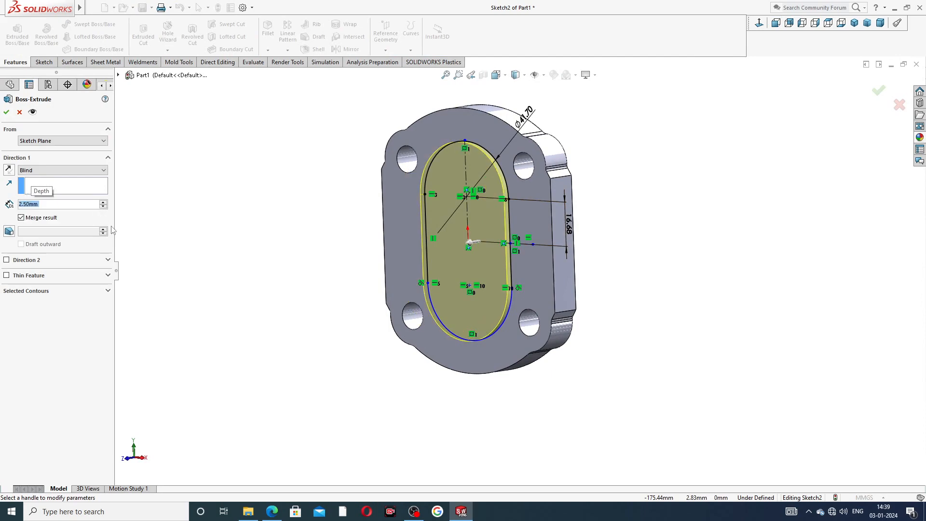
click(271, 511)
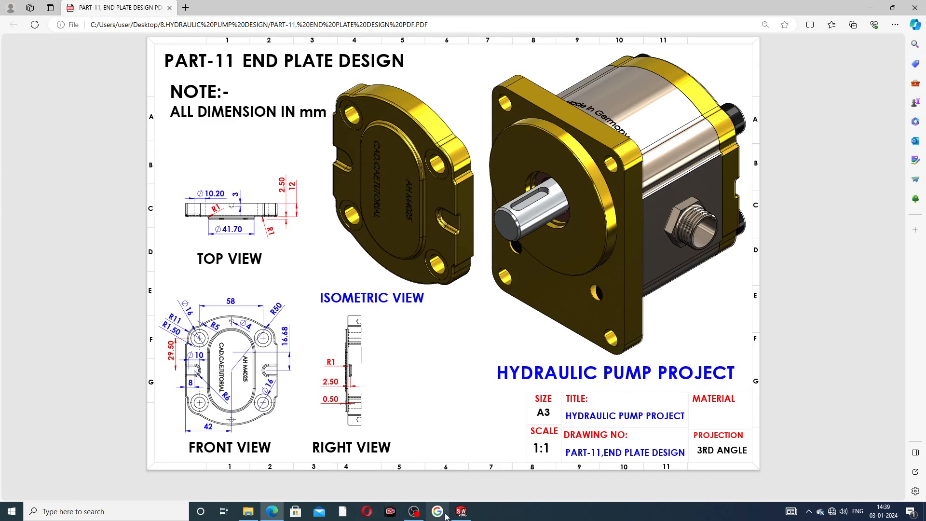
click(461, 511)
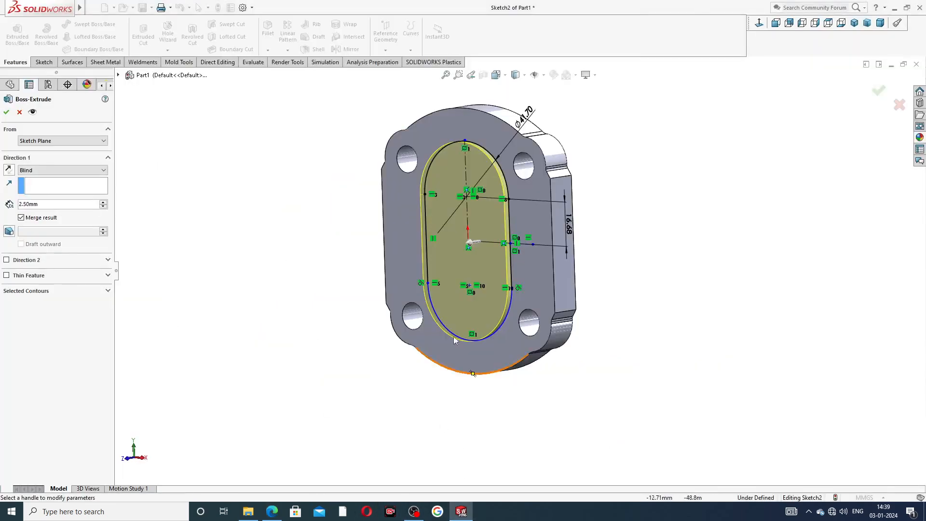
click(6, 111)
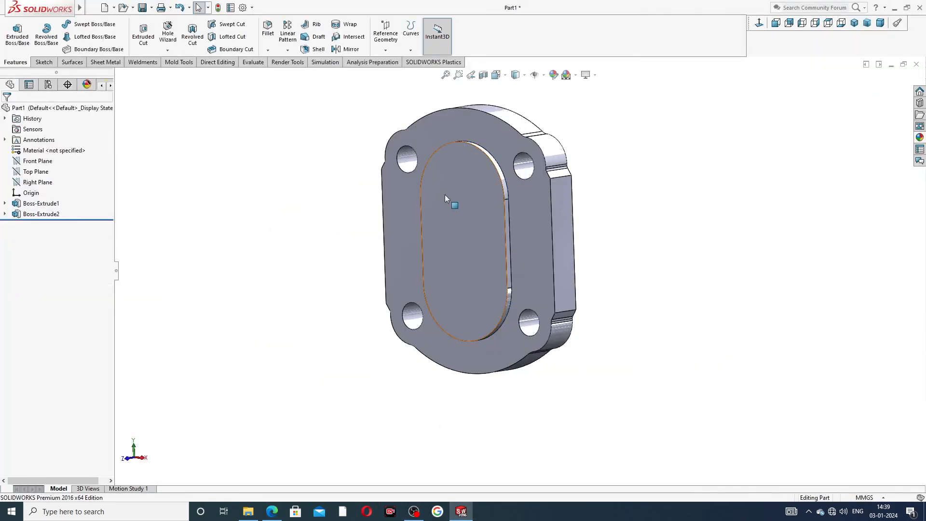
mouse_move(548, 196)
middle_down()
mouse_move(637, 193)
mouse_move(569, 191)
mouse_move(545, 212)
middle_up()
click(545, 212)
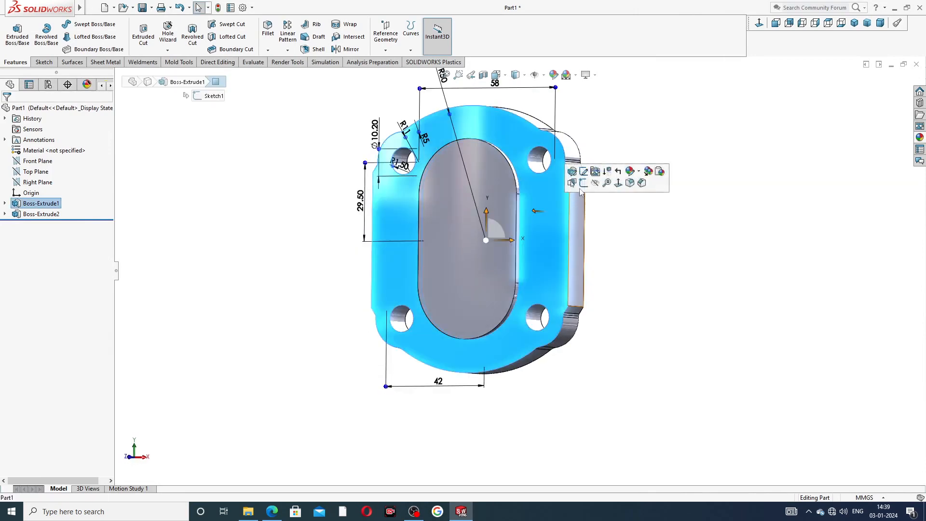
click(759, 24)
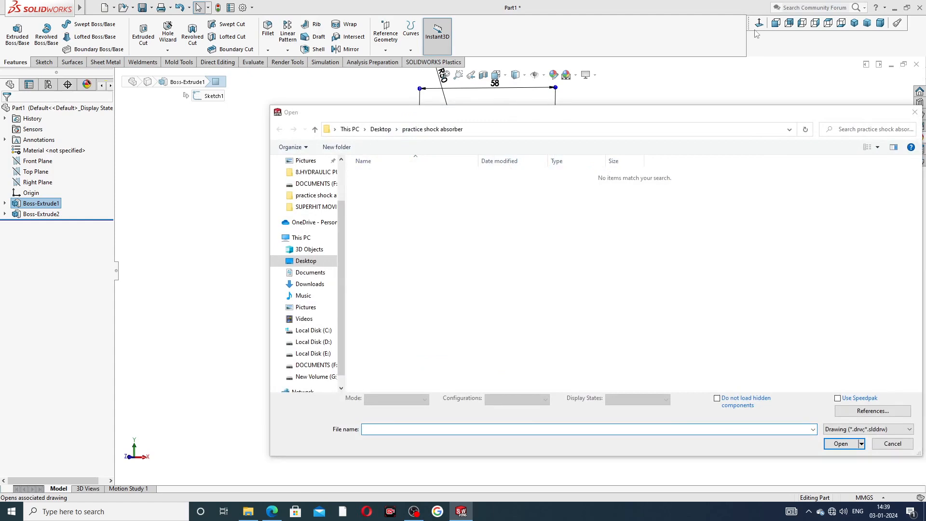
click(915, 112)
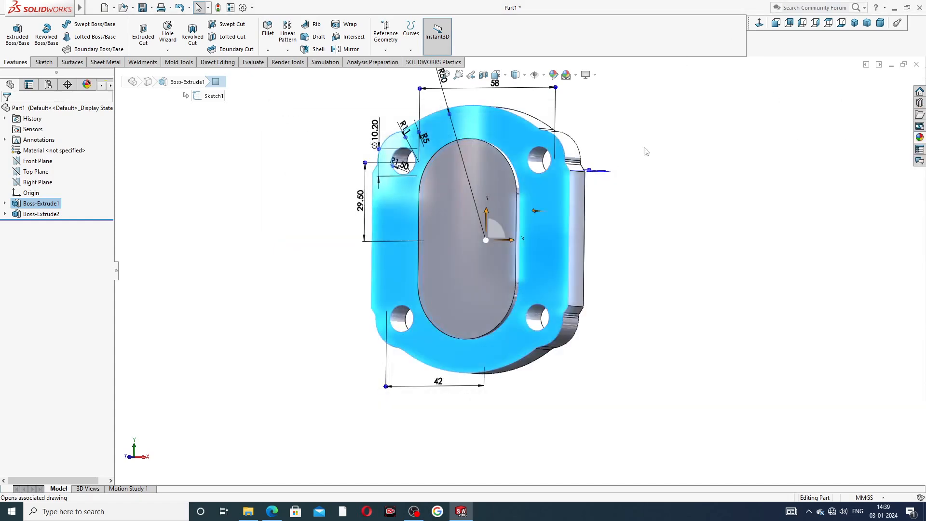
click(682, 150)
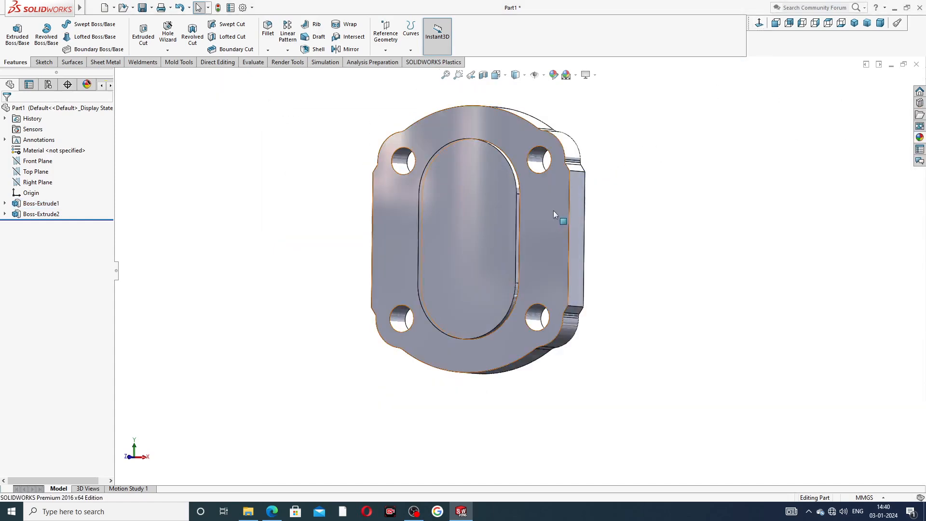
- Start a new sketch on the plate's front face around the raised boss and view it straight on
click(549, 214)
click(586, 181)
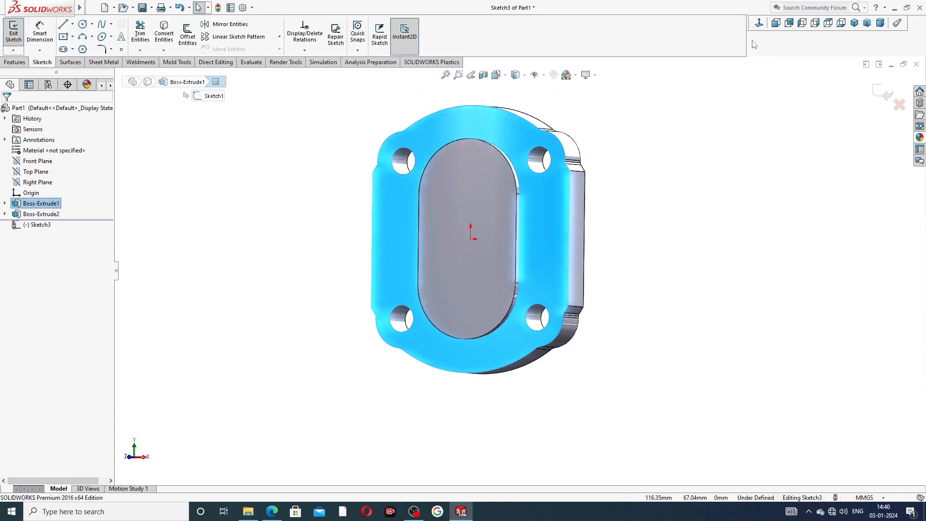
click(759, 23)
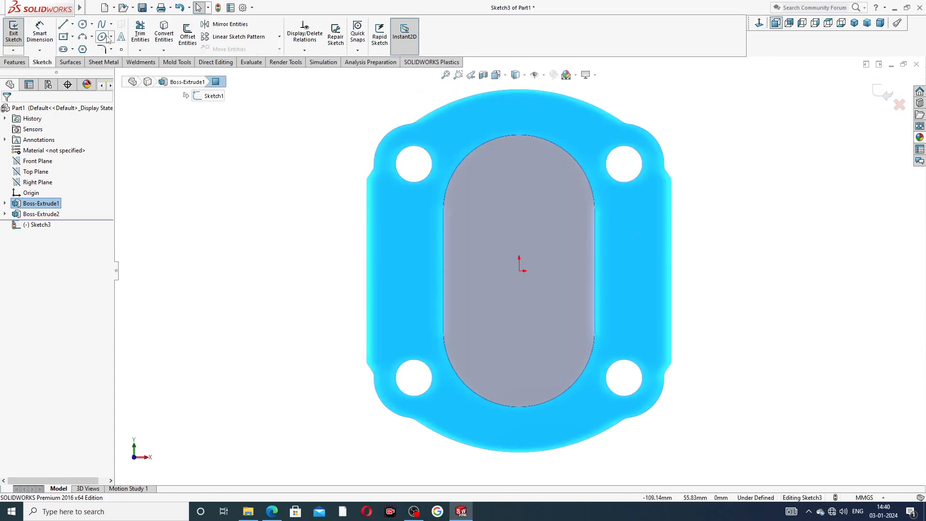
- Draw a horizontal centerline through the origin between the midpoints of the plate's left and right edges
click(72, 24)
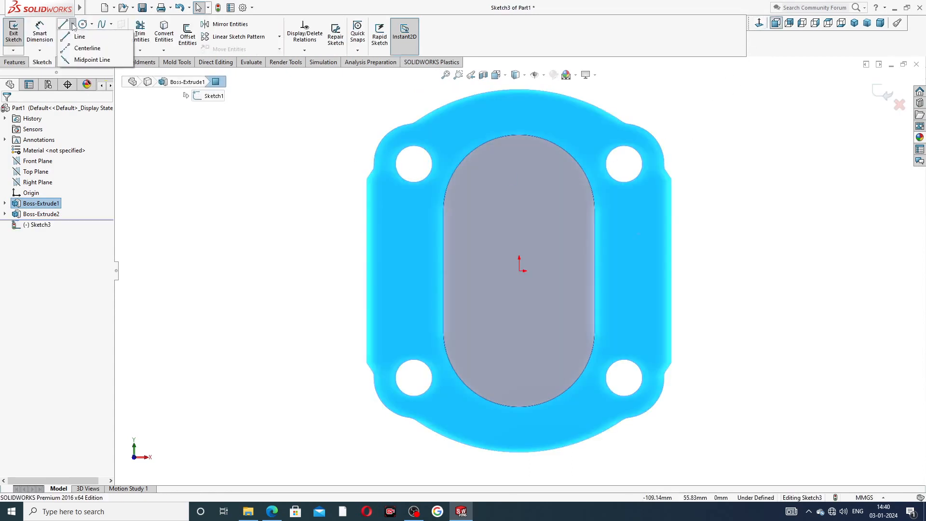
click(86, 47)
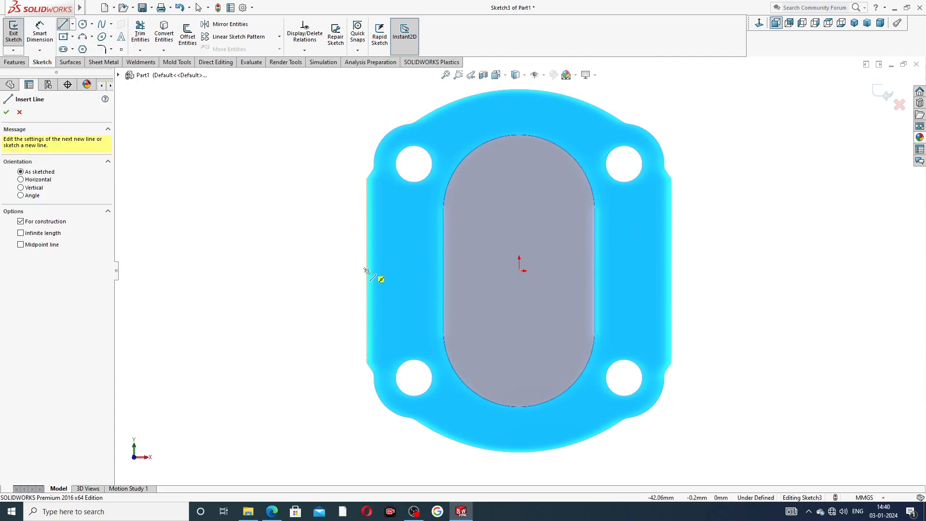
click(367, 271)
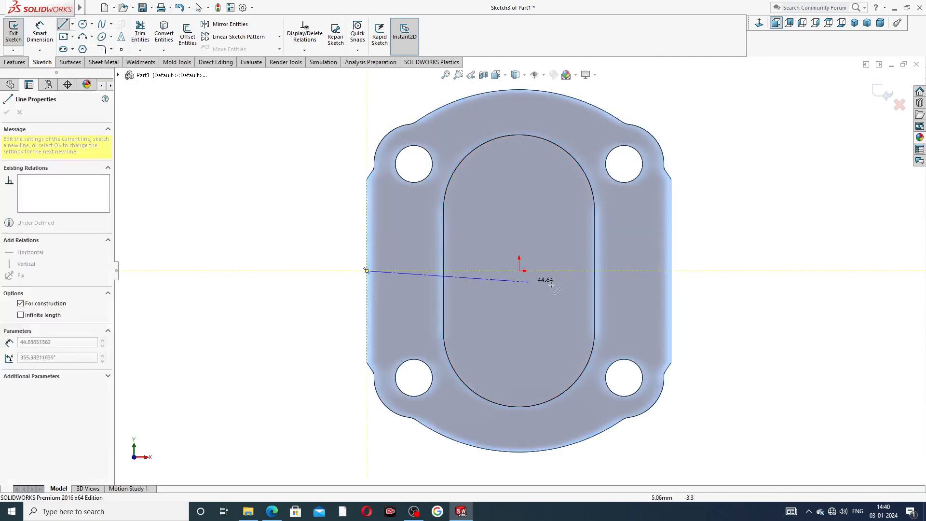
click(671, 271)
right_click(711, 202)
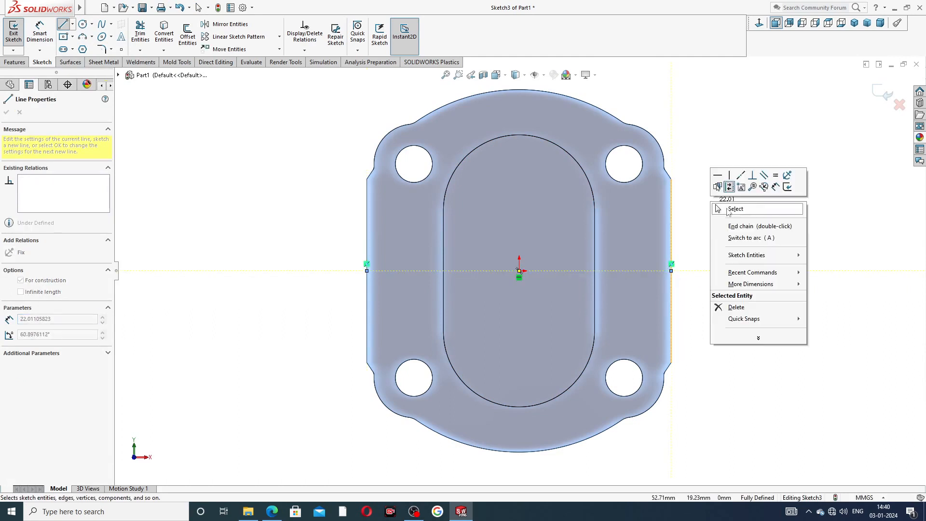
click(718, 209)
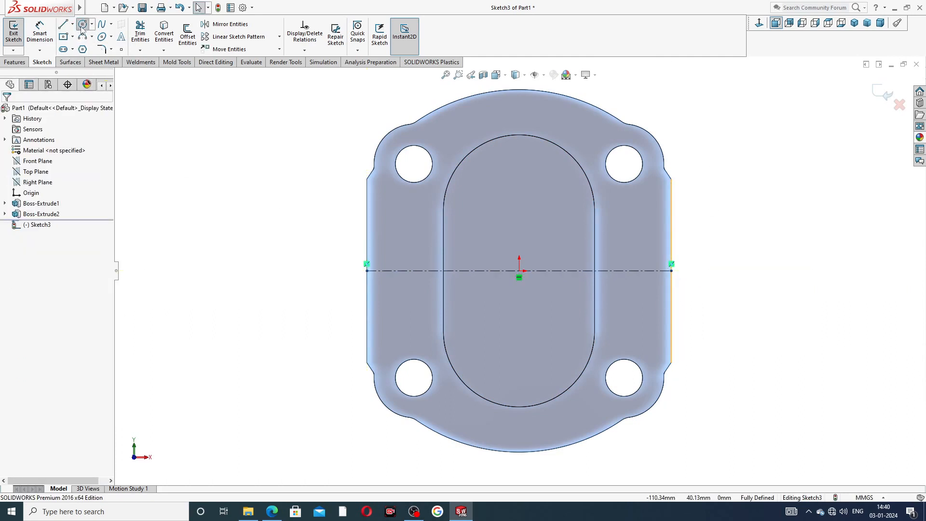
- Sketch a circle about 8 mm in diameter on the horizontal centerline, about 35 mm left of the origin
click(82, 25)
click(392, 270)
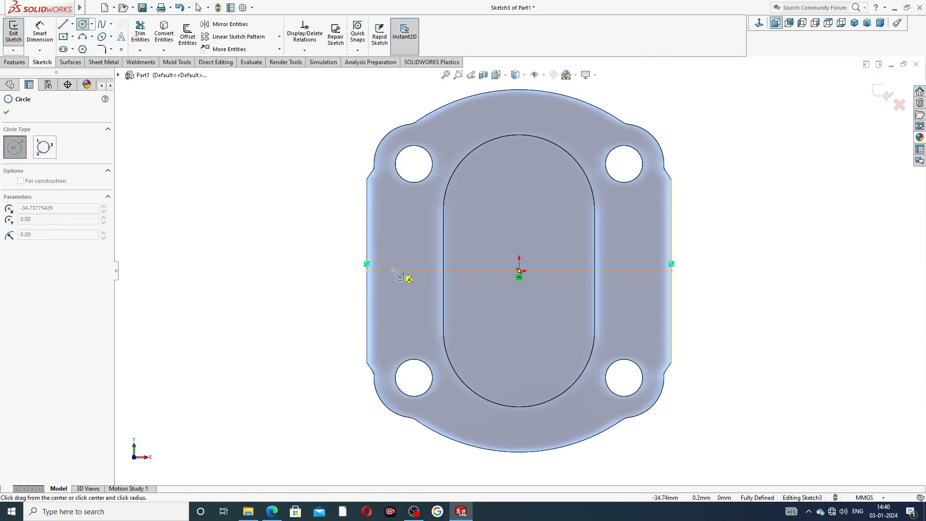
click(407, 268)
right_click(340, 232)
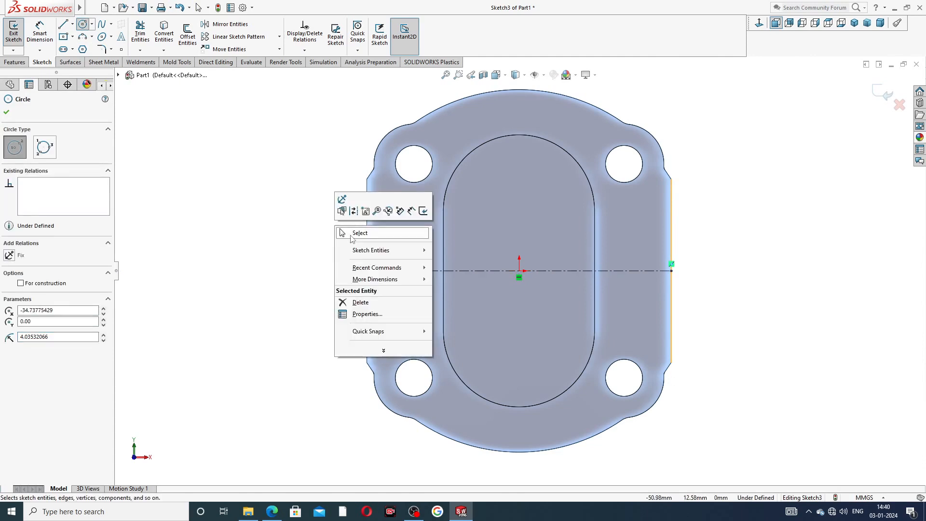
click(354, 233)
- Dimension the circle near the plate's left edge to a diameter of 10 mm
click(39, 32)
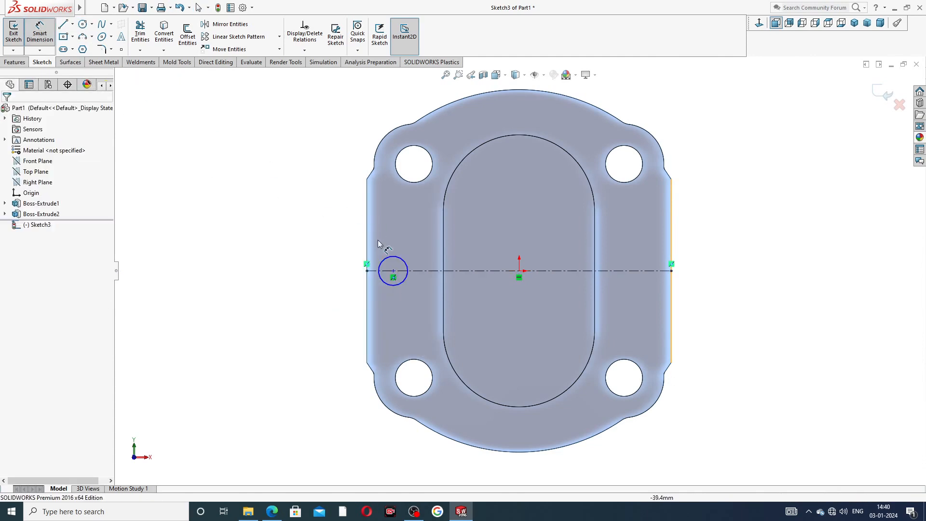
click(404, 261)
click(421, 250)
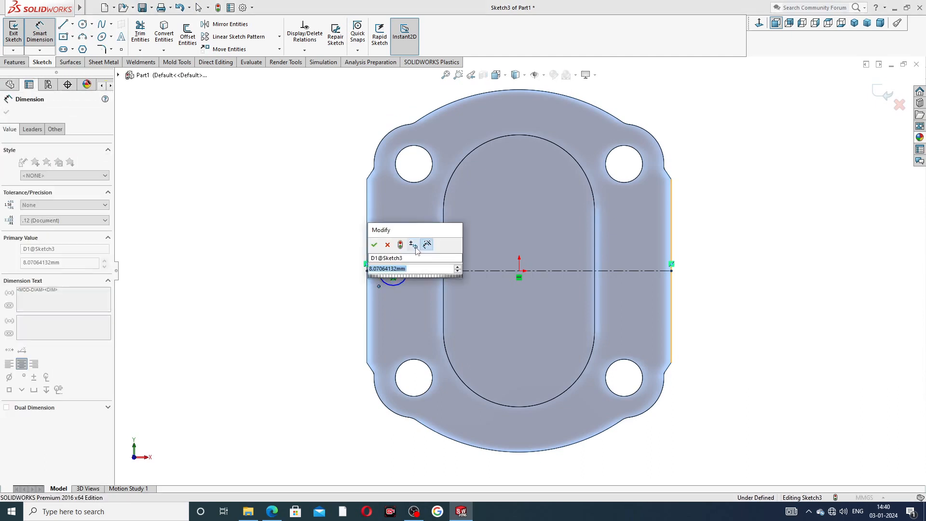
text(10)
key(Return)
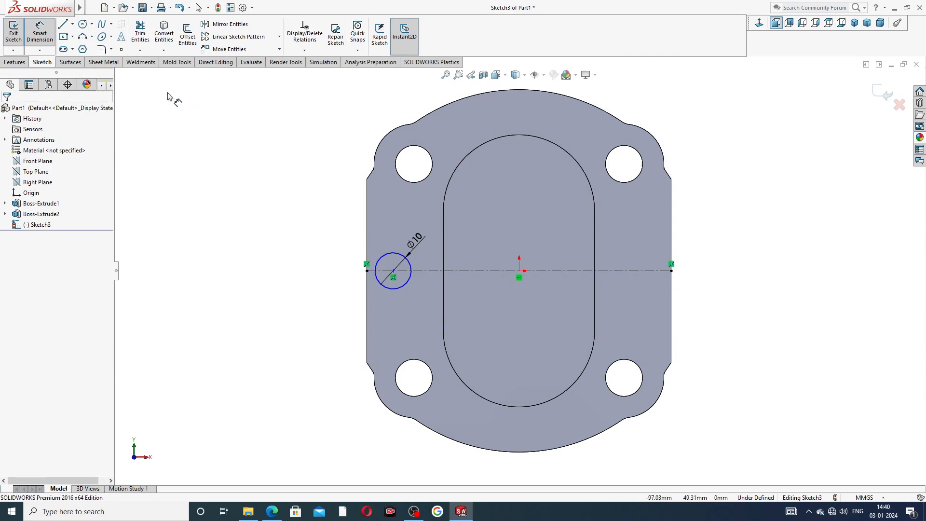
right_click(208, 135)
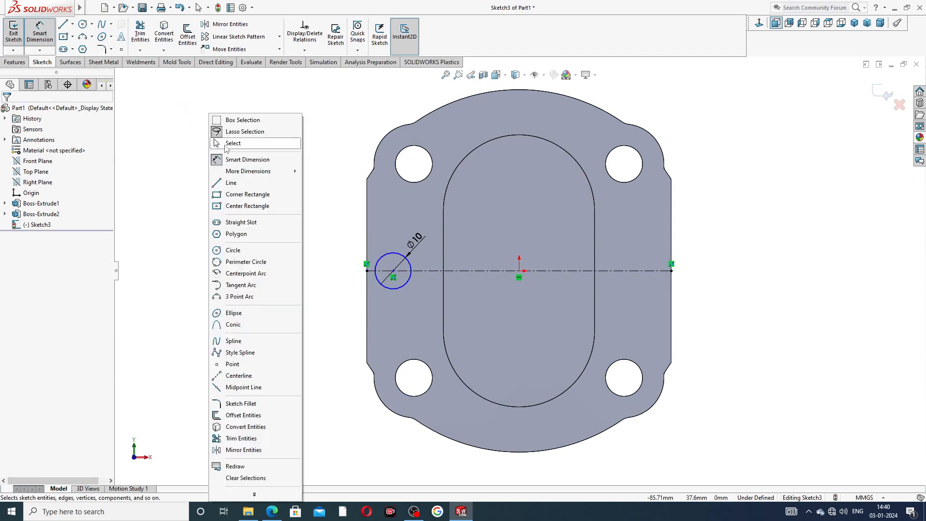
click(221, 144)
- Sketch a line about 18 mm left from the circle's top, a 10 mm vertical line down, and a horizontal line back to the circle's bottom
click(63, 25)
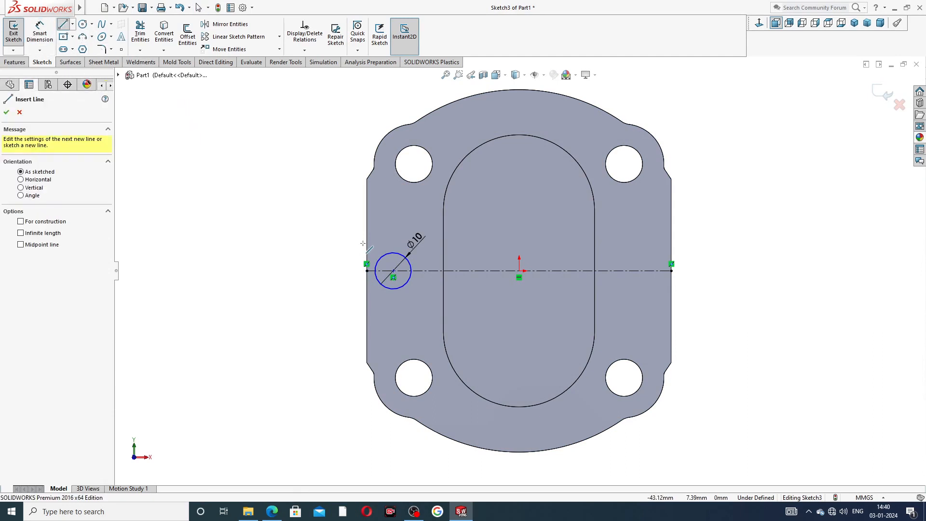
click(393, 252)
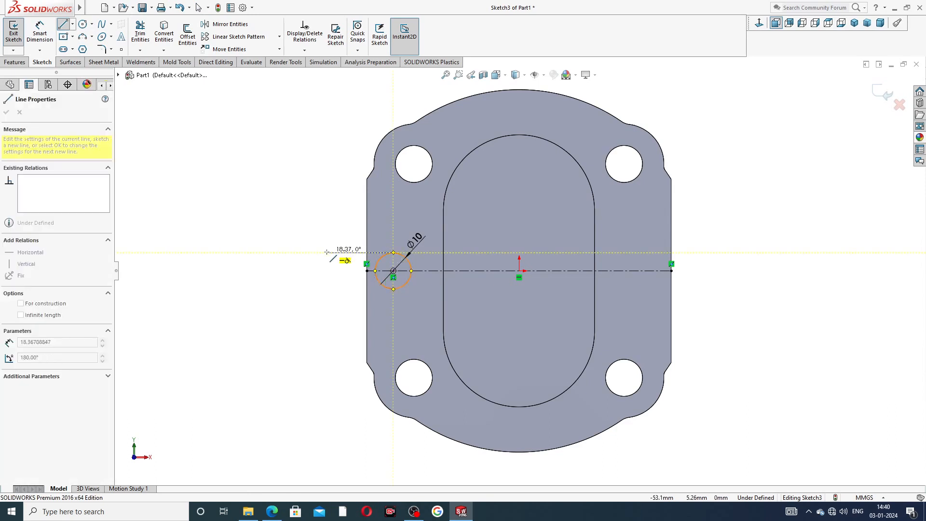
click(327, 252)
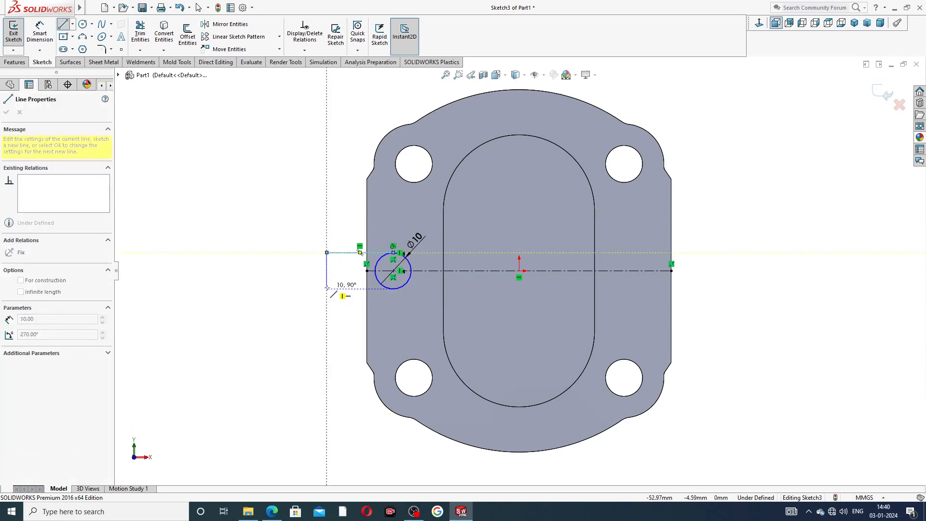
click(327, 289)
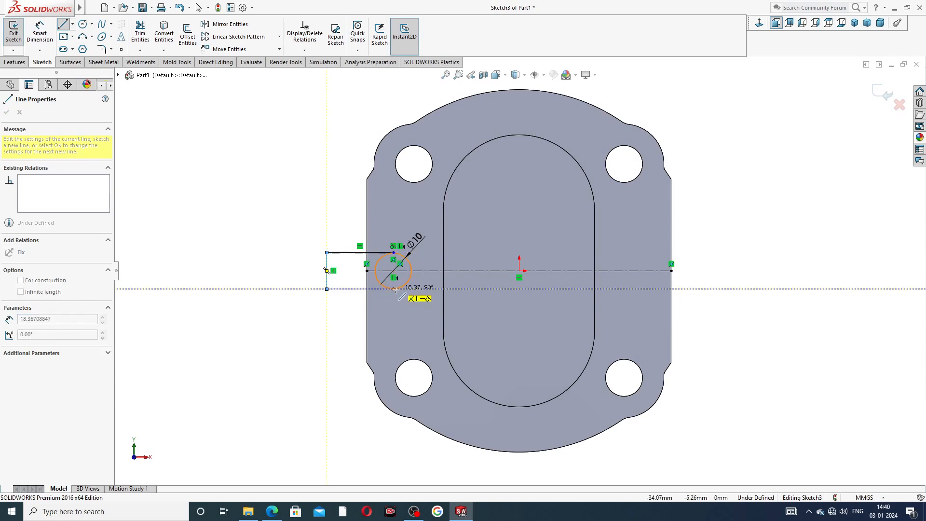
click(393, 289)
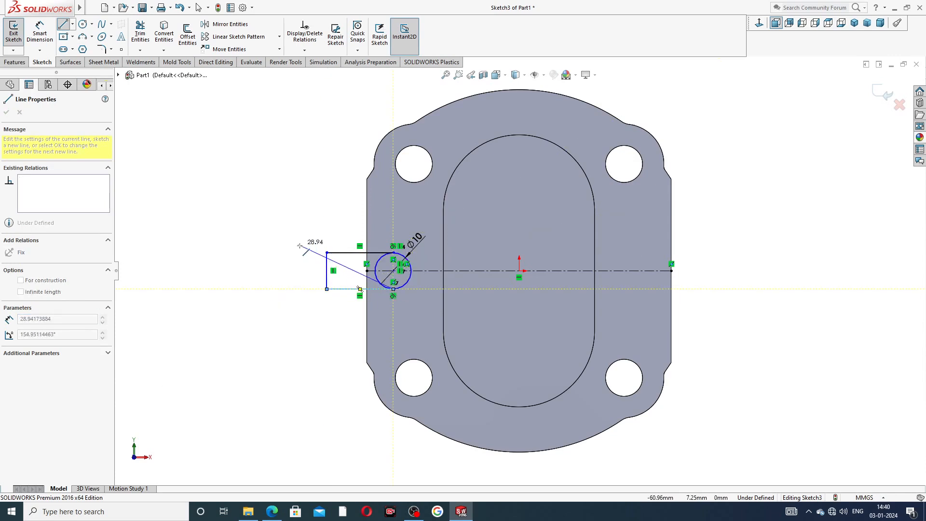
right_click(298, 211)
click(319, 250)
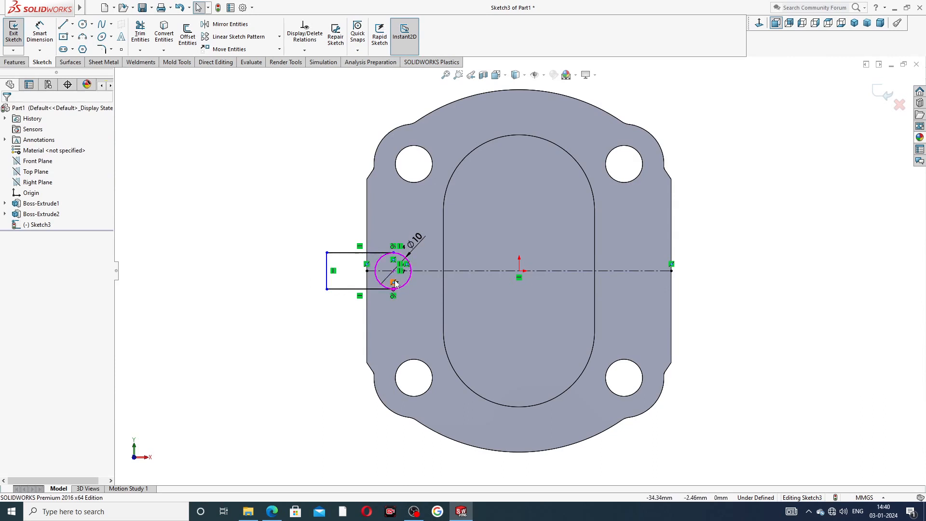
scroll(366, 280, down, 2)
drag(311, 256, 332, 258)
click(291, 247)
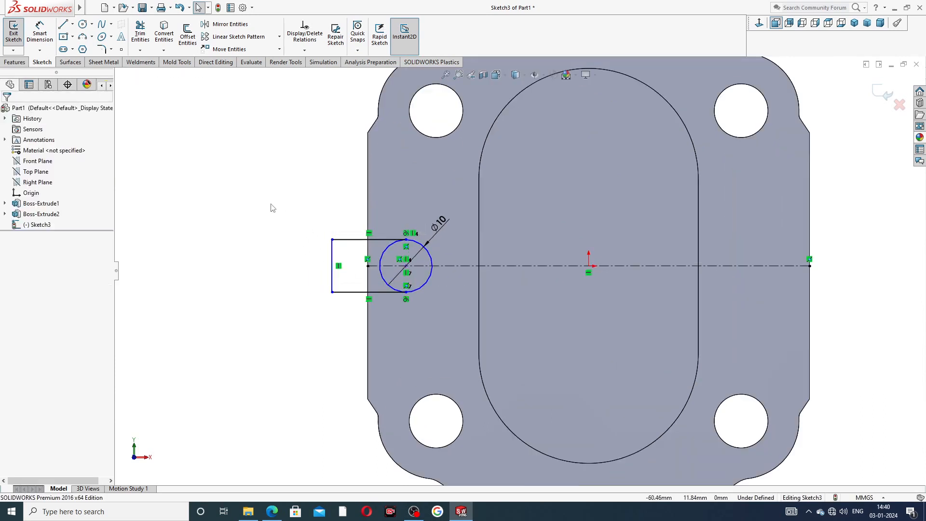
- Dimension the circle's center 8 mm from the plate's left edge, checking the notch position against the drawing PDF
click(272, 511)
right_click(272, 511)
click(430, 362)
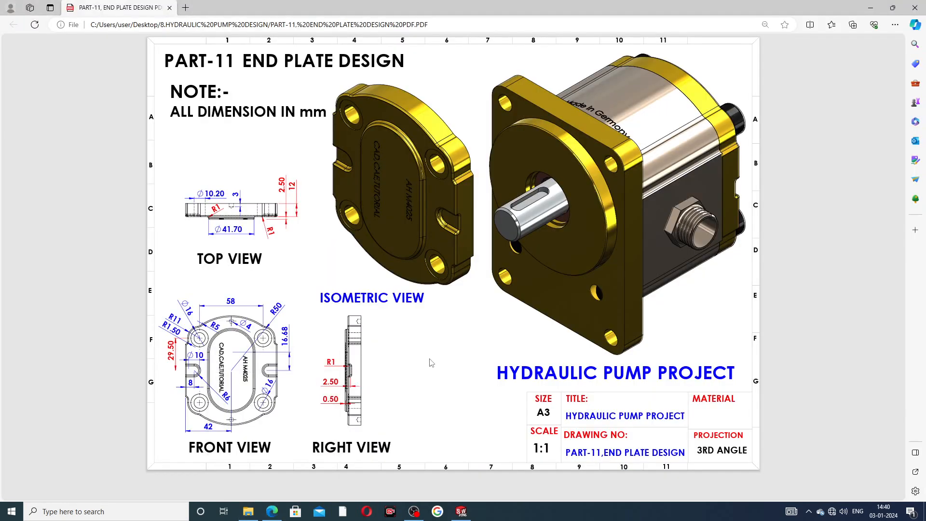
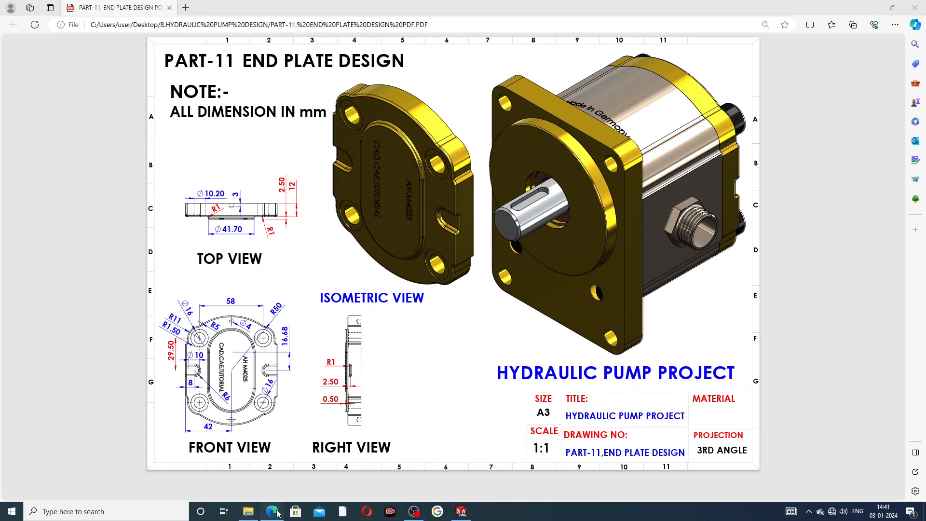
click(461, 511)
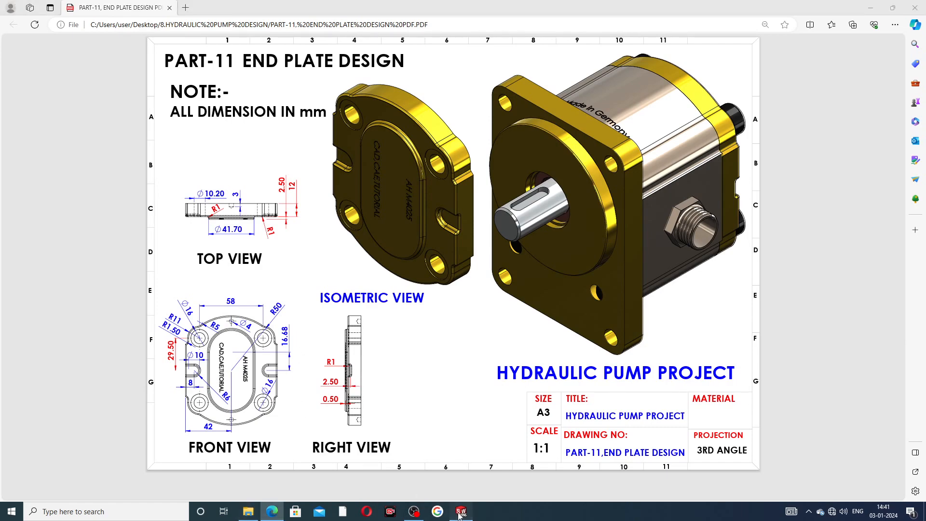
right_click(461, 511)
click(188, 146)
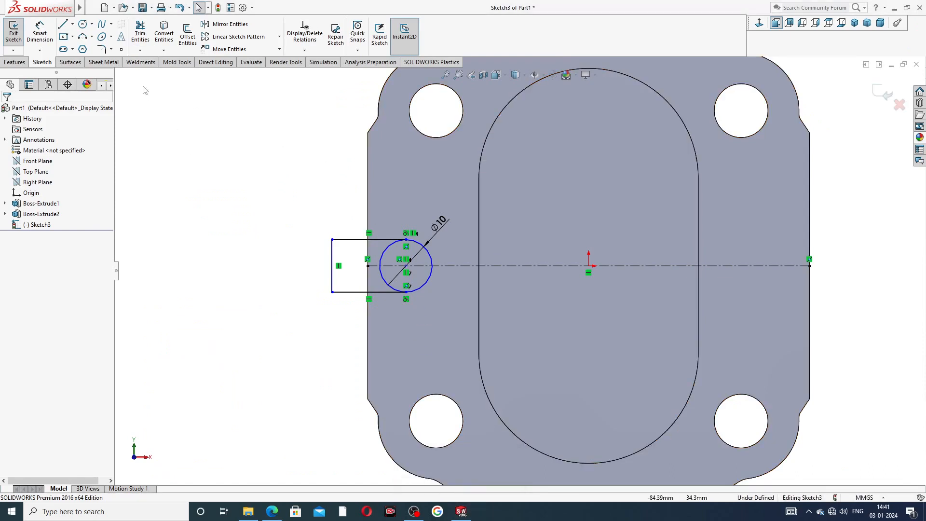
click(48, 34)
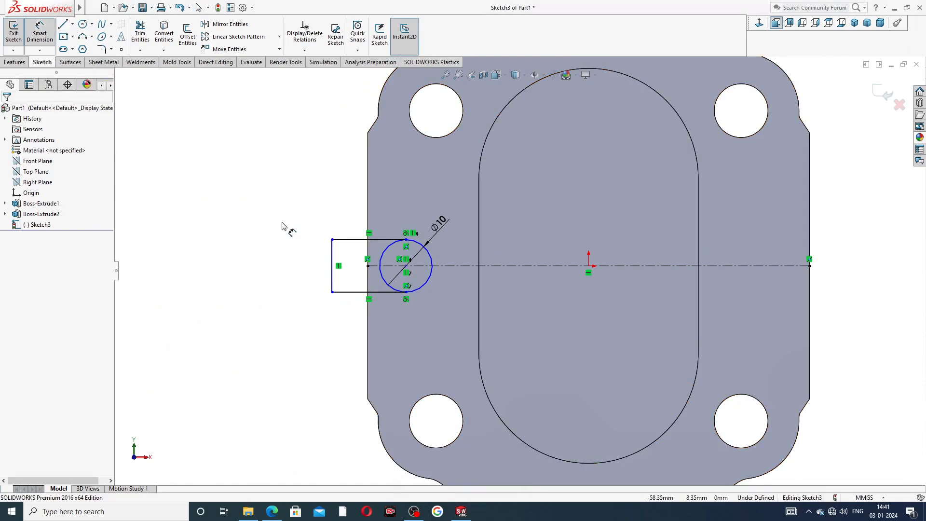
click(406, 267)
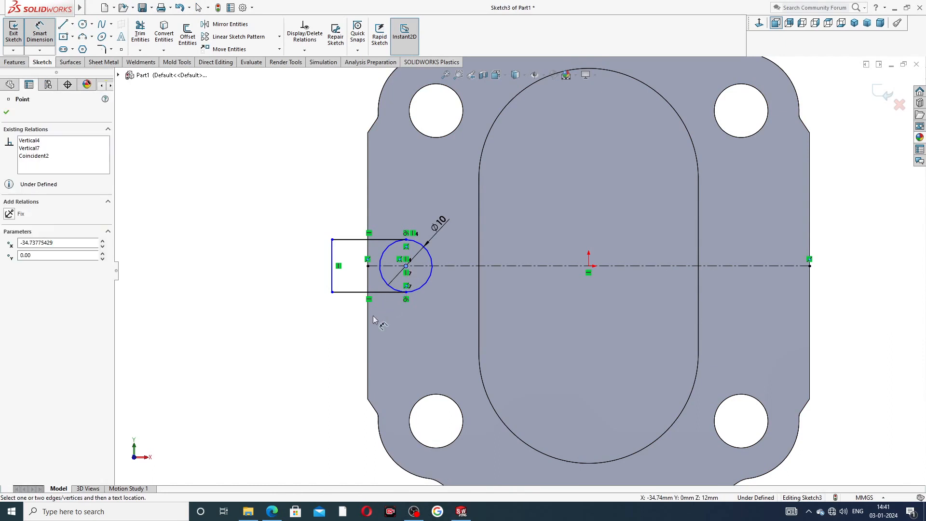
click(368, 312)
click(379, 311)
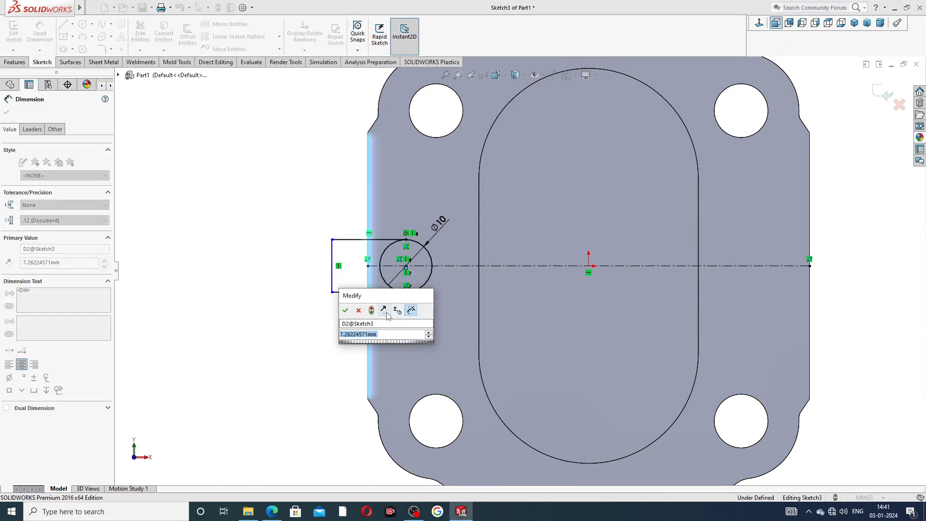
text(8)
key(Return)
click(275, 279)
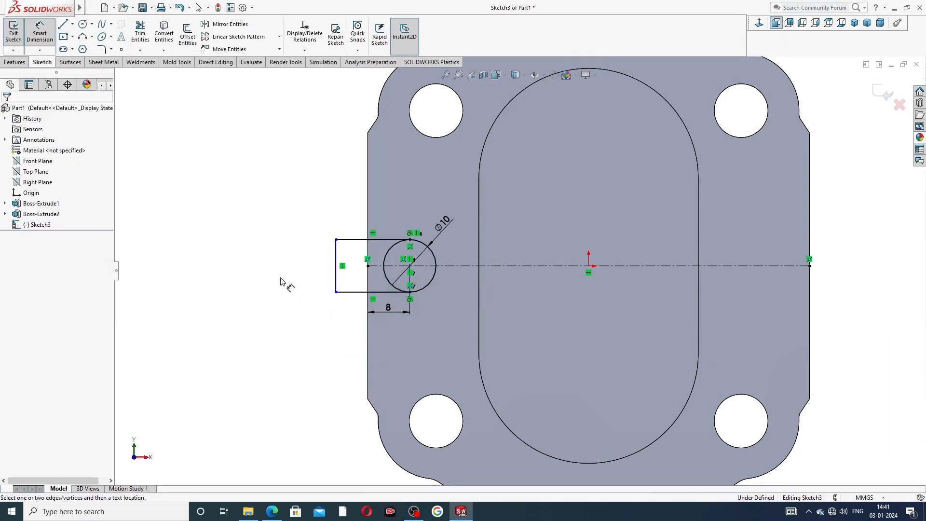
right_click(271, 210)
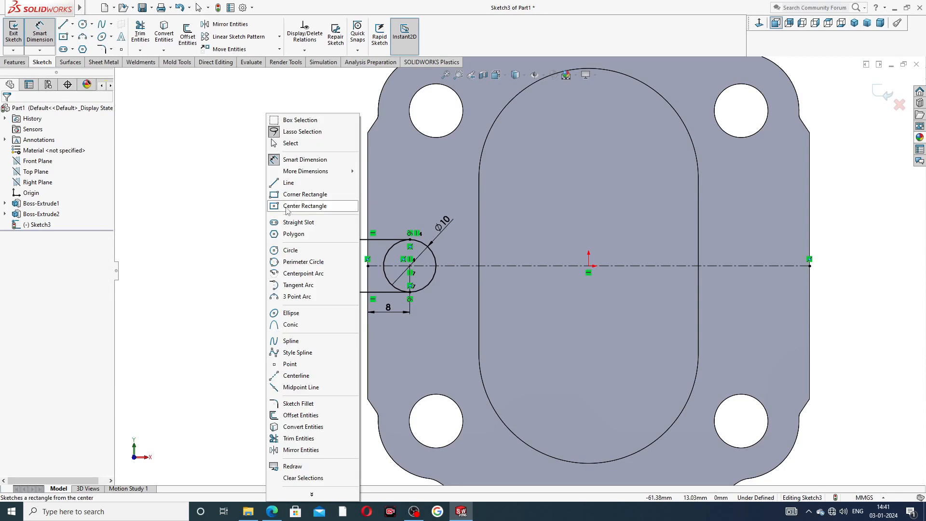
click(302, 144)
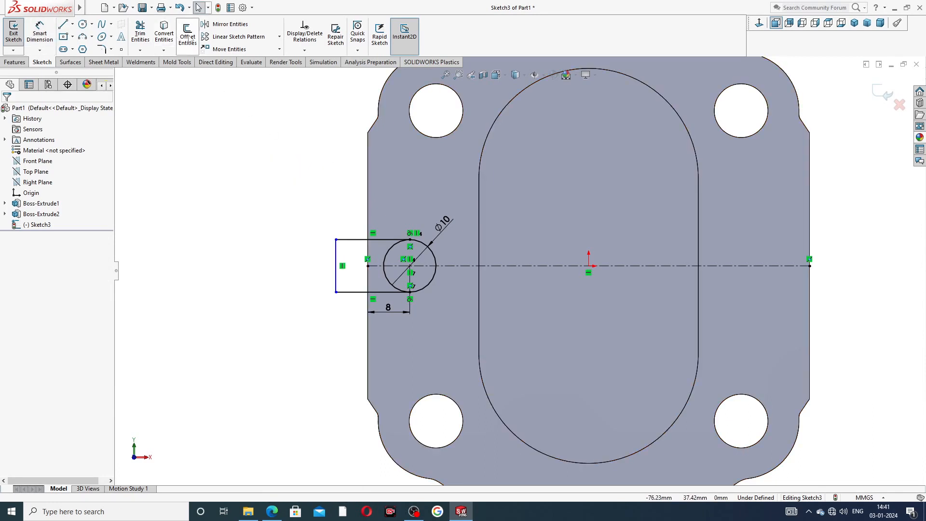
- Trim away the circle's left half with Trim to closest and move its diameter dimension slightly closer to the remaining arc
click(141, 33)
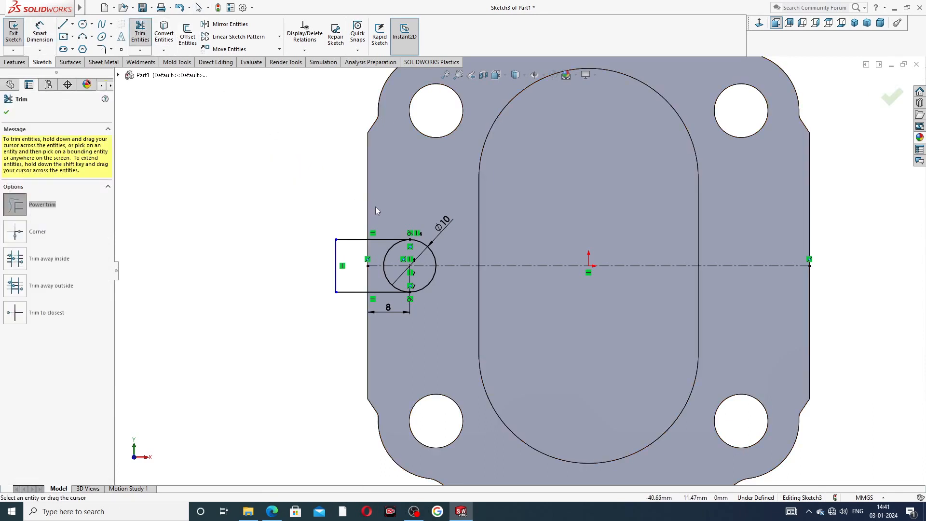
click(48, 314)
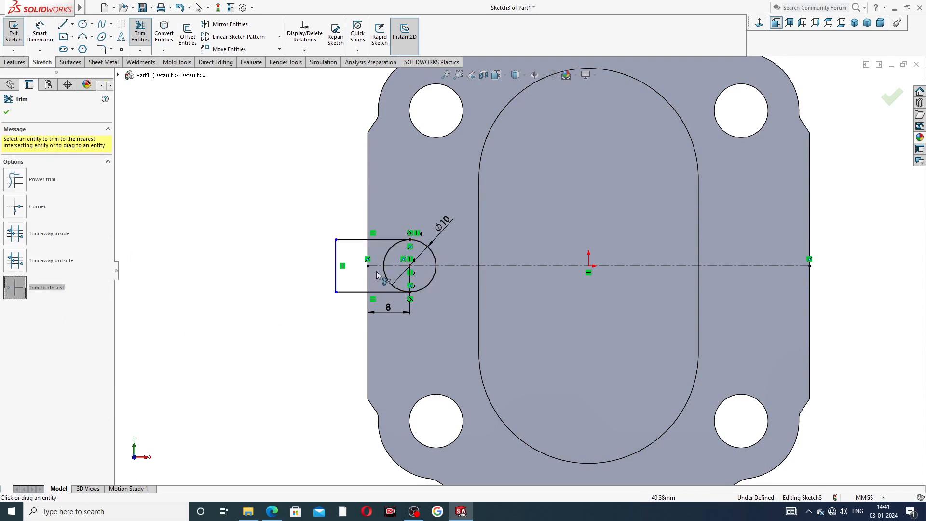
click(386, 278)
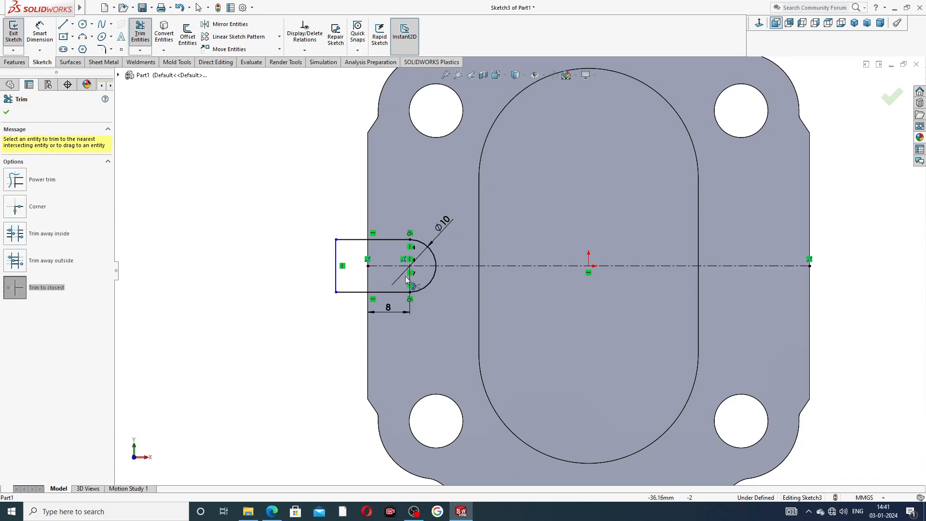
scroll(406, 278, down, 3)
right_click(285, 175)
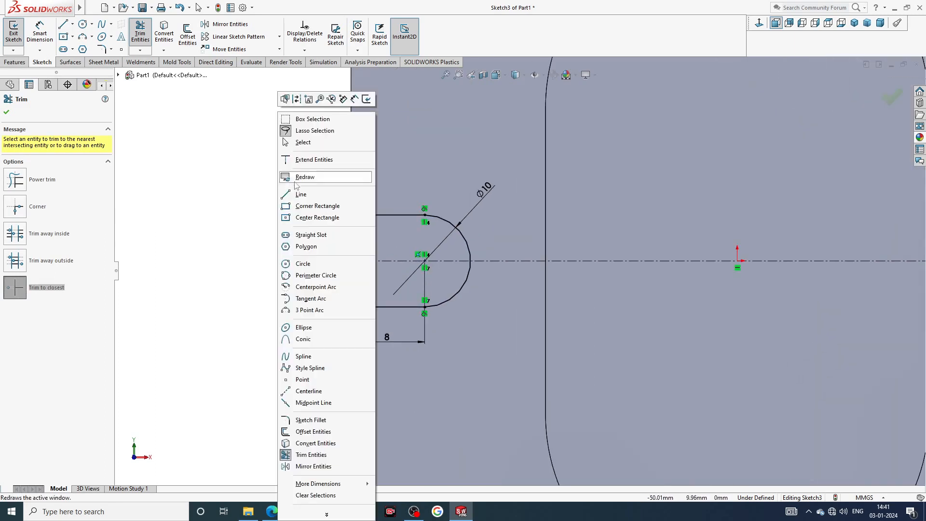
click(303, 142)
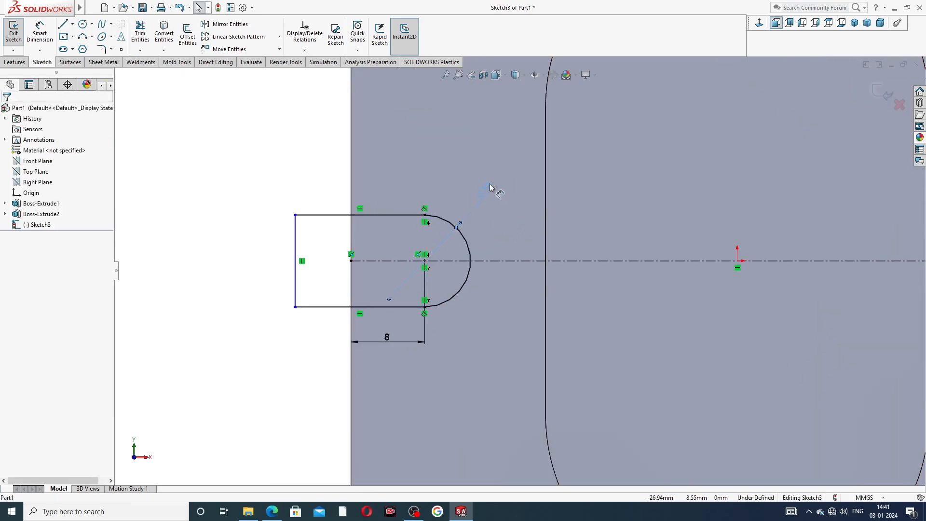
click(316, 180)
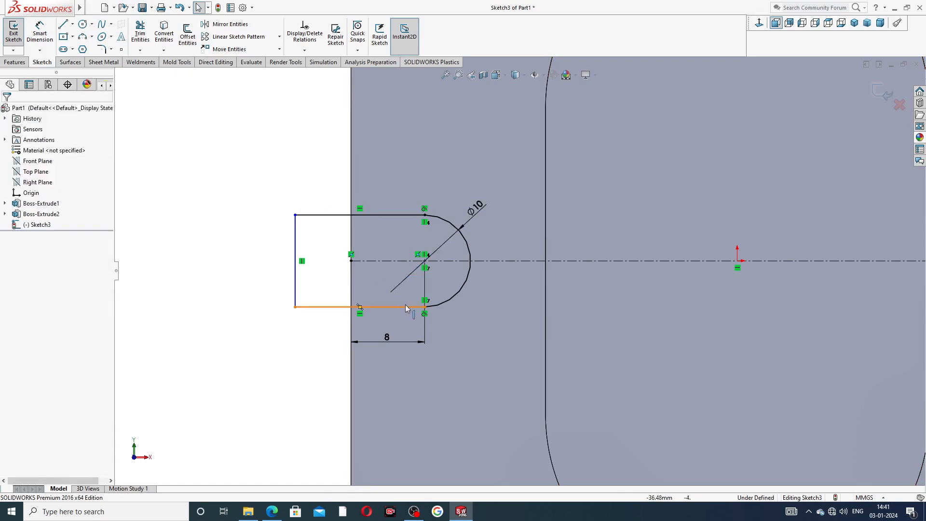
scroll(415, 351, up, 3)
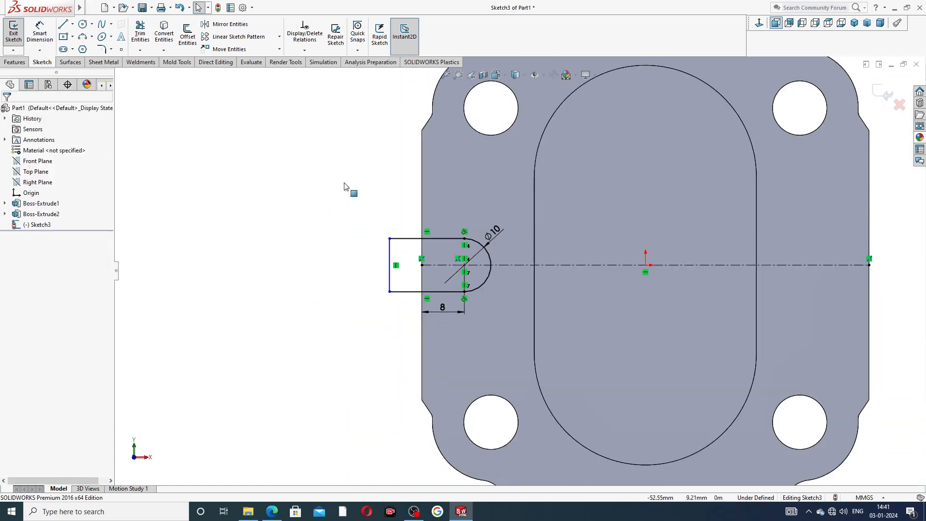
right_click(267, 113)
click(218, 127)
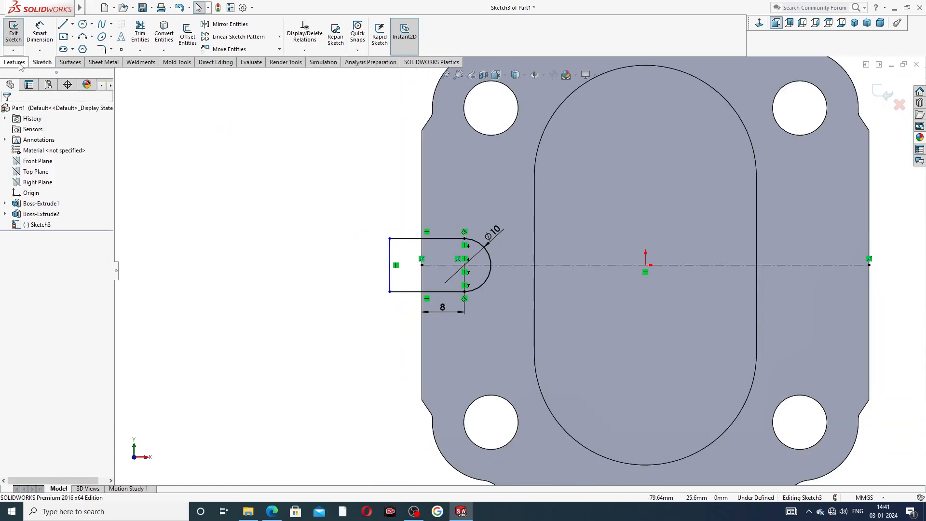
- Exit the notch sketch and dock the detached CommandManager back in place
drag(27, 62, 79, 57)
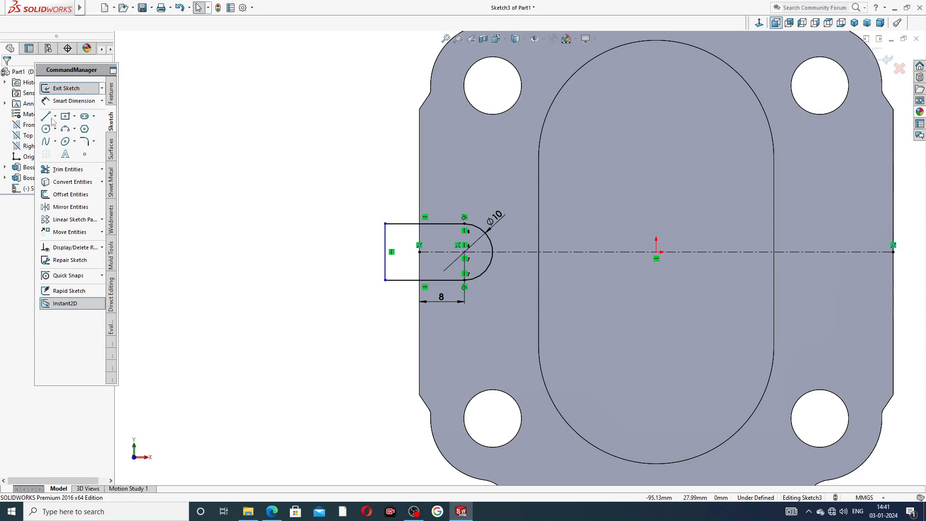
click(78, 89)
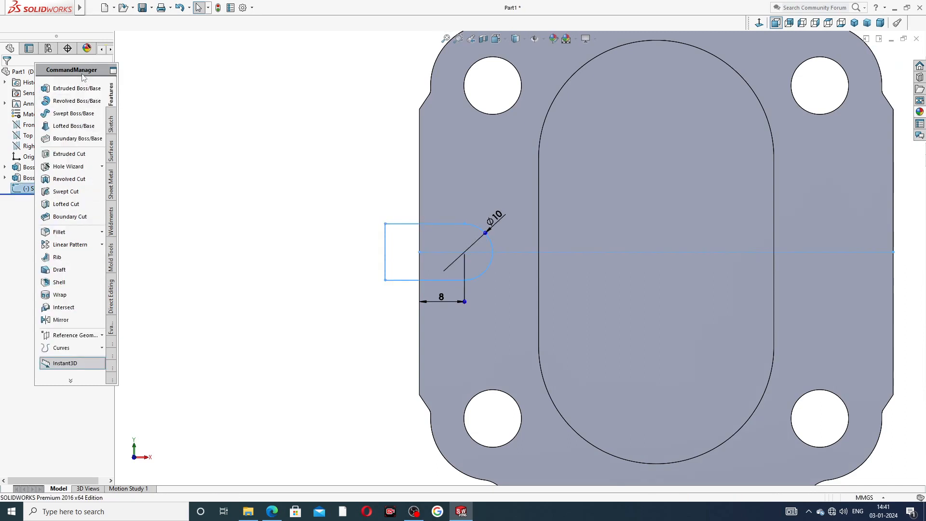
click(113, 71)
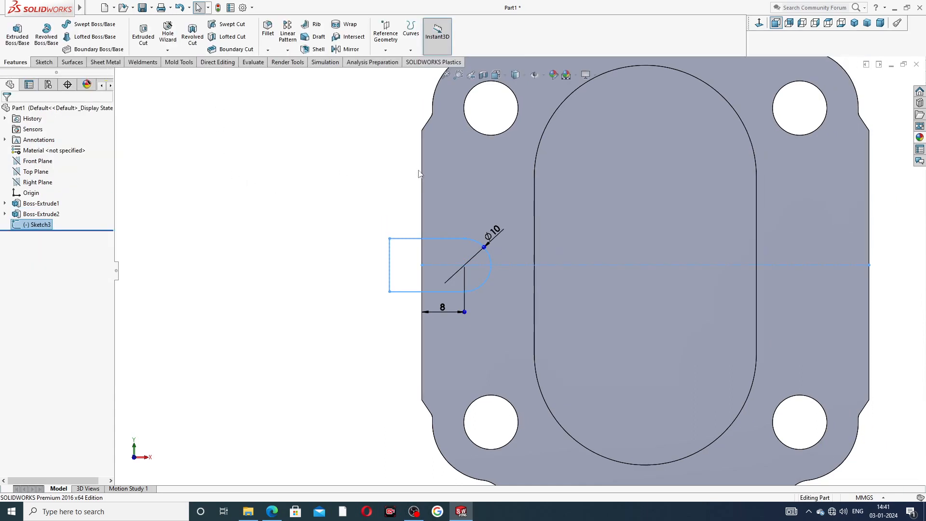
- Cut-extrude the side notch sketch into the plate with a blind depth of 2.5 mm
key(z)
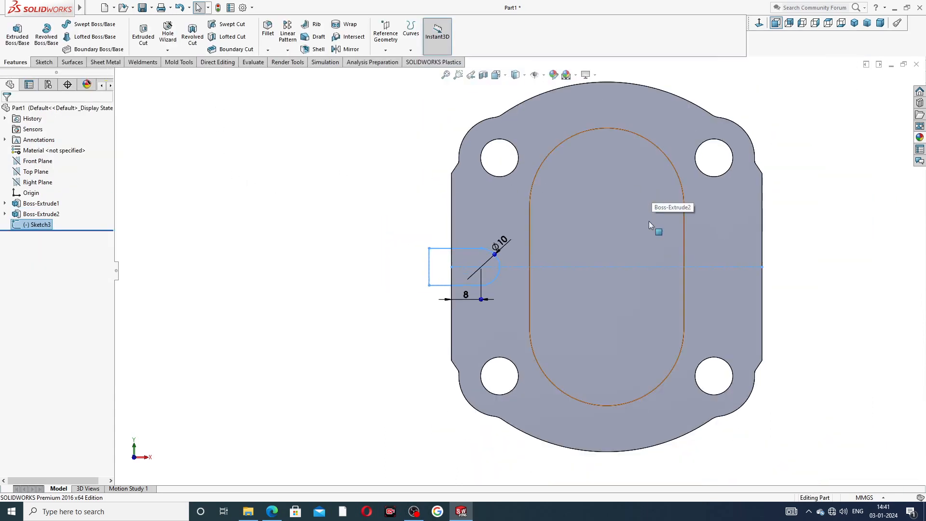
scroll(648, 224, up, 1)
scroll(647, 262, down, 1)
click(802, 196)
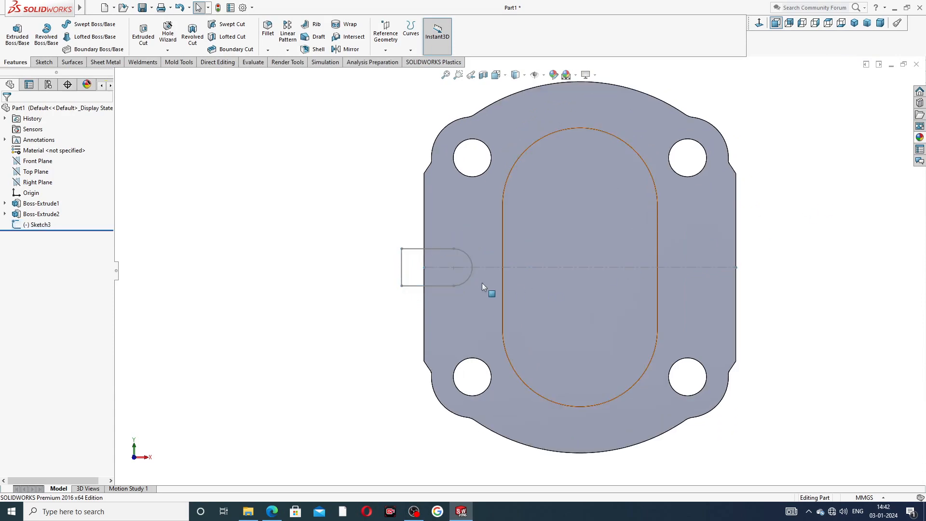
click(48, 228)
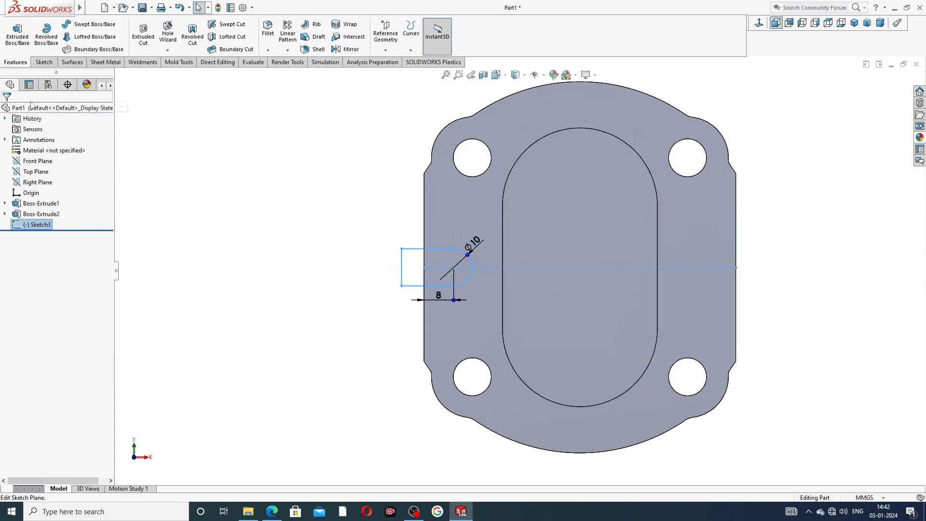
click(143, 32)
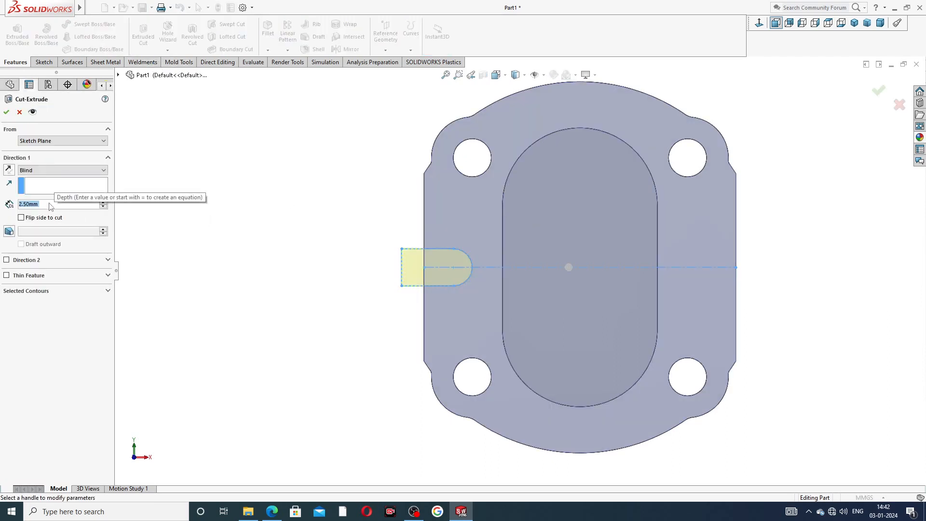
click(6, 112)
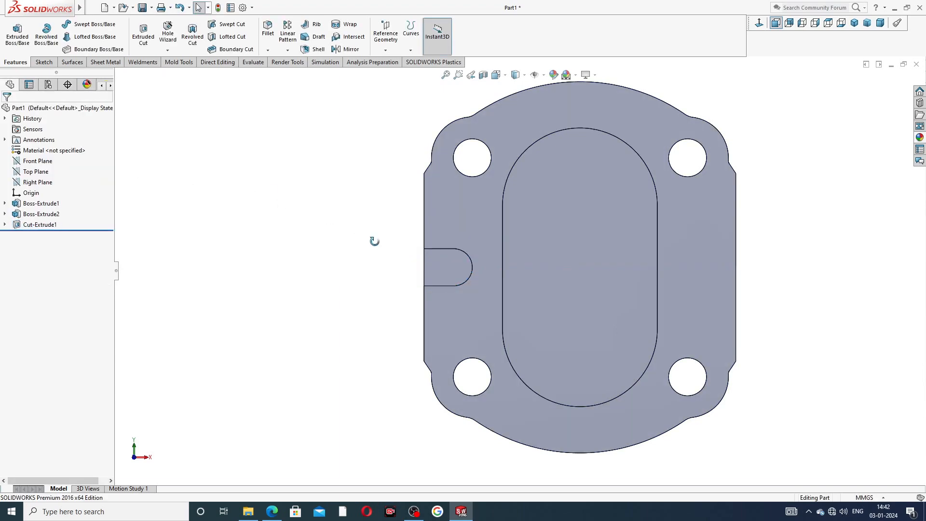
- Start a sketch on the plate's front face and draw a vertical midpoint line about 4 mm long directly above the origin
mouse_move(375, 242)
middle_down()
mouse_move(434, 239)
mouse_move(386, 229)
mouse_move(386, 256)
mouse_move(386, 244)
mouse_move(397, 248)
middle_up()
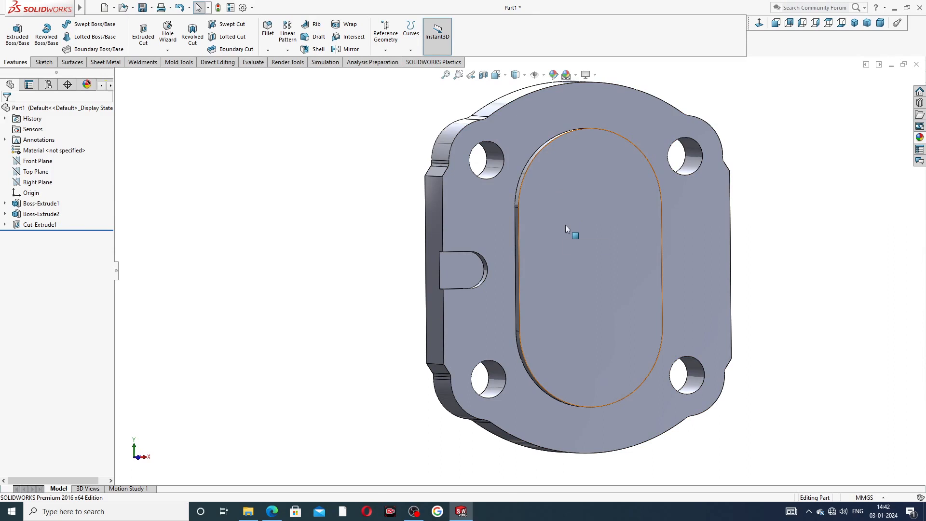
click(566, 241)
key(Escape)
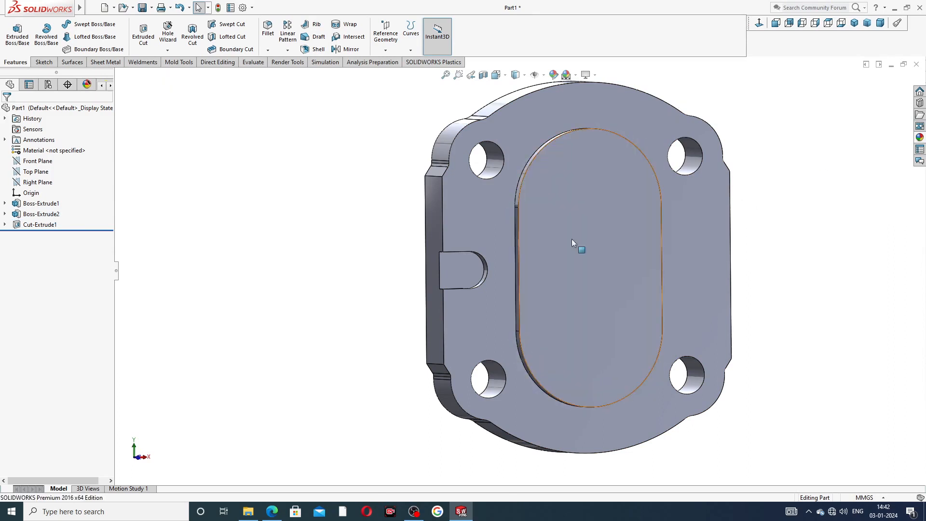
click(491, 225)
click(534, 195)
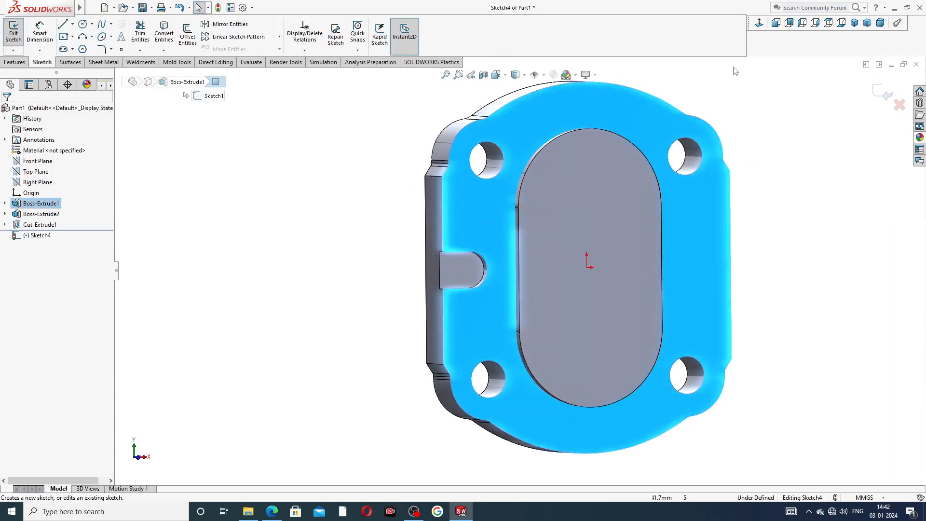
click(759, 23)
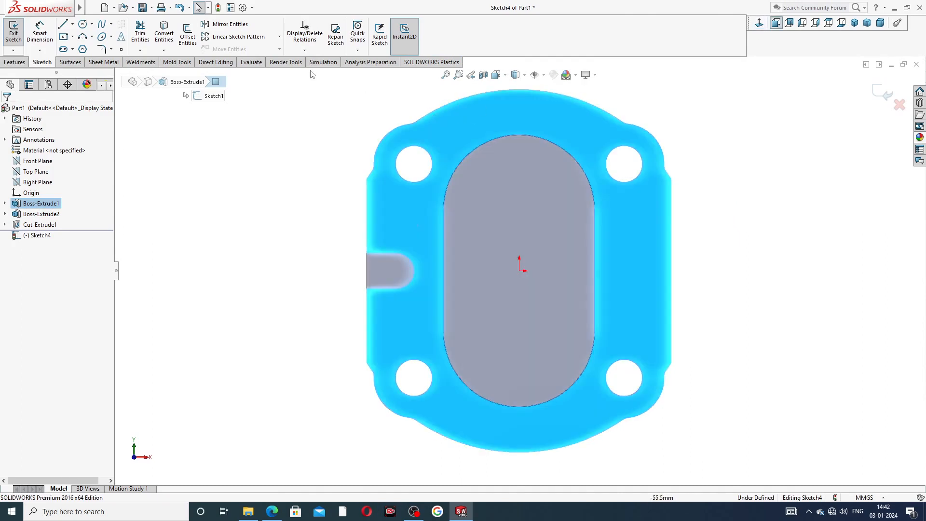
click(73, 25)
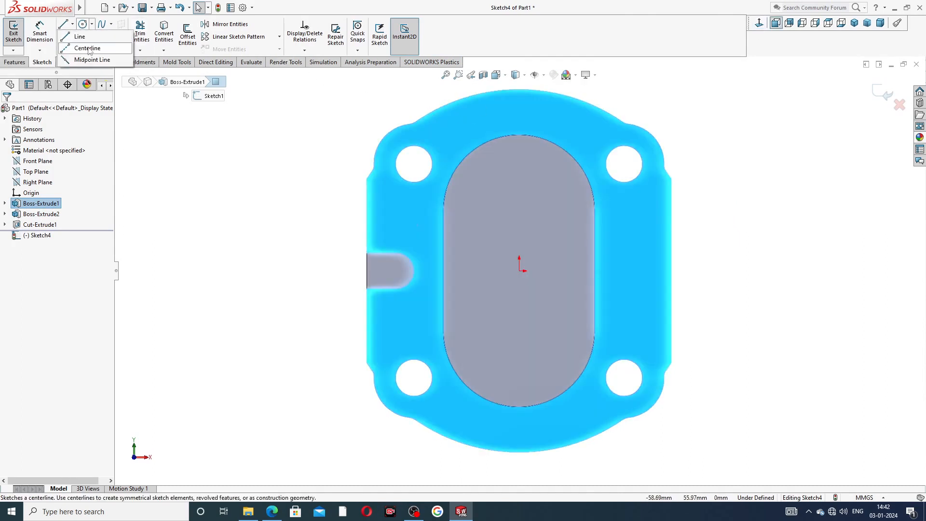
click(91, 59)
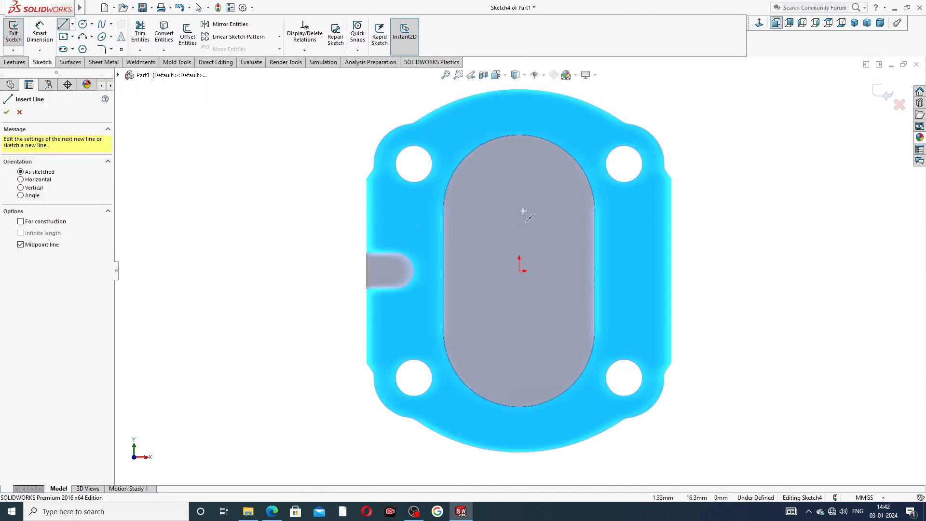
drag(519, 206, 518, 214)
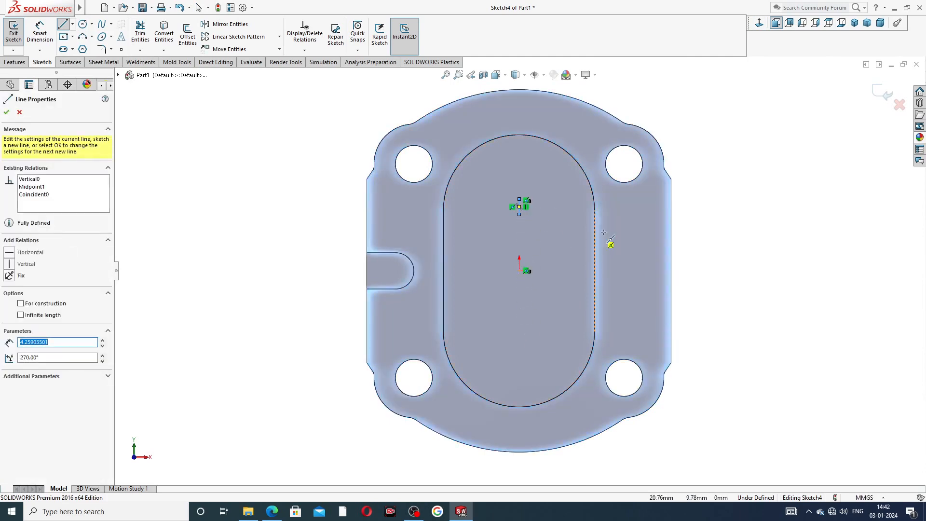
right_click(626, 232)
click(621, 234)
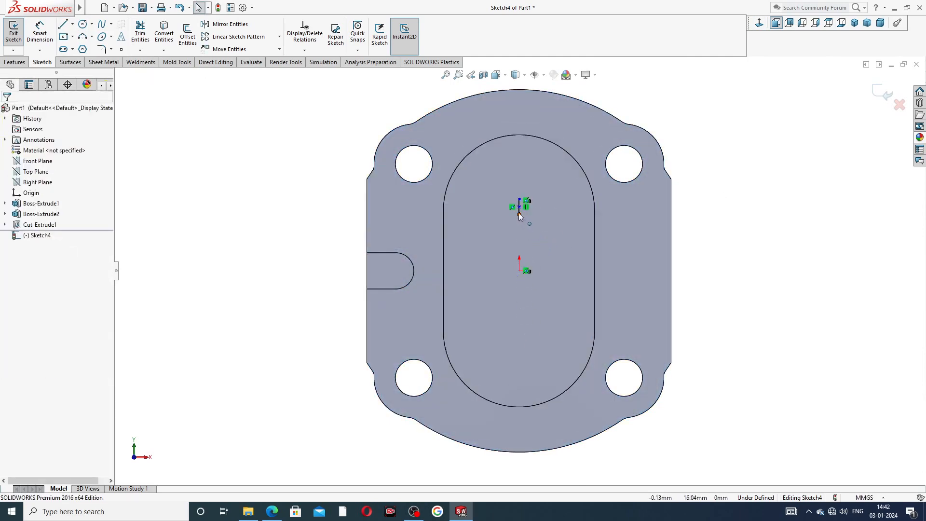
- Stretch the vertical line's lower end past the origin to a total length of about 31 mm
click(519, 214)
drag(519, 214, 532, 309)
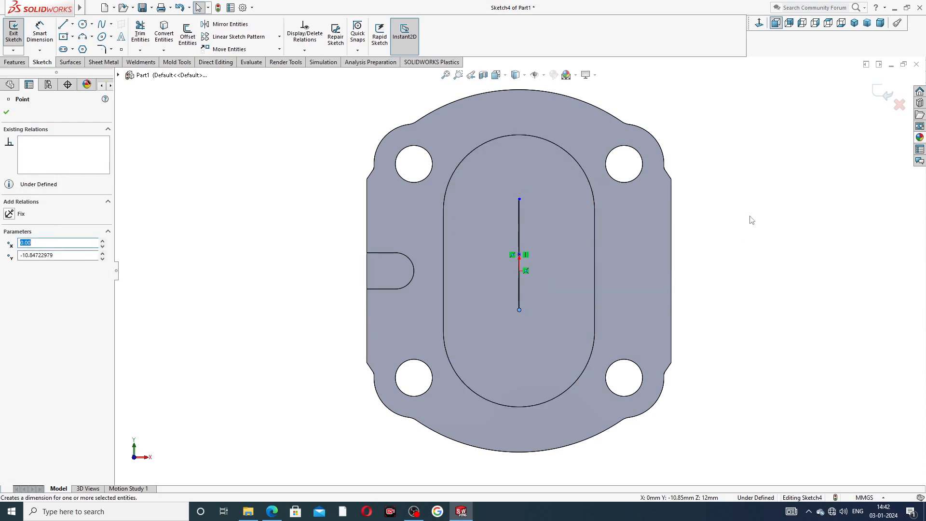
click(750, 216)
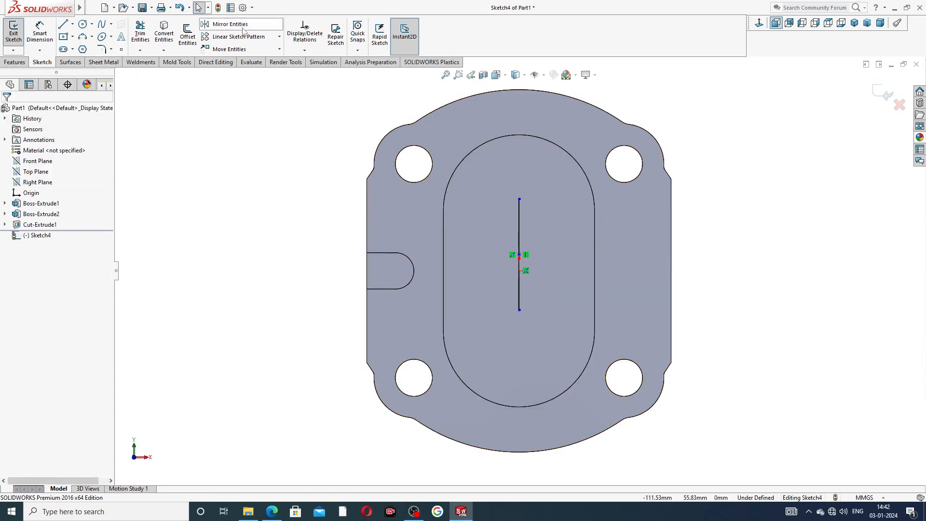
click(227, 24)
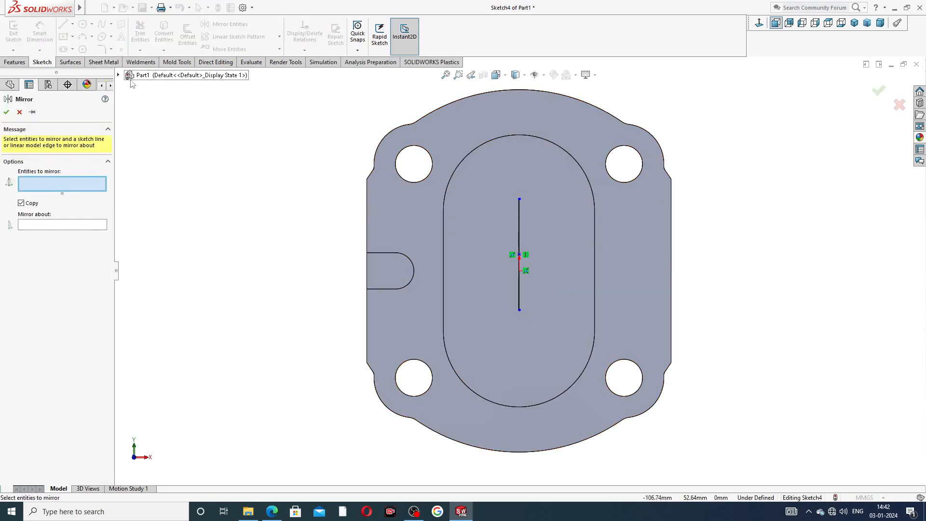
click(119, 75)
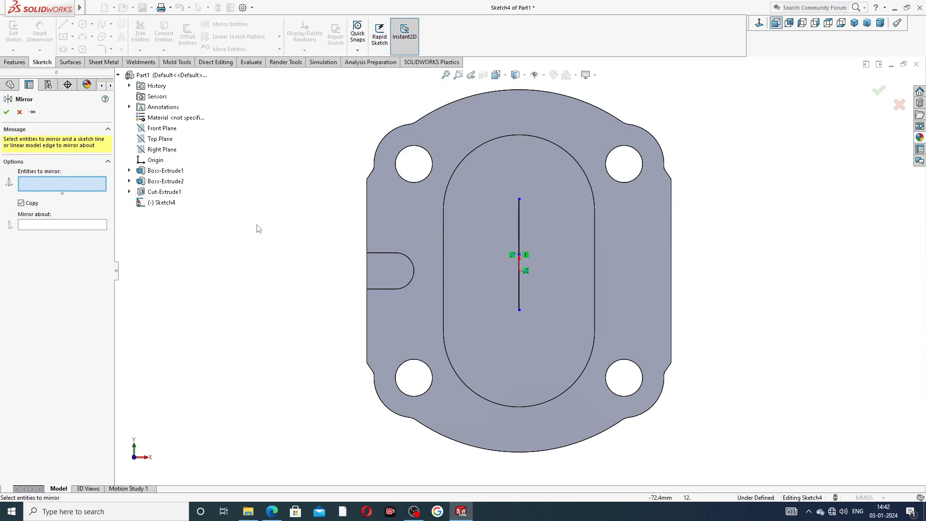
click(19, 112)
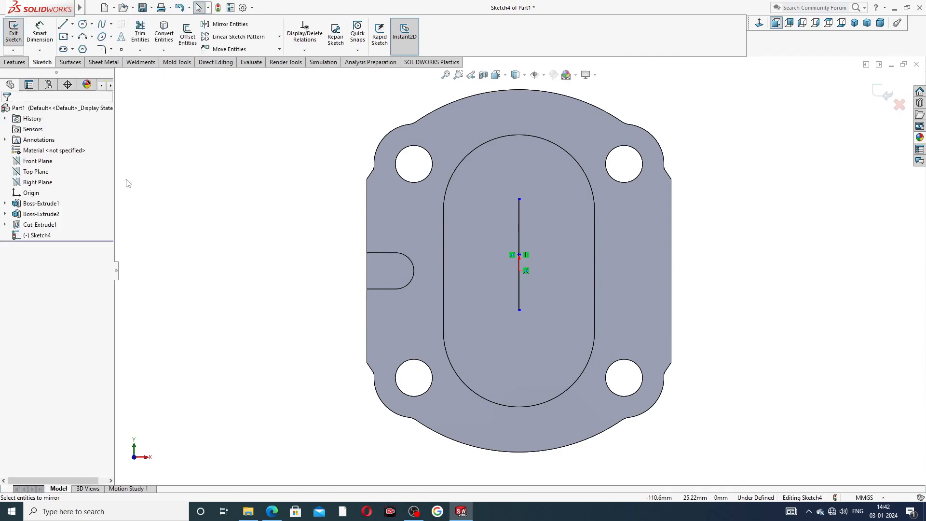
- Convert the vertical line to construction geometry and try to mirror the notch cut's sketch within the new sketch
click(520, 222)
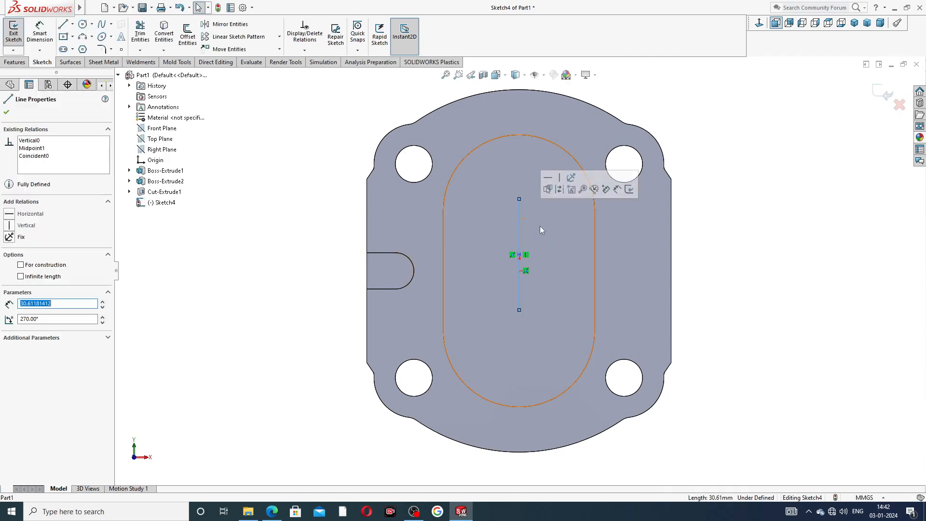
click(589, 189)
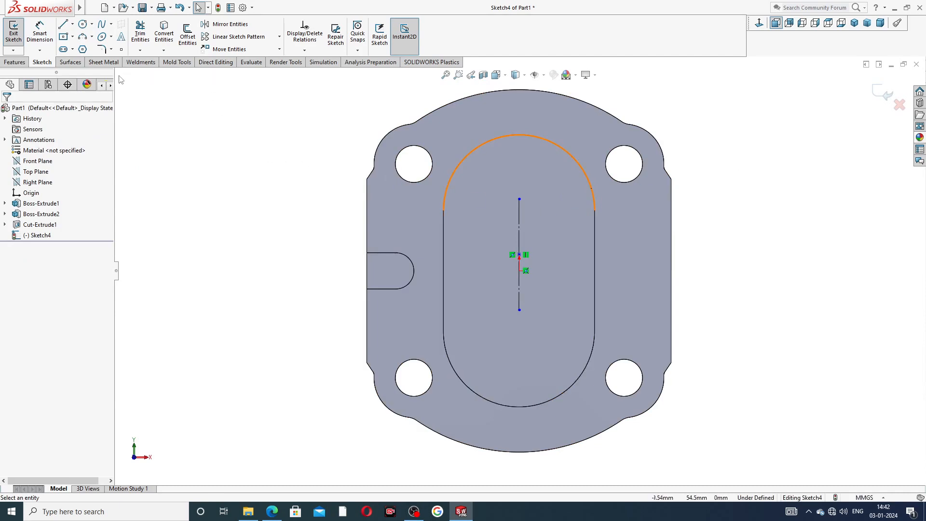
click(224, 25)
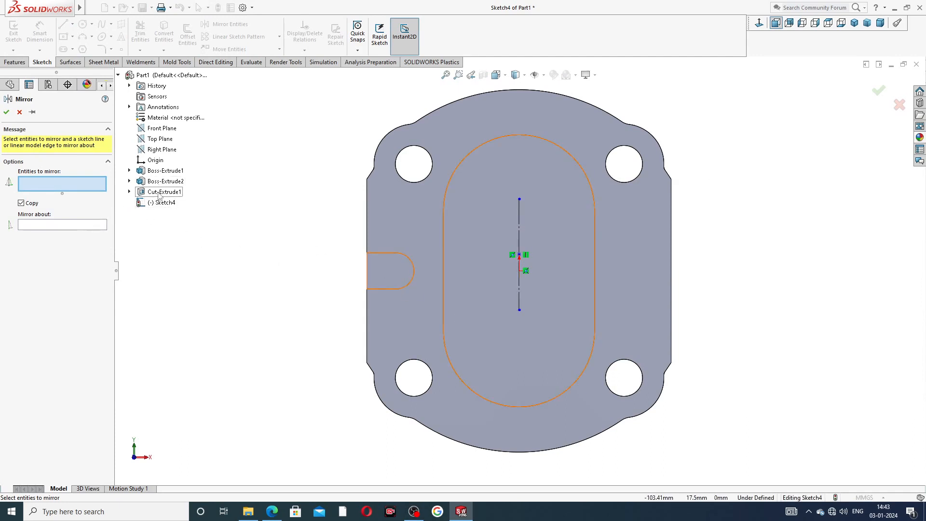
middle_drag(360, 265, 381, 278)
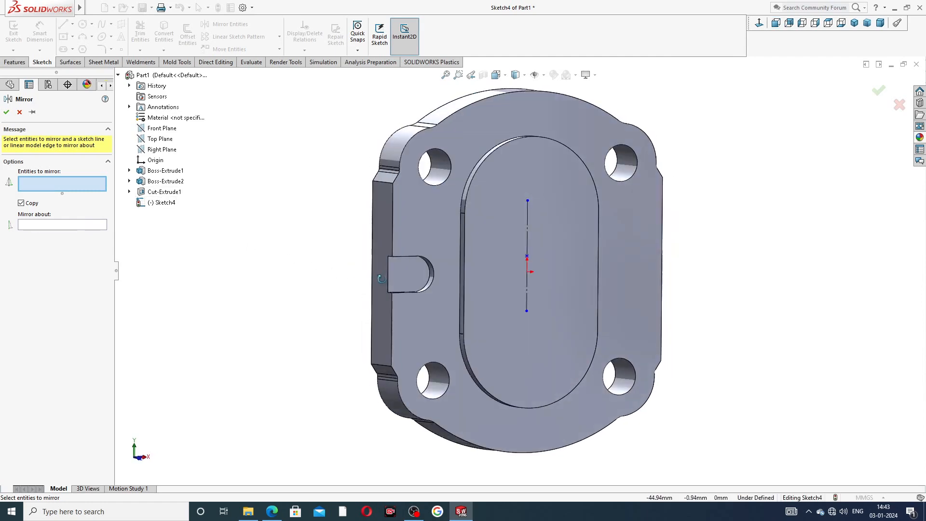
click(156, 193)
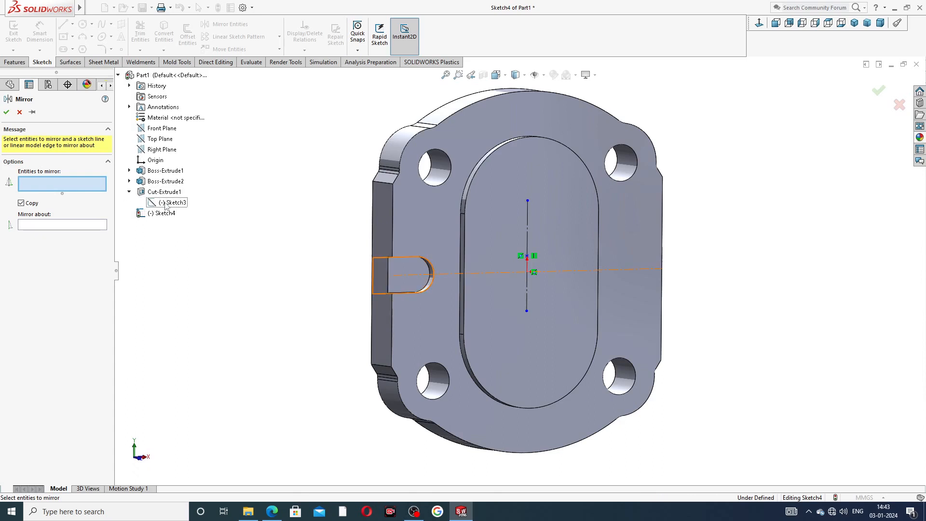
click(20, 113)
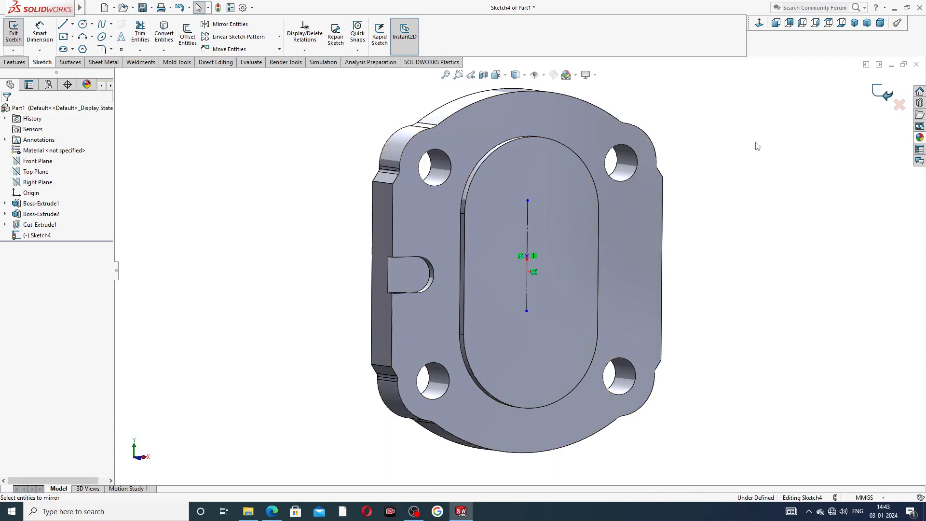
- Delete the new sketch that contains only the vertical construction line
right_click(39, 240)
click(58, 291)
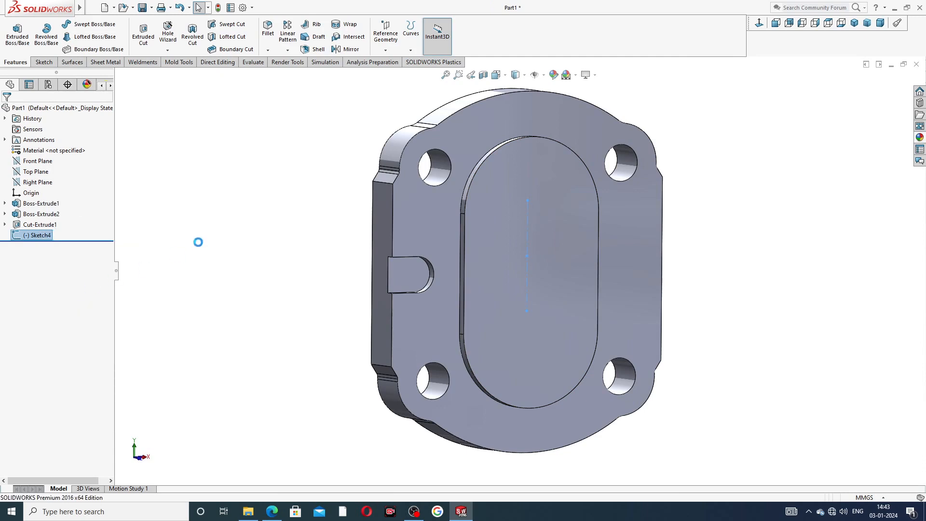
click(524, 211)
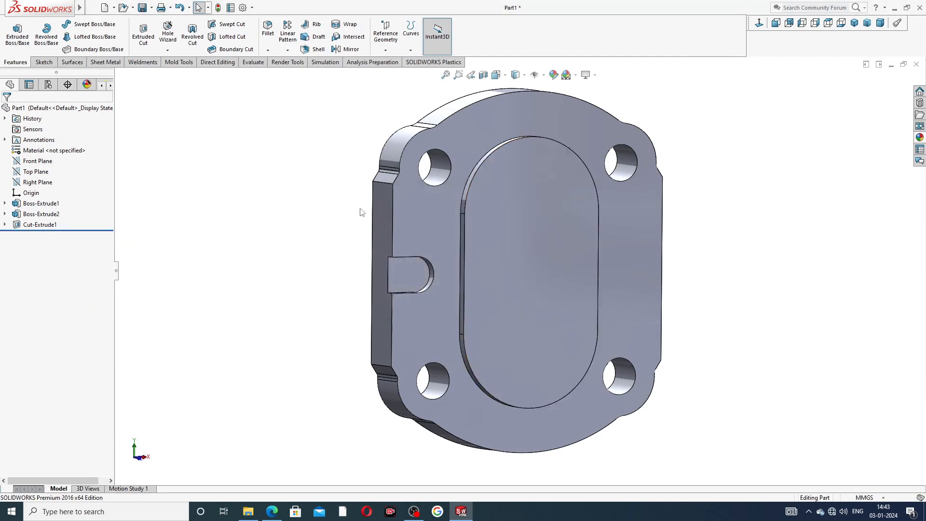
- Reopen the notch cut's underlying sketch for editing and show the plate in front view
click(47, 225)
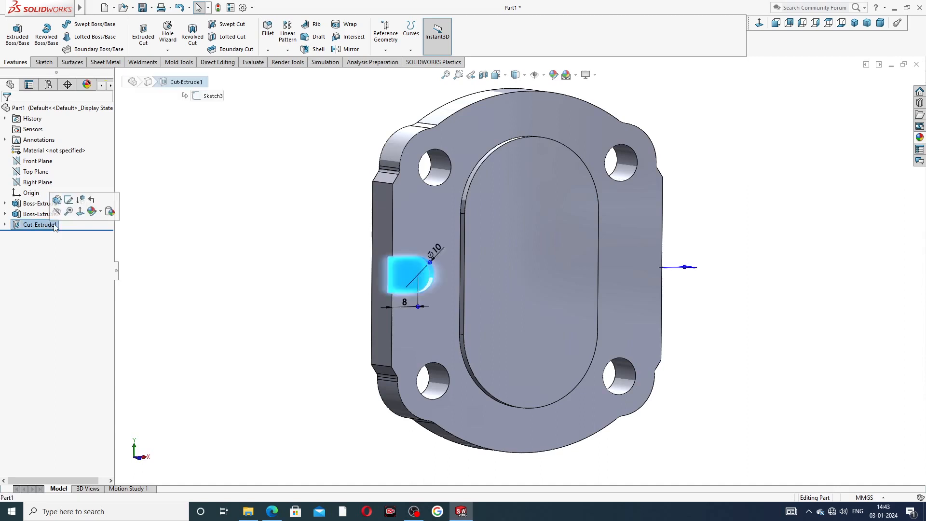
click(128, 247)
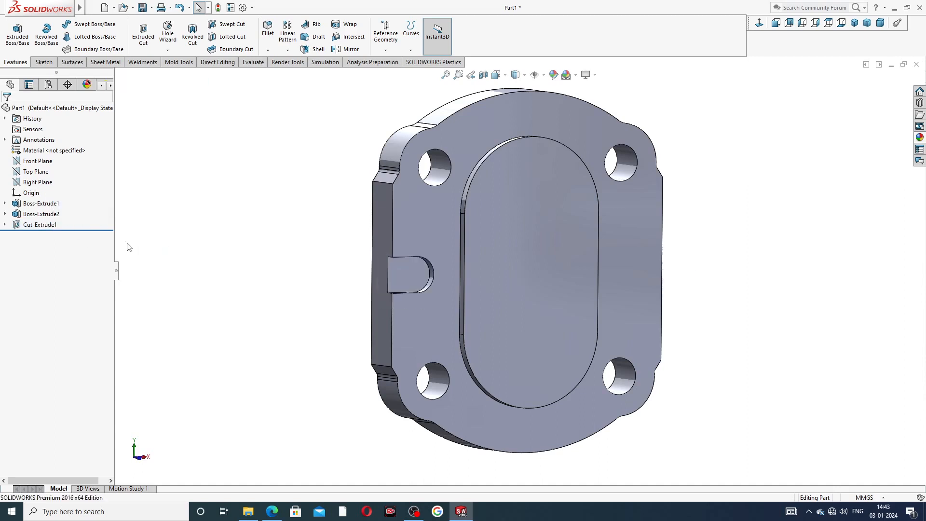
click(4, 225)
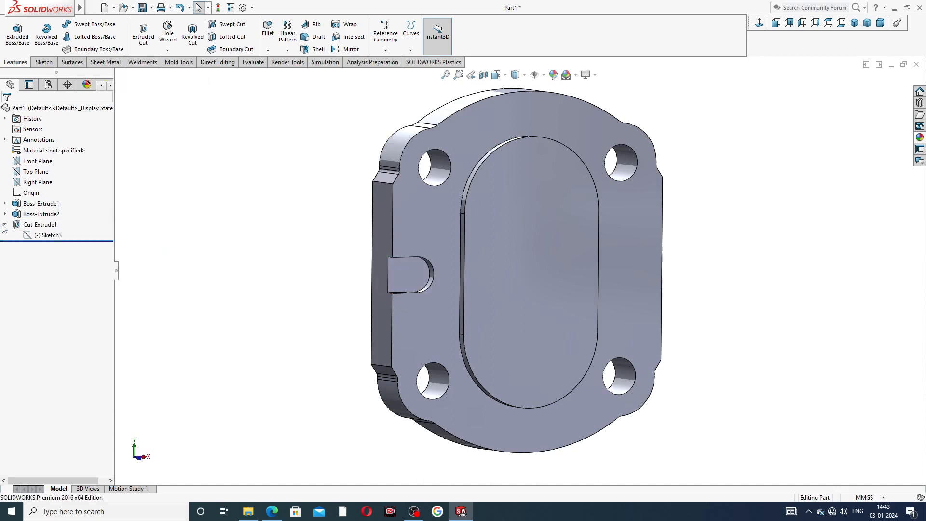
click(47, 236)
click(56, 211)
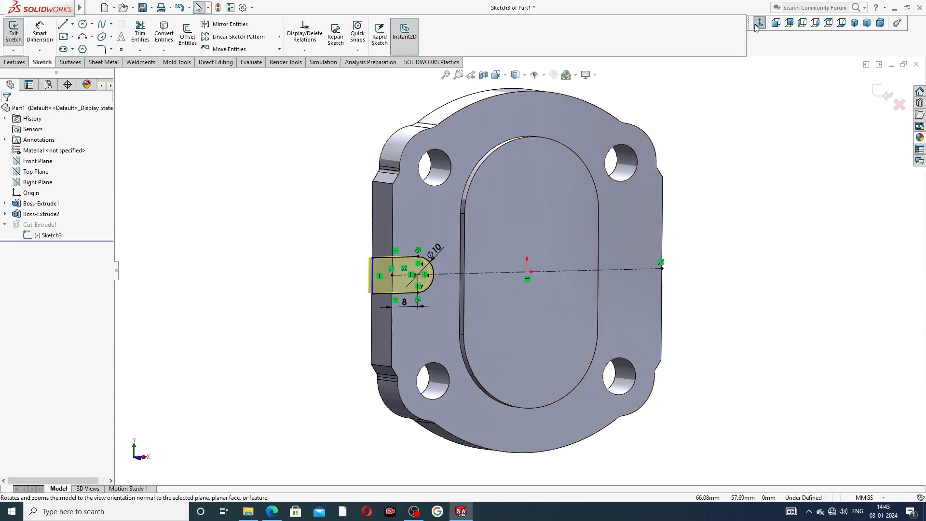
click(775, 23)
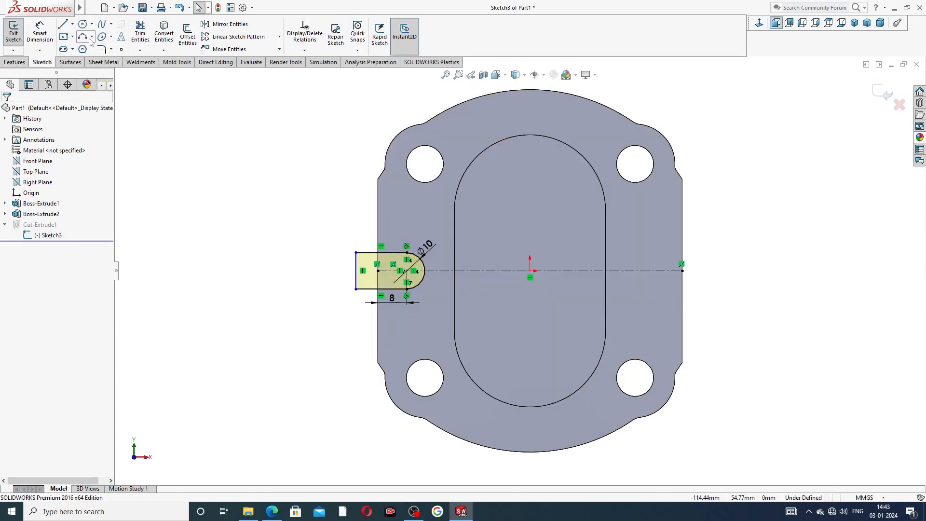
- Draw a vertical centerline through the origin, spanning above and below the horizontal centerline
click(72, 24)
click(89, 46)
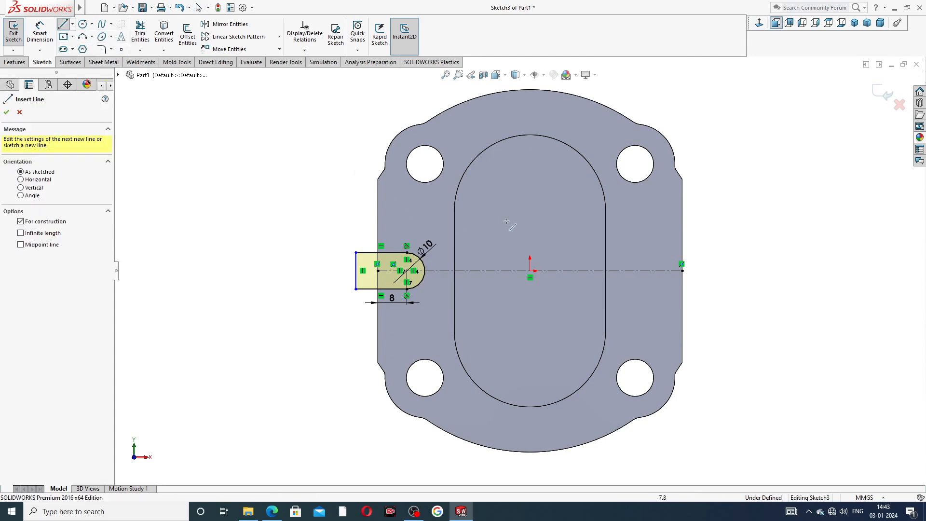
click(530, 206)
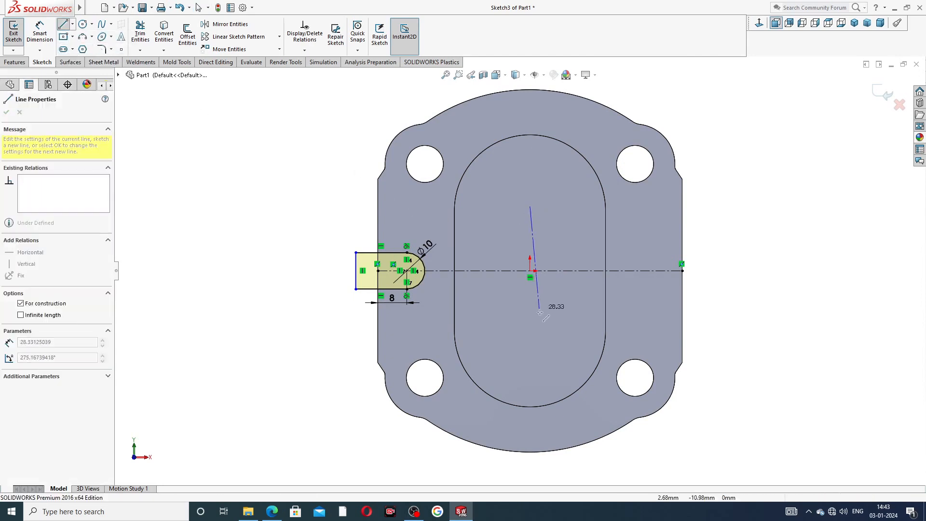
click(530, 316)
right_click(575, 262)
click(583, 261)
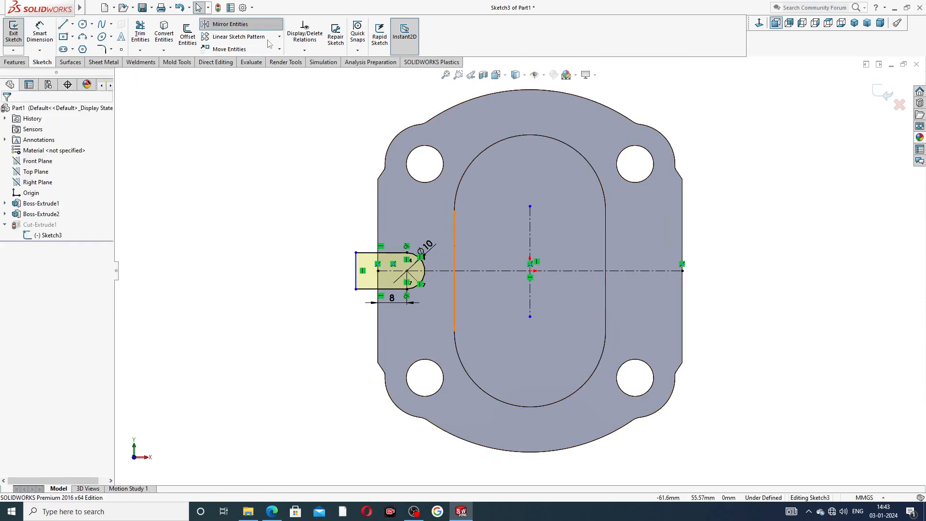
- Mirror the notch profile's arc and three lines about the vertical centerline, and exit the sketch to rebuild the cut
click(227, 25)
scroll(381, 279, down, 2)
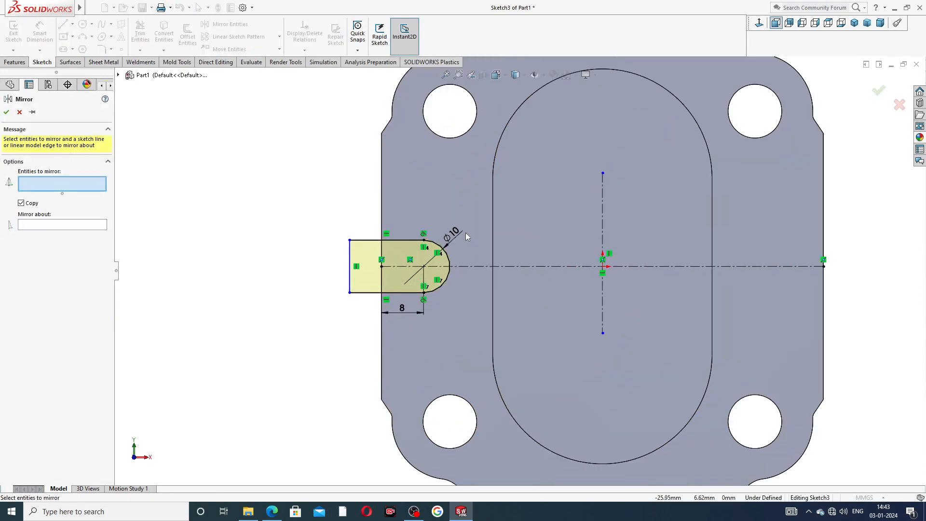
click(435, 243)
click(411, 240)
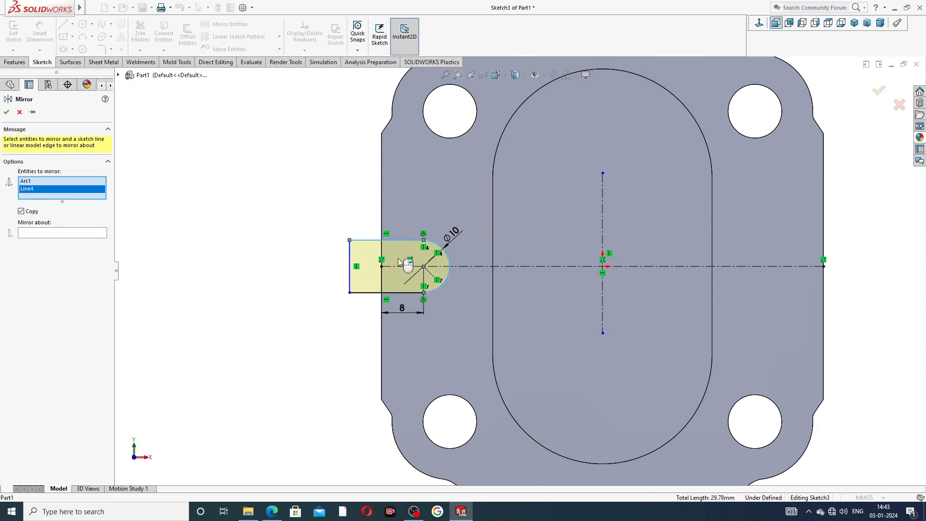
click(365, 292)
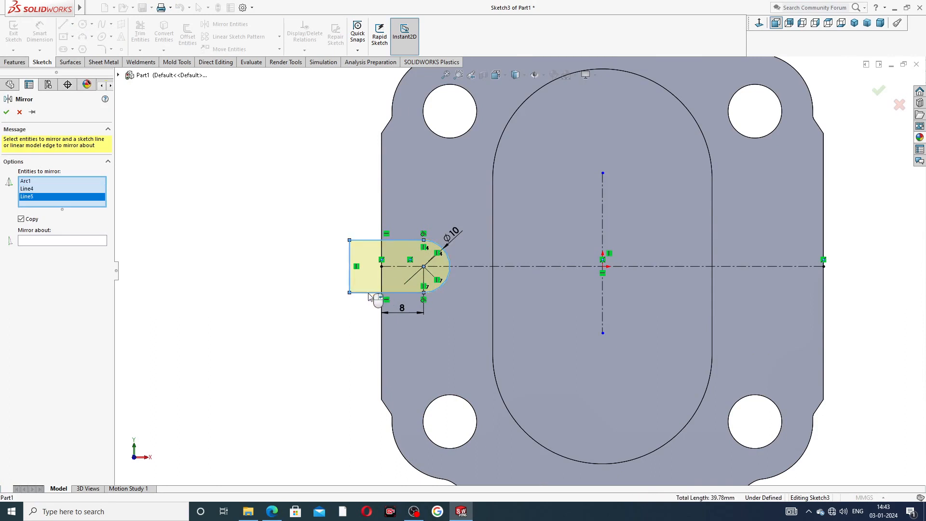
click(451, 277)
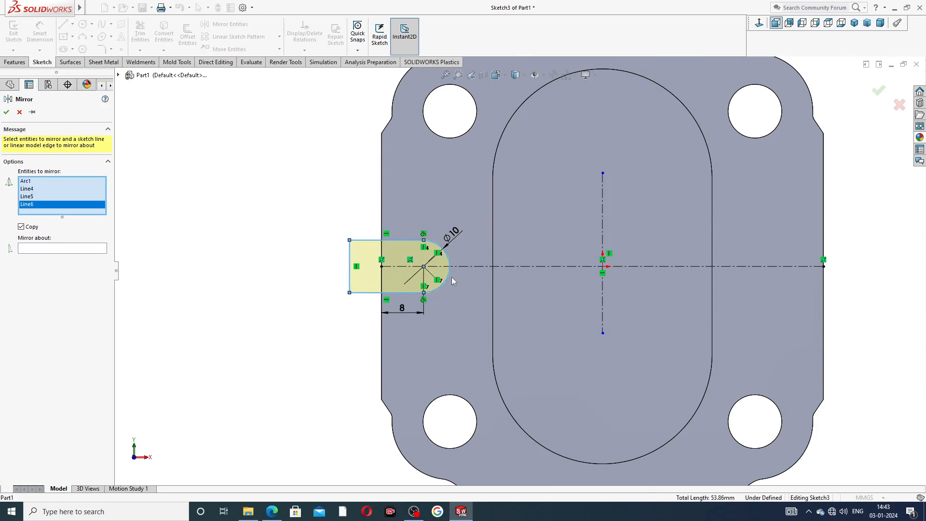
click(104, 248)
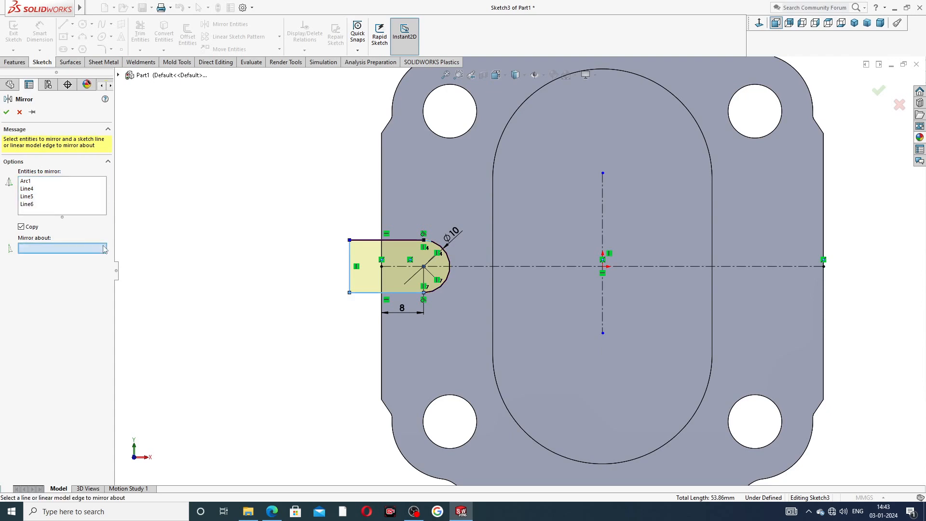
click(602, 185)
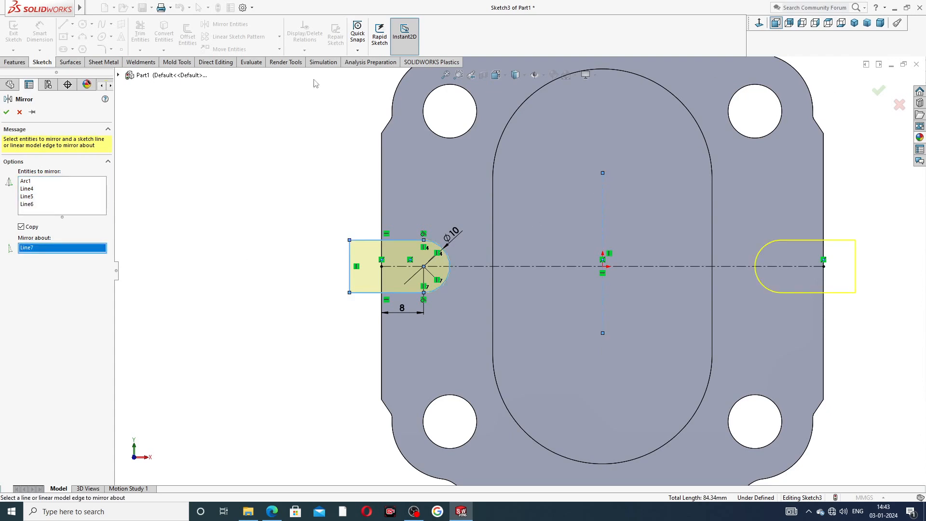
click(878, 91)
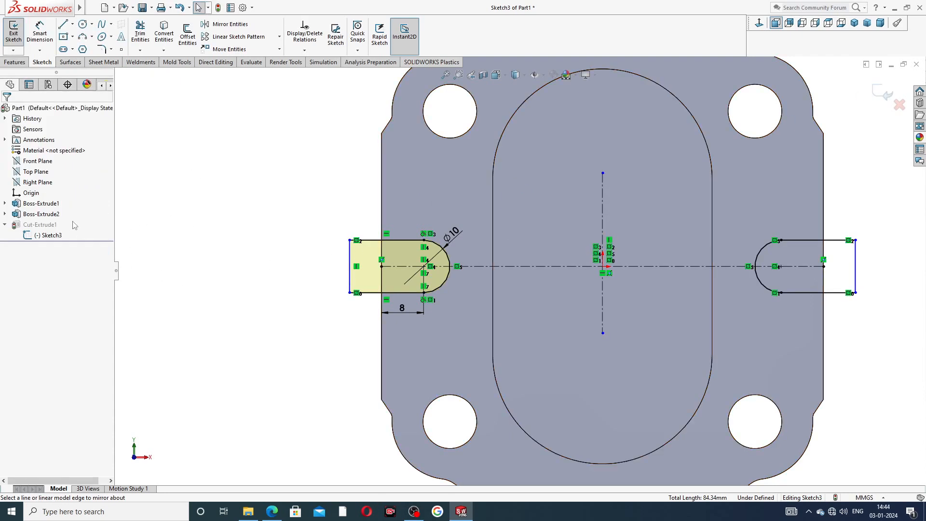
click(875, 92)
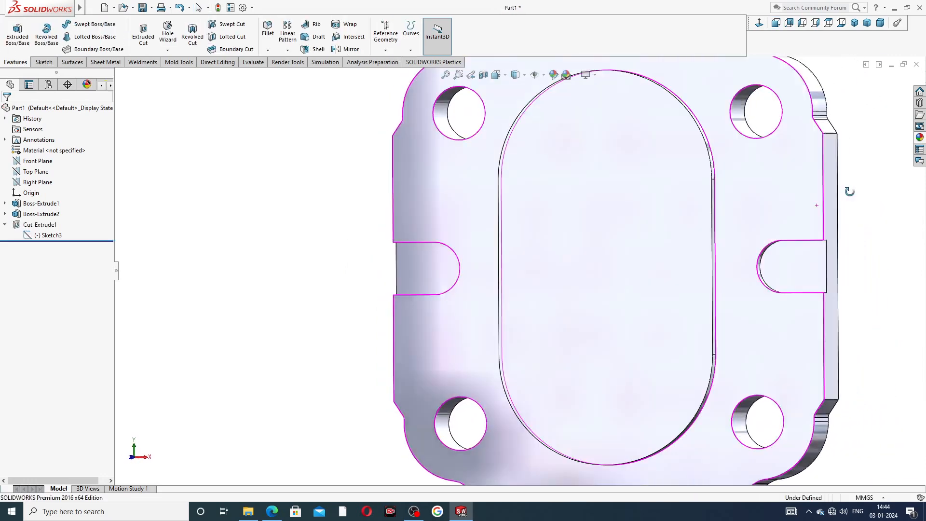
- Start a new sketch on the plate's flat front face surrounding the raised oblong boss
middle_drag(759, 253, 810, 236)
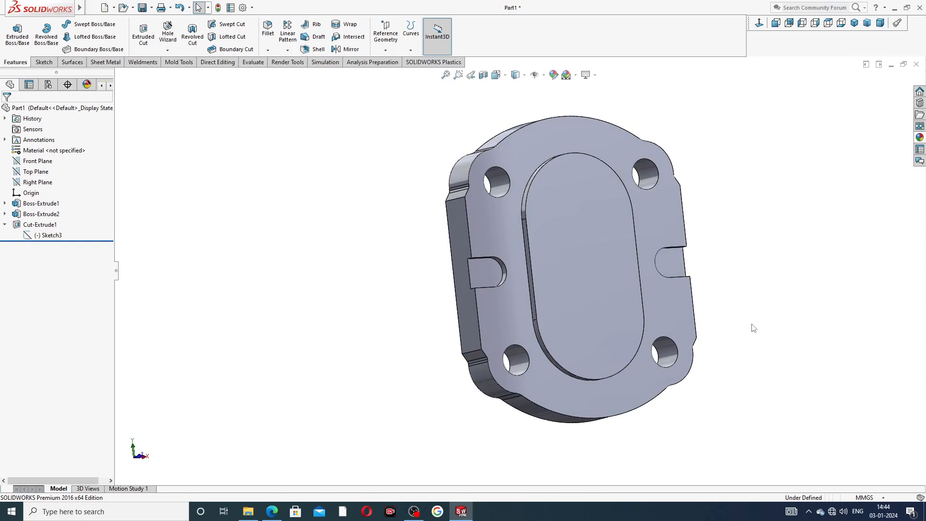
mouse_move(737, 179)
middle_down()
mouse_move(728, 207)
mouse_move(757, 154)
mouse_move(705, 222)
mouse_move(642, 154)
middle_up()
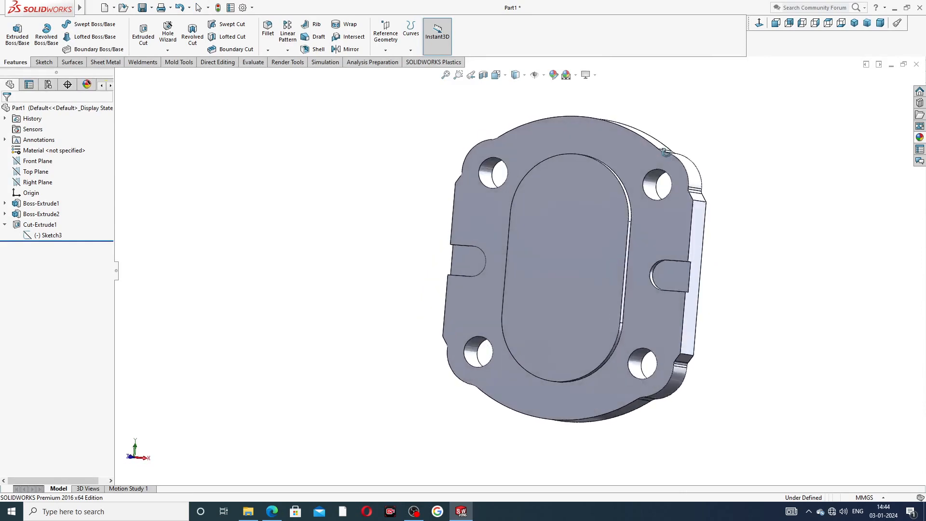
click(639, 150)
click(680, 124)
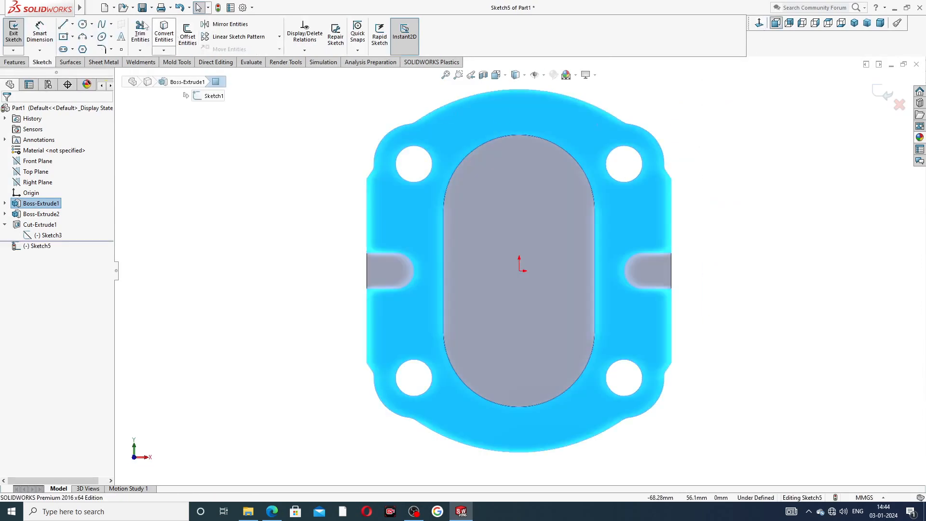
- Draw a circle concentric with each of the four corner holes, each about 13 to 17 mm in diameter
click(83, 24)
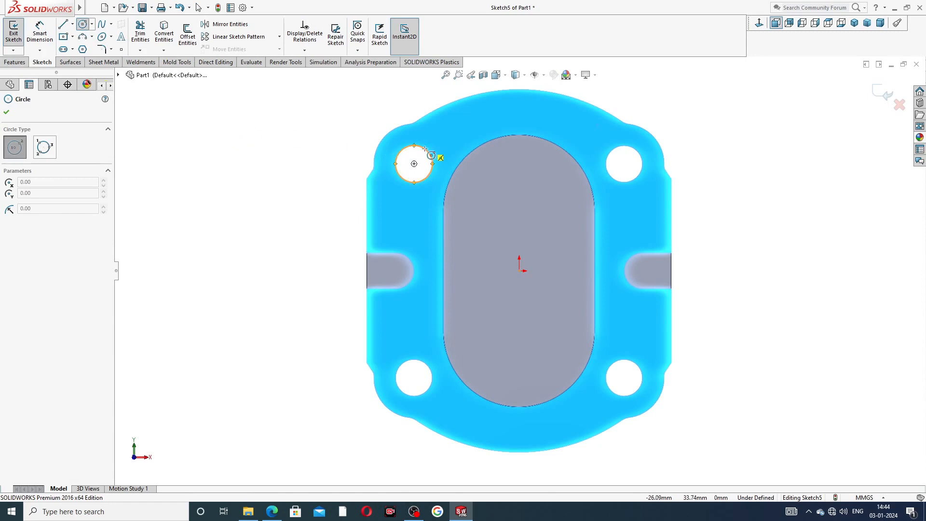
click(413, 164)
click(425, 136)
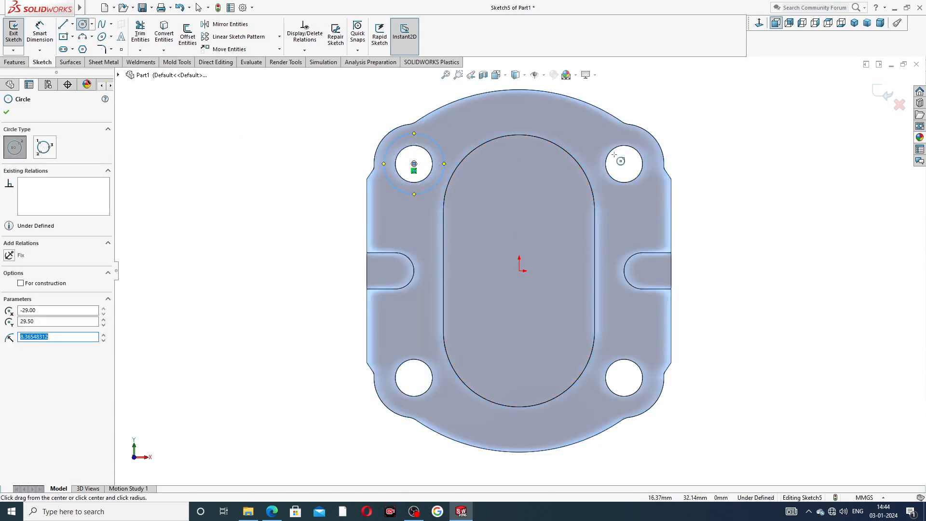
click(623, 164)
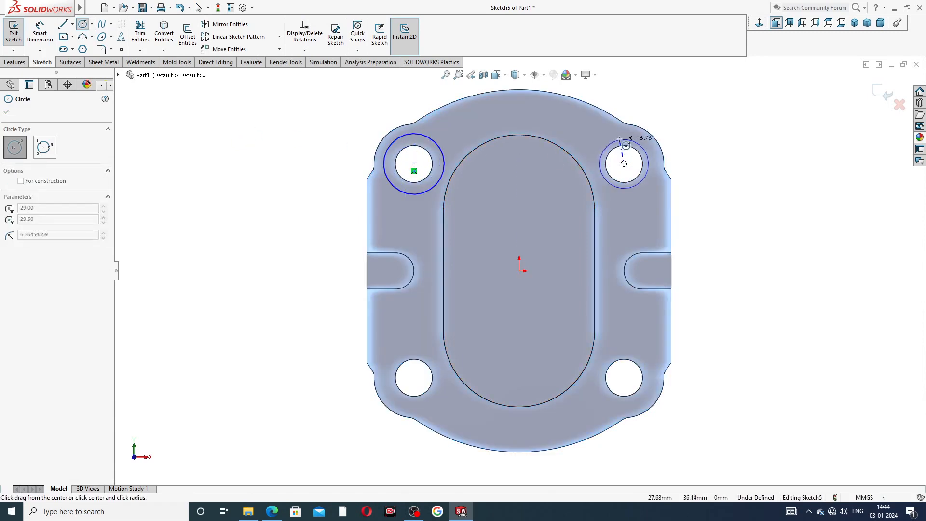
click(642, 144)
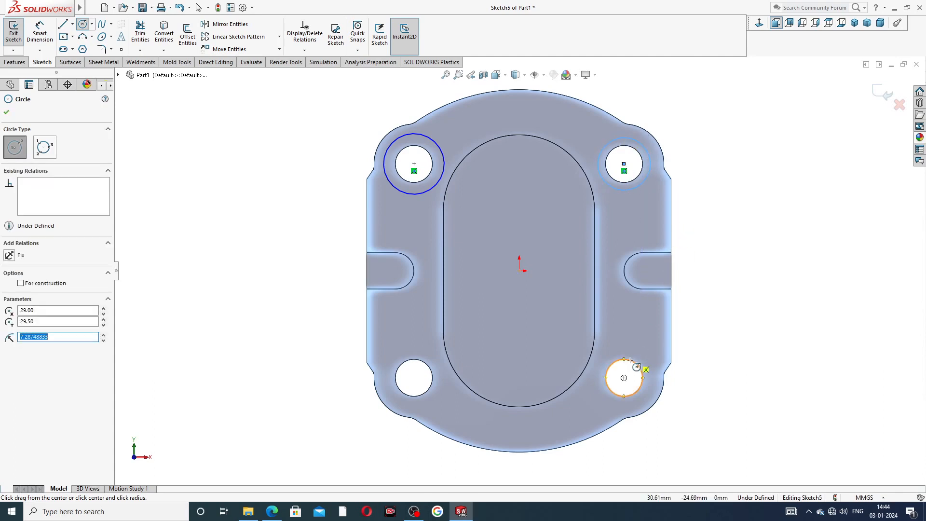
click(623, 377)
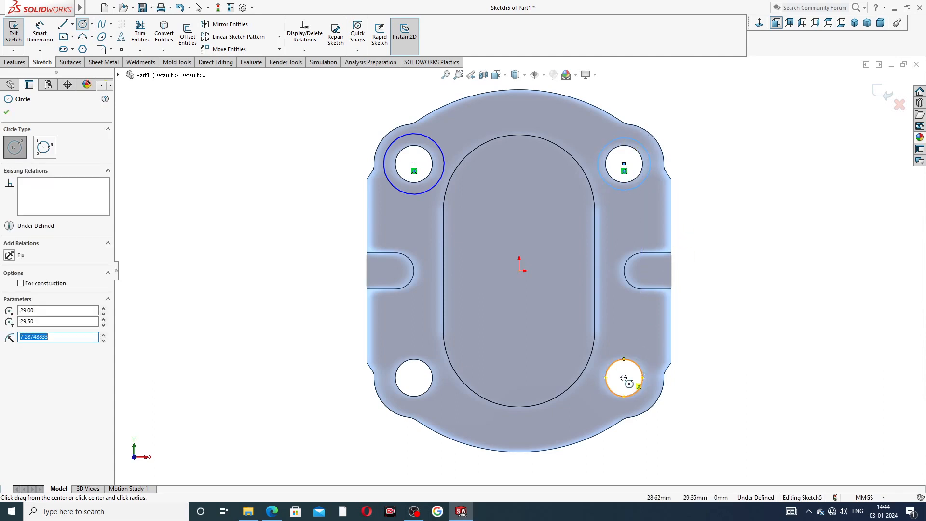
click(631, 348)
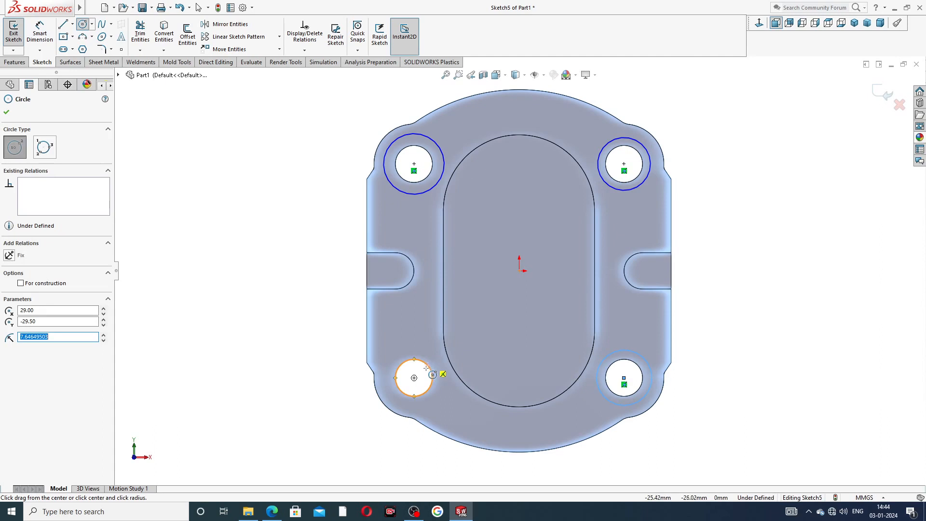
click(414, 377)
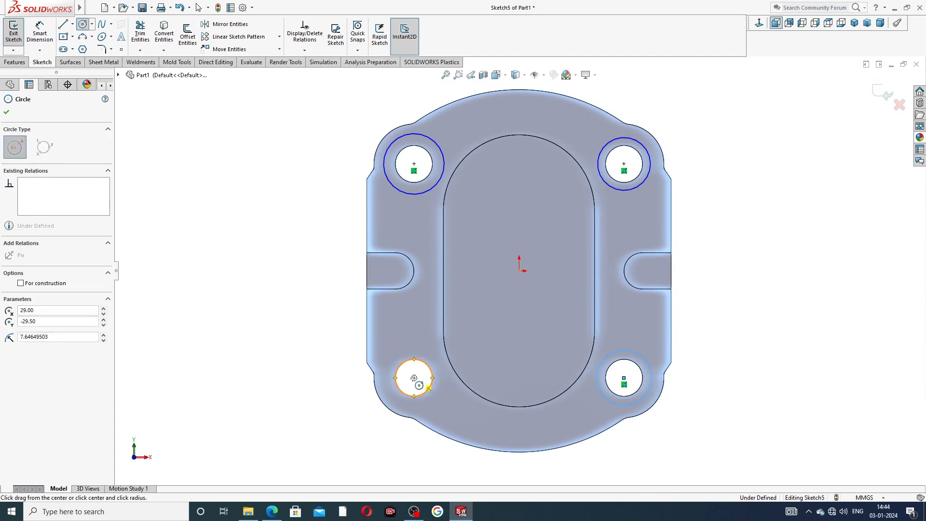
click(414, 354)
right_click(268, 262)
click(298, 265)
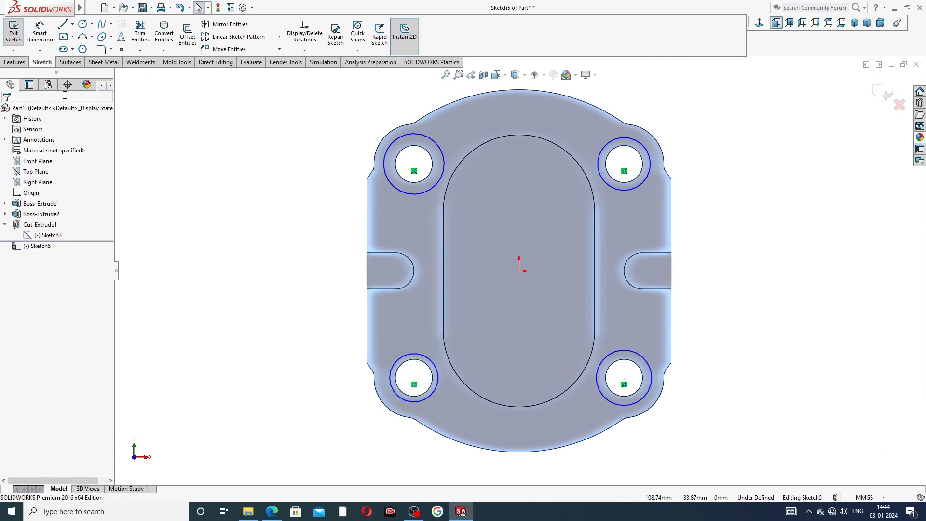
- Dimension the diameter of the sketched circle around the plate's upper-left hole
click(40, 33)
click(391, 144)
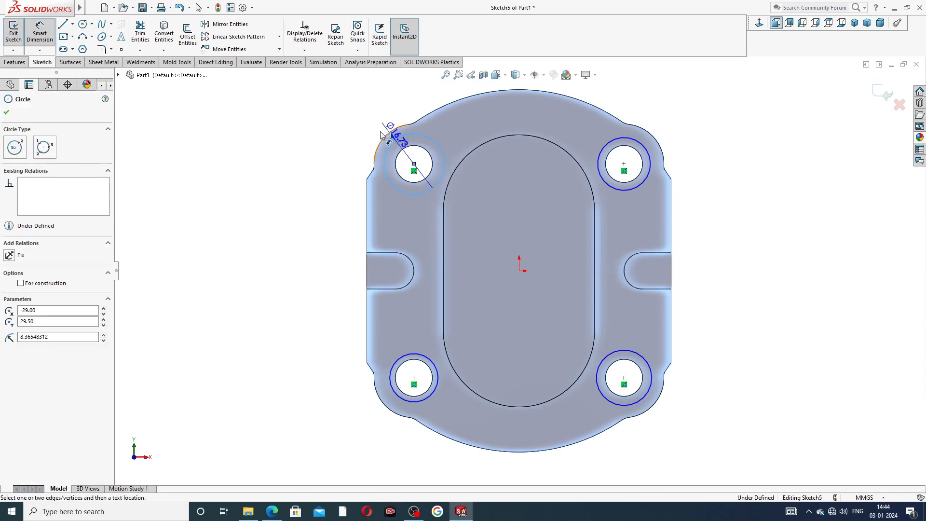
click(367, 126)
text(1)
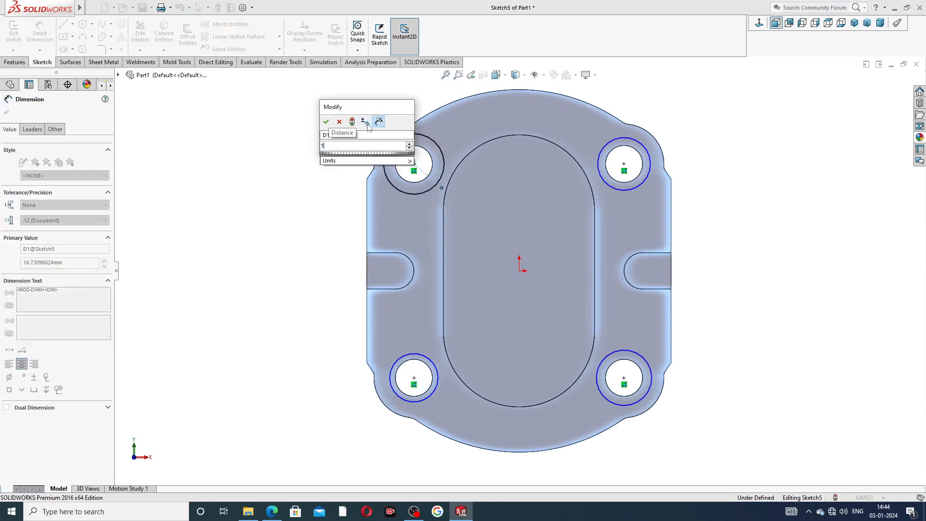
- Set the upper-left hole circle's diameter to 16 mm and check the sizes in the end plate drawing PDF
text(6)
key(Return)
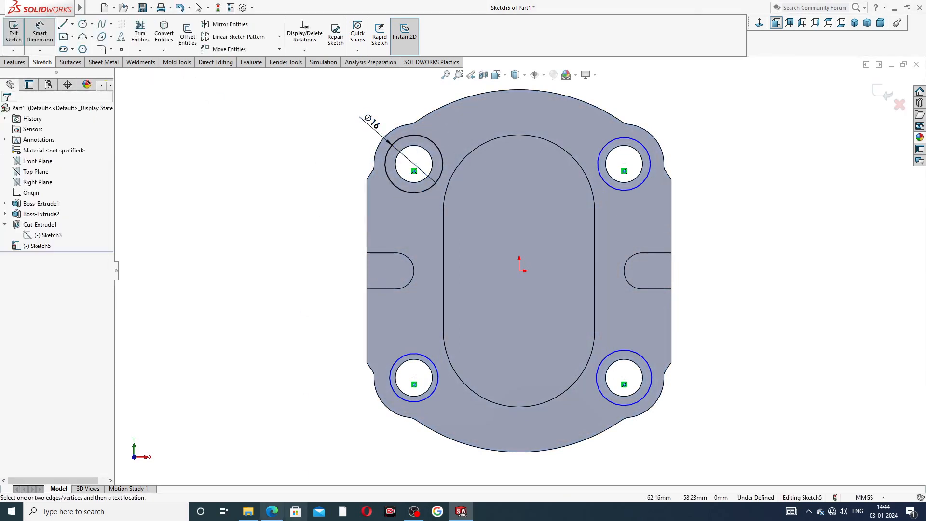
click(269, 514)
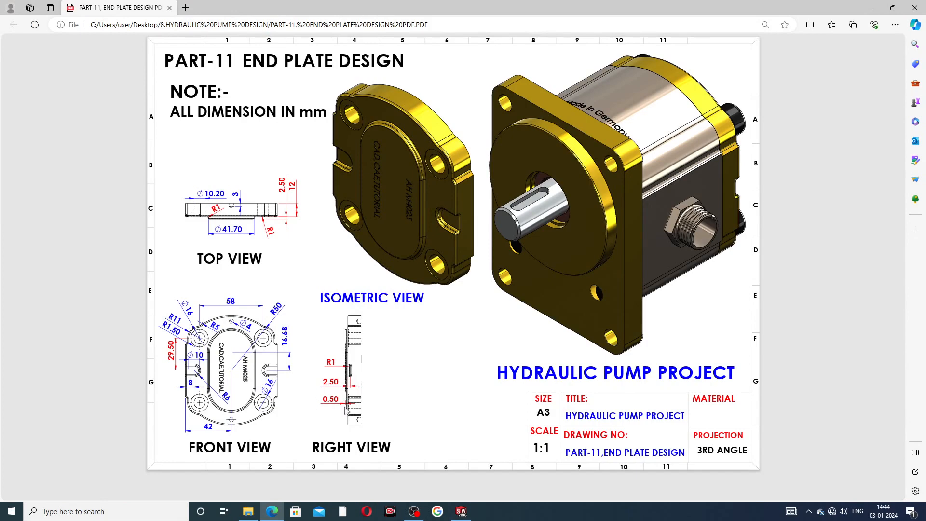
click(461, 511)
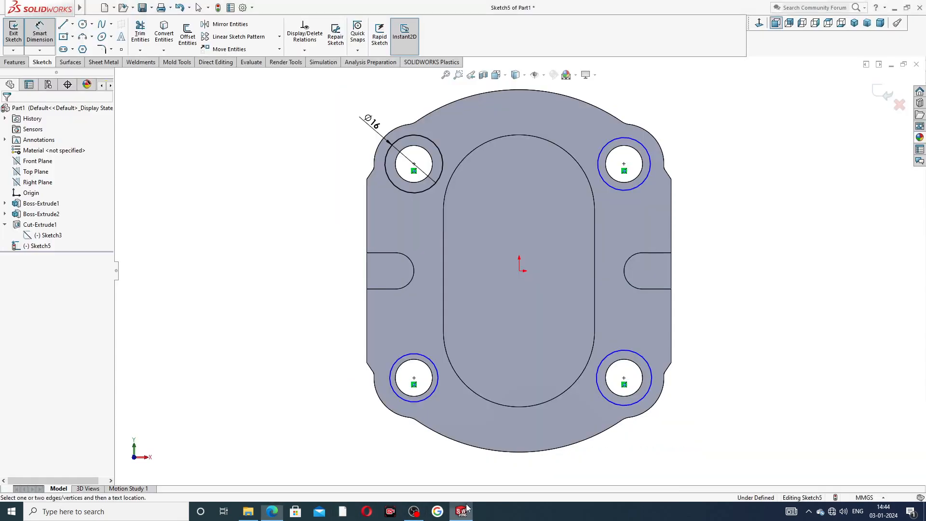
- Make the four circles around the corner holes equal in size with an Equal relation
right_click(250, 213)
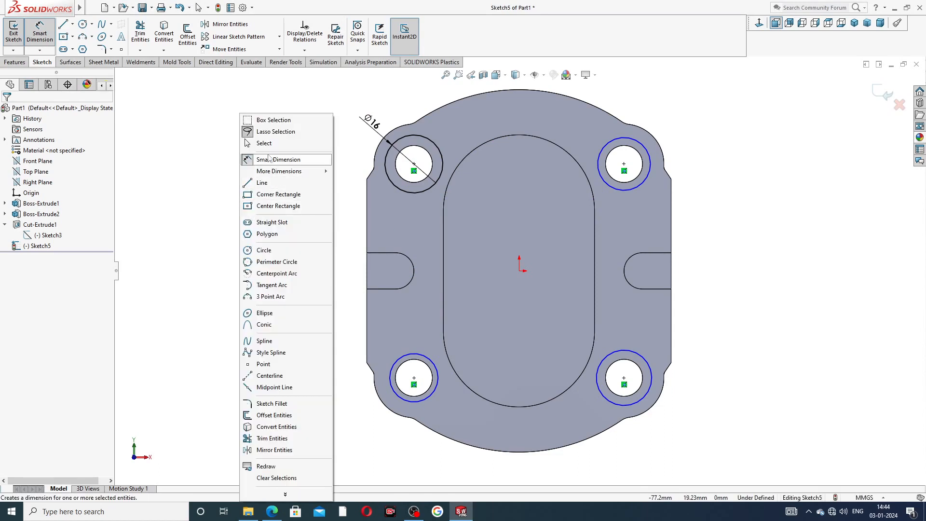
click(263, 144)
click(433, 147)
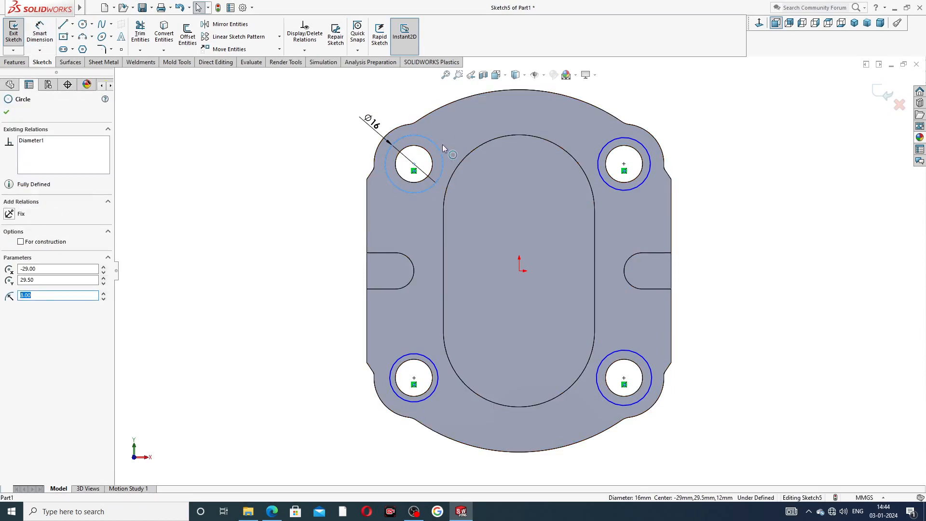
ctrl+click(646, 152)
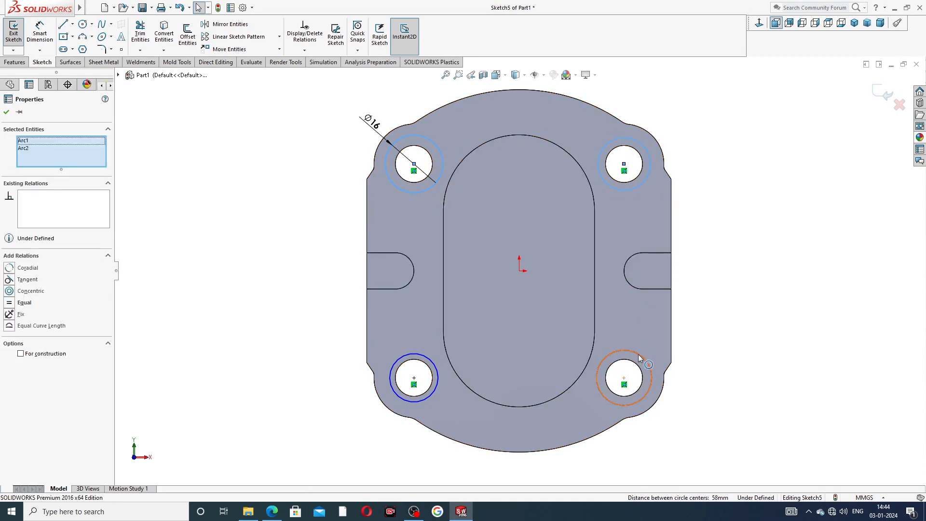
ctrl+click(640, 350)
ctrl+click(434, 368)
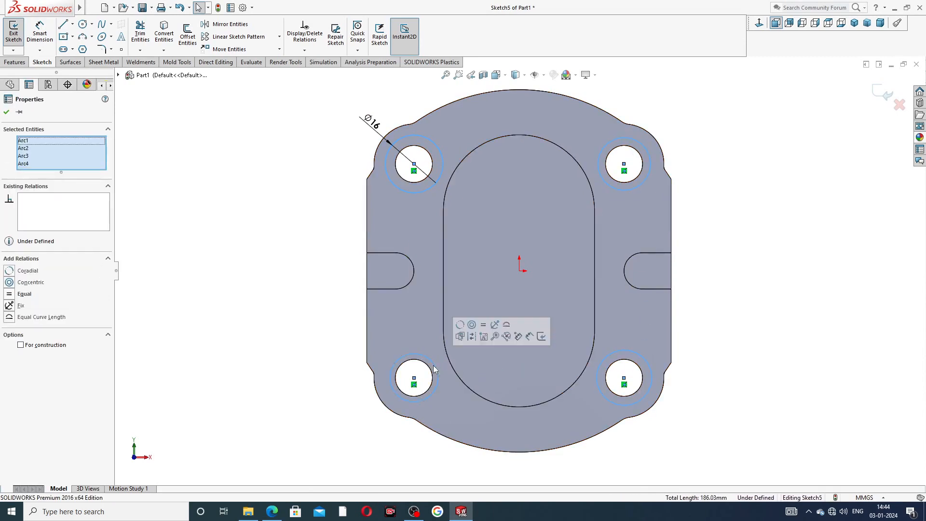
click(483, 325)
click(705, 199)
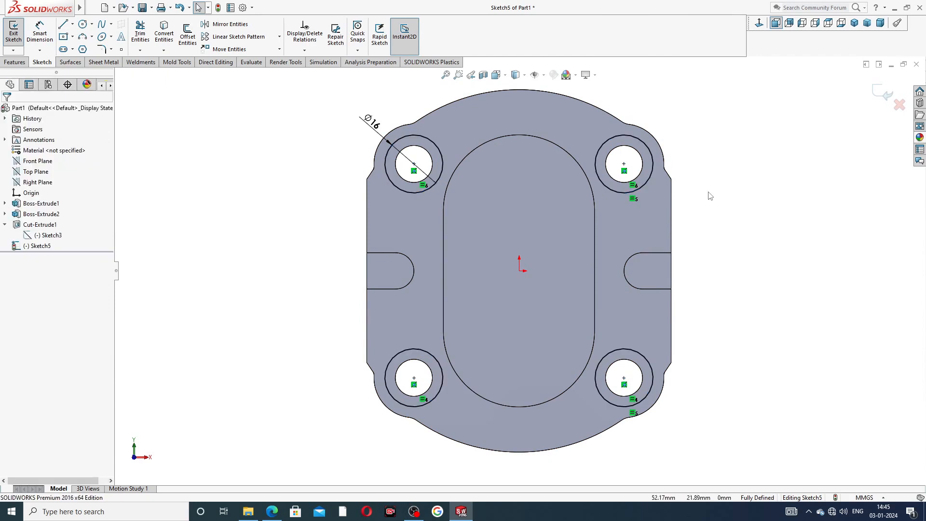
- Cut-extrude the four corner circles to a blind depth of 0.5 mm
click(15, 62)
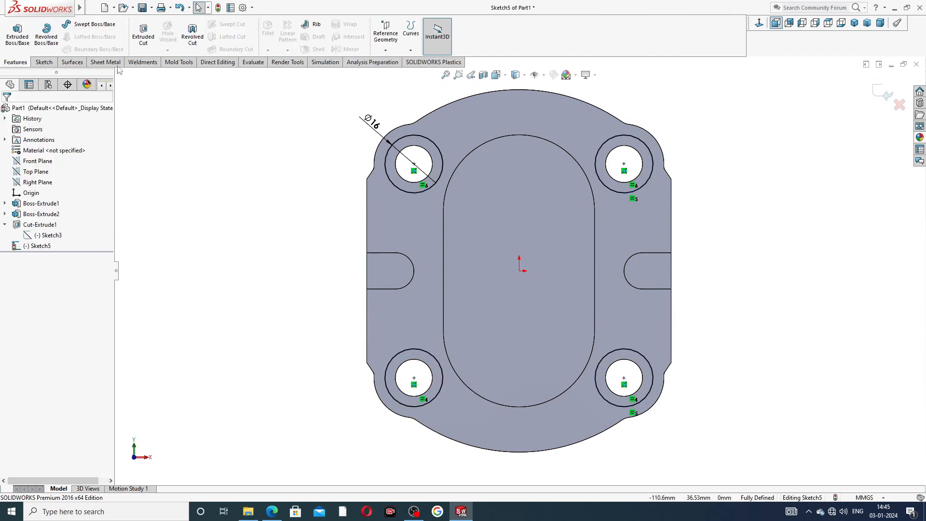
click(143, 36)
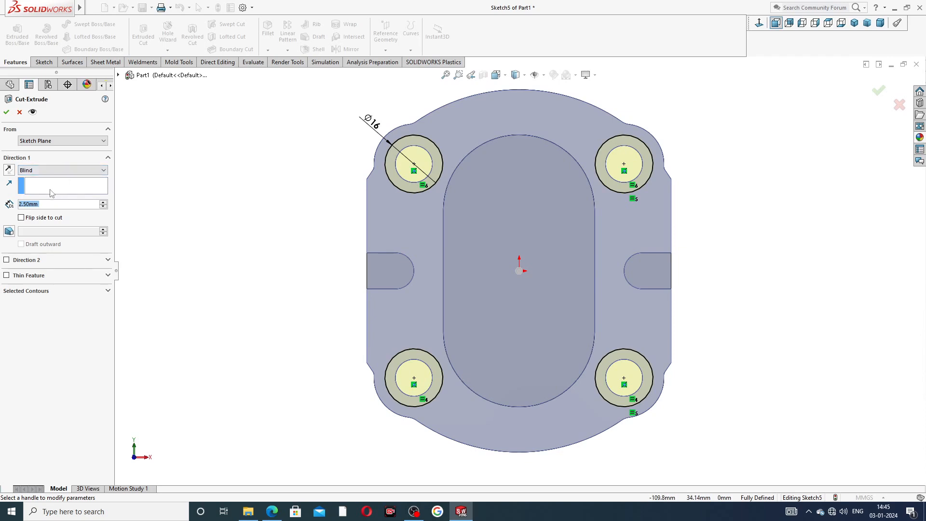
text(.5)
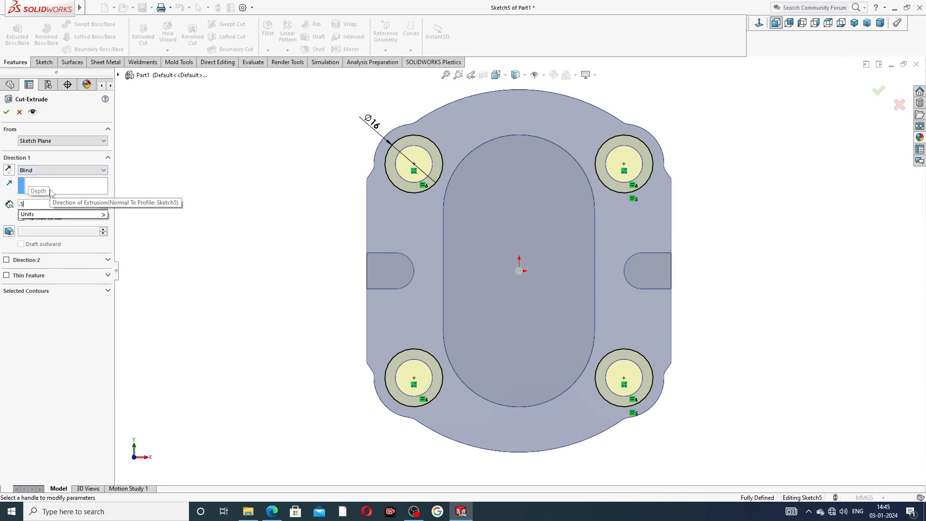
key(Return)
click(7, 112)
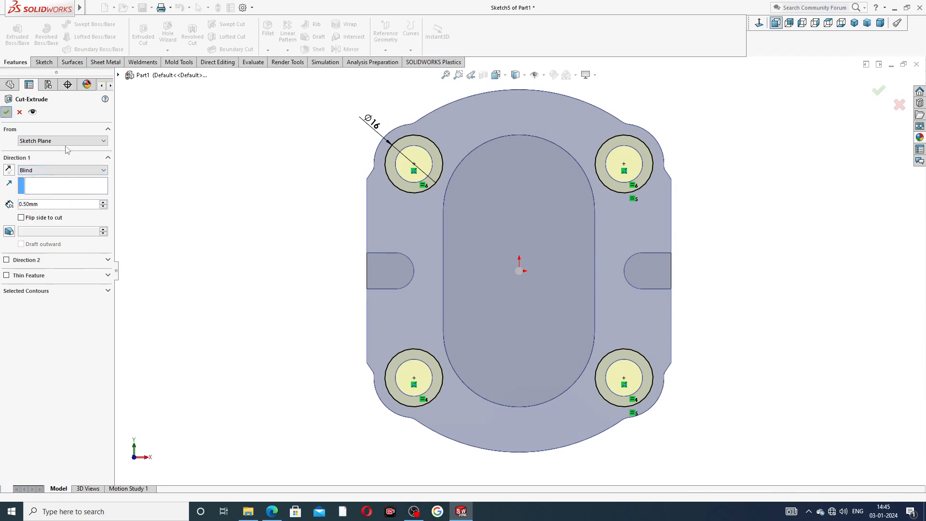
middle_drag(755, 183, 666, 195)
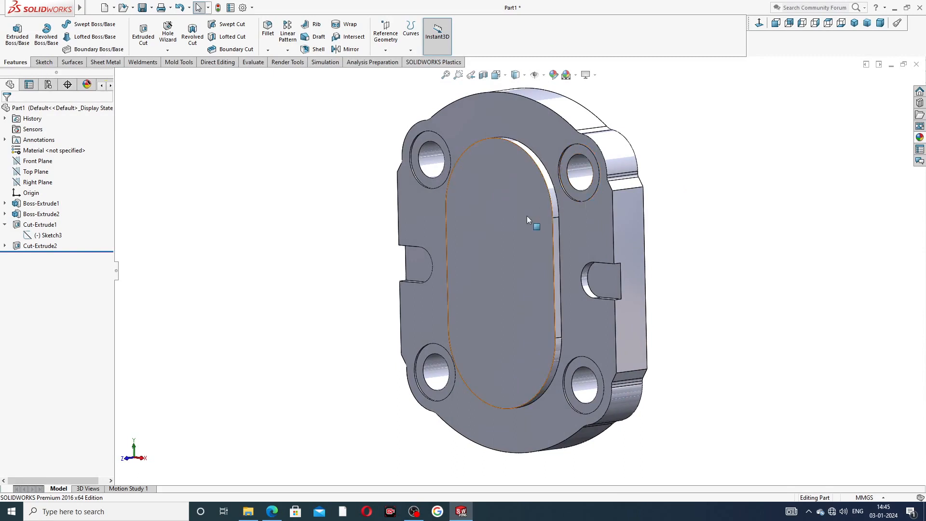
- Start a symmetric fillet with a 1 mm radius and select all front edges along the plate's outer perimeter
click(268, 51)
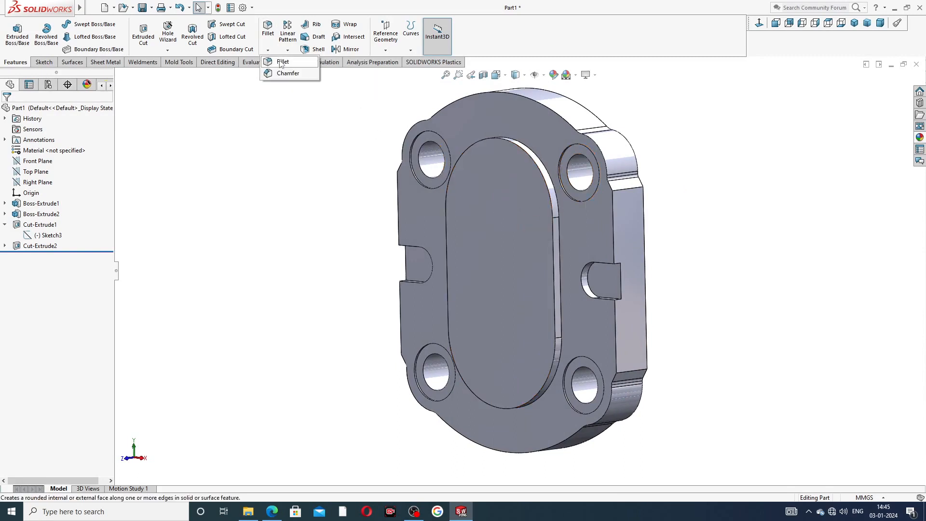
click(278, 63)
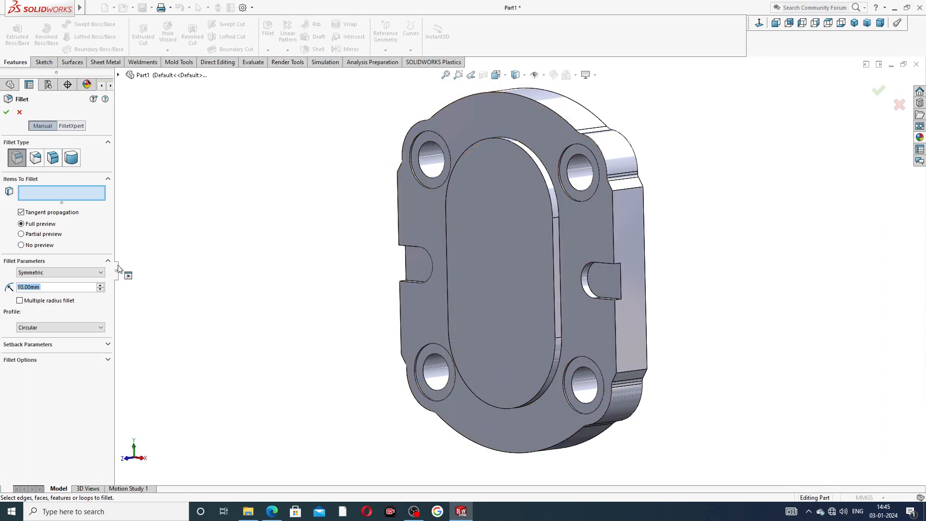
text(1)
key(Return)
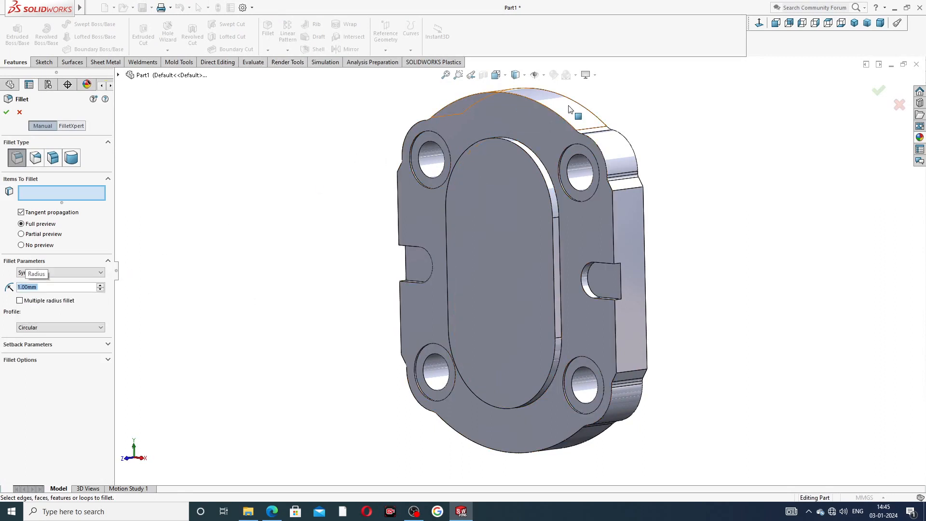
click(536, 105)
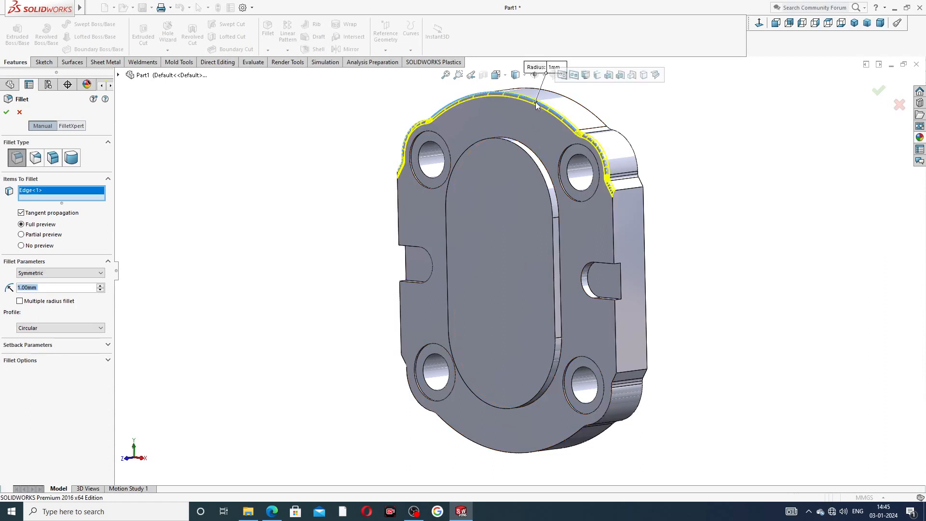
click(614, 242)
click(615, 321)
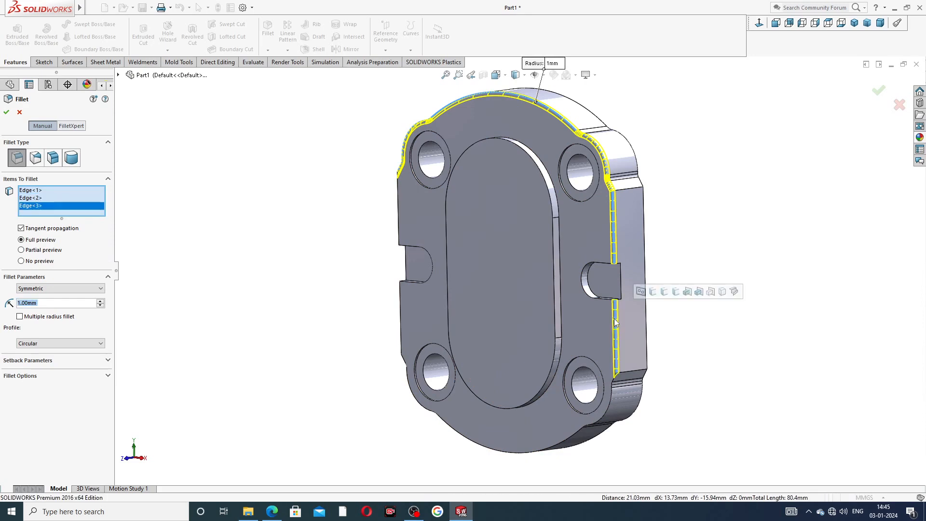
click(572, 439)
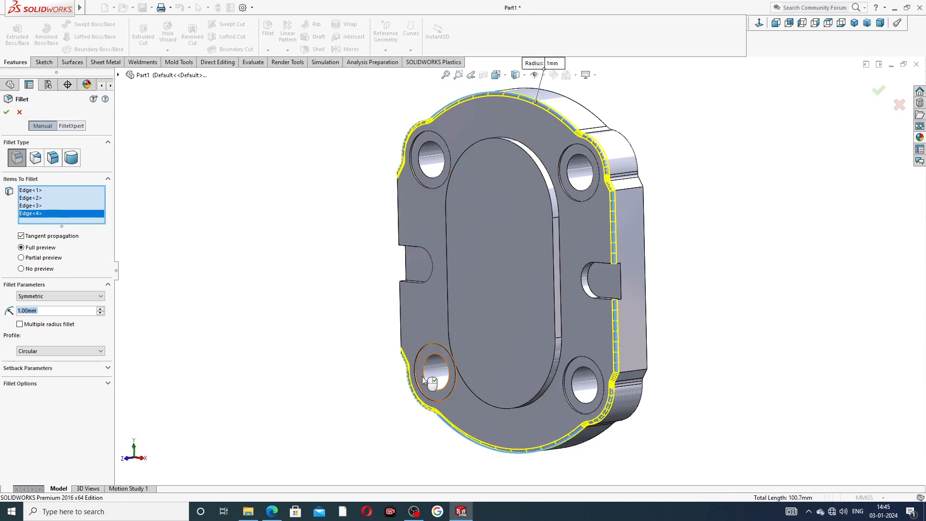
click(401, 326)
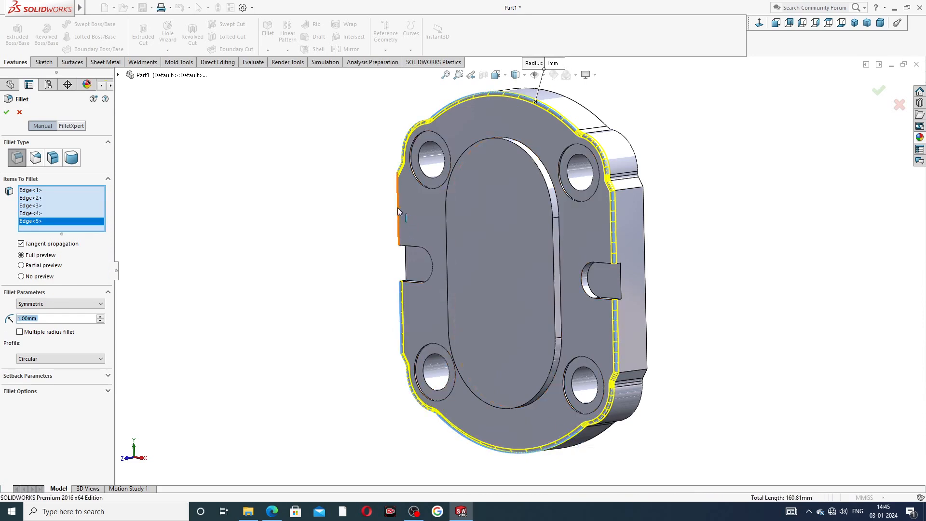
click(398, 207)
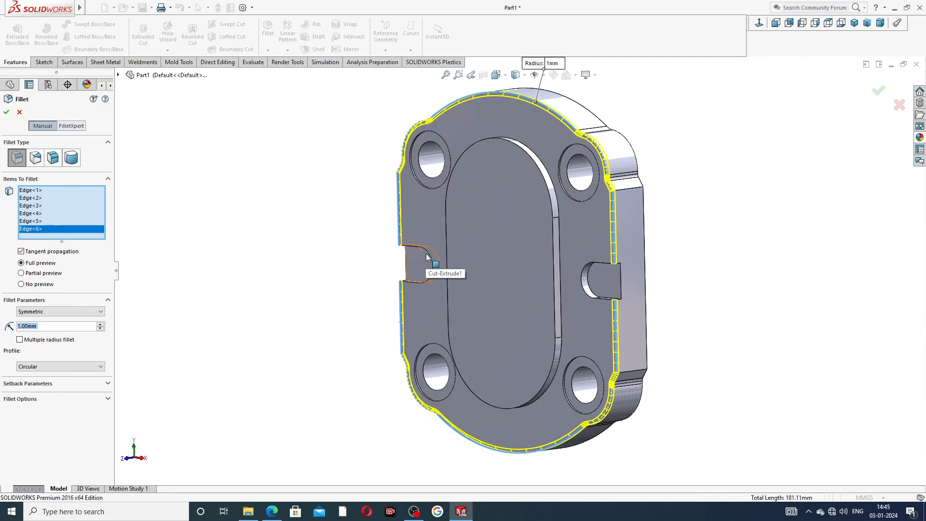
- Add the rounded front edges and the floor faces of both side slots to the 1 mm fillet
middle_drag(427, 262, 410, 272)
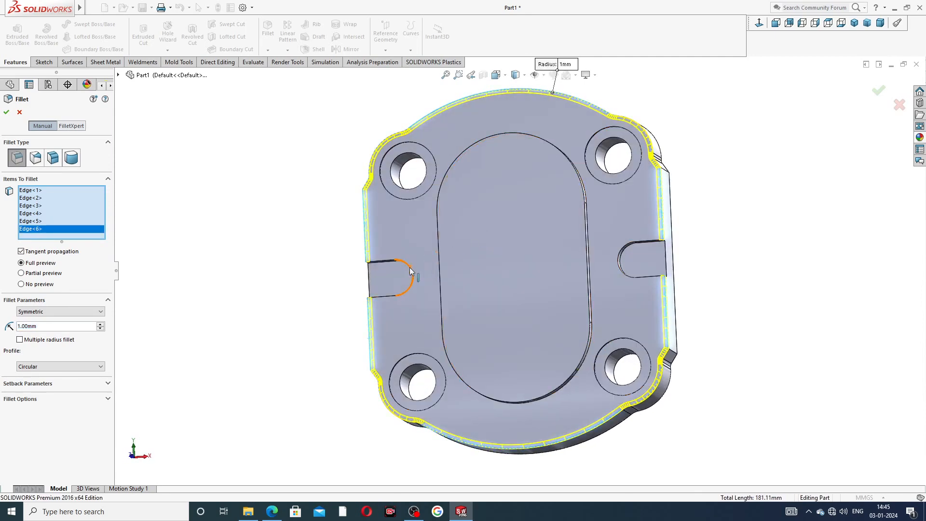
click(411, 271)
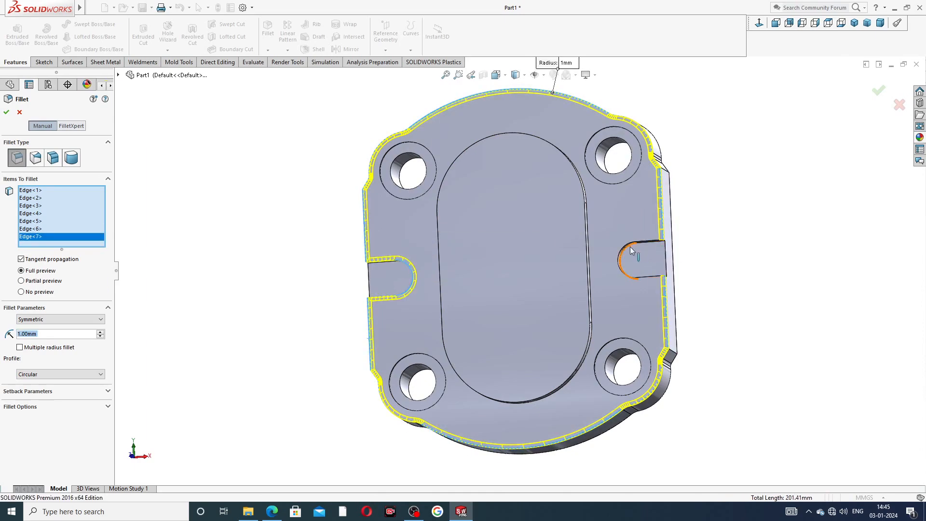
click(622, 261)
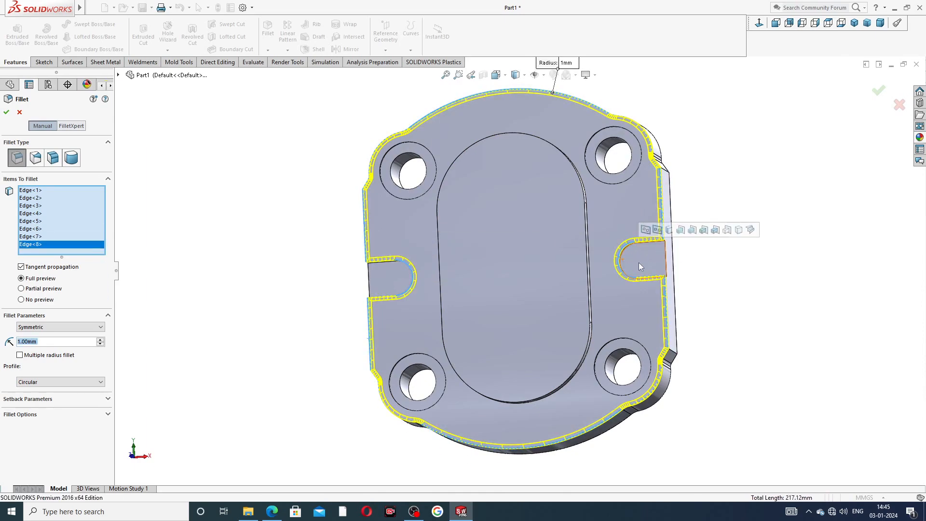
click(657, 262)
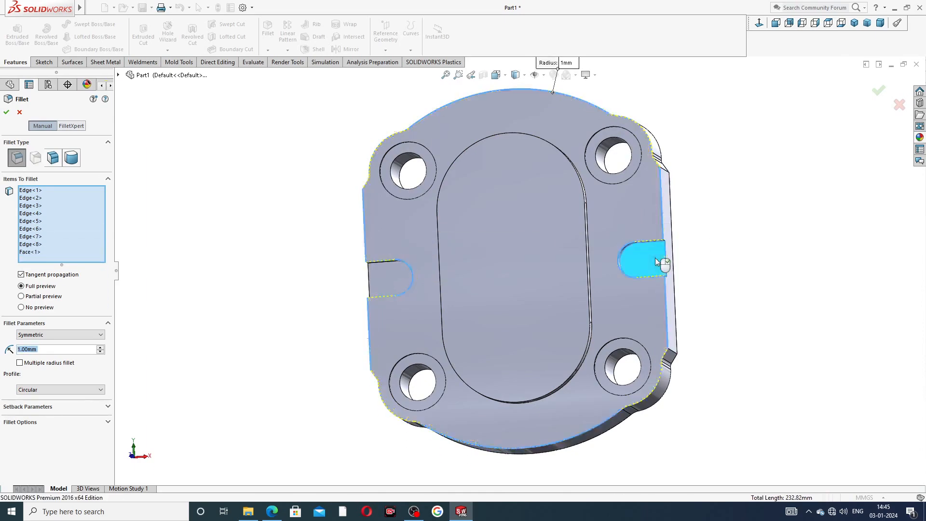
click(374, 276)
- Add the top and base edges of the raised oval pad to the 1 mm fillet and create it
middle_drag(472, 225, 503, 236)
click(449, 234)
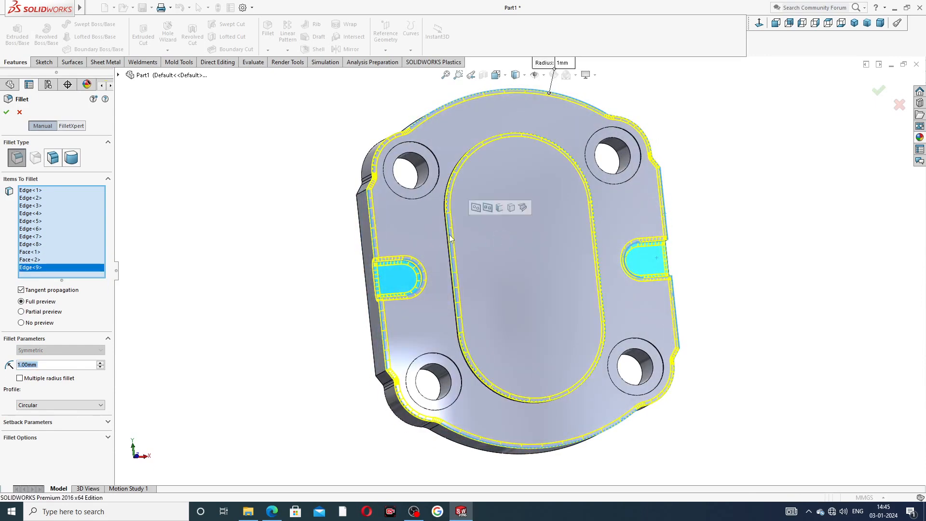
scroll(449, 239, down, 5)
click(490, 235)
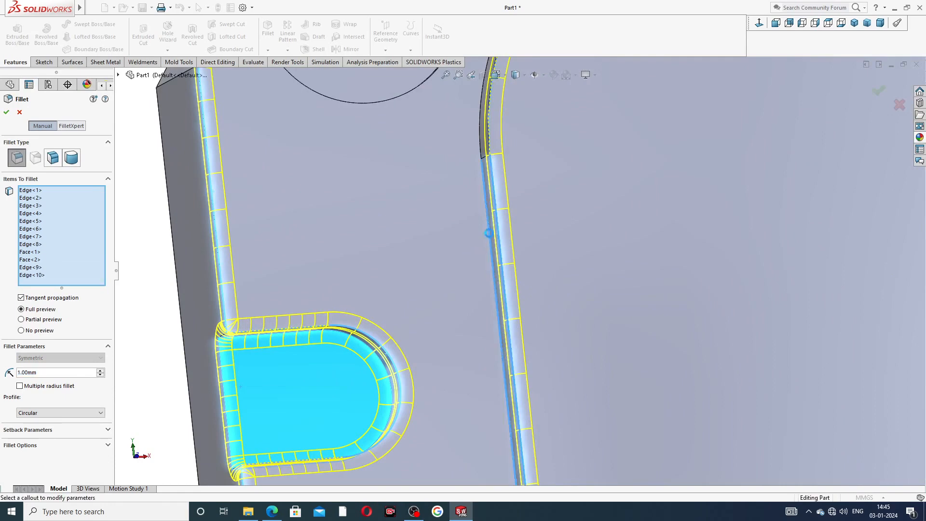
scroll(577, 216, up, 6)
mouse_move(578, 211)
middle_down()
mouse_move(632, 208)
mouse_move(591, 208)
mouse_move(593, 218)
middle_up()
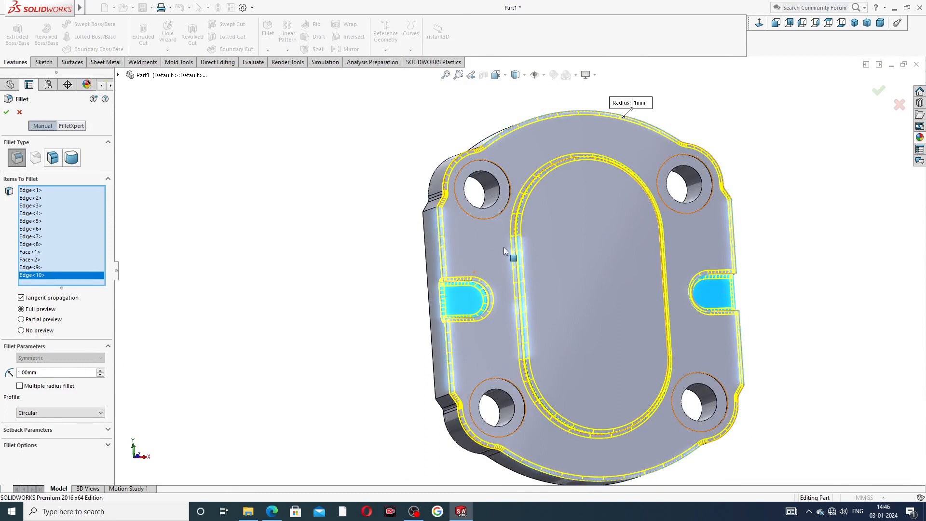
click(6, 113)
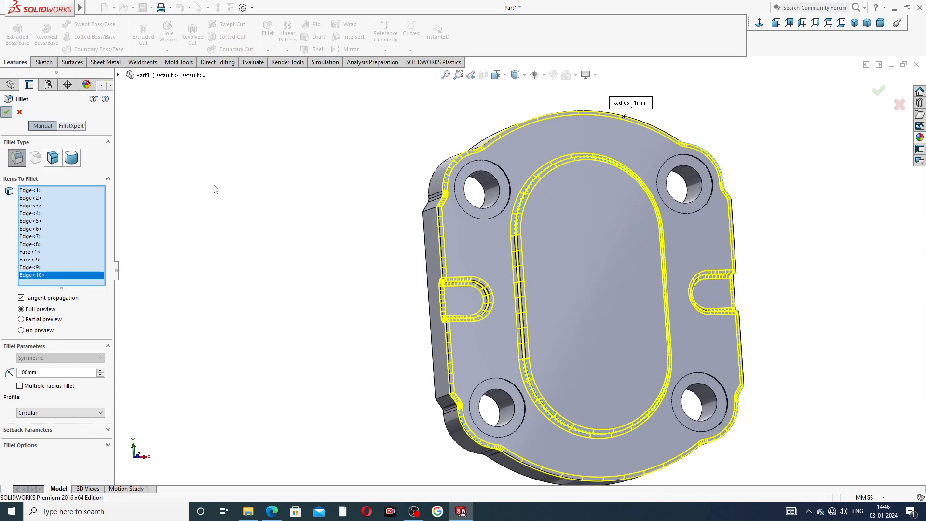
- Open a new sketch on the raised oval pad's front face and view it straight on
middle_drag(348, 249, 374, 211)
scroll(526, 268, up, 3)
middle_drag(526, 268, 547, 270)
scroll(539, 272, down, 2)
click(558, 240)
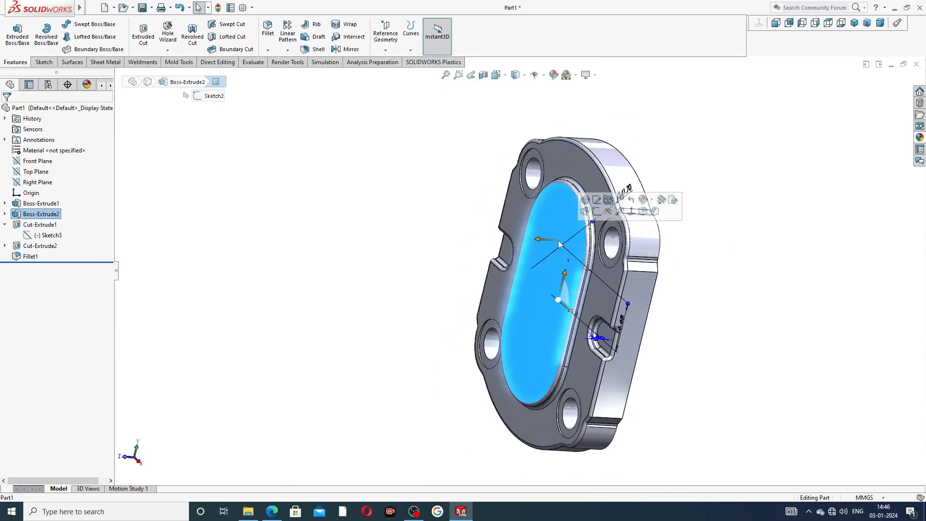
click(598, 212)
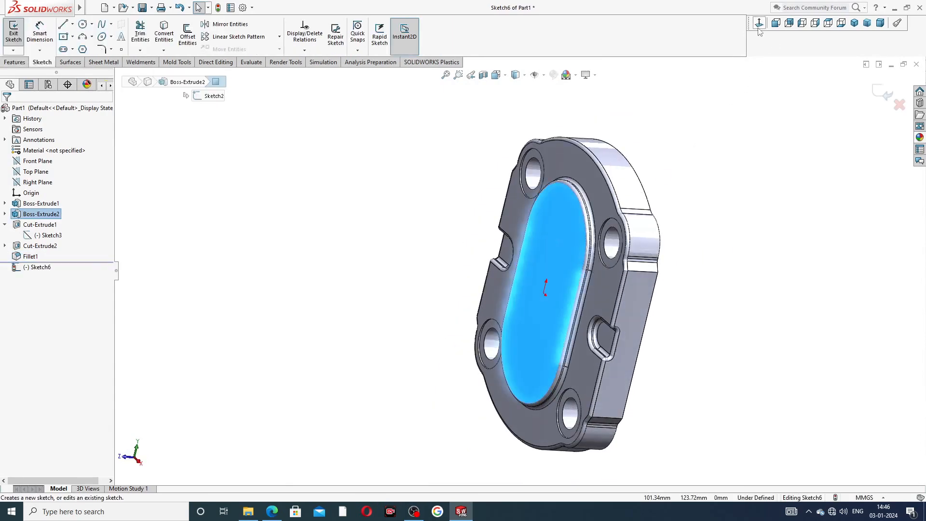
click(758, 28)
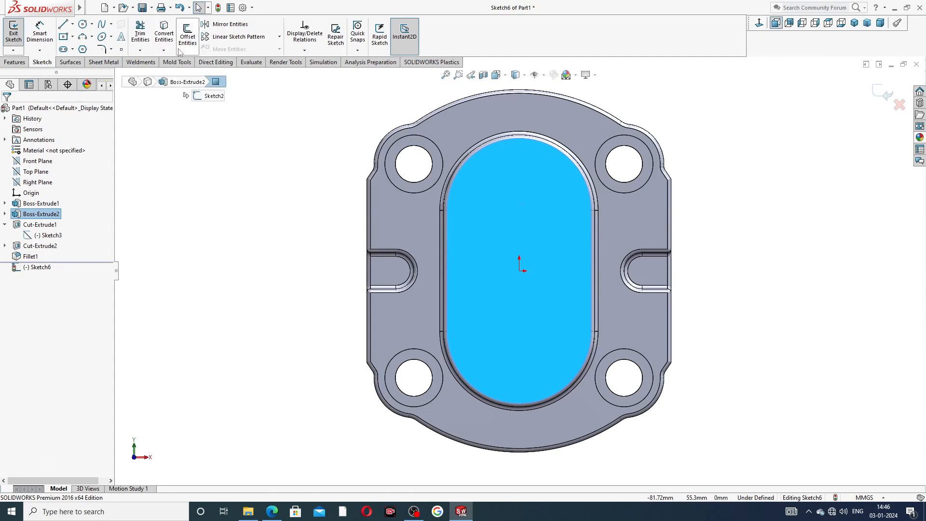
- Sketch a vertical centerline about 35 mm long, from top to bottom, to the right of the origin on the oval pad
click(72, 25)
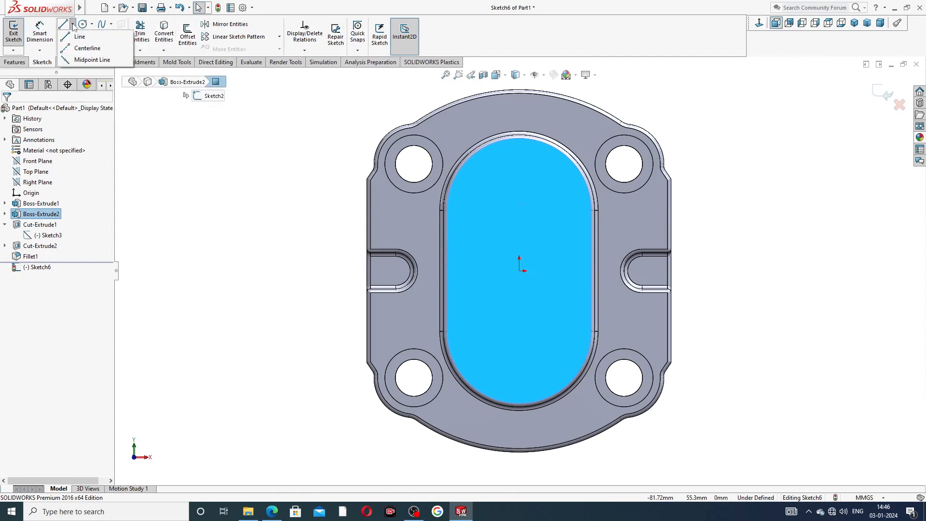
click(87, 48)
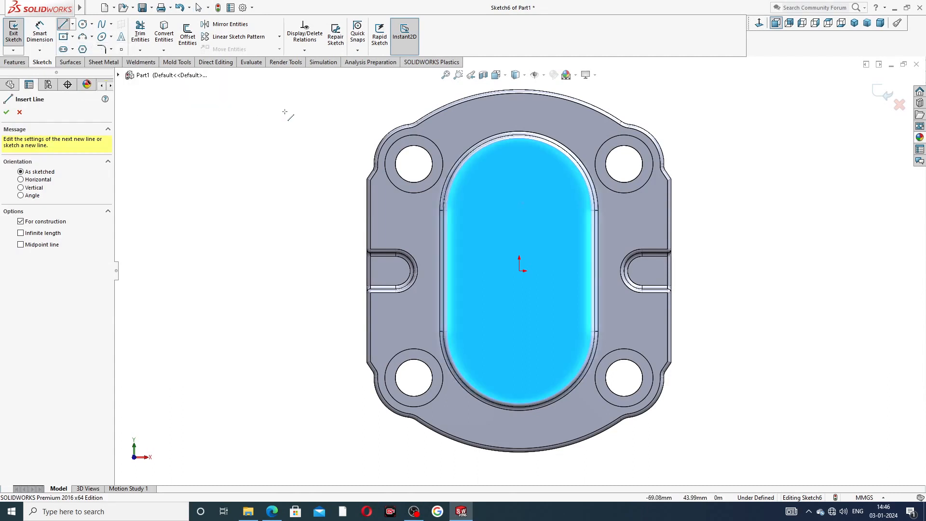
click(549, 197)
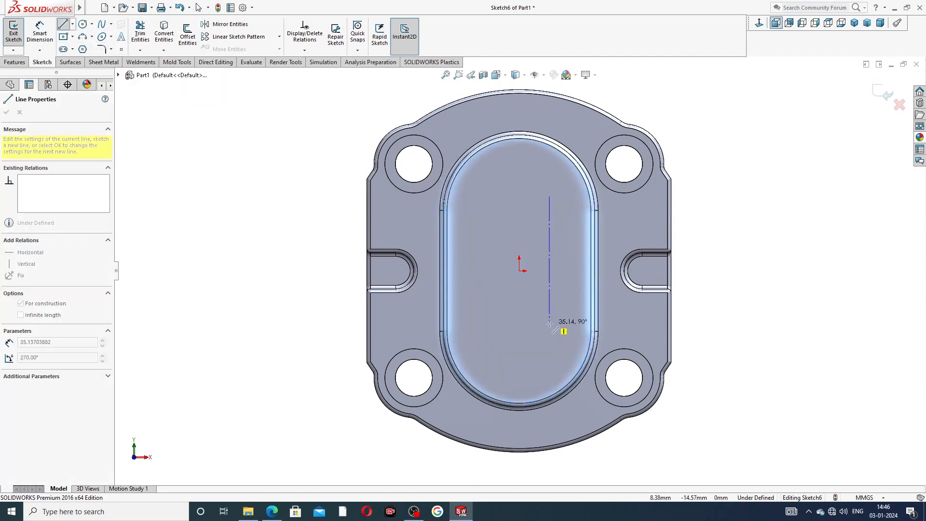
click(550, 323)
right_click(509, 185)
click(533, 231)
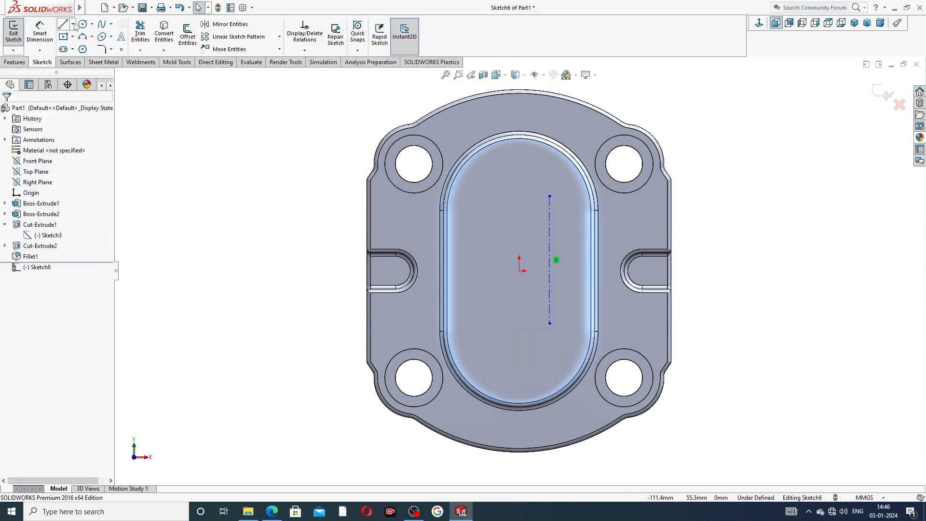
- Sketch a second vertical centerline to the left of the origin and stretch its endpoints until it is about 49 mm long
click(73, 24)
click(86, 50)
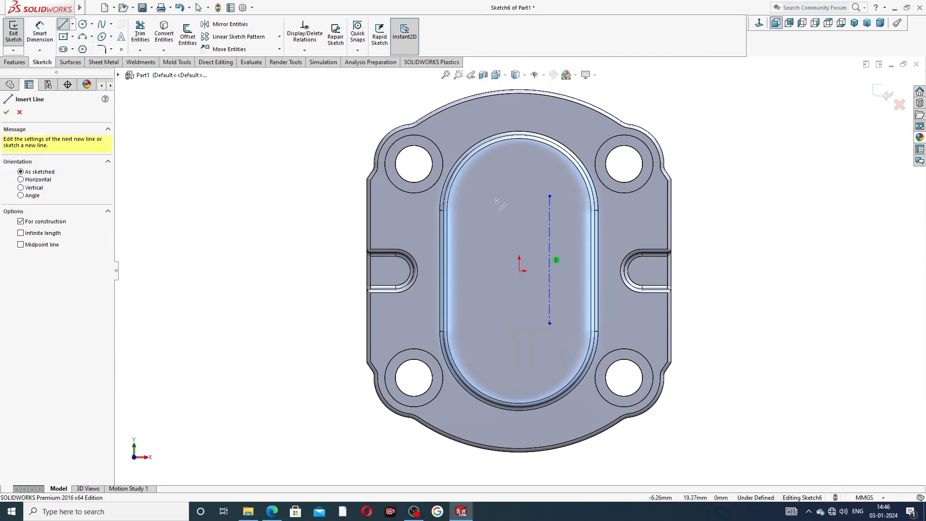
drag(496, 196, 496, 207)
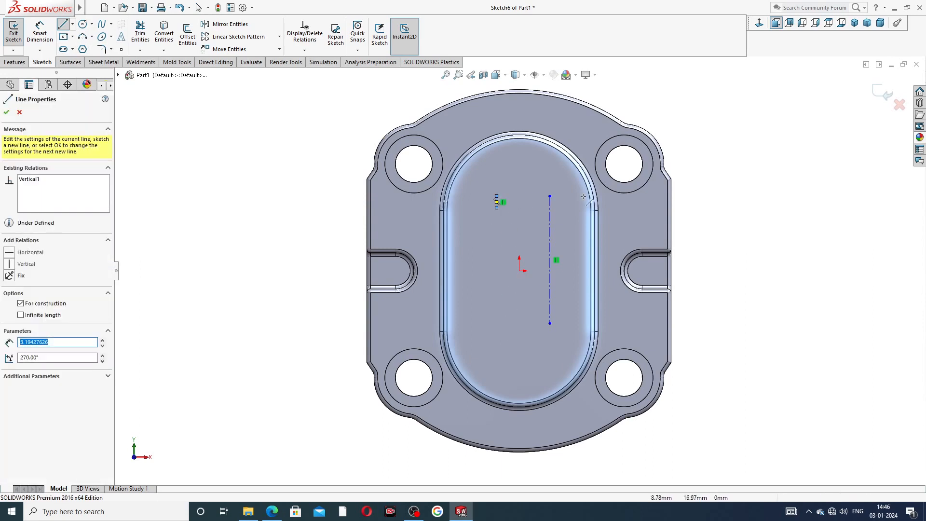
right_click(761, 149)
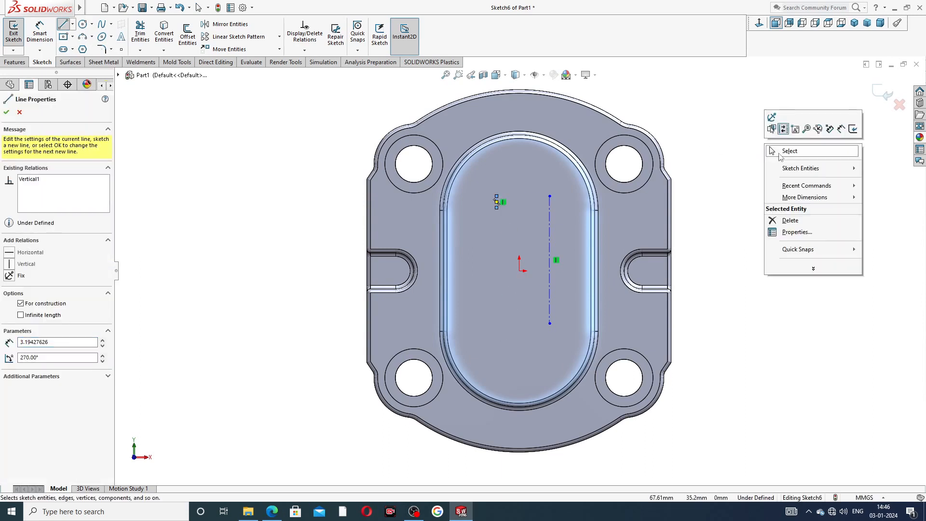
click(778, 153)
drag(496, 208, 501, 356)
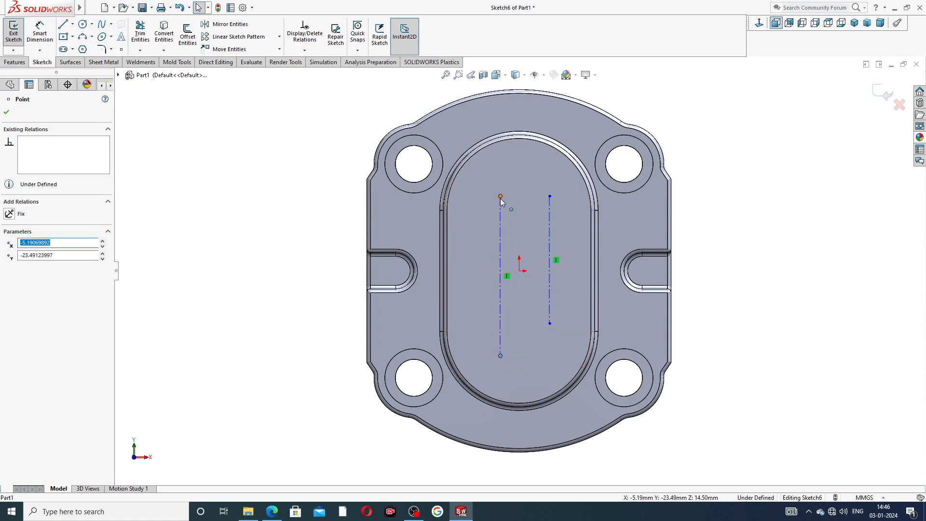
drag(501, 197, 499, 179)
click(732, 193)
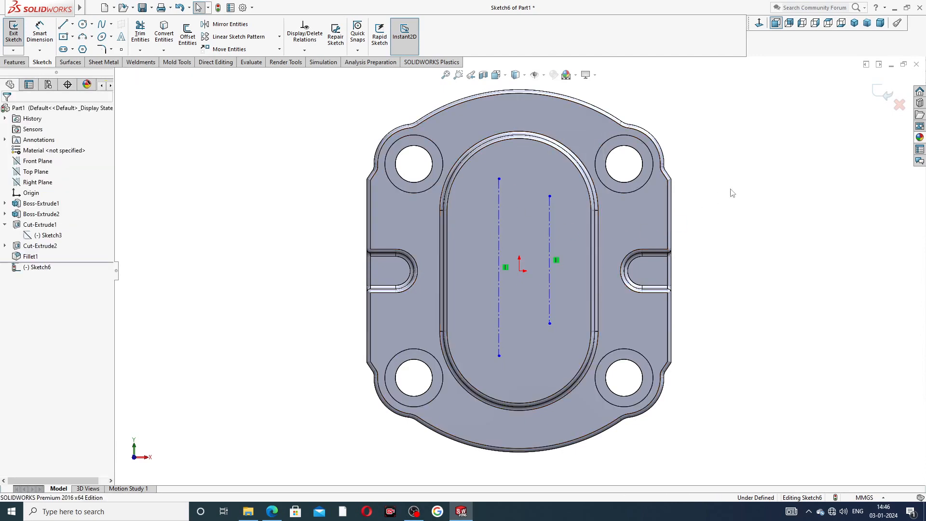
- Add the sketch text AHM4025 along the right centerline, checking the PDF drawing for wording and shifting it down with leading spaces
click(549, 232)
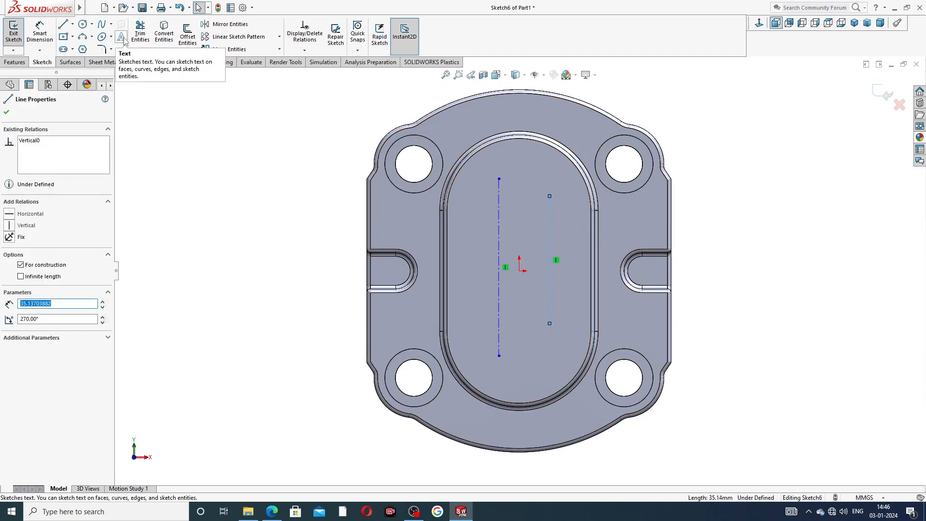
click(121, 37)
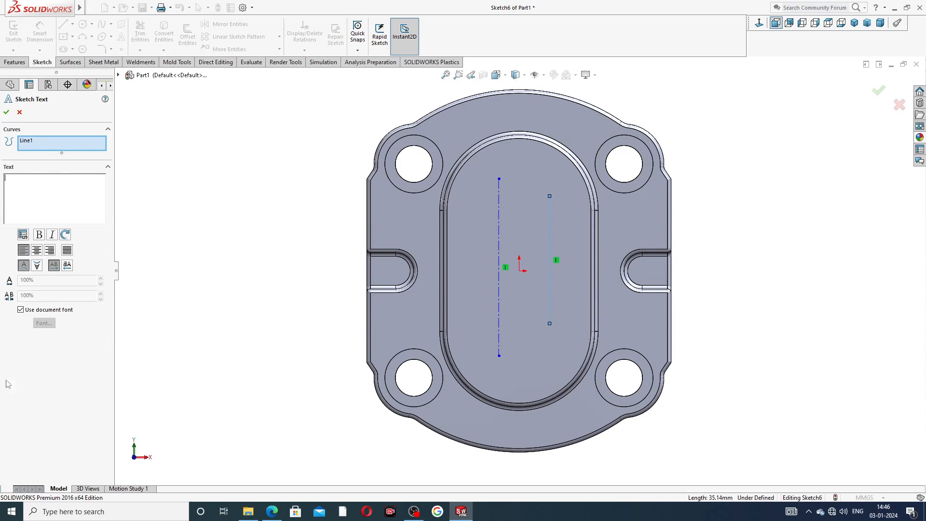
click(272, 511)
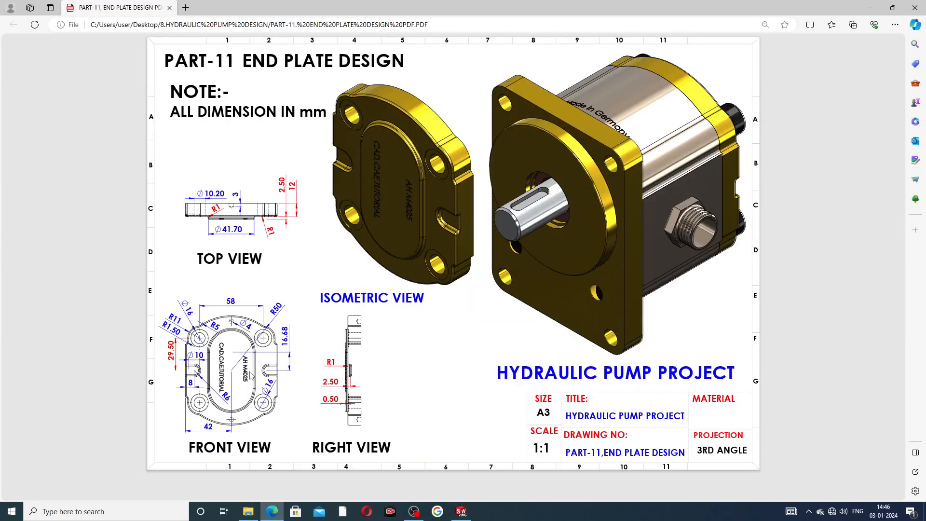
click(272, 511)
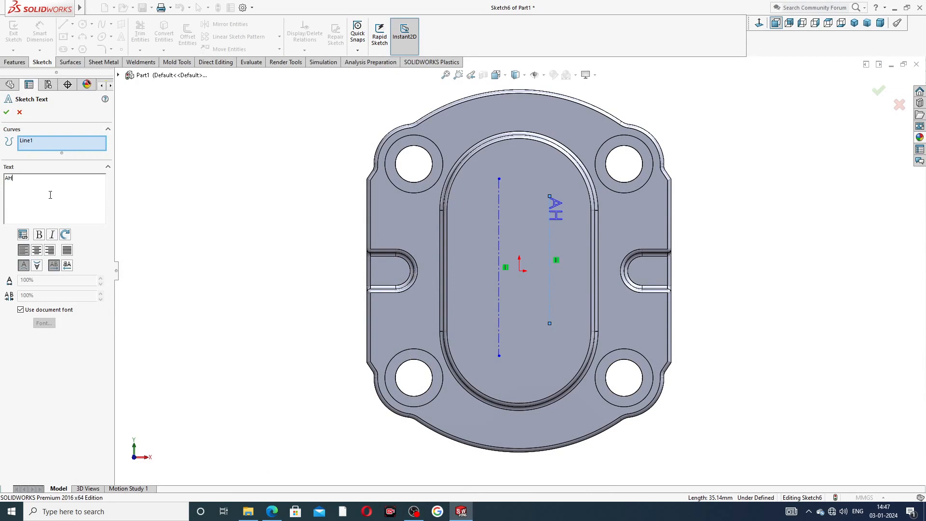
text(M4025)
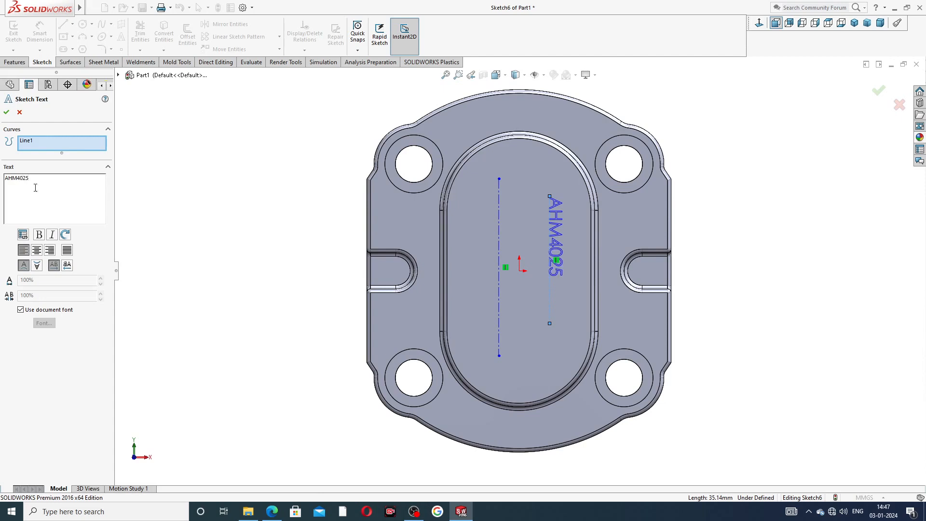
click(6, 178)
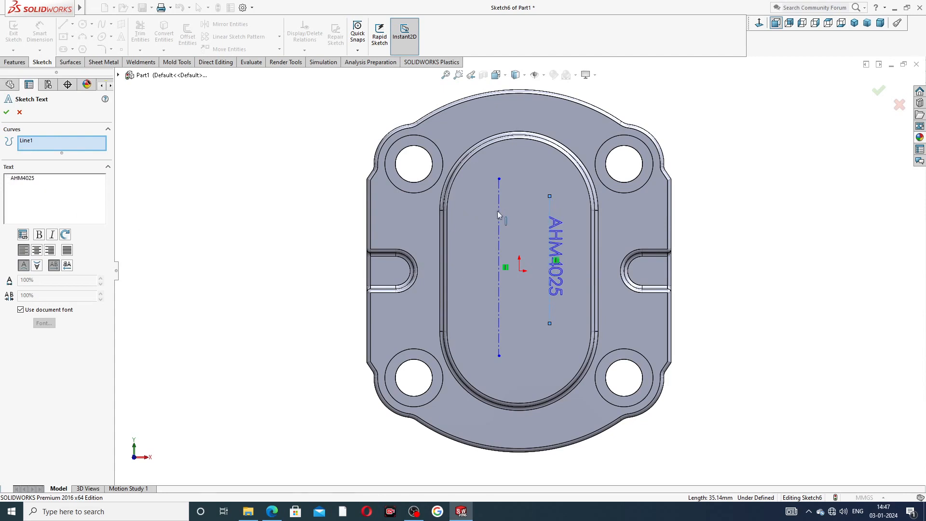
click(6, 112)
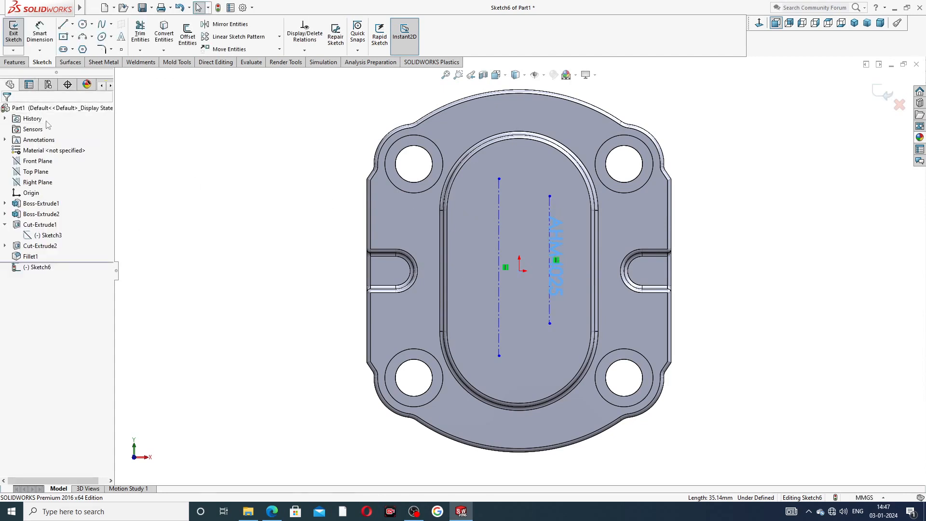
- Add the sketch text CAD,CAE,TUTORIAL along the left centerline
click(498, 193)
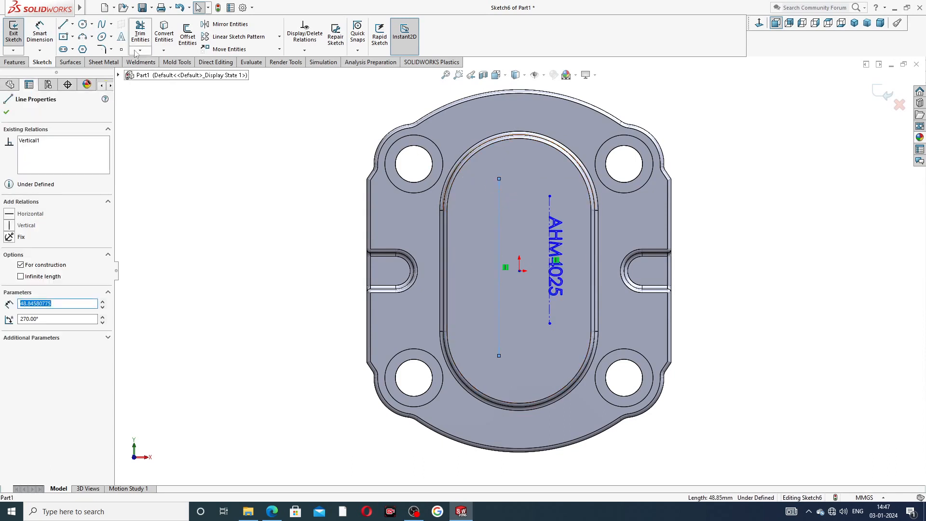
click(121, 36)
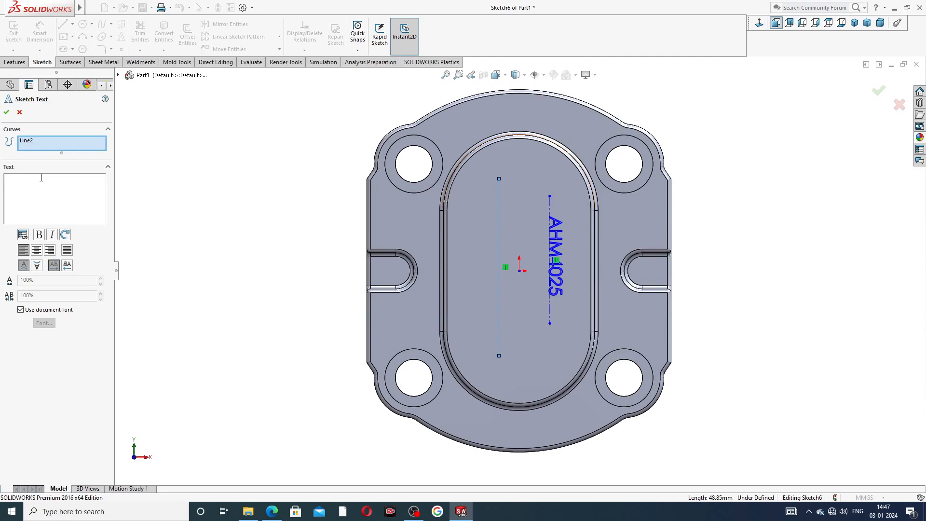
text(CAD,CAE)
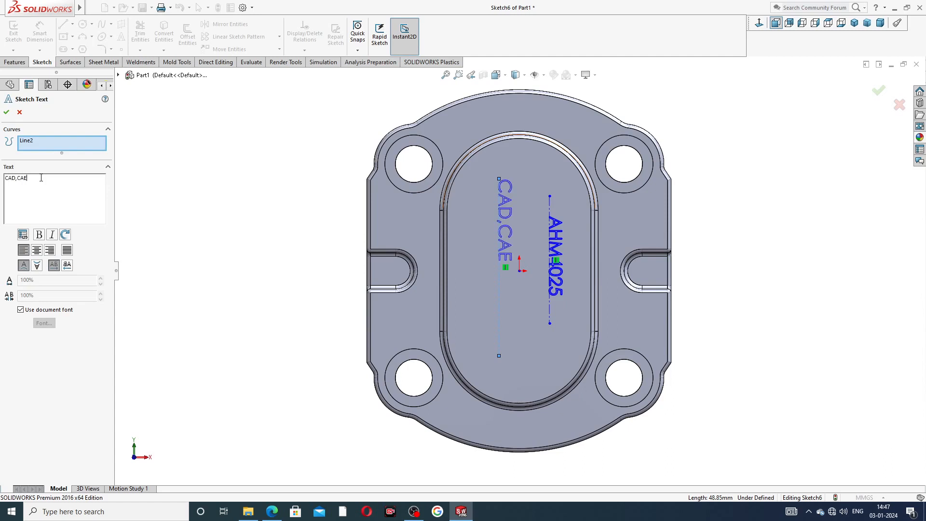
text(,TUTORIAL)
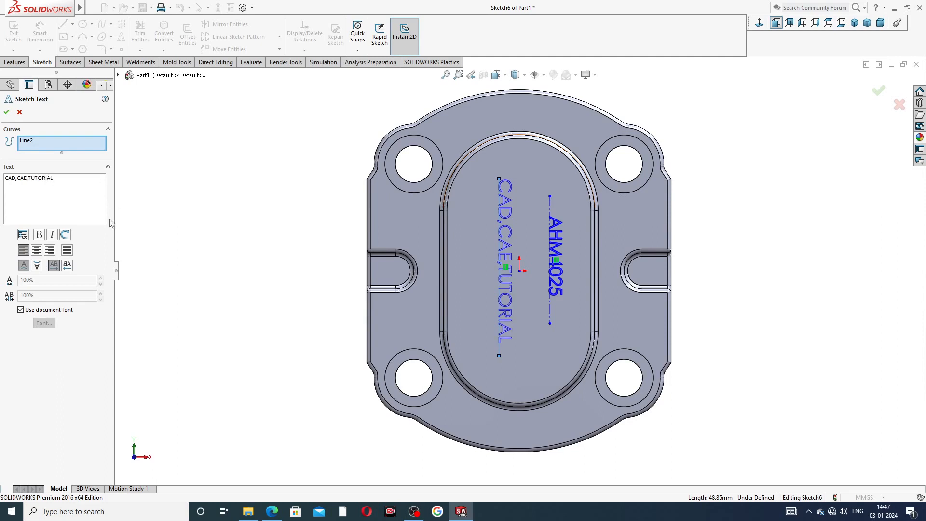
click(6, 112)
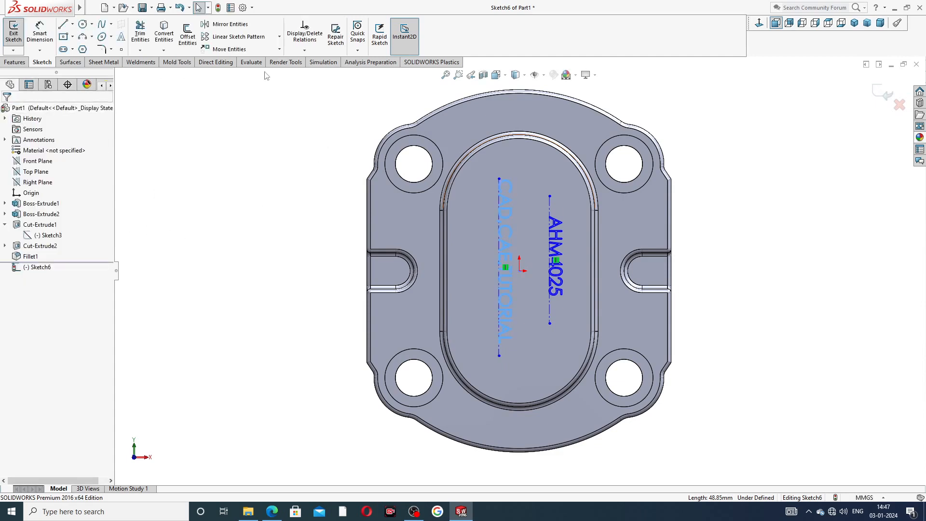
- Cut-extrude both sketch texts into the oval pad with a blind depth of 2 mm
click(20, 62)
click(143, 33)
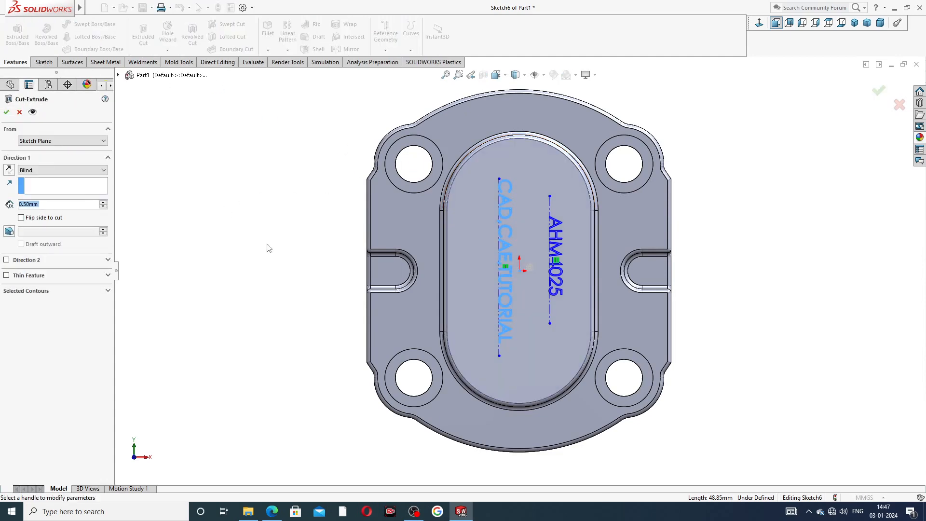
middle_drag(269, 248, 315, 160)
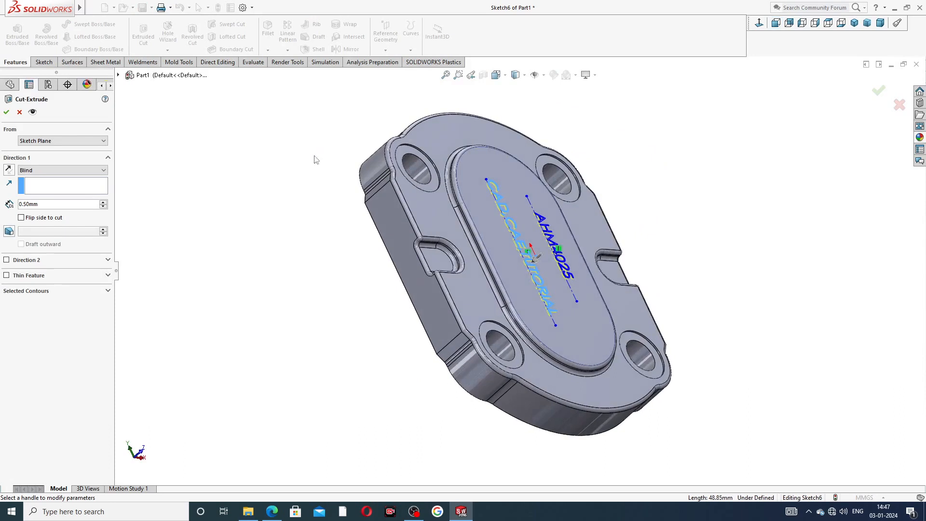
click(46, 205)
text(2.)
key(Return)
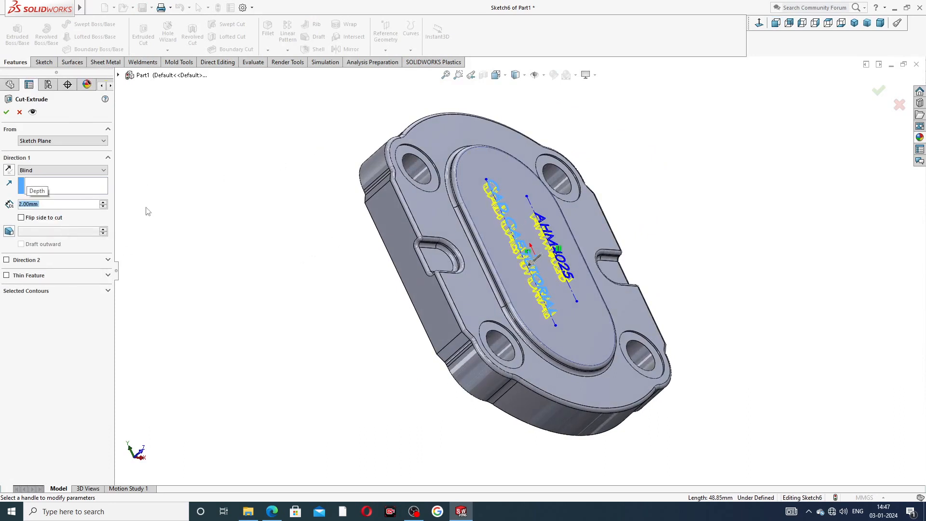
click(7, 112)
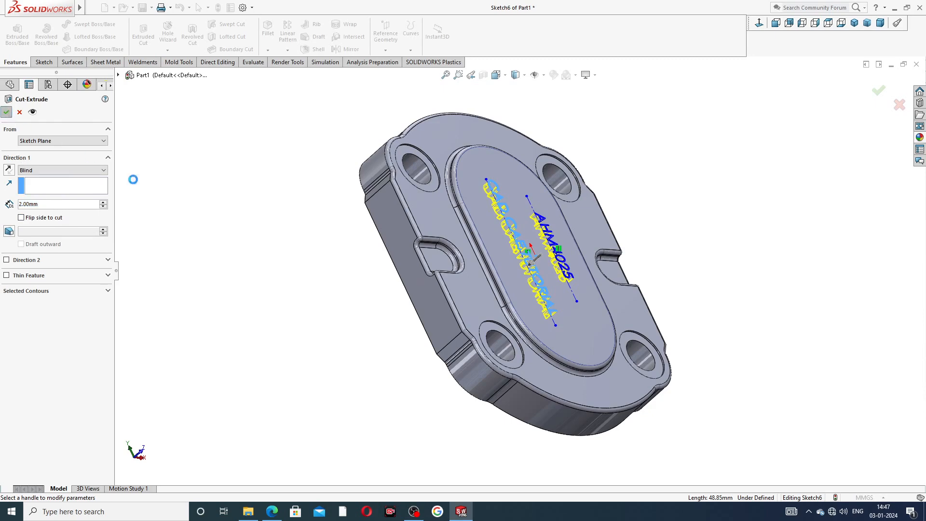
click(279, 229)
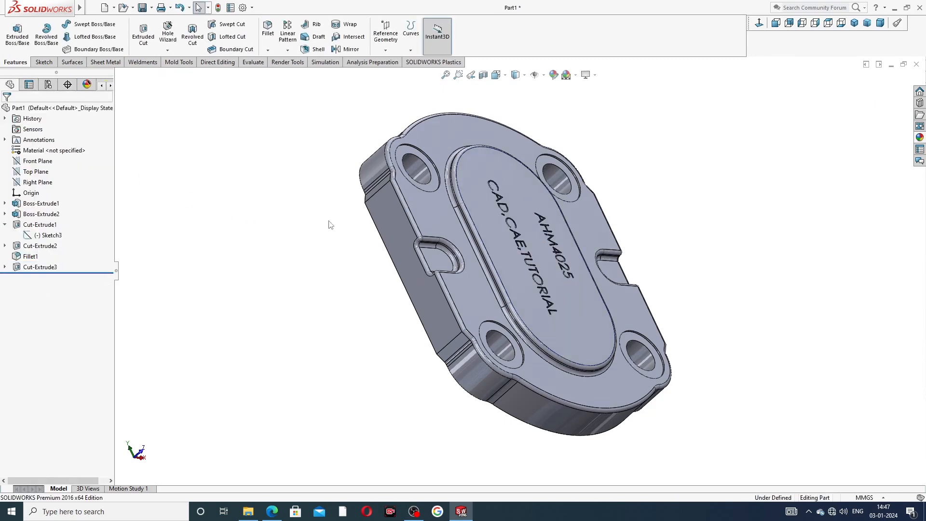
- Colour the engraved text cut feature black (RGB 0, 0, 0)
middle_drag(329, 221, 273, 254)
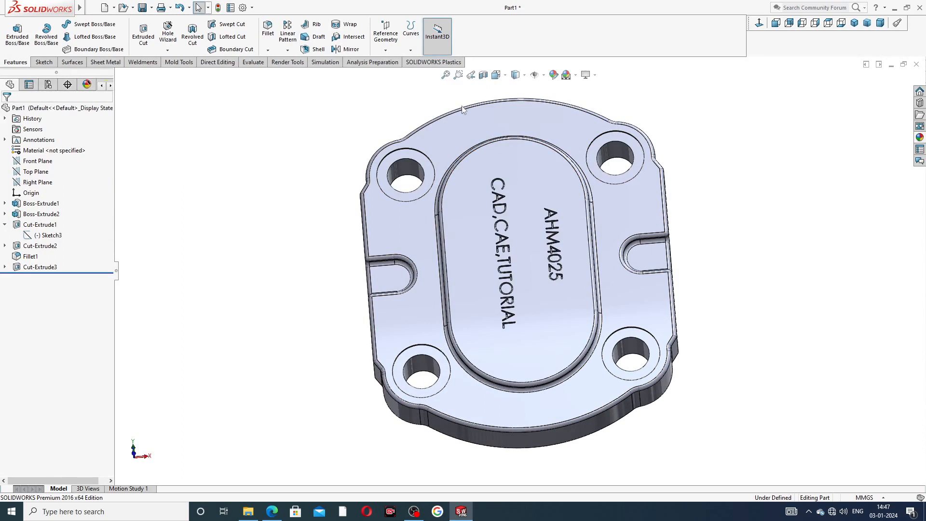
click(40, 266)
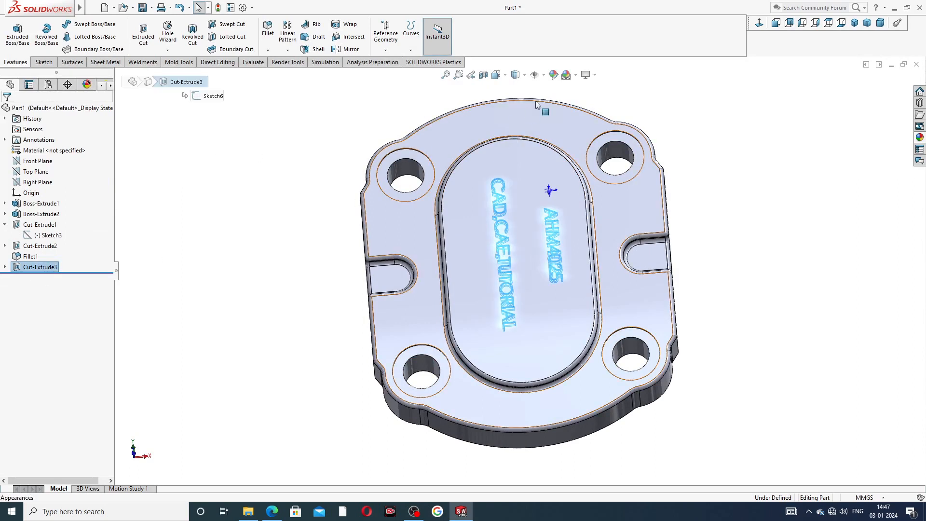
click(553, 75)
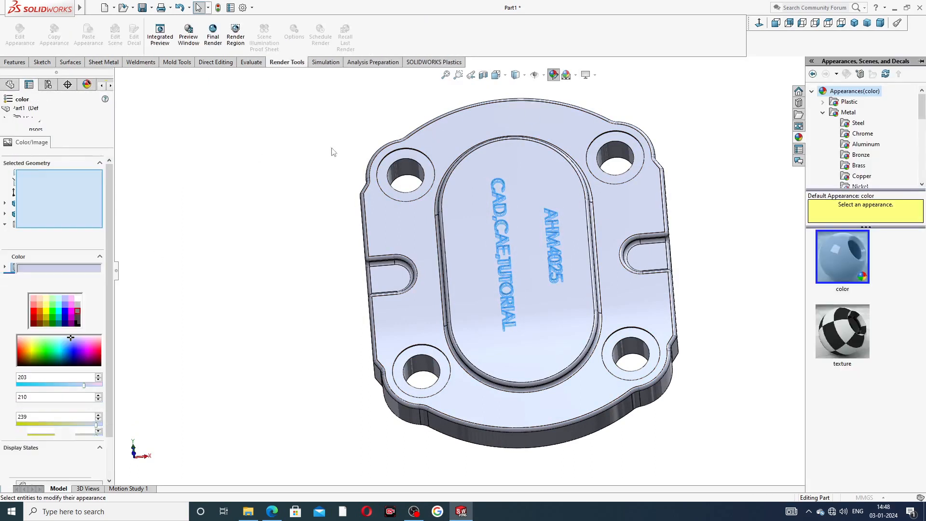
click(78, 318)
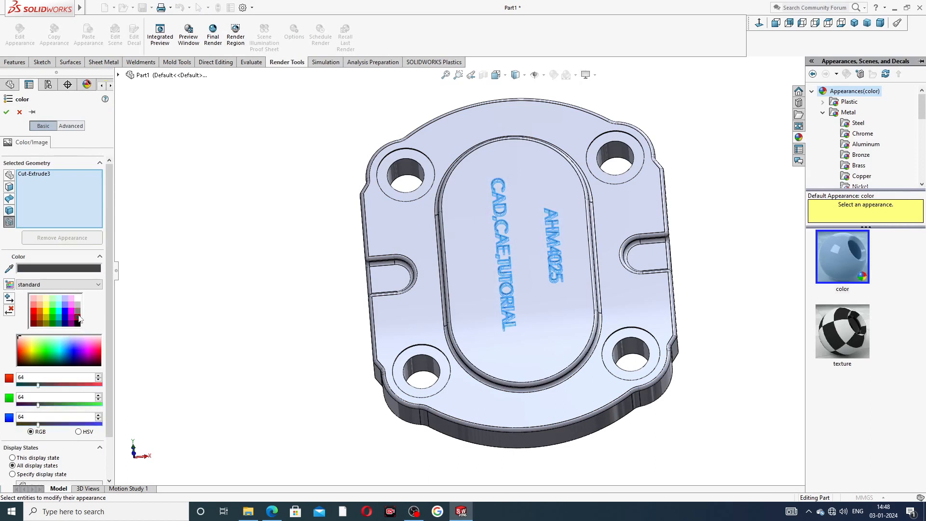
click(77, 323)
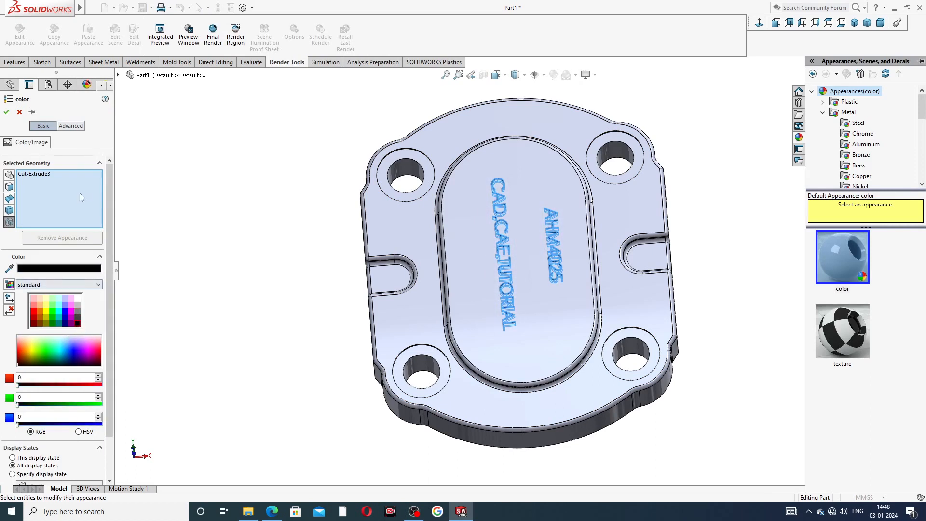
click(6, 112)
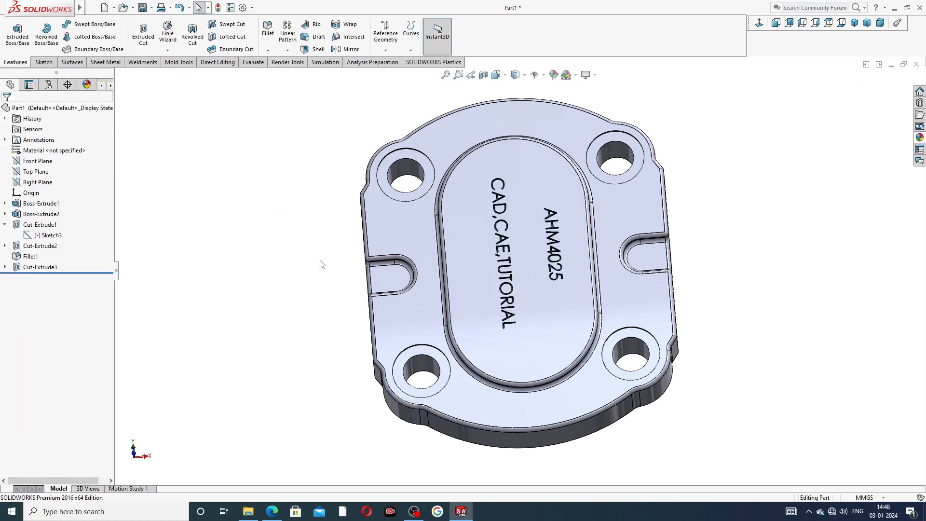
- Start a Hole Wizard hole on the plate's back face using the ISO Ø4.0 drill size and a 3 mm blind depth
middle_drag(322, 264, 367, 277)
scroll(619, 175, up, 3)
middle_drag(620, 175, 441, 276)
click(548, 225)
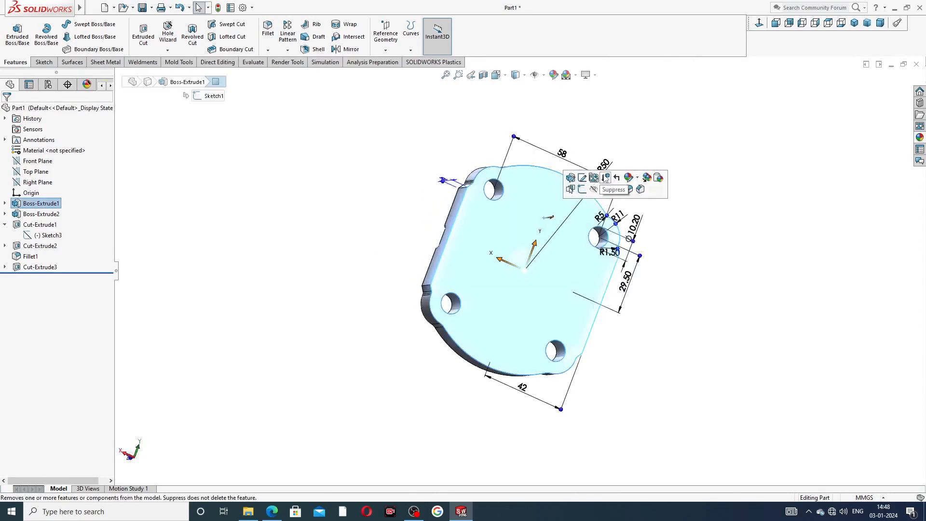
click(759, 23)
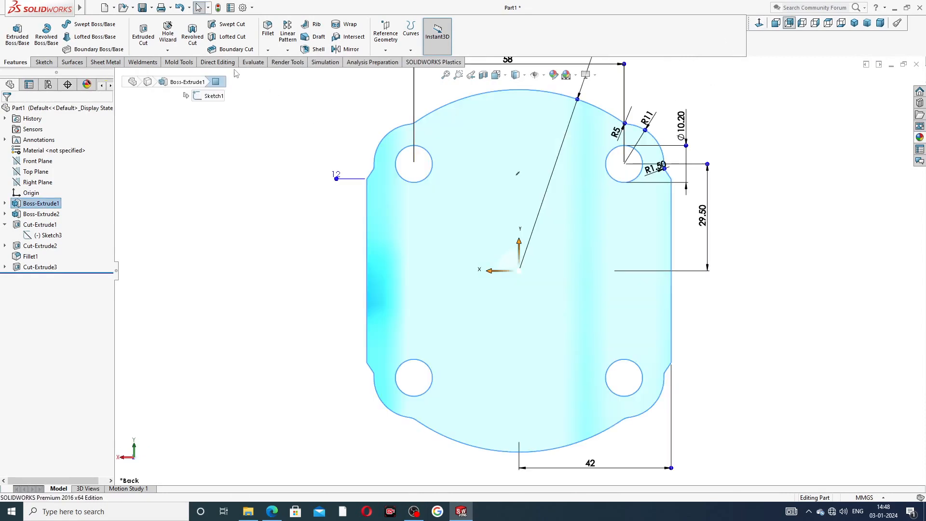
click(169, 34)
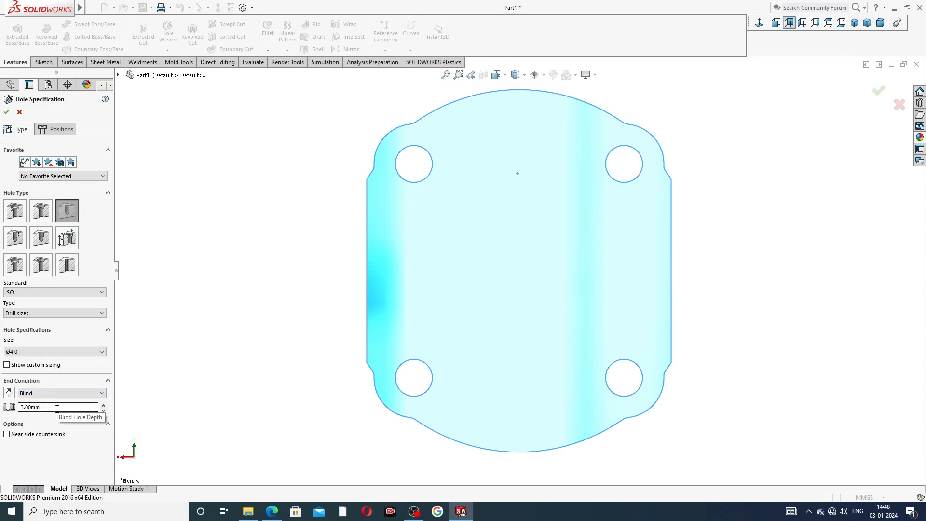
click(61, 129)
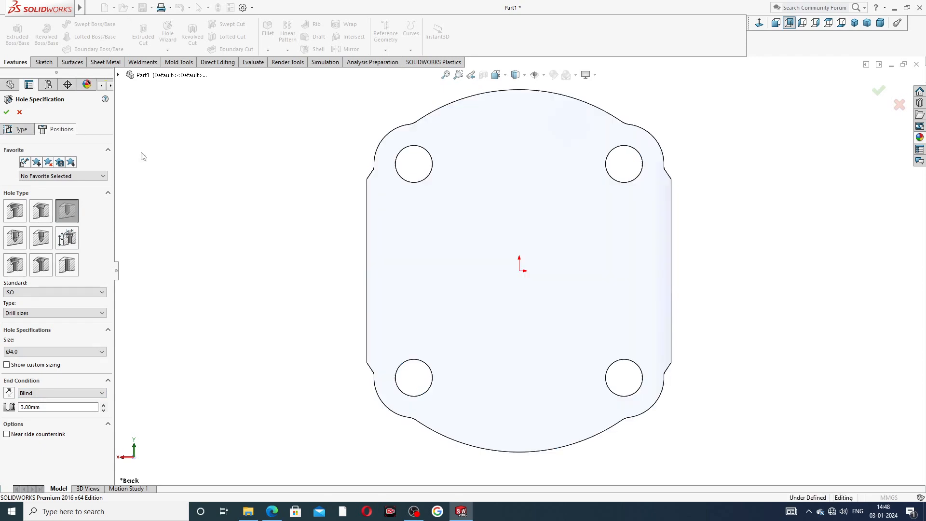
- Place two hole centres on the back face's vertical centreline, one near the upper edge and one near the lower edge
click(519, 115)
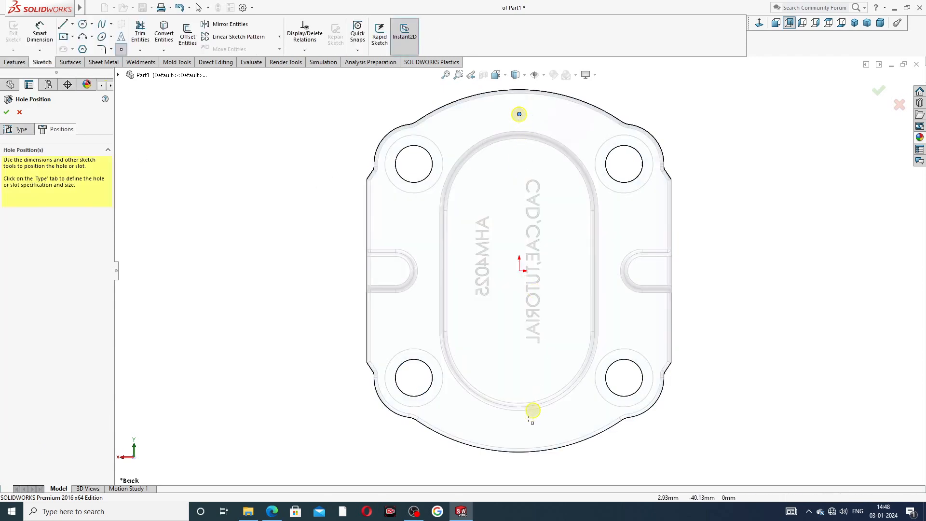
click(519, 432)
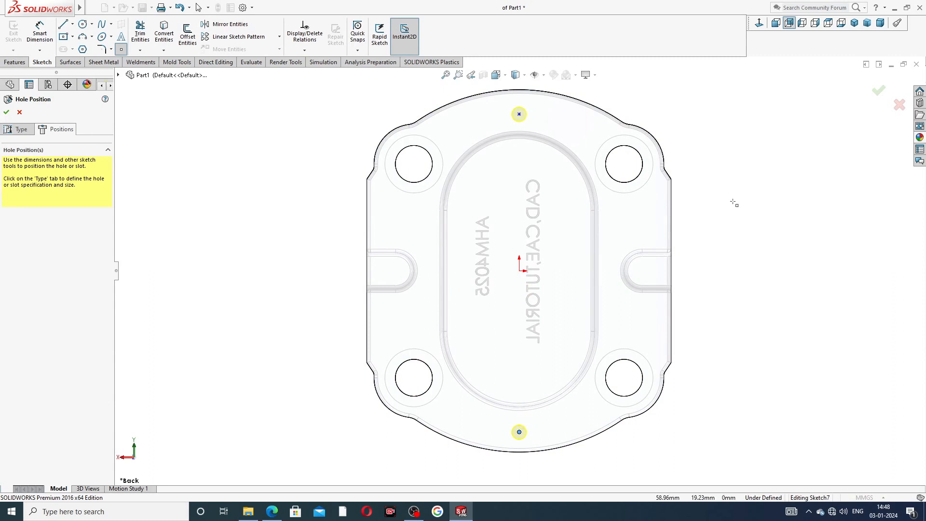
right_click(731, 181)
click(747, 211)
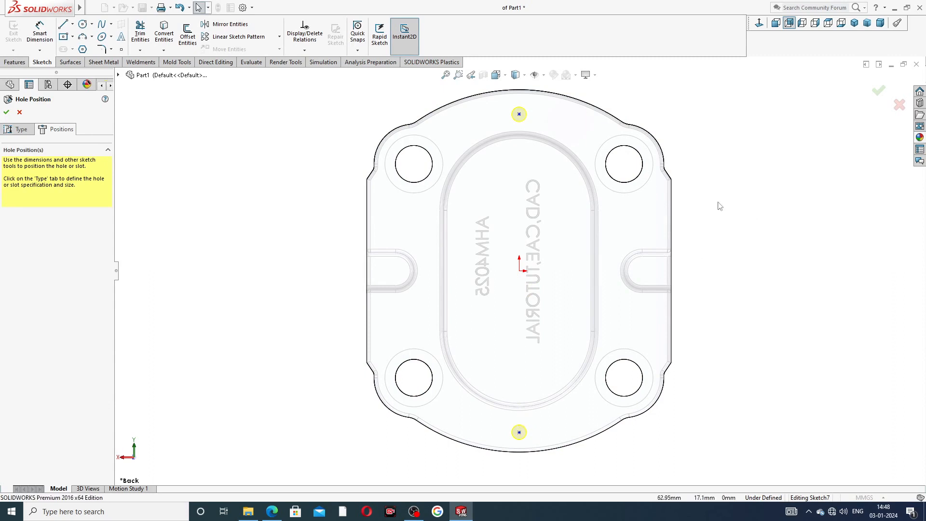
- Dimension the upper hole centre 45 mm from the origin
click(40, 33)
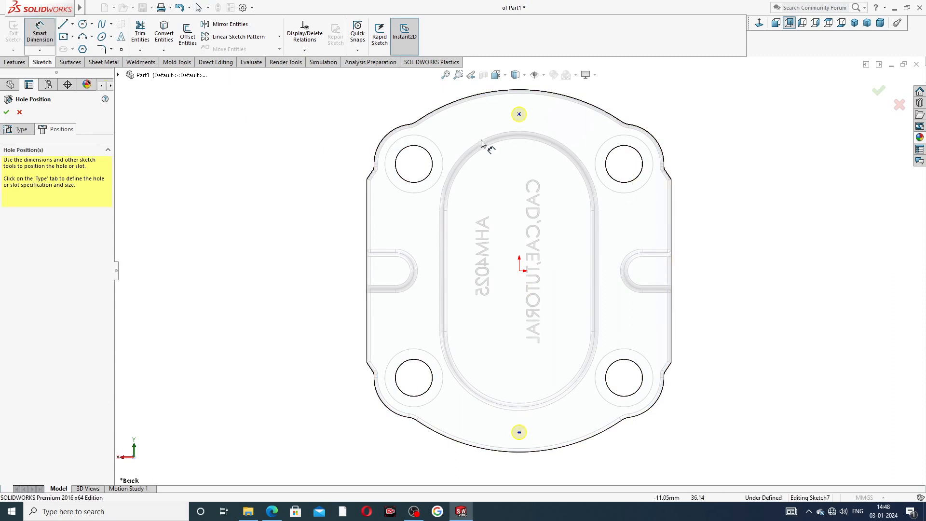
click(519, 114)
click(519, 270)
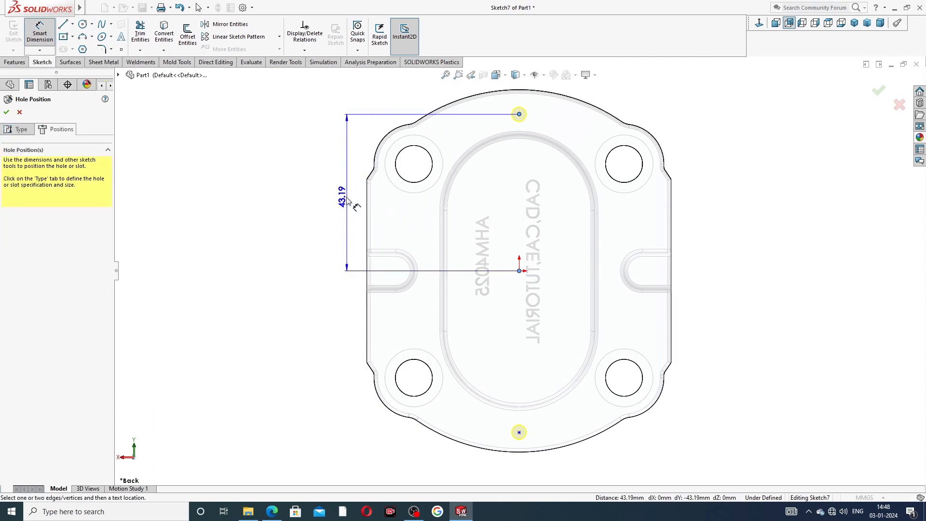
click(346, 200)
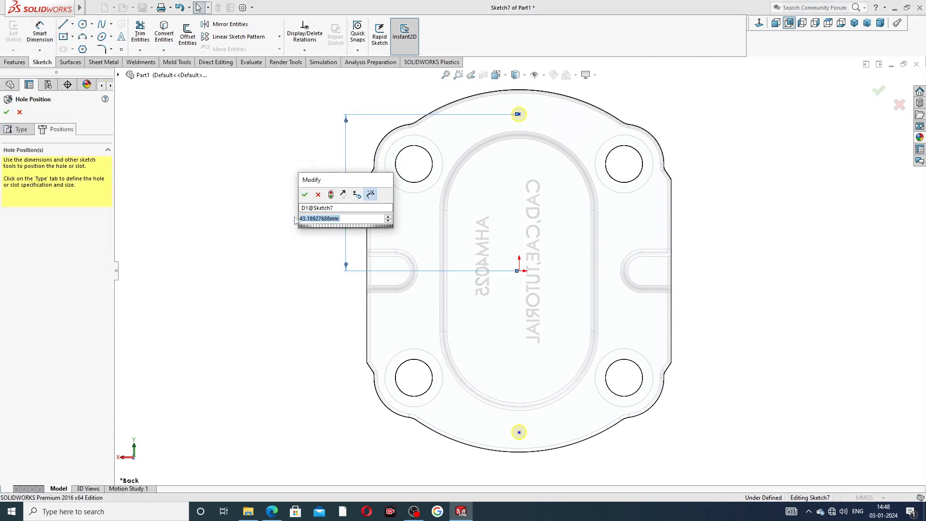
text(45)
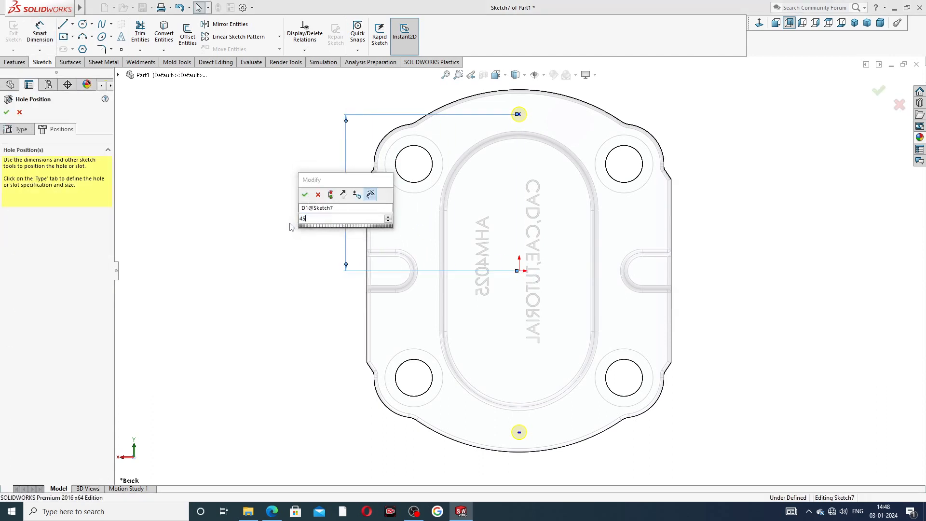
key(Return)
- Dimension the lower hole centre 45 mm from the origin and create the two drilled holes
click(519, 270)
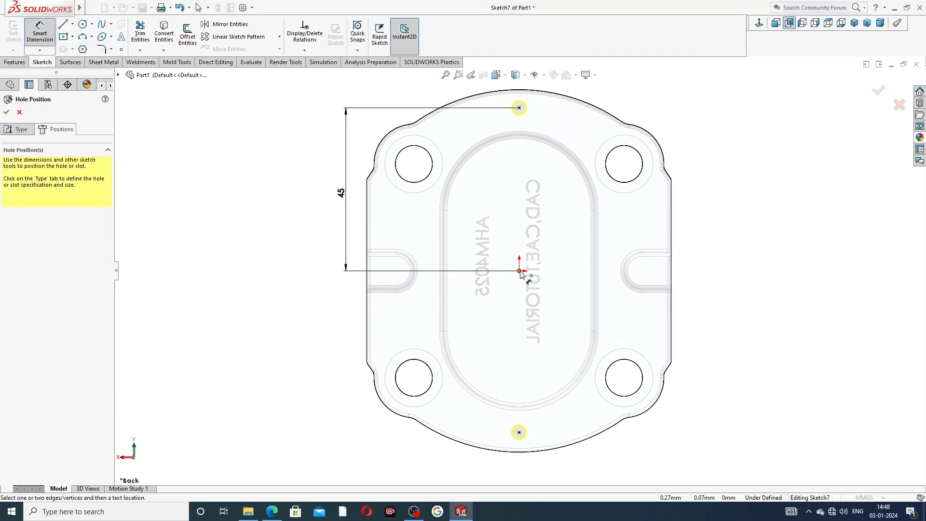
click(519, 432)
click(350, 357)
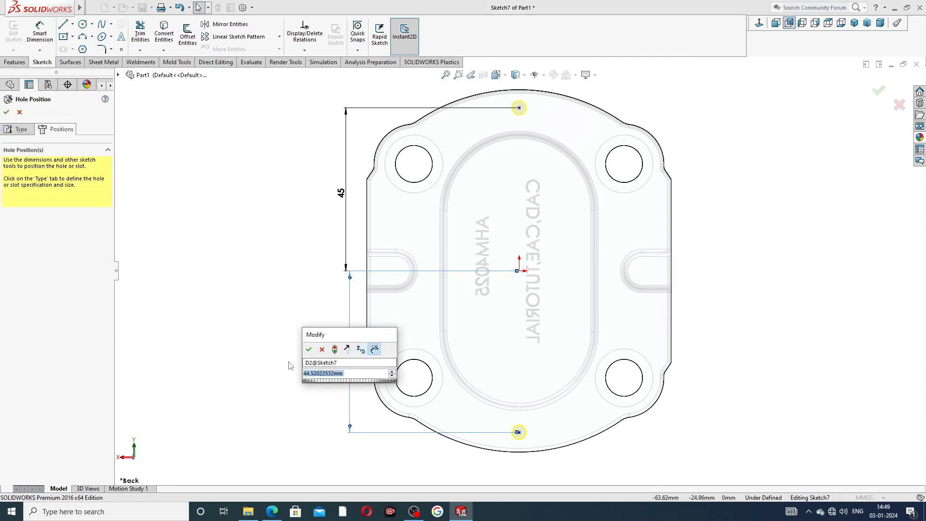
text(45)
key(Return)
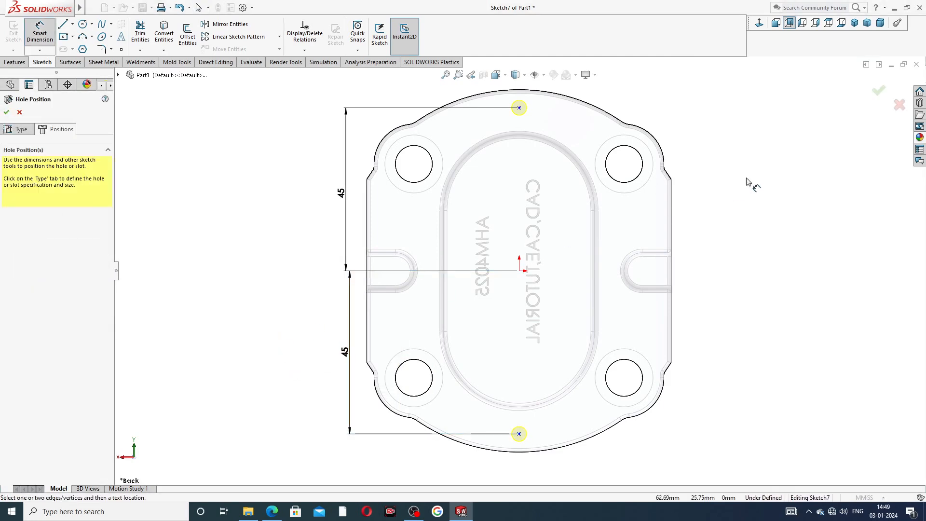
right_click(736, 173)
click(754, 166)
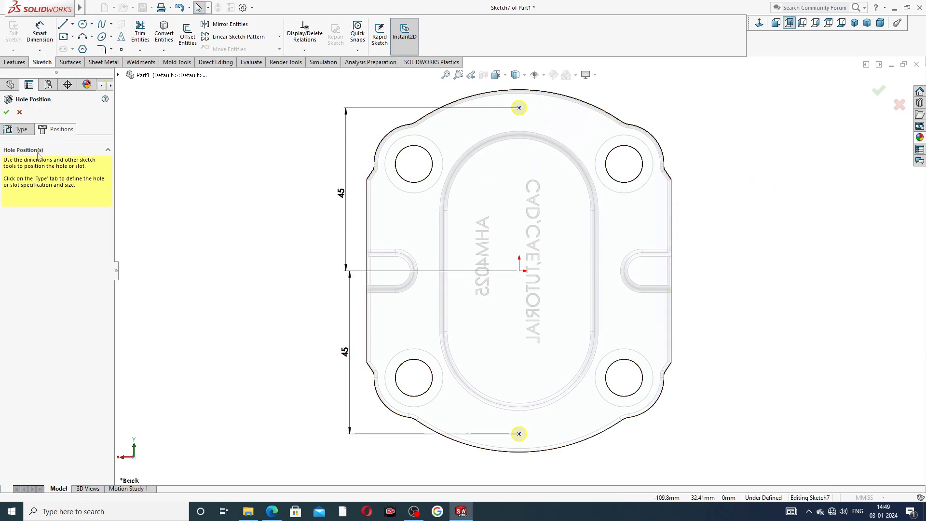
click(6, 112)
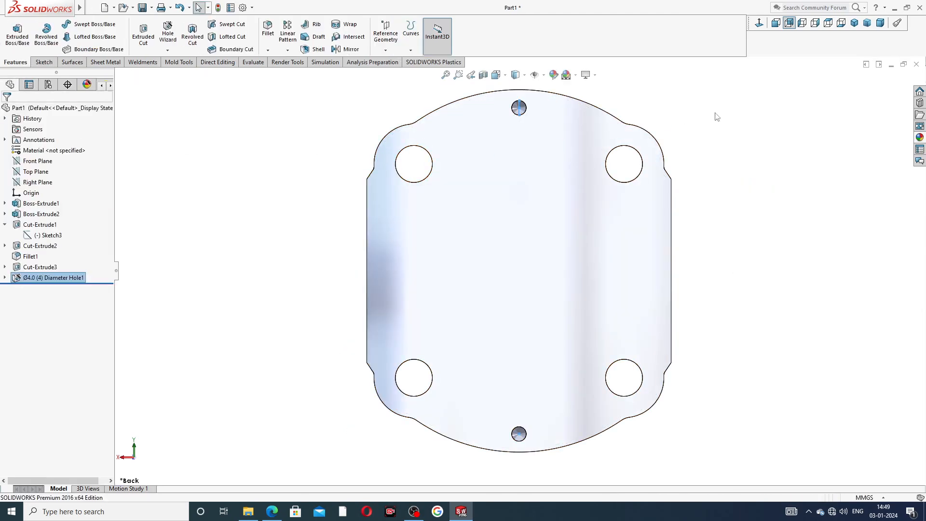
- Apply the polished brass appearance to the whole end plate
middle_drag(673, 151, 462, 214)
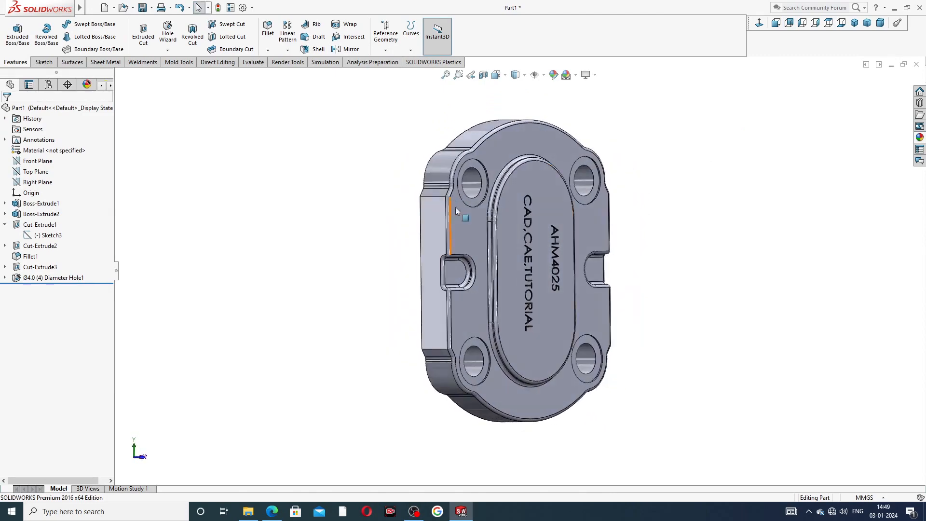
click(919, 138)
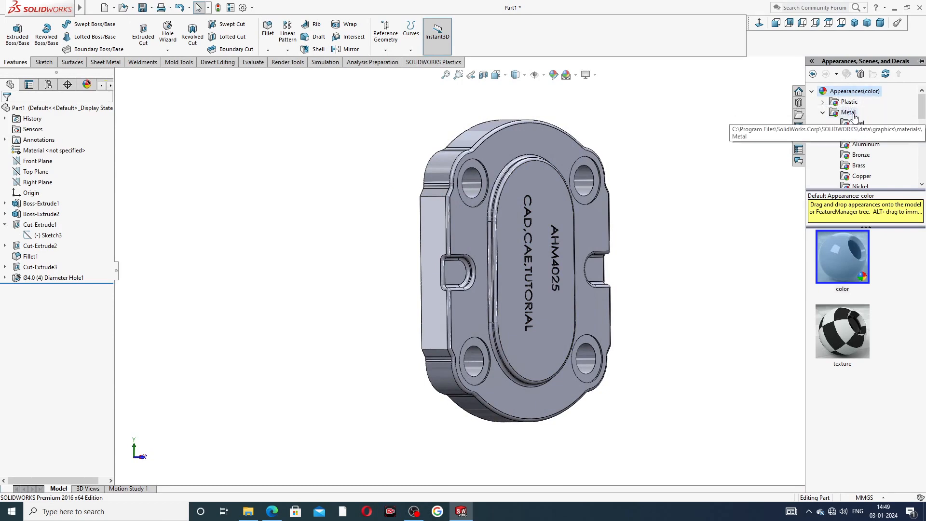
scroll(858, 181, down, 1)
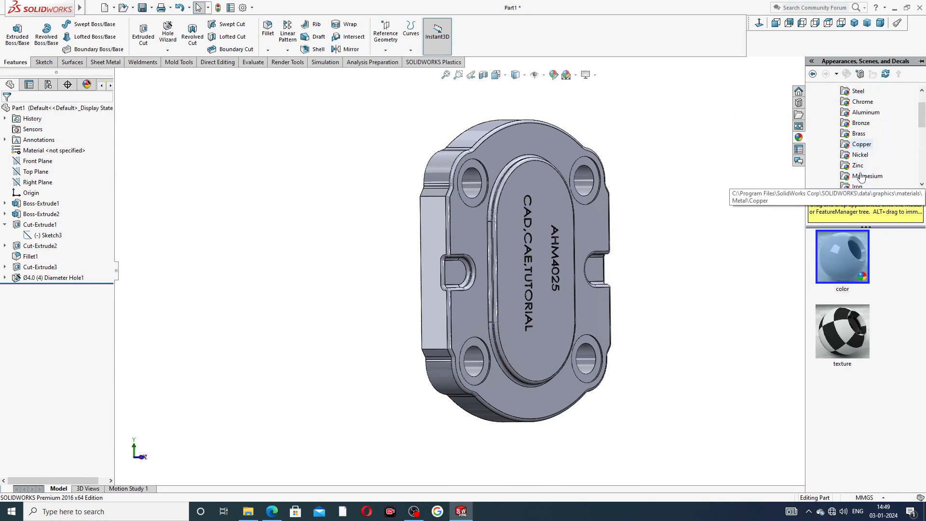
click(859, 133)
double_click(853, 251)
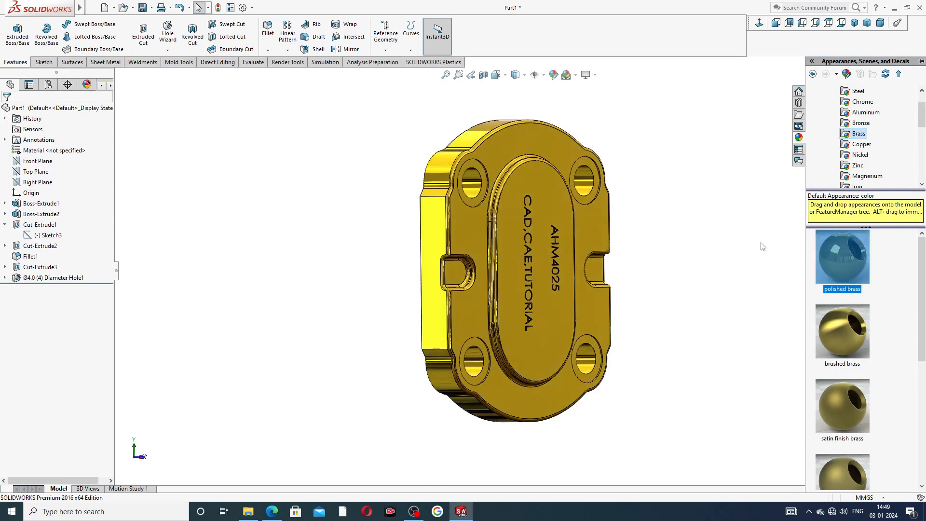
- Compare the brass end plate from both sides with the isometric view in the PDF drawing
middle_drag(754, 229, 595, 195)
middle_drag(676, 217, 635, 211)
click(271, 511)
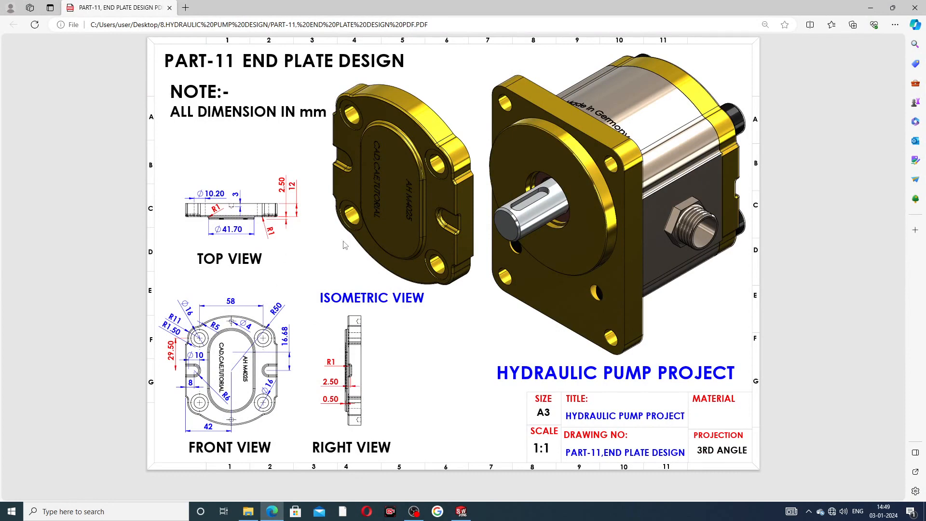
click(461, 511)
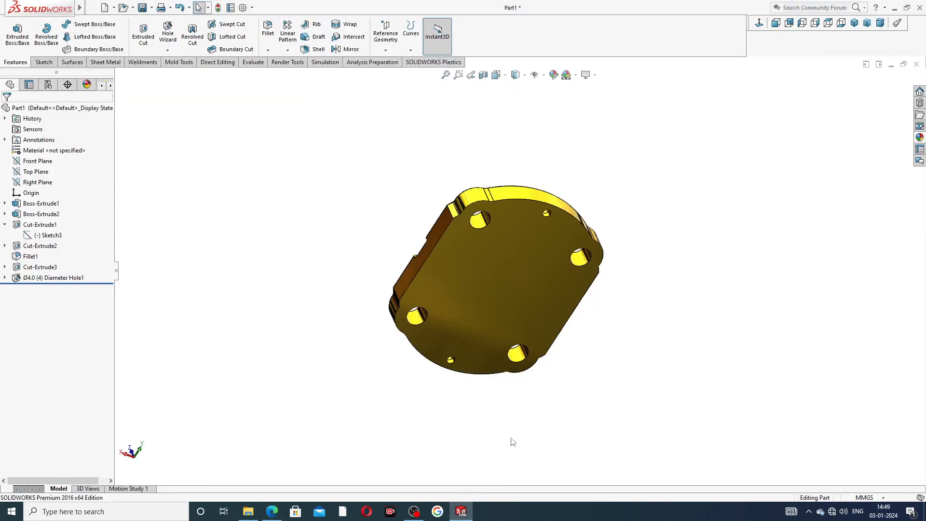
middle_drag(679, 174, 733, 386)
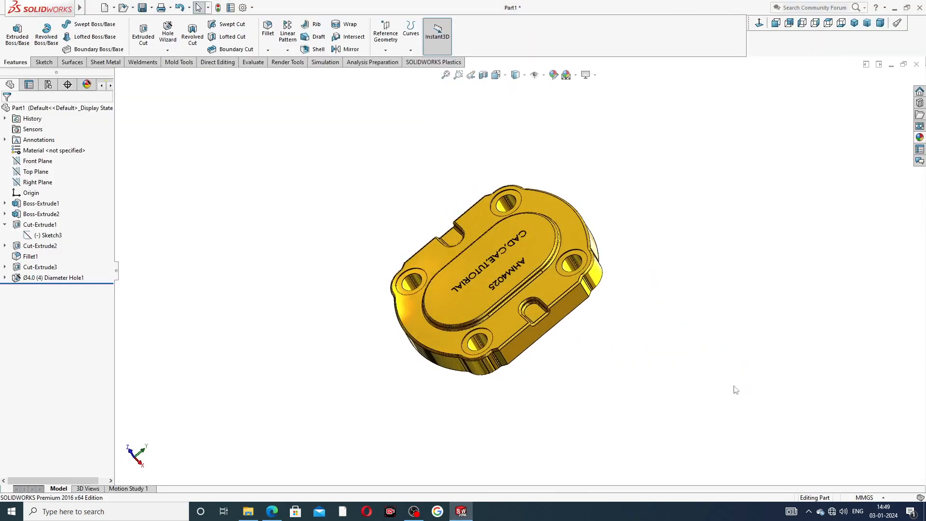
scroll(518, 234, down, 1)
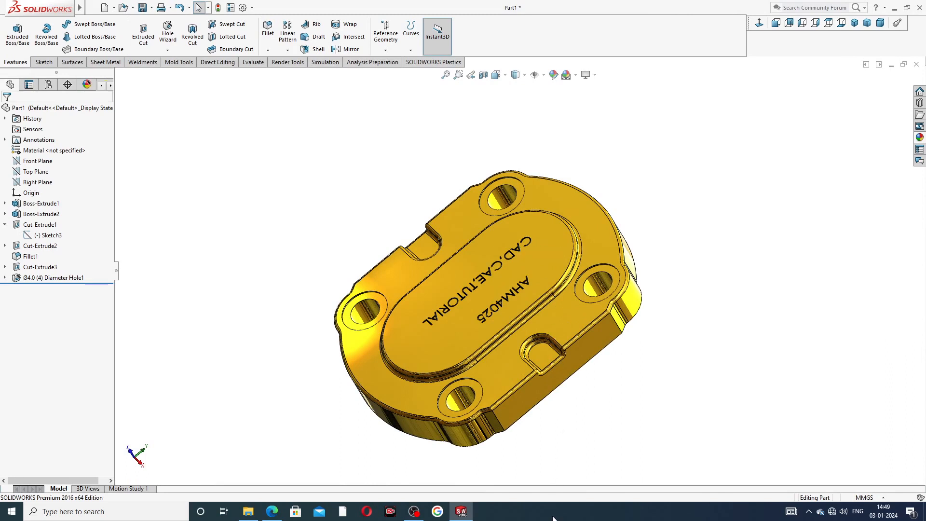
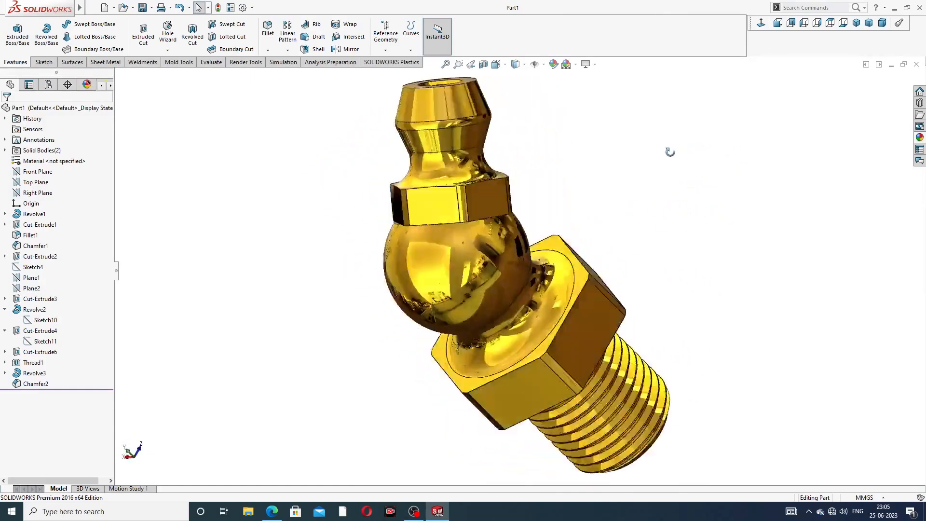
middle_drag(631, 138, 658, 58)
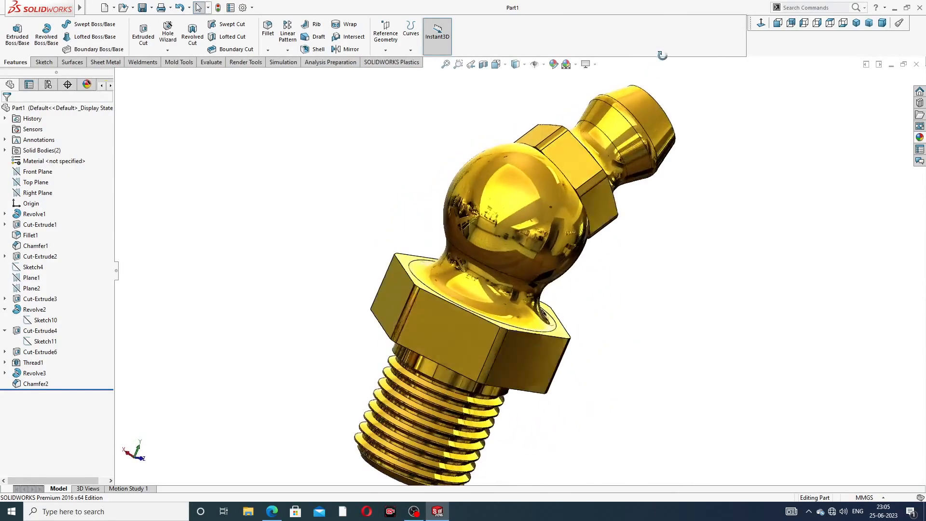
middle_drag(658, 189, 771, 107)
click(856, 23)
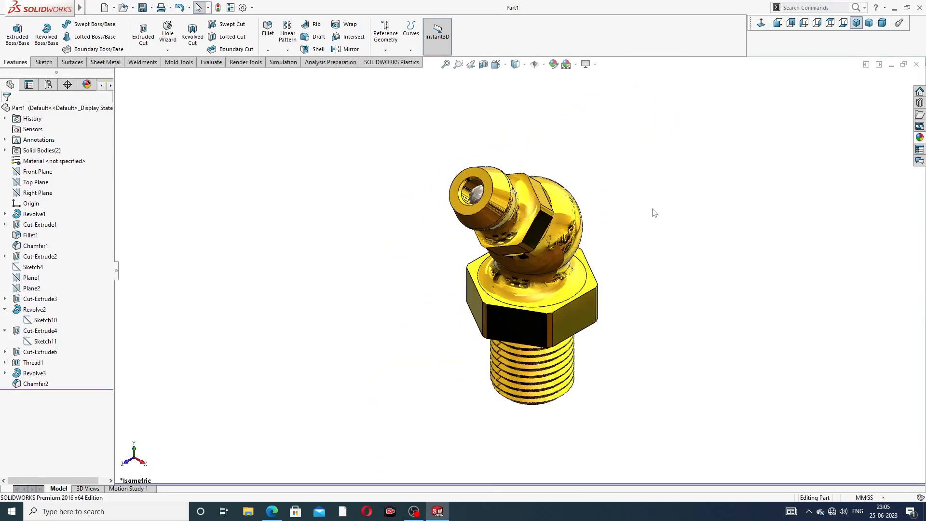
scroll(651, 212, down, 1)
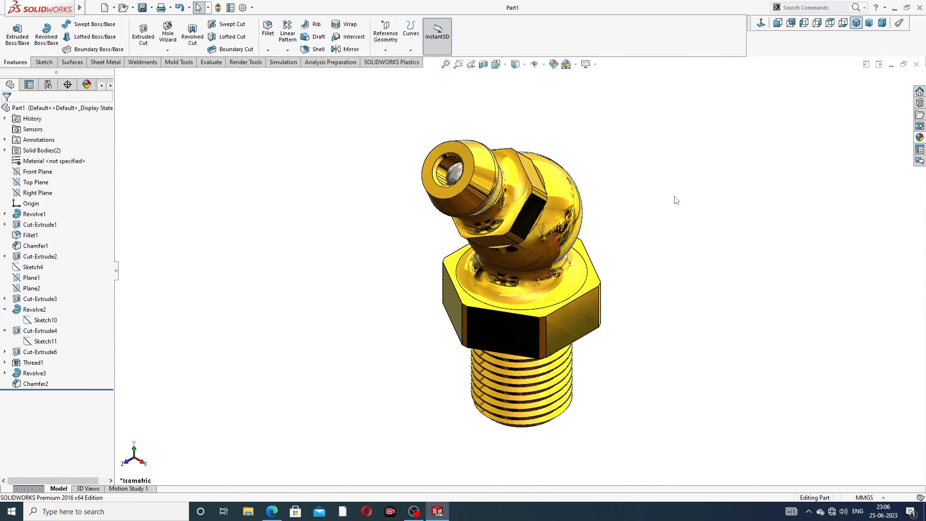
- Close the brass fitting part and create a new part document with a plain white background scene
click(917, 64)
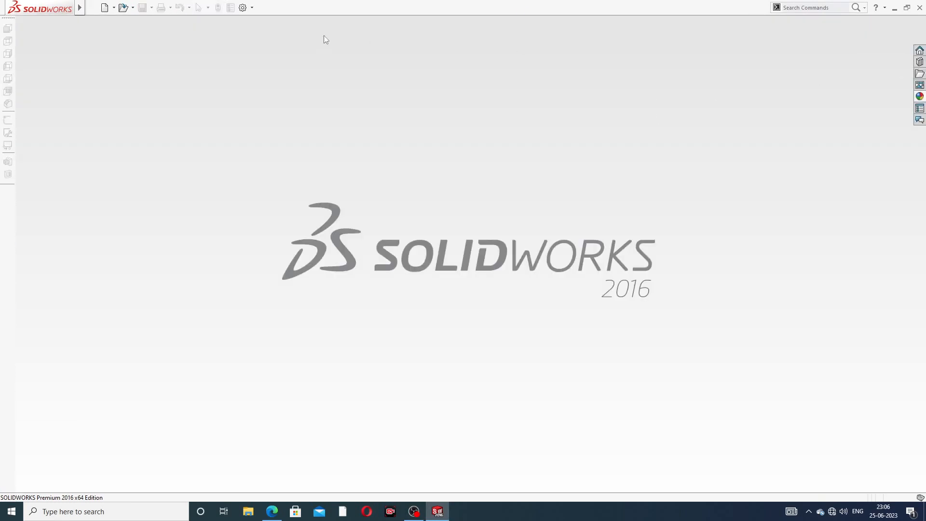
click(105, 8)
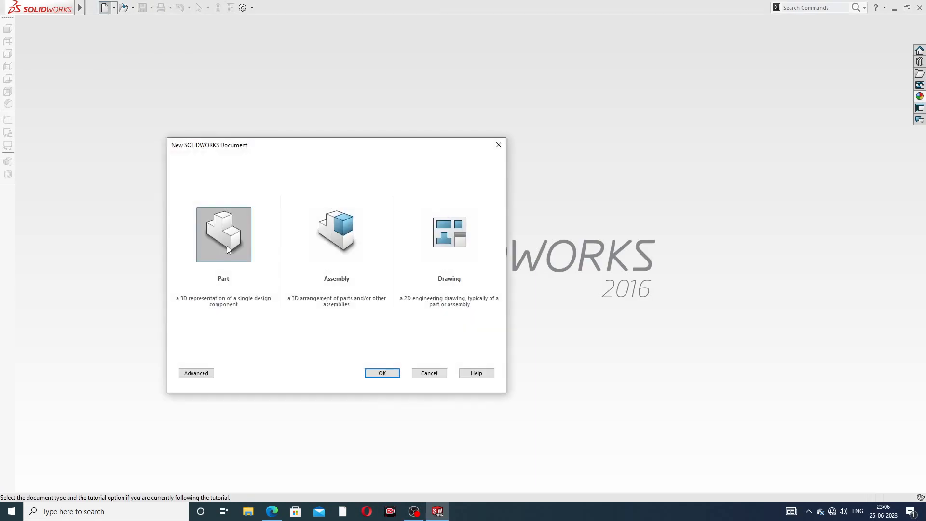
click(381, 373)
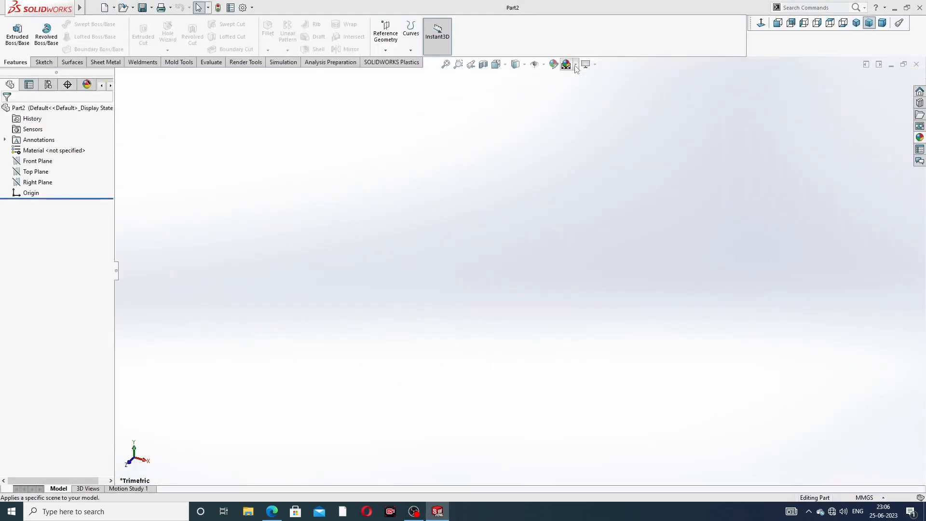
click(576, 64)
click(593, 27)
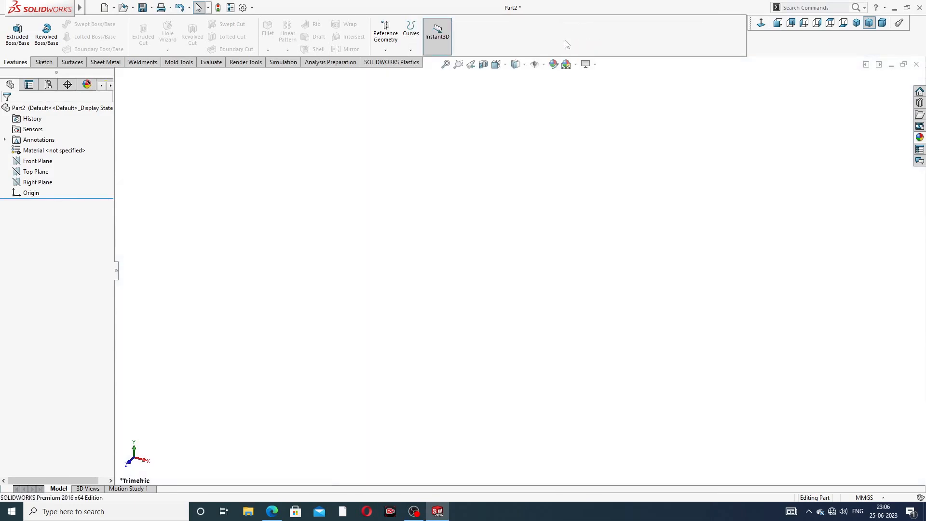
- Raise both the shaded and the wireframe image quality resolutions to their highest setting in the document properties
click(243, 8)
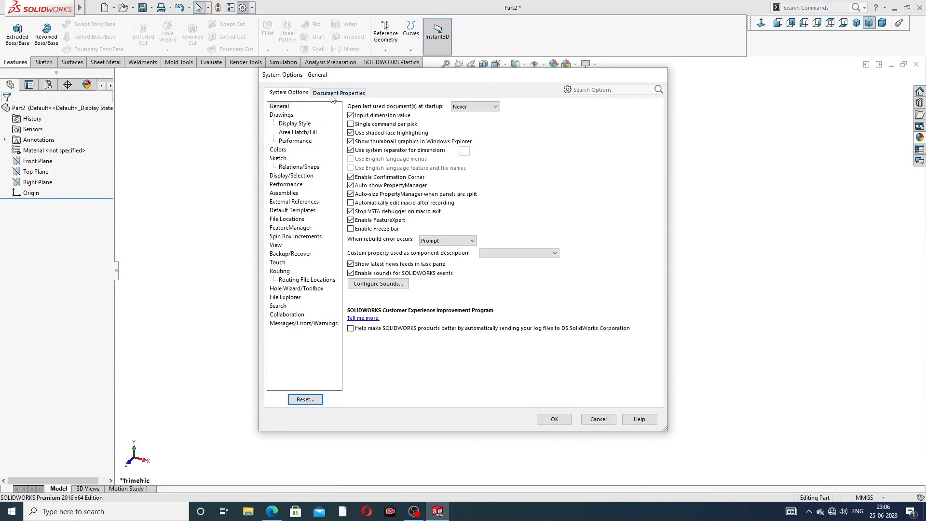
click(332, 95)
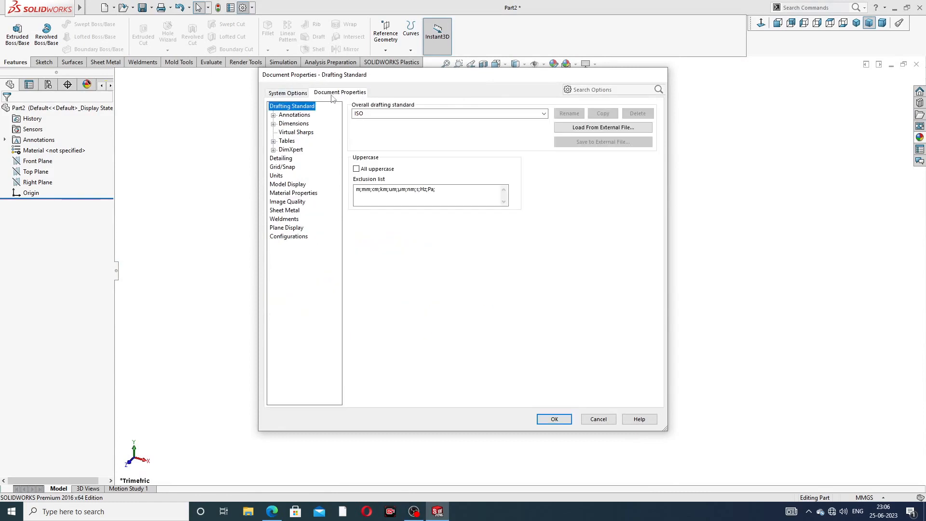
click(287, 202)
drag(432, 122, 531, 121)
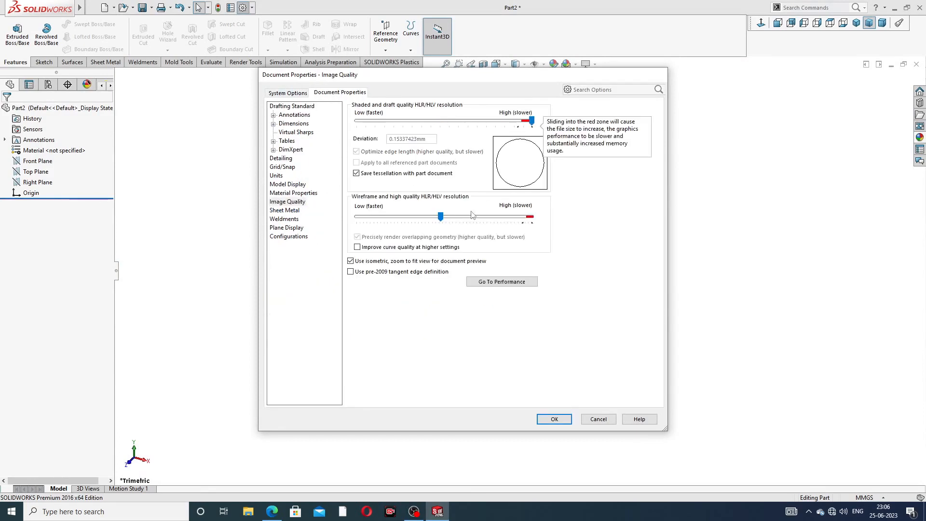
drag(441, 216, 557, 221)
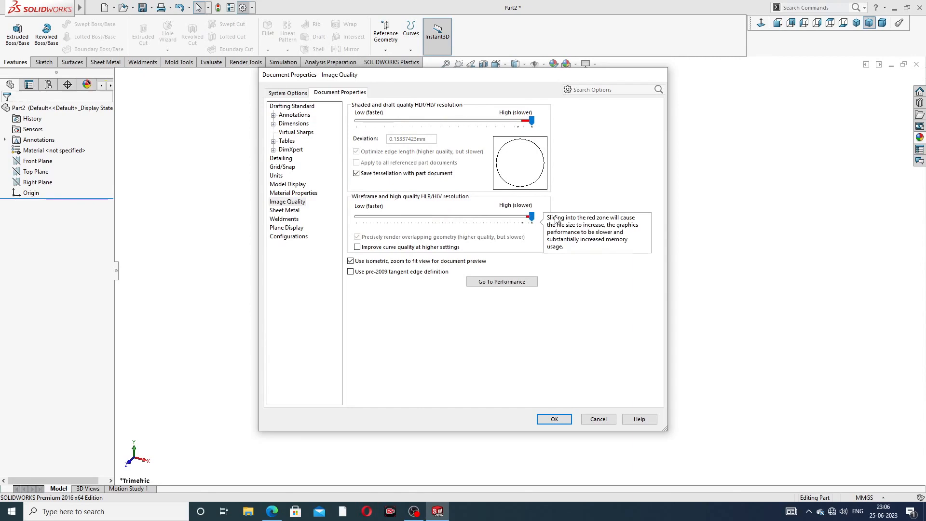
click(554, 419)
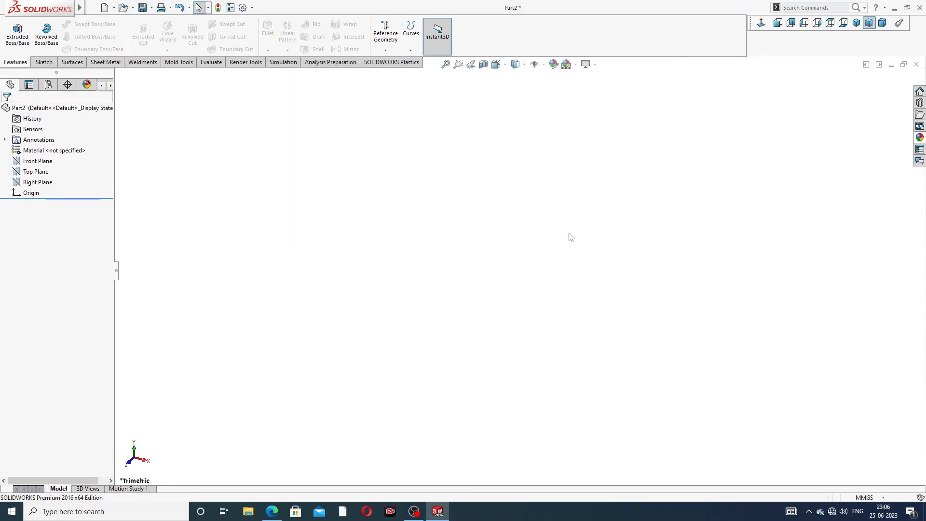
- Check the PDF drawing, start a sketch on the Front Plane, and draw a vertical line through the origin
click(272, 511)
click(37, 162)
click(58, 150)
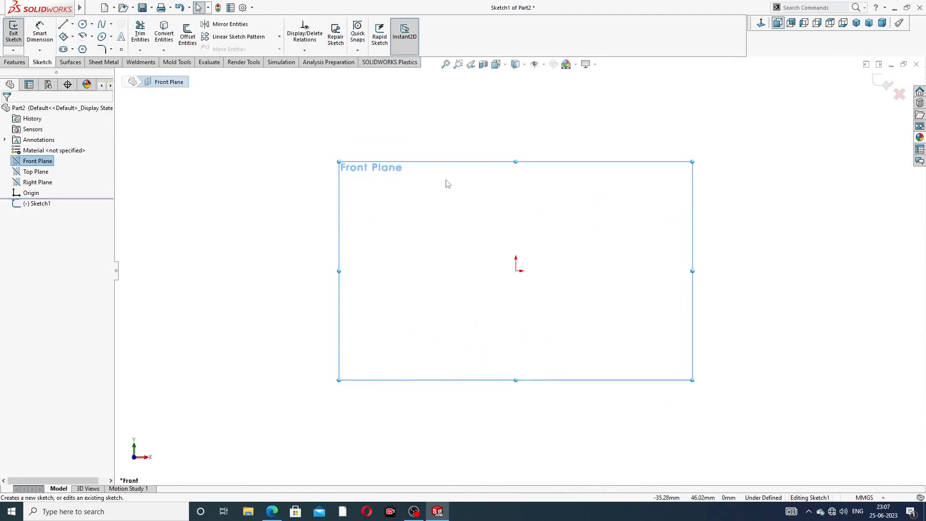
click(64, 25)
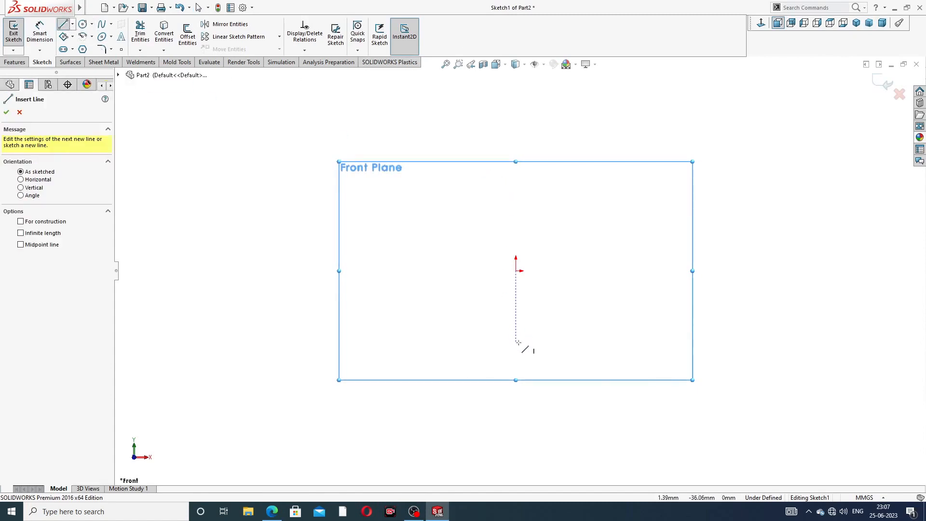
click(516, 359)
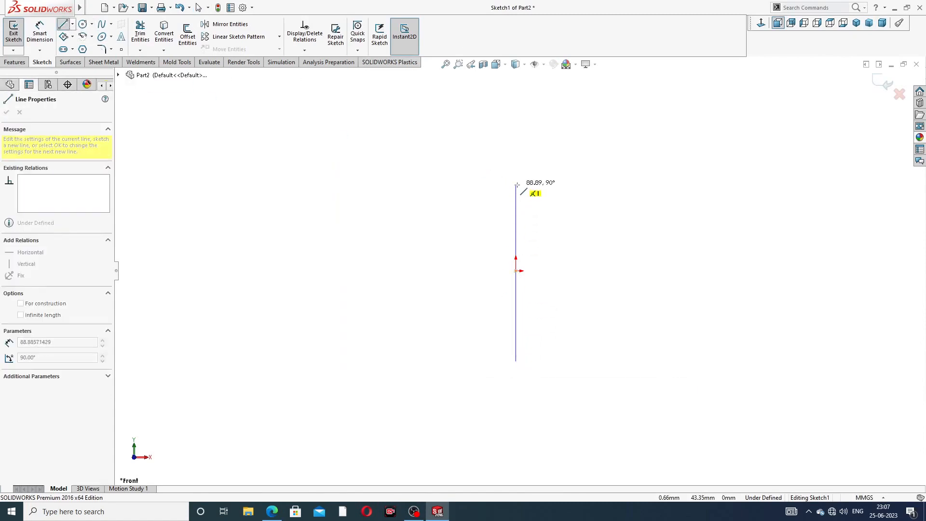
click(516, 148)
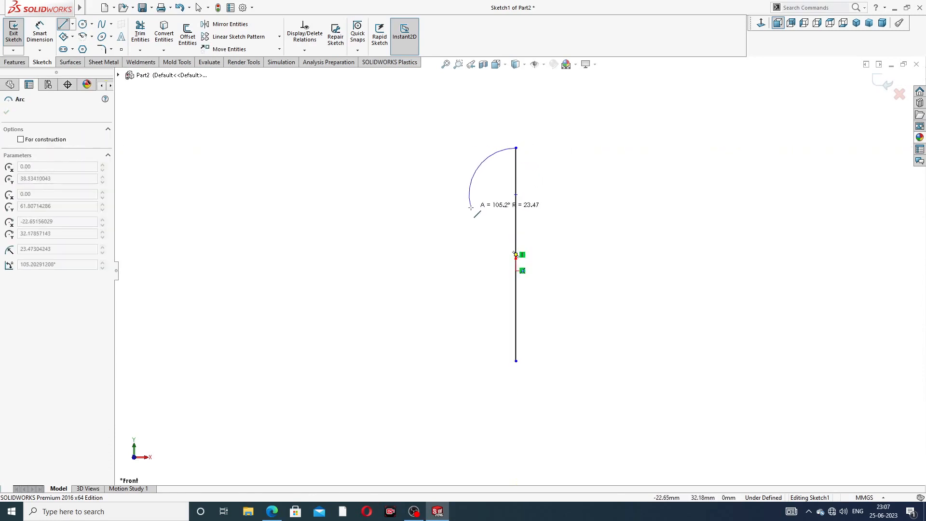
- Close the half profile with two tangent arcs from the line's upper end, followed by a stepped flange and shank outline to its lower end
click(479, 233)
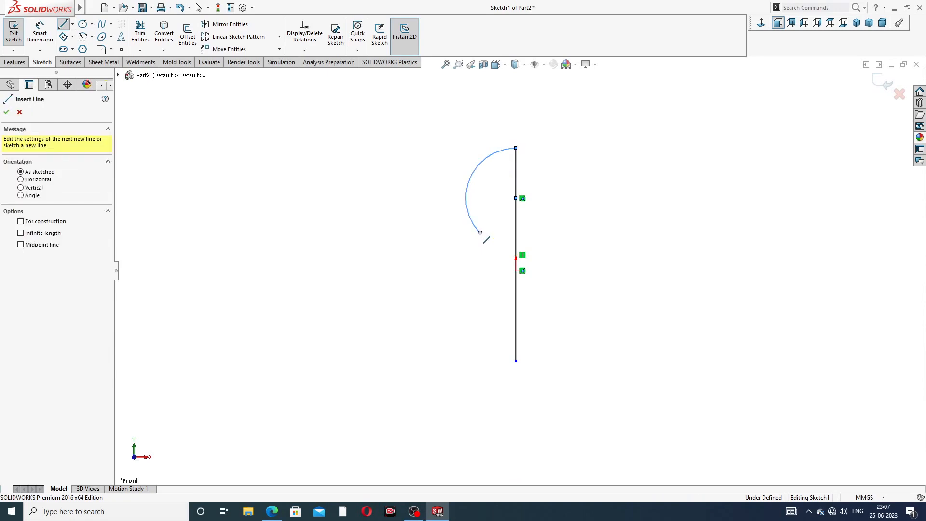
click(461, 285)
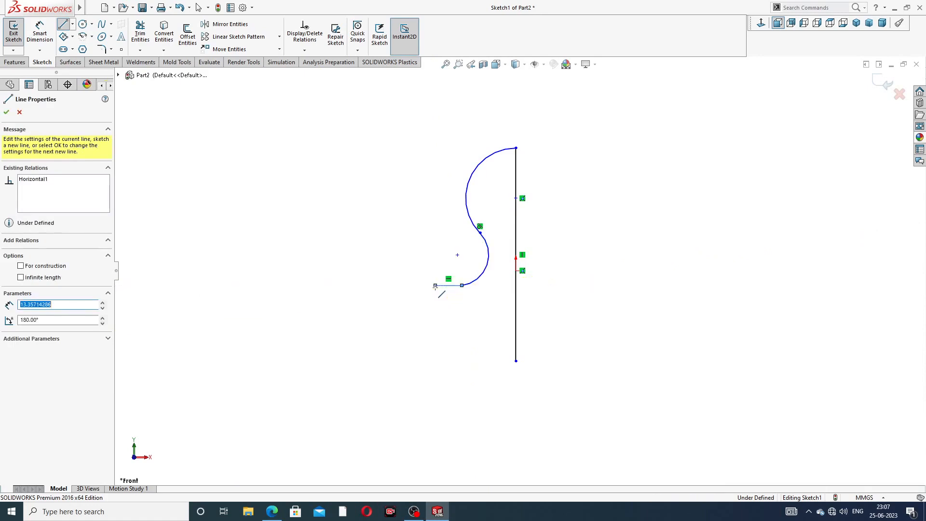
click(435, 285)
click(435, 313)
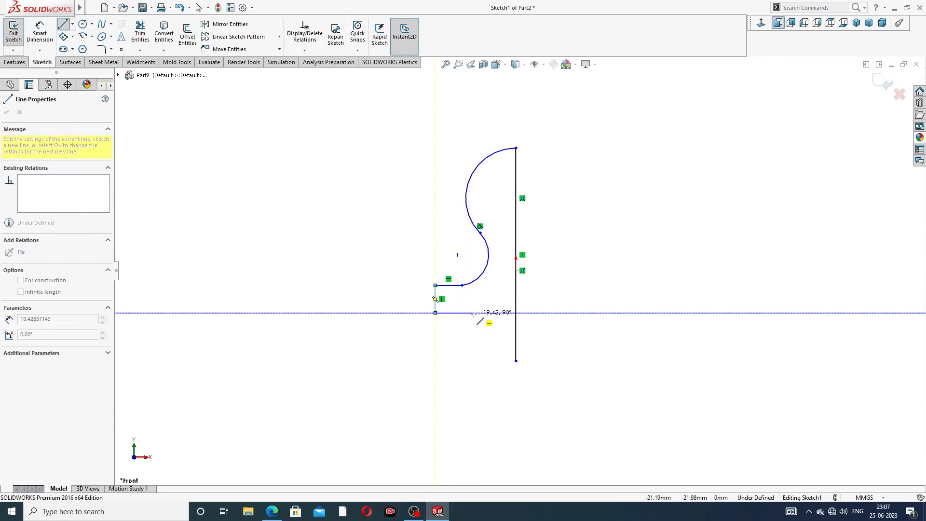
click(473, 313)
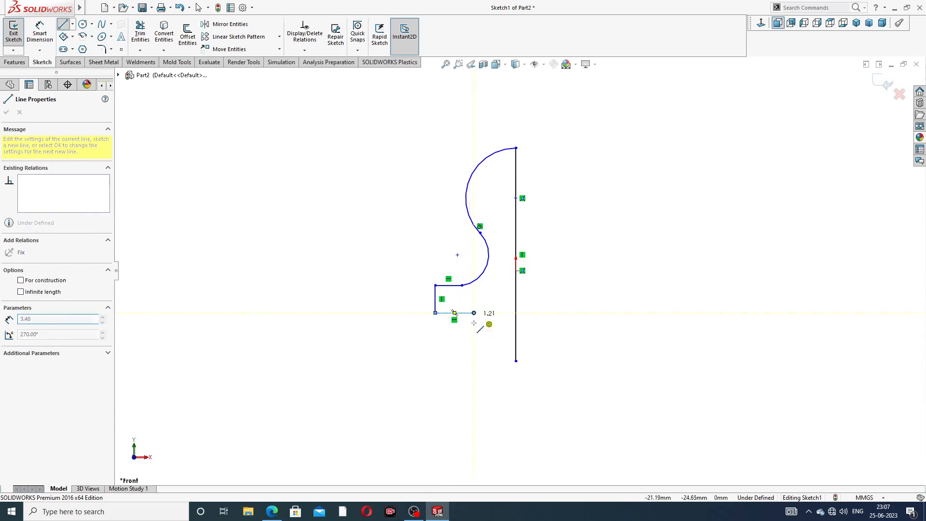
click(474, 361)
click(516, 361)
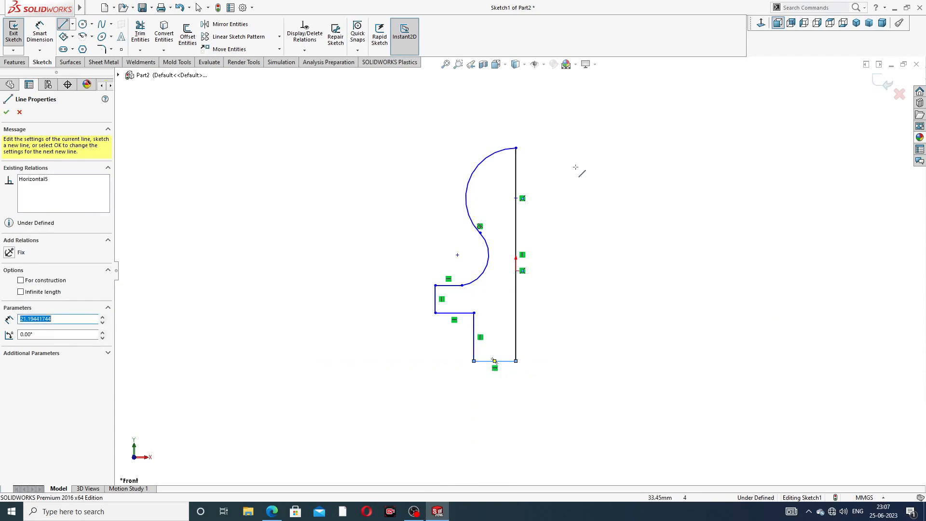
right_click(578, 162)
click(604, 167)
scroll(532, 215, down, 1)
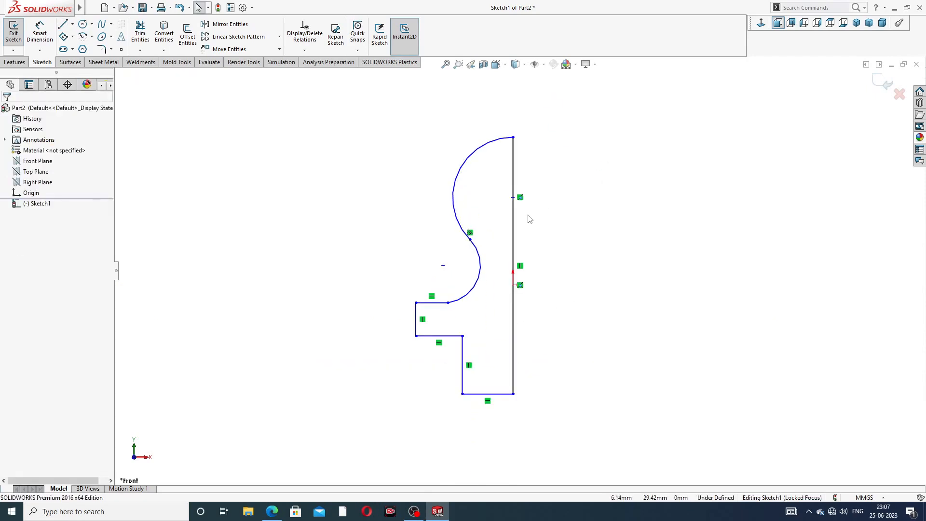
- Make the upper arc's centre point coincident with the origin
click(513, 198)
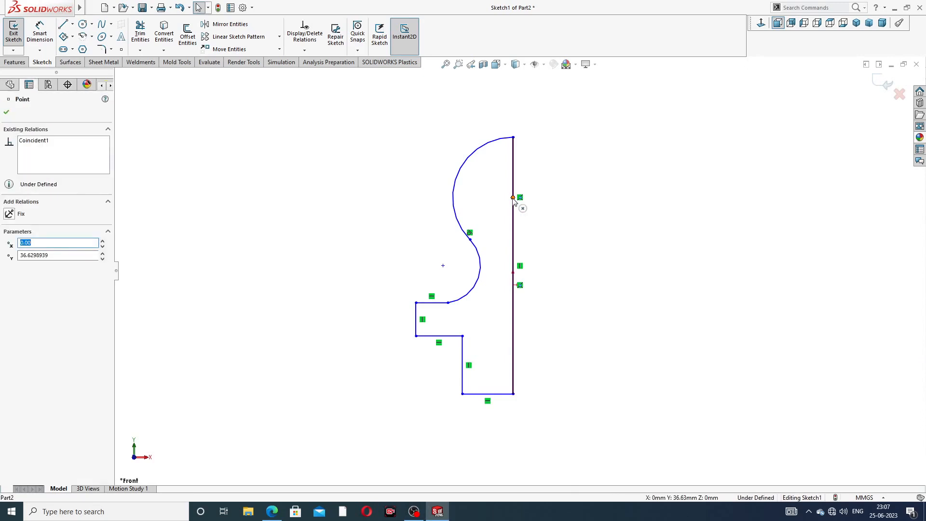
ctrl+click(513, 285)
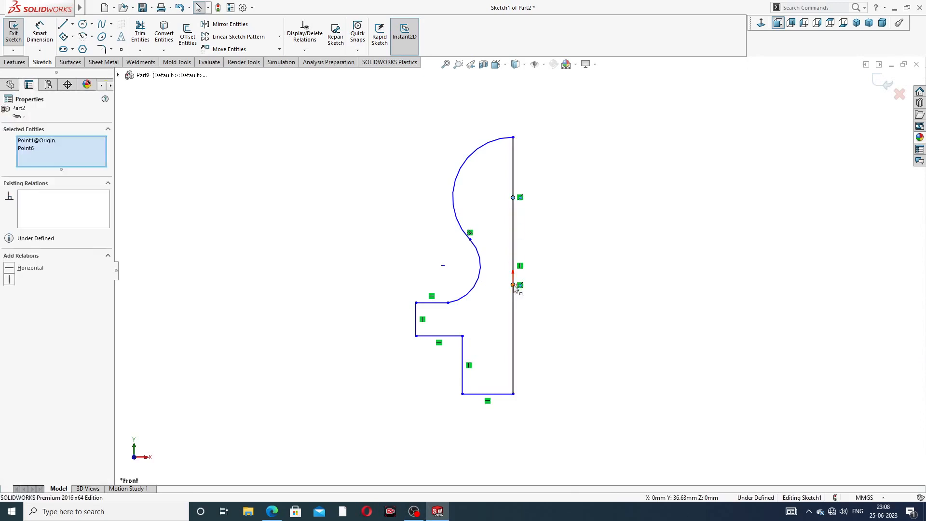
click(552, 244)
key(Escape)
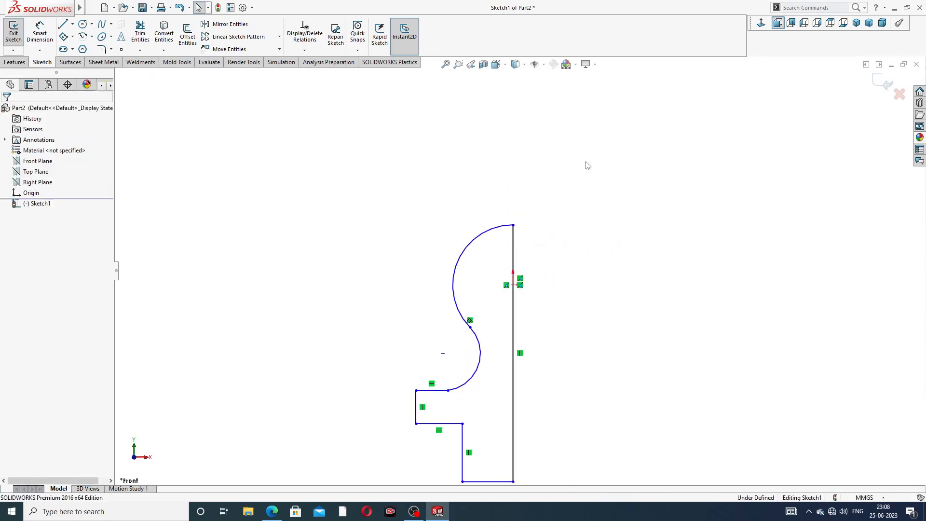
scroll(517, 371, up, 2)
scroll(487, 451, down, 2)
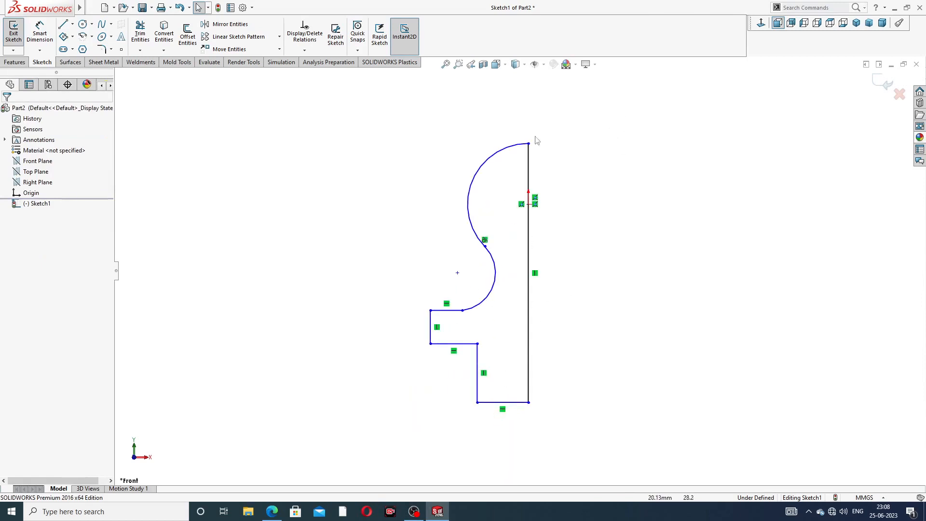
- Dimension the upper arc with a radius of 6 mm
click(40, 33)
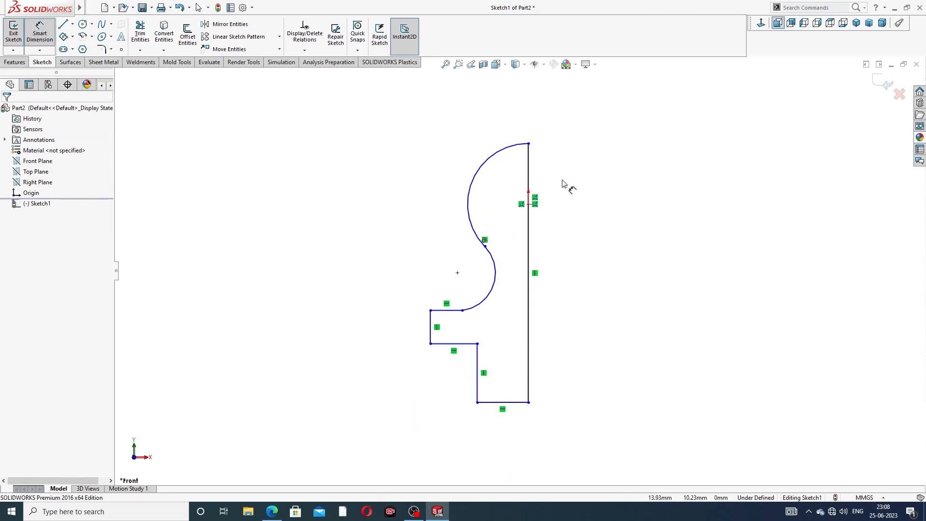
scroll(564, 186, down, 1)
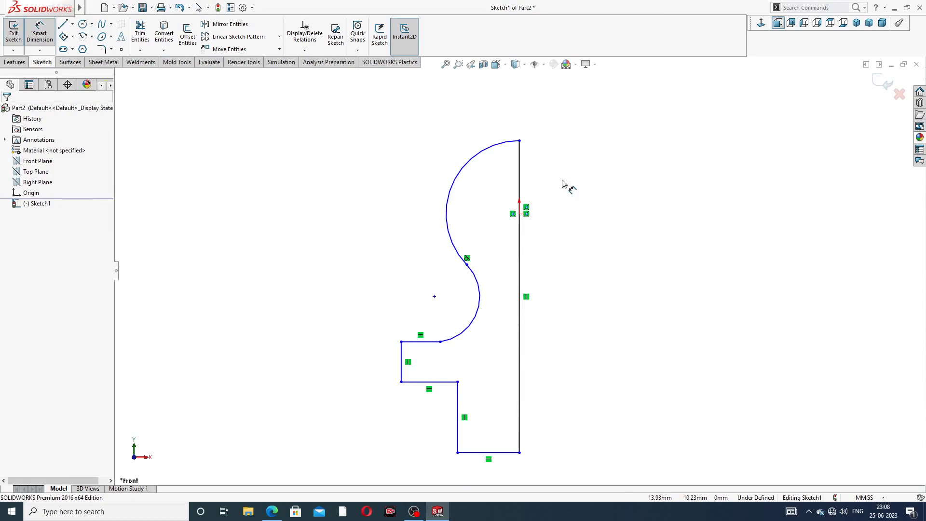
click(482, 149)
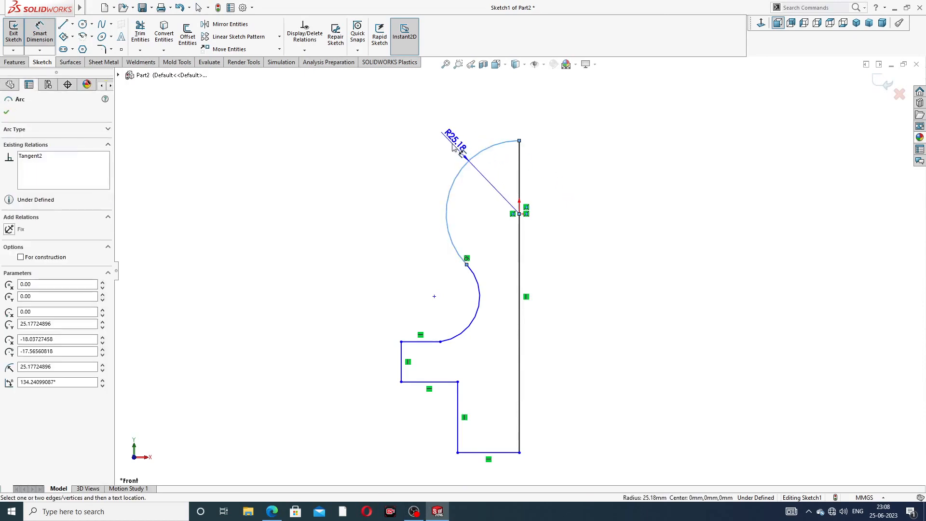
click(452, 147)
text(6)
key(Return)
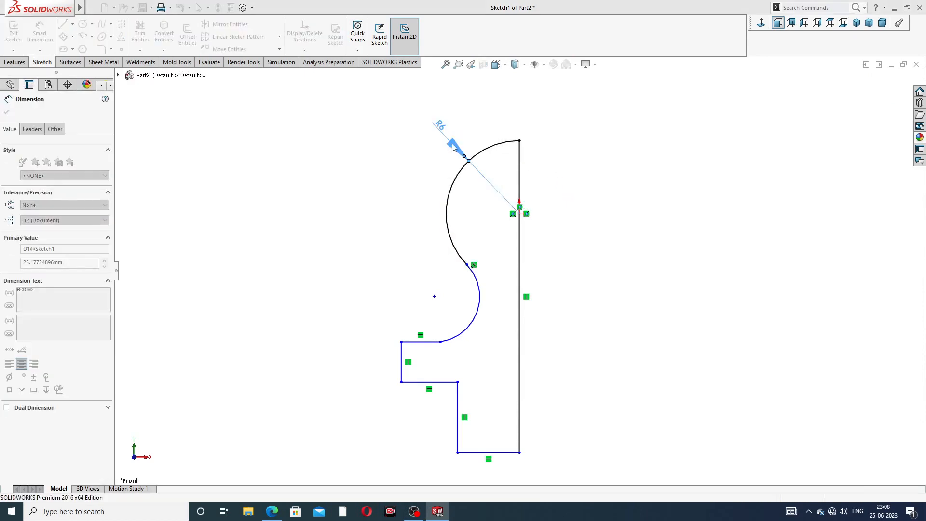
click(559, 141)
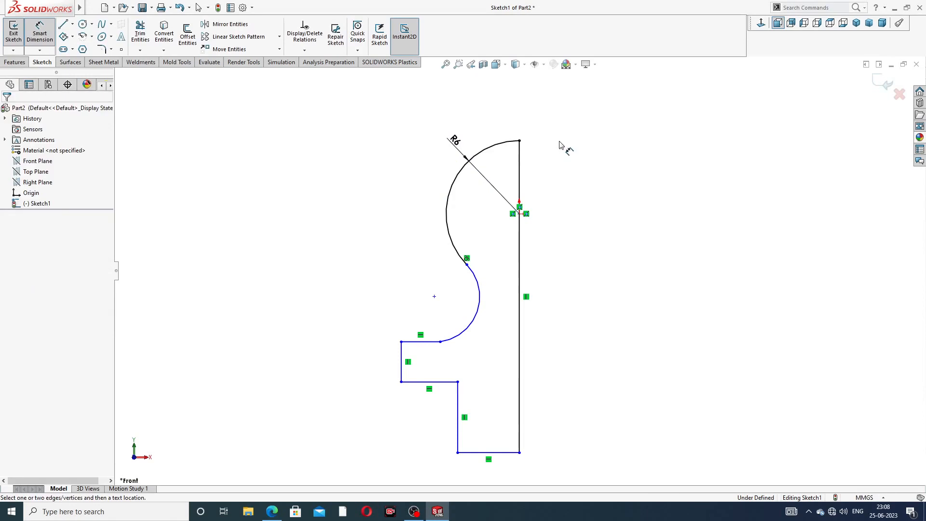
- Dimension the lower concave arc with a radius of 2.2 mm
click(483, 300)
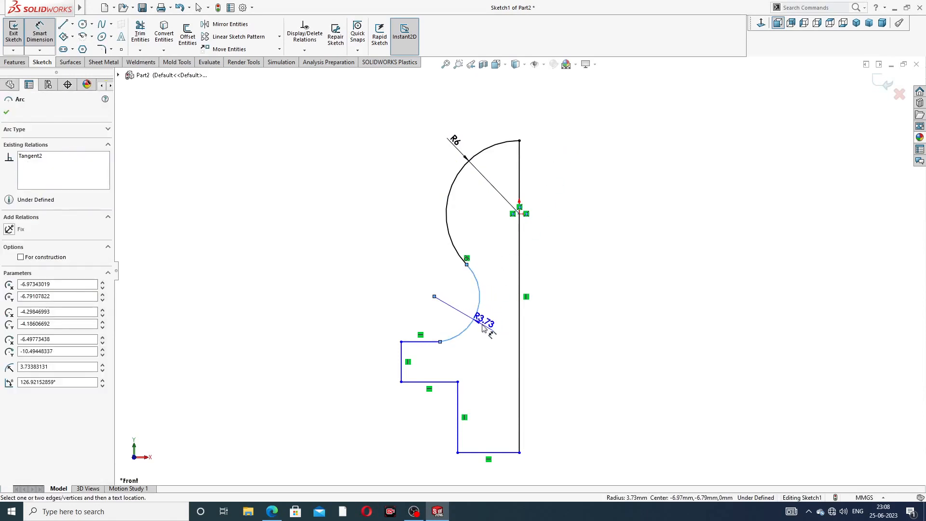
click(416, 286)
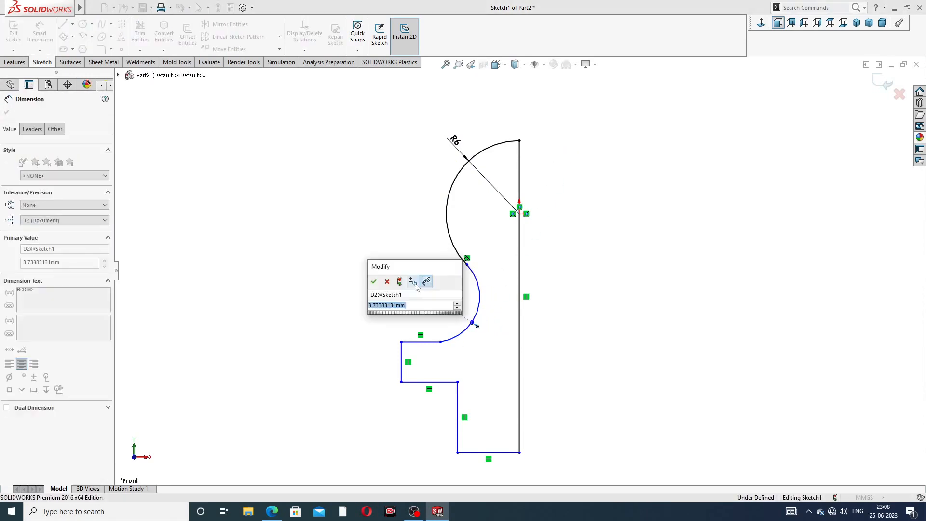
text(2.2)
key(Return)
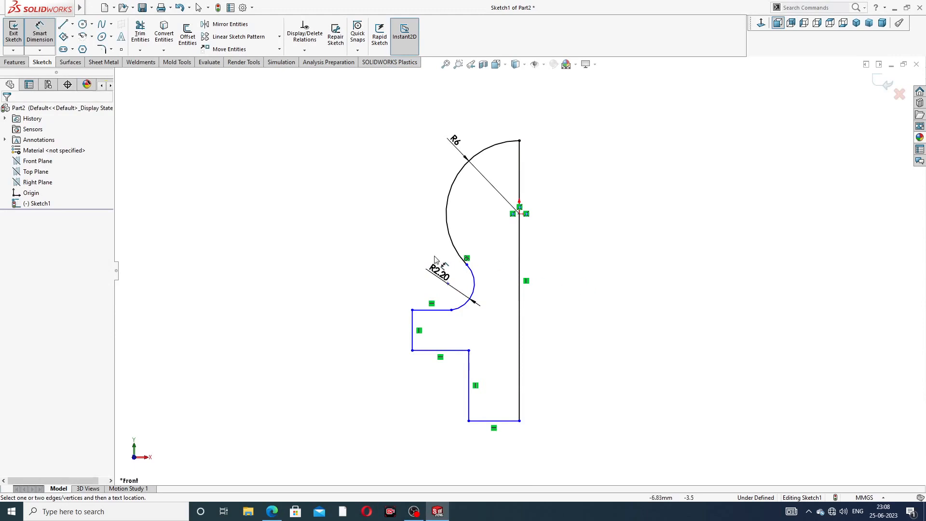
right_click(405, 242)
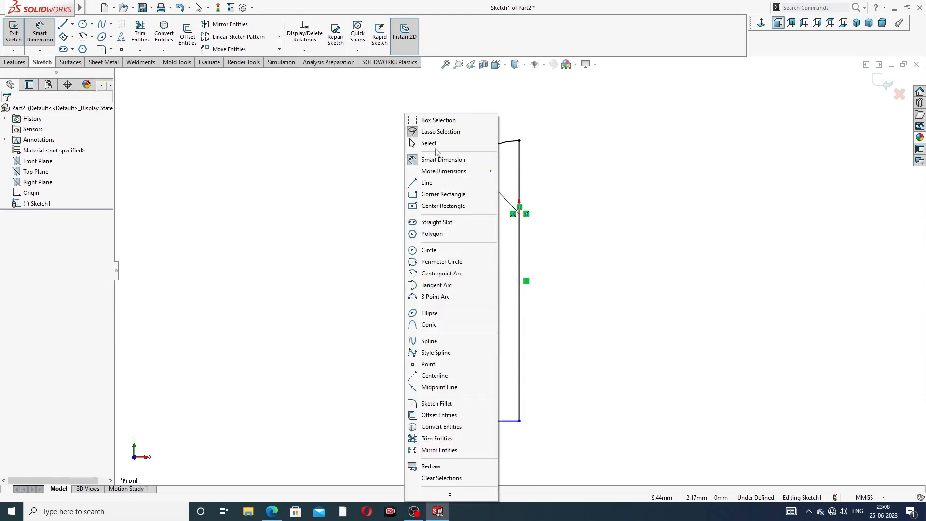
click(431, 143)
- Make the lower concave arc tangent to the flange's top horizontal line at their shared endpoint
click(452, 313)
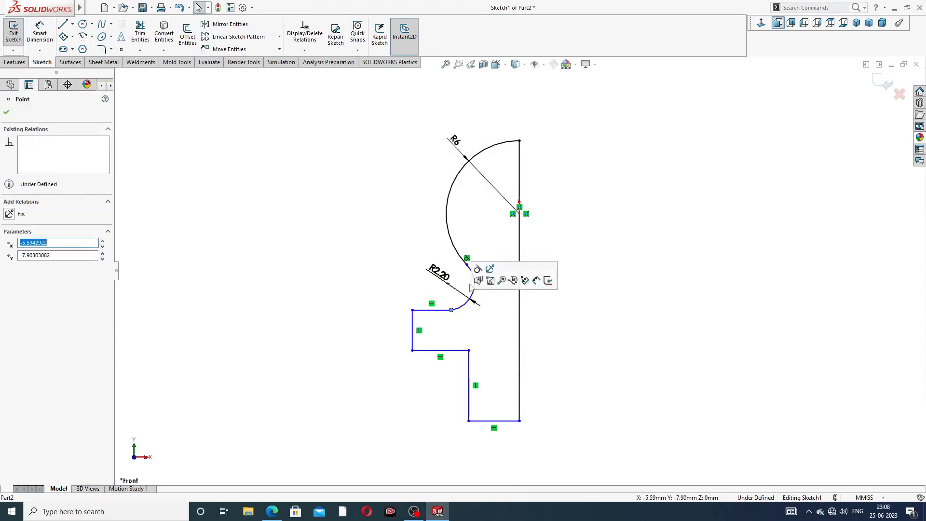
click(483, 275)
click(630, 260)
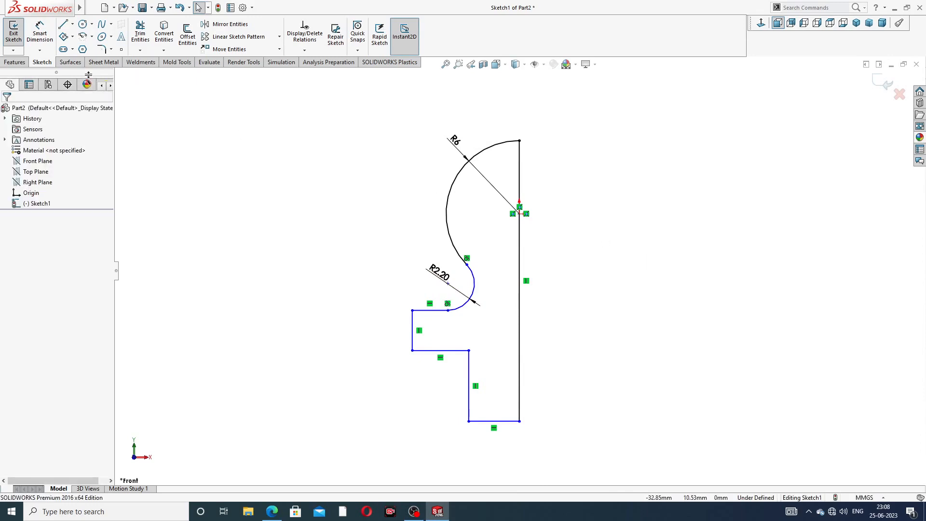
- Dimension the flange's outer vertical edge to 5 mm
click(40, 32)
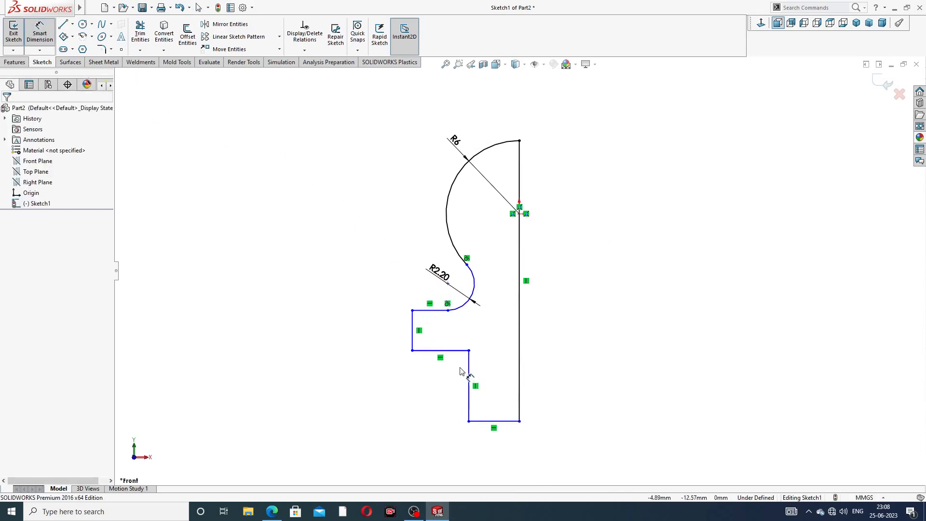
click(413, 322)
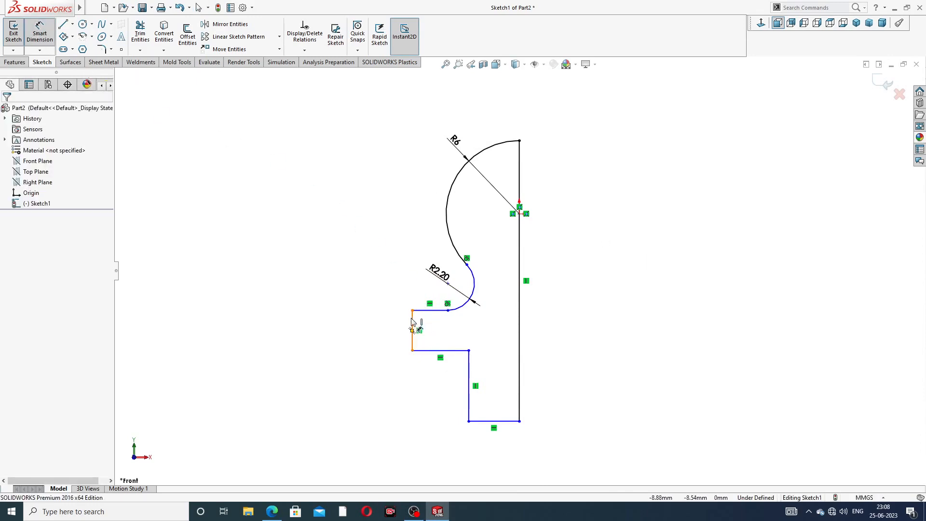
click(384, 331)
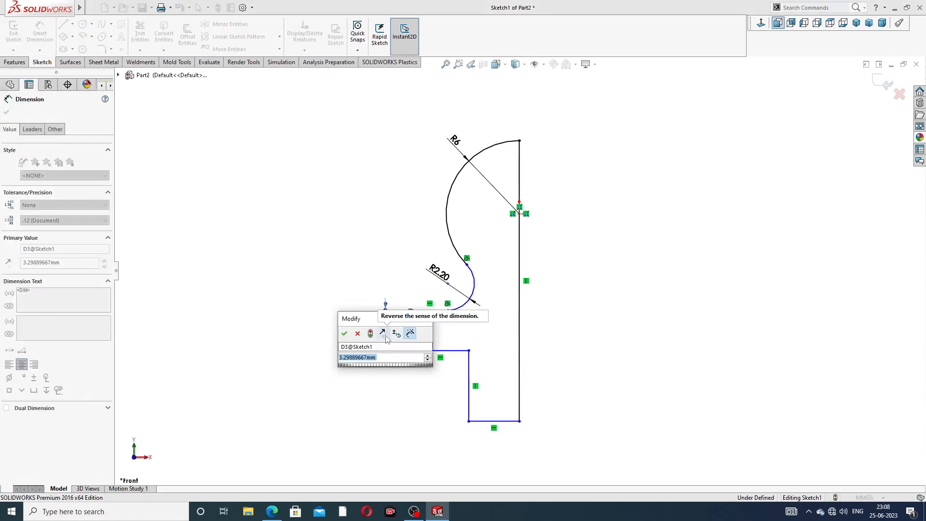
text(5)
key(Return)
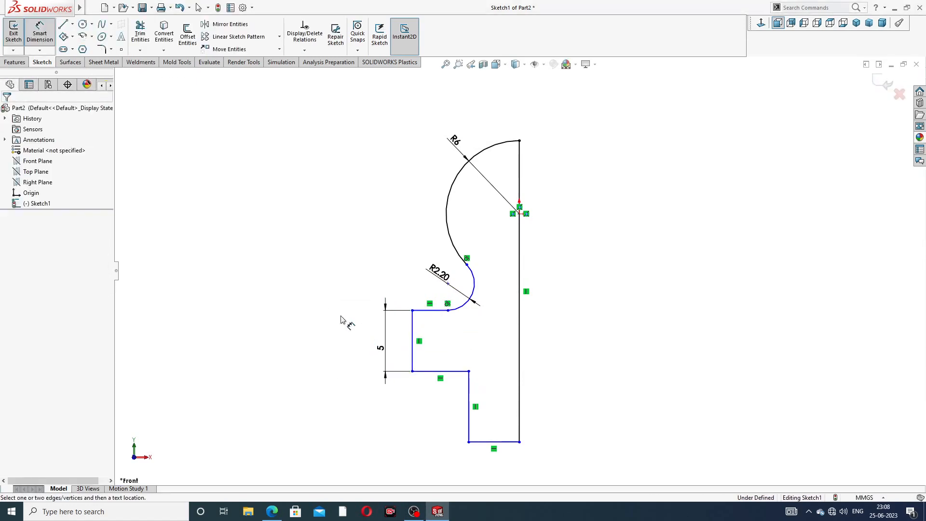
- Dimension the height from the flange's top line to the profile's bottom line as 16 mm and place it outside the 5 mm dimension
click(489, 442)
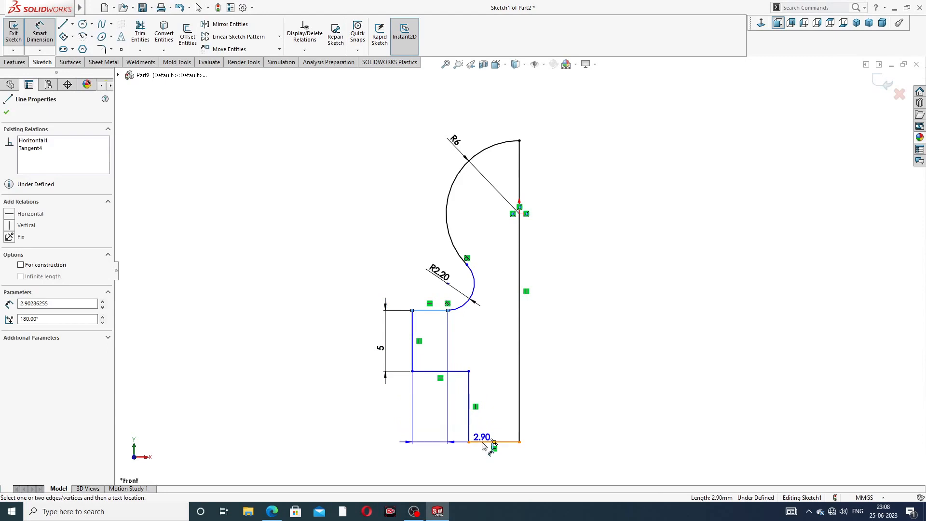
click(483, 442)
click(360, 389)
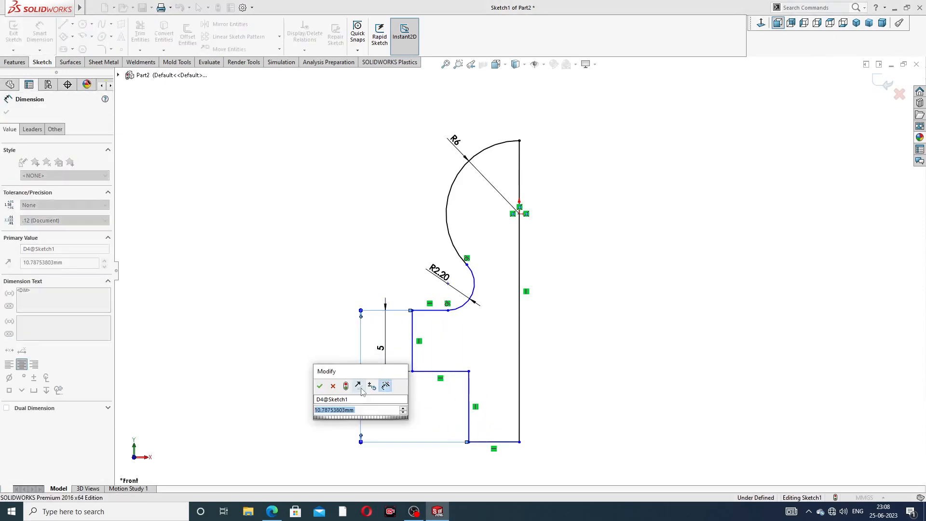
key(Return)
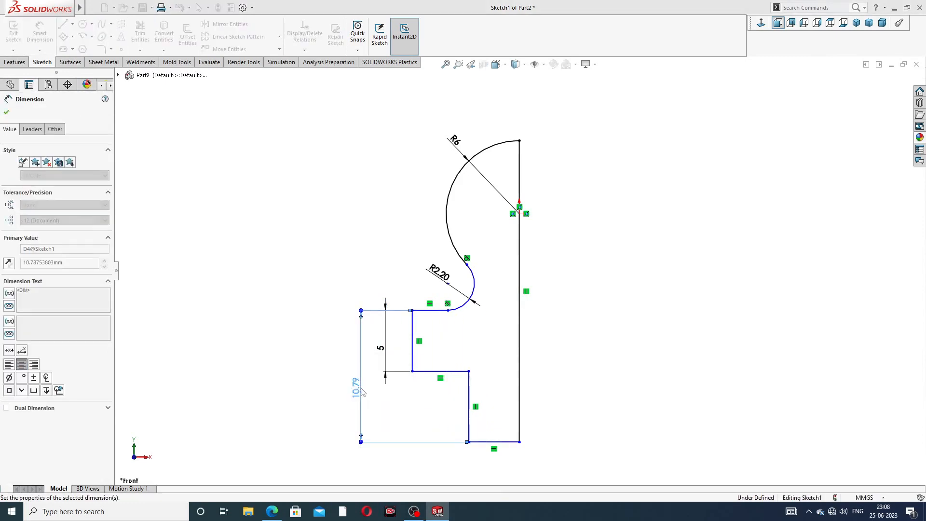
click(629, 323)
scroll(606, 316, up, 3)
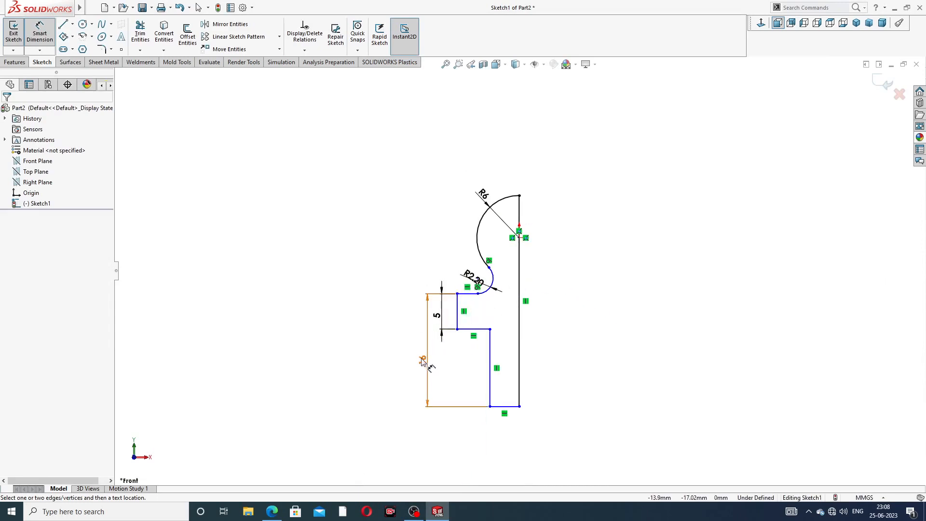
drag(422, 361, 411, 360)
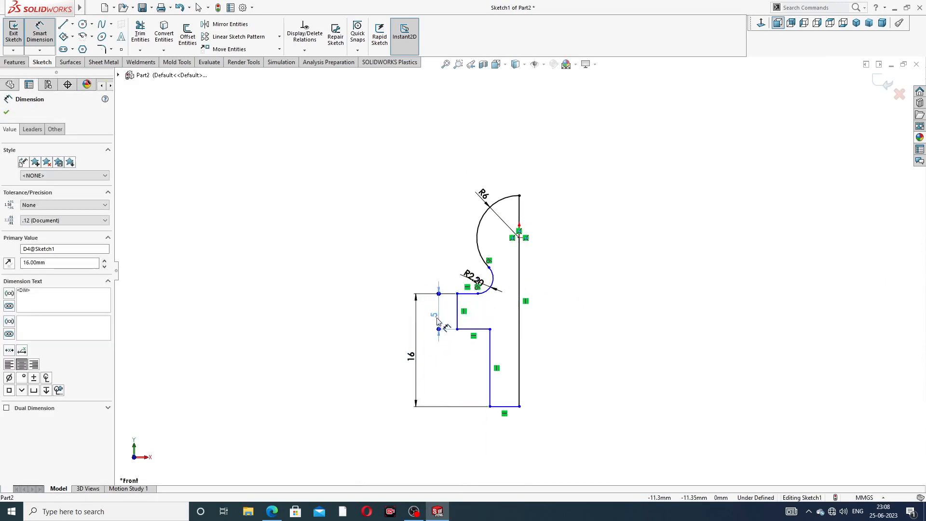
click(581, 311)
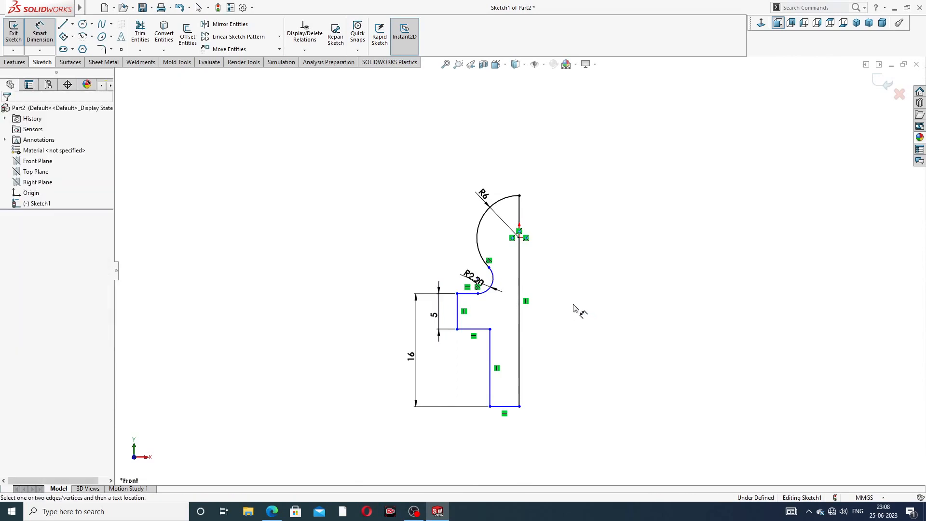
- Dimension the shank's bottom horizontal line to 5 mm
click(515, 409)
click(509, 428)
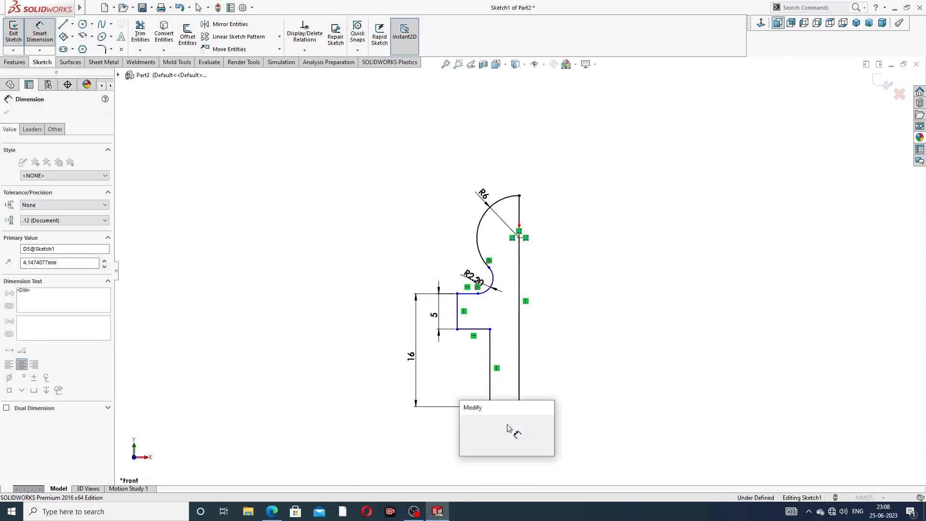
text(5)
key(Return)
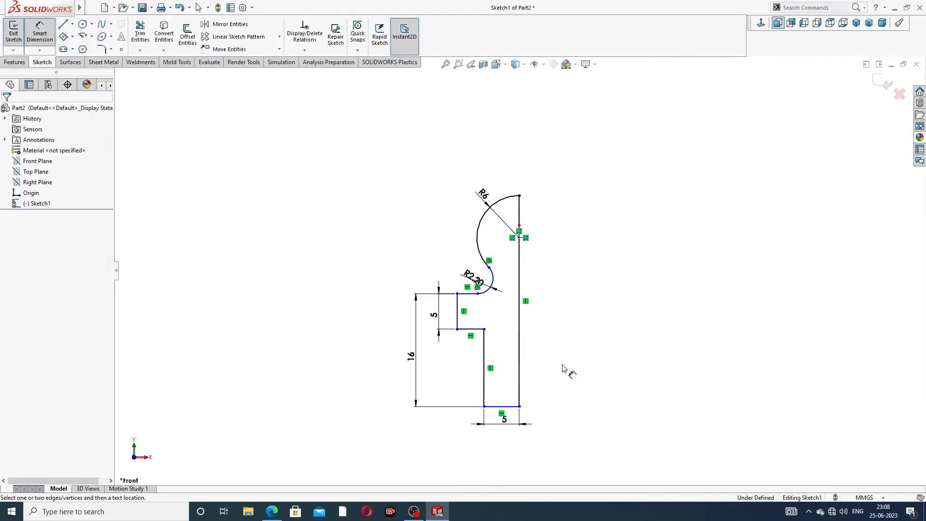
- Dimension the distance from the flange's lower outer corner to the vertical axis line as 8 mm
click(457, 330)
click(519, 340)
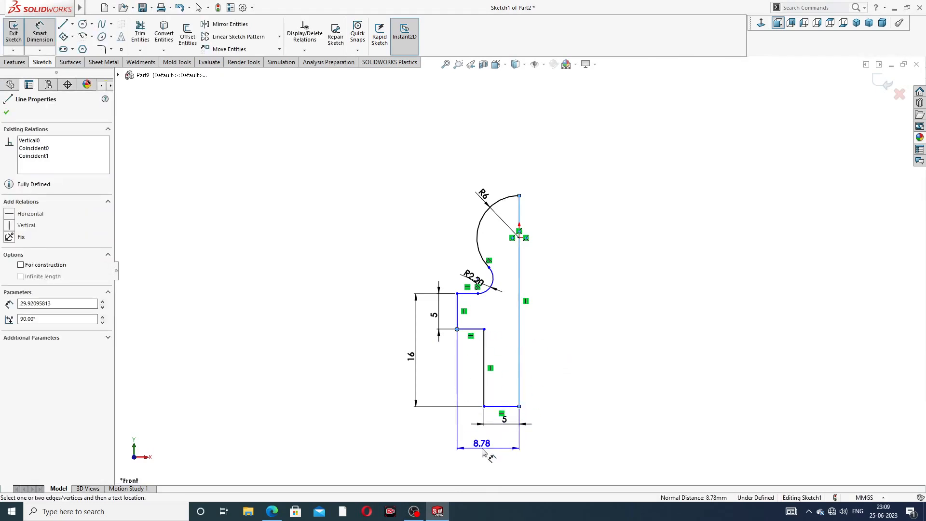
click(482, 451)
text(8)
key(Return)
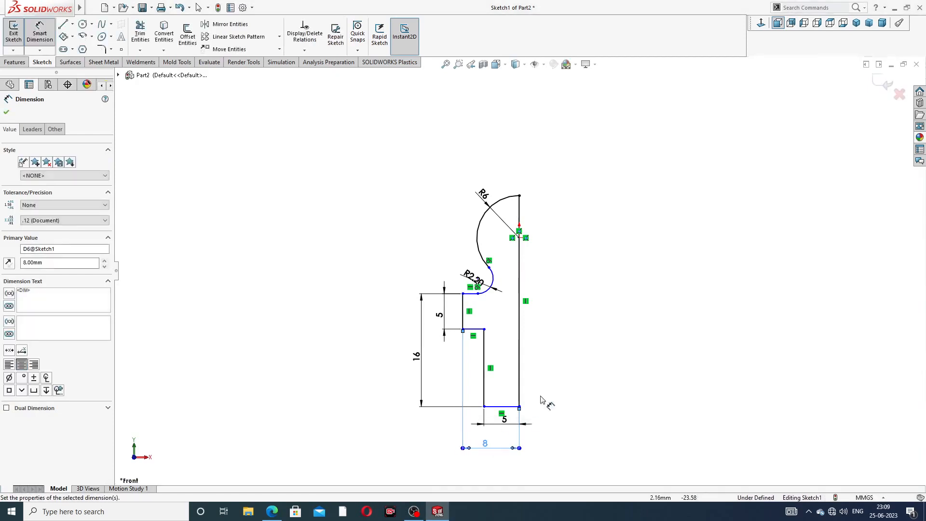
click(563, 370)
- Dimension the horizontal distance from the lower concave arc's center to the vertical axis line as 6.5 mm
scroll(479, 301, down, 3)
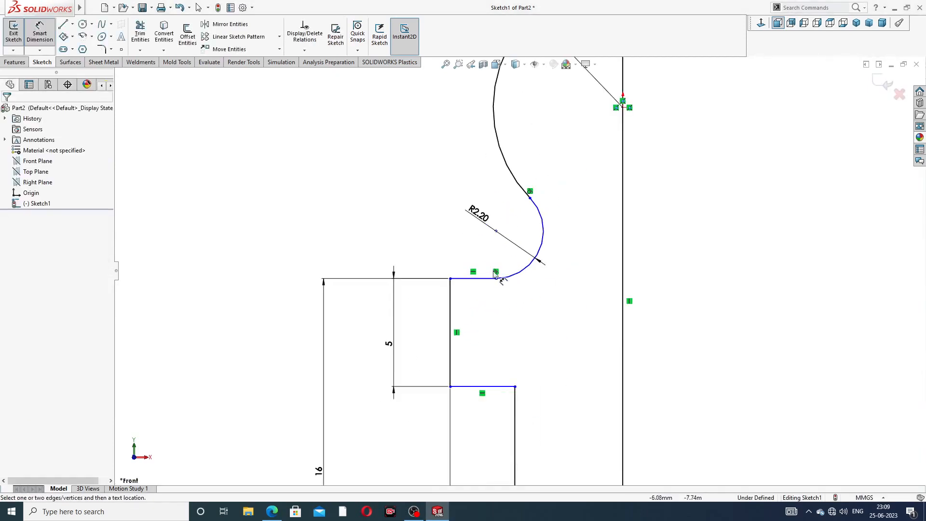
click(496, 232)
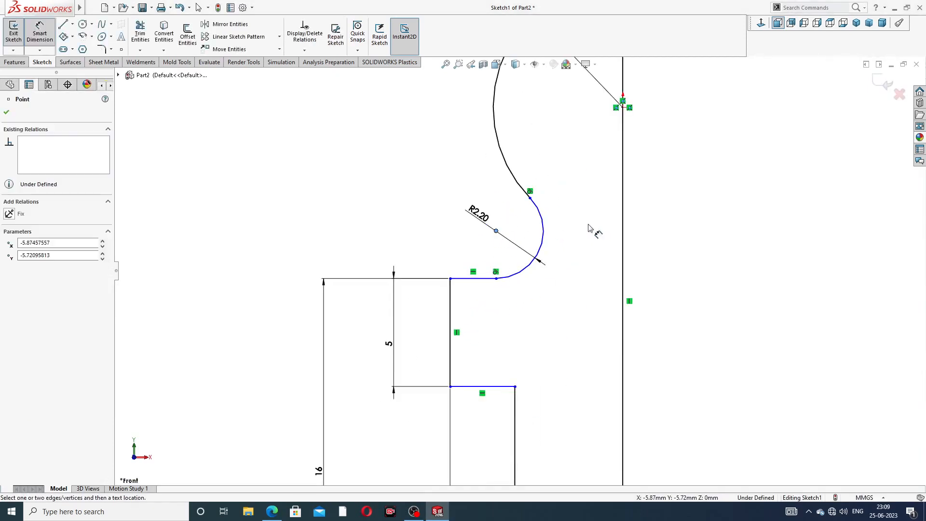
click(622, 232)
click(572, 297)
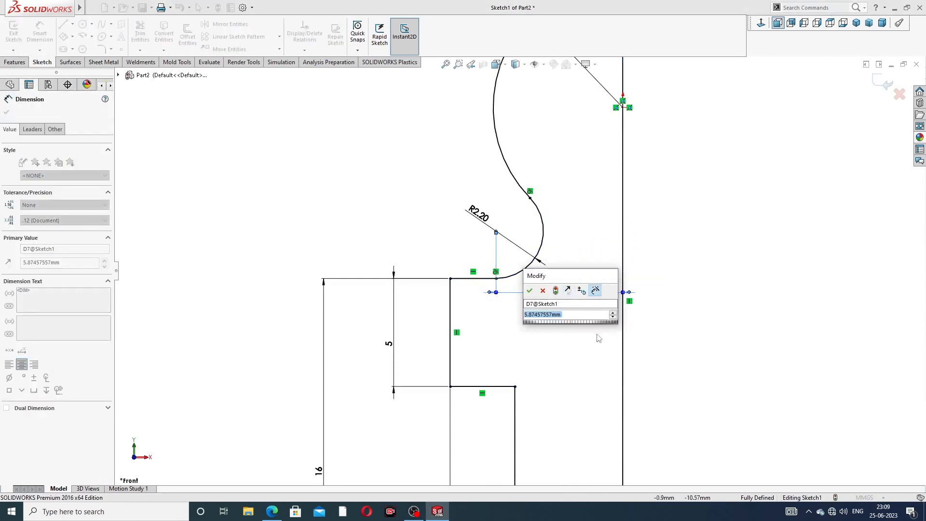
text(6.5)
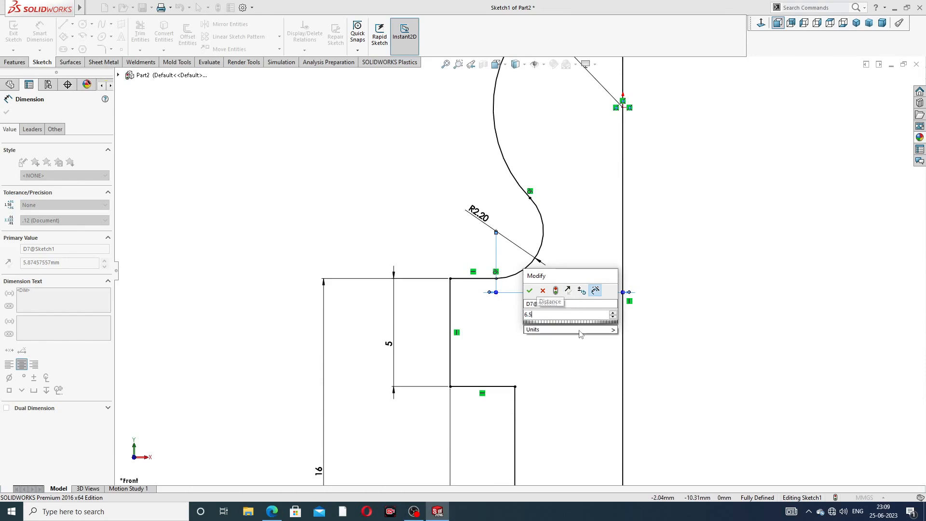
key(Return)
click(656, 275)
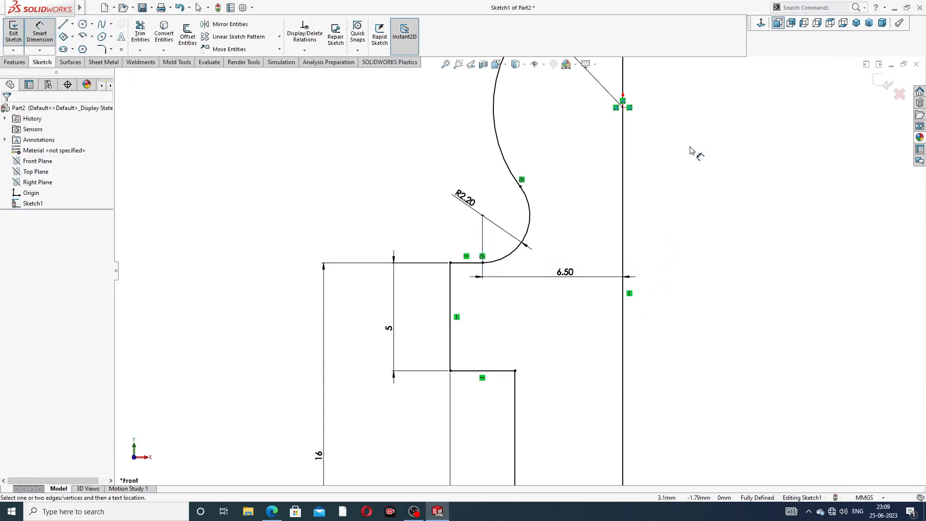
- Reposition the R2.20, 6.50 and R6 dimension texts clear of the profile and finish dimensioning
scroll(690, 147, up, 3)
scroll(692, 150, up, 2)
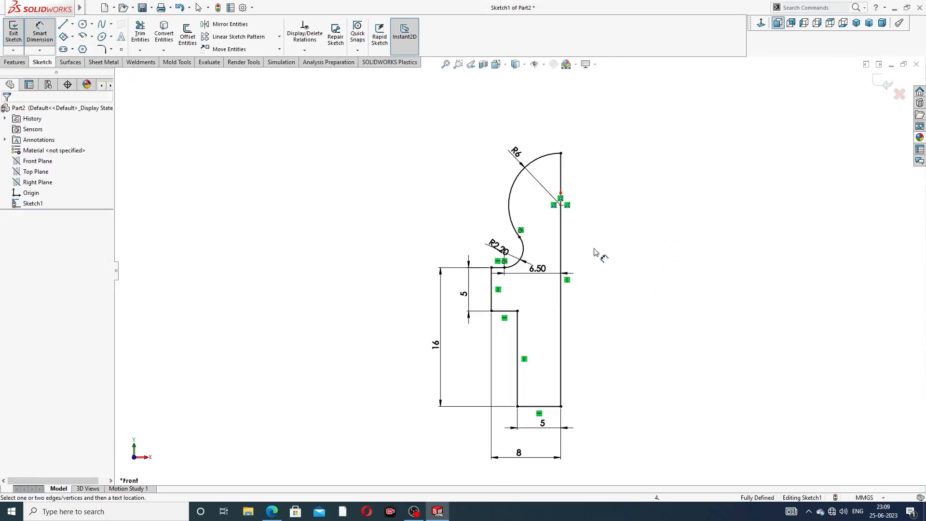
drag(495, 254, 478, 231)
click(627, 259)
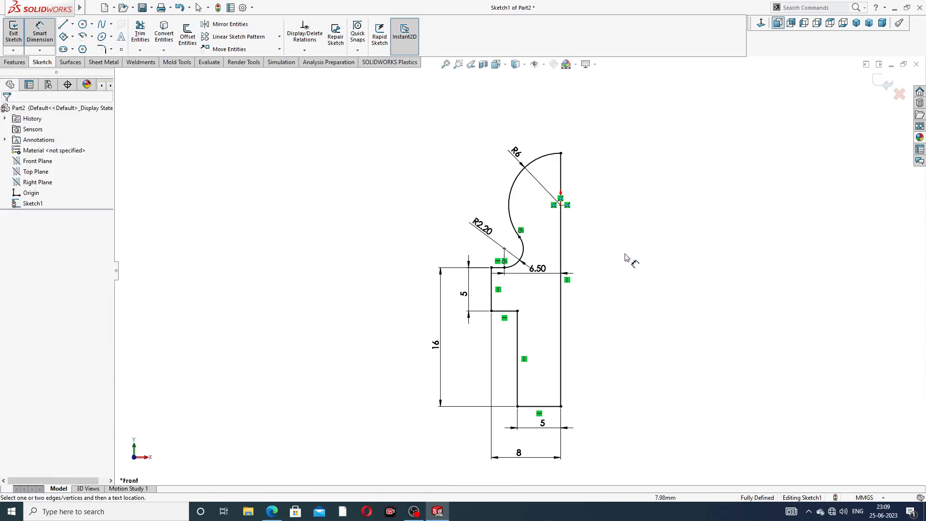
drag(541, 273, 536, 285)
click(641, 252)
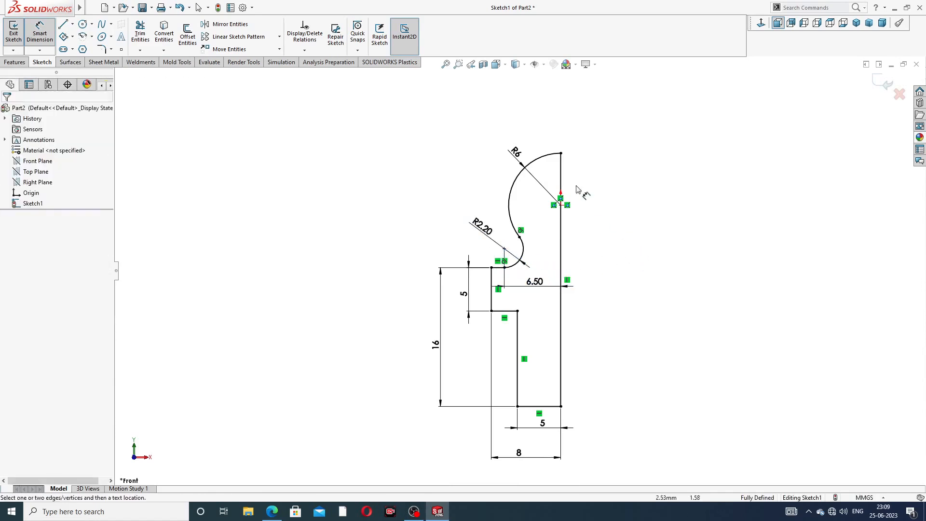
drag(528, 161, 520, 150)
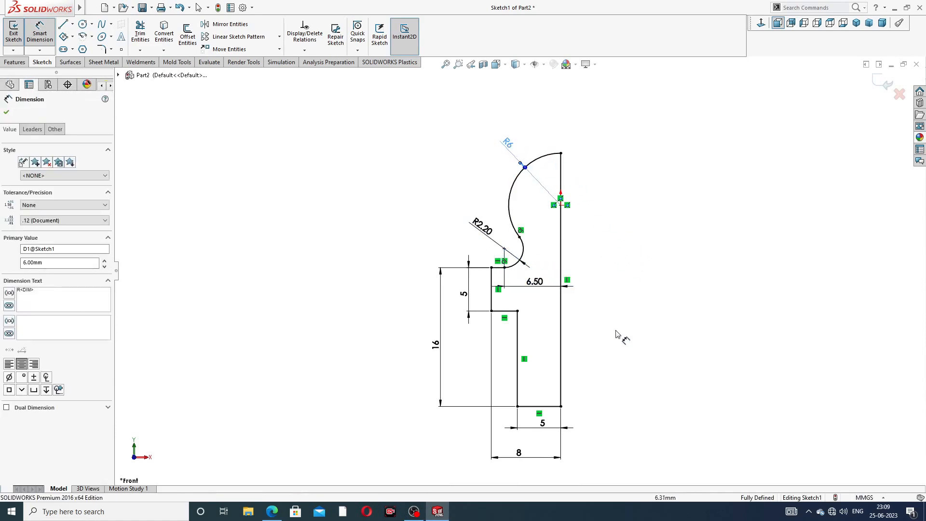
right_click(657, 199)
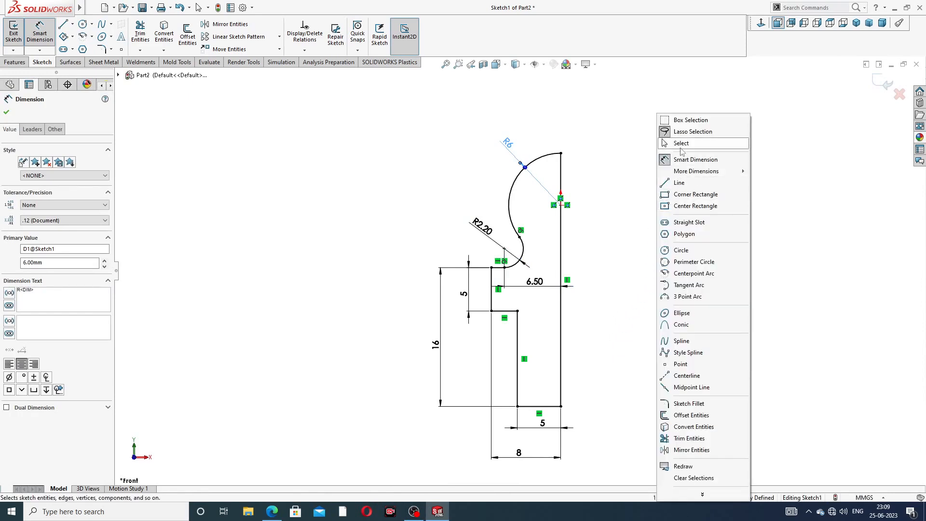
click(682, 144)
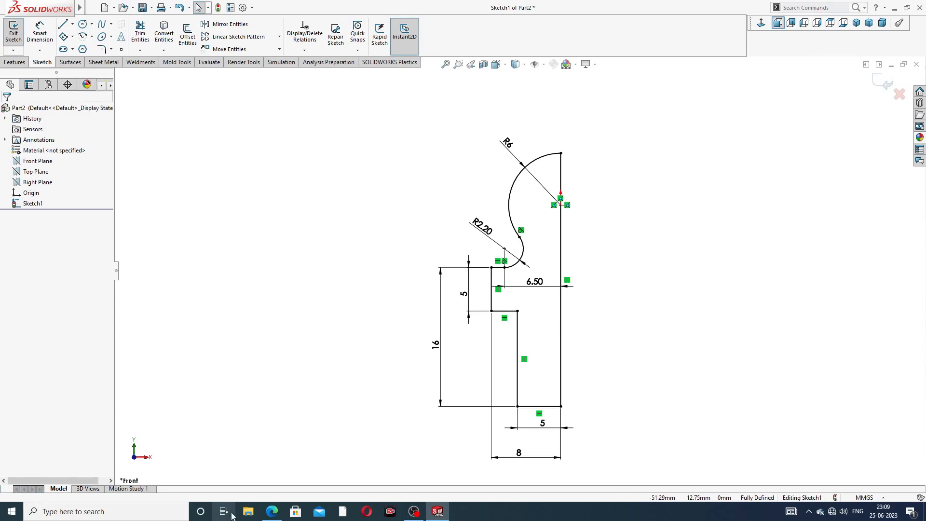
- Consult the grease nipple PDF drawing and revolve the half profile 360° about its long vertical line
click(272, 511)
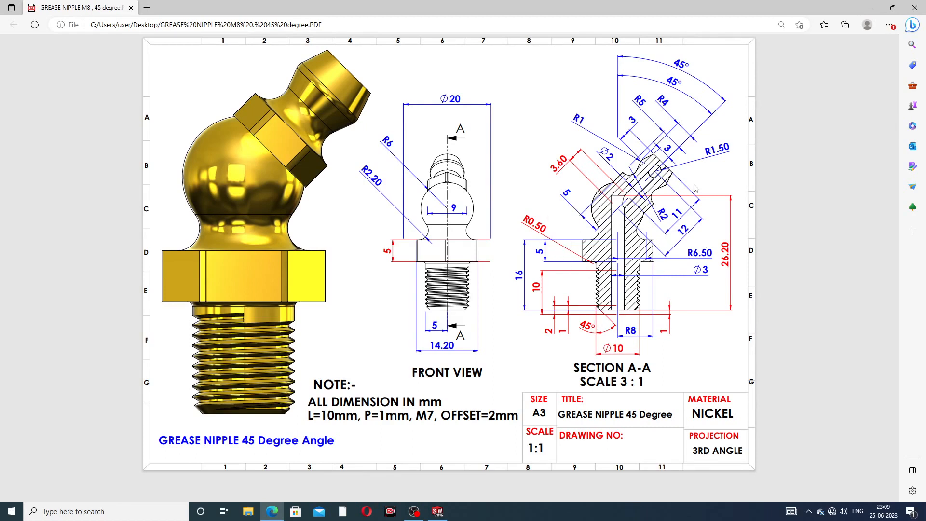
click(271, 511)
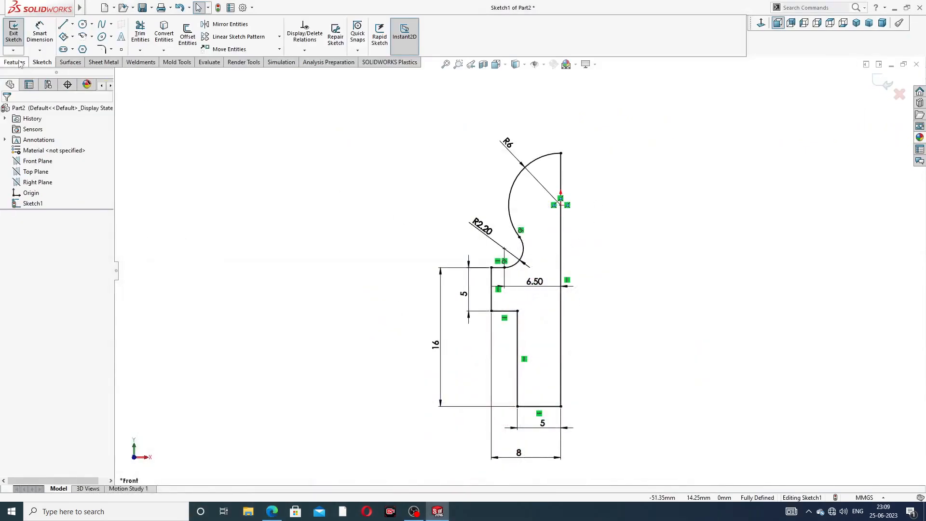
click(14, 62)
click(57, 42)
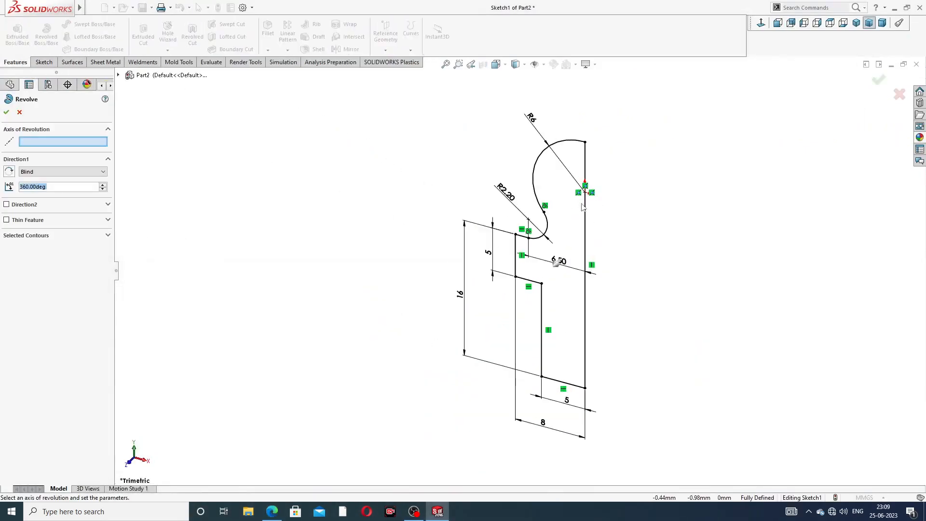
click(585, 234)
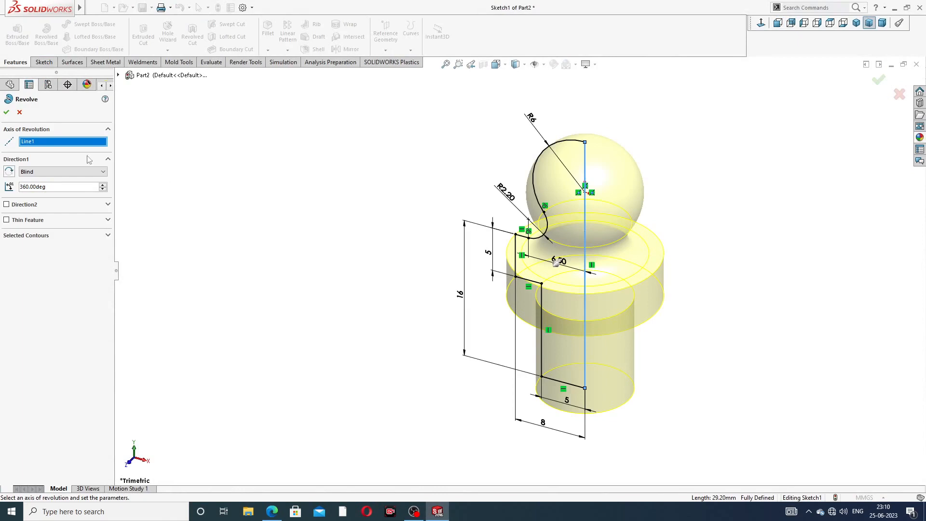
click(7, 112)
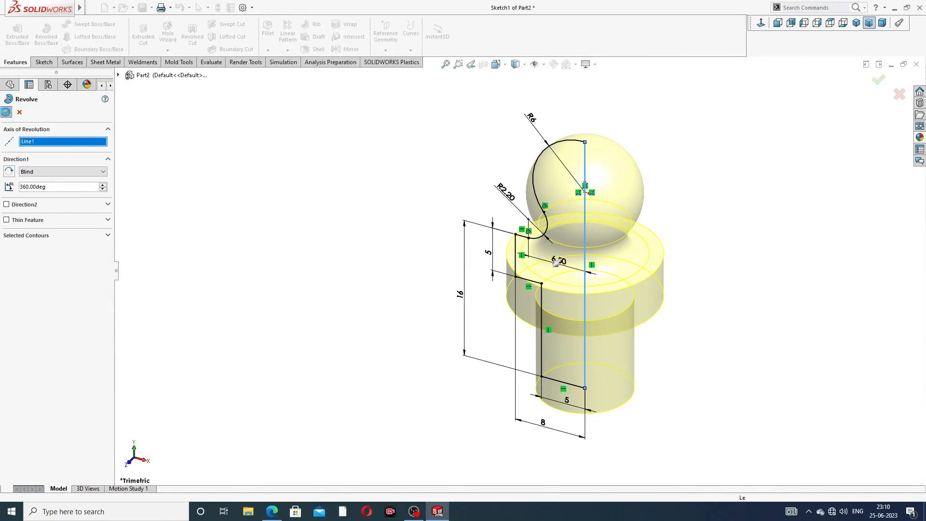
click(677, 174)
- Fillet the edge where the shank meets the flange's underside with a 0.5 mm radius
mouse_move(690, 178)
middle_down()
mouse_move(722, 155)
mouse_move(721, 207)
mouse_move(734, 160)
mouse_move(698, 231)
mouse_move(703, 142)
mouse_move(637, 254)
mouse_move(627, 240)
middle_up()
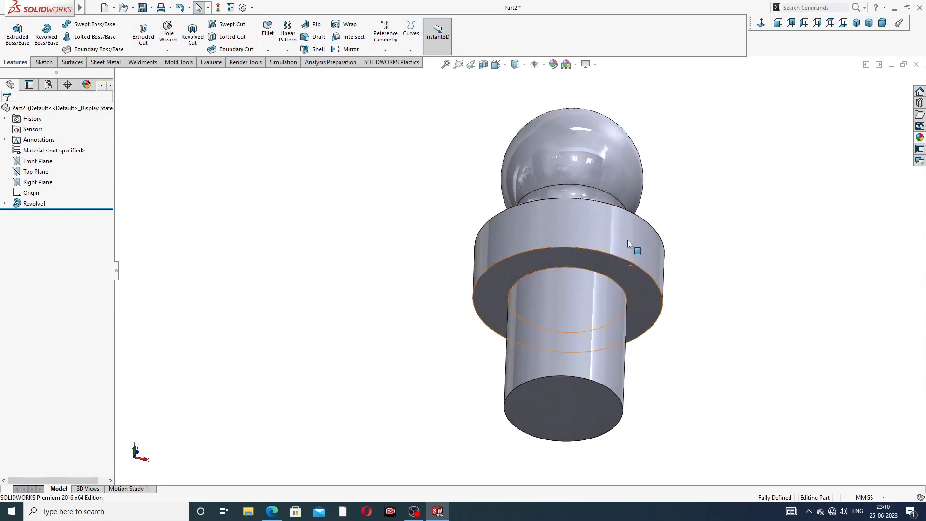
click(268, 29)
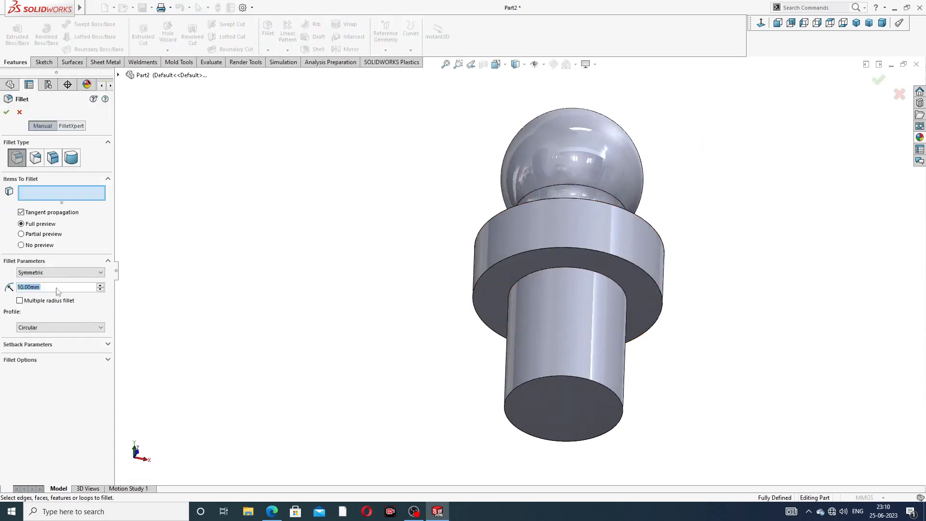
text(0.5)
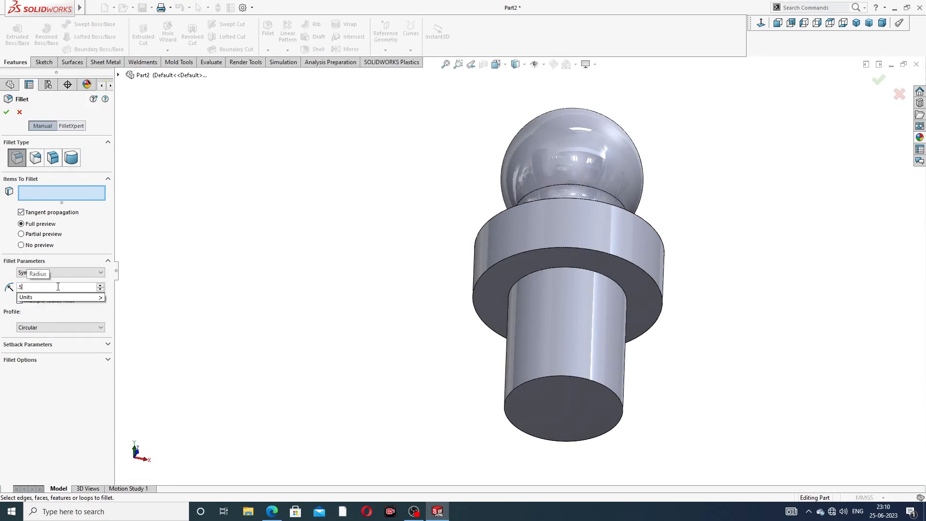
key(Return)
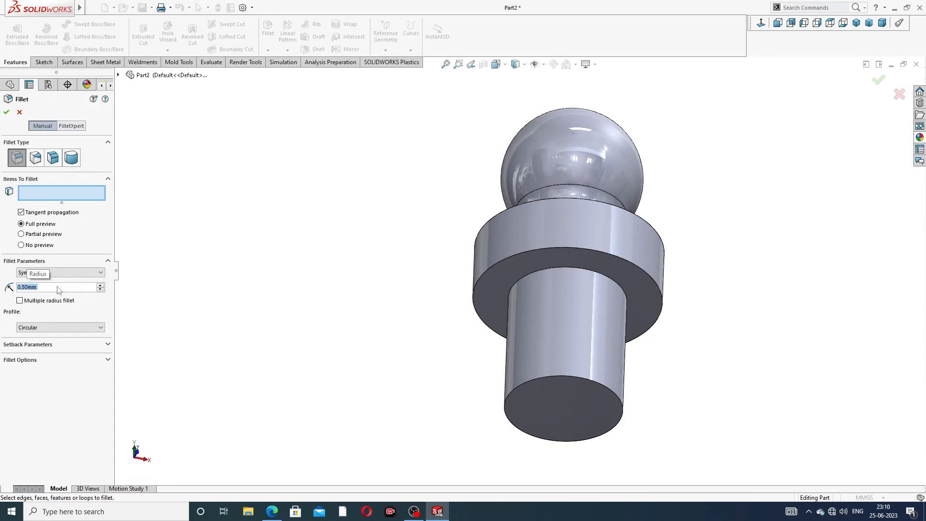
click(579, 266)
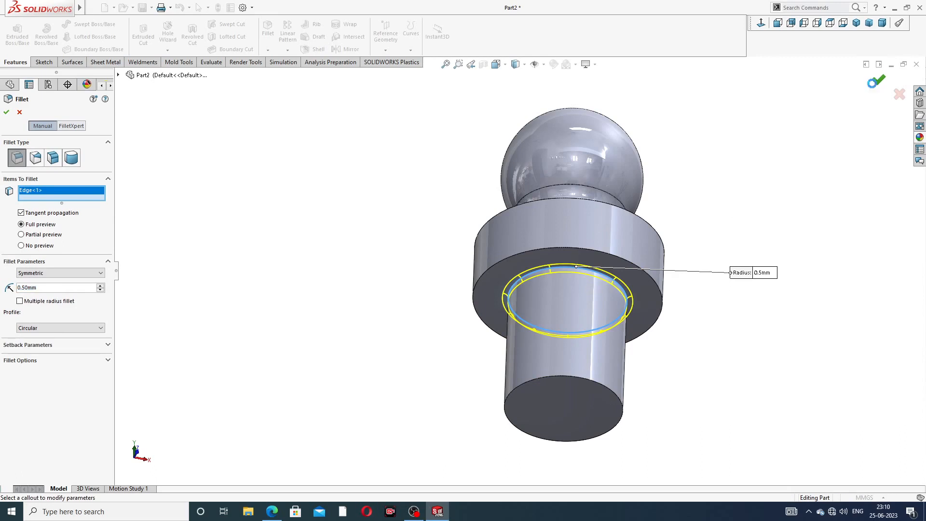
- Chamfer the bottom edge of the shank with a 1 mm distance at 45 degrees
middle_drag(418, 199, 427, 240)
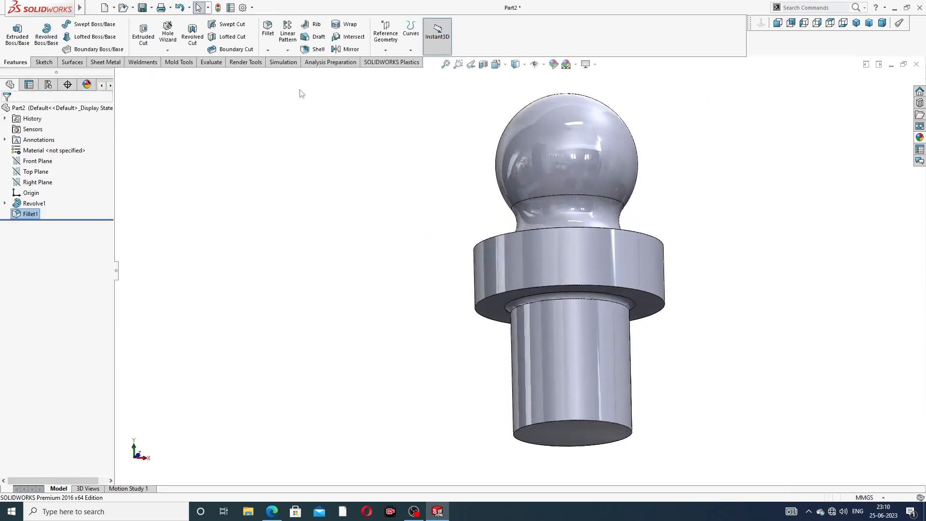
click(268, 51)
click(279, 76)
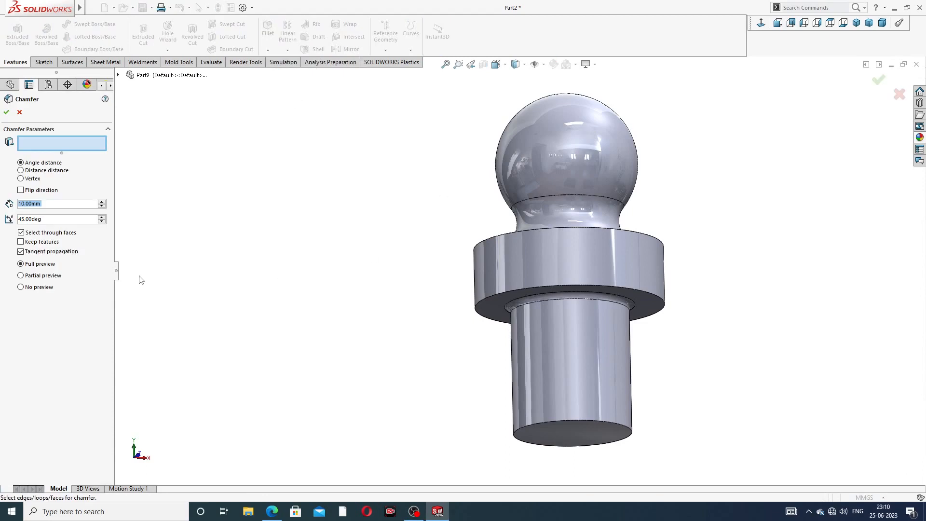
text(1)
key(Return)
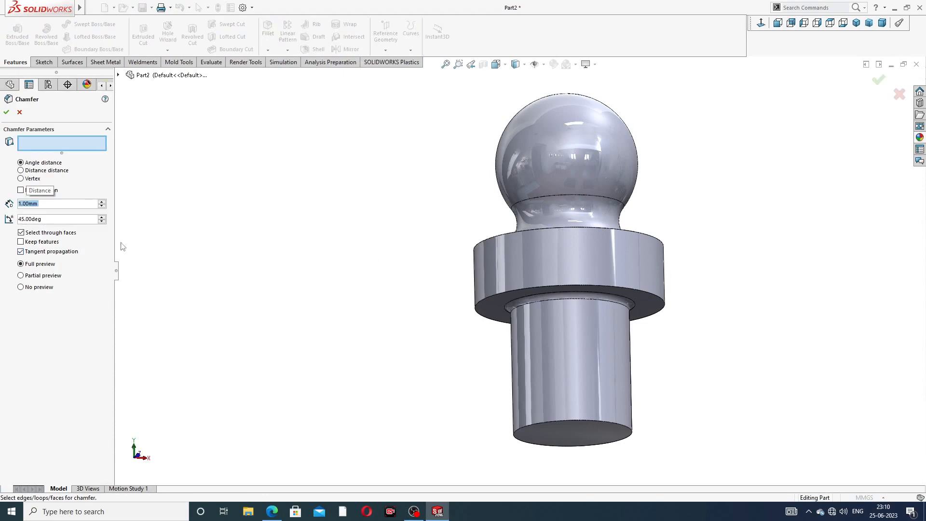
click(578, 420)
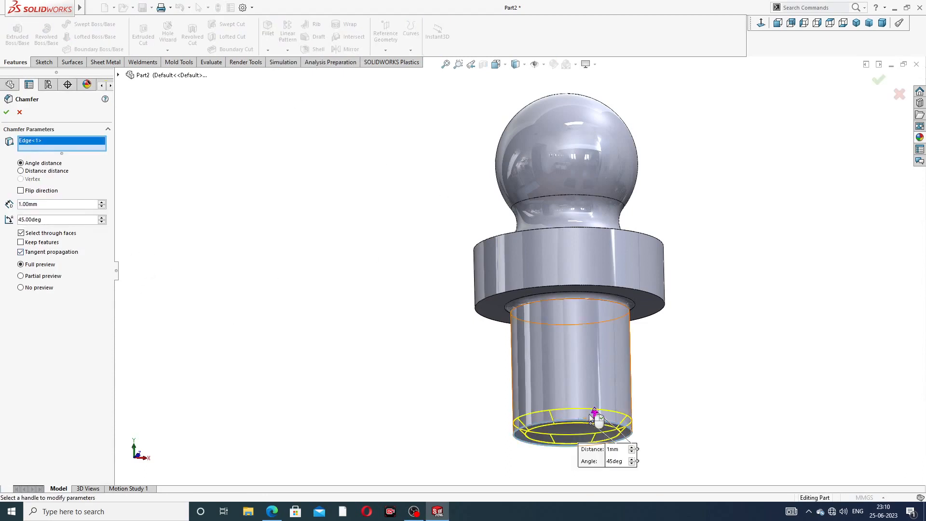
click(878, 82)
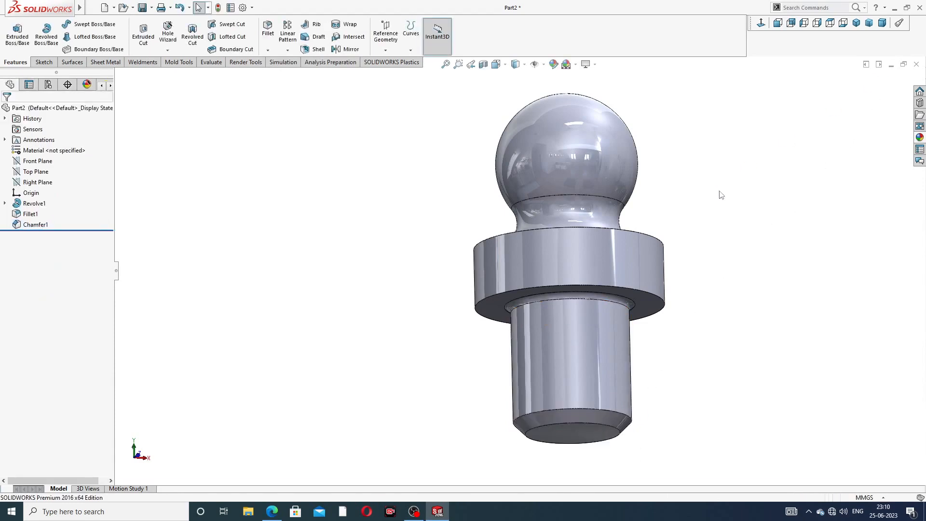
- Start a sketch on the shank's end face and draw a circle of about 1.54 mm radius centered on the origin
middle_drag(649, 341, 654, 232)
click(589, 355)
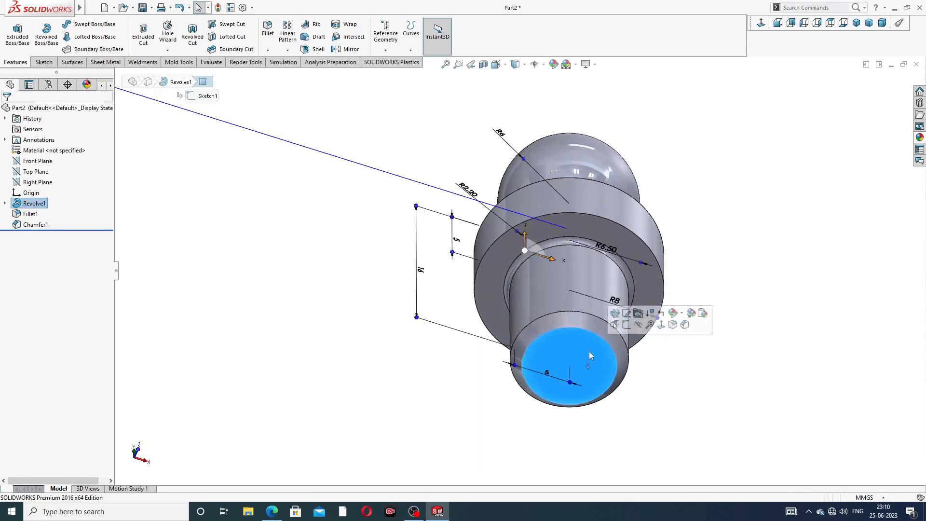
click(627, 327)
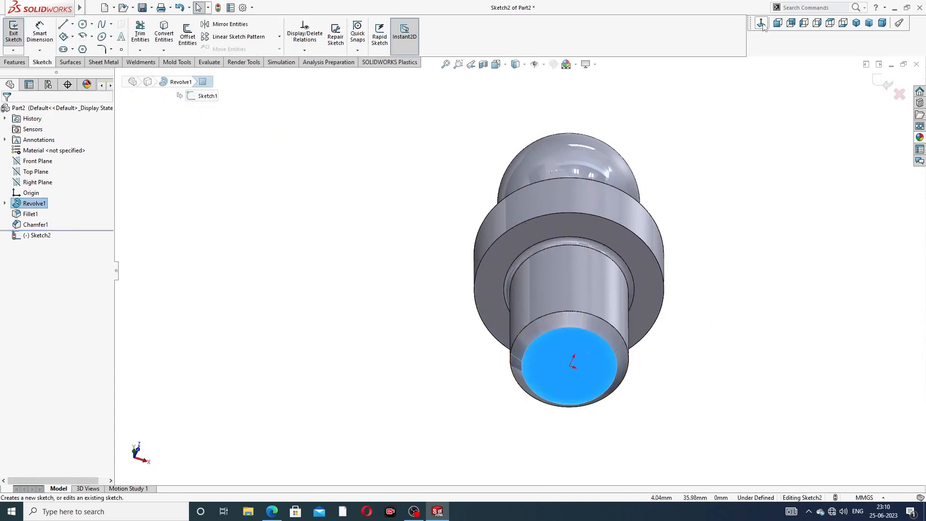
click(82, 24)
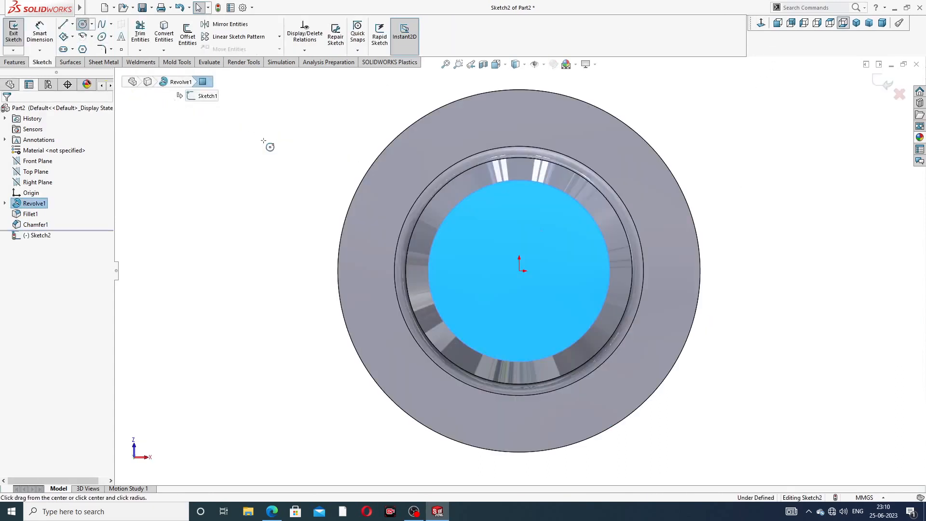
click(519, 271)
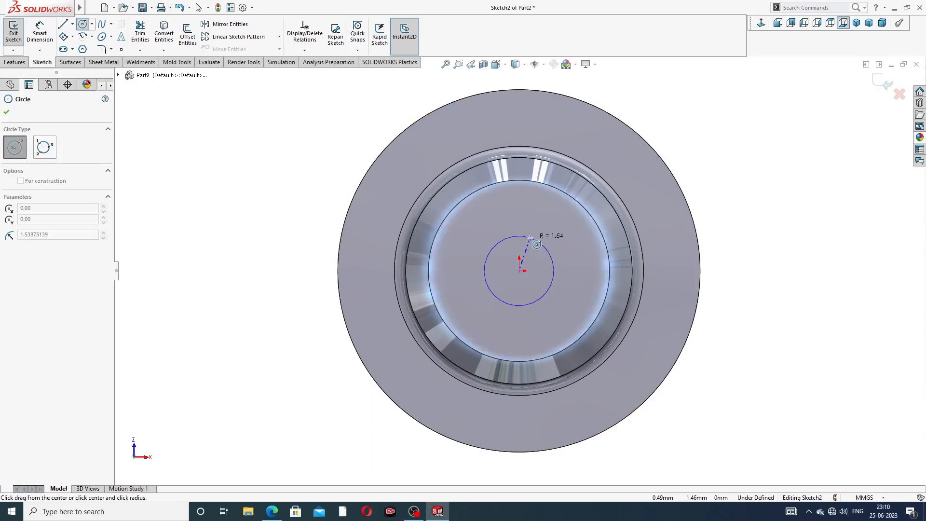
click(529, 238)
right_click(562, 220)
click(589, 232)
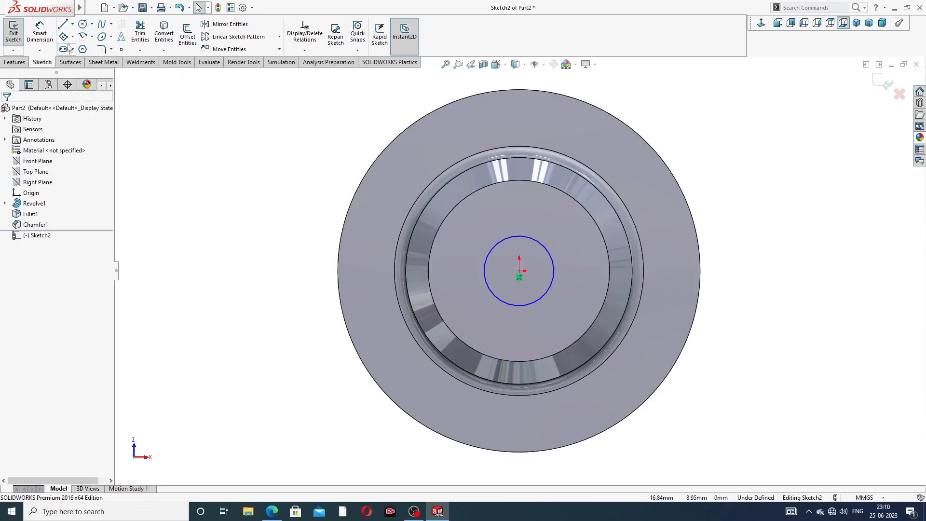
- Dimension the circle's diameter on the shank's end face as 3 mm
click(40, 30)
click(549, 253)
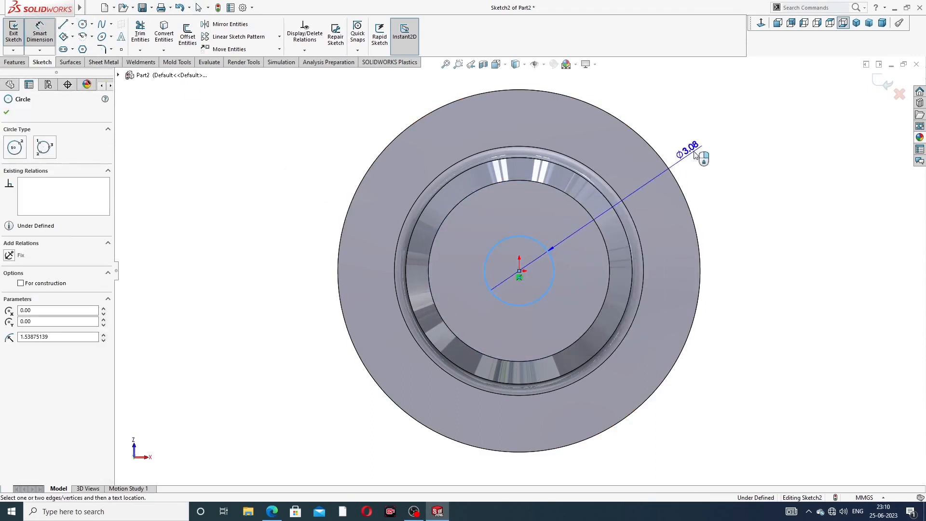
click(702, 159)
text(3)
key(Return)
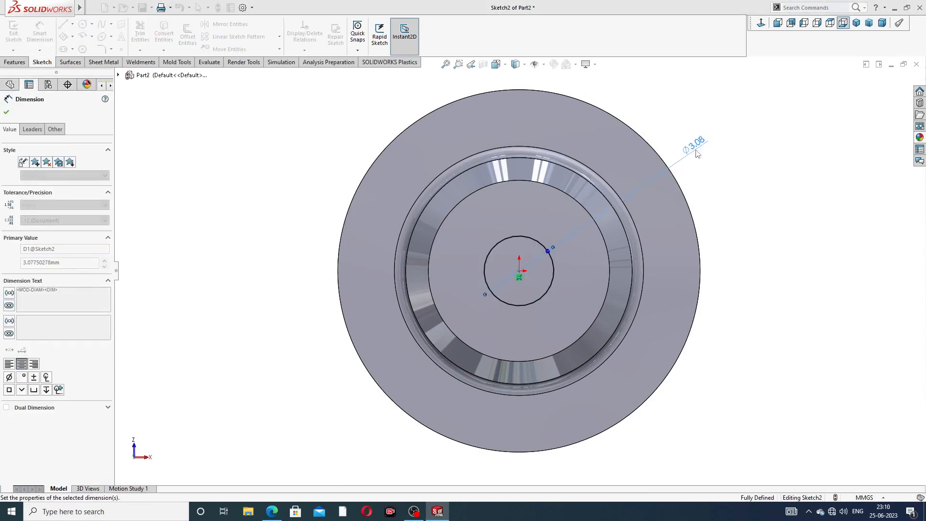
right_click(764, 129)
click(777, 143)
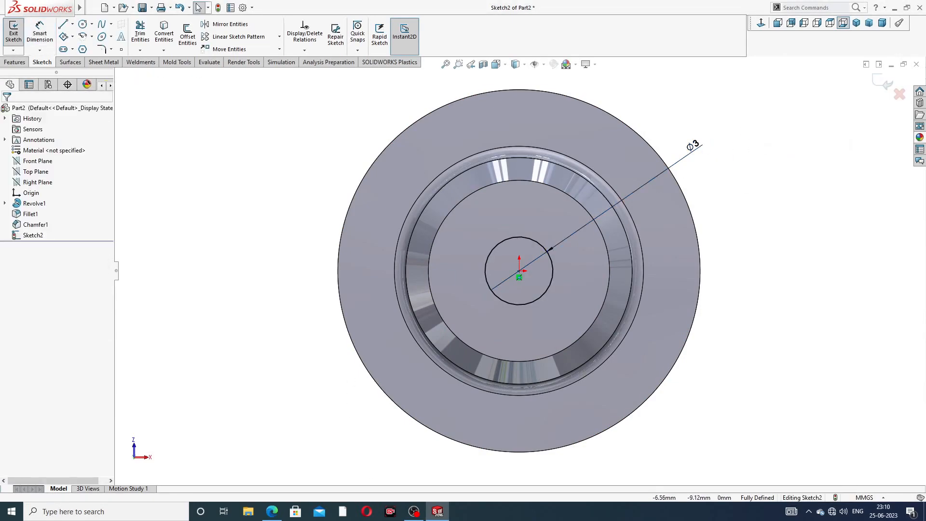
- Consult the grease nipple PDF drawing and cut the 3 mm circle into the body with a 26.2 mm blind extruded cut
click(272, 511)
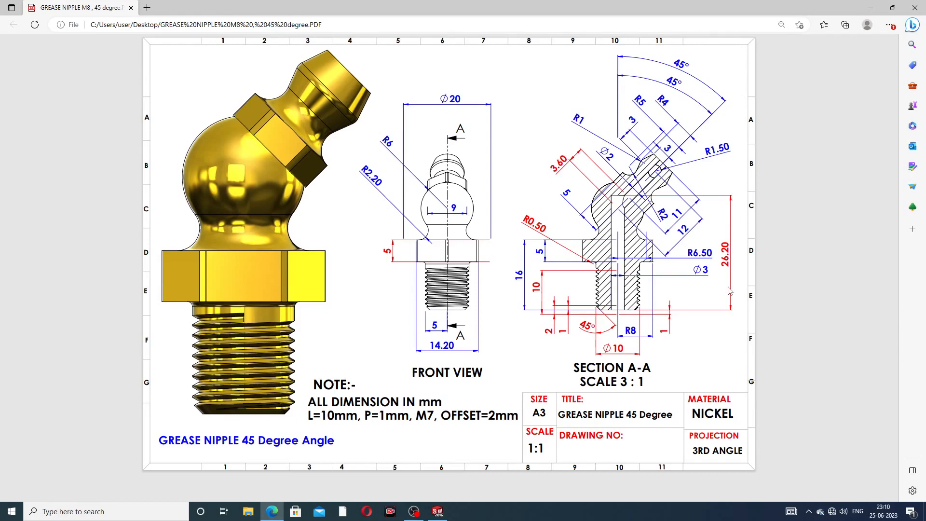
click(272, 511)
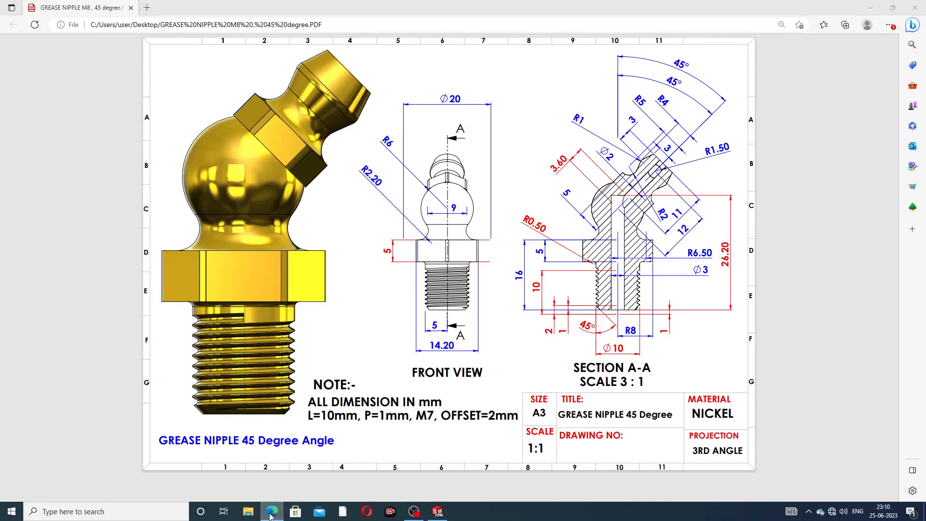
click(14, 62)
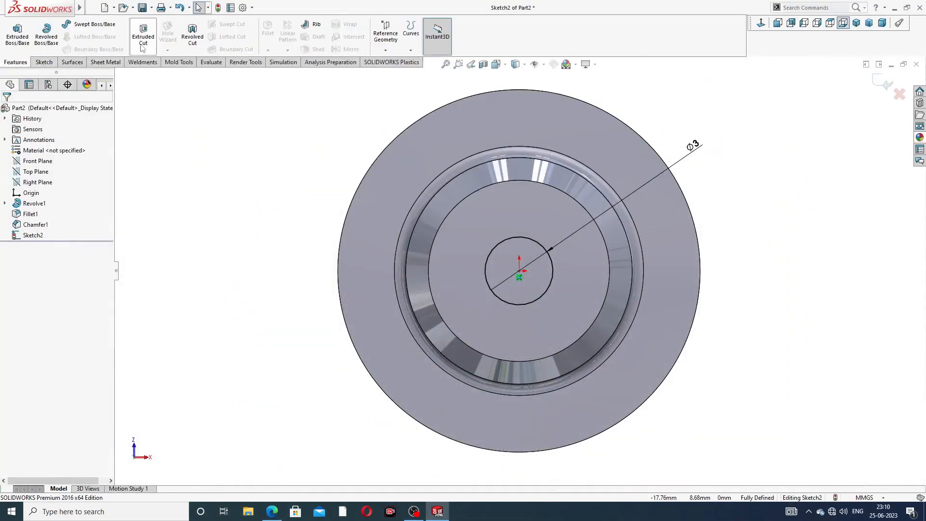
click(143, 34)
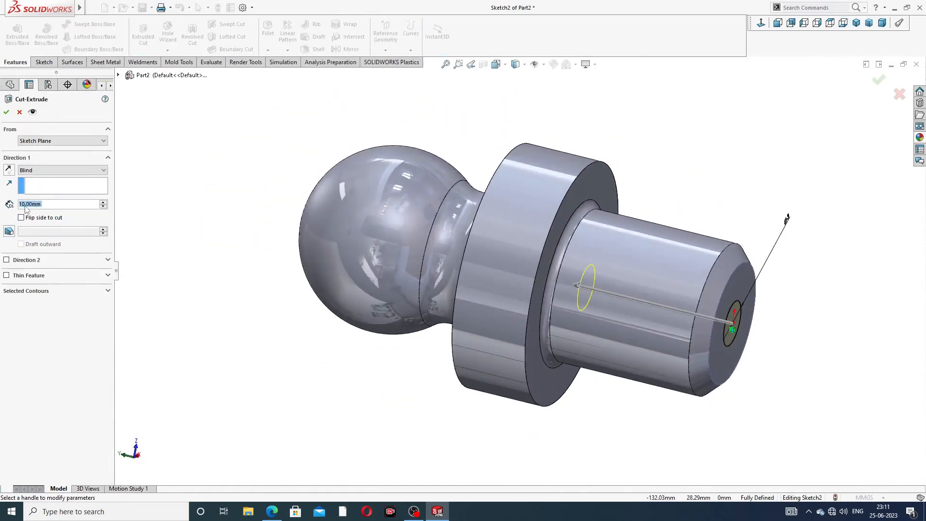
text(26)
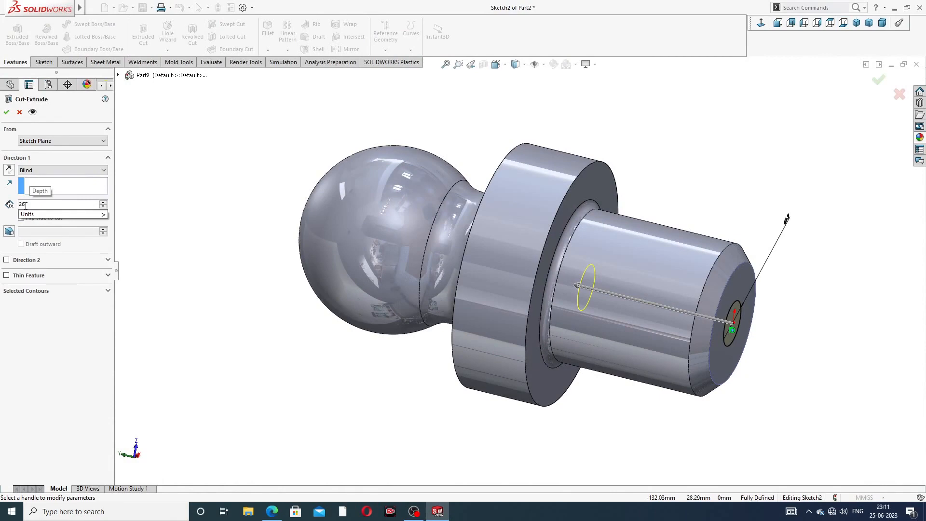
text(.2)
key(Return)
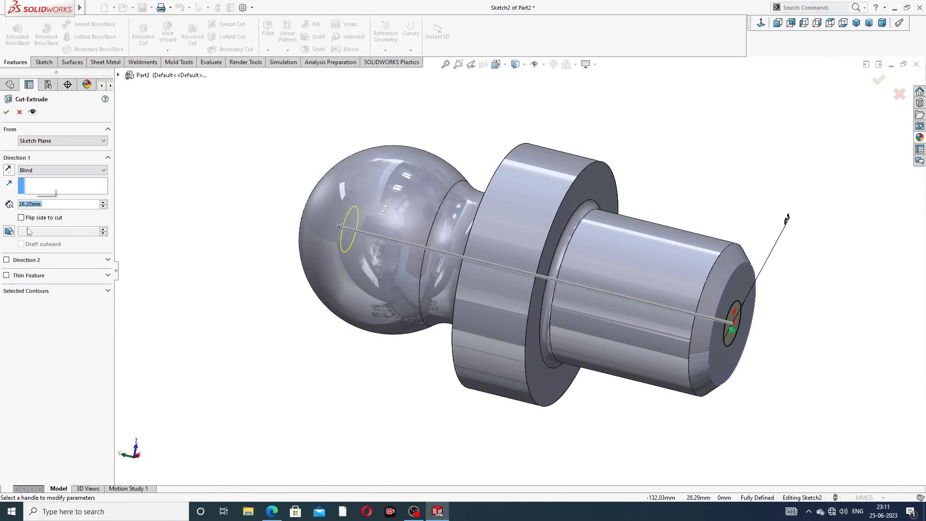
click(272, 511)
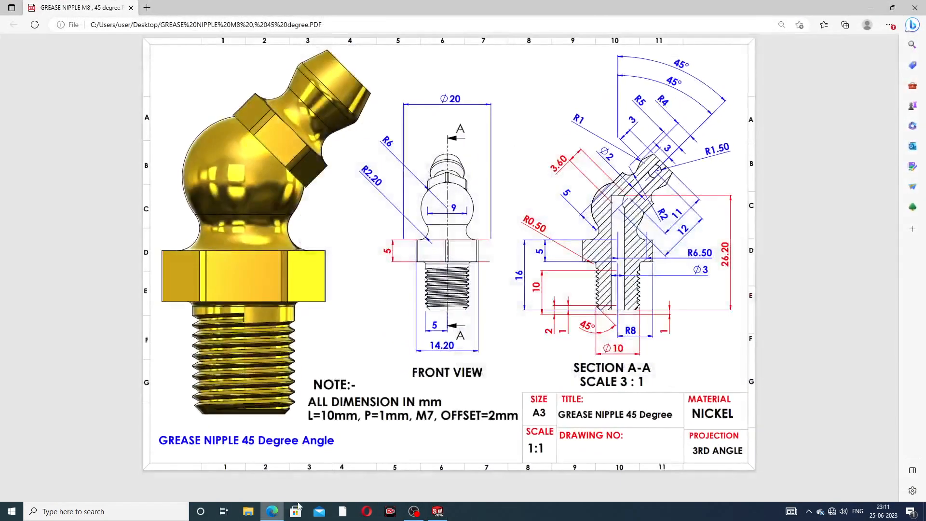
click(272, 511)
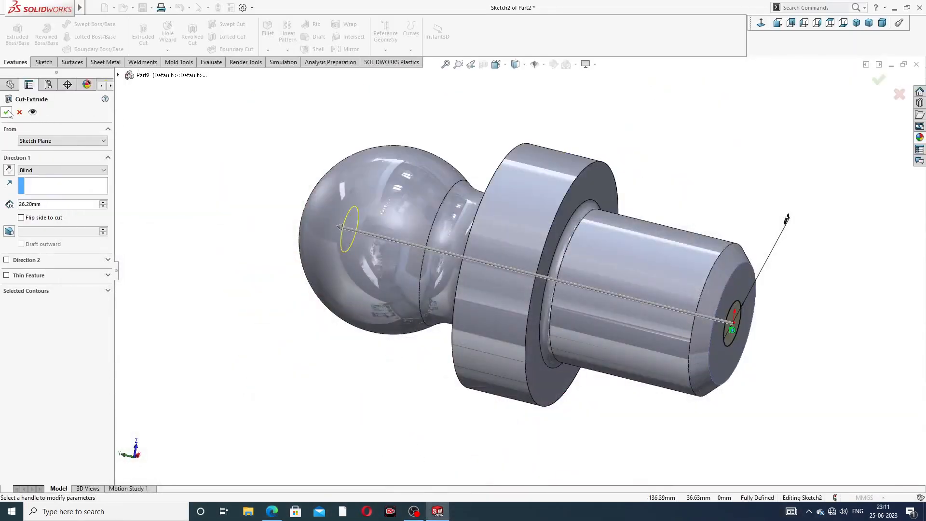
click(7, 113)
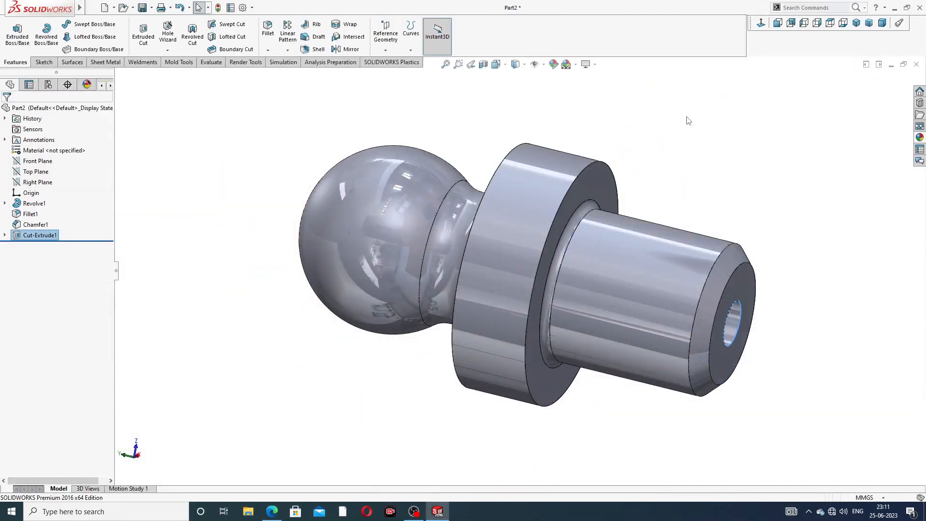
- Sketch a six-sided polygon on the flange's upper face, centered on the origin with an inscribed circle about 15.6 mm in diameter
click(670, 170)
scroll(669, 172, up, 2)
middle_drag(671, 172, 475, 294)
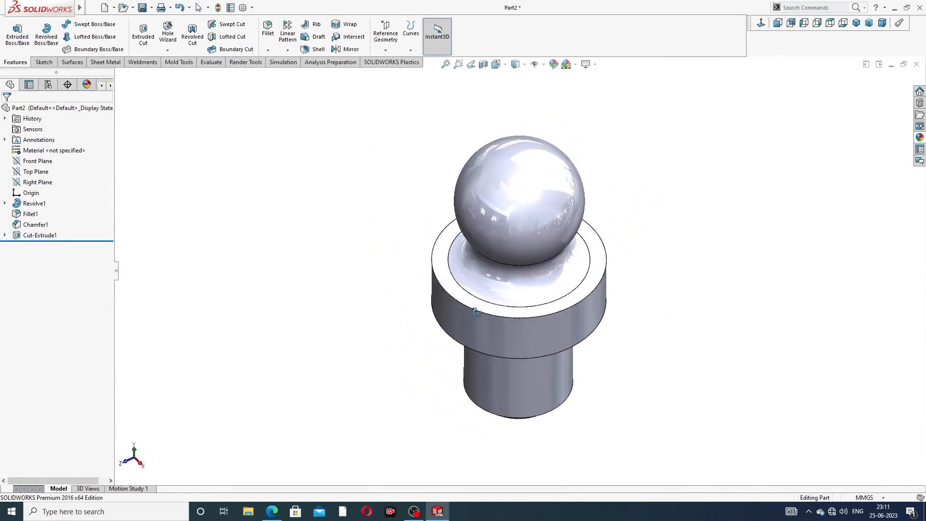
click(601, 260)
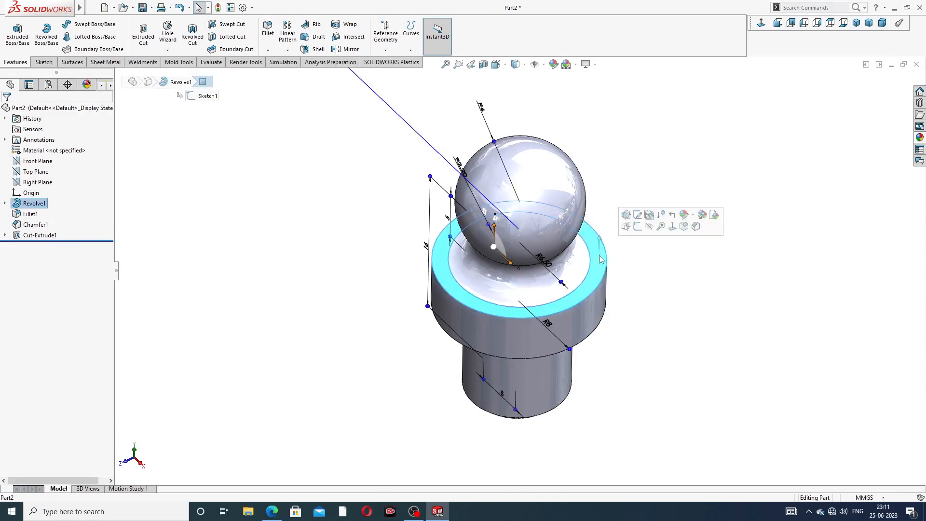
click(637, 226)
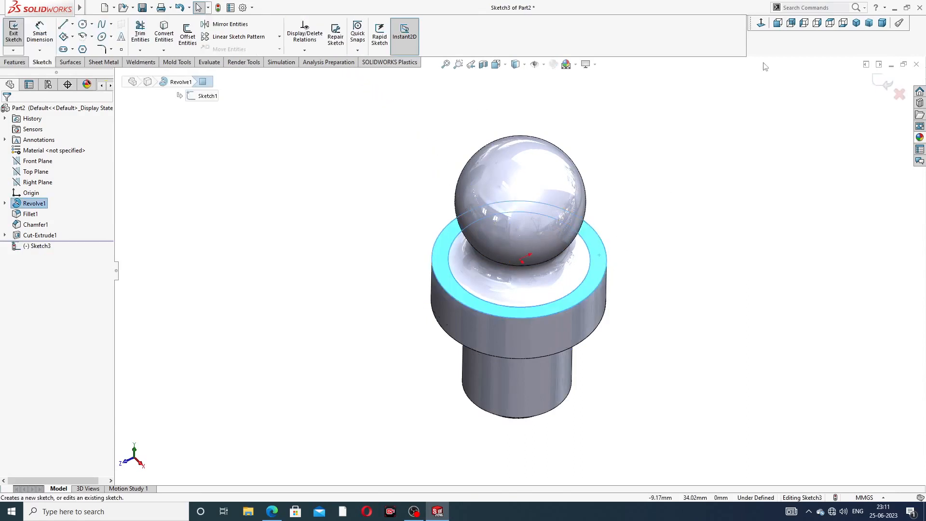
click(760, 23)
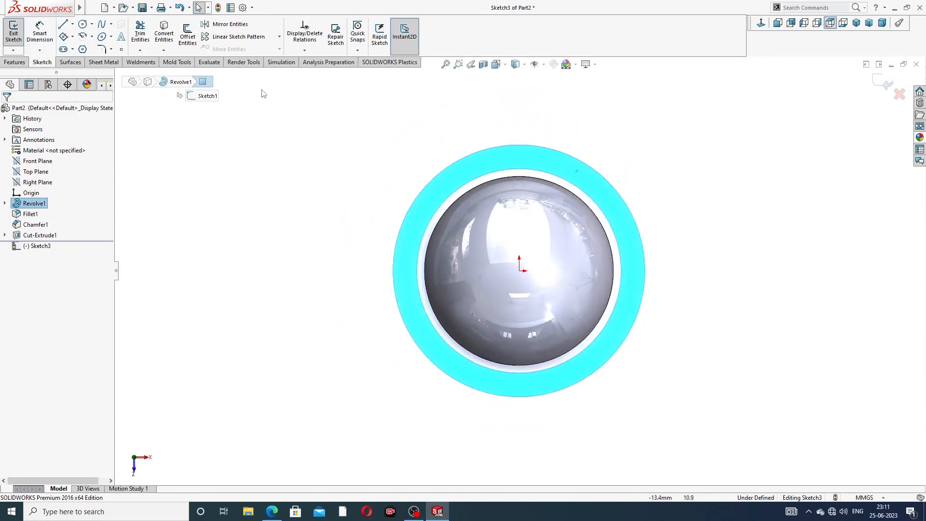
click(83, 49)
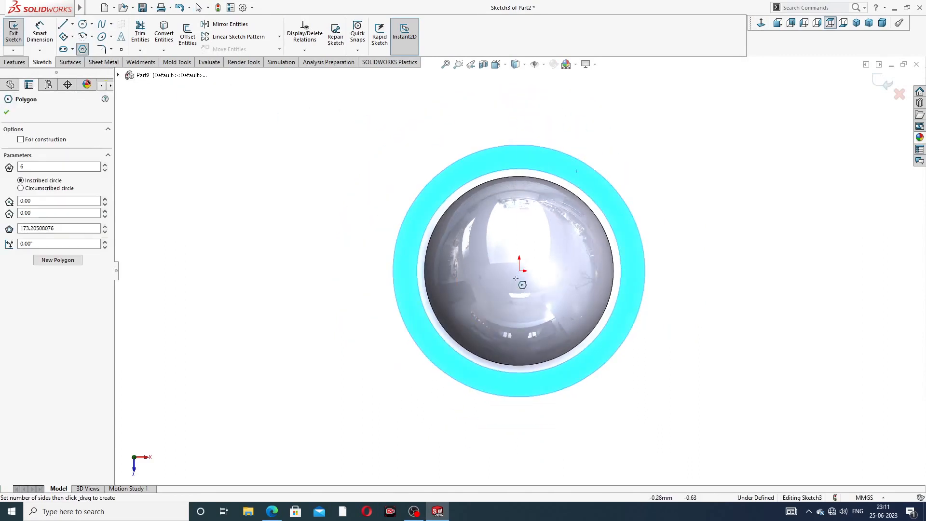
click(519, 270)
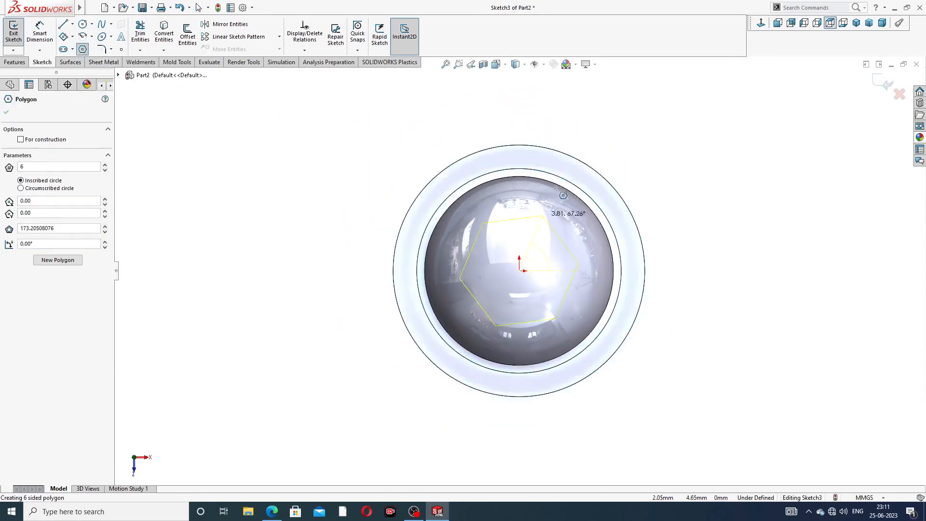
click(584, 145)
right_click(620, 136)
click(635, 140)
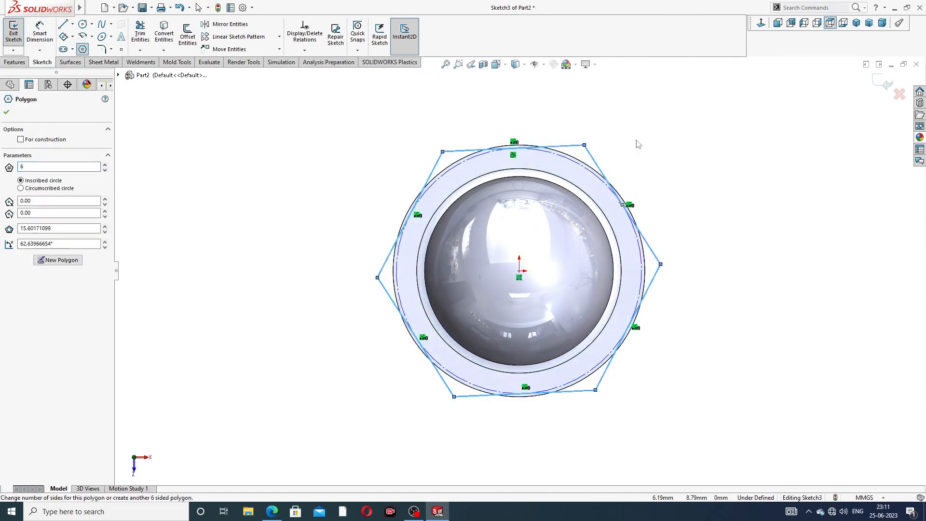
- Add a vertical relation to the hexagon's upper-left side
click(438, 163)
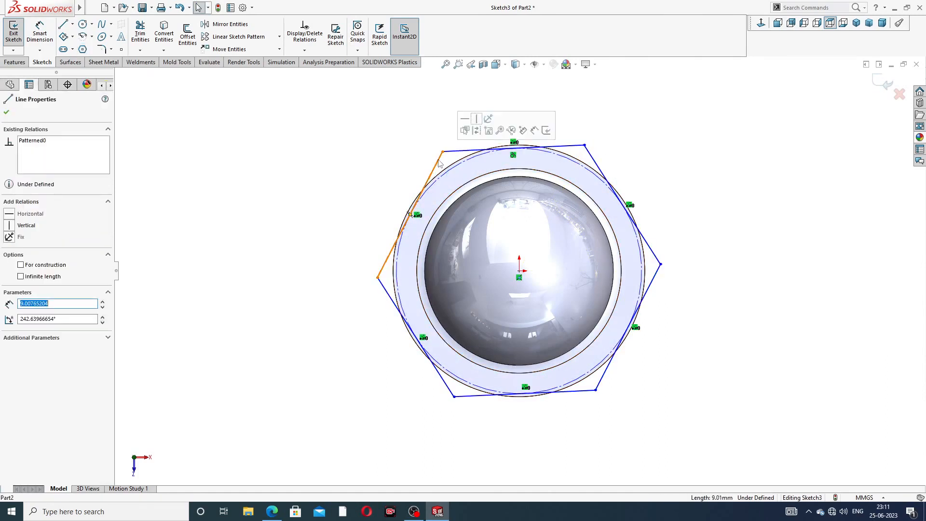
click(476, 118)
click(377, 141)
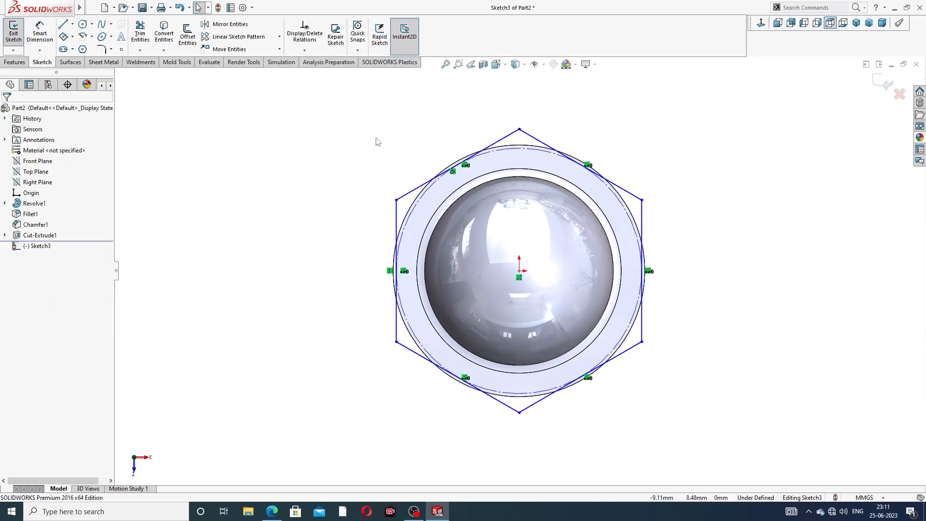
click(39, 32)
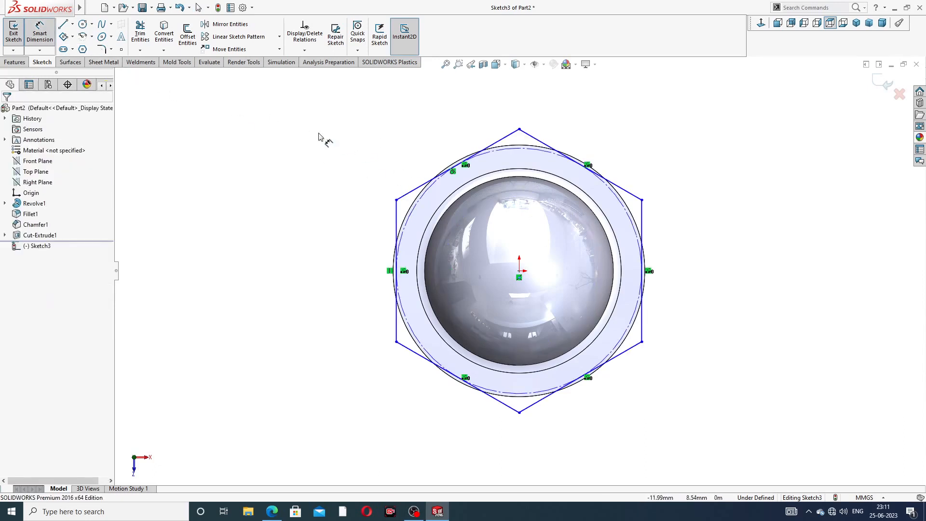
click(39, 32)
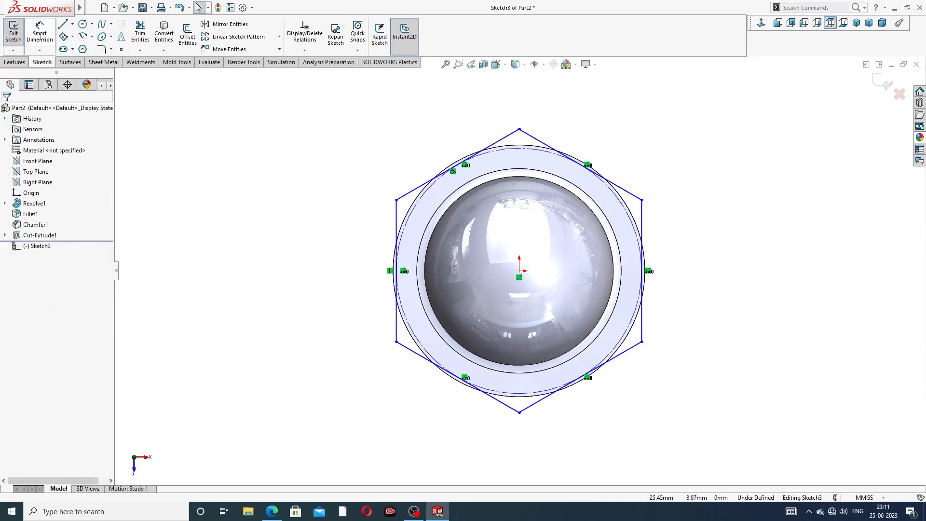
- Draw a circle about 19.8 mm in diameter centered on the origin so that it encloses the hexagon
click(82, 25)
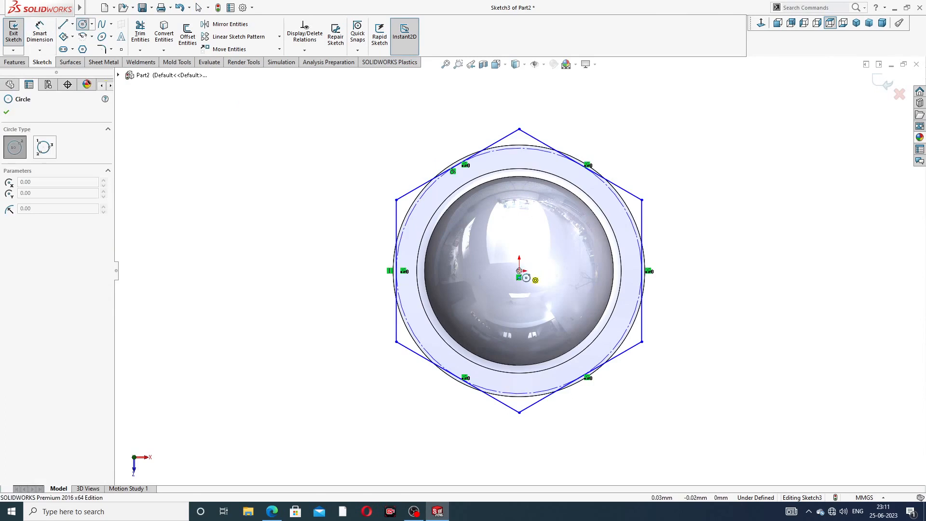
drag(519, 271, 520, 266)
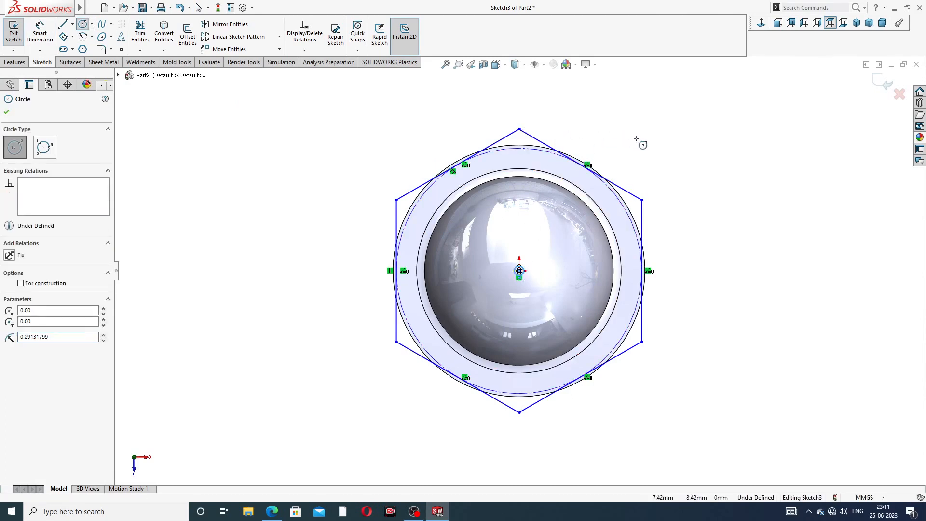
right_click(651, 157)
click(675, 168)
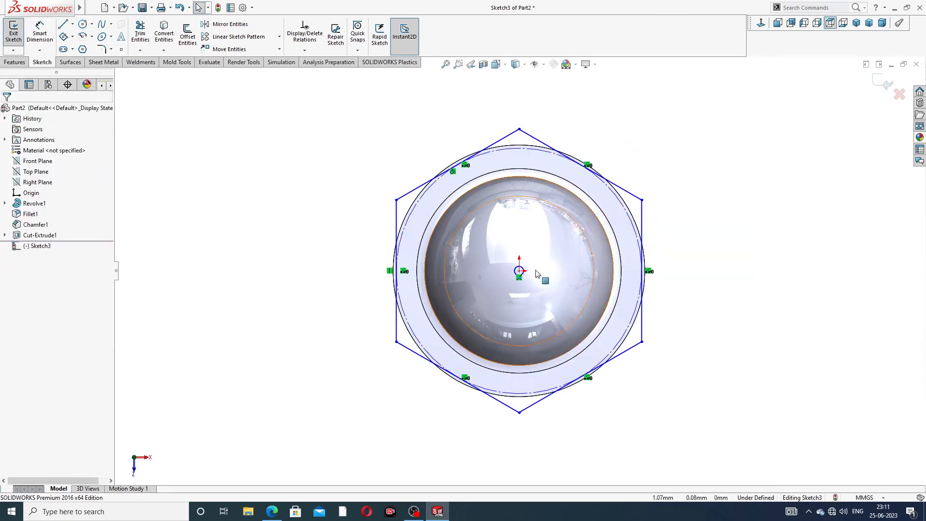
drag(521, 269, 587, 136)
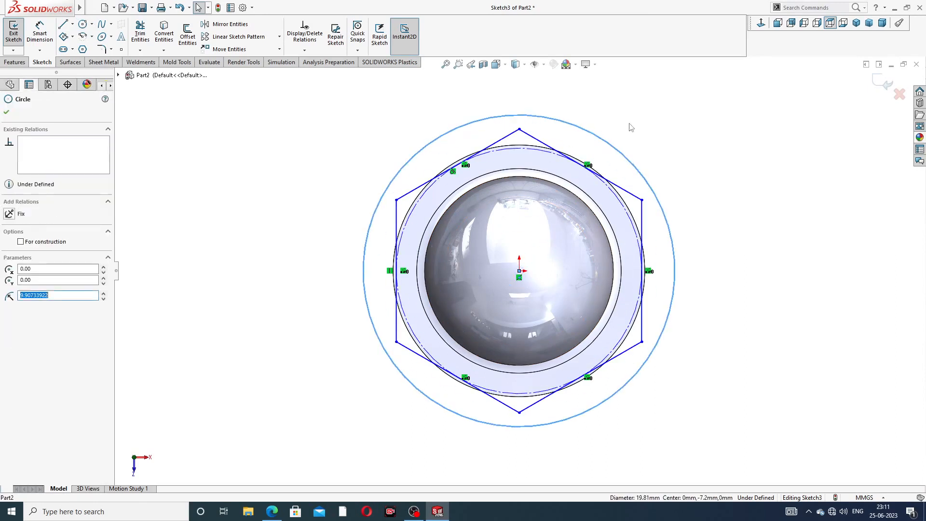
click(580, 113)
- Consult the grease nipple PDF drawing and dimension the outer circle's diameter as 20 mm
click(43, 35)
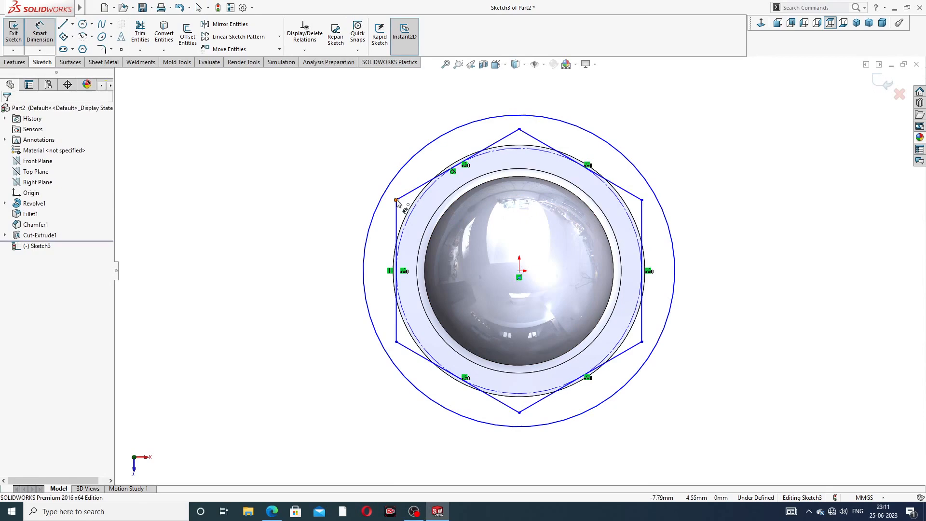
click(272, 511)
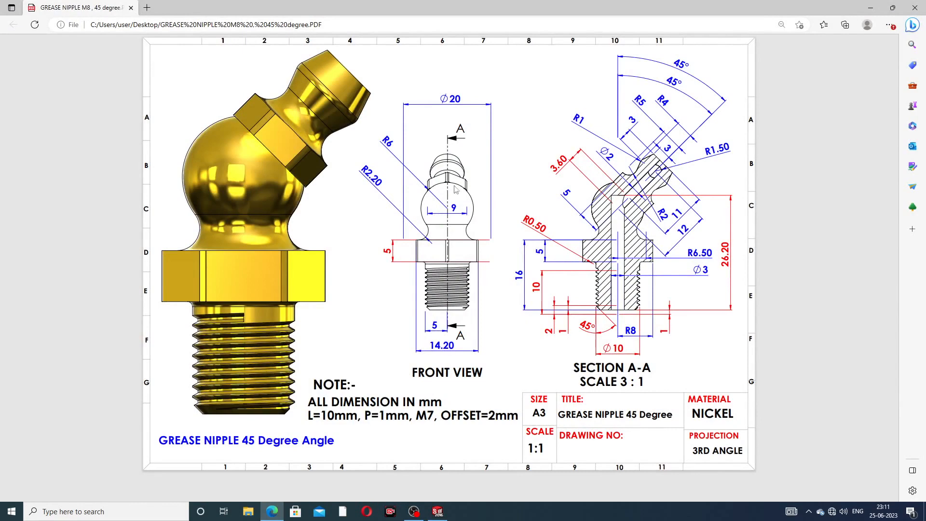
click(266, 502)
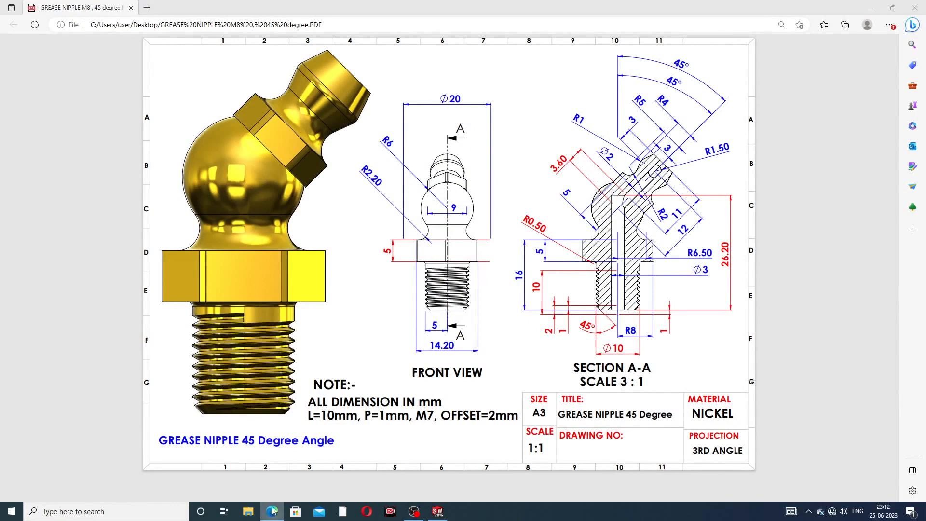
click(568, 126)
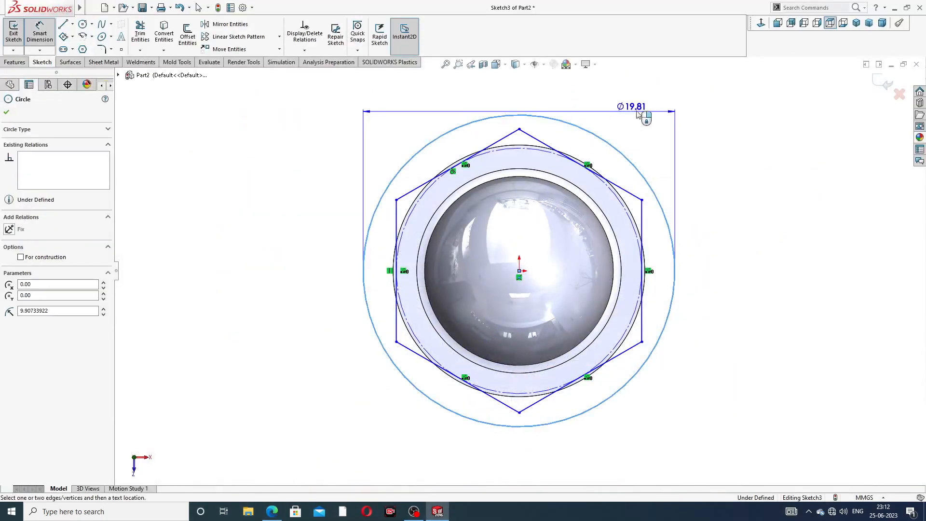
click(683, 108)
text(20)
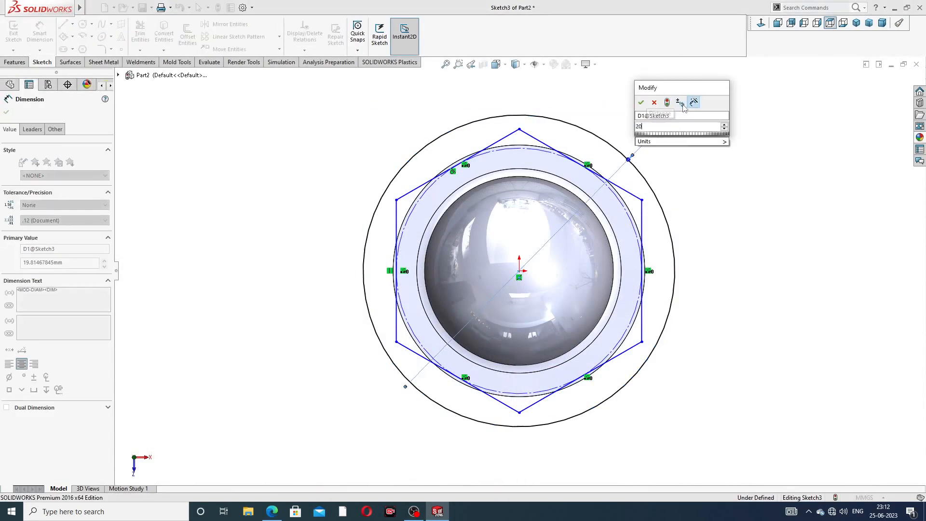
key(Return)
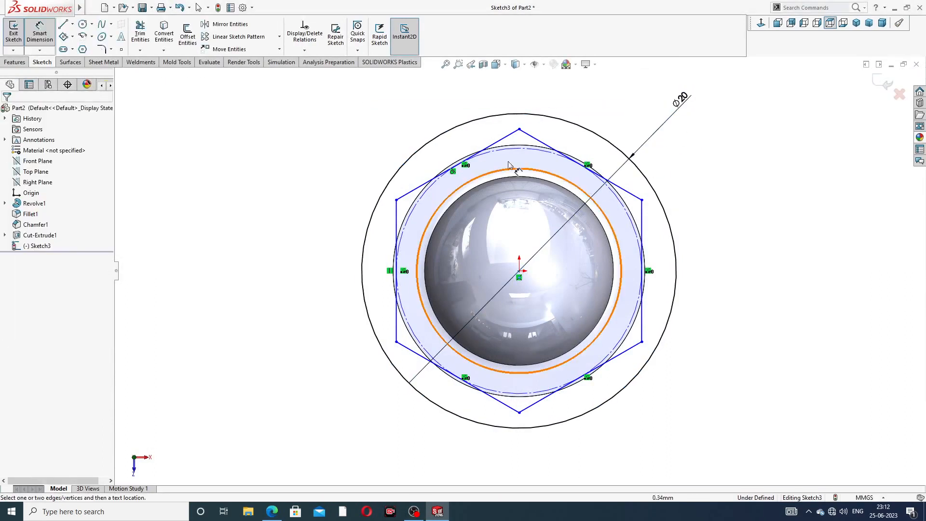
- Dimension the hexagon's width between its two upper side vertices as 14.2 mm and end the dimensioning
click(396, 199)
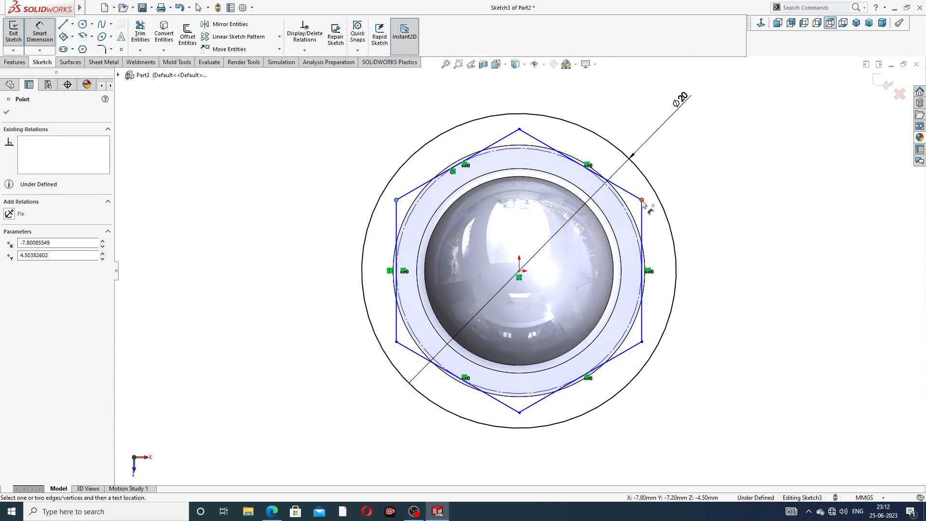
click(641, 199)
click(531, 105)
text(14.2)
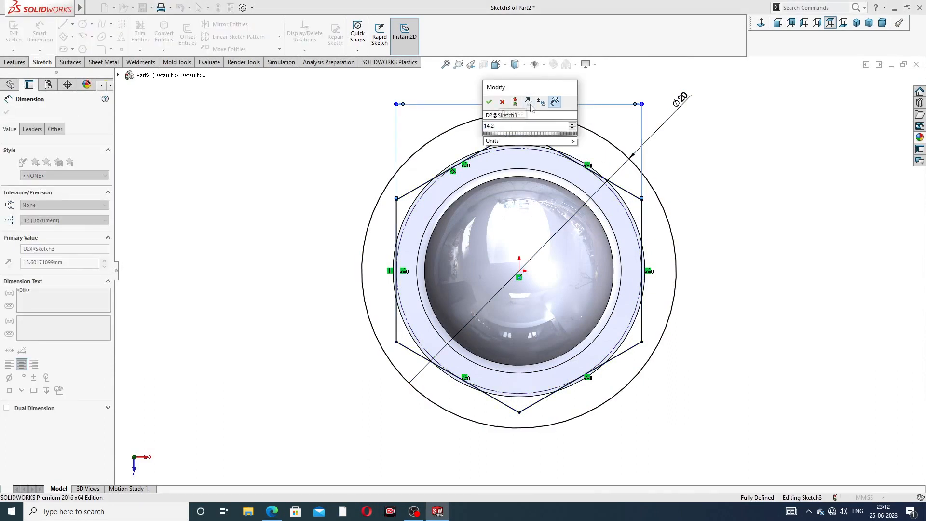
key(Return)
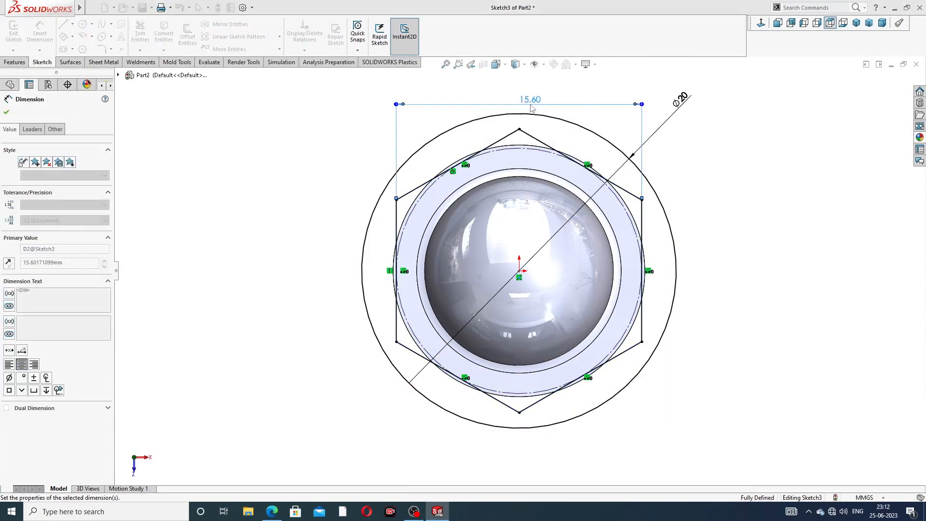
key(Escape)
right_click(728, 146)
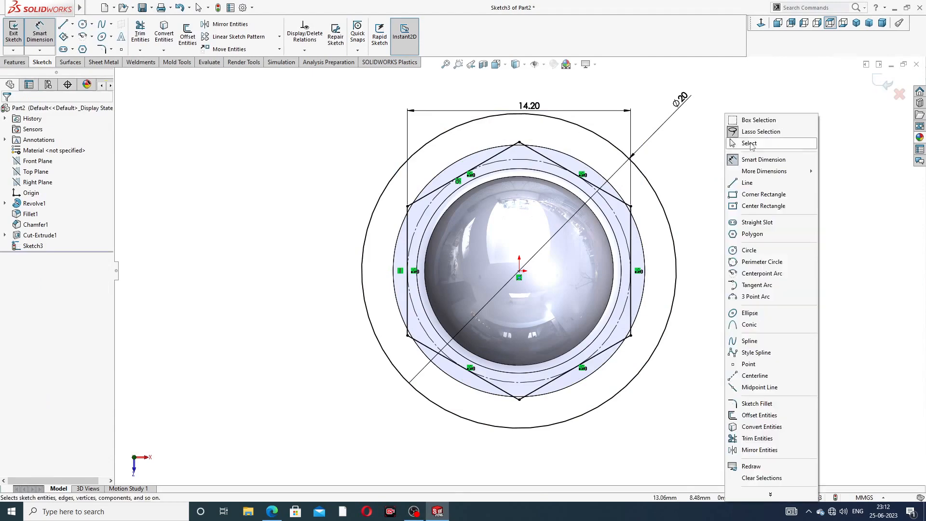
click(748, 143)
- Cut the area between the hexagon and the outer circle with a 5 mm blind extruded cut through the flange
click(15, 62)
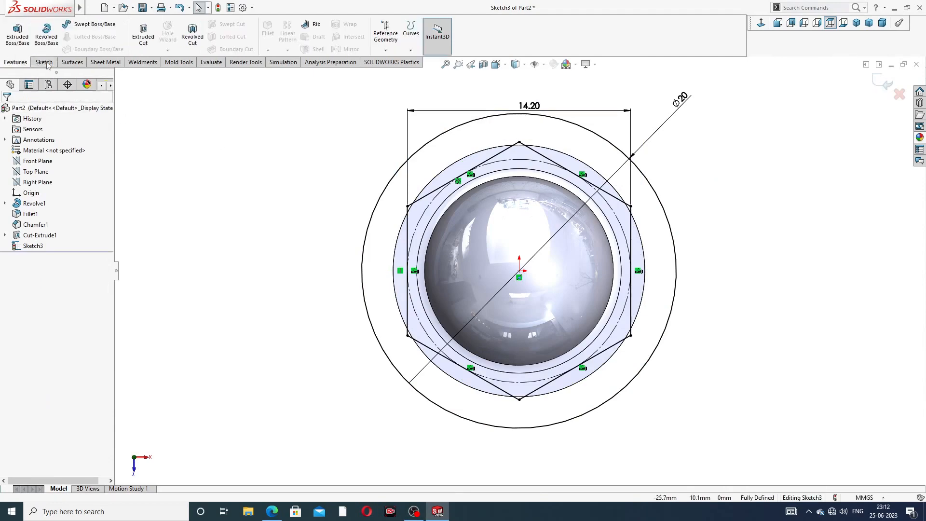
click(144, 36)
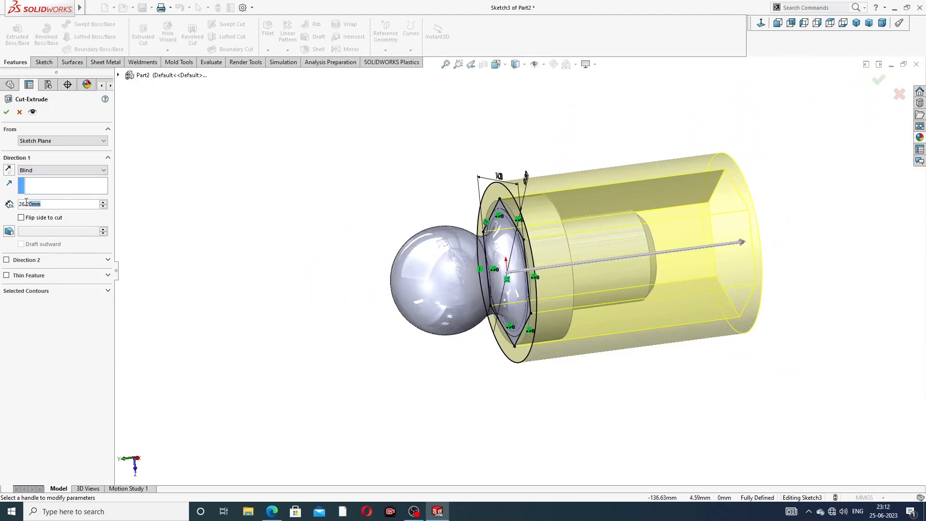
text(5)
key(Return)
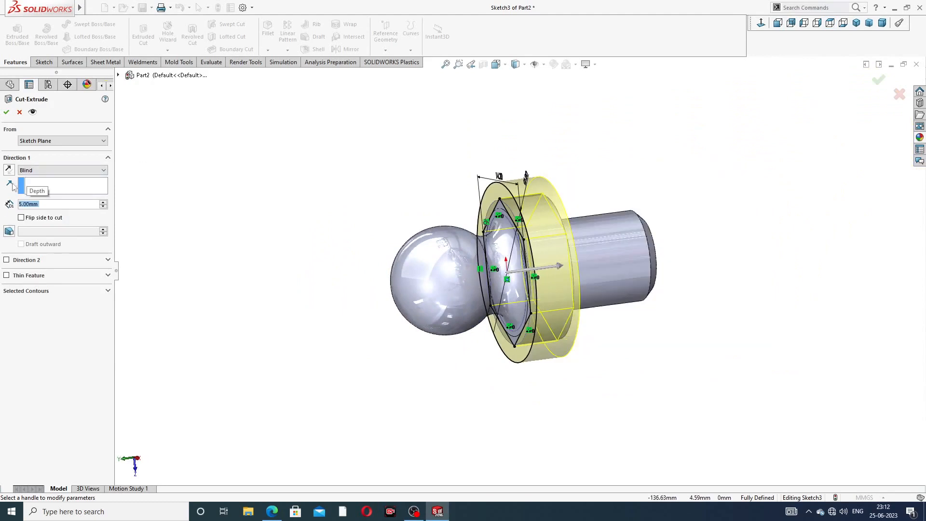
click(6, 113)
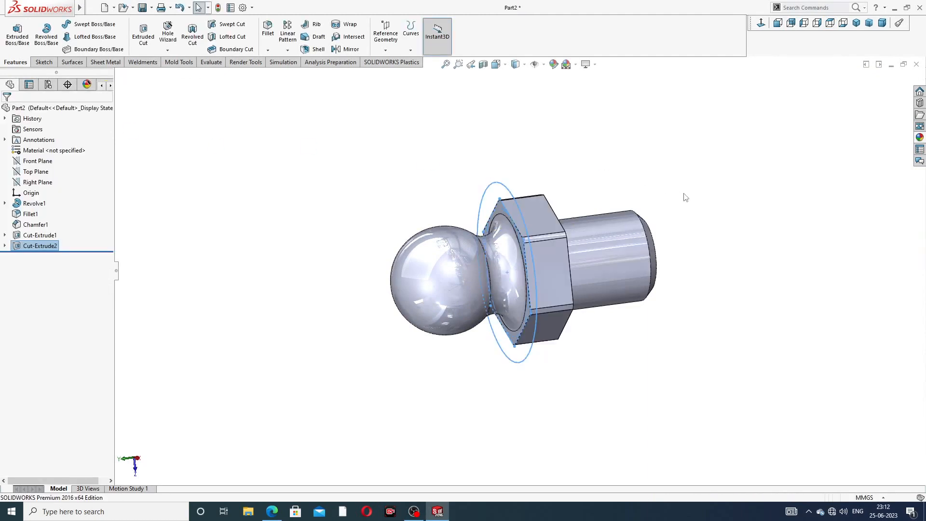
- Inspect the hexagonal flange from several sides and check the PDF drawing for the 45-degree head's geometry
mouse_move(684, 194)
middle_down()
mouse_move(646, 206)
mouse_move(663, 210)
middle_up()
click(620, 189)
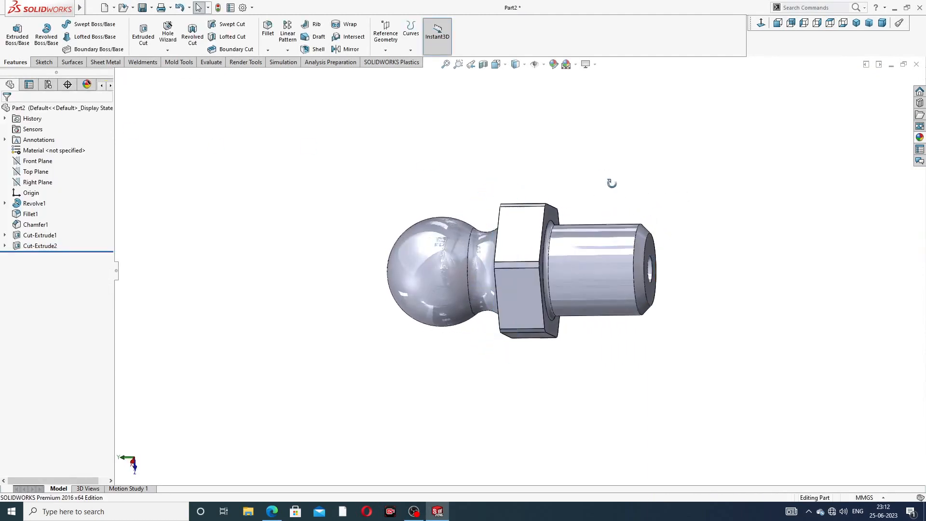
middle_drag(611, 183, 602, 258)
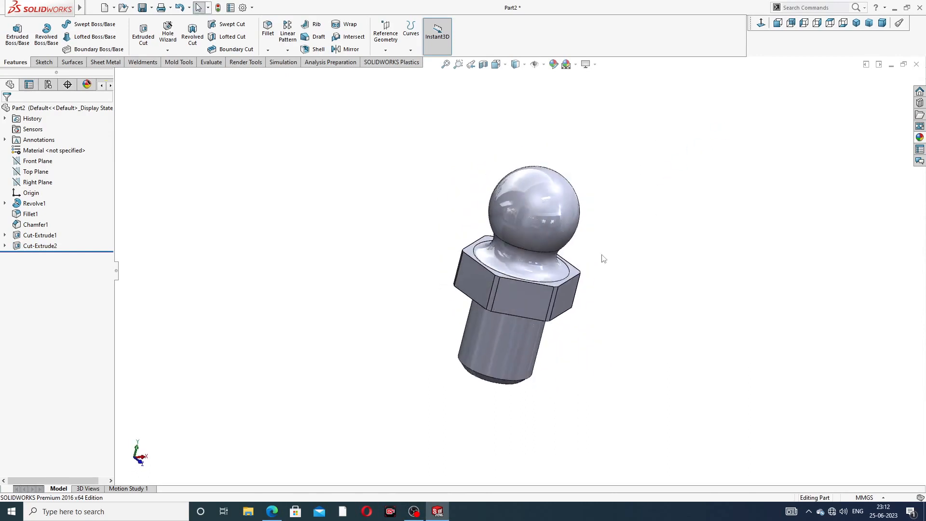
scroll(500, 311, down, 3)
scroll(682, 140, up, 3)
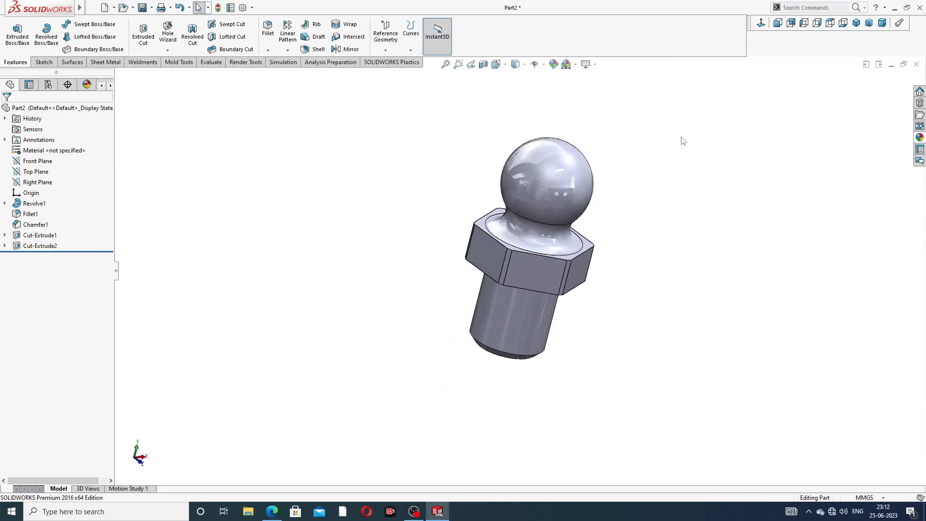
middle_drag(634, 193, 626, 142)
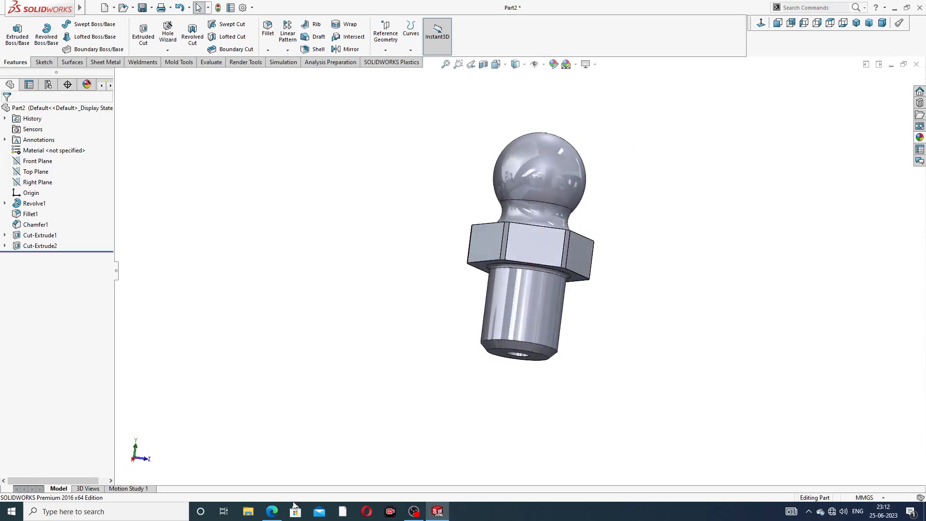
click(273, 514)
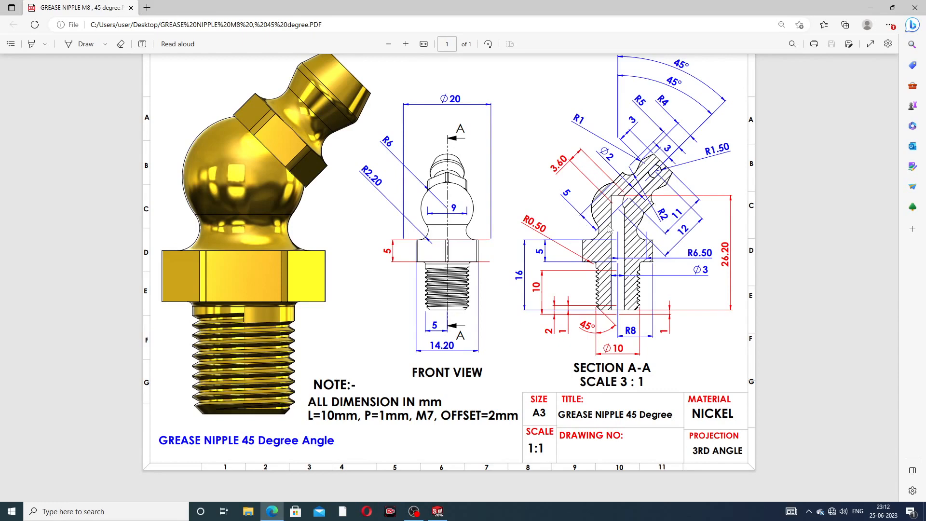
key(alt+Tab)
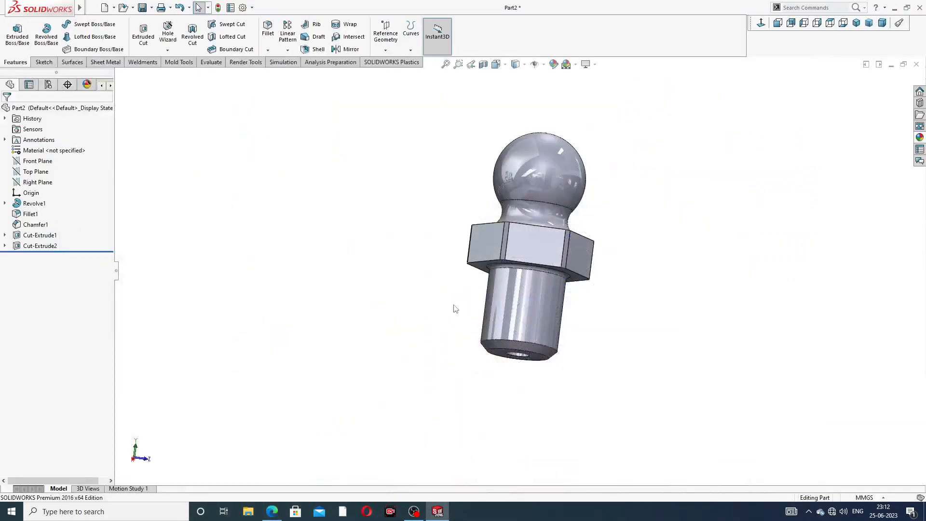
middle_drag(621, 173, 601, 203)
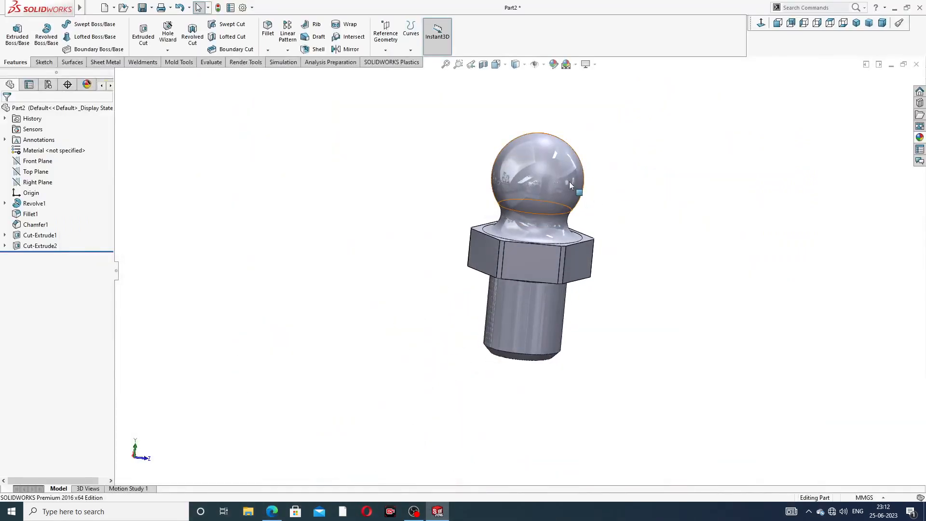
- On the Front Plane, sketch a vertical centerline about 11.8 mm long ending at the origin and another slanting up to the right from it
click(38, 160)
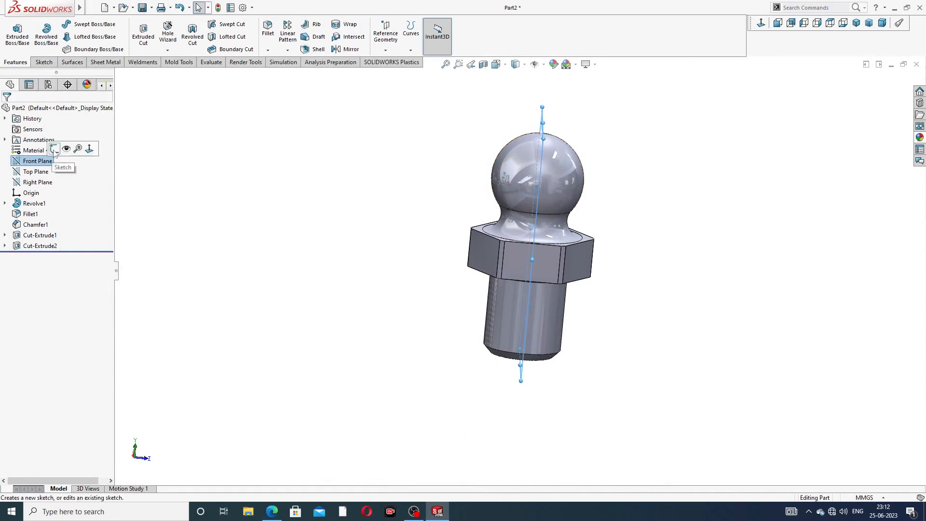
click(55, 150)
click(777, 23)
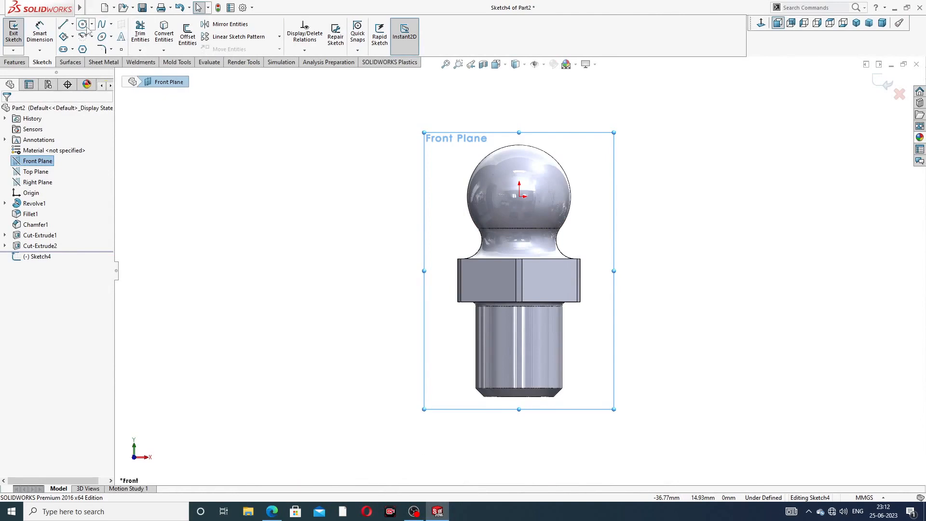
click(72, 24)
click(83, 47)
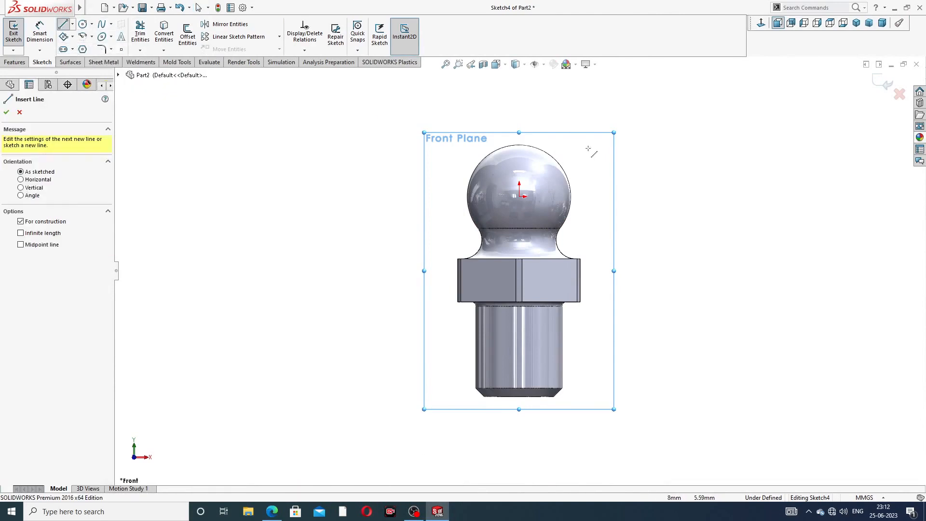
scroll(536, 153, down, 2)
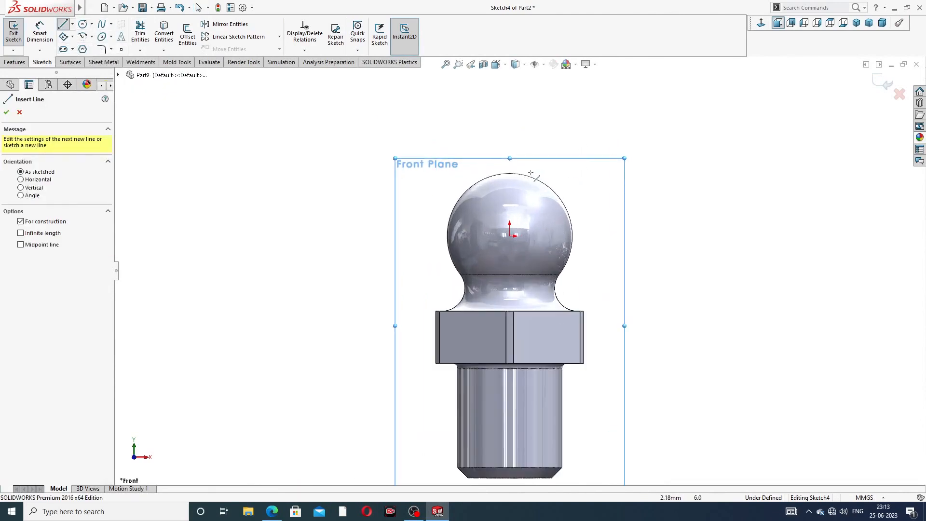
click(510, 113)
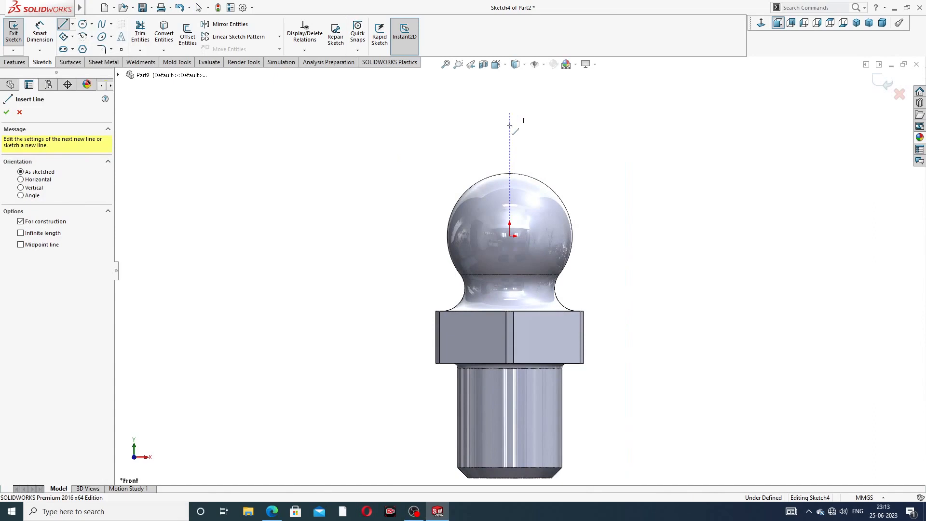
click(509, 235)
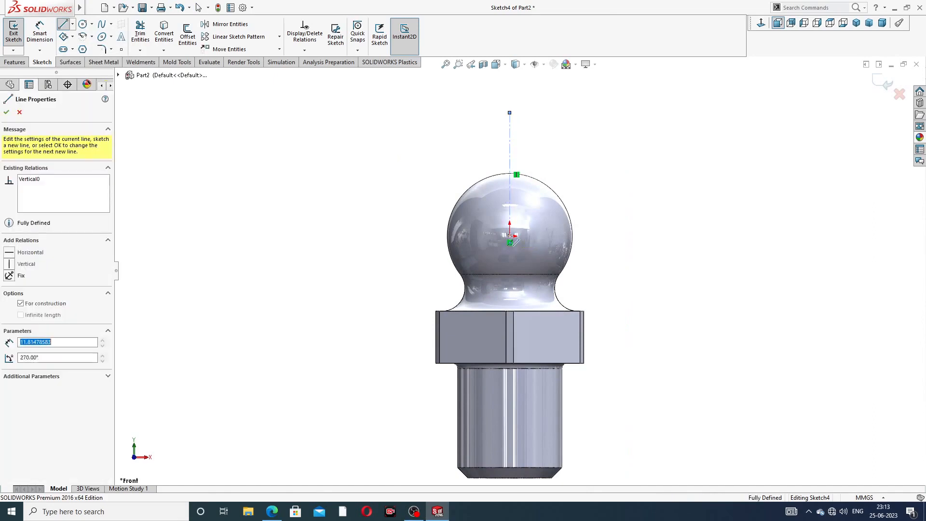
click(605, 141)
right_click(638, 133)
click(667, 140)
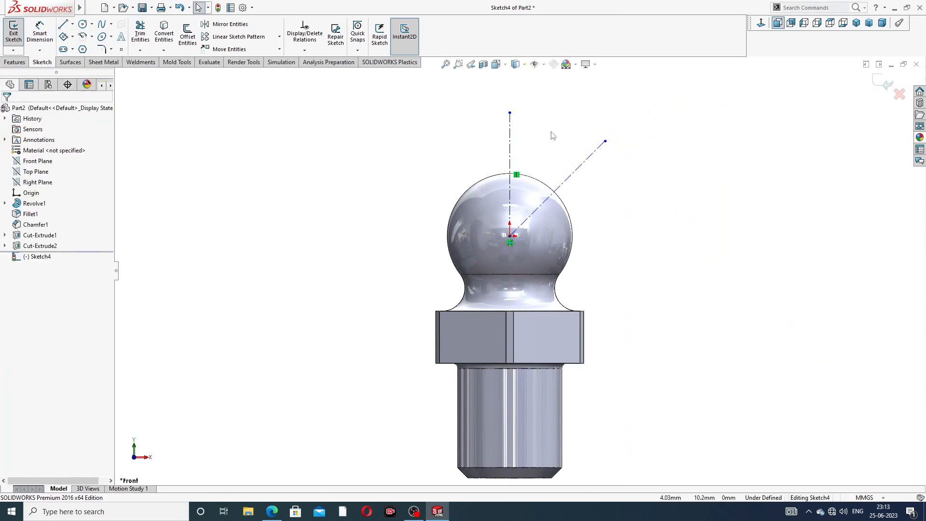
- Shorten the vertical centerline to about 9.1 mm and extend the slanted centerline's free end farther outward
drag(510, 113, 510, 141)
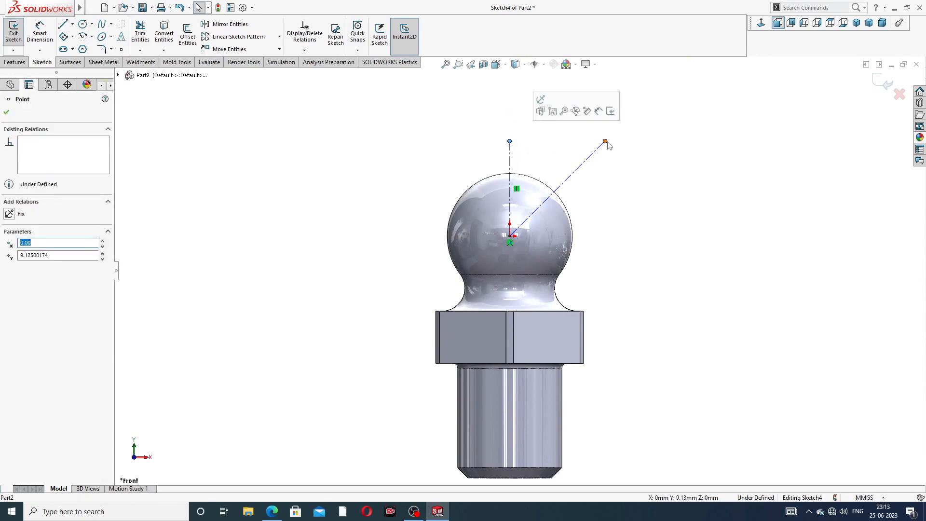
drag(605, 141, 625, 124)
click(662, 167)
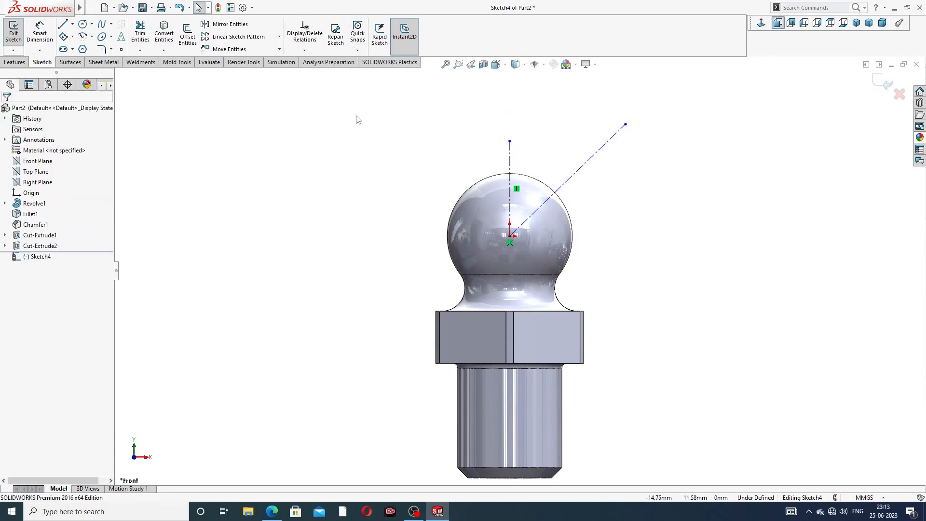
- Set the angle between the vertical and slanted centerlines to 45° and close the sketch
click(39, 31)
click(509, 164)
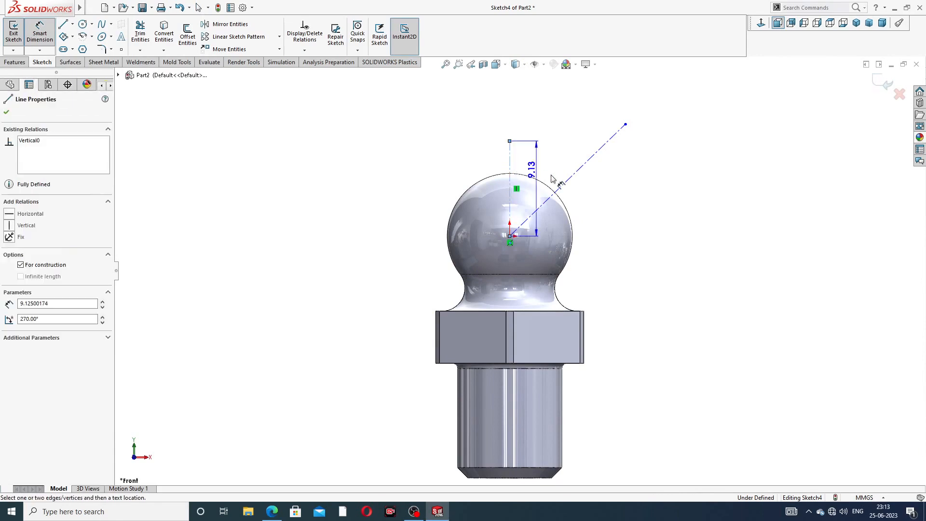
click(560, 184)
click(548, 166)
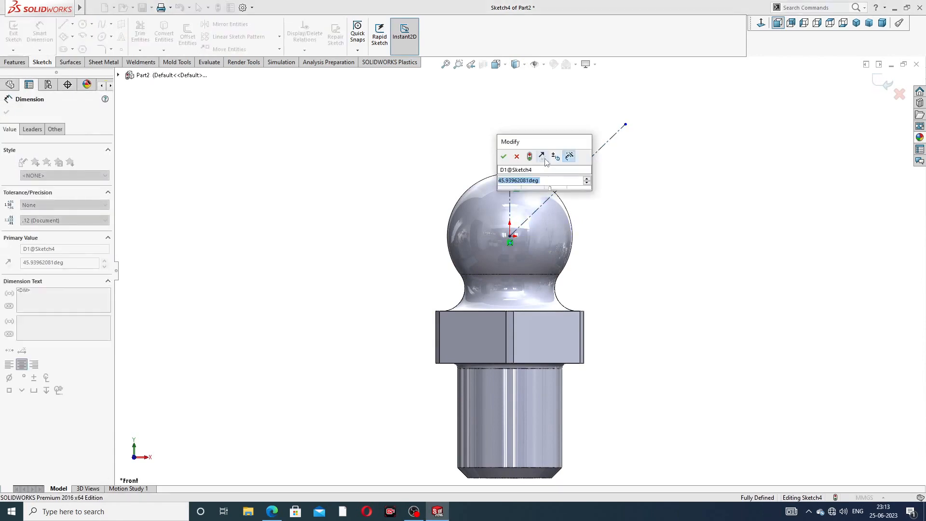
text(45)
key(Return)
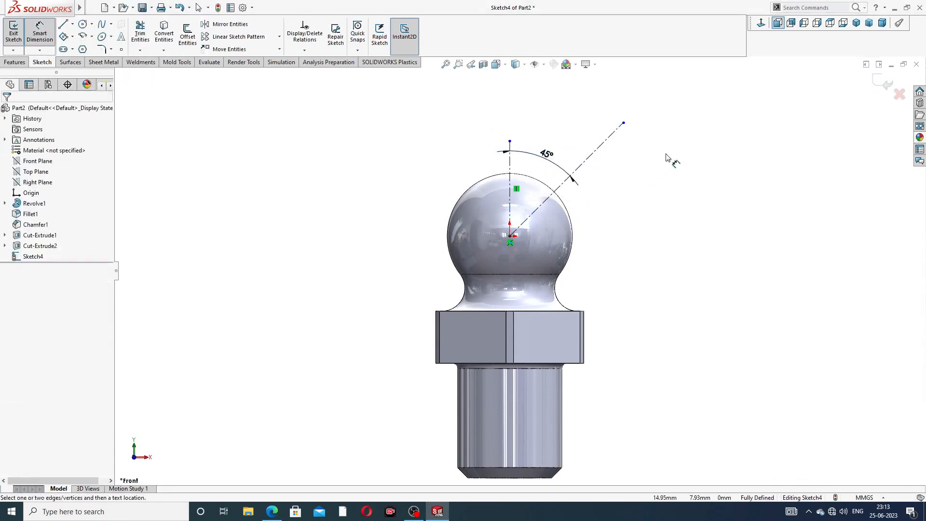
right_click(668, 157)
click(694, 144)
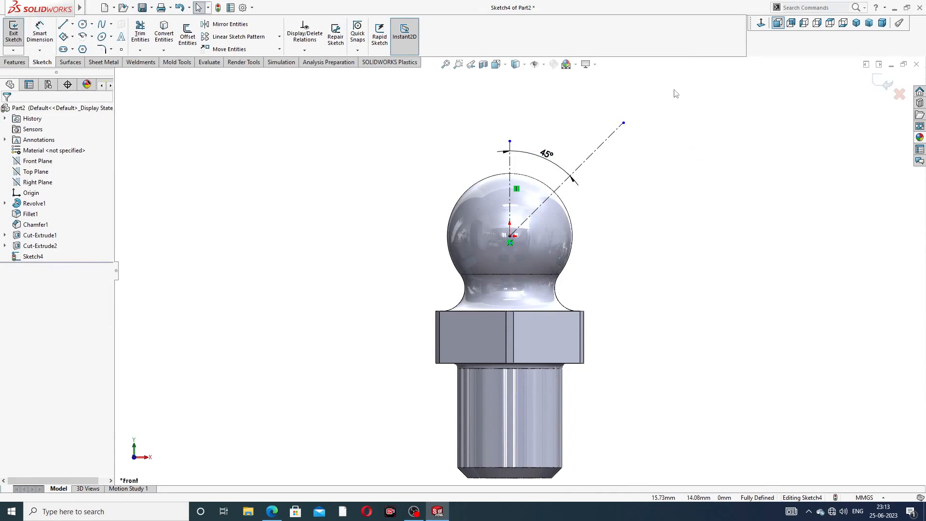
click(886, 83)
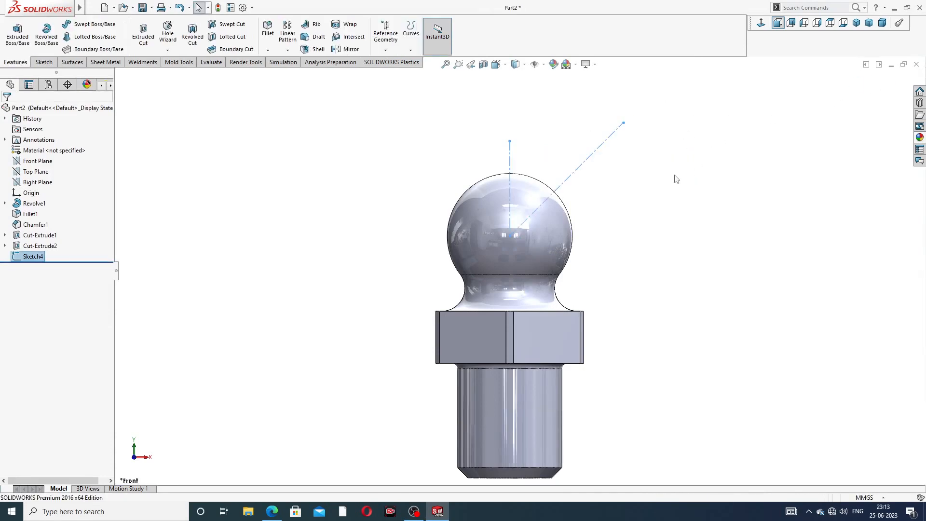
- Start a reference plane using the Top Plane as first reference and the slanted centerline as second reference
middle_drag(676, 179, 641, 199)
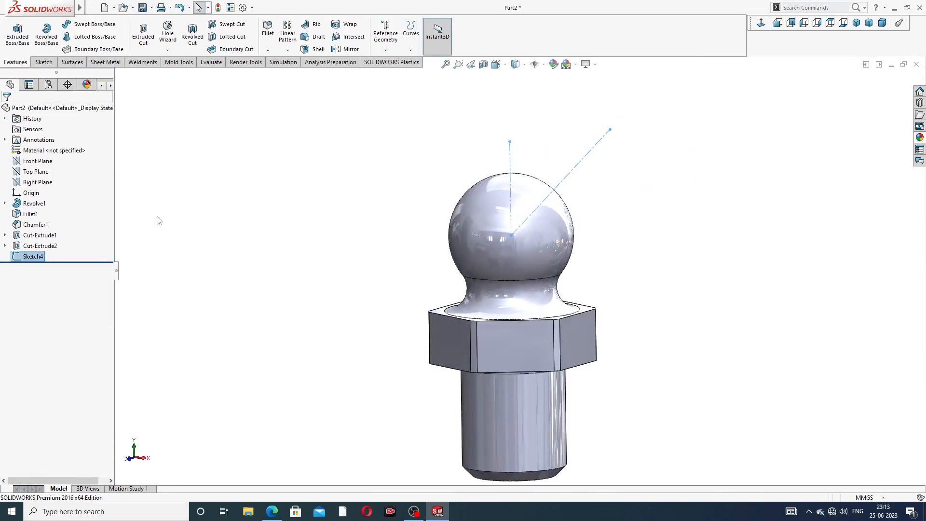
click(45, 173)
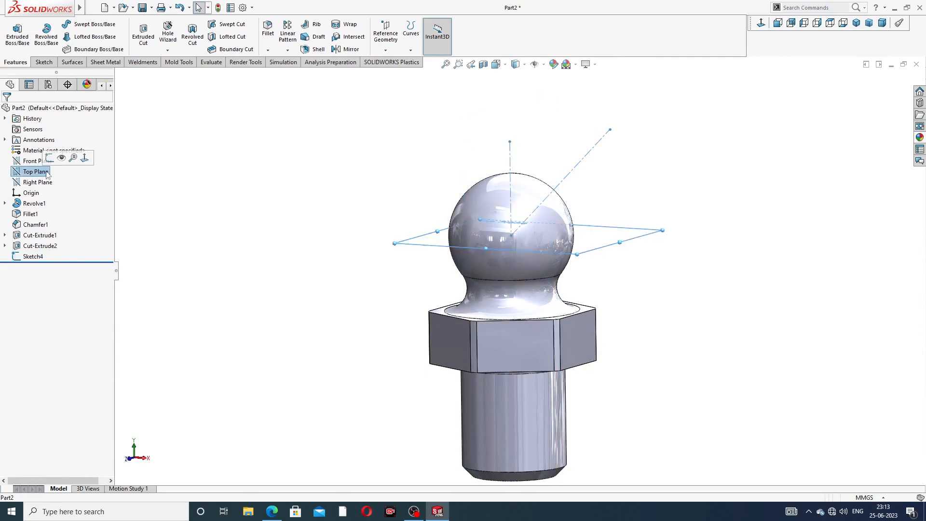
click(386, 51)
click(396, 61)
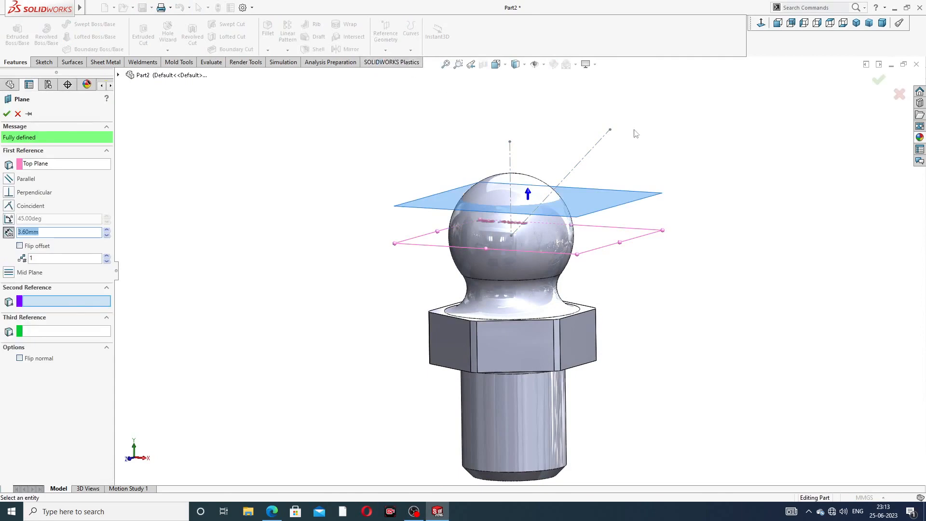
mouse_move(642, 163)
middle_down()
mouse_move(644, 151)
mouse_move(645, 159)
middle_up()
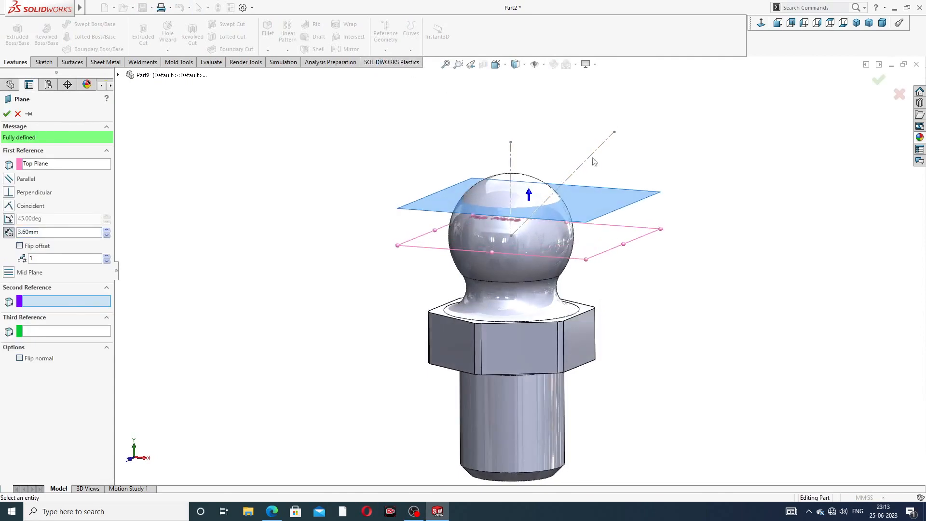
click(590, 157)
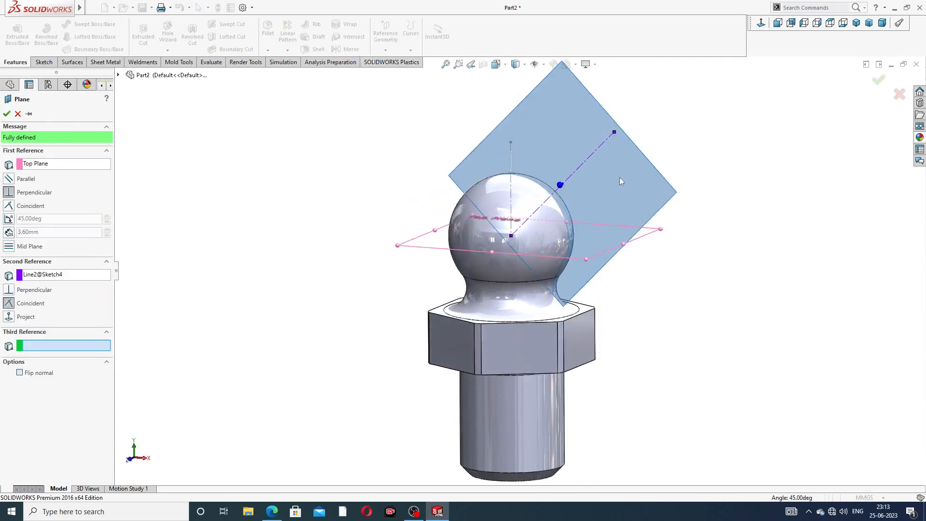
middle_drag(621, 181, 630, 227)
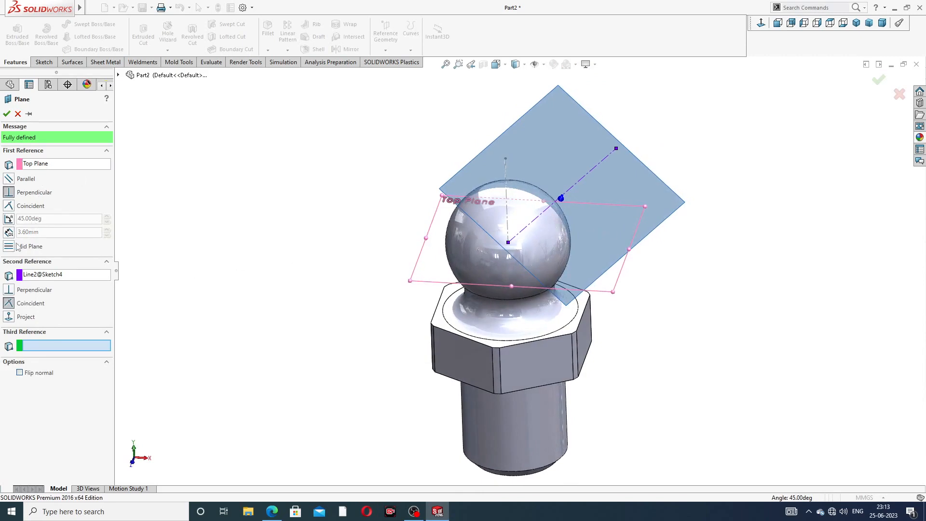
- Set the plane at 45° to the Top Plane, project the centerline along the sketch normal, and flip both offsets
click(10, 219)
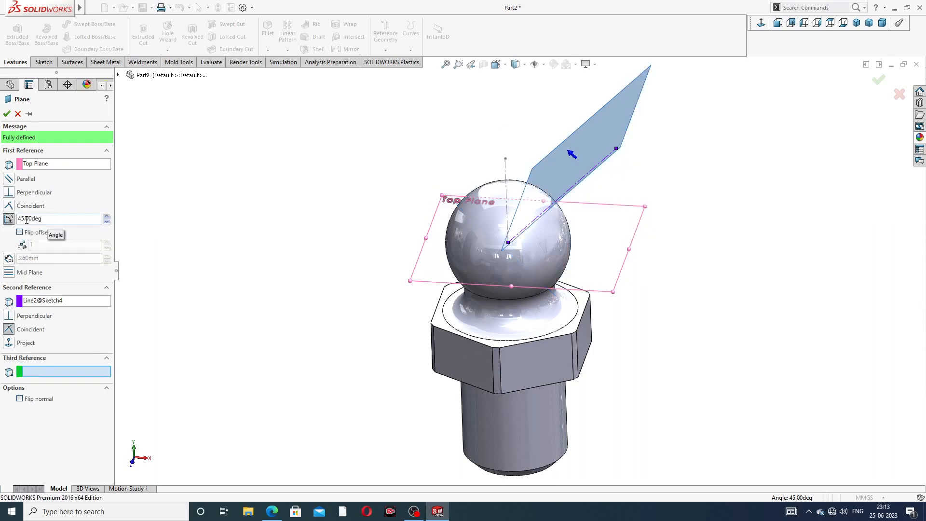
click(9, 343)
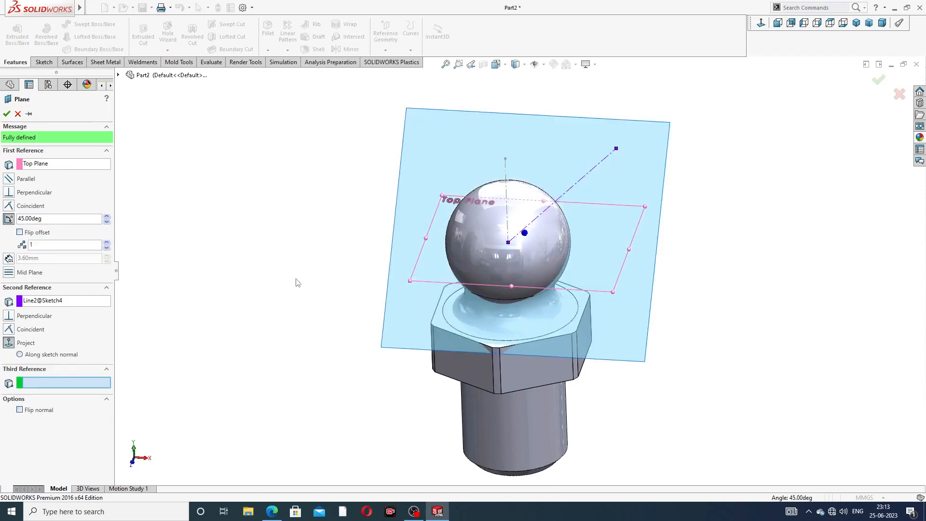
middle_drag(304, 260, 223, 259)
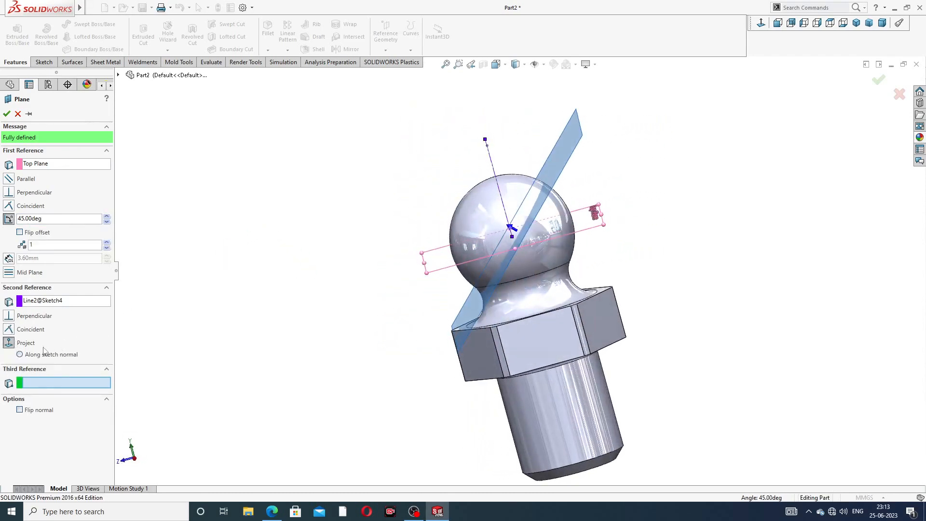
click(20, 355)
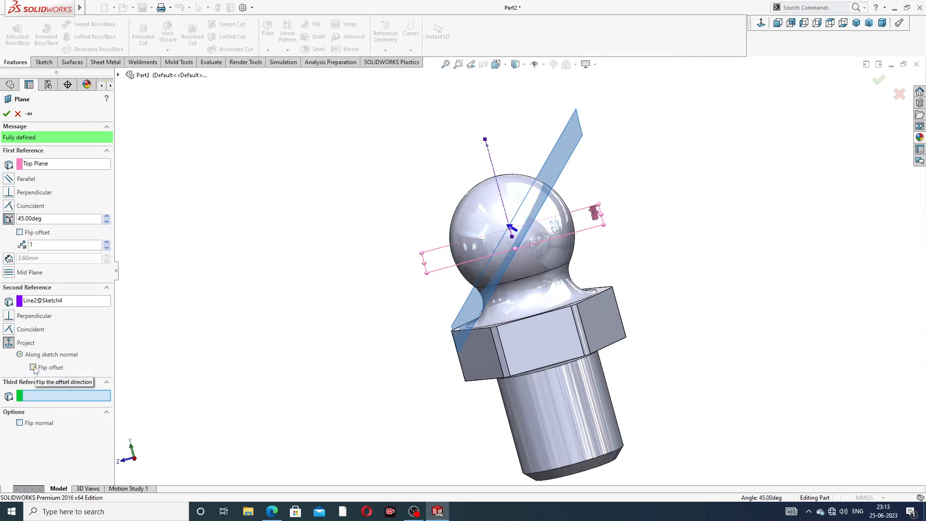
click(33, 368)
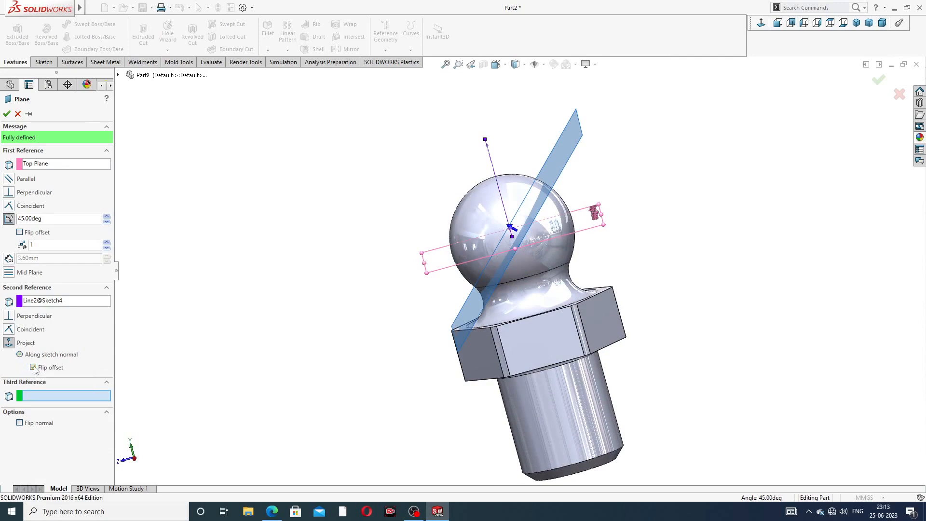
click(20, 233)
middle_drag(370, 237, 236, 275)
middle_drag(665, 201, 713, 133)
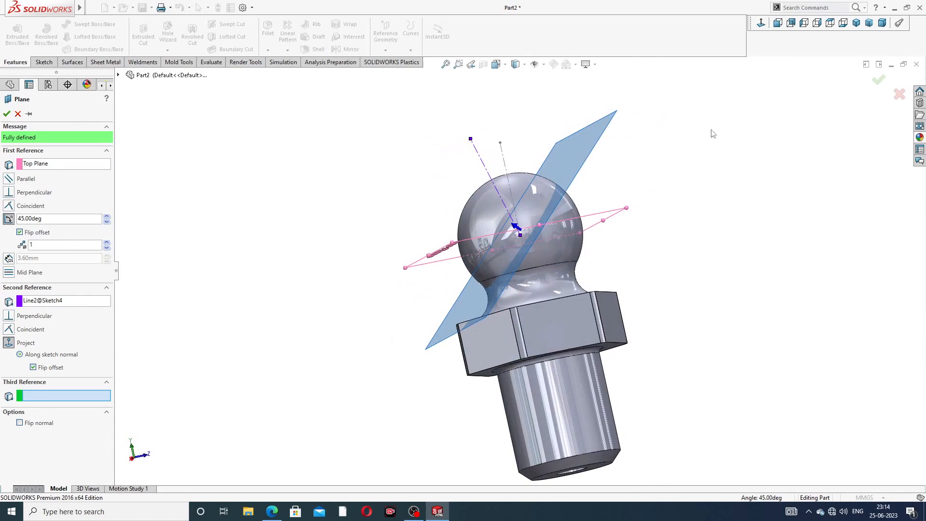
- Compare both directions of the 45° angle offset, keep it flipped, and create the plane
click(762, 25)
middle_drag(627, 148, 723, 136)
scroll(723, 136, up, 1)
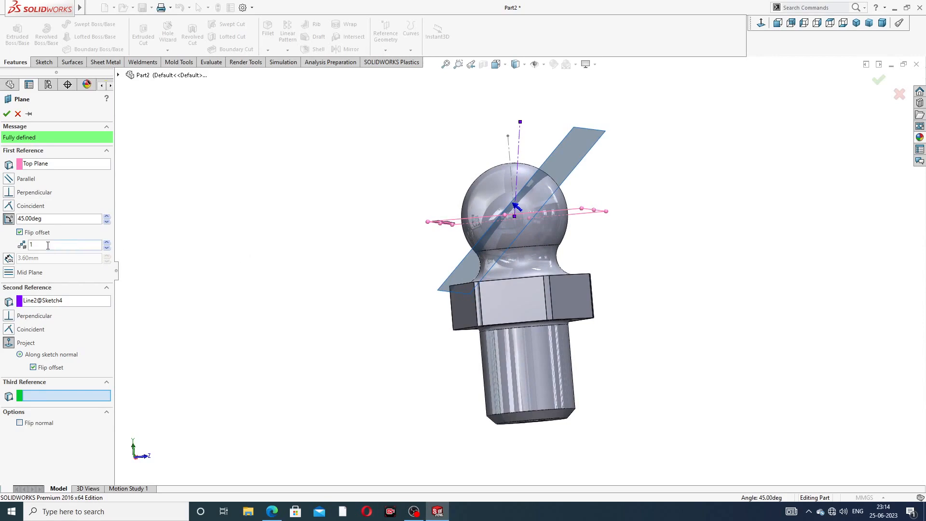
click(20, 232)
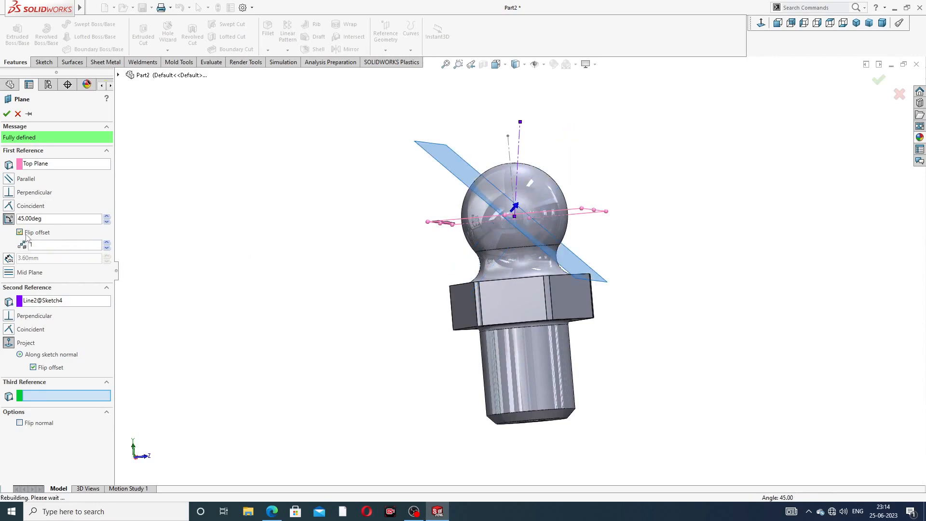
click(26, 235)
mouse_move(364, 205)
middle_down()
mouse_move(390, 217)
mouse_move(378, 215)
middle_up()
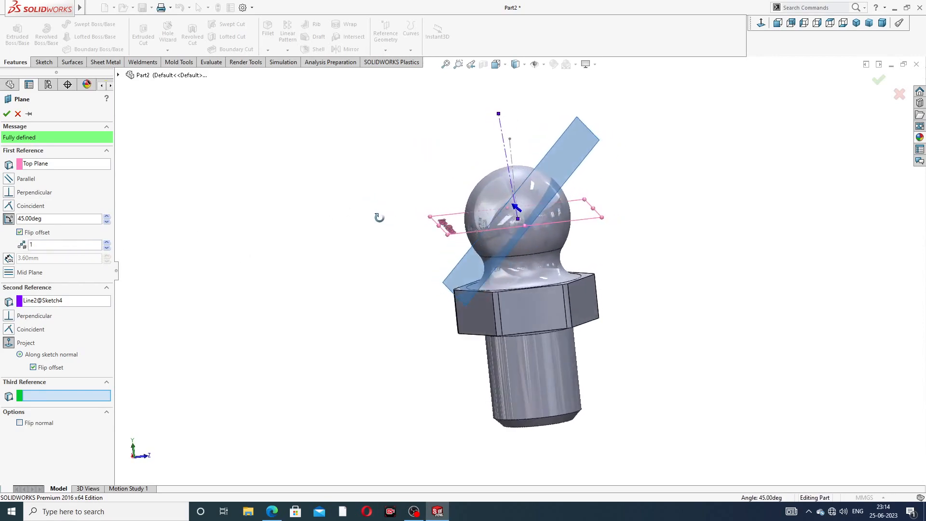
scroll(553, 221, down, 1)
middle_drag(582, 216, 548, 229)
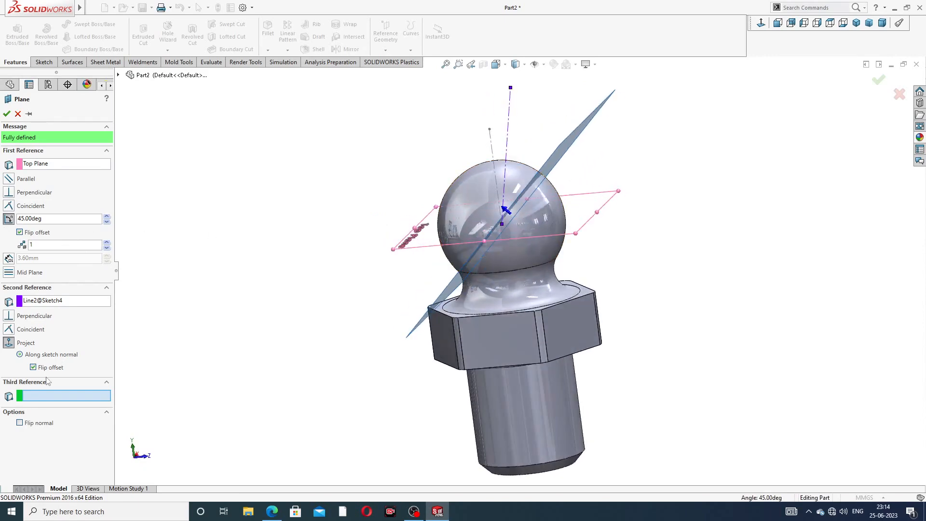
click(7, 114)
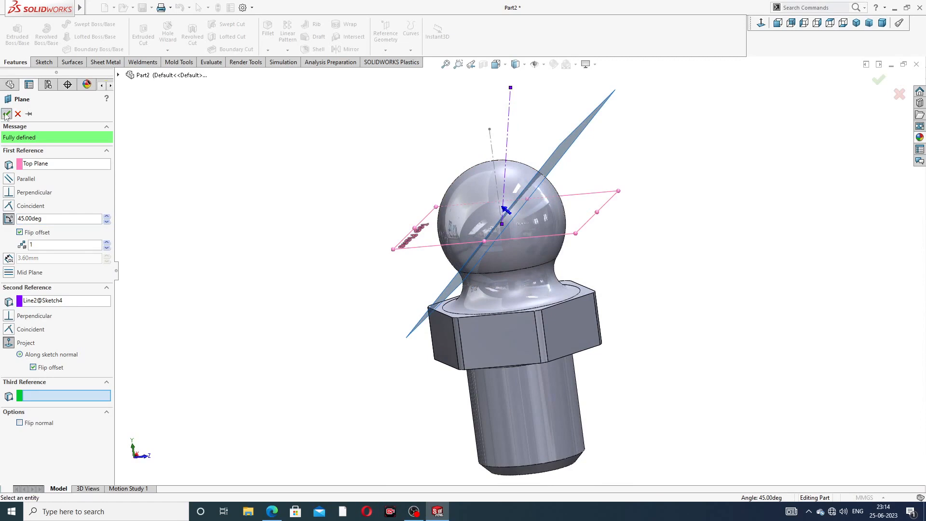
- Create a plane offset 3.60 mm from the 45-degree plane, checking the distance in the PDF drawing, and hide the 45-degree plane
middle_drag(484, 135, 511, 148)
key(f)
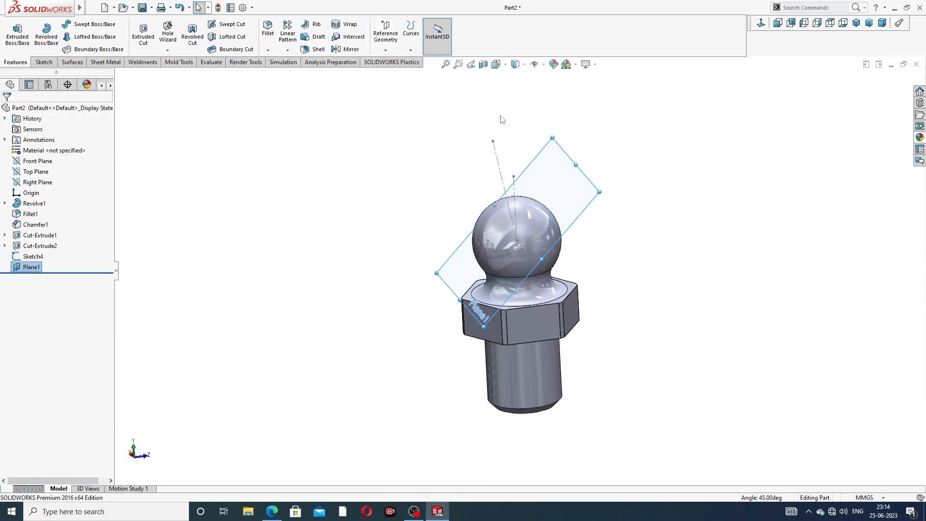
click(385, 50)
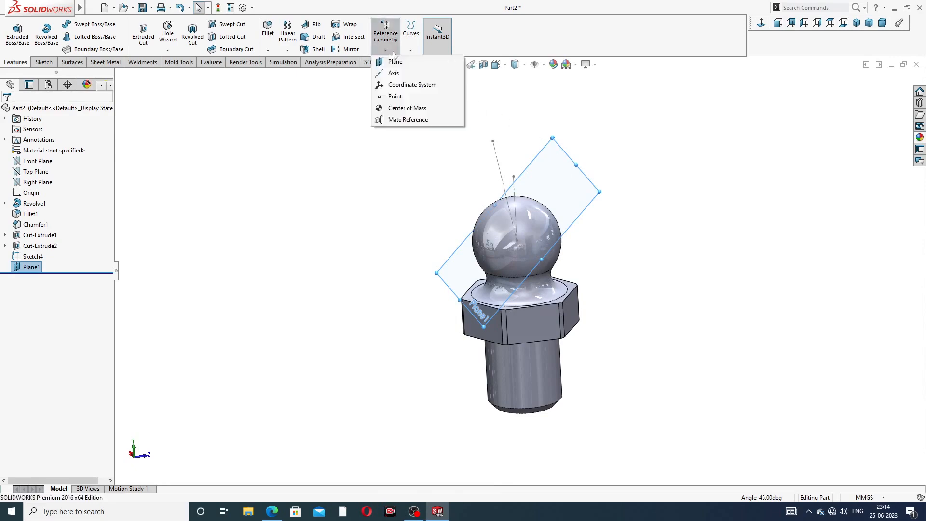
click(405, 62)
middle_drag(633, 178, 606, 178)
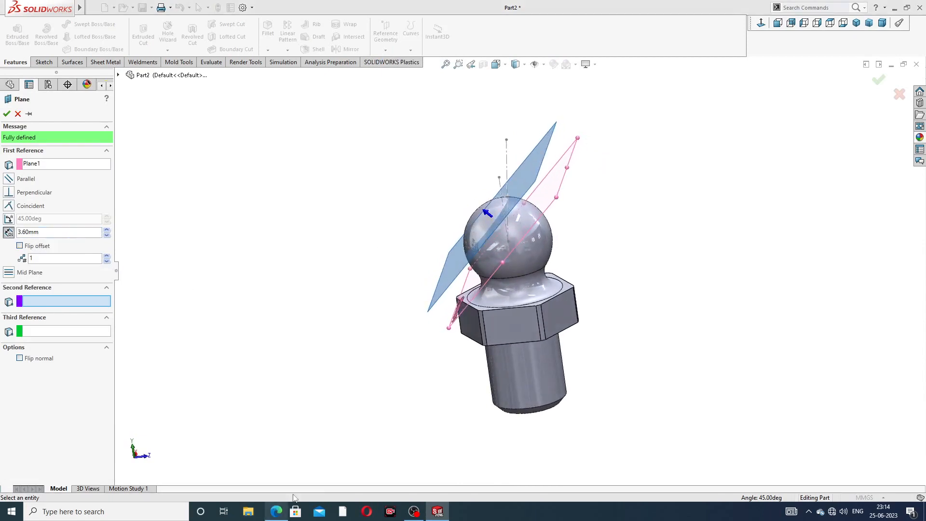
click(272, 511)
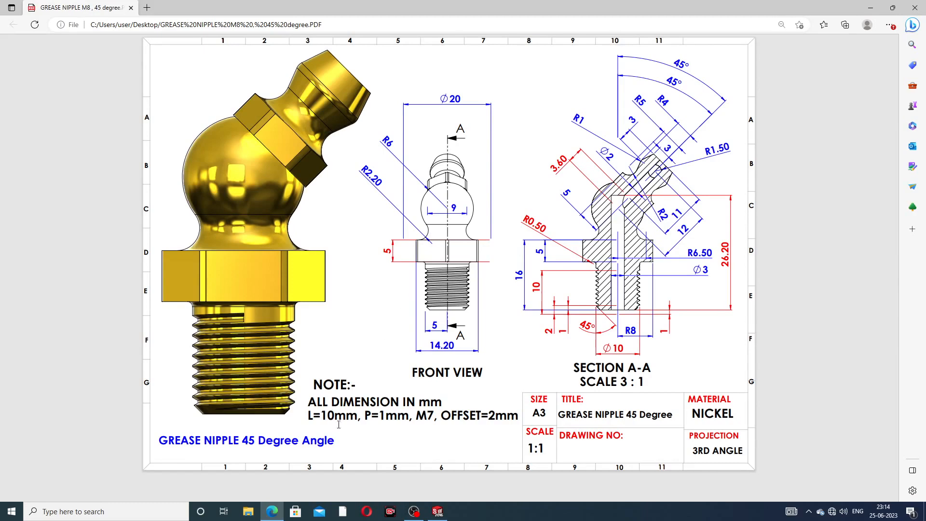
click(272, 511)
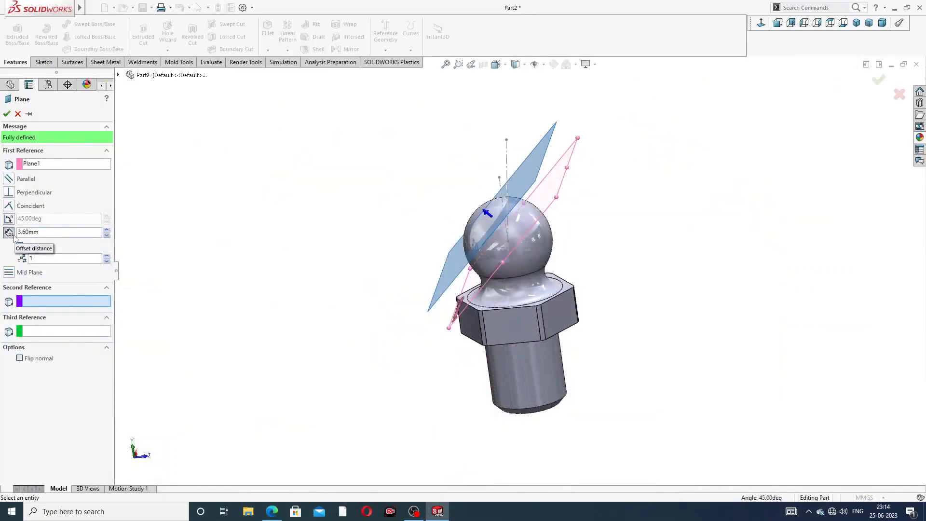
click(7, 114)
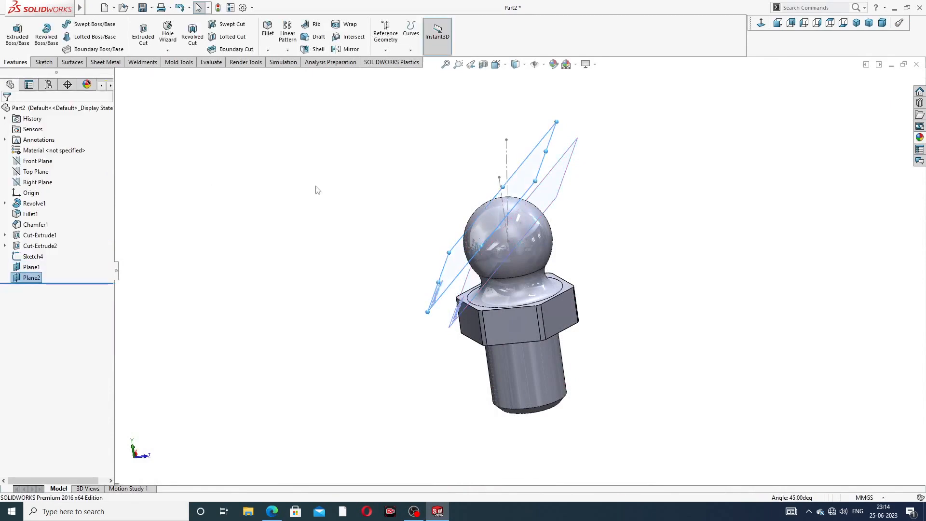
click(570, 160)
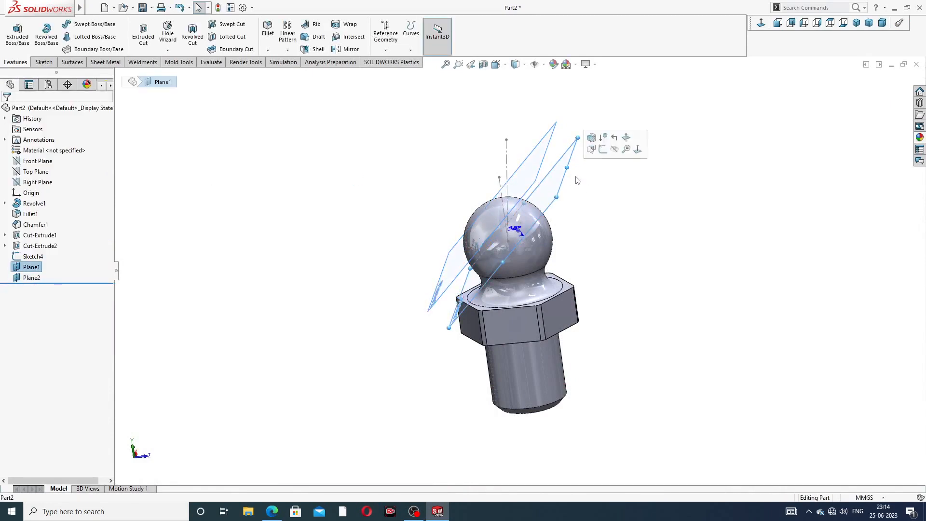
click(614, 150)
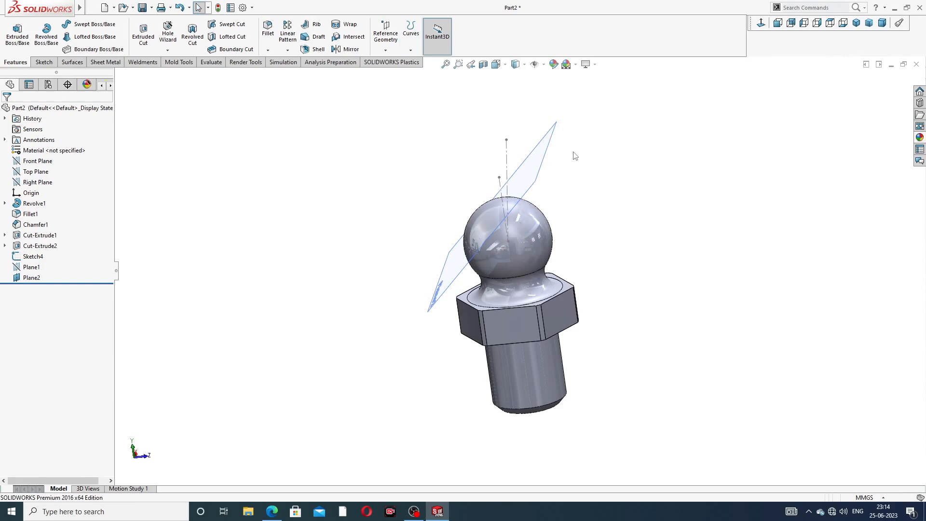
- Start a new sketch on the plane offset 3.60 mm from the hidden 45-degree plane
middle_drag(574, 156, 612, 174)
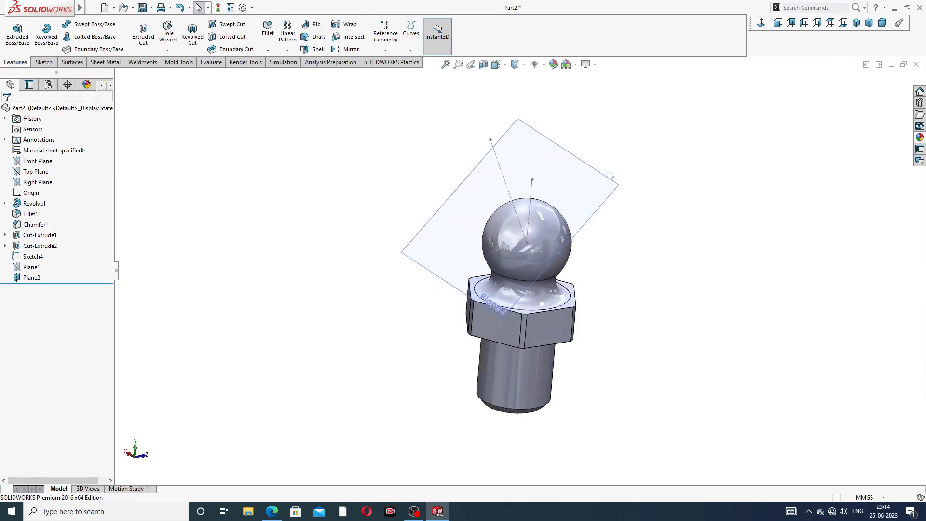
click(603, 175)
click(641, 143)
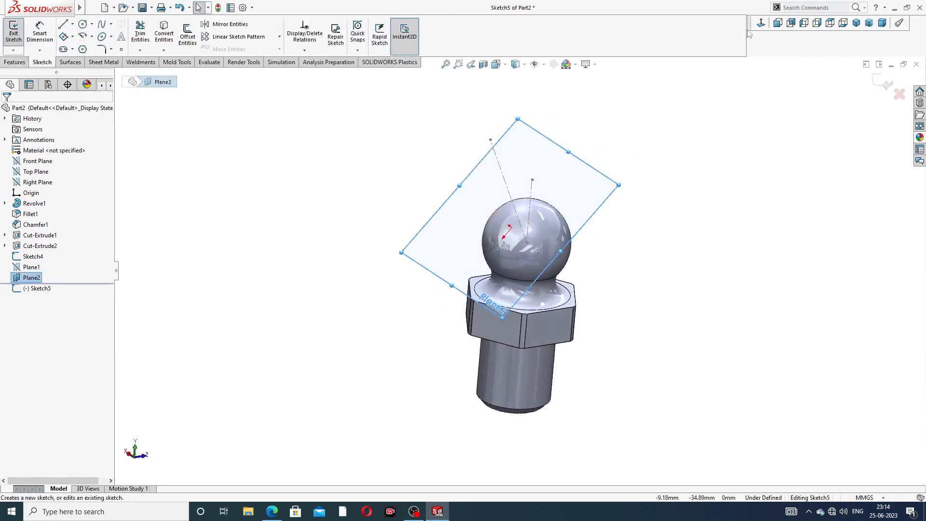
click(760, 24)
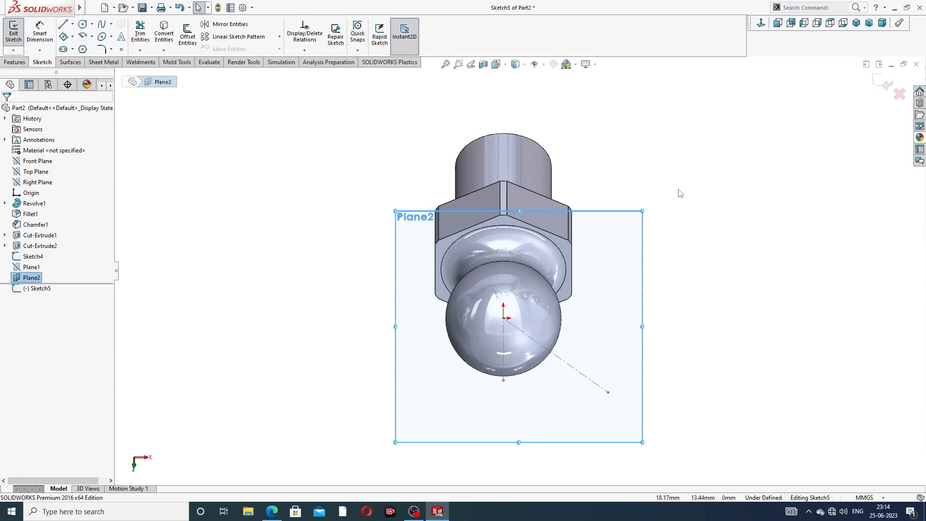
middle_drag(678, 191, 703, 190)
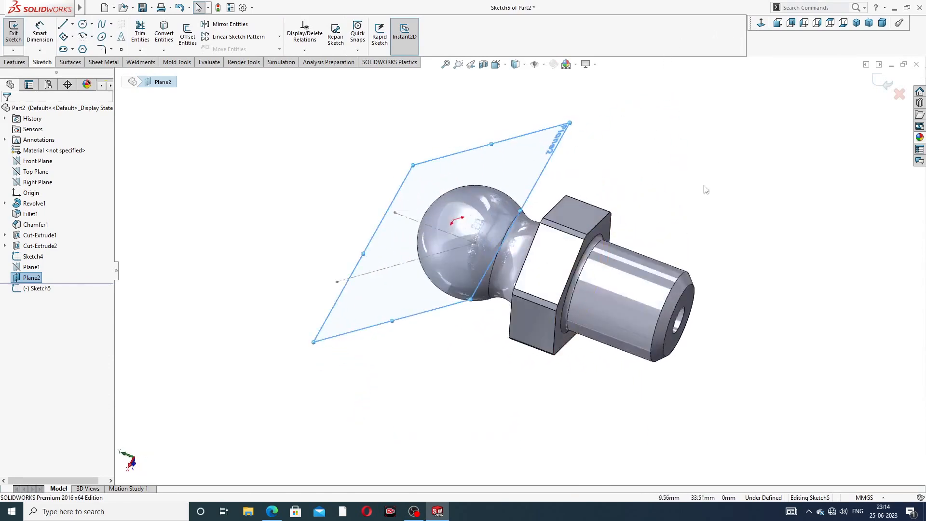
click(760, 23)
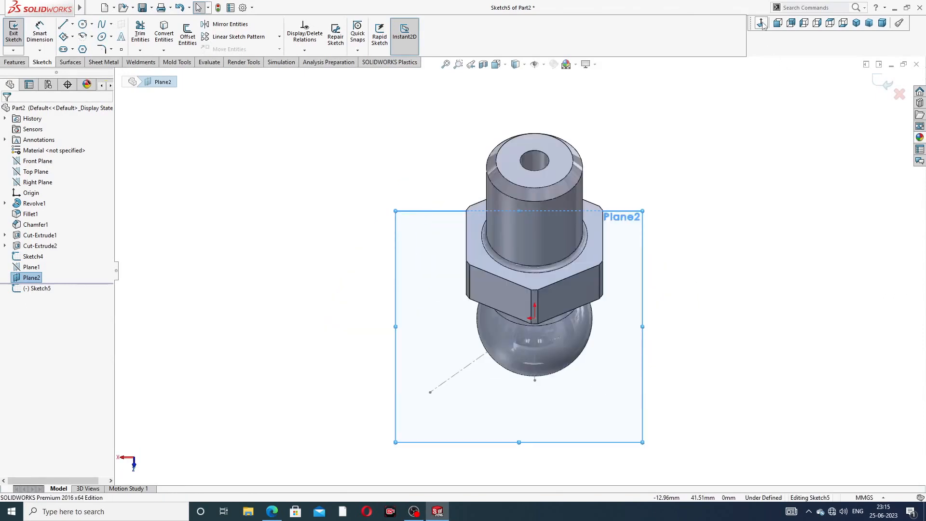
- Sketch a circle about 5 mm in radius, centred on the origin of the offset plane
click(761, 23)
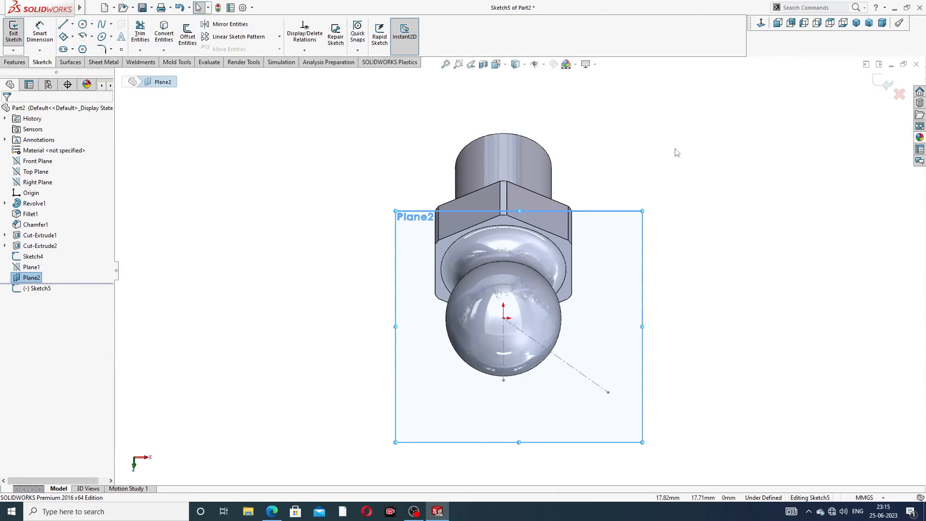
middle_drag(663, 193, 590, 88)
middle_drag(658, 146, 677, 168)
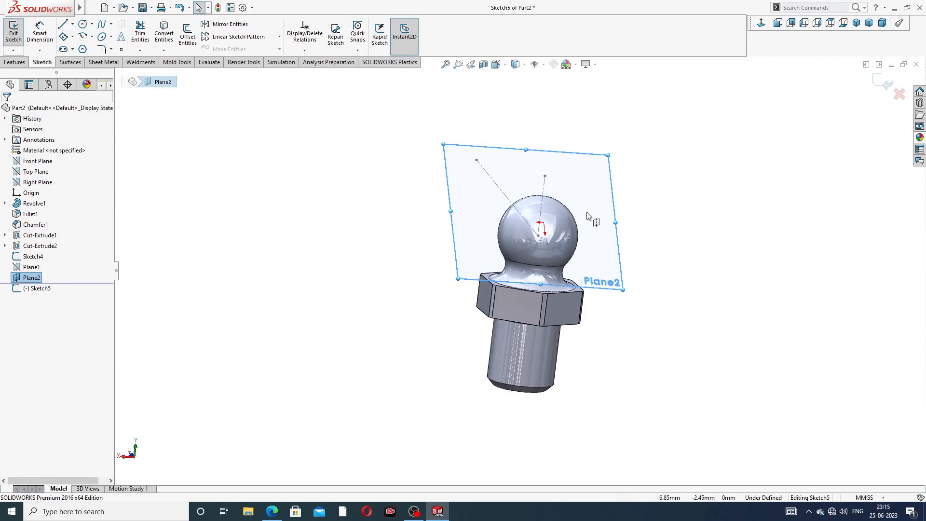
mouse_move(589, 213)
middle_down()
mouse_move(554, 188)
mouse_move(465, 210)
mouse_move(436, 186)
mouse_move(600, 200)
middle_up()
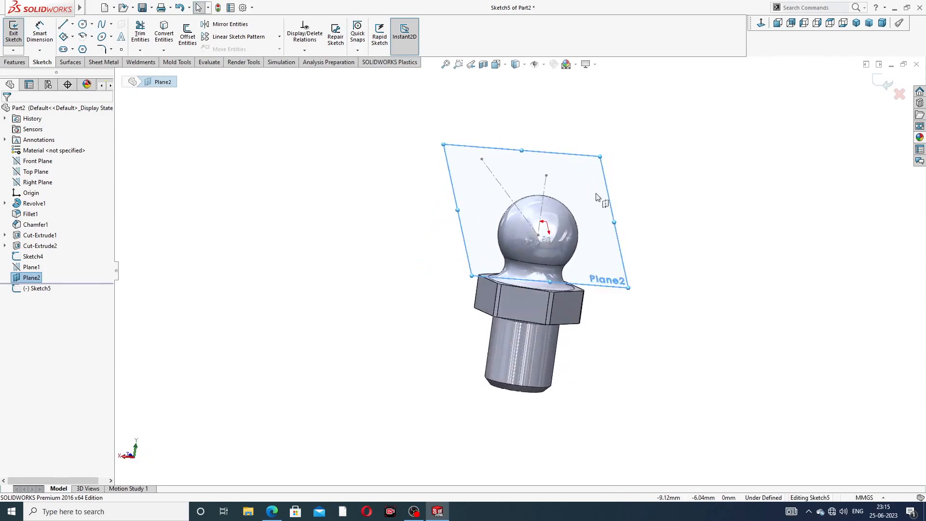
click(761, 24)
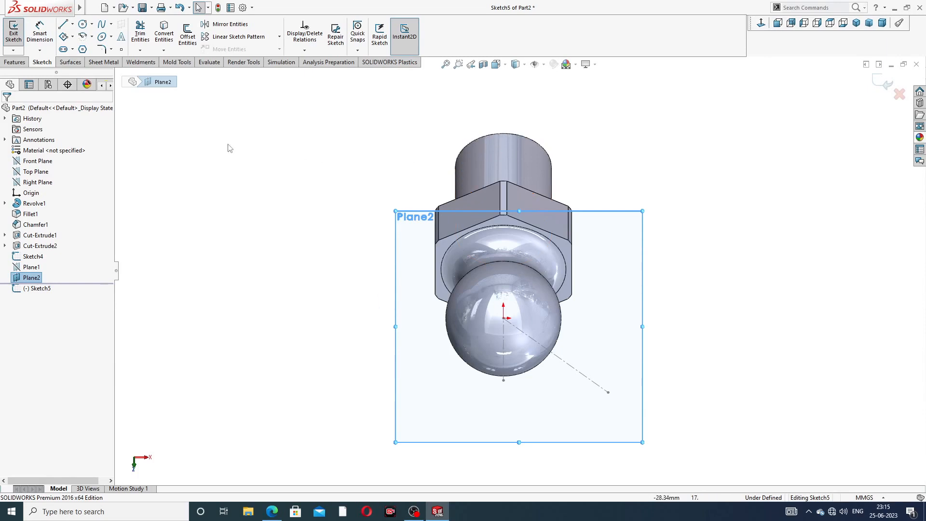
click(82, 23)
click(503, 318)
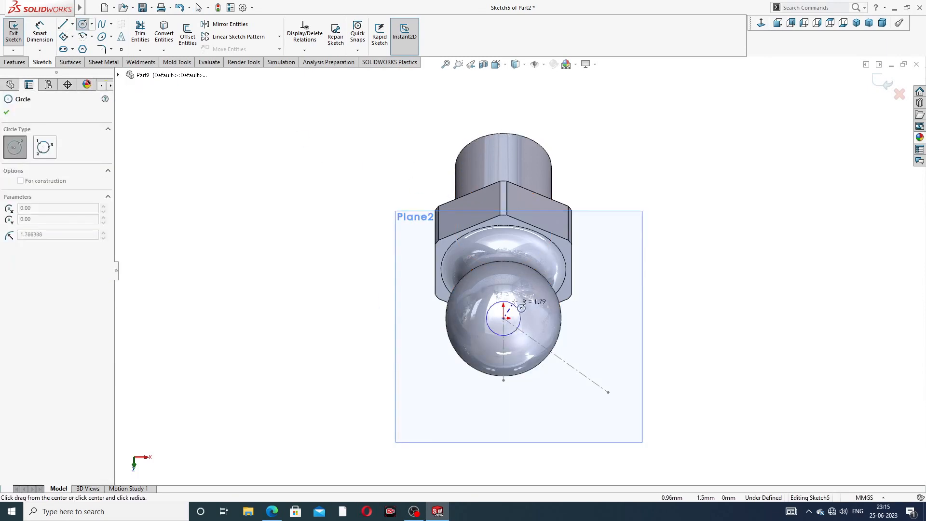
click(525, 274)
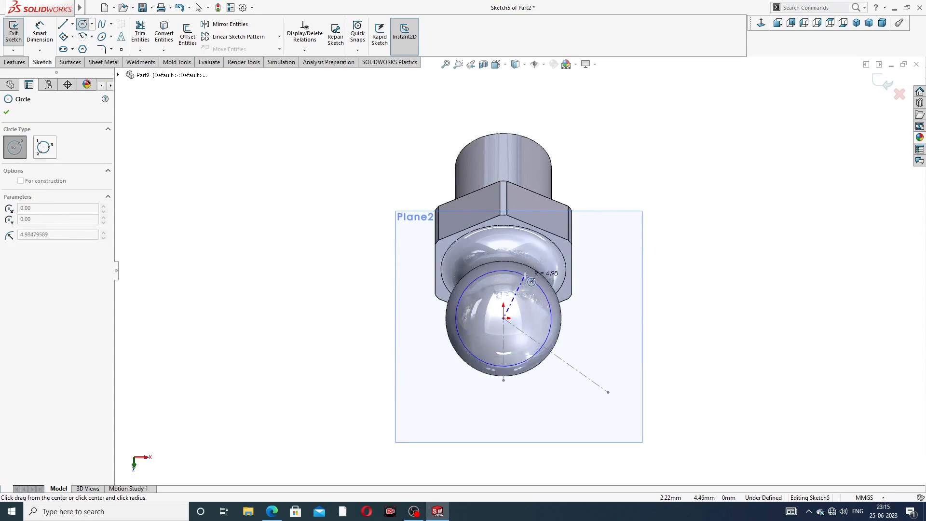
right_click(646, 180)
click(670, 182)
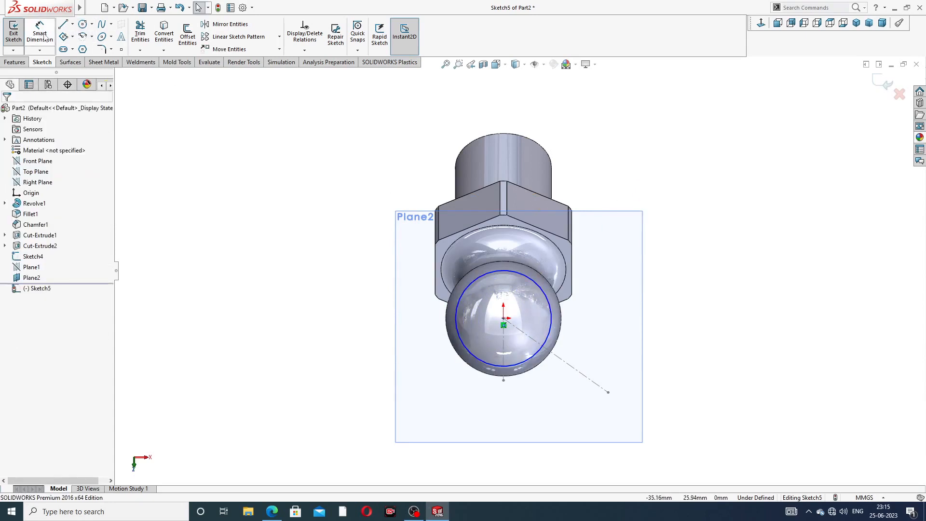
- Dimension the circle's diameter and set it to 10 mm
click(525, 275)
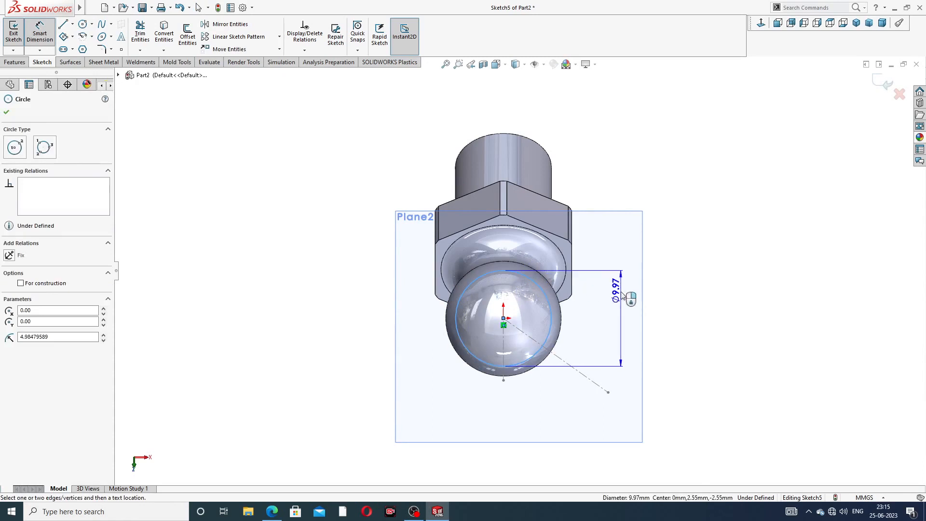
click(673, 282)
text(10)
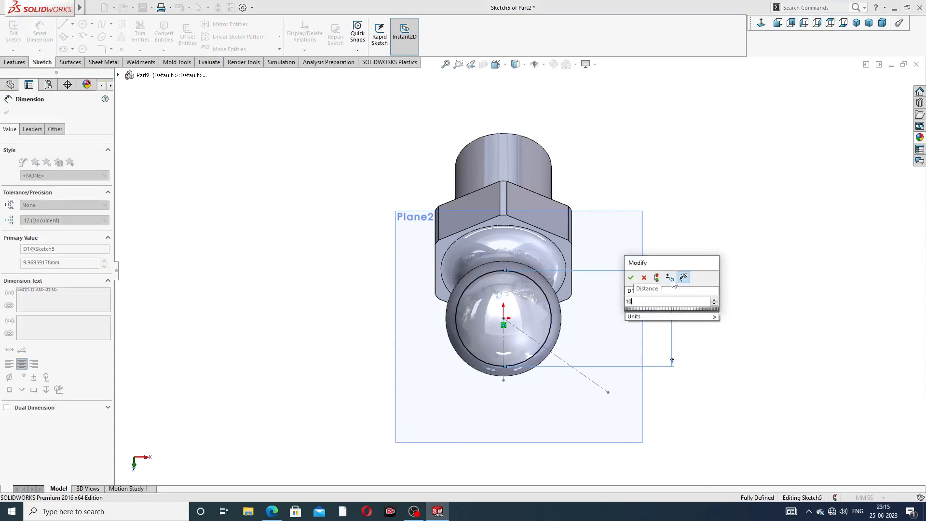
key(Return)
key(Escape)
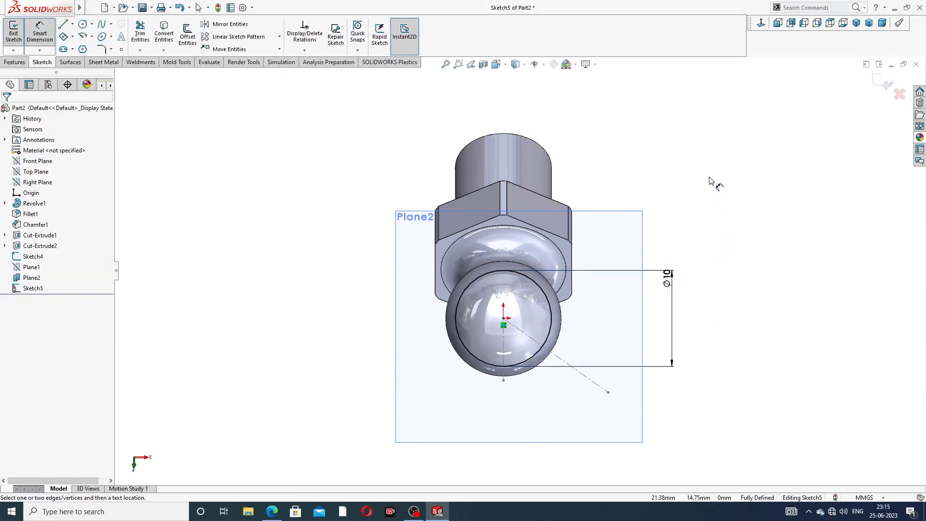
right_click(713, 186)
click(743, 144)
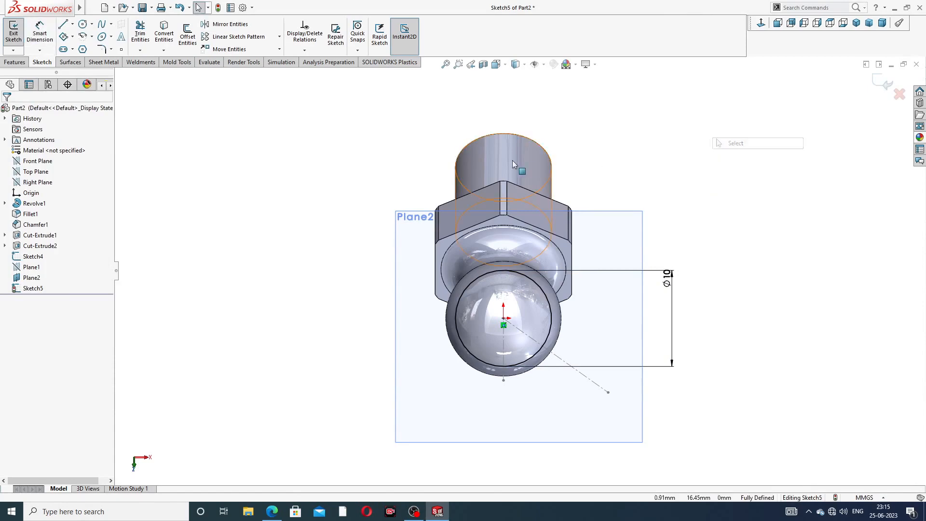
- Cut the ball with a blind 5 mm extruded cut of the circle, reversed to point outward from the body
click(15, 62)
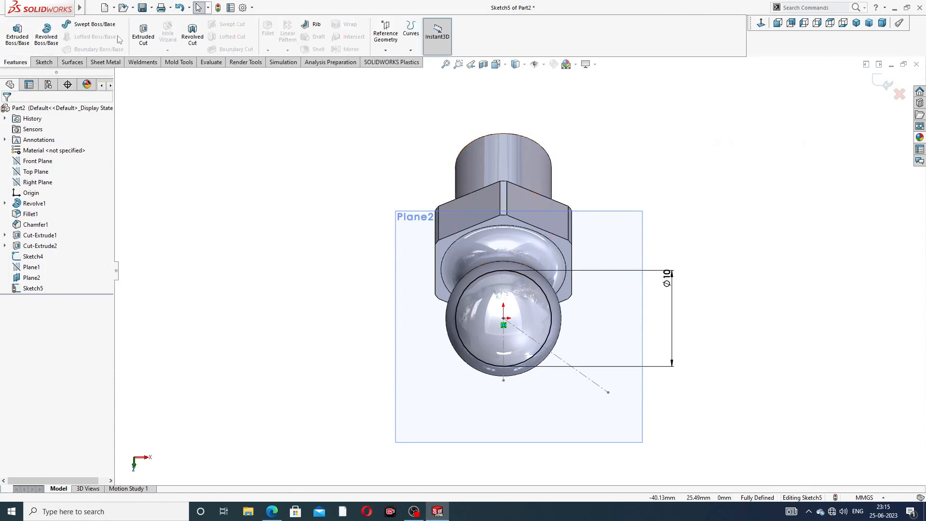
click(144, 36)
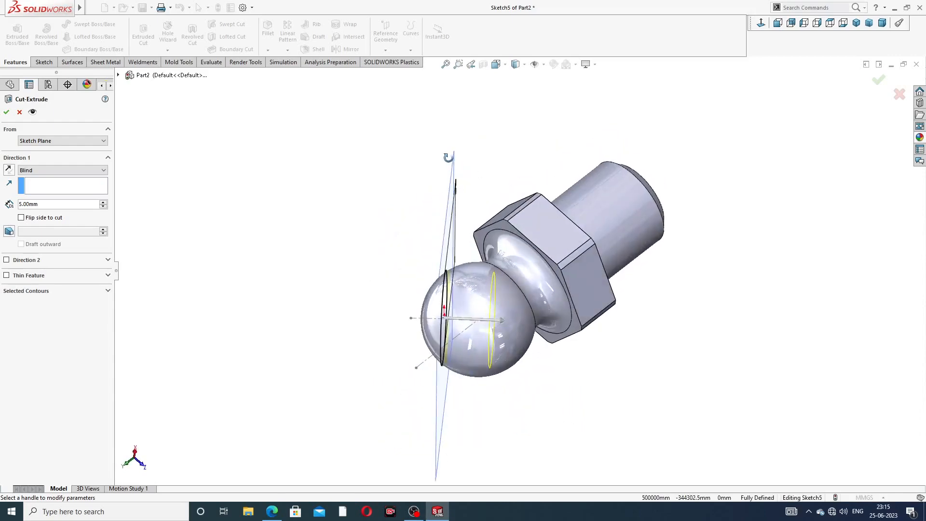
click(9, 170)
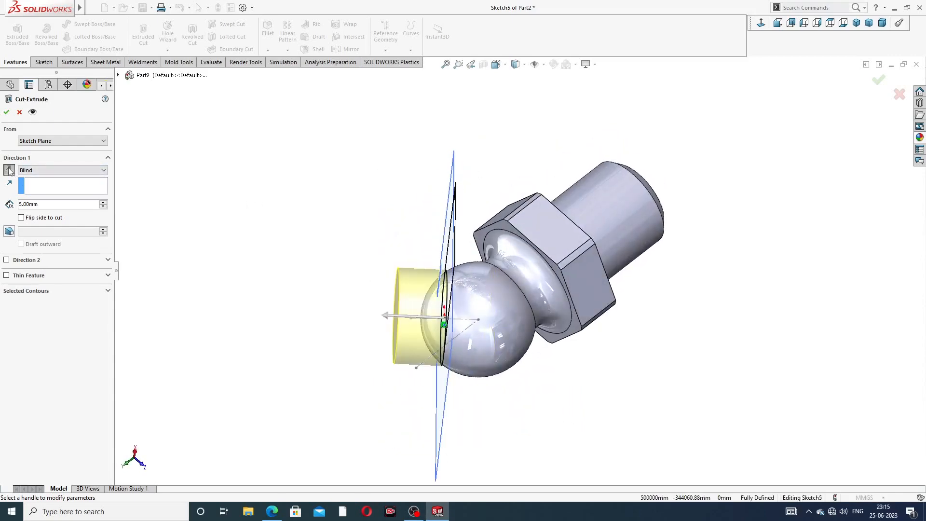
click(6, 112)
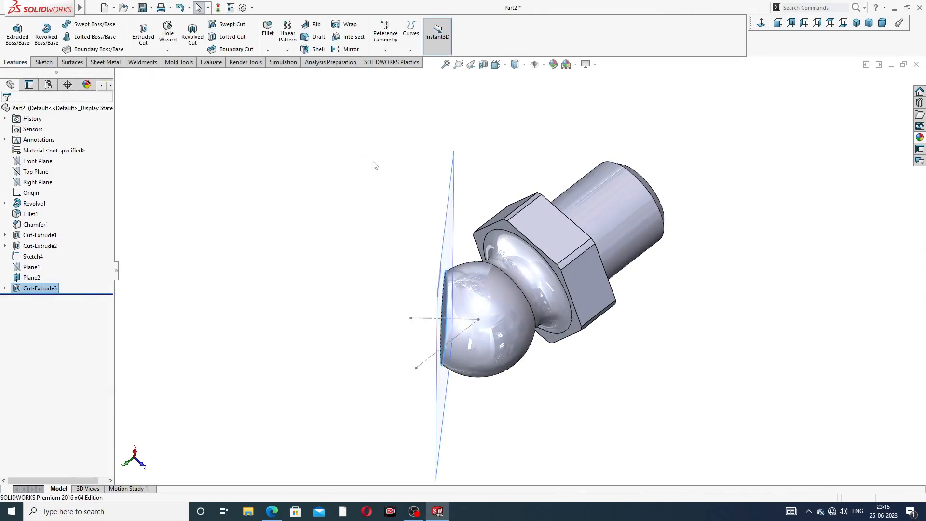
- Hide the offset plane and the centerline sketch at the ball
middle_drag(517, 218, 664, 185)
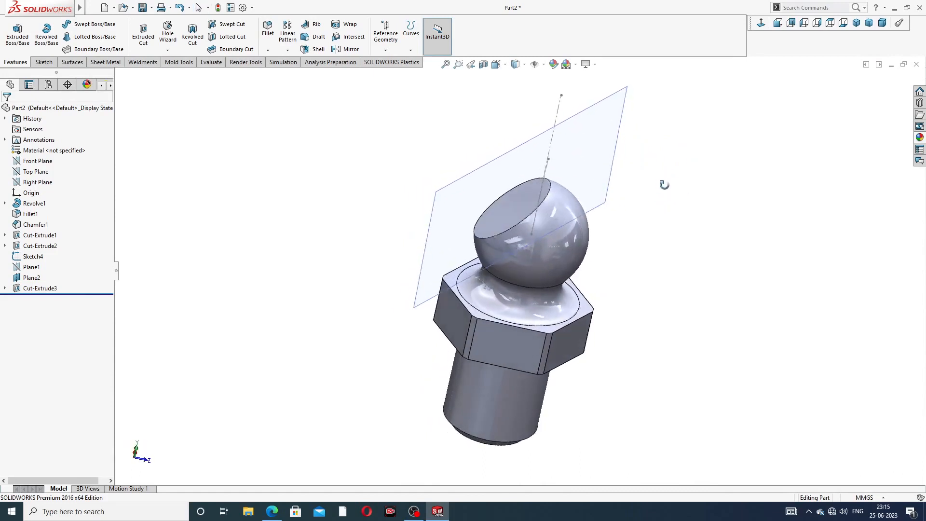
click(611, 166)
click(660, 137)
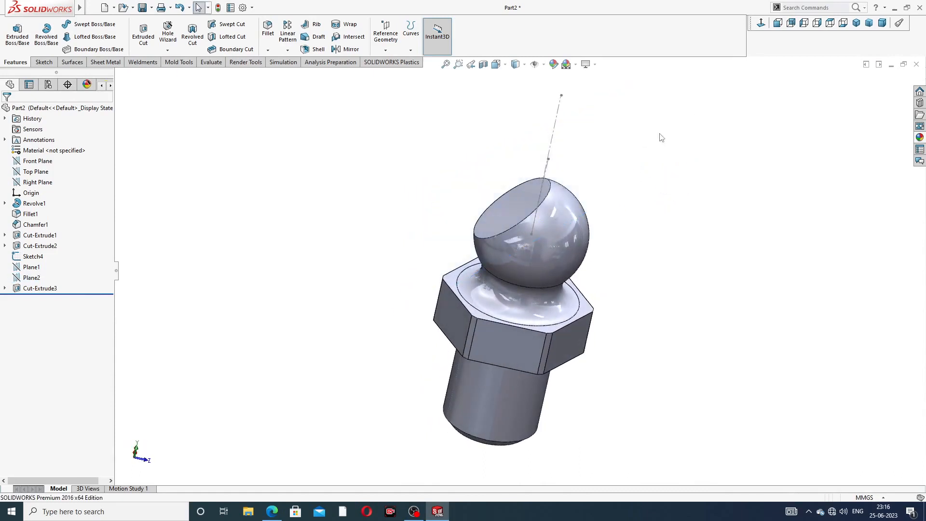
click(554, 131)
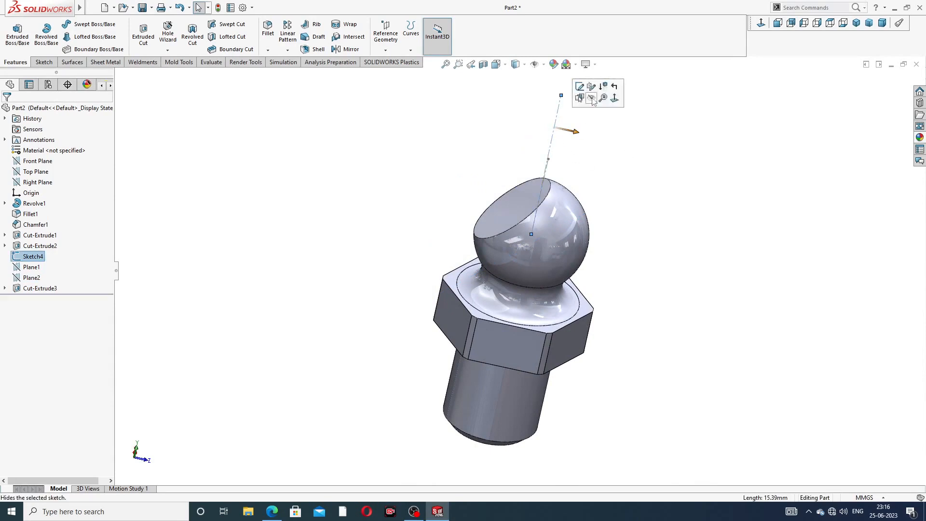
click(586, 111)
middle_drag(589, 170, 611, 156)
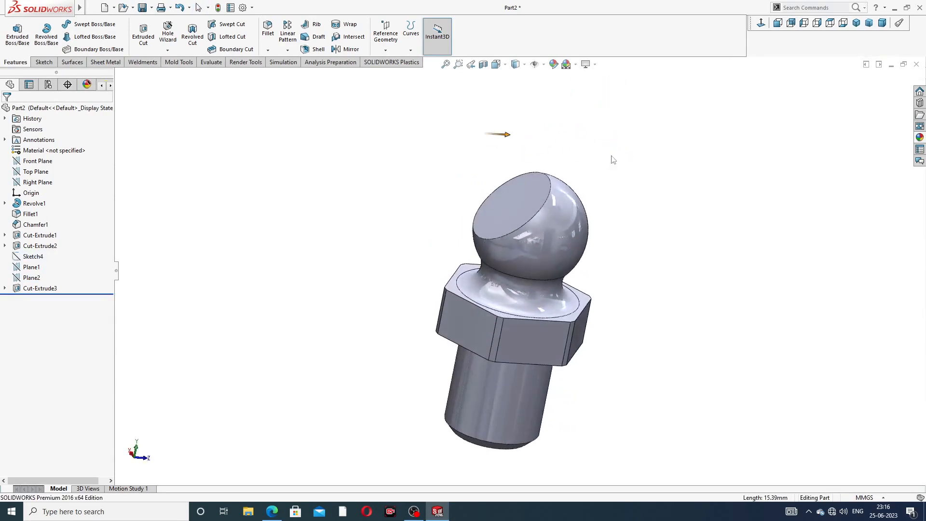
click(629, 153)
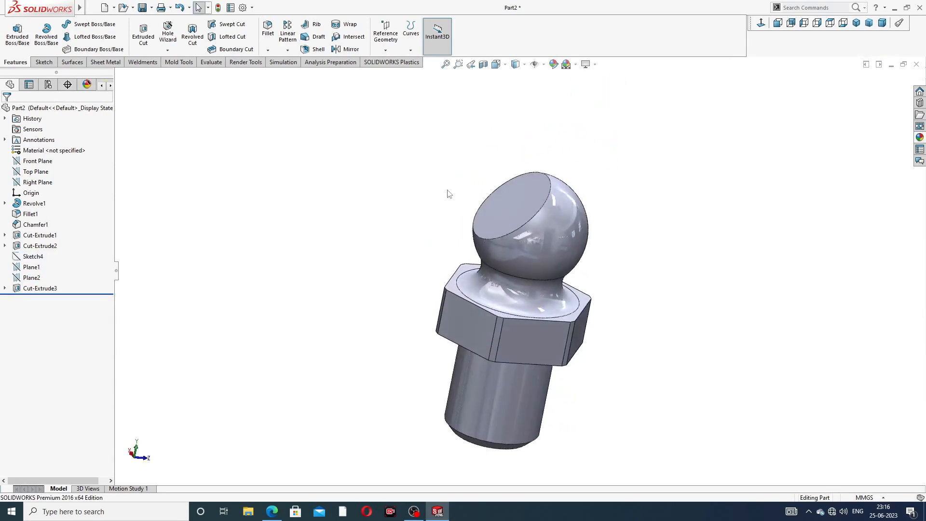
click(40, 162)
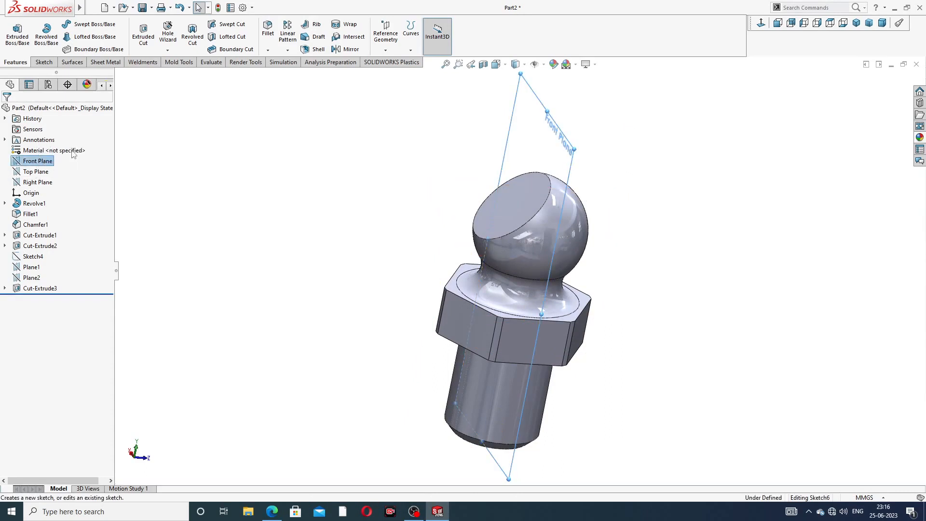
click(44, 149)
click(760, 23)
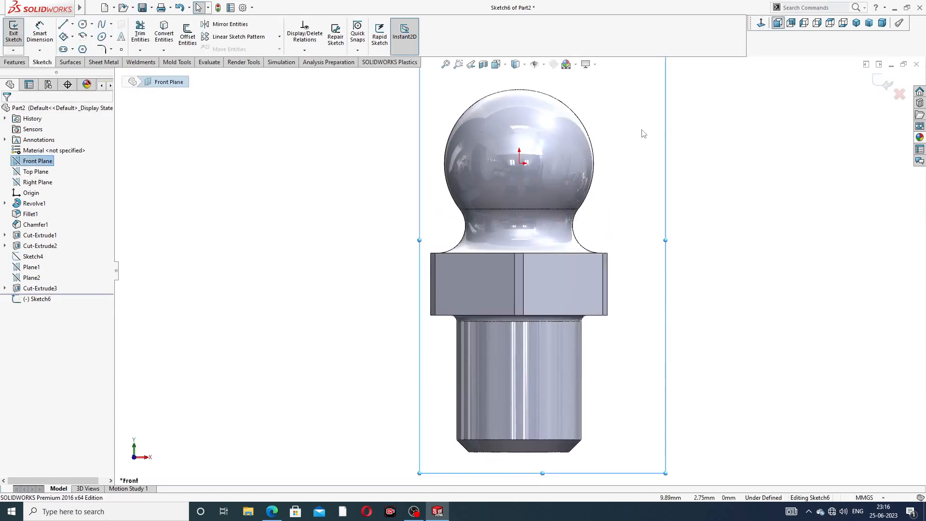
middle_drag(640, 145, 598, 147)
click(598, 147)
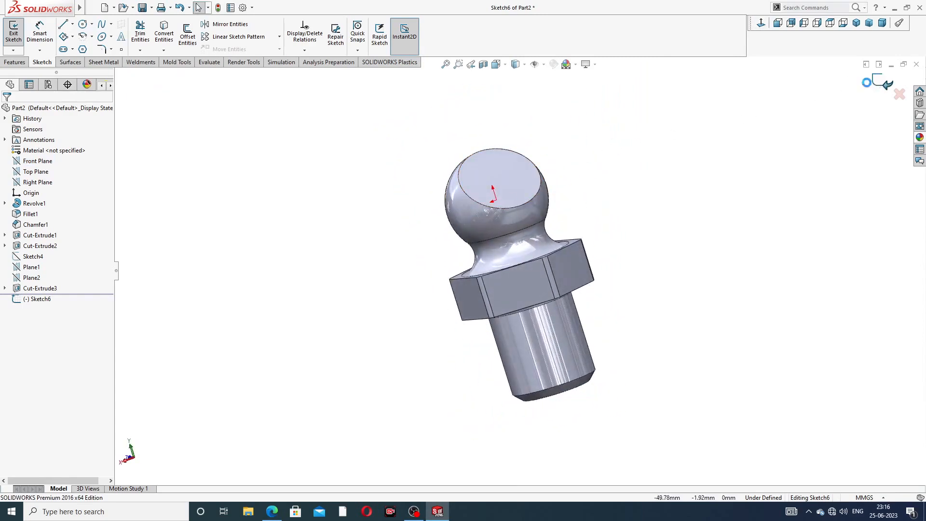
click(885, 83)
- Start a new sketch on the Right Plane and view it face-on
middle_drag(484, 171, 298, 243)
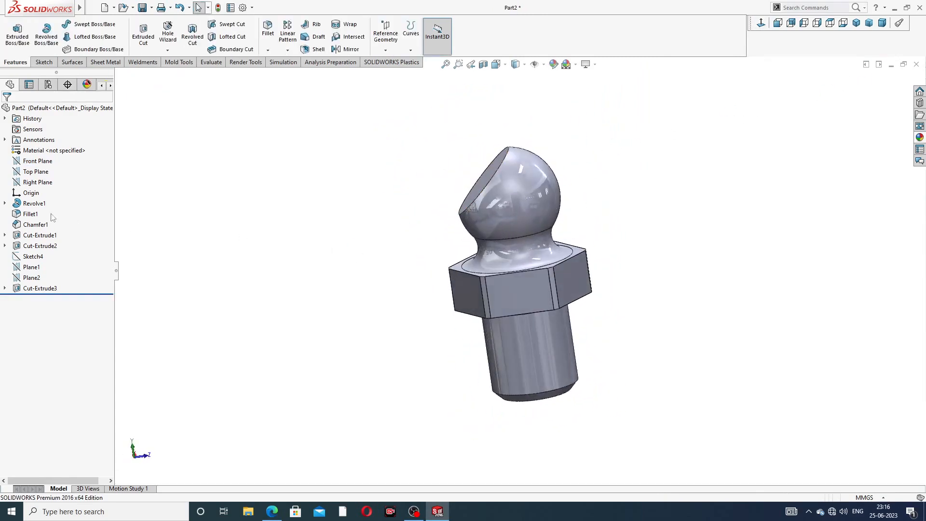
click(38, 182)
click(44, 165)
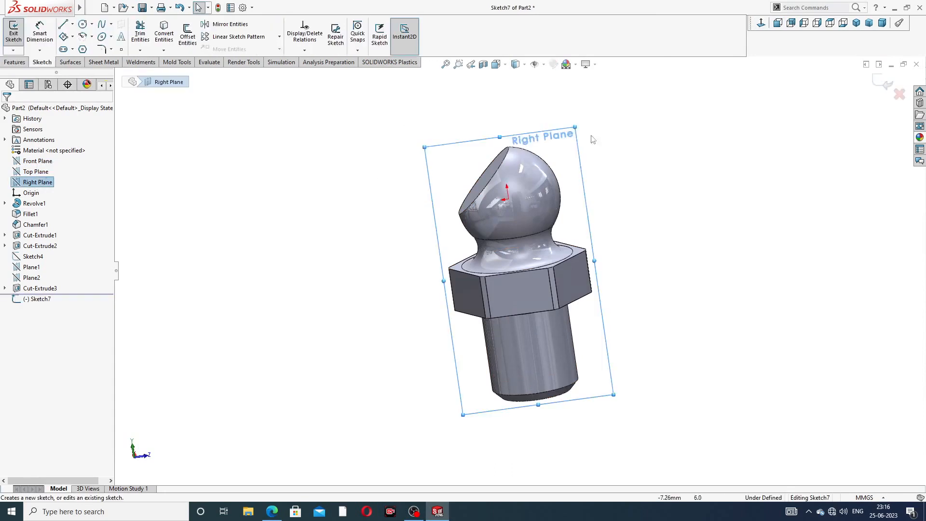
click(760, 22)
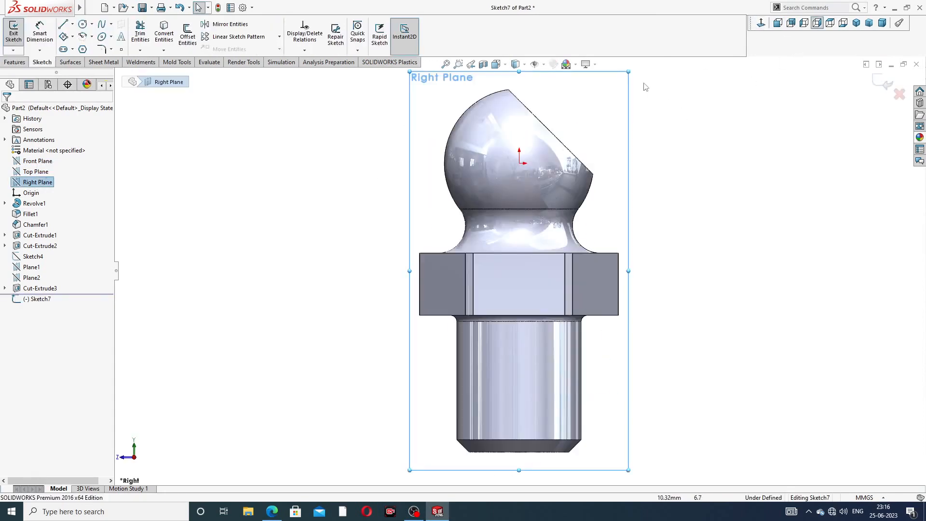
- Draw a vertical centerline about 8 mm long down to the origin and a slanted one about 15.3 mm long from the origin beyond the flat cut
scroll(542, 186, up, 2)
scroll(532, 176, down, 3)
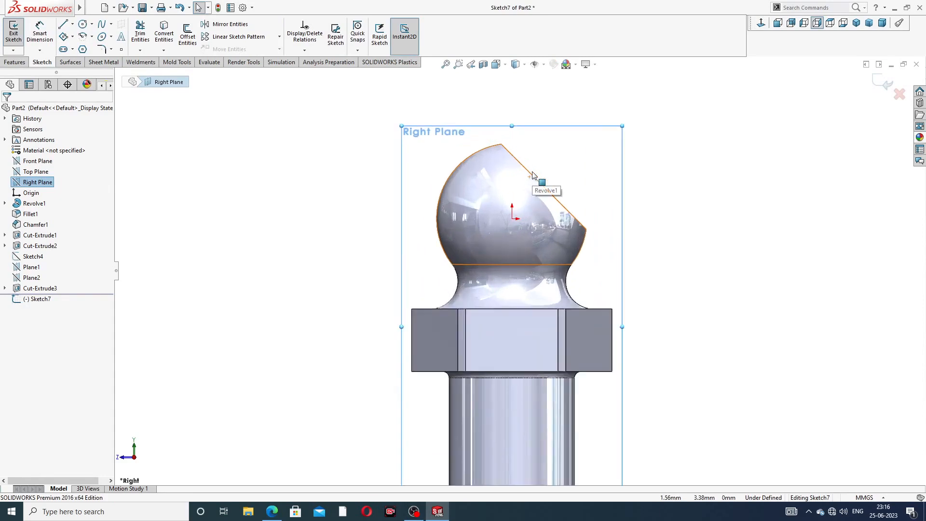
scroll(533, 176, down, 1)
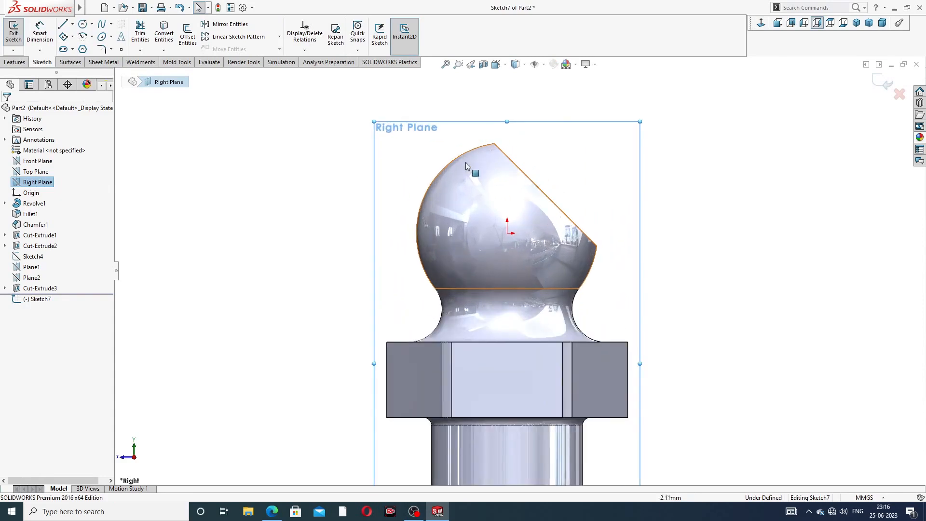
click(72, 25)
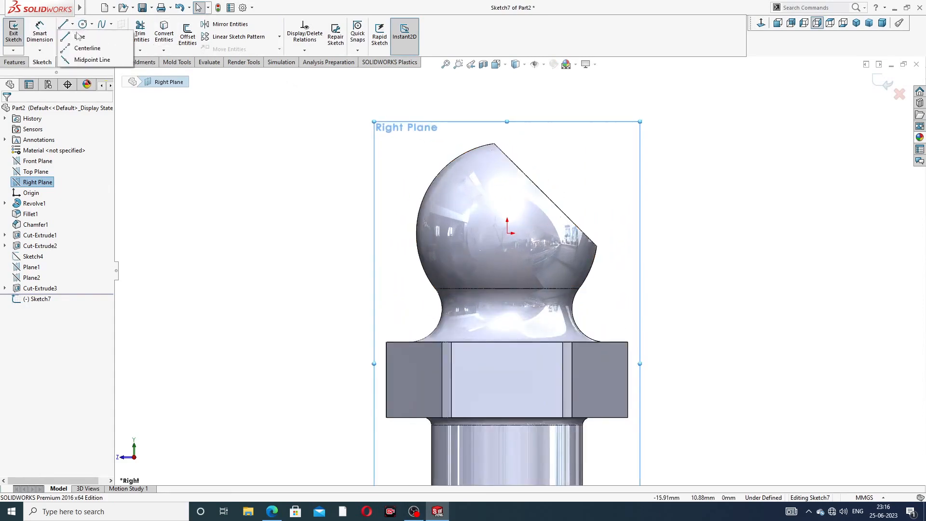
click(85, 48)
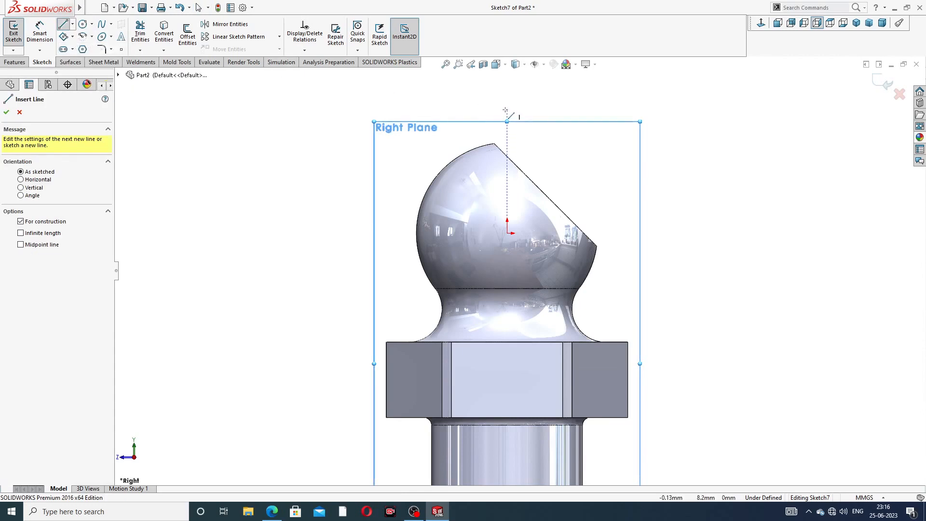
click(507, 108)
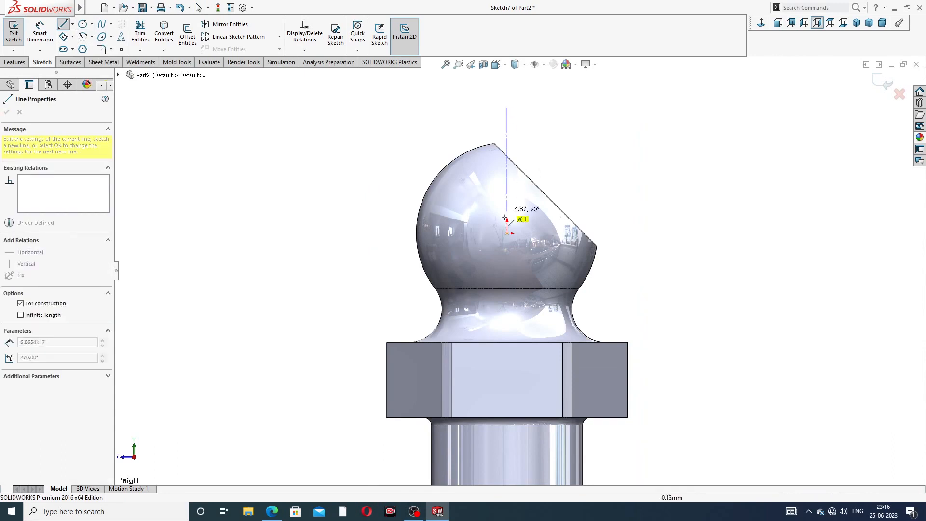
click(507, 232)
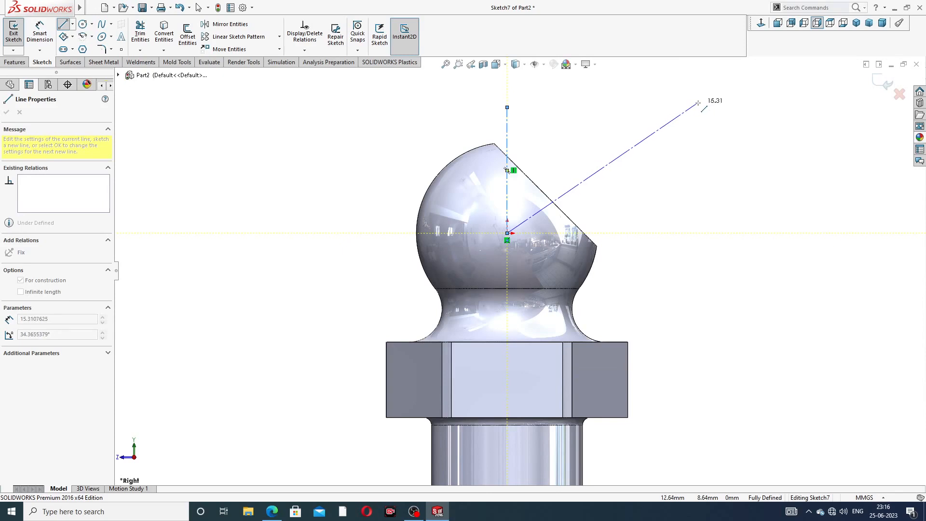
click(698, 103)
right_click(717, 92)
click(736, 133)
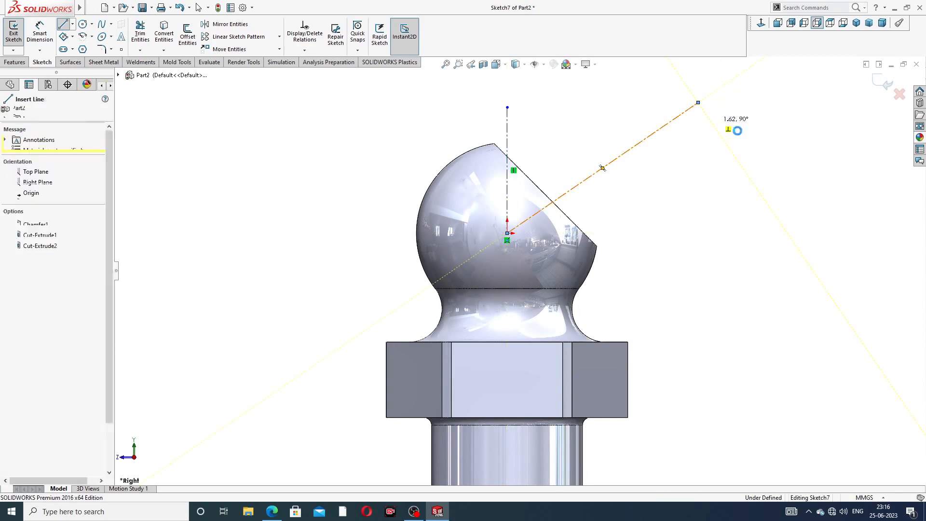
key(f)
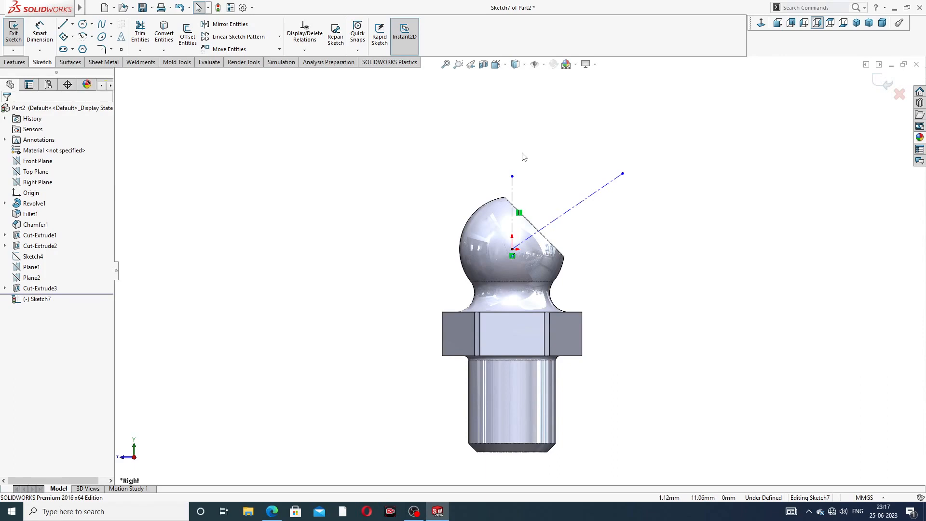
scroll(518, 178, down, 3)
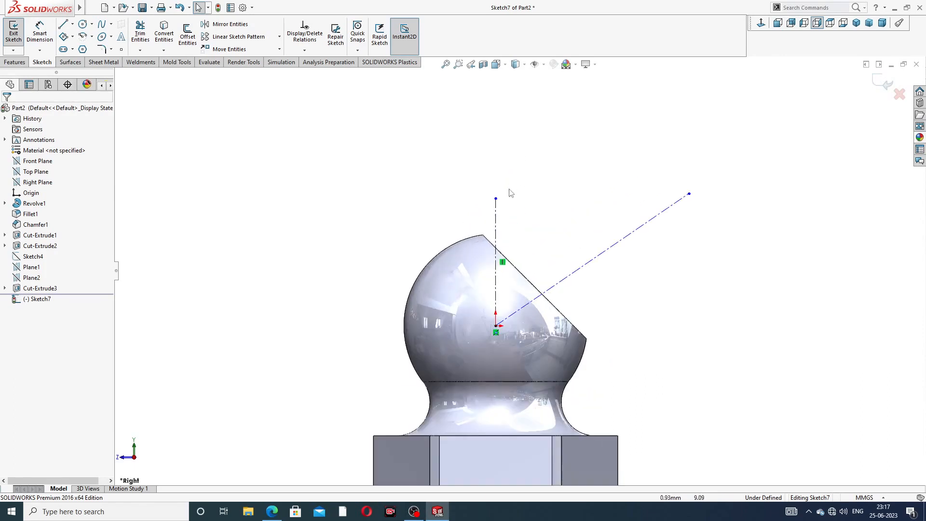
- Extend the vertical centerline upward to a length of about 9.6 mm from the origin
drag(496, 198, 495, 179)
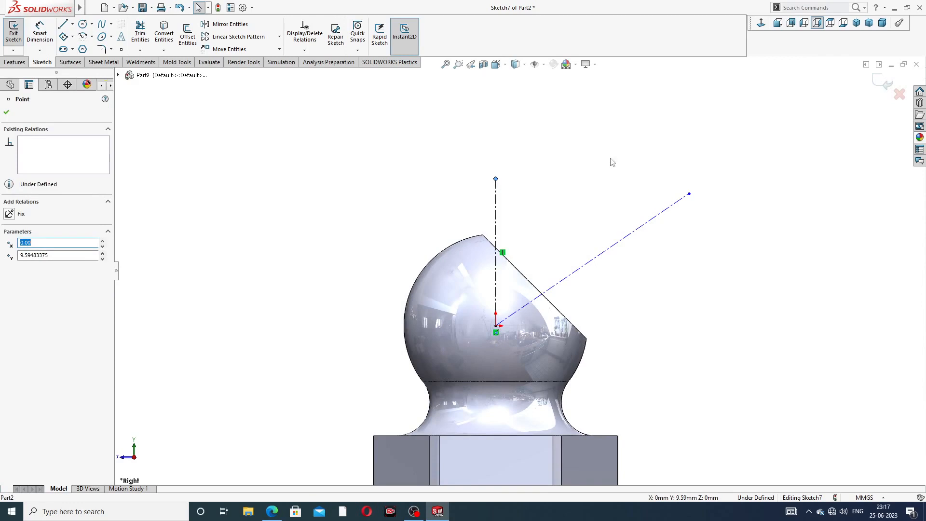
- Try to dimension the angle between the vertical and the slanted centerline
click(40, 33)
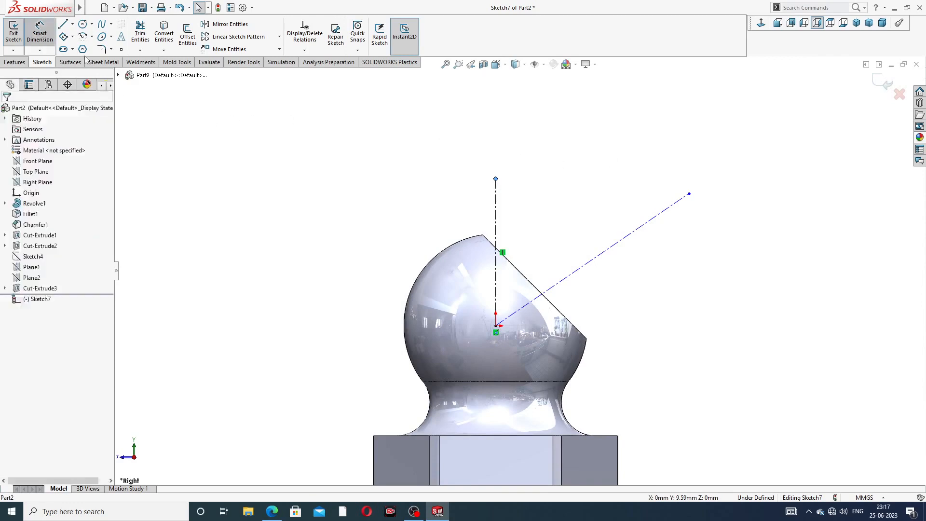
click(496, 211)
click(589, 265)
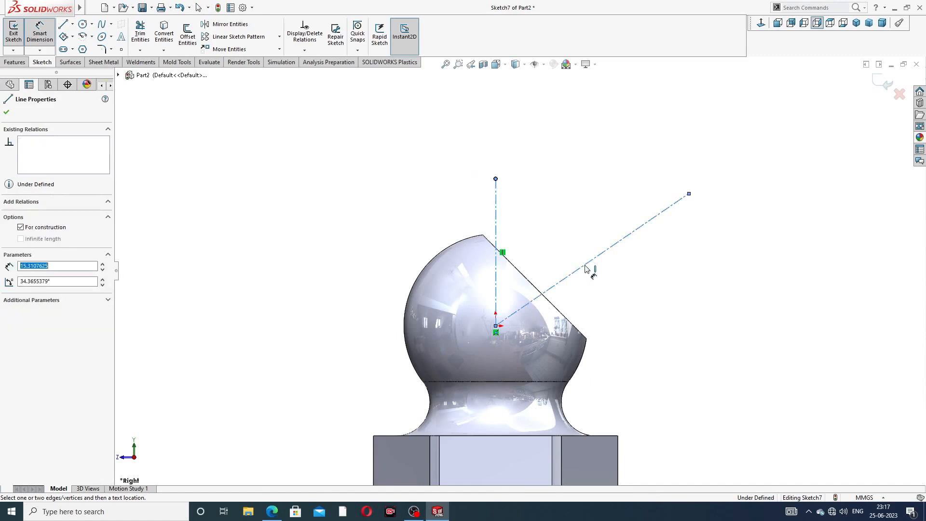
click(568, 181)
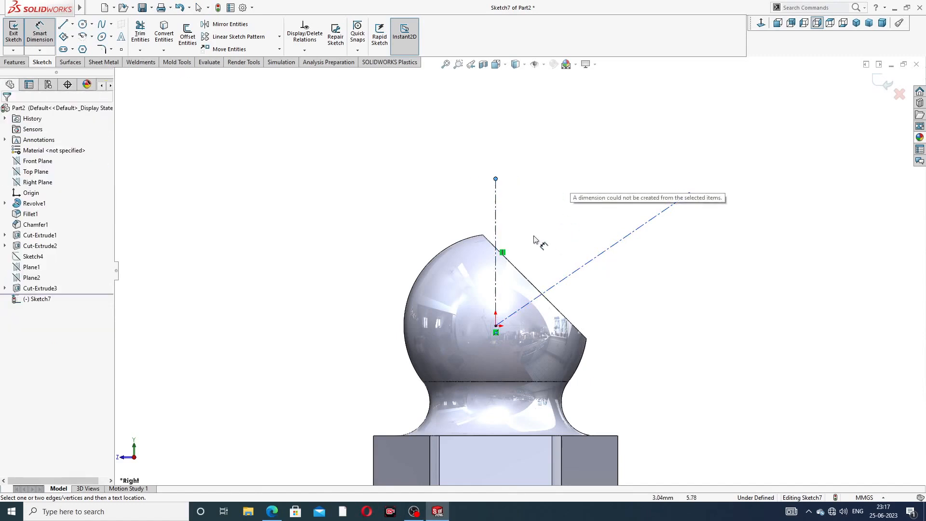
click(496, 221)
click(589, 261)
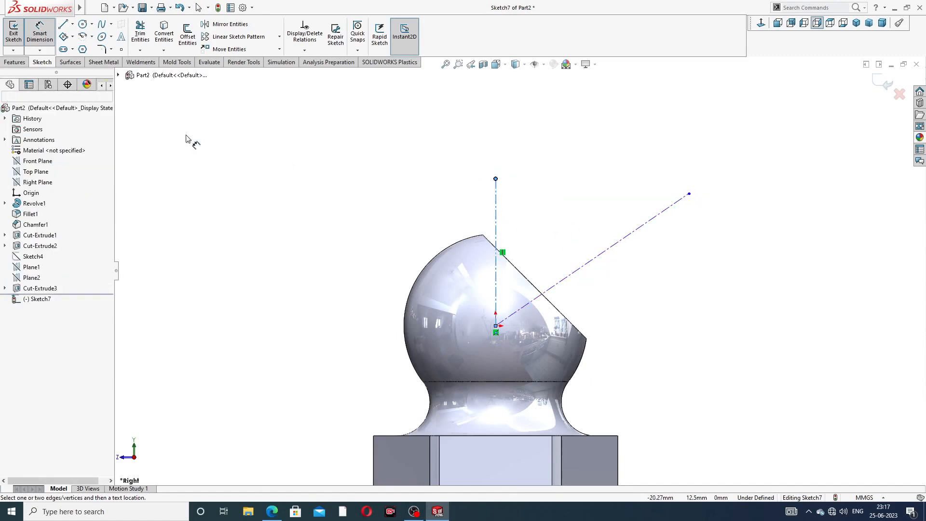
- Close the two-centerline sketch, try dimensioning outside it, and reopen the sketch for editing
click(14, 33)
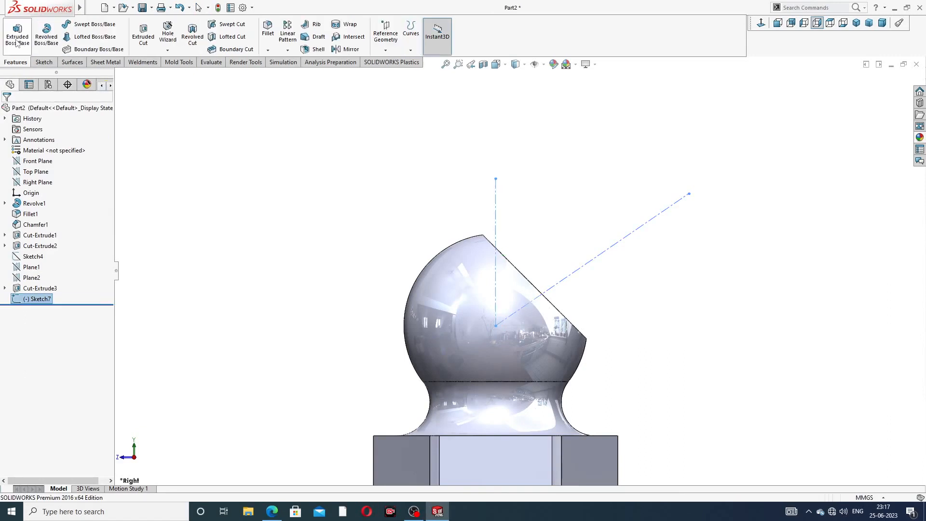
click(42, 62)
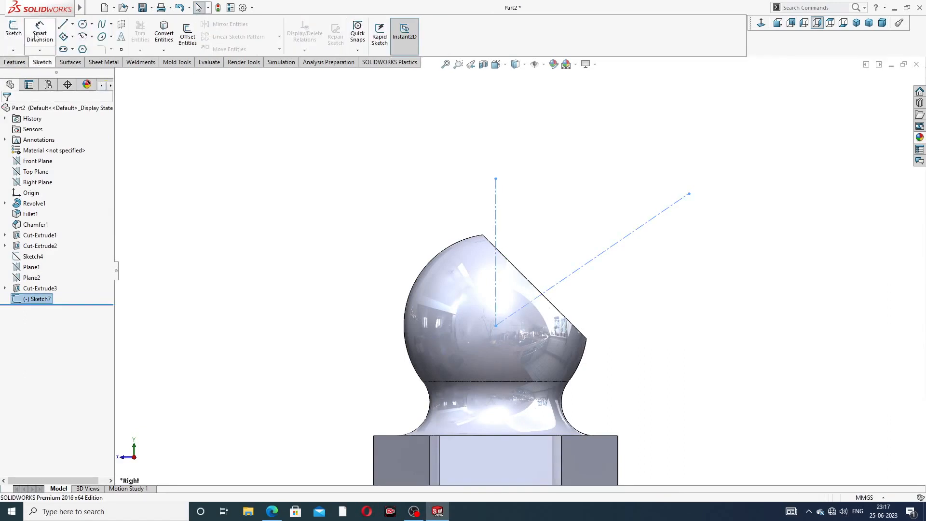
click(39, 33)
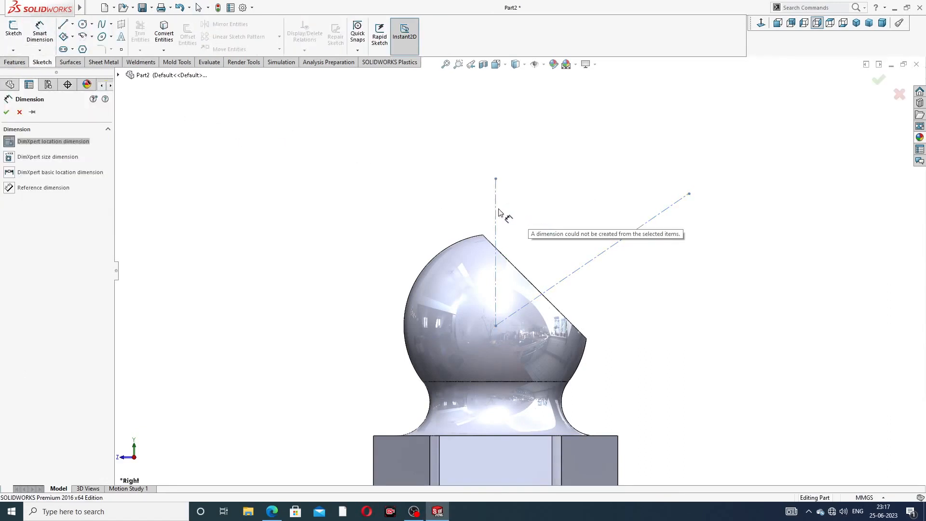
key(Escape)
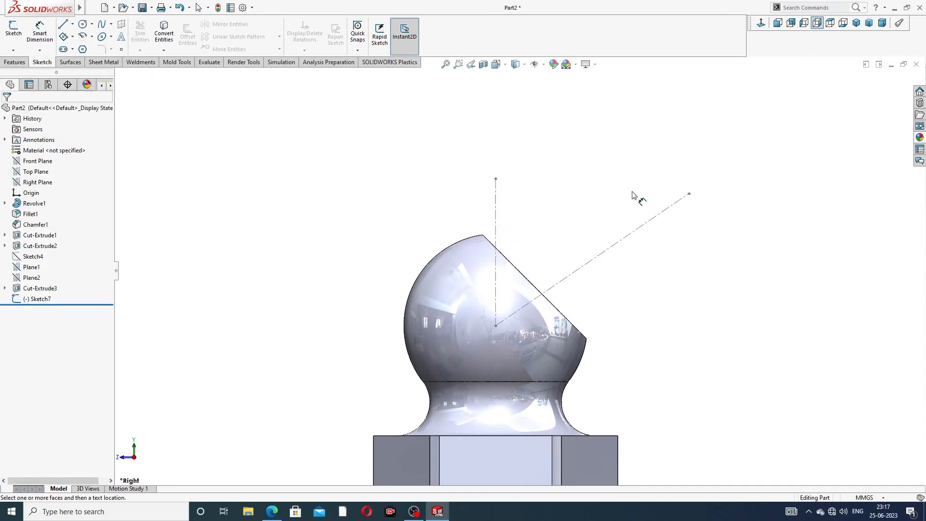
click(37, 300)
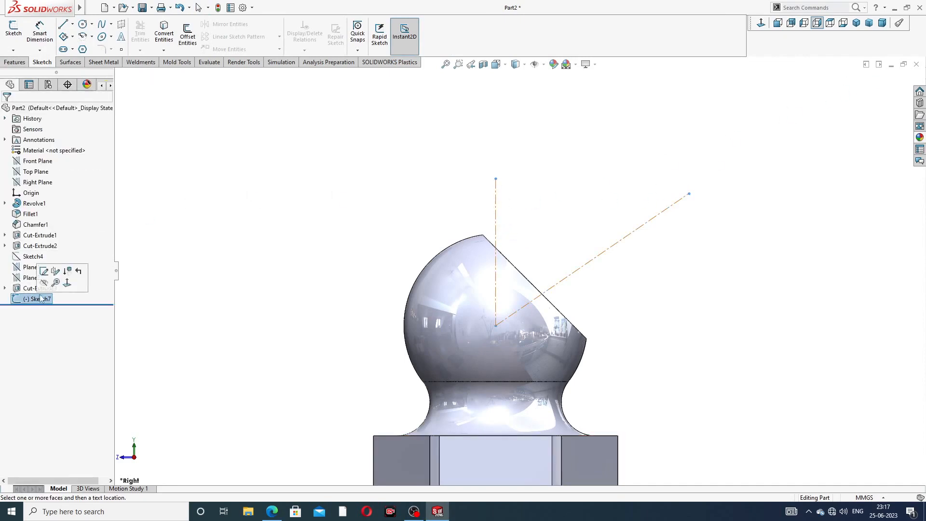
click(43, 271)
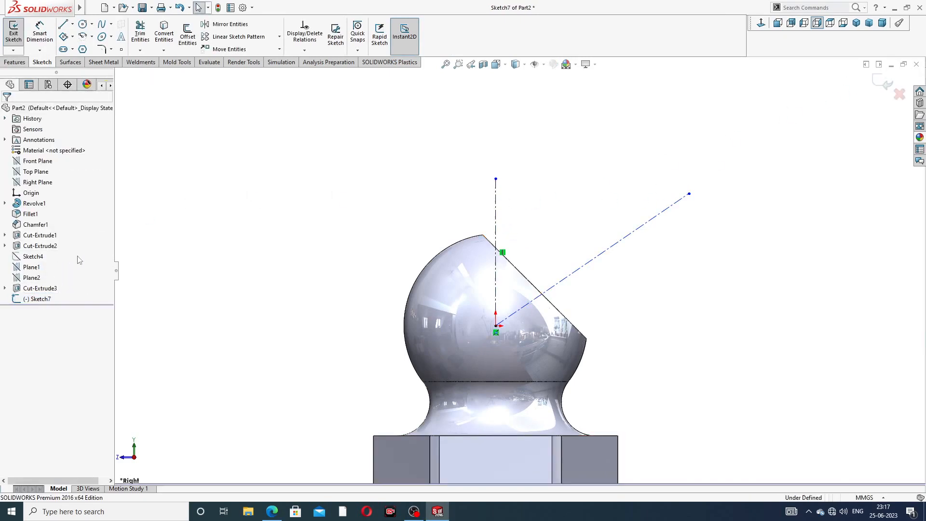
- Dimension the angle between the vertical and the slanted centerline as 45 degrees
click(40, 35)
click(496, 225)
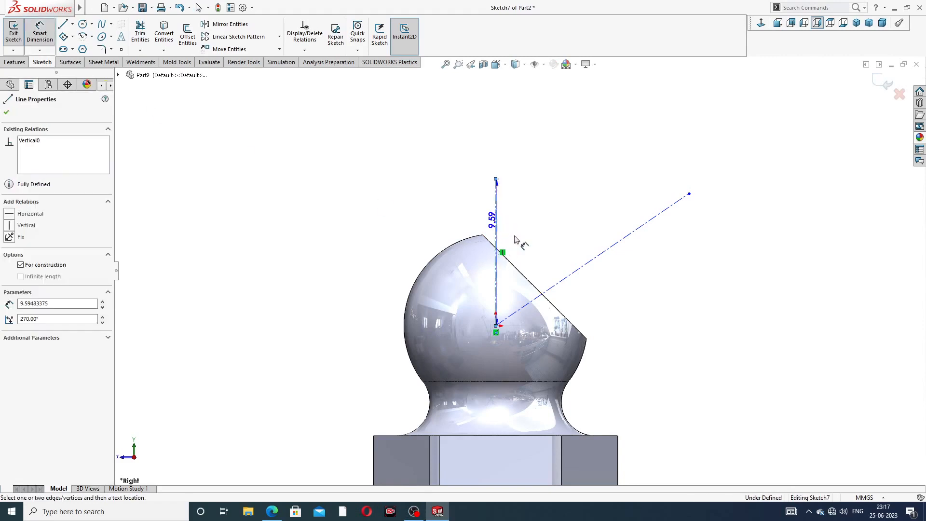
click(583, 265)
click(539, 237)
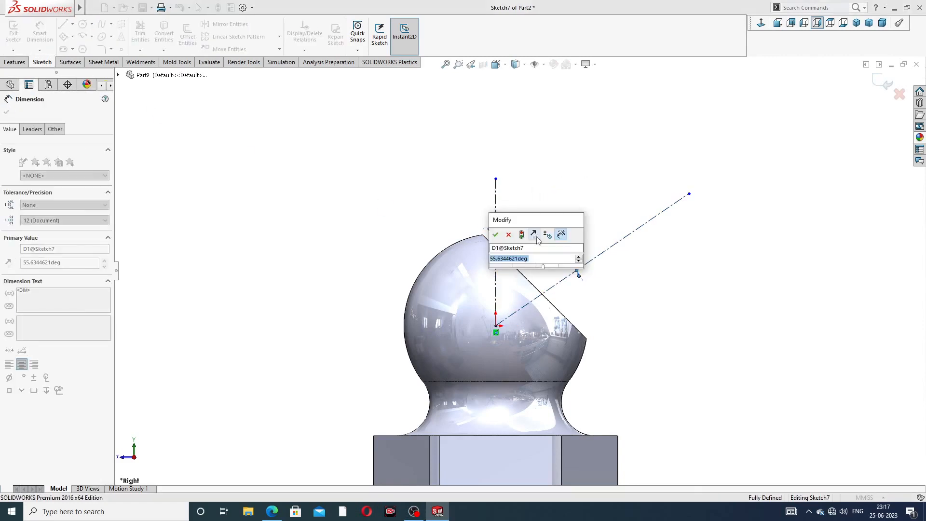
text(45)
key(Return)
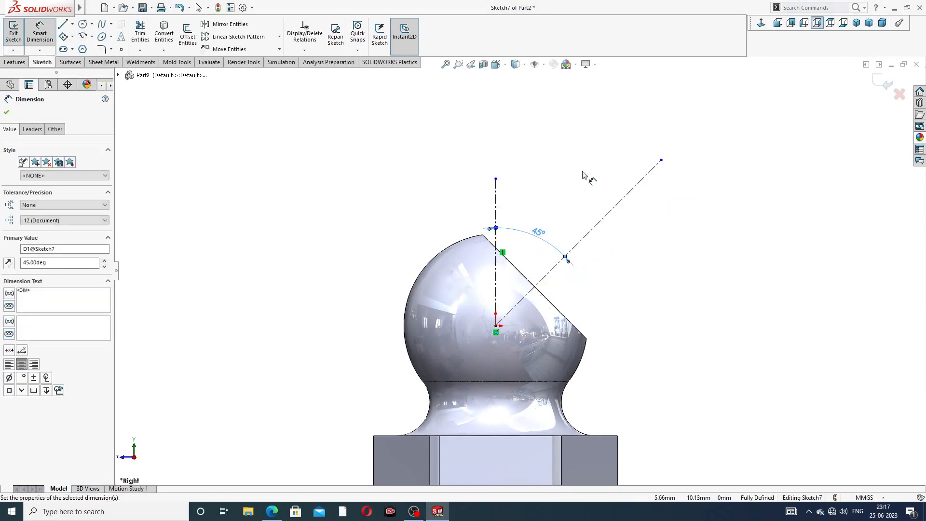
click(583, 175)
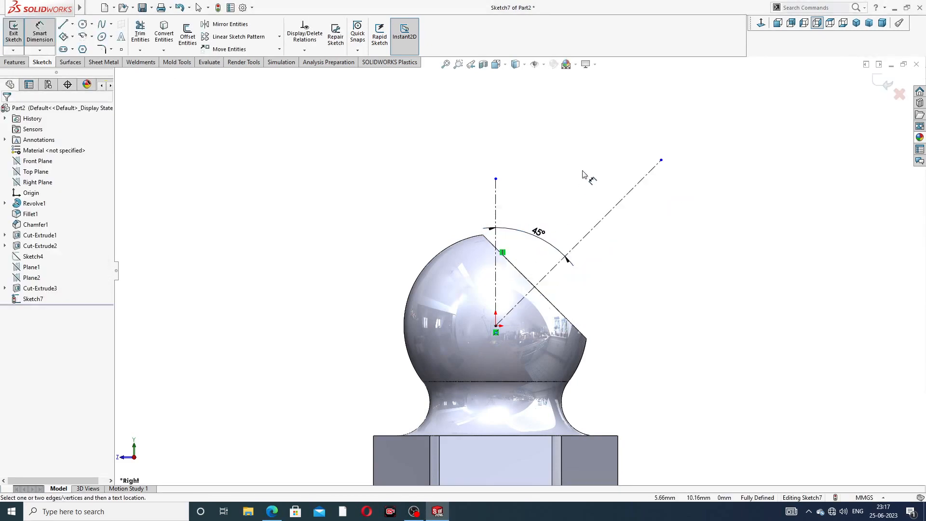
right_click(701, 135)
click(718, 145)
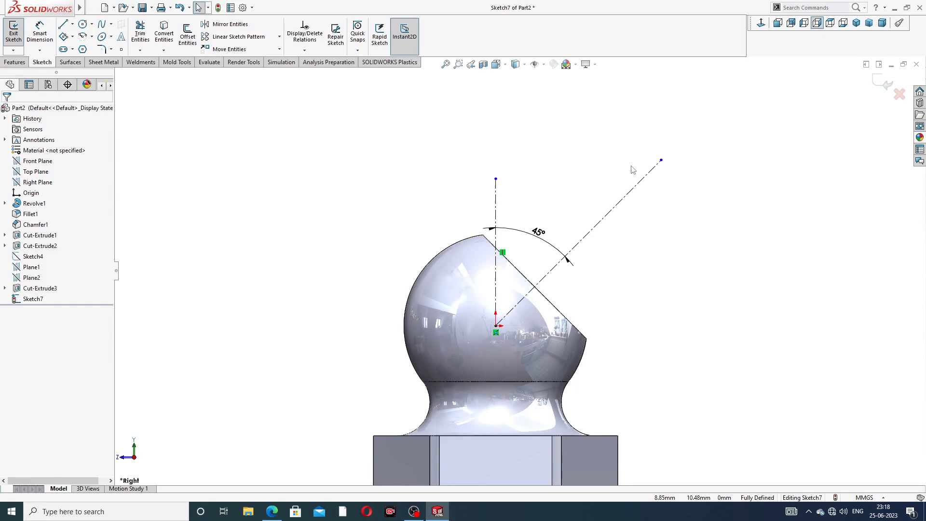
- From the opposite side, sketch a line about 4.5 mm long from near the flat cut's upper corner to where the slanted centerline crosses the cut
click(804, 23)
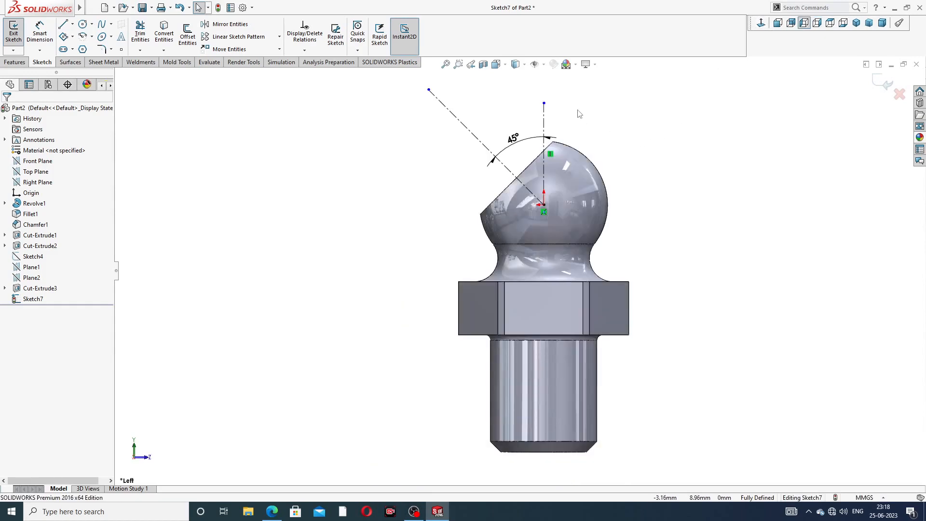
scroll(579, 113, down, 4)
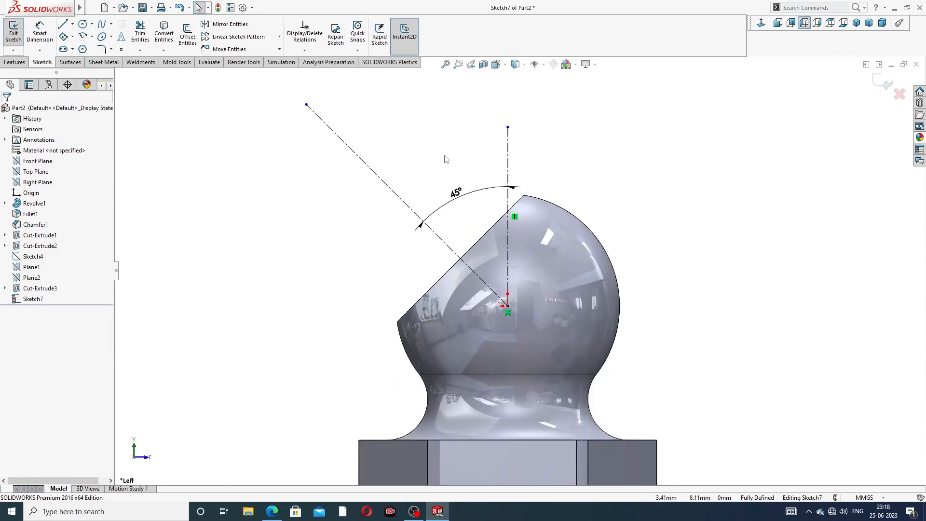
click(63, 24)
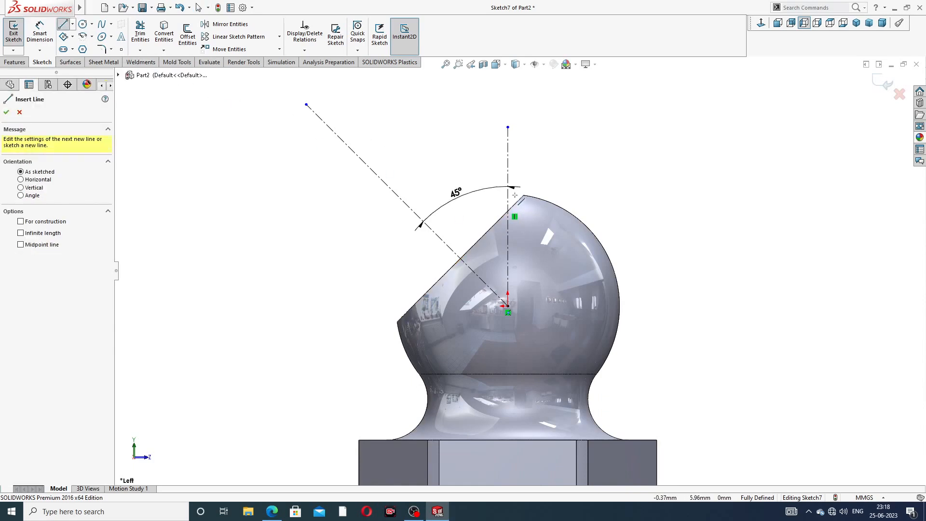
scroll(519, 203, down, 1)
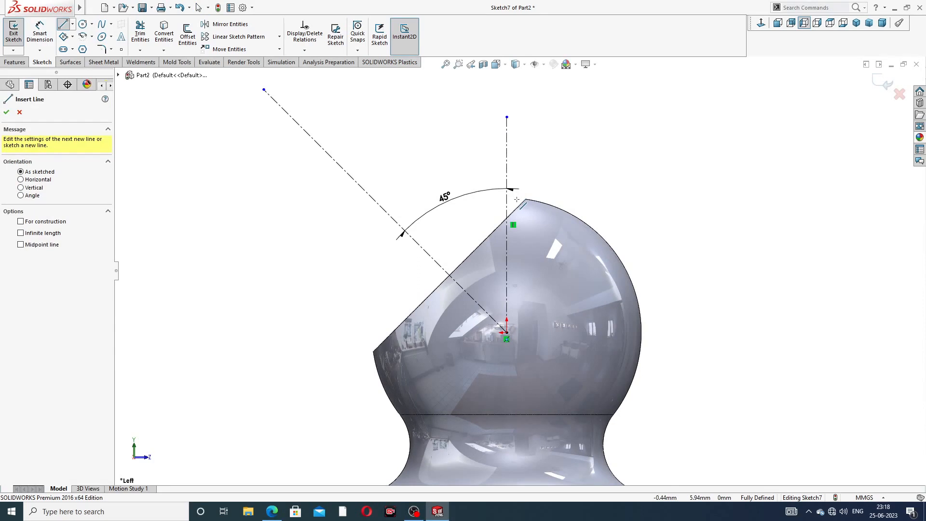
click(516, 199)
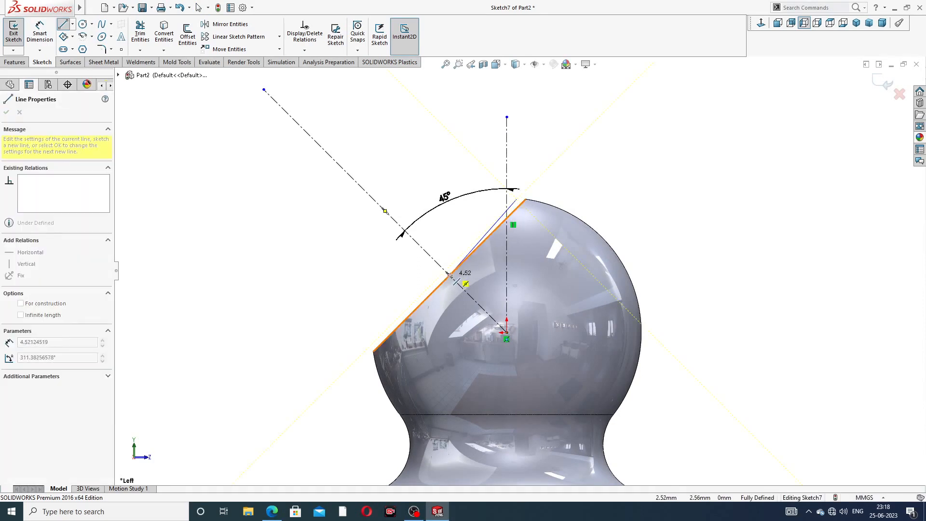
click(449, 275)
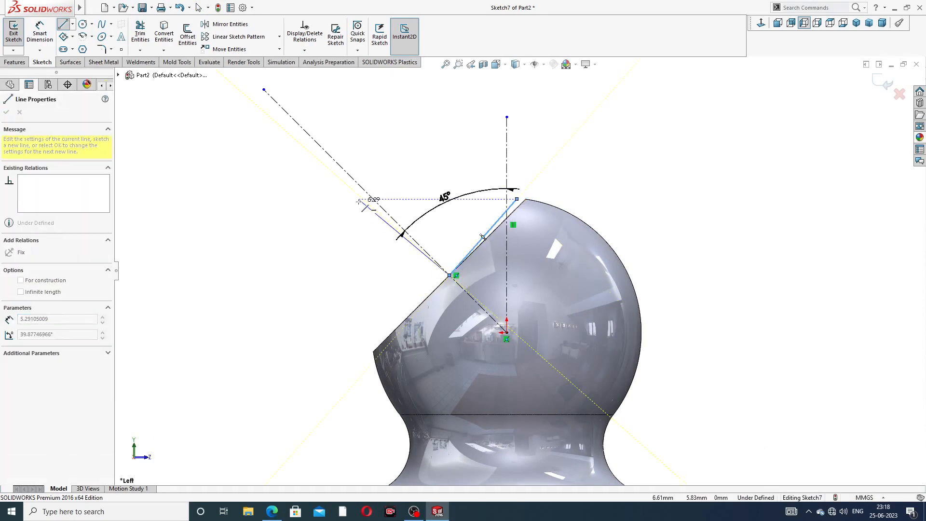
- Draw a line about 10.1 mm along the slanted centerline, a perpendicular end line about 2.8 mm, and two angled segments about 2.5 and 1.7 mm
click(290, 115)
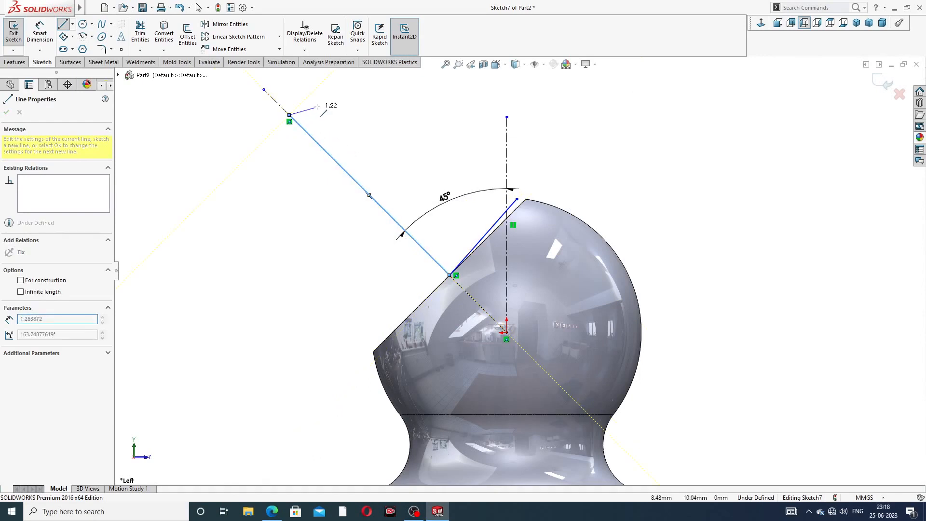
key(z)
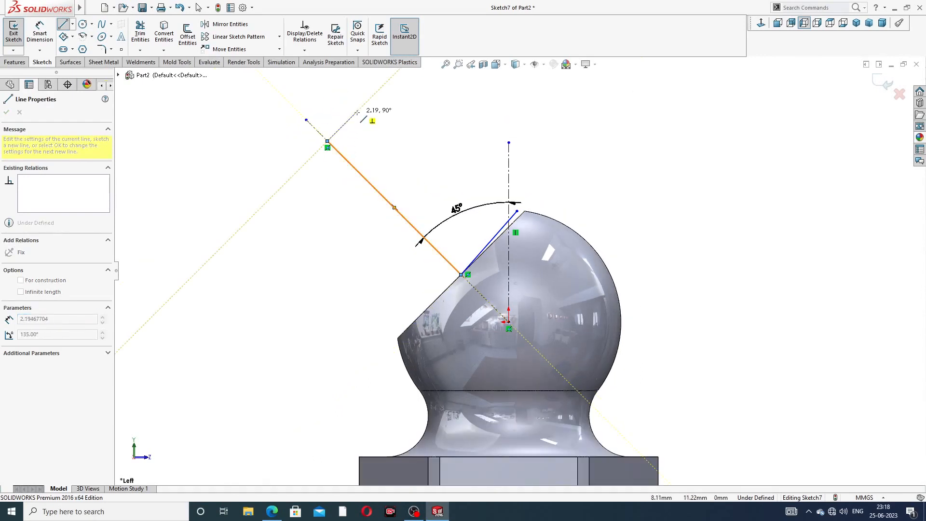
click(365, 105)
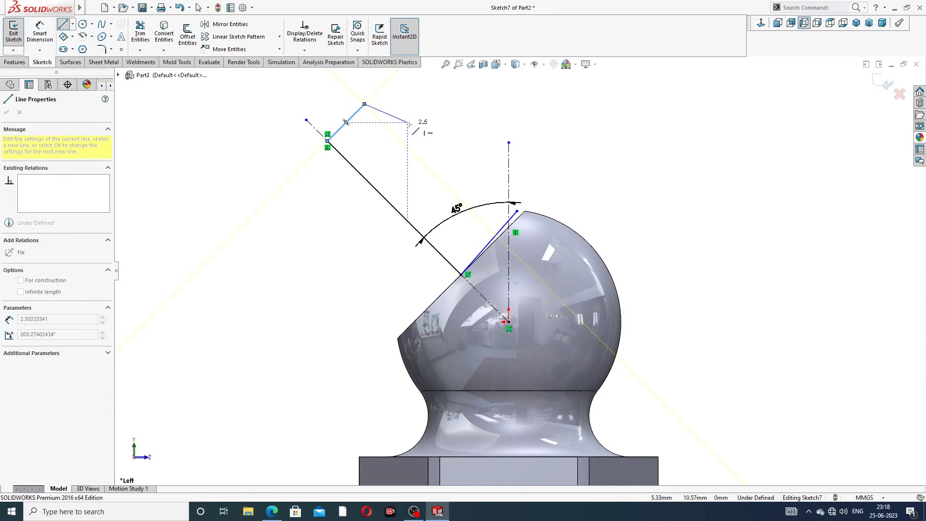
click(408, 122)
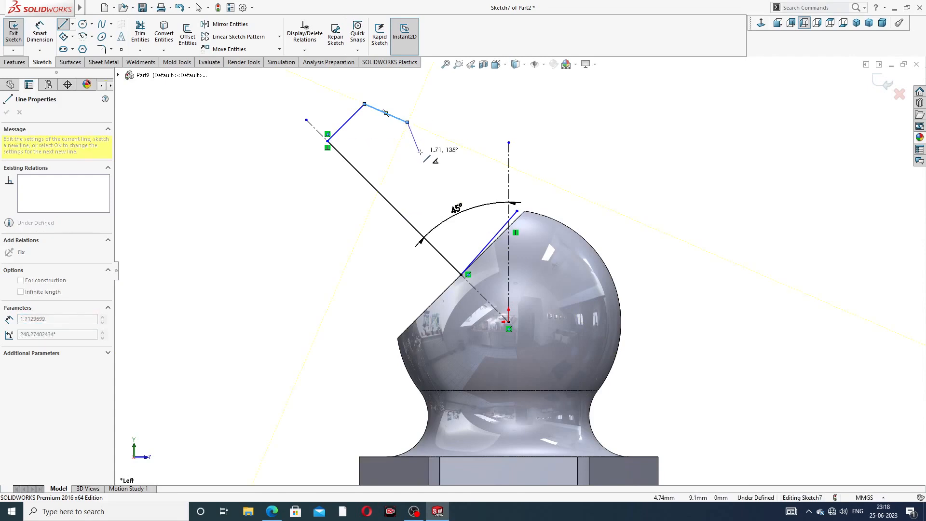
click(419, 152)
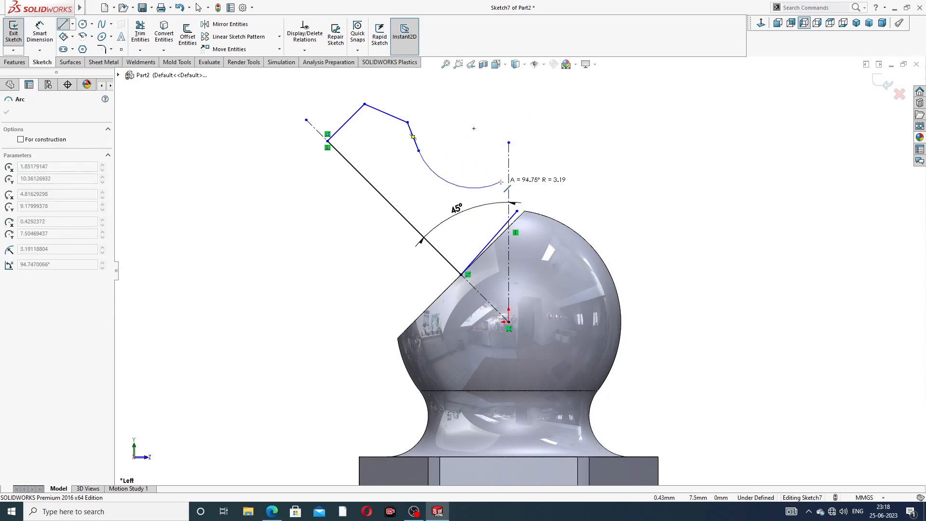
- Continue the profile with a tangent arc of about 3.2 mm radius and close it with a line about 1.8 mm long
click(500, 183)
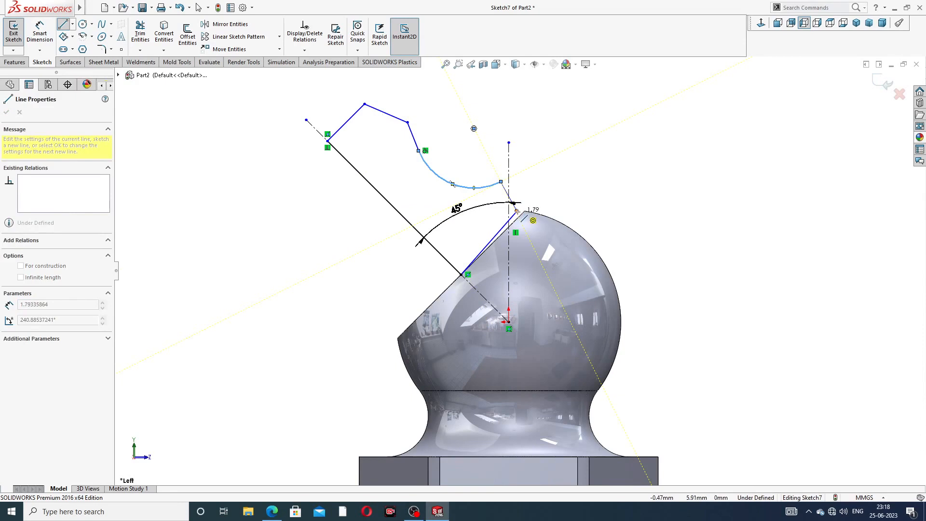
click(517, 211)
right_click(572, 144)
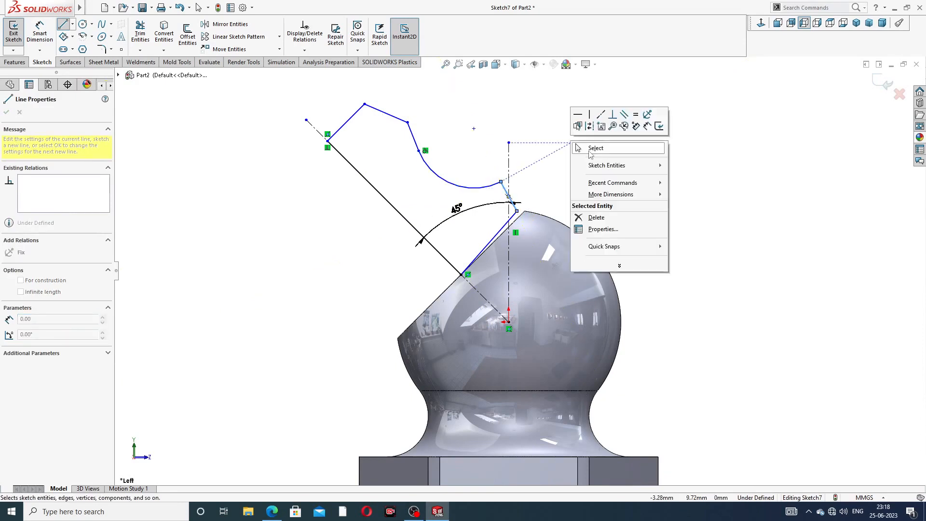
click(597, 149)
- Make the profile's base line collinear with the slanted flat edge of the ball
scroll(518, 227, down, 4)
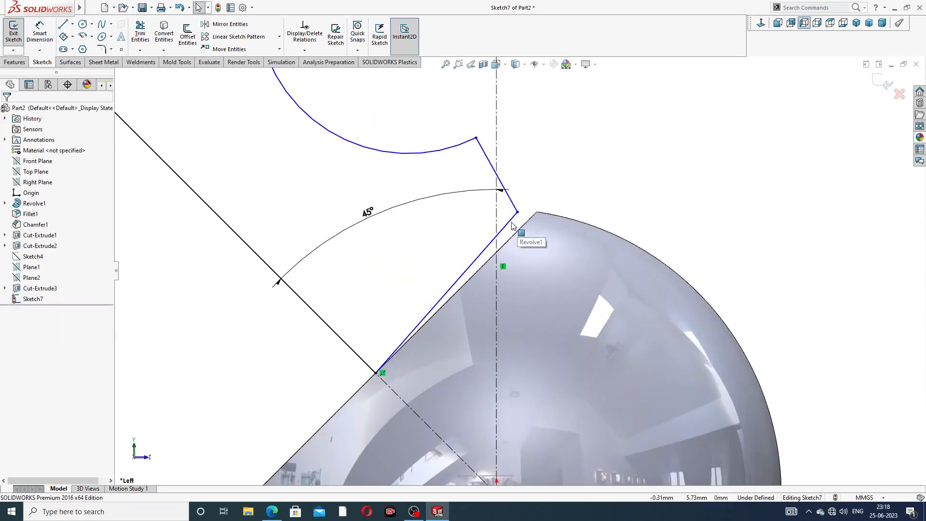
click(511, 223)
click(511, 222)
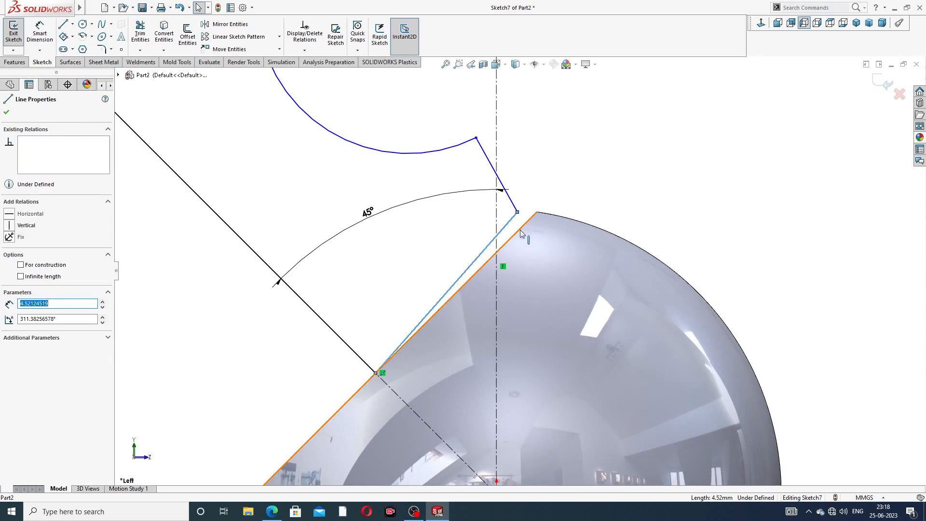
ctrl+click(520, 228)
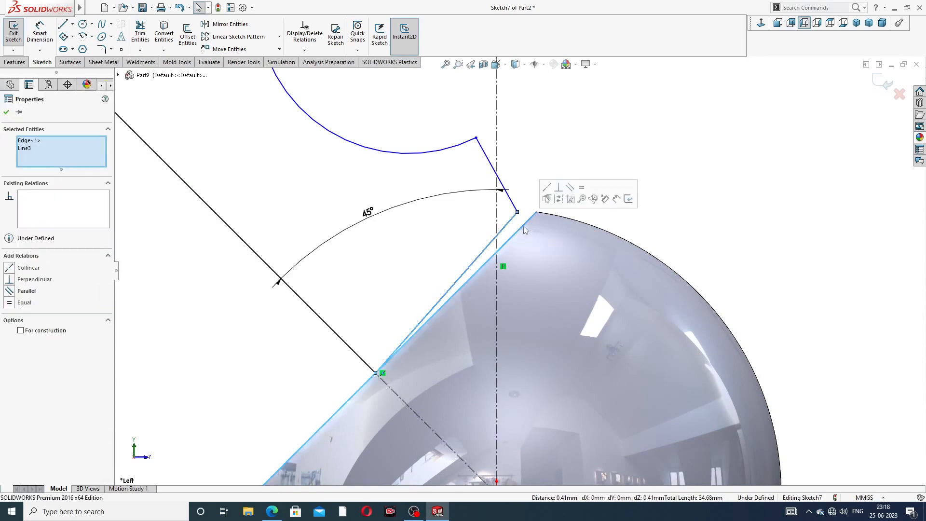
click(548, 188)
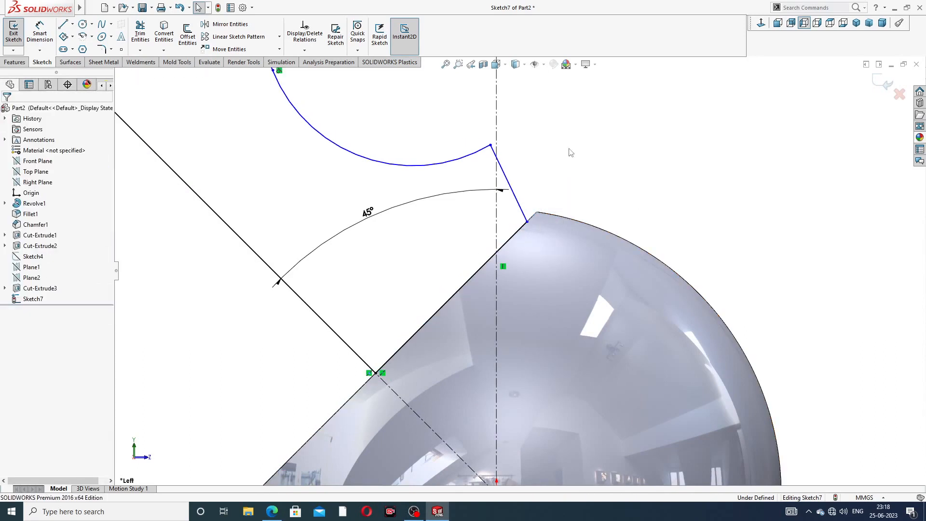
- Dimension the long profile line on the slanted centerline to 11 mm
scroll(509, 191, up, 3)
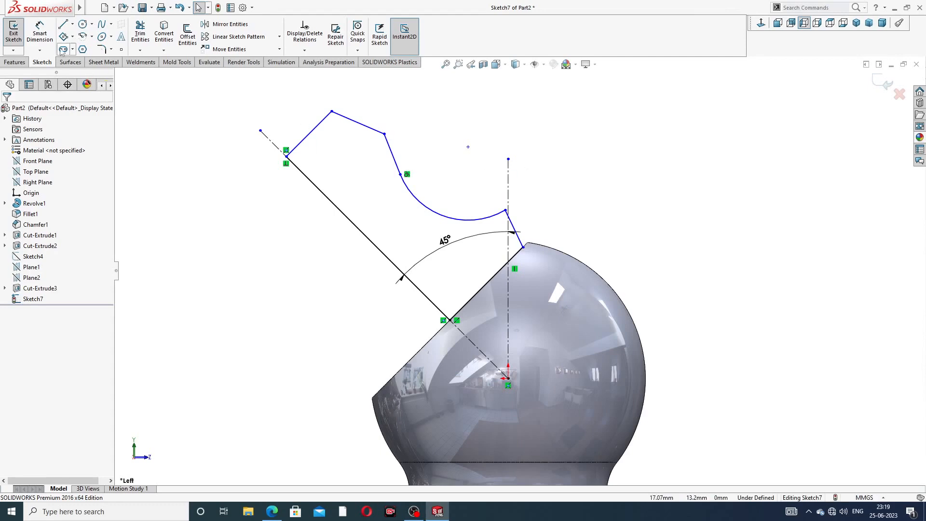
click(40, 33)
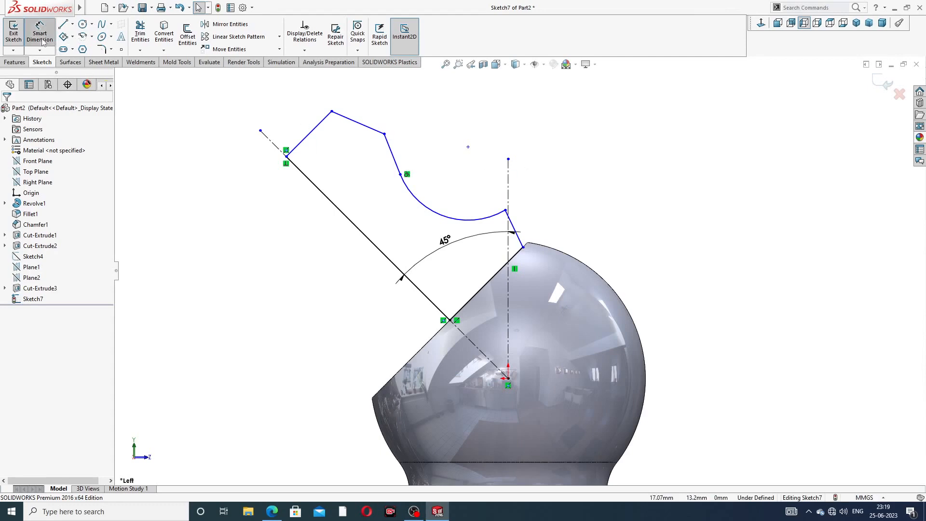
click(364, 233)
click(344, 256)
text(11)
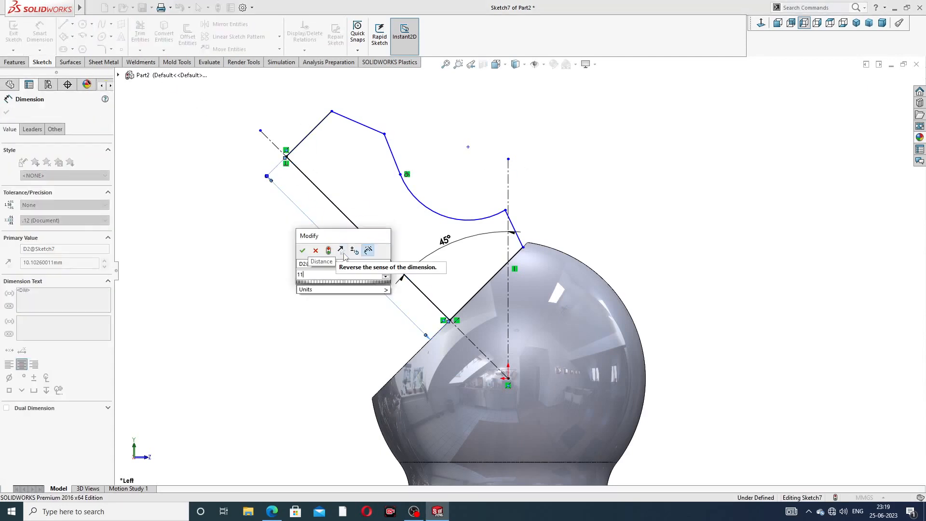
key(Return)
click(422, 155)
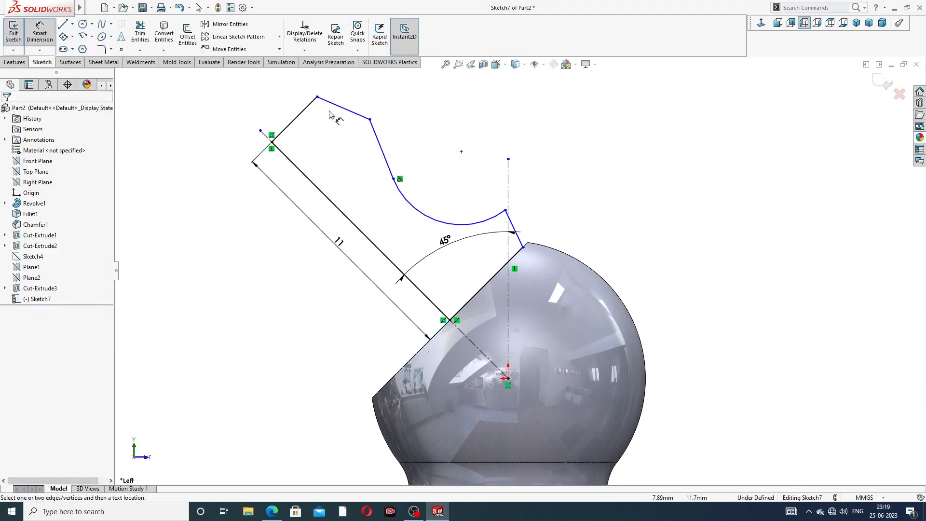
- Dimension the perpendicular line at the profile's outer end to 4 mm
click(295, 119)
click(285, 114)
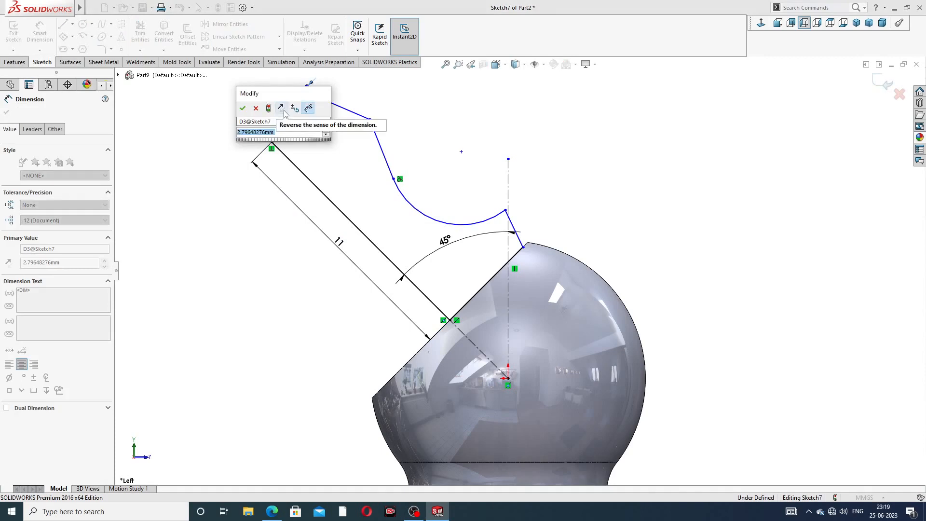
text(4)
key(Return)
click(445, 104)
scroll(445, 103, up, 2)
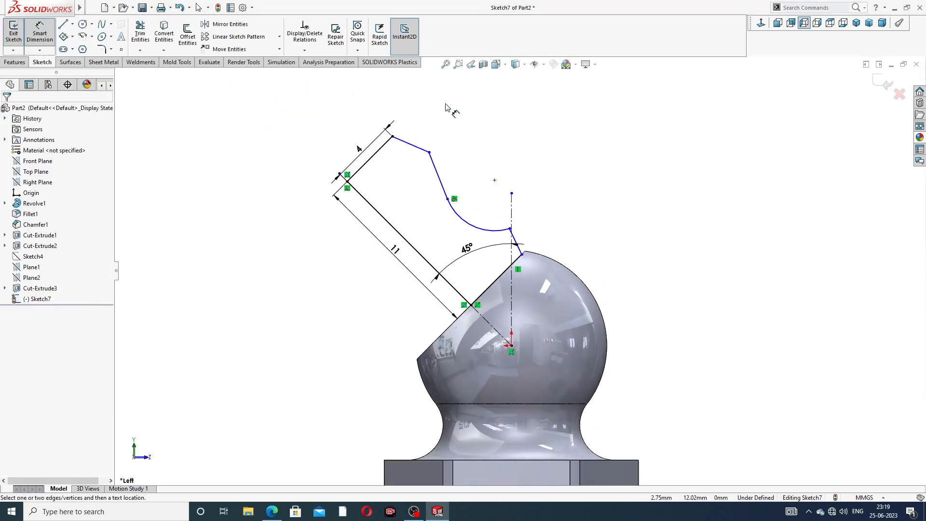
scroll(517, 212, down, 2)
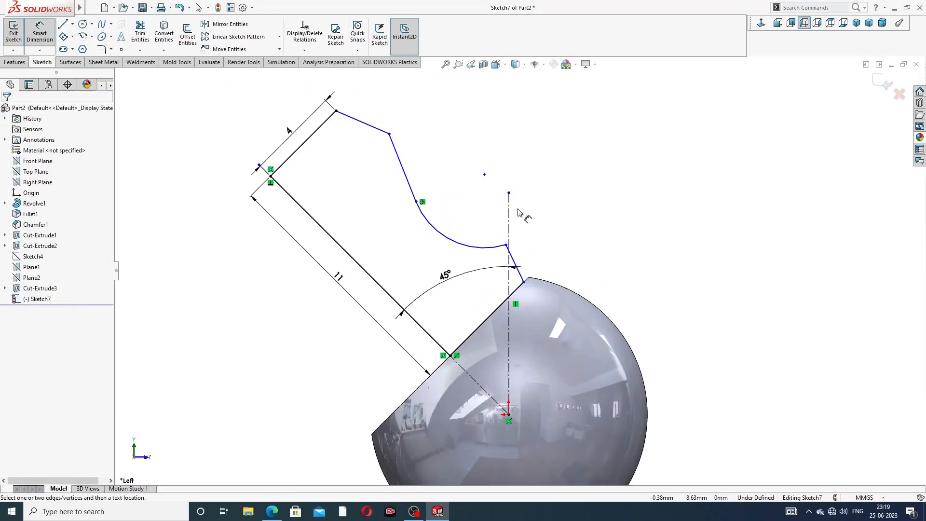
right_click(558, 214)
click(585, 148)
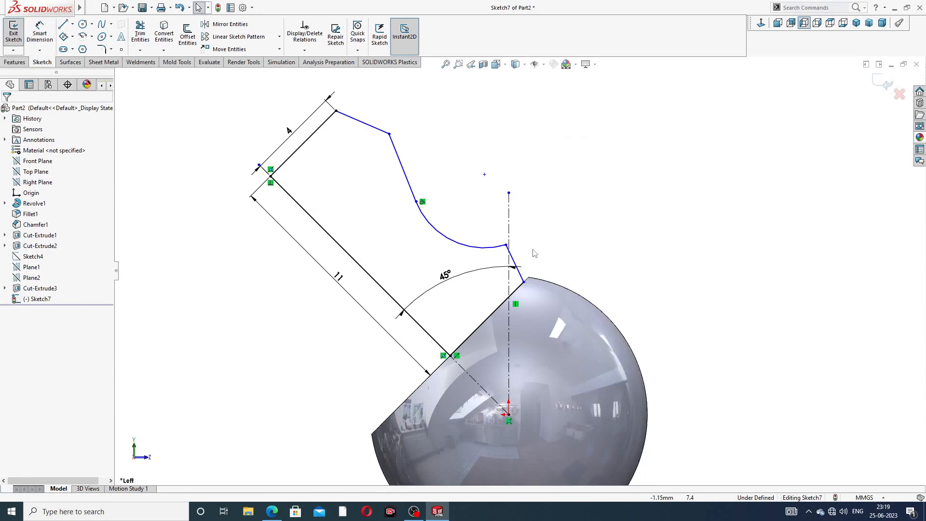
- Make the short line rising from the ball's flat face parallel to the 11 mm line
click(514, 264)
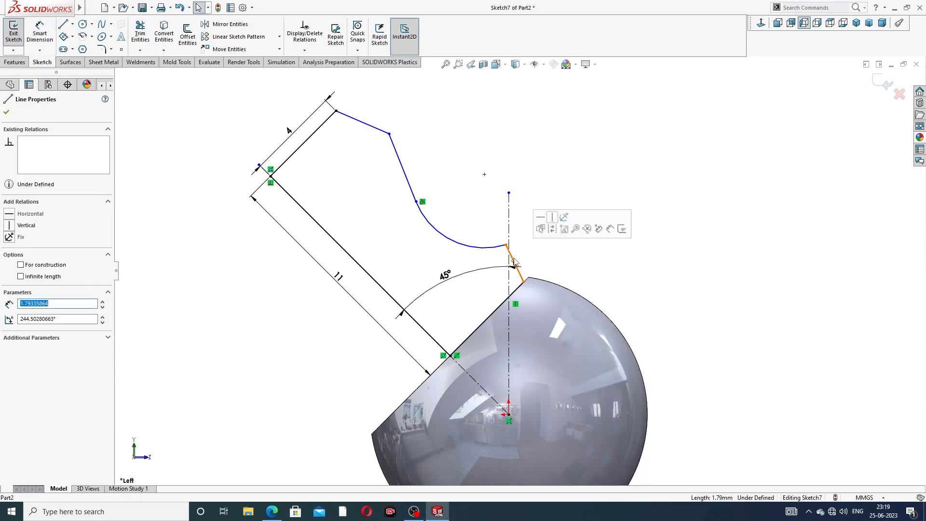
ctrl+click(423, 330)
click(496, 287)
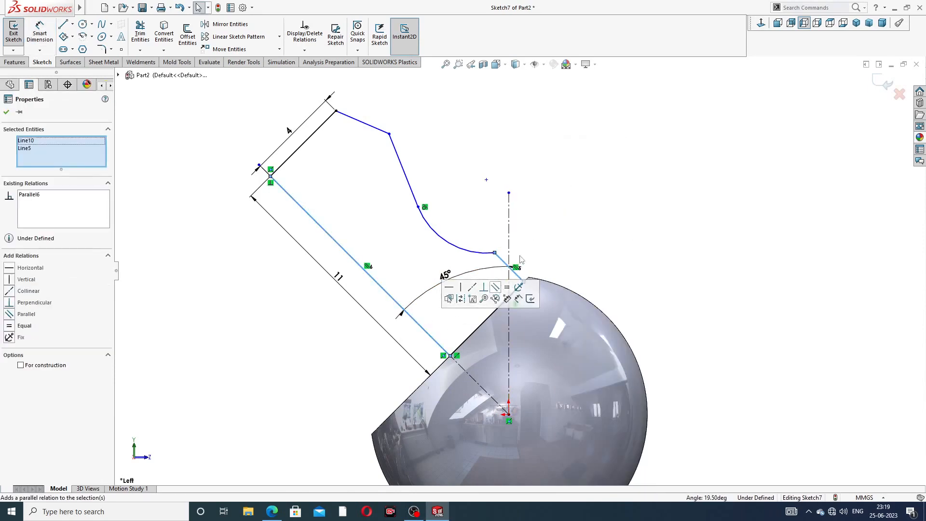
click(556, 234)
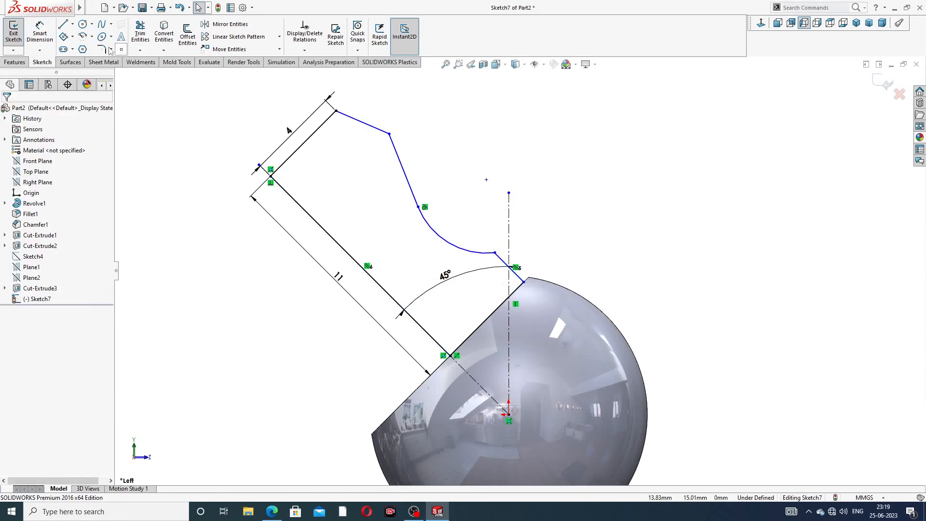
- Set the length of the profile's perpendicular end line to 3 mm
click(39, 33)
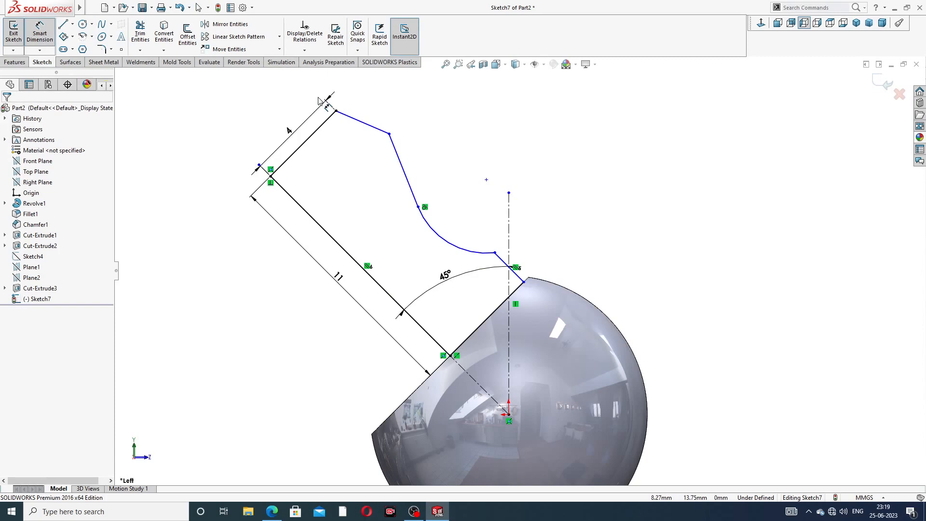
click(289, 128)
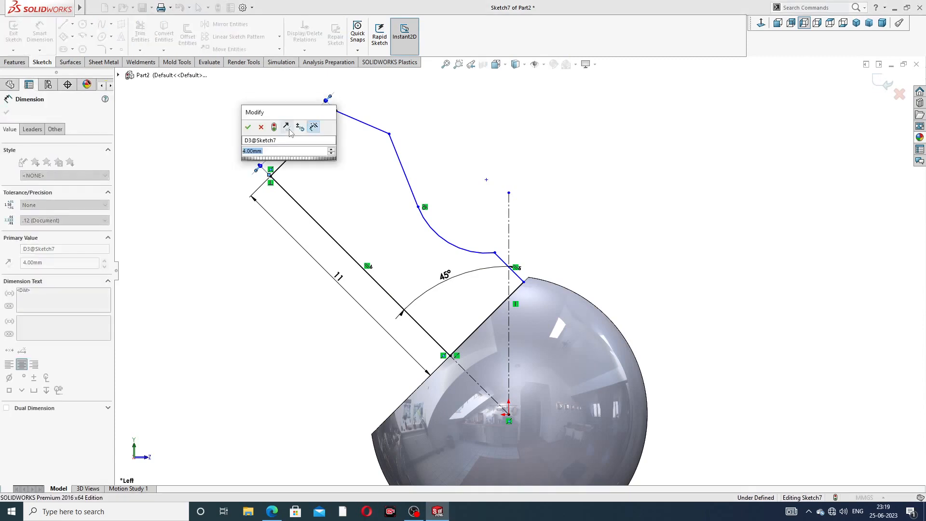
text(3)
key(Return)
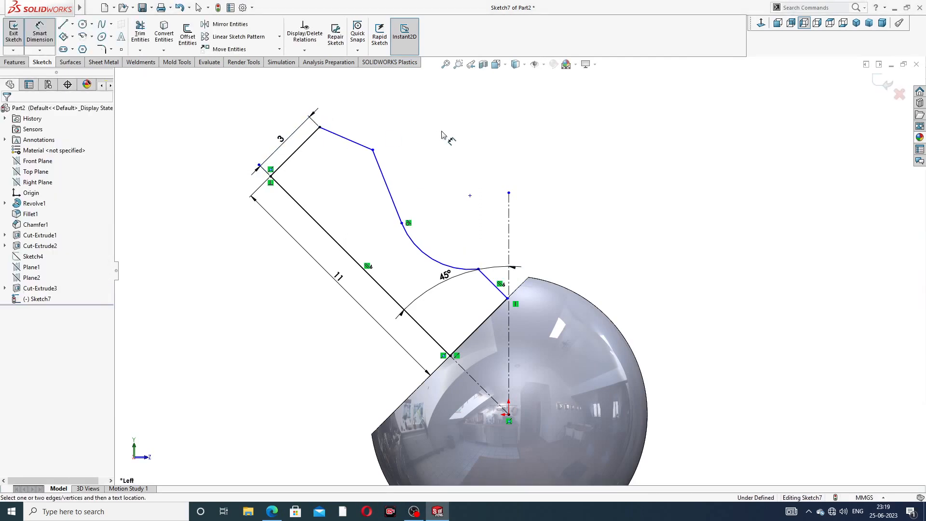
- Dimension the distance from the corner between the two angled segments to the 11 mm line as 4 mm
click(372, 149)
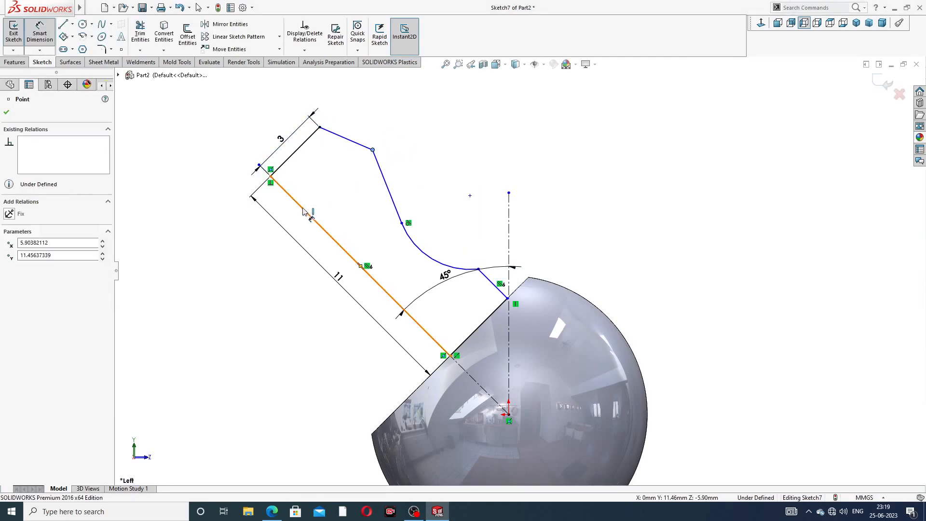
click(308, 211)
click(266, 134)
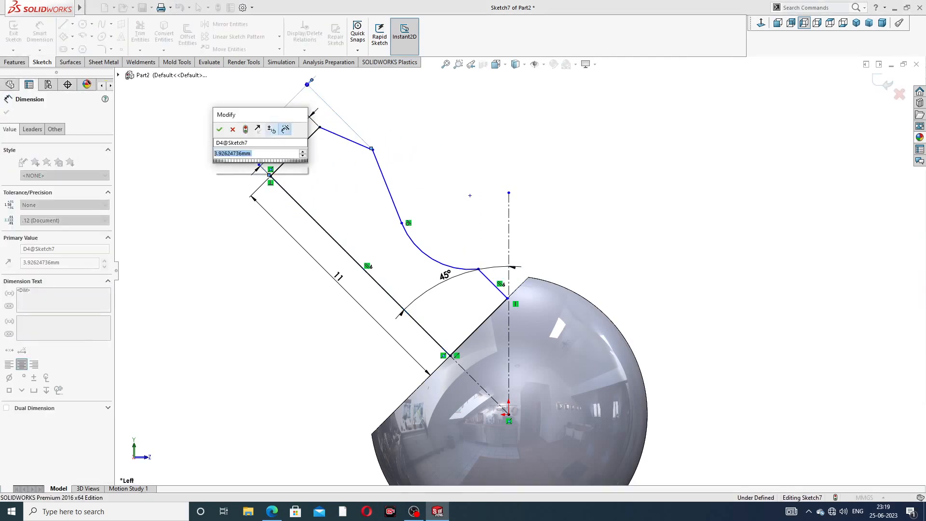
text(4)
key(Return)
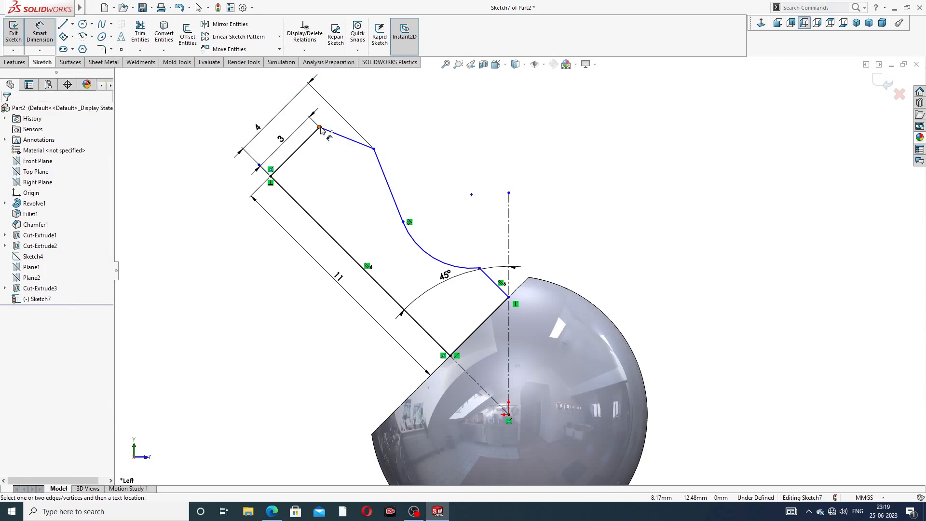
- Dimension the short parallel line next to the ball's flat face to 3 mm
click(493, 282)
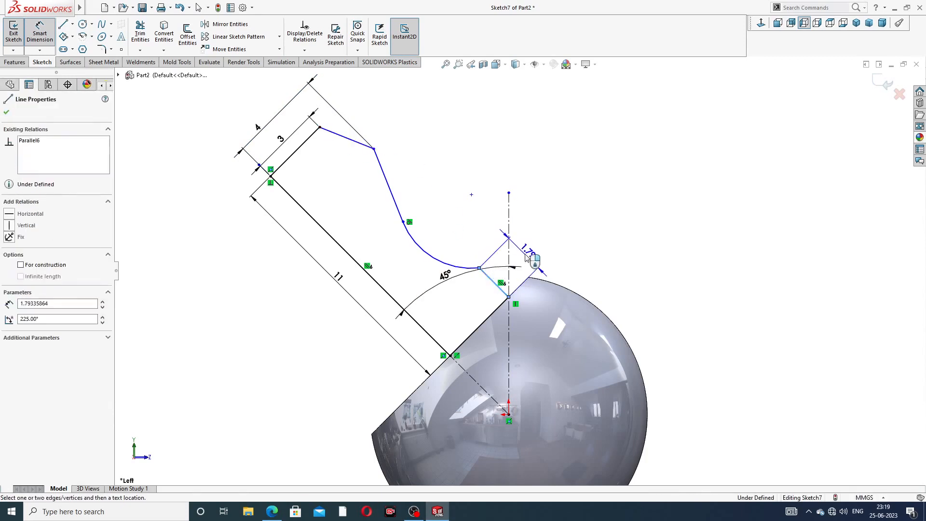
click(527, 258)
key(Return)
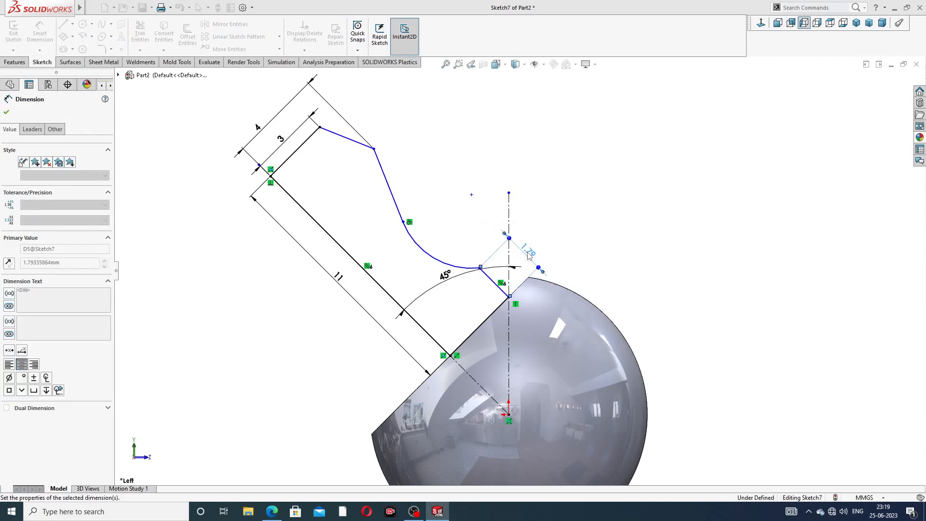
click(577, 204)
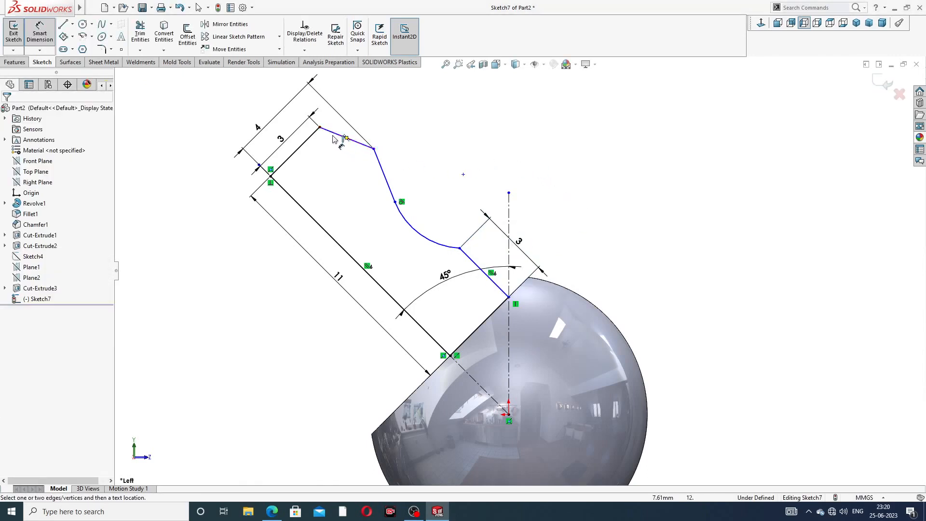
- Dimension the outer angled segment to 3 mm between its endpoints, aligned with the segment
click(319, 127)
click(374, 149)
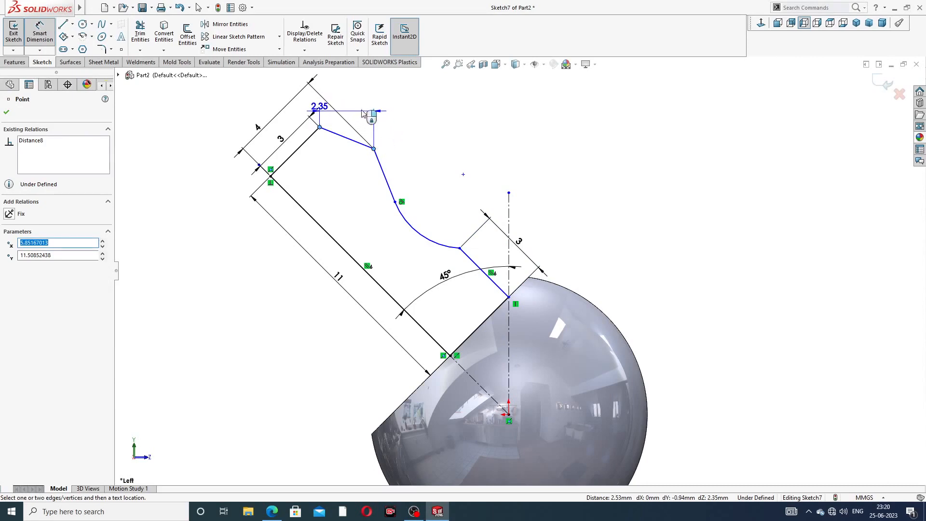
click(380, 114)
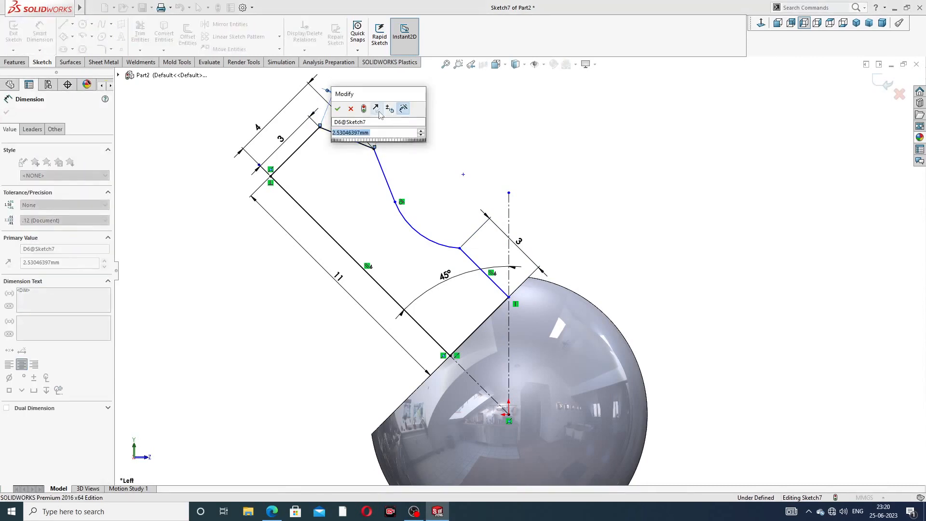
text(3)
key(Return)
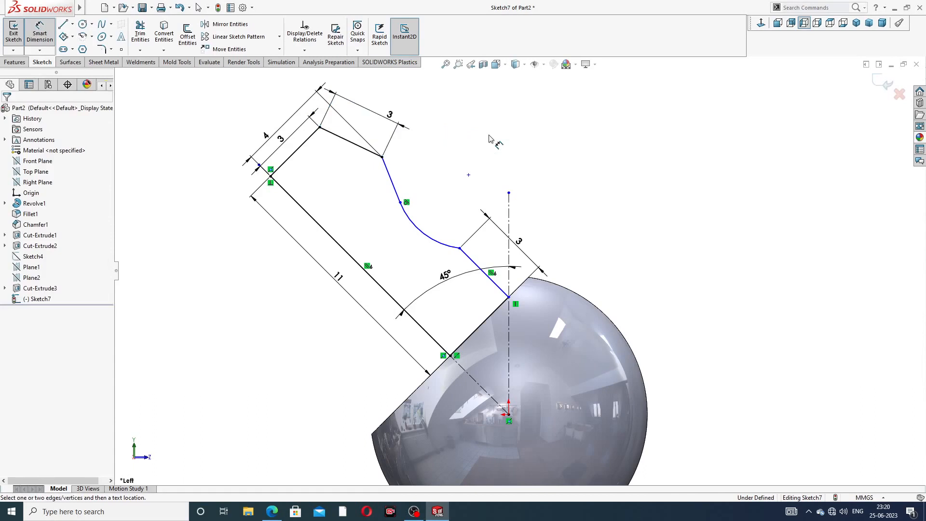
click(487, 130)
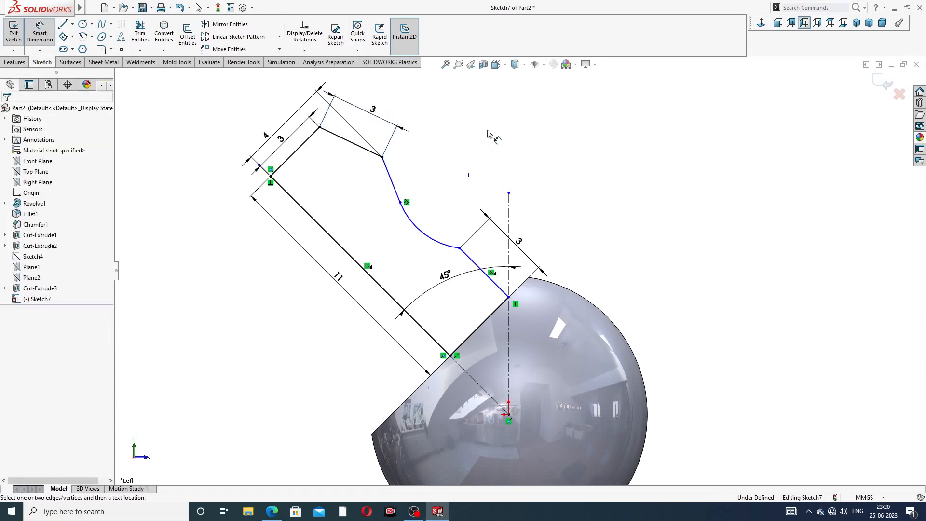
- Shift the 4 mm dimension slightly outward and dimension the profile's tangent arc with a radius of 2 mm
drag(266, 135, 256, 125)
scroll(501, 135, up, 1)
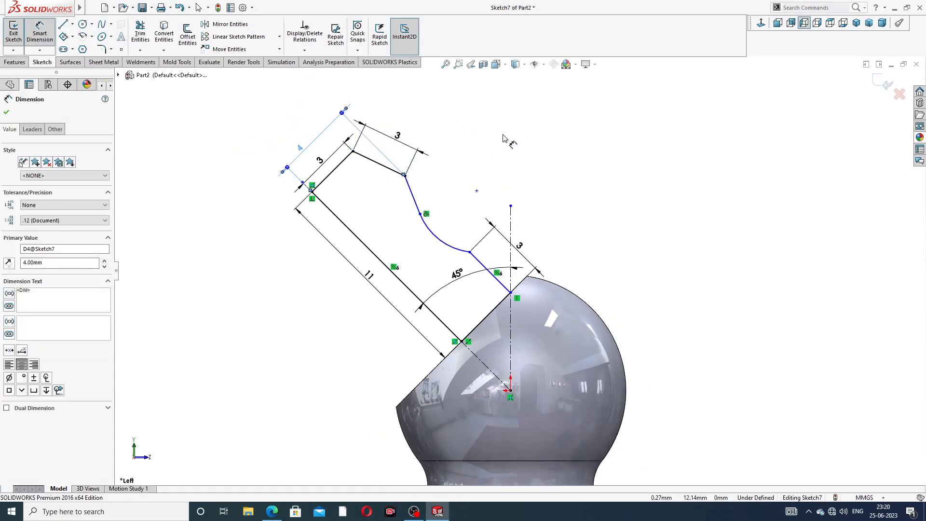
click(433, 242)
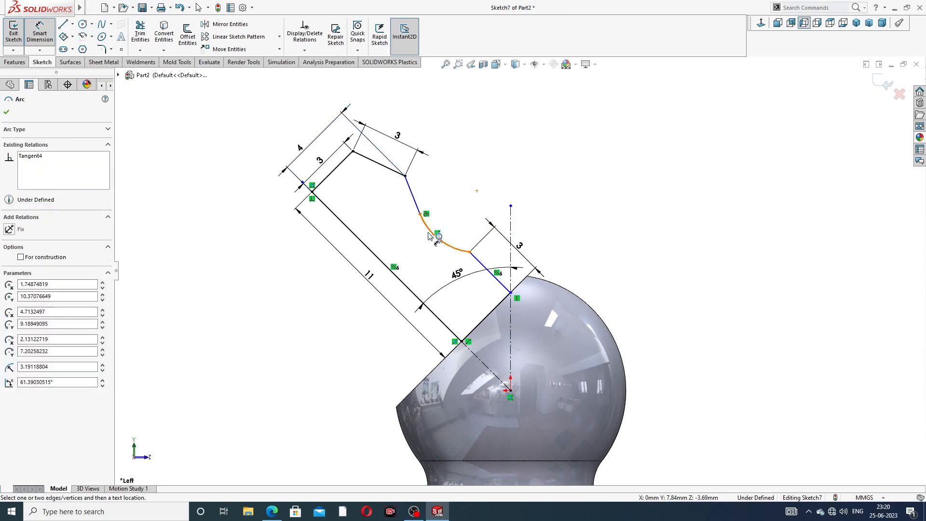
click(439, 238)
click(479, 187)
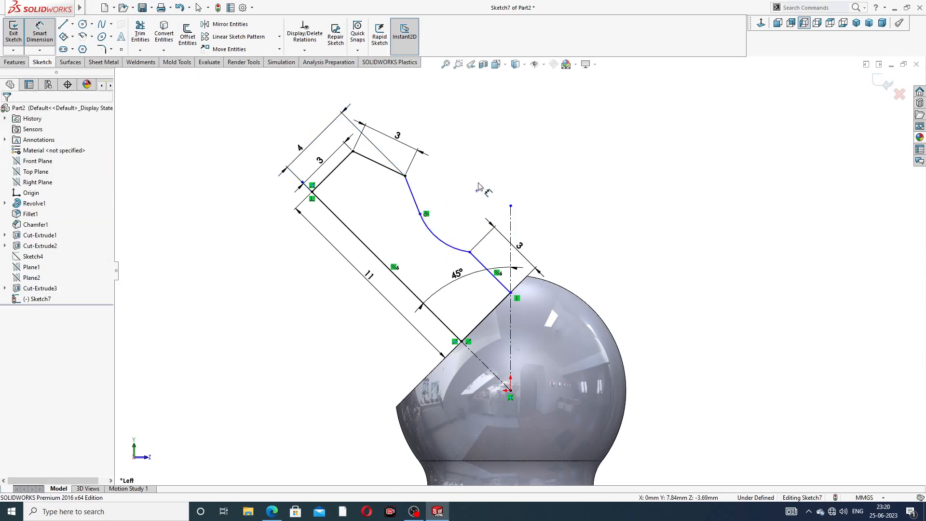
click(438, 236)
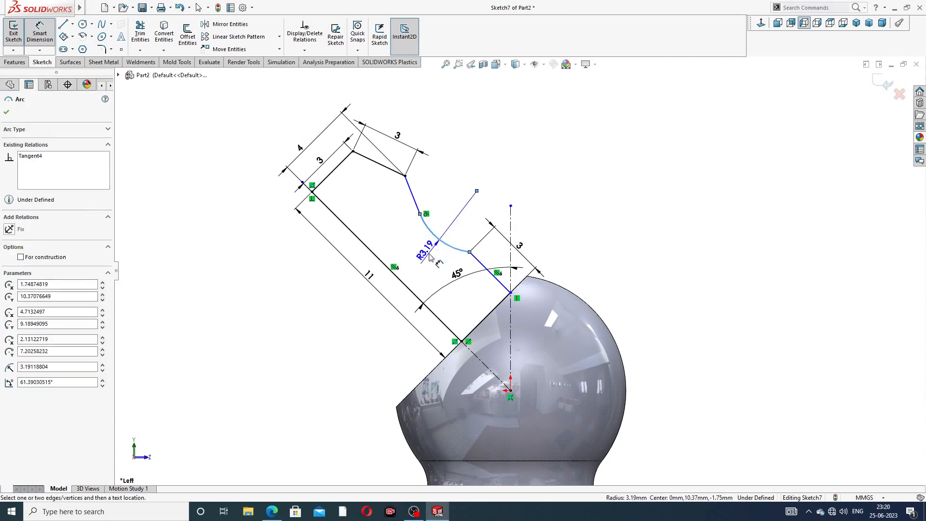
click(430, 257)
text(2)
key(Return)
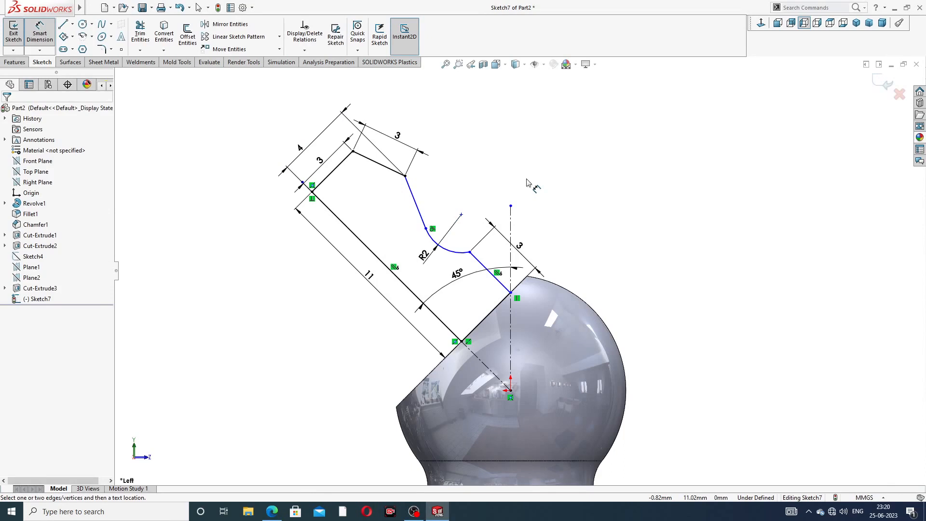
- Dimension the distance from the arc's centre to the 11 mm line as 5 mm and nudge the 45° dimension clear
click(461, 215)
click(405, 287)
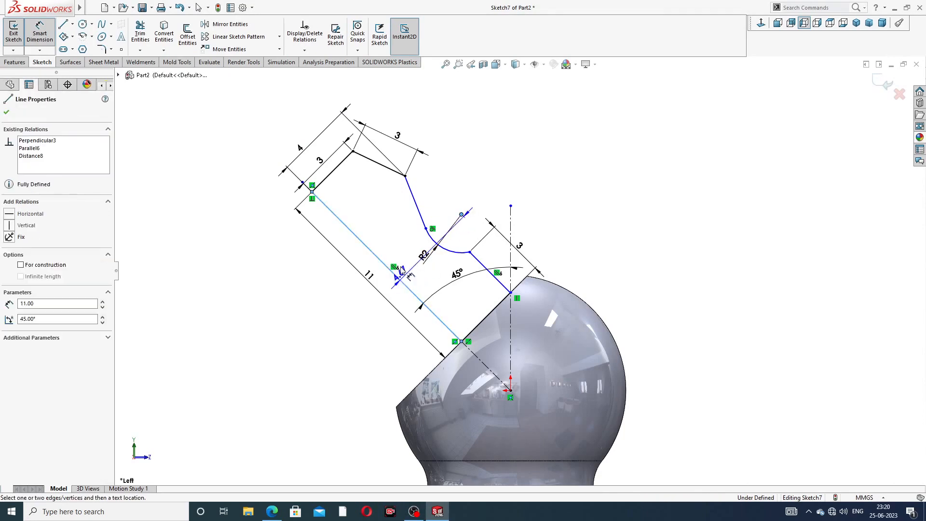
click(388, 221)
text(5)
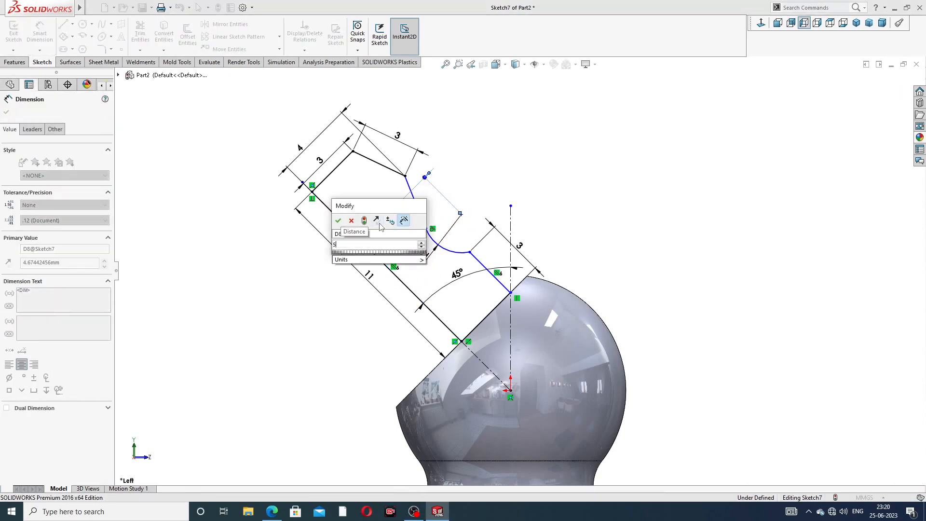
key(Return)
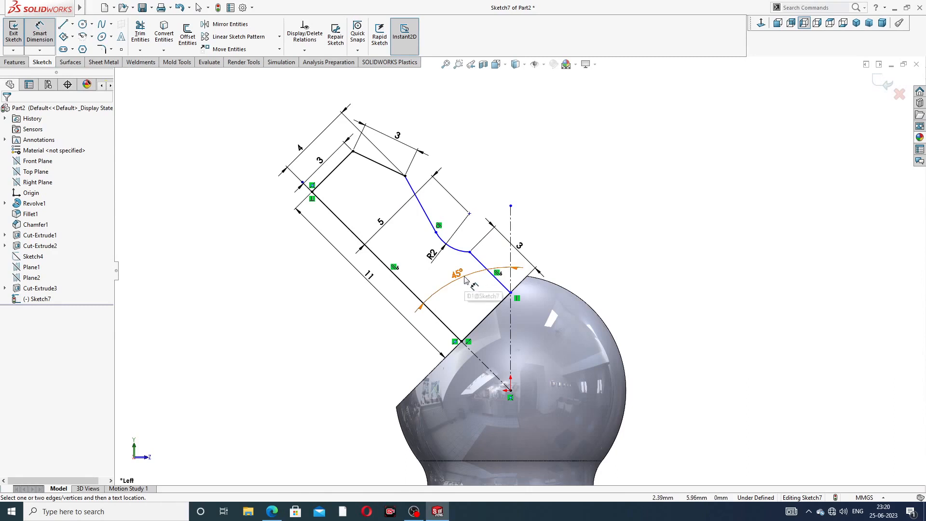
drag(464, 277, 460, 273)
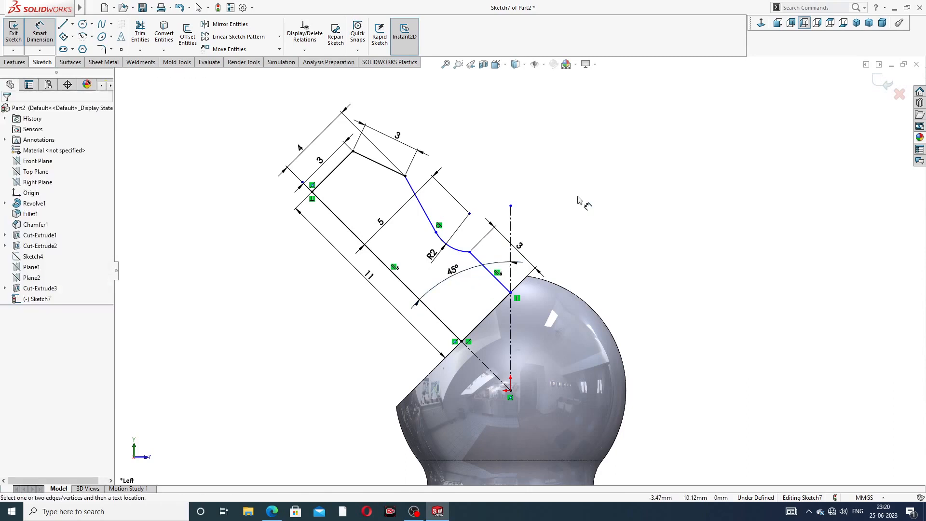
- Dimension the profile line lying on the ball's flat face to 5 mm and end dimensioning
click(491, 312)
click(500, 334)
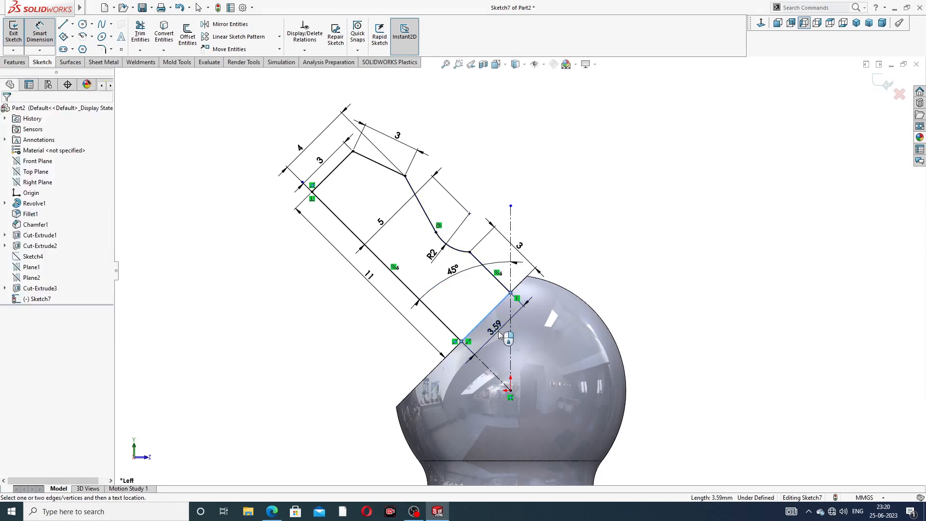
text(5)
key(Return)
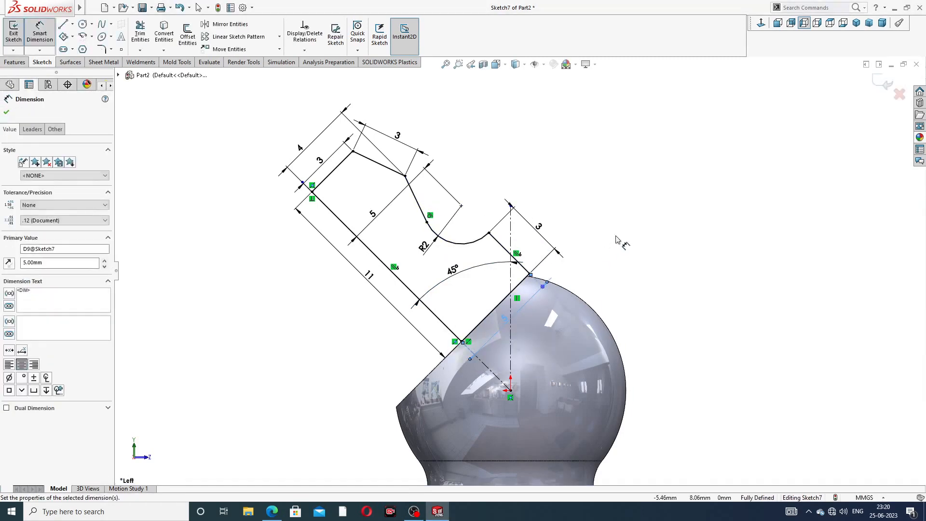
click(616, 239)
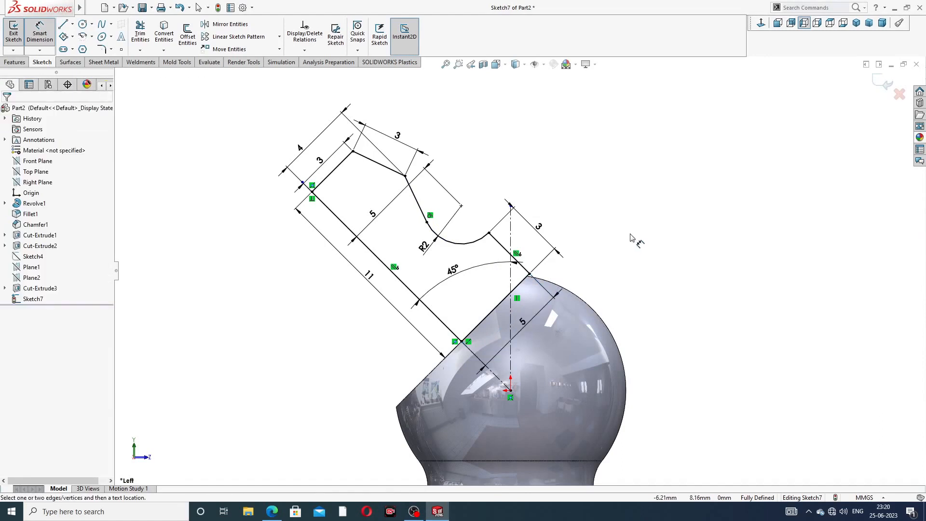
right_click(592, 168)
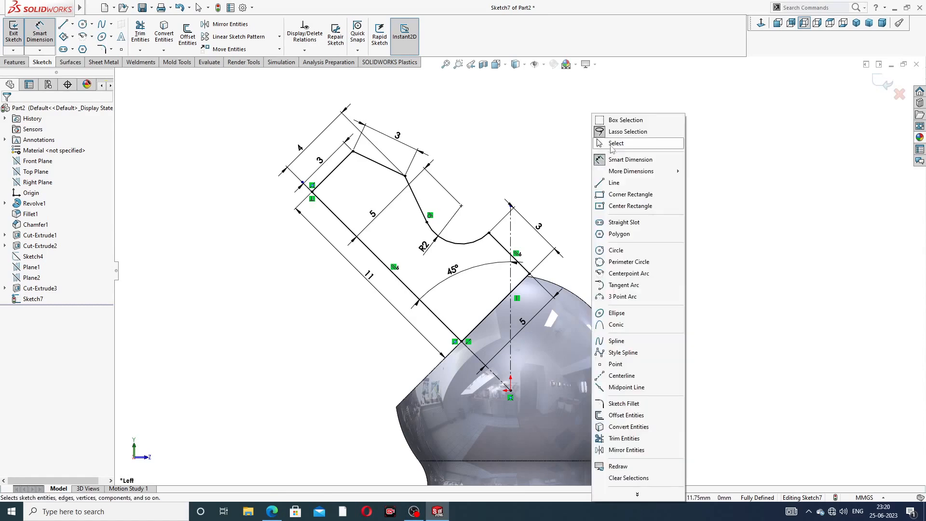
click(610, 145)
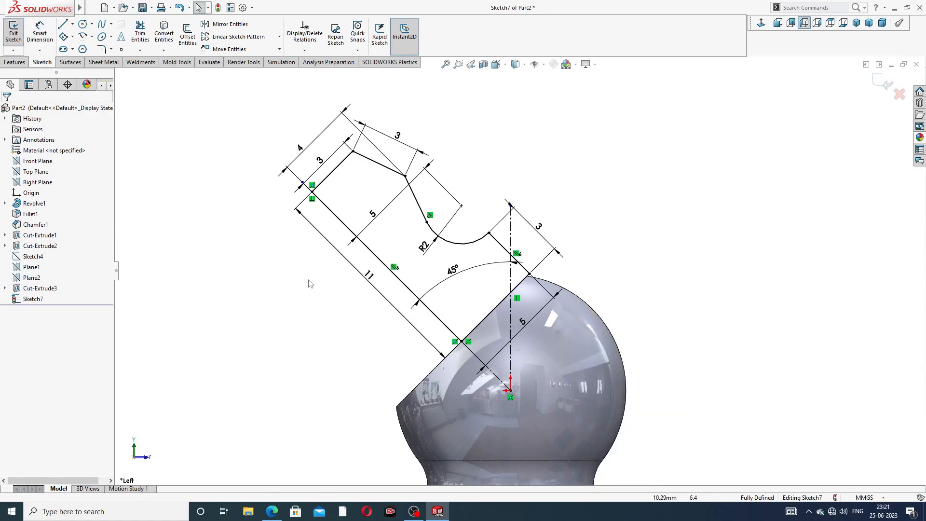
- Check the grease nipple PDF drawing and revolve the closed profile into a solid about its 11 mm line
click(272, 511)
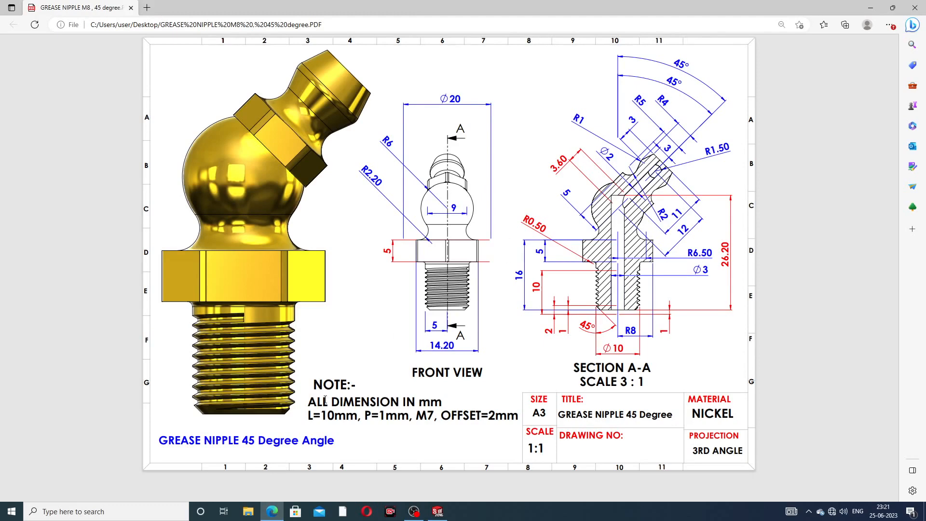
click(274, 514)
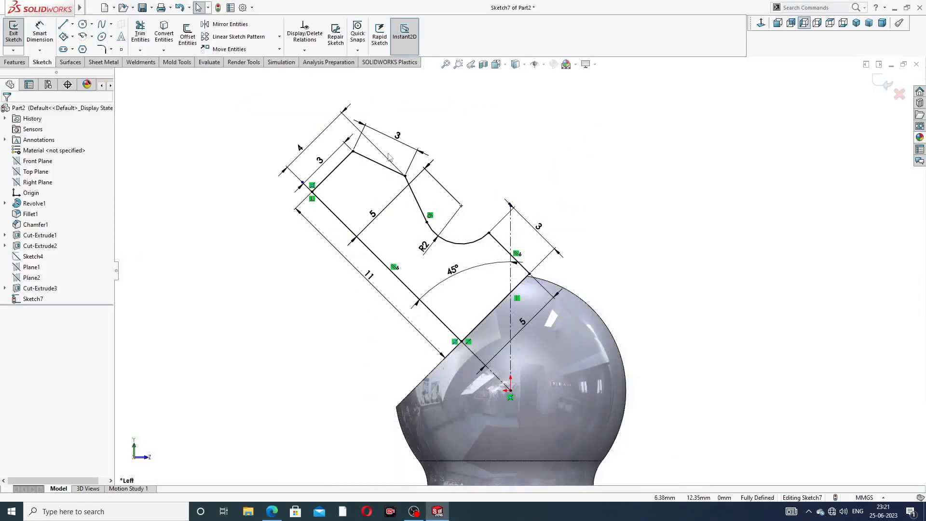
click(15, 63)
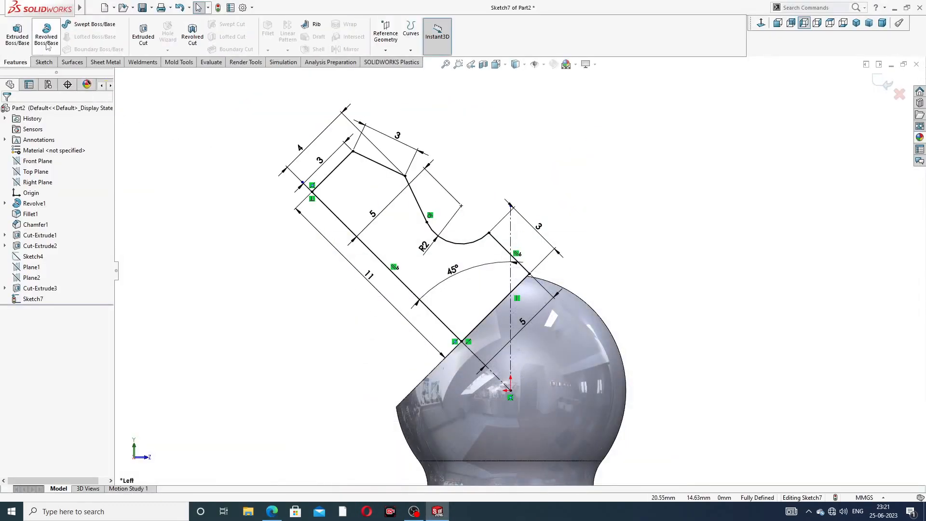
click(46, 43)
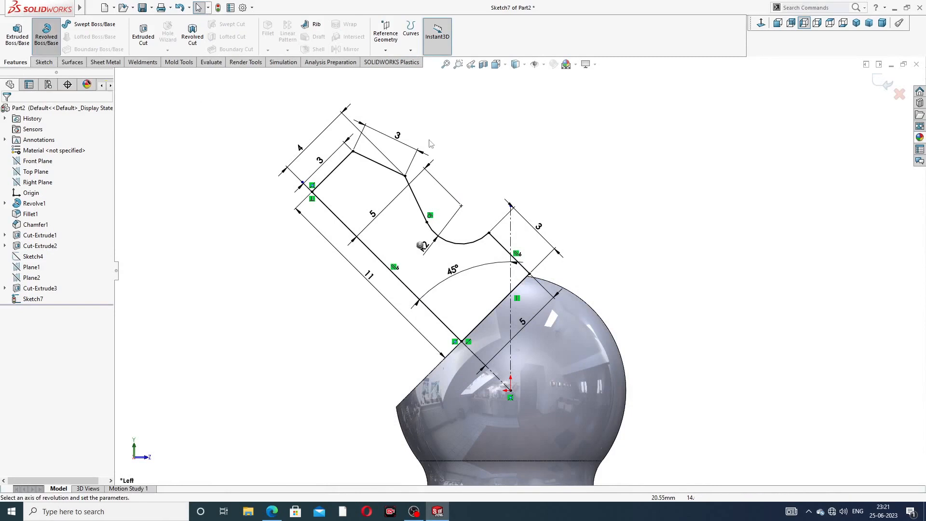
click(407, 287)
click(6, 113)
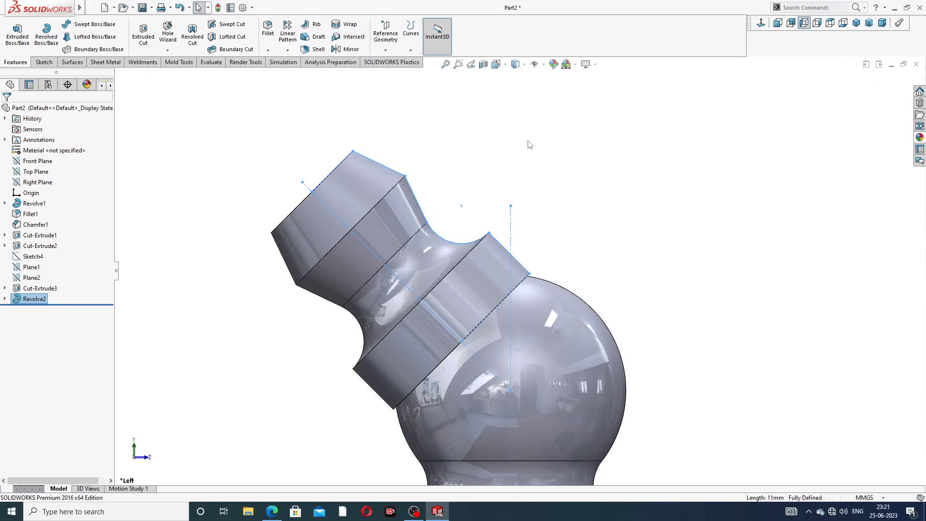
- Start a sketch on the revolved collar's flat face next to the ball, viewed normal to it
scroll(560, 188, up, 2)
middle_drag(560, 188, 531, 250)
scroll(525, 282, down, 3)
scroll(530, 274, down, 2)
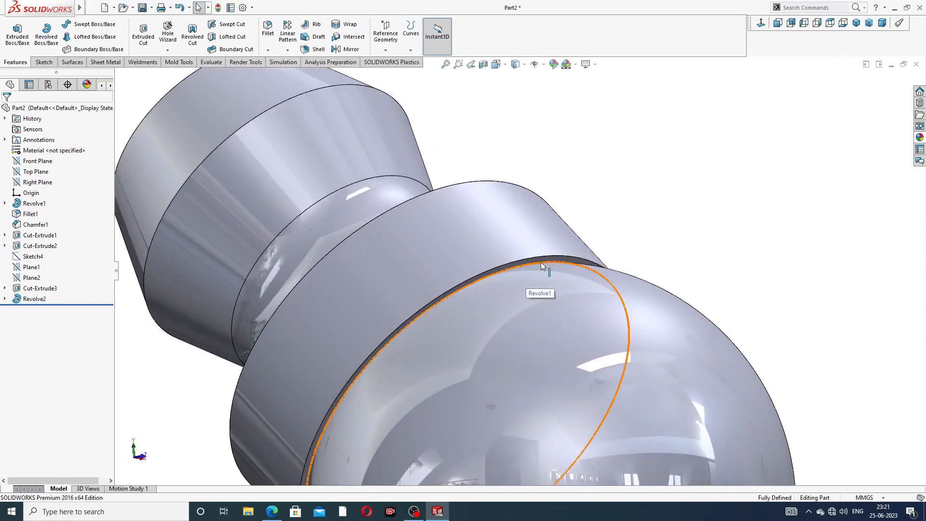
click(541, 259)
click(578, 230)
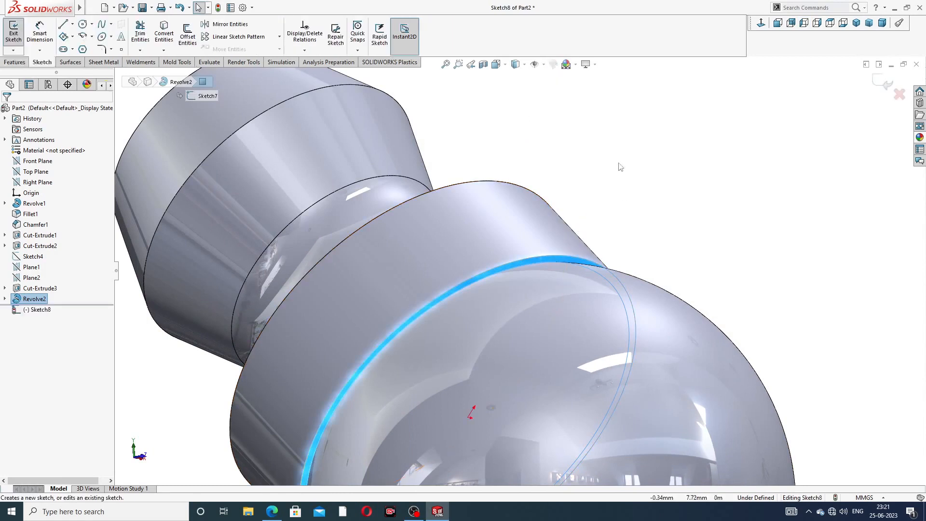
click(759, 27)
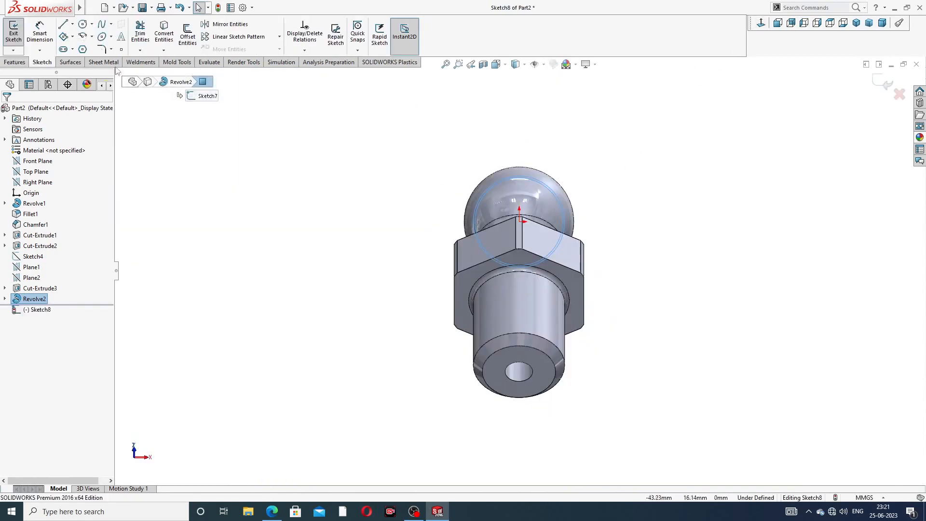
- Draw a hexagon about 9.2 mm across flats centred on the origin and make one of its sides vertical
click(83, 49)
scroll(500, 240, down, 3)
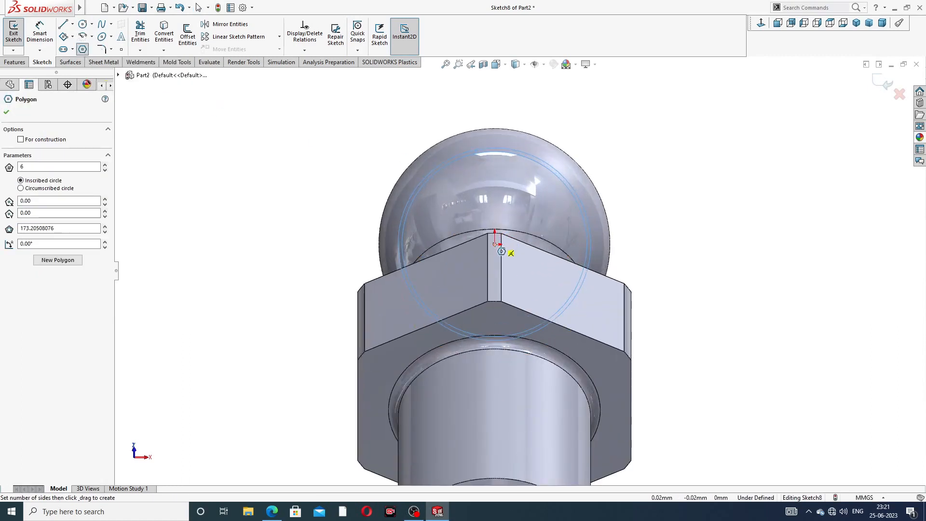
mouse_move(496, 244)
mouse_down()
mouse_move(502, 285)
mouse_move(482, 138)
mouse_move(522, 128)
mouse_move(514, 155)
mouse_move(523, 126)
mouse_up()
right_click(562, 123)
click(589, 125)
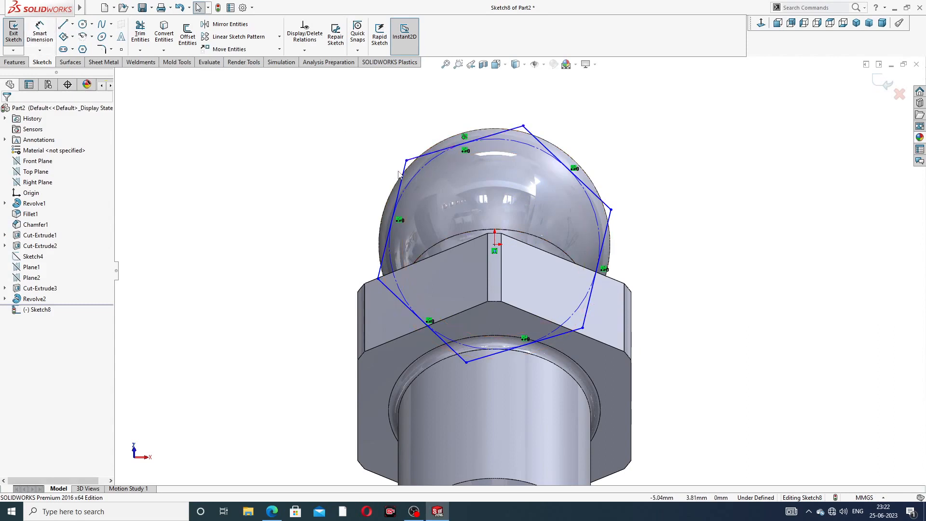
click(421, 157)
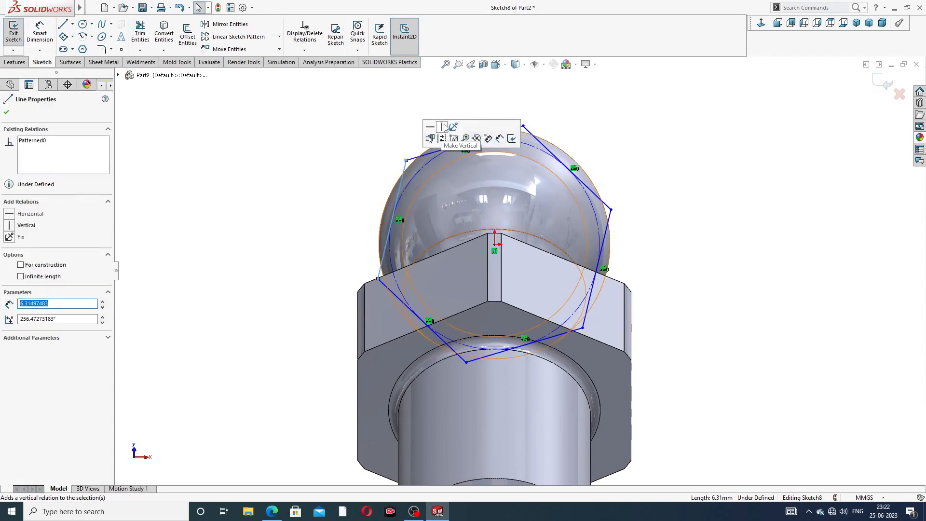
click(444, 127)
click(353, 128)
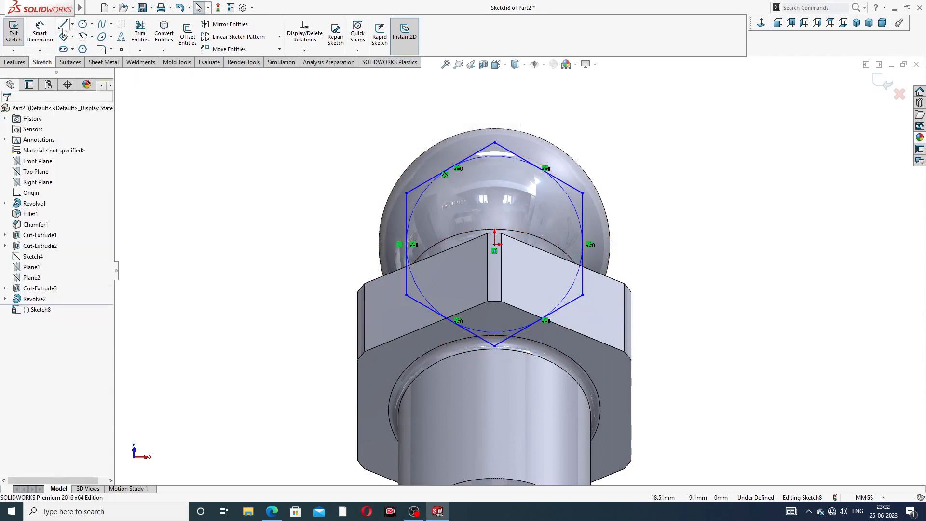
- Draw a circle with a radius of about 6.9 mm around the hexagon, centred on the origin
click(83, 24)
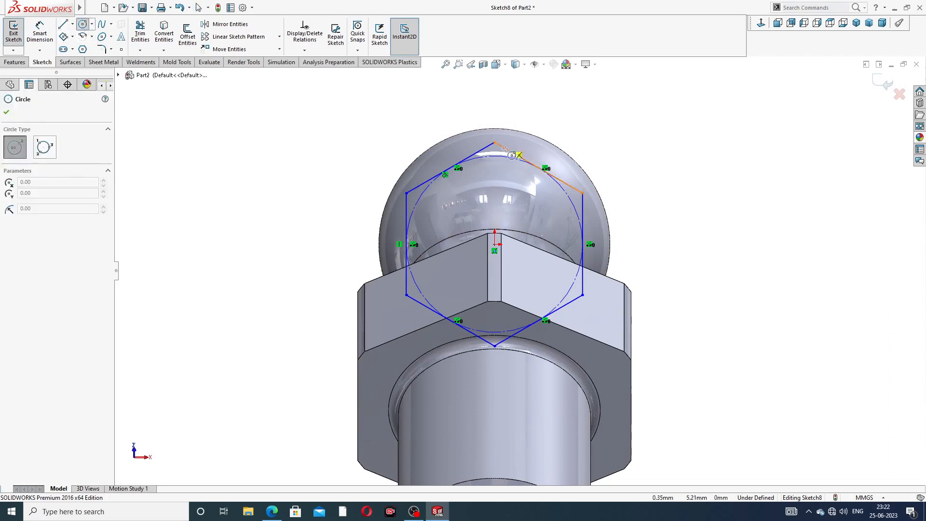
click(495, 245)
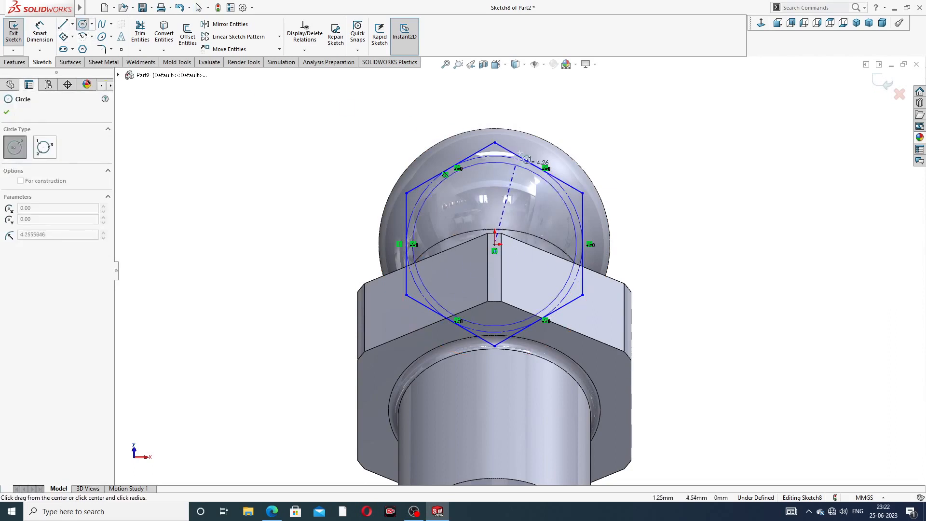
click(570, 136)
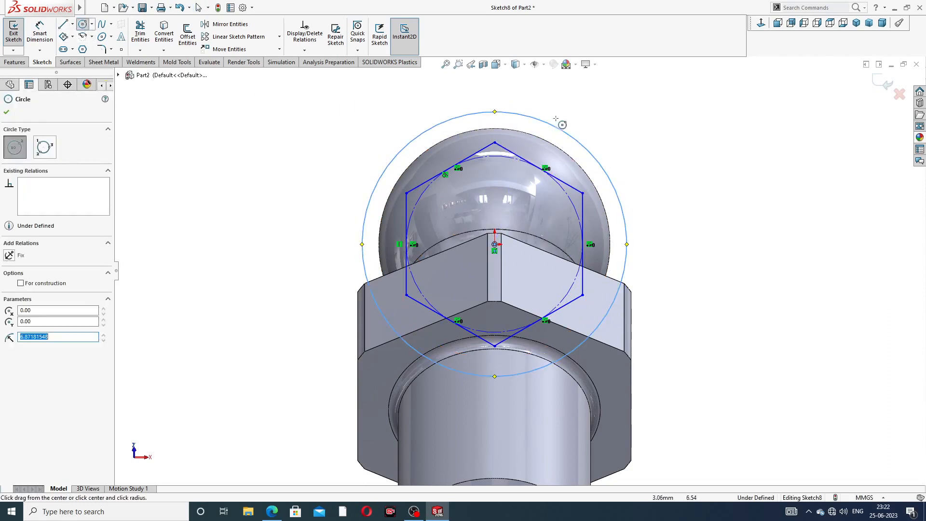
right_click(583, 131)
click(595, 137)
- Dimension the hexagon's width between its two vertical sides as 9 mm
click(38, 43)
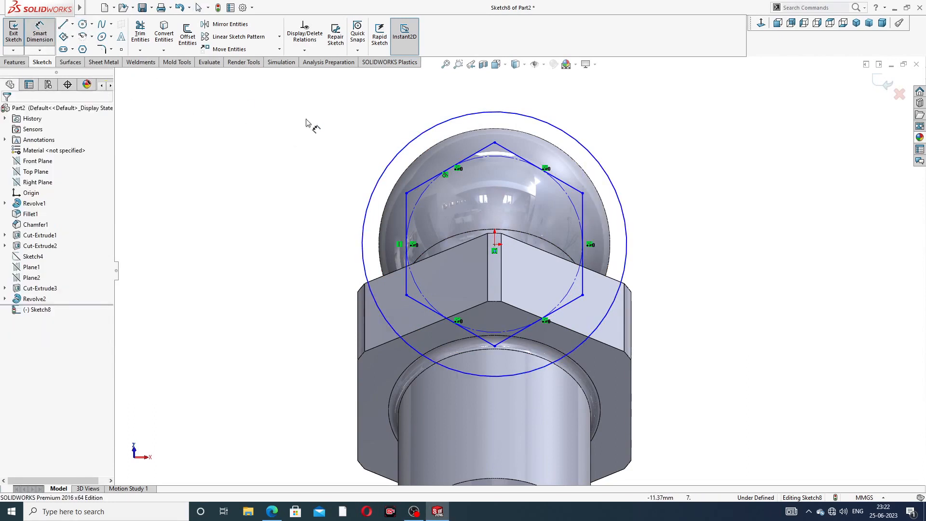
click(406, 193)
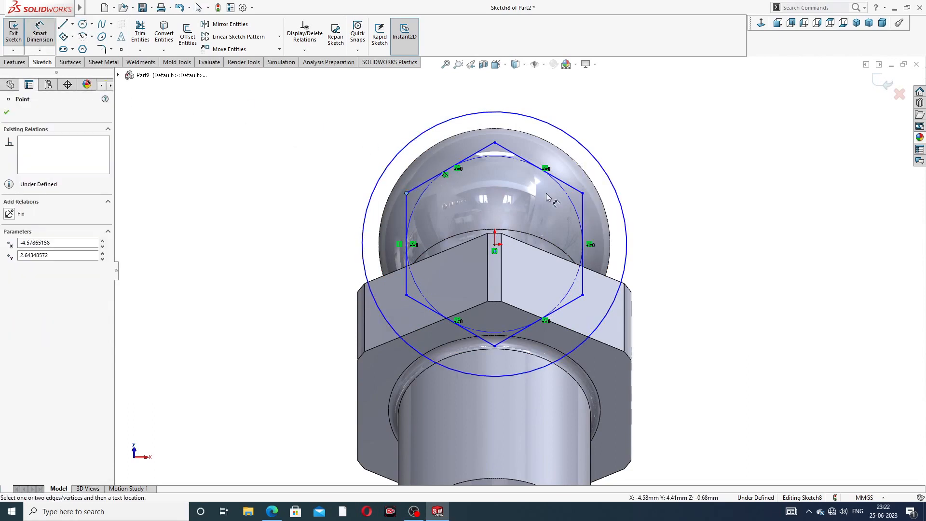
click(582, 193)
click(530, 110)
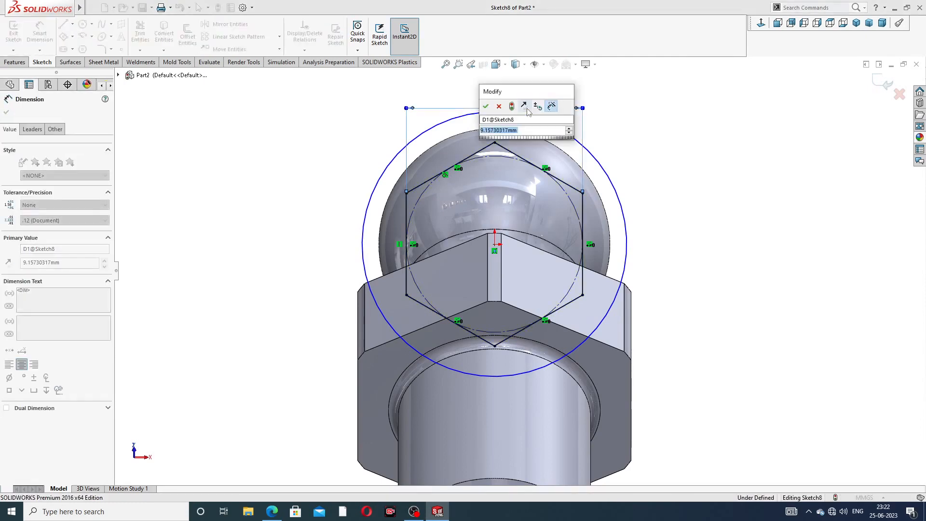
text(9)
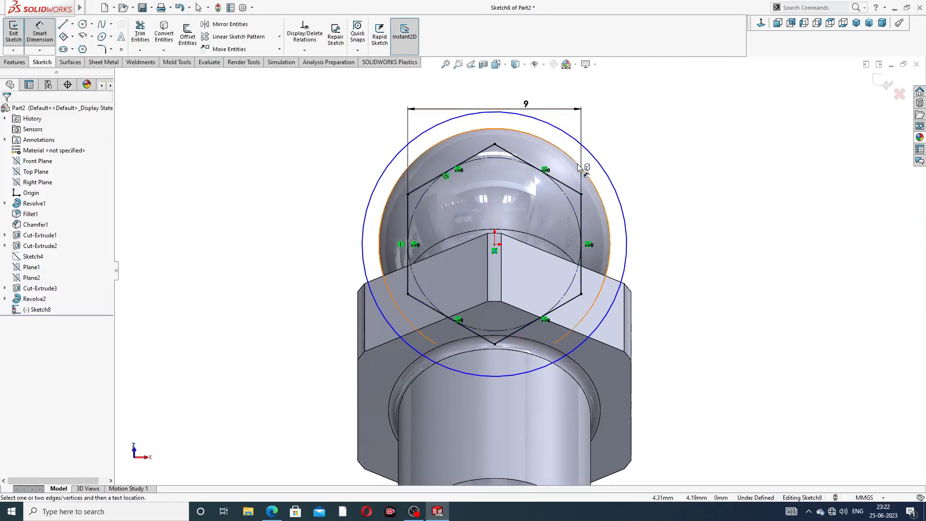
- Dimension the circle around the hexagon with a diameter of 11 mm
click(592, 152)
click(615, 130)
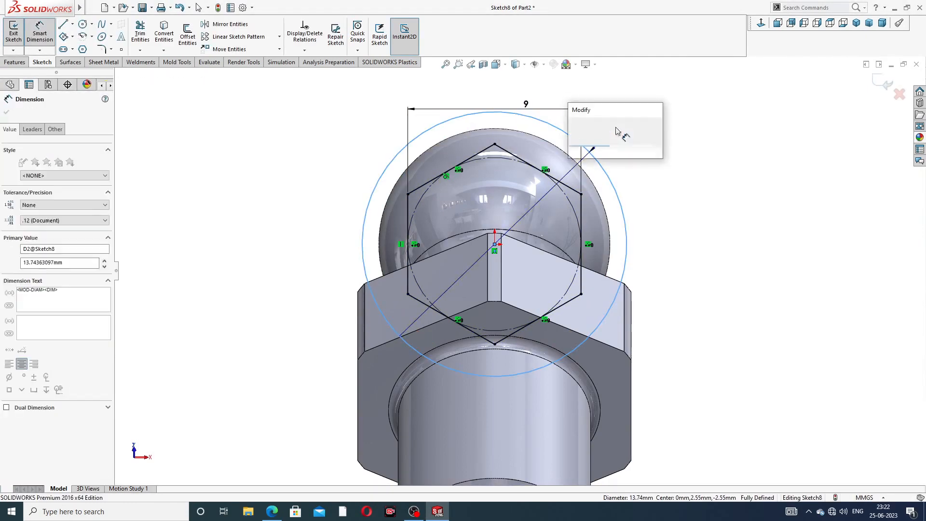
text(11)
key(Return)
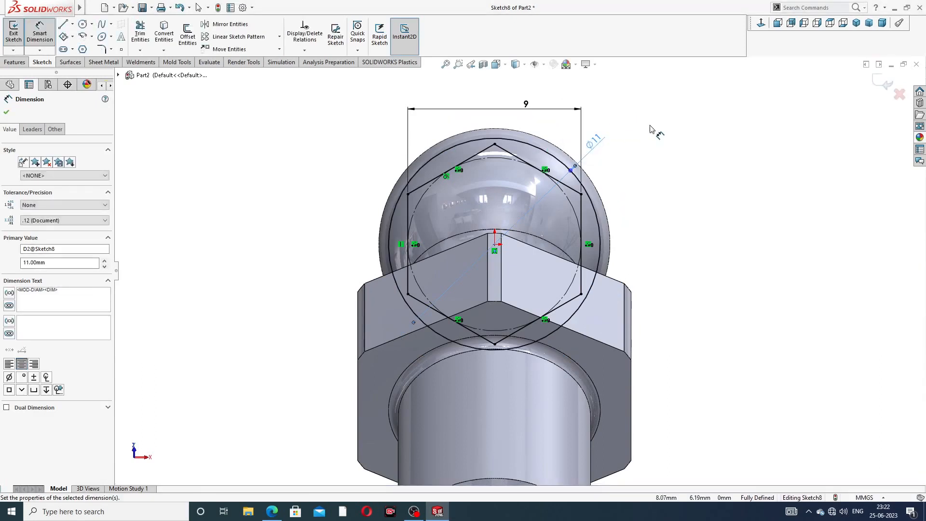
- Try a 12 mm diameter for the circle around the hexagon and set it back to 11 mm
right_click(660, 117)
click(678, 131)
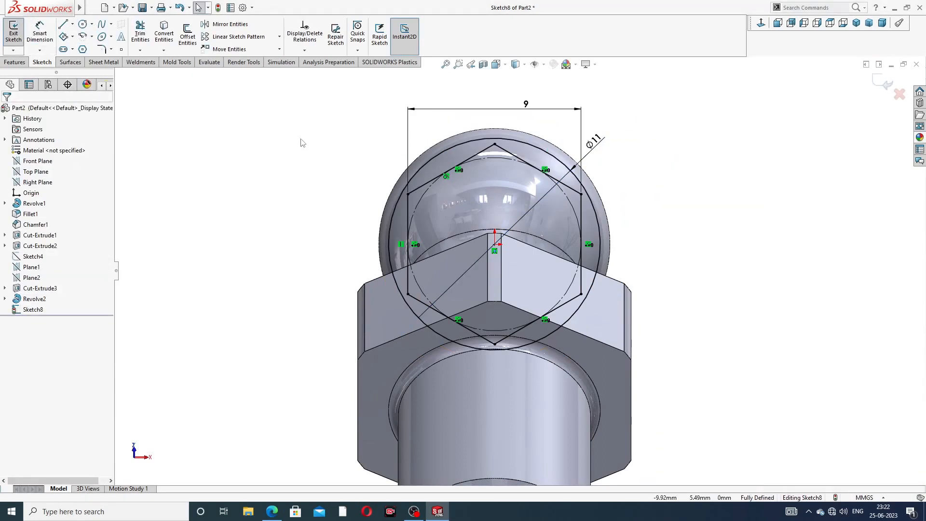
double_click(593, 140)
text(12)
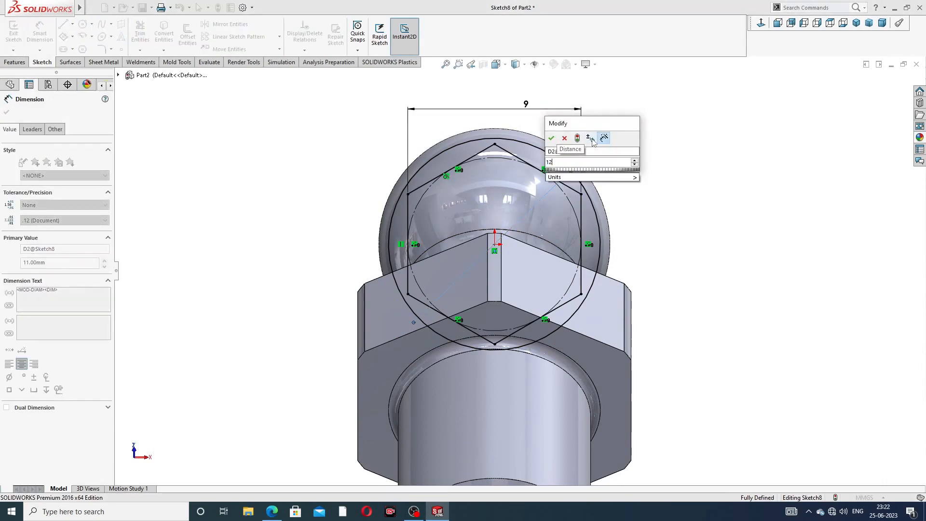
key(Return)
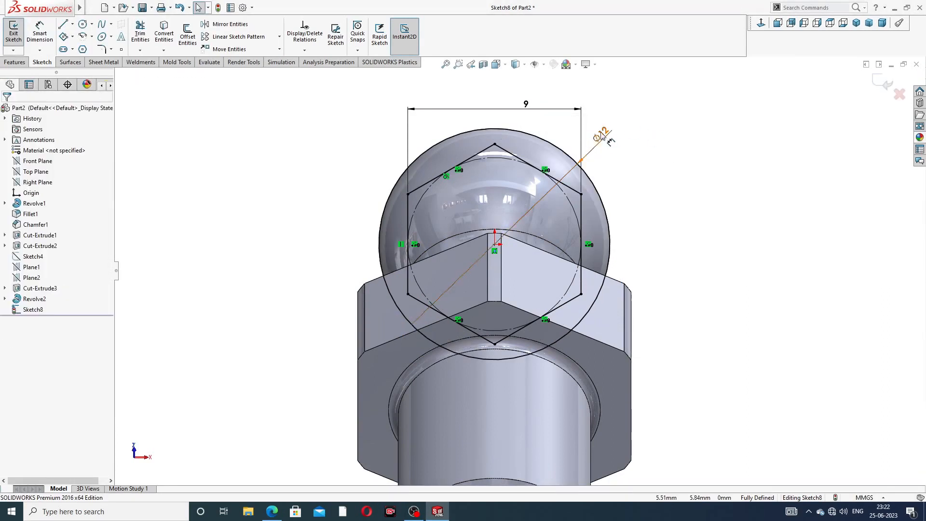
double_click(602, 134)
text(11)
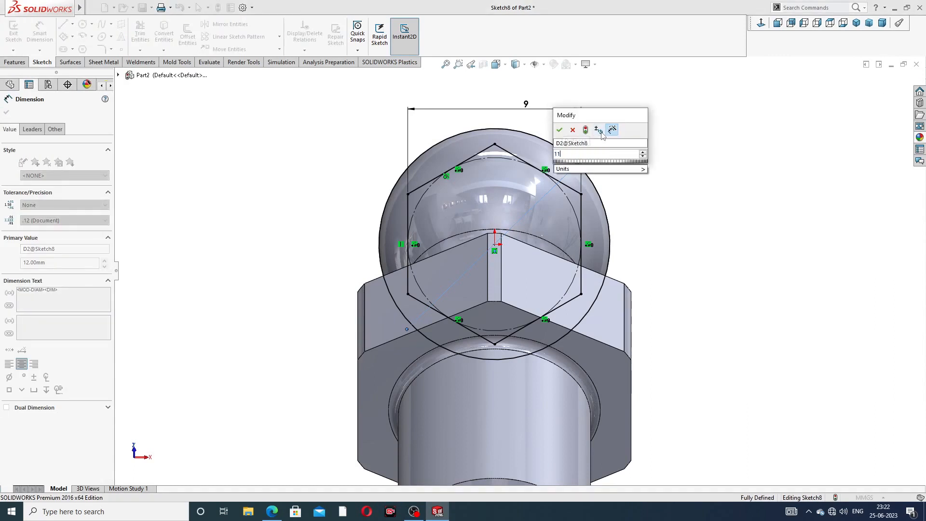
key(Return)
right_click(649, 120)
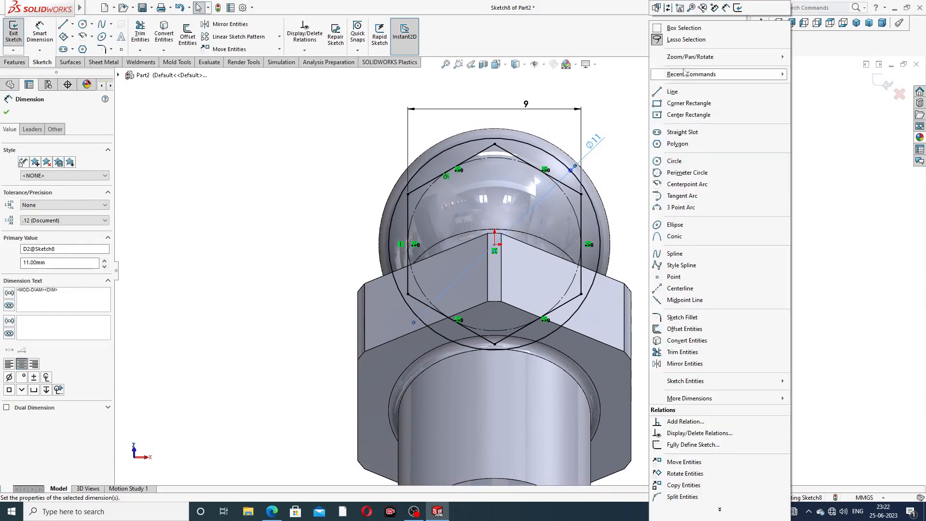
click(261, 124)
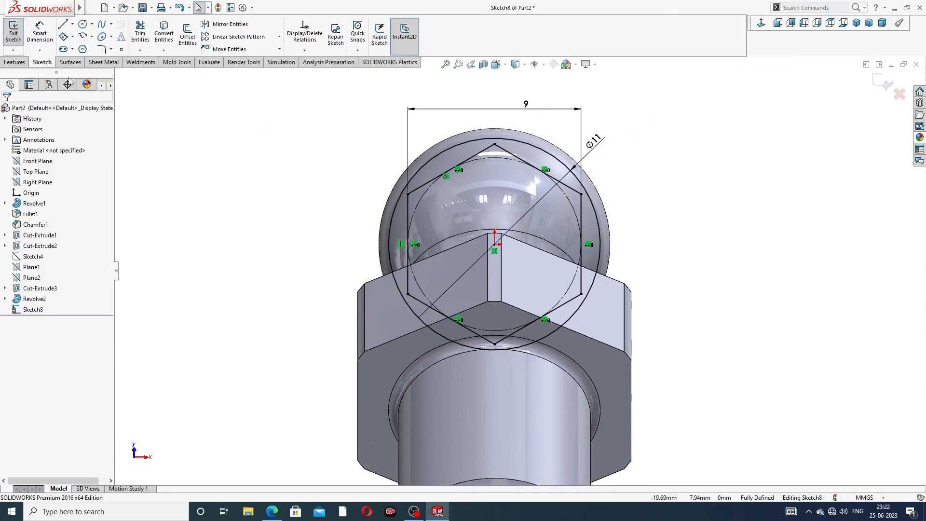
- Cut-extrude the area between the hexagon and the circle to a blind depth of 5 mm through the head's collar
click(15, 62)
click(143, 36)
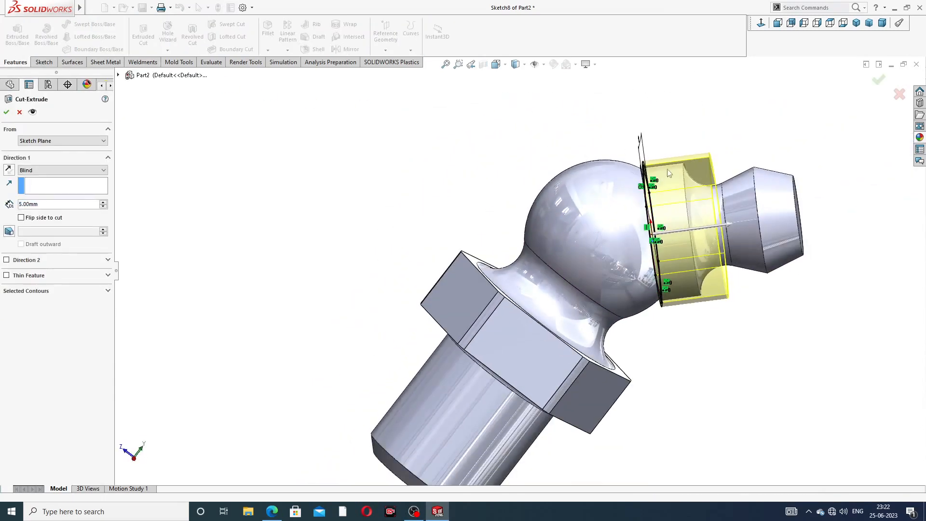
mouse_move(669, 174)
middle_down()
mouse_move(630, 182)
mouse_move(658, 176)
middle_up()
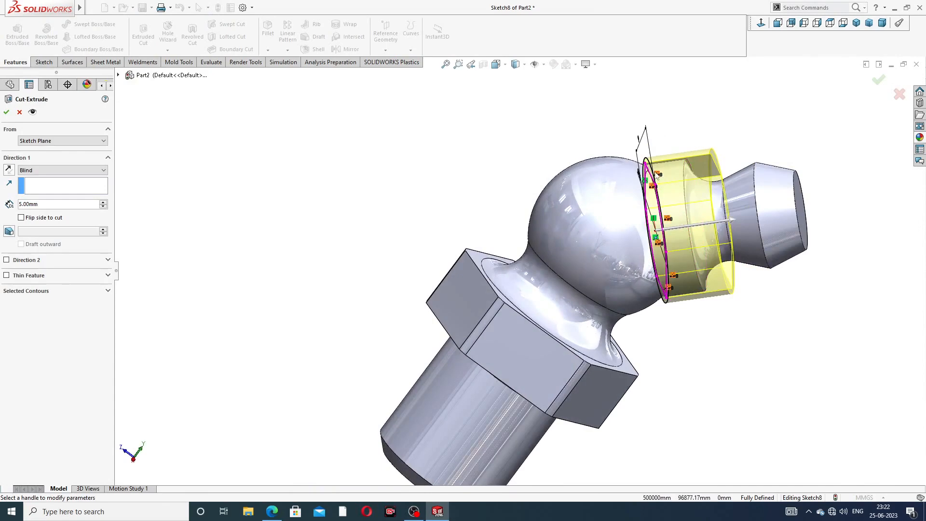
click(6, 113)
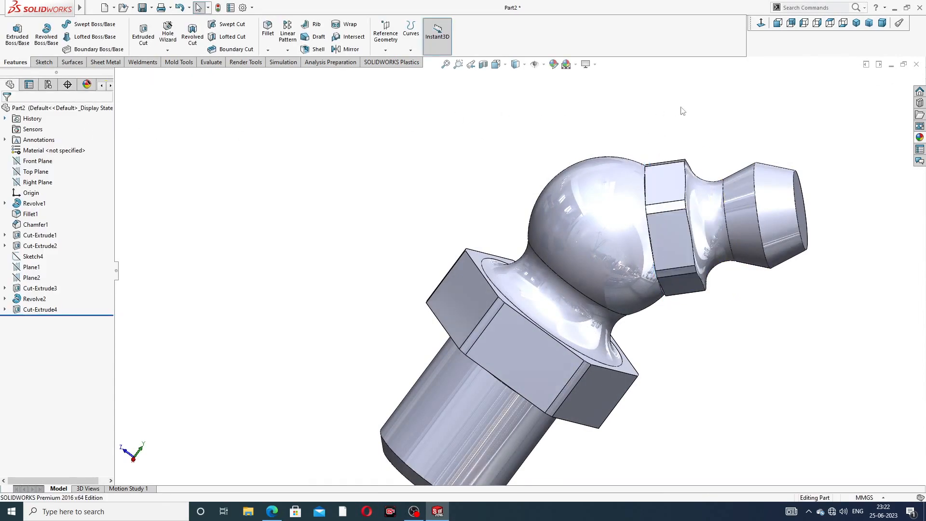
- Start a sketch on the head's flat end face and draw a circle with a radius of about 1.5 mm centred on the origin
middle_drag(685, 111, 736, 131)
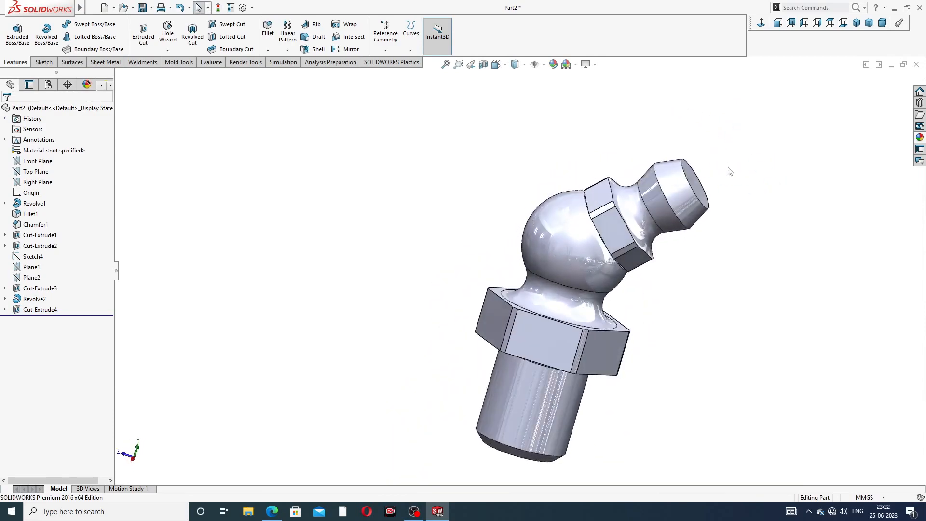
scroll(680, 205, down, 4)
click(684, 178)
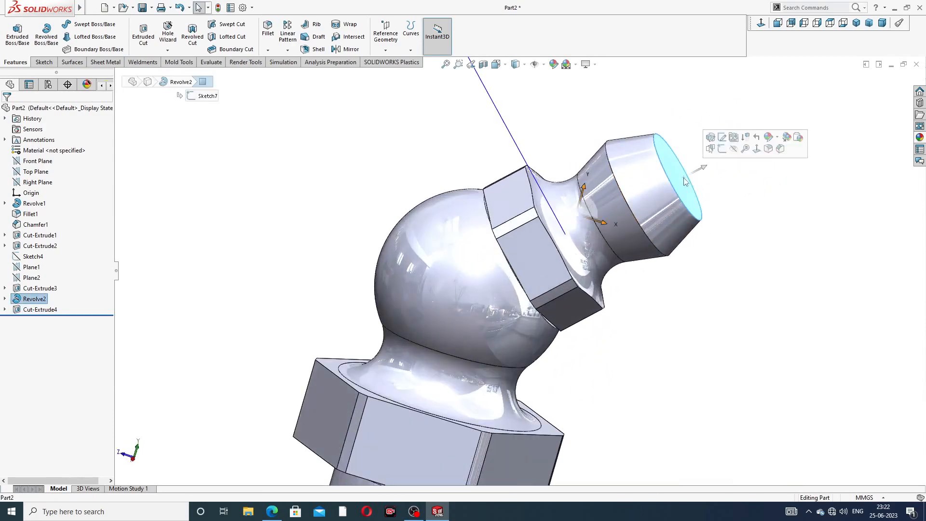
click(734, 139)
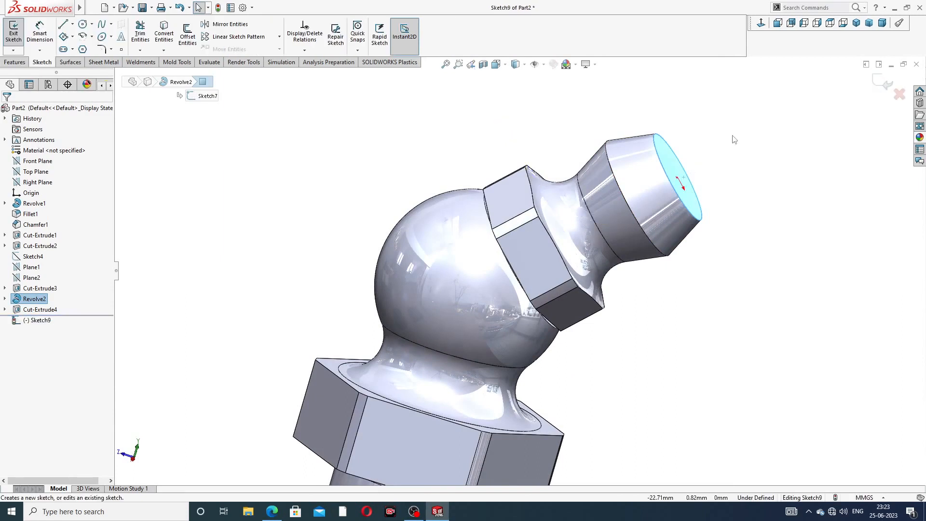
click(762, 23)
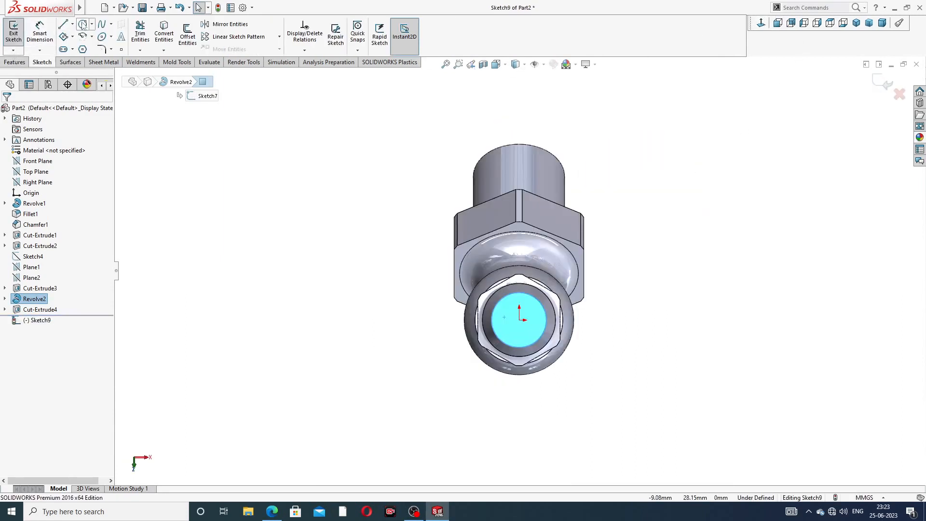
click(83, 24)
scroll(520, 314, down, 3)
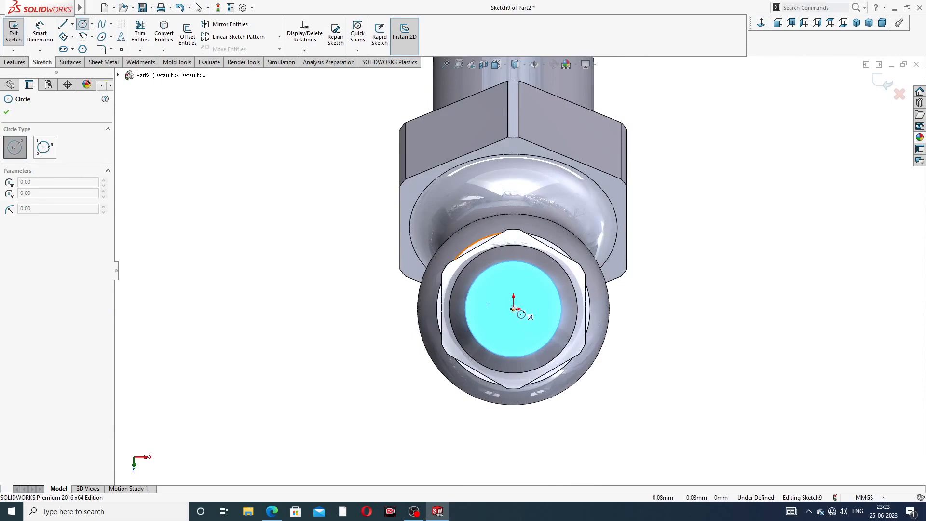
click(514, 309)
click(530, 291)
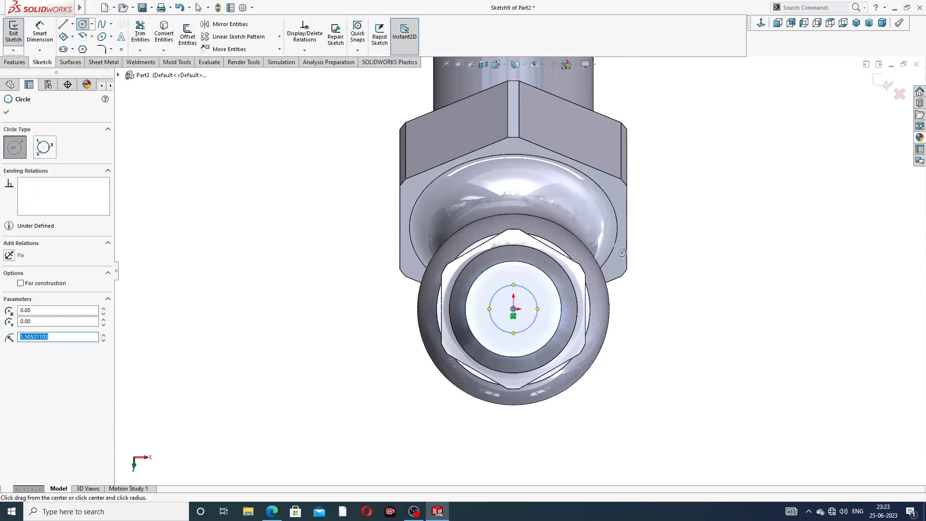
right_click(640, 248)
click(656, 252)
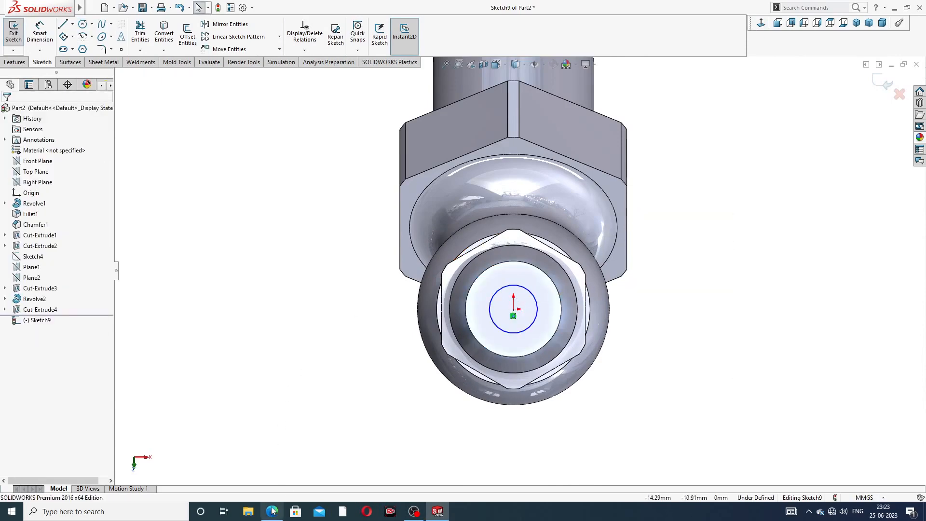
- Check the grease nipple's PDF drawing in the browser and dimension the circle on the end face with a diameter of 3 mm
click(272, 512)
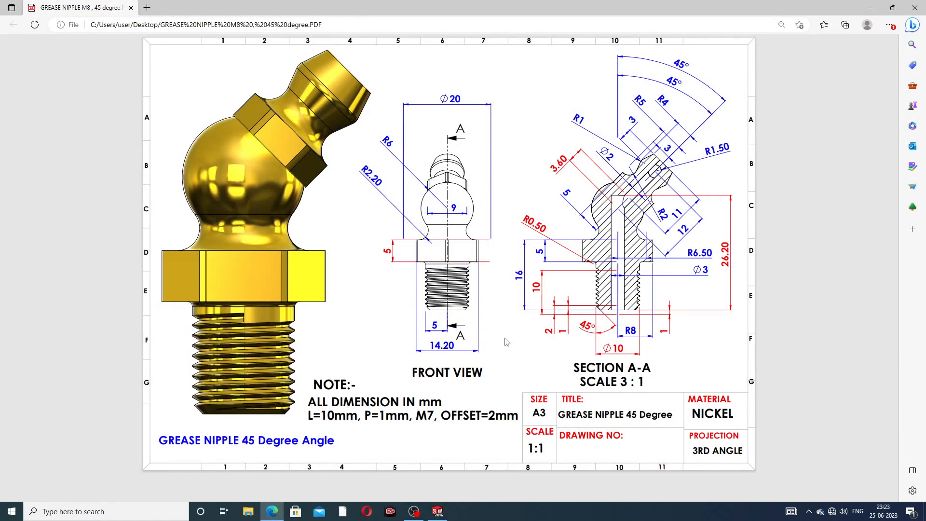
click(272, 511)
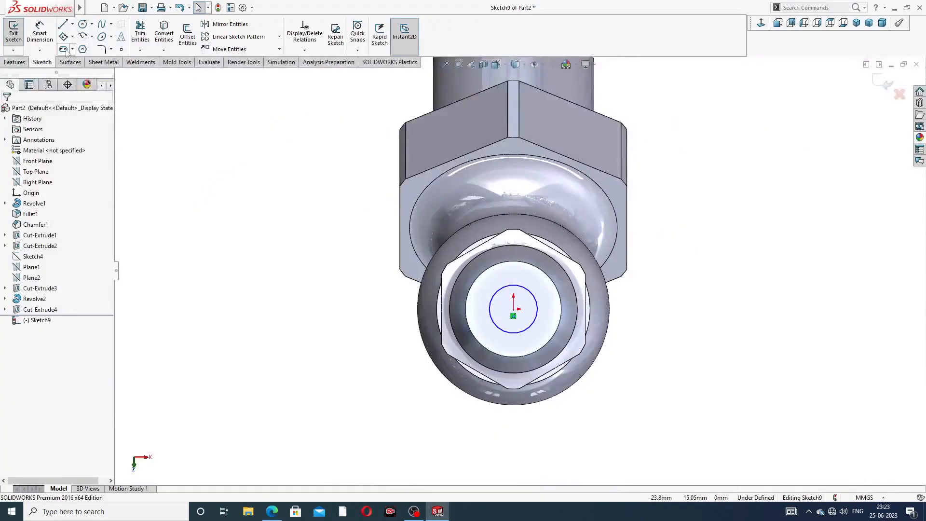
click(40, 33)
click(531, 292)
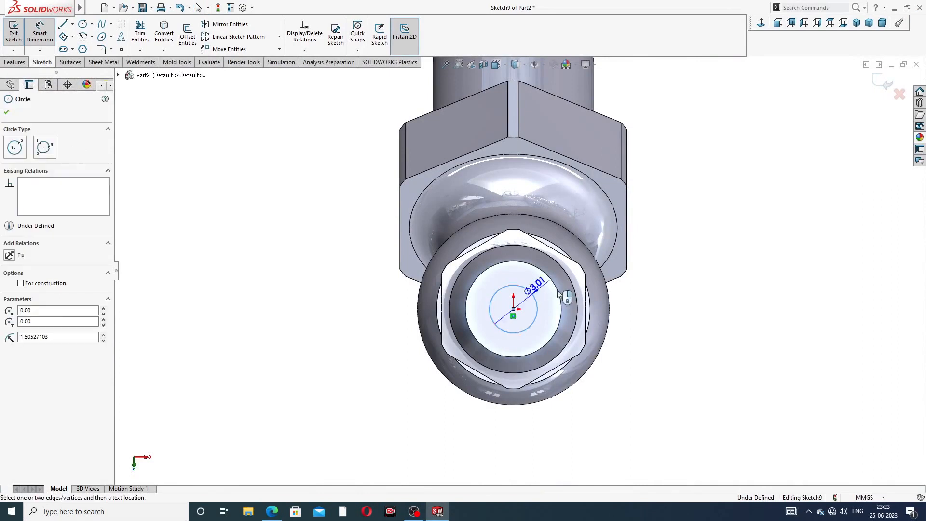
click(661, 270)
text(3)
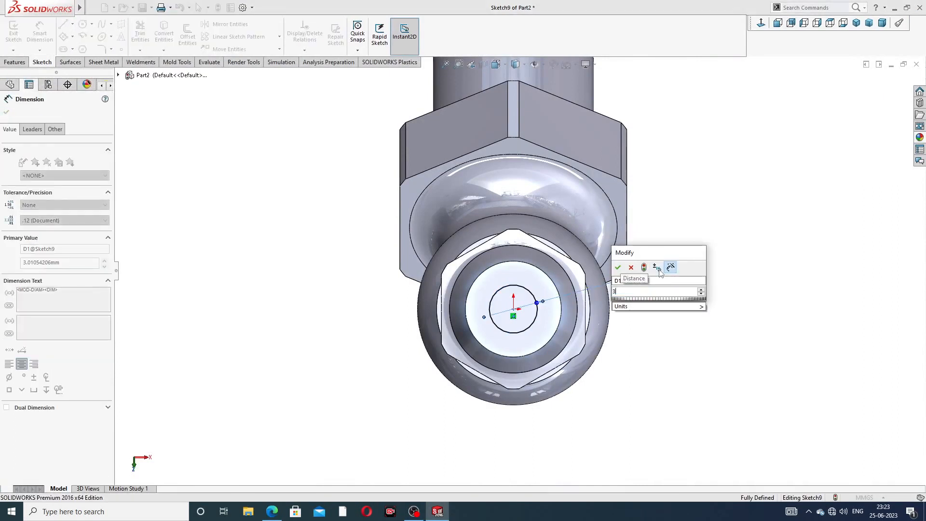
key(Return)
click(8, 111)
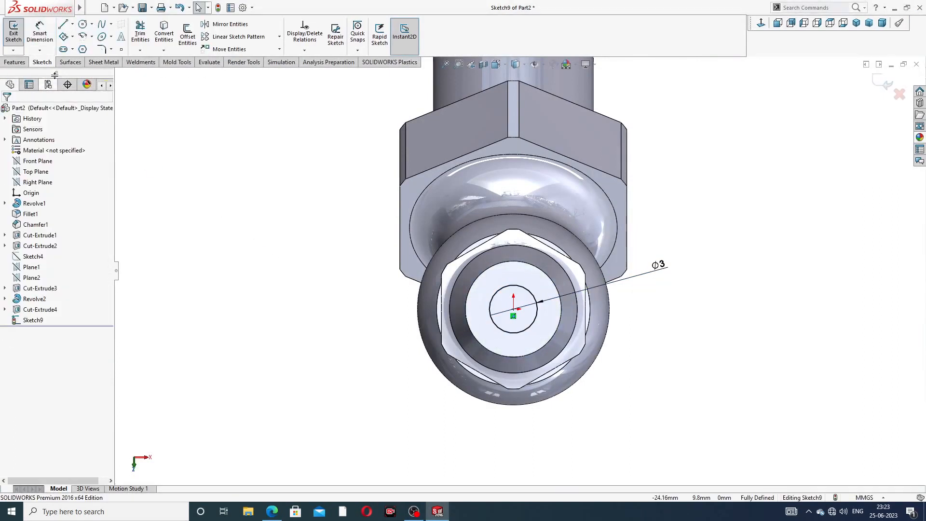
- Cut-extrude the 3 mm circle from the head's end face up to the inner surface of the stem's bore
click(14, 62)
click(144, 36)
middle_drag(341, 172, 312, 167)
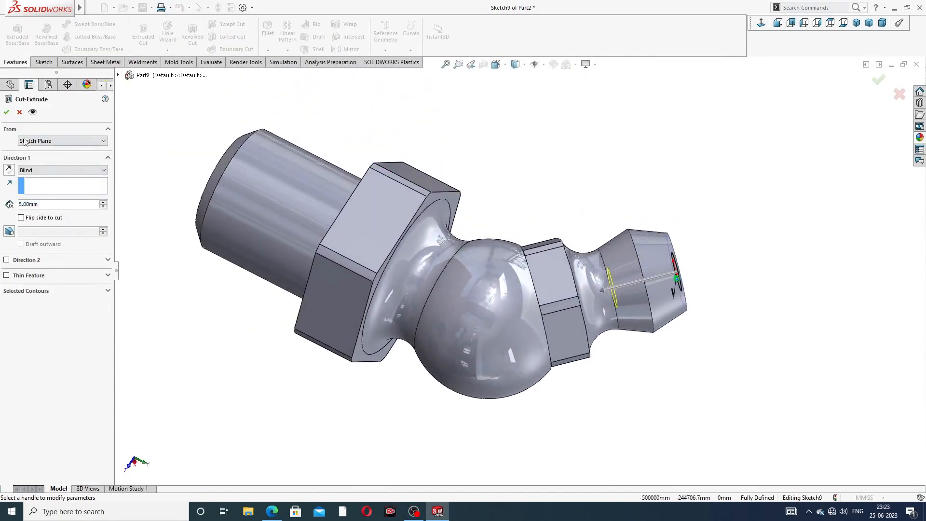
click(49, 171)
click(53, 210)
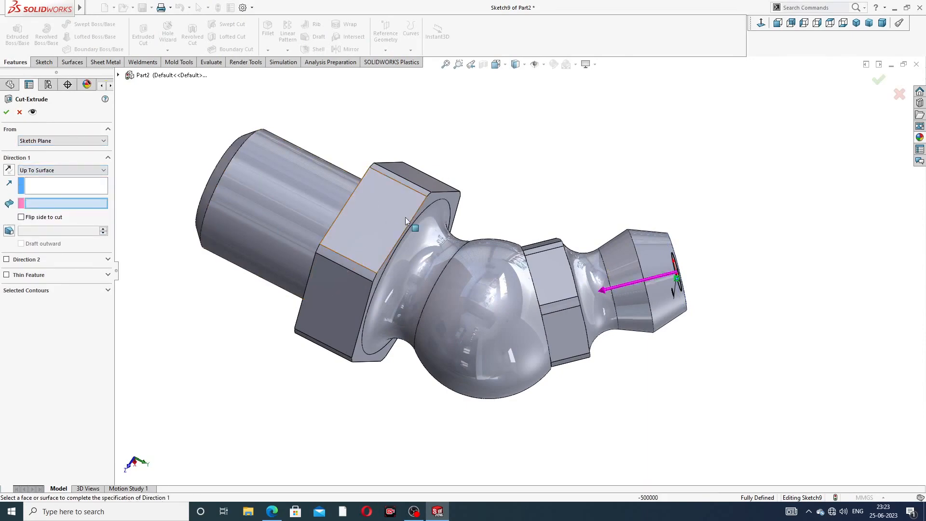
middle_drag(380, 175, 519, 169)
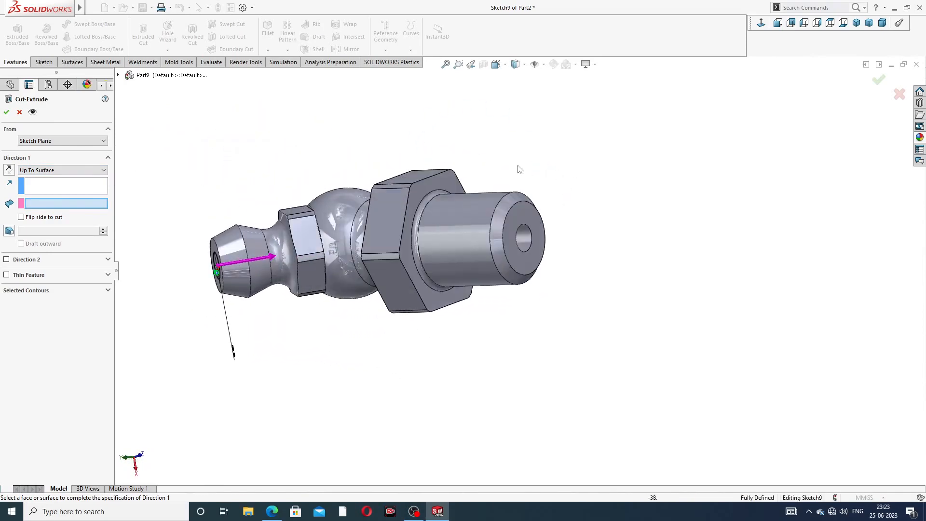
middle_drag(363, 197, 396, 217)
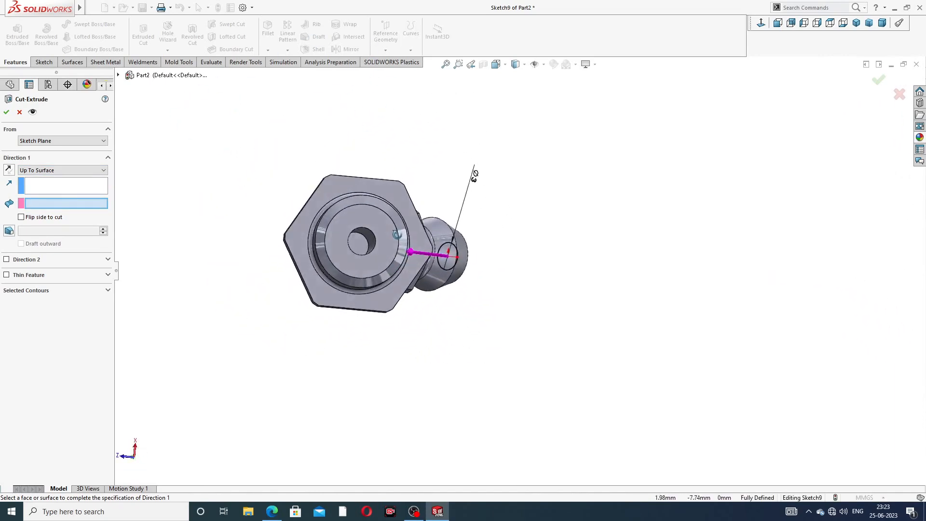
scroll(368, 239, down, 2)
scroll(368, 239, down, 2)
middle_drag(425, 273, 435, 257)
click(432, 269)
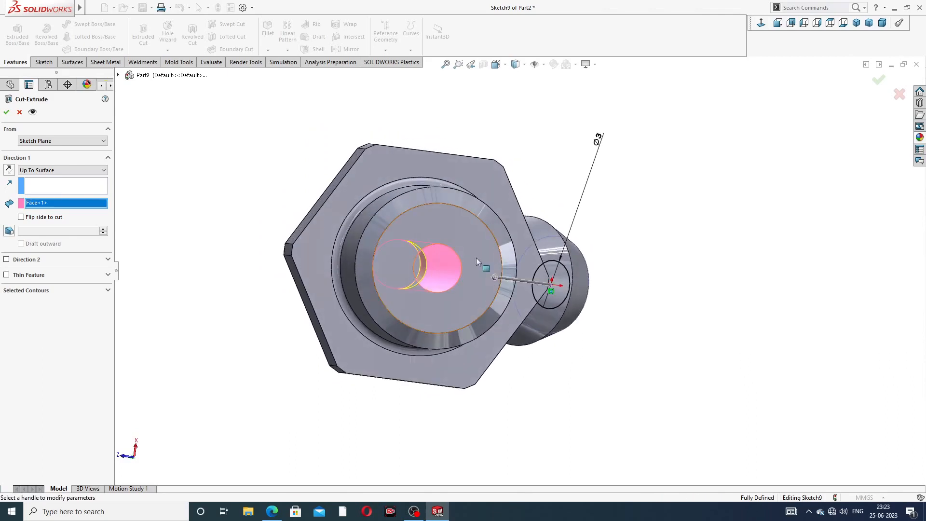
middle_drag(561, 167, 556, 168)
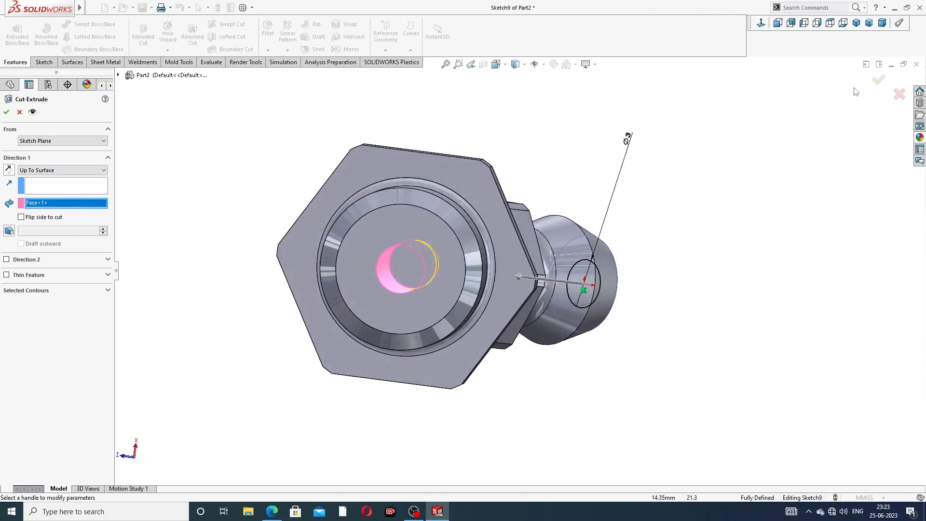
click(878, 80)
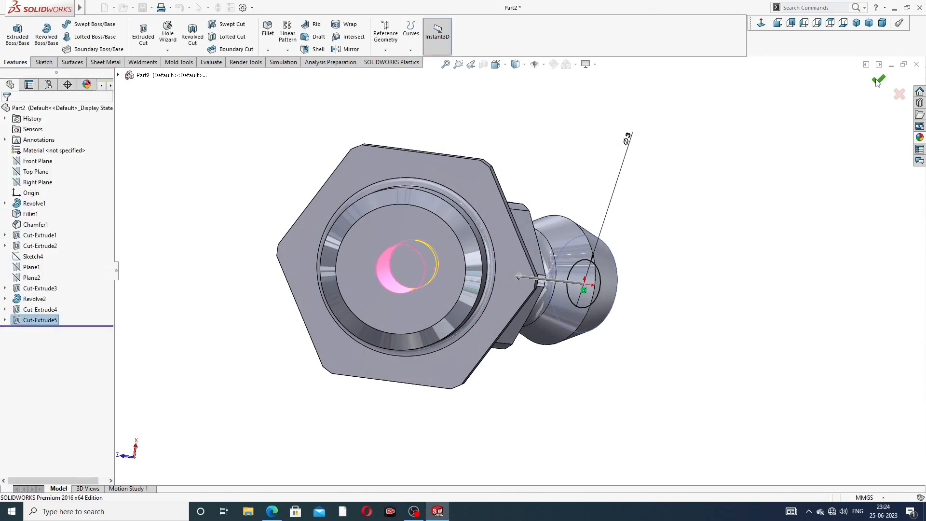
click(629, 152)
- Examine how the two bores meet using a temporary section view on the Right Plane, without keeping the section
scroll(592, 155, up, 3)
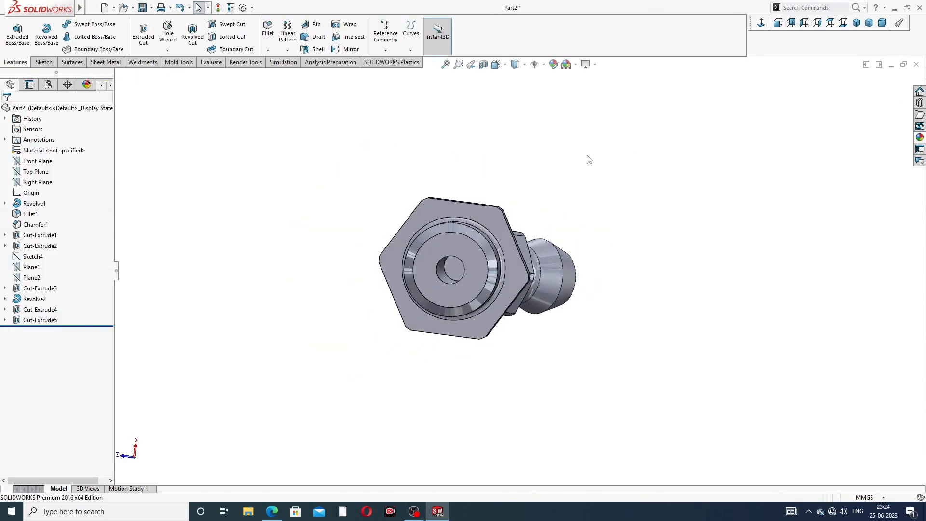
middle_drag(587, 155, 608, 222)
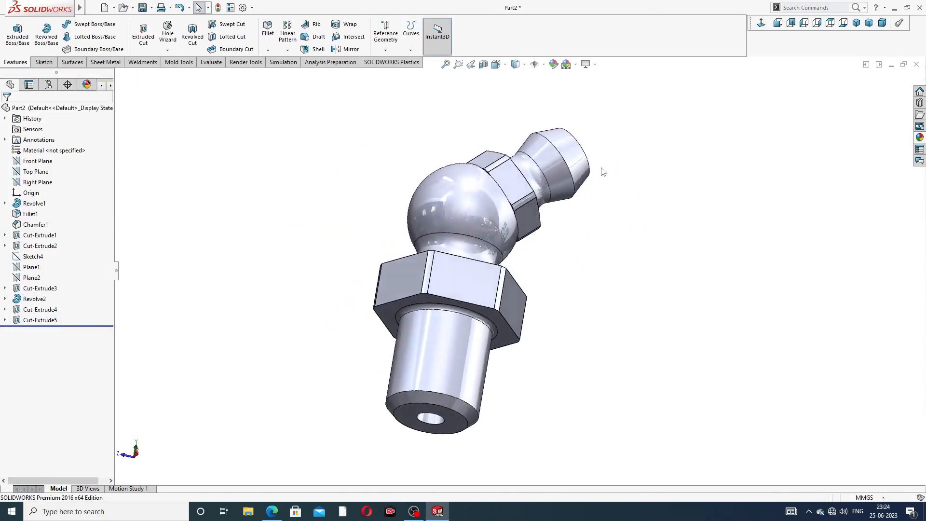
middle_drag(602, 171, 569, 182)
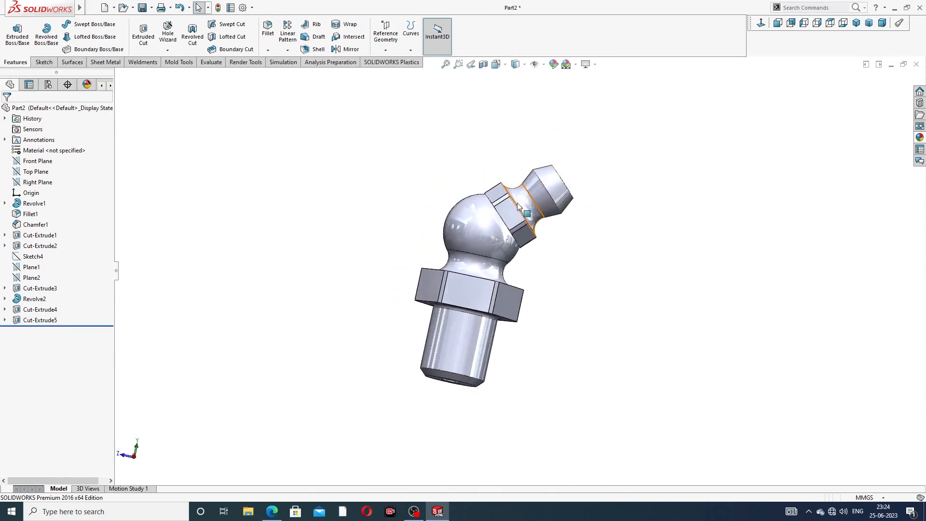
scroll(517, 206, down, 2)
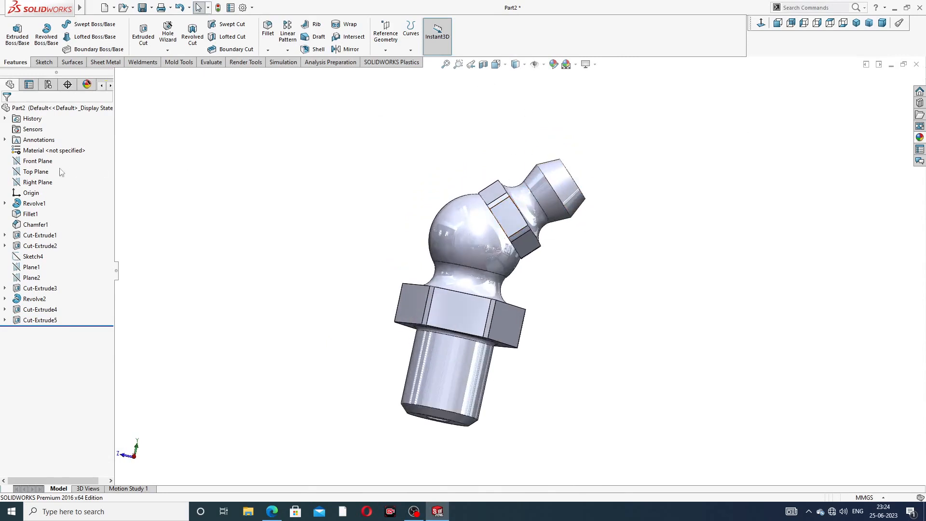
click(45, 187)
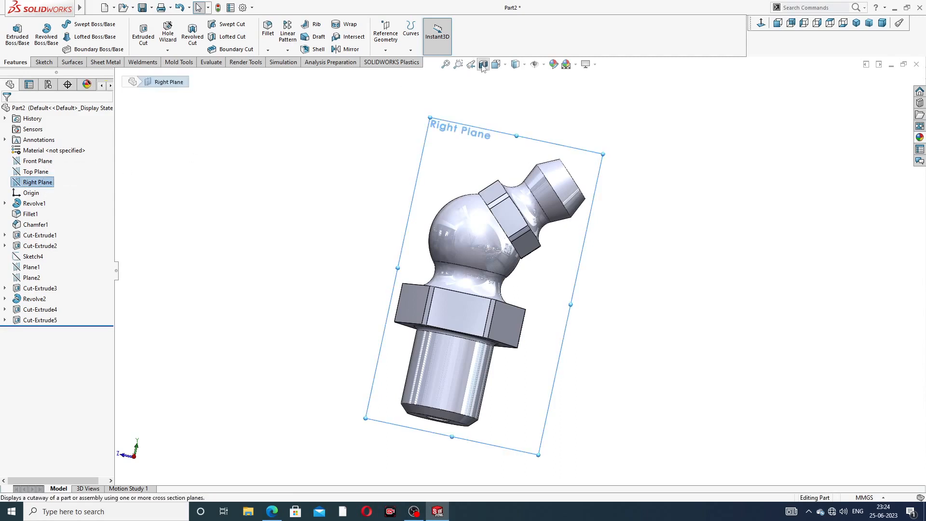
click(483, 66)
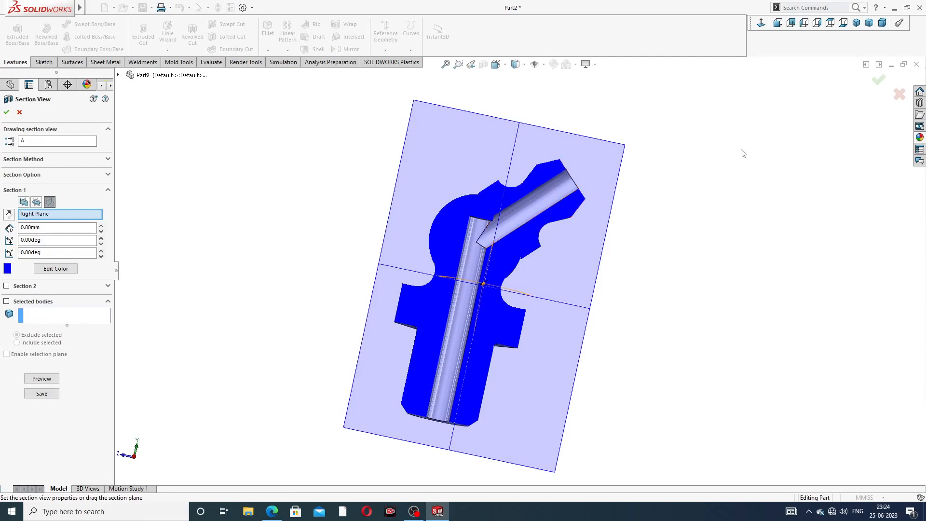
click(20, 112)
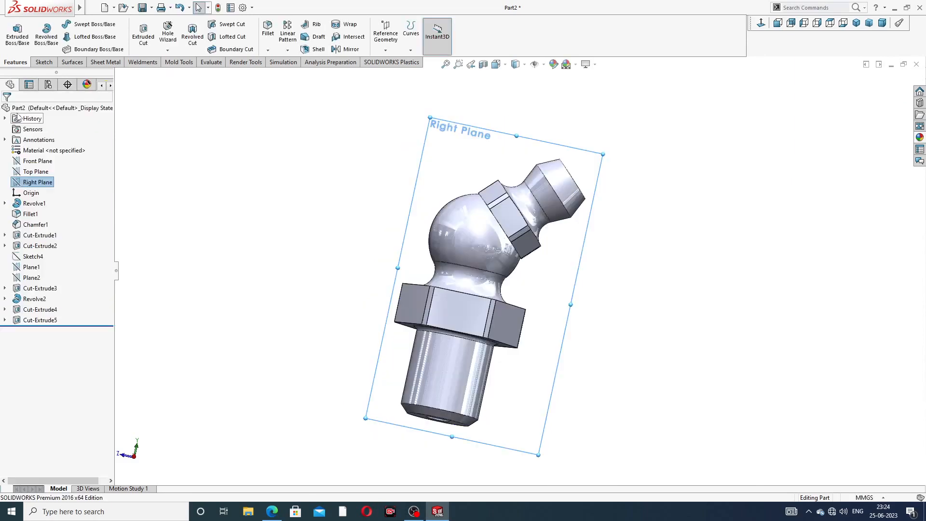
click(500, 92)
middle_drag(533, 171, 477, 175)
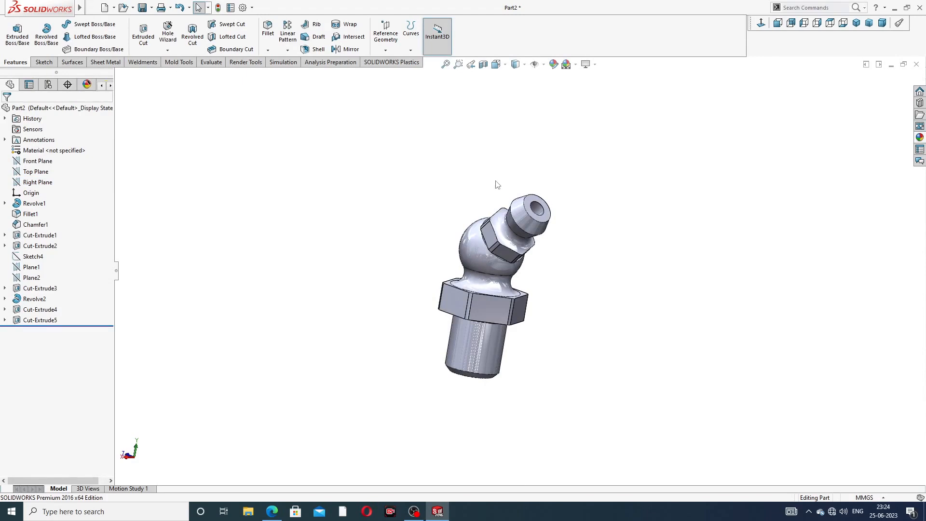
middle_drag(575, 161, 530, 223)
scroll(530, 223, down, 4)
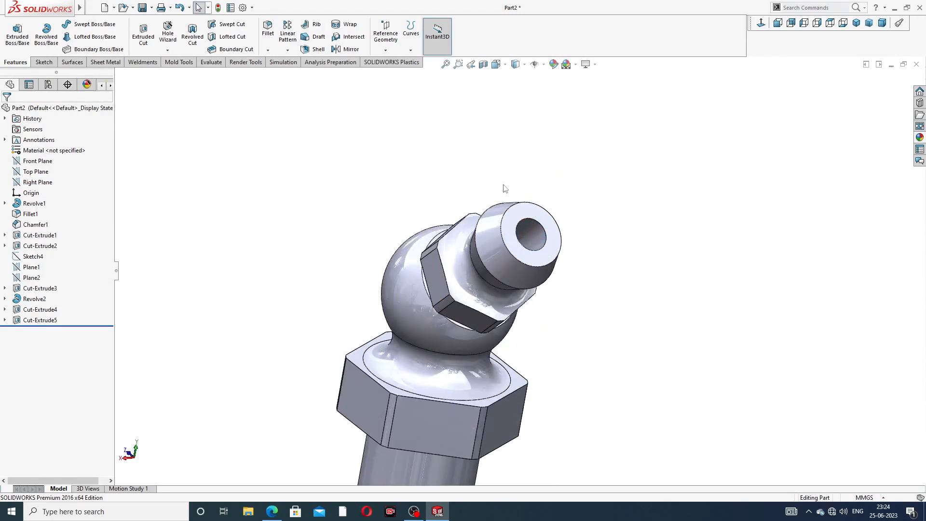
scroll(533, 175, up, 3)
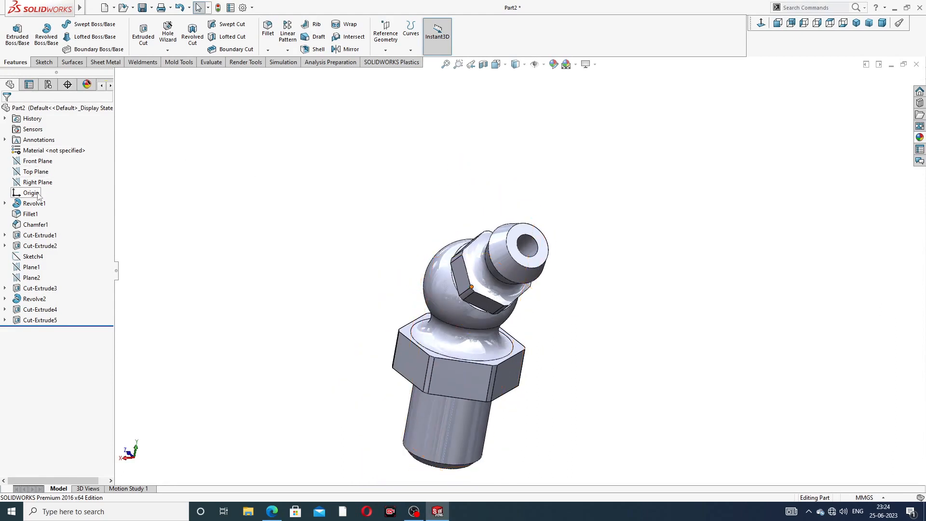
- Start a sketch on the Right Plane and draw a 45° centerline about 13.1 mm long from the origin along the head's axis
click(38, 182)
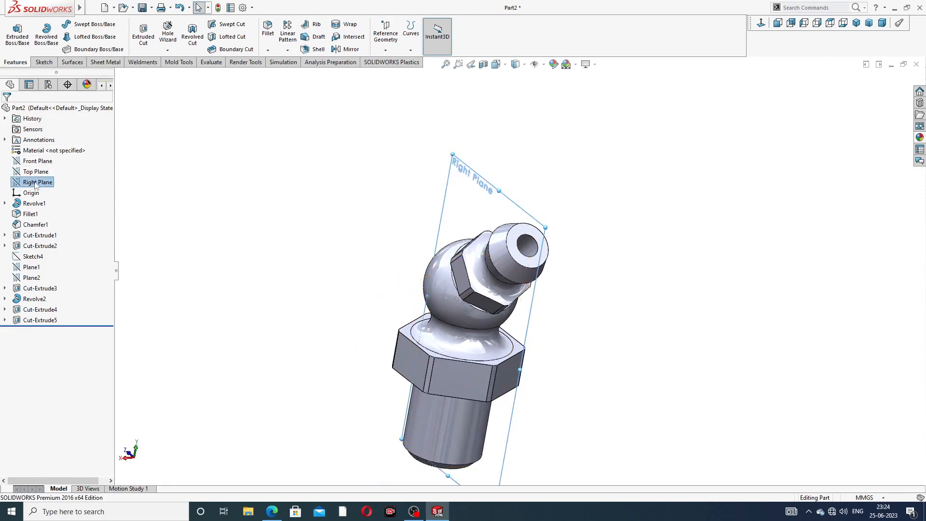
click(761, 23)
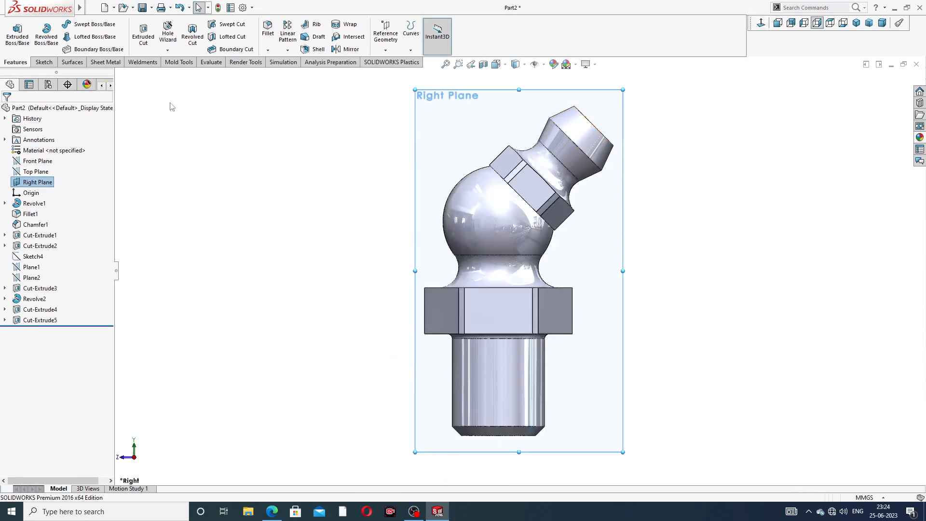
click(42, 62)
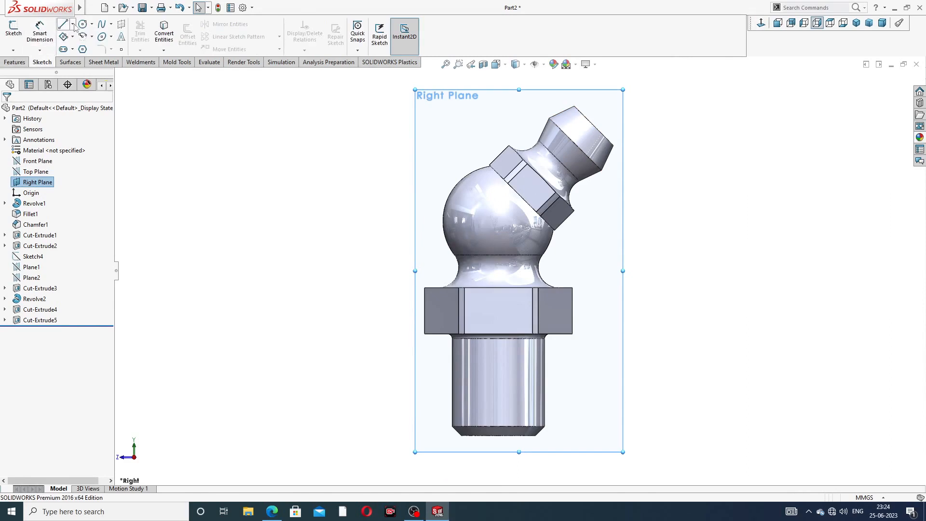
click(72, 24)
click(88, 45)
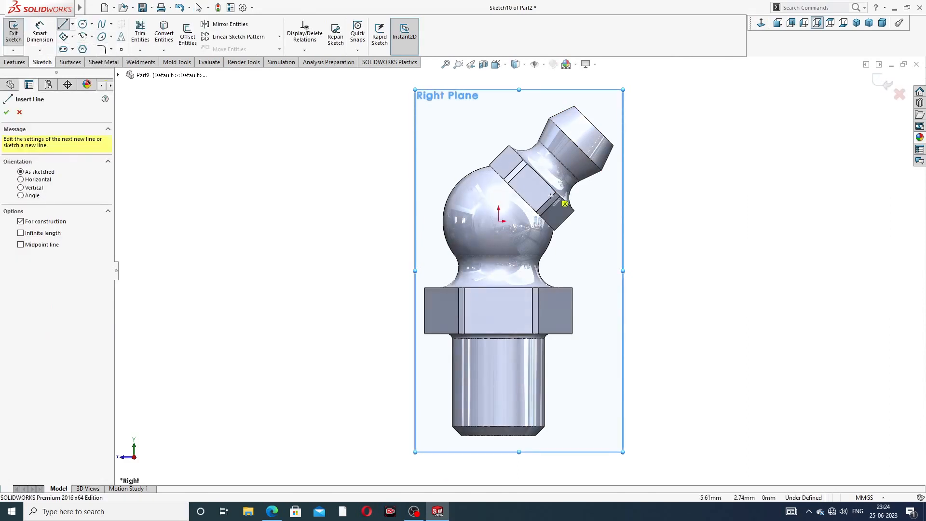
click(499, 222)
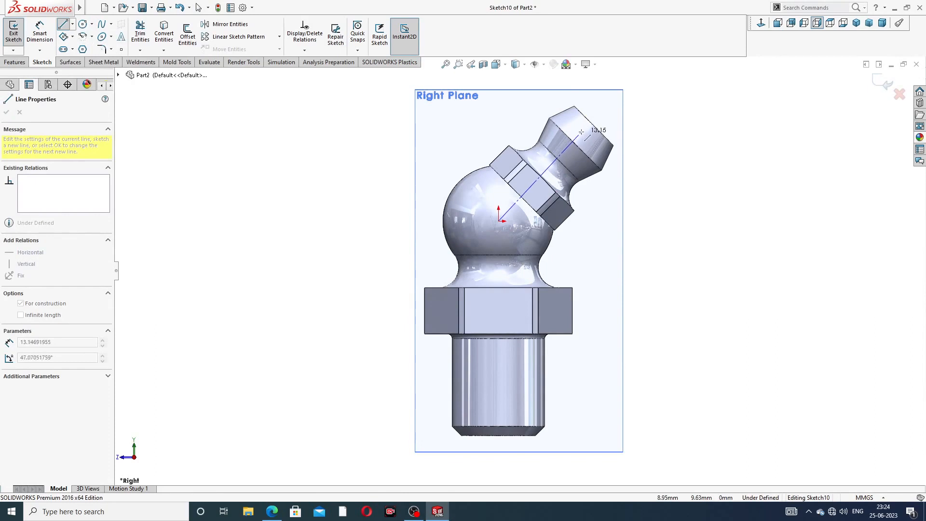
scroll(584, 132, down, 3)
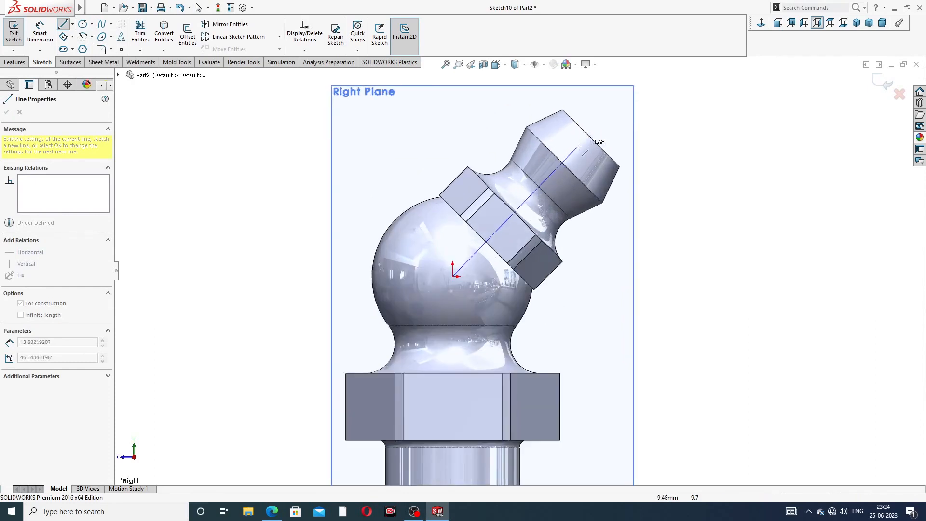
click(576, 151)
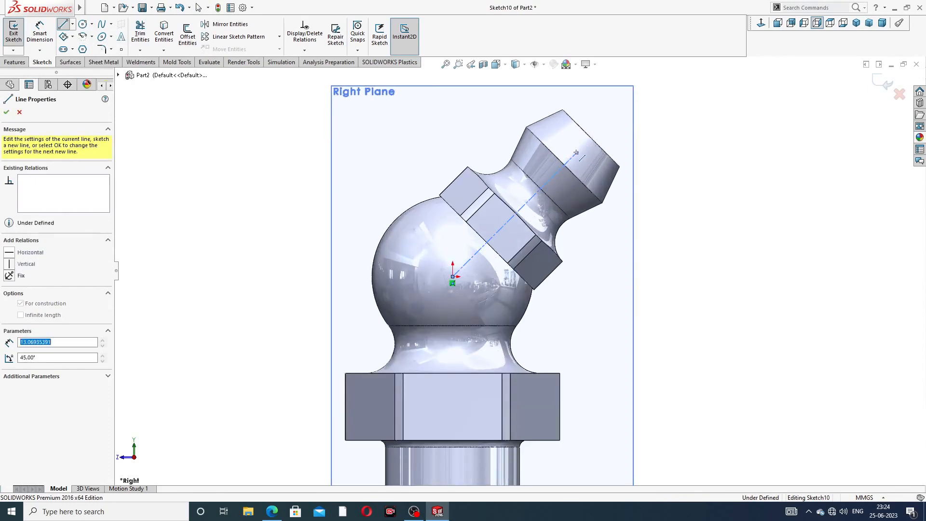
right_click(622, 126)
click(642, 131)
- Draw a circle with a radius of about 0.97 mm centred on the centerline's outer end
scroll(560, 151, down, 3)
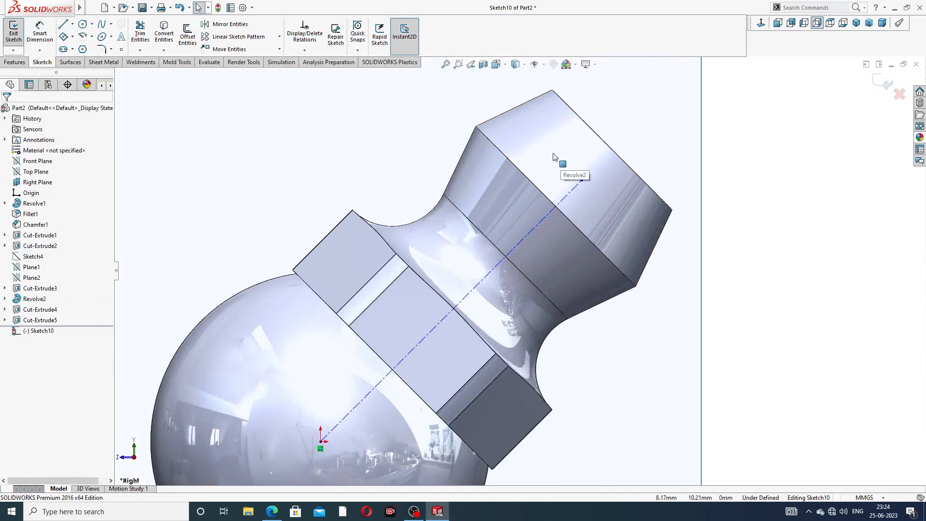
click(83, 25)
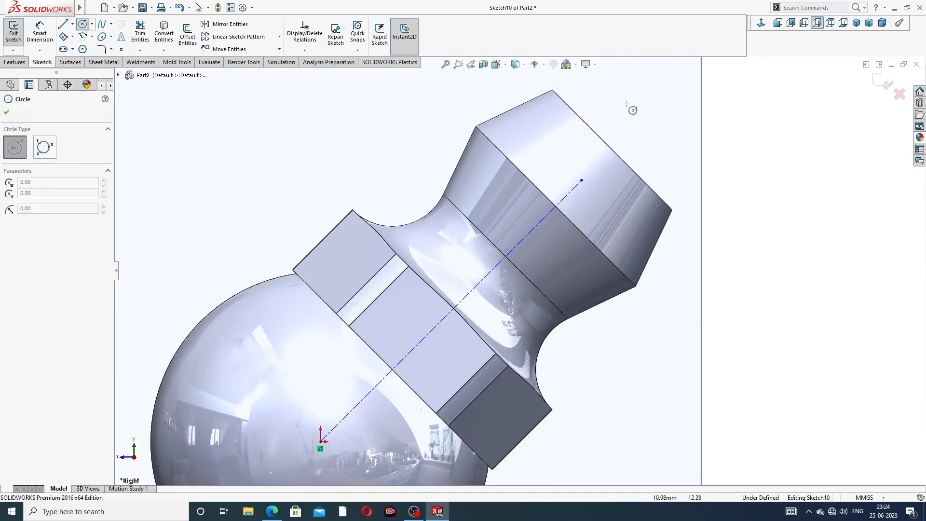
click(581, 180)
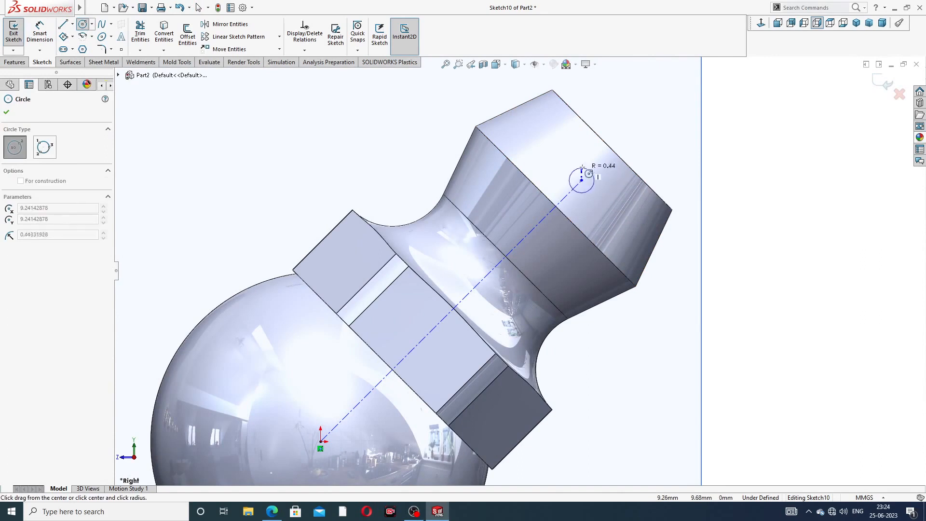
click(599, 159)
right_click(631, 120)
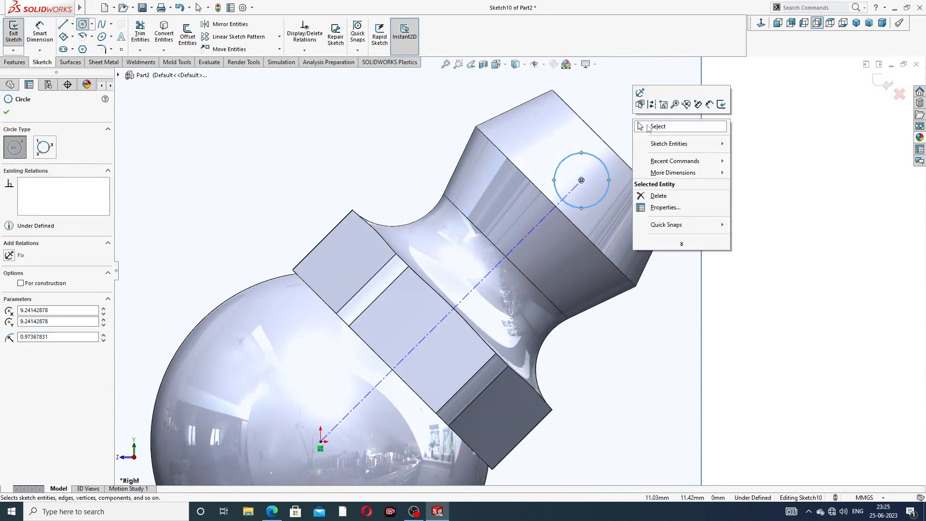
click(646, 128)
- Dimension the circle in the head with a diameter of 3 mm
click(39, 33)
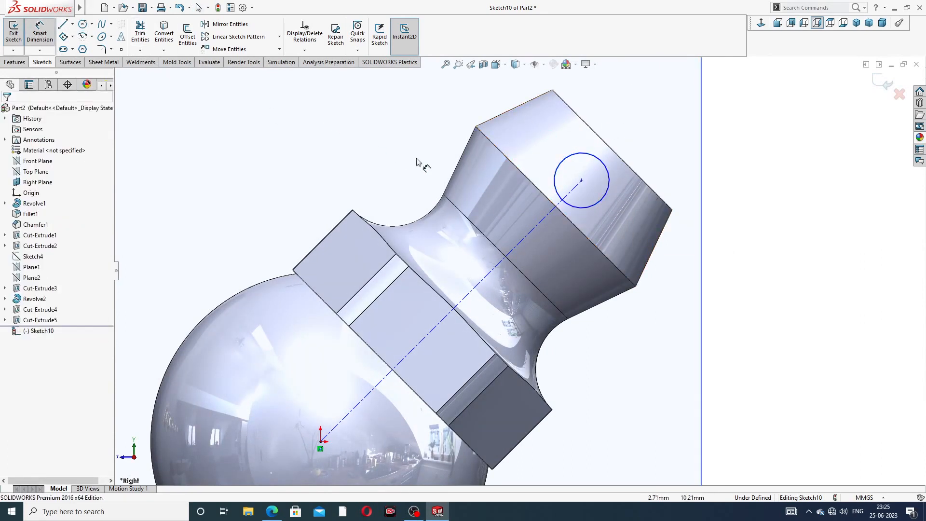
click(601, 160)
click(620, 131)
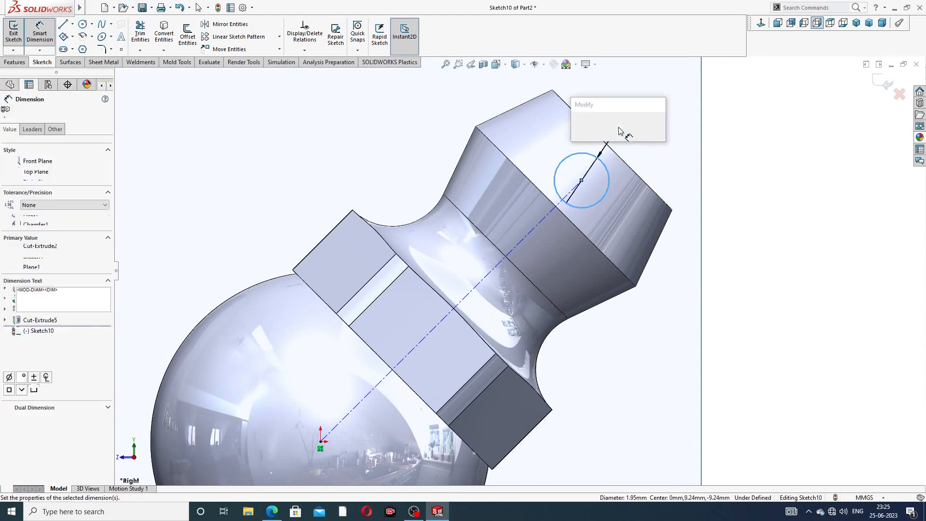
text(3)
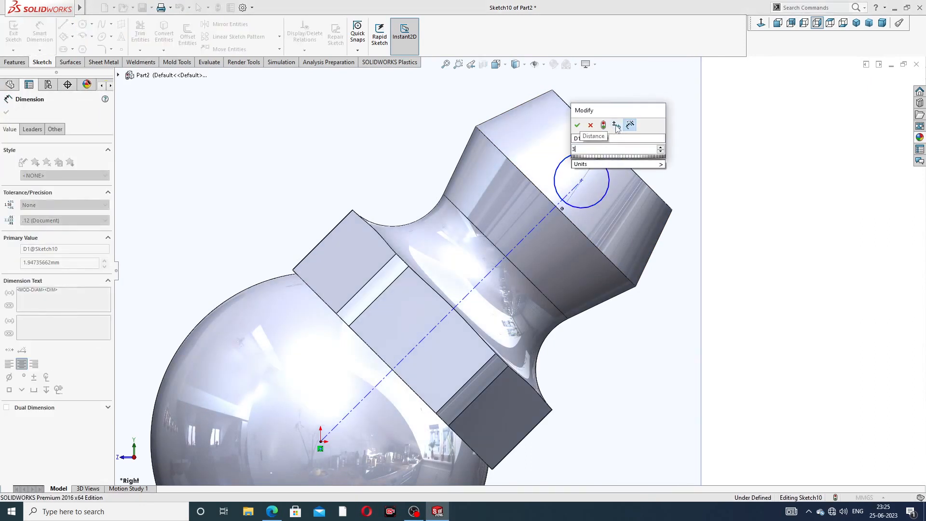
key(Return)
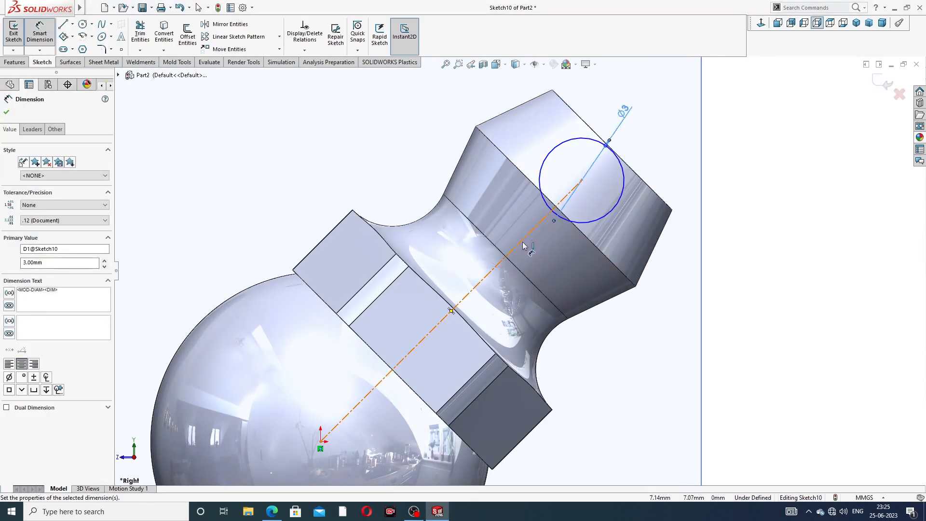
- Dimension the centerline from the origin to the circle's centre with a length of 12 mm
click(527, 226)
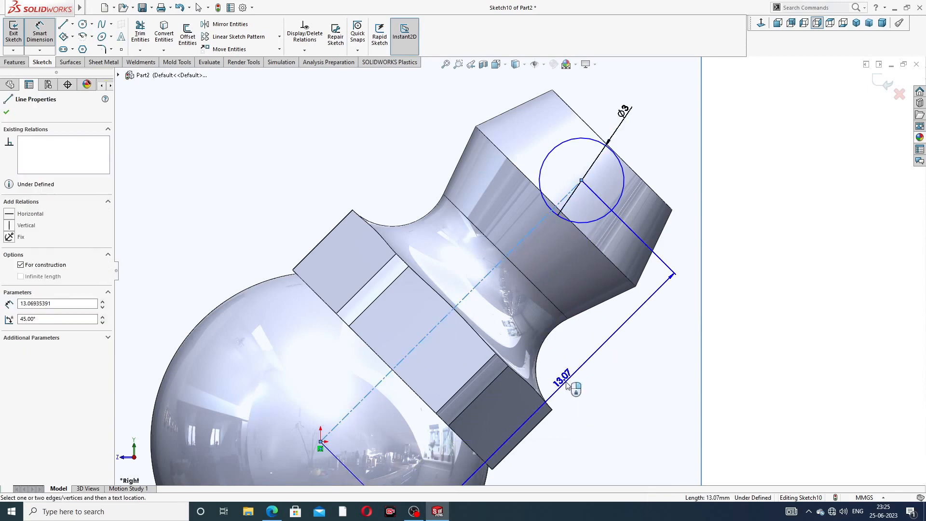
click(564, 377)
text(12)
key(Return)
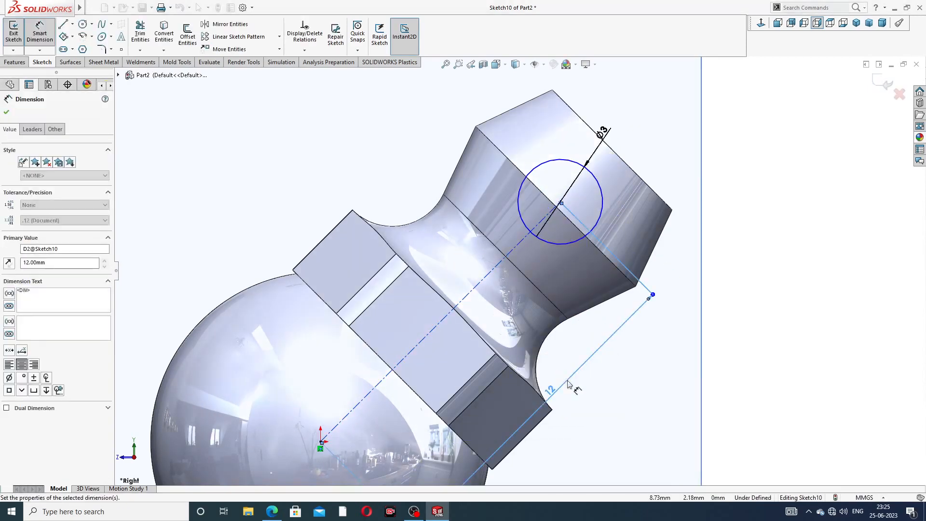
key(Escape)
scroll(631, 360, up, 3)
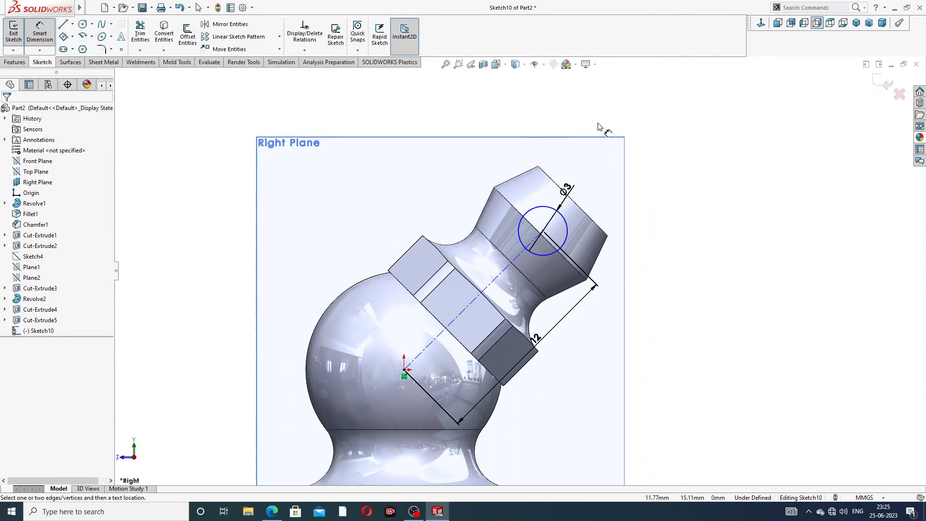
right_click(653, 136)
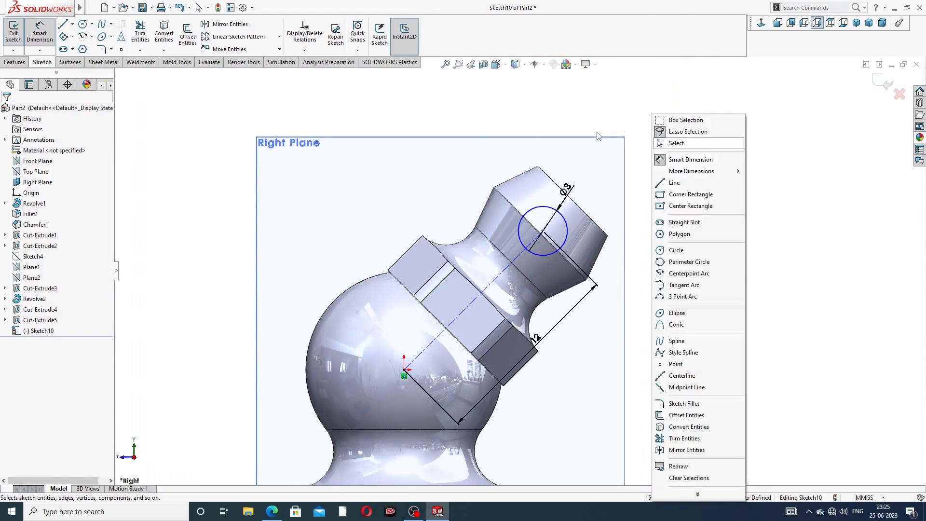
key(Escape)
- Draw a vertical line across the 3 mm circle from its topmost to its lowest quadrant point
click(63, 25)
scroll(523, 224, down, 3)
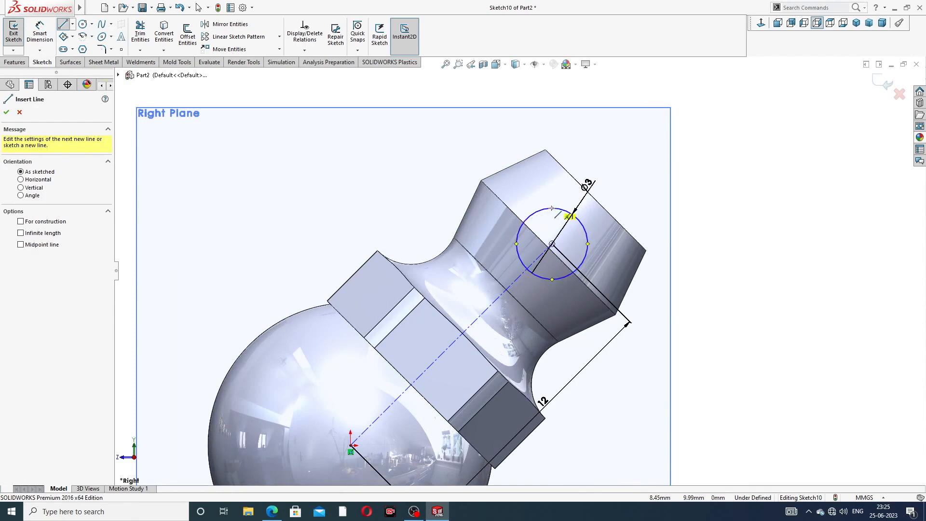
click(552, 208)
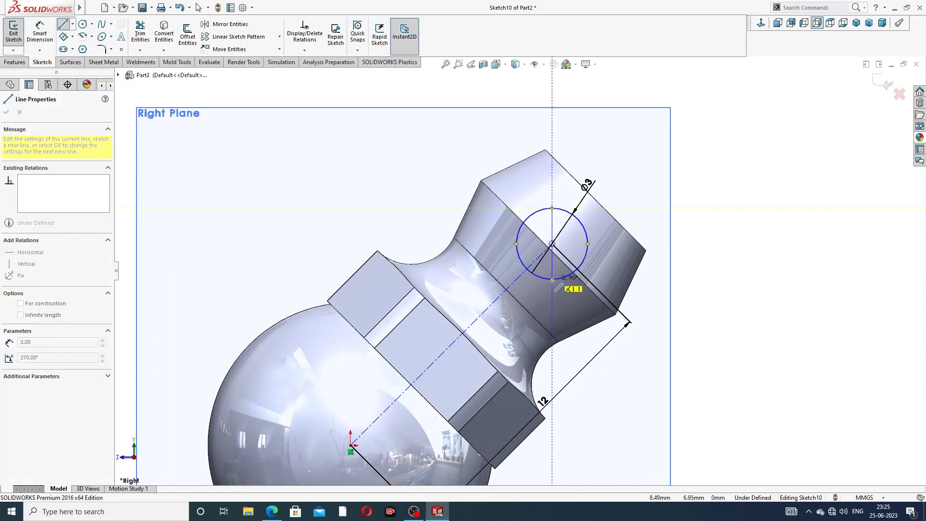
click(552, 278)
right_click(638, 166)
click(658, 205)
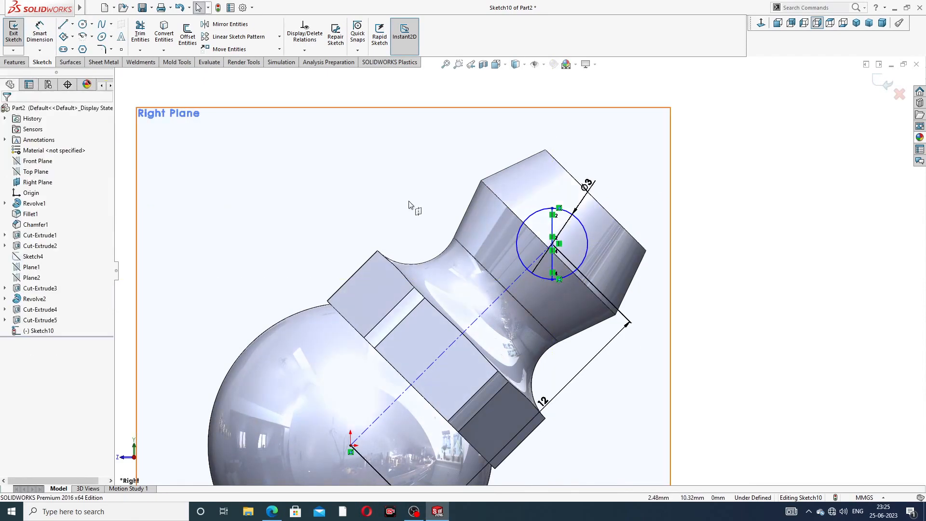
- Trim away the half of the circle facing the stem and the centerline's portion inside it, leaving a closed semicircle
click(140, 33)
scroll(492, 191, down, 2)
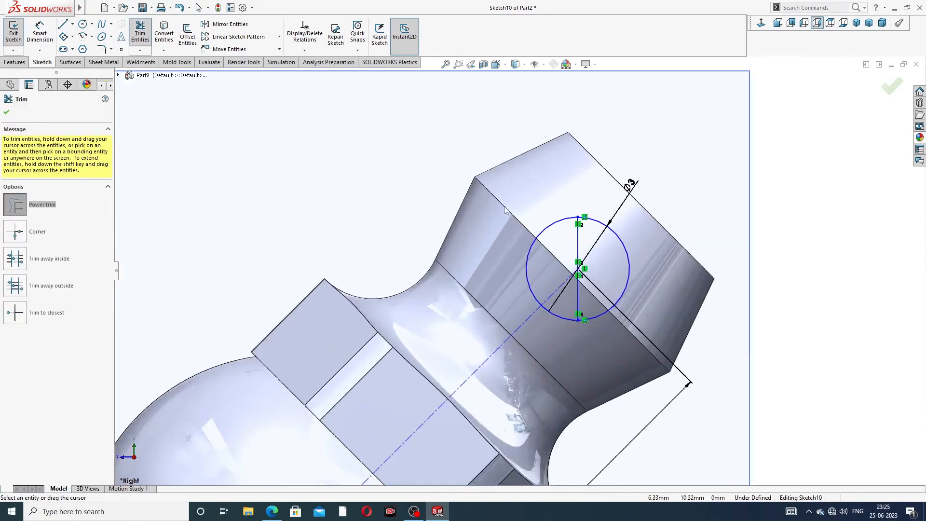
scroll(504, 209, down, 2)
drag(561, 336, 619, 286)
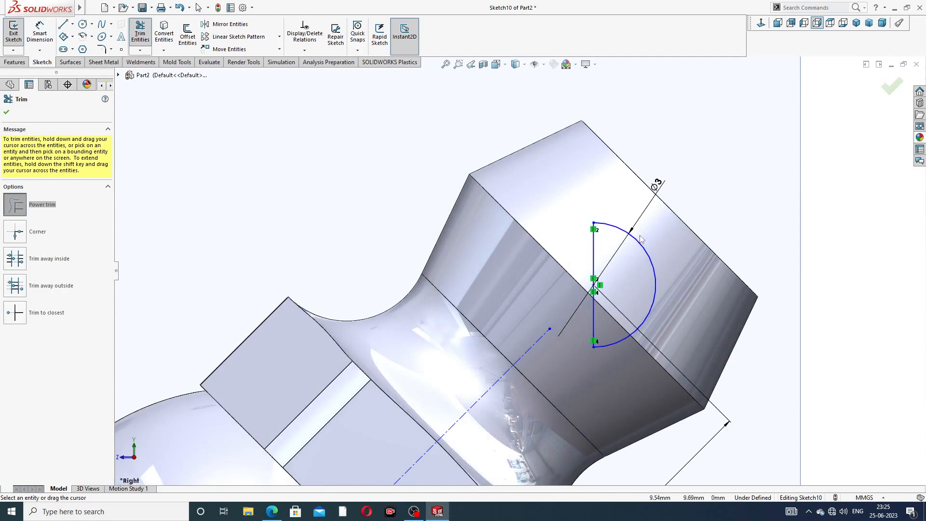
scroll(644, 238, up, 2)
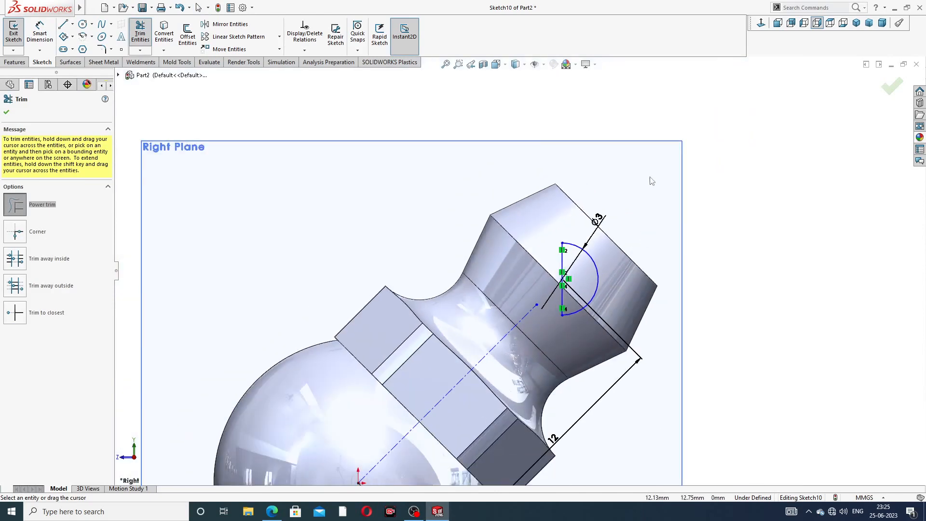
scroll(652, 181, up, 2)
click(8, 114)
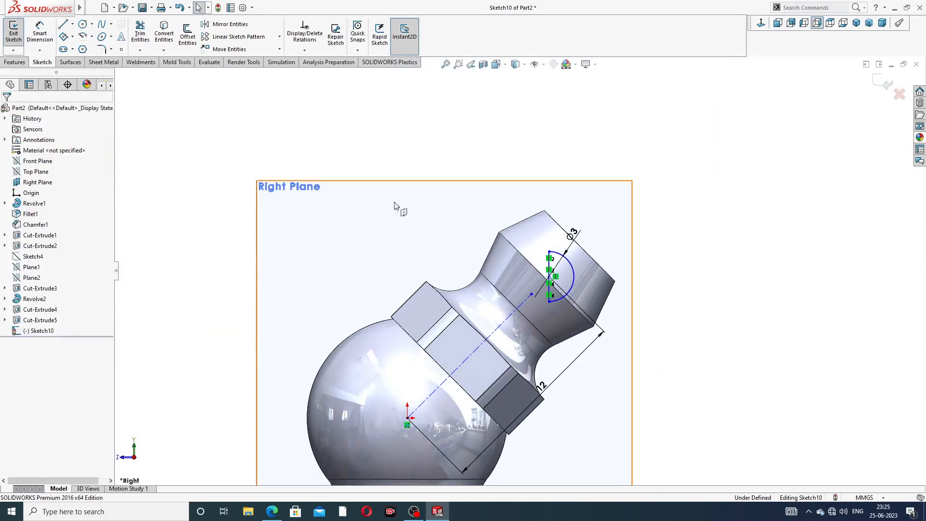
- Check the grease nipple's PDF drawing in the browser and revolve the semicircle 360° about its vertical line into a solid ball
click(272, 512)
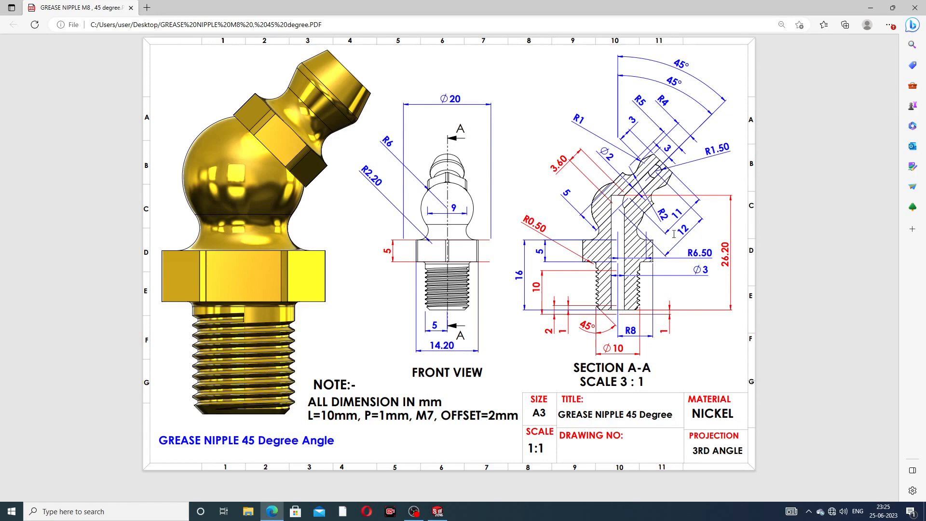
click(272, 512)
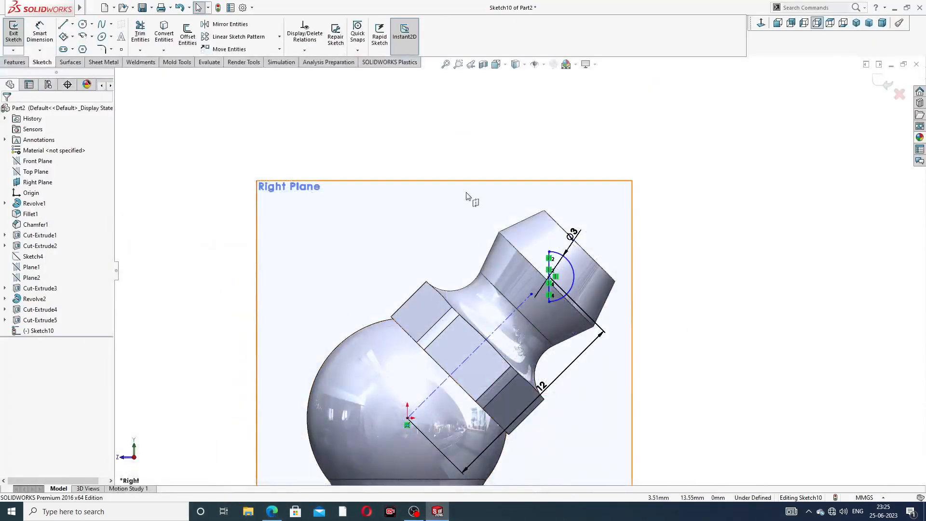
click(13, 63)
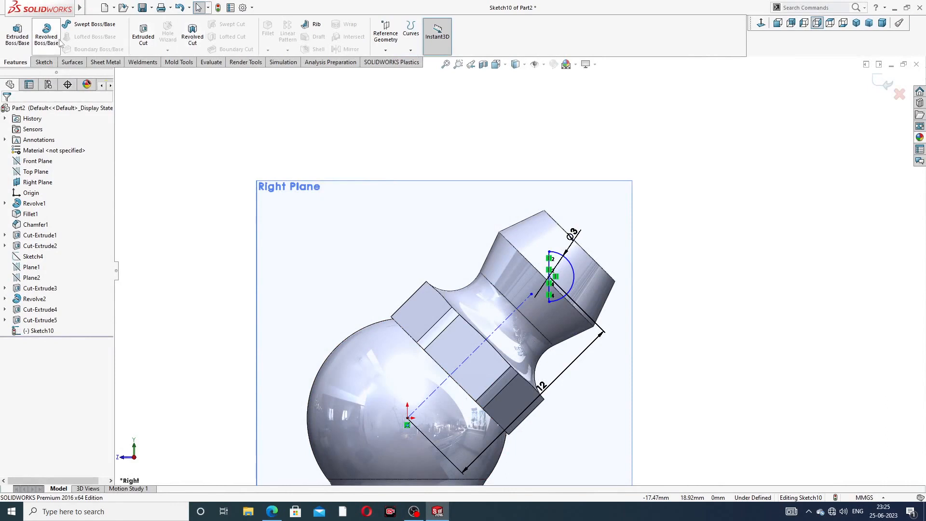
click(47, 34)
scroll(563, 272, down, 3)
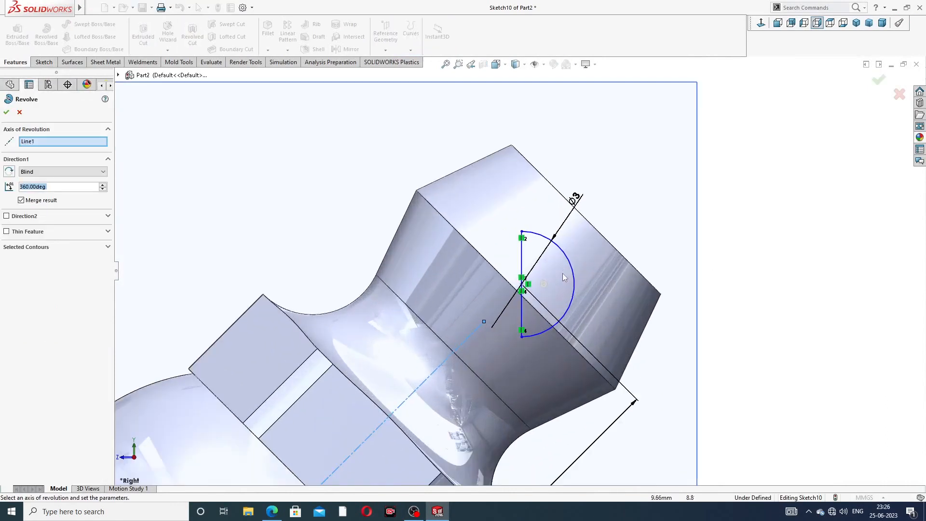
click(522, 309)
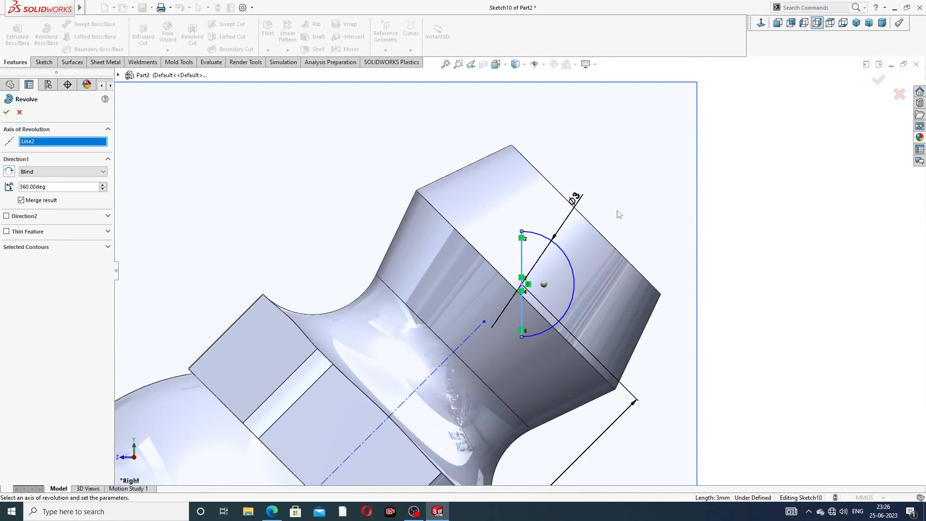
middle_drag(604, 234, 539, 291)
click(878, 81)
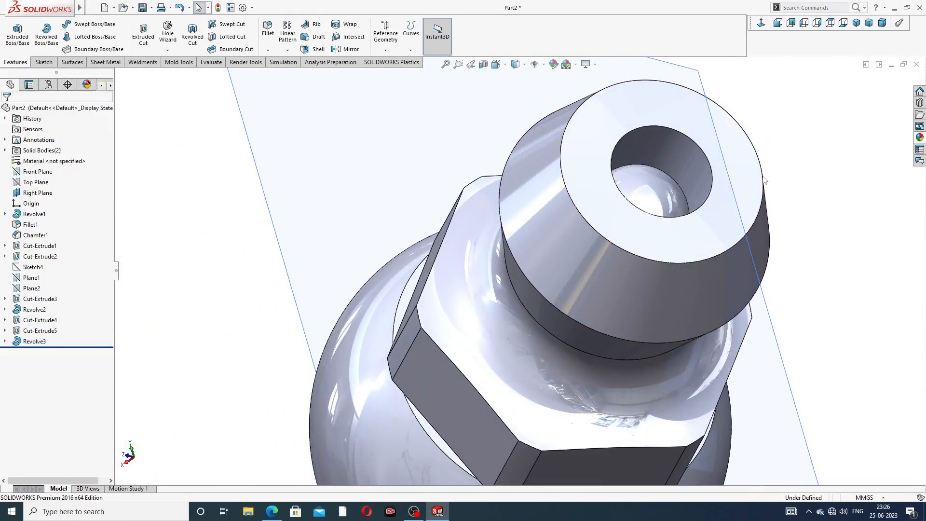
- Apply the chromium plate metal appearance to the ball seated in the head's bore
click(656, 186)
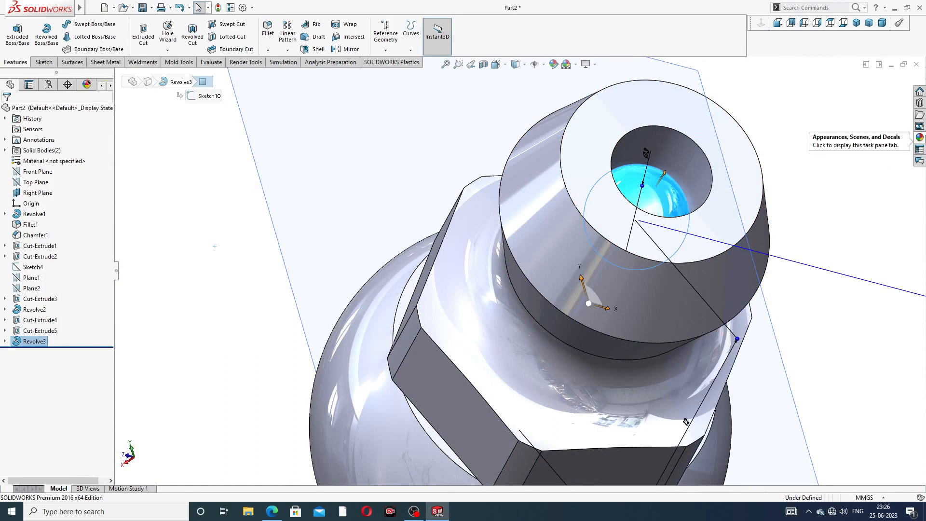
click(920, 136)
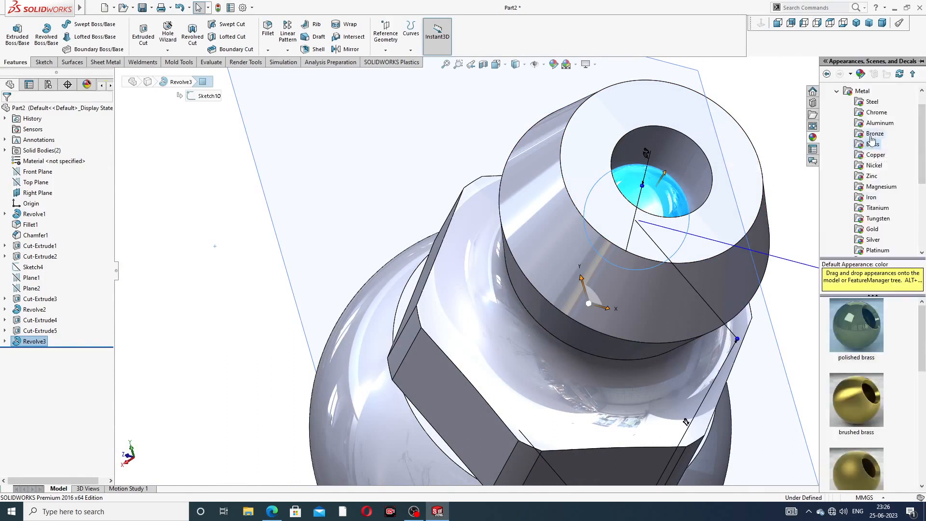
click(877, 112)
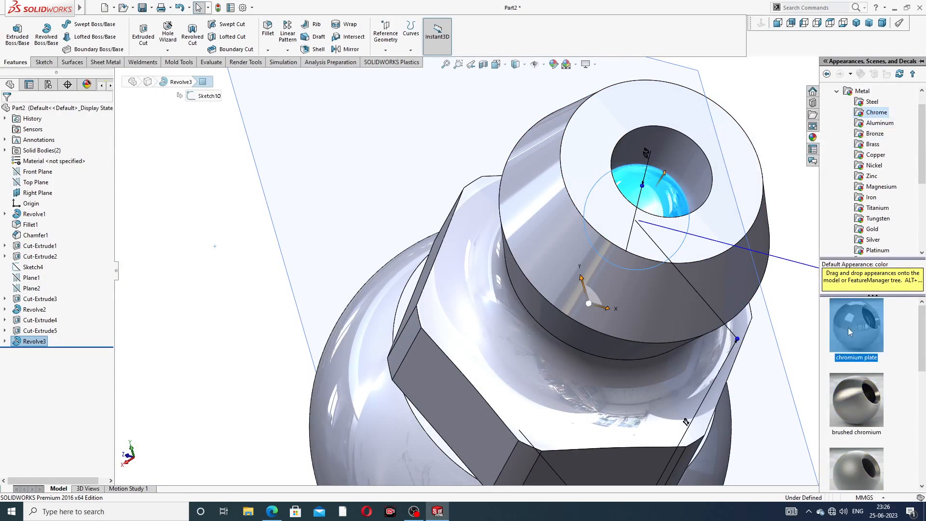
double_click(848, 328)
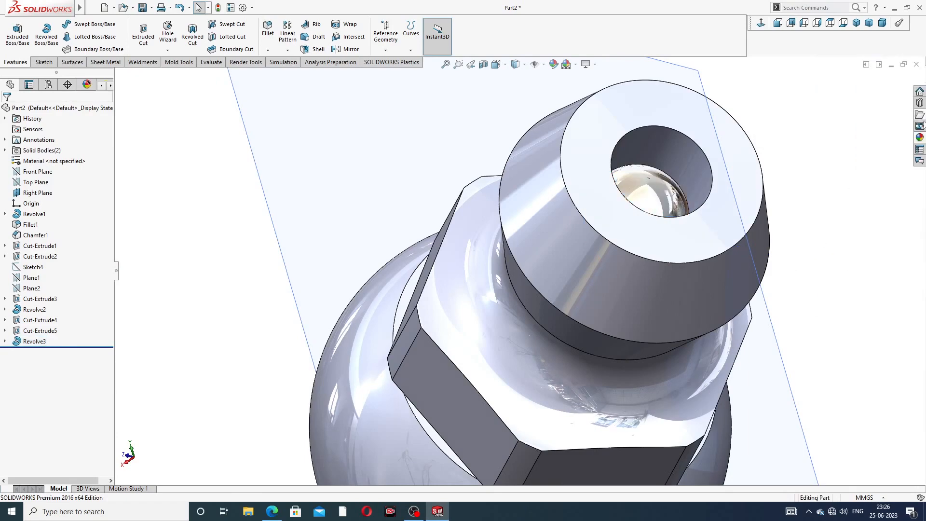
- Apply the polished brass appearance to the whole nipple part
click(919, 137)
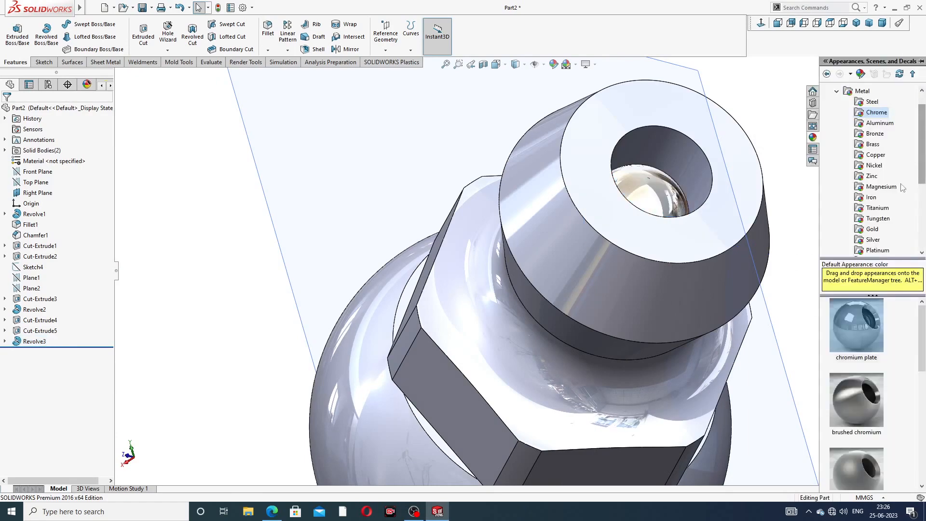
click(873, 144)
double_click(852, 322)
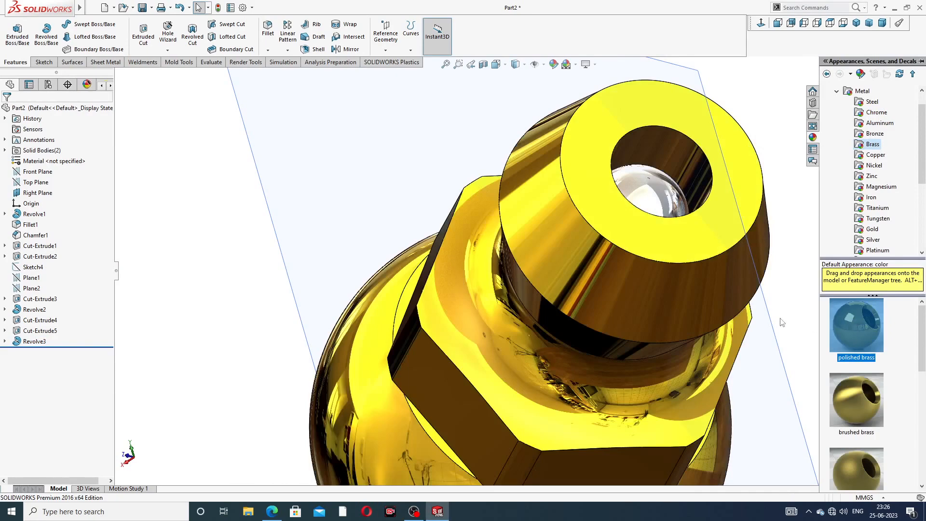
- Hide the Right Plane in the model view
scroll(780, 318, up, 4)
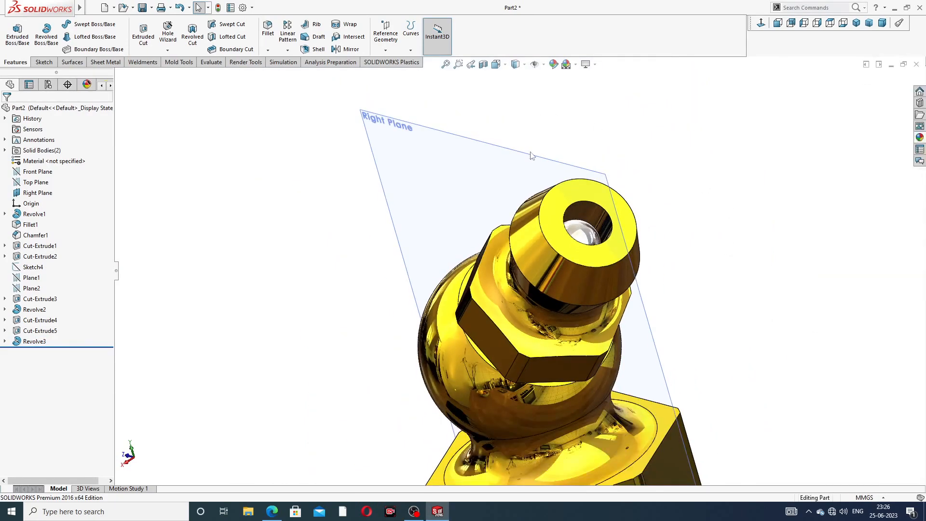
click(533, 156)
click(582, 128)
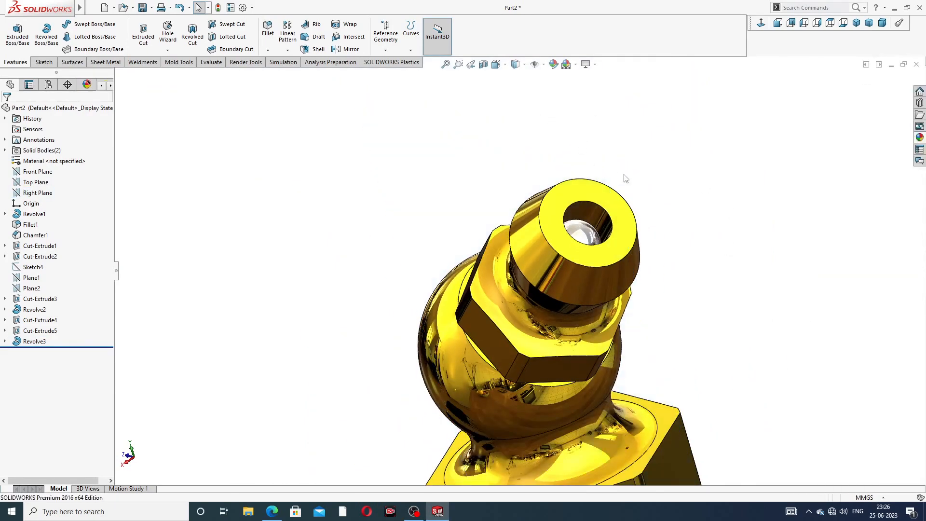
- Chamfer the bore's edge on the angled head's end face with a 0.2 mm distance at 45°
scroll(626, 179, up, 5)
middle_drag(610, 288, 644, 220)
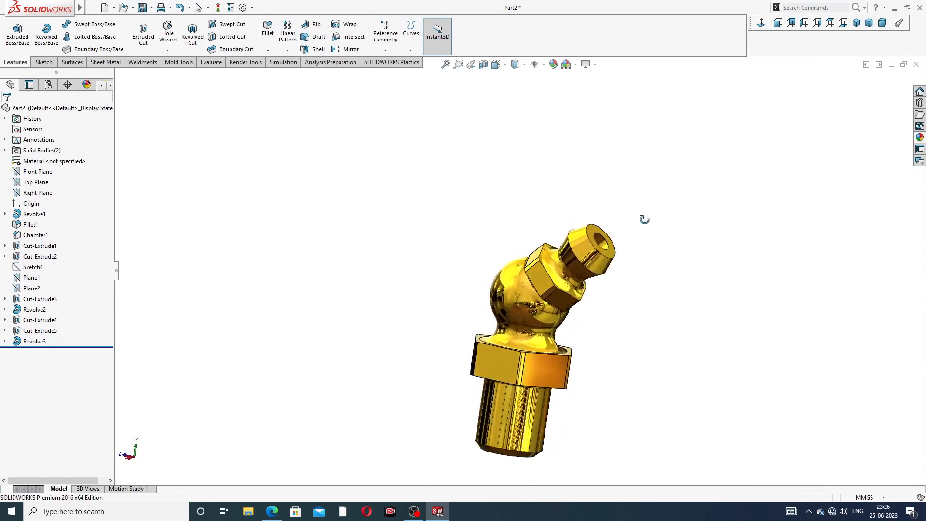
scroll(535, 369, down, 4)
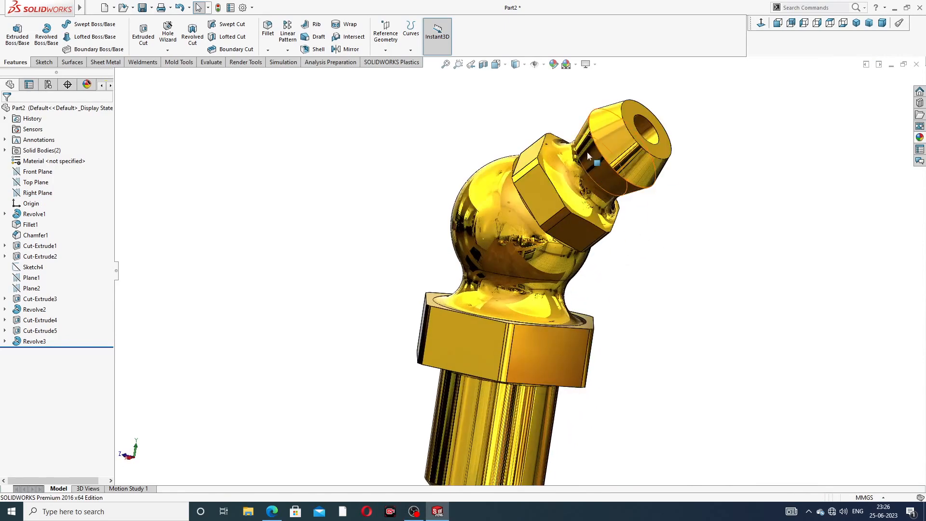
click(267, 50)
click(285, 72)
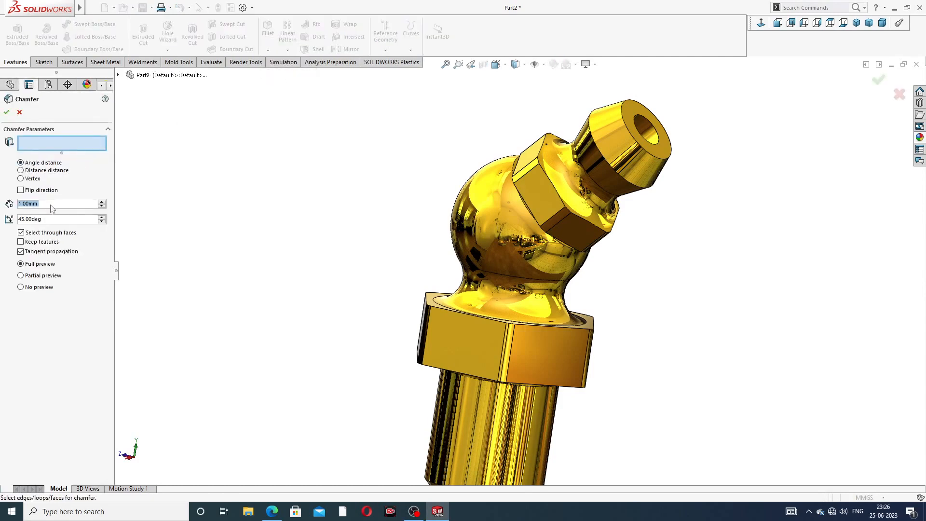
text(0.2)
key(Return)
click(644, 120)
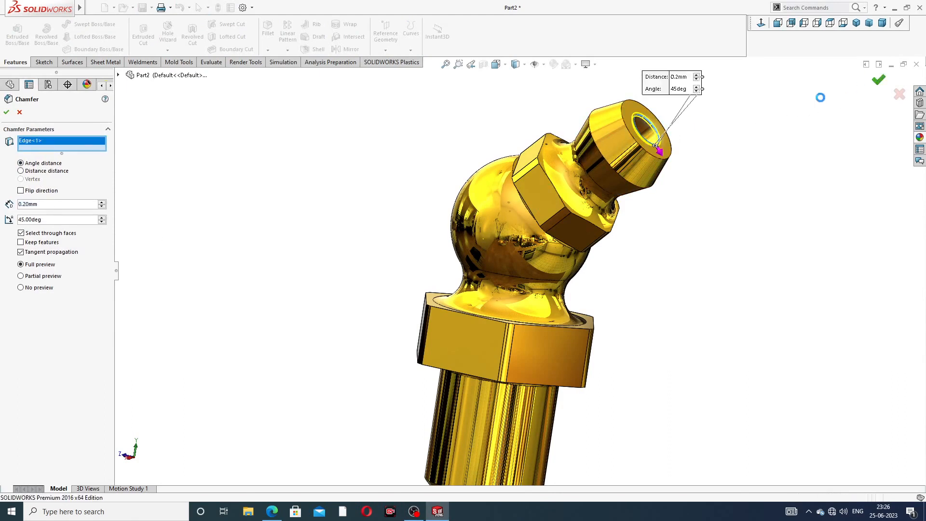
key(Return)
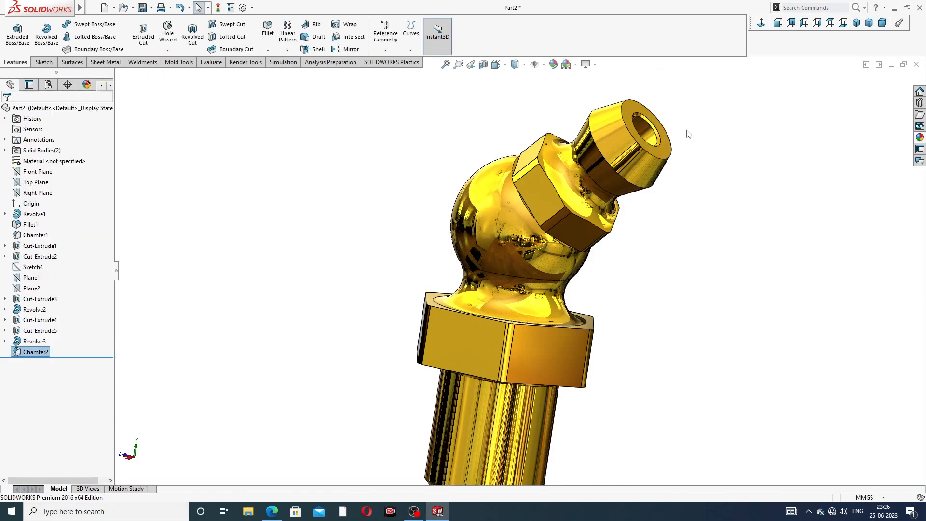
- Inspect the nipple from the head and shank ends and check the thread note in the browser's PDF drawing
middle_drag(688, 134, 642, 166)
scroll(646, 151, down, 2)
scroll(639, 185, up, 3)
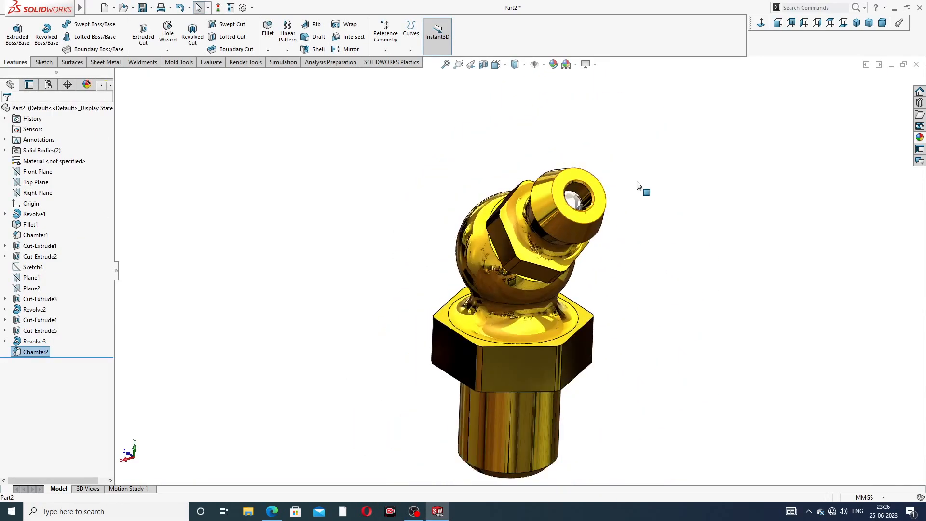
middle_drag(585, 250, 422, 414)
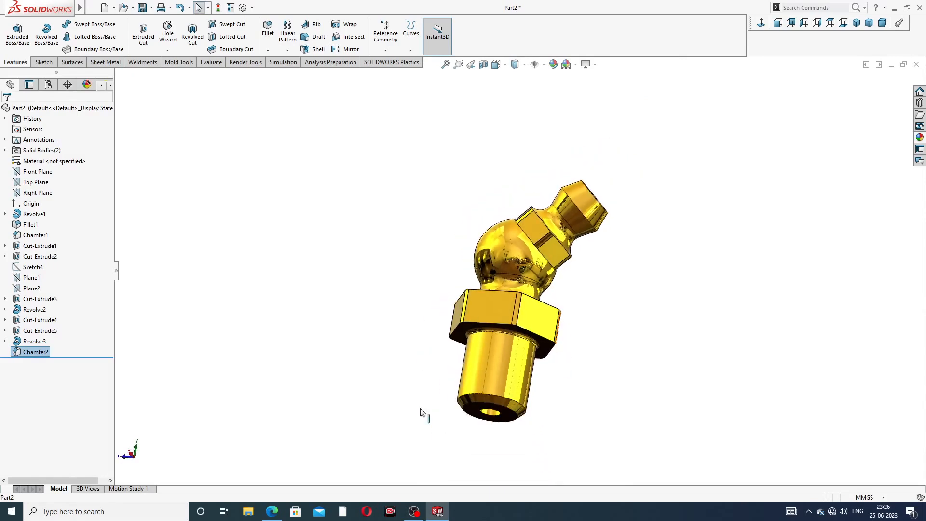
click(272, 511)
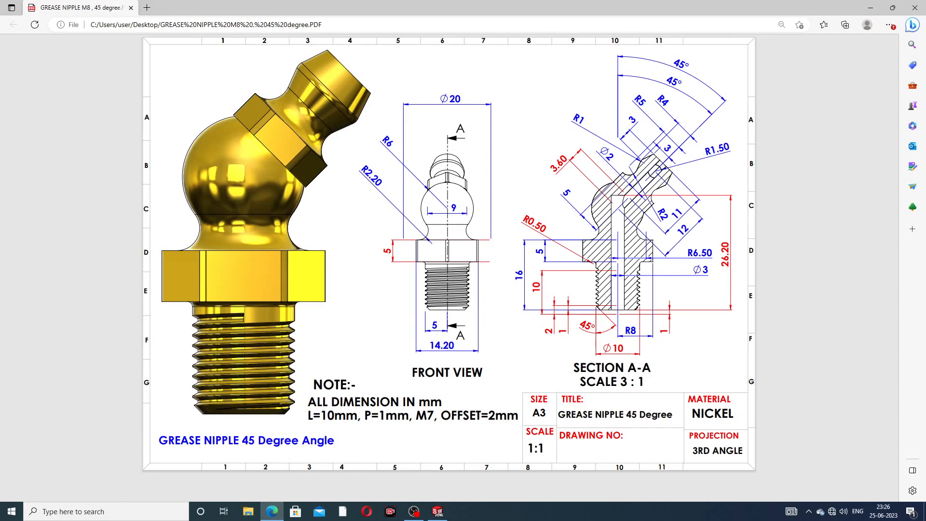
click(277, 513)
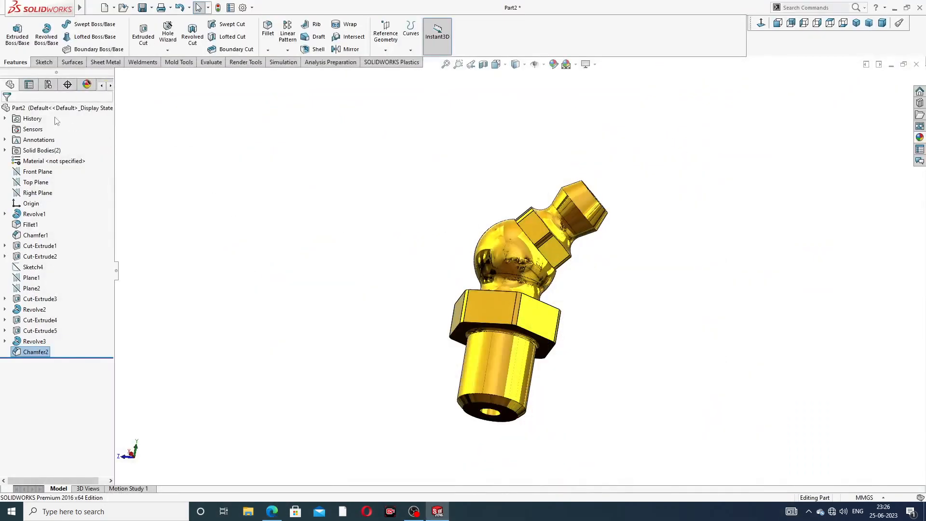
- Cut a 10 mm blind Metric Die M7x1.0 thread from the shank's chamfered end edge, with a reversed 2 mm offset
click(168, 51)
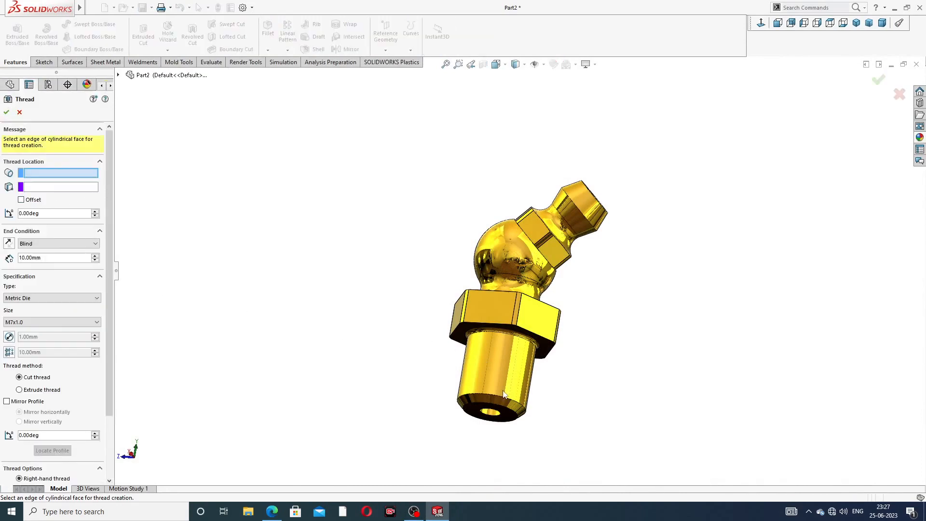
scroll(503, 395, down, 3)
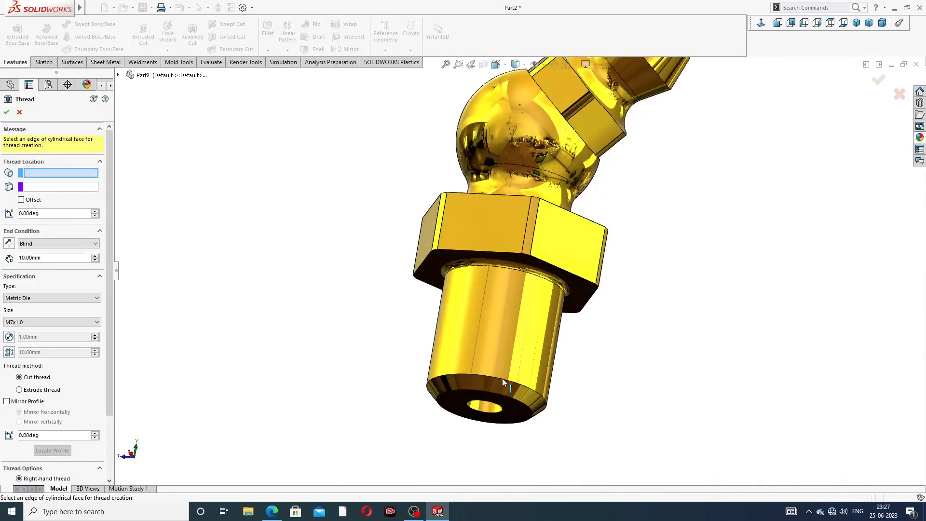
click(502, 378)
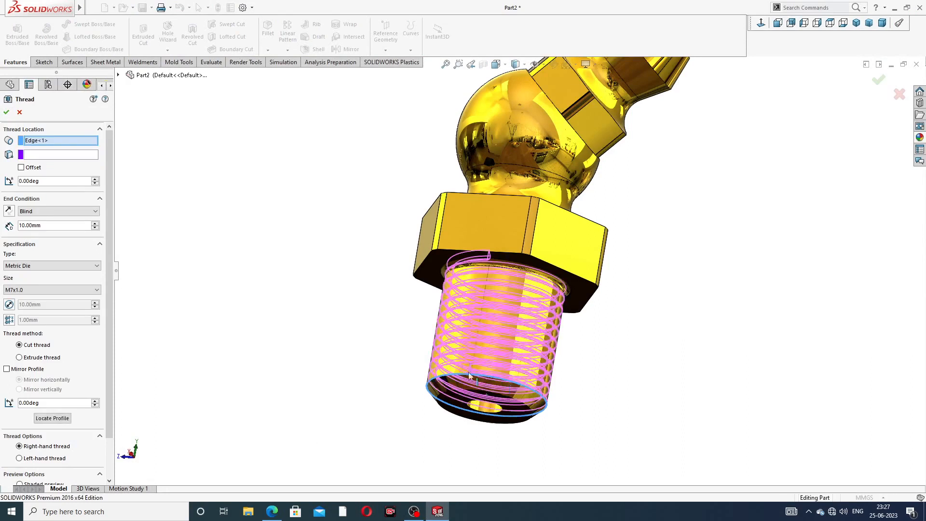
click(21, 168)
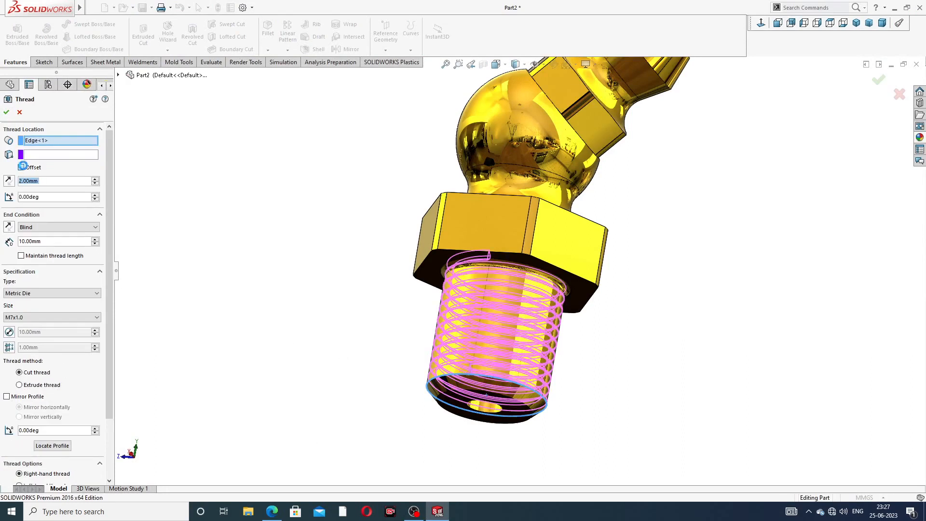
click(8, 181)
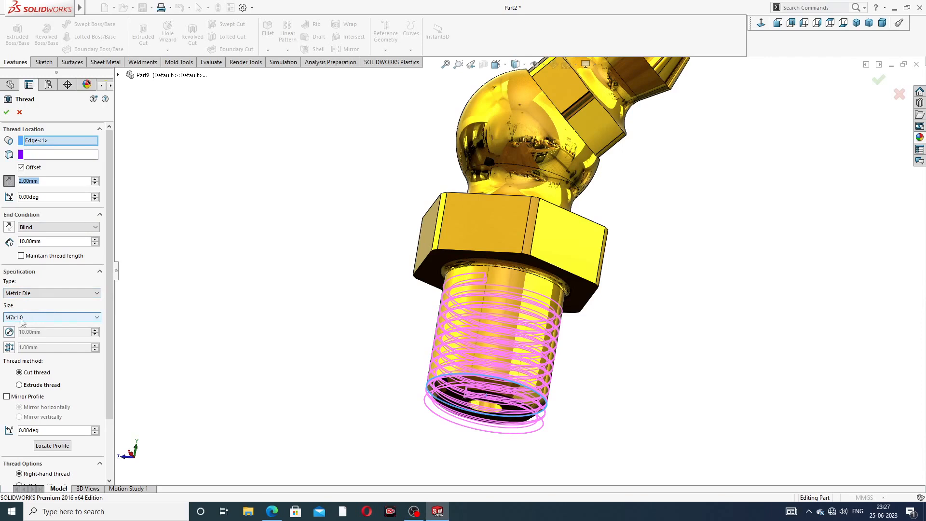
click(6, 112)
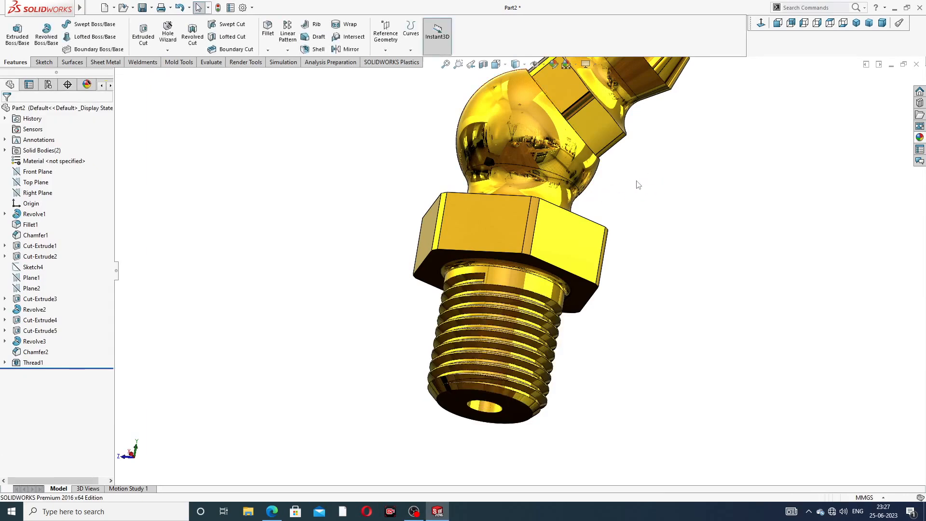
- Examine the finished threaded nipple from all sides, including the isometric view and the ball in the bore
key(f)
middle_drag(602, 145, 568, 152)
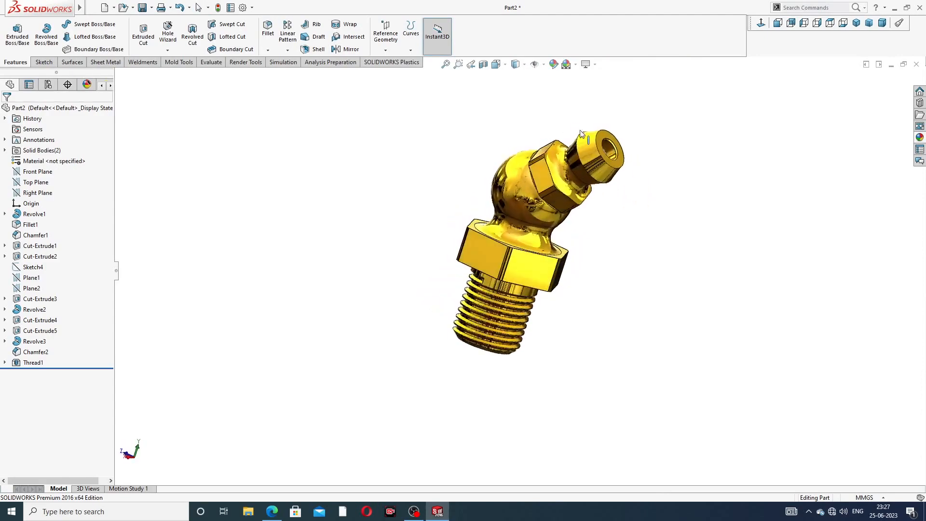
scroll(568, 152, down, 4)
middle_drag(567, 233, 601, 209)
scroll(534, 320, up, 3)
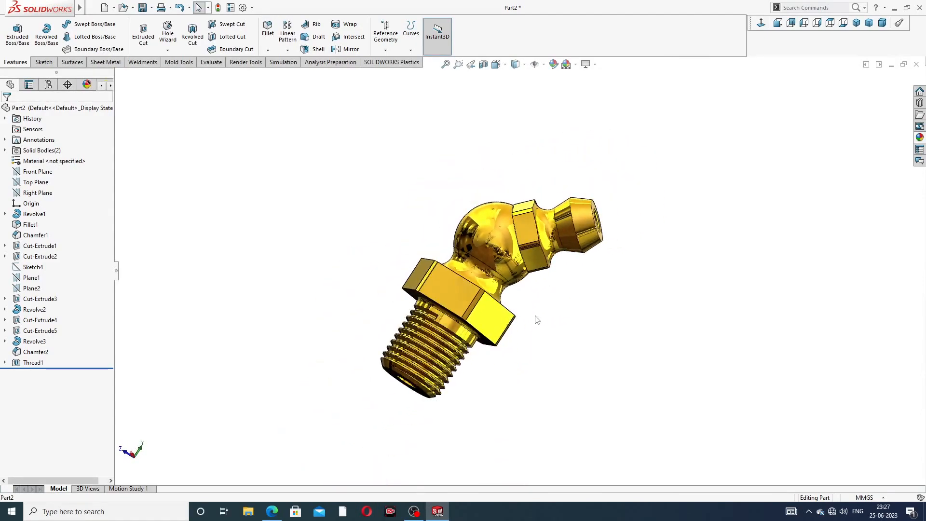
middle_drag(534, 321, 530, 270)
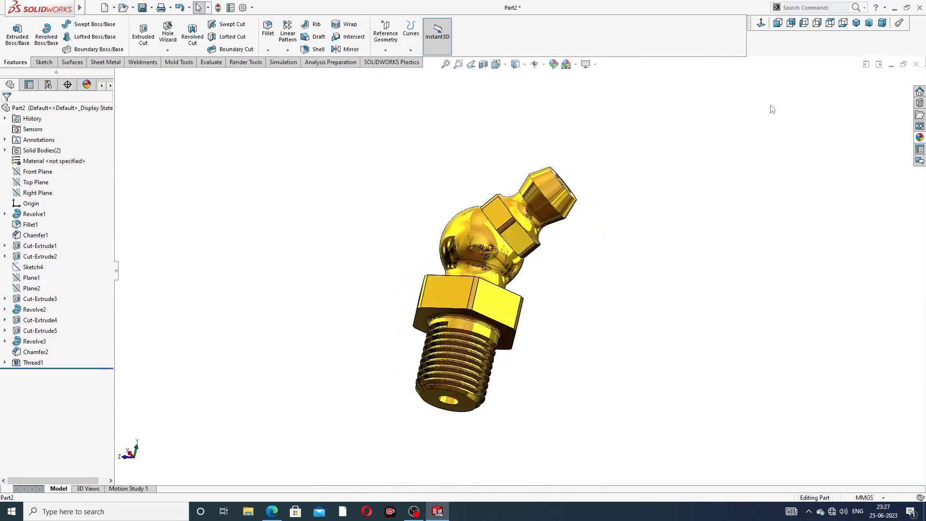
click(855, 23)
middle_drag(671, 183, 497, 290)
middle_drag(673, 209, 640, 248)
middle_drag(573, 205, 606, 336)
scroll(605, 336, down, 4)
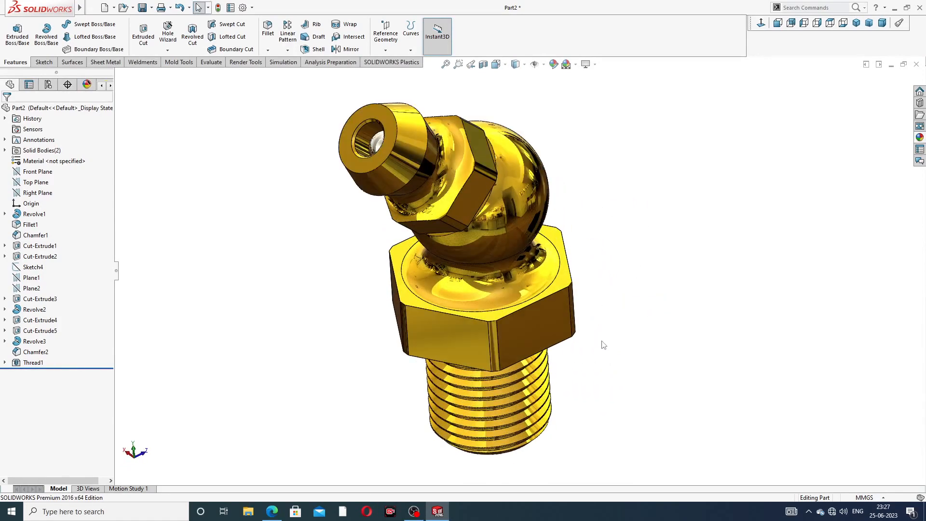
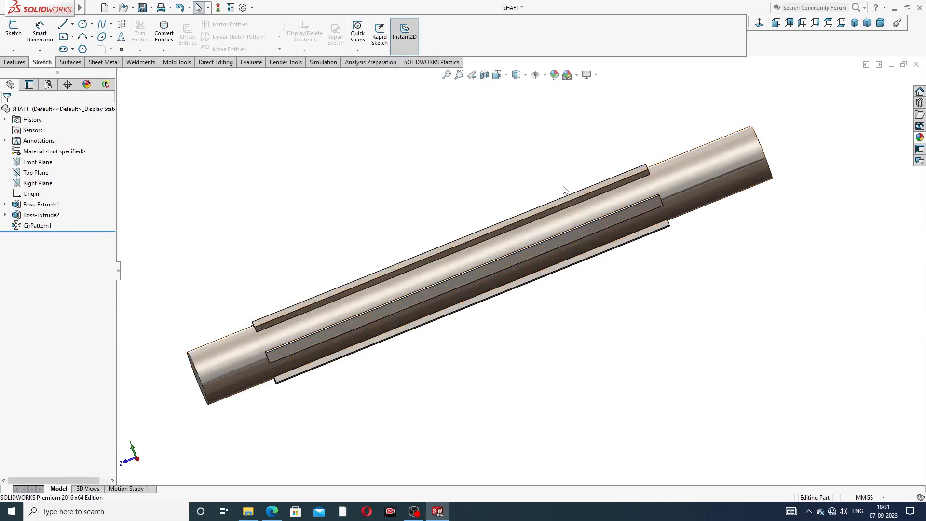
- Look over the splined shaft, save the SHAFT part and close it
middle_drag(563, 189, 559, 253)
scroll(519, 253, down, 3)
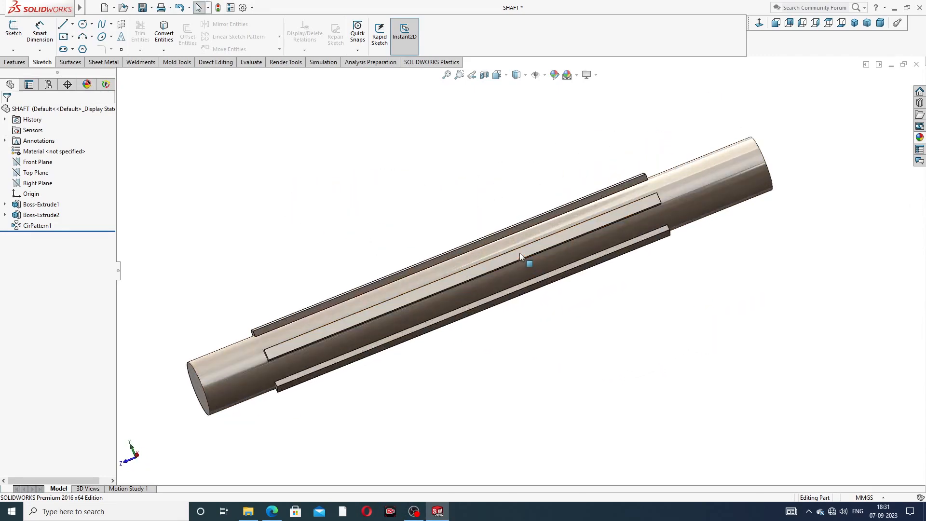
scroll(520, 253, up, 2)
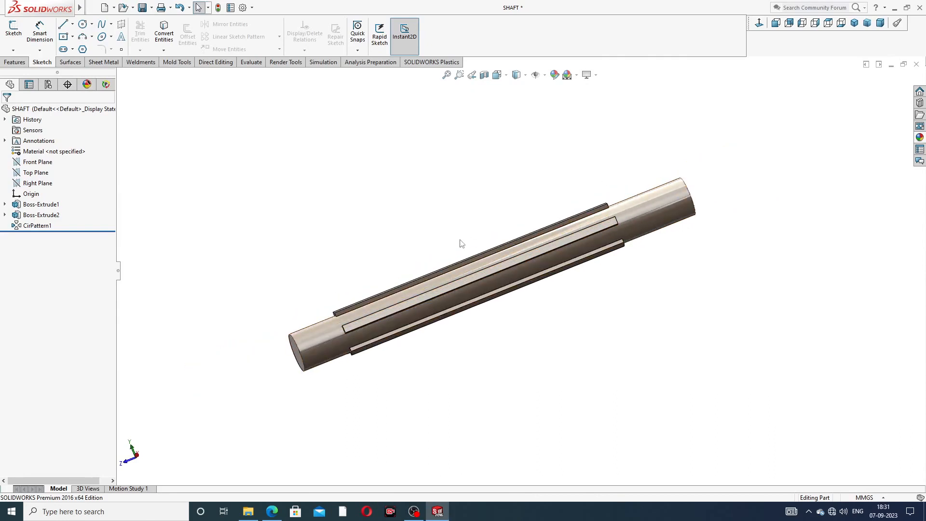
scroll(462, 243, down, 1)
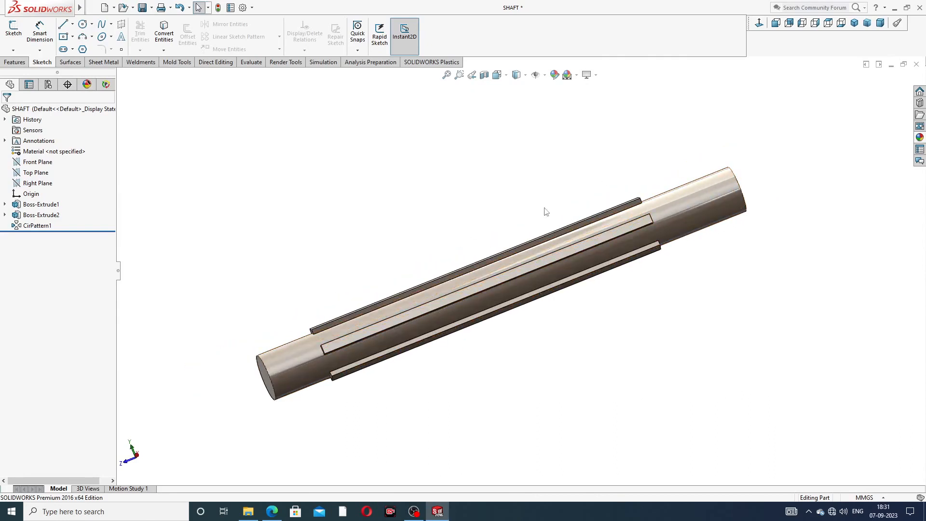
key(ctrl+s)
click(916, 64)
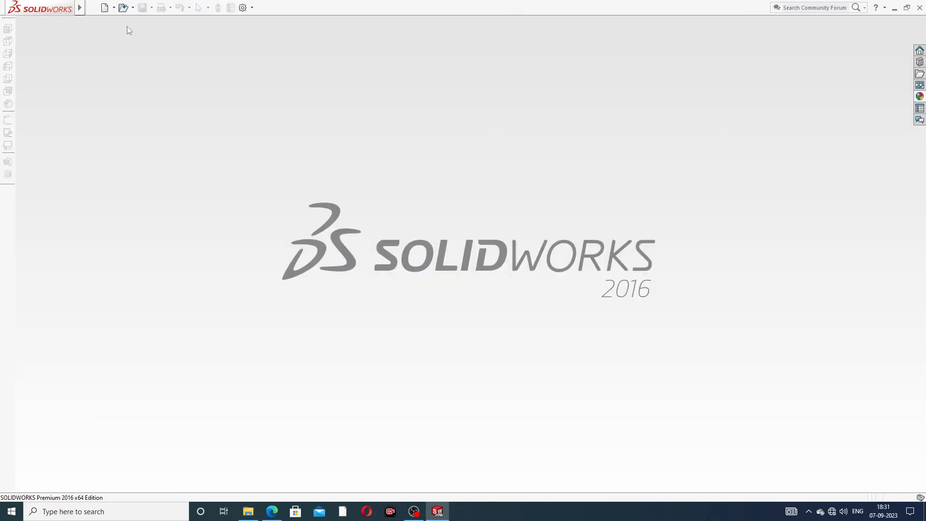
- Create a new part document and set its background scene to Plain White
click(90, 9)
click(241, 62)
click(105, 8)
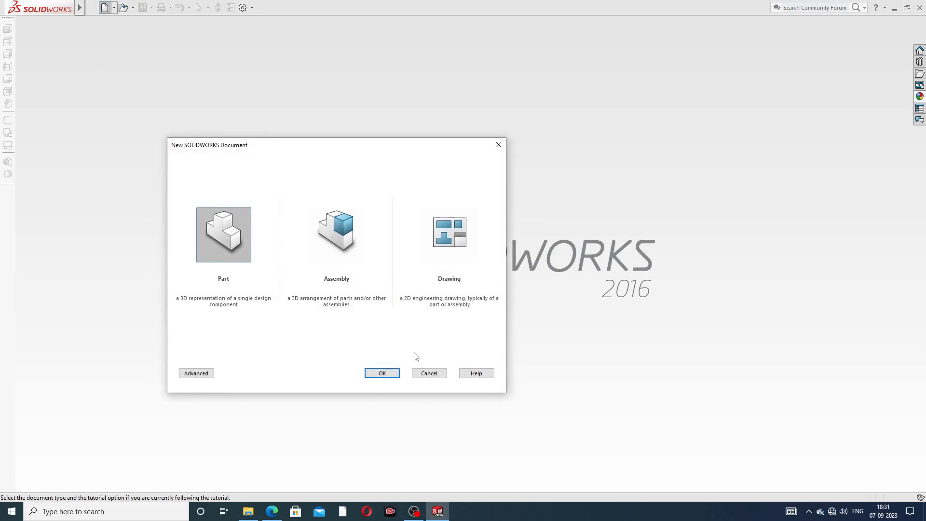
click(382, 373)
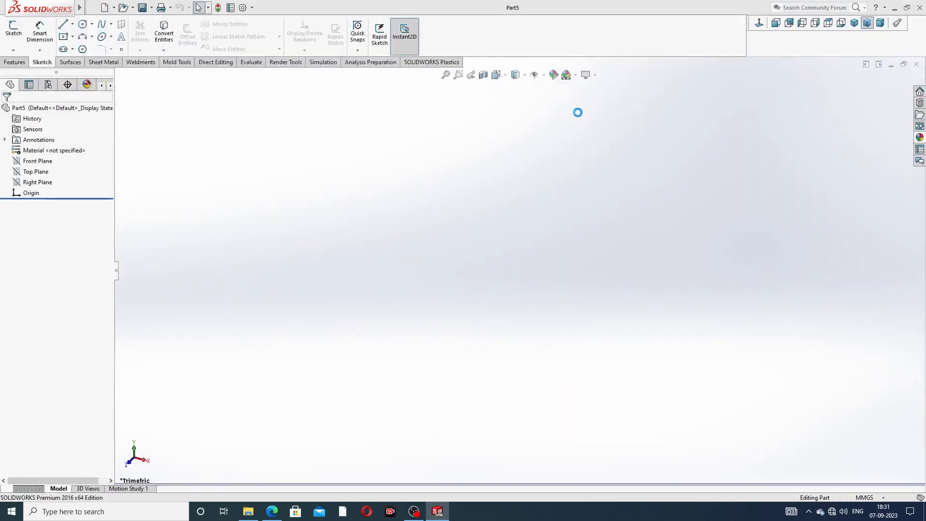
click(575, 75)
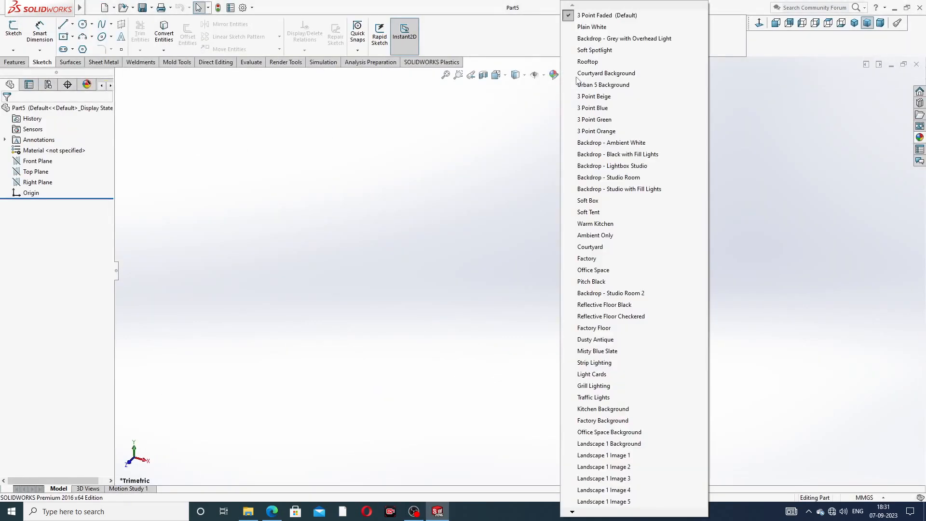
click(595, 28)
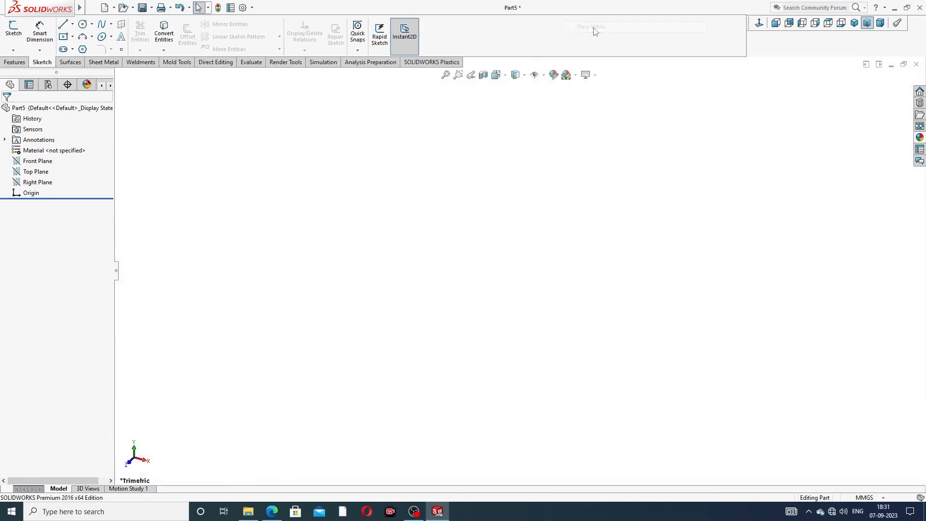
- Raise both the shaded and the wireframe image quality resolutions of the document to their highest setting
click(243, 8)
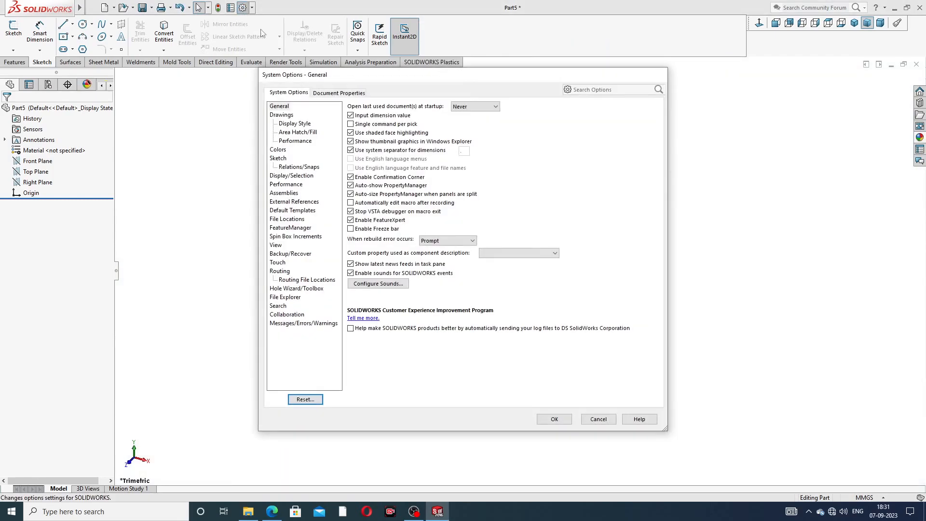
click(351, 94)
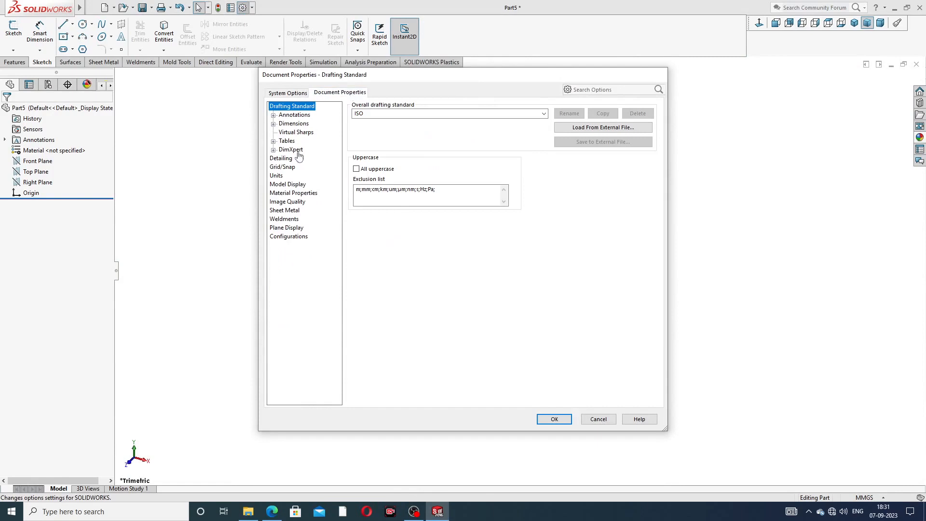
click(293, 203)
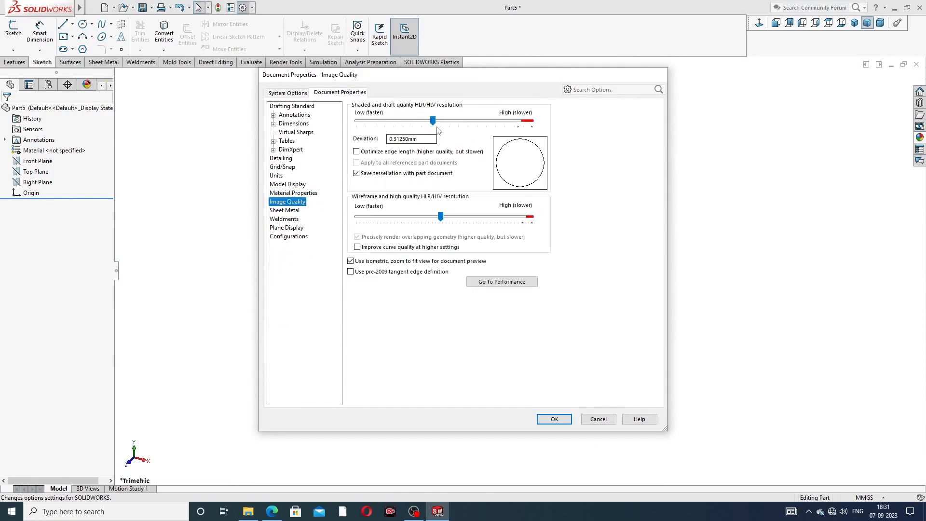
drag(434, 120, 531, 121)
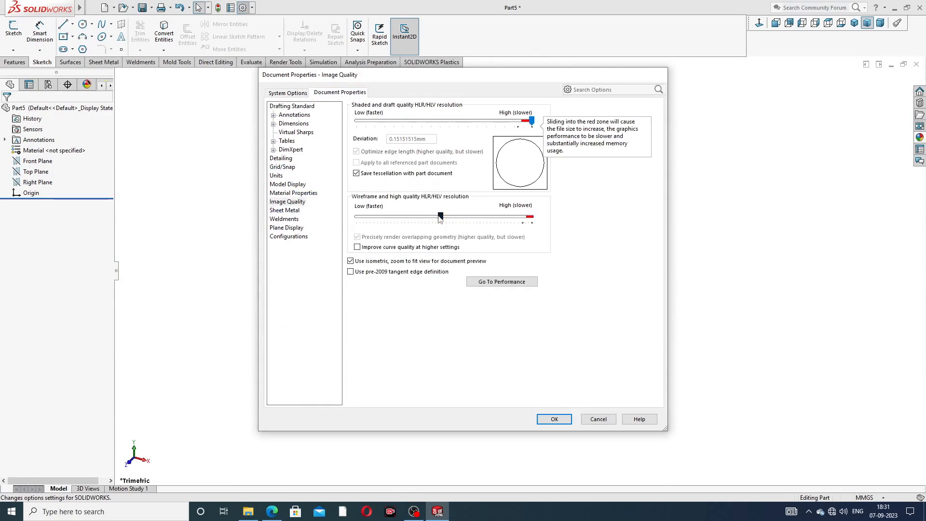
drag(440, 217, 531, 217)
click(554, 418)
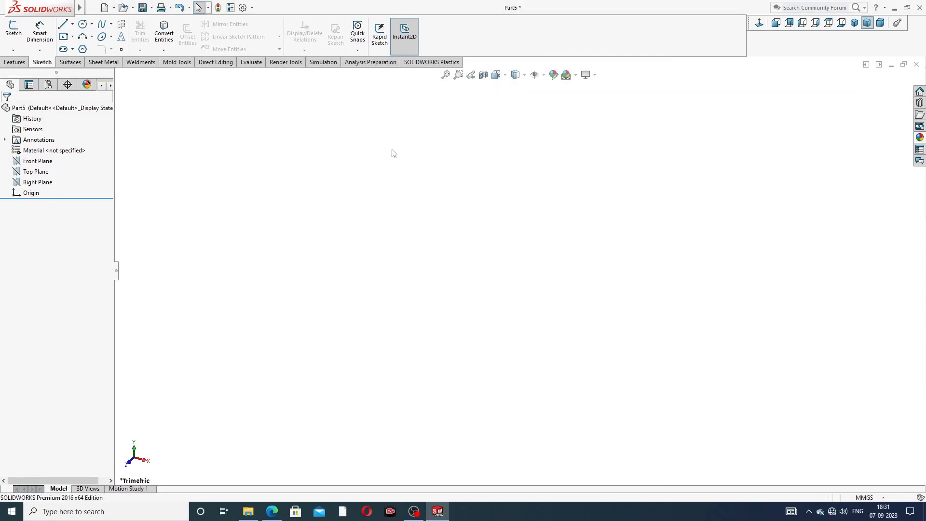
click(576, 75)
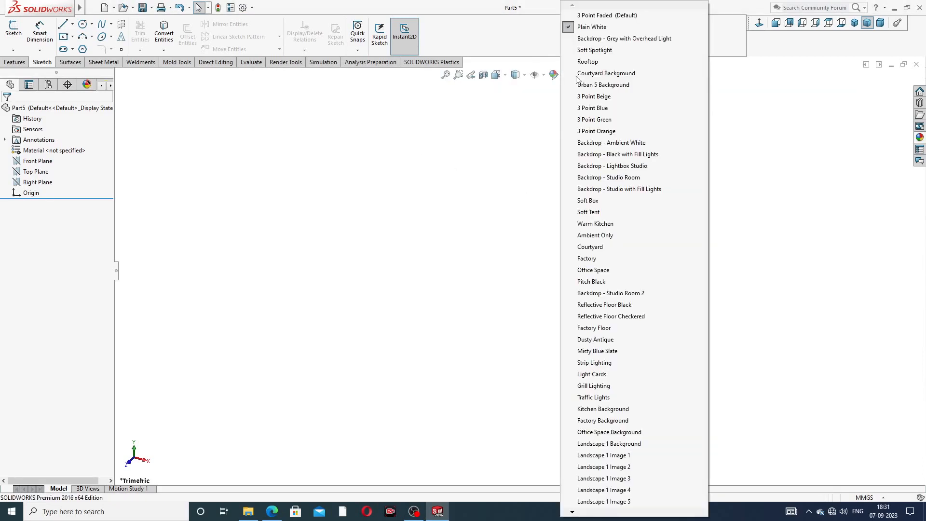
click(741, 130)
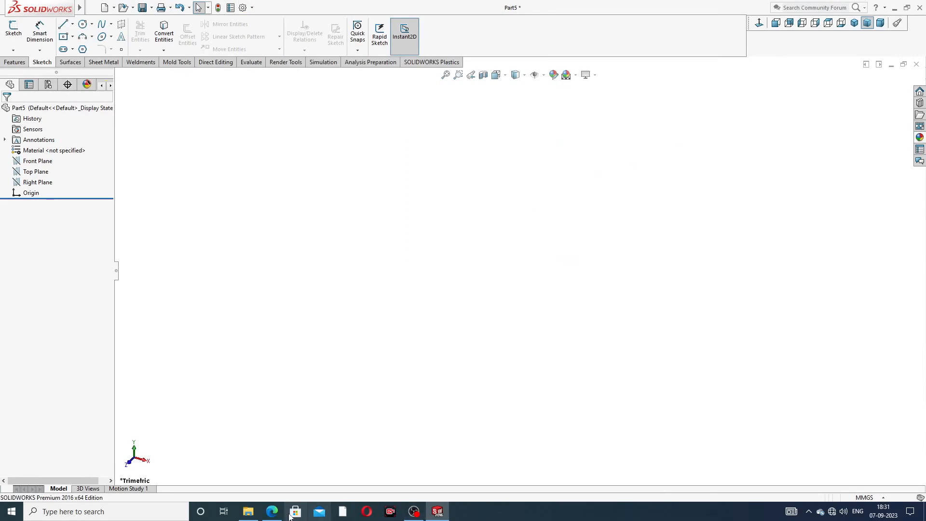
- Check the PART-01 SHAFT drawing in the browser and sketch a circle about 65 mm in diameter at the origin on the Front Plane
click(272, 511)
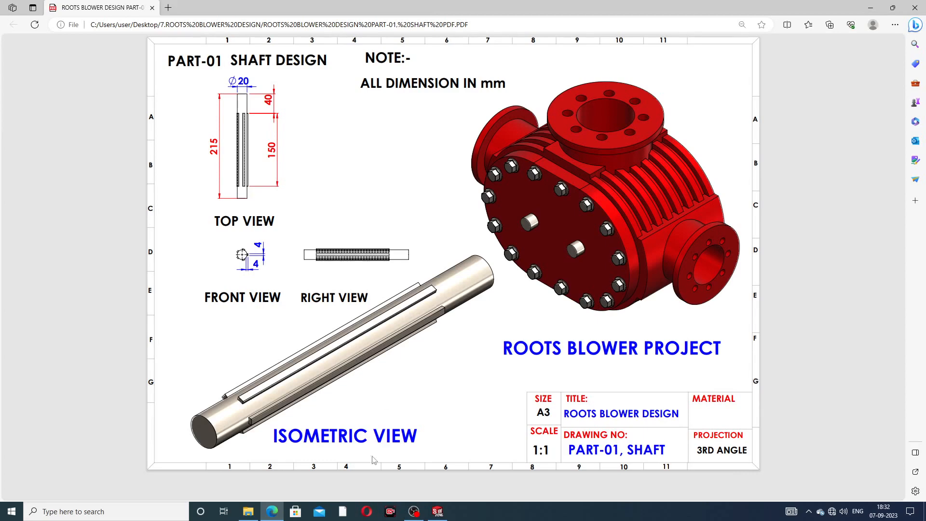
click(272, 512)
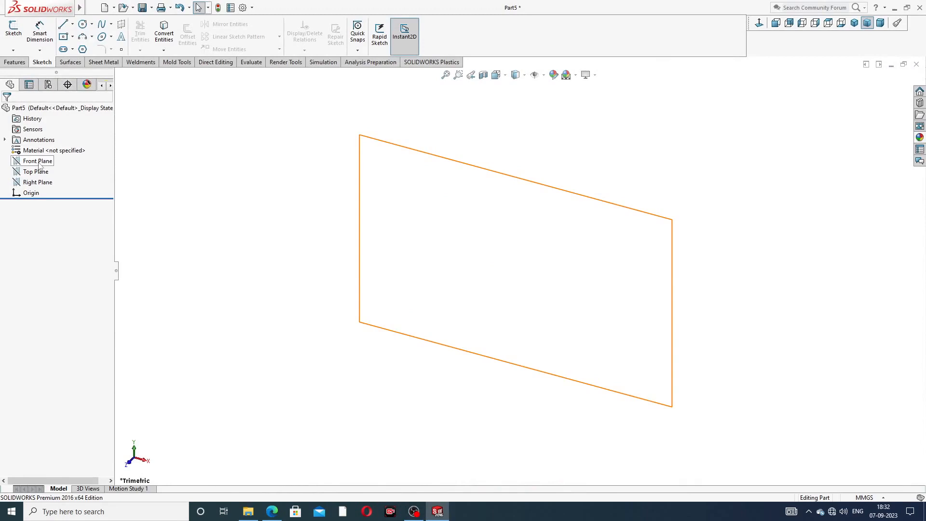
click(39, 165)
click(51, 154)
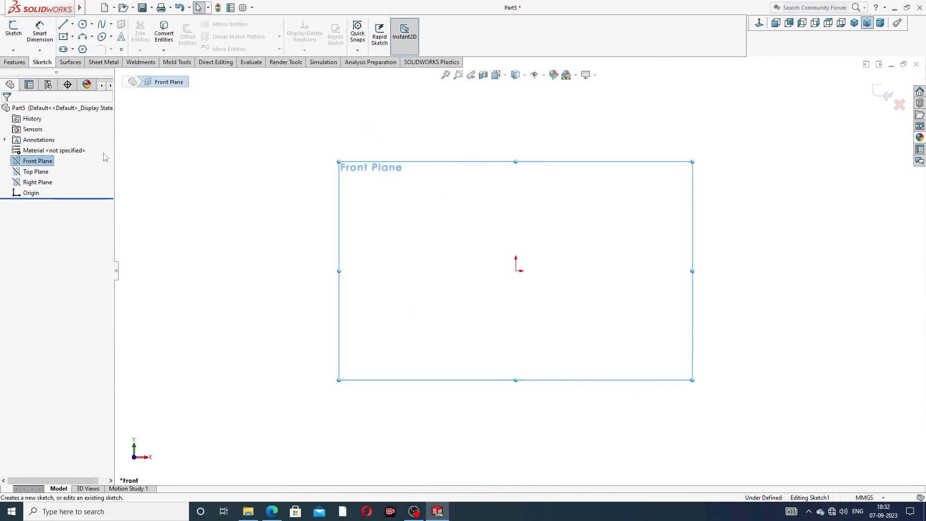
click(83, 24)
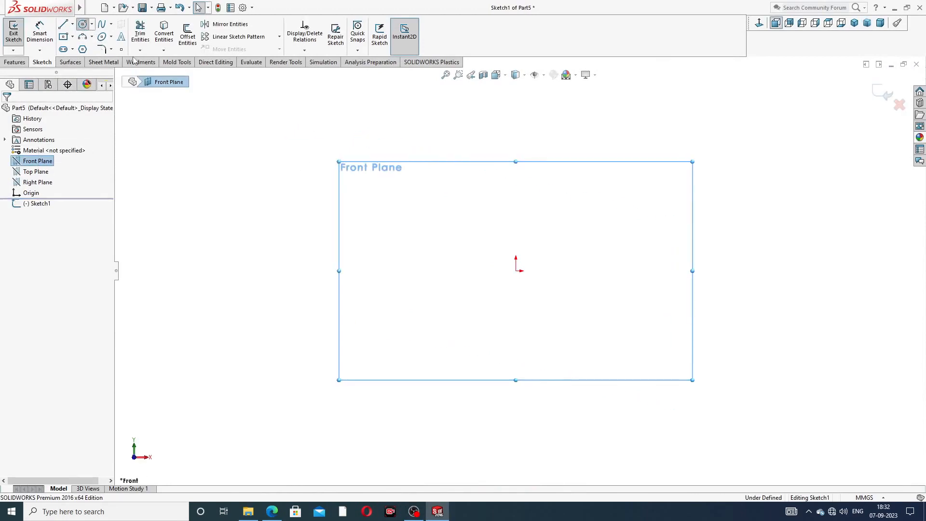
click(515, 270)
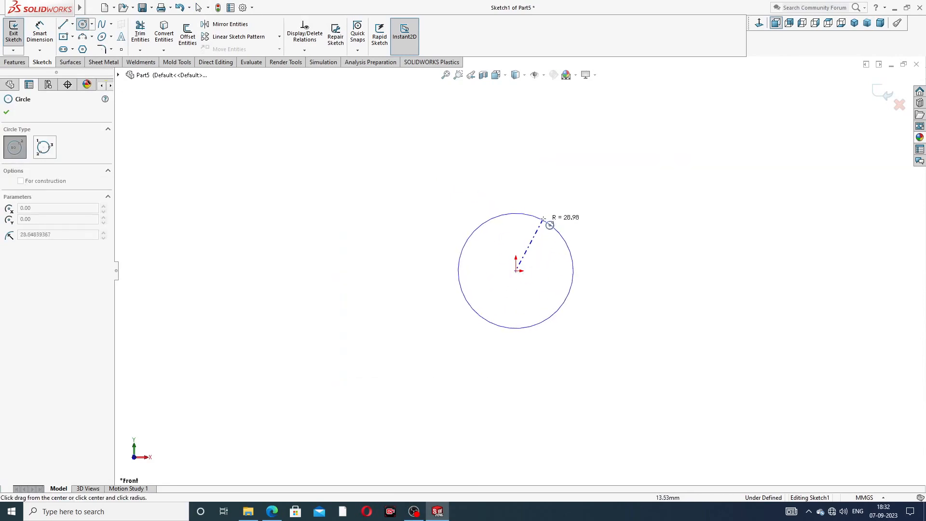
click(548, 215)
right_click(583, 185)
click(606, 193)
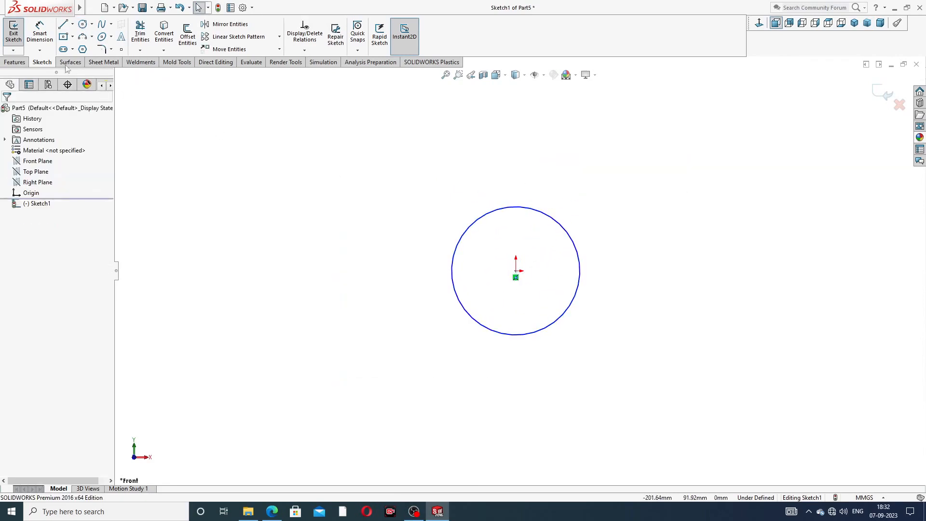
- Dimension the circle's diameter as 20 mm
click(41, 34)
click(566, 229)
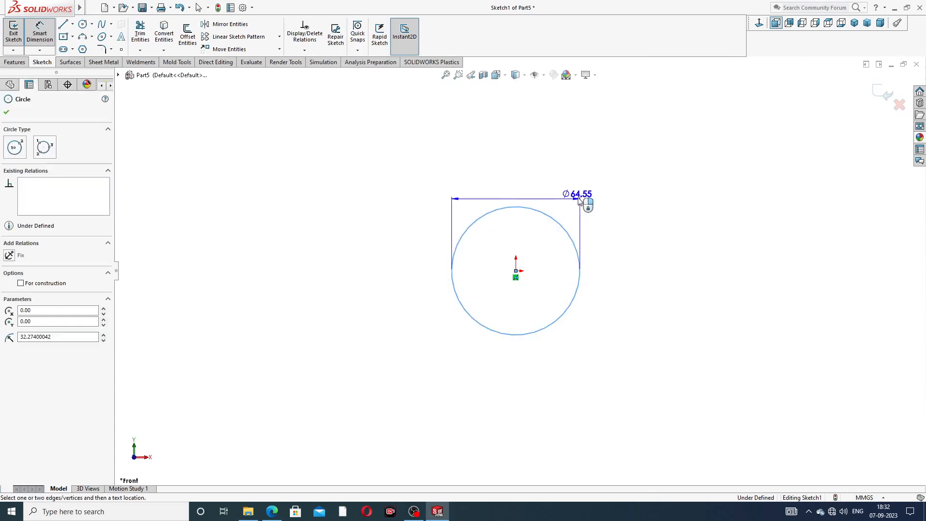
click(582, 195)
text(20)
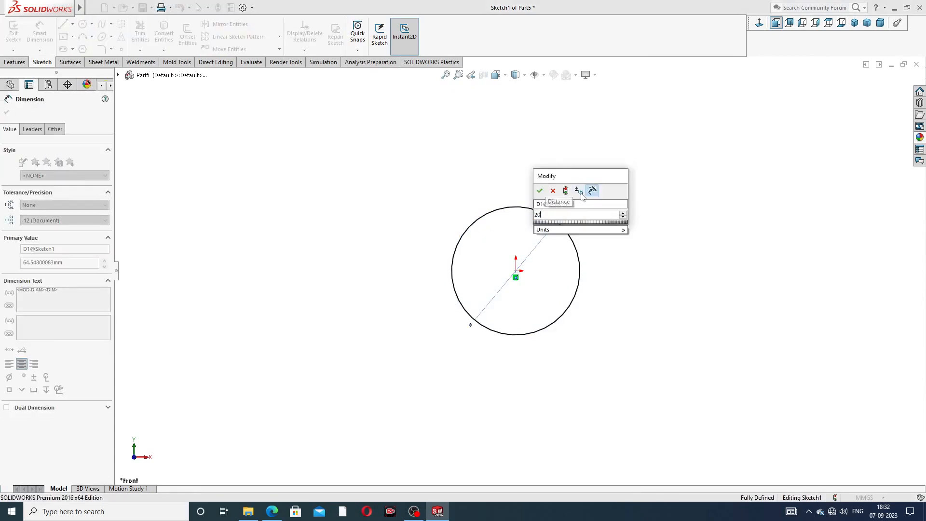
key(Return)
click(647, 217)
right_click(286, 146)
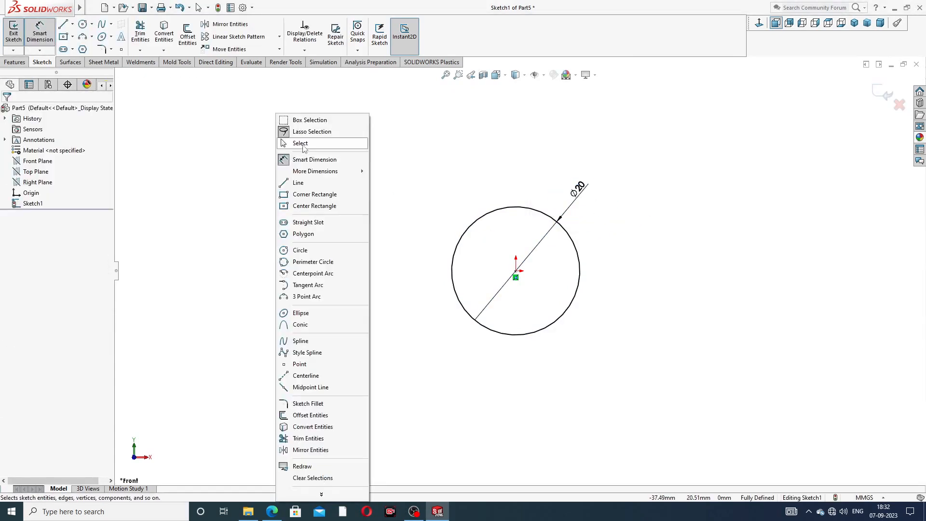
click(303, 145)
- Sketch a center rectangle about 8.3 by 6.5 mm, centred on the circle's right quadrant point
click(72, 36)
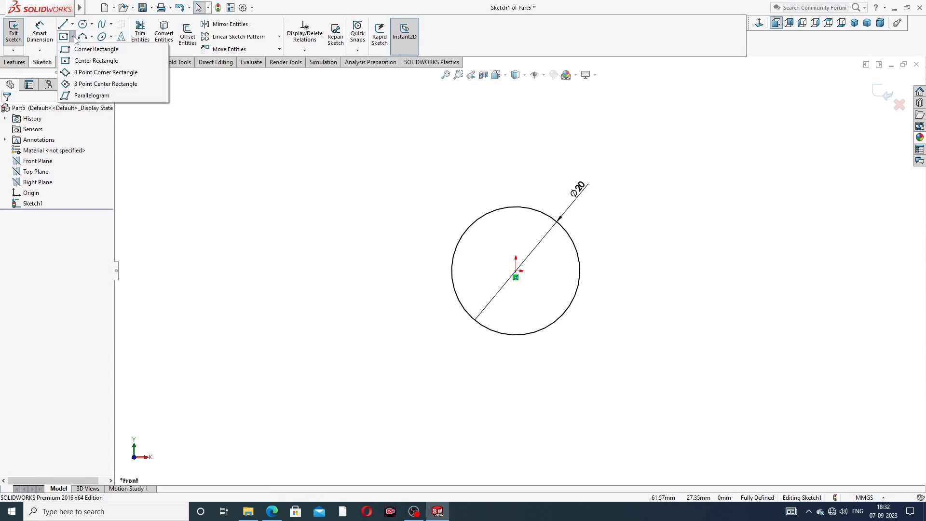
click(85, 65)
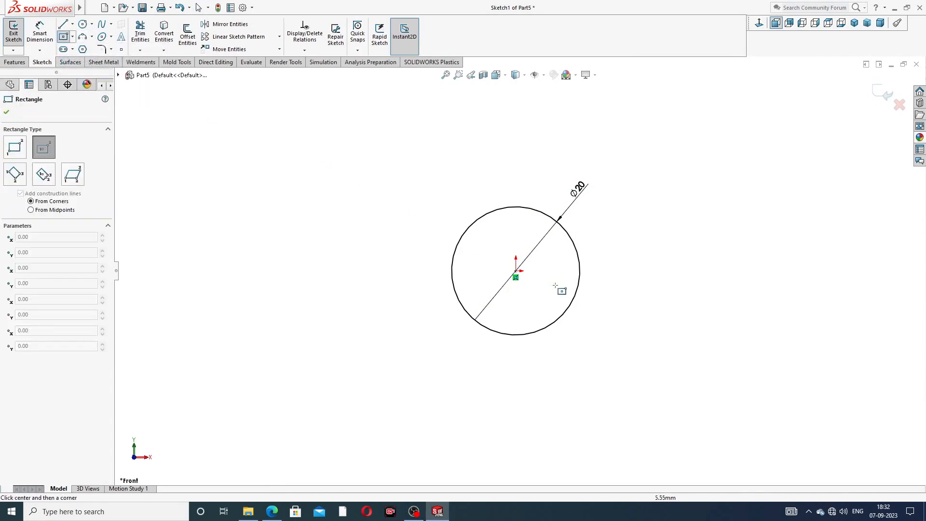
scroll(558, 289, down, 2)
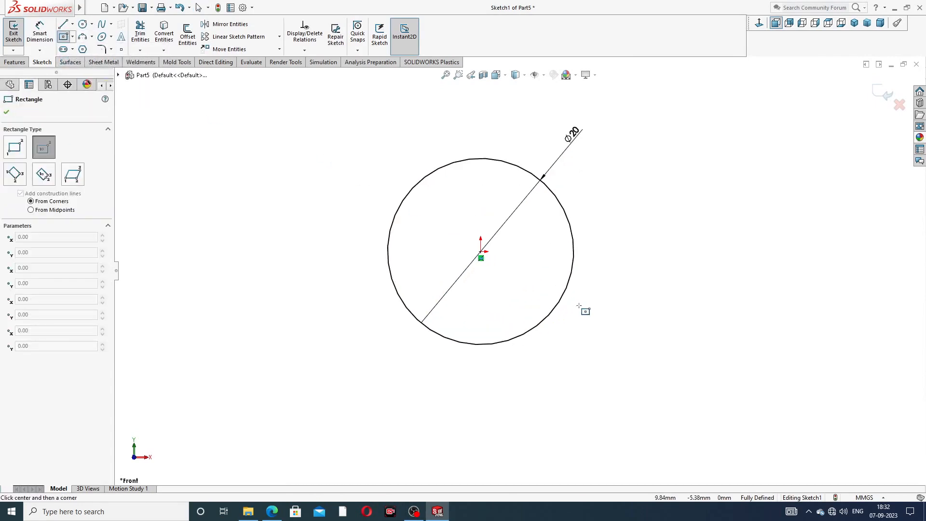
click(574, 251)
click(613, 221)
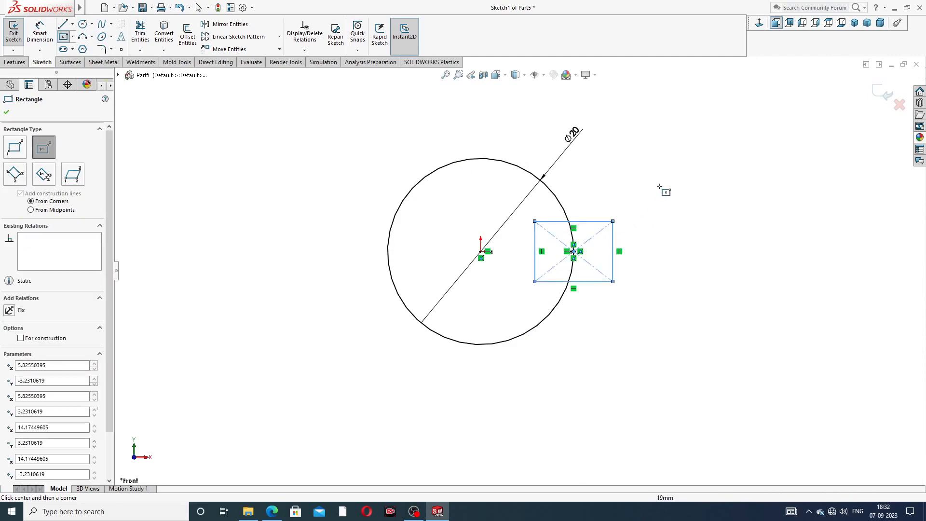
right_click(661, 189)
click(686, 194)
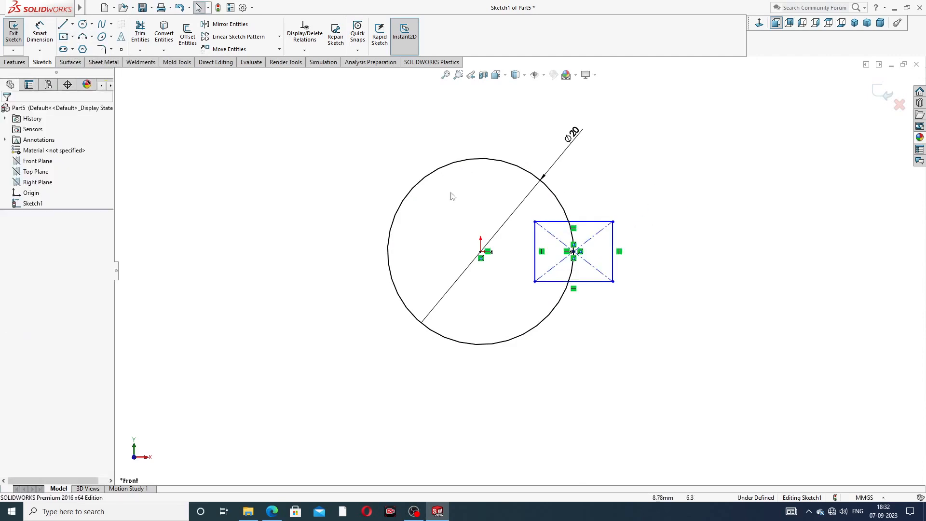
- Dimension the rectangle's width and height as 4 mm each
click(44, 33)
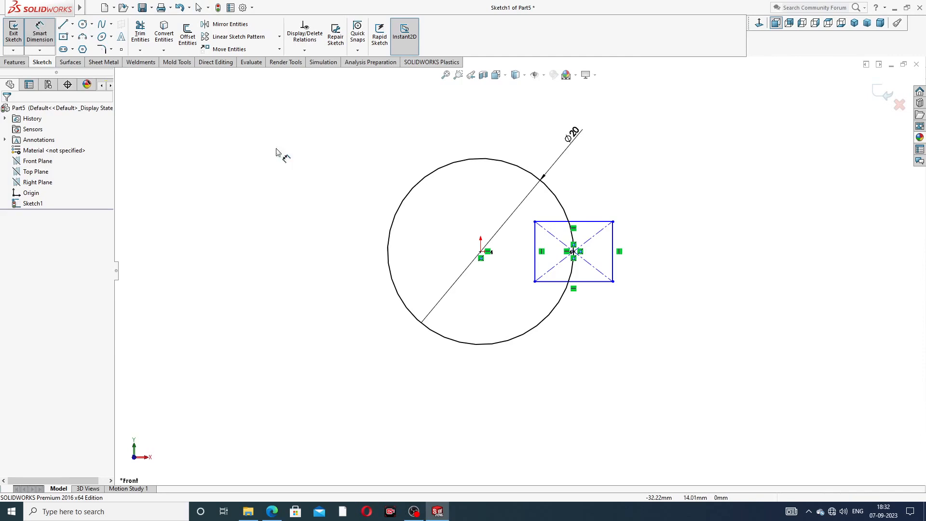
click(600, 221)
click(584, 210)
text(4)
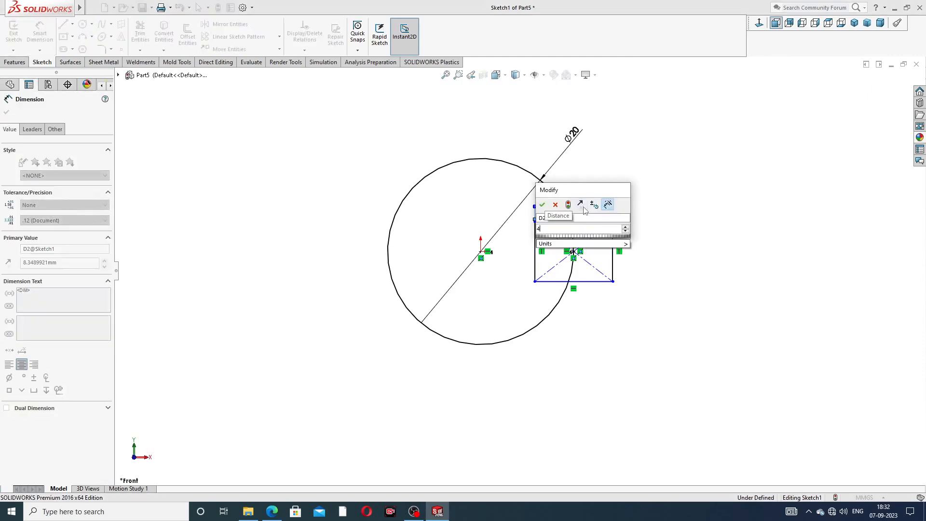
key(Return)
click(593, 241)
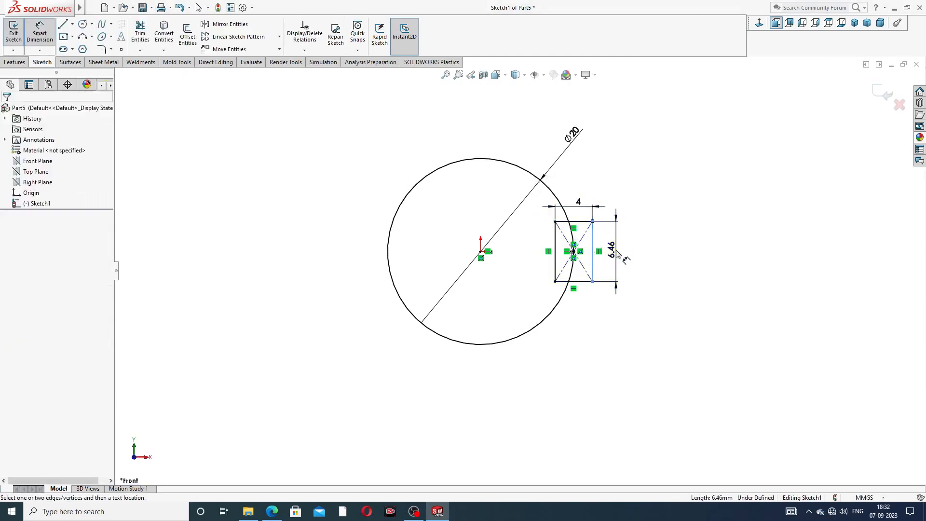
click(617, 250)
text(4)
key(Return)
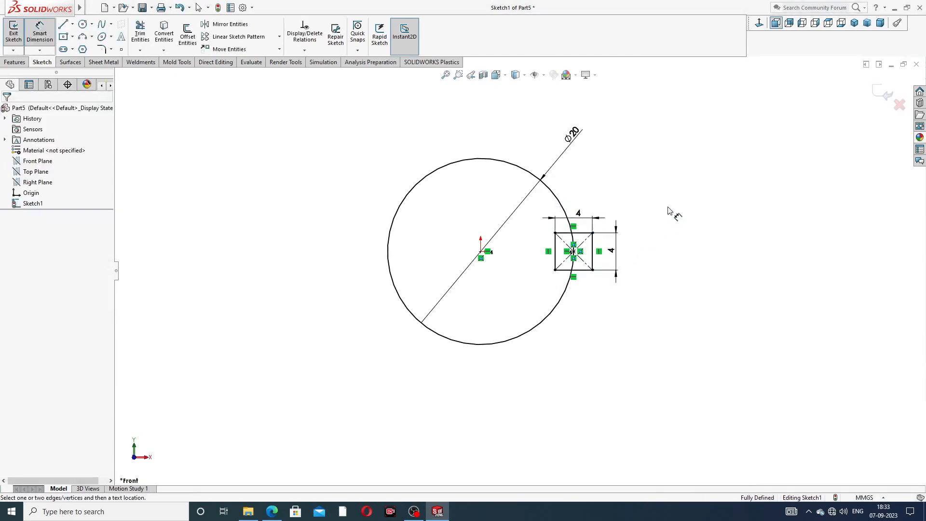
right_click(658, 183)
click(679, 143)
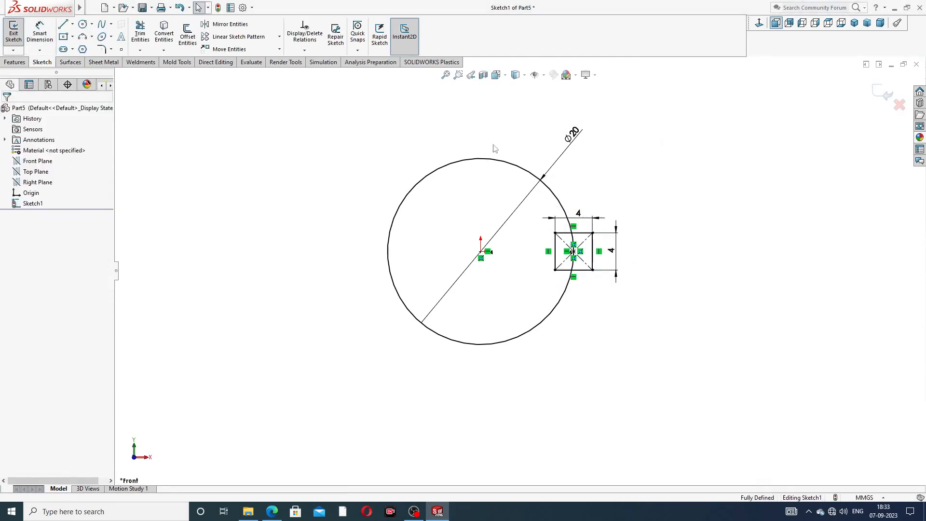
- Extrude the 20 mm circle contour to a blind depth of 215 mm to form the shaft body
click(19, 64)
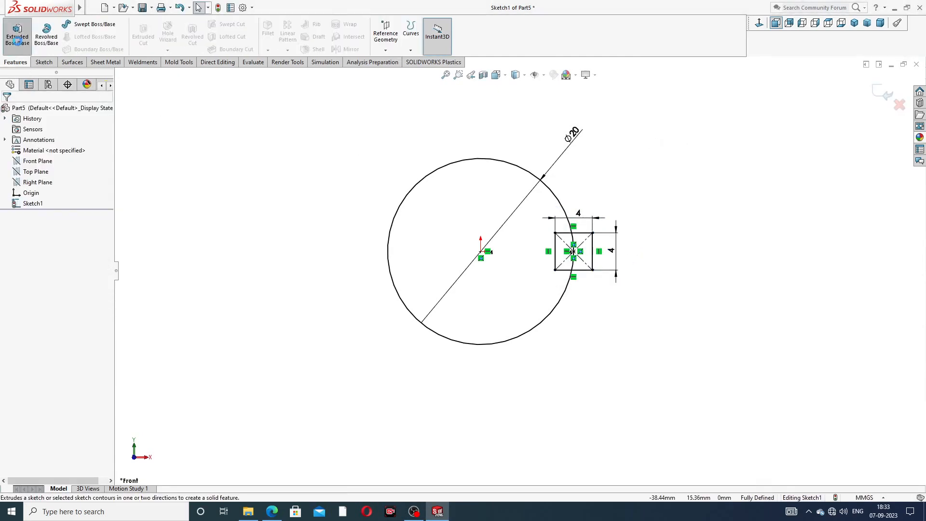
click(18, 34)
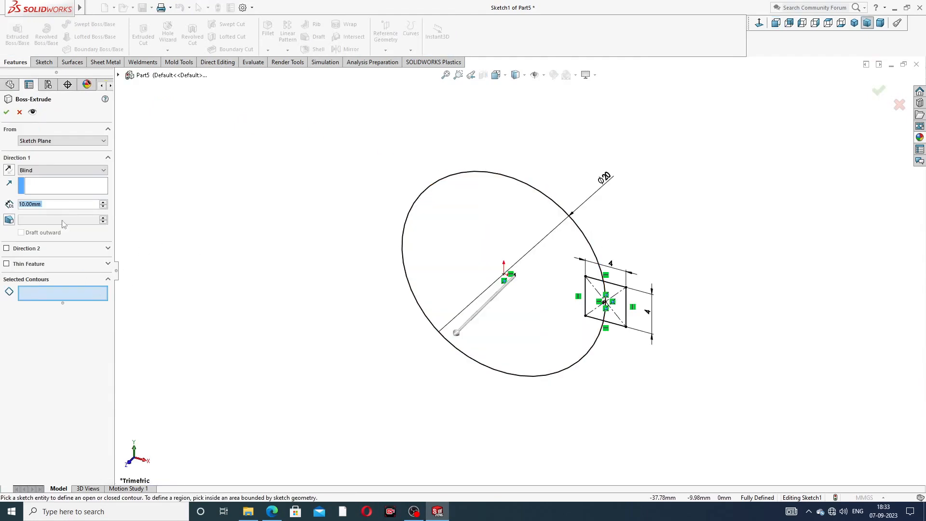
click(579, 231)
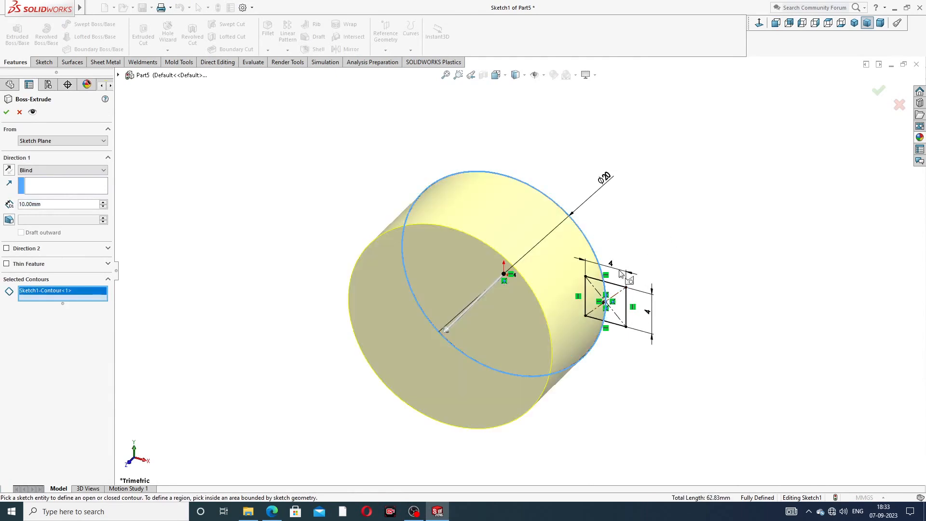
scroll(621, 273, up, 1)
middle_drag(577, 307, 556, 277)
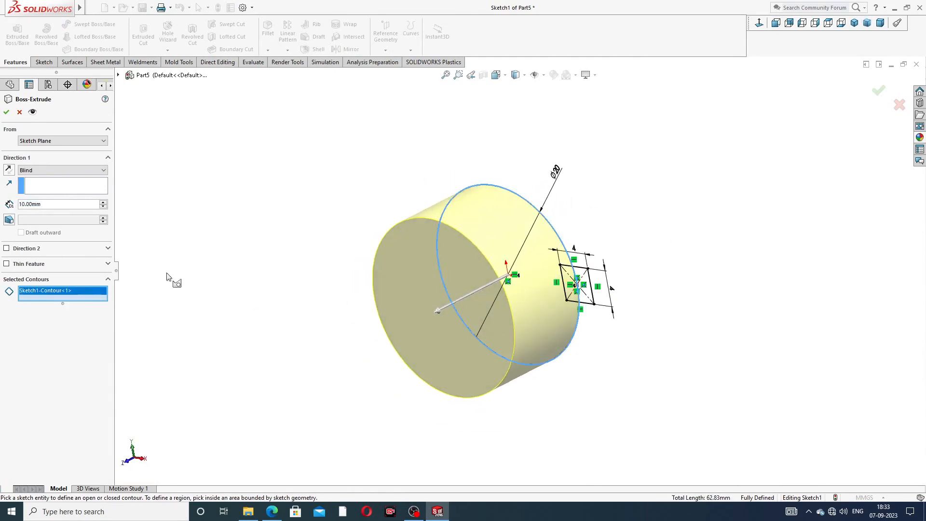
drag(46, 203, 2, 204)
text(21)
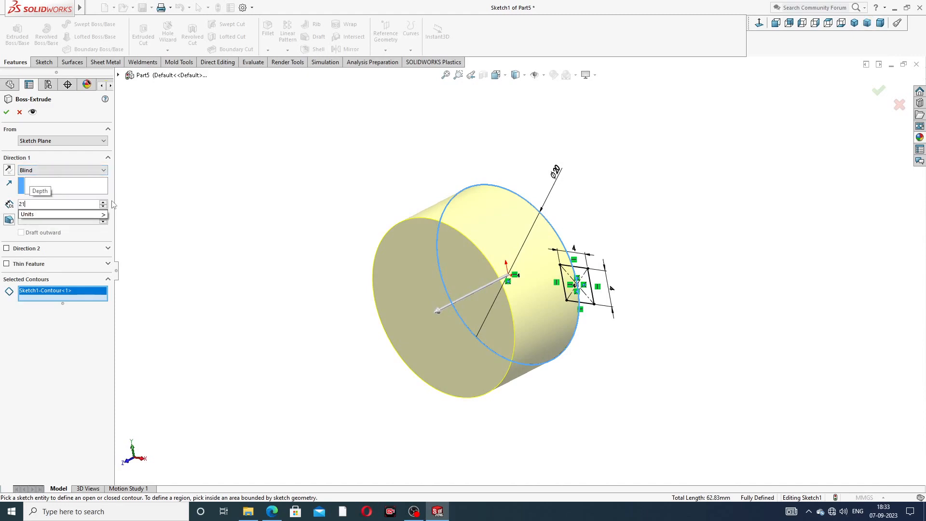
text(5)
key(Return)
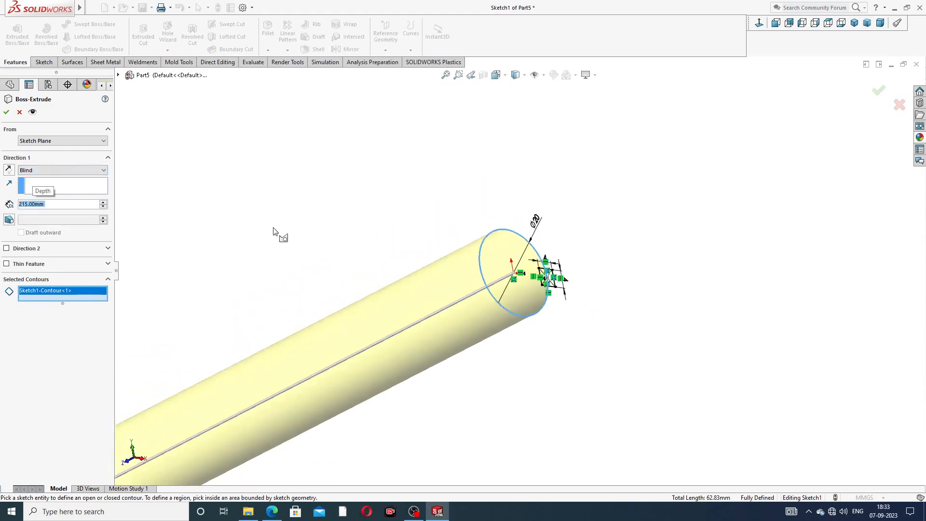
scroll(275, 255, up, 3)
middle_drag(402, 319, 403, 282)
scroll(413, 333, down, 4)
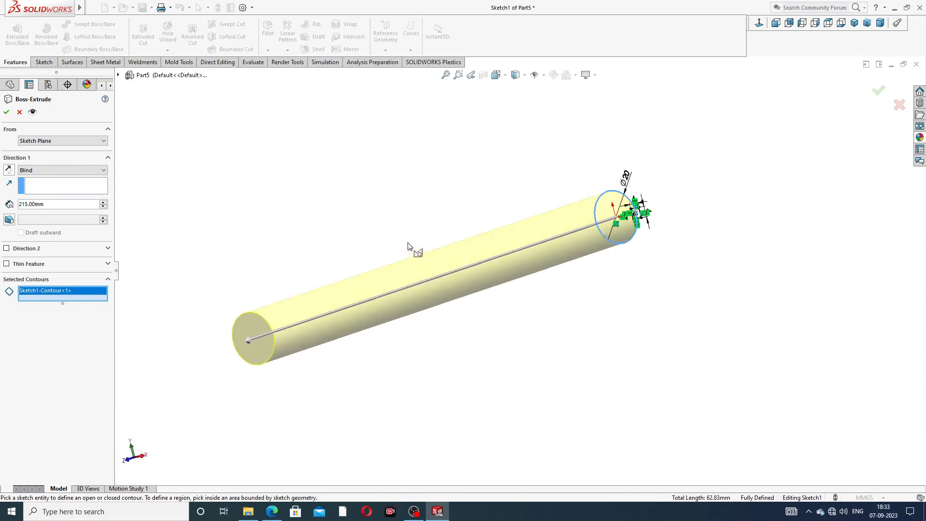
click(6, 112)
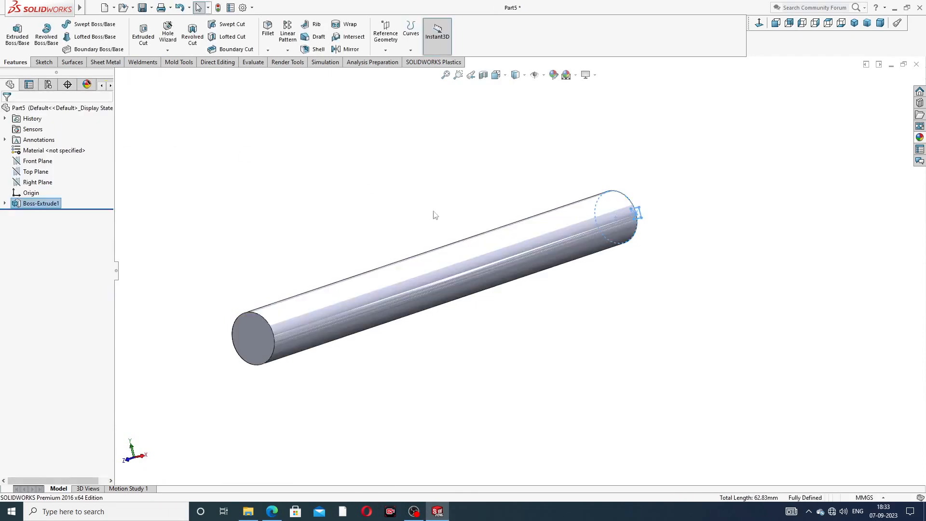
- Start another boss extrusion from the shaft body's sketch and select both regions of the 4 mm square as contours
click(5, 203)
click(41, 215)
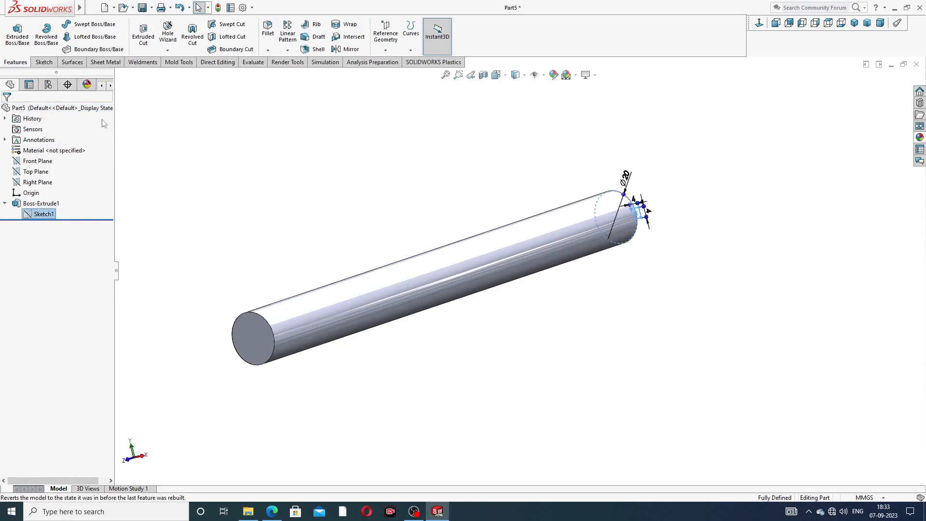
click(15, 34)
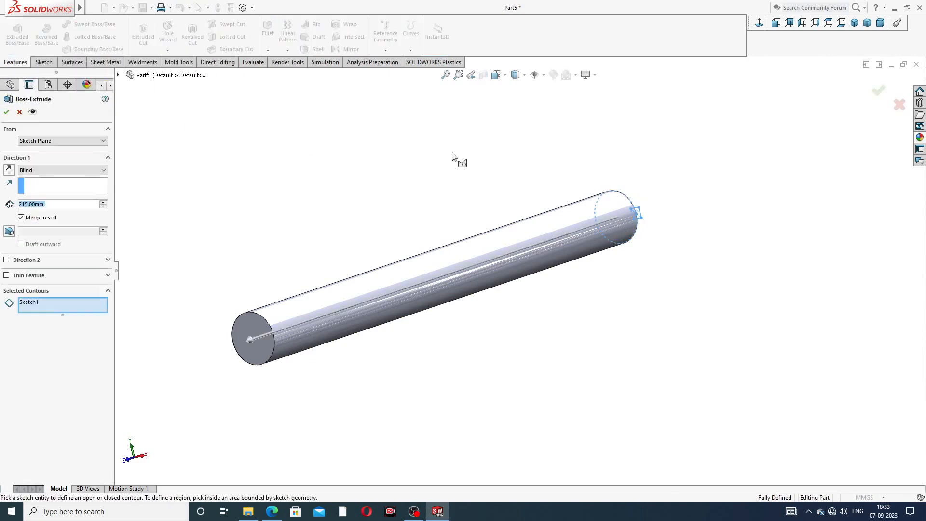
scroll(622, 238, down, 3)
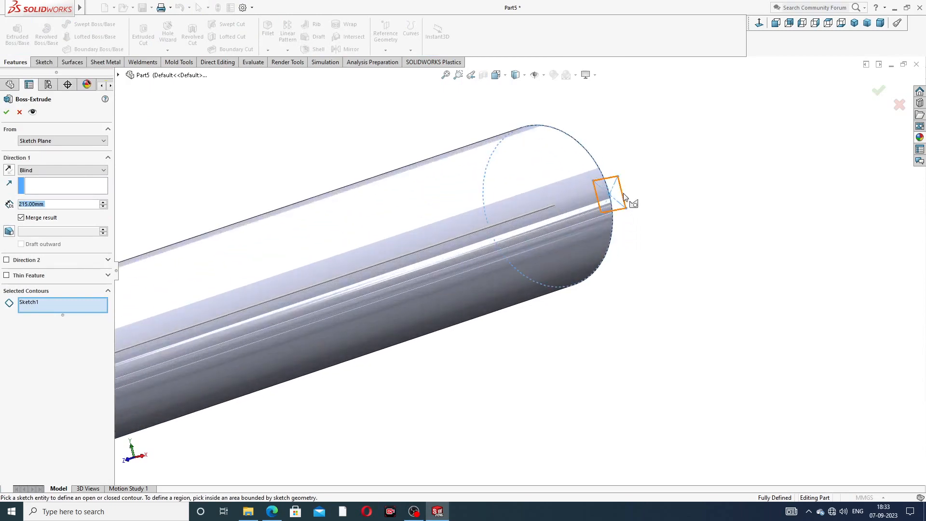
click(603, 194)
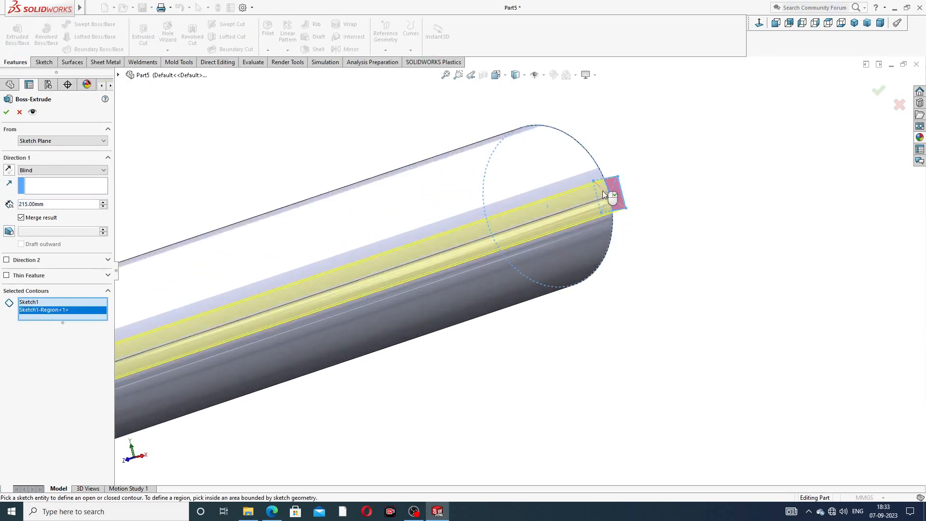
middle_drag(675, 206, 588, 194)
scroll(616, 199, down, 2)
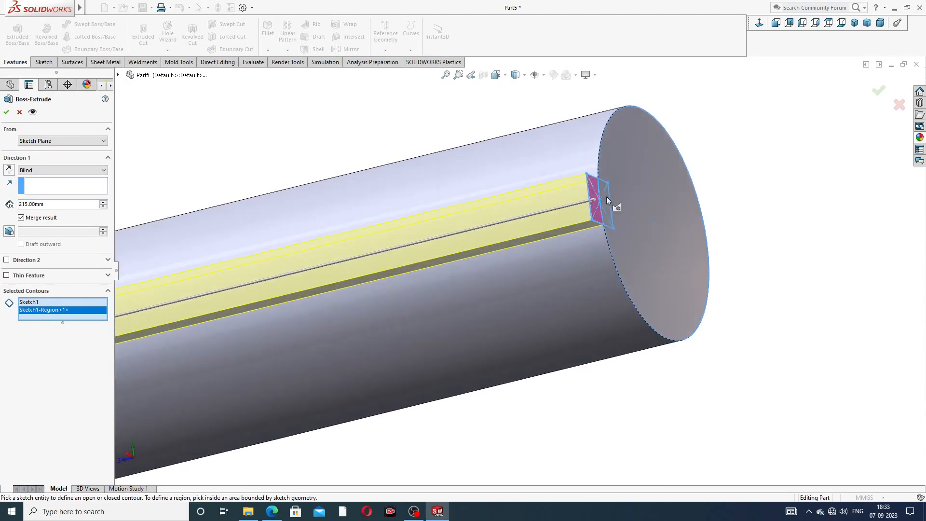
click(606, 192)
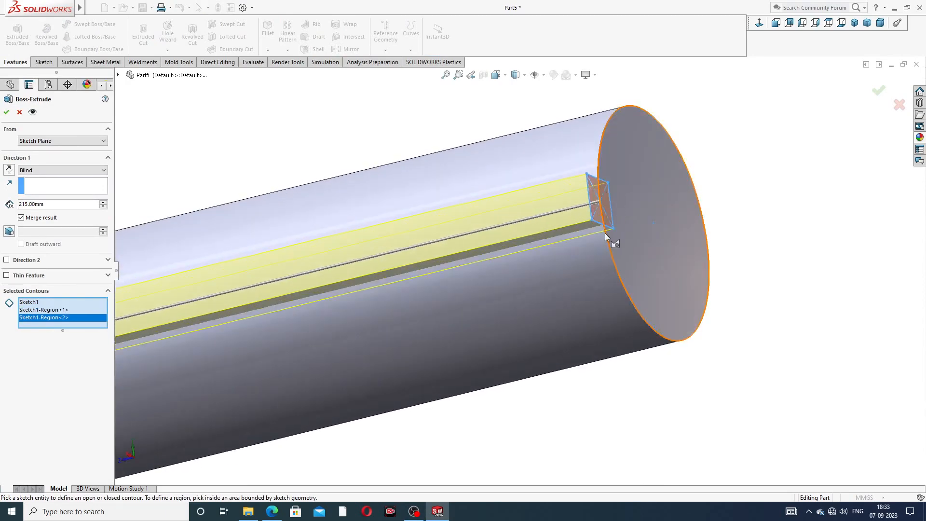
scroll(598, 236, up, 5)
scroll(290, 318, down, 2)
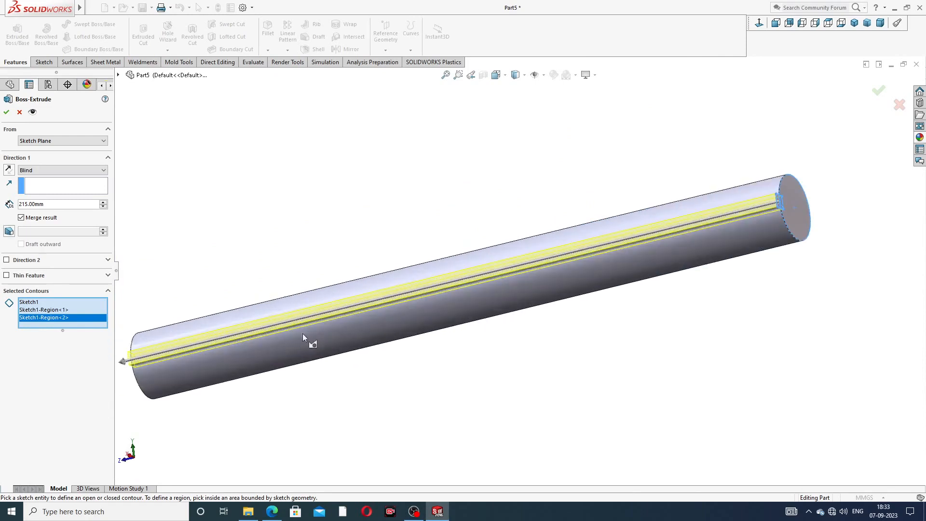
scroll(463, 323, up, 3)
scroll(413, 303, down, 1)
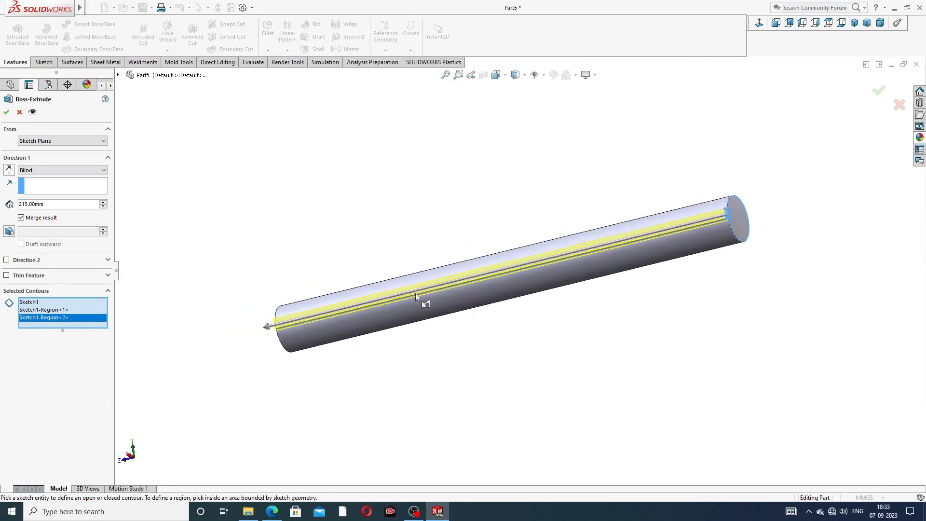
middle_drag(523, 338, 511, 287)
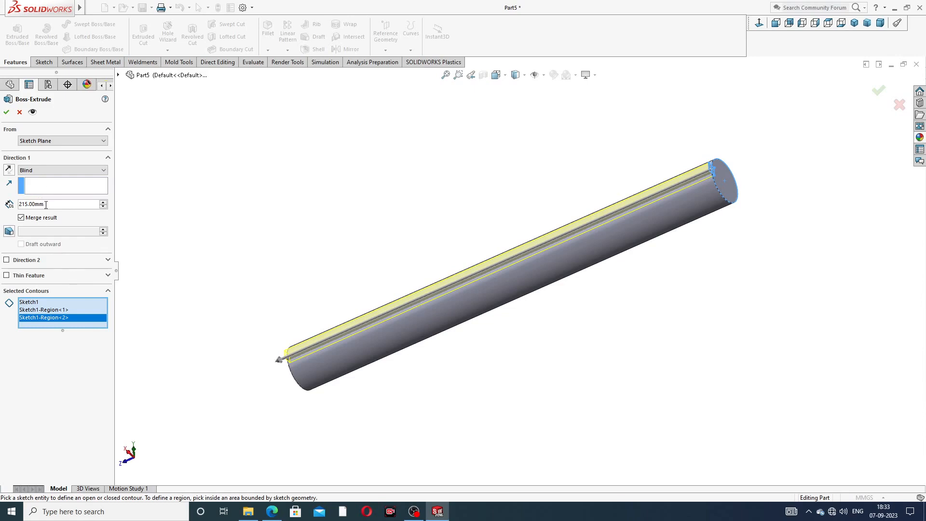
- Extrude the key 150 mm, starting at a 40 mm offset from the sketch plane and merged with the shaft
drag(46, 205, 2, 204)
text(150)
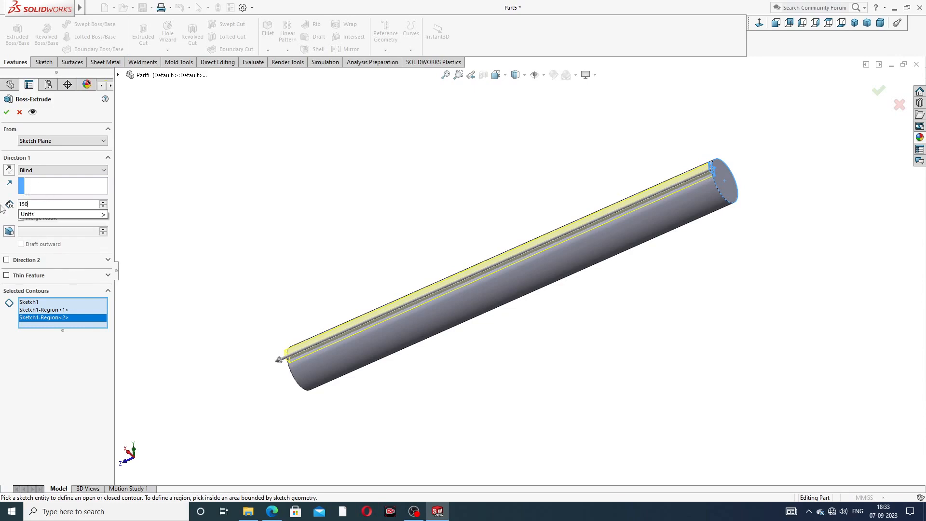
key(Return)
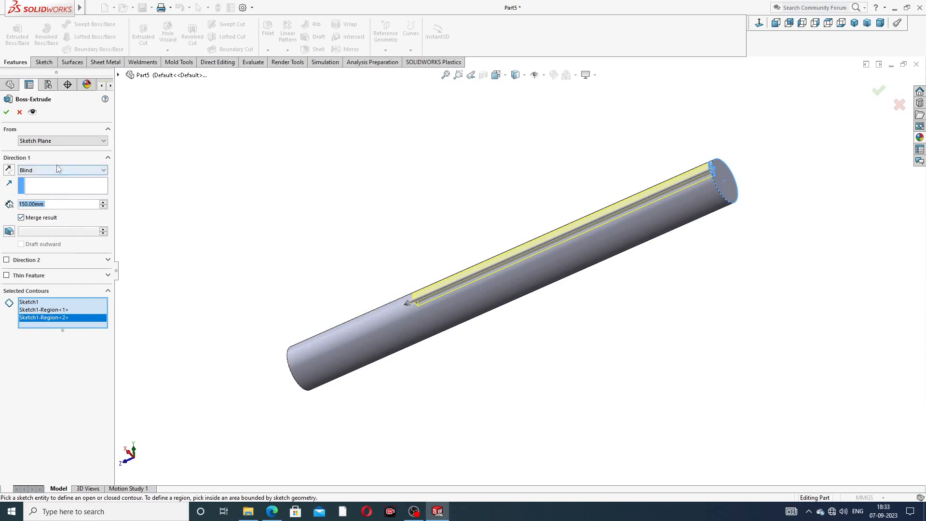
click(52, 141)
click(44, 168)
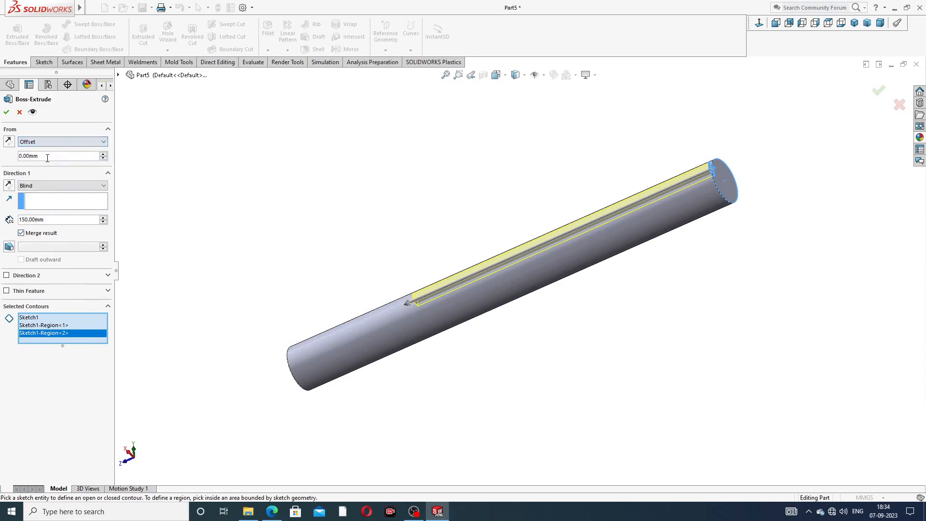
text(40)
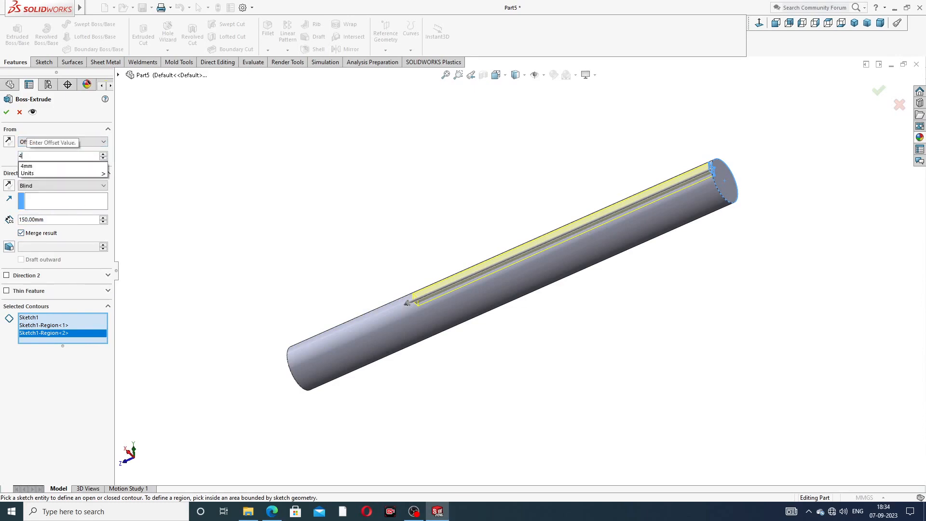
key(Return)
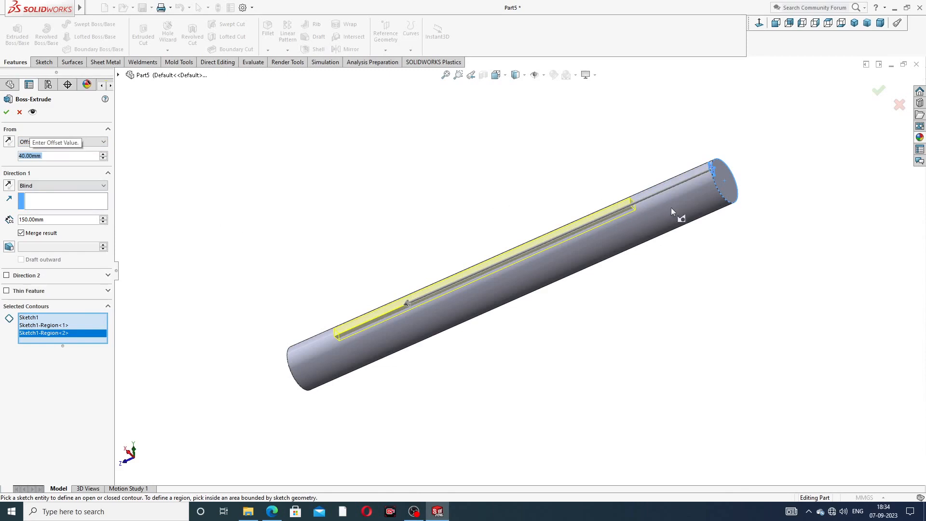
middle_drag(694, 256, 733, 280)
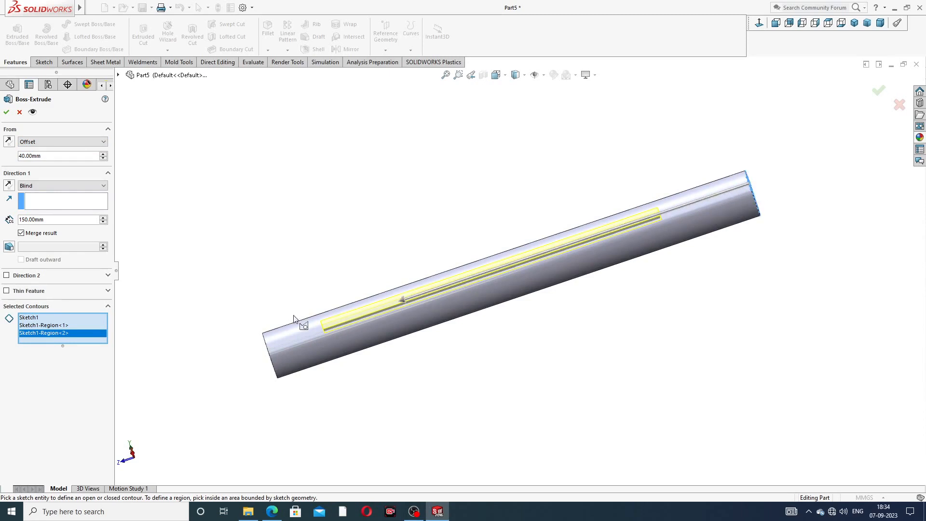
click(7, 112)
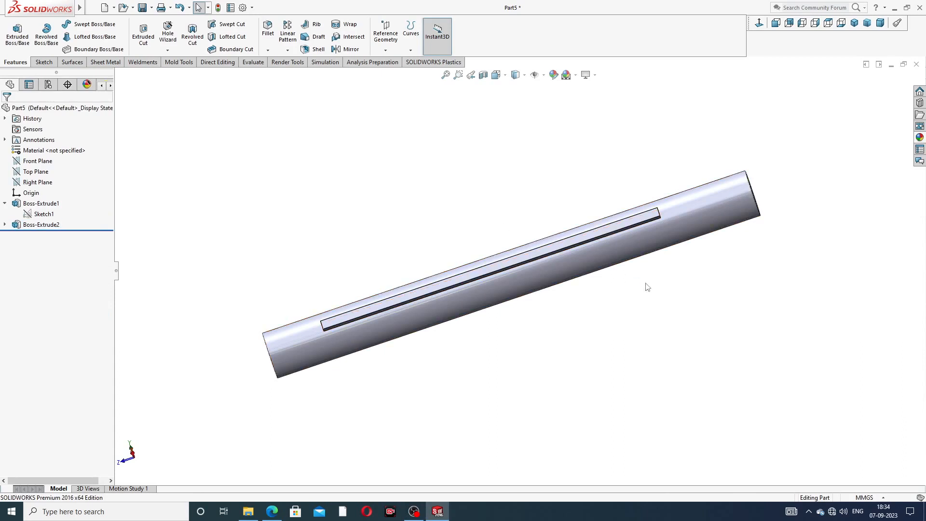
- Circular-pattern the key extrusion into five equally spaced instances over 360° around the shaft's cylindrical face, checking against the PART-01 drawing in the browser
middle_drag(646, 287, 658, 258)
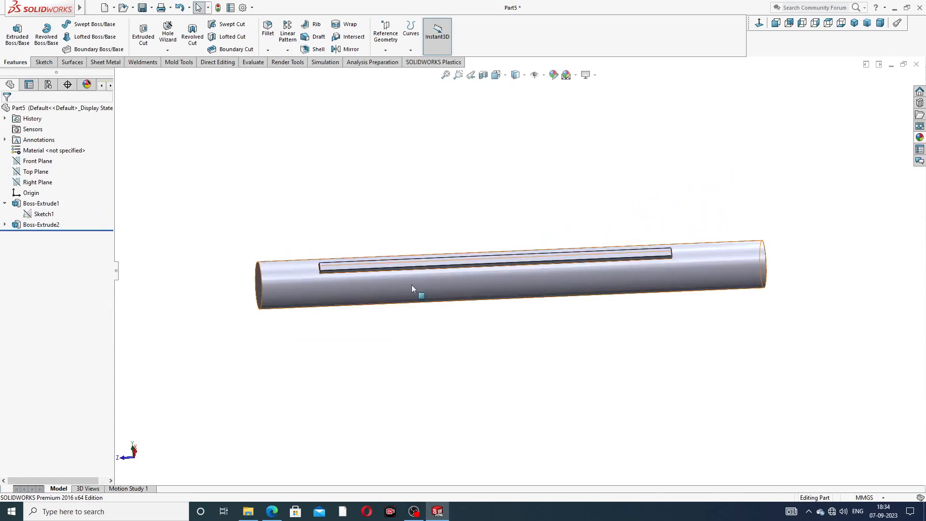
scroll(412, 284, down, 2)
scroll(565, 302, up, 2)
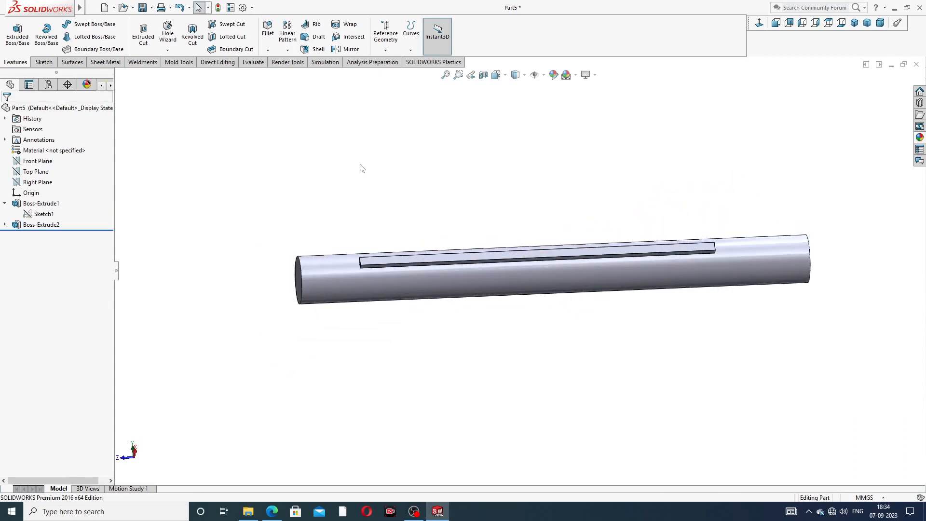
click(272, 511)
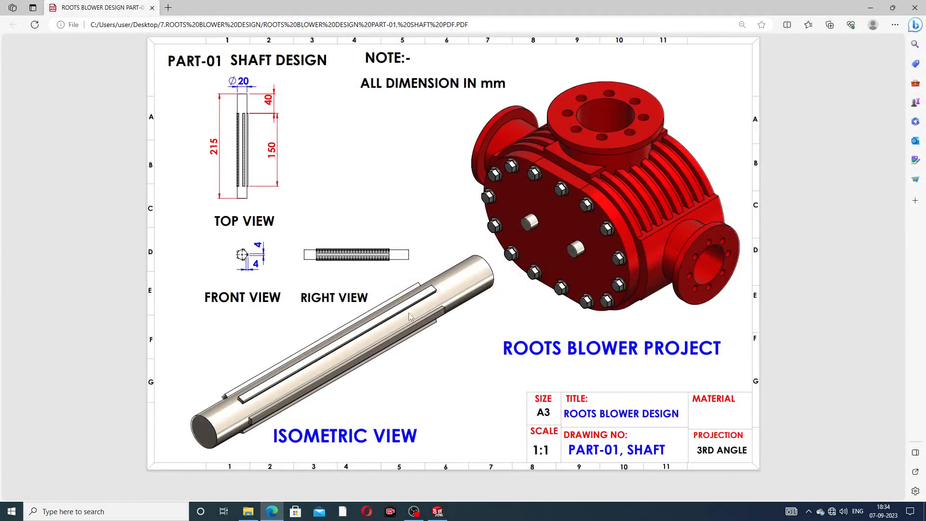
click(272, 511)
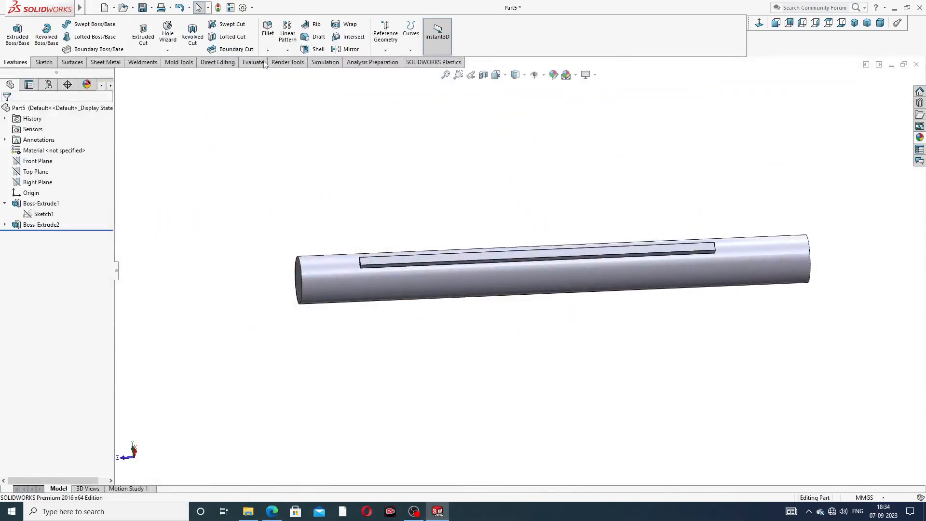
click(287, 49)
click(307, 74)
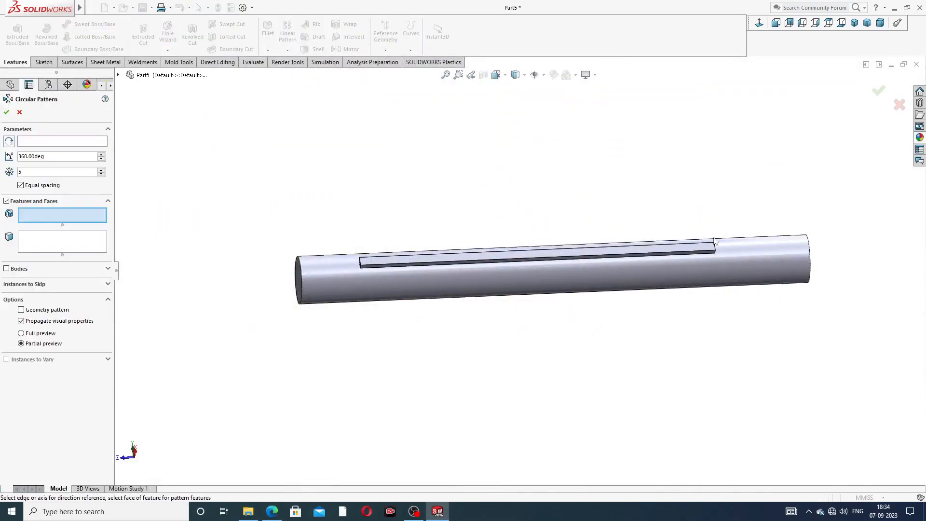
click(95, 145)
click(774, 255)
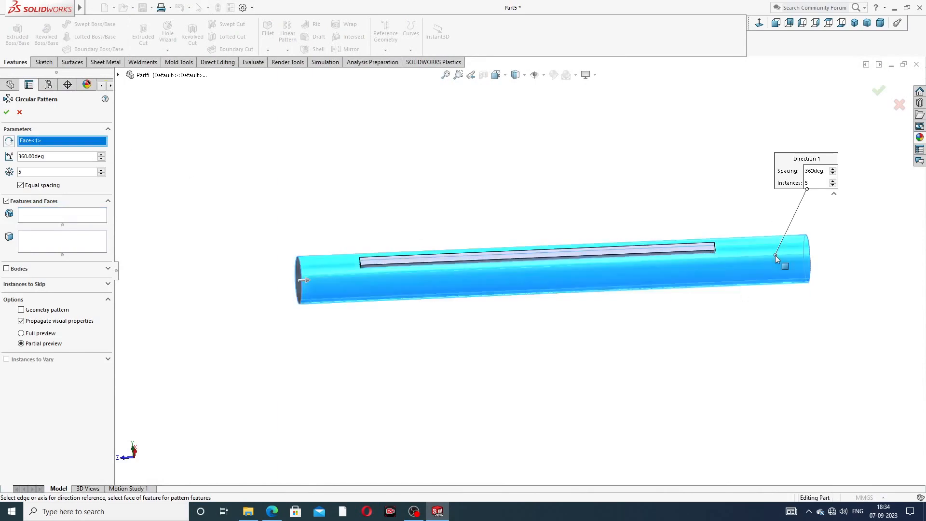
click(81, 215)
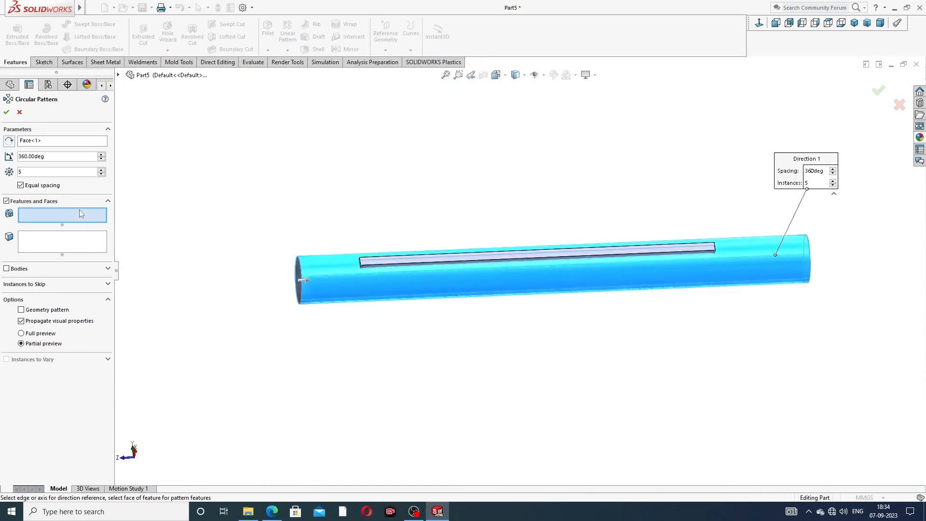
click(118, 75)
click(159, 182)
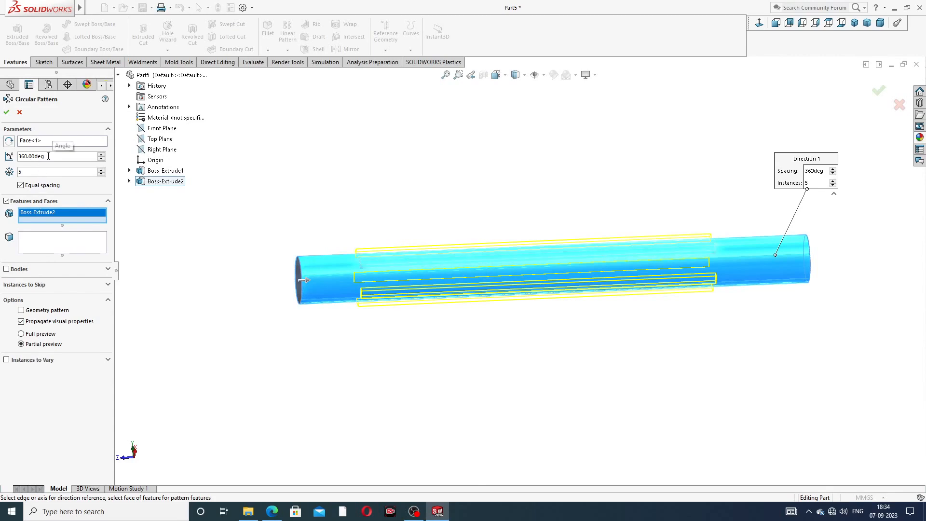
click(6, 111)
middle_drag(601, 296, 528, 234)
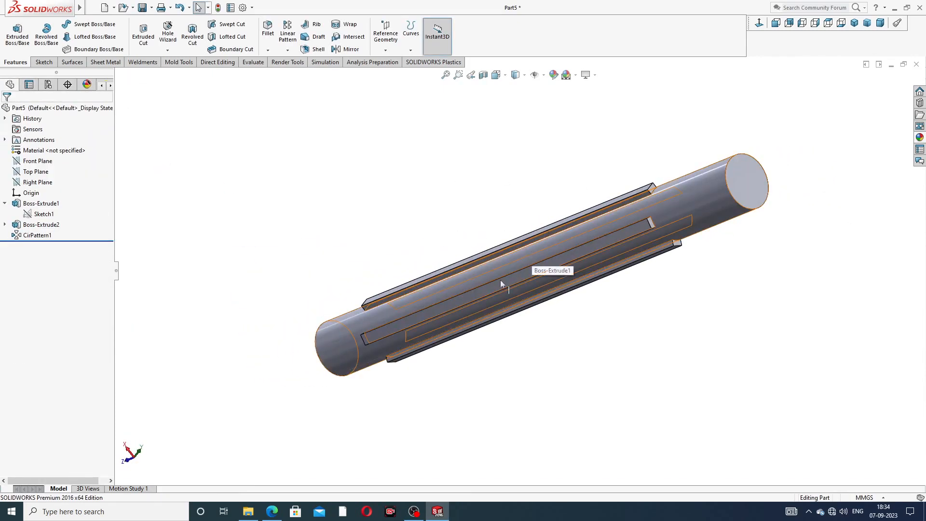
click(273, 511)
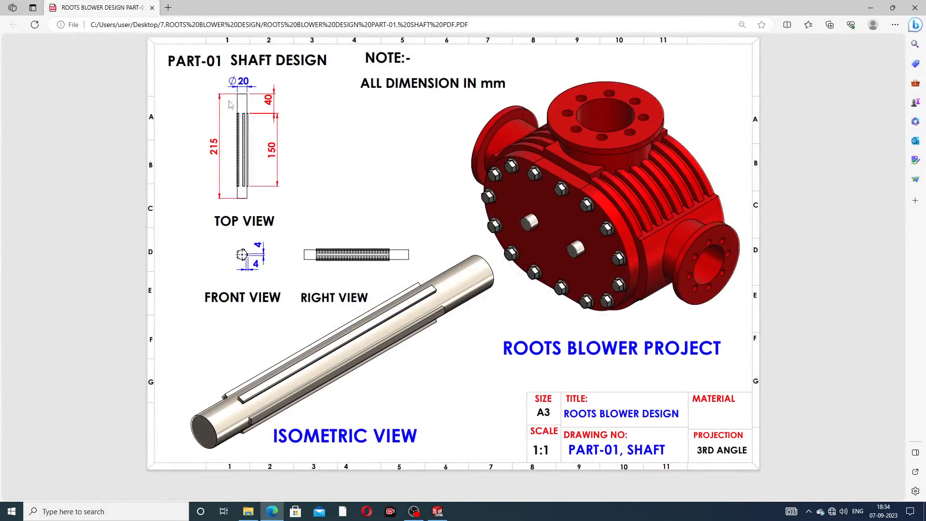
click(273, 511)
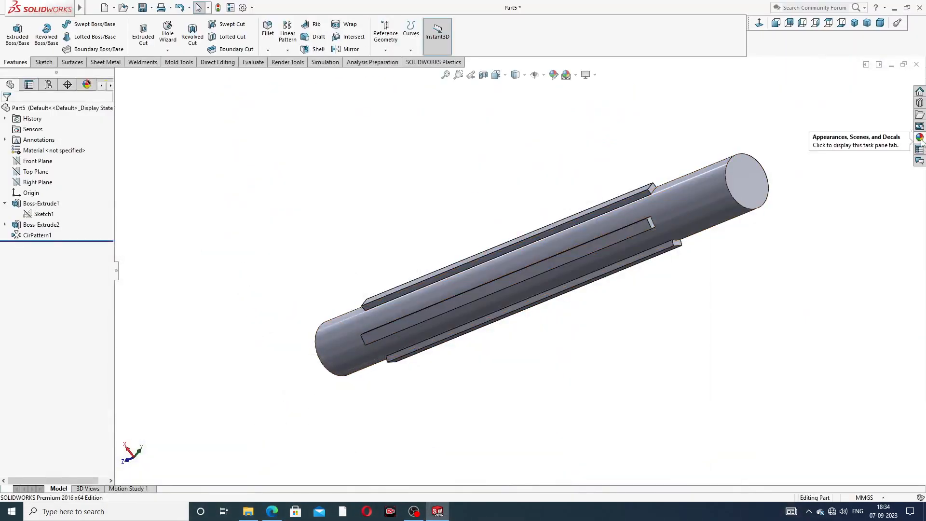
- Apply the polished steel appearance from the Metal > Steel library to the shaft model
click(920, 136)
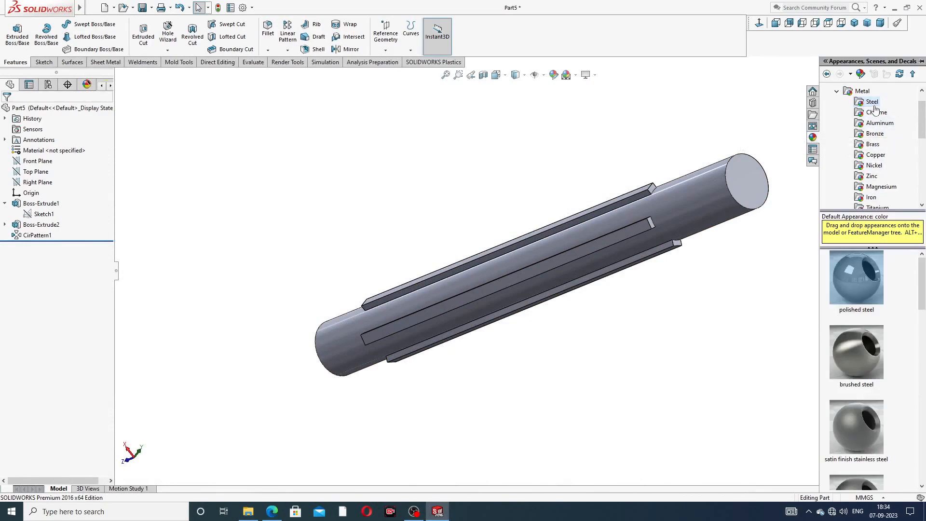
click(857, 270)
drag(857, 271, 709, 212)
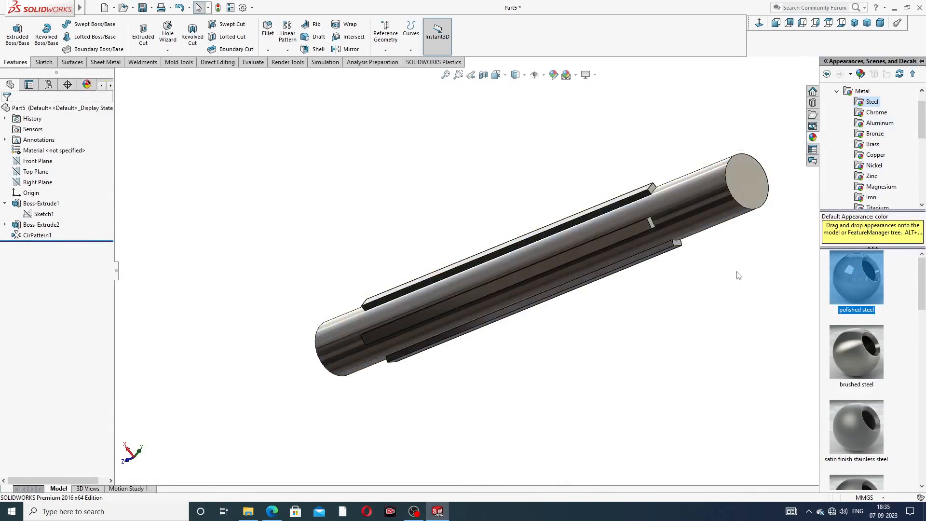
- Inspect the finished shaft from several angles, including isometric, and compare it with the PART-01 shaft drawing in the browser
middle_drag(774, 201, 843, 156)
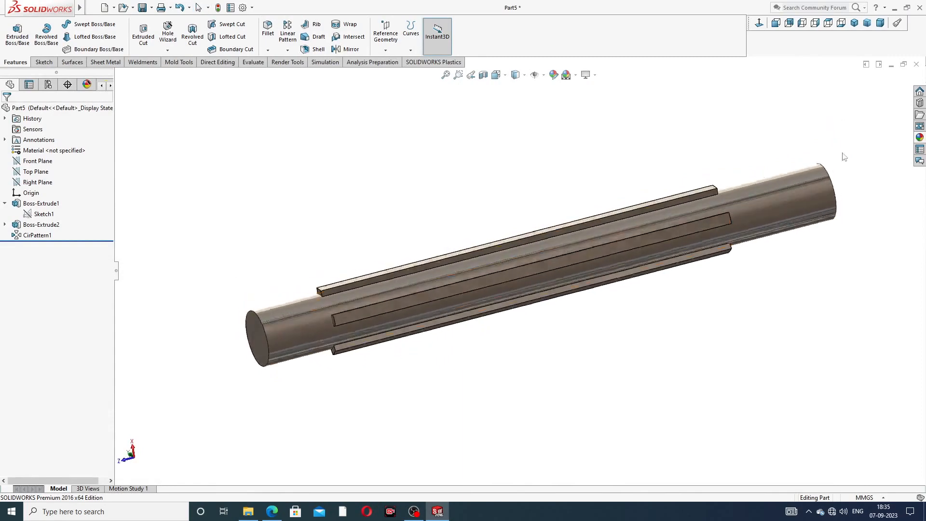
scroll(815, 190, down, 1)
scroll(742, 234, up, 2)
middle_drag(719, 244, 730, 266)
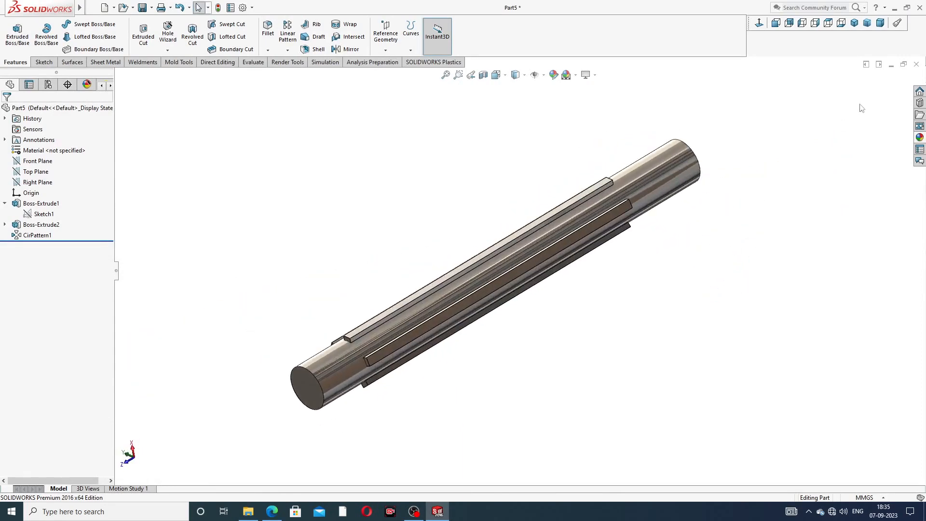
click(854, 23)
mouse_move(710, 262)
middle_down()
mouse_move(699, 239)
mouse_move(697, 265)
middle_up()
scroll(680, 265, down, 2)
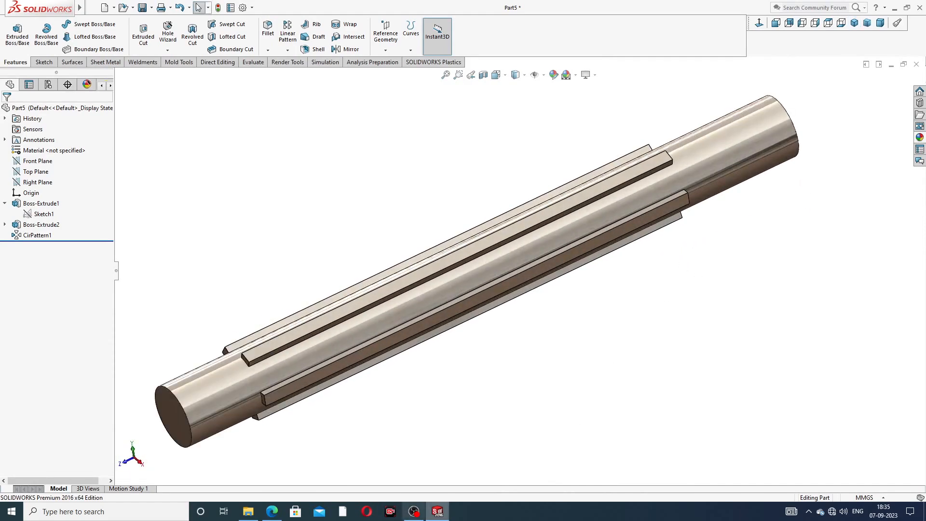
click(272, 512)
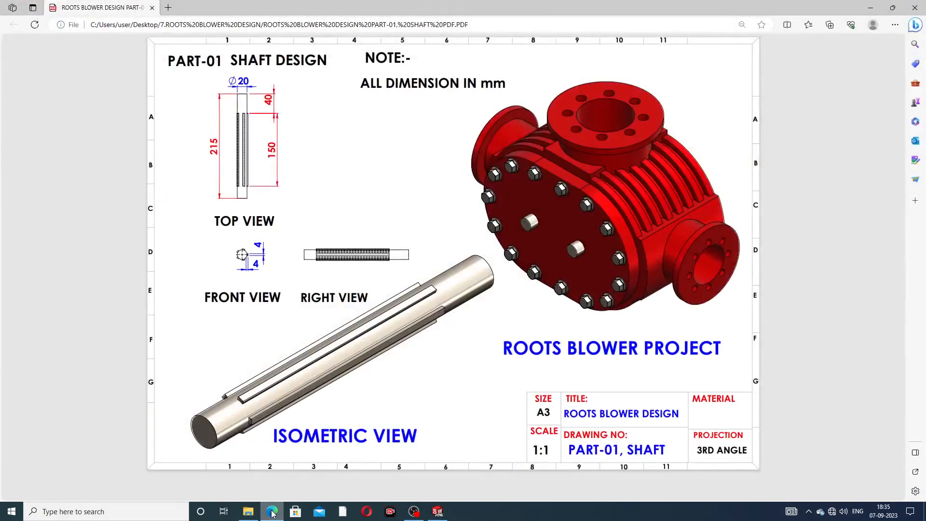
click(273, 512)
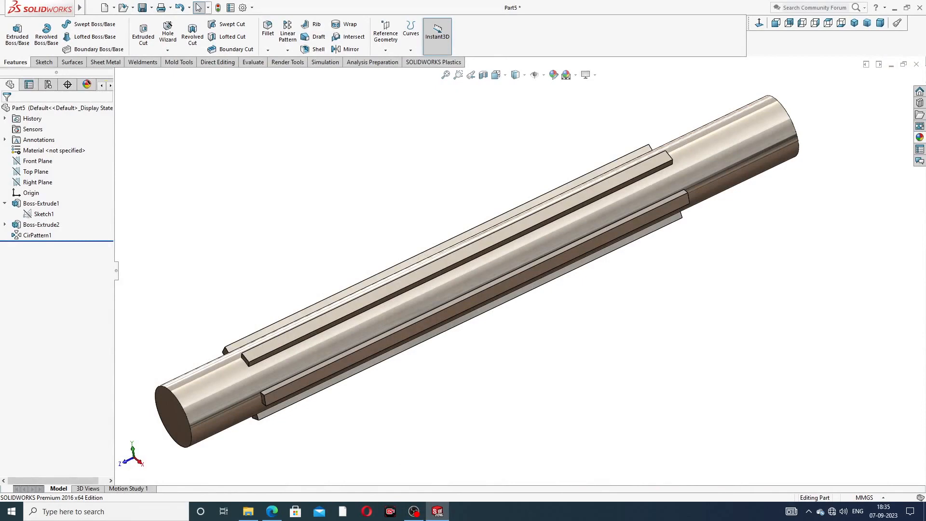
click(273, 513)
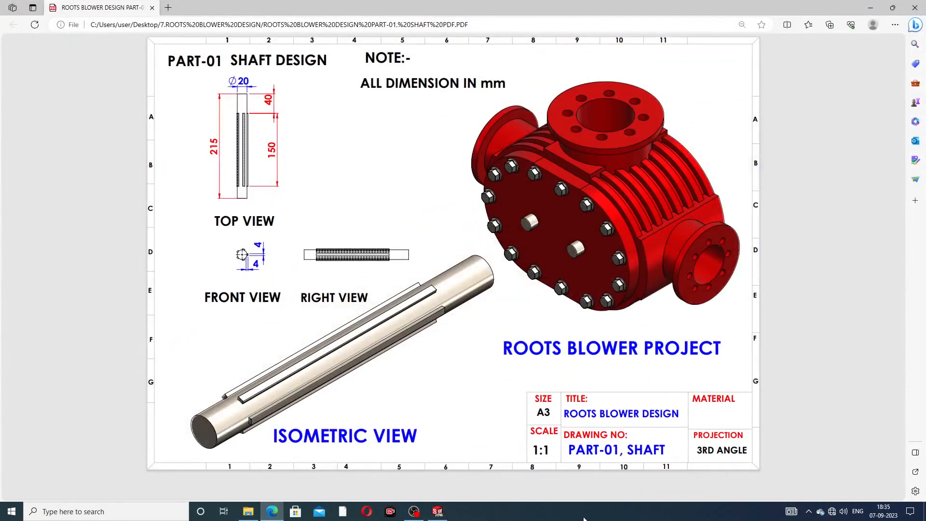
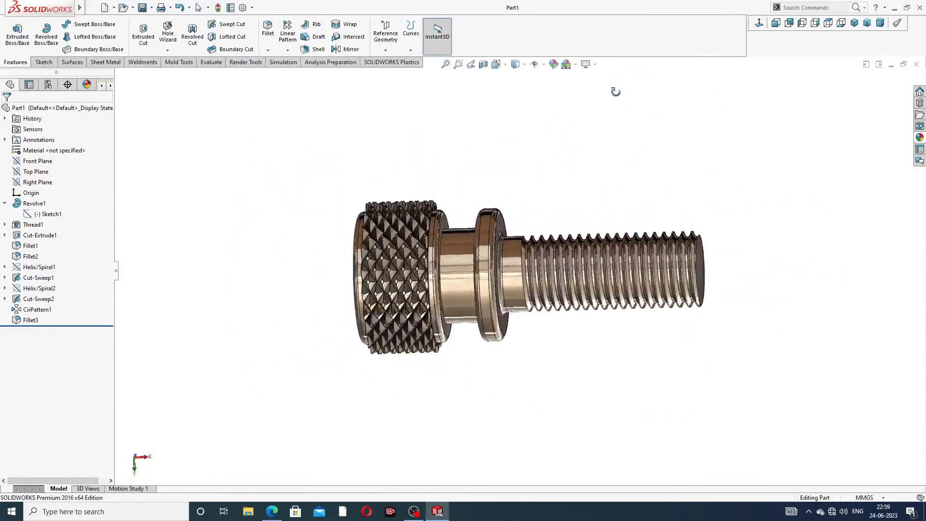
- Look over the finished knurled screw model's head and thread, and close its part document
scroll(502, 287, down, 2)
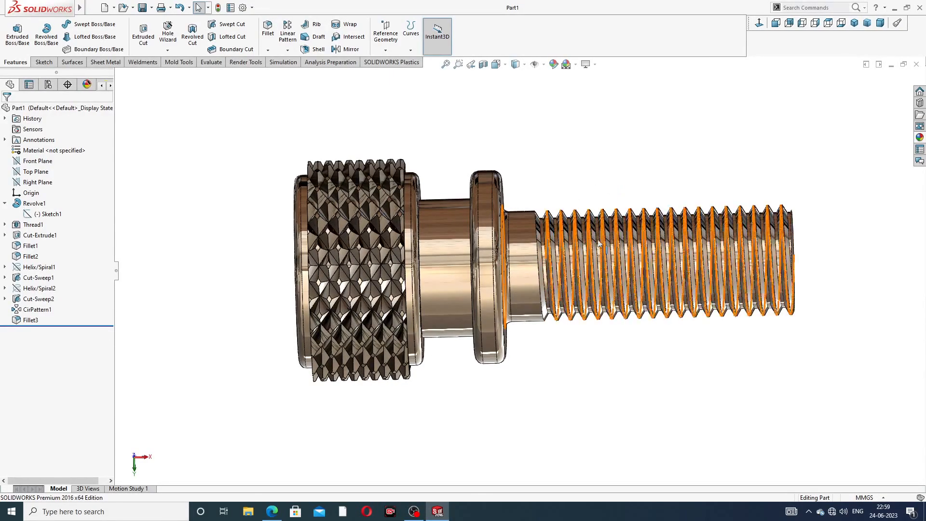
middle_drag(607, 217, 634, 186)
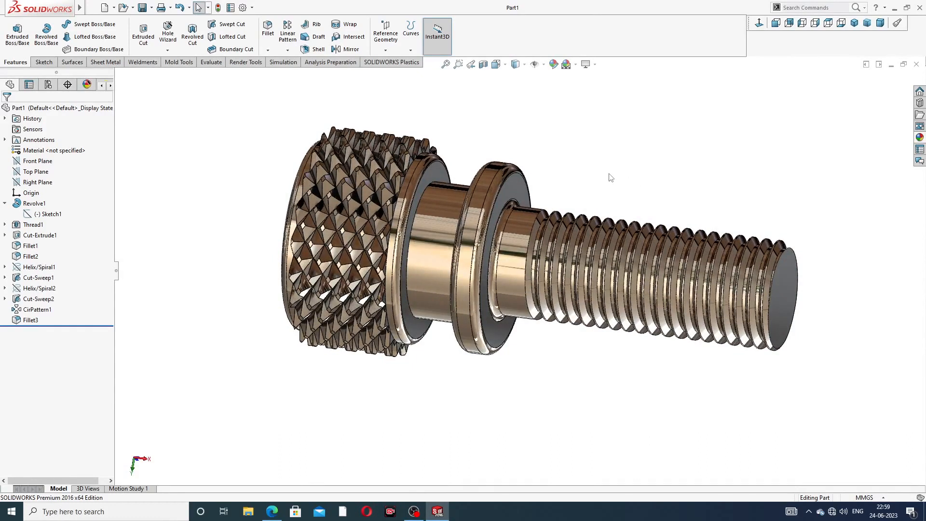
click(917, 64)
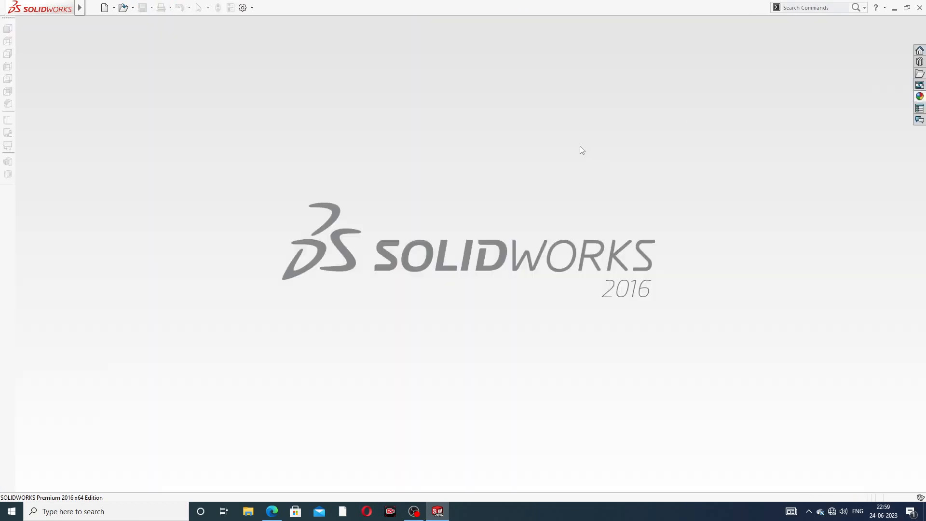
- Create a new part document and apply the Plain White scene to it
click(104, 7)
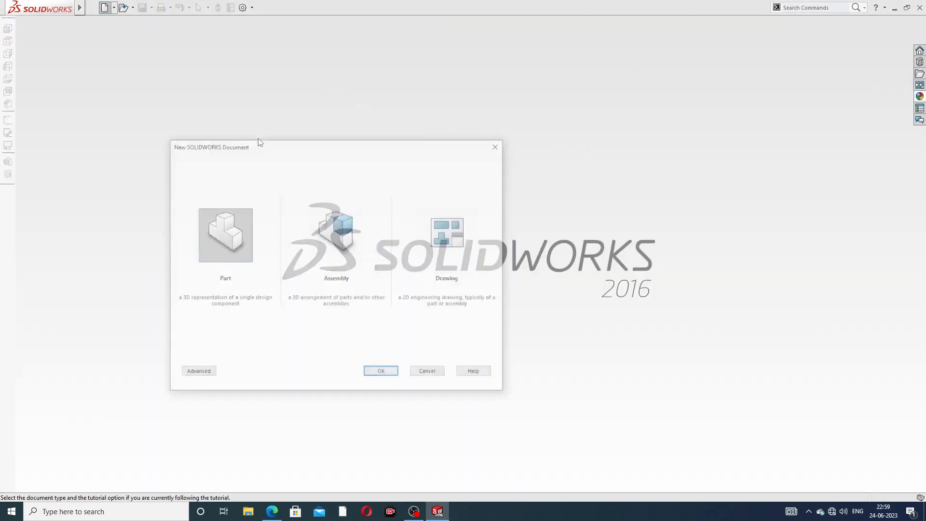
click(382, 374)
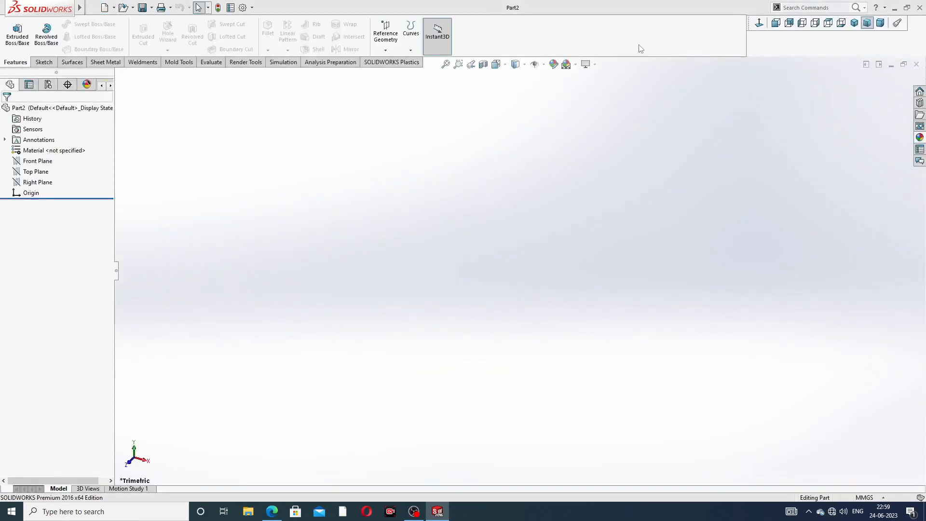
click(576, 65)
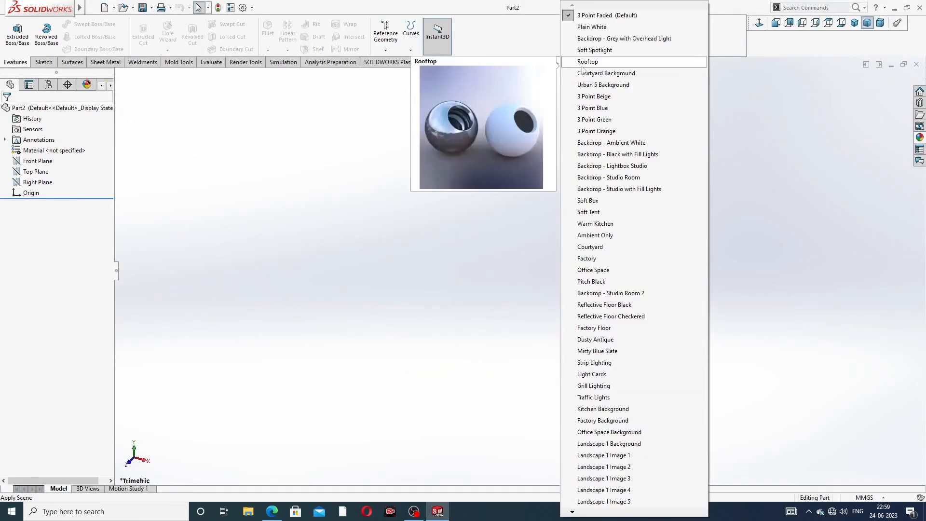
click(588, 31)
- Raise both the shaded and the wireframe image quality resolution of the document to the highest setting
click(243, 7)
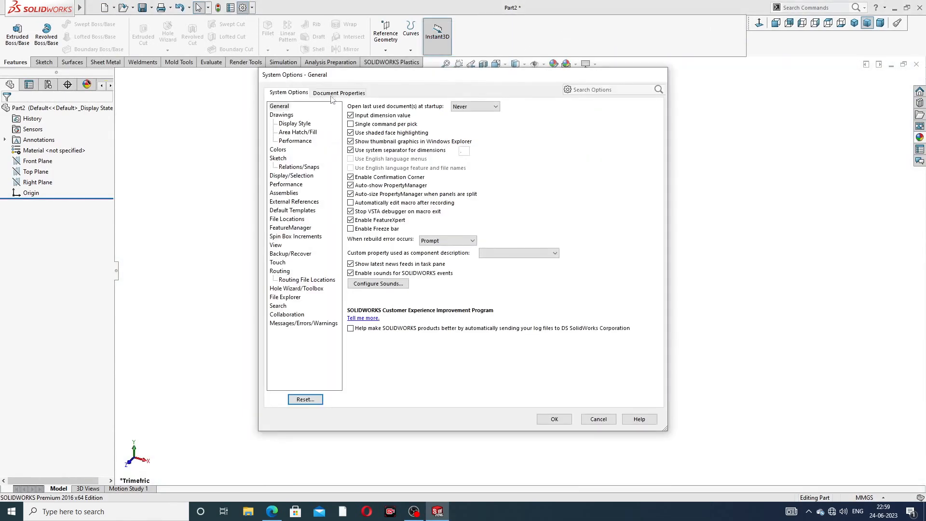
click(332, 93)
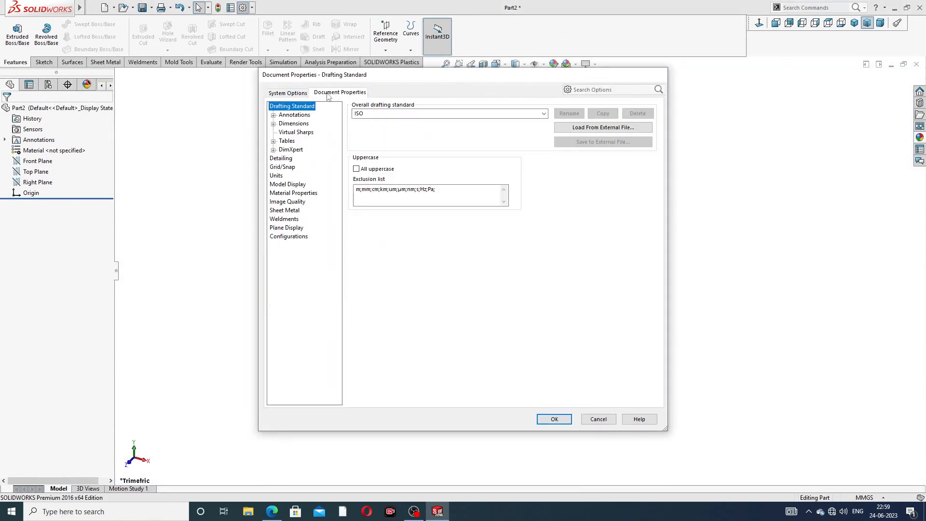
click(289, 202)
drag(432, 120, 532, 120)
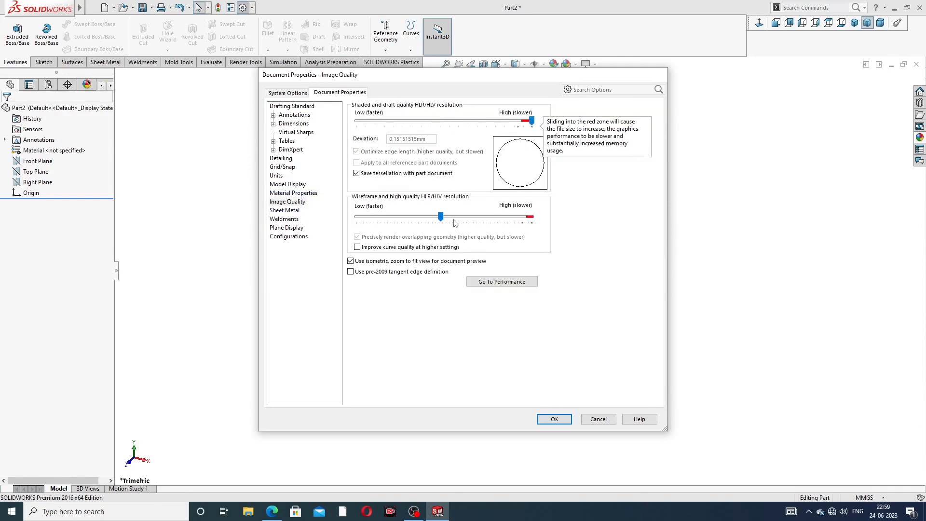
drag(440, 218, 531, 217)
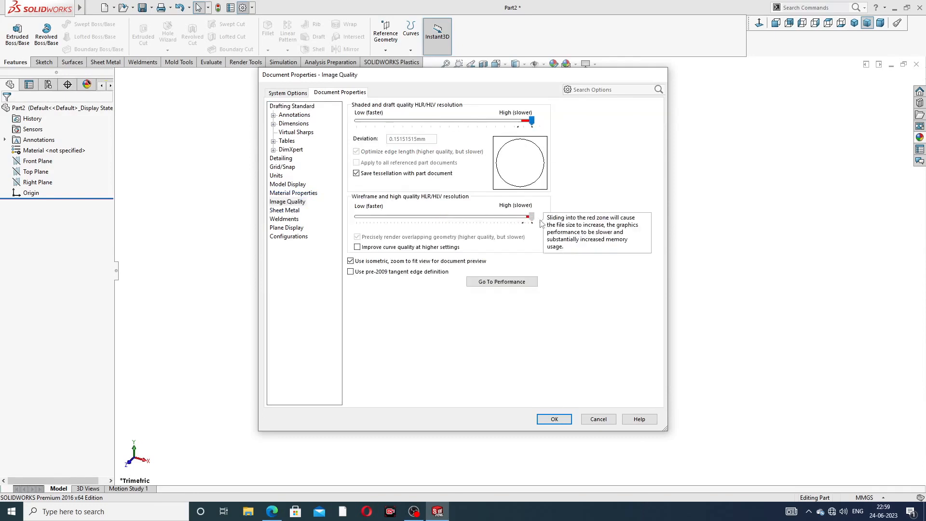
click(554, 418)
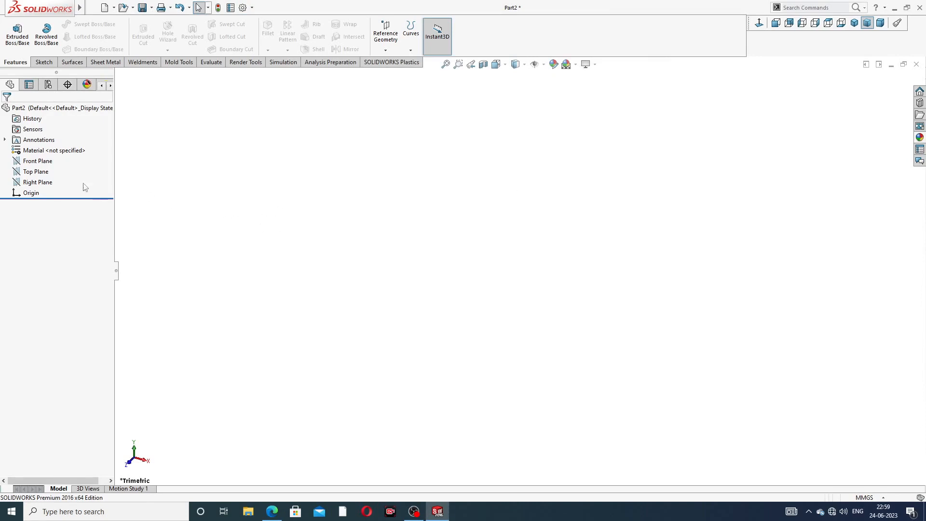
- Start a sketch on the Front Plane and check the knurling screw's dimensions in the PDF drawing in the browser
click(37, 161)
click(43, 150)
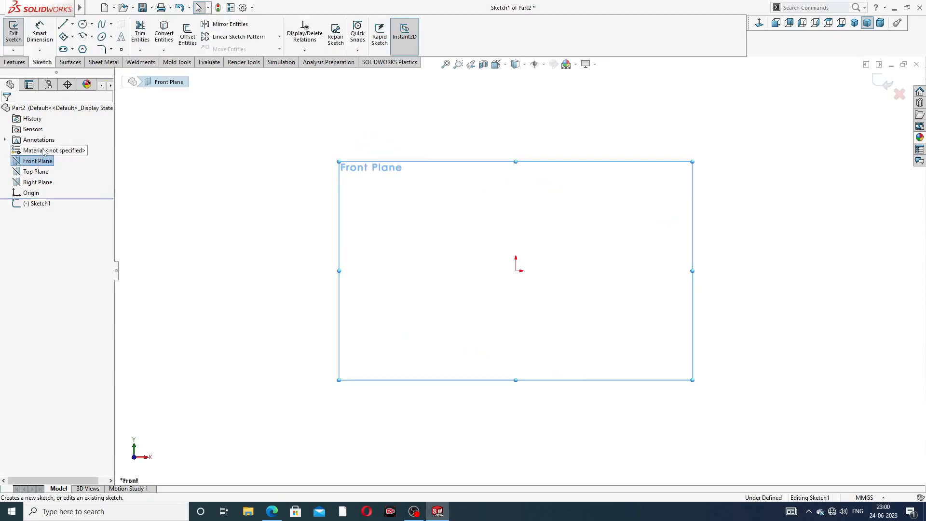
click(271, 511)
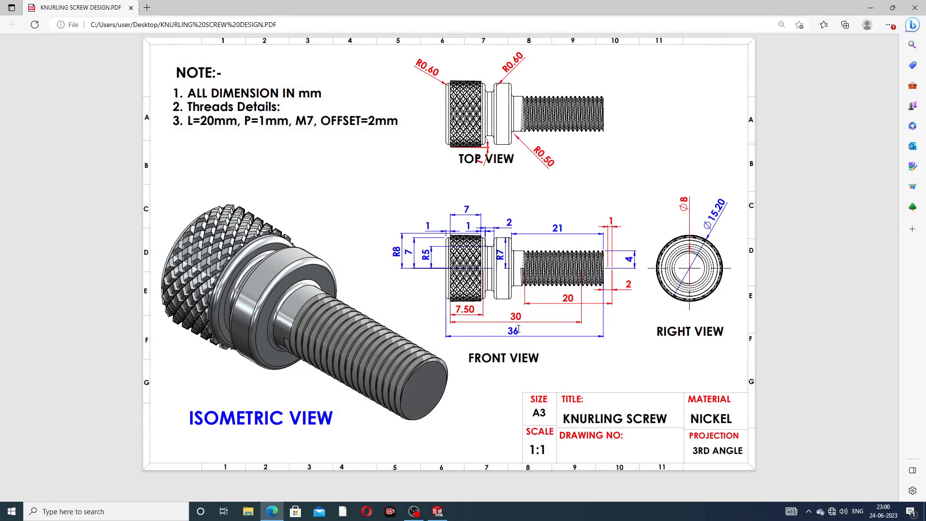
click(272, 511)
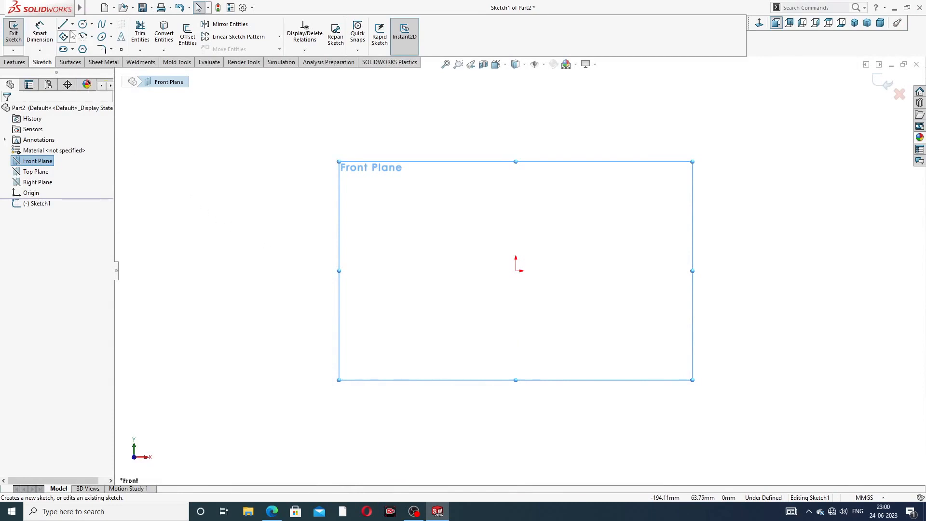
- Draw a horizontal centerline about 140 mm long starting at the origin
click(72, 24)
click(84, 48)
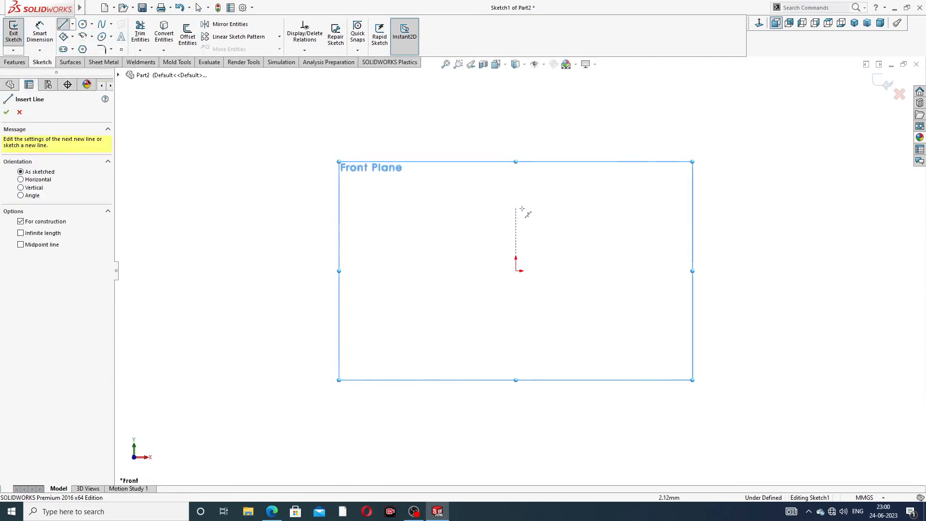
click(517, 271)
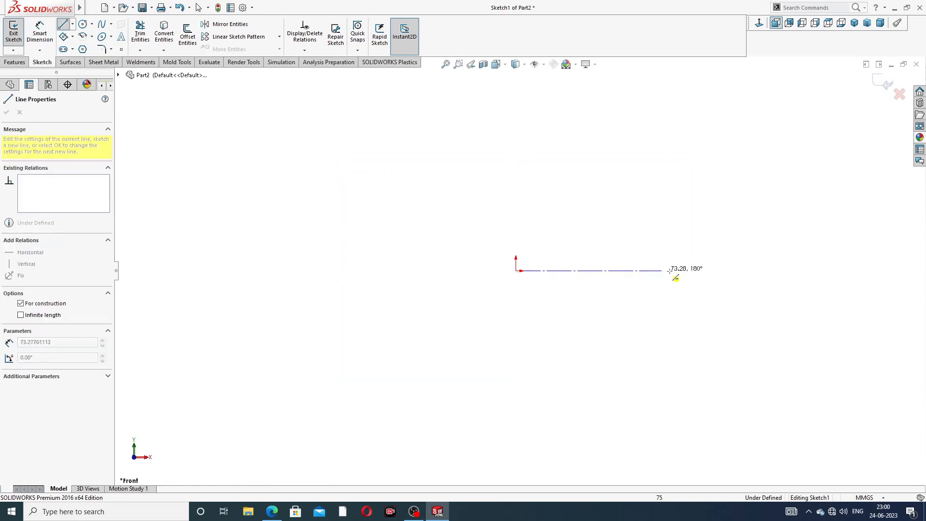
click(793, 271)
right_click(800, 223)
click(820, 229)
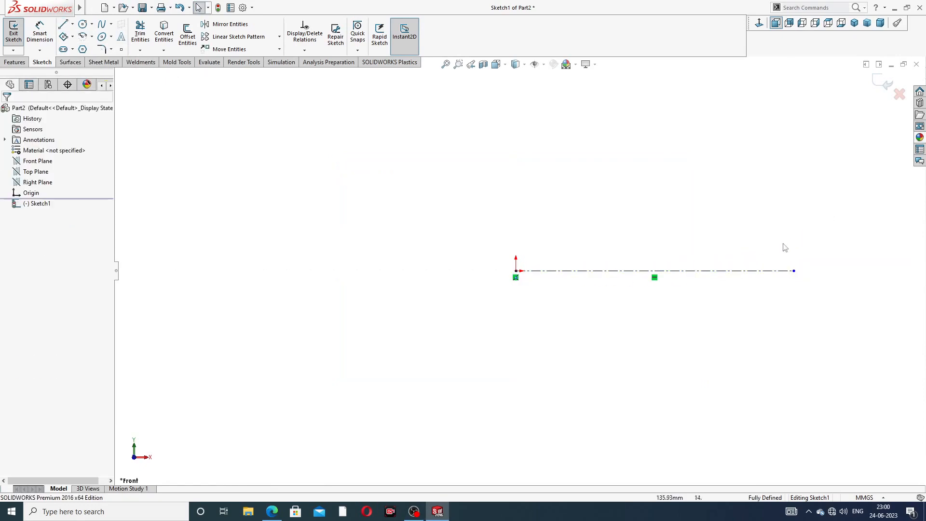
scroll(707, 226, up, 2)
scroll(650, 305, down, 3)
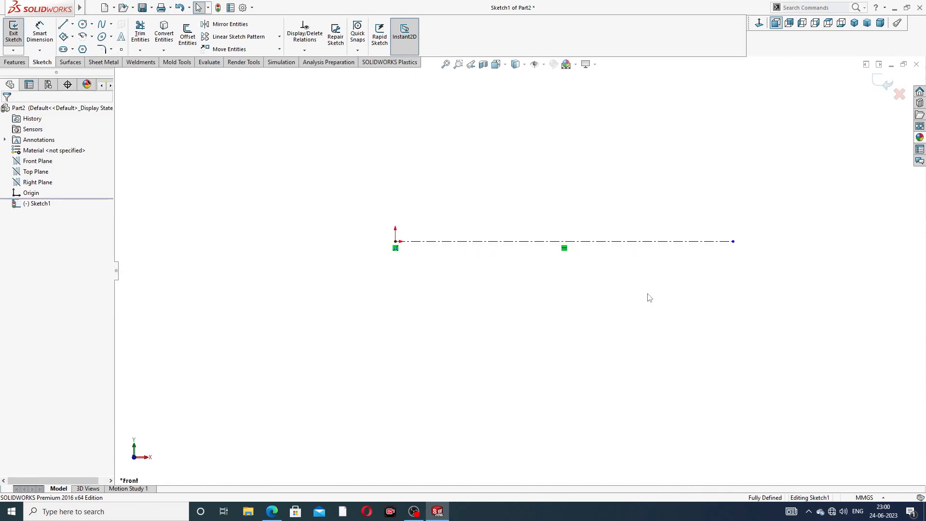
click(627, 241)
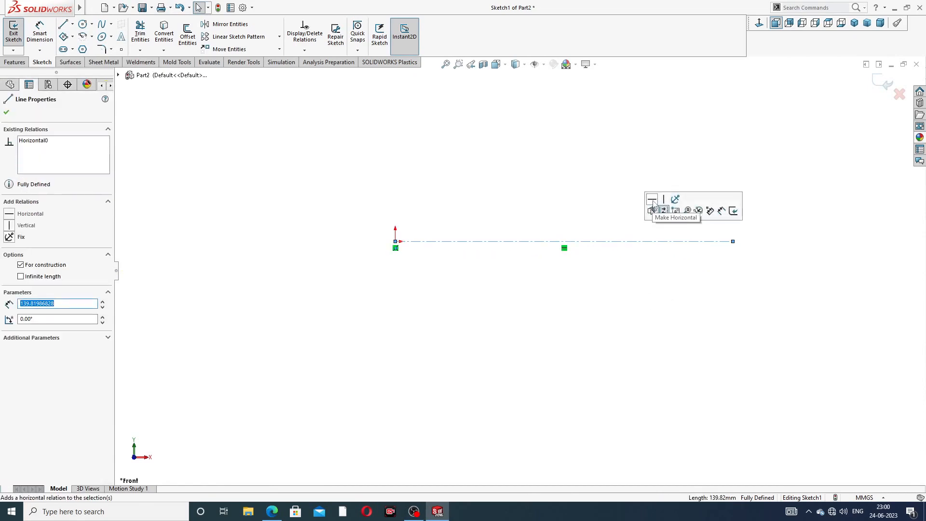
click(177, 118)
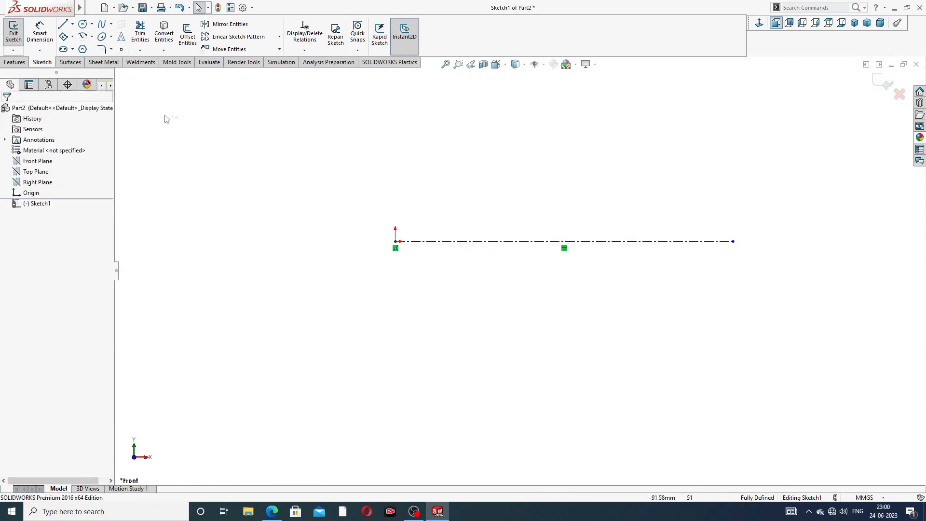
- Sketch the stepped head profile from the origin: about 32 mm up, a raised section about 45 mm long, then a short step and a vertical down
click(63, 25)
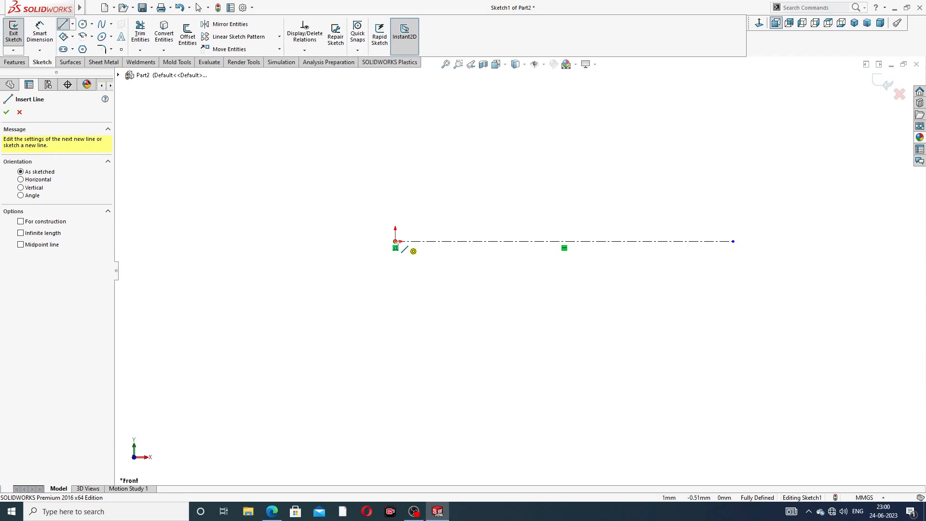
click(395, 241)
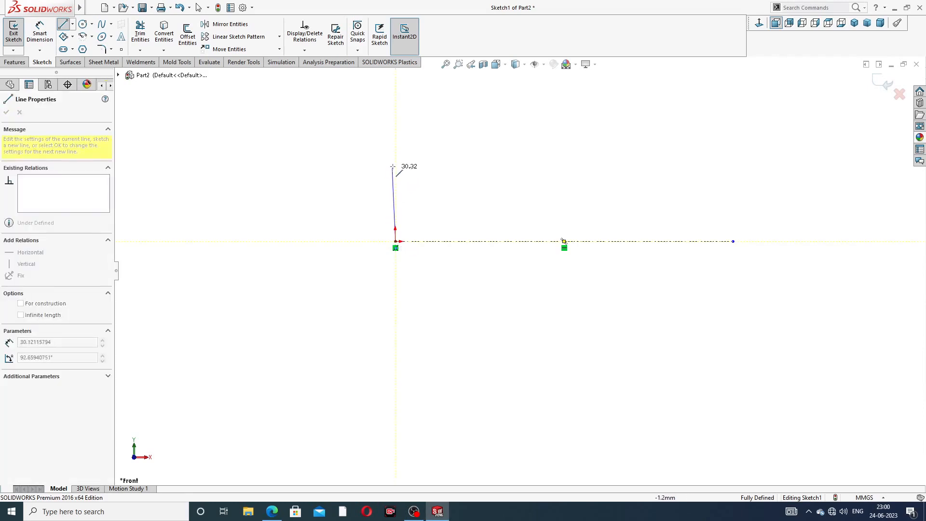
click(395, 163)
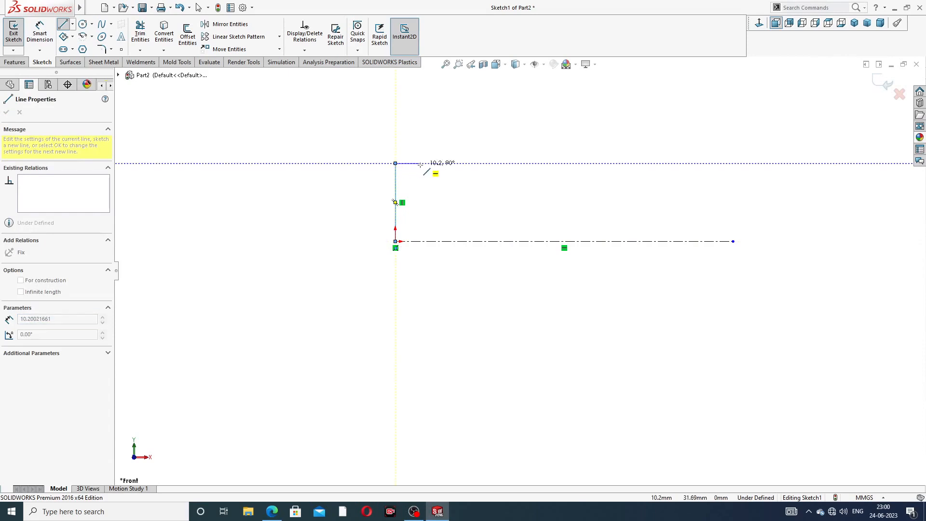
click(420, 164)
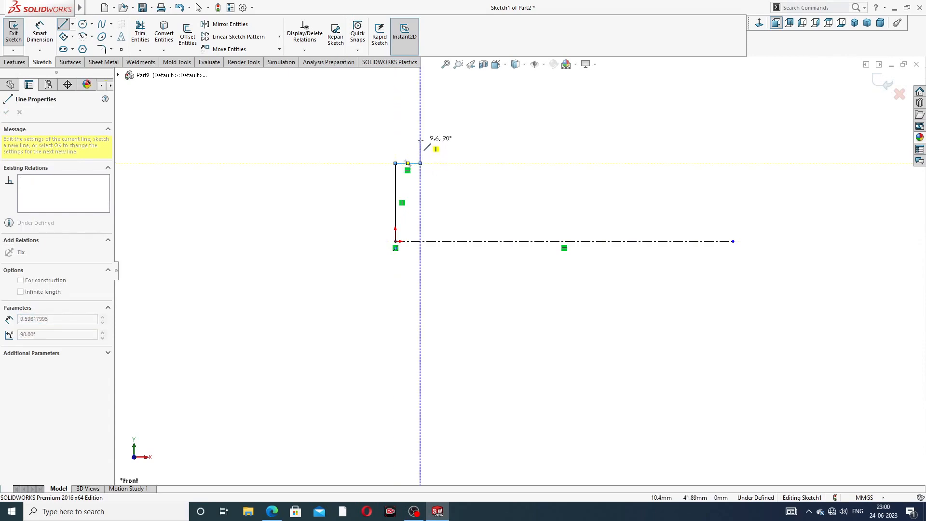
click(420, 140)
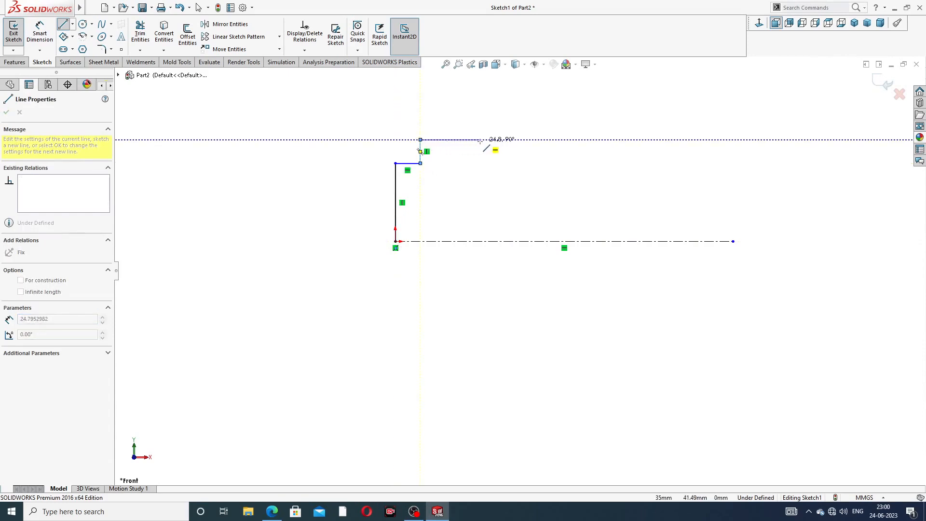
click(529, 140)
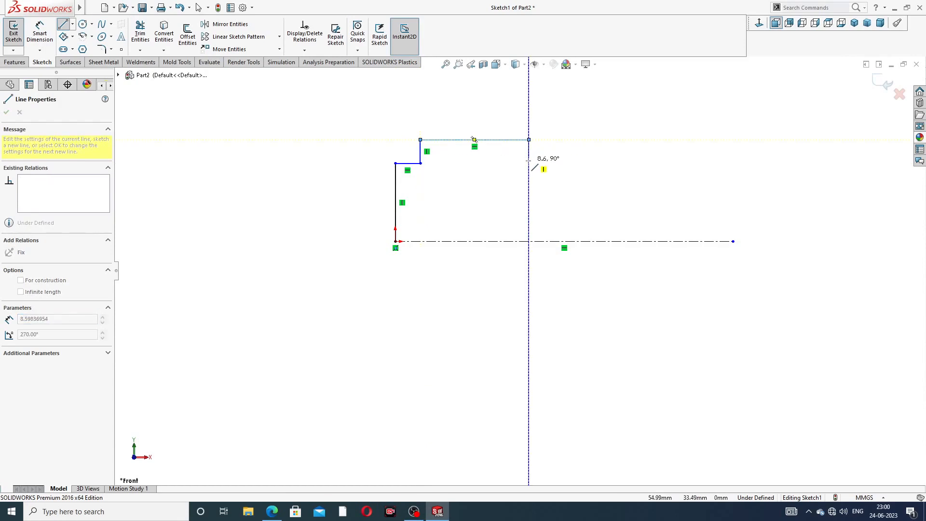
click(529, 163)
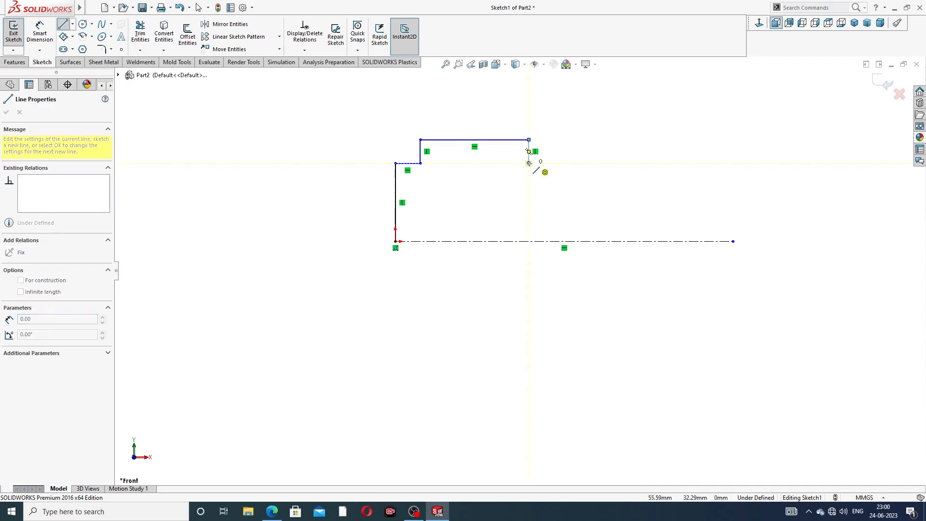
click(556, 163)
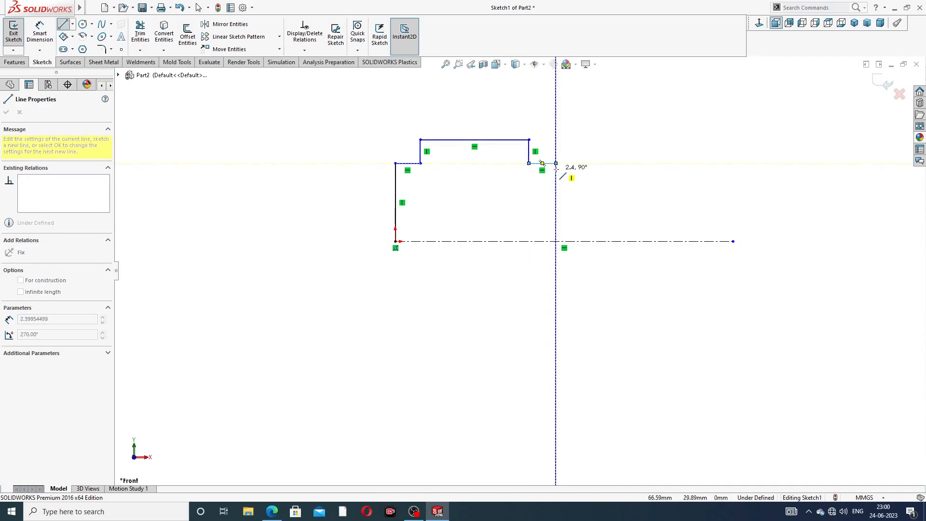
click(555, 198)
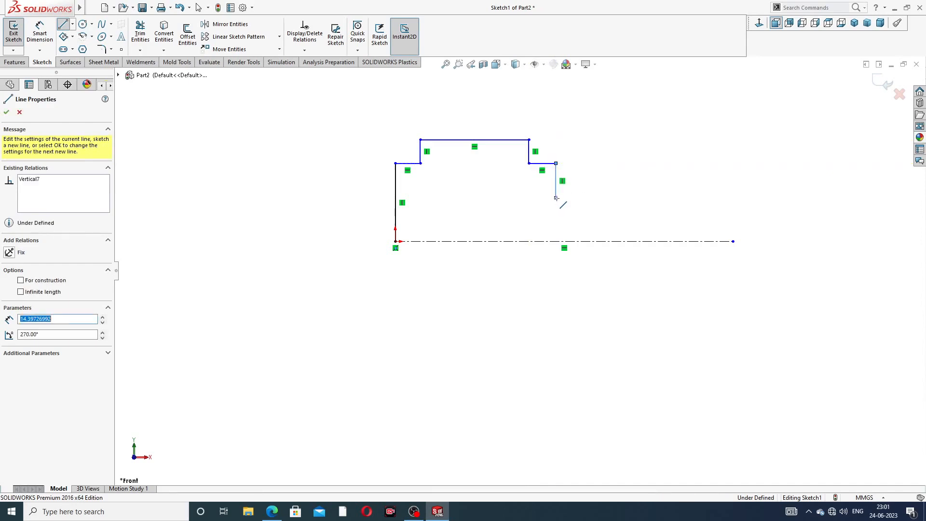
- Continue the profile with a groove about 30 mm long, a collar and a shank about 77 mm long, ending at the centerline's level
double_click(628, 197)
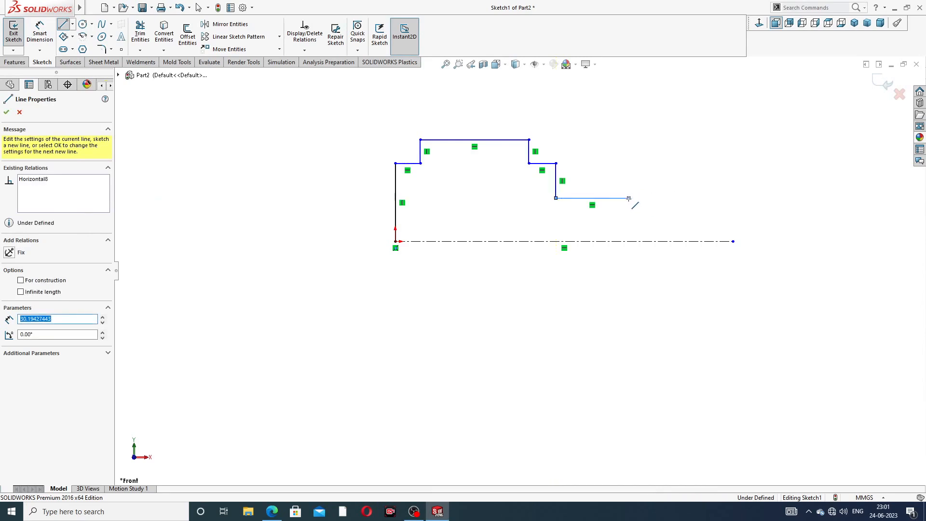
click(628, 198)
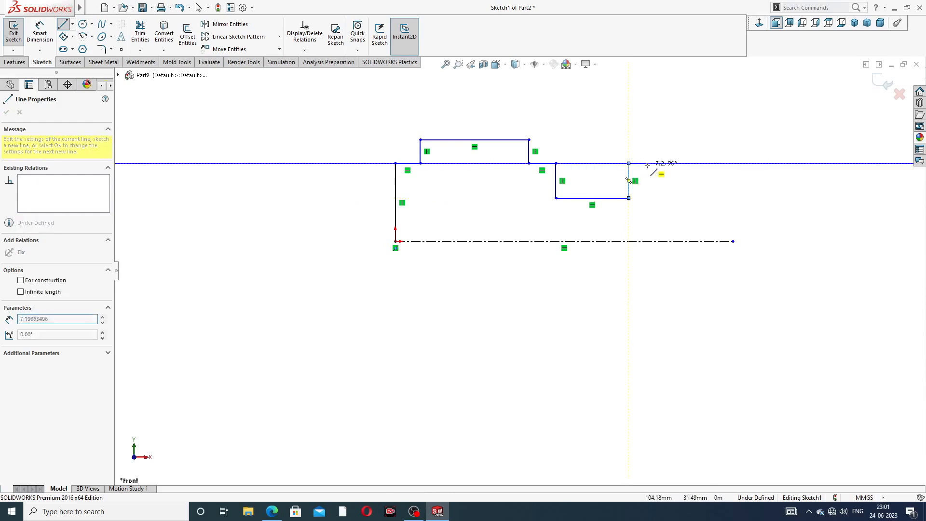
click(629, 163)
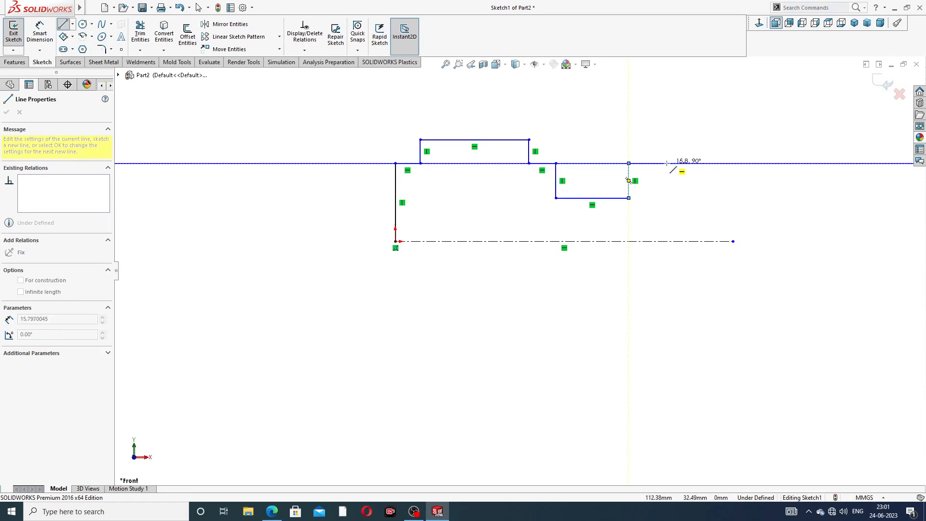
click(669, 163)
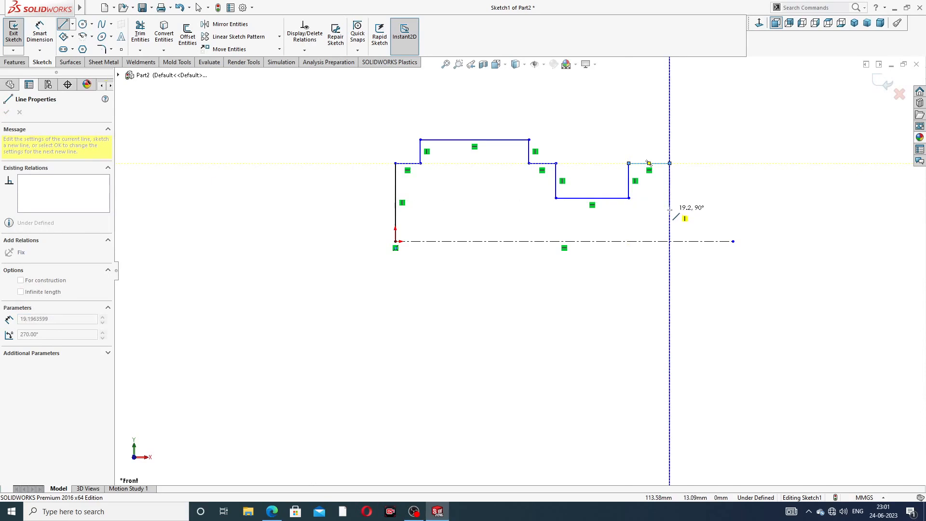
click(669, 208)
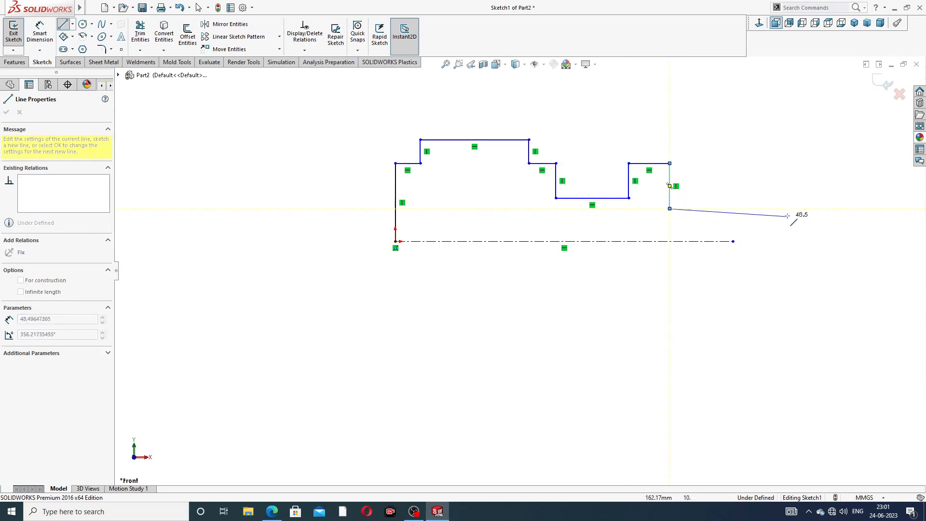
click(855, 209)
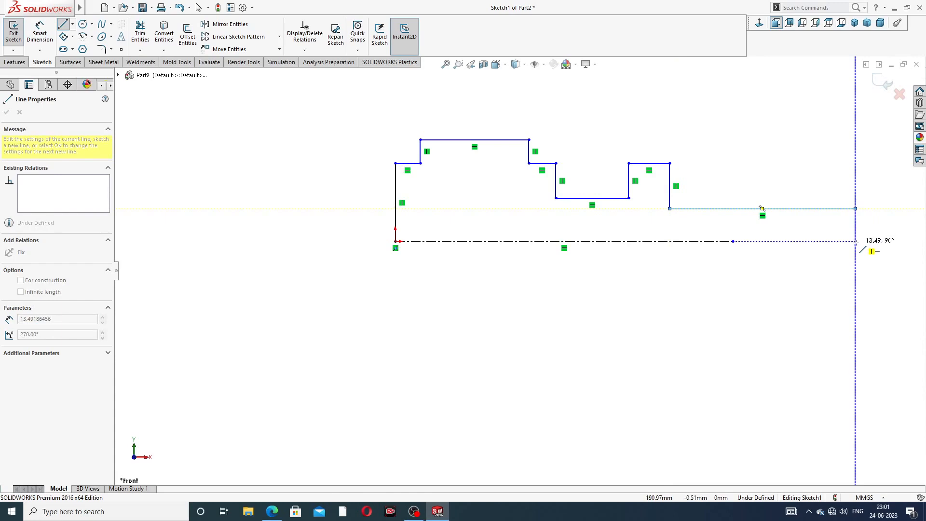
right_click(875, 230)
click(863, 241)
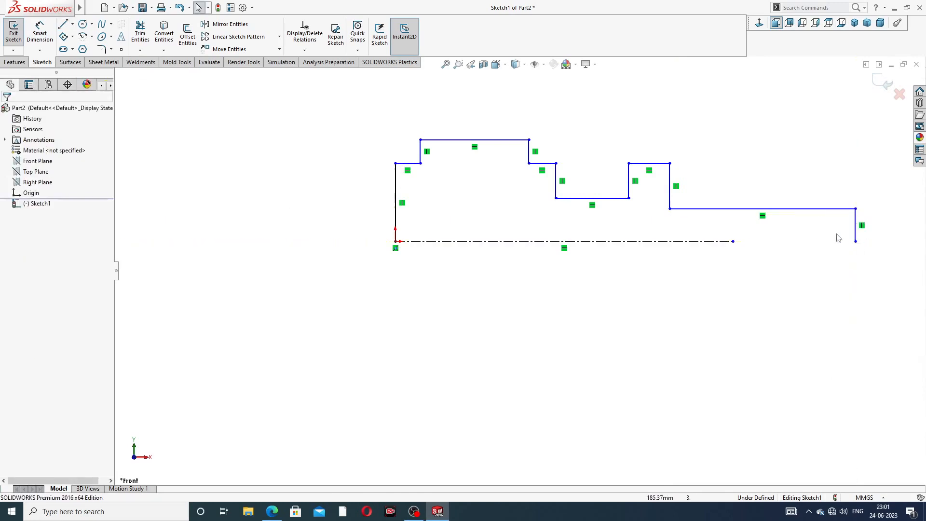
- Extend the centerline's free end to the lower endpoint of the profile's last vertical line
drag(732, 241, 855, 241)
click(789, 188)
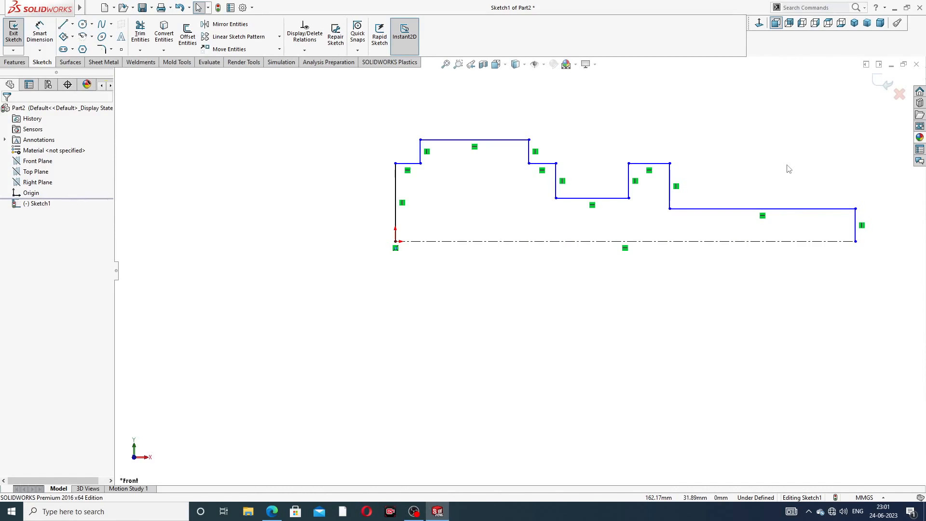
scroll(723, 241, down, 2)
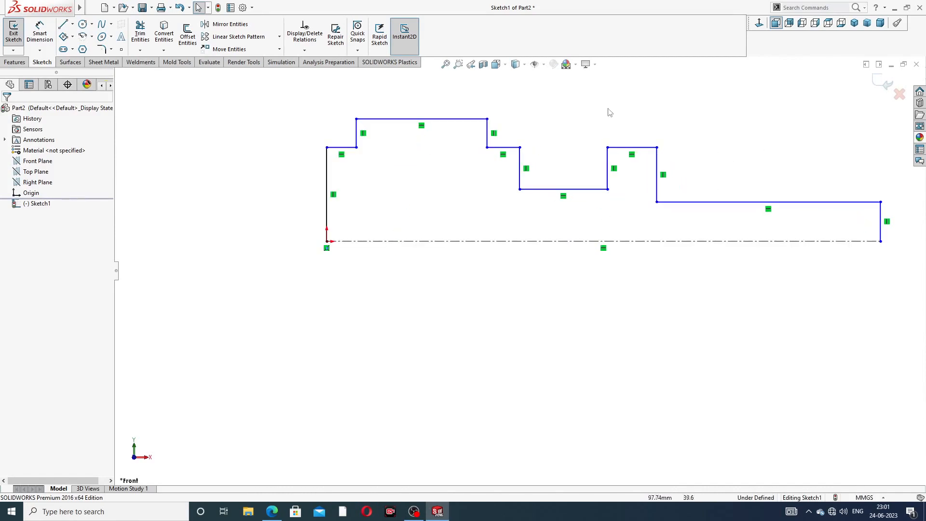
scroll(555, 146, up, 2)
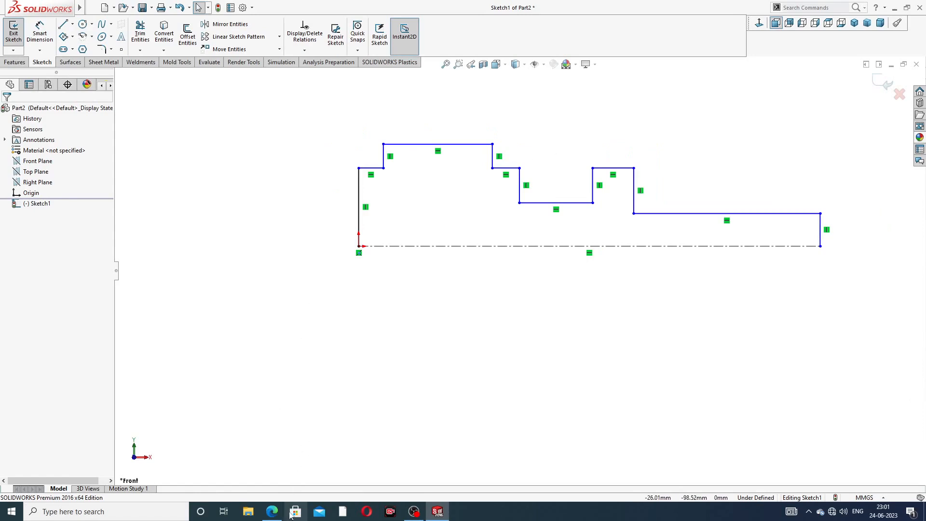
- Check the knurling screw's PDF drawing in the browser and dimension the centerline's overall length as 36 mm
click(273, 512)
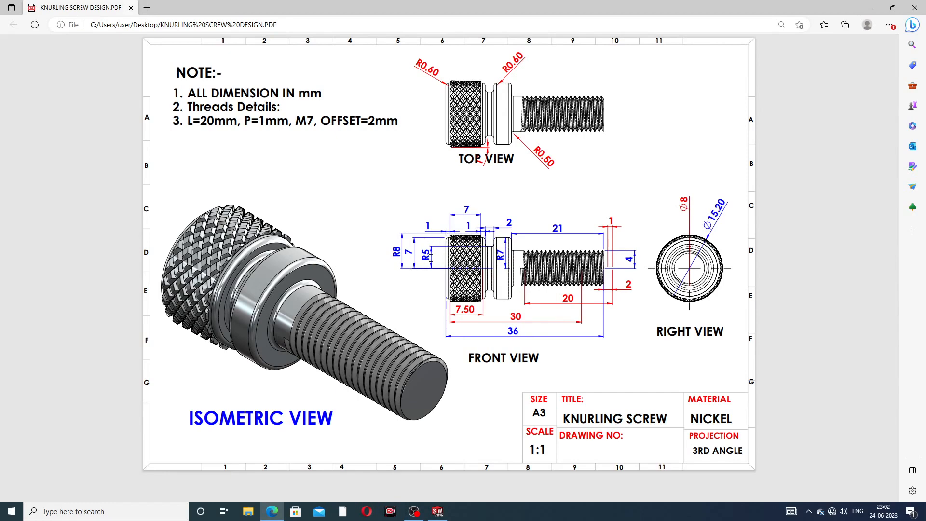
click(273, 512)
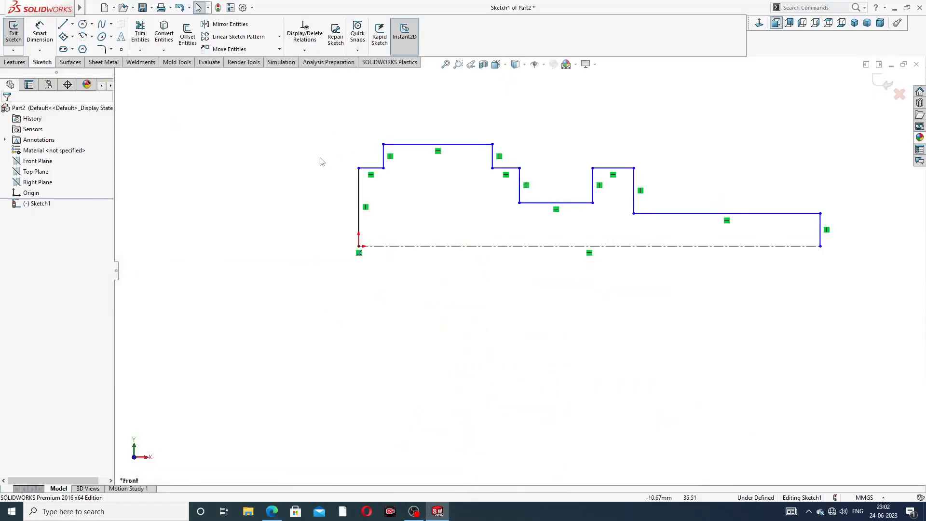
click(41, 43)
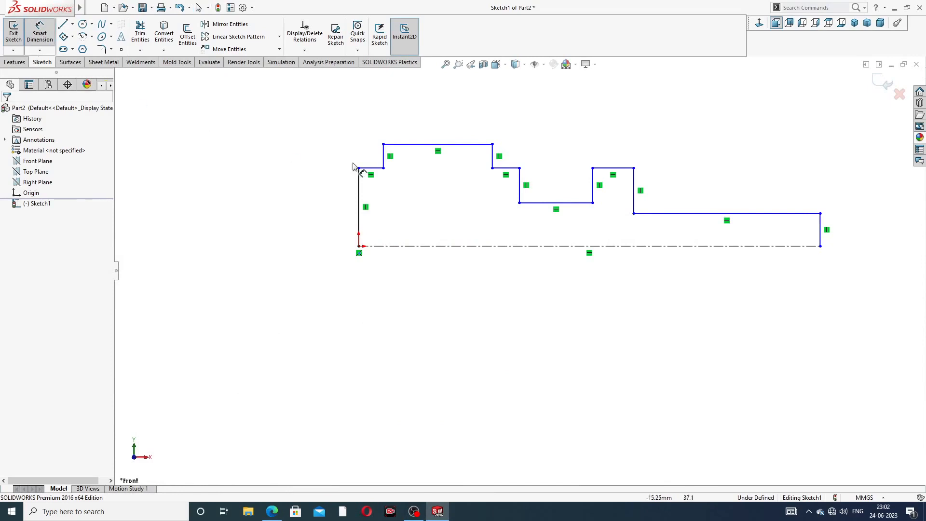
click(512, 246)
click(513, 292)
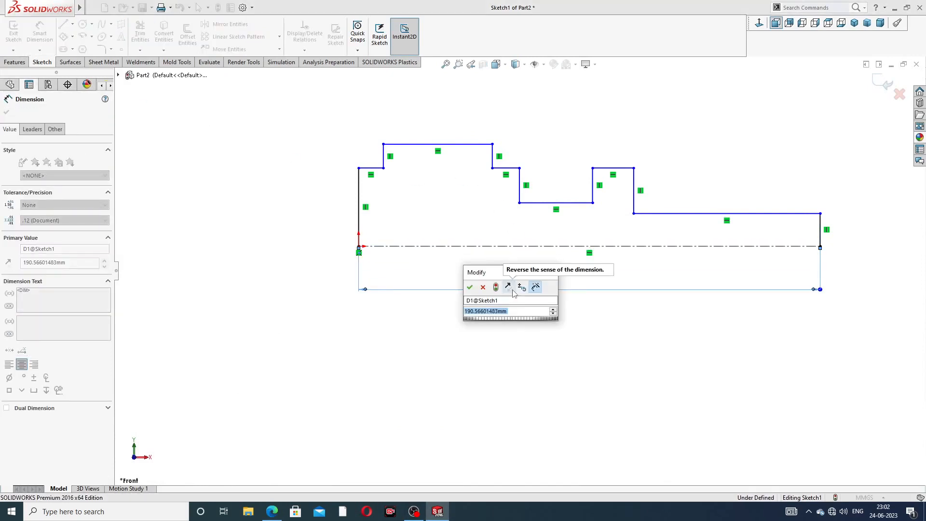
text(36)
key(Return)
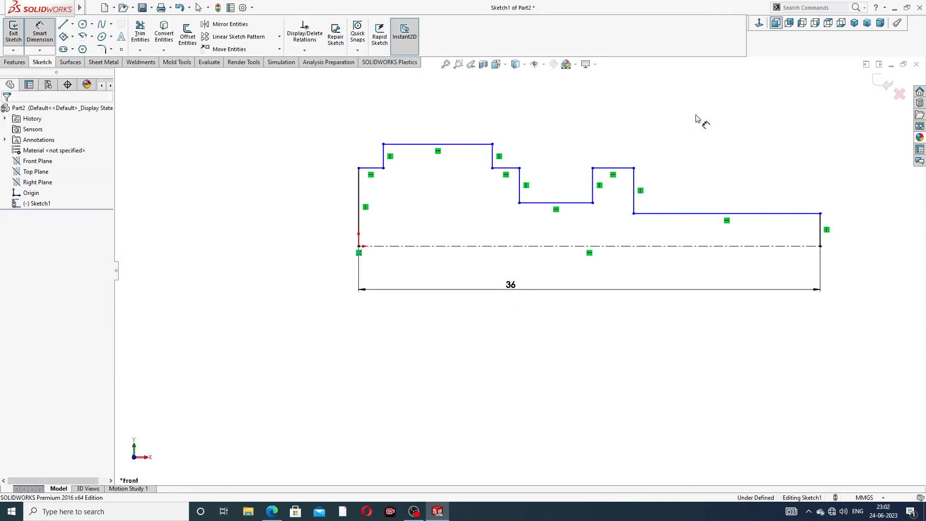
- Dimension the vertical line at the shank's free end as 4 mm
click(821, 226)
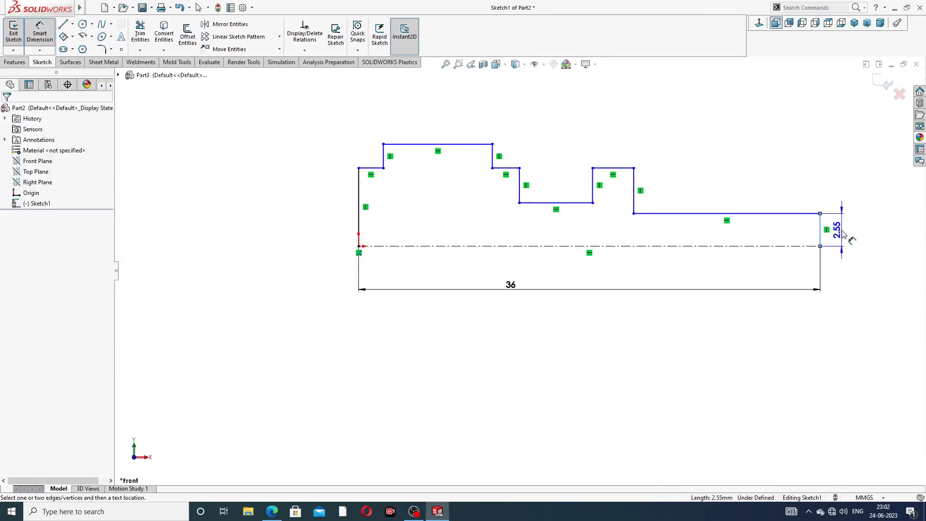
click(844, 233)
text(4)
key(Return)
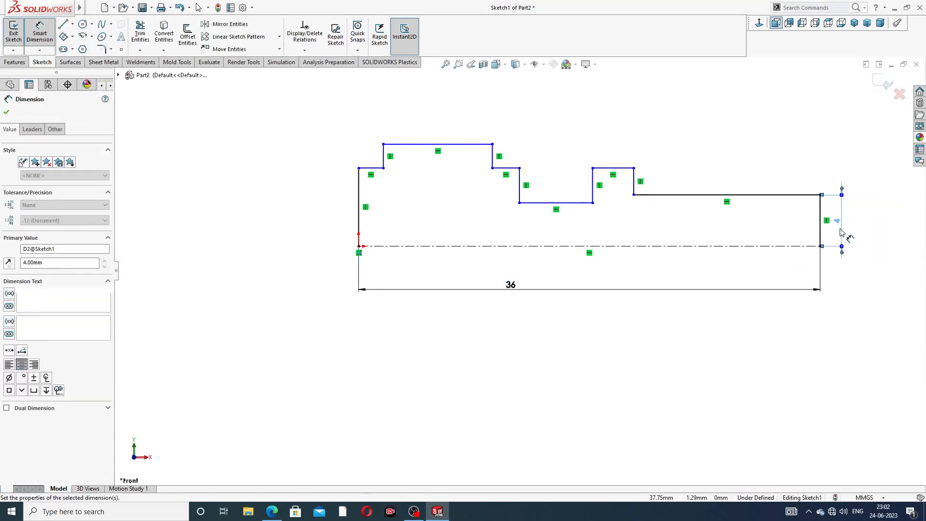
key(Escape)
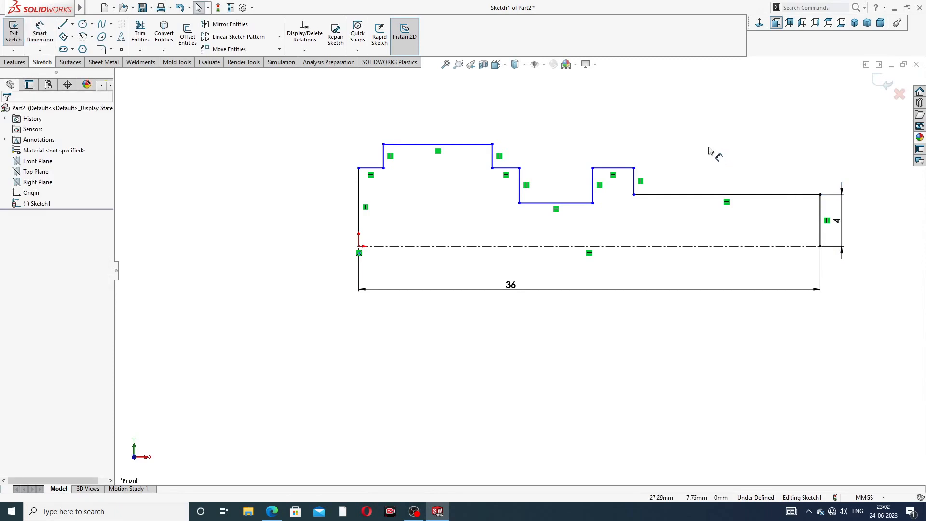
- Dimension the shank's long horizontal line as 21 mm
click(718, 195)
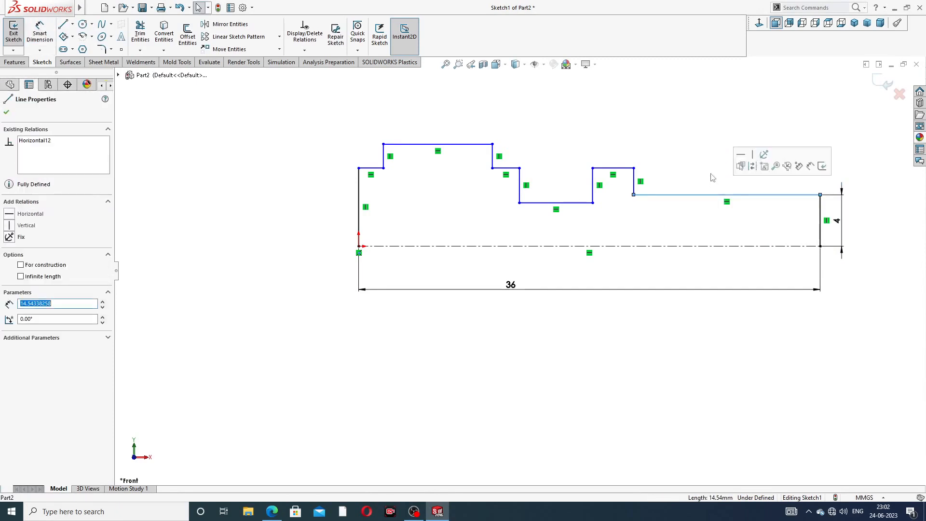
click(235, 134)
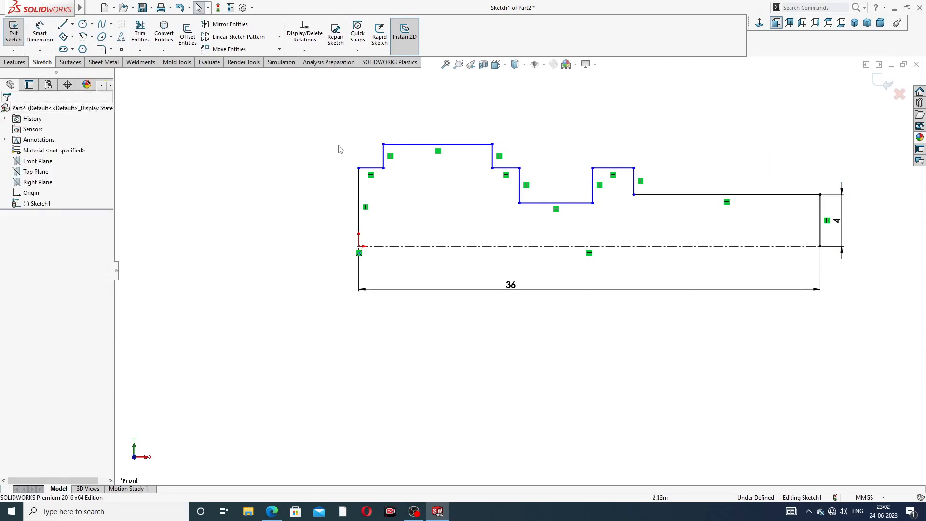
click(40, 33)
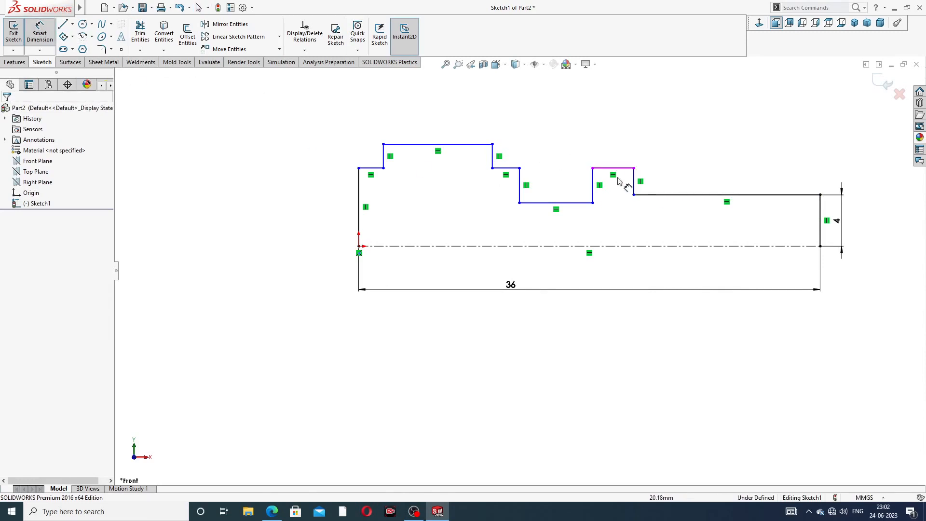
click(670, 195)
click(703, 166)
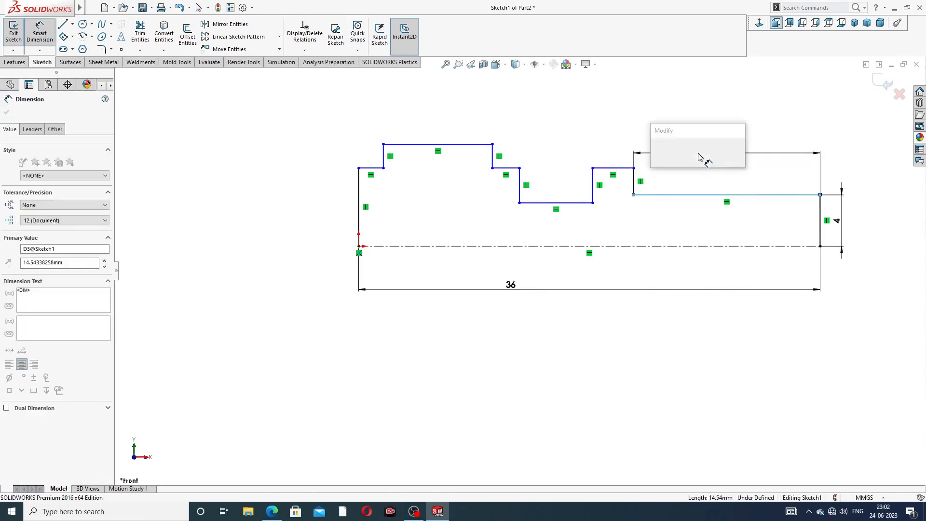
text(21)
key(Return)
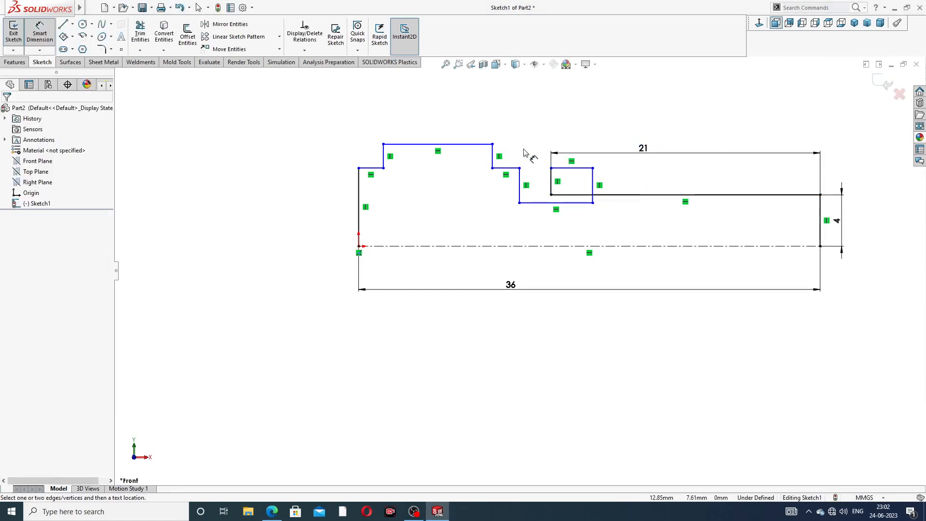
- Dimension the topmost horizontal line of the screw head as 7 mm
click(454, 147)
click(440, 129)
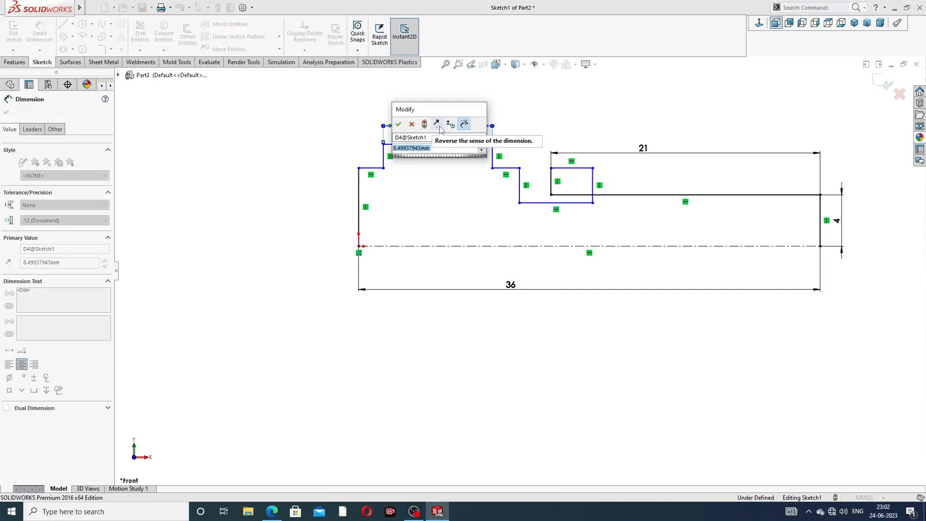
text(7)
key(Return)
key(Escape)
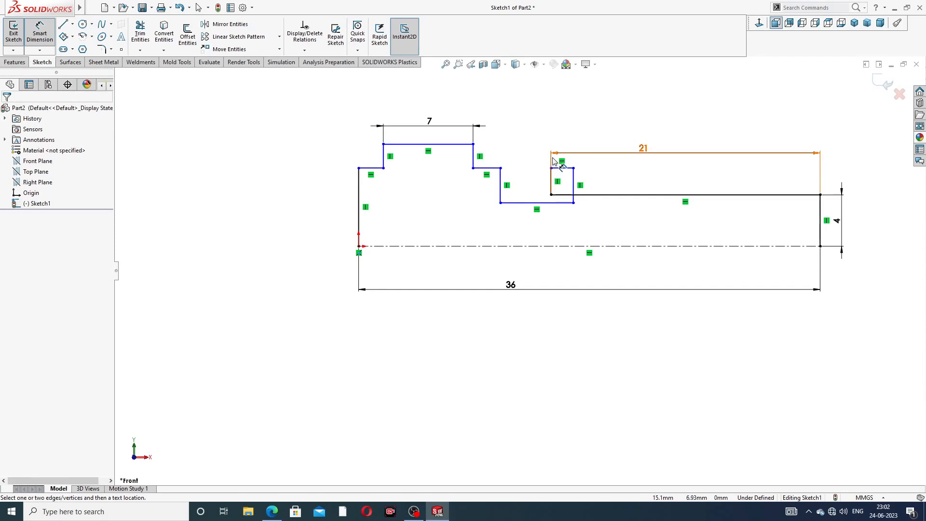
- Dimension the vertical line rising from the origin at the screw head's end face as 7 mm
click(360, 207)
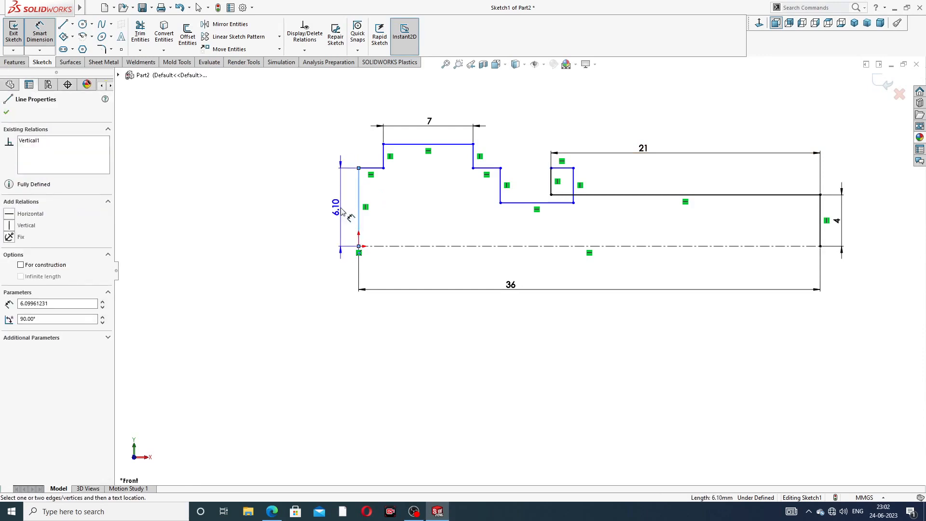
click(341, 211)
text(7)
key(Return)
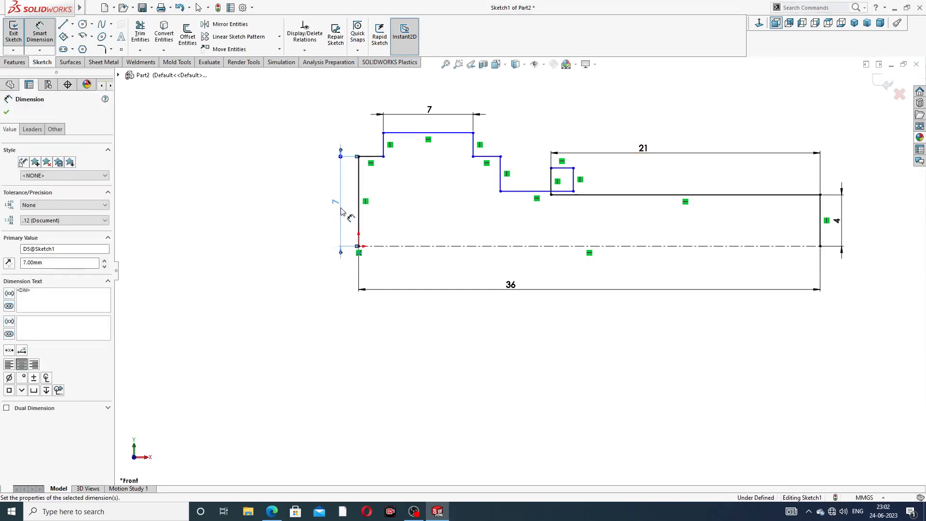
click(325, 186)
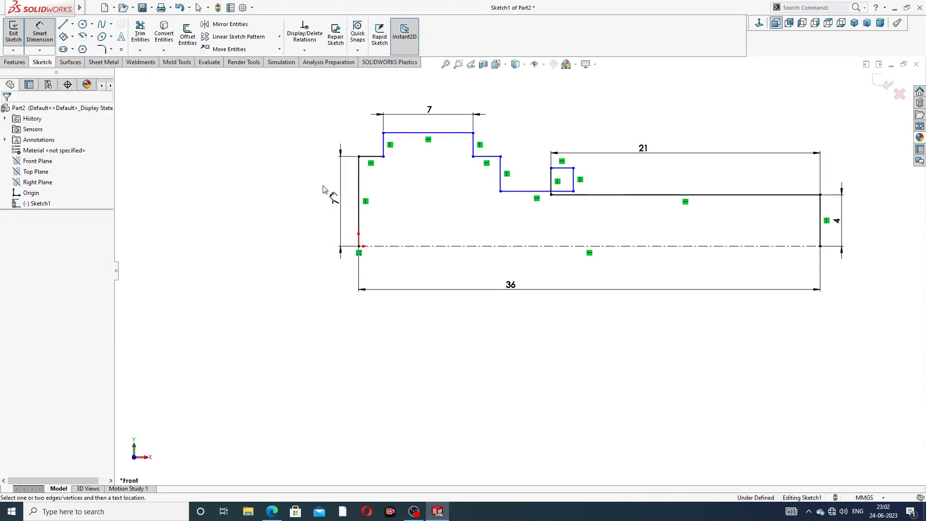
right_click(619, 114)
click(645, 143)
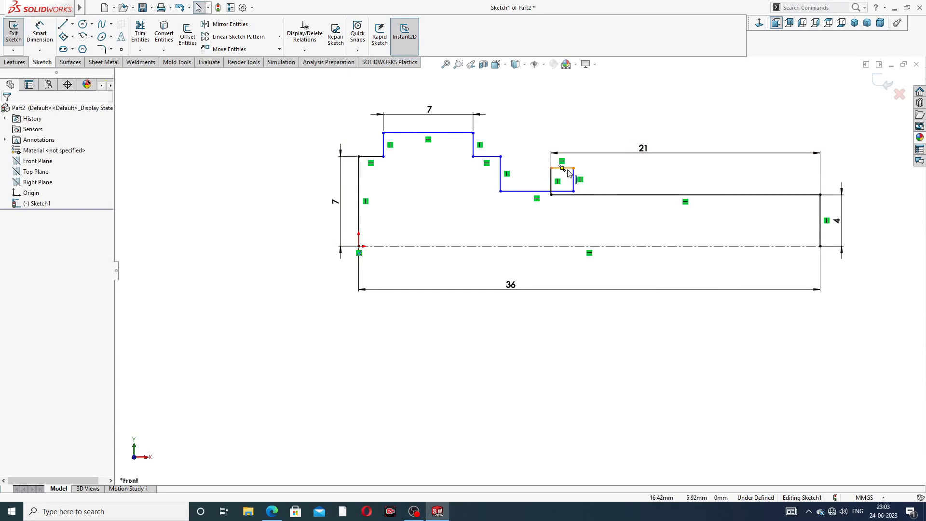
- Move the vertical line between the groove and the collar toward the head so the collar no longer overlaps the shank
click(574, 179)
drag(574, 179, 530, 178)
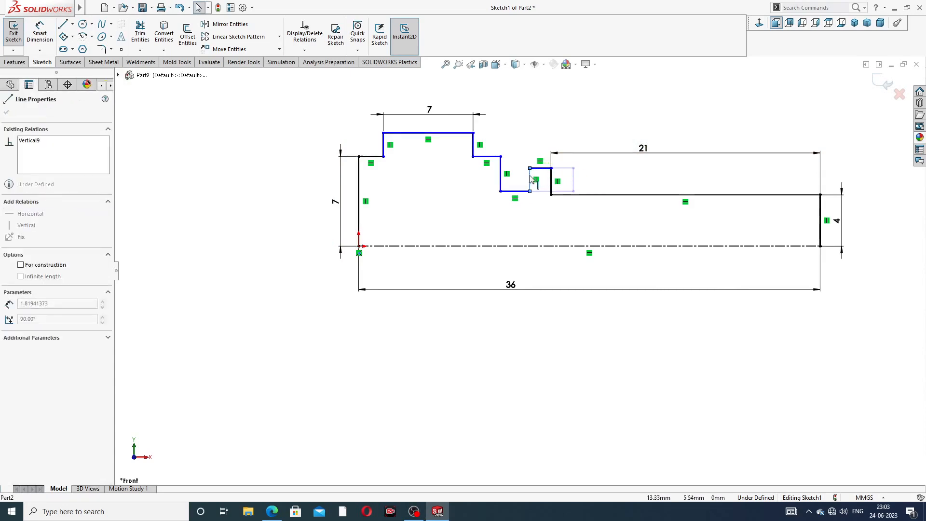
click(586, 117)
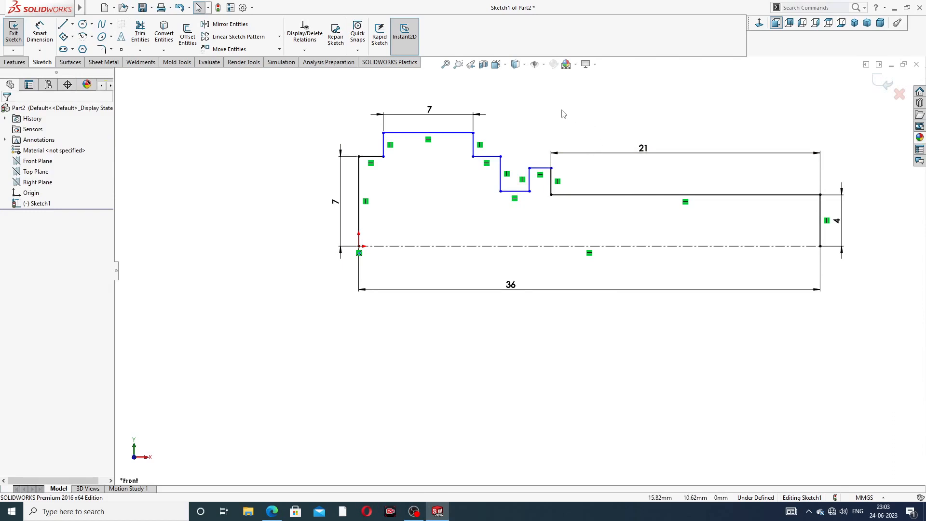
- Check the knurling screw's PDF drawing and dimension the head's topmost horizontal line from the centerline as 8 mm
click(39, 33)
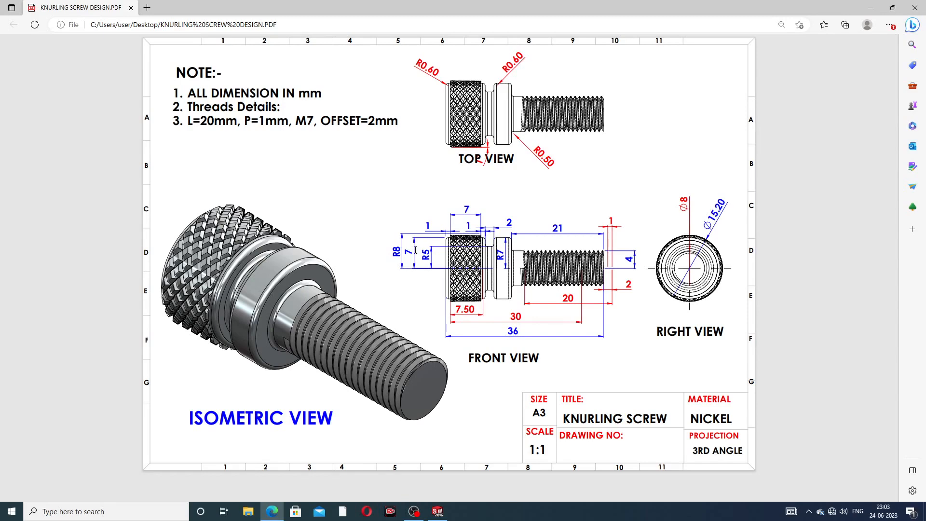
click(272, 512)
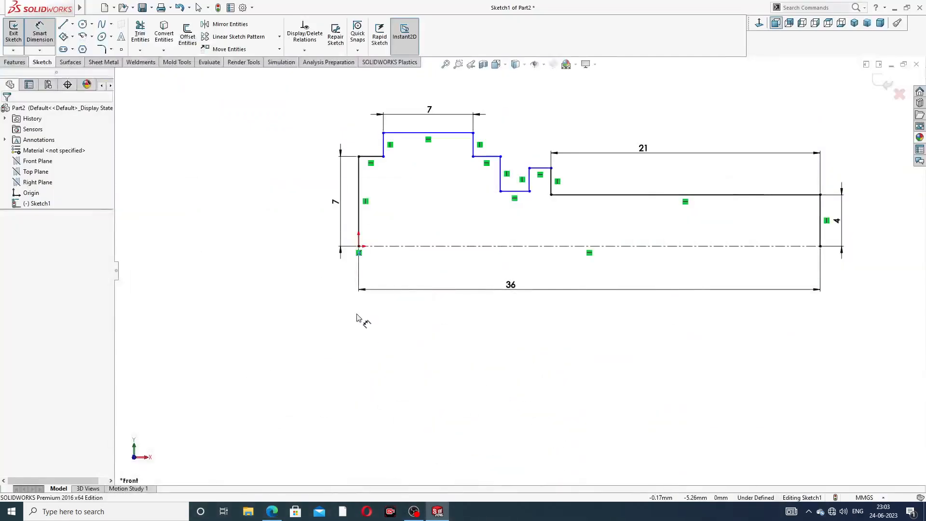
click(336, 202)
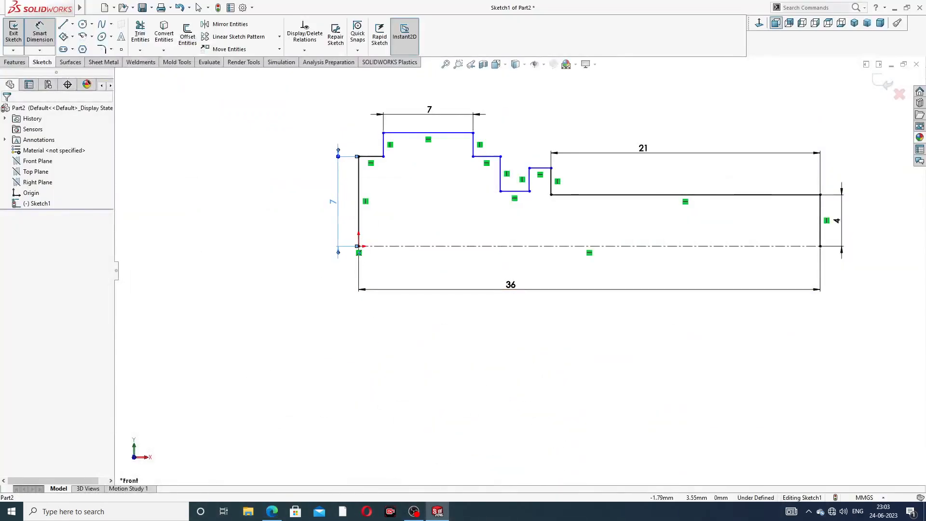
click(423, 133)
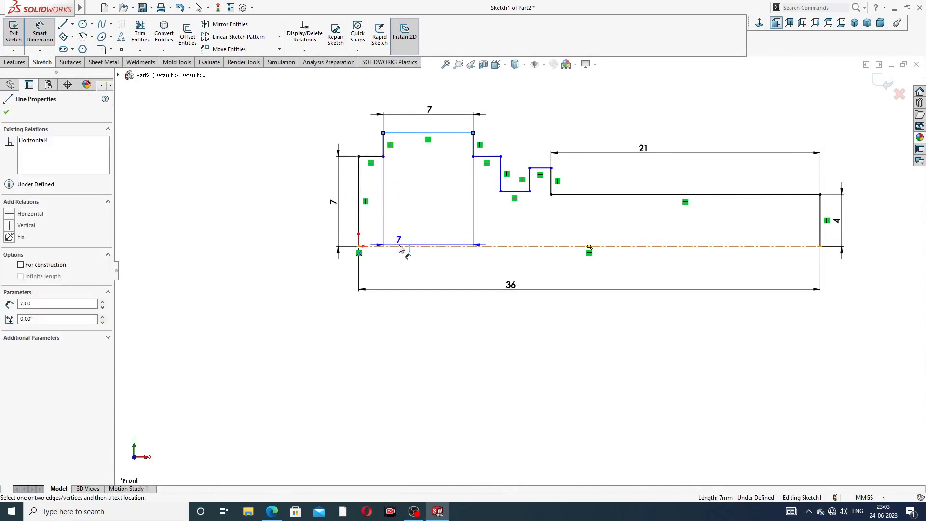
click(406, 246)
click(294, 202)
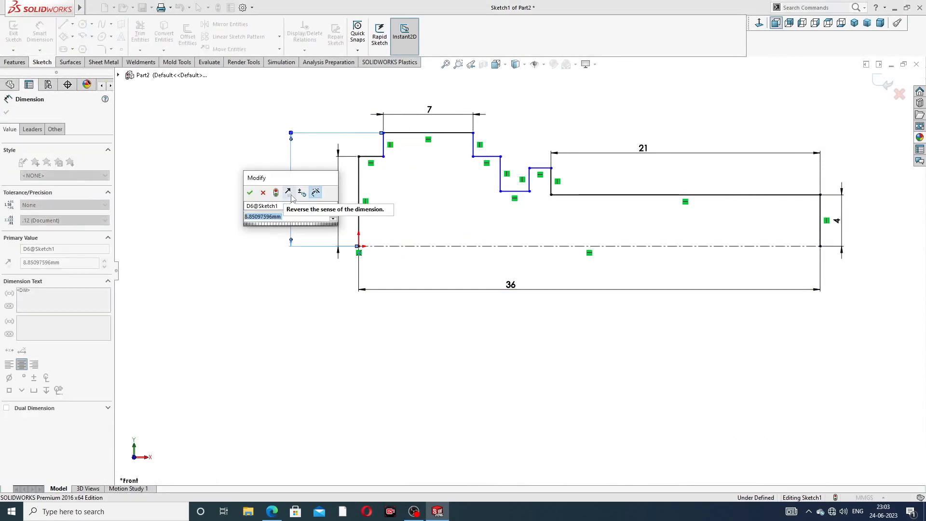
text(8)
key(Return)
click(528, 98)
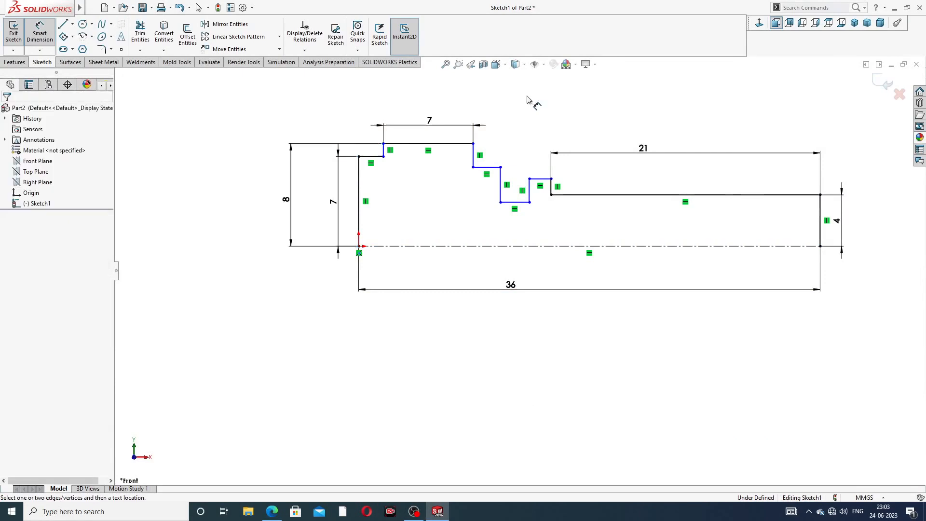
- Dimension the short horizontal step line at the head's free end as 1 mm
scroll(384, 163, down, 3)
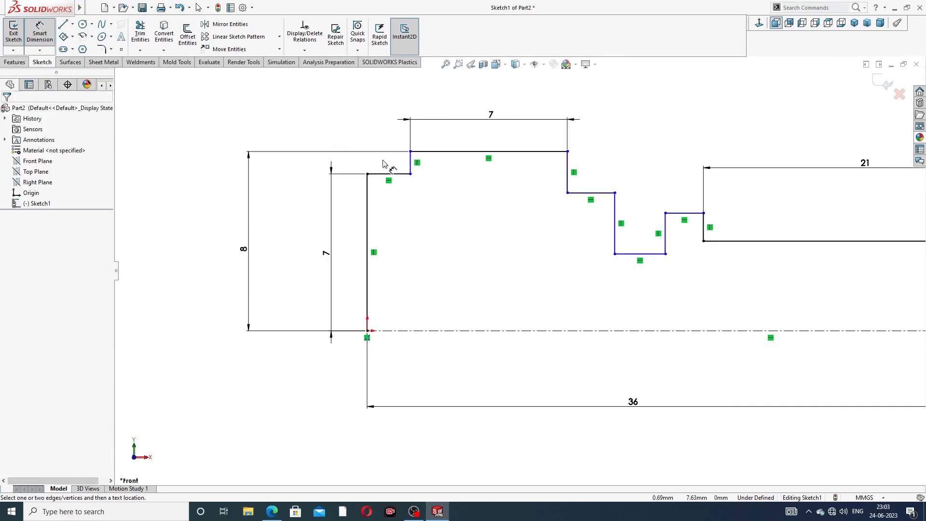
click(395, 174)
click(386, 139)
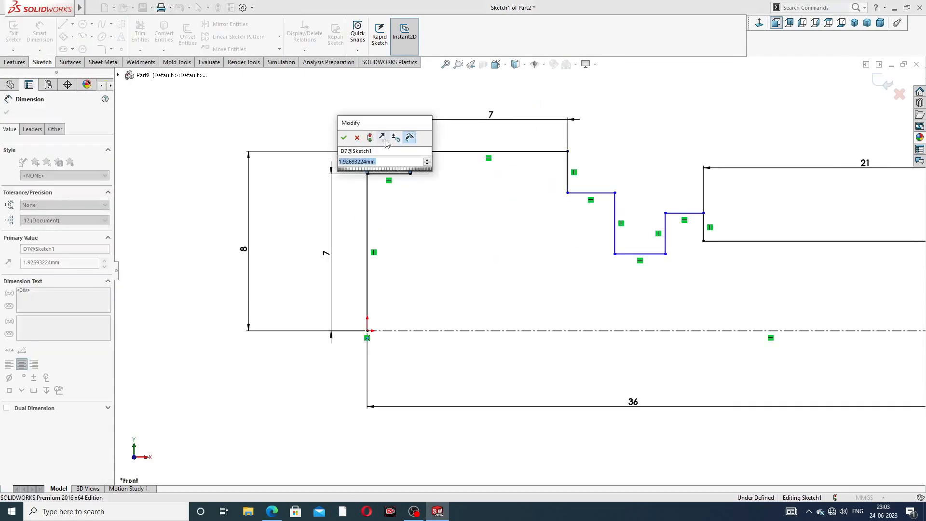
text(2)
key(Return)
click(583, 138)
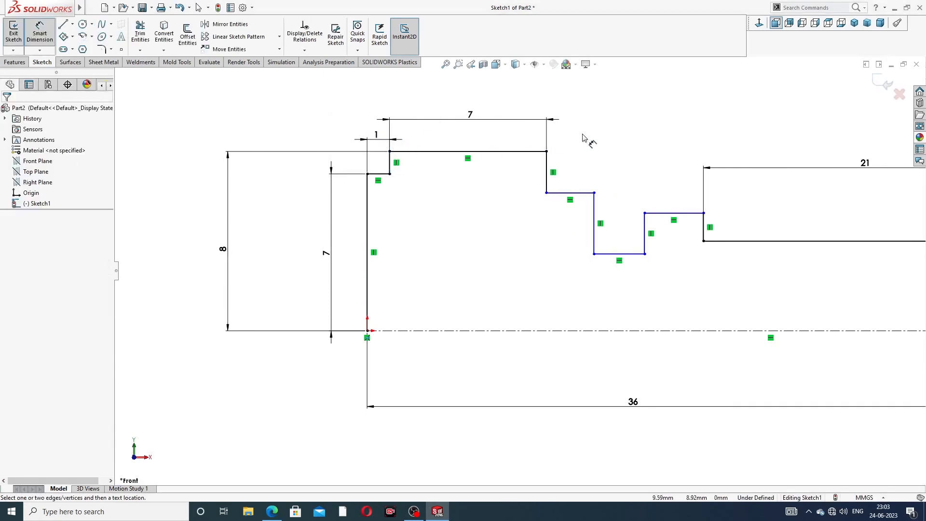
- Dimension the short horizontal step line between the head's knurled section and the groove as 1 mm
click(570, 193)
click(576, 151)
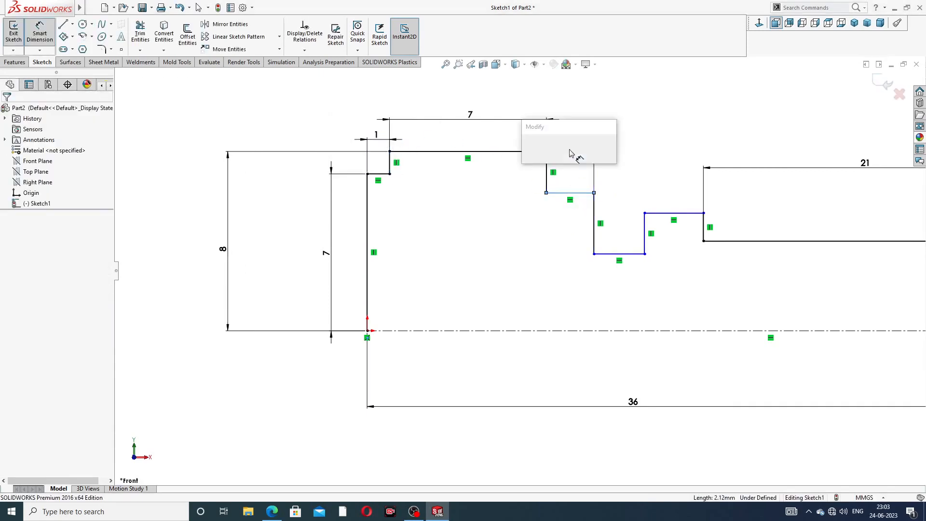
text(1)
key(Return)
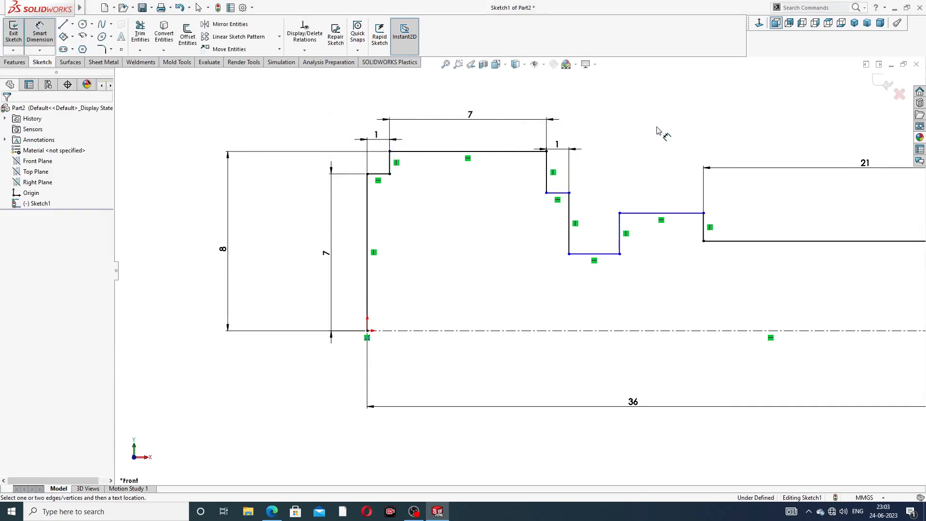
right_click(619, 129)
click(644, 149)
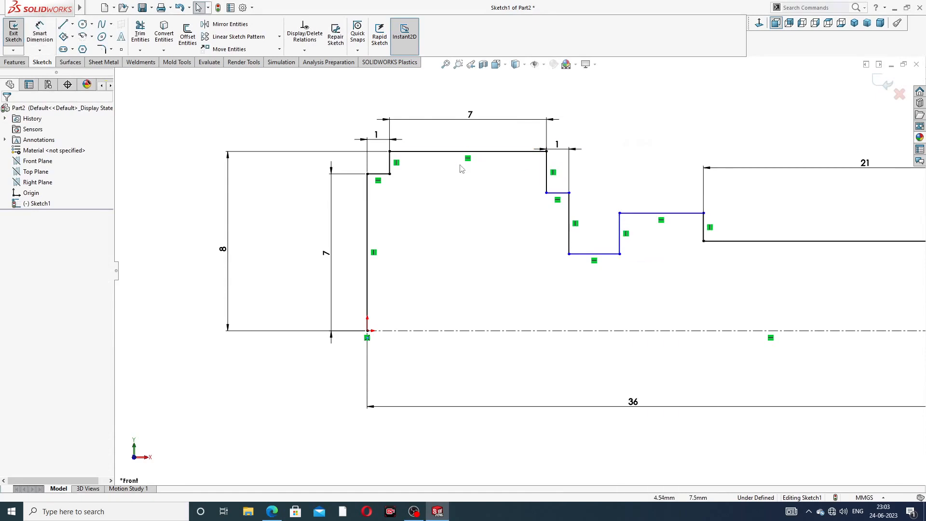
- Make the two short vertical lines on either side of the head's topmost line equal in length
click(390, 162)
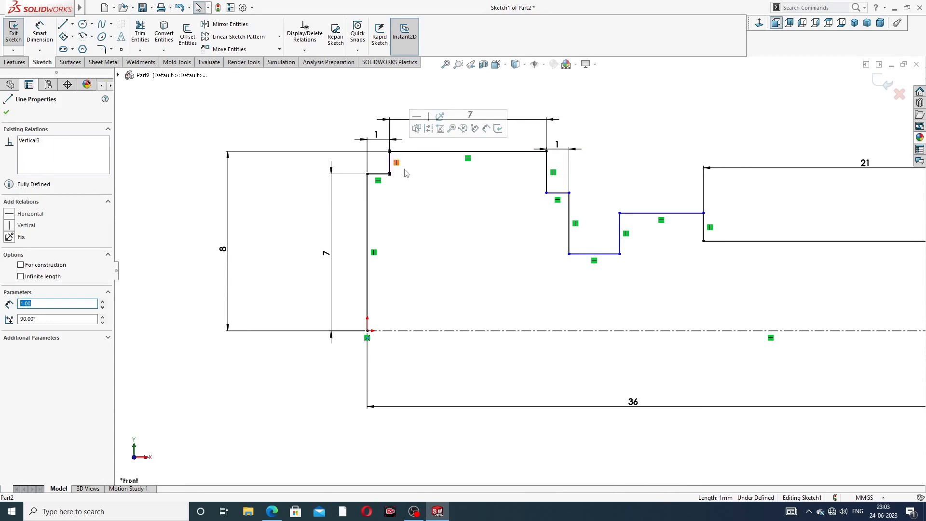
ctrl+click(547, 169)
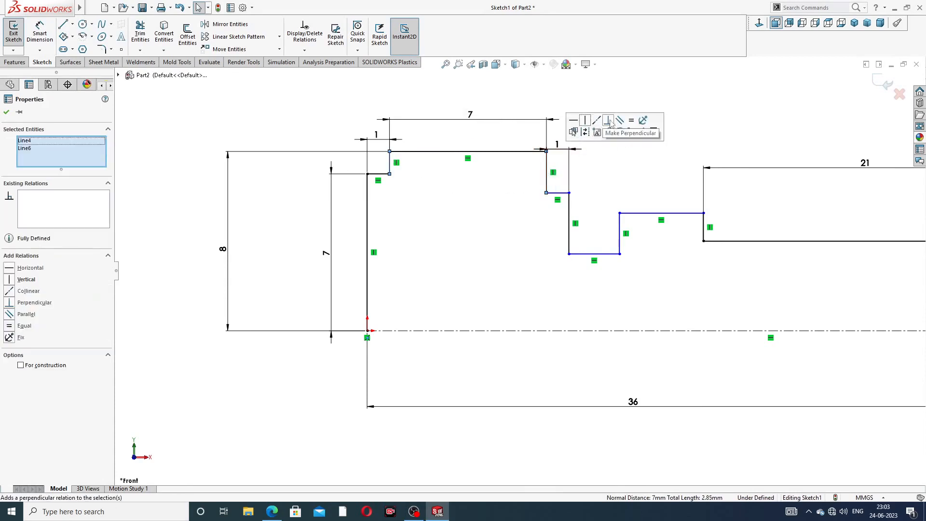
click(631, 120)
click(696, 123)
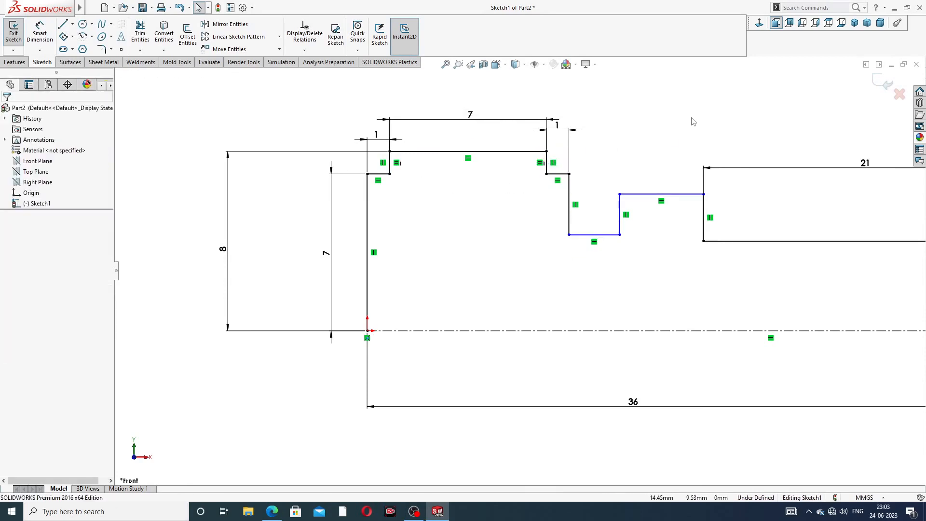
- Dimension the collar's upper edge to the centerline at a height of 7 mm
click(40, 31)
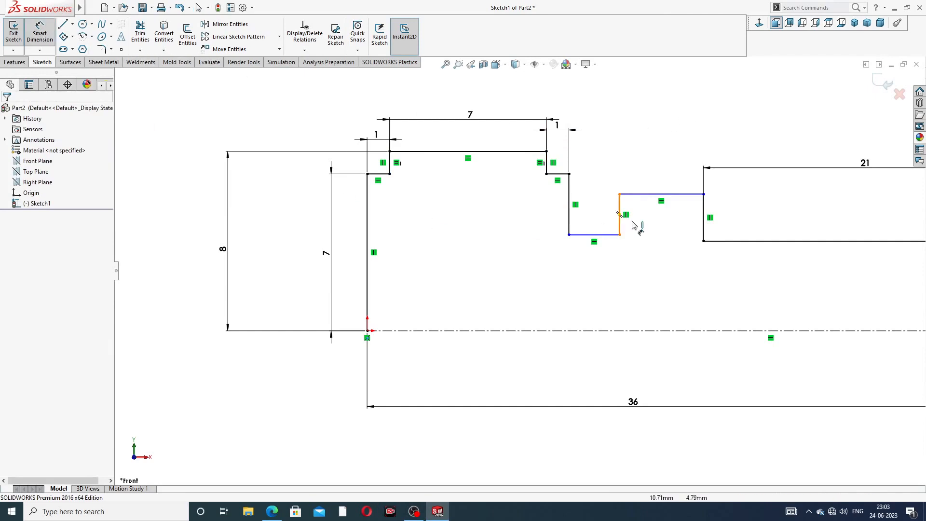
click(664, 196)
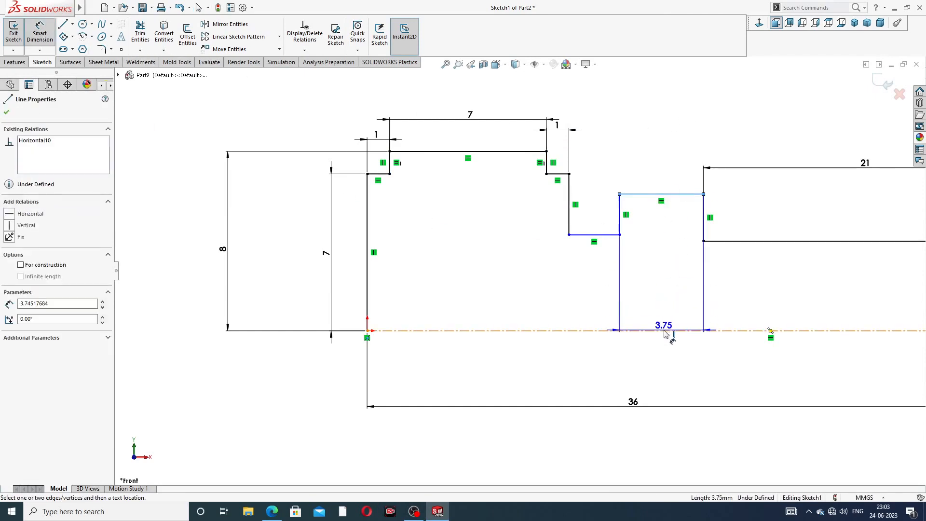
click(665, 332)
click(668, 287)
text(7)
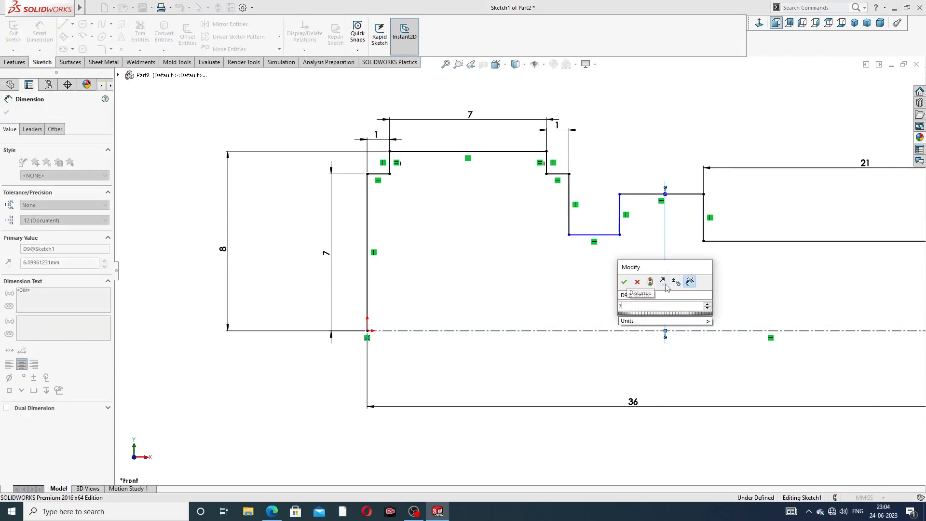
key(Return)
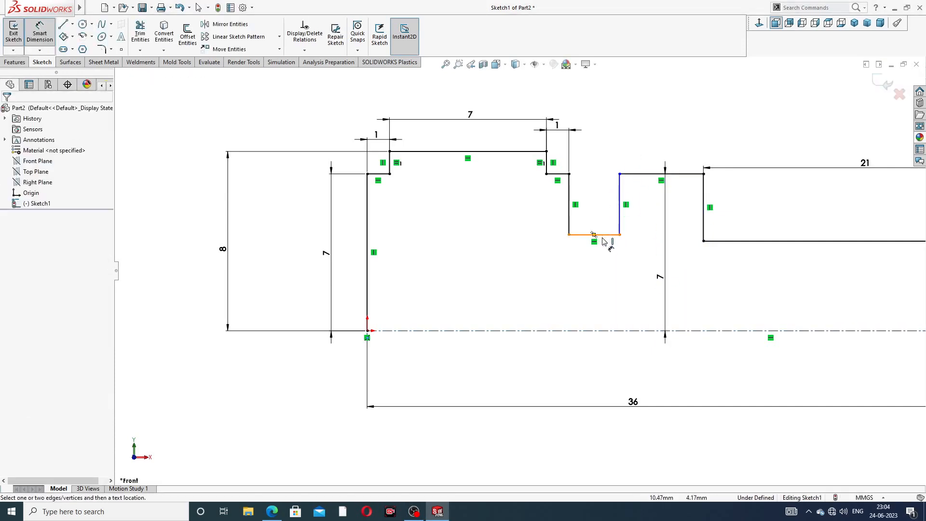
- Dimension the groove's bottom edge to the centerline at a height of 5 mm and end dimensioning
click(602, 239)
click(584, 331)
click(587, 292)
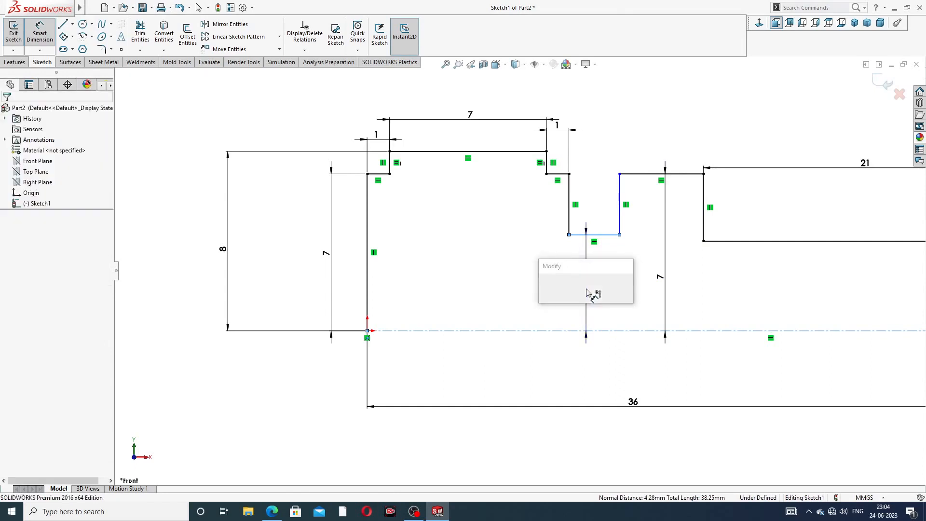
text(5)
key(Return)
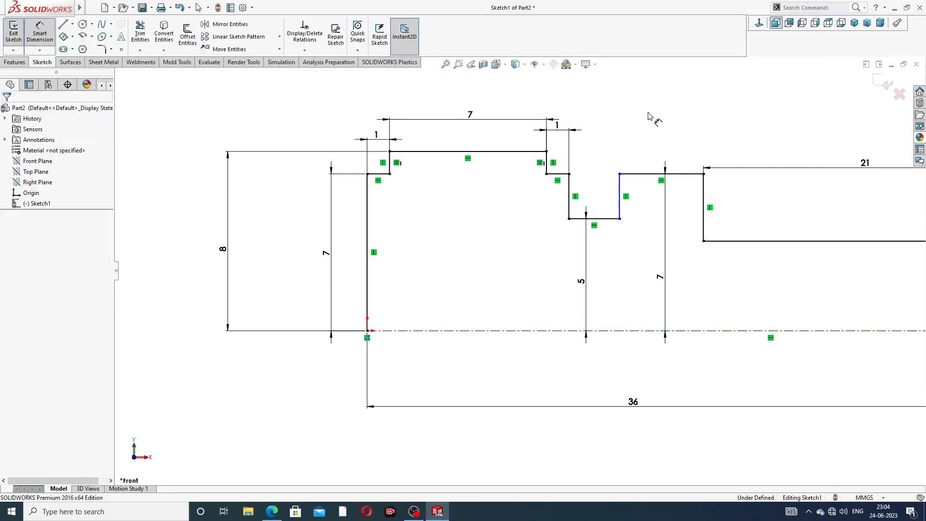
key(z)
key(z)
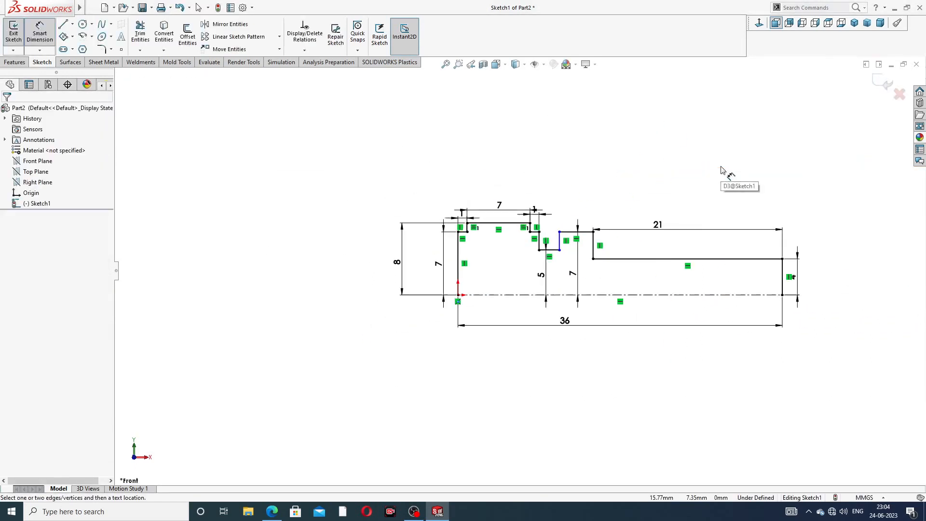
scroll(654, 263, down, 3)
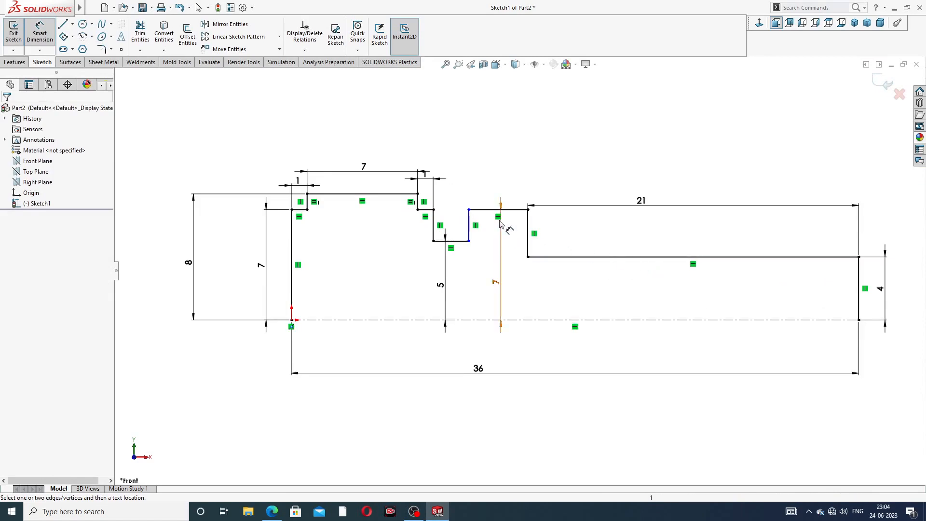
right_click(642, 172)
click(673, 147)
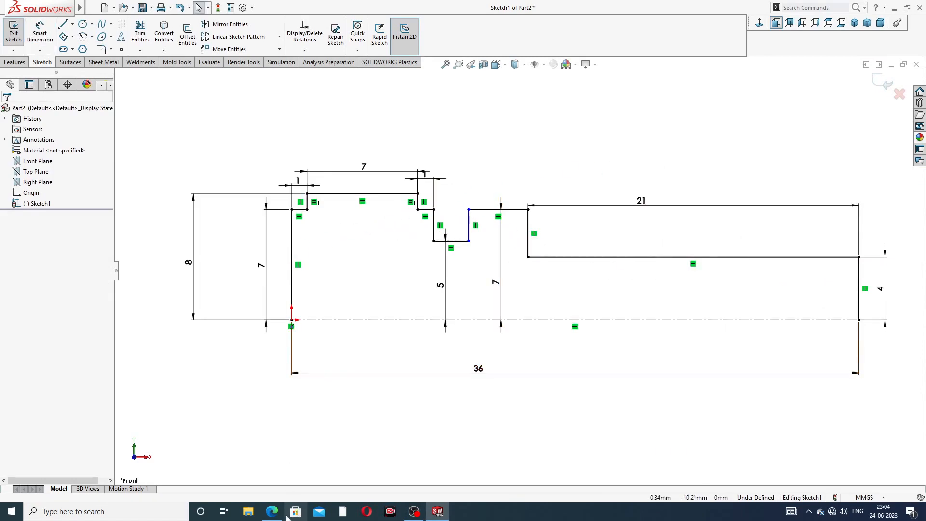
- Reposition the head's 7 mm and 8 mm height dimensions and its 7 mm width dimension for a tidier layout
click(271, 512)
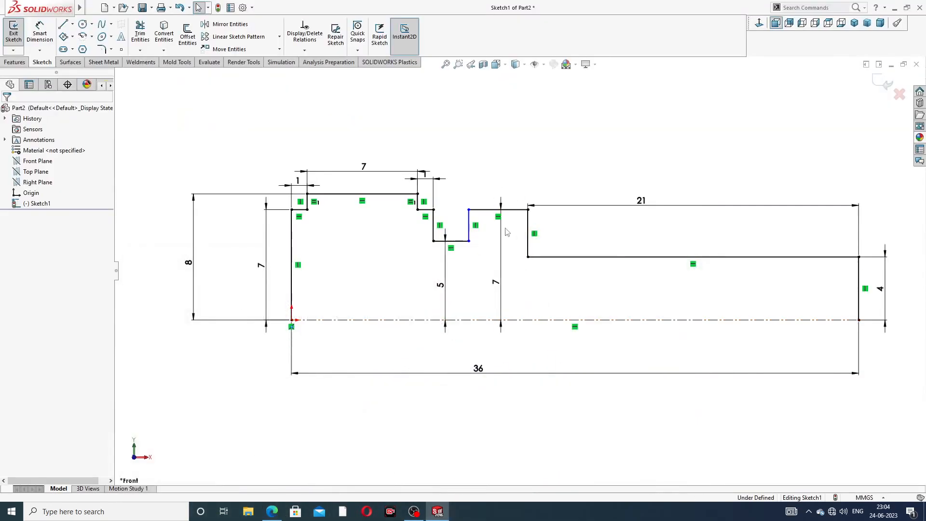
drag(261, 265, 248, 263)
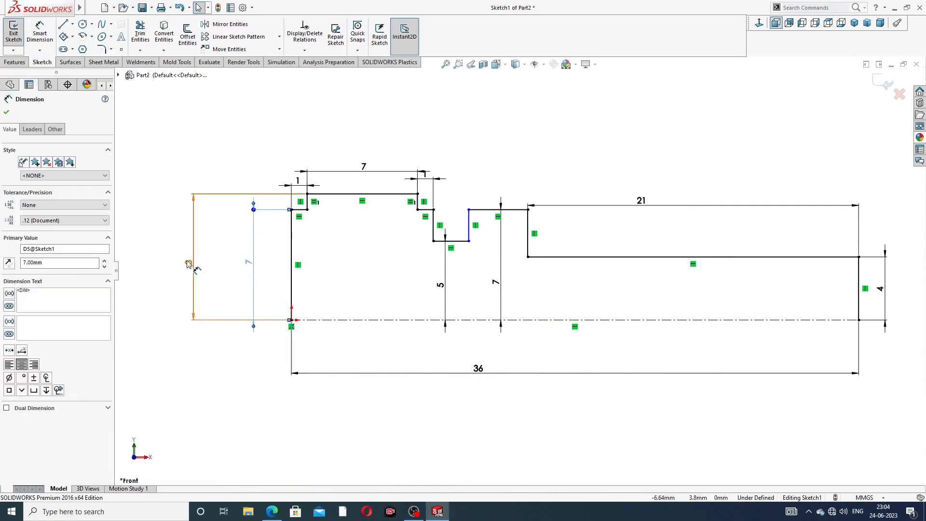
click(210, 264)
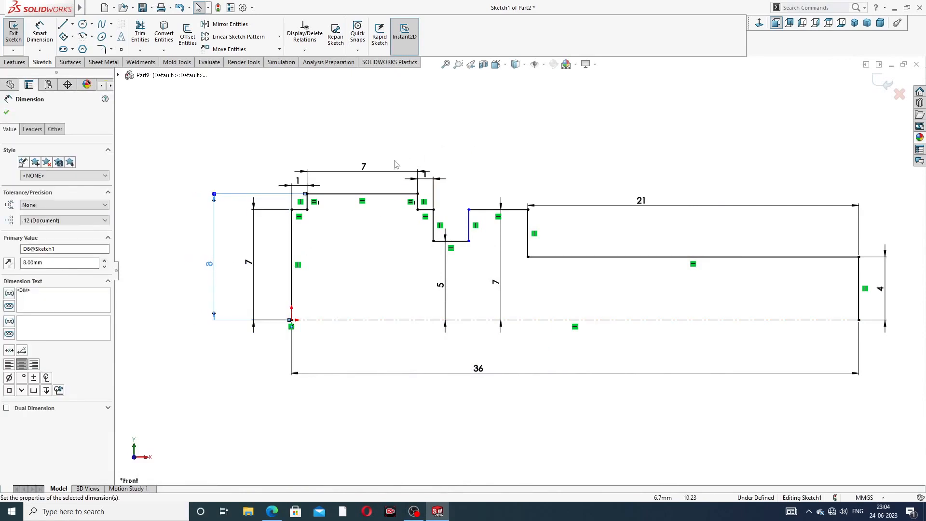
drag(367, 169, 366, 155)
click(502, 153)
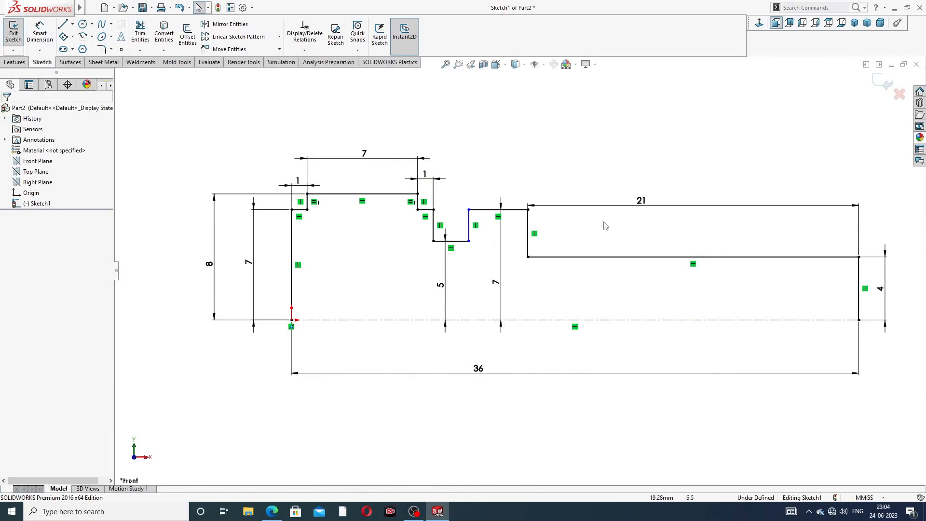
- Revolve the profile 360° around the centerline as a solid, letting the open sketch be closed automatically
scroll(769, 264, up, 2)
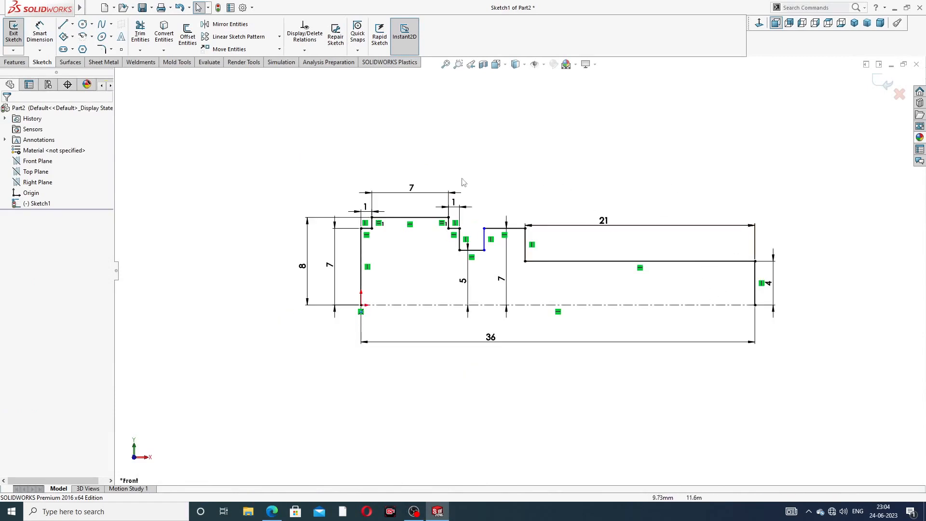
click(15, 62)
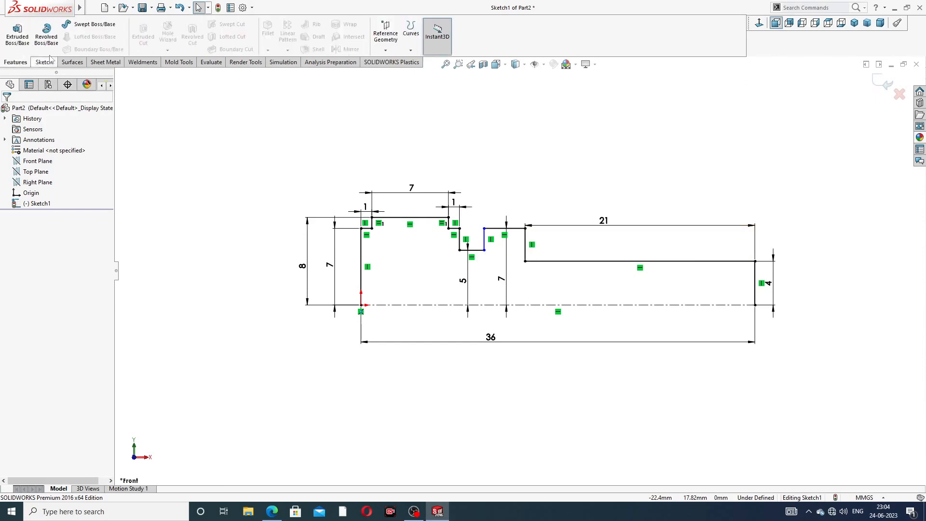
click(56, 39)
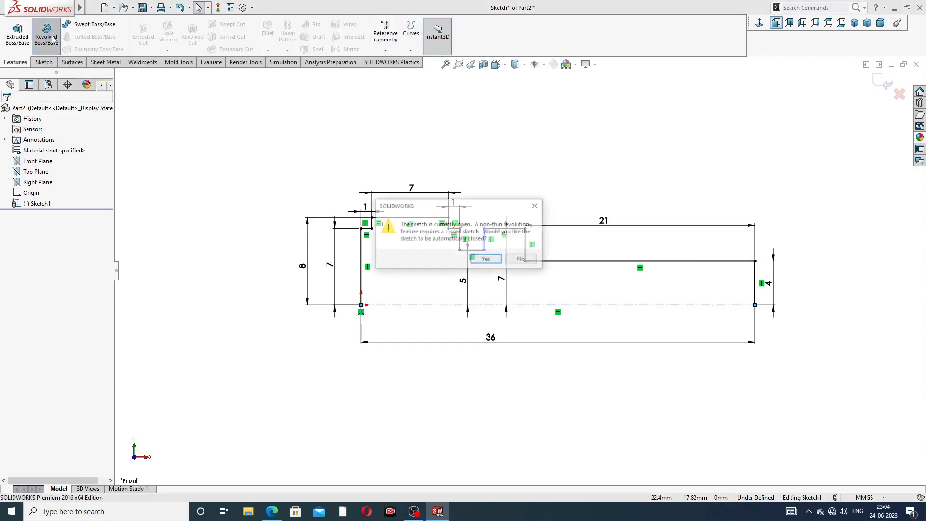
click(487, 260)
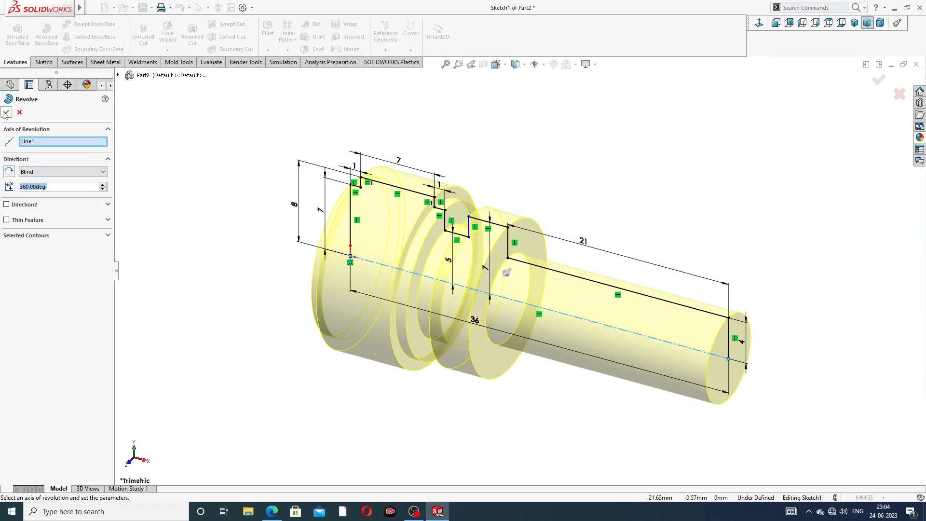
click(6, 113)
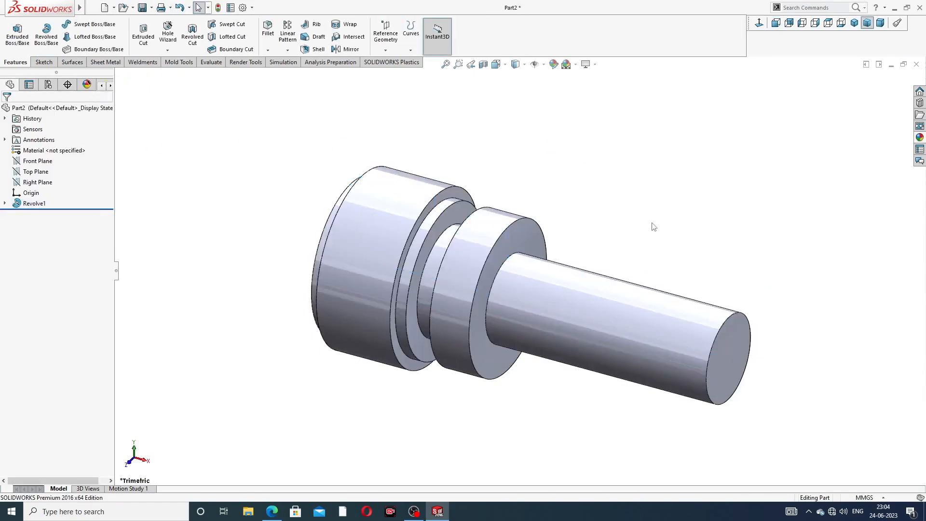
middle_drag(653, 227, 686, 166)
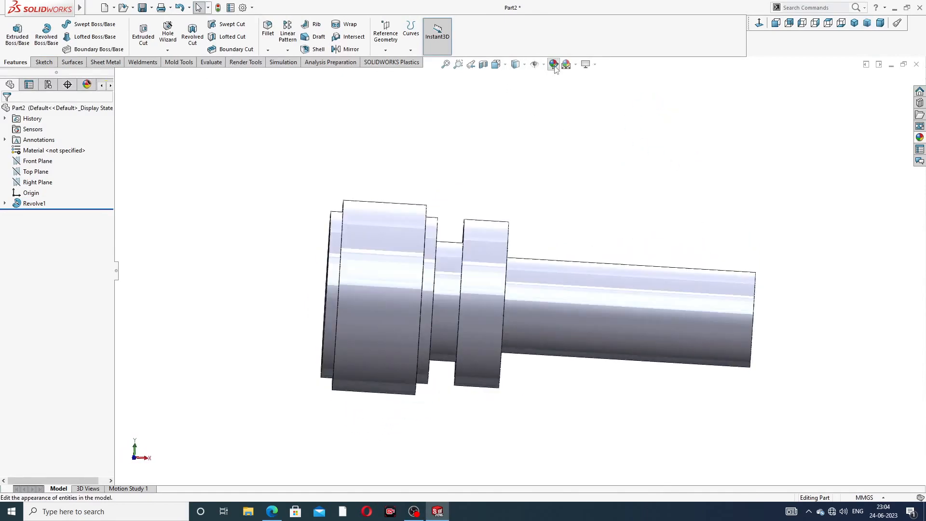
click(577, 66)
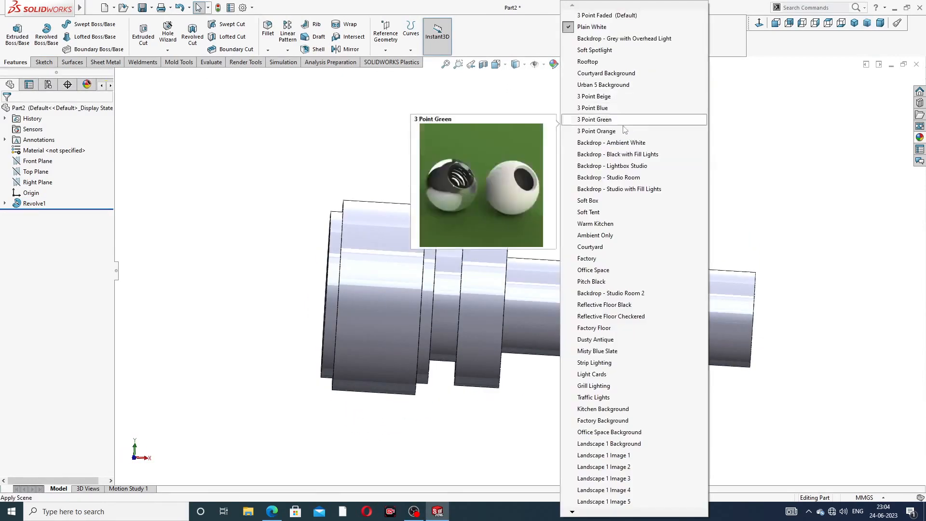
click(735, 146)
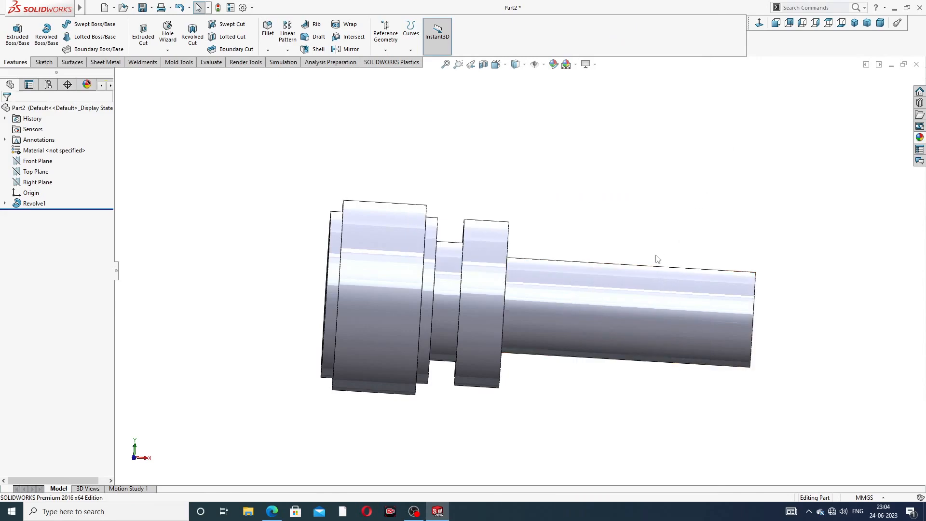
- Fillet both outer edges of the narrow collar by its cylindrical face with a 0.6 mm radius
middle_drag(562, 319, 656, 219)
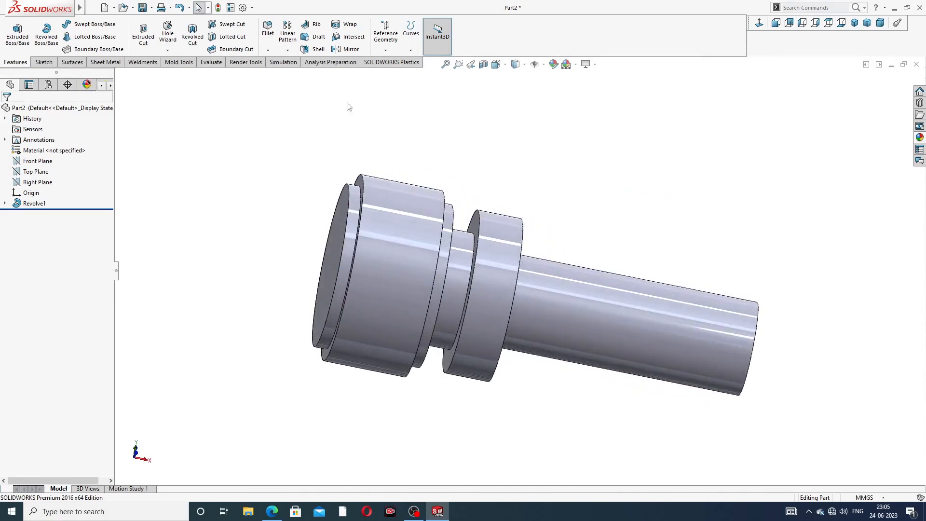
click(267, 30)
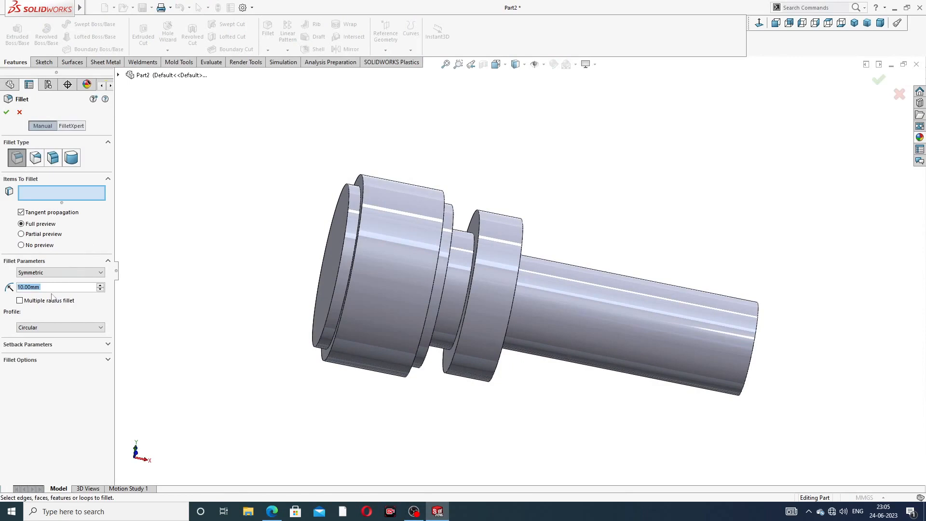
text(0.6)
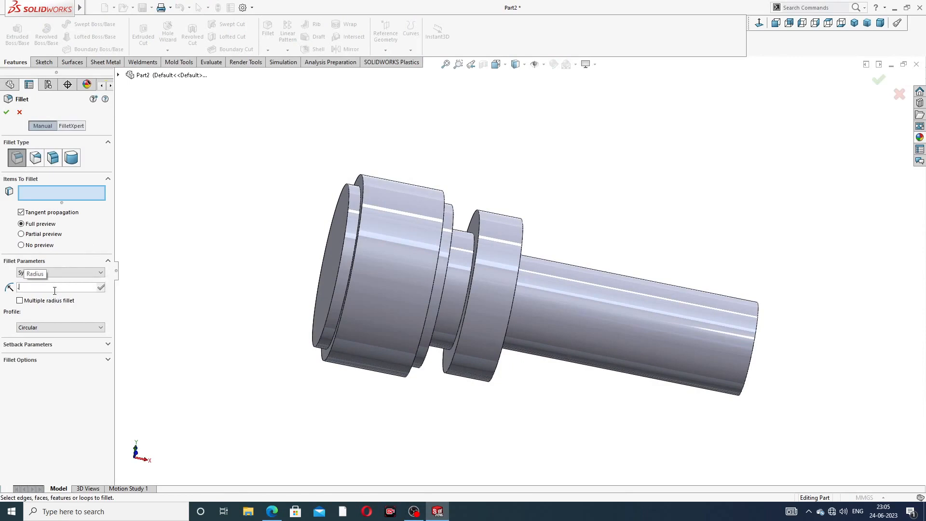
key(Return)
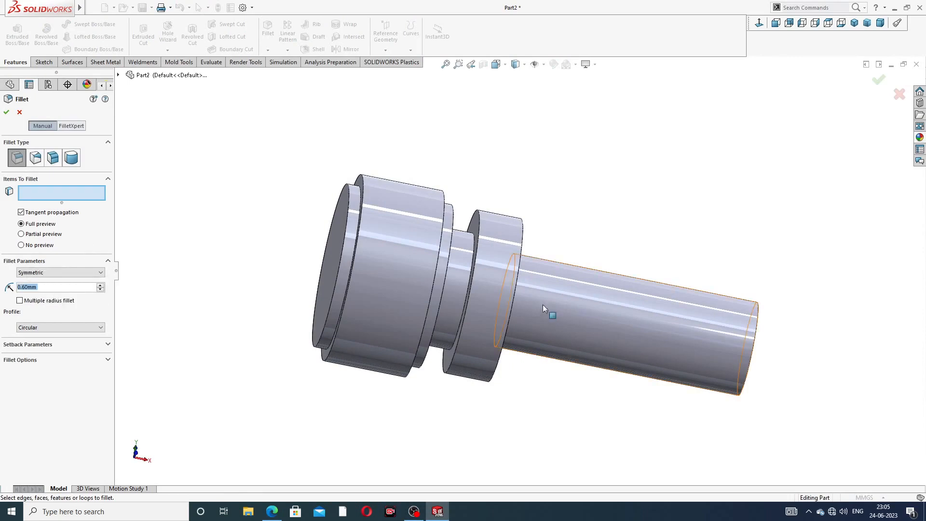
click(498, 231)
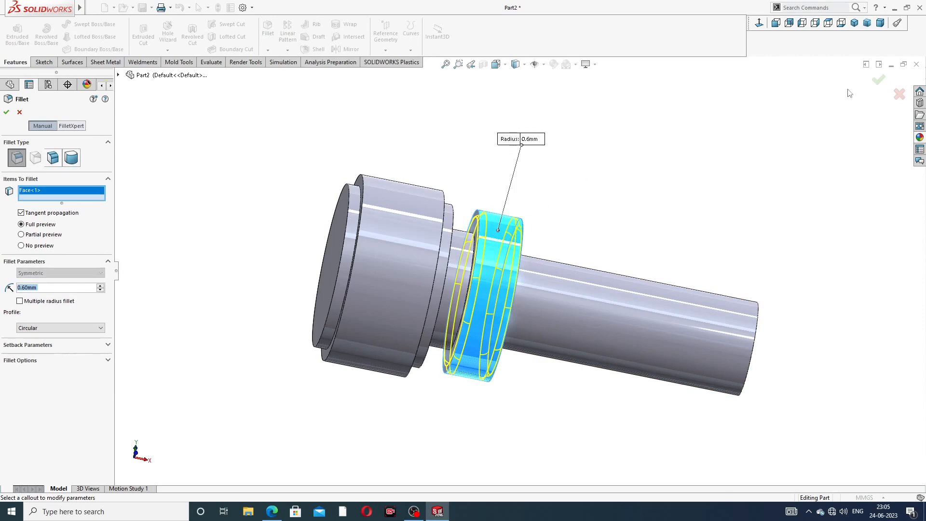
click(878, 81)
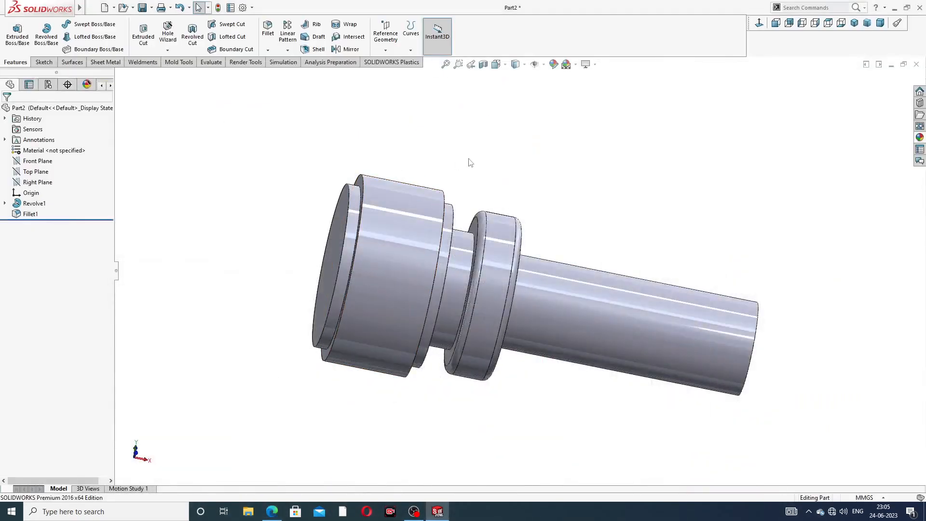
- Fillet the edge where the shaft meets the collar with a 0.5 mm radius
middle_drag(468, 159, 392, 137)
click(268, 29)
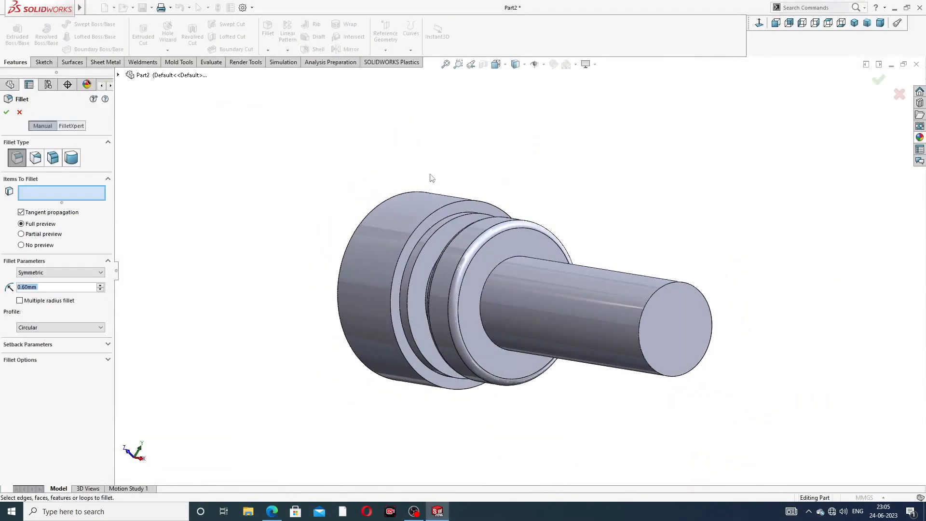
scroll(568, 305, down, 5)
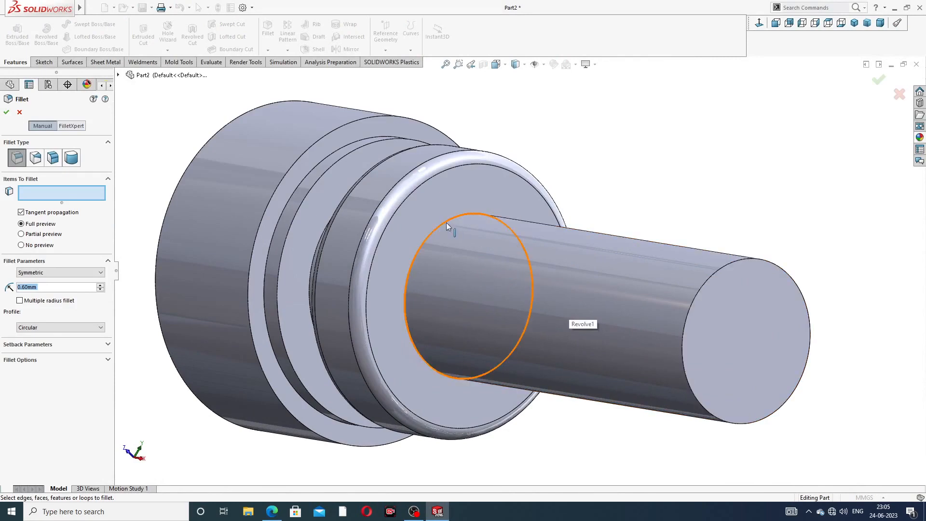
click(447, 224)
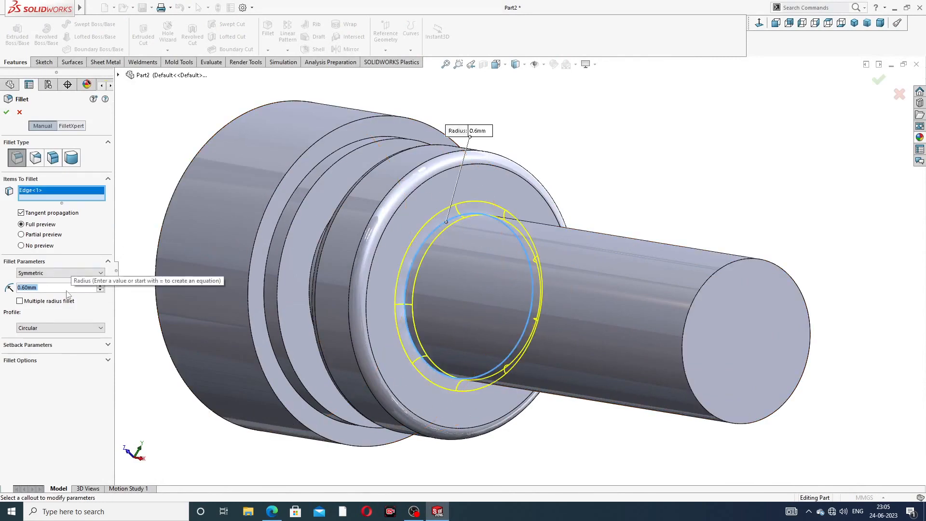
text(0.5)
key(Return)
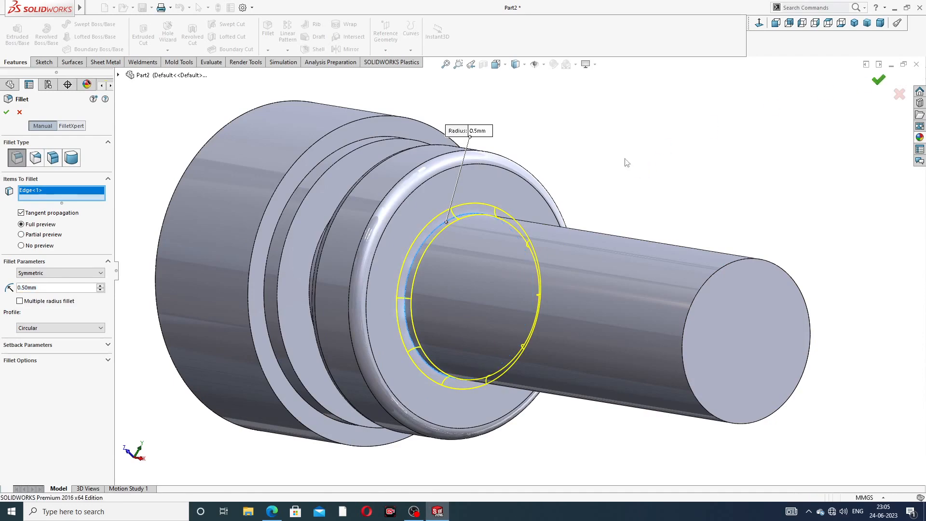
click(878, 82)
- Create a sketch on the head's ring-shaped end face containing its outer 16 mm diameter edge as a converted entity, and finish it
middle_drag(566, 207, 606, 182)
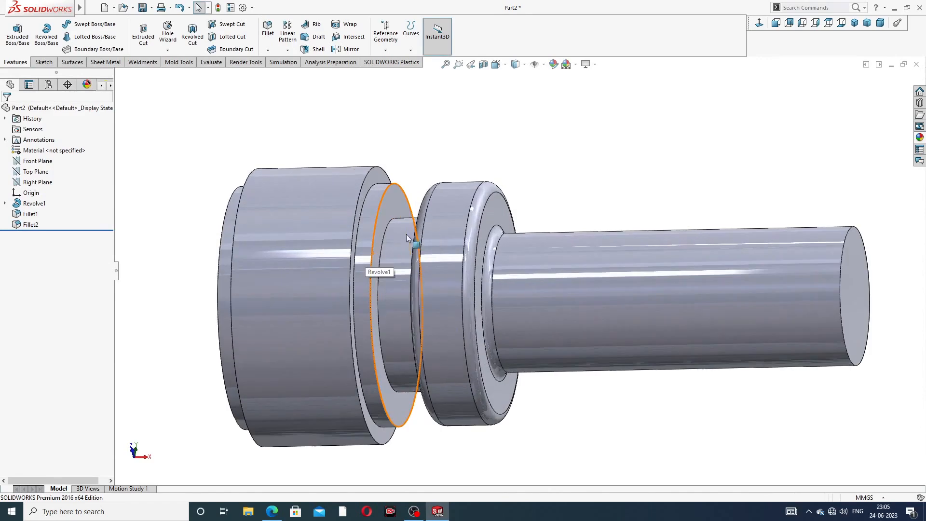
middle_drag(376, 253, 444, 234)
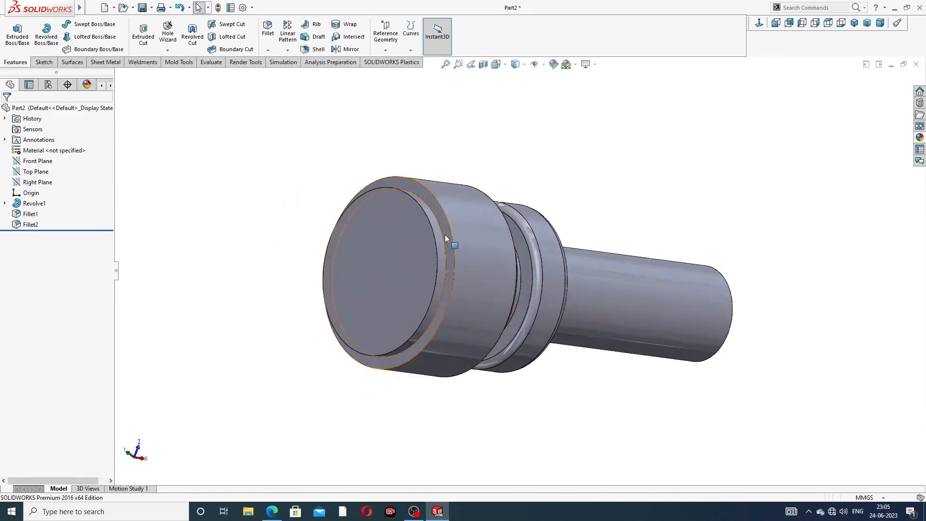
scroll(439, 196, down, 3)
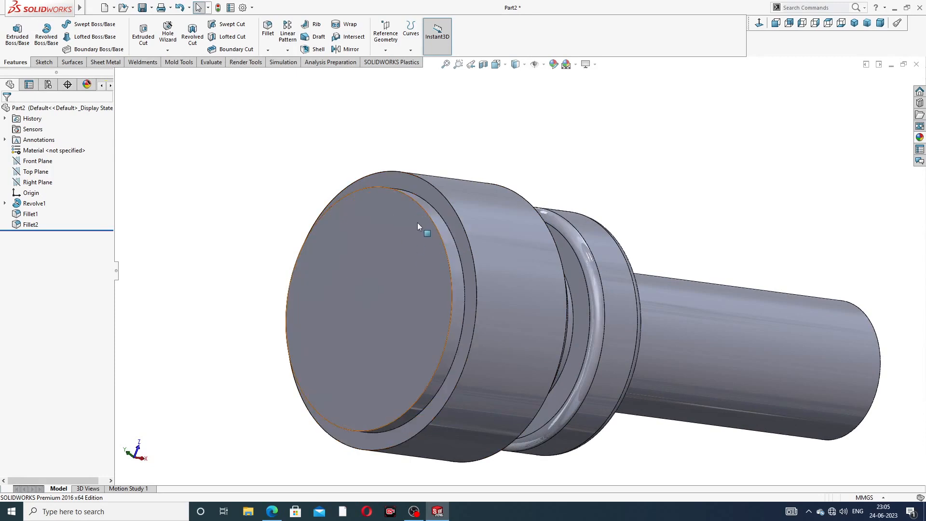
click(438, 200)
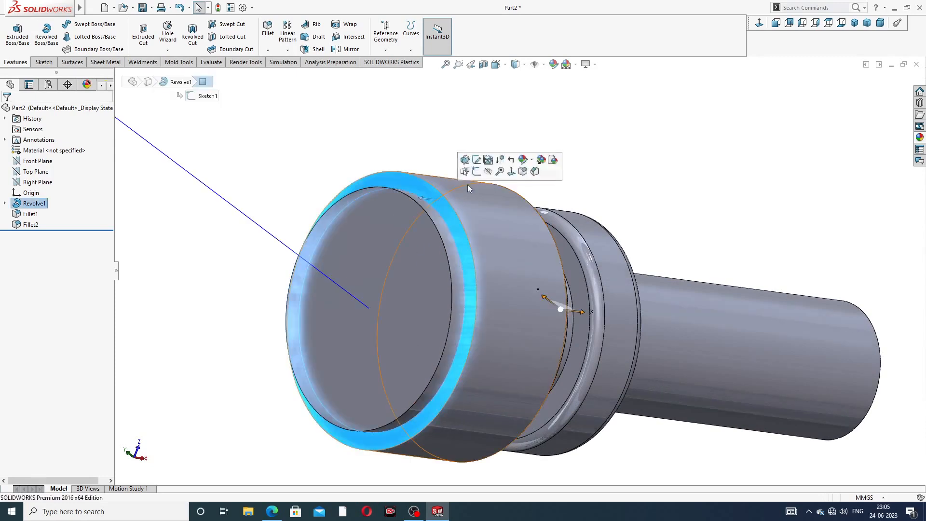
click(476, 171)
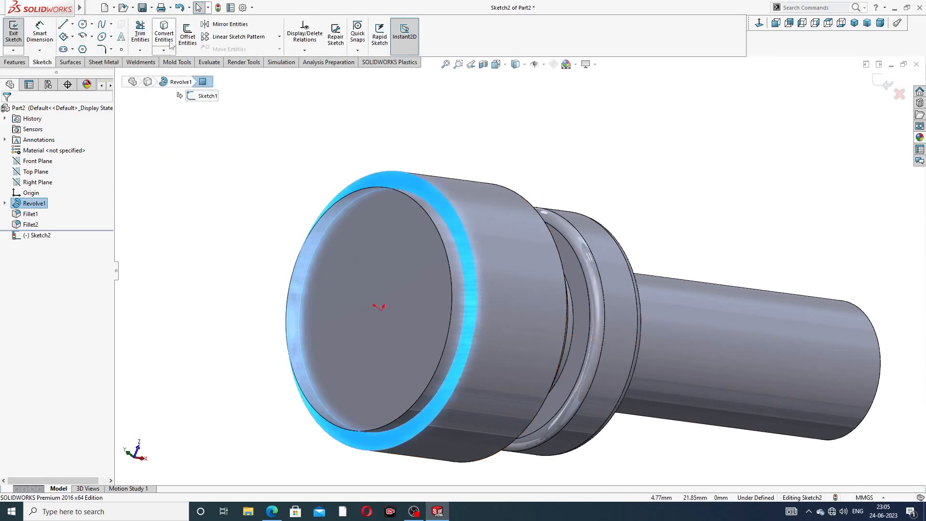
click(424, 181)
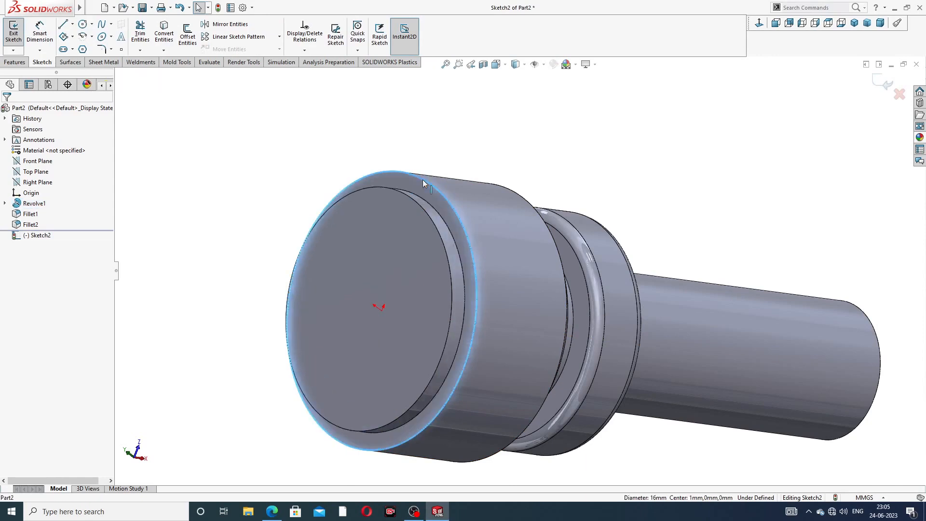
click(164, 36)
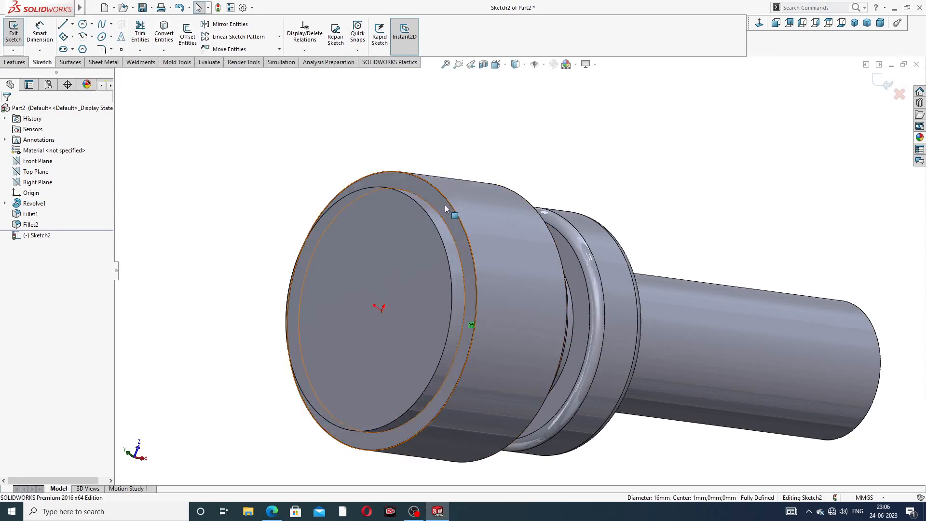
click(880, 82)
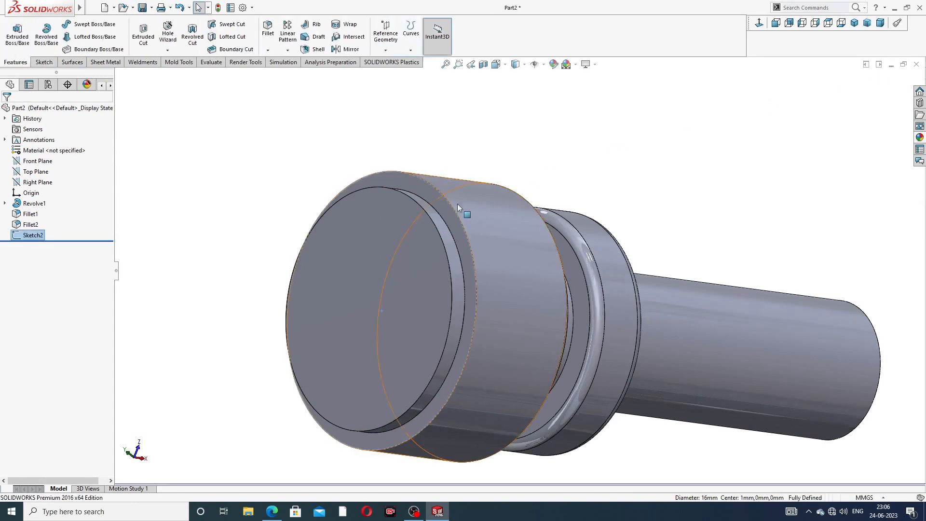
- Start another sketch on the same ring face and draw a horizontal centerline from the origin to the outer circular edge
click(436, 202)
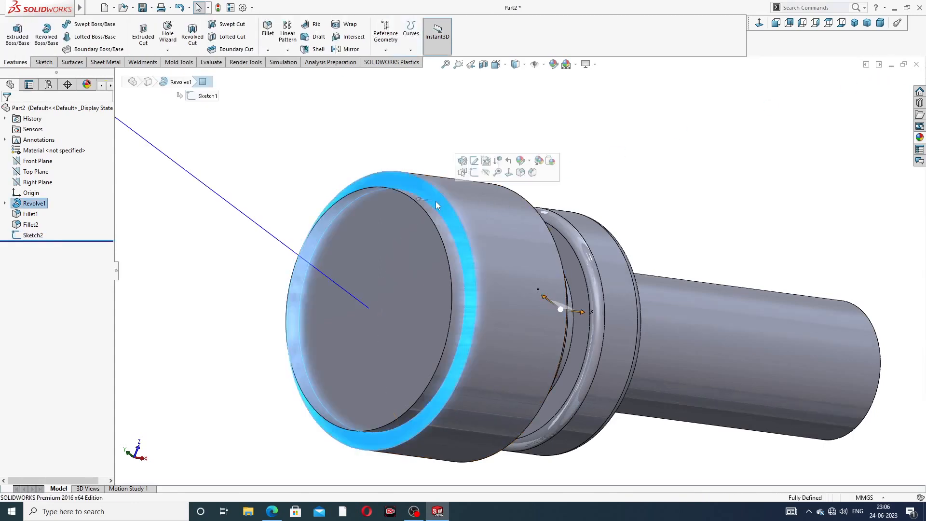
click(474, 172)
click(759, 22)
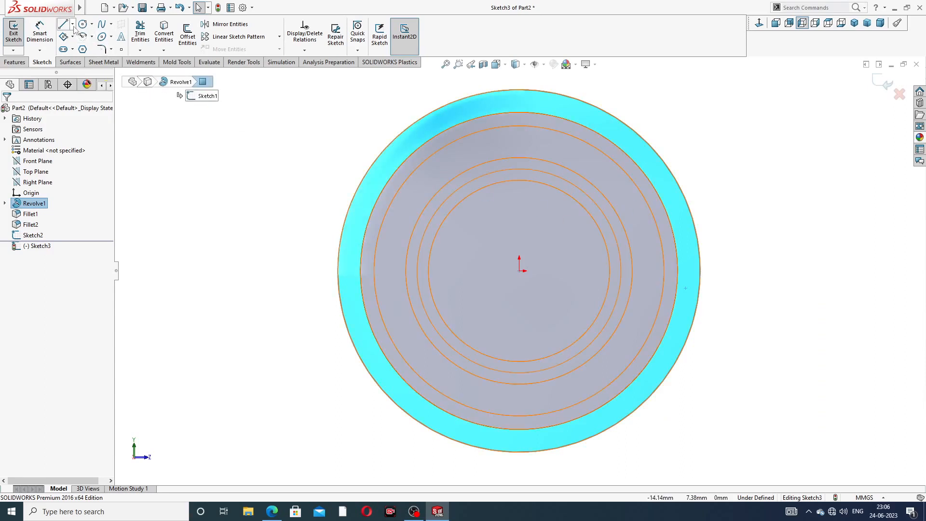
click(72, 23)
click(86, 49)
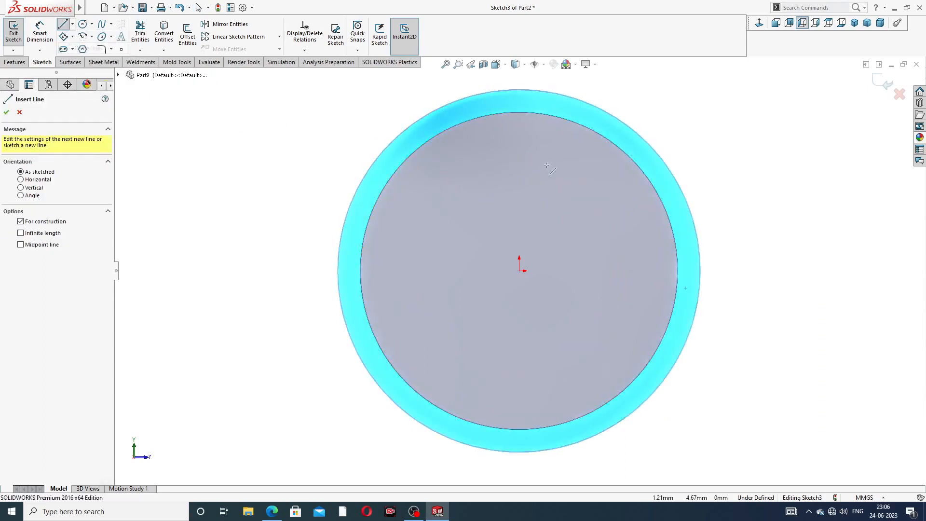
click(523, 271)
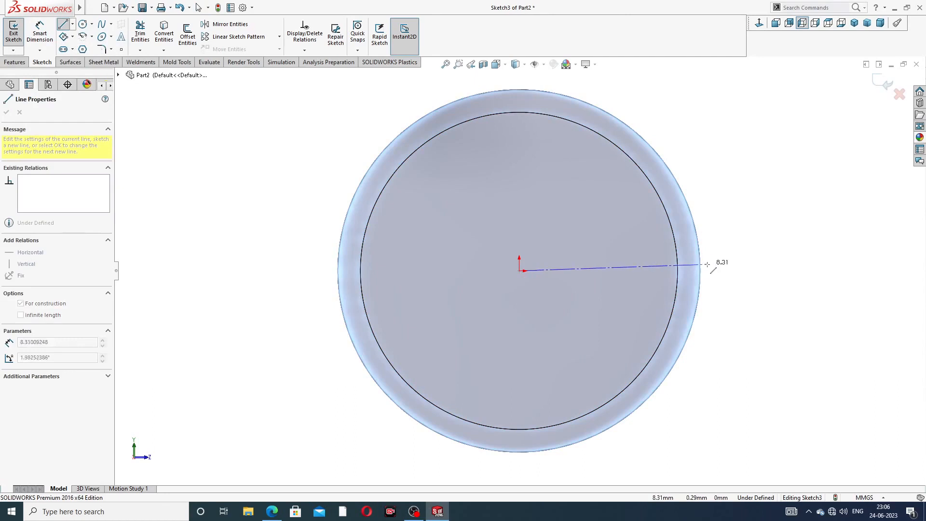
click(700, 271)
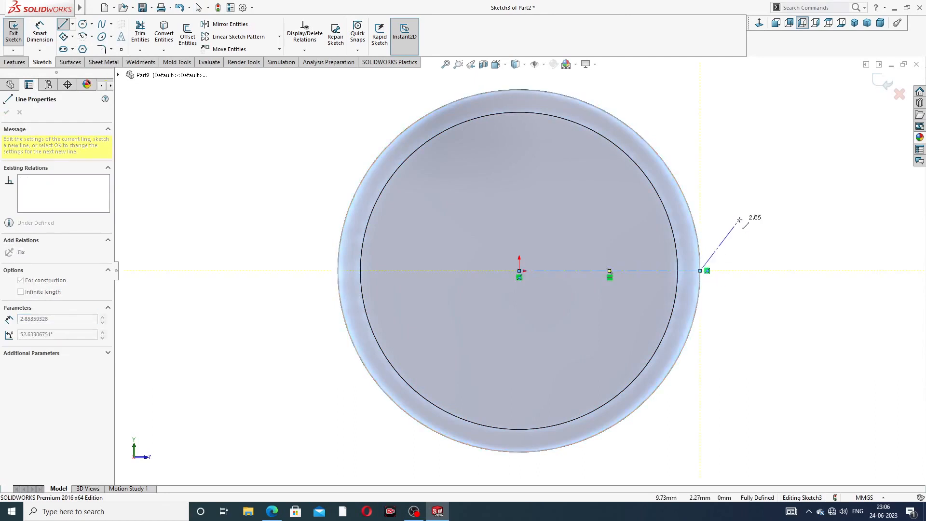
right_click(739, 185)
click(758, 189)
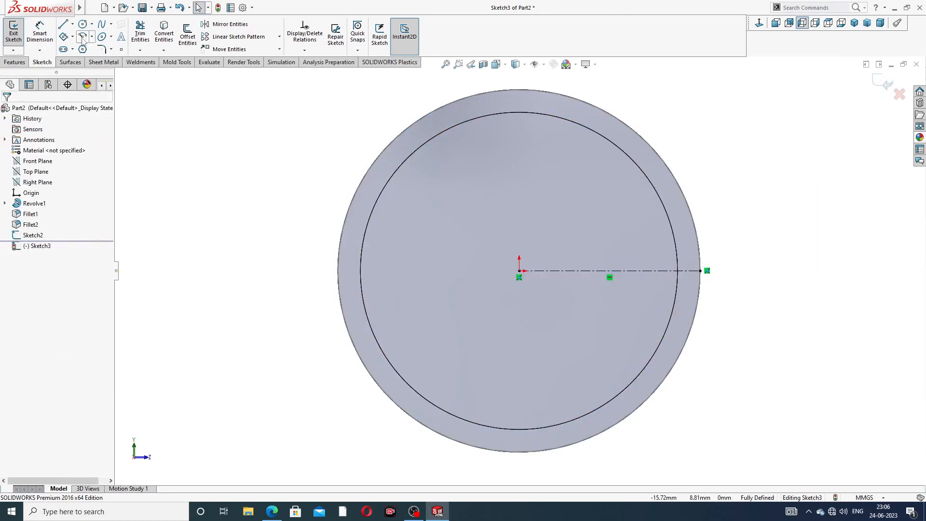
- Draw a tilted 3 Point Center Rectangle about 1.2 mm wide, centered on the centerline's outer endpoint
click(73, 37)
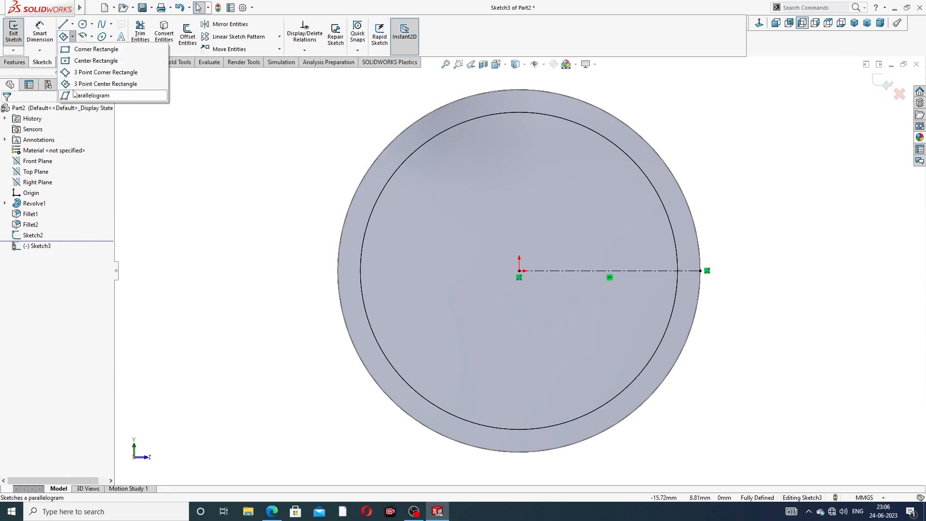
click(133, 88)
scroll(727, 279, down, 5)
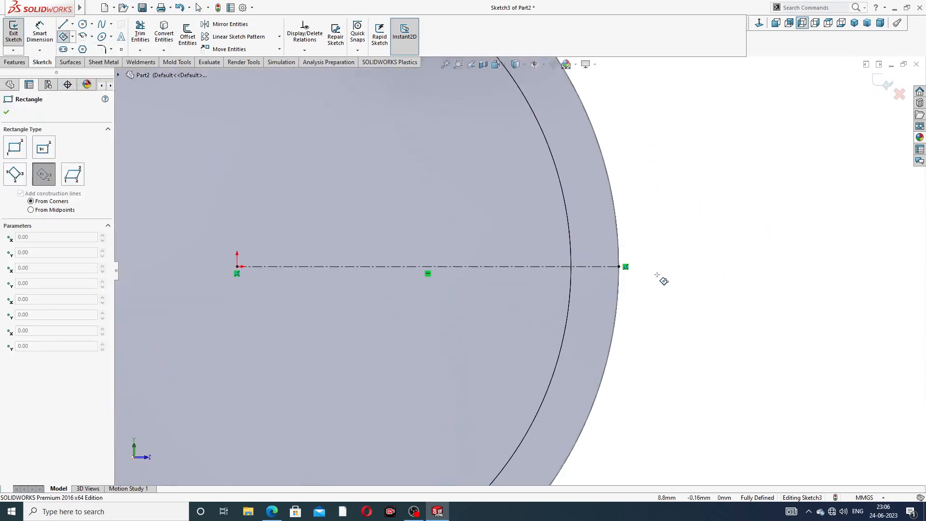
click(619, 267)
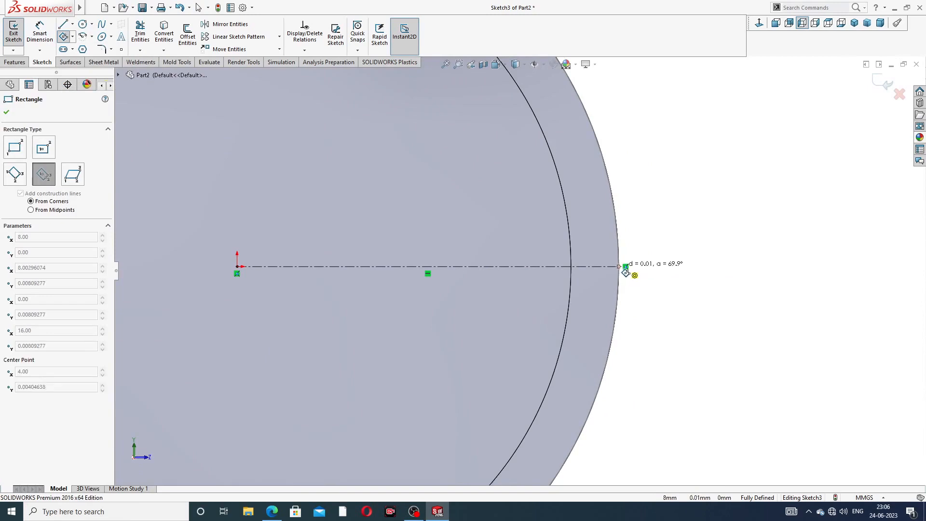
click(658, 295)
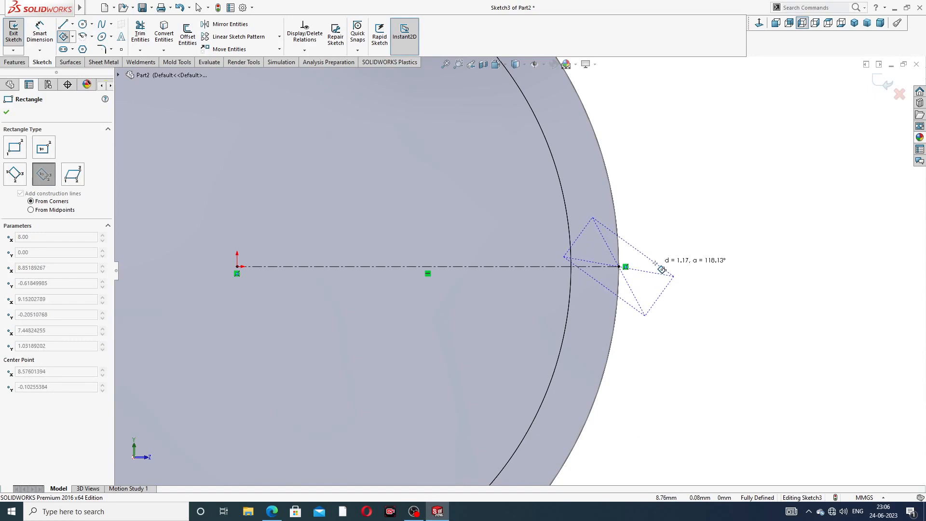
click(657, 264)
right_click(695, 213)
click(709, 215)
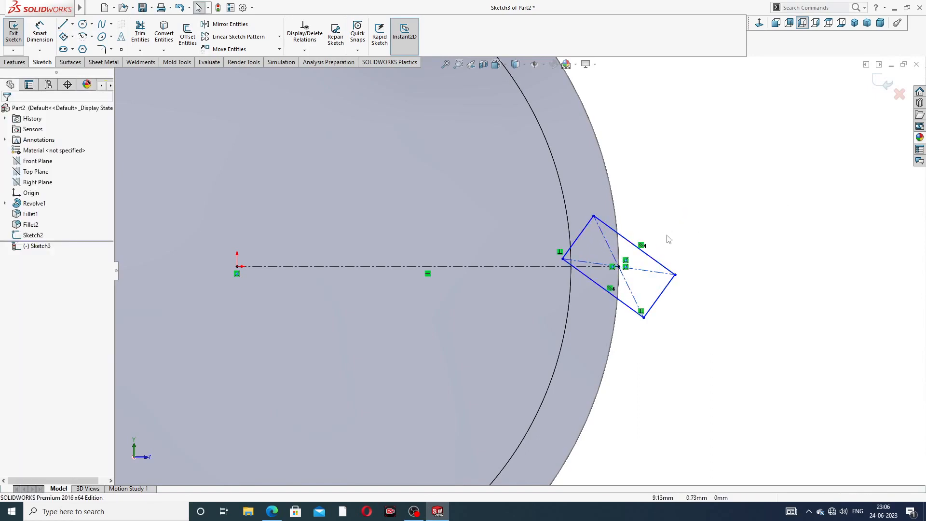
- Move the rectangle's inner corner onto the point where the ring's inner circle meets the centerline
scroll(658, 268, down, 3)
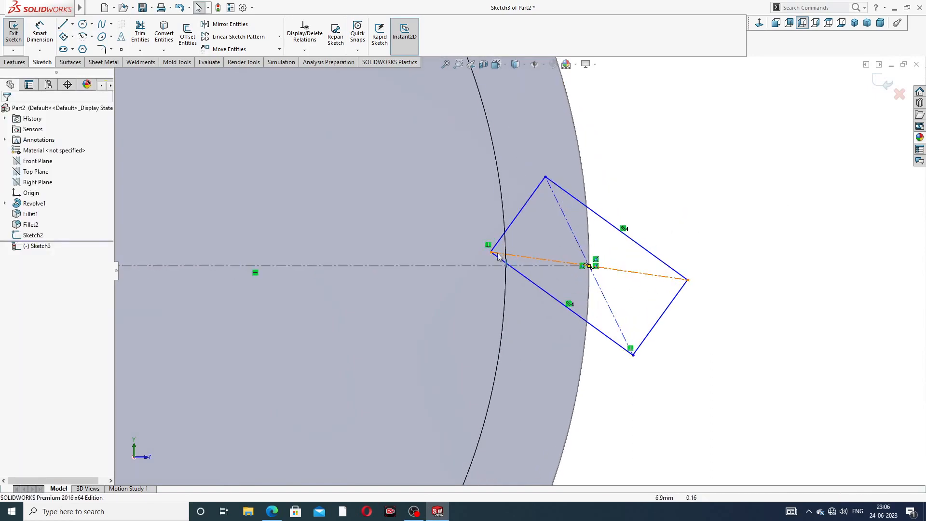
drag(491, 254, 506, 266)
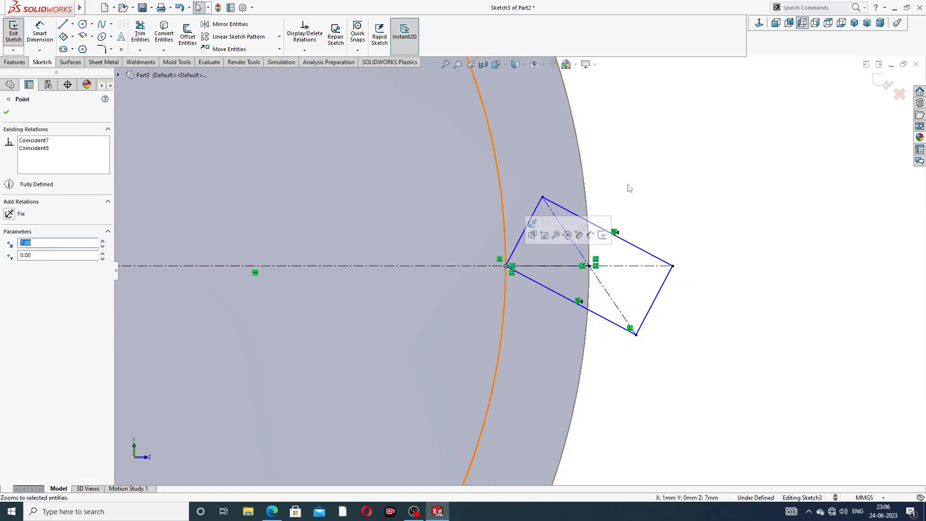
key(Escape)
scroll(515, 255, down, 4)
scroll(516, 254, down, 3)
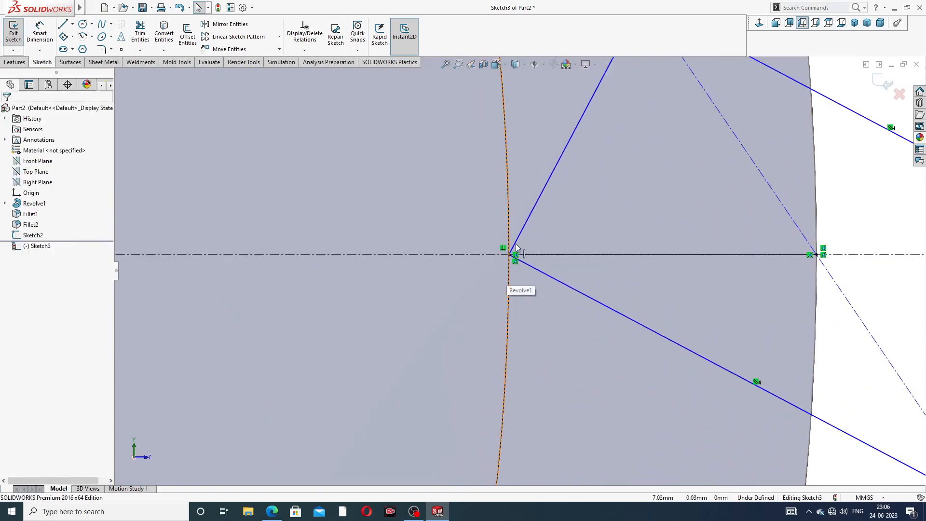
scroll(571, 241, up, 4)
scroll(643, 183, up, 2)
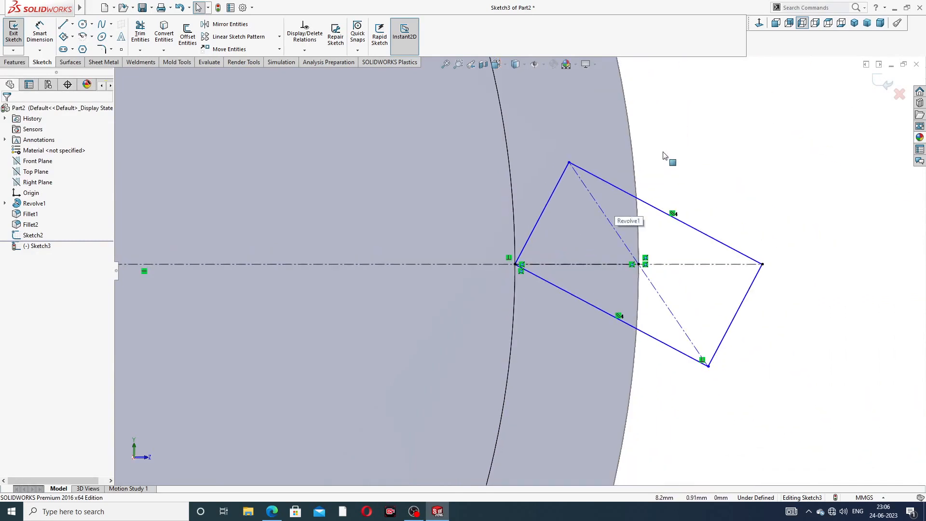
- Make the rectangle's upper corner coincident with the converted outer circle
click(569, 164)
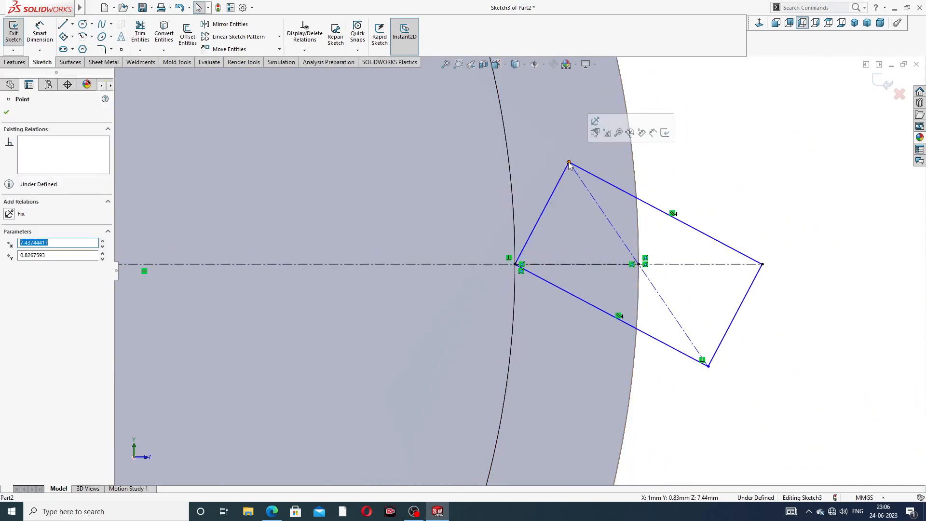
ctrl+click(634, 156)
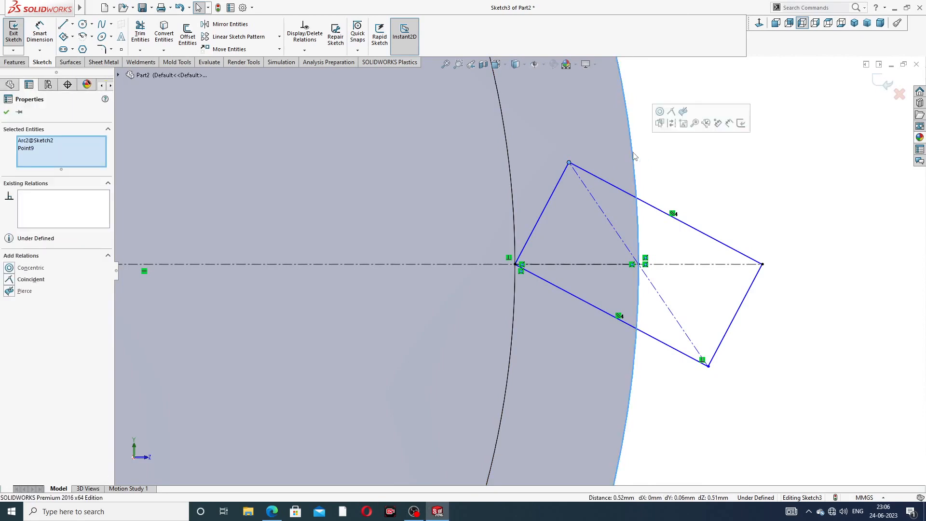
click(672, 112)
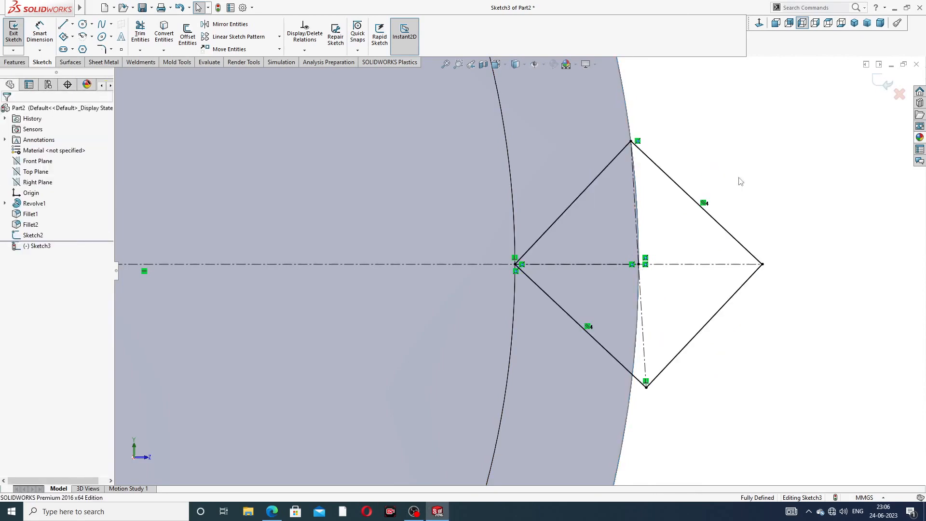
click(763, 265)
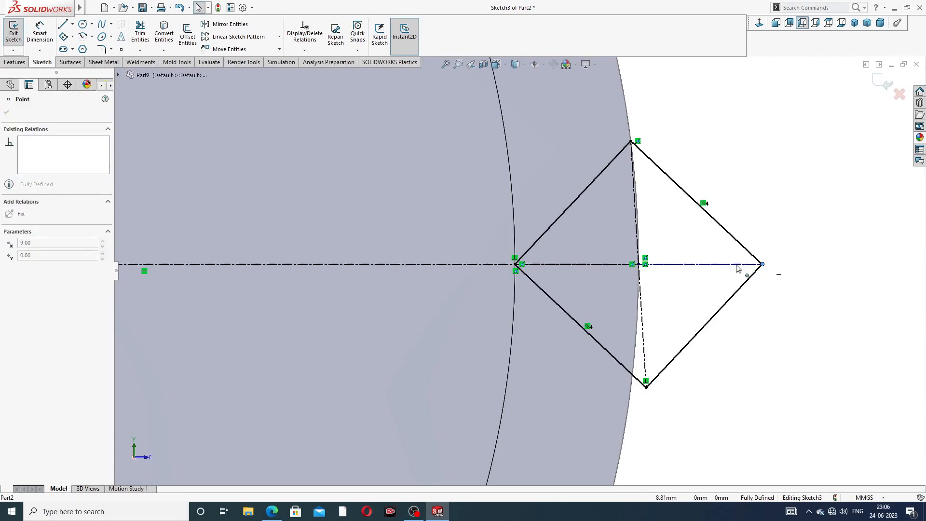
click(753, 184)
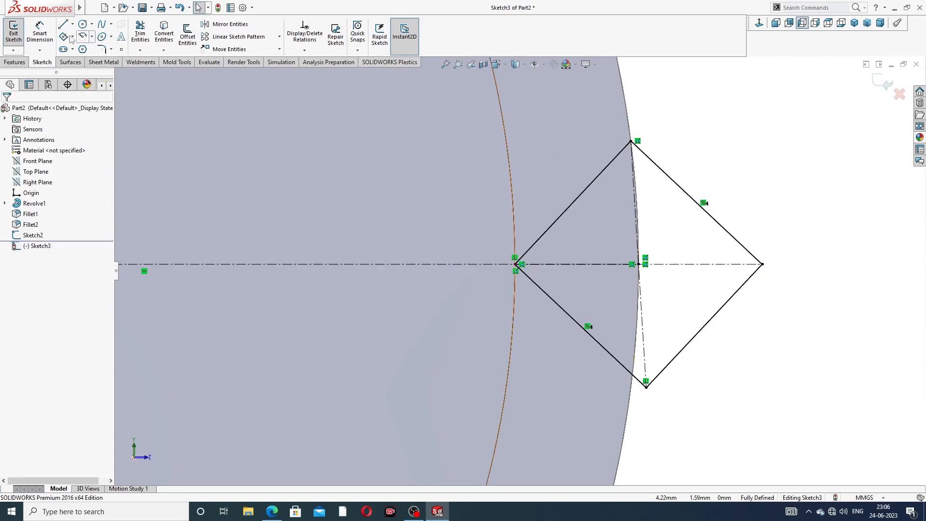
- Try to dimension the distance between the rectangle's inner and outer corners on the centerline
click(40, 33)
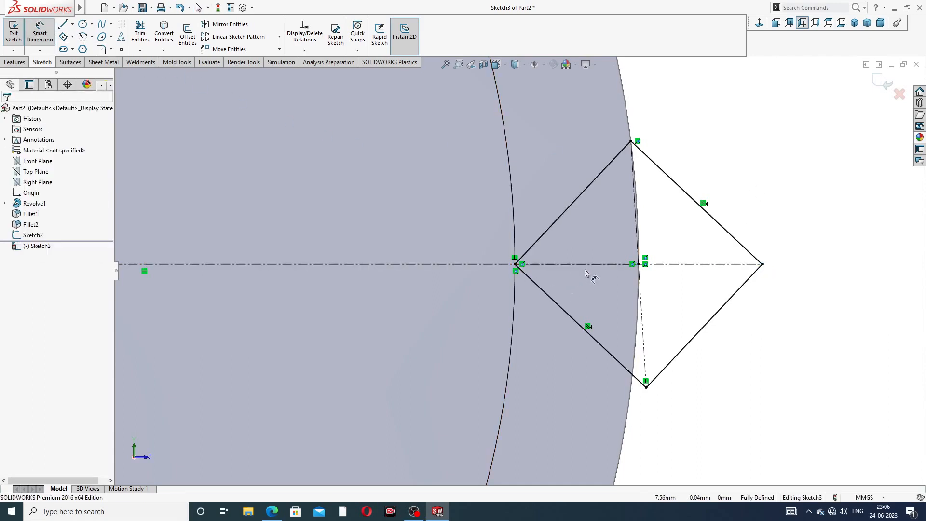
click(603, 265)
click(516, 265)
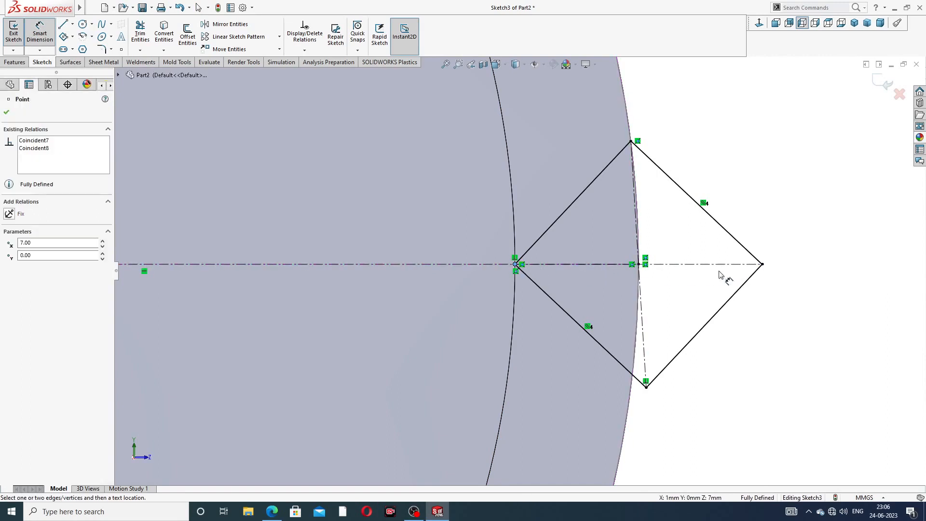
click(762, 264)
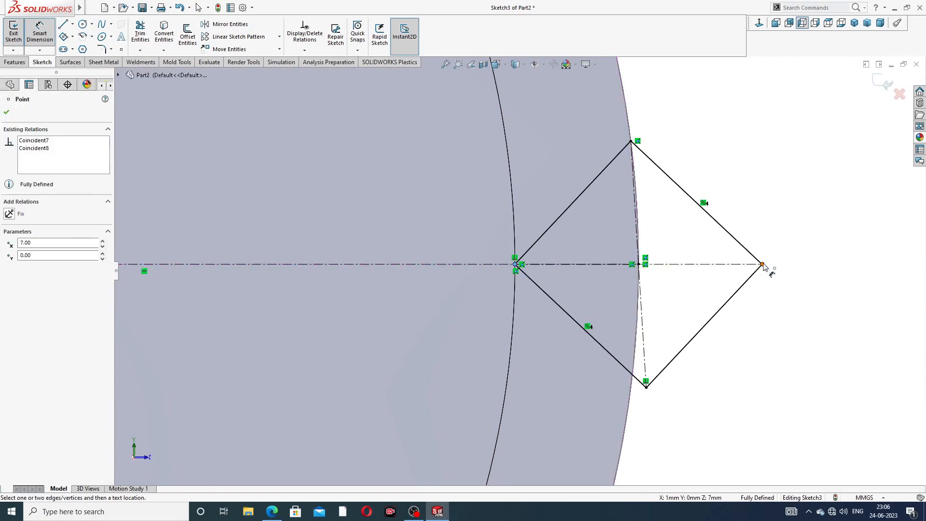
click(644, 400)
click(538, 218)
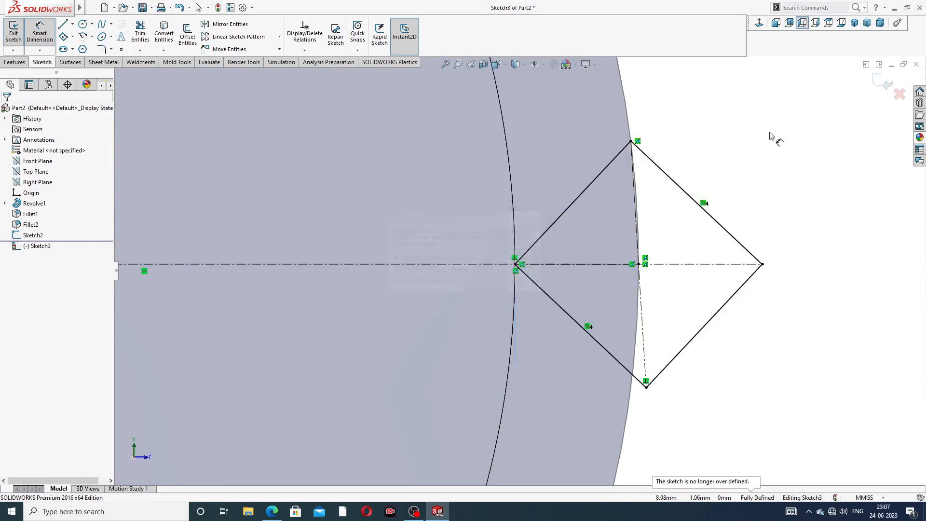
right_click(733, 143)
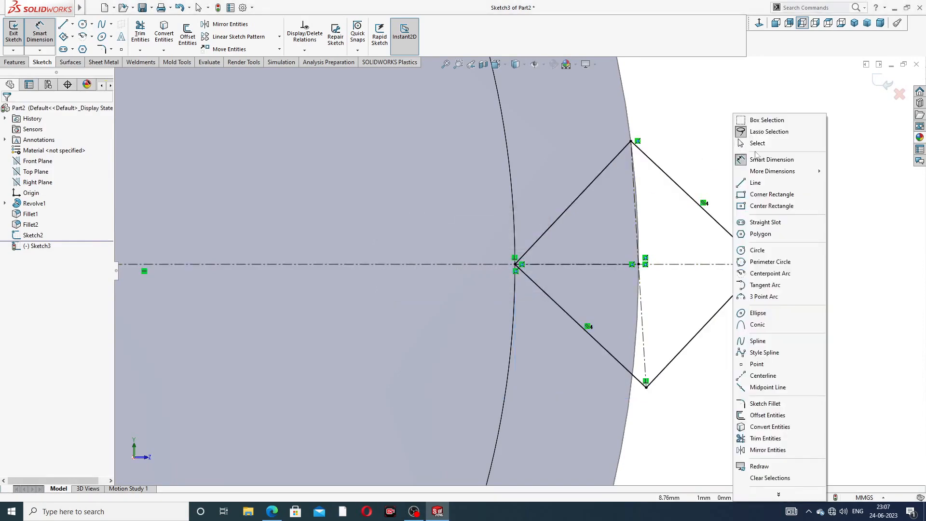
click(753, 143)
scroll(723, 183, up, 3)
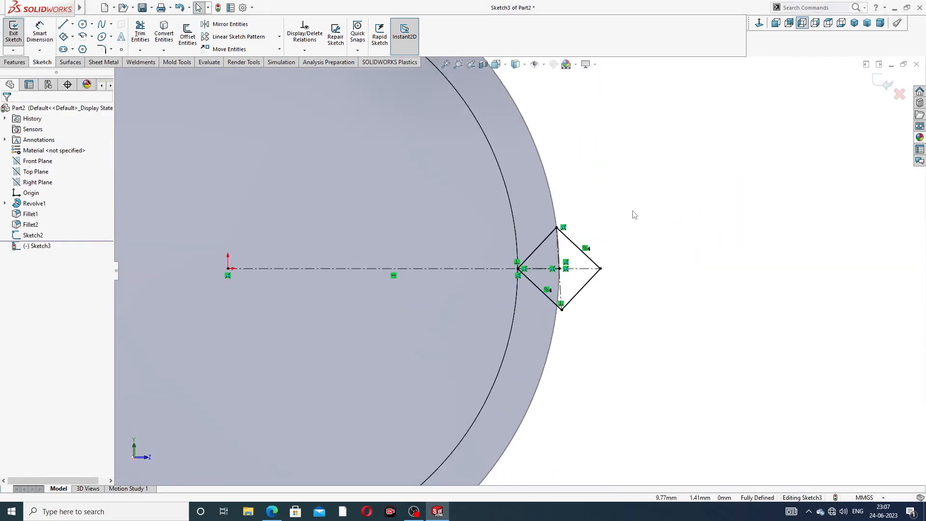
scroll(630, 212, up, 5)
mouse_move(614, 219)
middle_down()
mouse_move(596, 217)
mouse_move(602, 210)
middle_up()
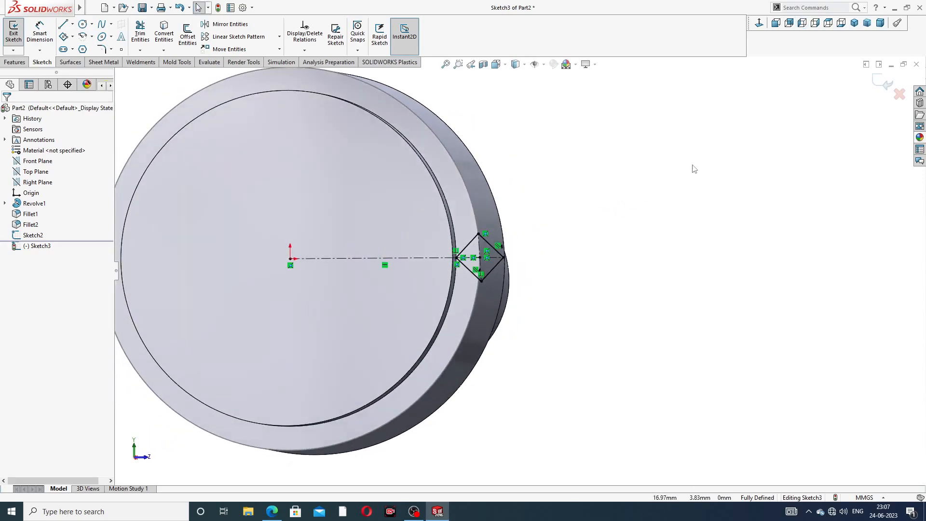
- Finish and exit the diamond profile sketch on the head's ring face
click(885, 85)
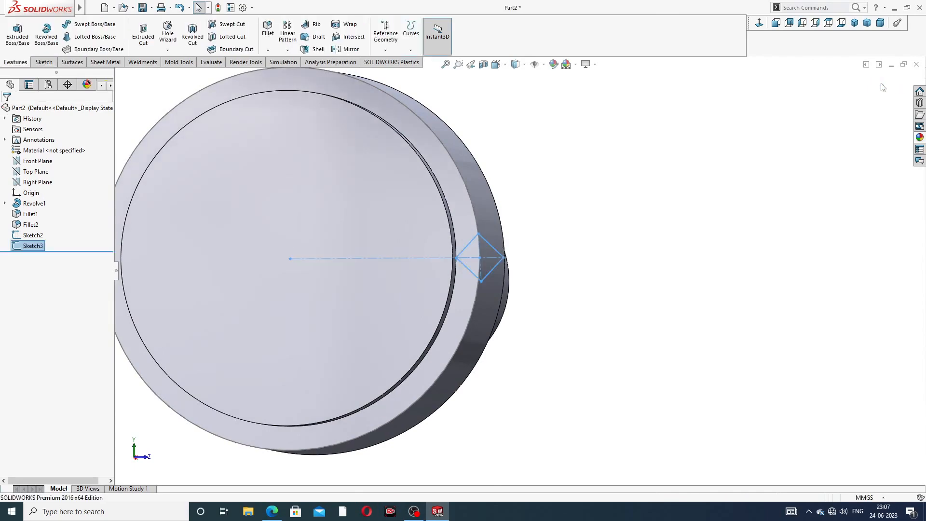
click(596, 214)
middle_drag(618, 221, 583, 185)
mouse_move(450, 161)
middle_down()
mouse_move(506, 153)
mouse_move(496, 156)
middle_up()
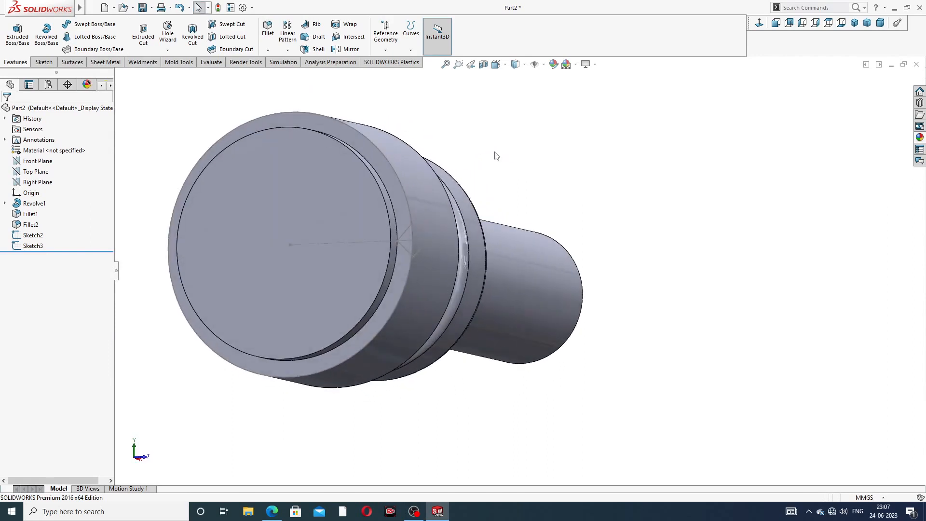
click(410, 51)
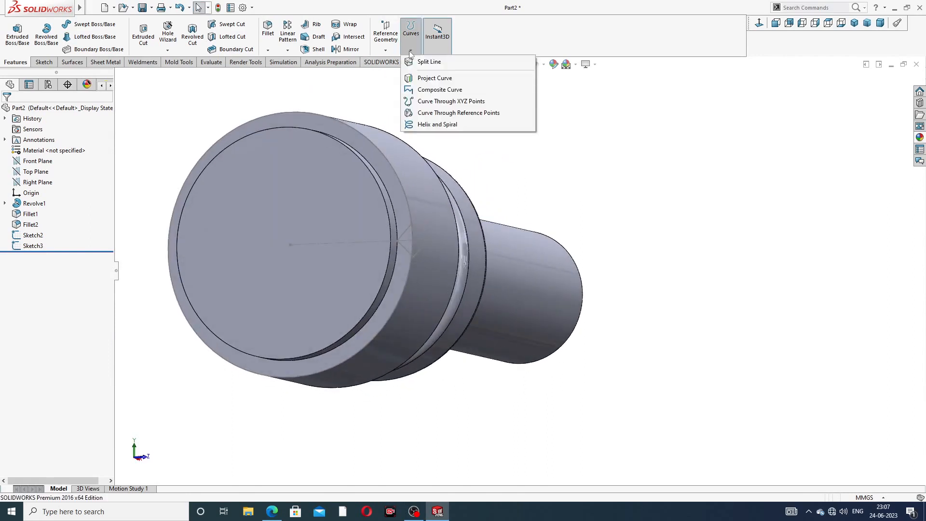
click(438, 126)
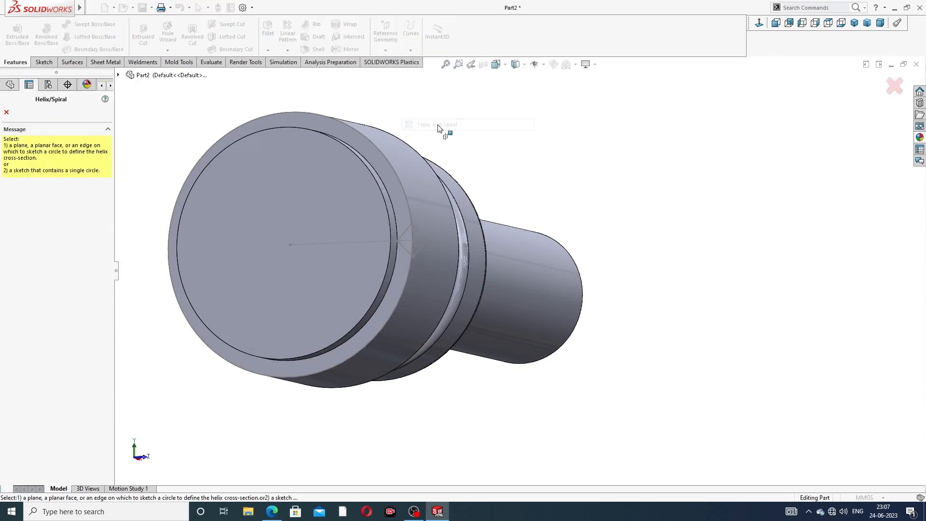
click(7, 112)
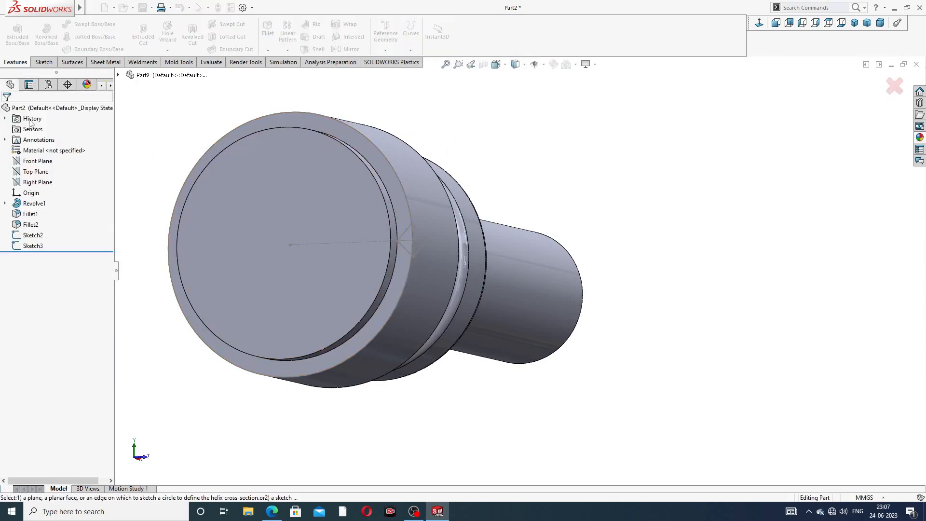
- Create a reversed counterclockwise helix from the head's 16 mm circle sketch with 30 mm pitch, 0.25 revolutions and a 0 degree start angle
click(383, 154)
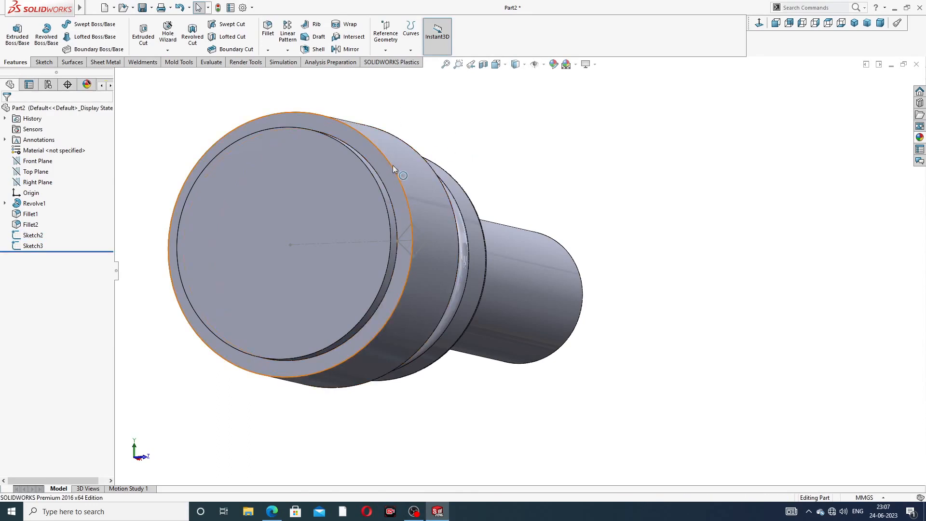
click(390, 166)
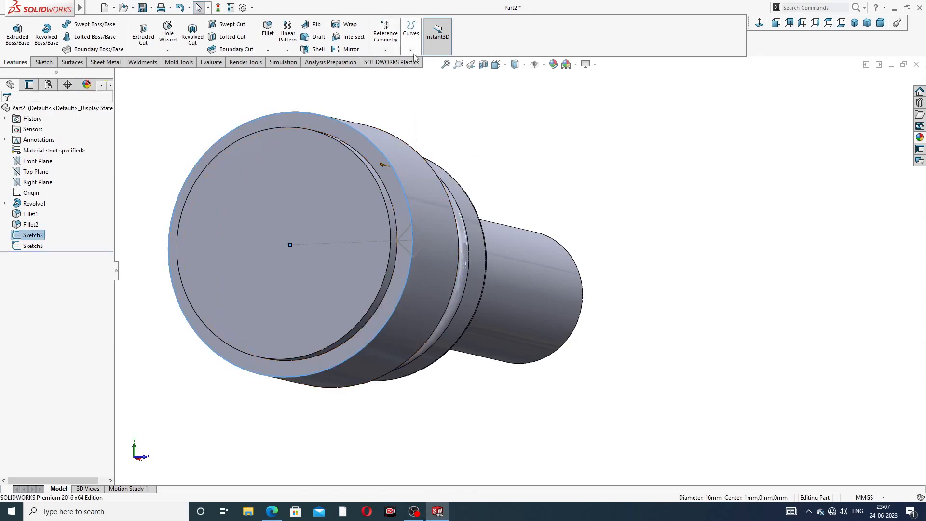
click(410, 34)
click(437, 125)
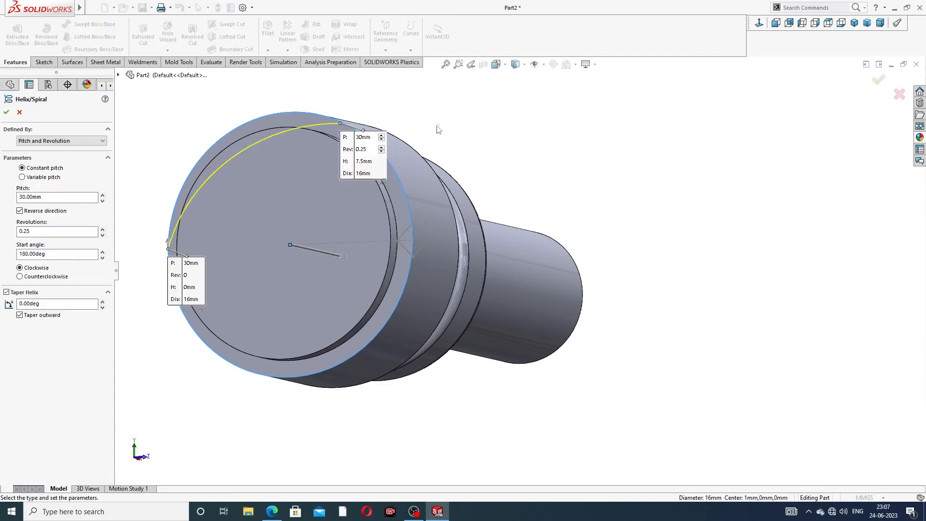
middle_drag(466, 129, 476, 203)
scroll(462, 158, up, 3)
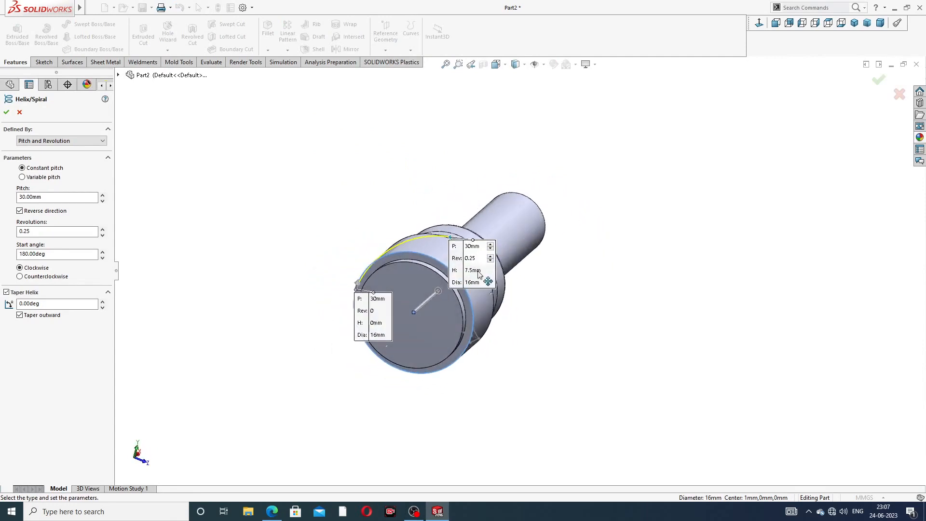
click(46, 197)
click(21, 277)
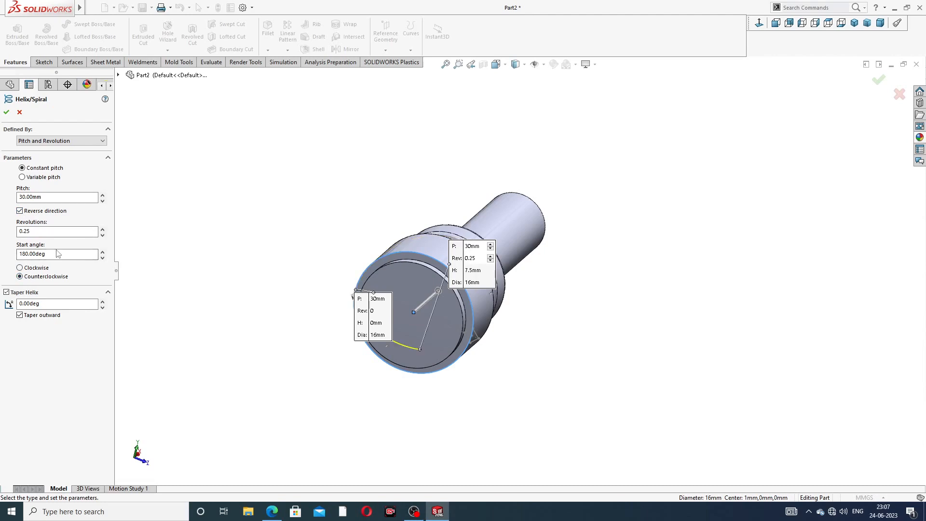
drag(58, 254, 2, 256)
text(0)
key(Return)
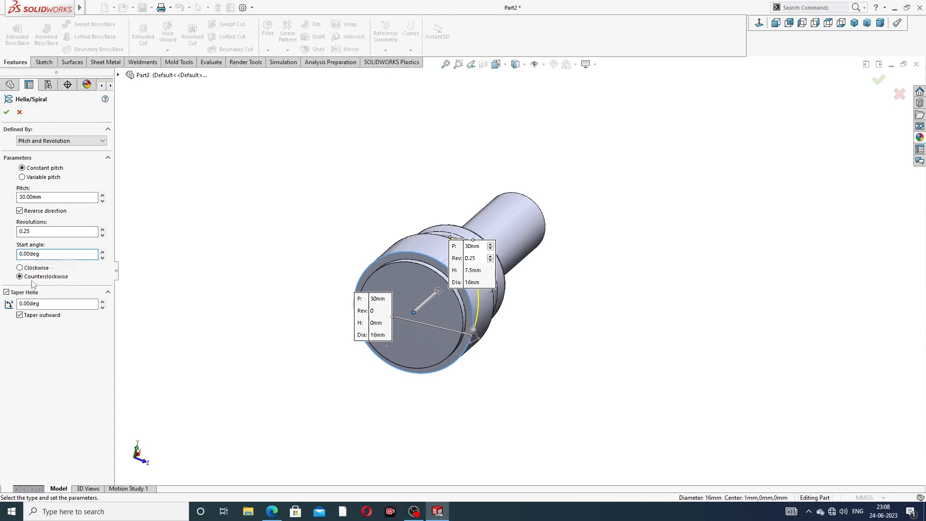
click(6, 113)
middle_drag(583, 203, 527, 125)
click(496, 171)
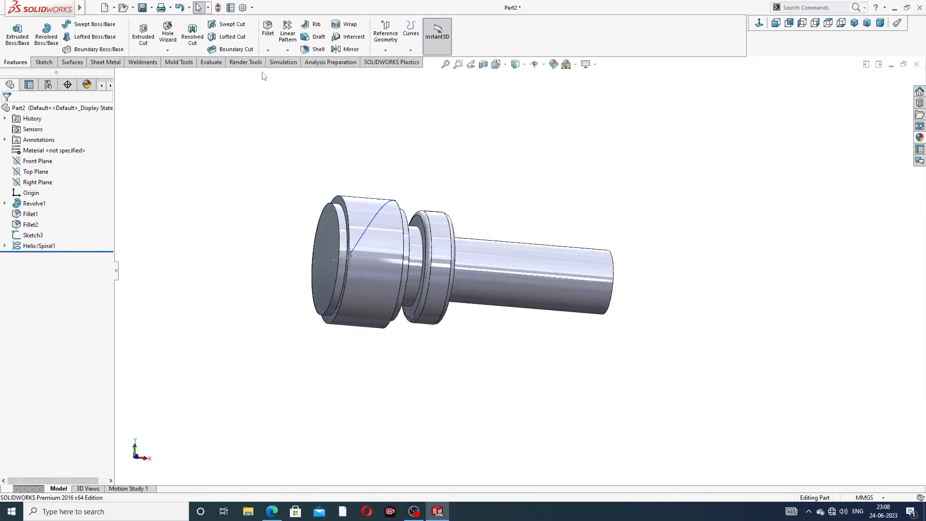
- Cut a groove across the head with a Swept Cut, using the diamond sketch as profile and the helix as path
click(230, 25)
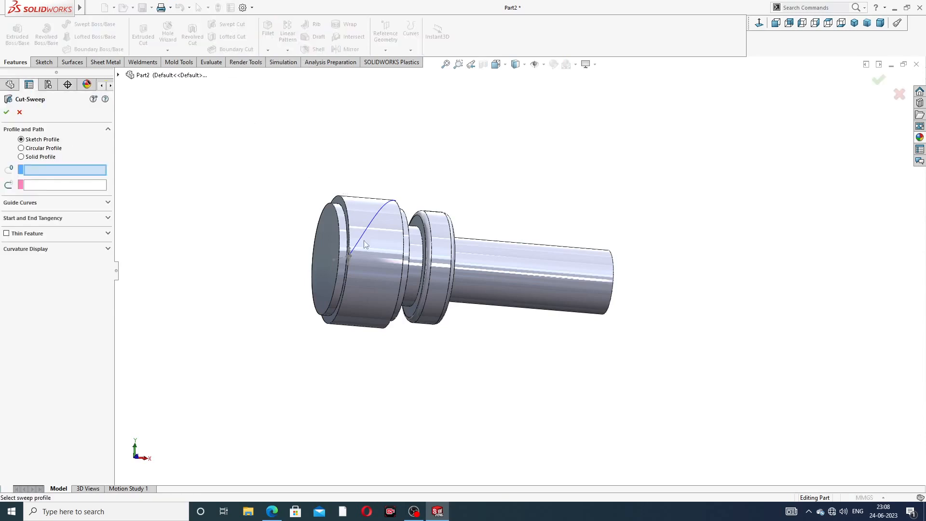
scroll(366, 246, down, 5)
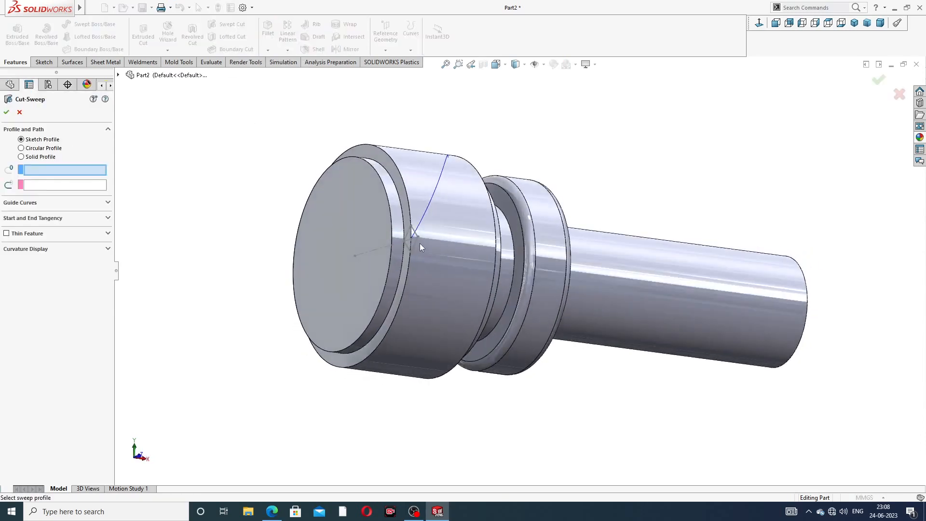
click(416, 235)
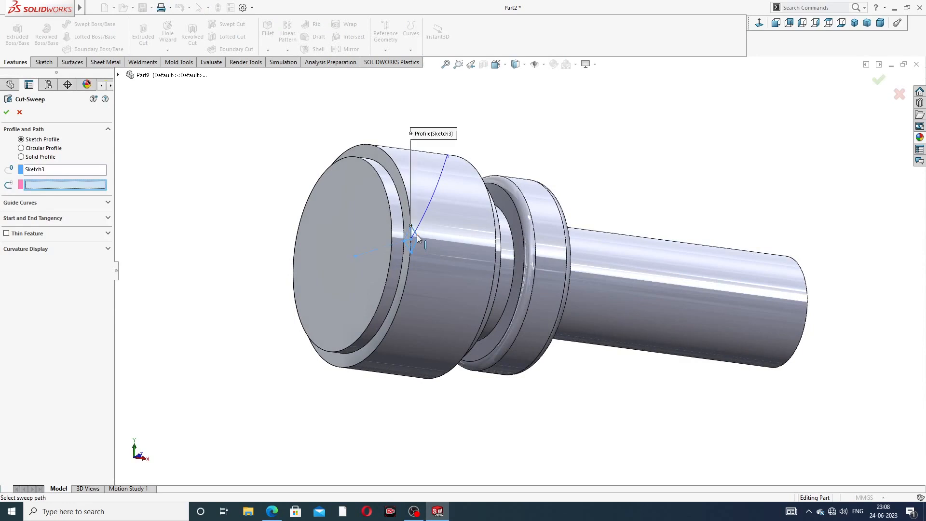
click(426, 209)
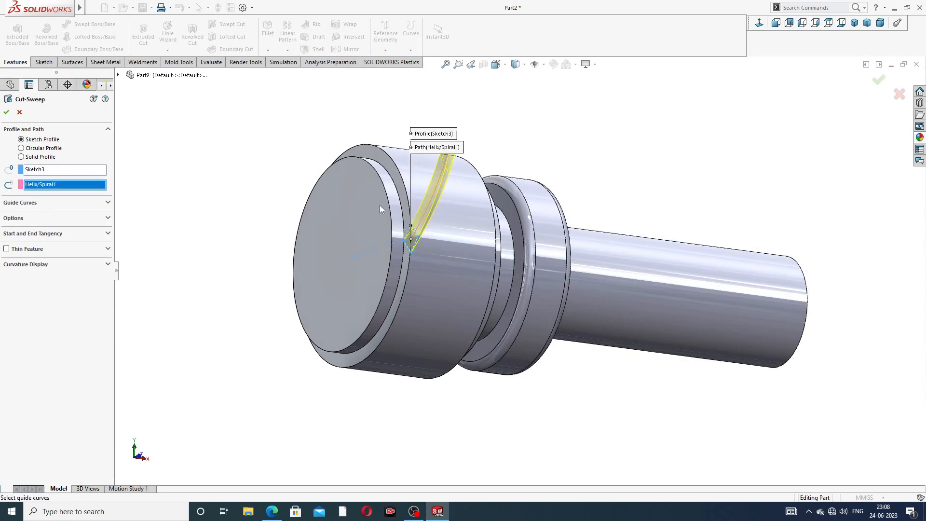
click(7, 112)
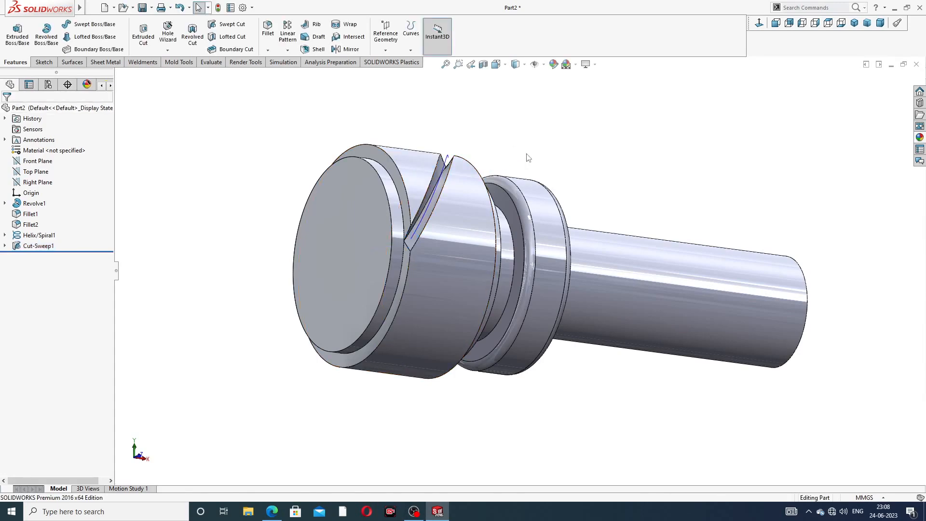
middle_drag(526, 155, 537, 197)
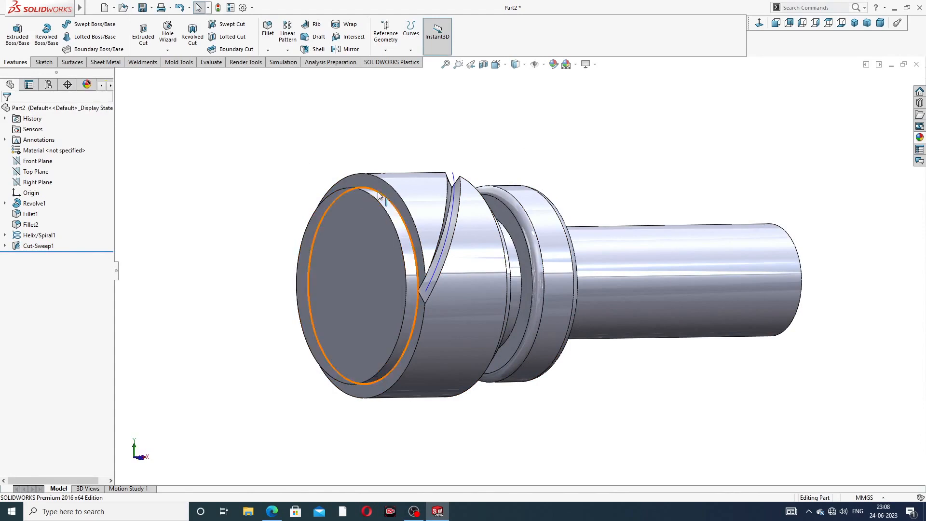
- Start a new sketch on the head's ring-shaped end face, viewed normal to it
click(386, 192)
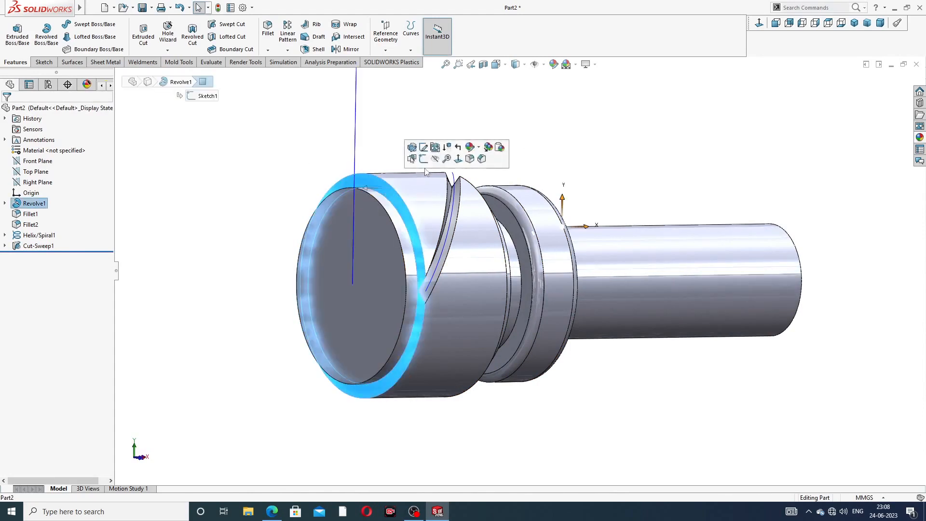
click(434, 149)
click(759, 23)
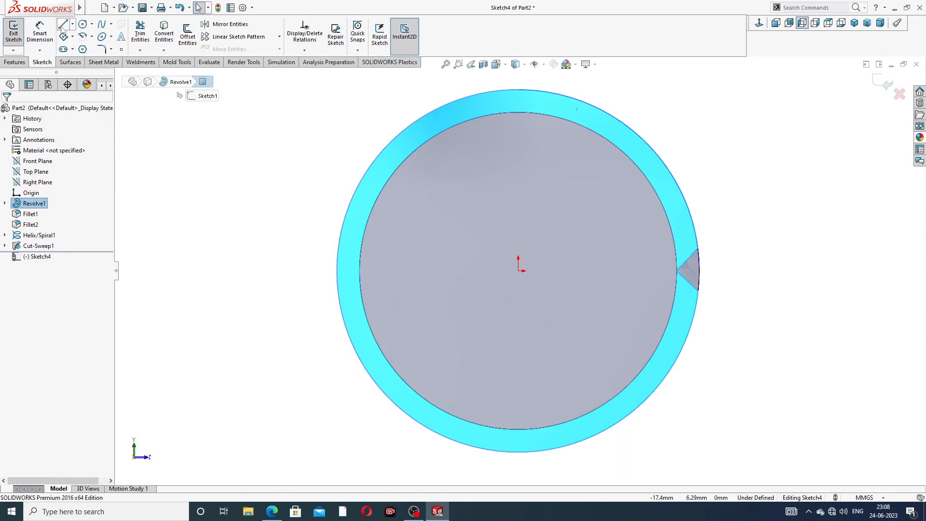
- Draw a horizontal 8 mm centerline from the origin to the ring's outer edge, on the side opposite the groove
click(72, 25)
click(84, 48)
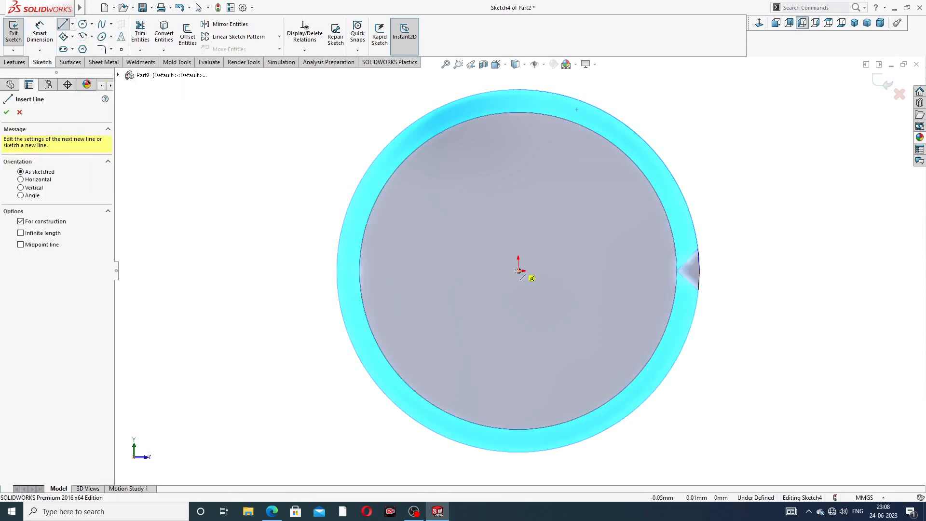
click(518, 271)
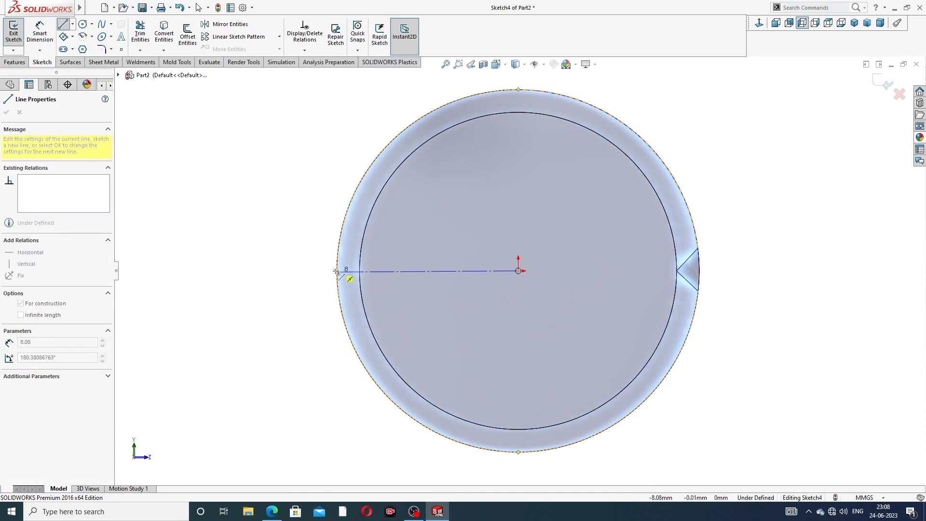
scroll(336, 271, down, 5)
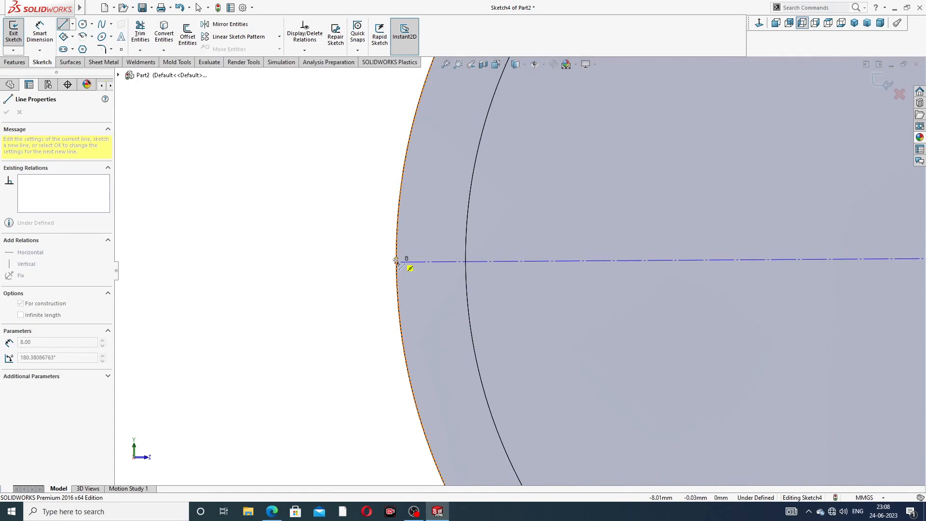
scroll(395, 260, down, 2)
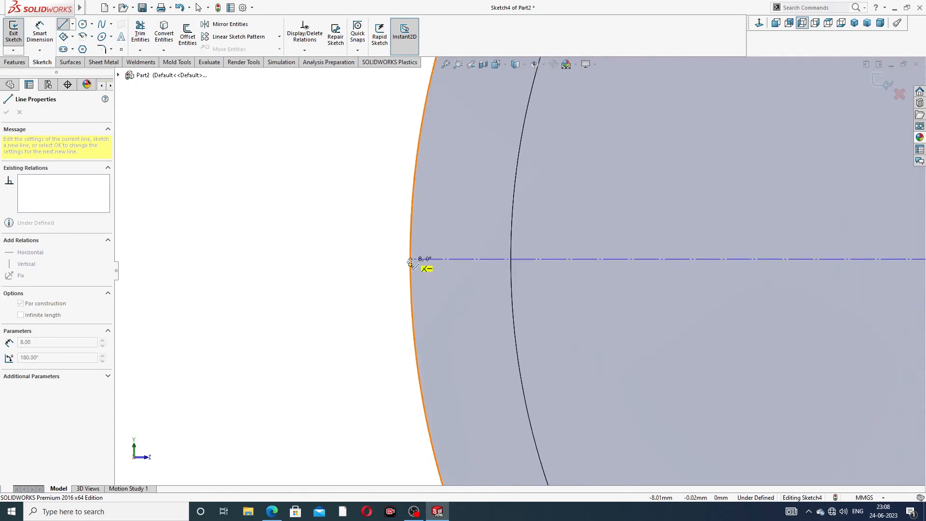
scroll(425, 263, down, 2)
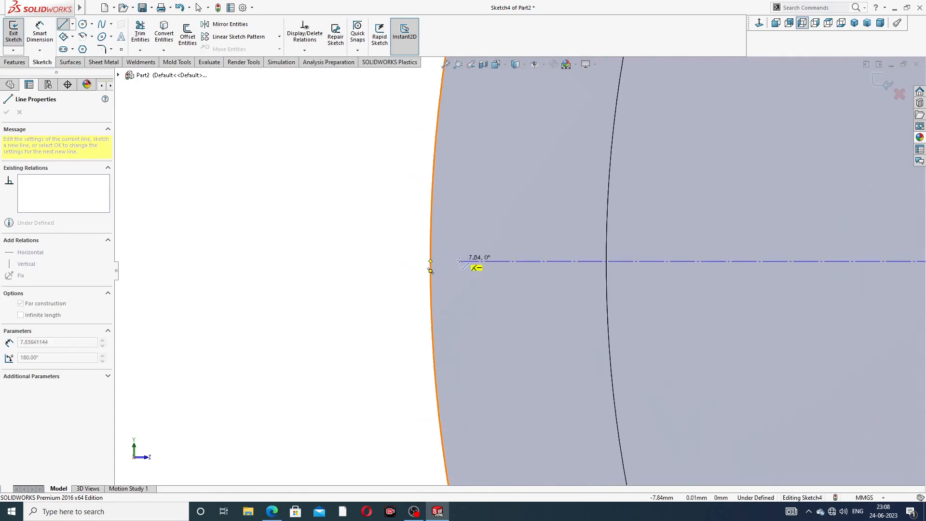
click(430, 261)
right_click(394, 243)
click(432, 249)
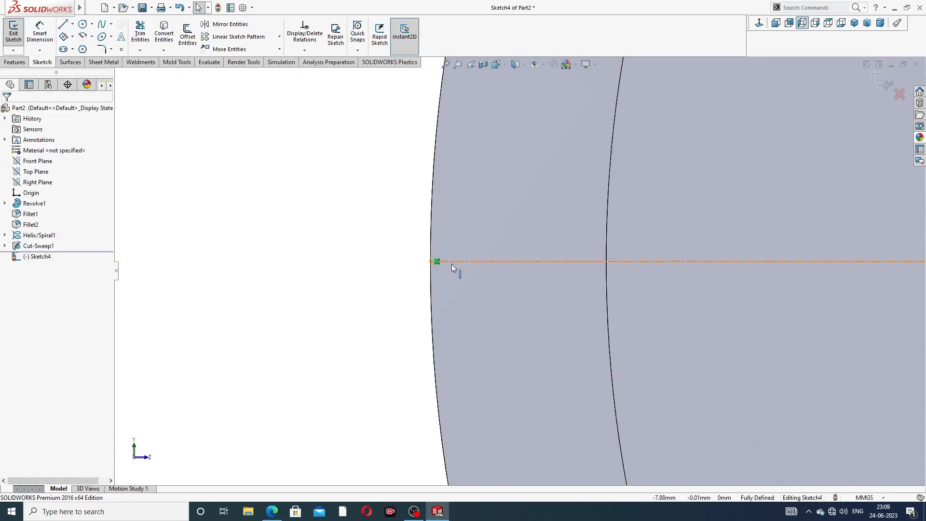
- Draw a tilted 3 Point Center Rectangle centered on the centerline's outer endpoint, with corners about 1.4 mm from its center
scroll(434, 256, down, 3)
scroll(723, 195, up, 6)
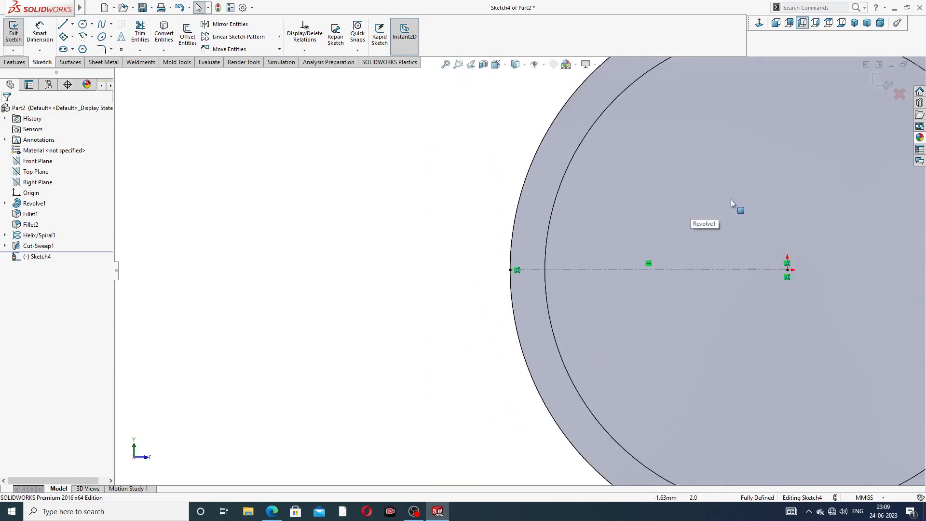
click(73, 37)
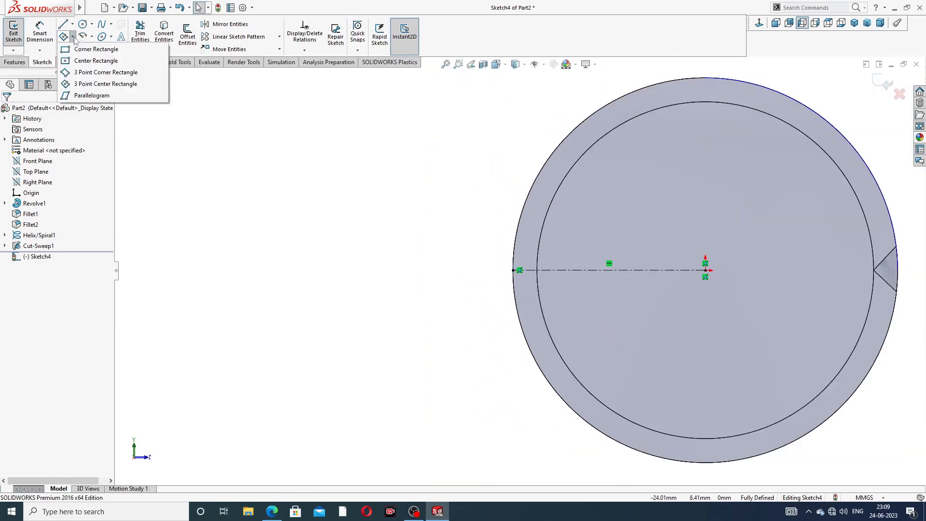
click(93, 85)
scroll(563, 245, down, 3)
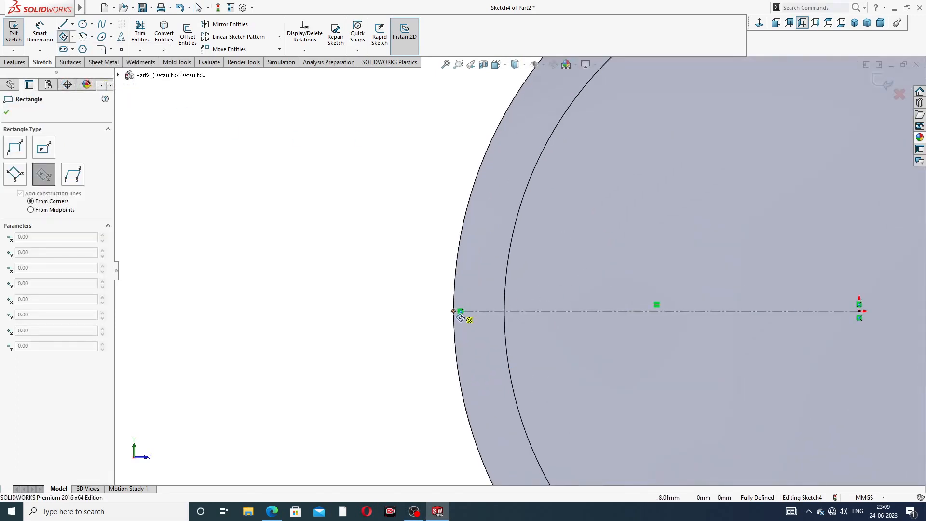
click(457, 312)
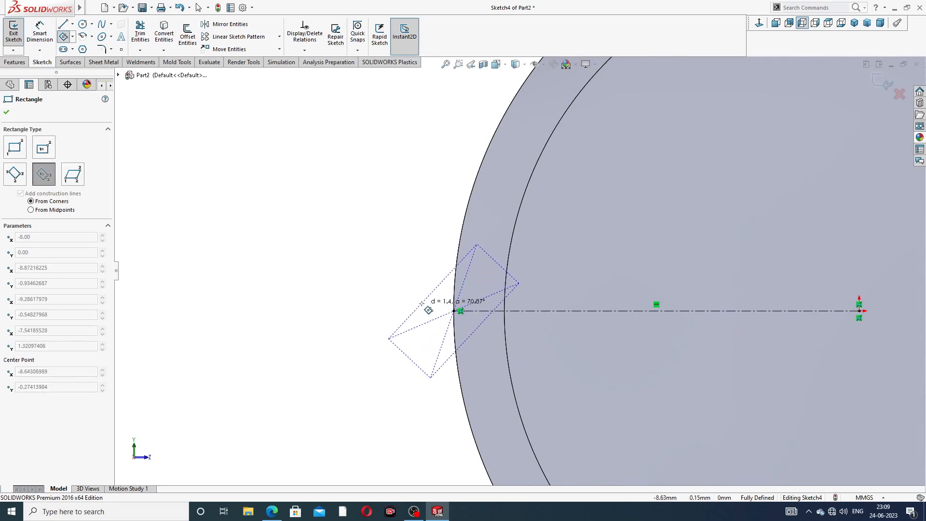
click(386, 265)
right_click(389, 272)
click(406, 273)
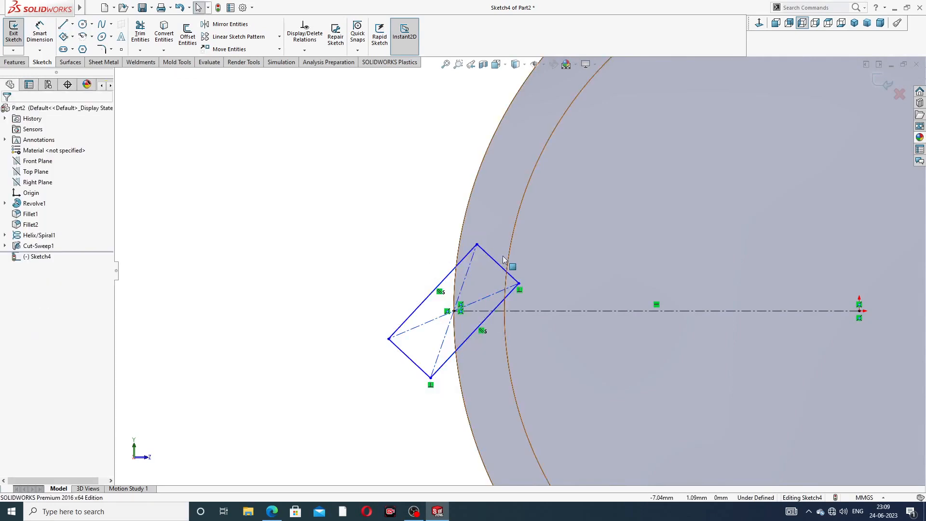
- Move the rectangle's inner corner onto the ring's inner circle at the centerline and make its upper corner coincident with the outer edge
drag(519, 283, 504, 311)
click(376, 268)
scroll(453, 295, down, 1)
scroll(462, 296, down, 3)
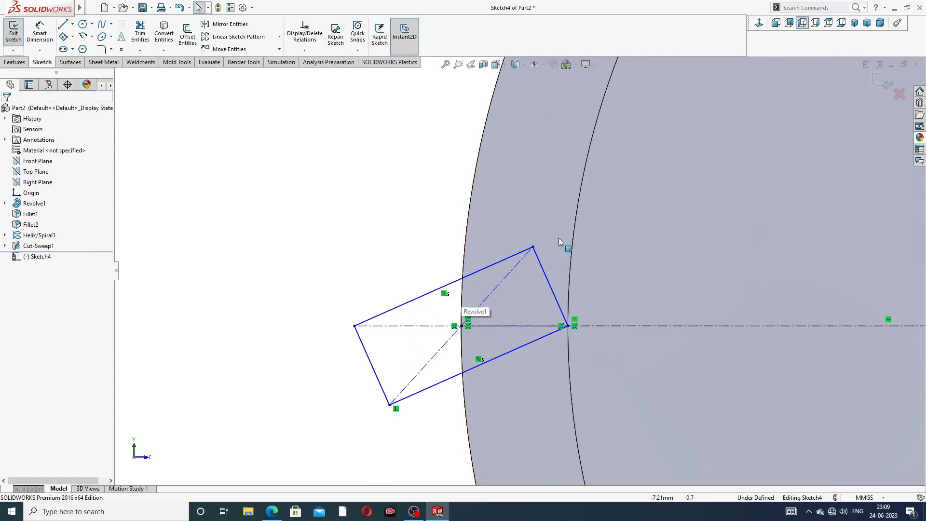
click(533, 247)
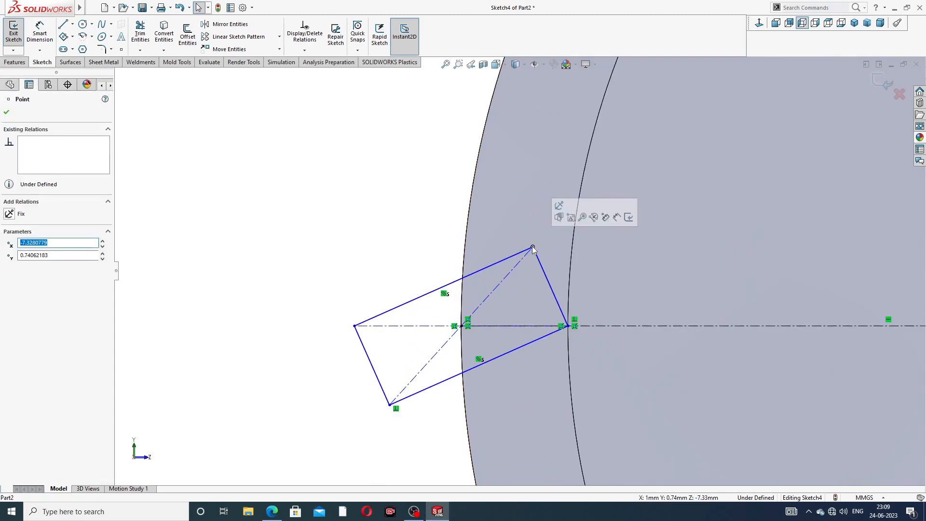
ctrl+click(464, 247)
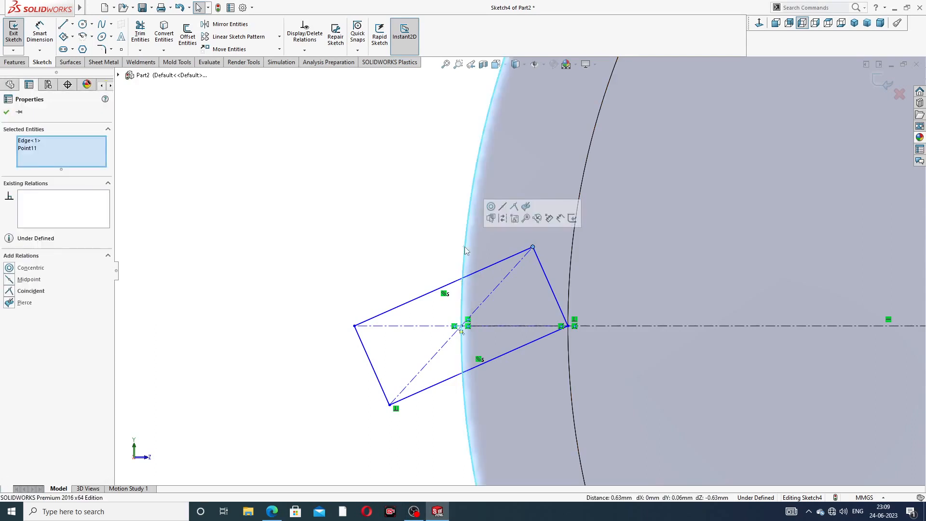
click(512, 207)
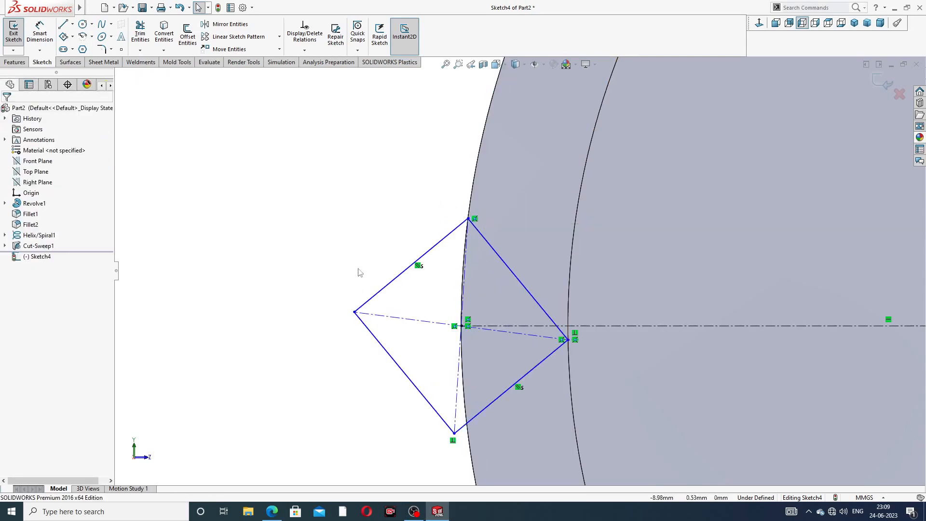
- Move the diamond's inner corner onto the horizontal centerline and make it coincident with that line at the ring's inner edge
drag(568, 341, 568, 326)
click(348, 244)
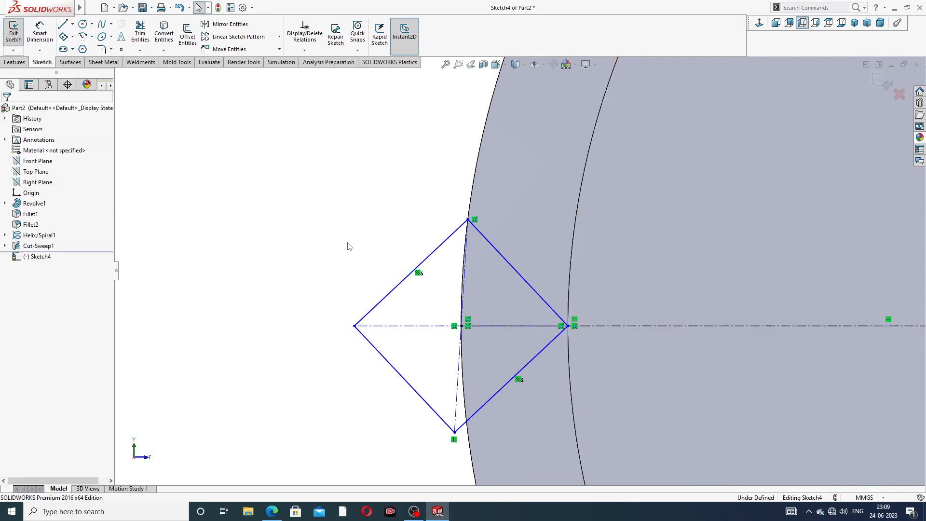
scroll(571, 317, down, 5)
scroll(567, 299, down, 2)
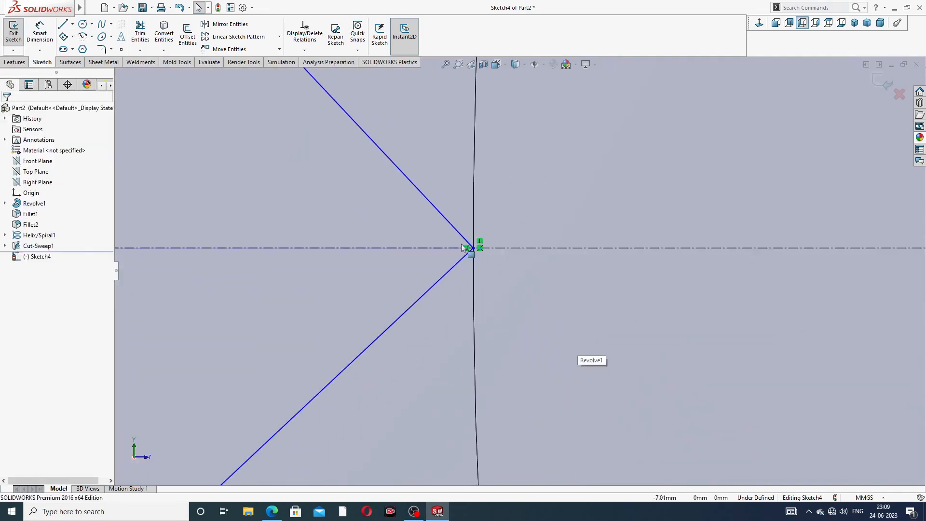
scroll(461, 244, down, 4)
scroll(511, 268, down, 4)
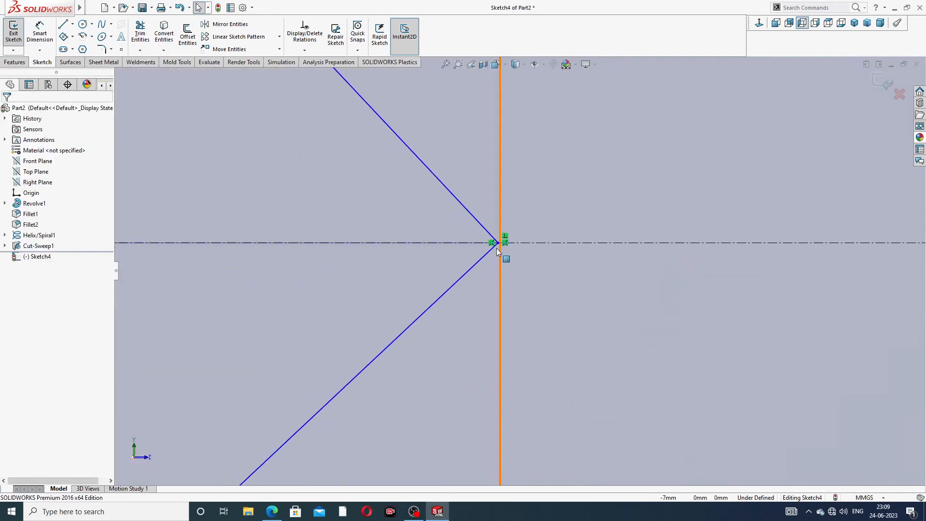
scroll(505, 251, down, 5)
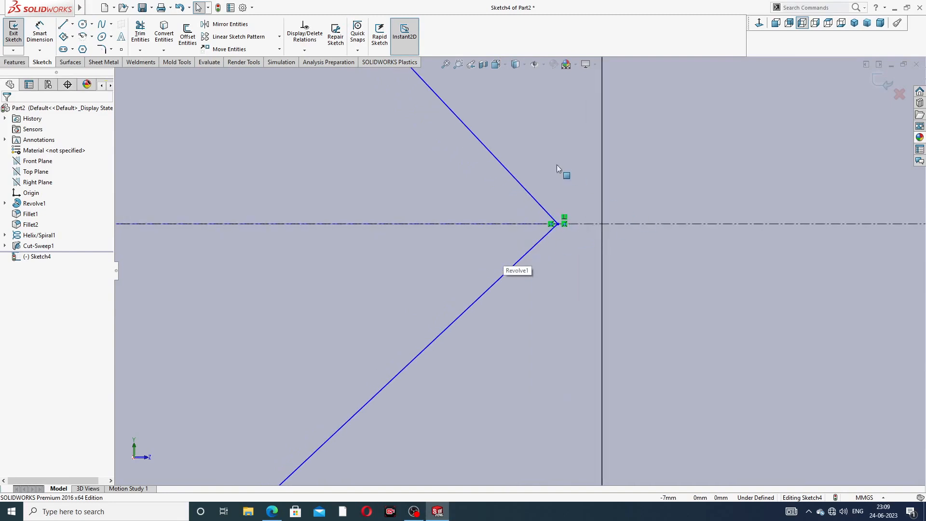
click(557, 224)
drag(563, 225, 603, 222)
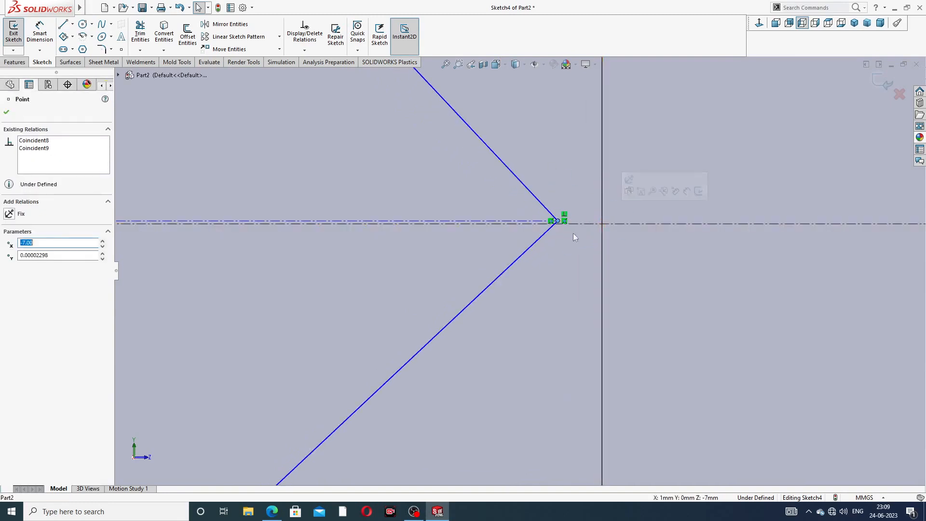
key(Escape)
click(602, 223)
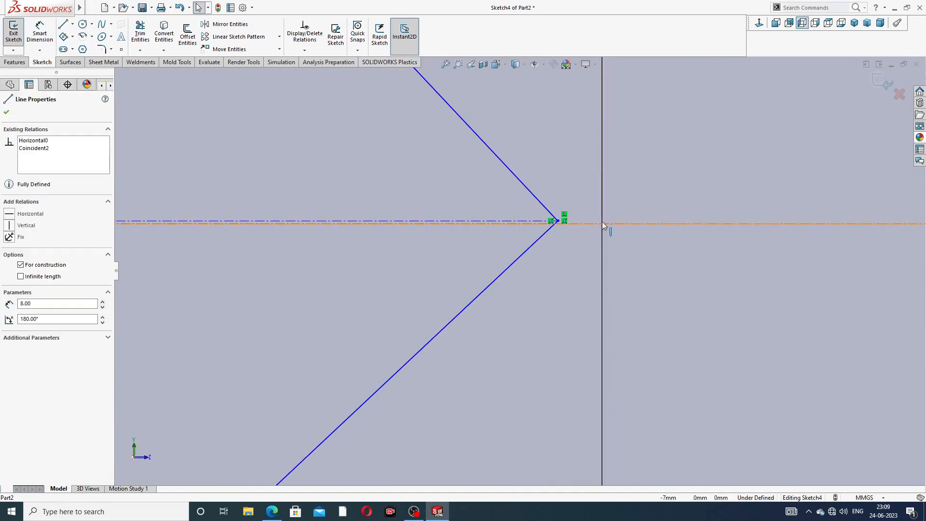
scroll(554, 262, up, 3)
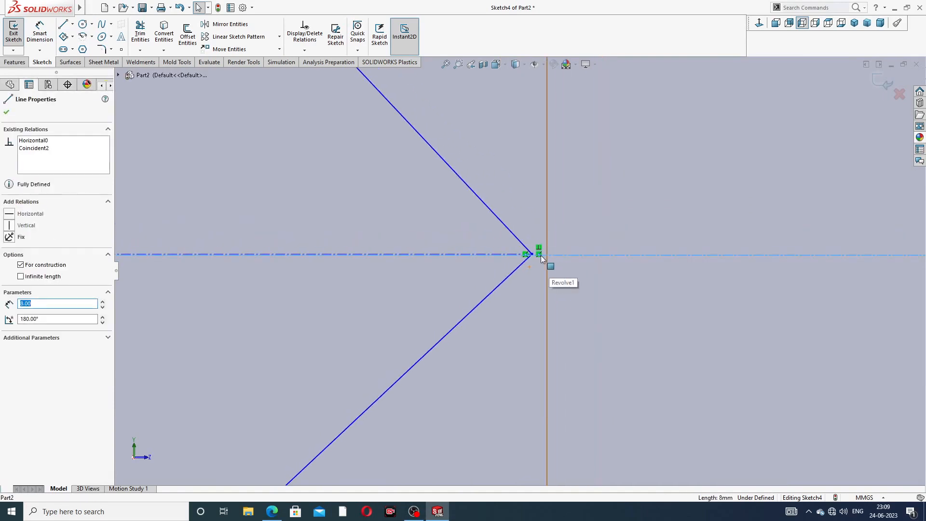
mouse_move(533, 254)
mouse_down()
mouse_move(562, 262)
mouse_move(563, 251)
mouse_move(560, 266)
mouse_up()
click(560, 271)
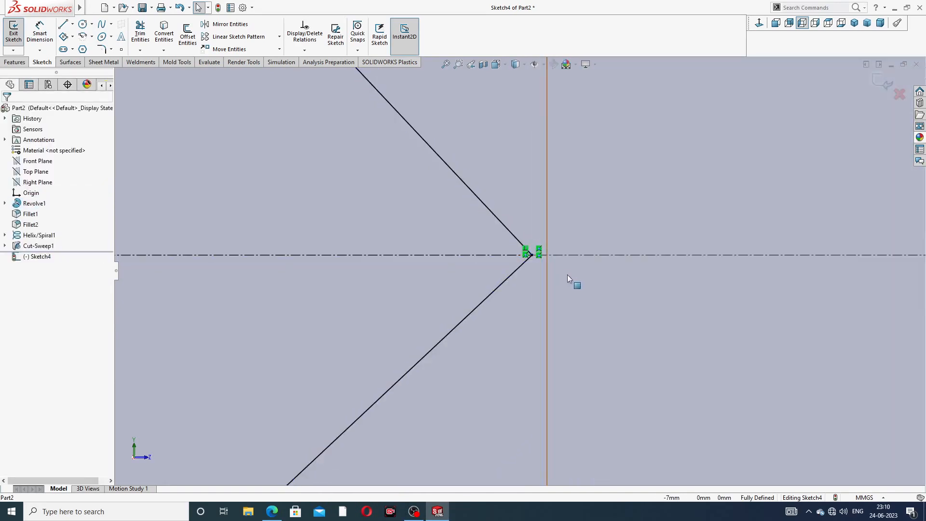
- Finish and exit the diamond profile sketch on the head's end face
scroll(467, 253, up, 12)
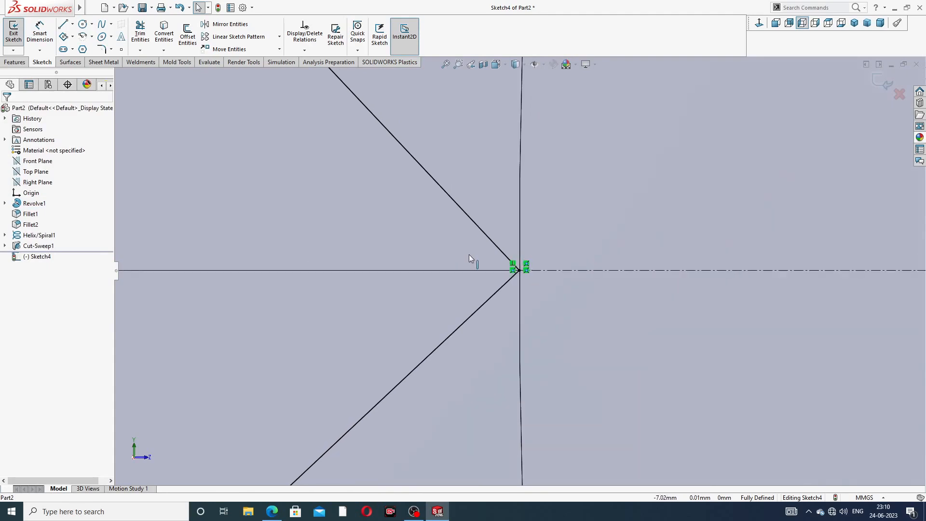
scroll(469, 254, up, 6)
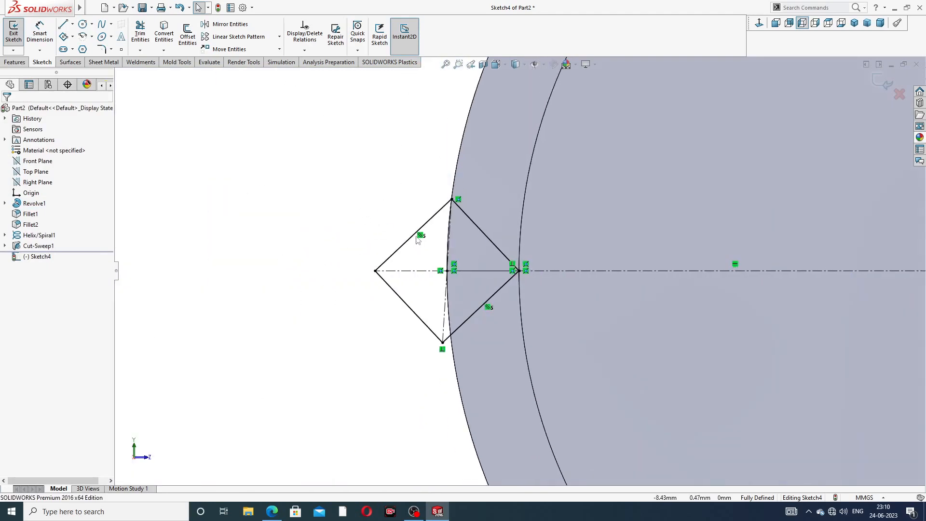
scroll(423, 181, up, 12)
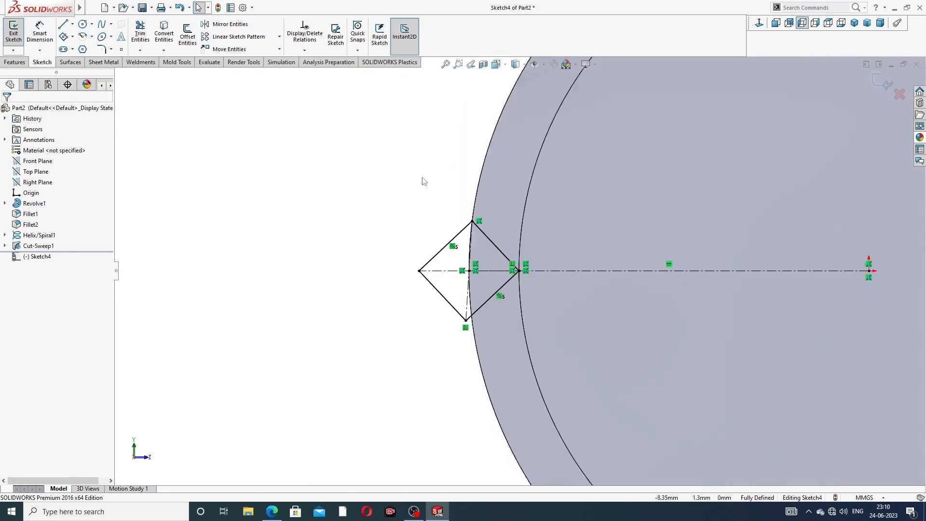
mouse_move(579, 228)
middle_down()
mouse_move(607, 226)
mouse_move(574, 231)
middle_up()
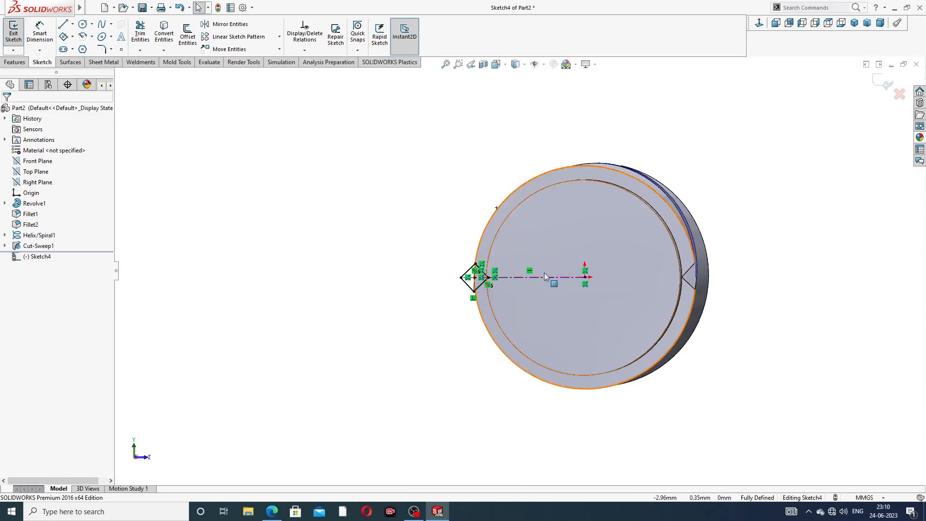
scroll(562, 271, down, 2)
middle_drag(739, 137, 769, 135)
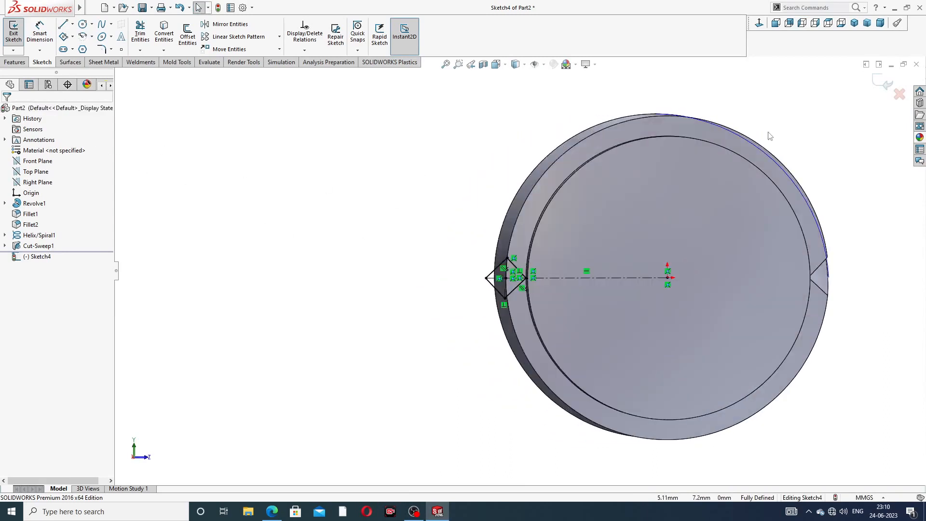
click(886, 84)
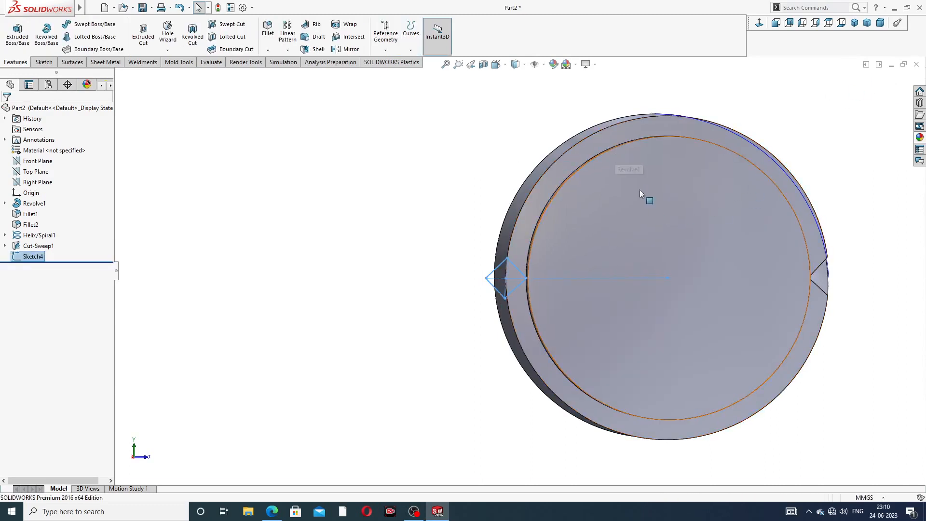
- Start a new sketch on the head's ring-shaped end face, viewed normal to it
click(622, 134)
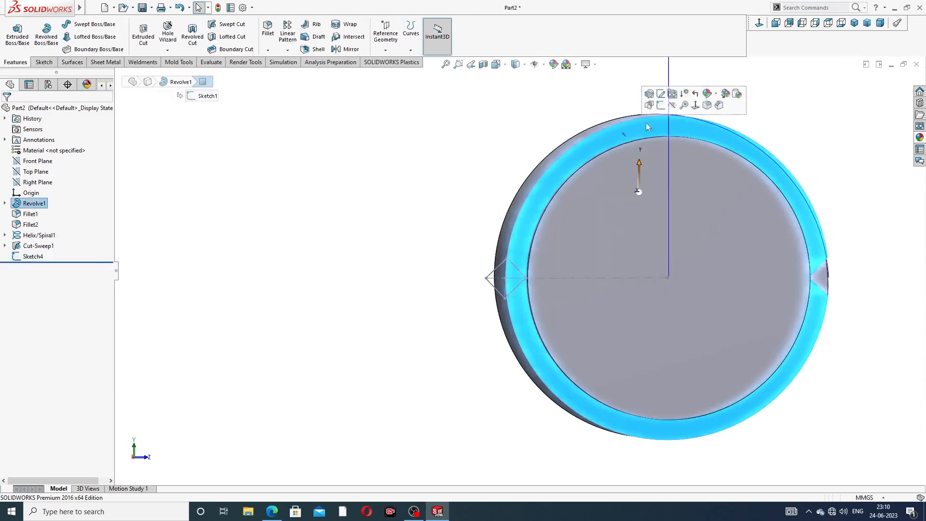
click(674, 107)
click(758, 24)
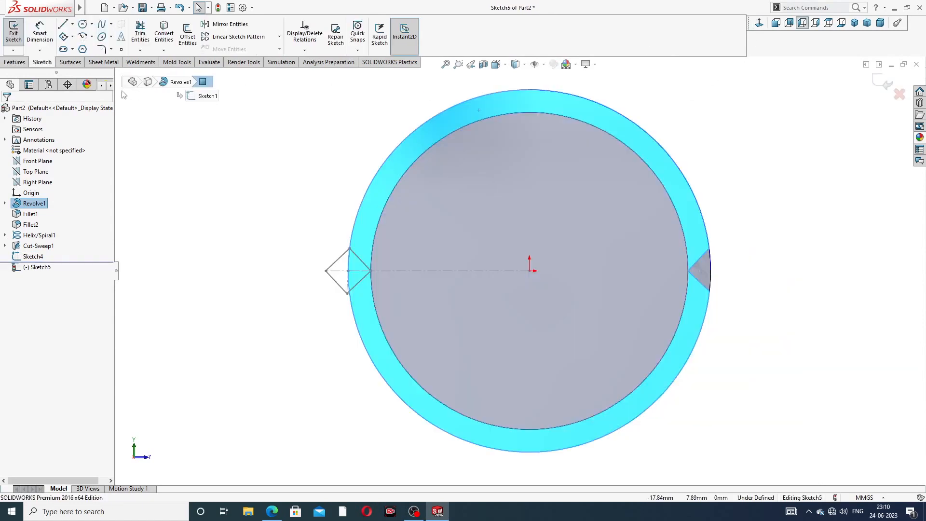
- Try a small circle centered on the origin and enlarge it to about 8.01 mm radius near the ring's outer edge
click(91, 24)
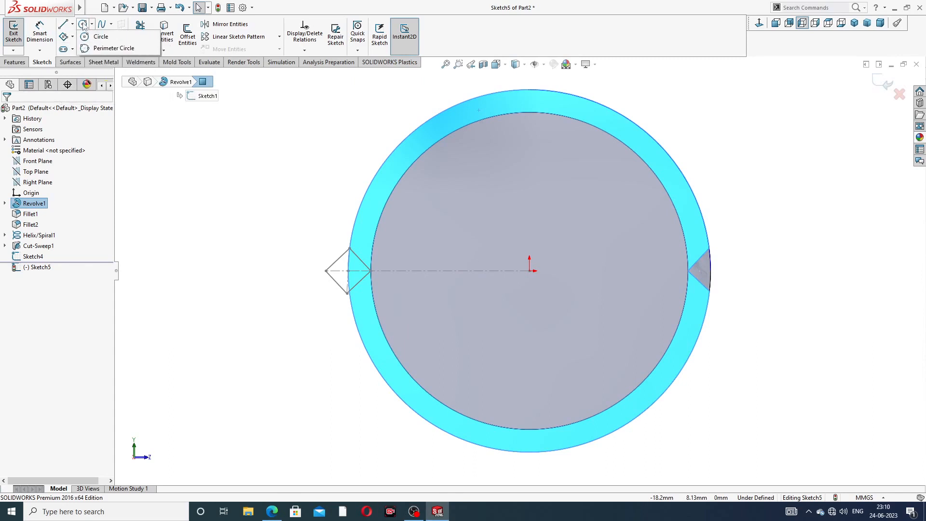
click(100, 36)
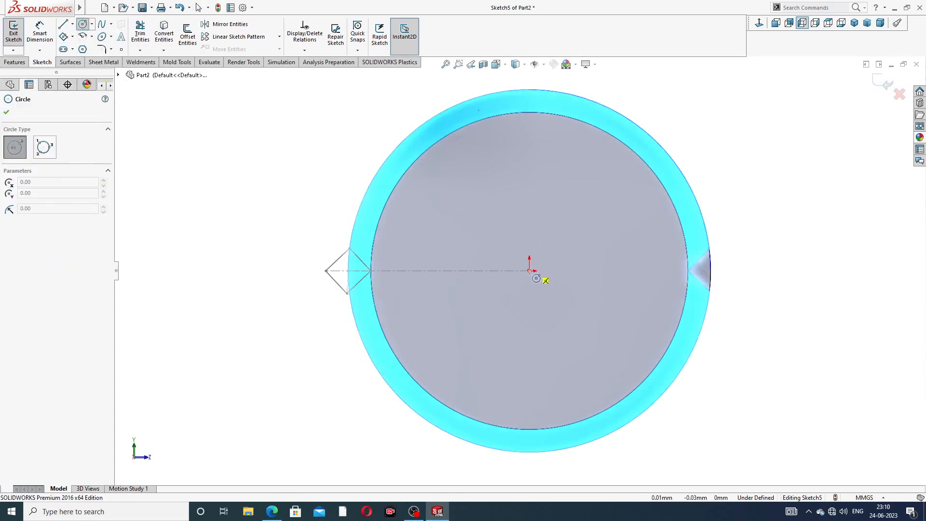
drag(529, 271, 541, 271)
right_click(695, 144)
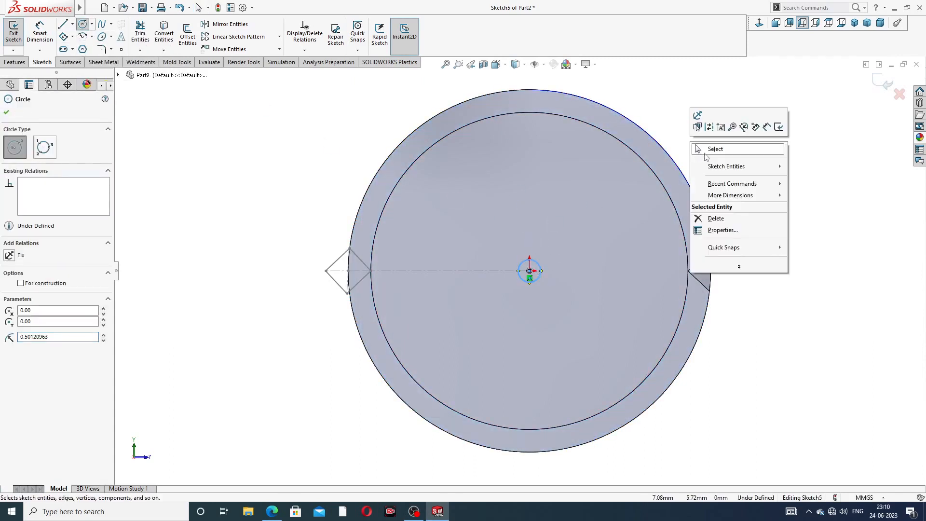
click(712, 150)
drag(536, 265, 389, 178)
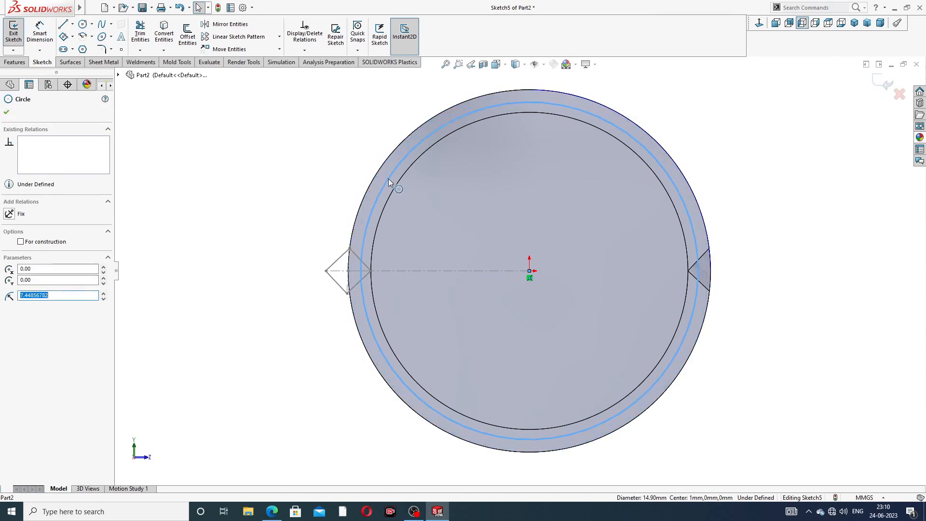
click(717, 111)
drag(625, 131, 624, 116)
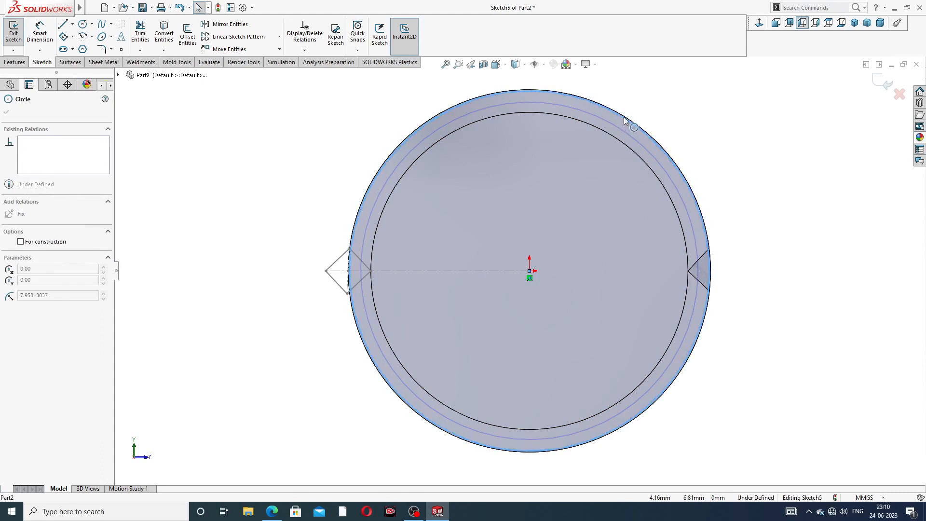
click(695, 141)
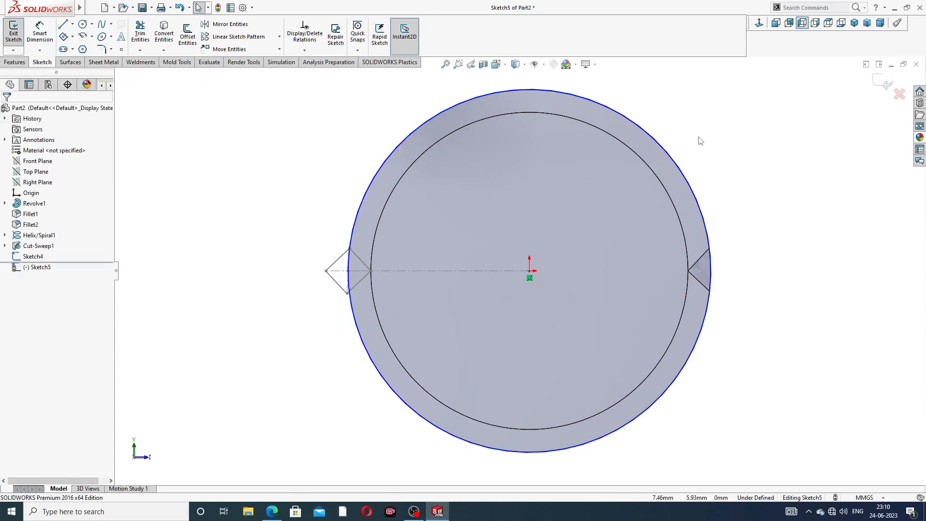
click(630, 121)
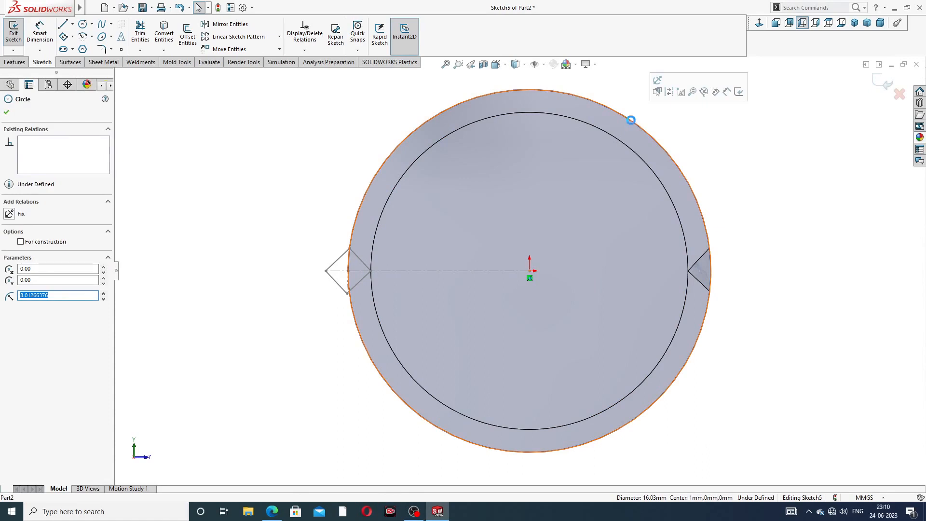
click(702, 129)
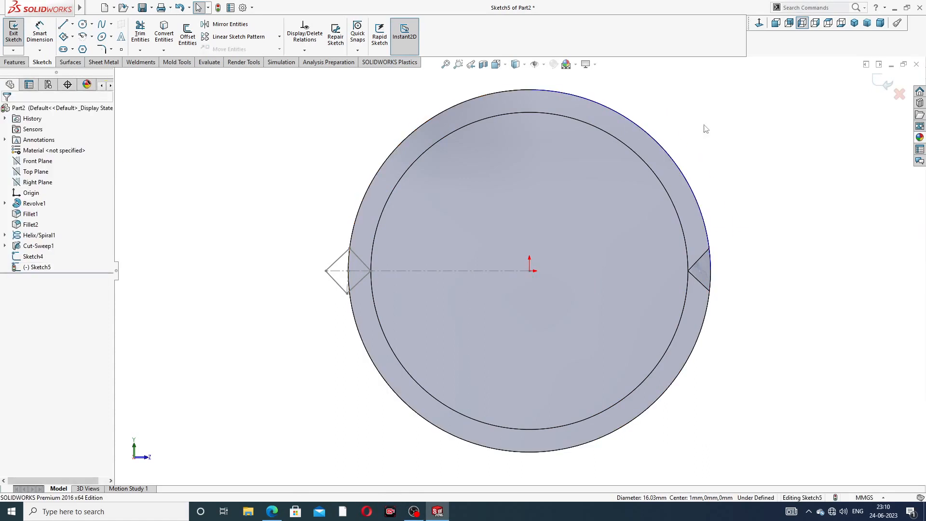
- Try to draw an 8 mm radius circle from the origin to the ring's outer edge on the diamond's side
click(83, 25)
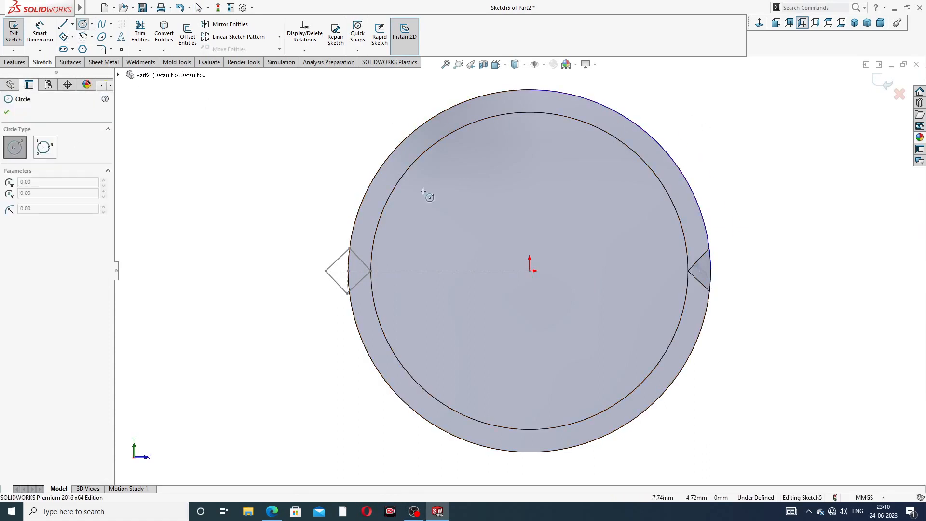
click(529, 271)
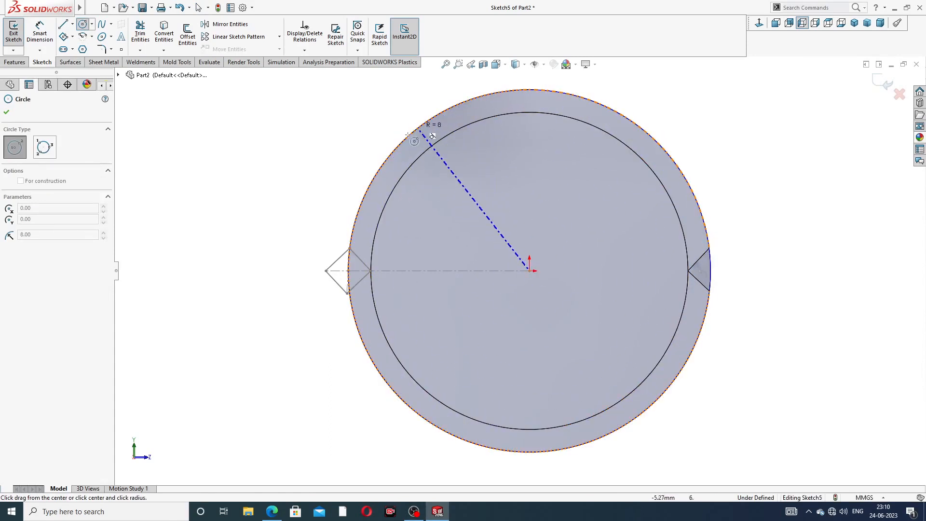
click(370, 196)
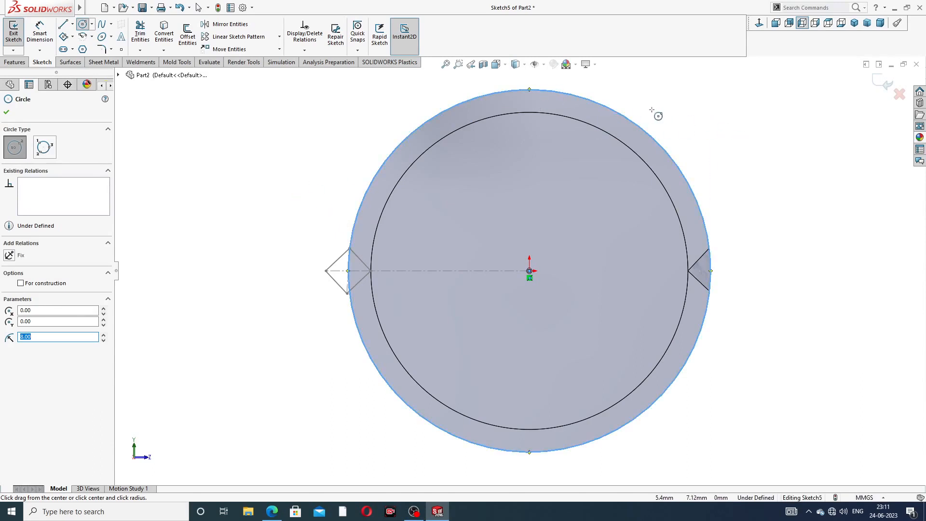
key(Escape)
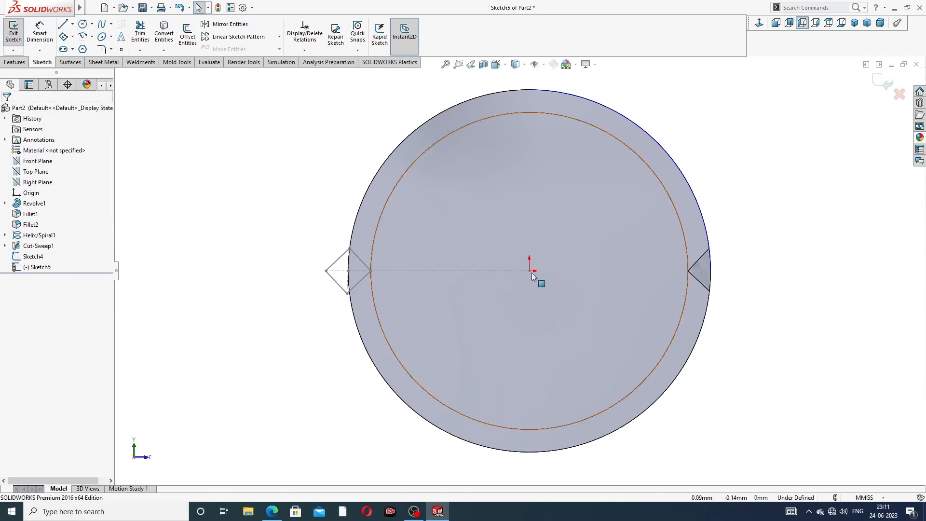
- Draw an 8 mm radius circle centered on the origin, coincident with the topmost point of the ring's outer edge, and exit the sketch
click(83, 25)
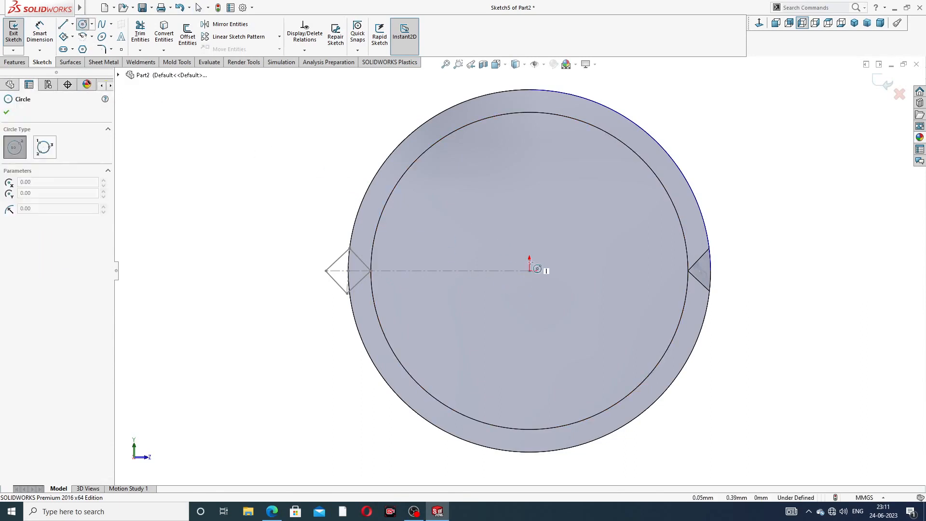
click(528, 271)
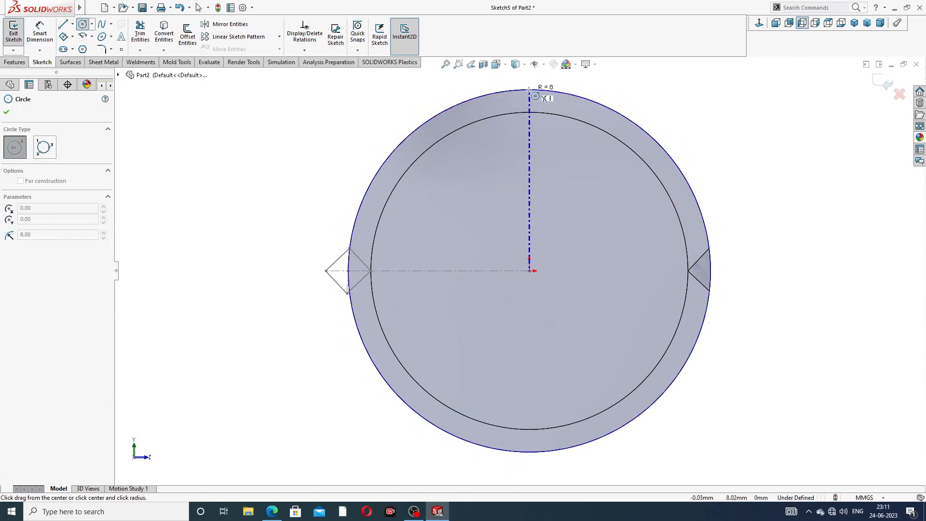
click(526, 90)
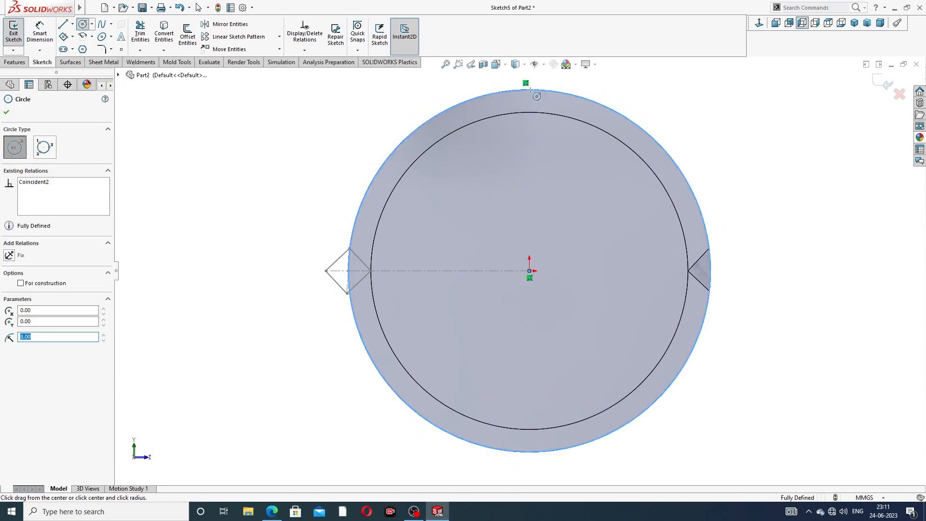
right_click(659, 98)
click(684, 106)
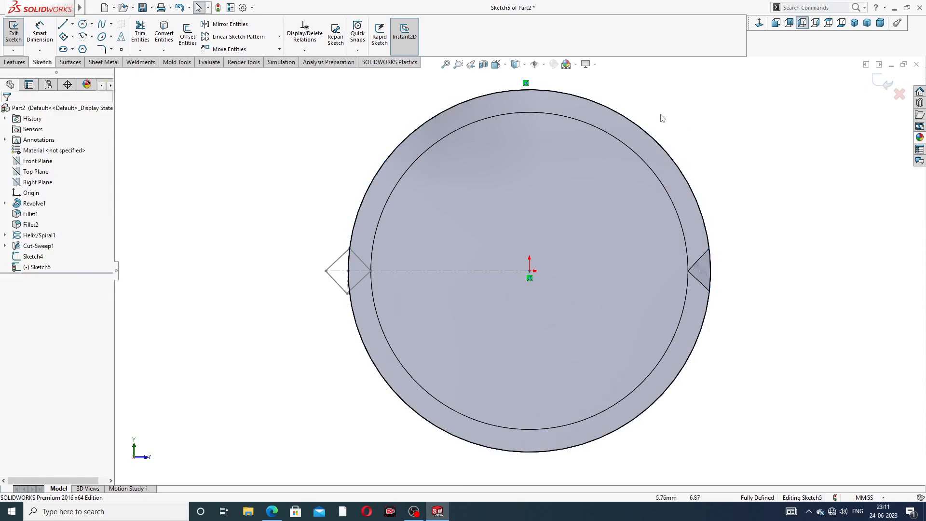
click(883, 83)
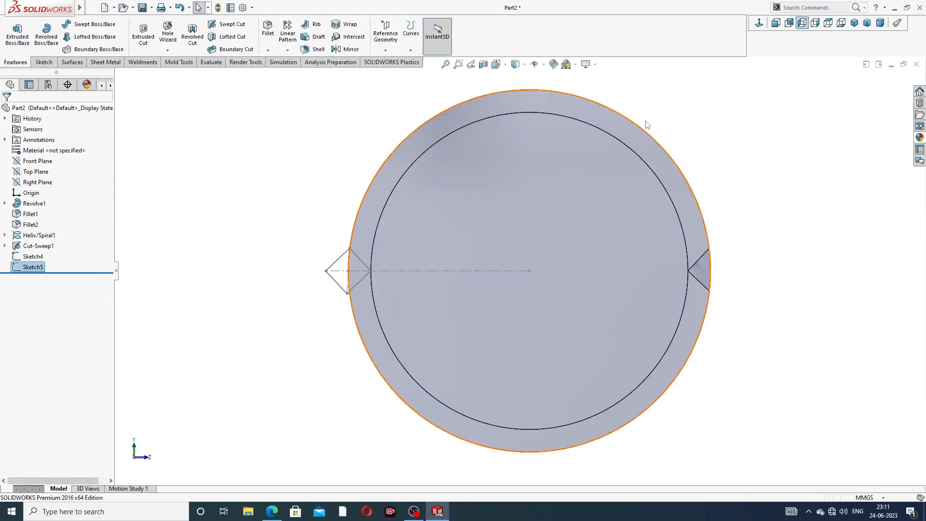
- Create a clockwise helix from the new circle with 30 mm pitch, reversed direction, 0.25 revolutions and a 180-degree start angle
middle_drag(684, 121, 684, 153)
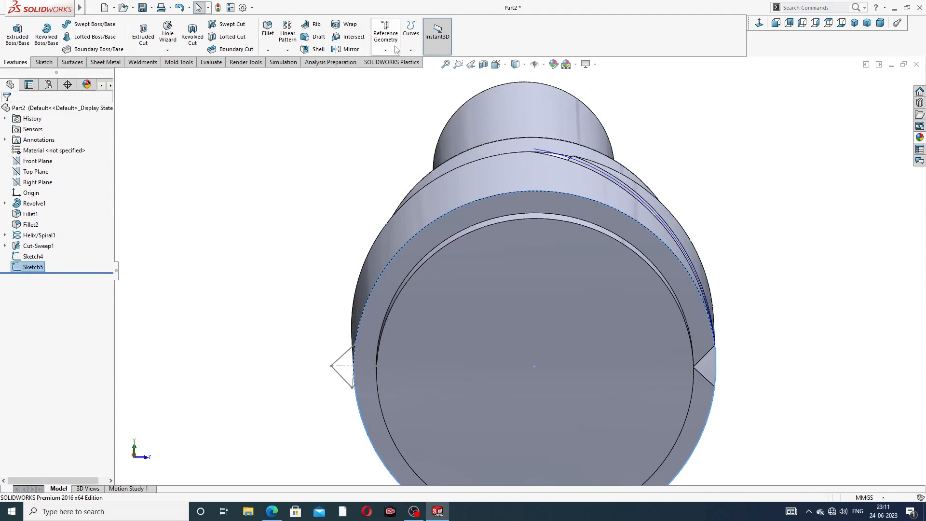
click(410, 50)
click(439, 125)
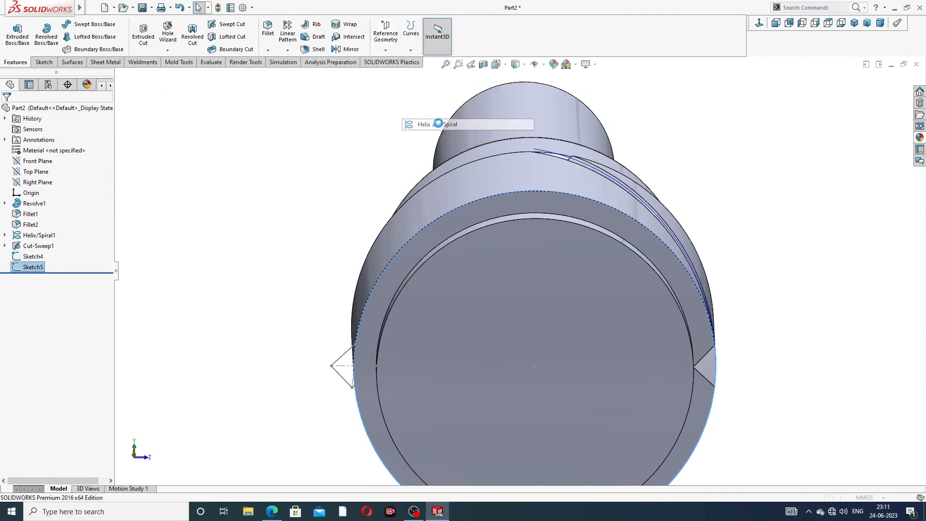
scroll(719, 256, up, 3)
middle_drag(720, 263, 666, 228)
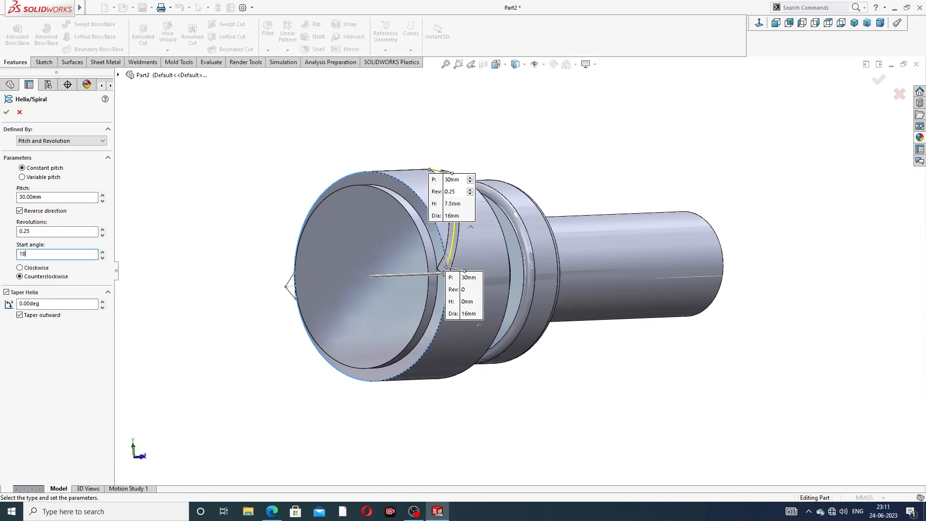
key(Return)
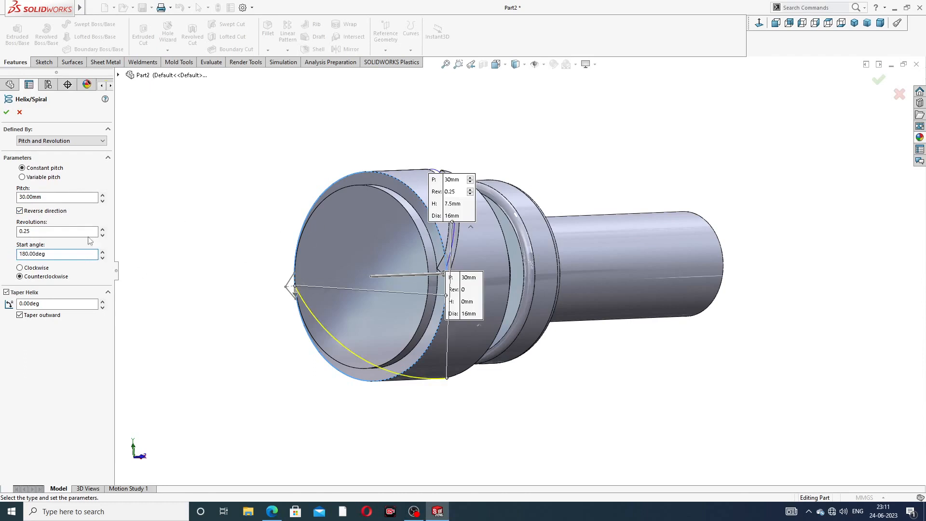
click(31, 268)
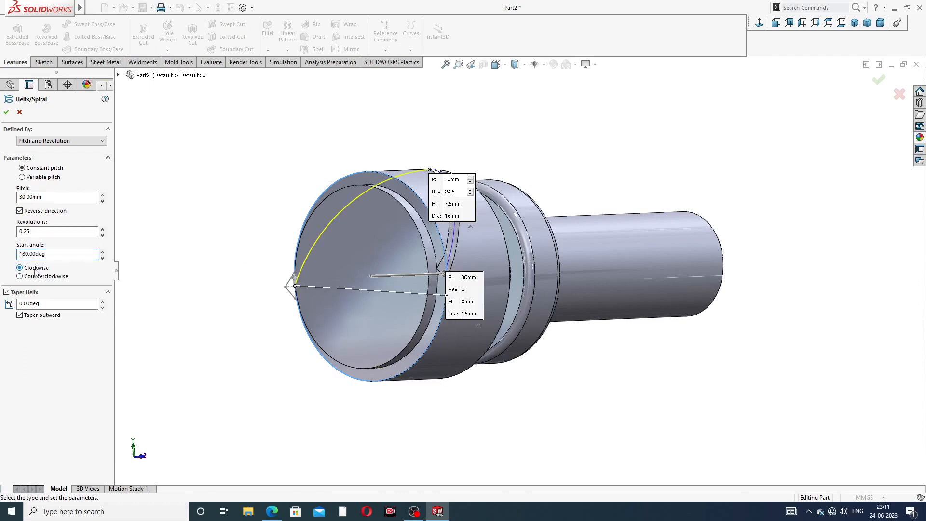
middle_drag(337, 143, 438, 249)
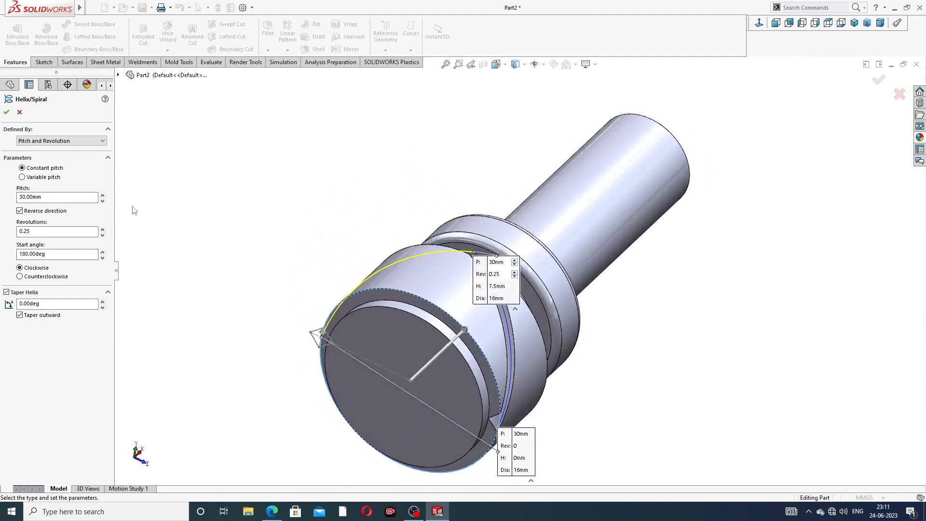
click(7, 113)
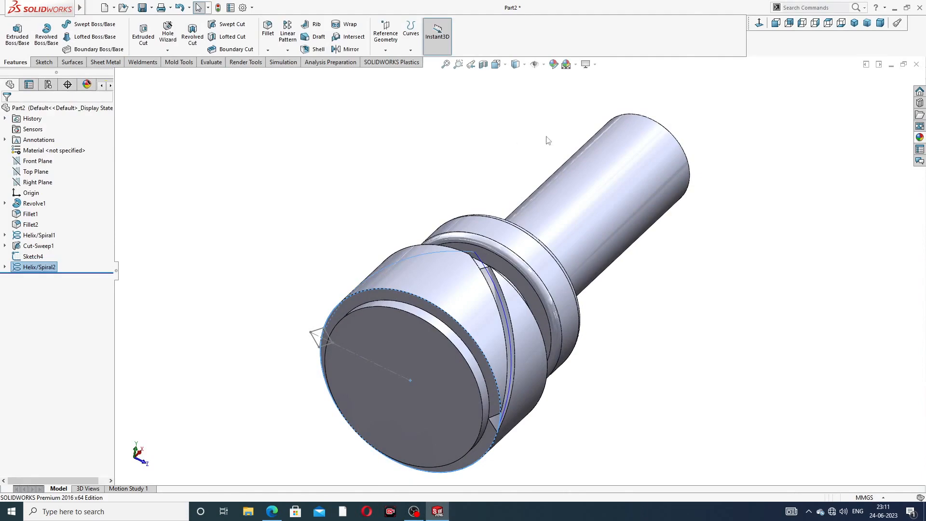
- Cut a second helical groove into the head by sweeping the diamond sketch profile along the new helix
click(796, 174)
middle_drag(717, 227, 435, 188)
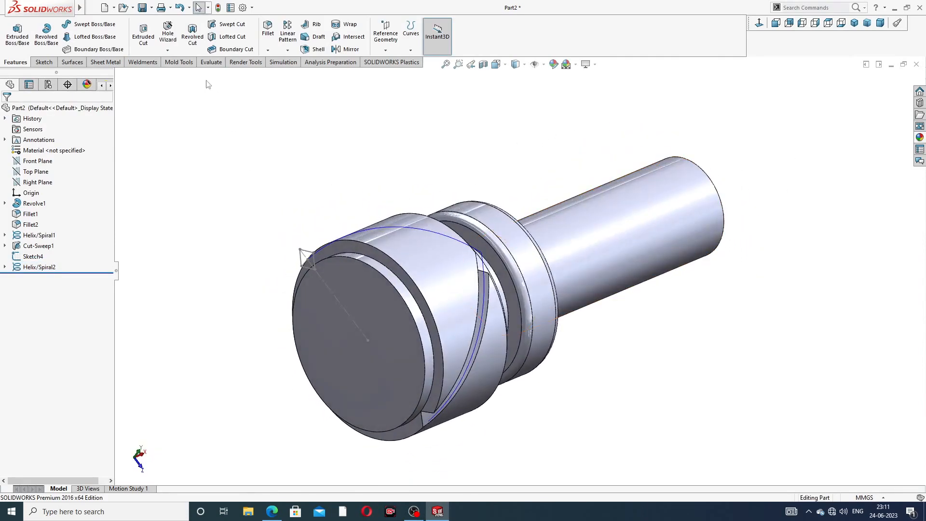
click(235, 28)
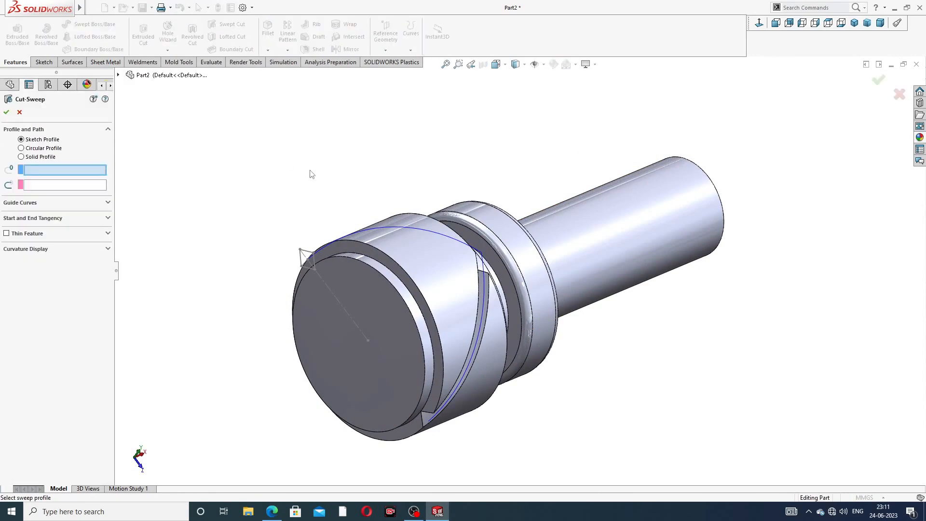
scroll(333, 244, down, 3)
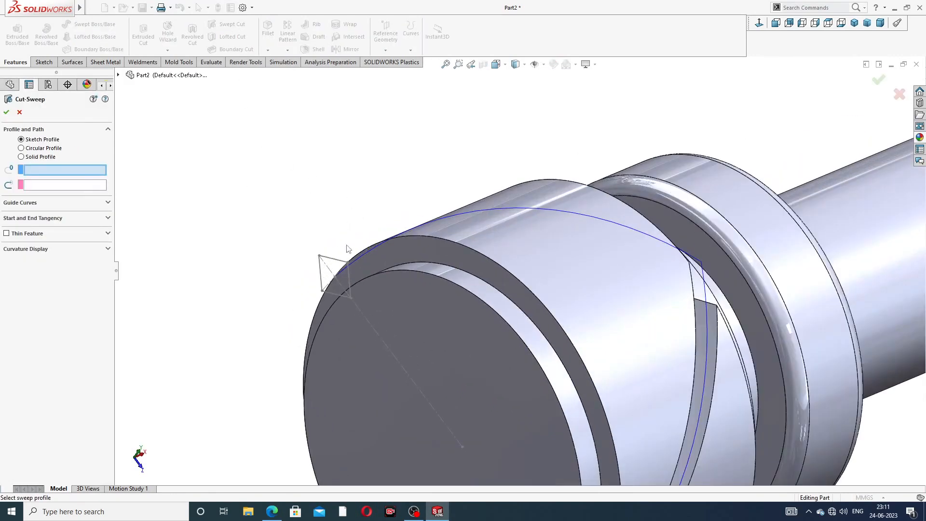
click(339, 263)
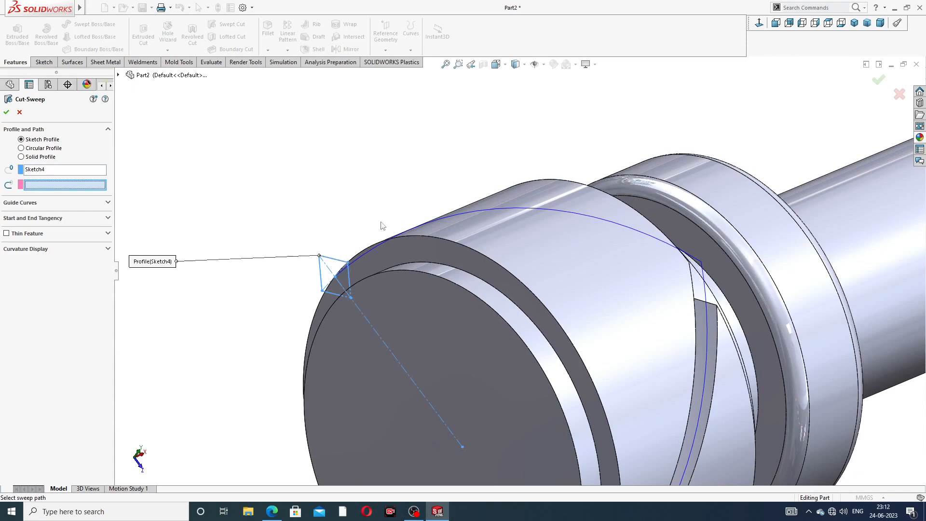
click(498, 209)
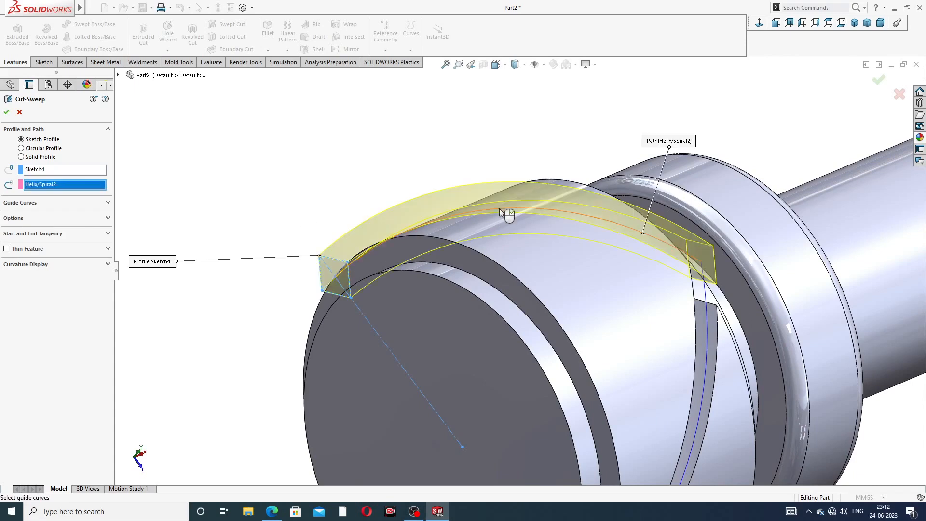
click(6, 113)
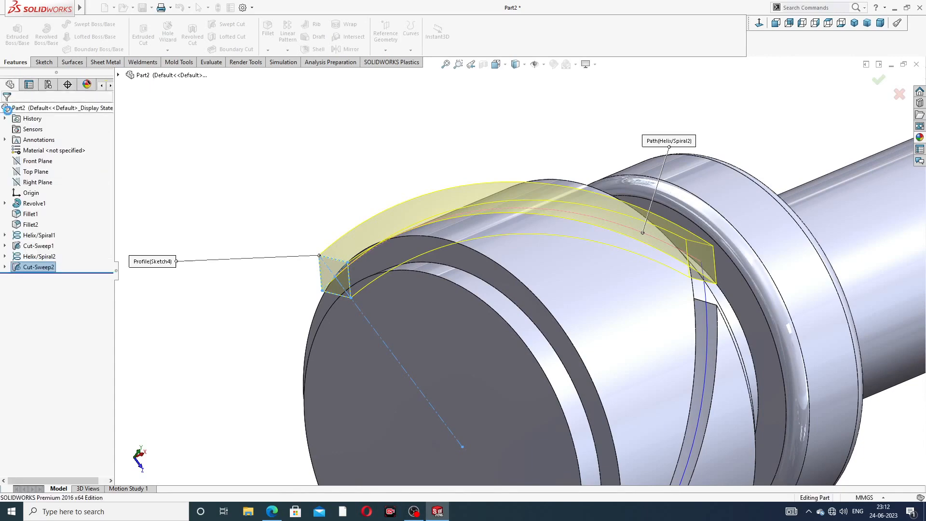
click(302, 146)
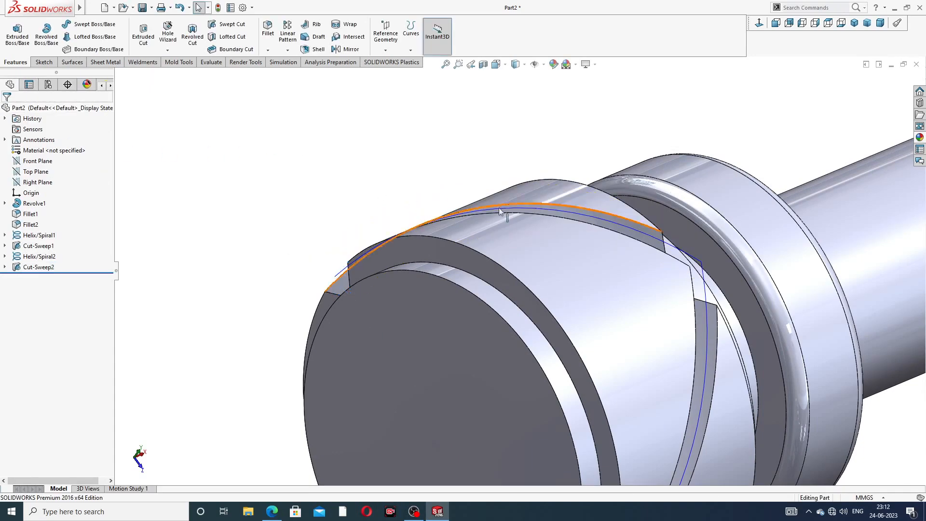
- Start a circular pattern with both helical sweep cuts, Cut-Sweep1 and Cut-Sweep2, as the features to repeat
scroll(687, 220, up, 3)
middle_drag(688, 221, 628, 216)
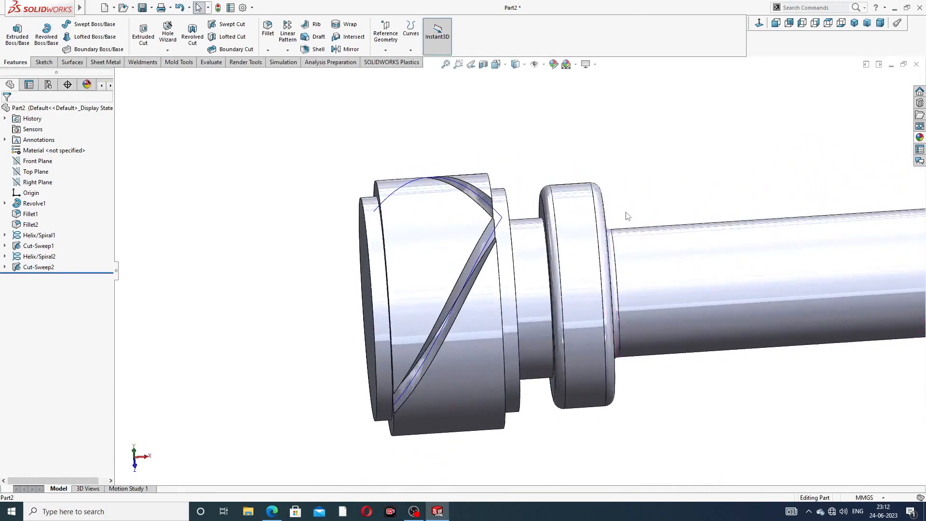
scroll(508, 172, down, 3)
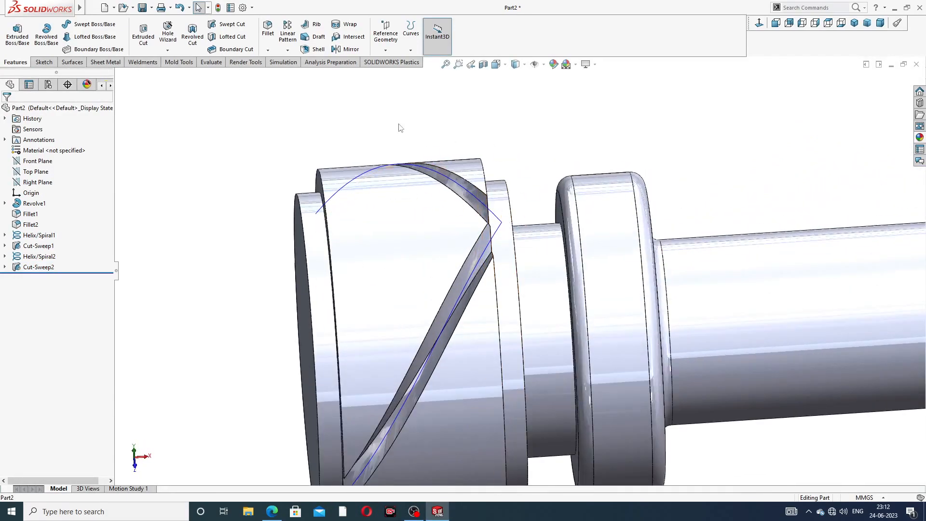
scroll(431, 123, up, 3)
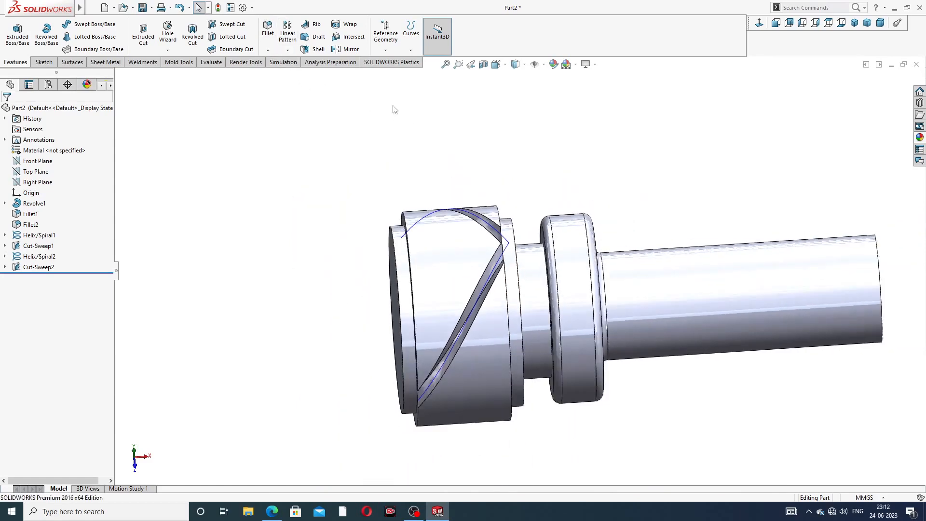
click(288, 51)
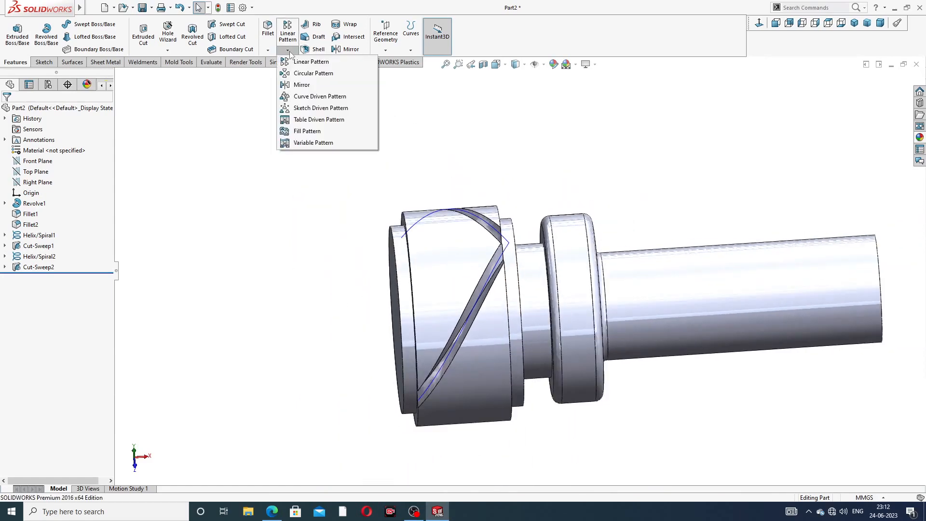
click(300, 76)
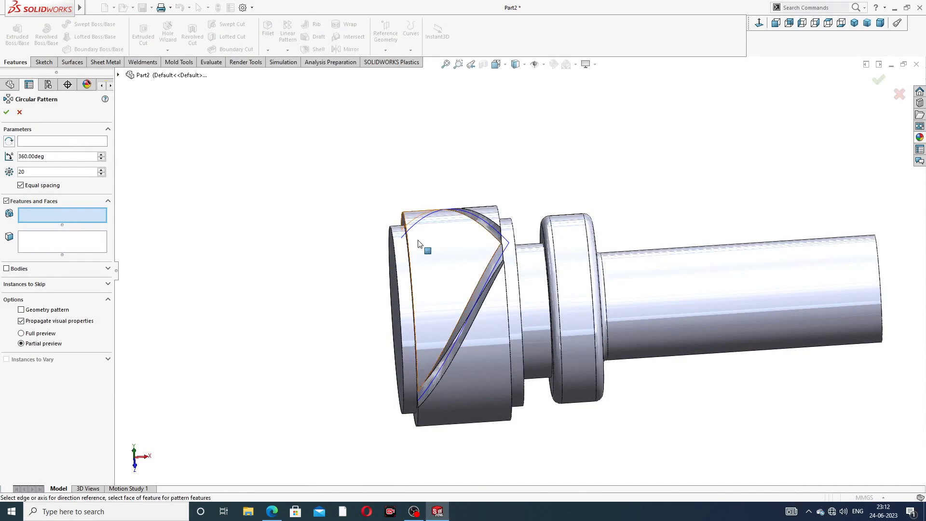
middle_drag(420, 244, 422, 288)
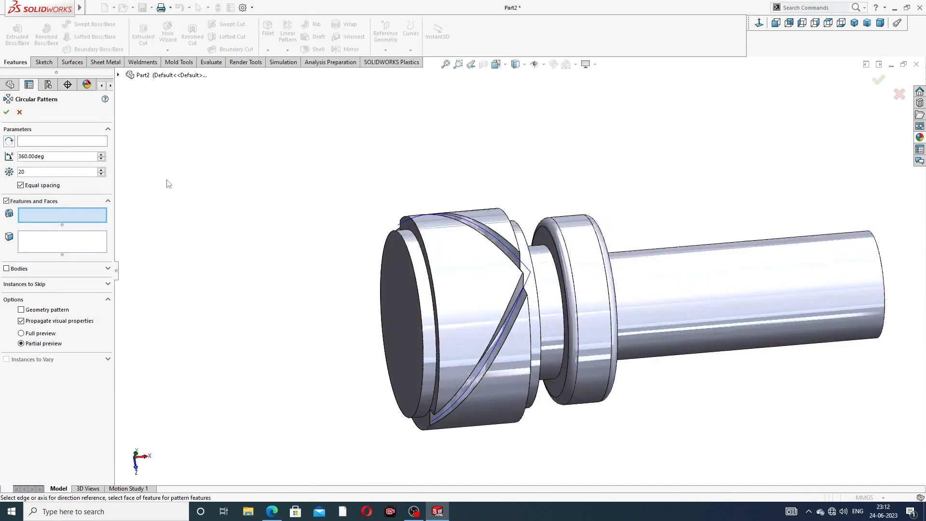
click(119, 75)
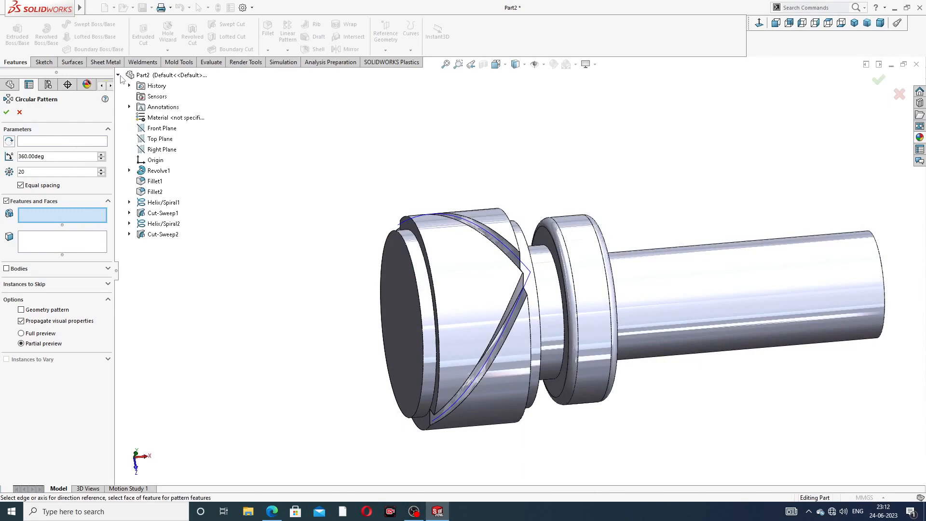
click(169, 215)
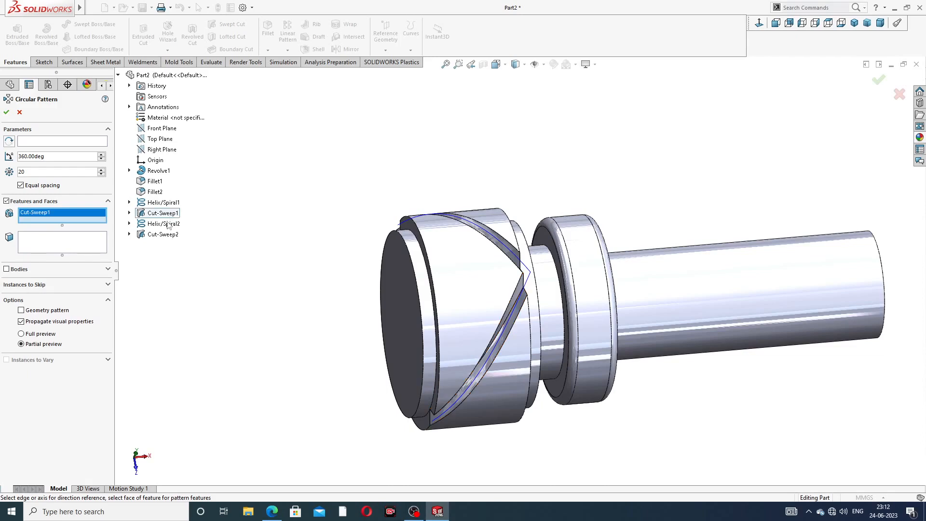
click(164, 235)
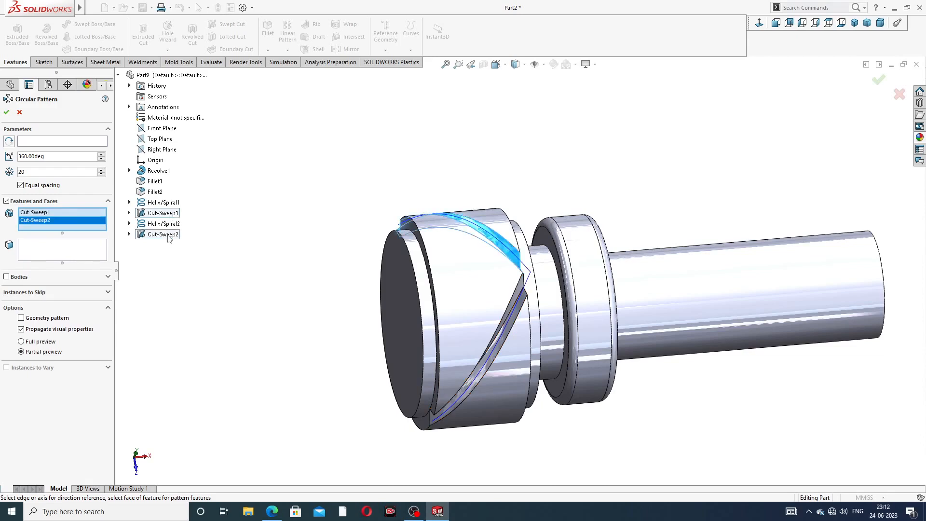
- Pattern the cuts around the head's cylindrical face with 20 equally spaced instances over 360 degrees
click(77, 141)
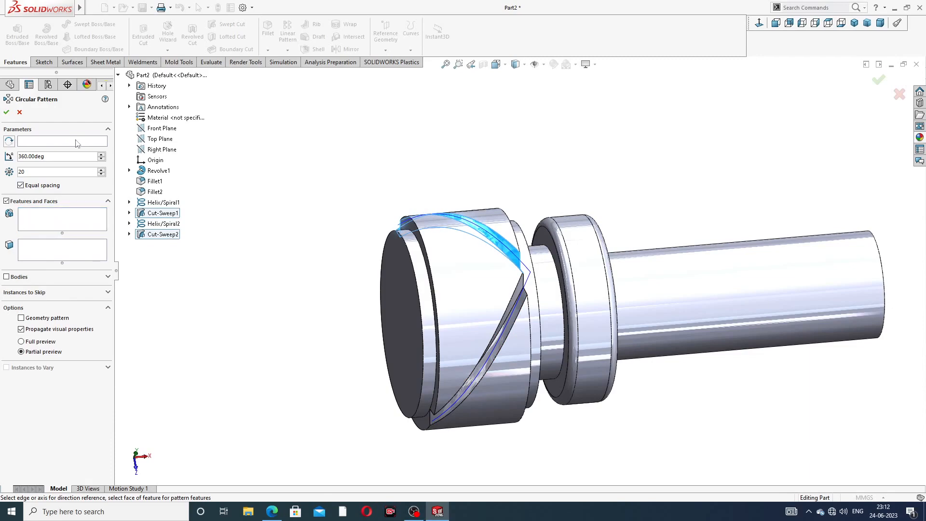
click(458, 244)
middle_drag(506, 196, 502, 167)
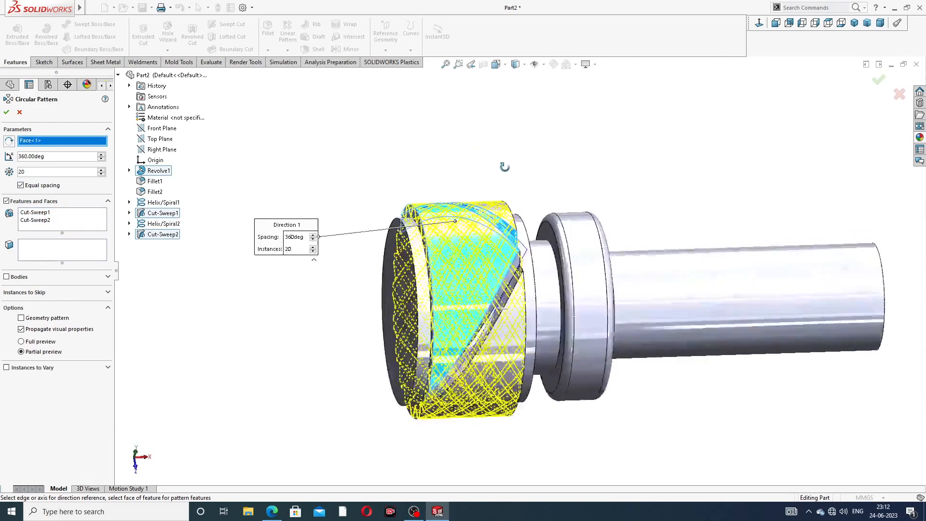
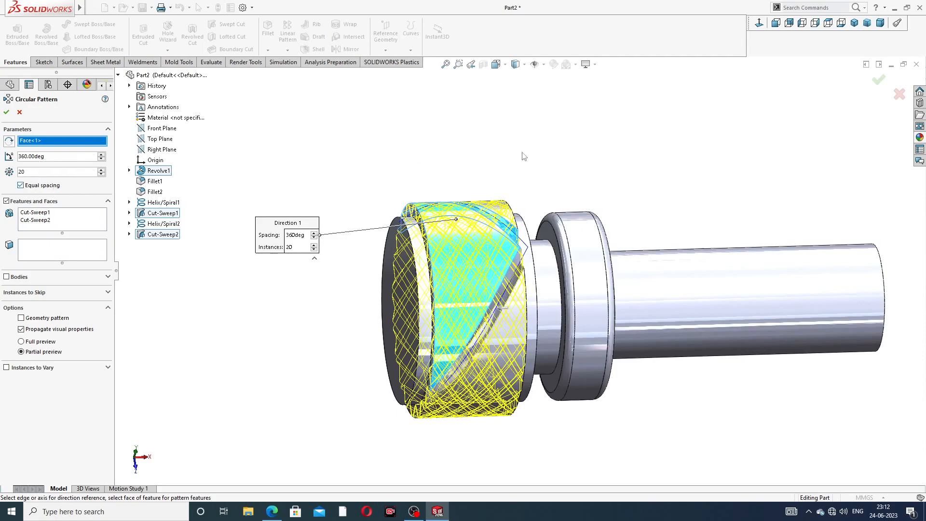
middle_drag(546, 166, 551, 138)
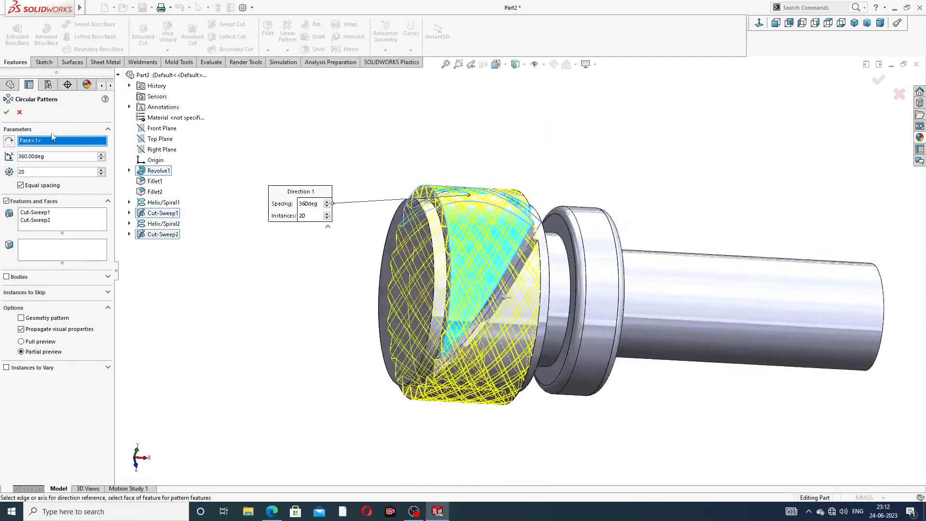
click(6, 113)
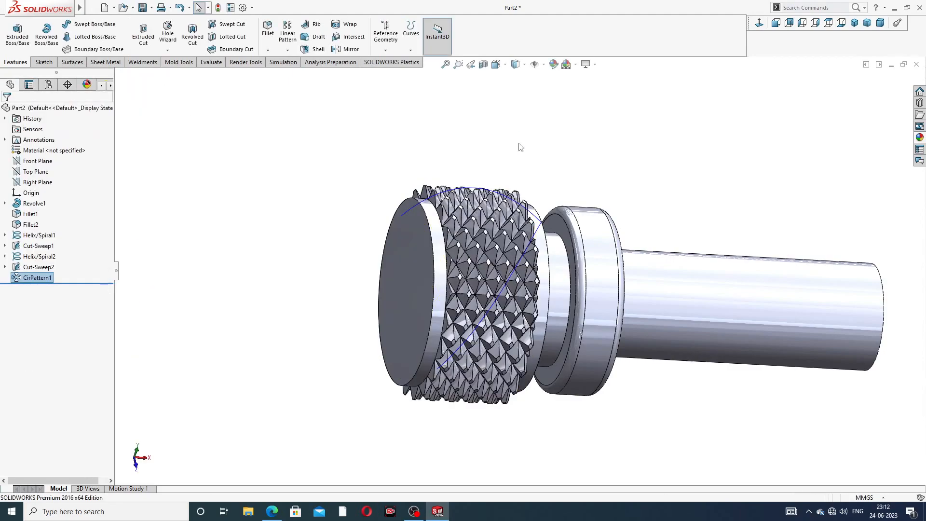
click(575, 161)
- Hide both helix curves on the knurled head, Helix/Spiral1 and Helix/Spiral2
middle_drag(581, 175, 542, 99)
scroll(493, 264, down, 3)
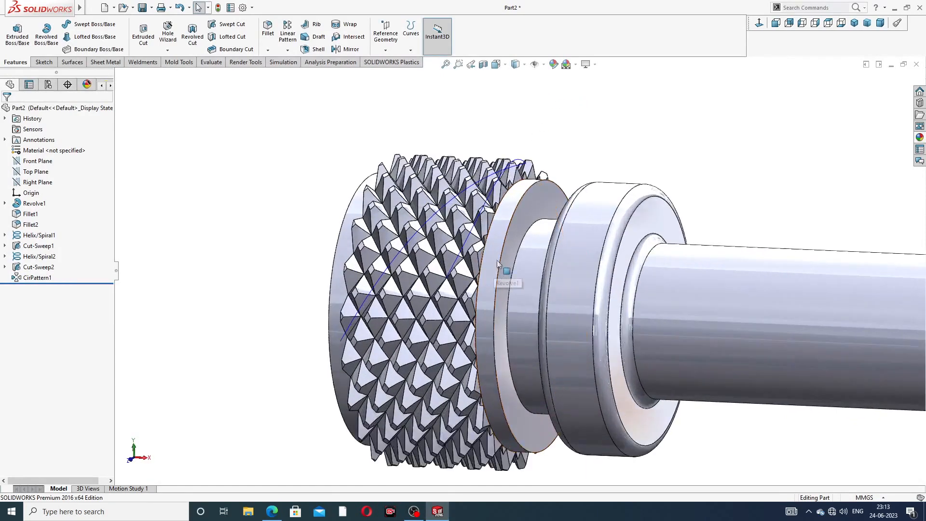
click(506, 168)
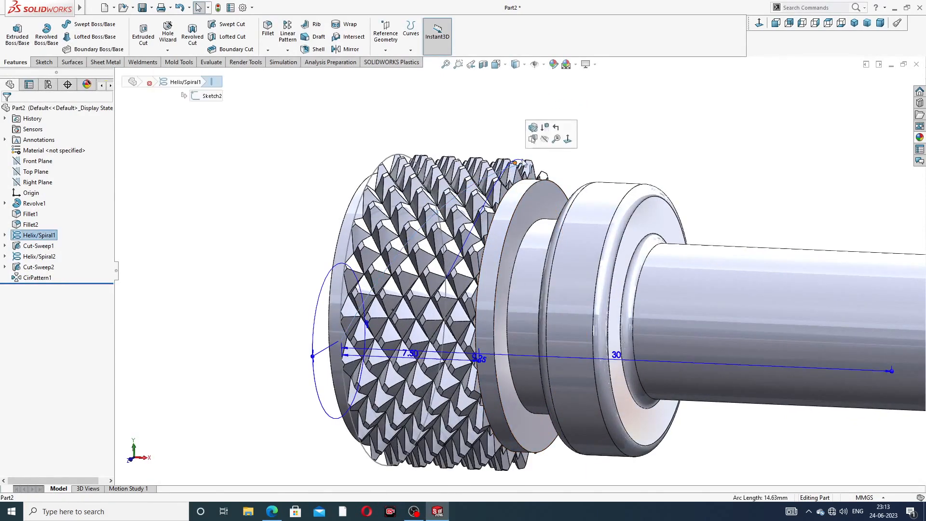
click(544, 139)
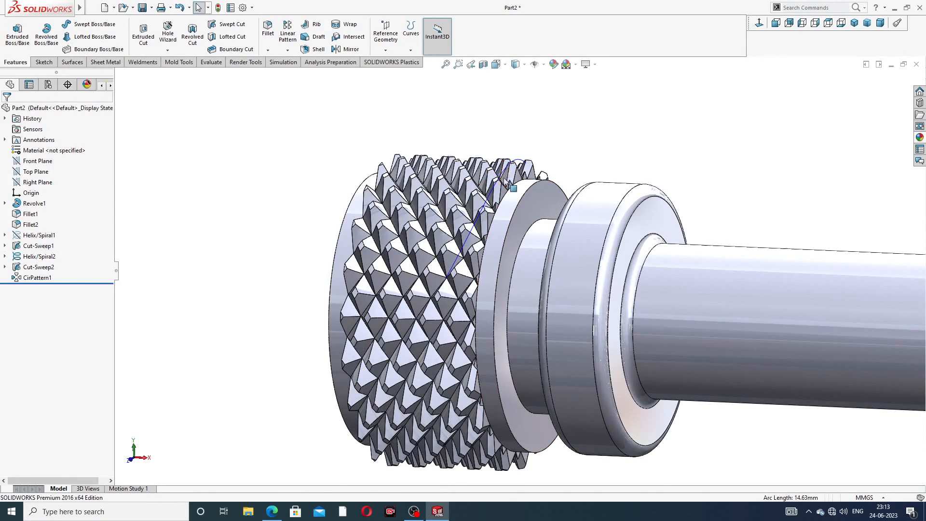
scroll(505, 182, down, 3)
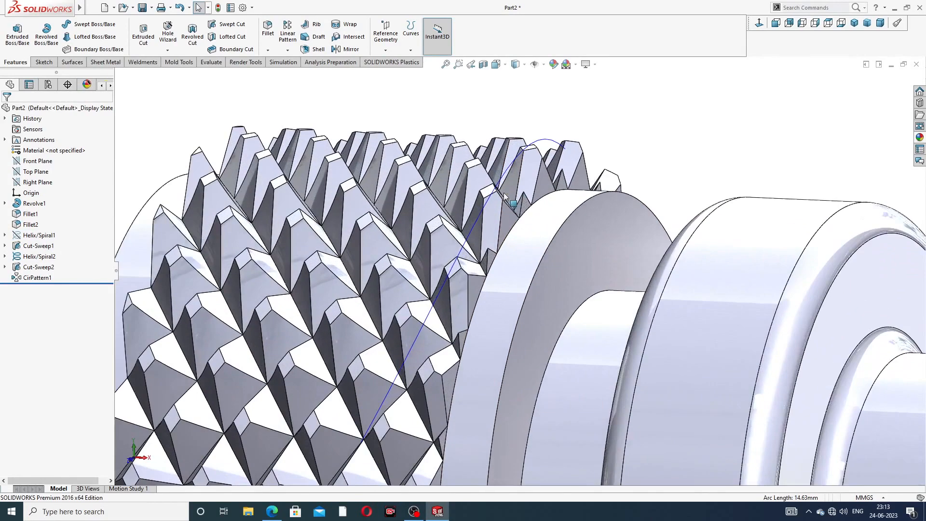
click(479, 215)
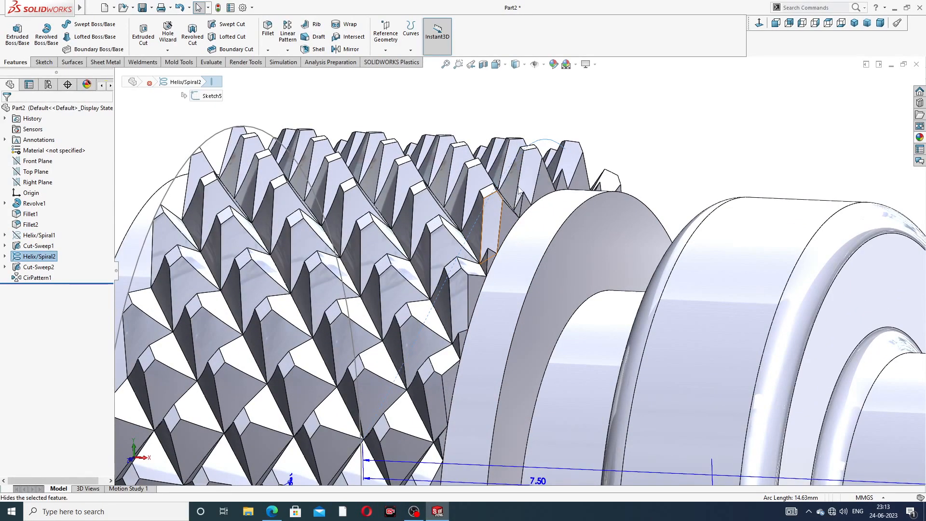
click(520, 190)
scroll(627, 186, up, 5)
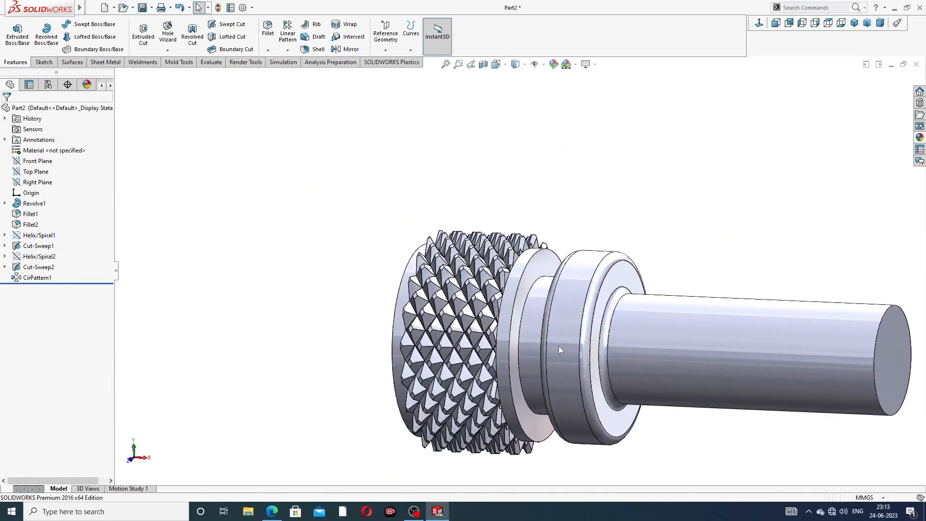
middle_drag(558, 346, 601, 261)
scroll(541, 291, down, 3)
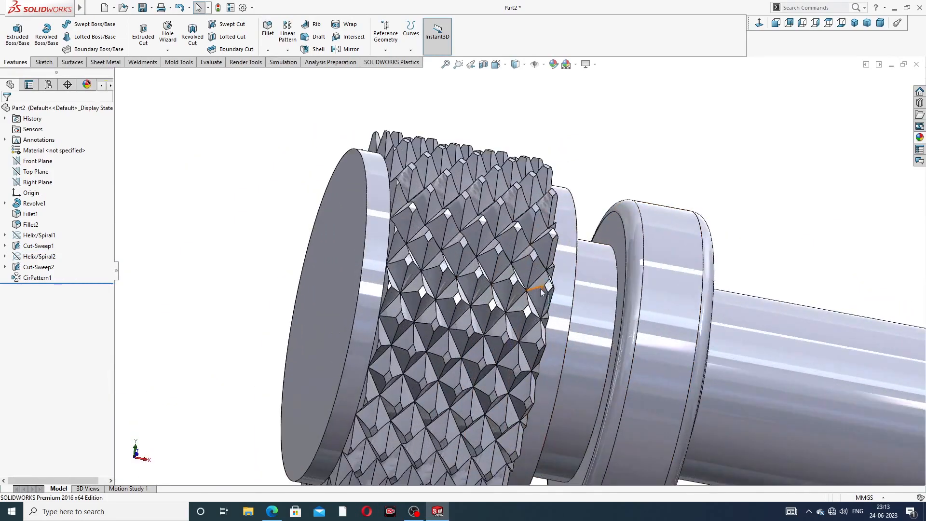
- Fillet the outer circular edges of the two smooth rims on either side of the knurl with a 1 mm radius
middle_drag(545, 280, 475, 243)
scroll(585, 288, up, 1)
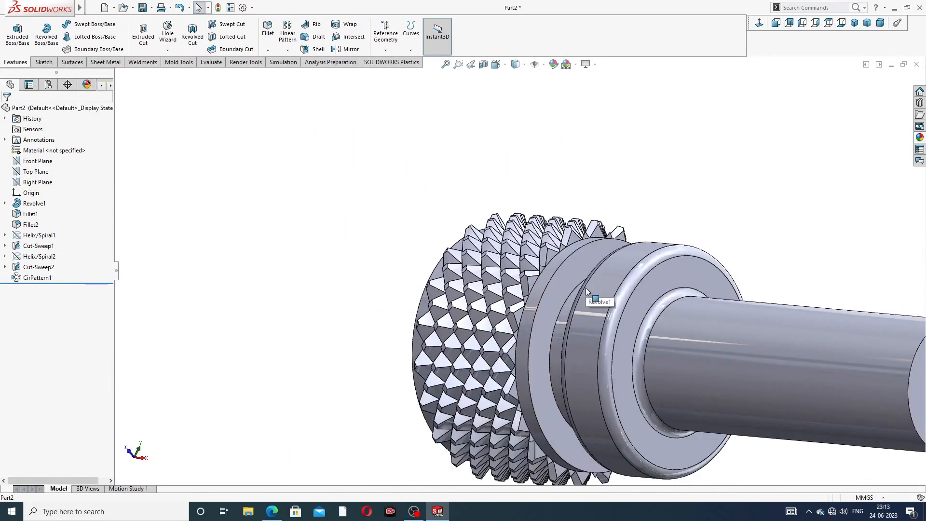
middle_drag(586, 287, 502, 270)
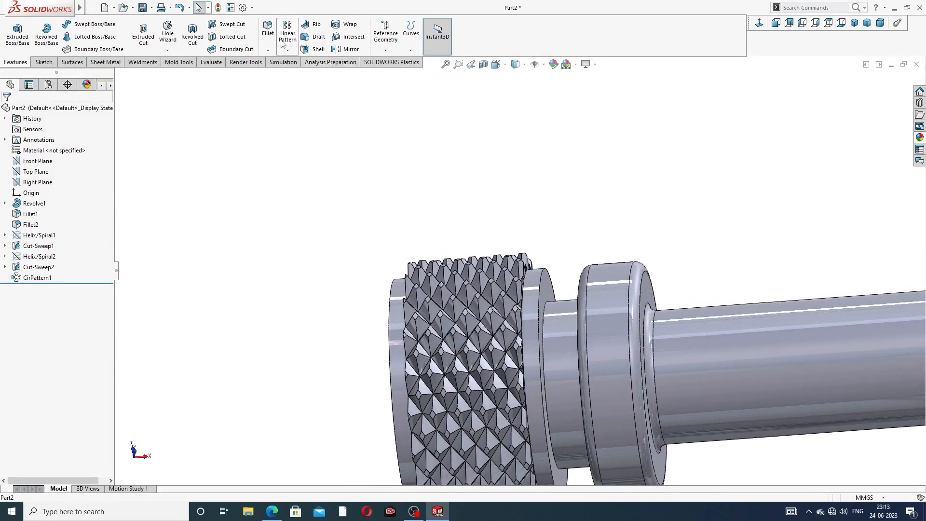
click(267, 29)
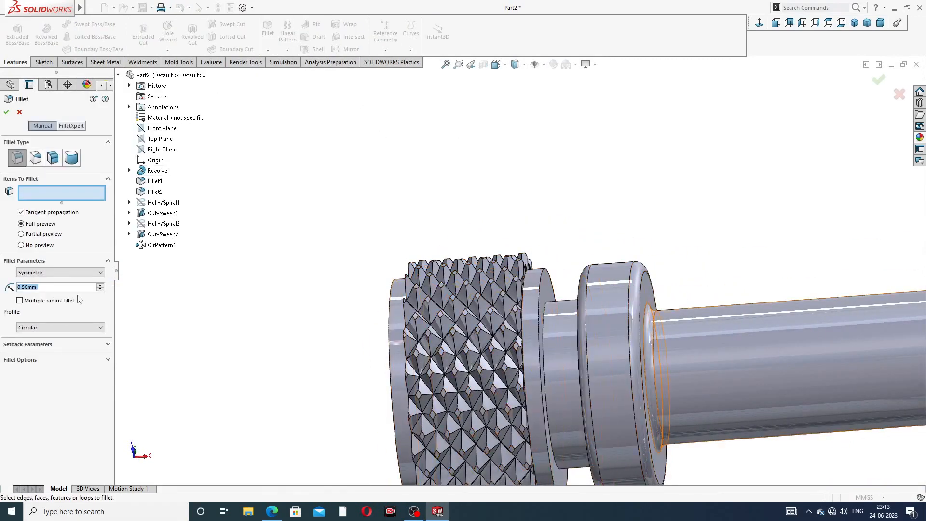
text(1)
key(Return)
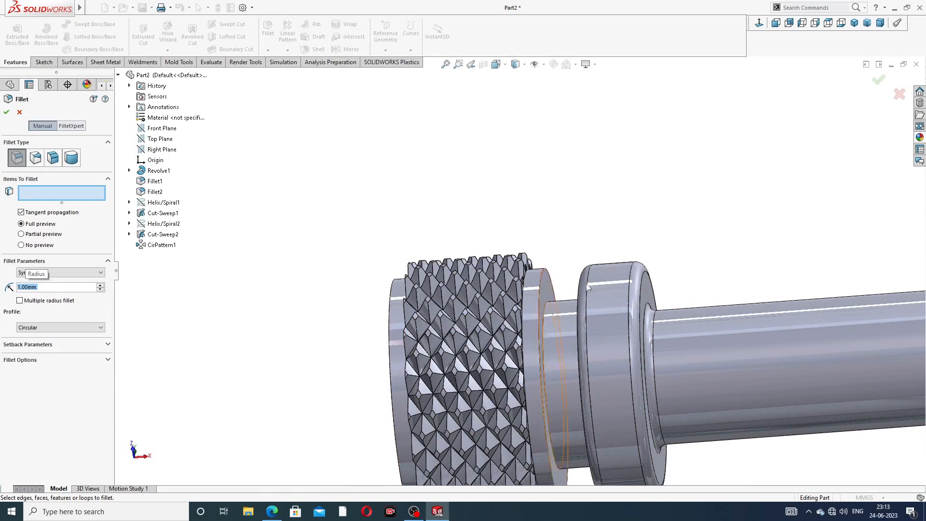
click(541, 281)
middle_drag(541, 280, 434, 316)
click(406, 312)
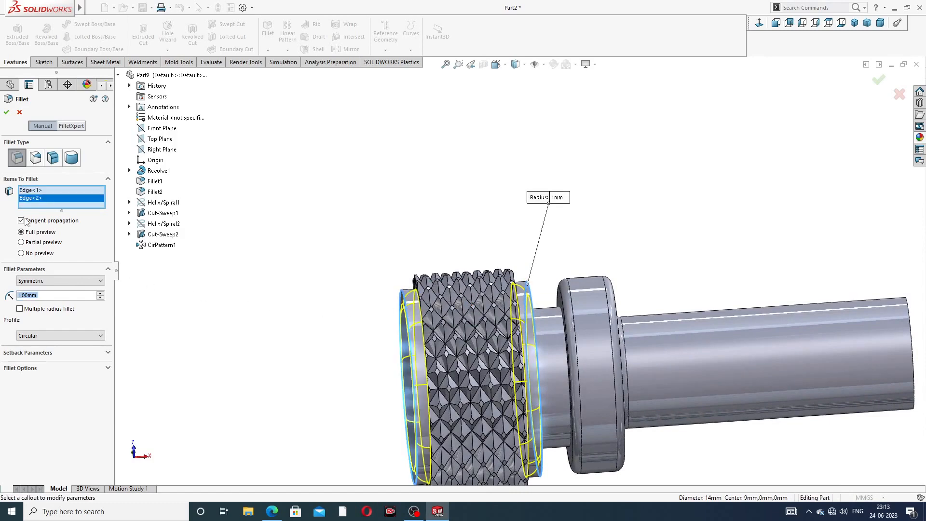
click(6, 113)
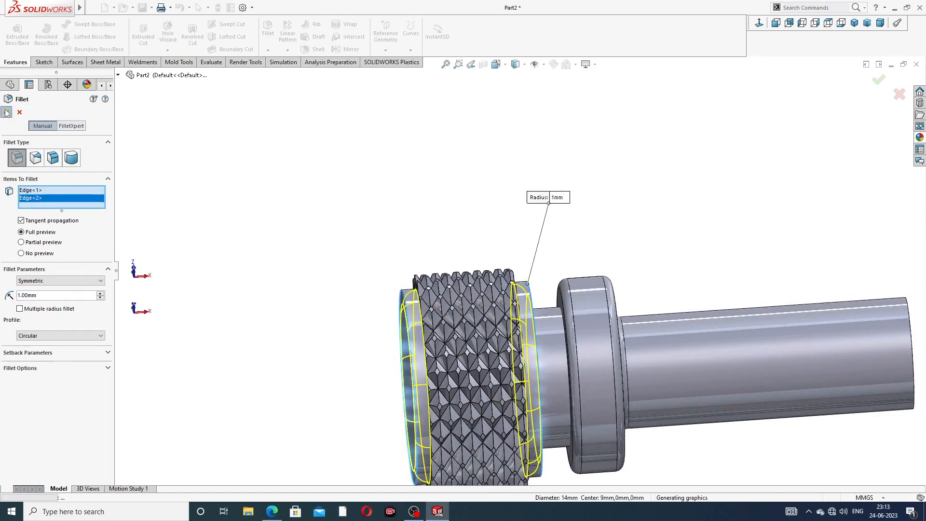
- Examine the rounded rims and the knurl teeth from the side, up close and facing the head's flat end
scroll(555, 183, up, 2)
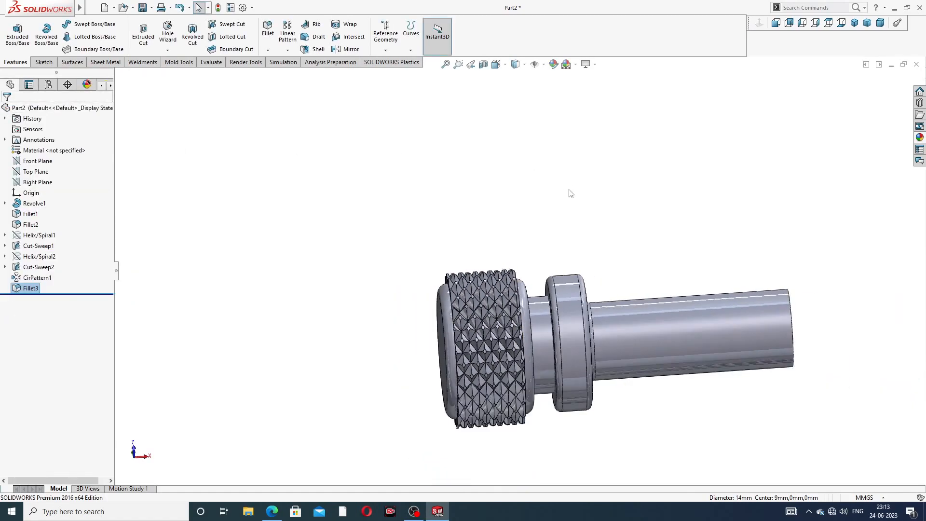
middle_drag(569, 192, 565, 126)
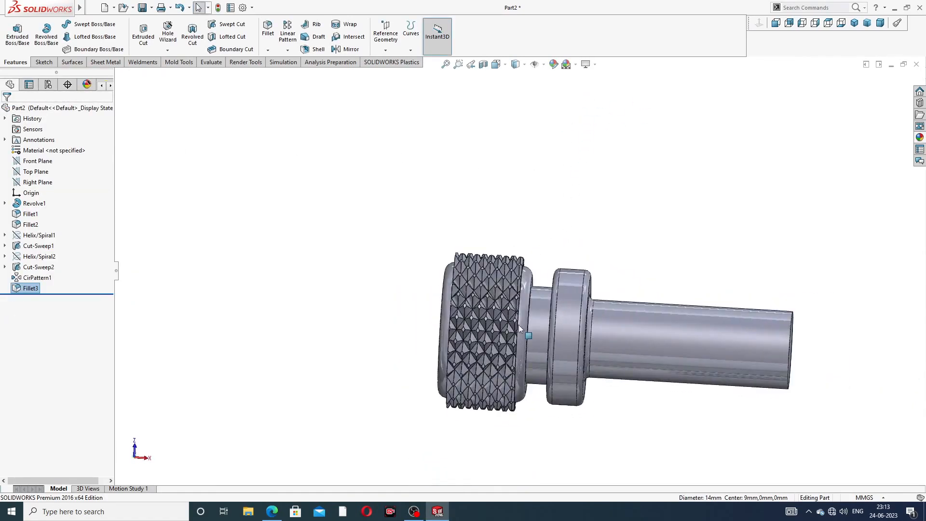
scroll(542, 320, down, 3)
scroll(550, 246, down, 1)
middle_drag(533, 231, 607, 159)
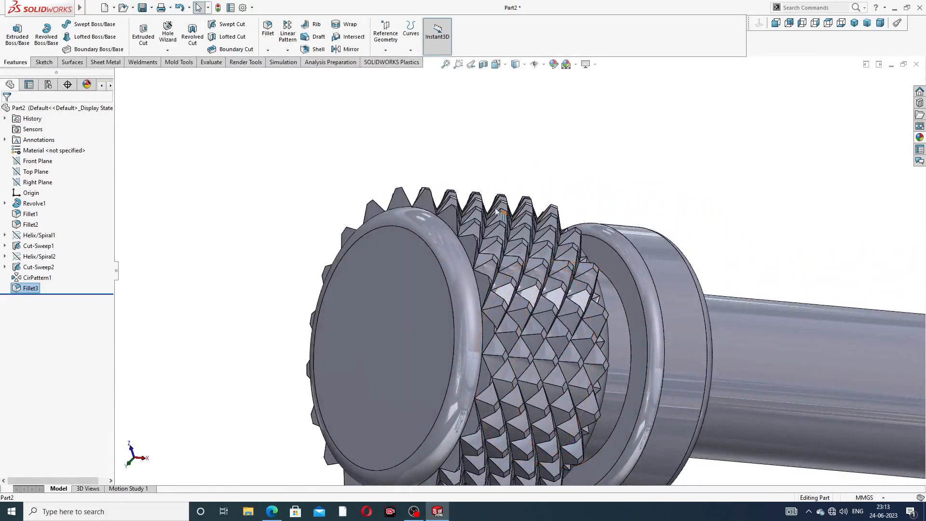
scroll(433, 224, down, 2)
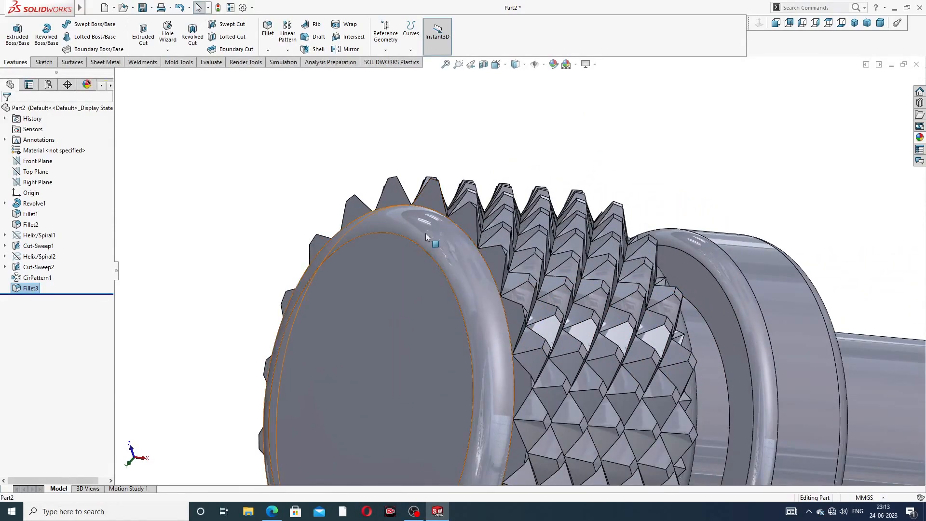
scroll(425, 236, down, 1)
scroll(496, 180, up, 3)
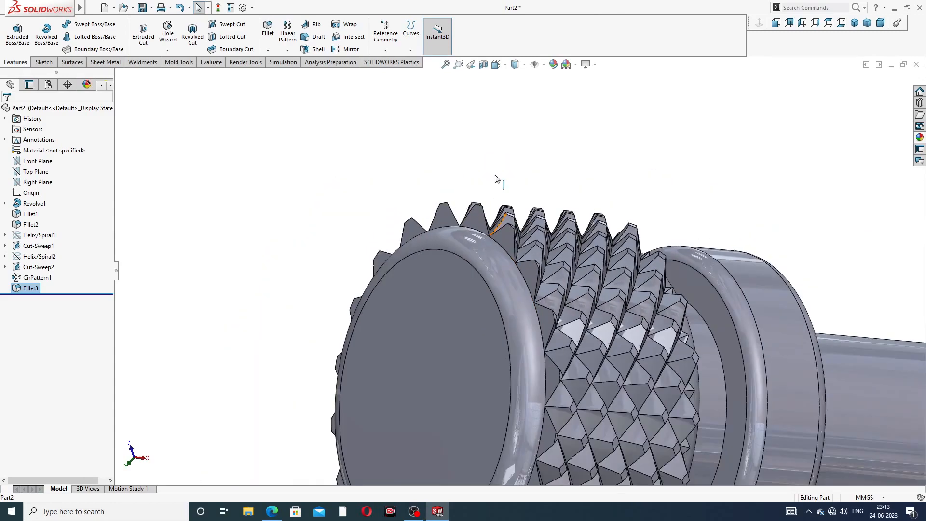
middle_drag(502, 190, 664, 252)
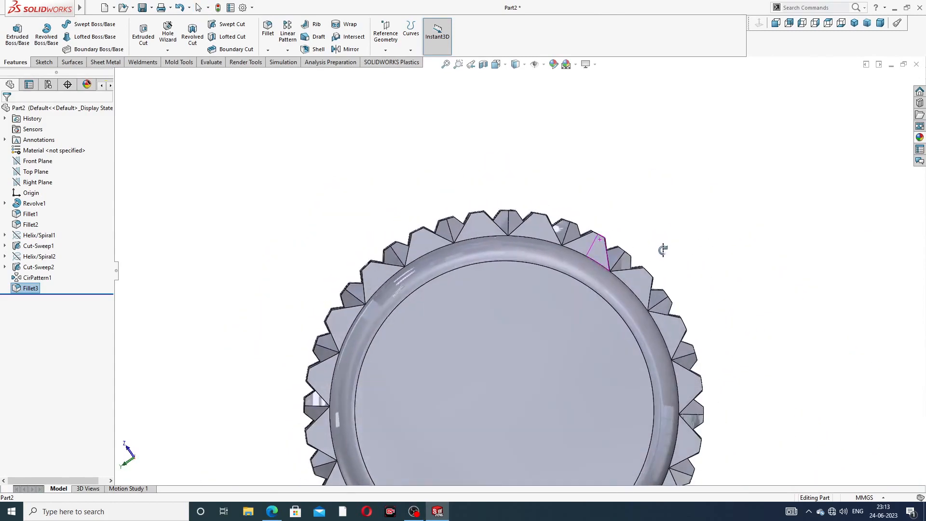
scroll(518, 241, down, 2)
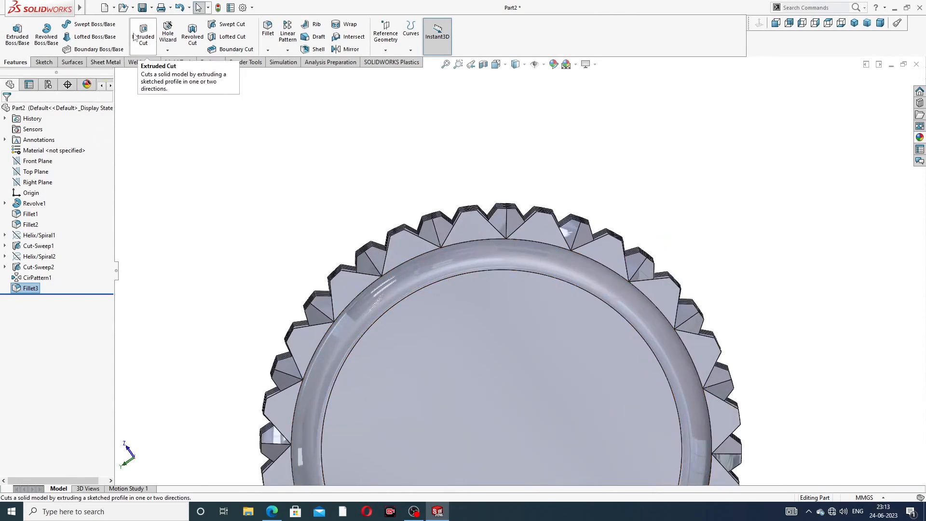
- On the head's flat end face, sketch two concentric circles centred on the origin, about 0.63 mm and 0.48 mm in radius
click(530, 321)
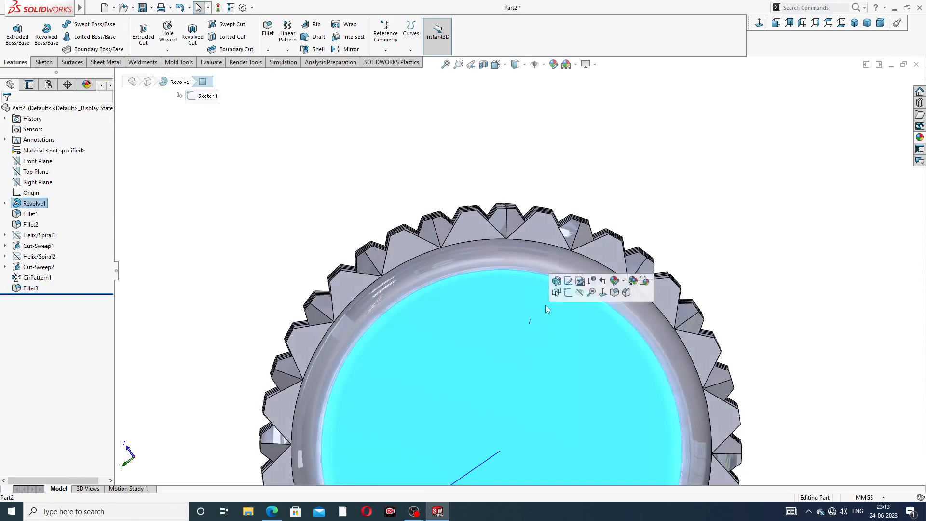
click(569, 291)
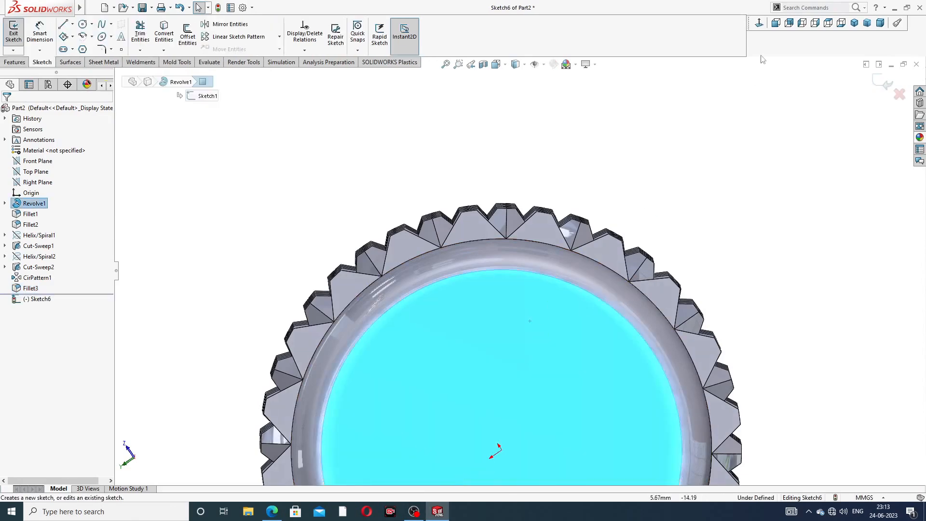
click(760, 23)
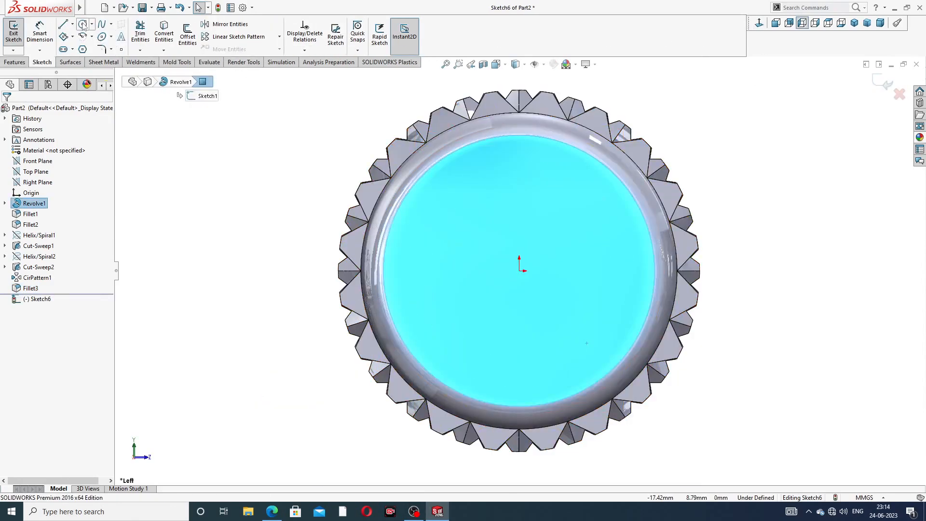
click(83, 25)
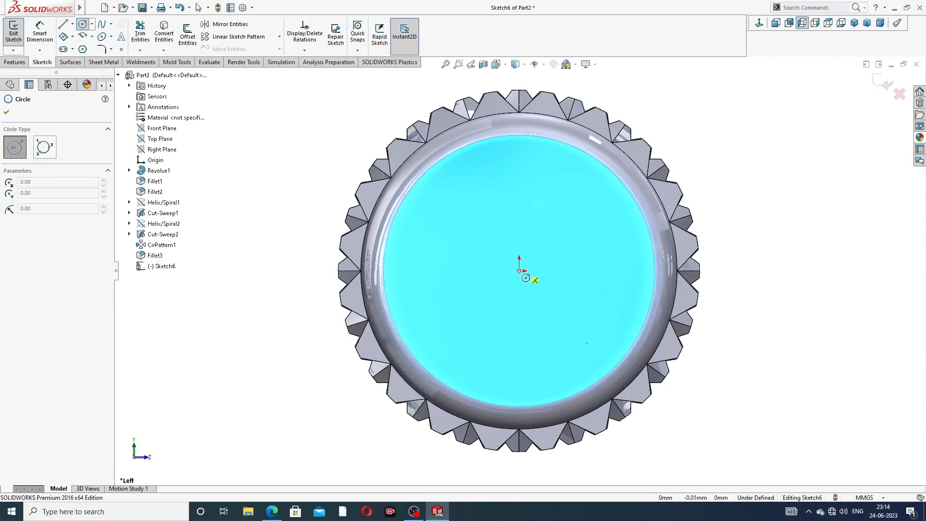
drag(518, 271, 521, 257)
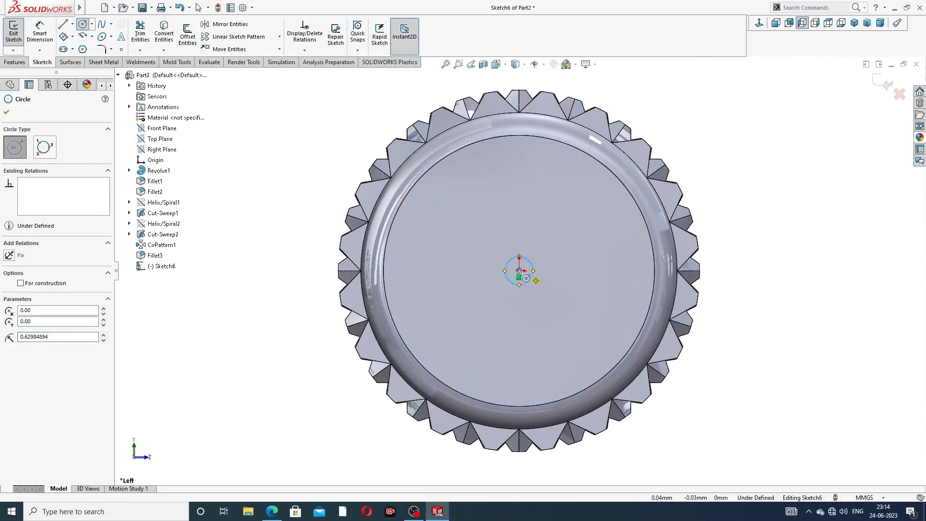
drag(519, 271, 522, 261)
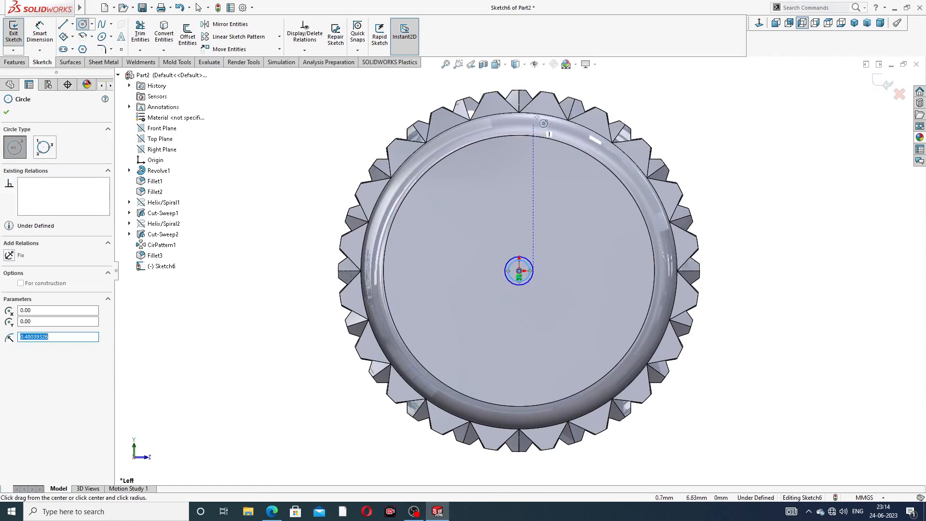
right_click(710, 127)
click(767, 132)
scroll(535, 262, down, 3)
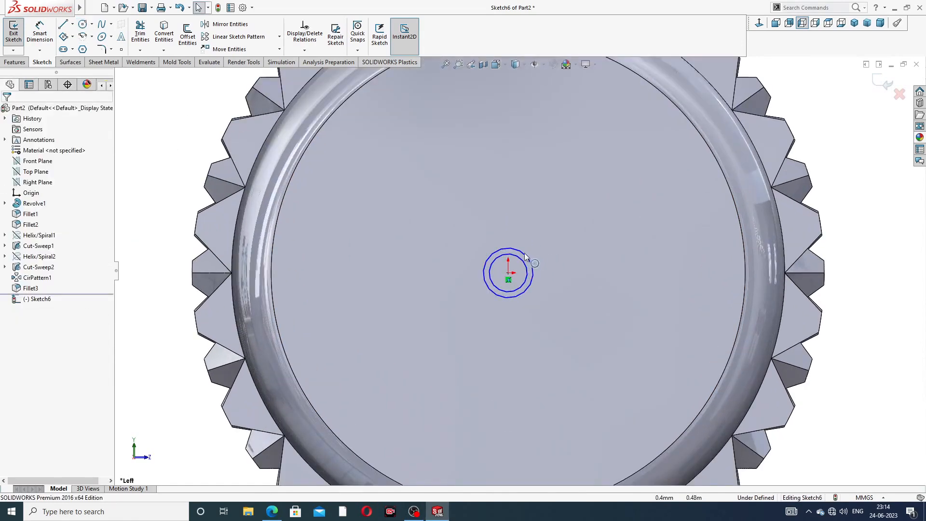
scroll(526, 256, up, 3)
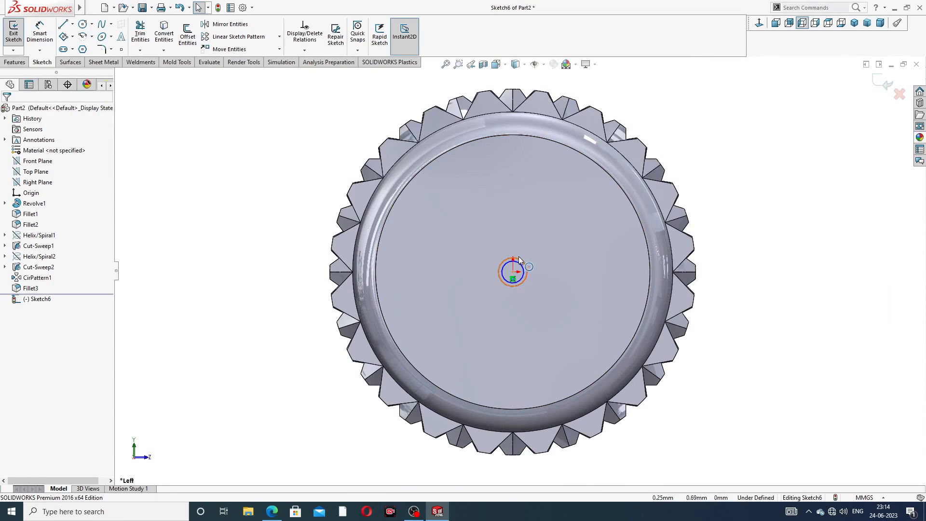
- Enlarge the two concentric circles to radii of about 7.75 mm and 7.5 mm so they run through the knurl teeth
drag(519, 257, 565, 106)
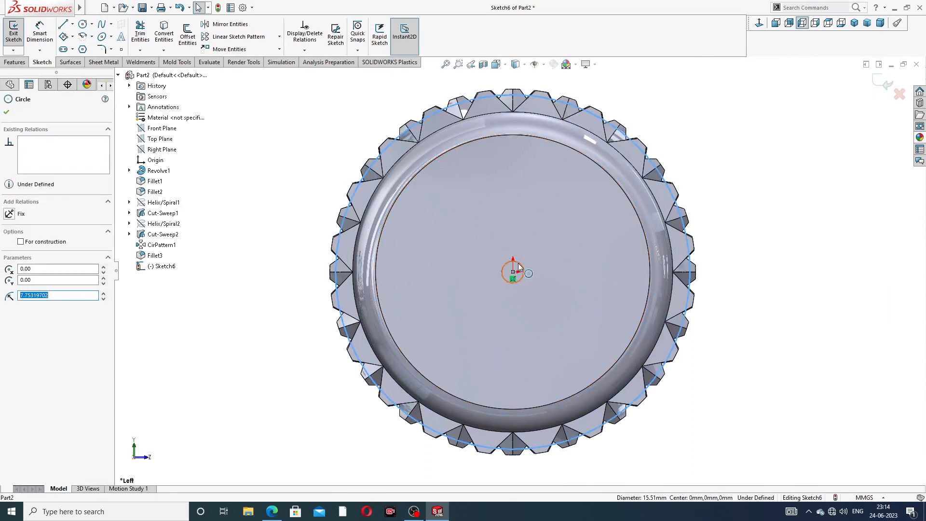
drag(520, 265, 567, 112)
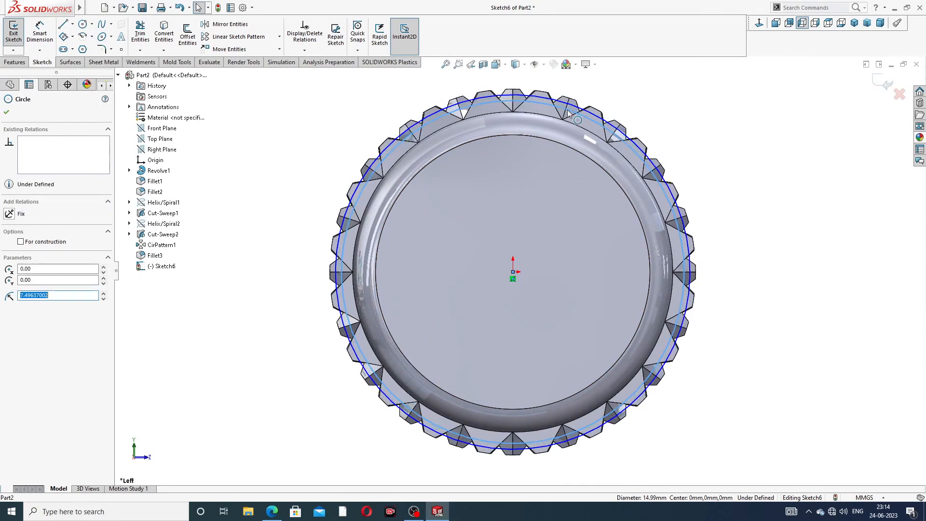
key(Escape)
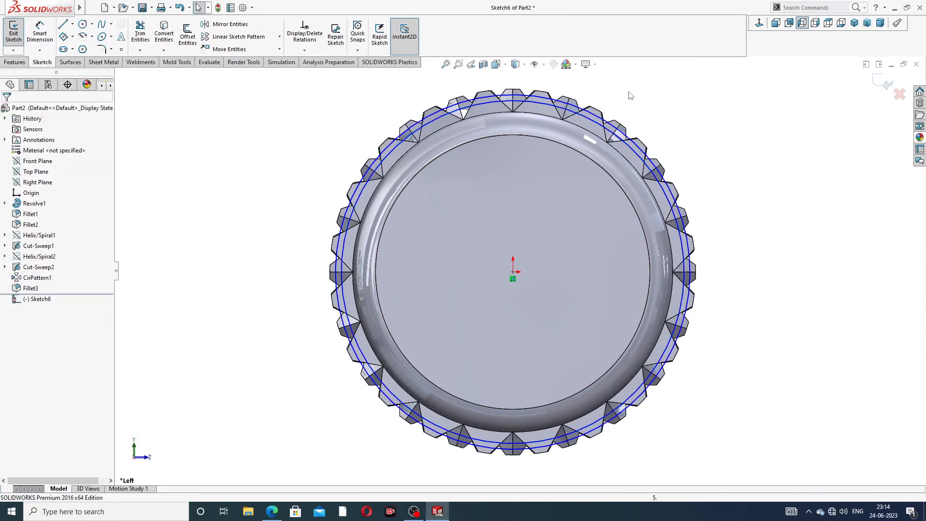
scroll(577, 113, up, 3)
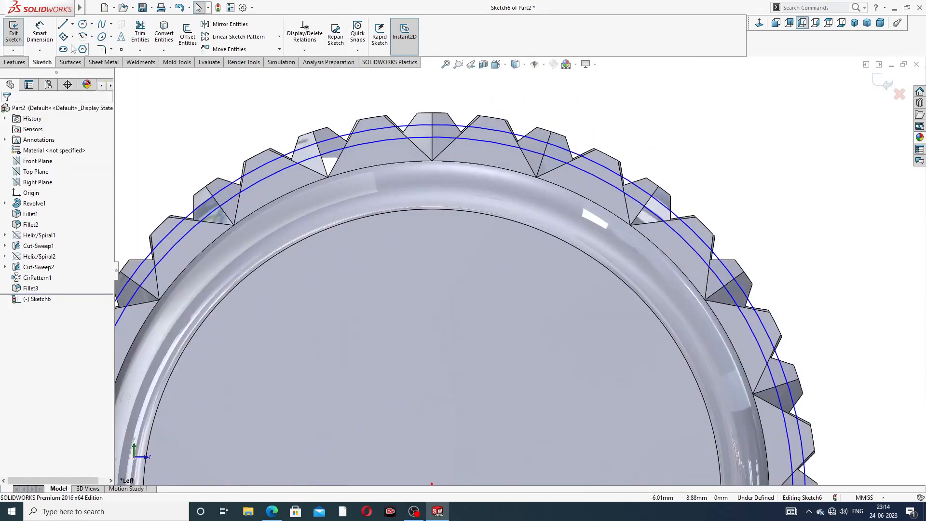
- Dimension the outer sketch circle with a diameter of 15.5 mm
click(40, 33)
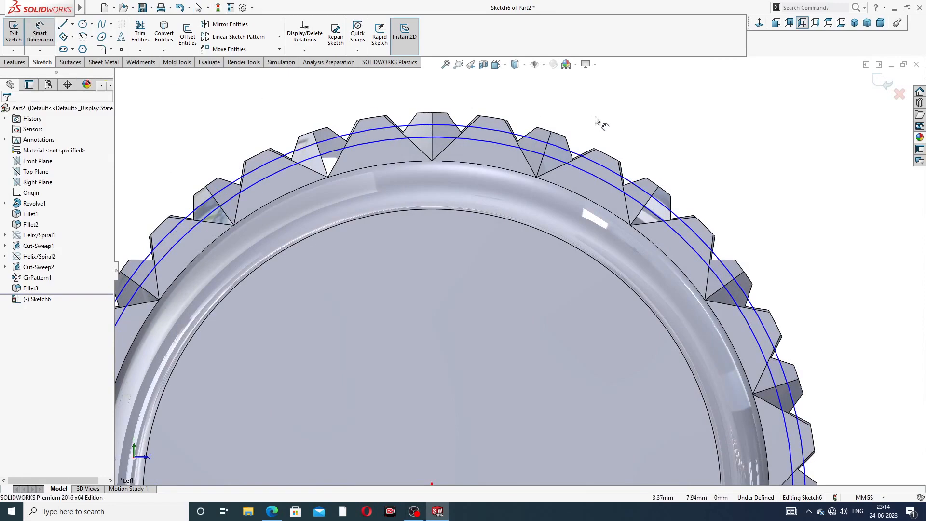
click(577, 153)
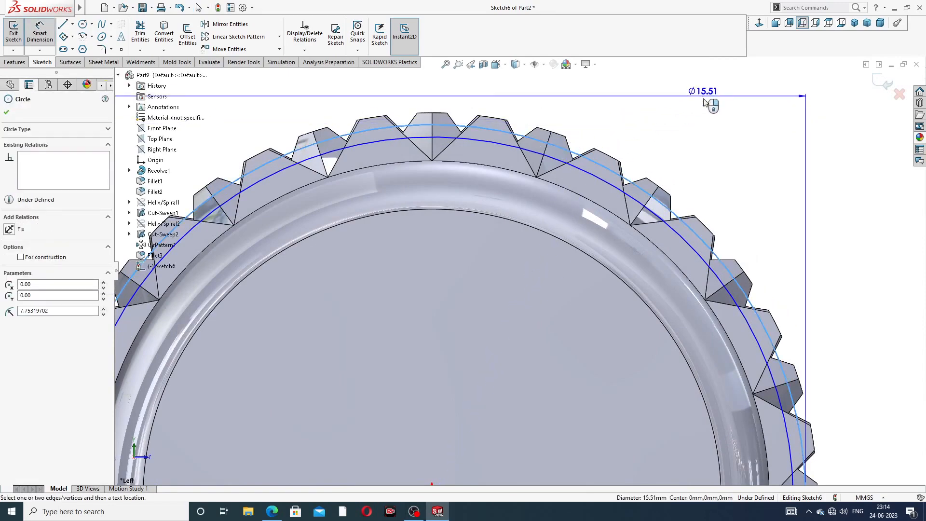
scroll(704, 101, up, 3)
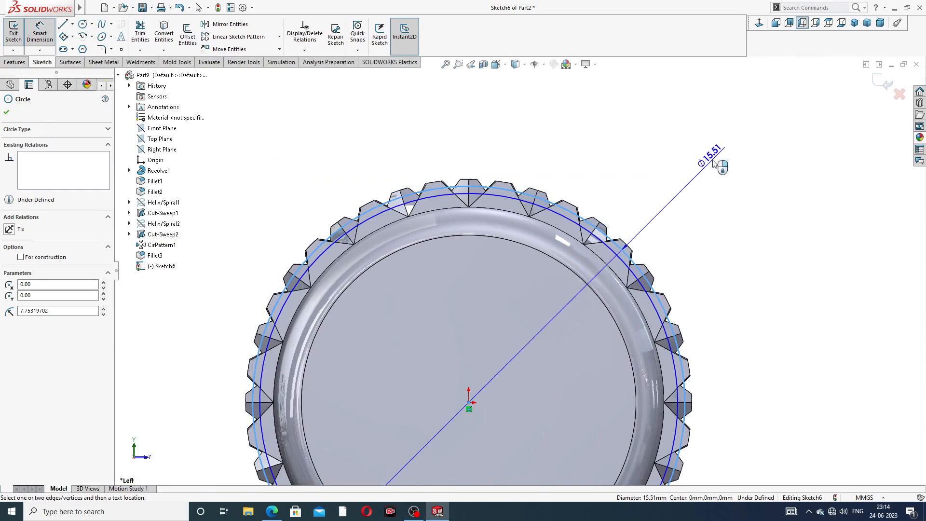
click(714, 164)
text(1)
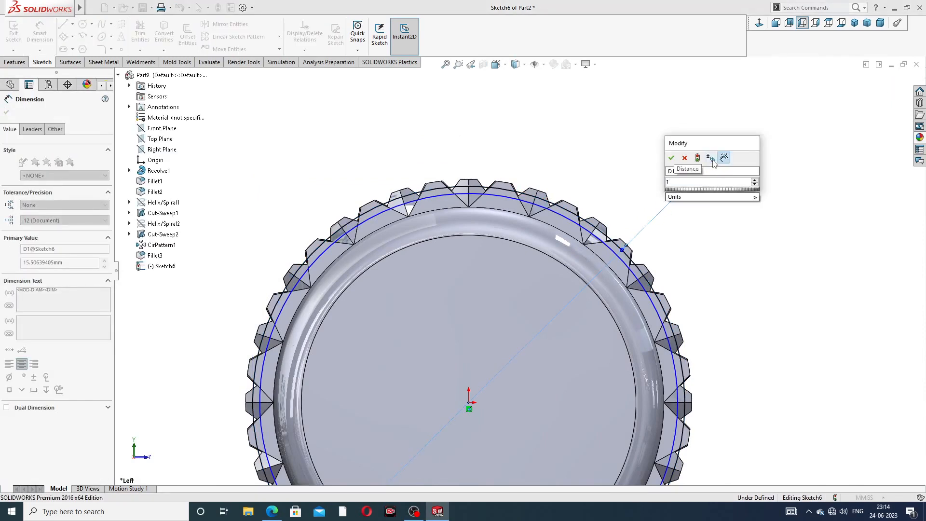
text(5.)
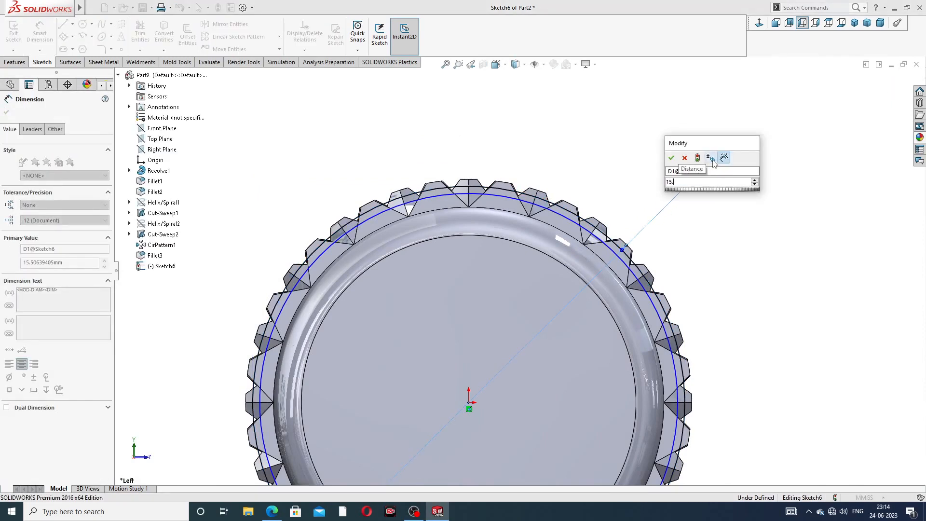
text(5)
key(Return)
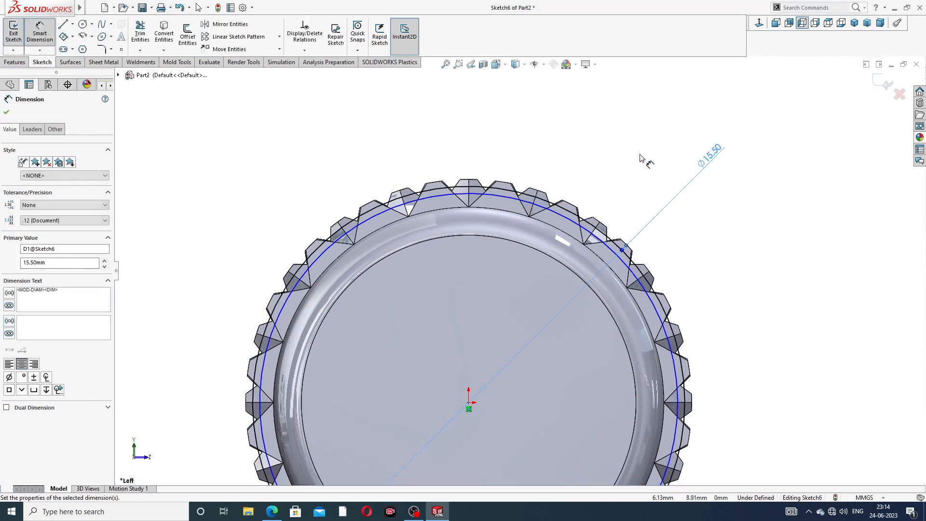
- Dimension the inner sketch circle on the head's end face with a diameter of 15.2 mm
click(589, 236)
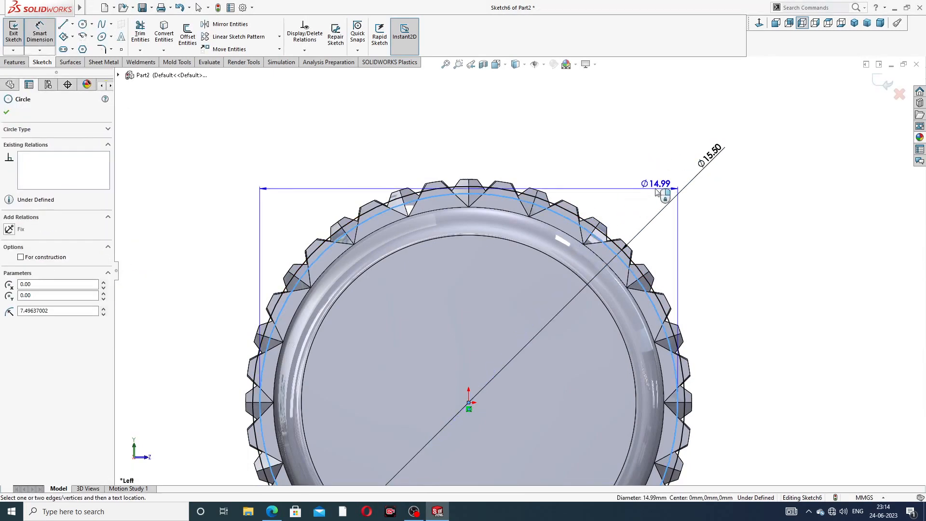
click(725, 189)
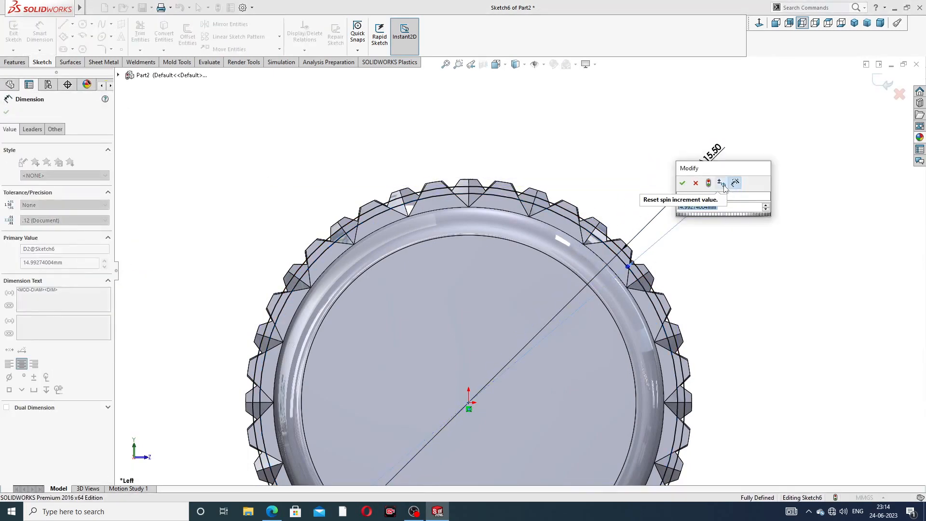
text(1)
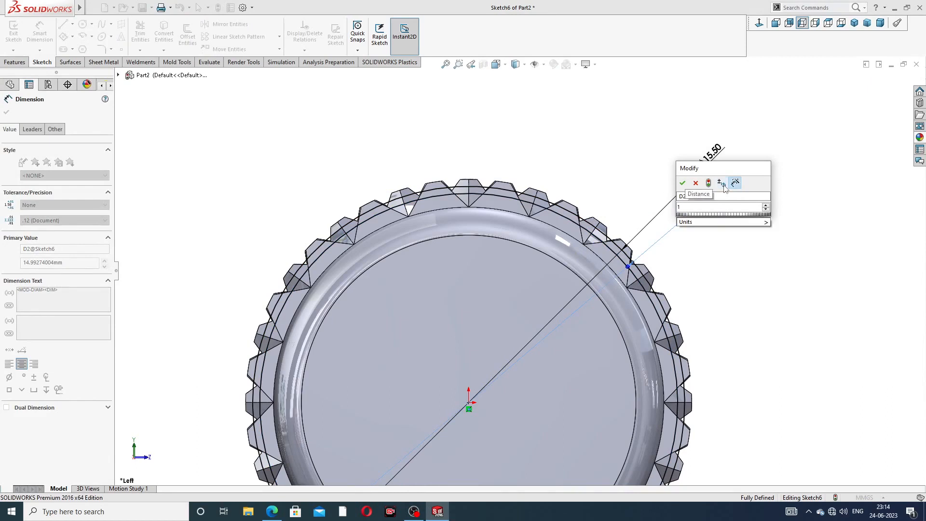
text(5.)
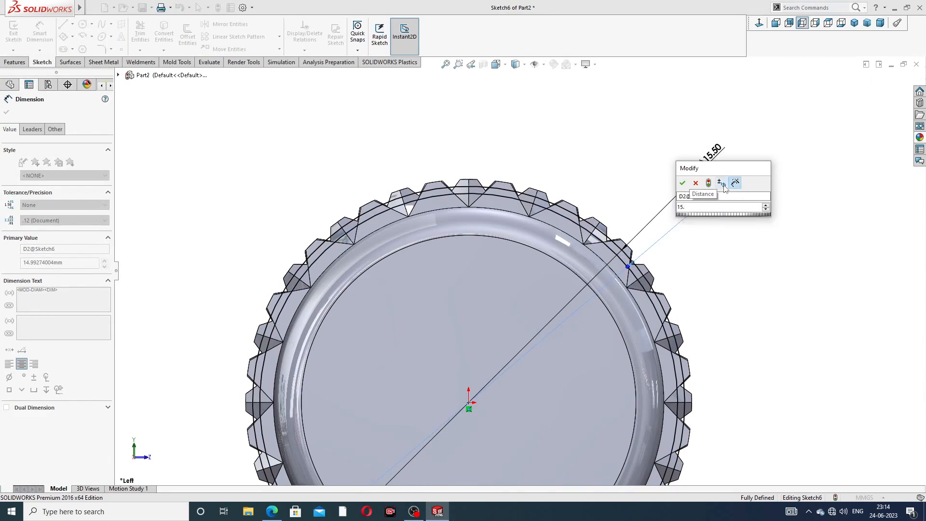
text(2)
key(Return)
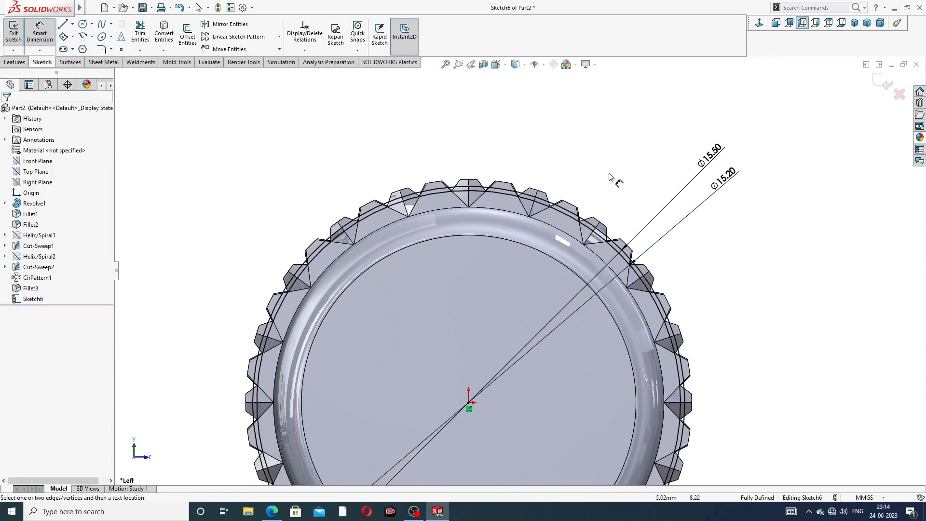
- Set the inner circle's diameter to 15 mm and finish dimensioning
click(728, 177)
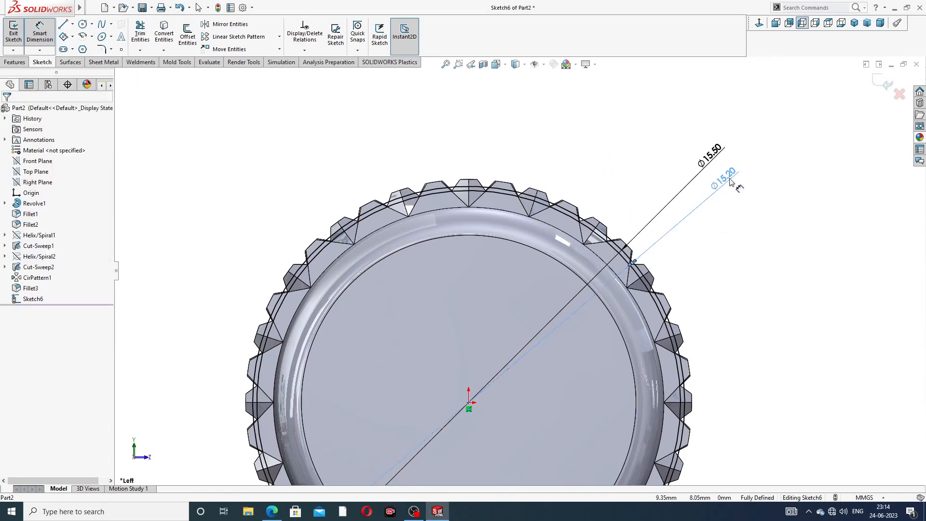
double_click(728, 177)
text(15)
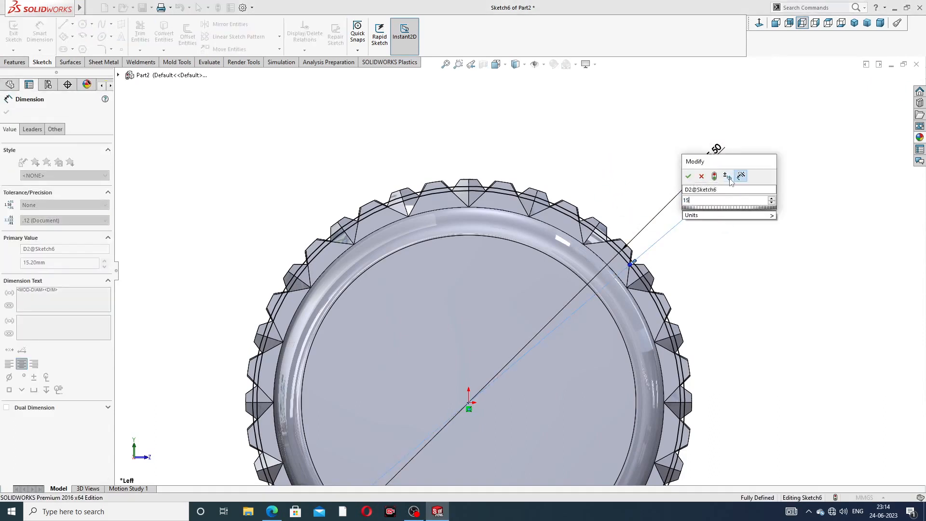
key(Return)
click(611, 150)
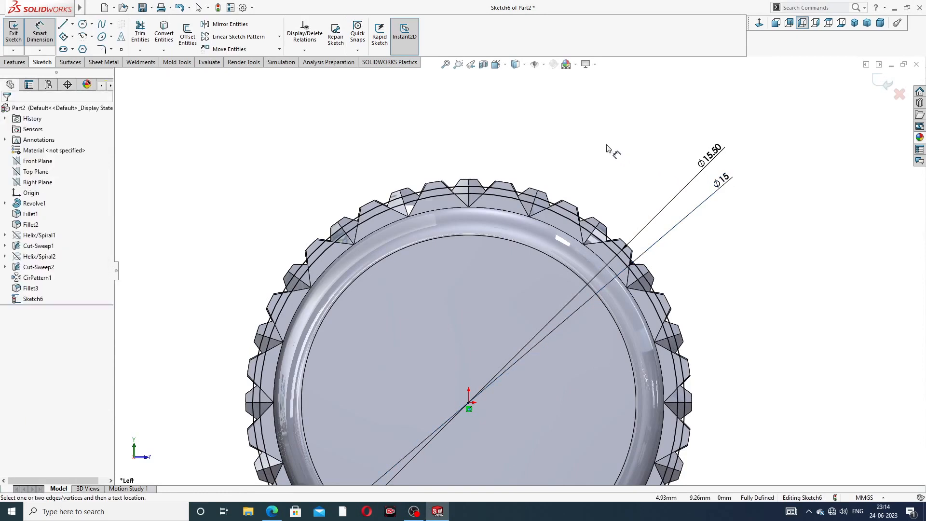
right_click(607, 148)
click(627, 140)
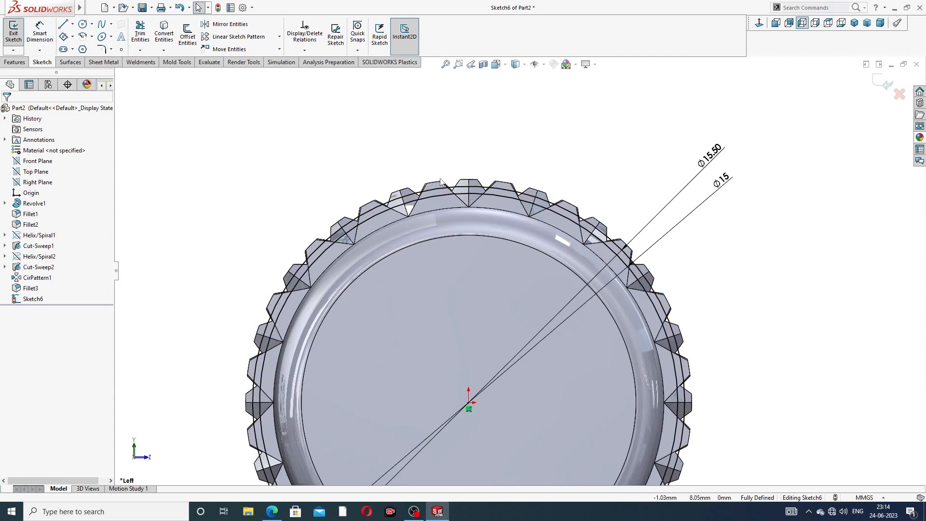
- Set the outer sketch circle's diameter to 16 mm so it reaches the tips of the knurl teeth
double_click(713, 155)
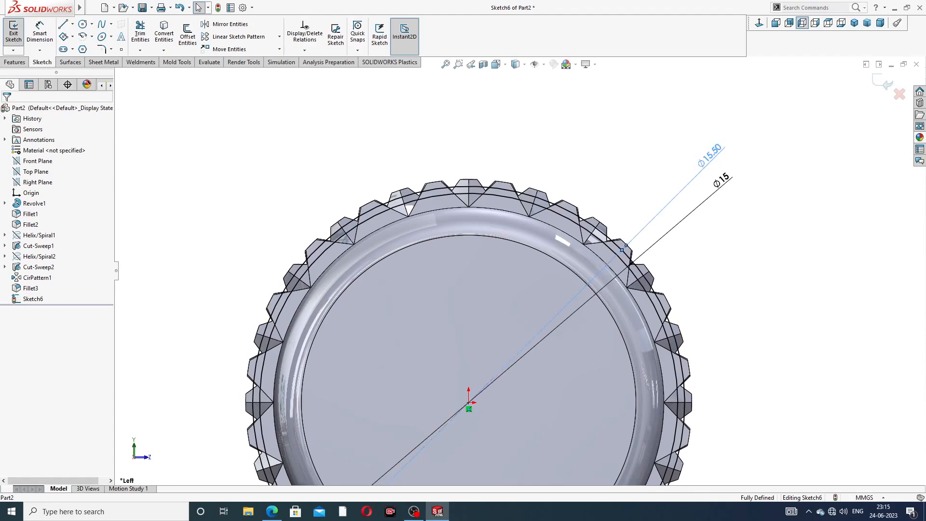
text(1)
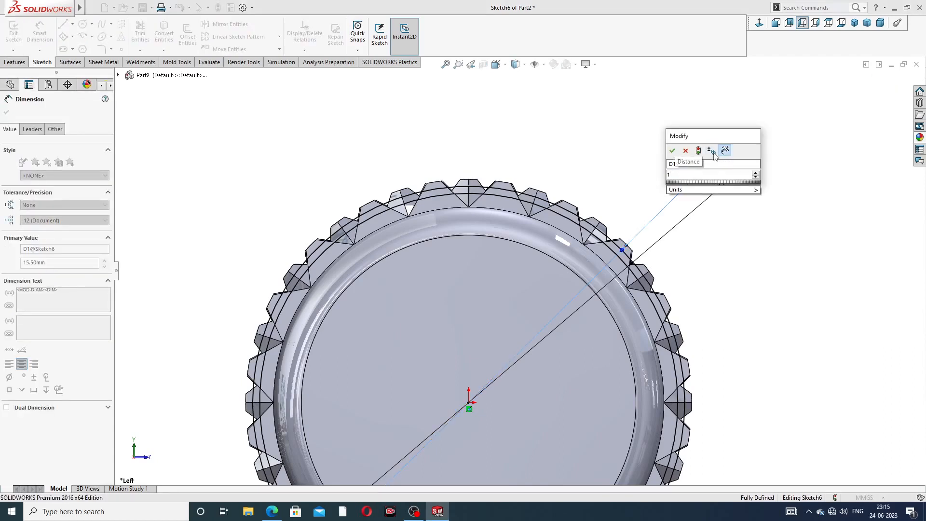
text(6)
key(Return)
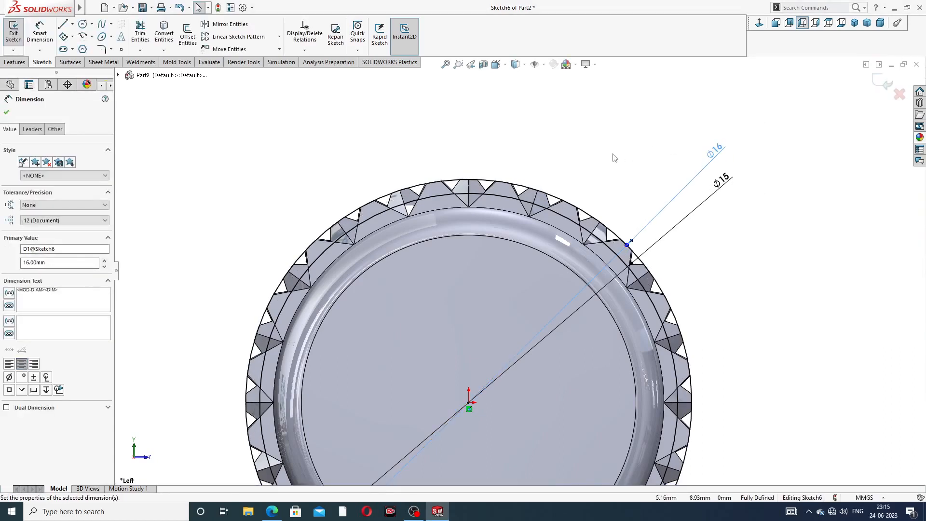
click(614, 158)
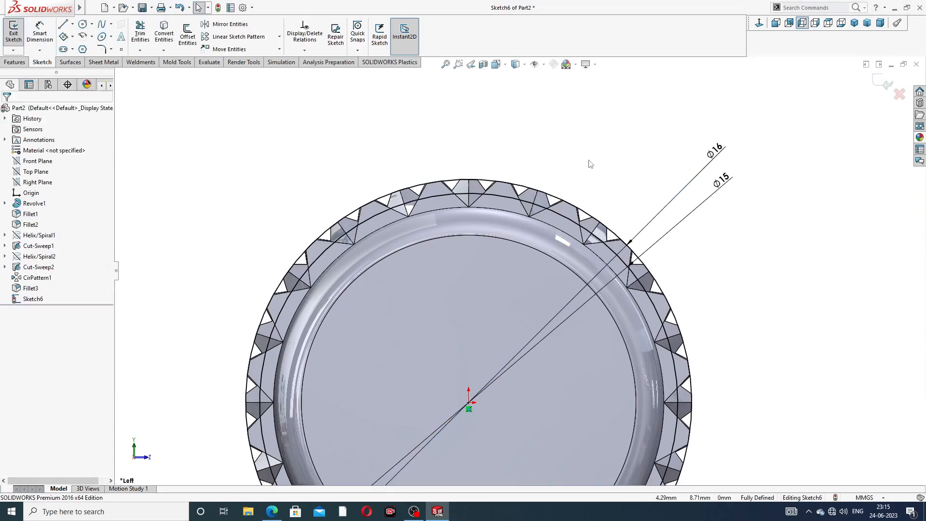
- Cut-extrude the ring between the two circles along the knurled head to a blind depth of 8 mm
click(16, 62)
click(144, 37)
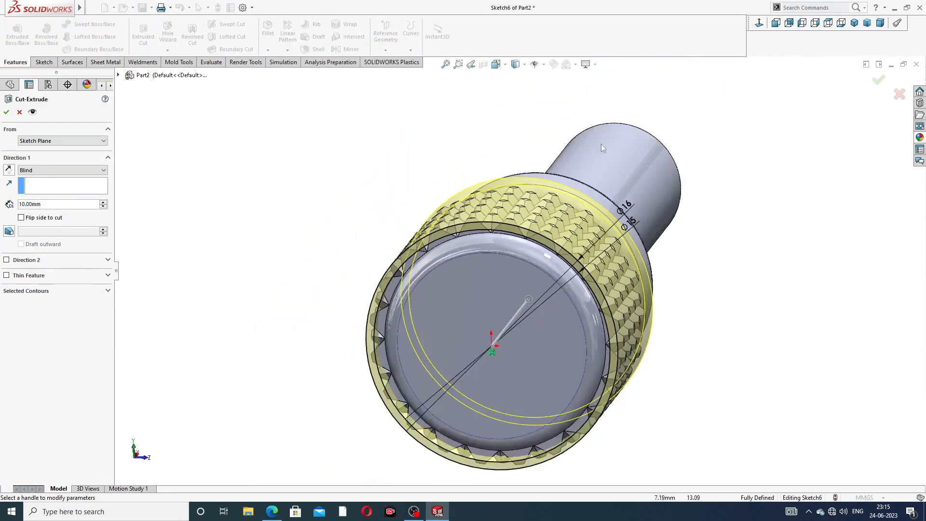
middle_drag(601, 144, 482, 147)
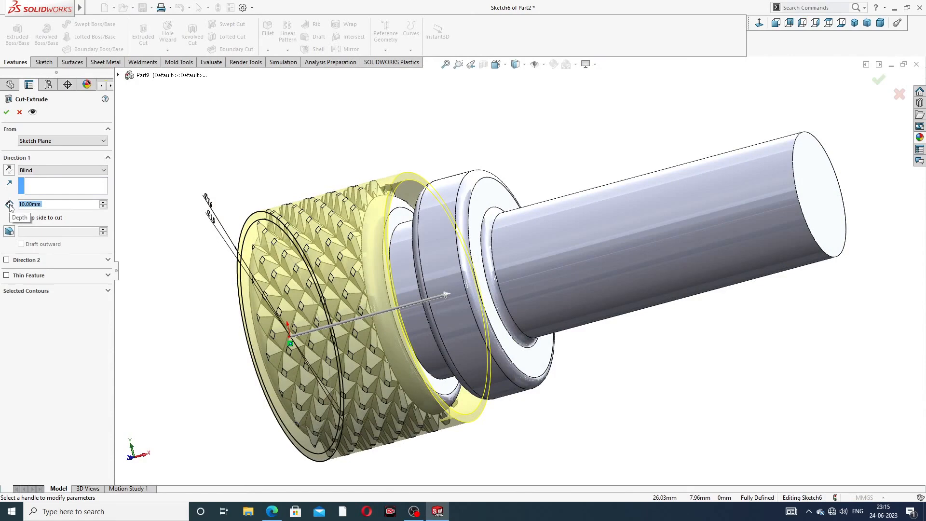
text(8)
key(Return)
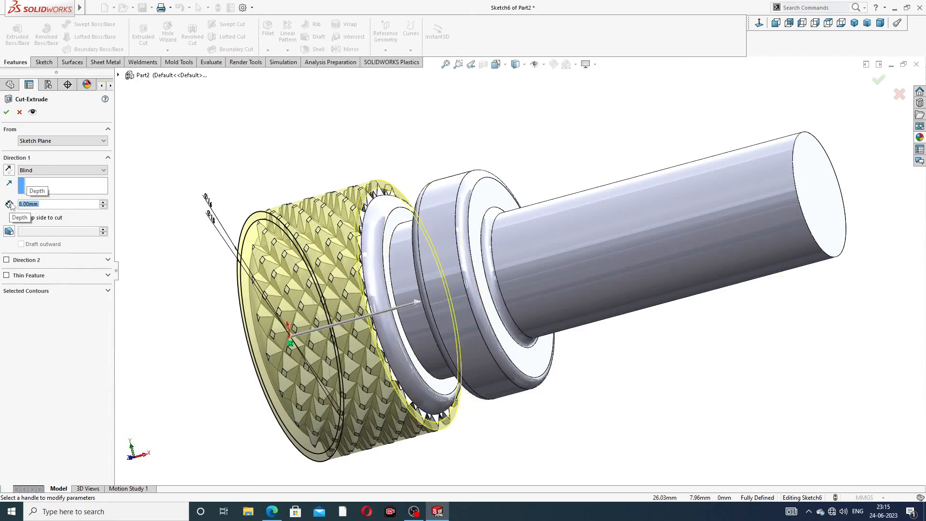
click(6, 112)
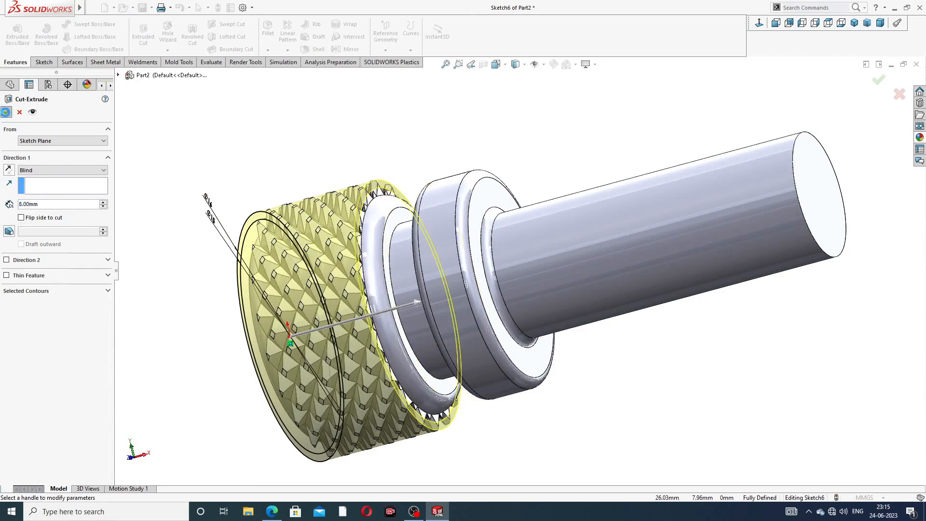
click(298, 146)
- Examine the trimmed knurl teeth and the head's rounded rims up close from several angles
middle_drag(392, 145, 441, 64)
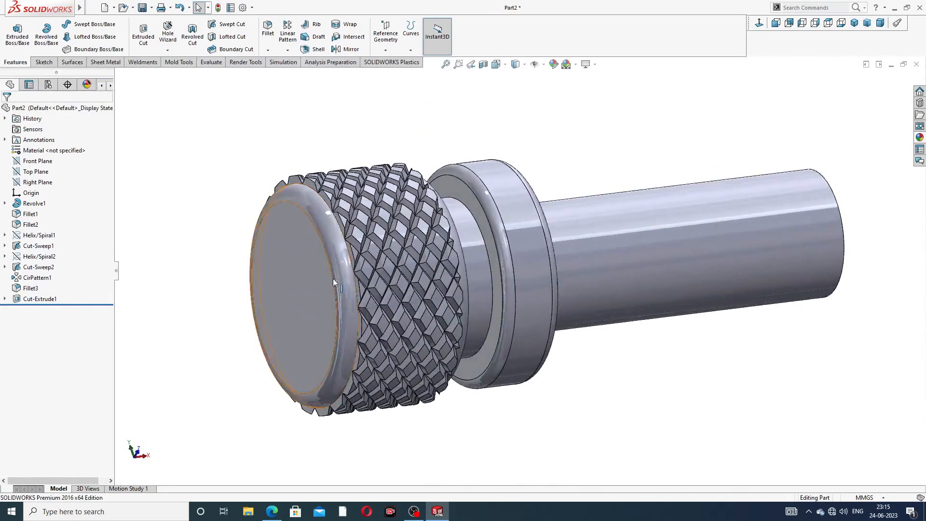
scroll(340, 276, down, 2)
middle_drag(484, 178, 465, 114)
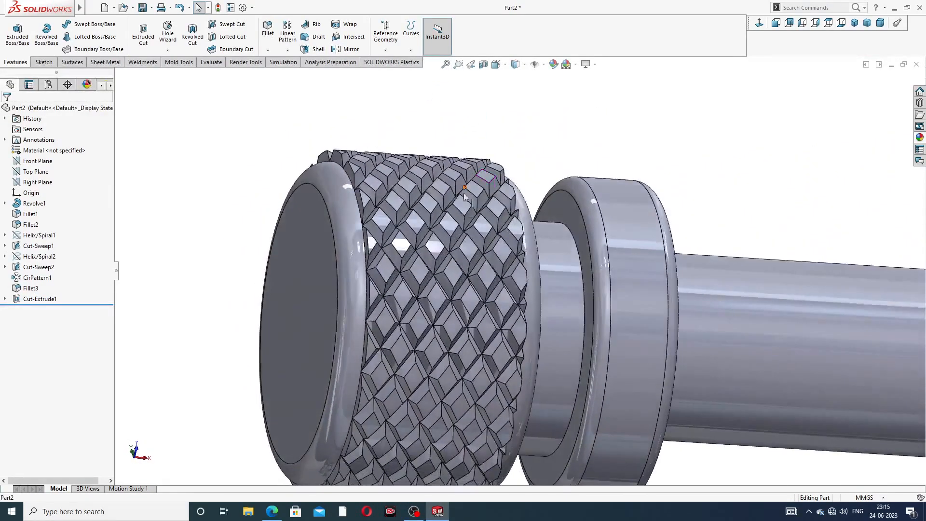
scroll(464, 197, up, 3)
middle_drag(463, 197, 515, 217)
scroll(516, 265, down, 2)
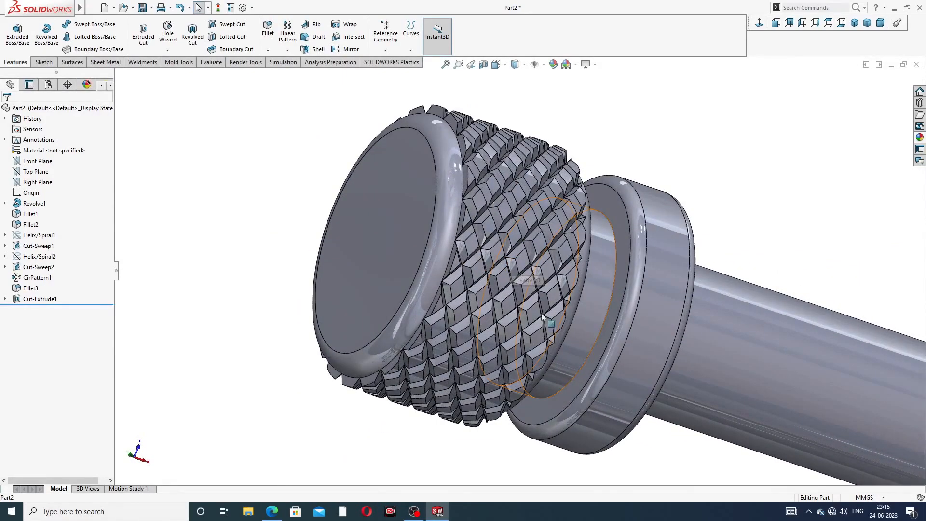
middle_drag(482, 289, 506, 182)
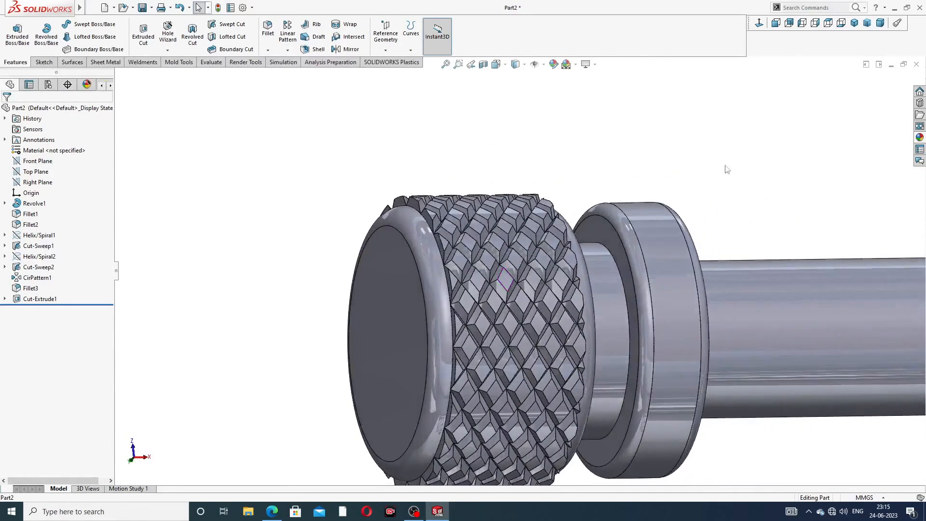
scroll(740, 234, up, 3)
middle_drag(732, 271, 742, 214)
scroll(684, 314, down, 3)
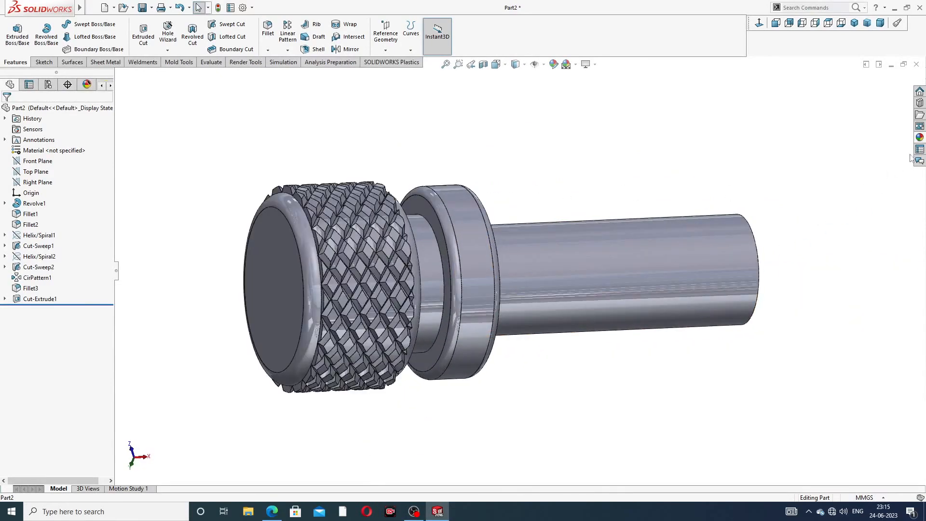
- Apply the polished nickel metal appearance to the whole part
click(919, 137)
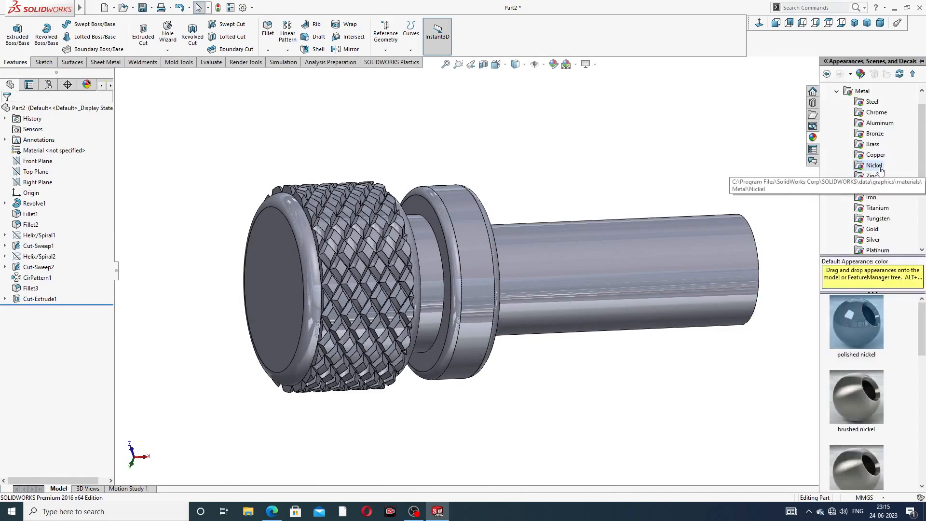
double_click(852, 334)
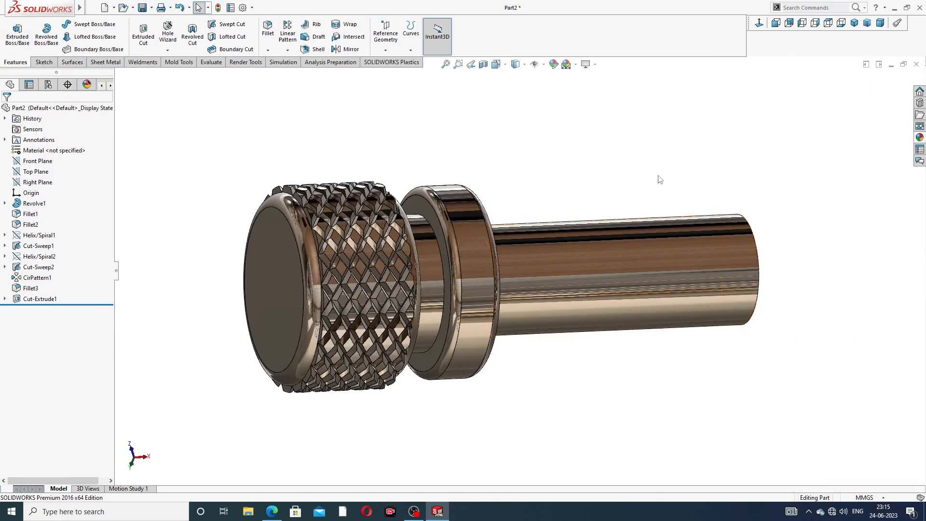
scroll(661, 182, up, 3)
middle_drag(661, 182, 603, 217)
scroll(415, 270, down, 2)
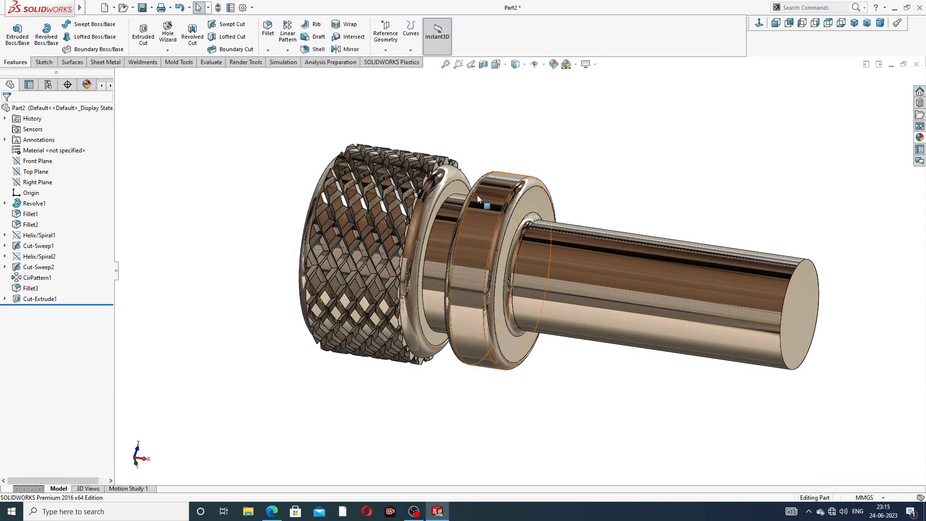
- Start a Thread feature and check the thread length, pitch, size and offset in the knurling screw PDF drawing, returning to the part
click(168, 50)
click(181, 74)
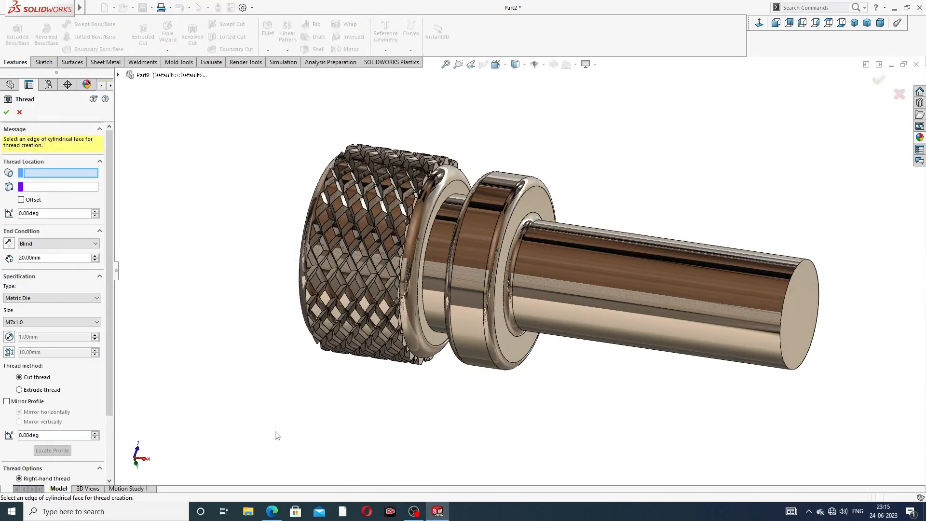
click(272, 511)
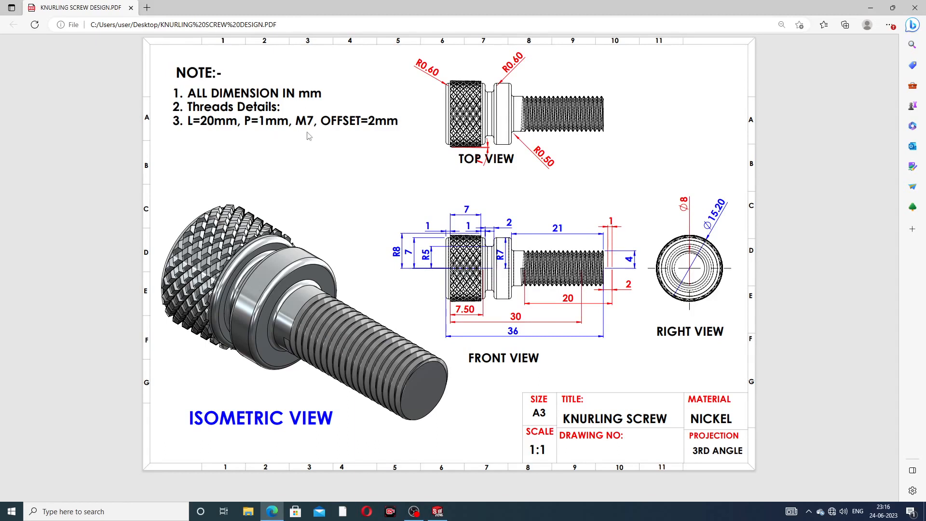
click(269, 513)
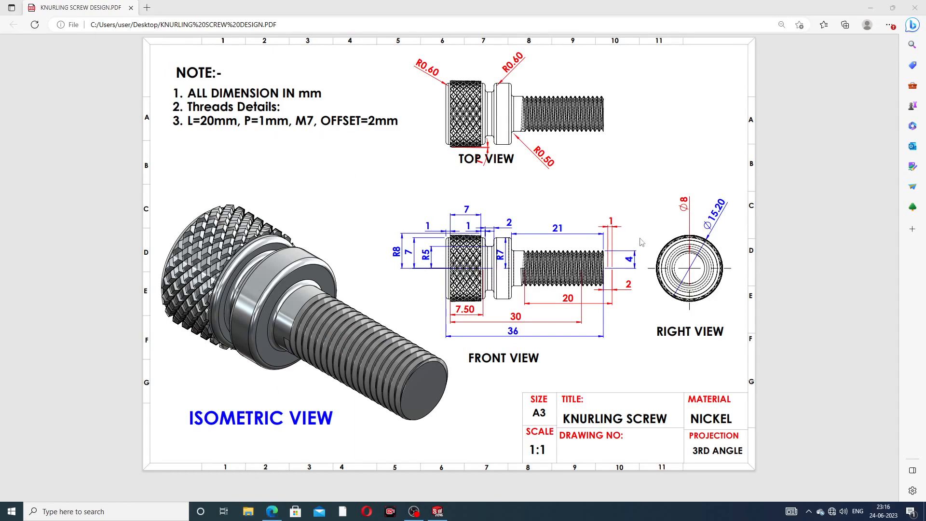
click(278, 511)
click(279, 512)
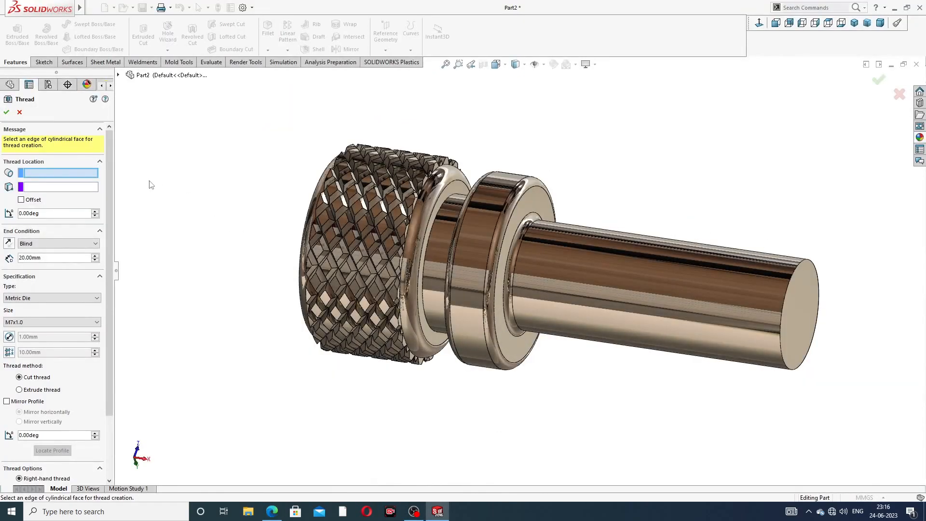
- Cut a 20 mm long M7x1.0 Metric Die thread from the shaft's free end edge, with the start offset 2 mm outward beyond the end
click(797, 266)
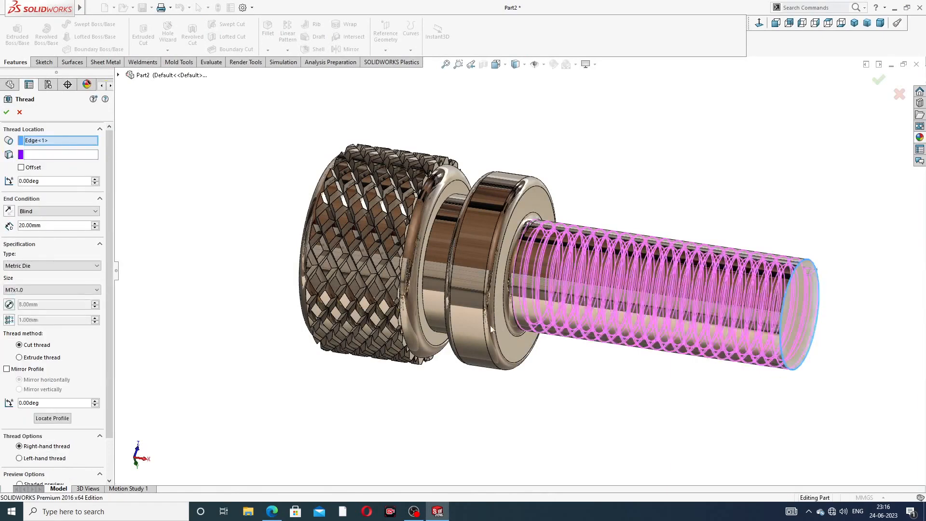
click(21, 167)
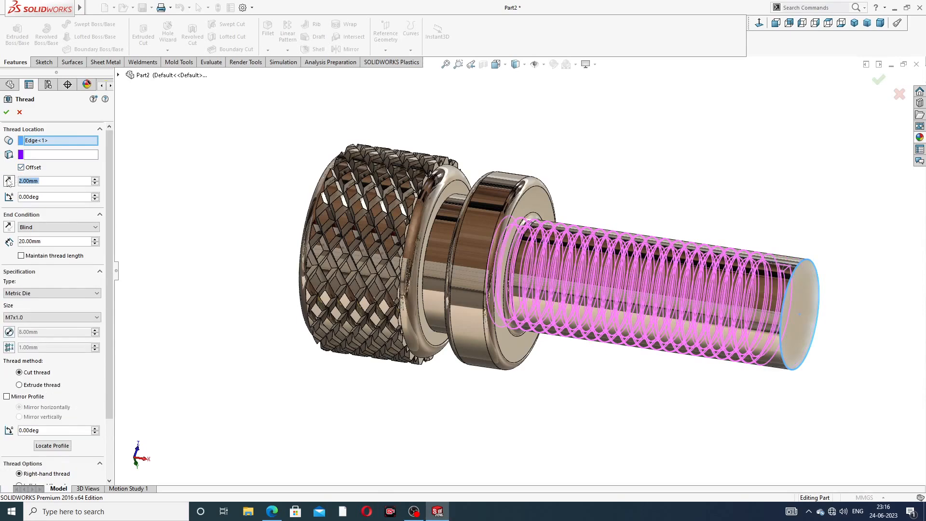
click(9, 181)
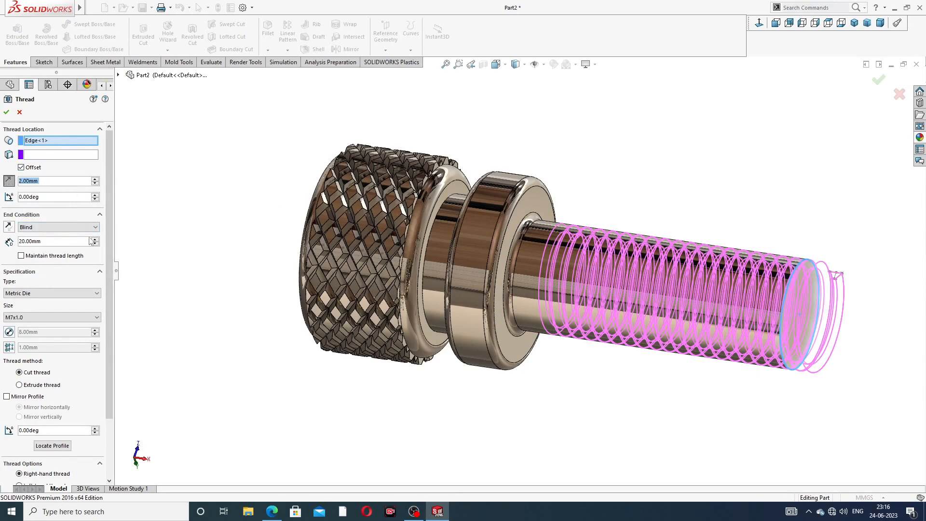
middle_drag(471, 155, 478, 184)
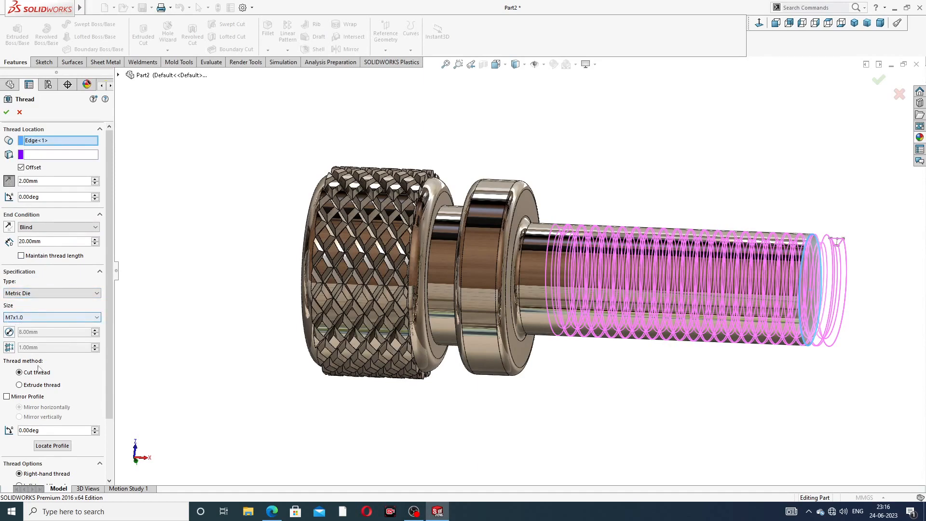
click(6, 111)
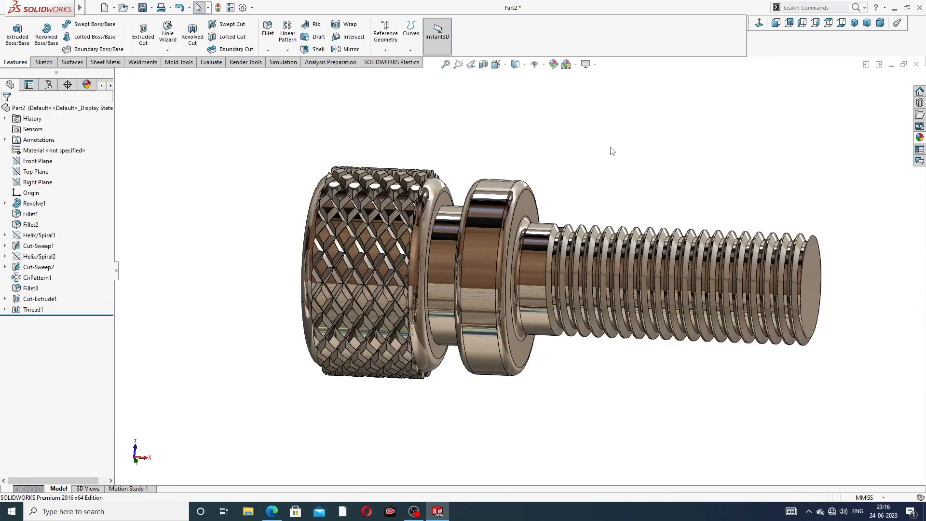
middle_drag(679, 183, 693, 202)
scroll(735, 299, down, 4)
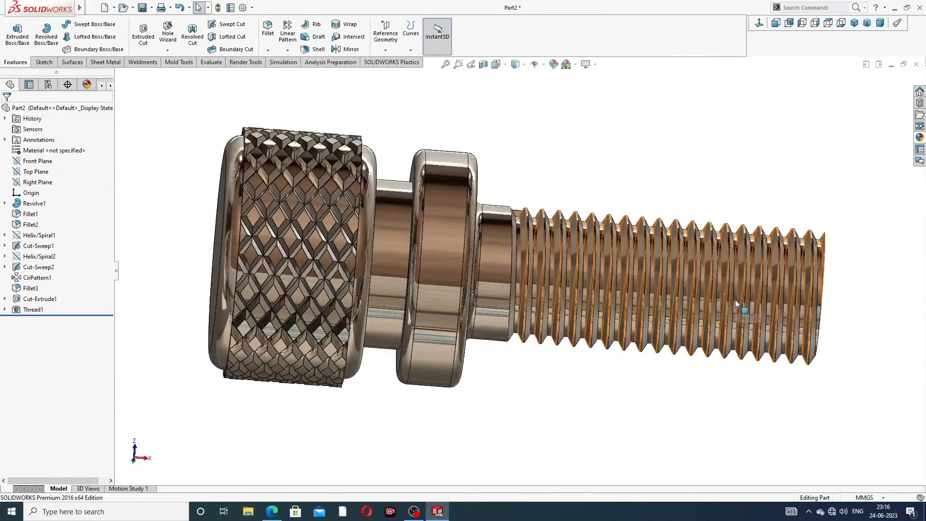
- Convert the outline of the thread groove's end face near the collar into a sketch and extrude-cut it 8 mm blind
scroll(519, 144, up, 2)
scroll(453, 234, down, 6)
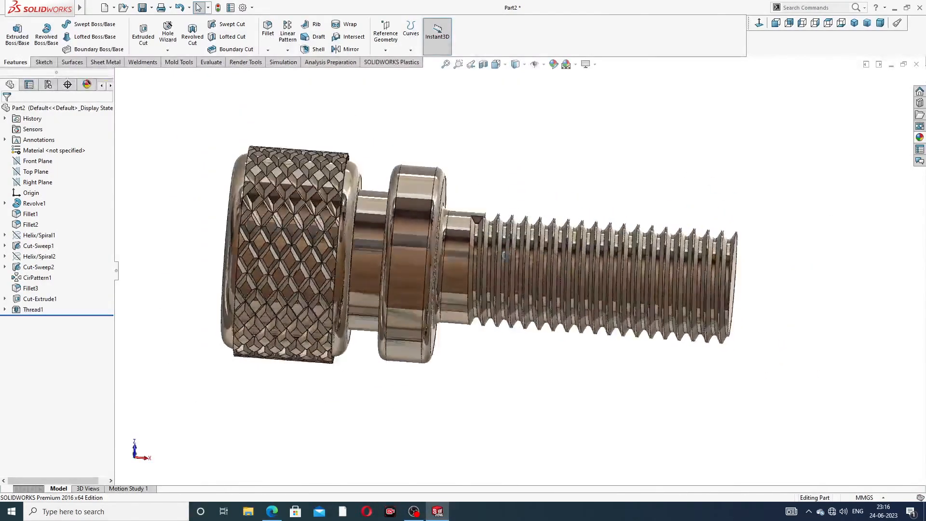
scroll(453, 234, down, 5)
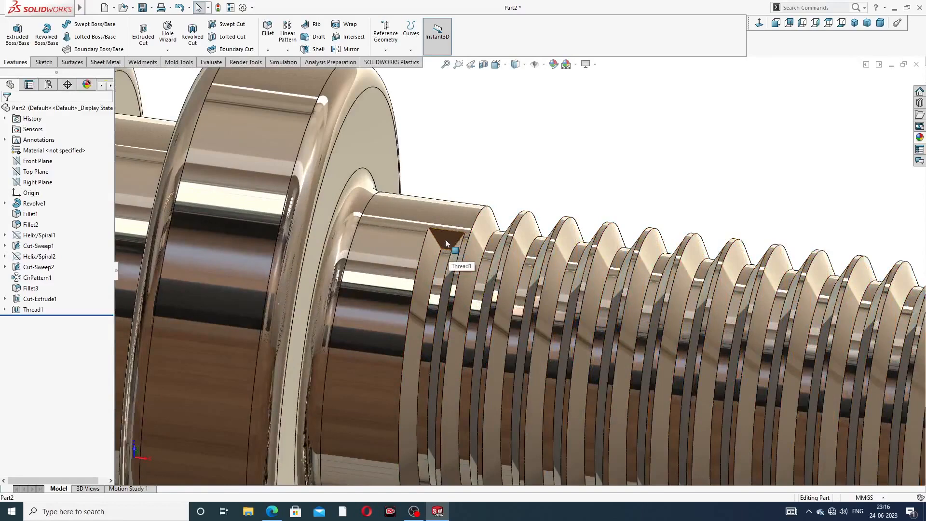
click(445, 243)
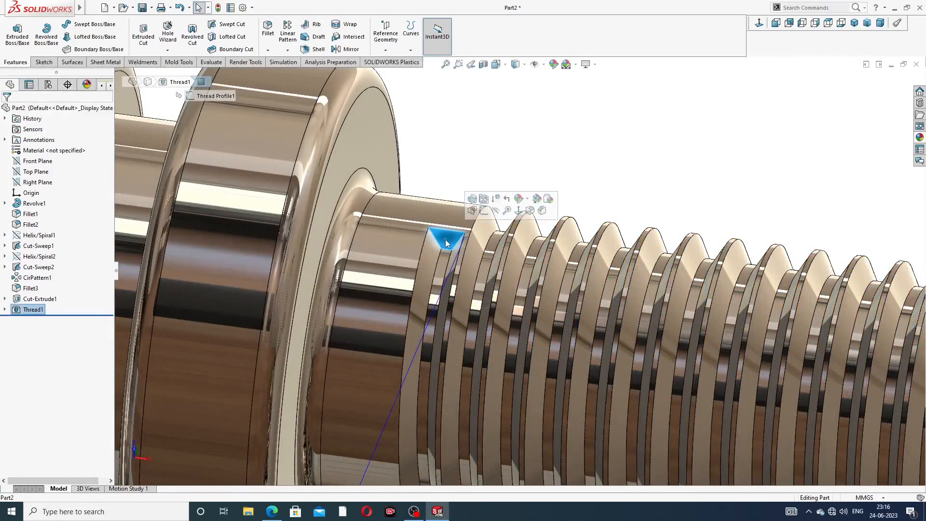
click(490, 209)
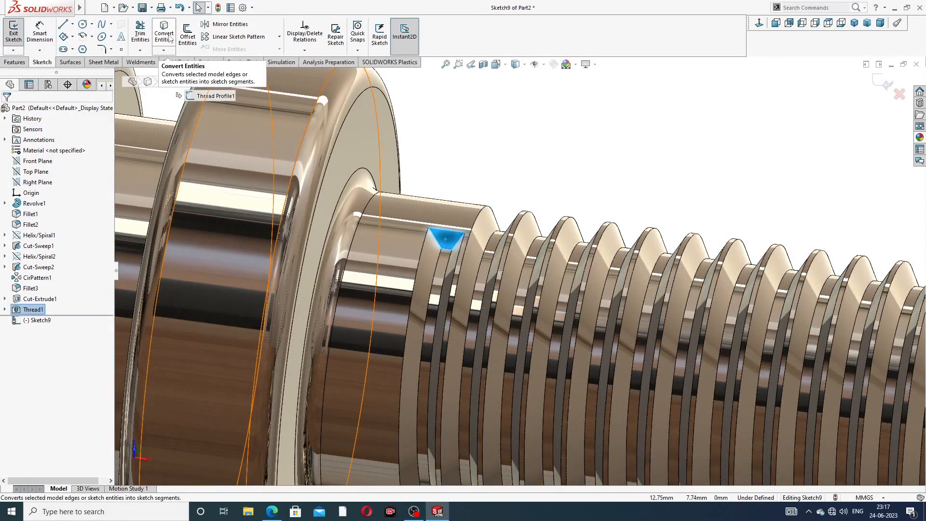
click(163, 38)
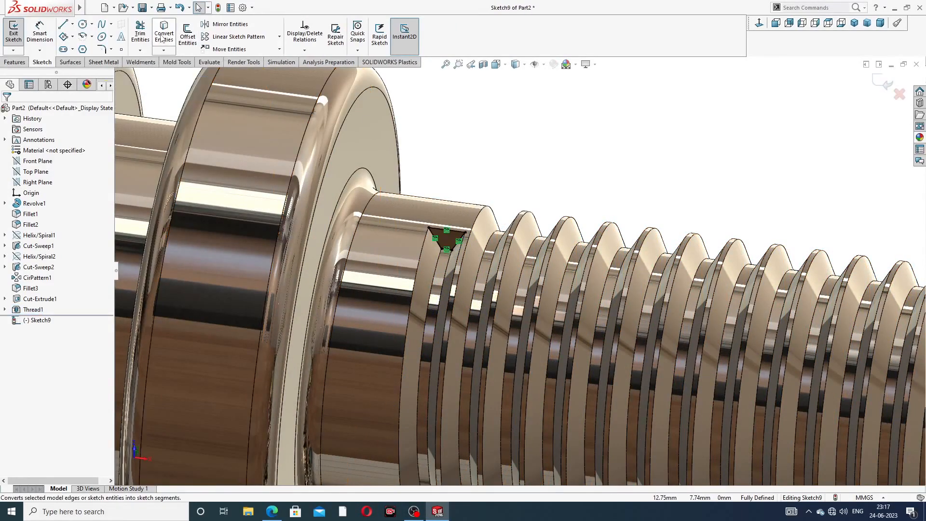
click(15, 62)
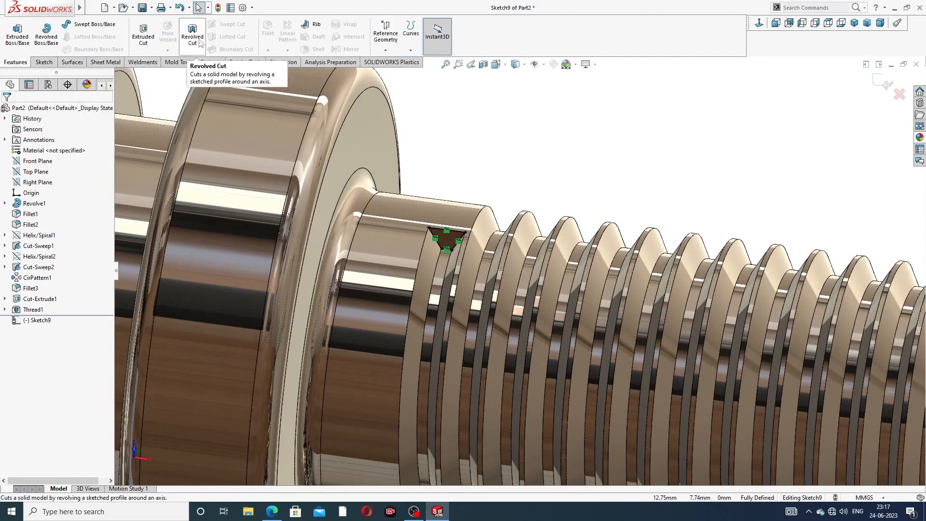
click(143, 34)
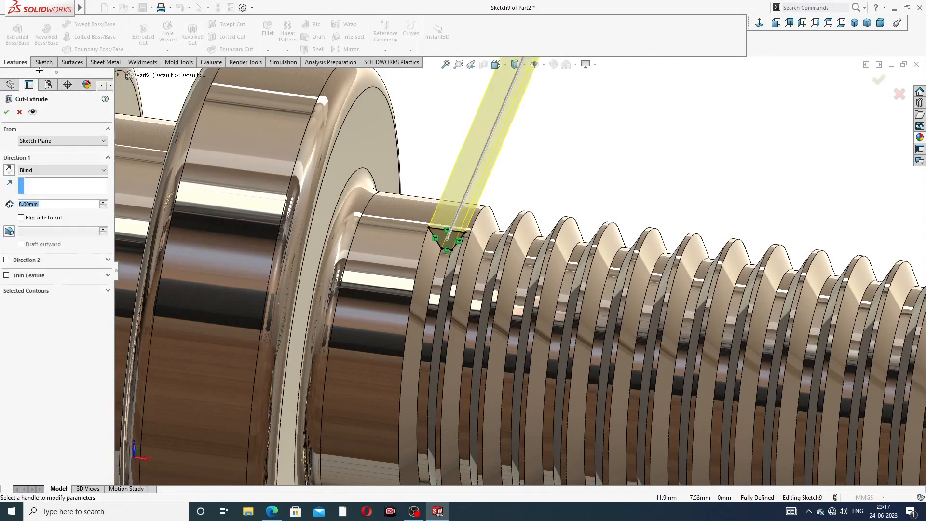
click(7, 111)
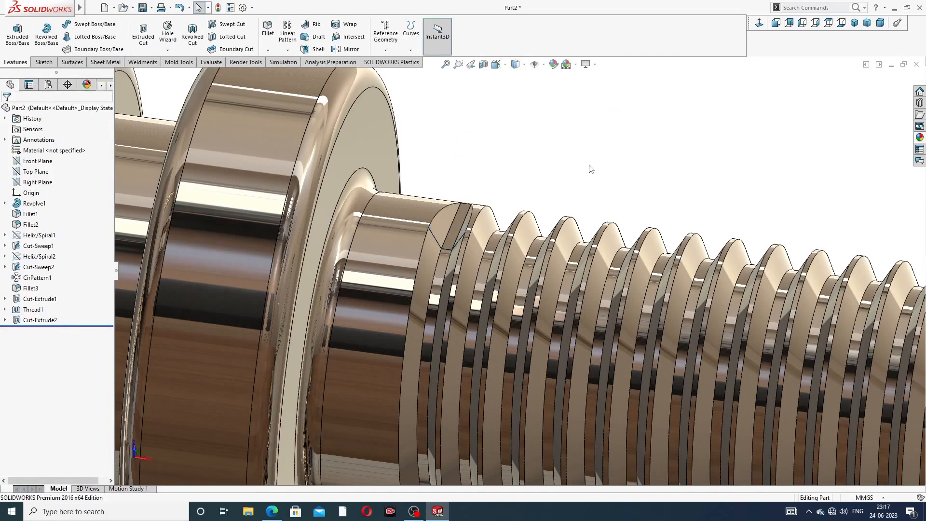
- Examine the thread run-out near the collar and the whole knurling screw from several angles
scroll(589, 169, up, 2)
middle_drag(512, 222, 742, 190)
key(f)
scroll(500, 338, down, 2)
scroll(498, 285, down, 2)
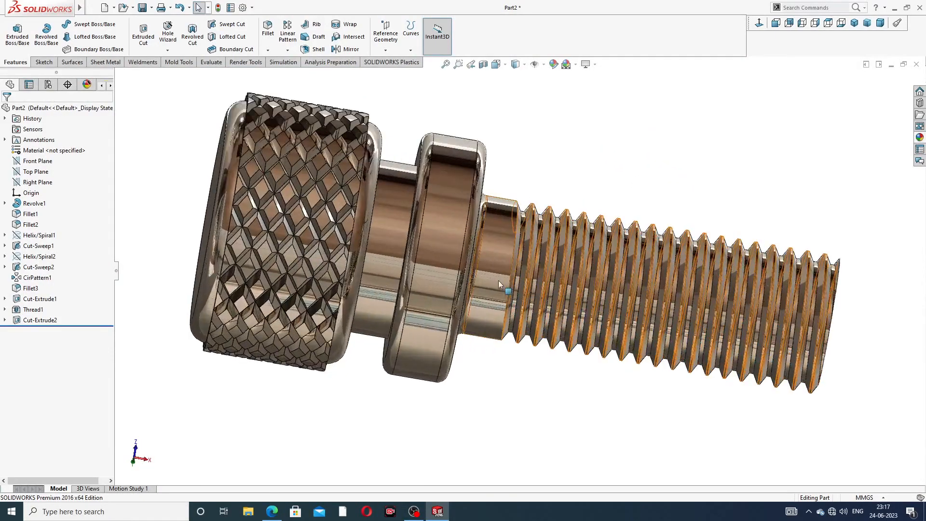
scroll(620, 182, up, 3)
middle_drag(606, 174, 574, 203)
scroll(493, 211, down, 2)
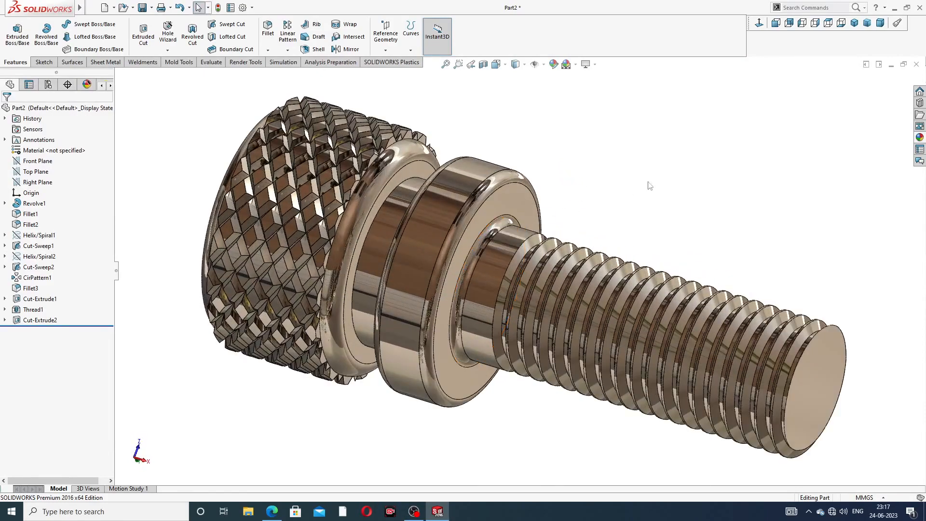
scroll(649, 186, up, 2)
middle_drag(665, 172, 686, 161)
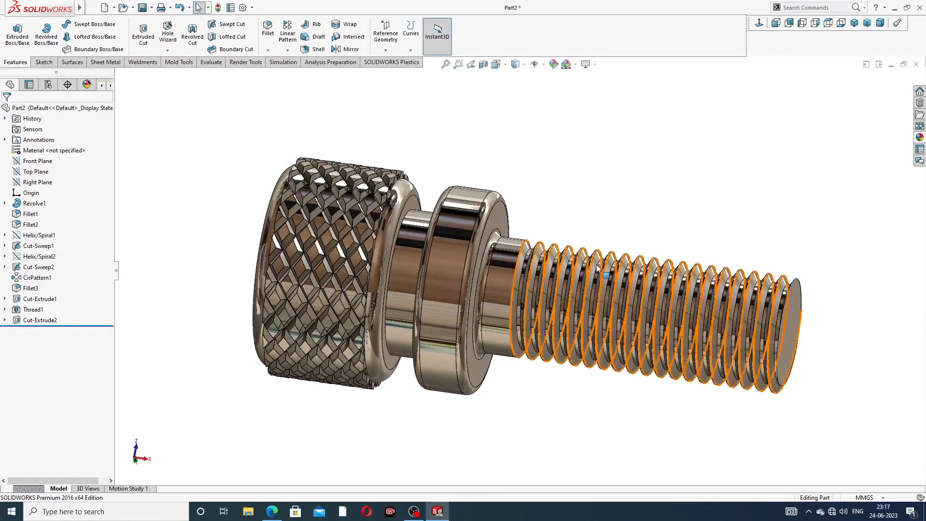
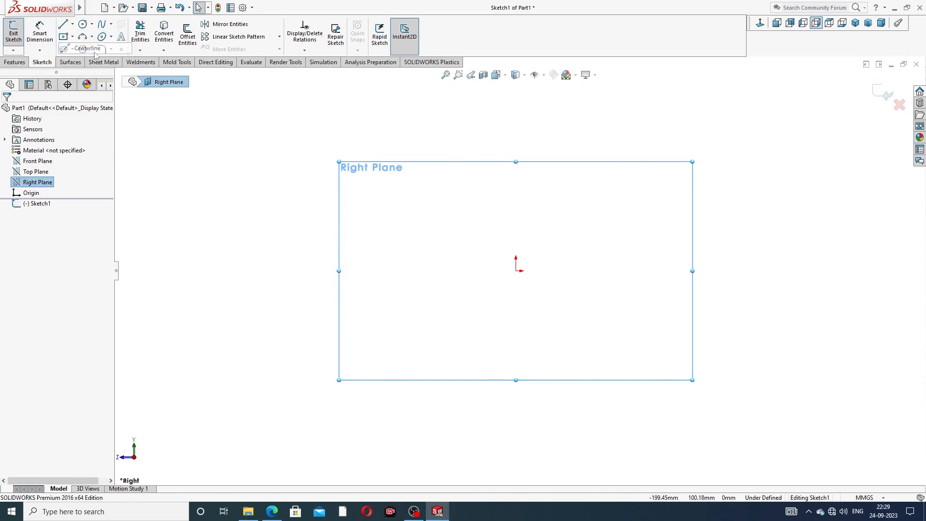
- Sketch a vertical centerline passing through the origin in the new part's Right Plane sketch
click(515, 90)
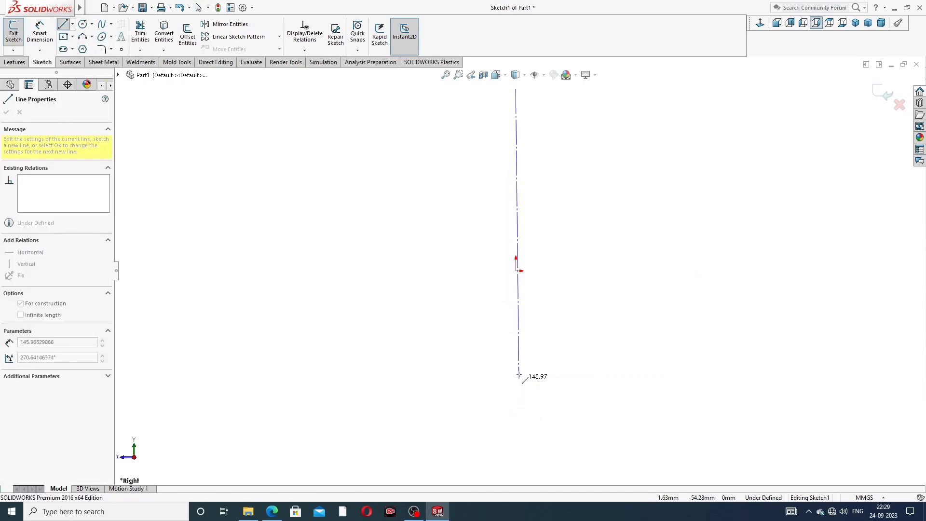
click(516, 312)
right_click(552, 281)
click(588, 289)
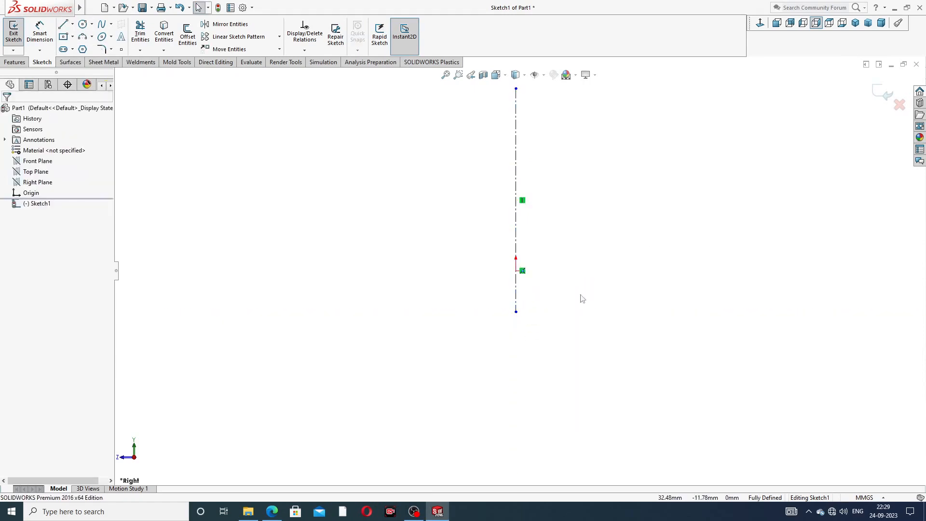
- Sketch a horizontal centerline about 107 mm long through the origin, crossing the vertical one
click(72, 24)
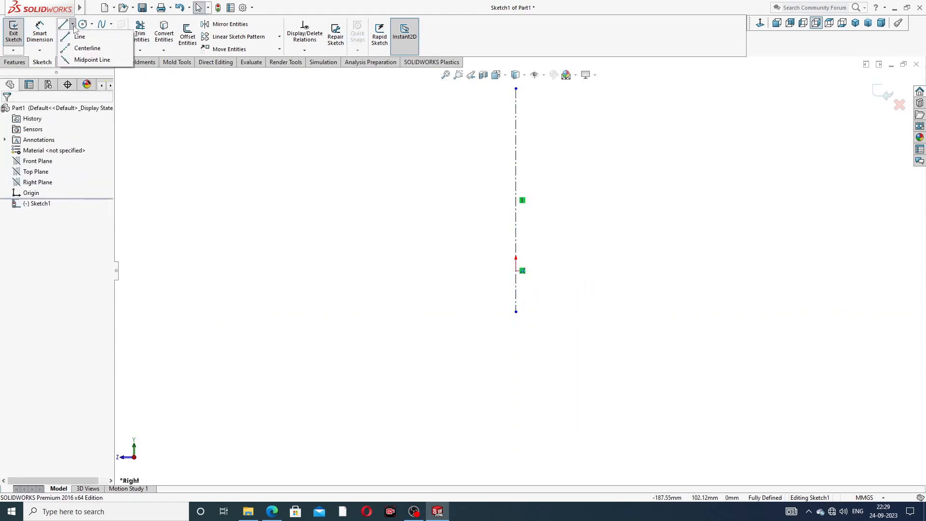
click(83, 48)
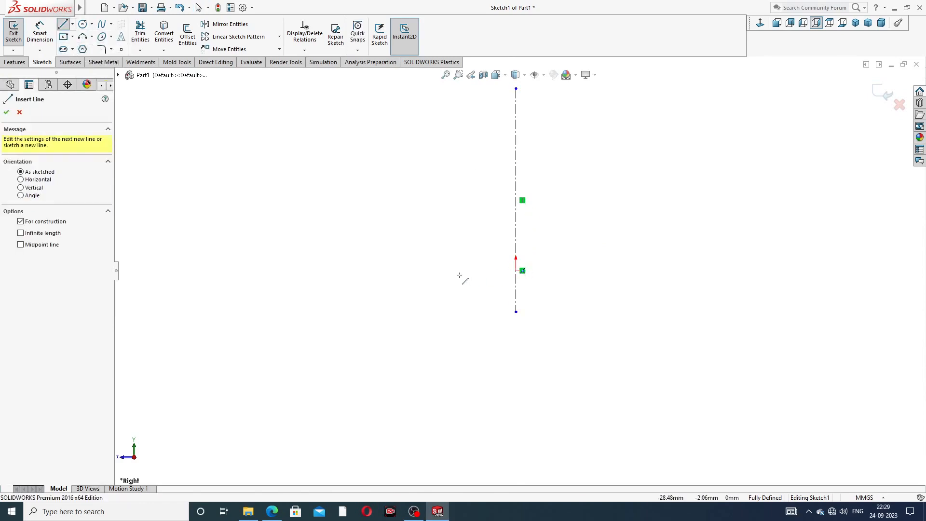
click(474, 273)
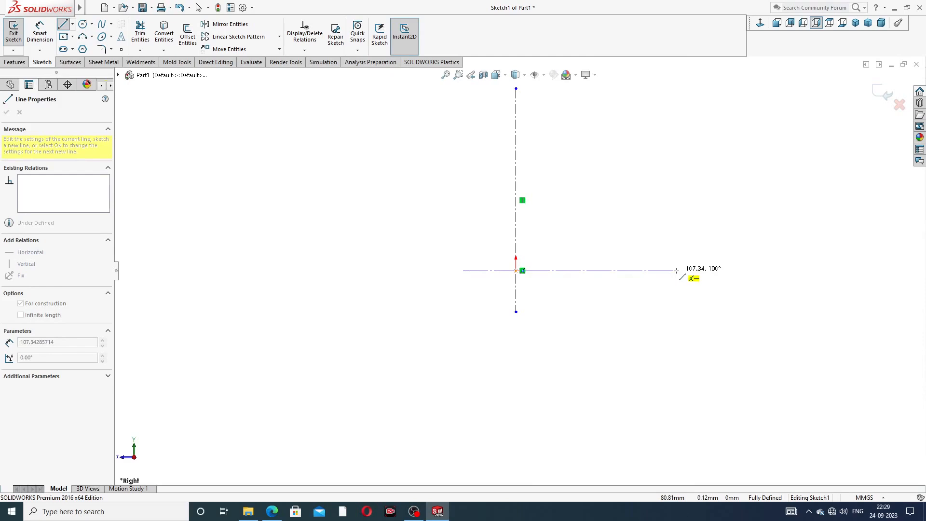
click(677, 271)
right_click(681, 213)
click(704, 222)
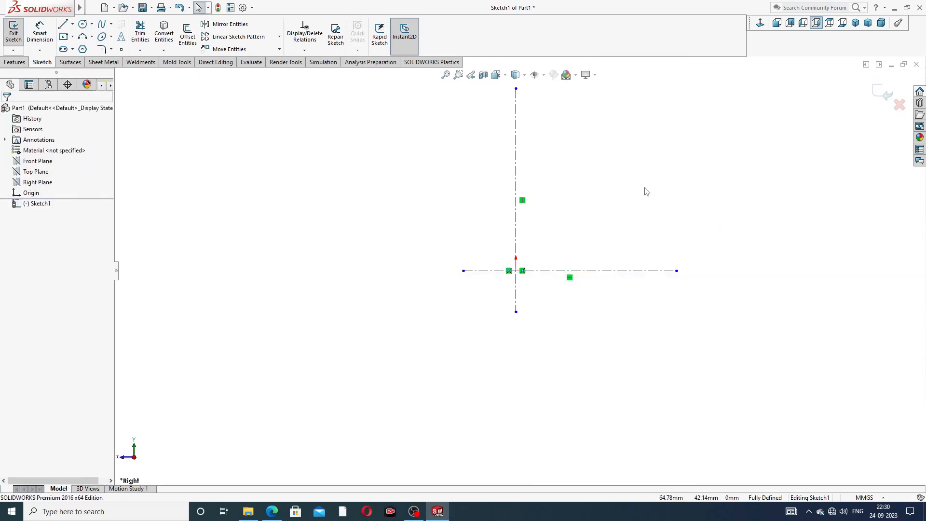
- Lengthen the vertical centerline by moving its upper endpoint further up
scroll(645, 189, up, 3)
drag(517, 165, 517, 108)
click(580, 189)
scroll(574, 213, down, 1)
scroll(566, 230, down, 1)
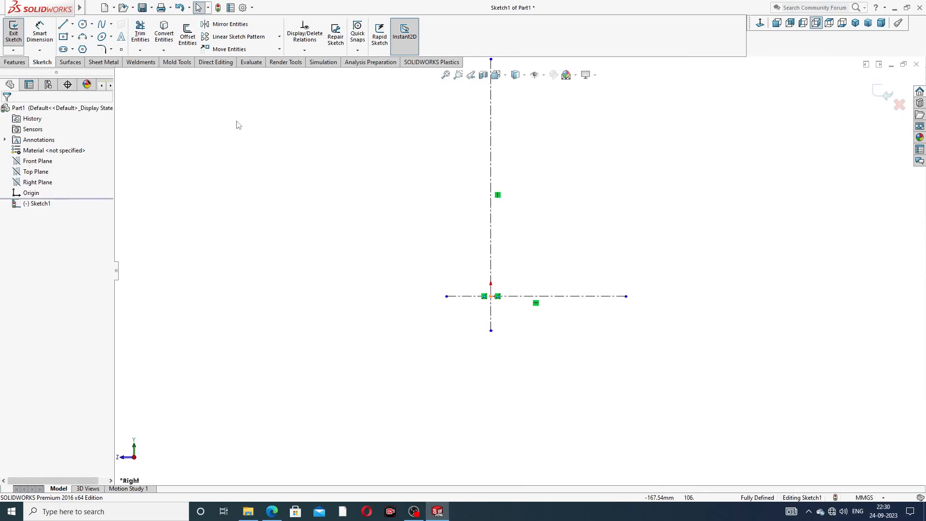
scroll(371, 148, up, 2)
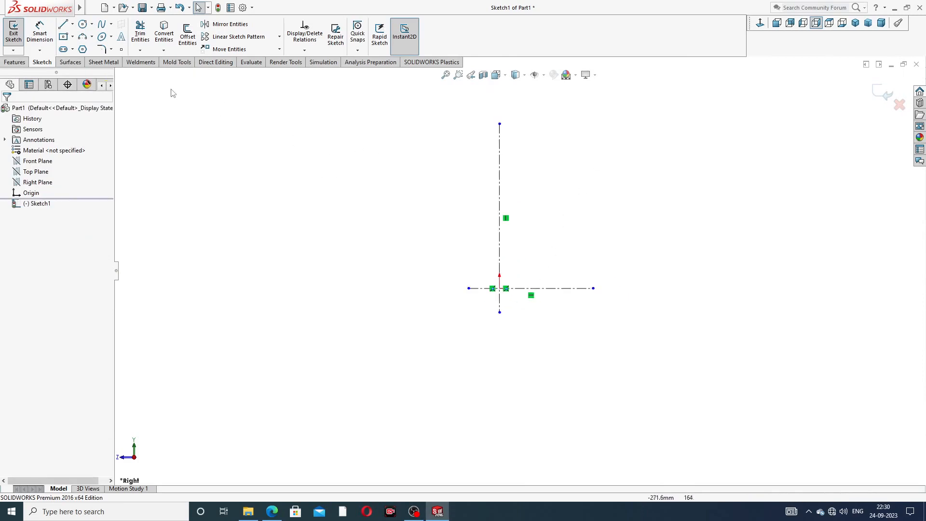
- Sketch the lower profile from the origin: a base about 38 mm wide, a wall about 40 mm high and a rectangular tab projecting about 14.8 mm
click(63, 25)
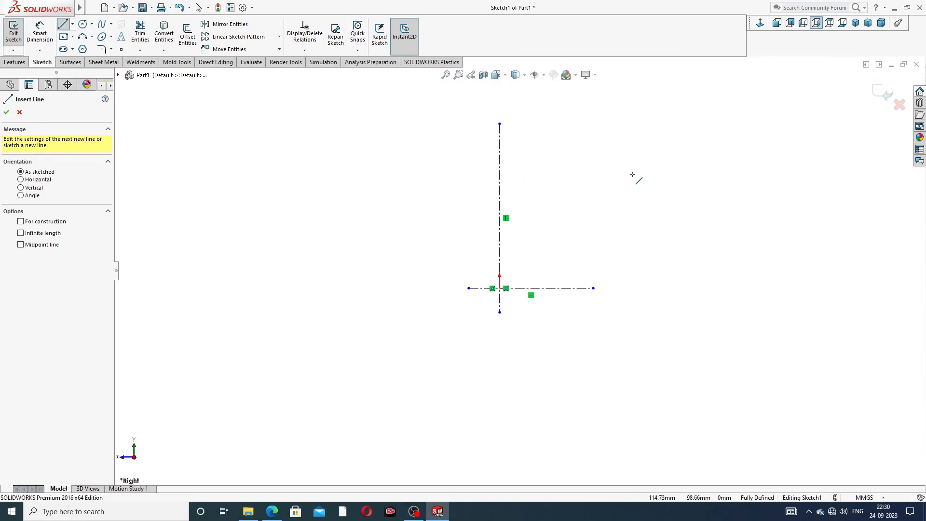
click(499, 289)
scroll(566, 274, down, 1)
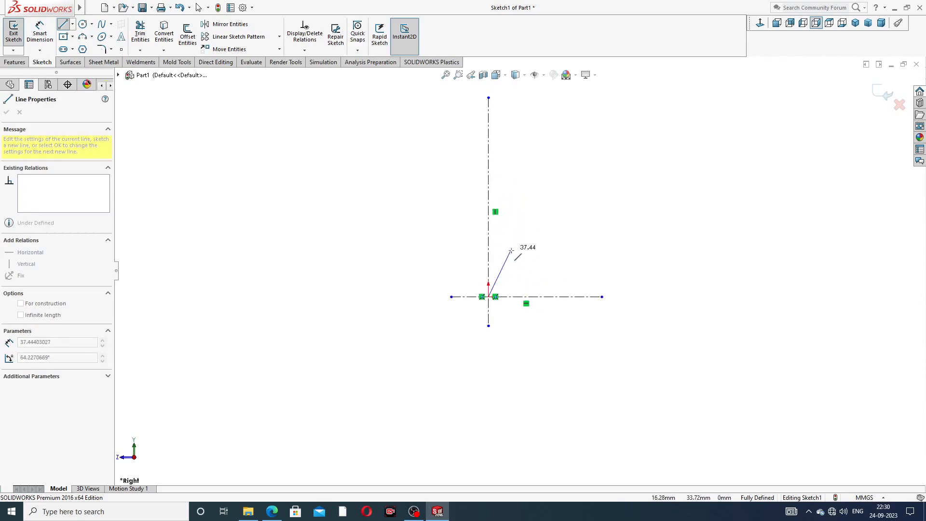
click(542, 296)
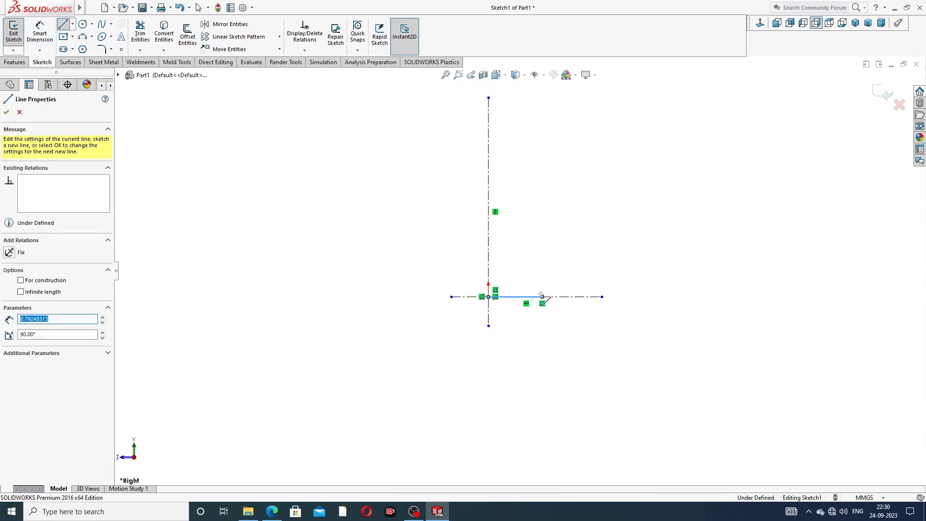
click(542, 239)
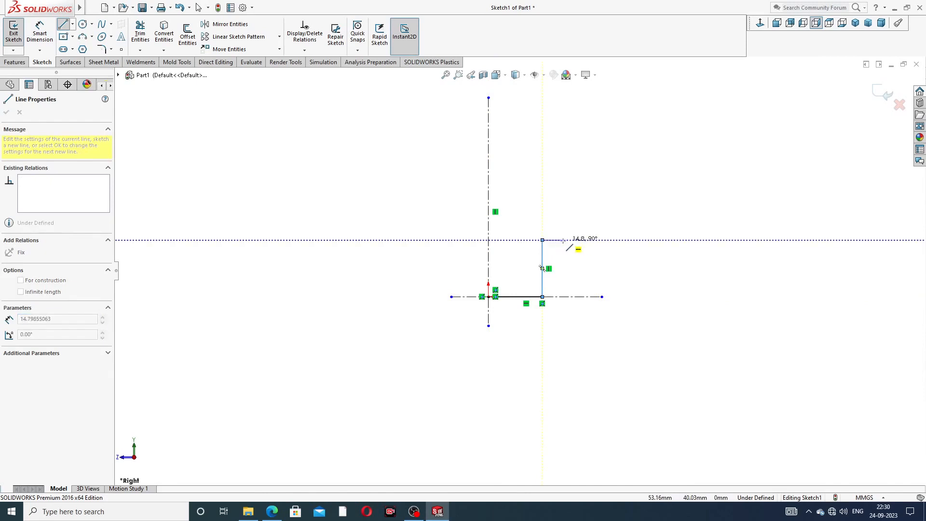
click(562, 240)
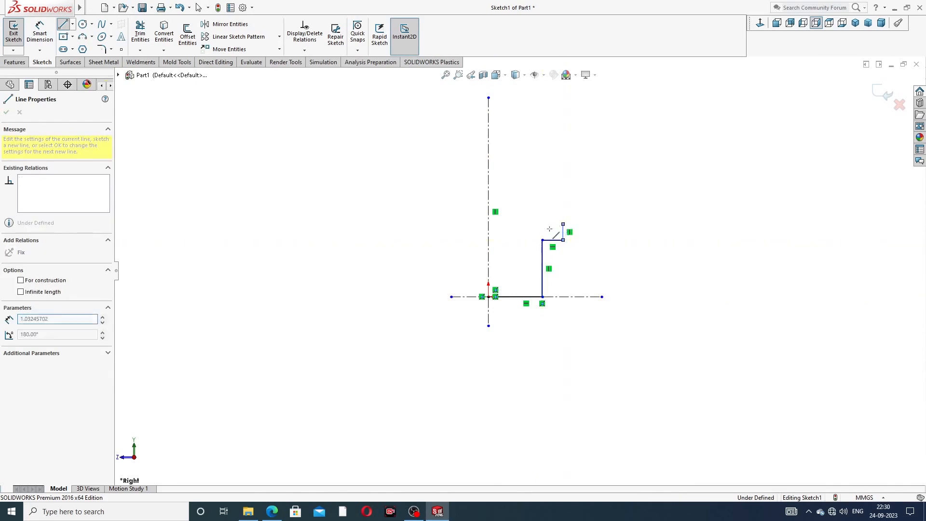
click(563, 224)
click(542, 224)
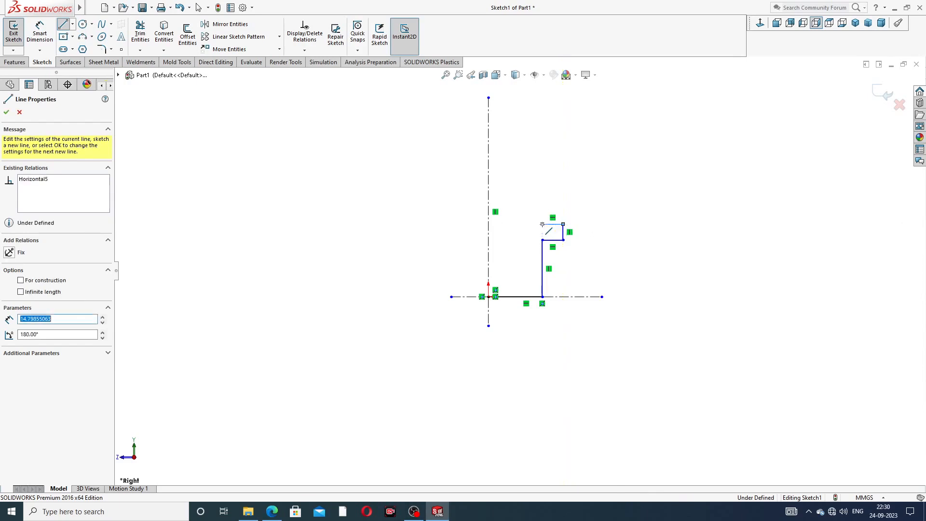
- Continue the profile with a vertical wall above the first tab and a second rectangular tab projecting about 14.8 mm, aligned with the first
click(542, 124)
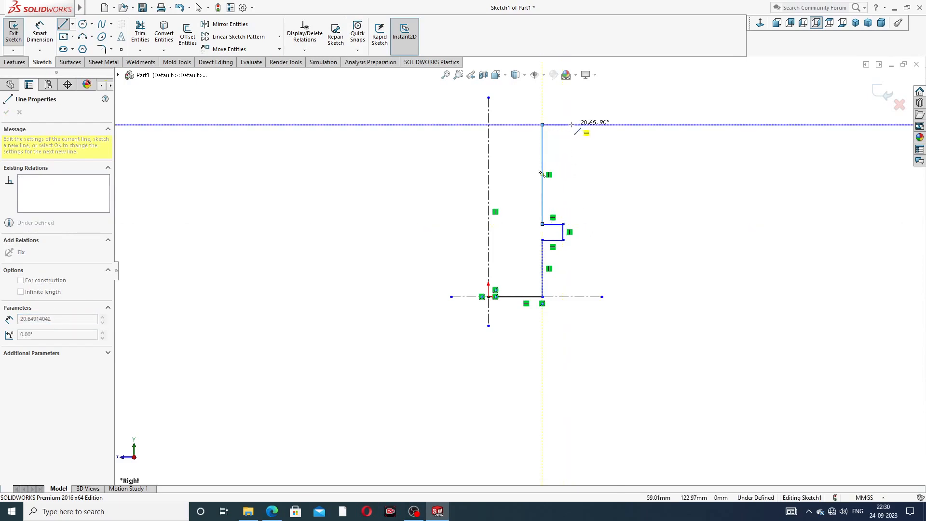
click(563, 124)
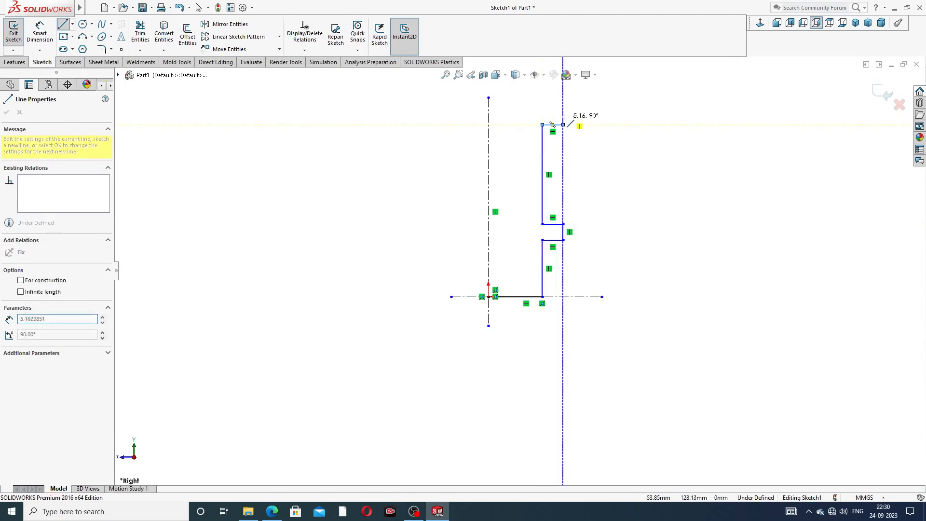
click(564, 105)
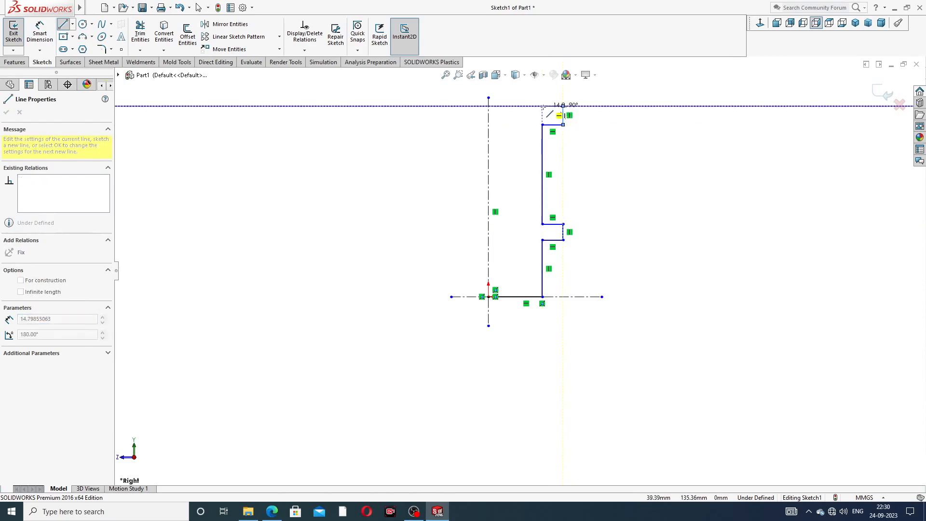
click(542, 105)
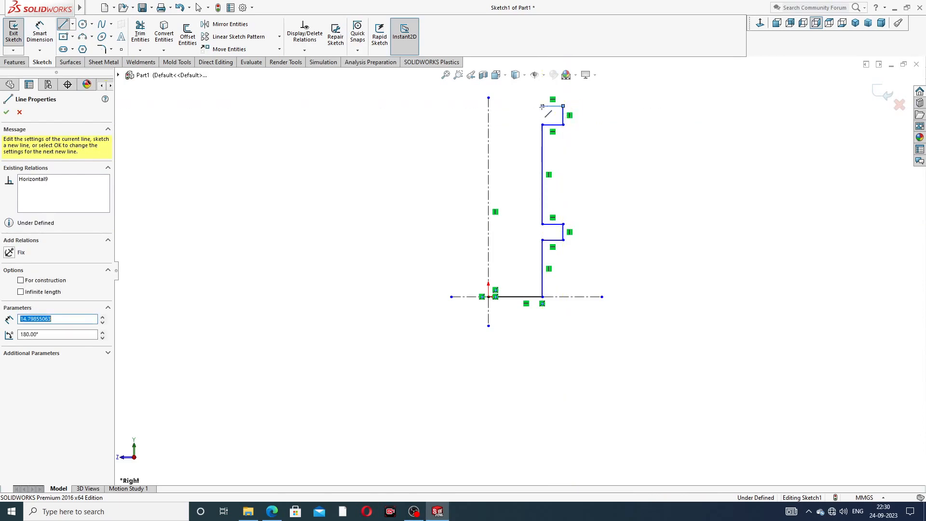
- Close the profile with a wall about 87 mm high, a horizontal top edge to the axis and a vertical line about 223 mm long to the origin
scroll(519, 272, up, 3)
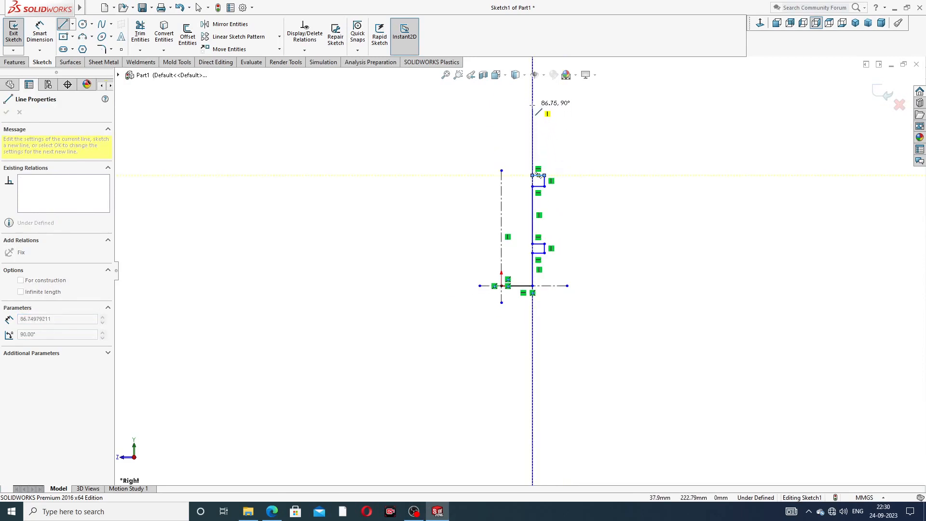
click(532, 105)
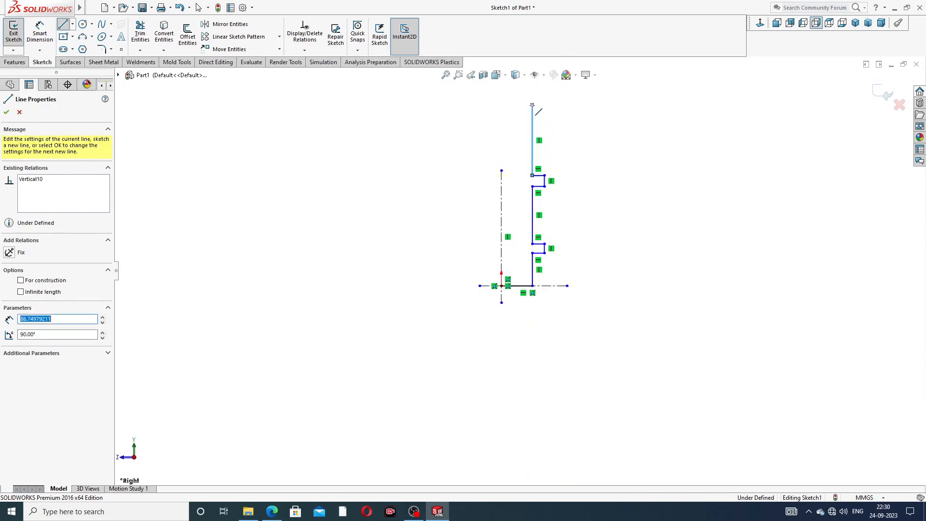
click(502, 104)
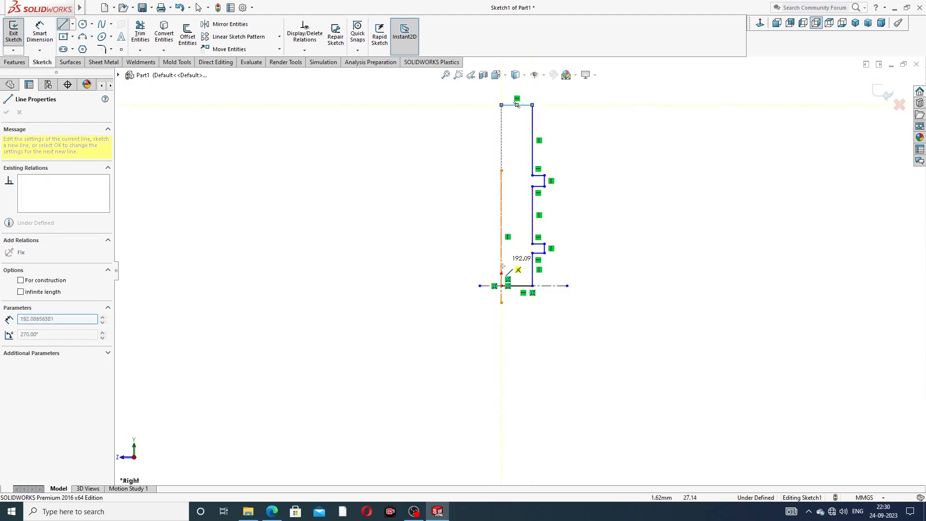
click(502, 285)
right_click(600, 159)
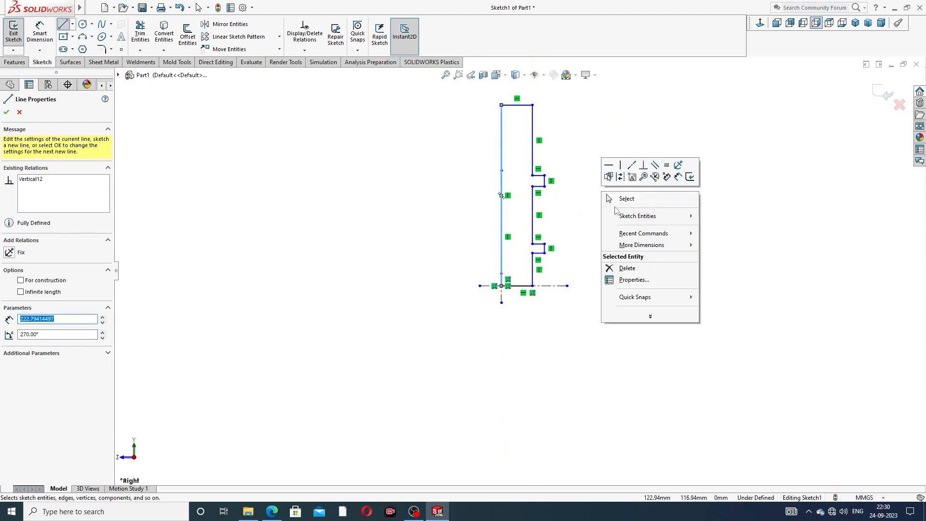
click(623, 199)
scroll(558, 158, up, 3)
scroll(548, 159, down, 2)
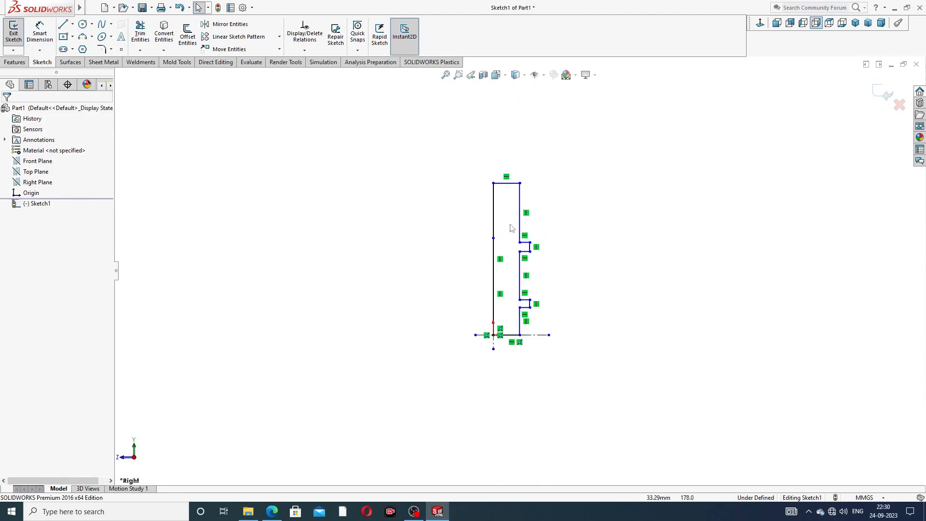
- Move the vertical centerline's upper endpoint so that the line extends well above the profile's top edge
drag(495, 240, 493, 104)
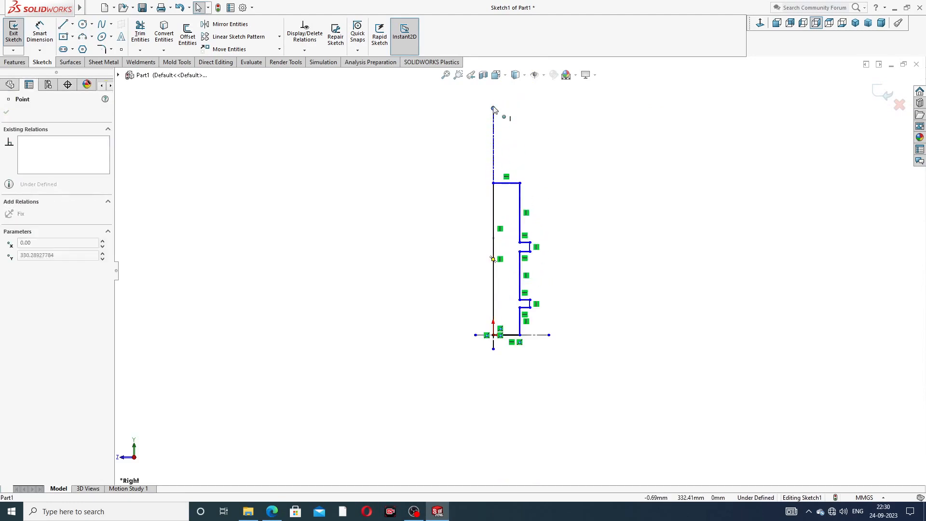
click(559, 157)
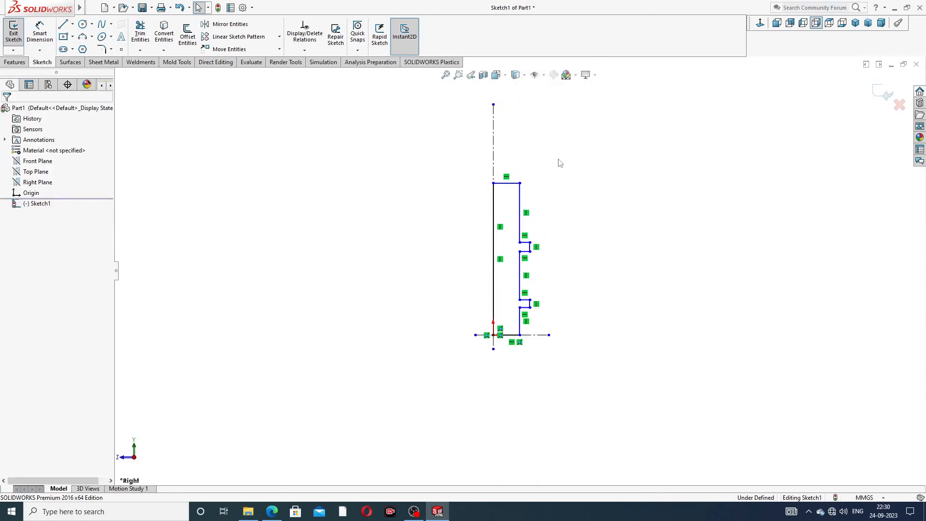
scroll(543, 207, down, 3)
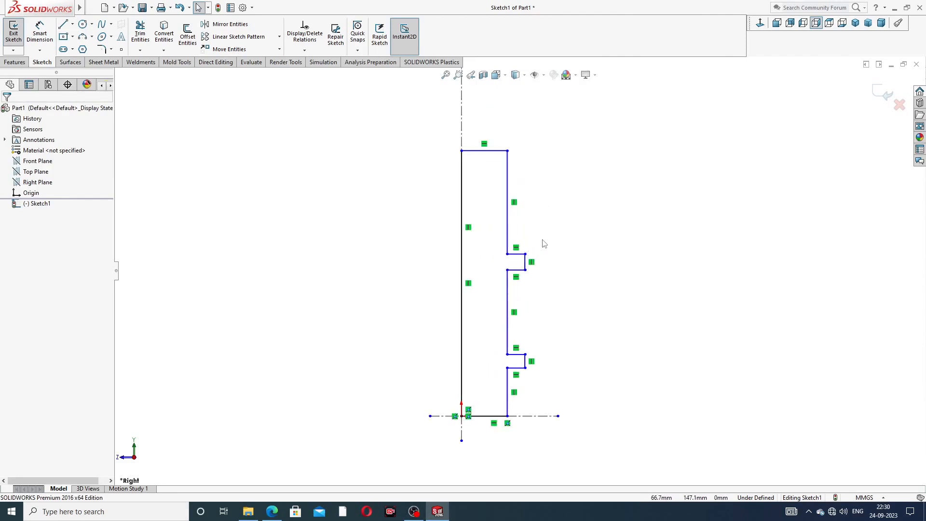
scroll(551, 231, up, 2)
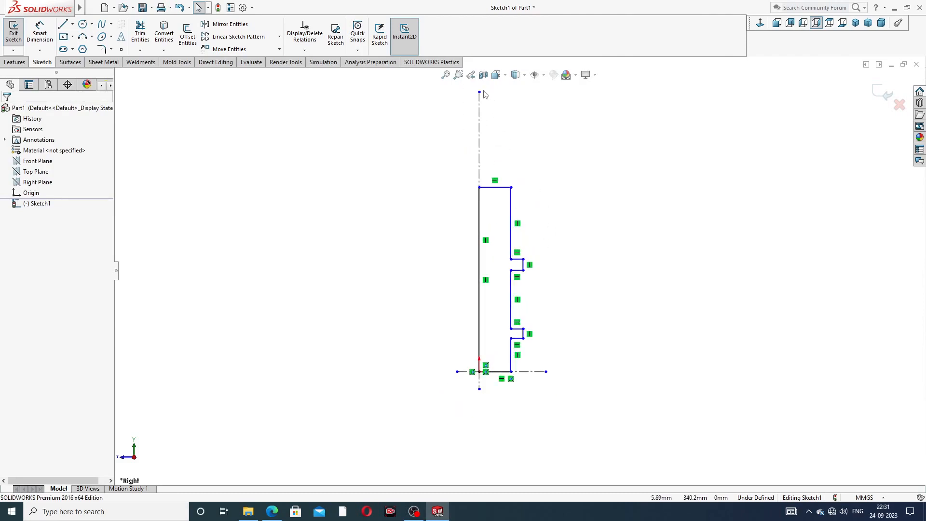
drag(479, 92, 479, 111)
click(543, 168)
scroll(533, 251, down, 2)
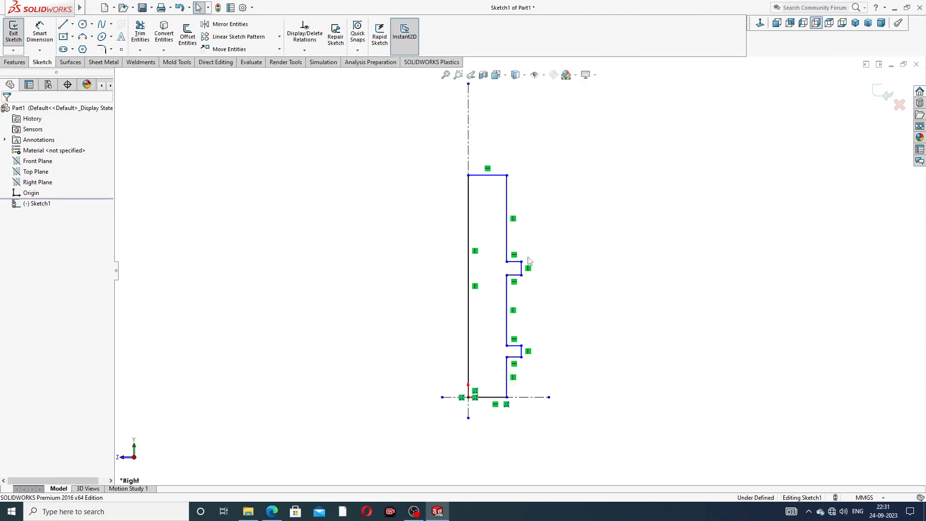
- Make the three vertical wall segments above, between and below the tabs collinear
click(502, 236)
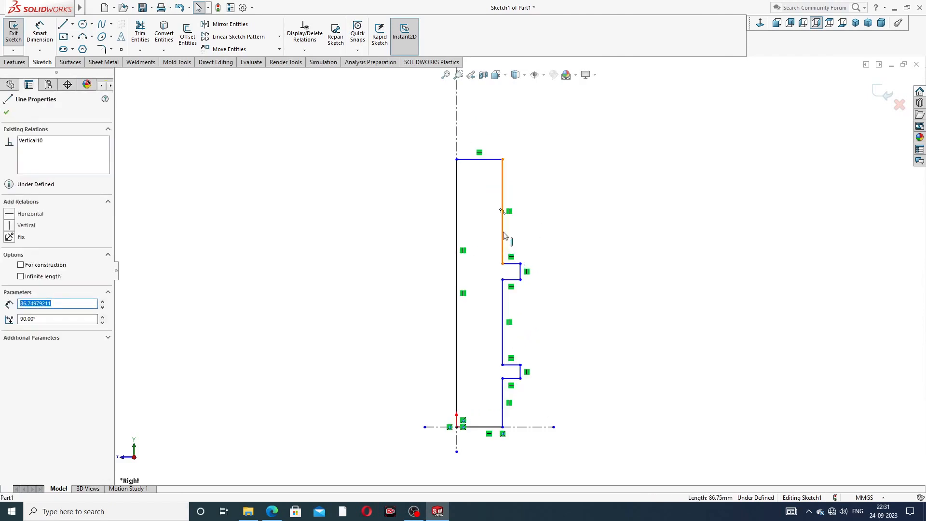
ctrl+click(504, 304)
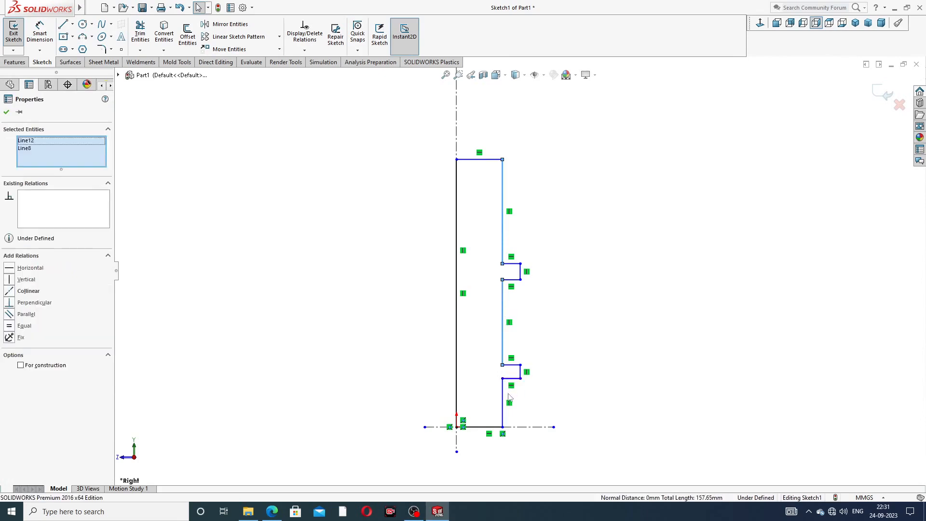
ctrl+click(503, 393)
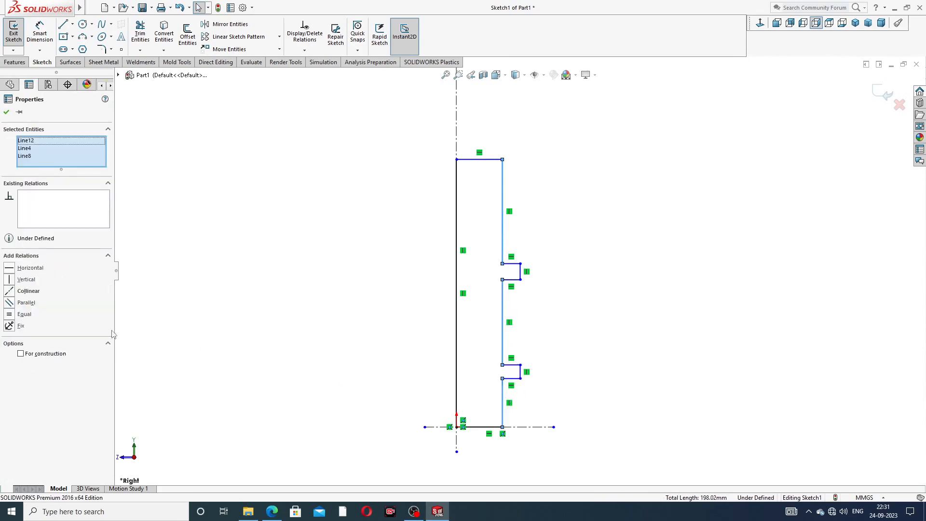
click(30, 293)
click(543, 263)
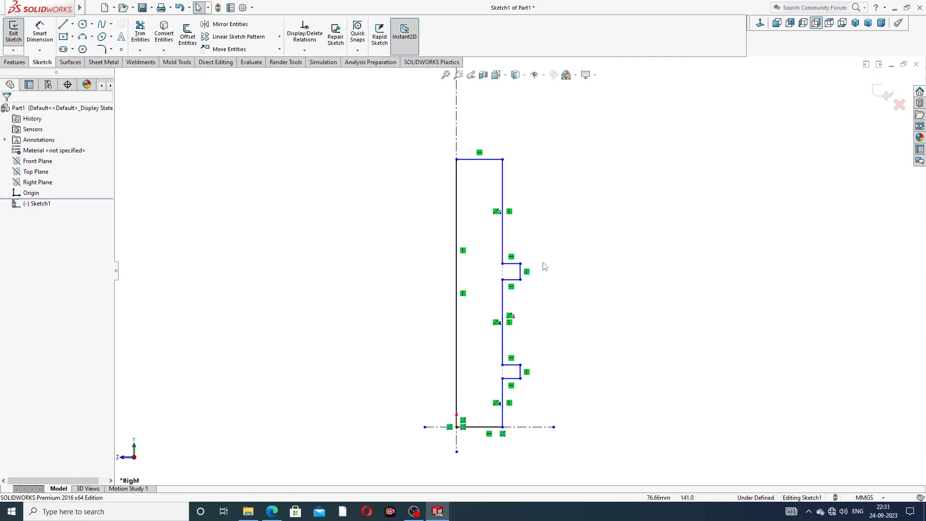
- Make the outer vertical edges of the two tabs collinear and equal in length
scroll(524, 288, down, 2)
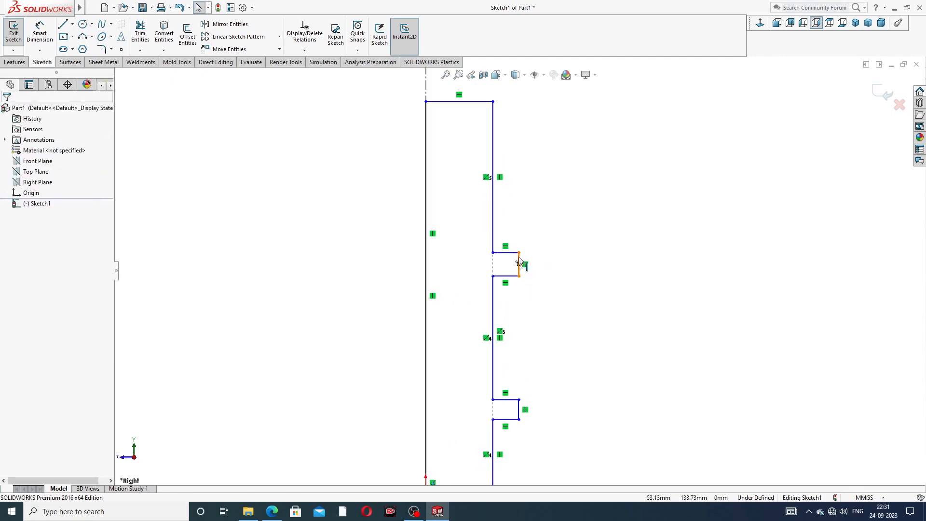
click(519, 263)
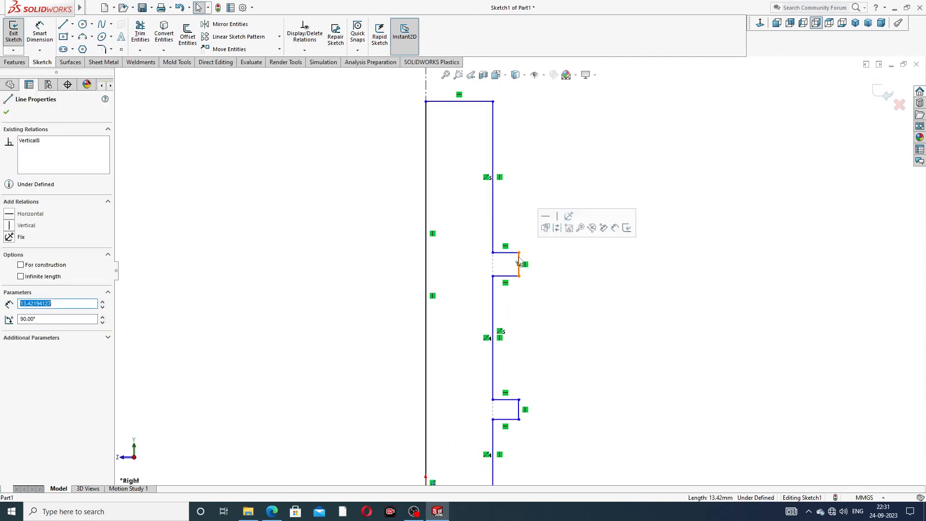
ctrl+click(519, 409)
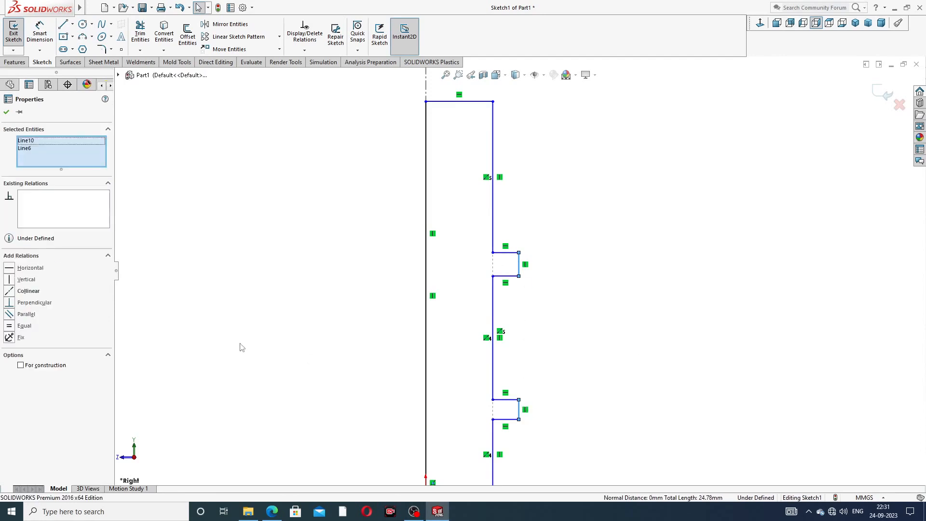
click(29, 291)
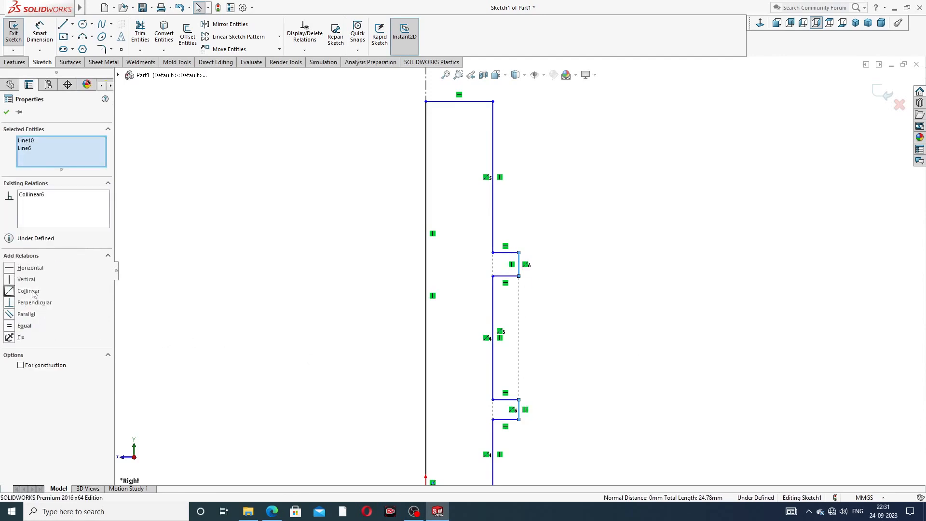
click(14, 327)
click(611, 211)
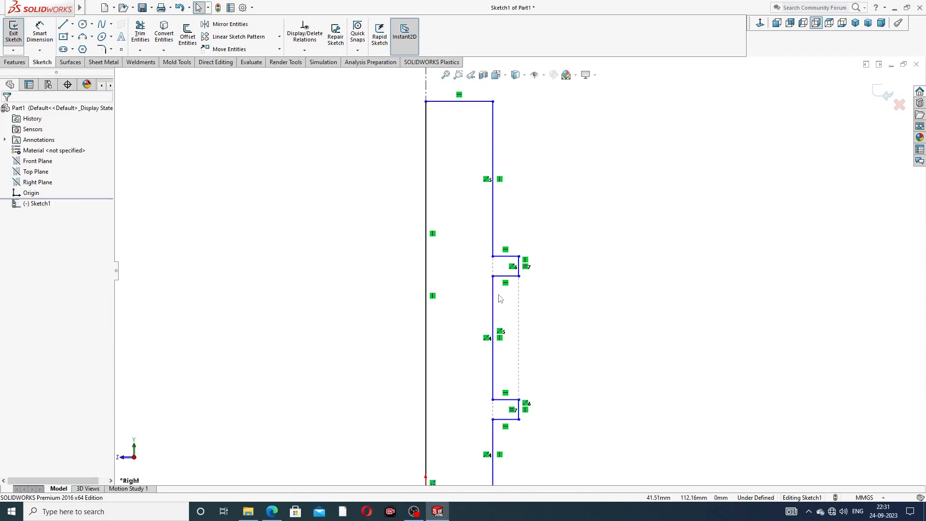
- Dimension the profile's horizontal base edge from the origin to 12 mm
scroll(499, 299, up, 3)
scroll(521, 302, down, 2)
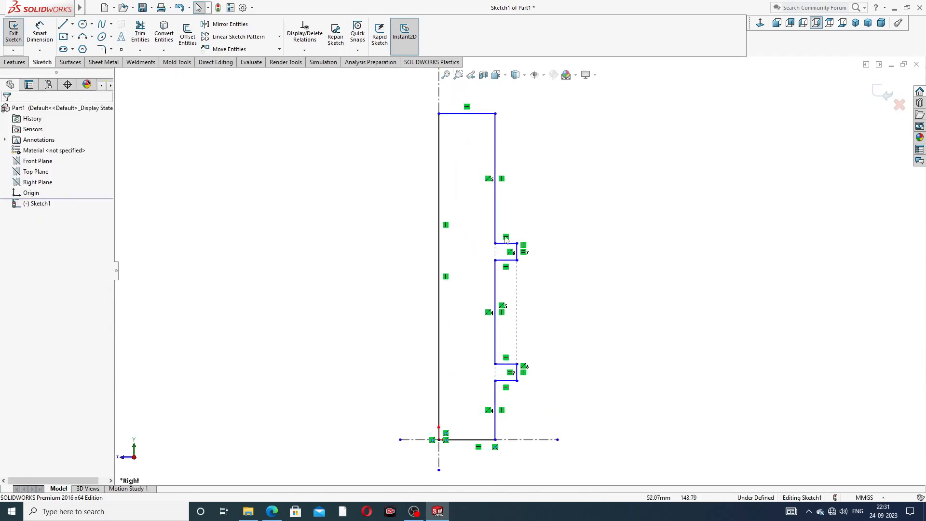
scroll(521, 274, up, 2)
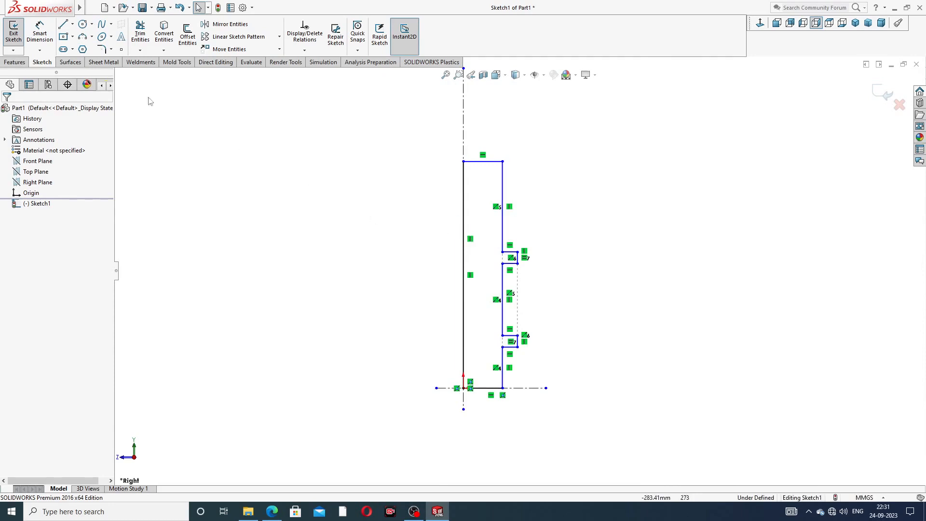
click(40, 36)
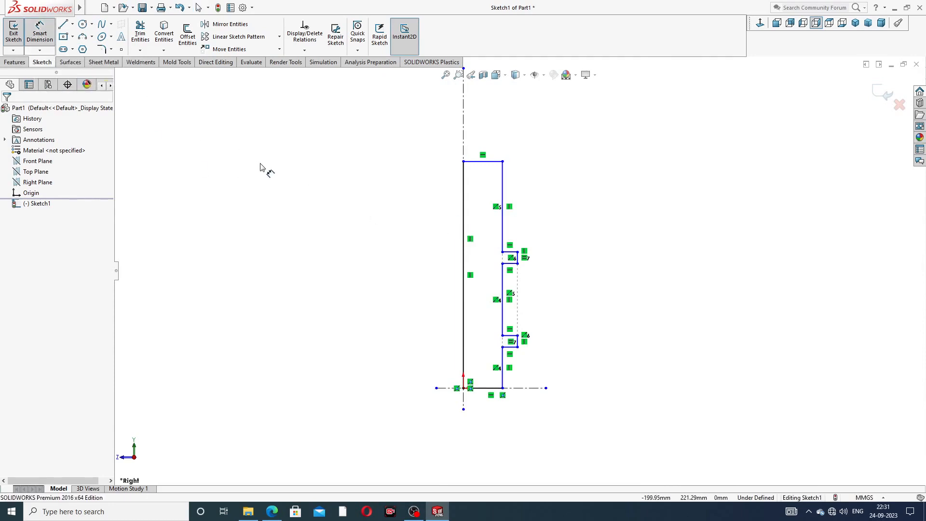
scroll(492, 379, down, 2)
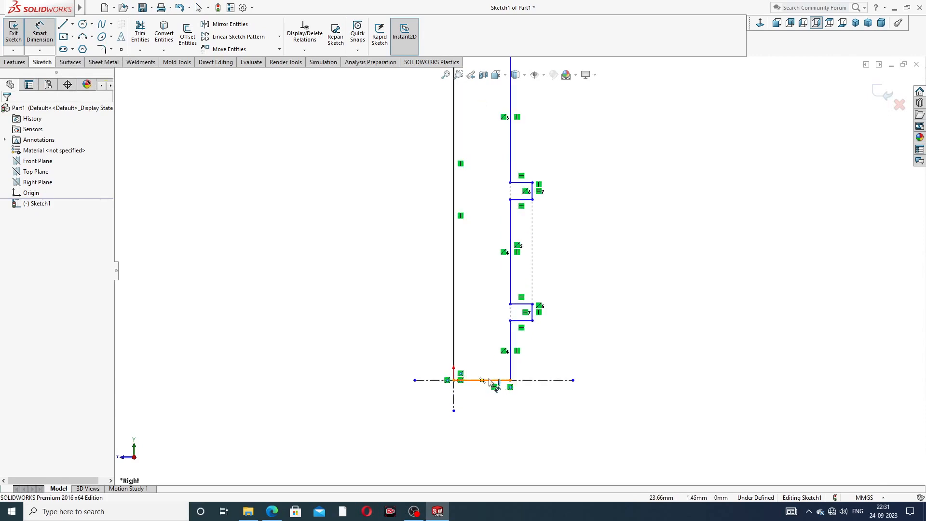
click(492, 381)
click(486, 419)
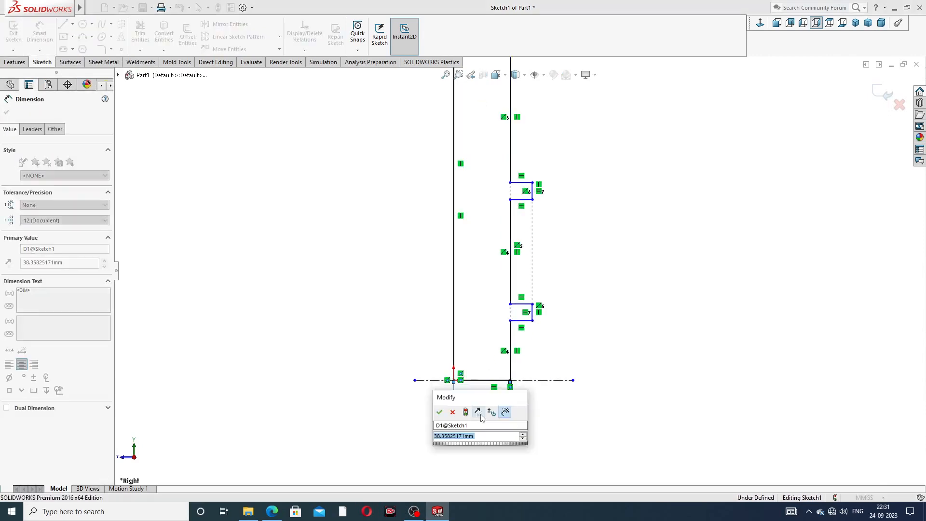
text(12)
key(Return)
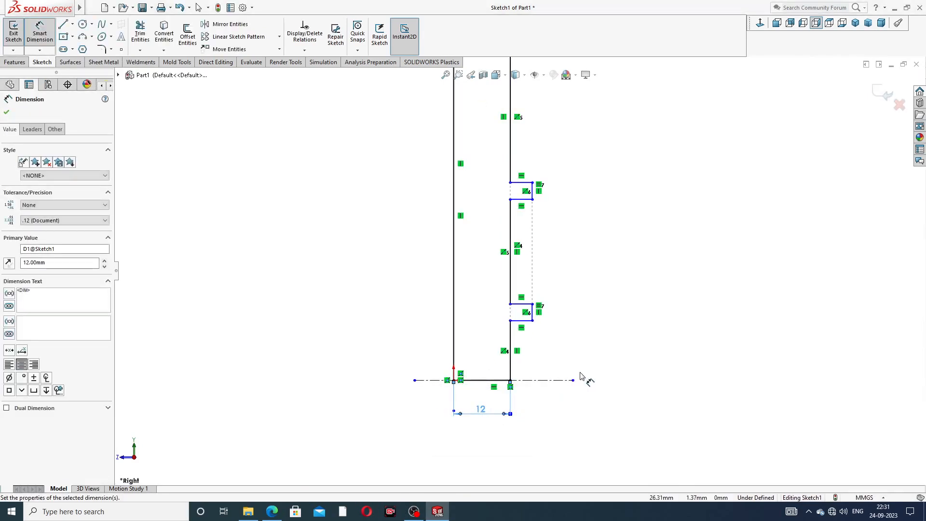
- Dimension the distance from the vertical axis line to the lower tab's outer edge as 19 mm
scroll(568, 339, down, 2)
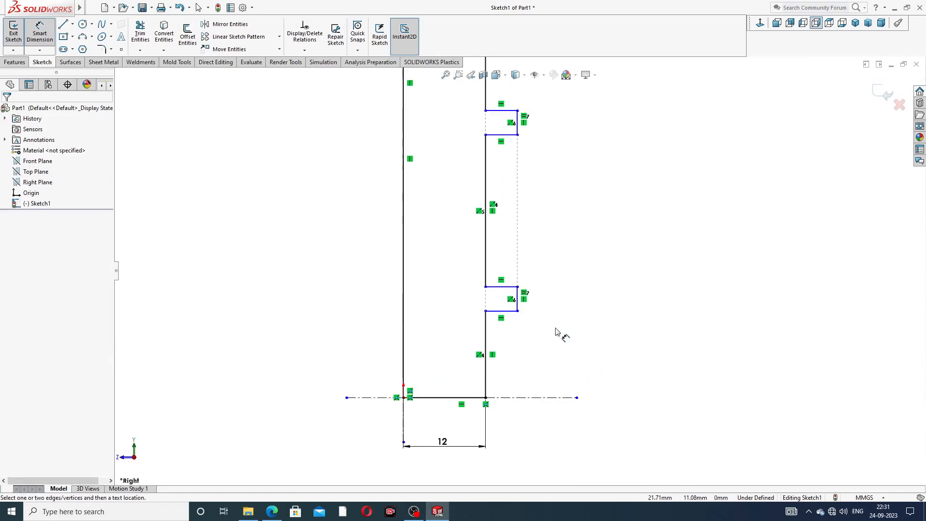
click(520, 297)
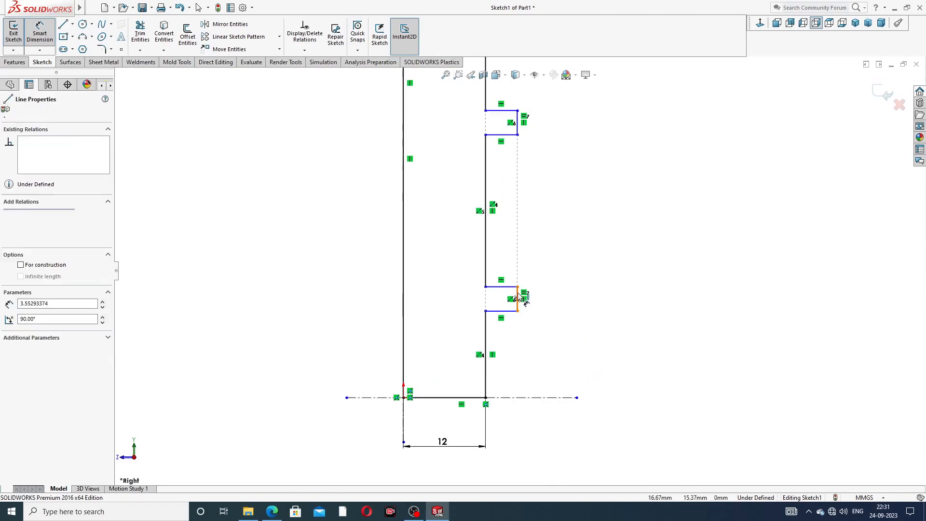
click(404, 288)
click(435, 261)
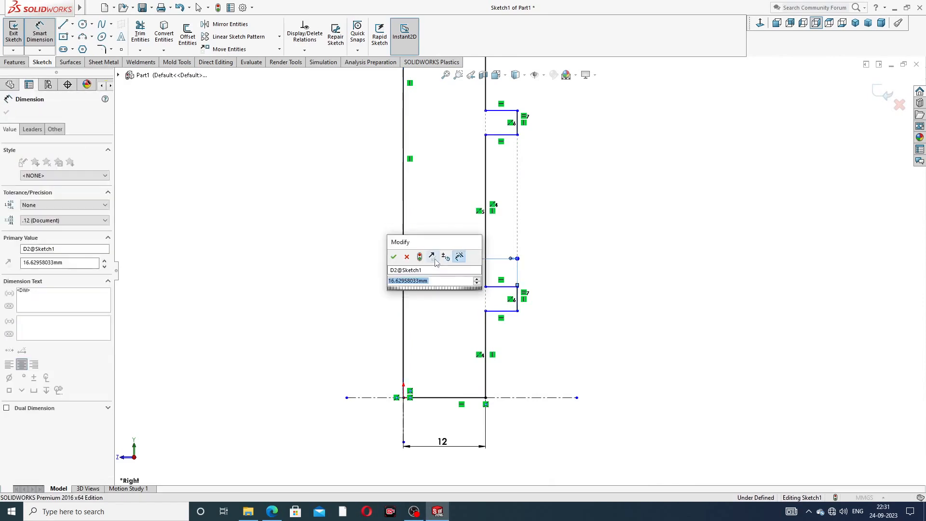
text(19)
key(Return)
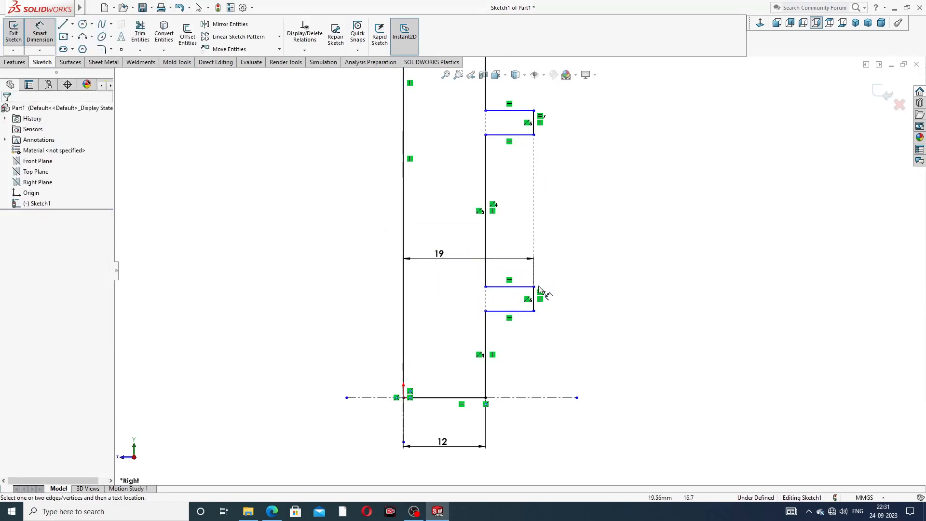
- Dimension the outer vertical edge of the lower tab to a thickness of 3 mm
click(534, 307)
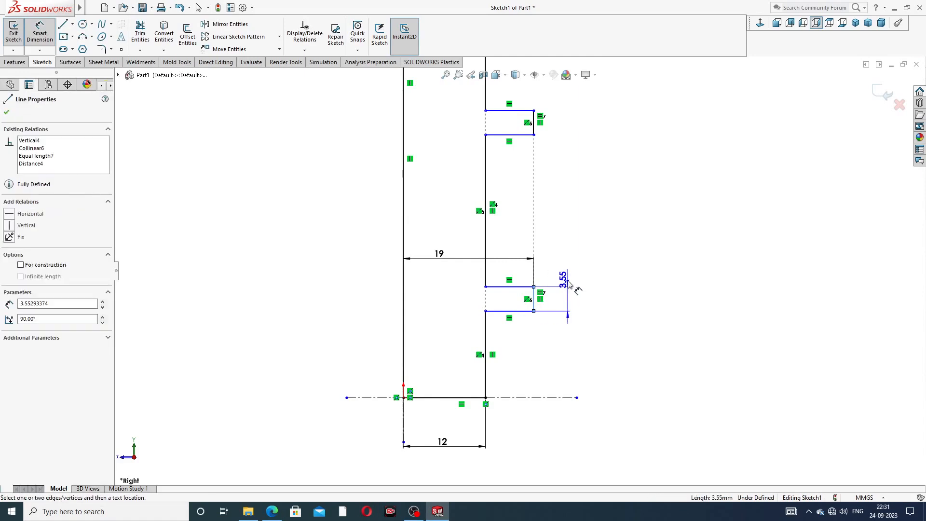
click(571, 287)
text(3)
key(Return)
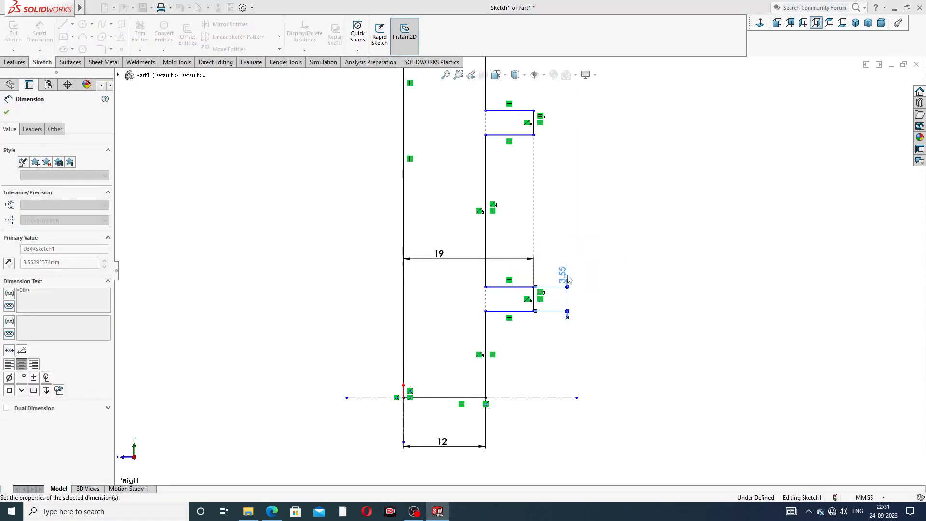
- Dimension the vertical wall between the two tabs to 100 mm and end dimensioning
scroll(586, 159, up, 3)
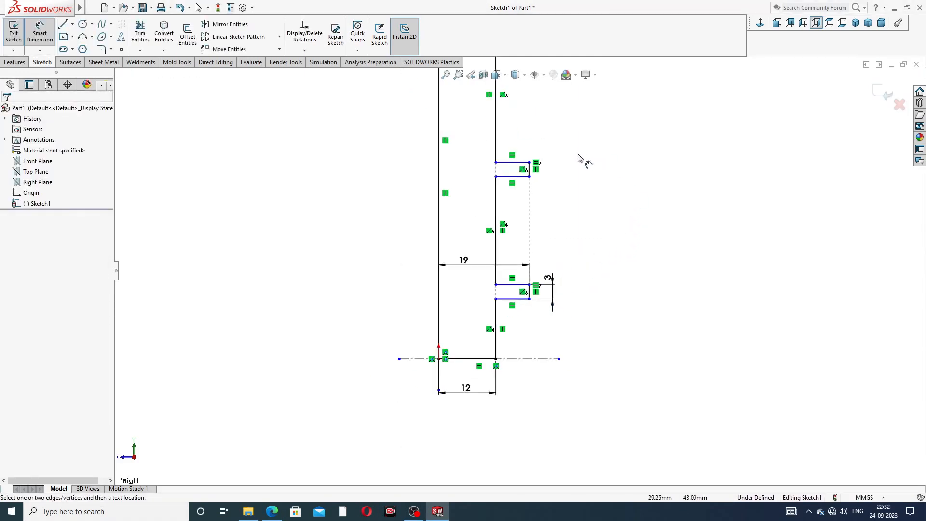
scroll(522, 159, down, 2)
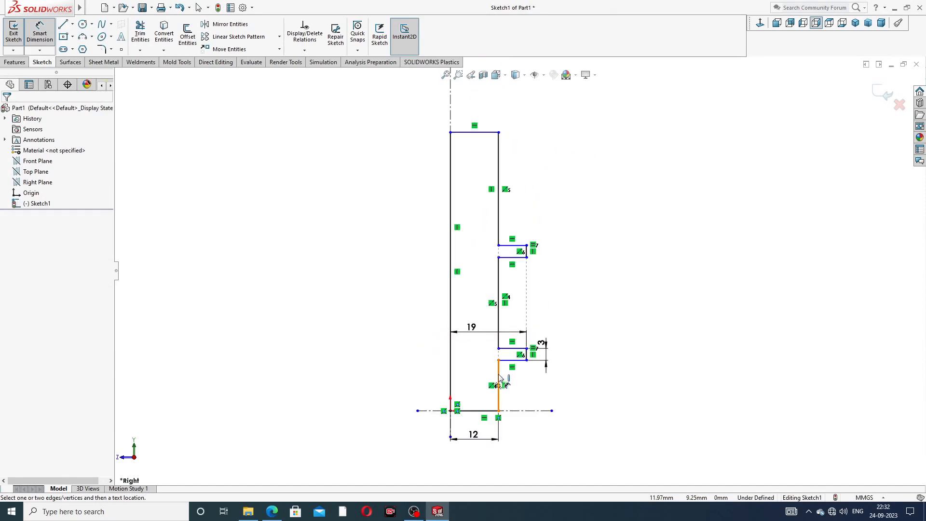
click(500, 282)
click(548, 303)
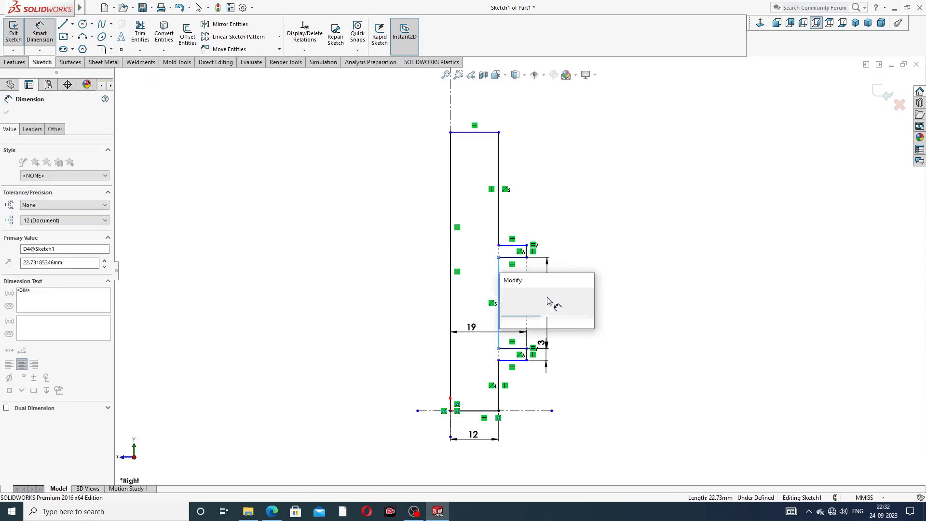
text(100)
key(Return)
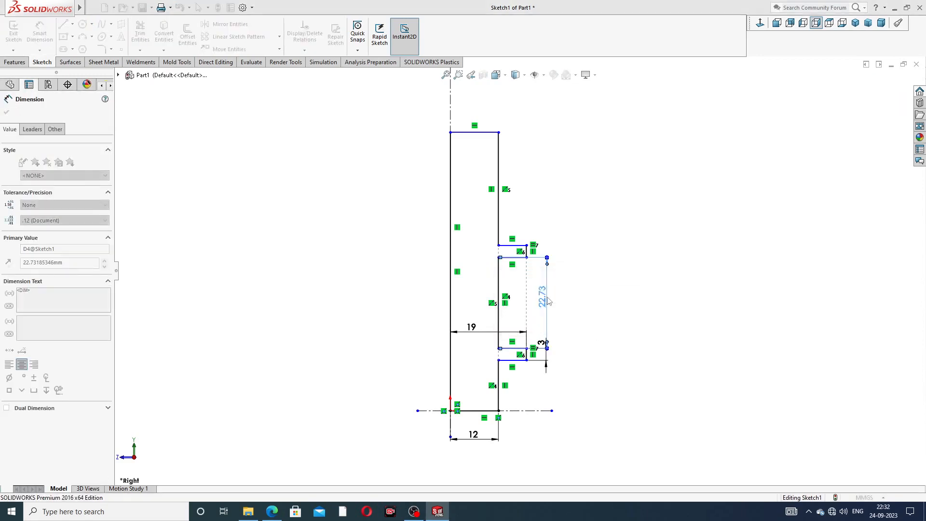
key(Escape)
key(f)
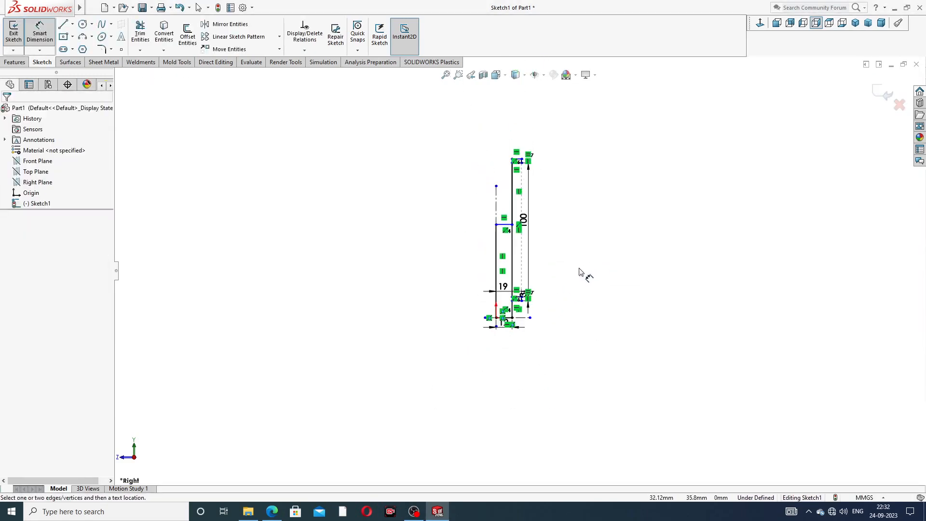
scroll(535, 224, down, 2)
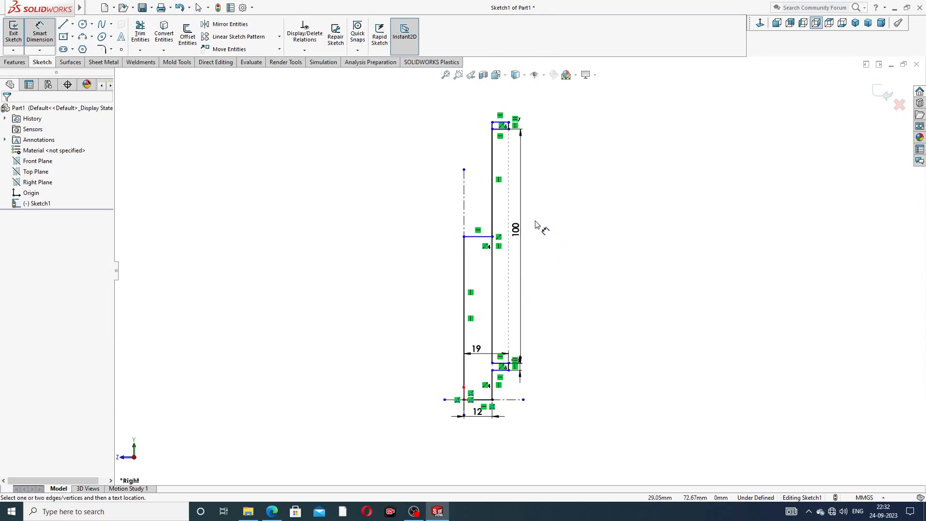
right_click(567, 200)
click(605, 146)
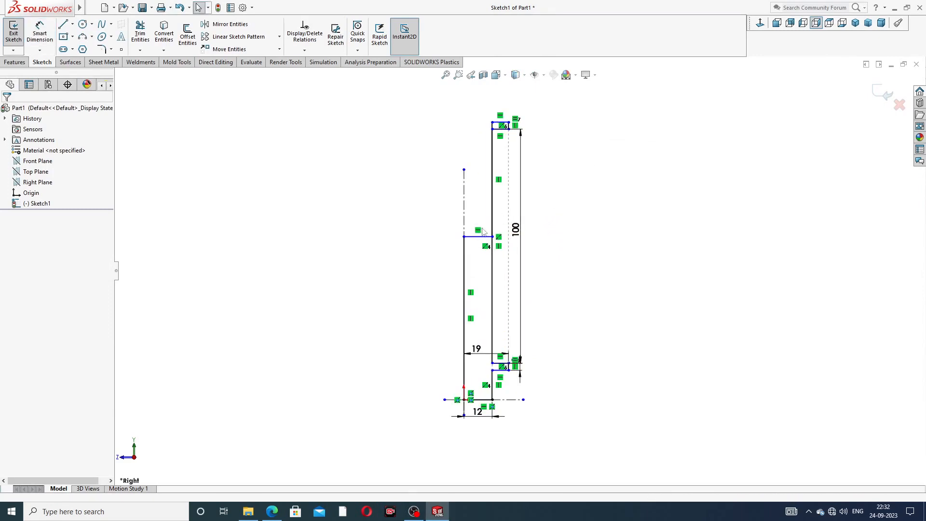
- Move the profile's horizontal top edge up until it lies clearly above the upper tab
drag(477, 240, 488, 92)
scroll(526, 145, down, 3)
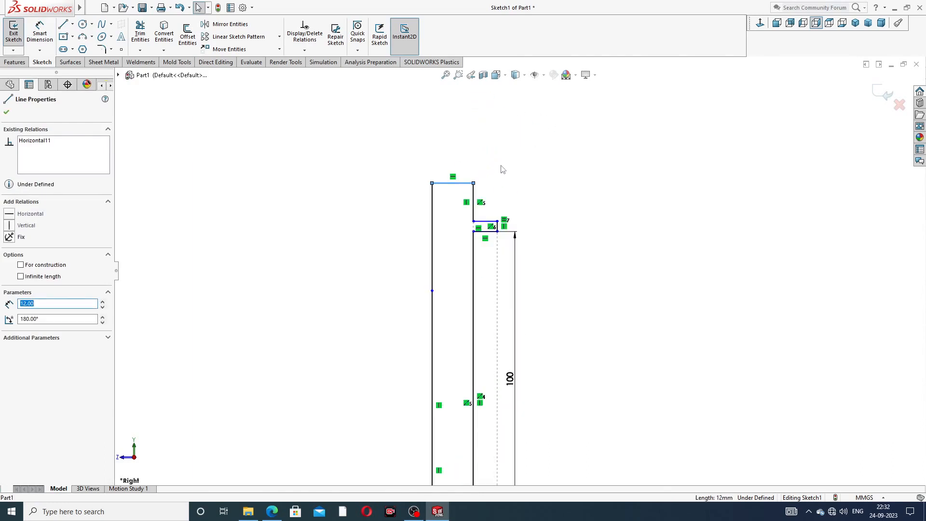
drag(447, 183, 445, 125)
click(509, 154)
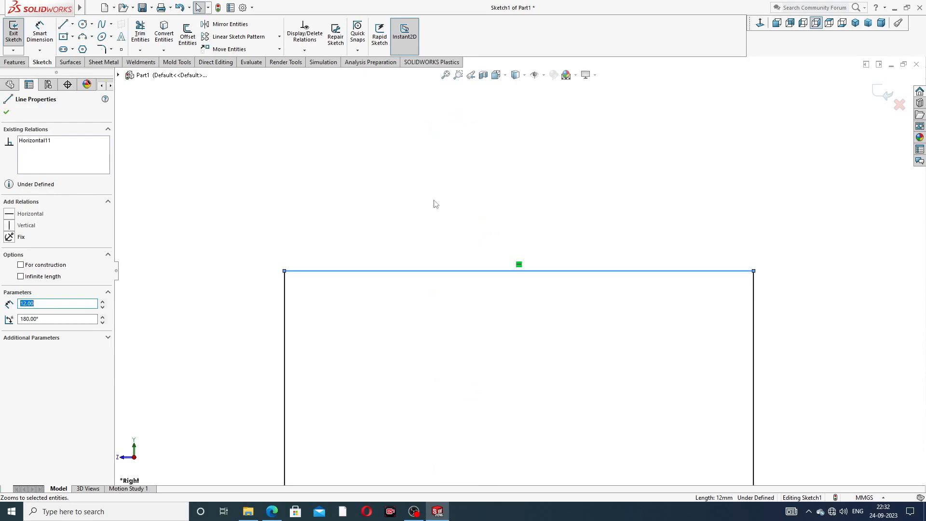
- Dimension the vertical wall between the horizontal centerline and the lower tab to 26 mm
click(373, 219)
scroll(405, 225, up, 13)
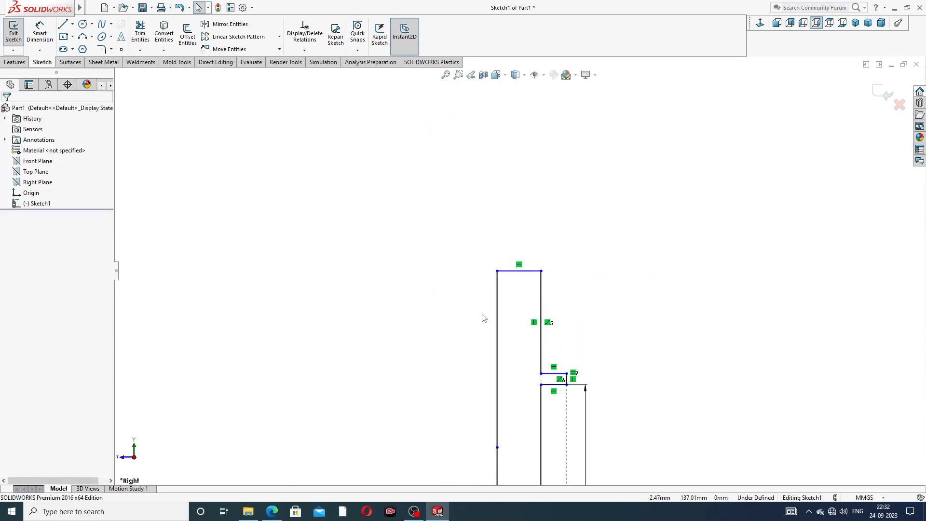
scroll(484, 318, up, 5)
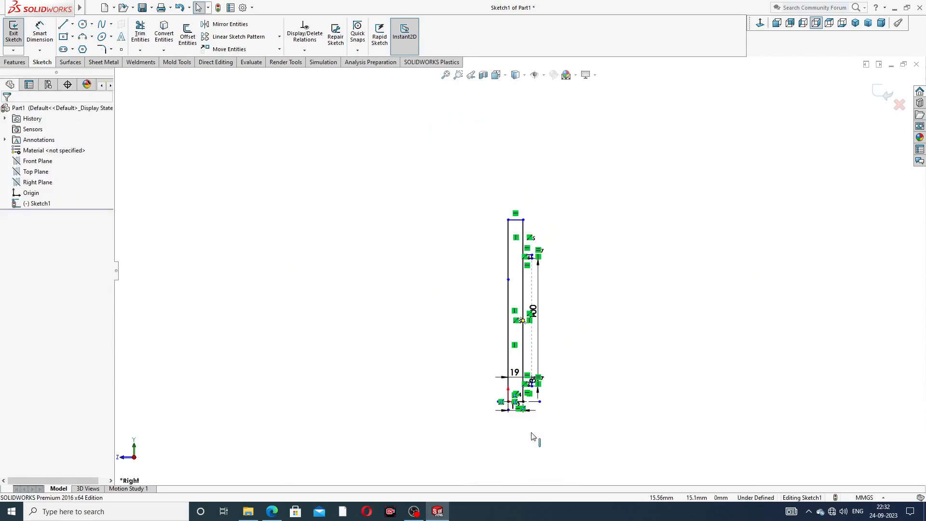
scroll(533, 436, down, 3)
click(40, 36)
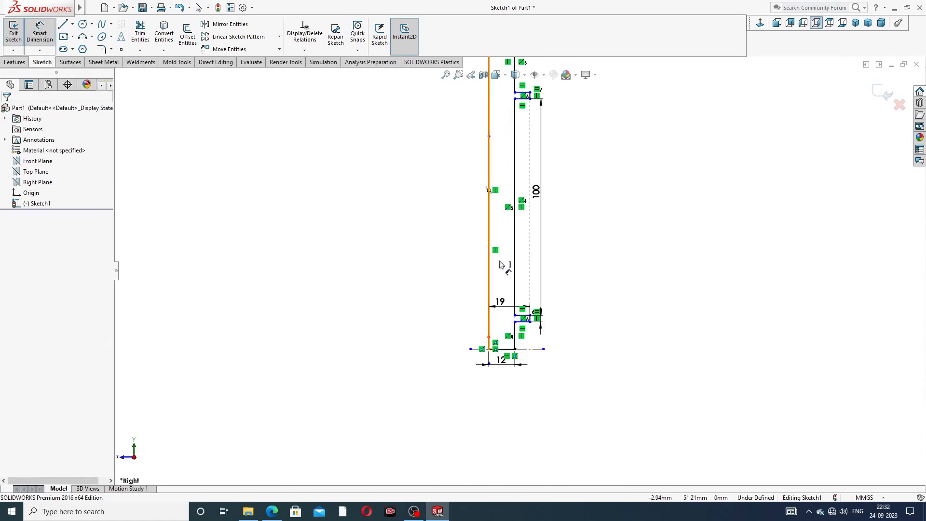
scroll(521, 301, down, 5)
click(502, 383)
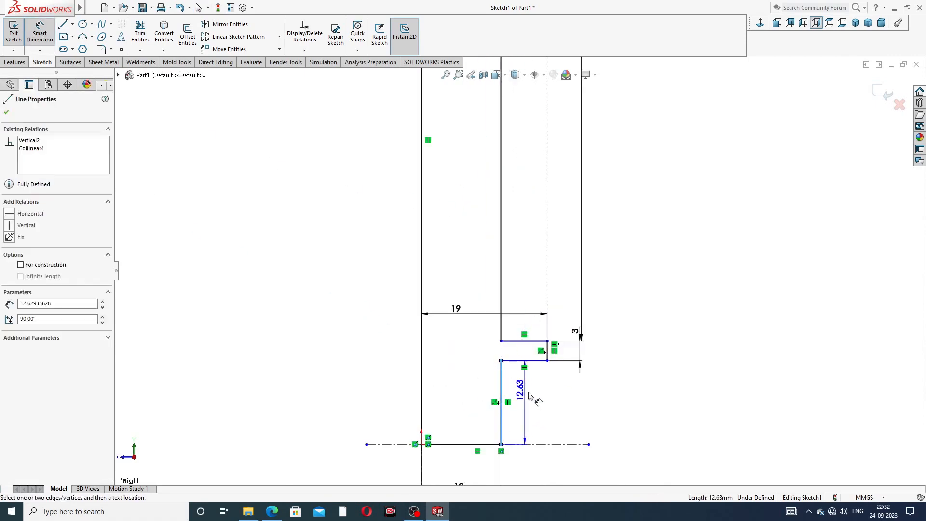
click(530, 391)
text(26)
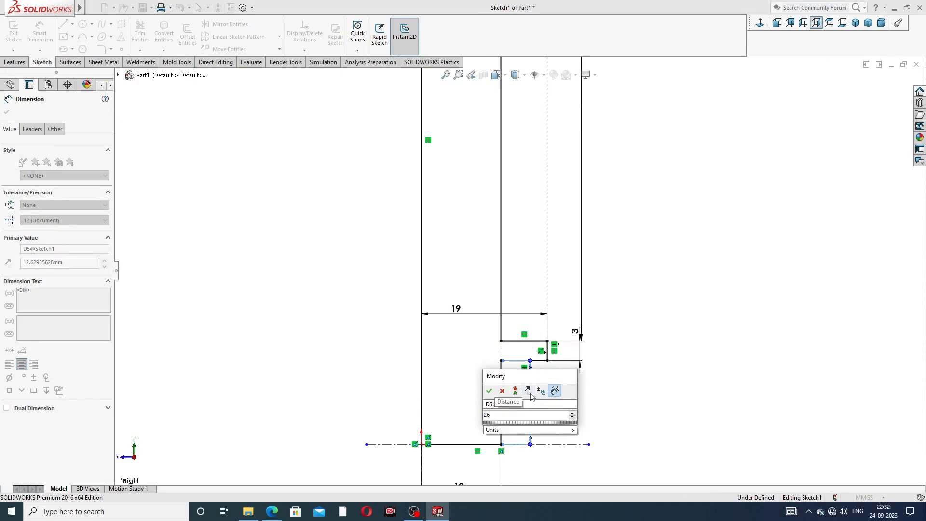
key(Return)
click(638, 324)
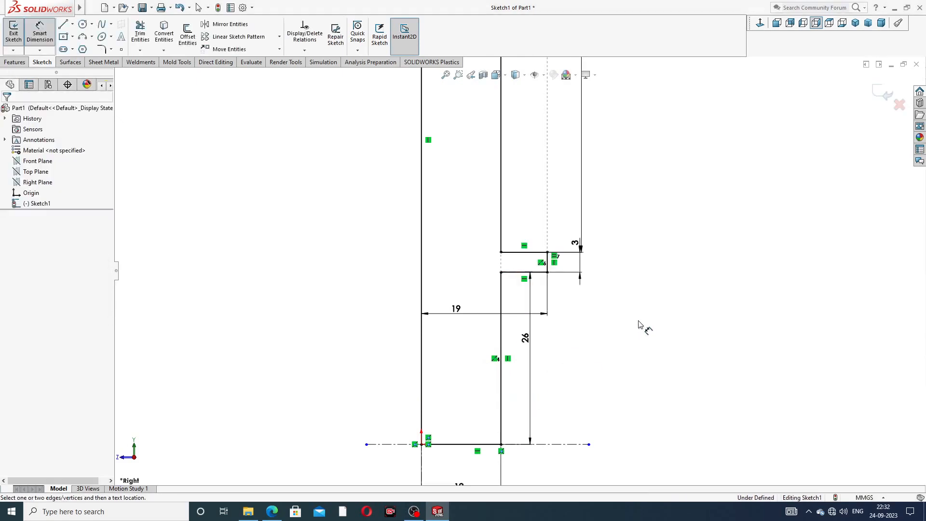
- Dimension the vertical edge between the upper tab and the profile's top edge to 52 mm and end dimensioning
scroll(648, 123, up, 6)
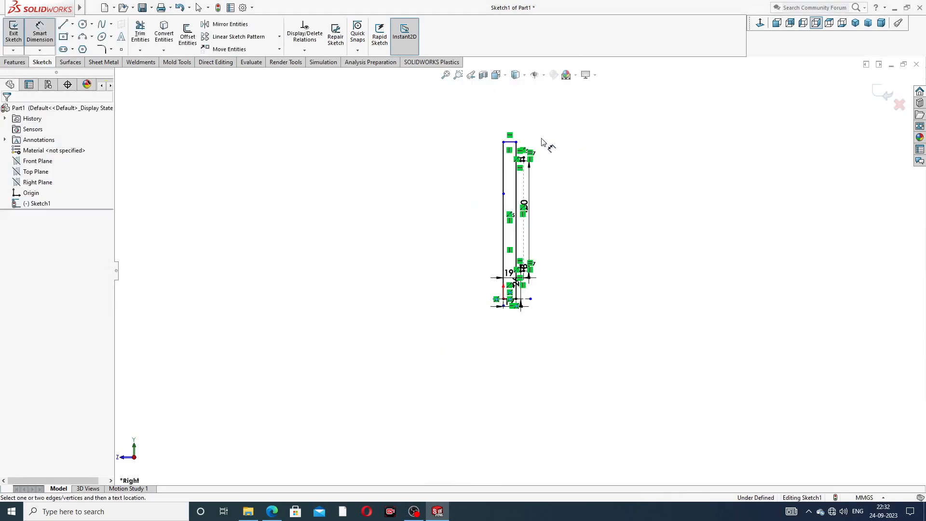
scroll(514, 171, down, 3)
click(474, 208)
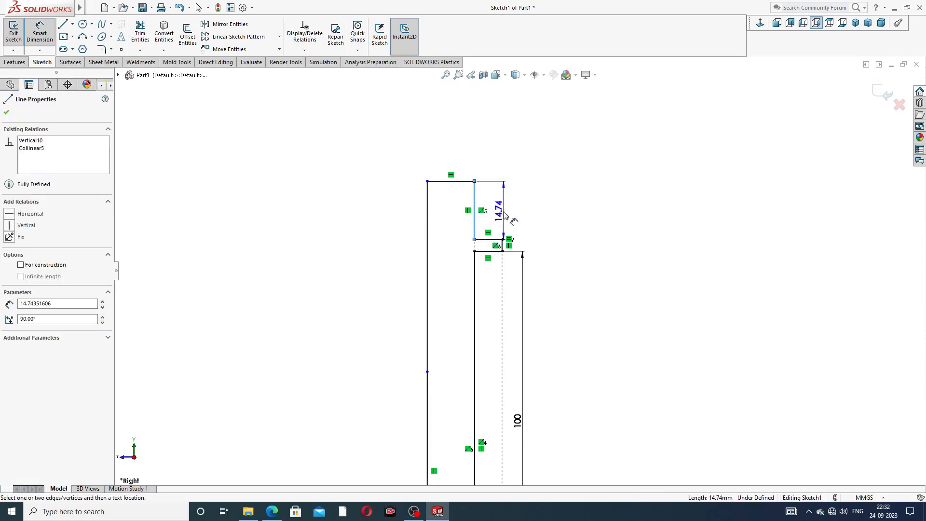
click(504, 215)
text(52)
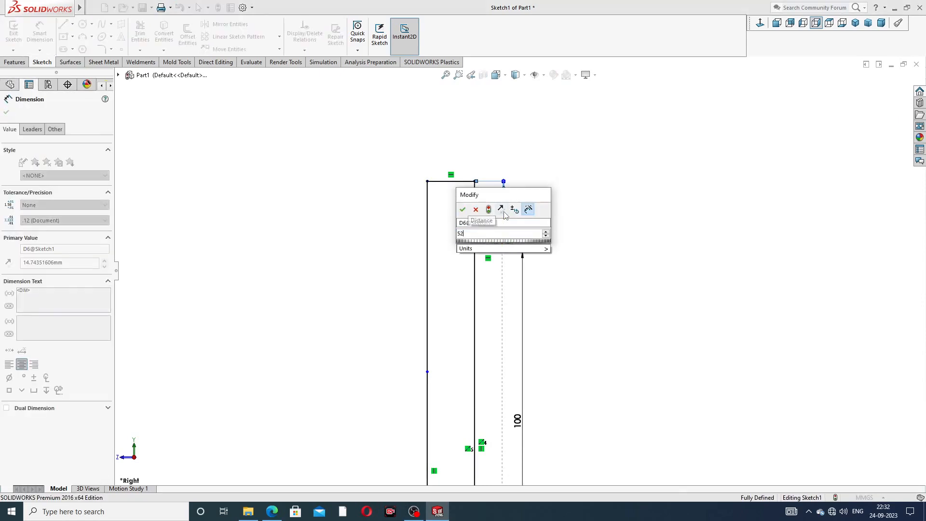
key(Return)
click(579, 203)
scroll(530, 222, up, 5)
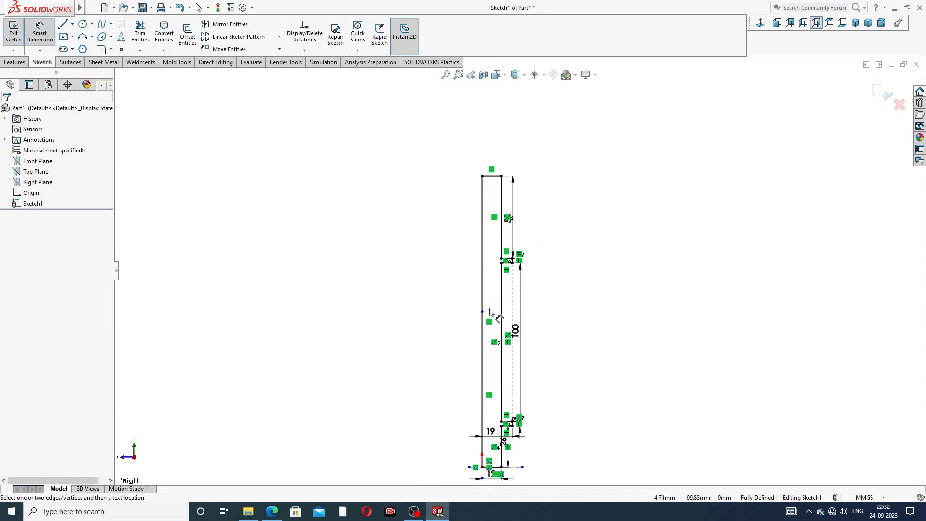
right_click(558, 222)
click(589, 143)
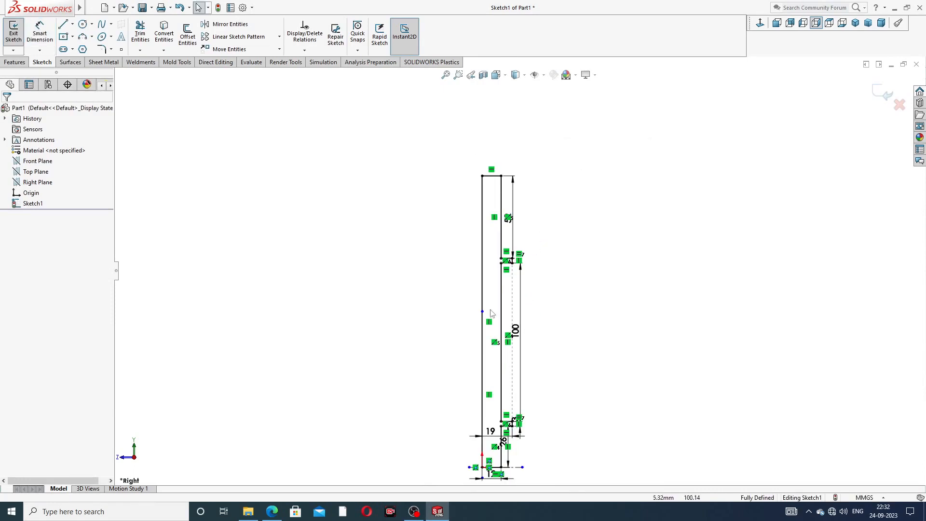
- Extend the vertical centerline's upper endpoint straight up to about 204 mm, beyond the profile's top edge
drag(483, 313, 481, 144)
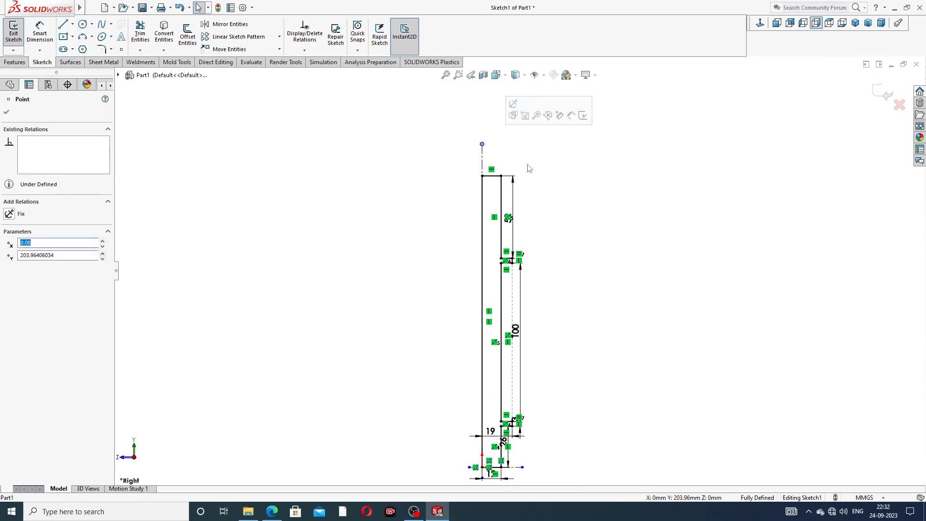
click(561, 203)
scroll(542, 269, up, 2)
scroll(552, 241, down, 4)
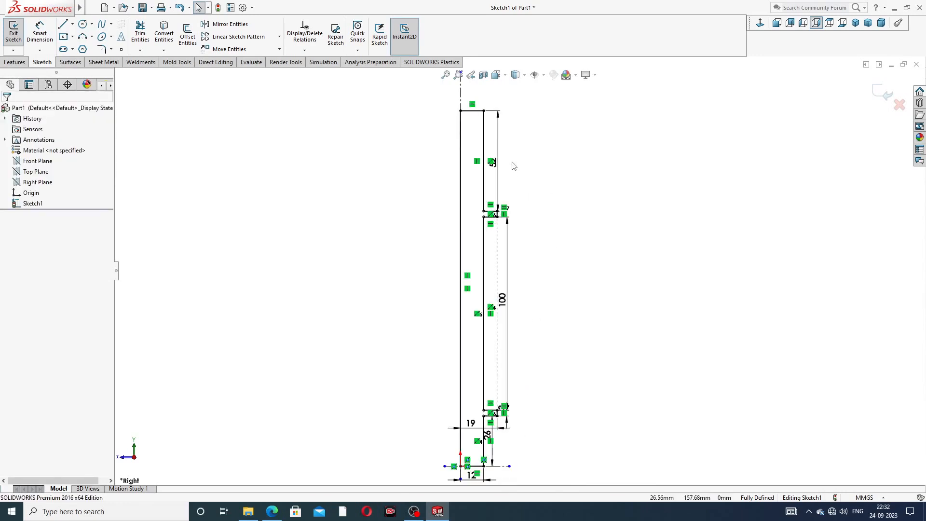
- Move the 52 mm and 100 mm dimensions farther out from the profile and align them with each other
drag(507, 166, 540, 167)
click(544, 282)
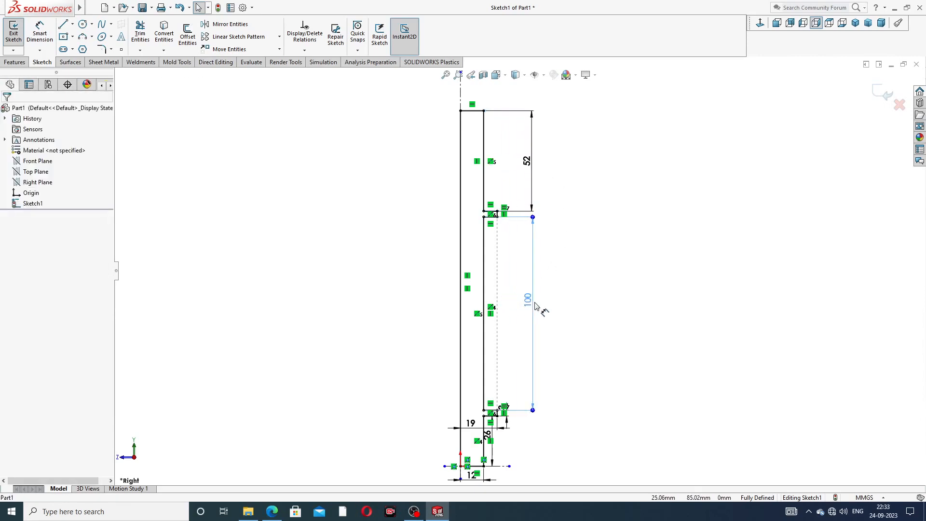
click(531, 305)
key(Escape)
key(f)
scroll(508, 434, down, 3)
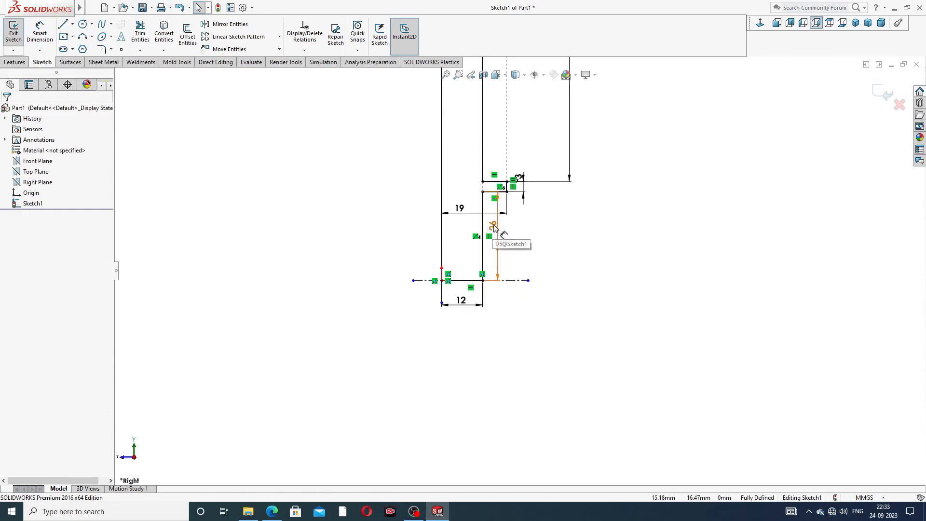
- Reposition the 26, 19 and 12 mm dimensions clear of the lower part of the stud profile
drag(496, 240, 561, 229)
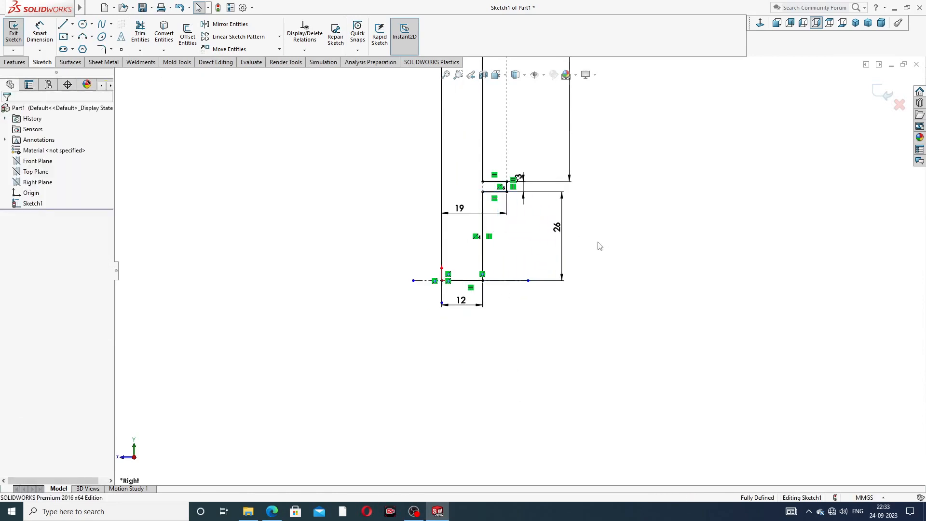
drag(461, 211, 459, 186)
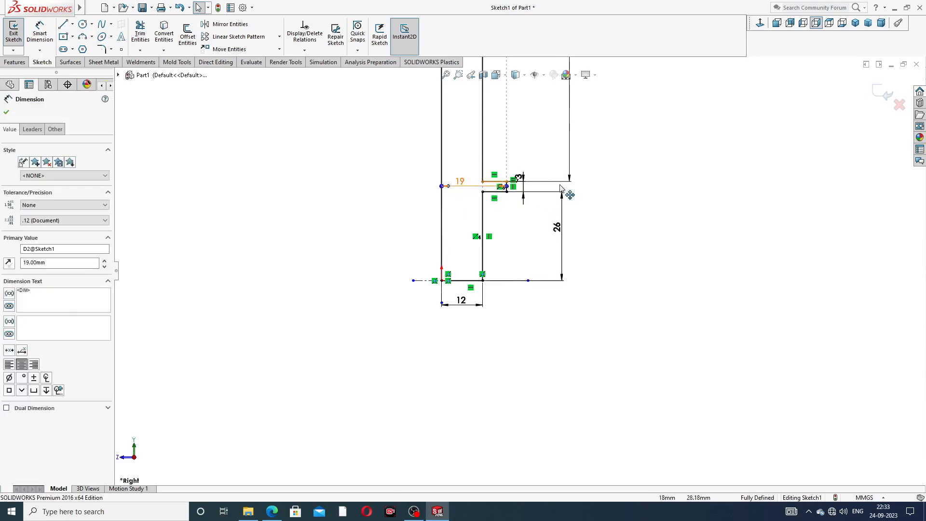
click(652, 188)
drag(462, 304, 462, 310)
click(542, 320)
scroll(541, 318, up, 3)
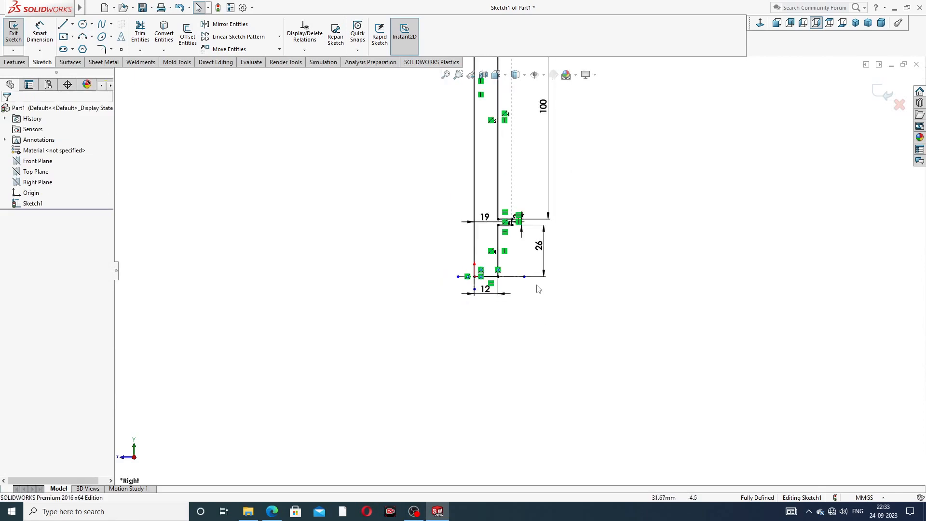
- Lengthen the horizontal centerline away from the profile and extend the vertical centerline below the origin
drag(524, 276, 593, 276)
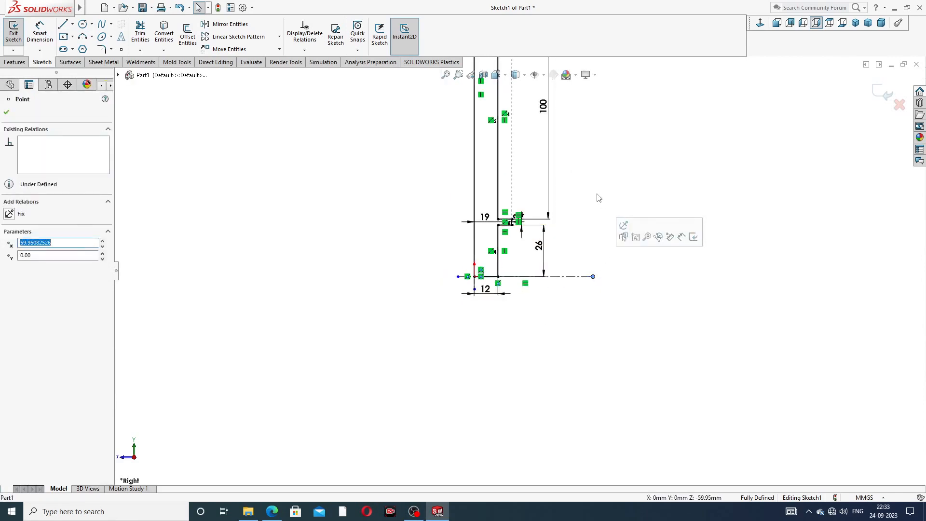
click(568, 139)
scroll(568, 139, up, 7)
scroll(520, 210, down, 4)
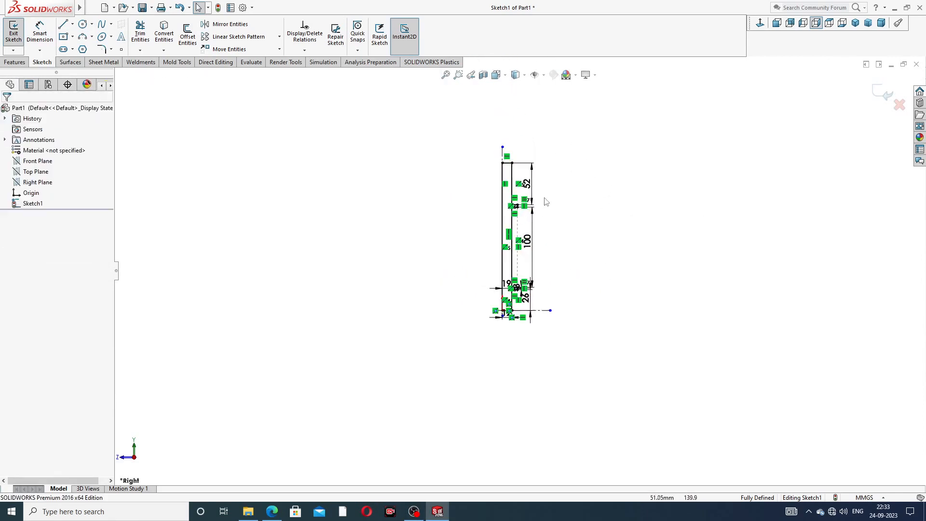
scroll(528, 255, down, 3)
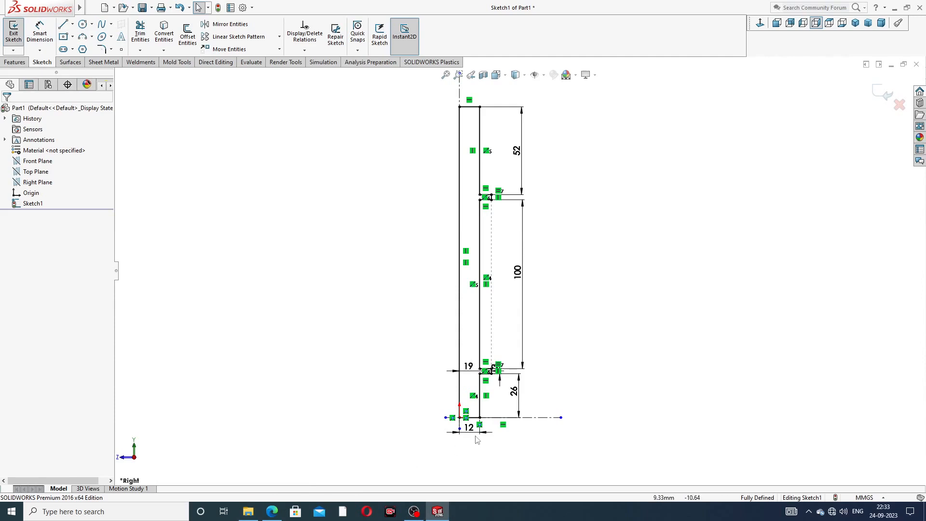
scroll(472, 424, down, 5)
drag(446, 310, 446, 364)
click(548, 341)
scroll(552, 332, up, 3)
scroll(601, 180, up, 6)
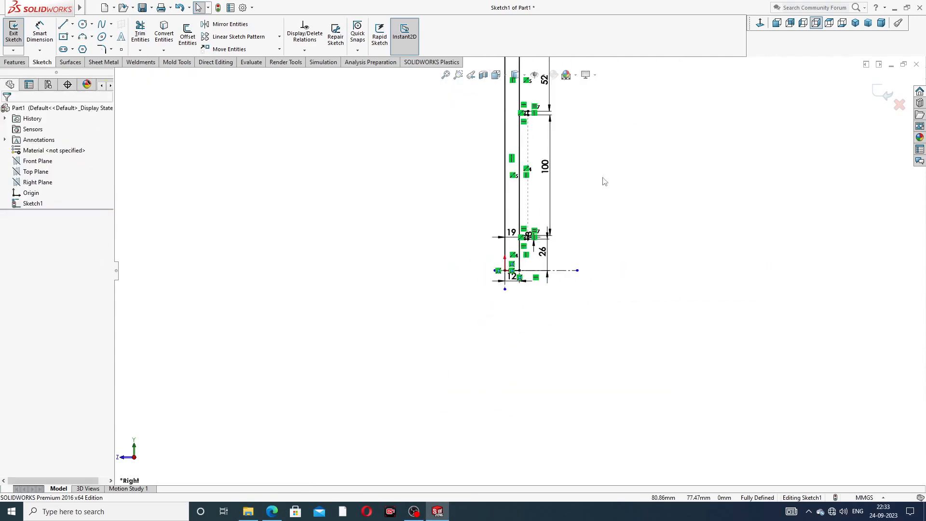
scroll(531, 213, down, 5)
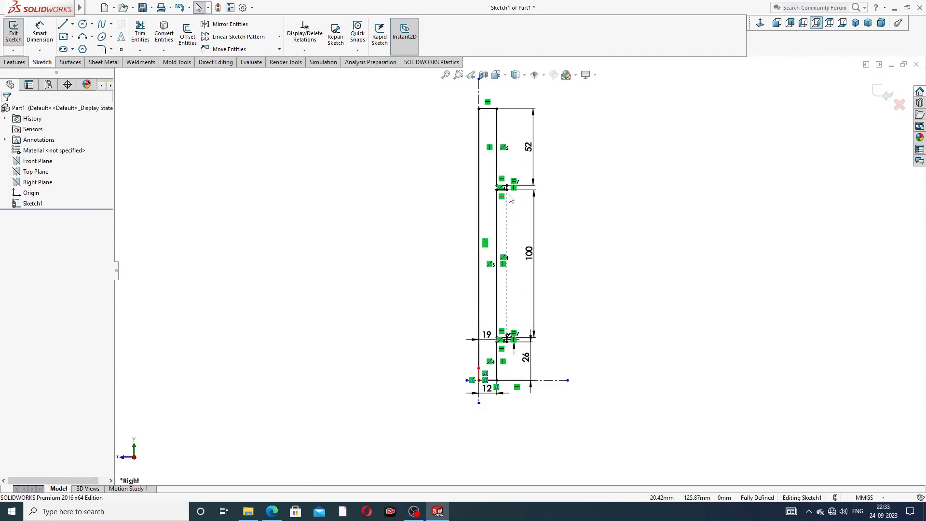
scroll(484, 237, up, 3)
scroll(511, 202, down, 3)
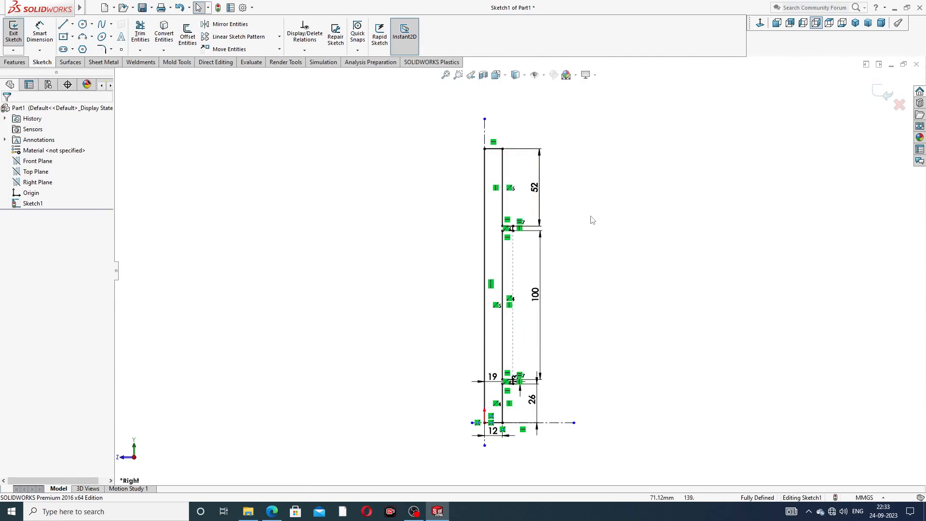
- Check the overall length of the profile's long vertical line with a trial smart dimension, without keeping it
click(40, 40)
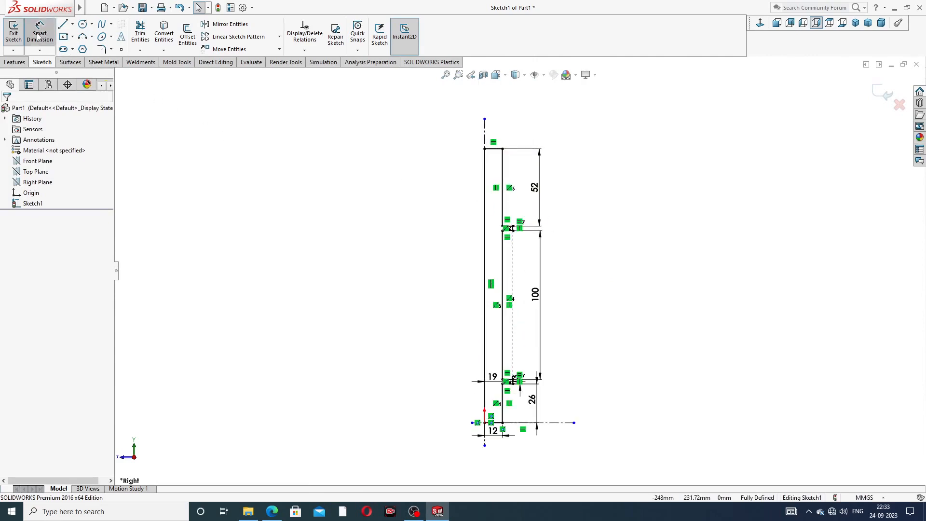
click(485, 235)
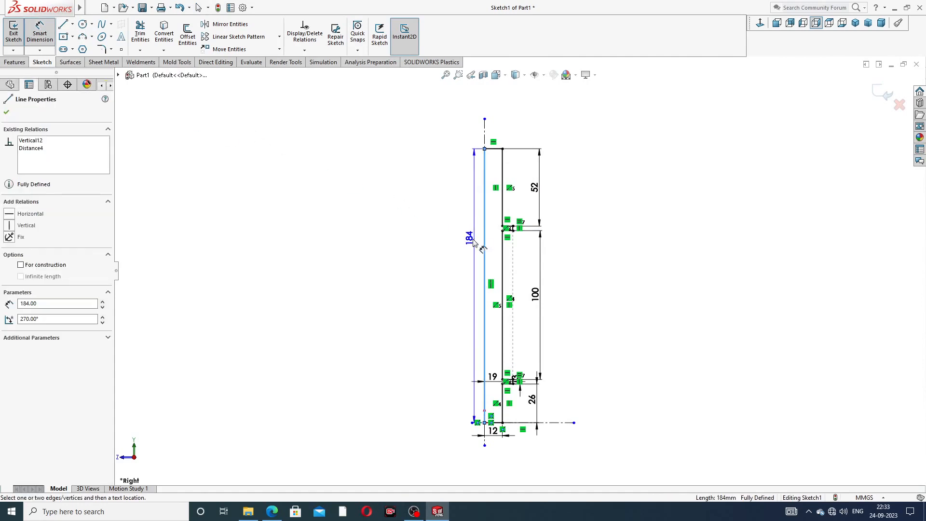
click(469, 244)
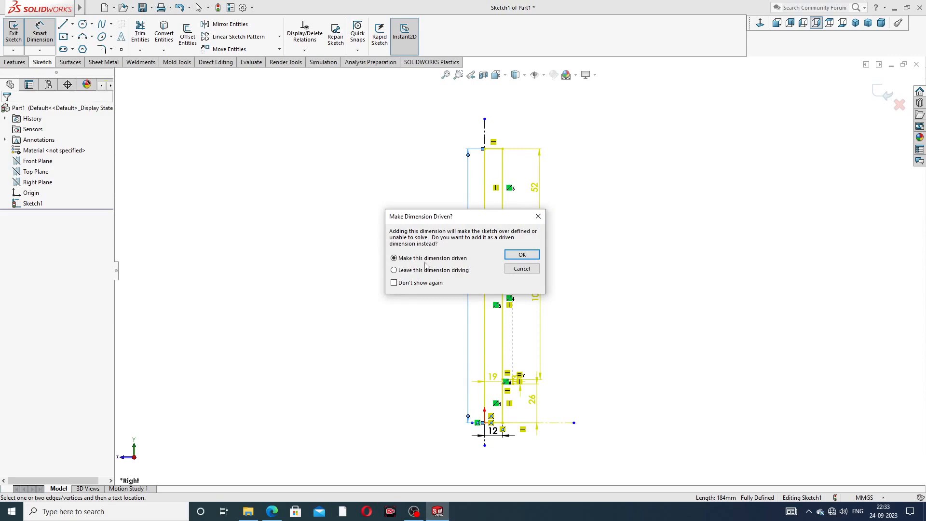
click(538, 216)
right_click(598, 180)
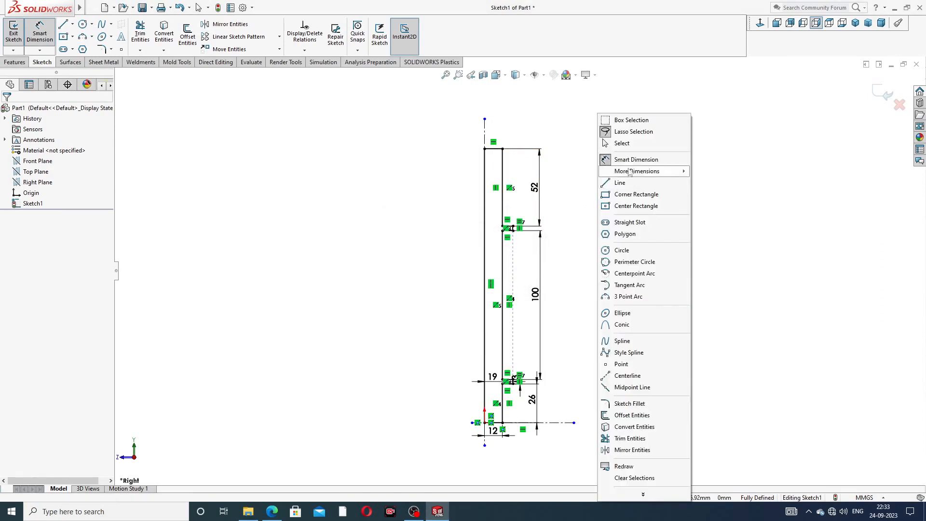
click(629, 143)
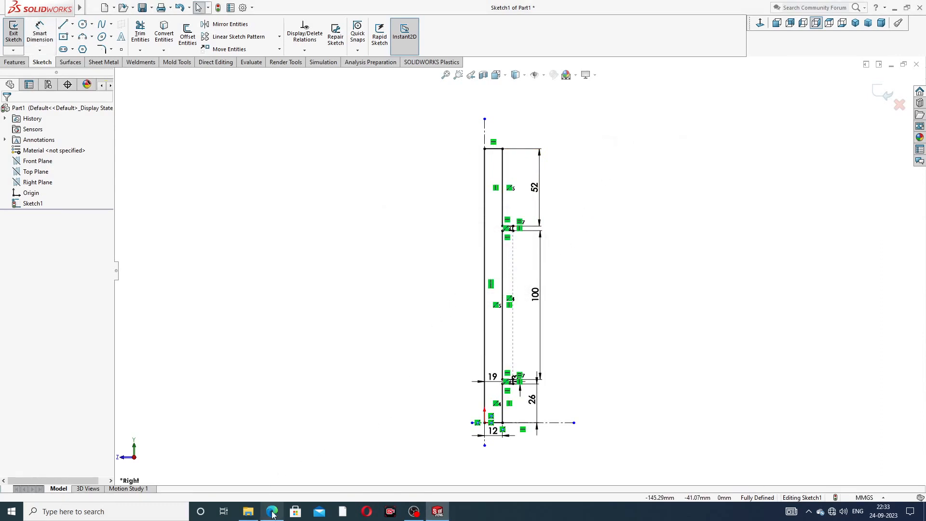
- Switch to the stud drawing PDF in Microsoft Edge to check the part's dimensions, and return to SOLIDWORKS
key(alt+Tab)
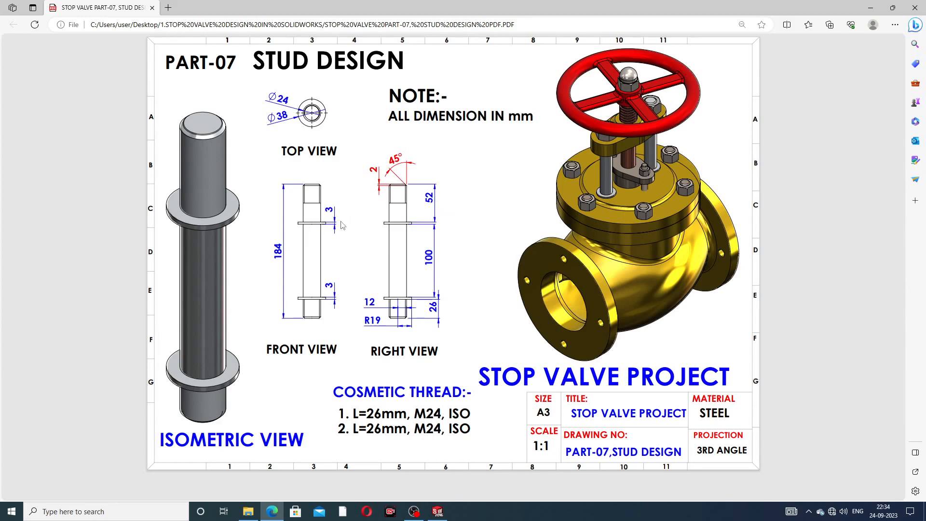
click(272, 512)
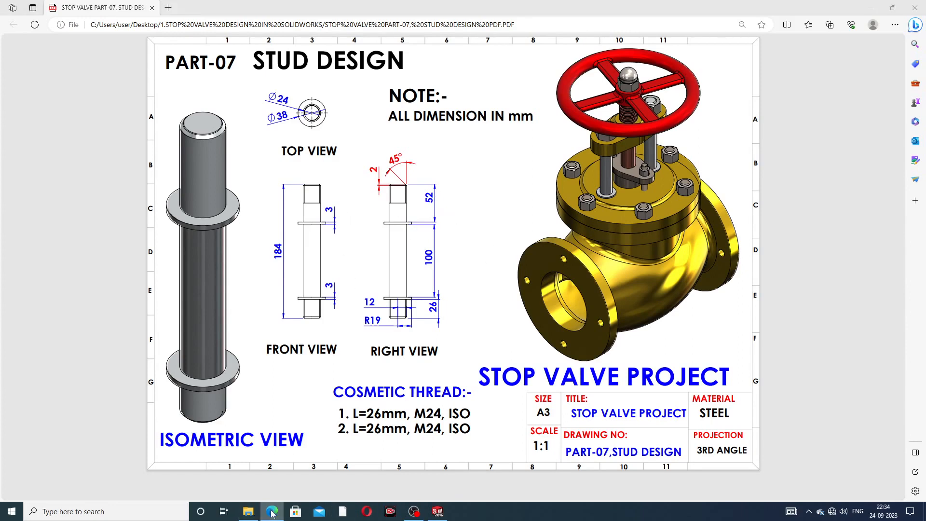
- Move the lower collar's 3 mm thickness dimension farther out from the profile
scroll(513, 294, down, 1)
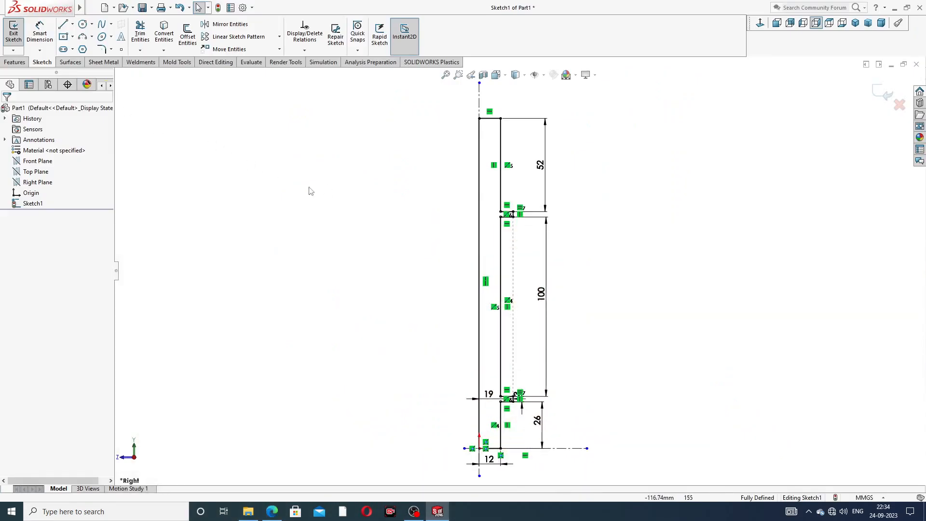
scroll(515, 397, down, 7)
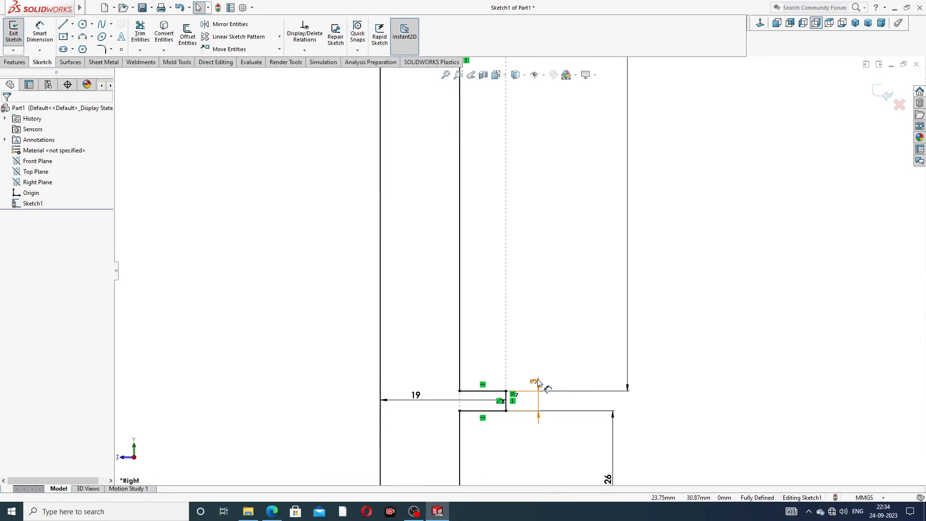
drag(538, 378, 591, 371)
click(554, 227)
scroll(555, 227, up, 5)
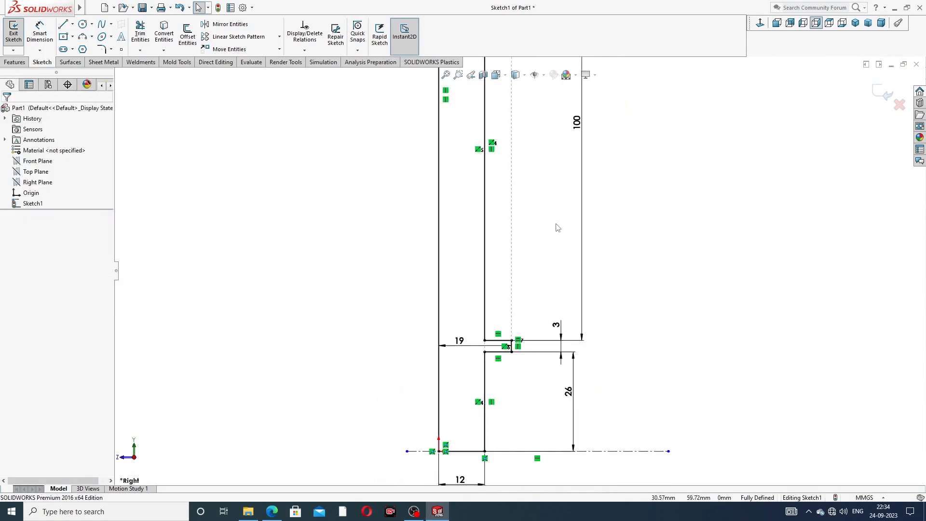
scroll(557, 228, up, 4)
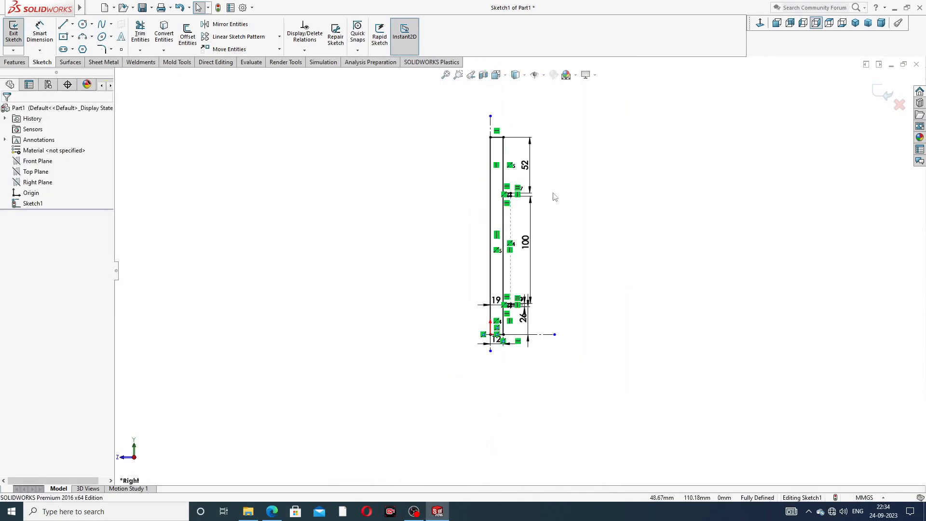
- Revolve the stud profile 360 degrees about its long vertical line as a boss
click(15, 61)
click(46, 34)
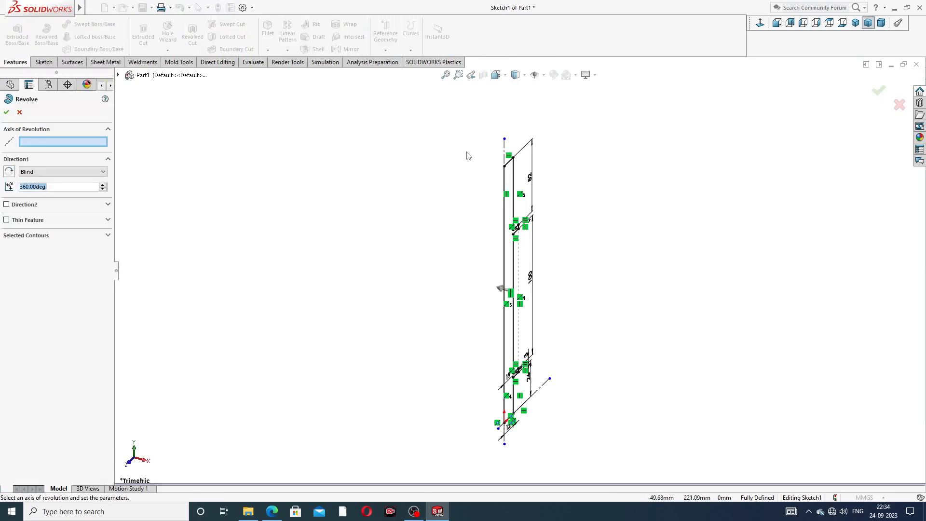
click(504, 265)
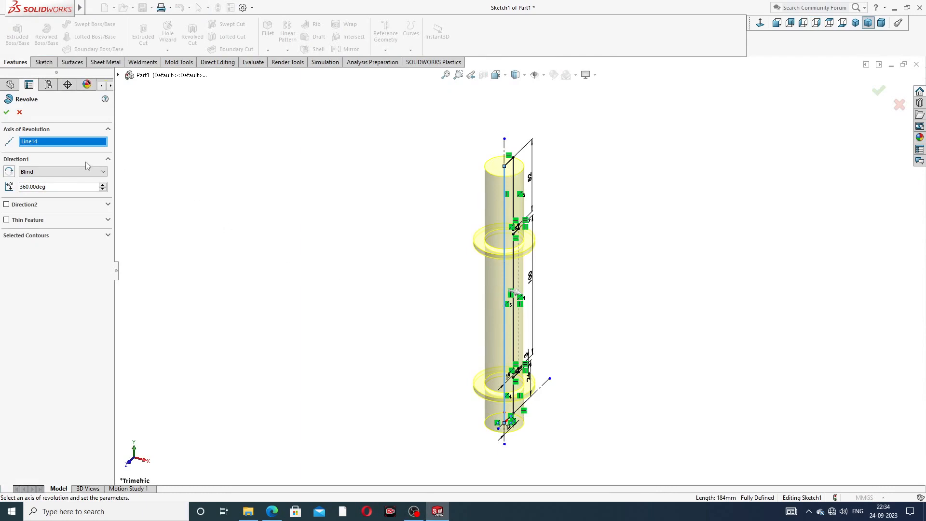
click(6, 113)
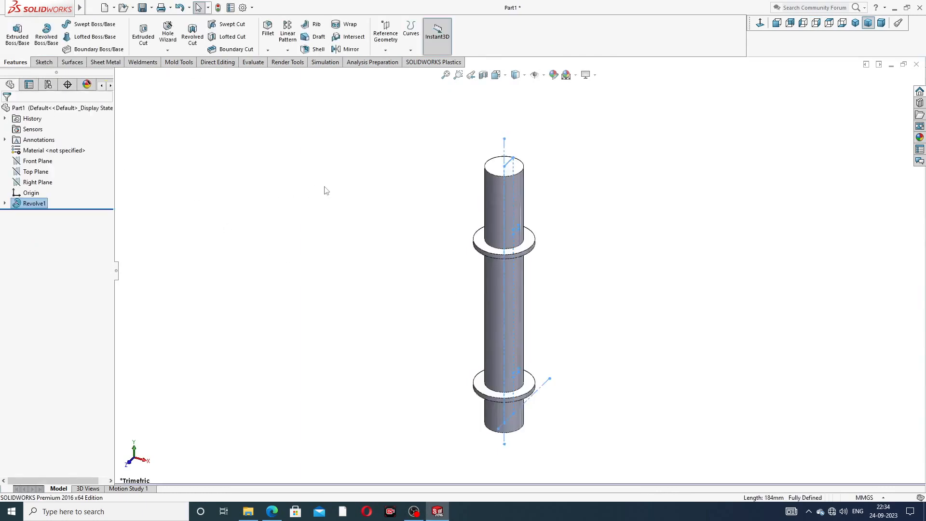
middle_drag(587, 307, 587, 270)
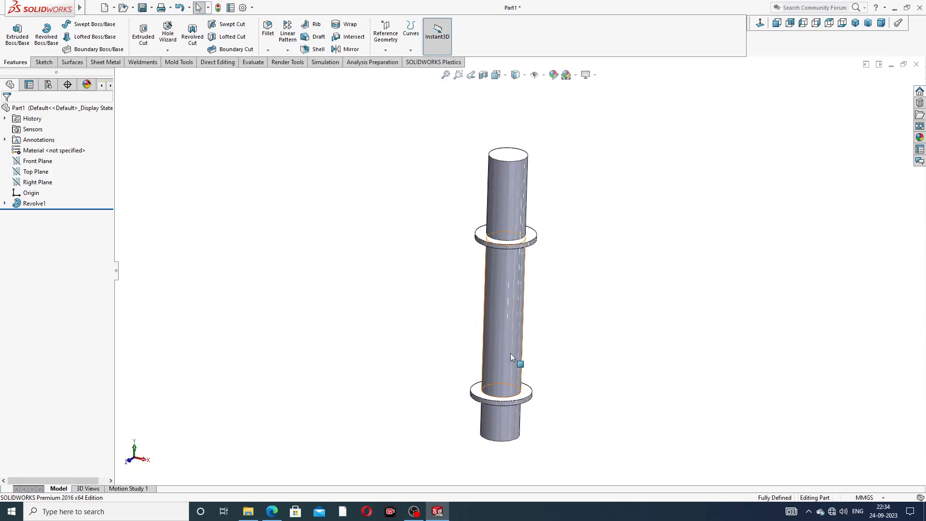
scroll(531, 299, up, 3)
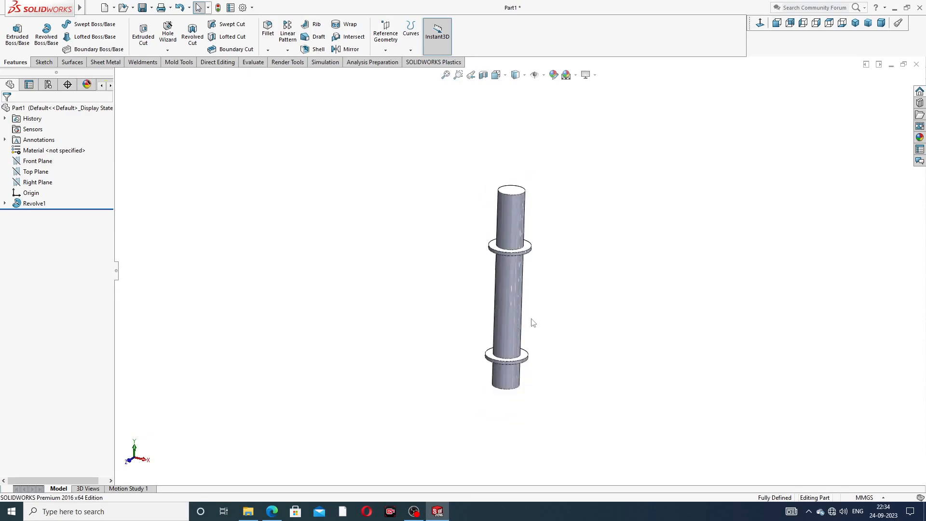
scroll(524, 297, down, 2)
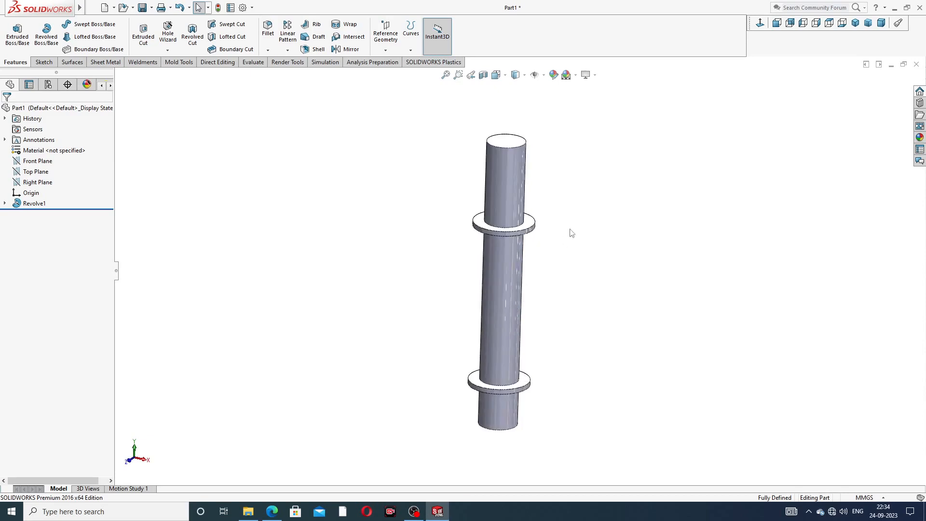
- Chamfer the circular edges at both ends of the stud by 2 mm at 45 degrees
middle_drag(577, 186, 548, 210)
click(268, 50)
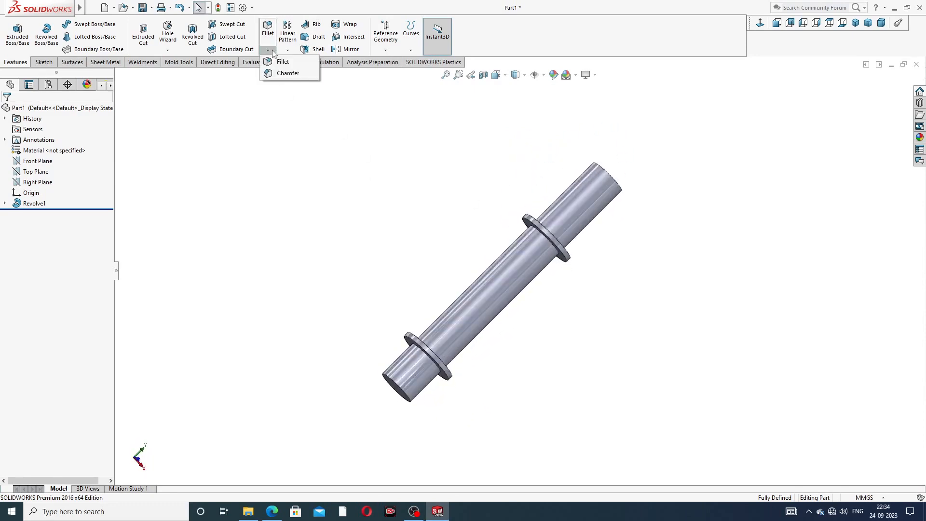
click(285, 74)
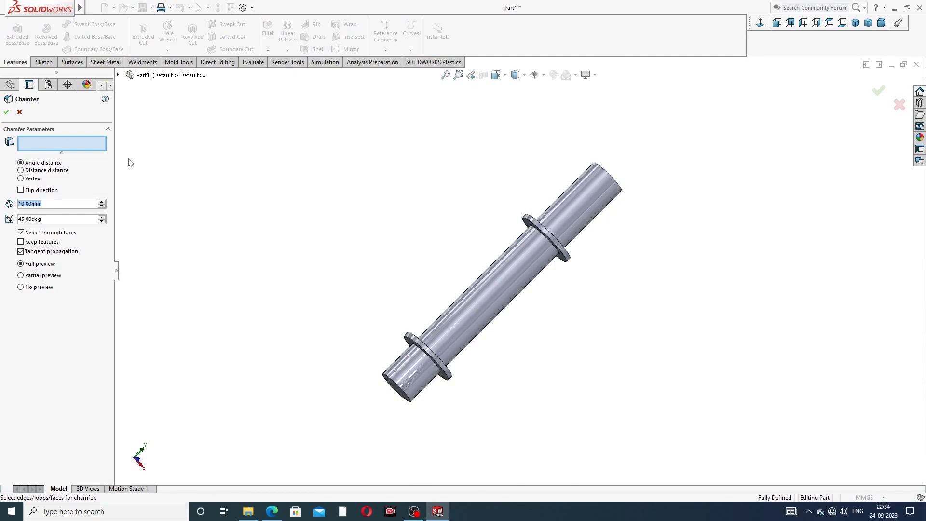
text(2)
key(Return)
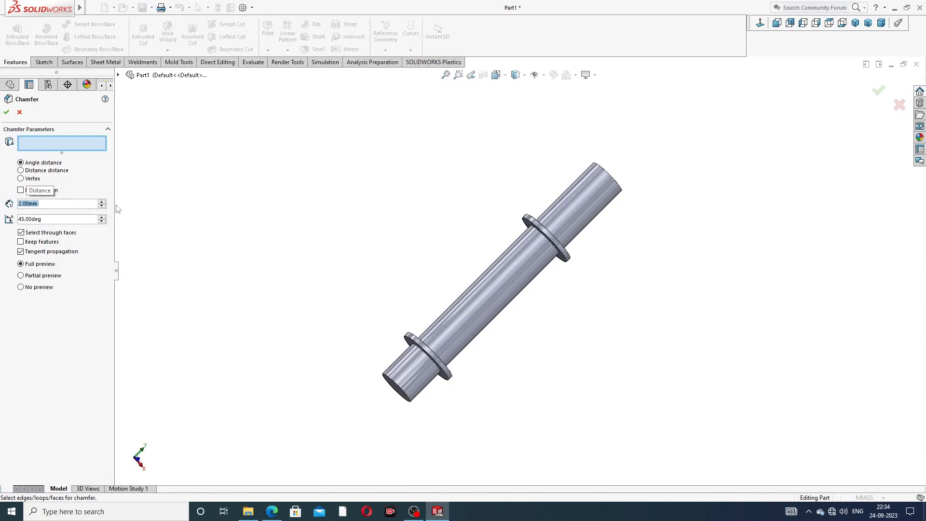
click(610, 191)
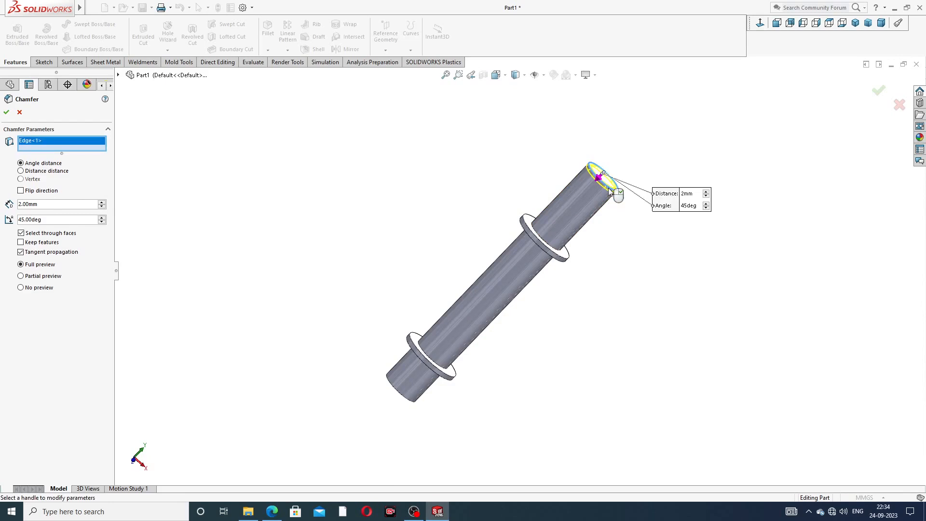
click(409, 394)
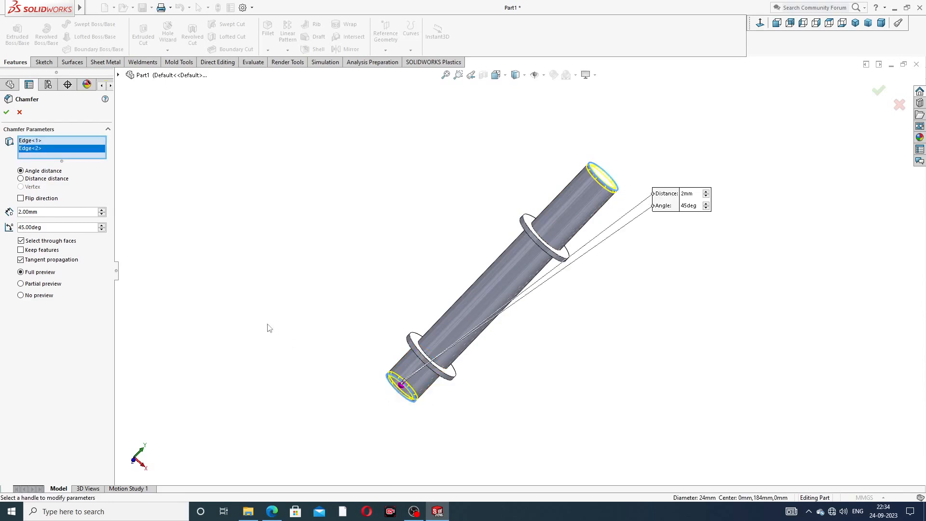
click(7, 112)
click(306, 208)
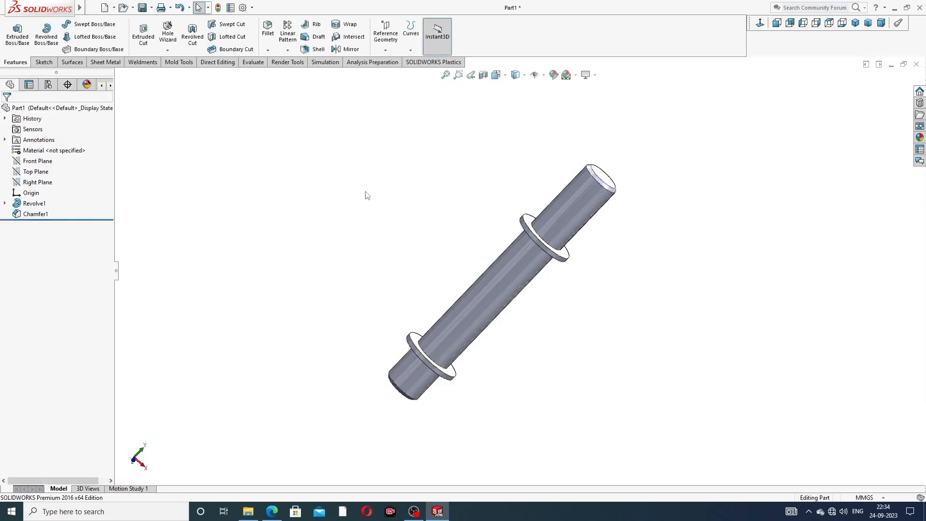
middle_drag(442, 226, 444, 132)
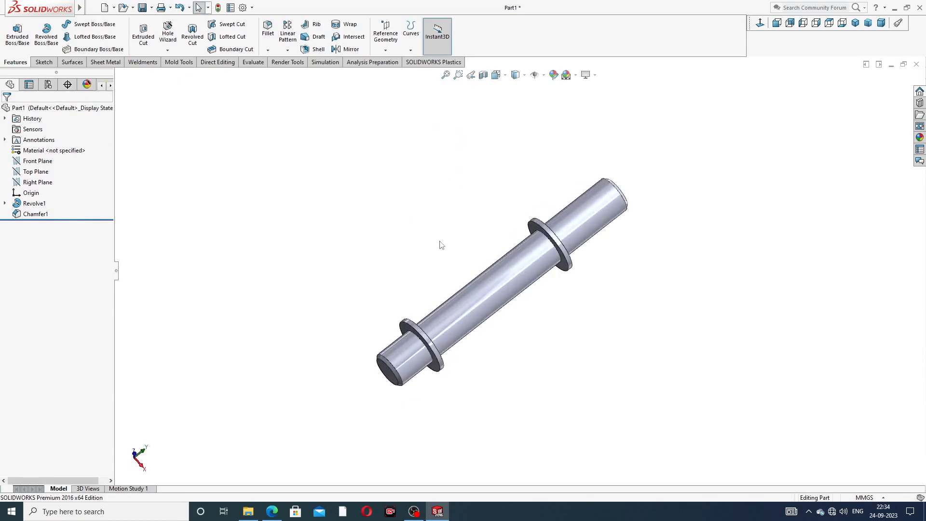
- Switch to the drawing PDF in Microsoft Edge to read the cosmetic thread specifications, and return to SOLIDWORKS
click(271, 511)
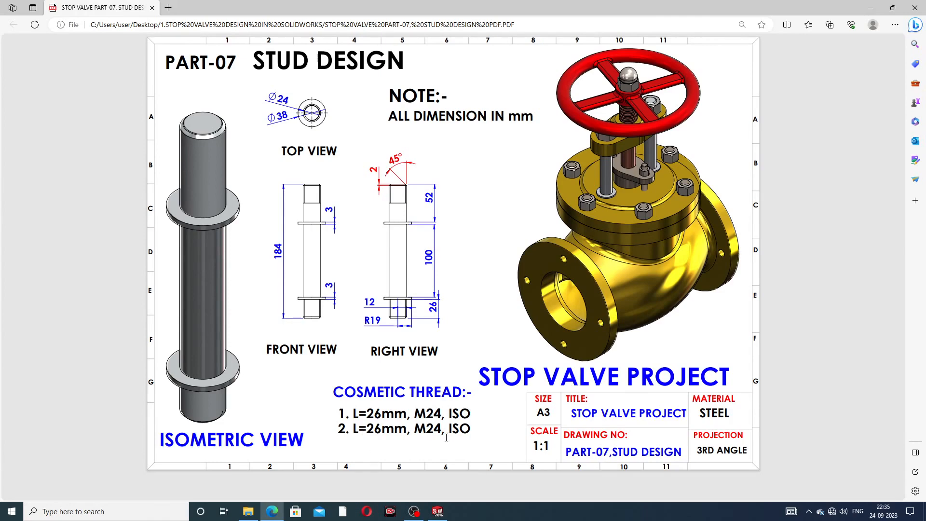
click(268, 513)
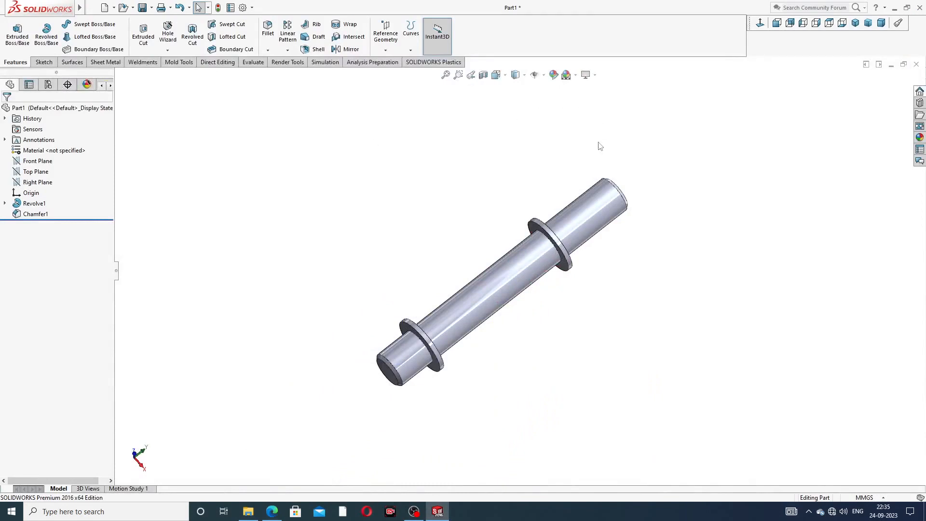
- Apply the polished steel appearance to the whole stud
middle_drag(540, 277, 495, 292)
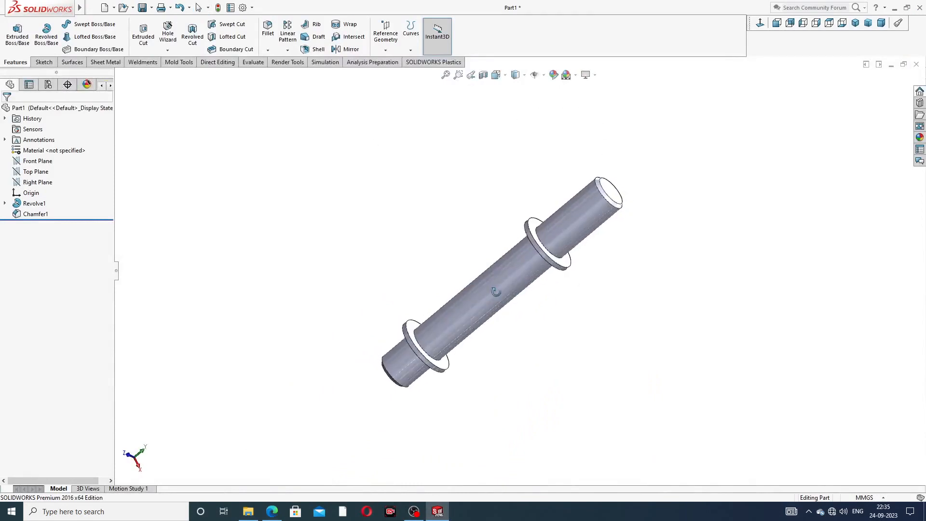
scroll(550, 244, down, 2)
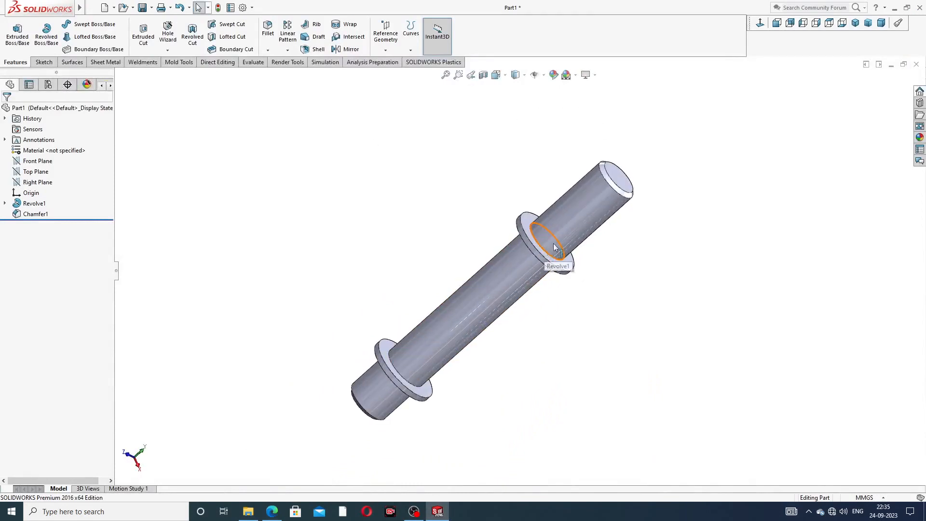
click(919, 138)
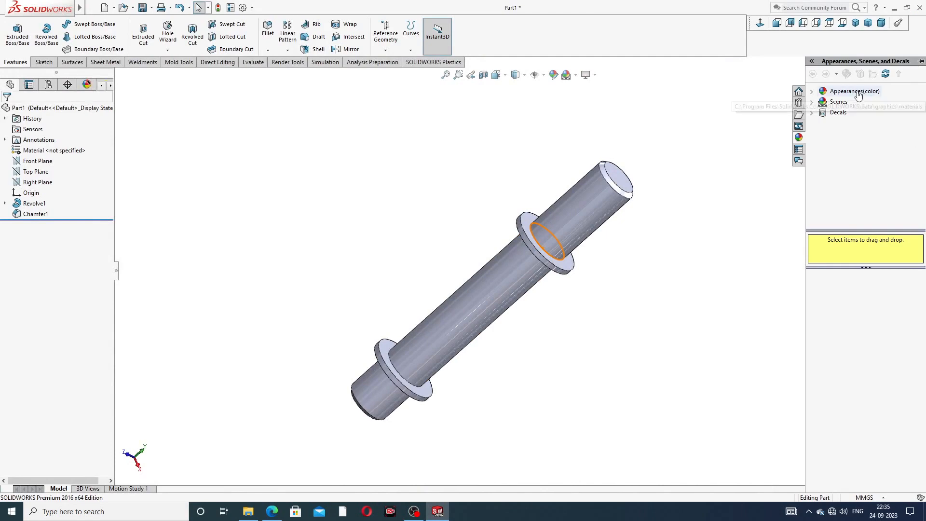
double_click(858, 92)
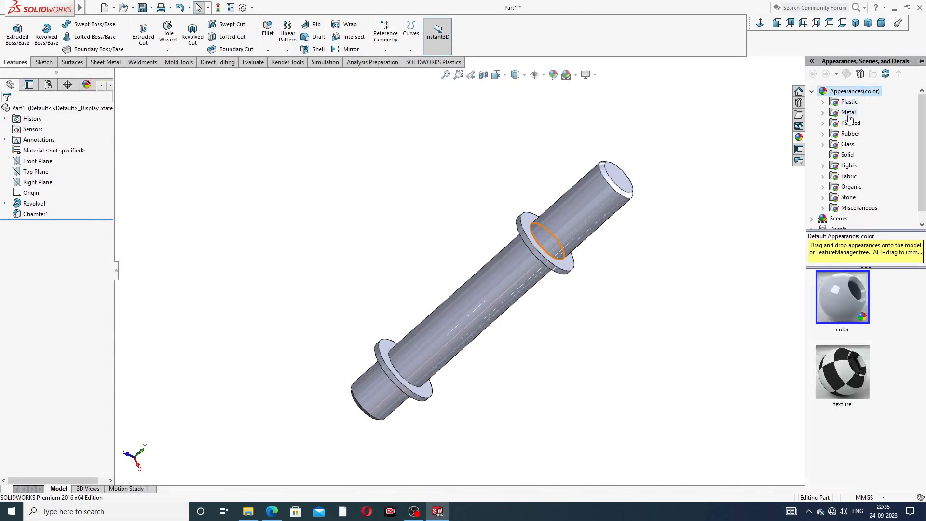
double_click(848, 113)
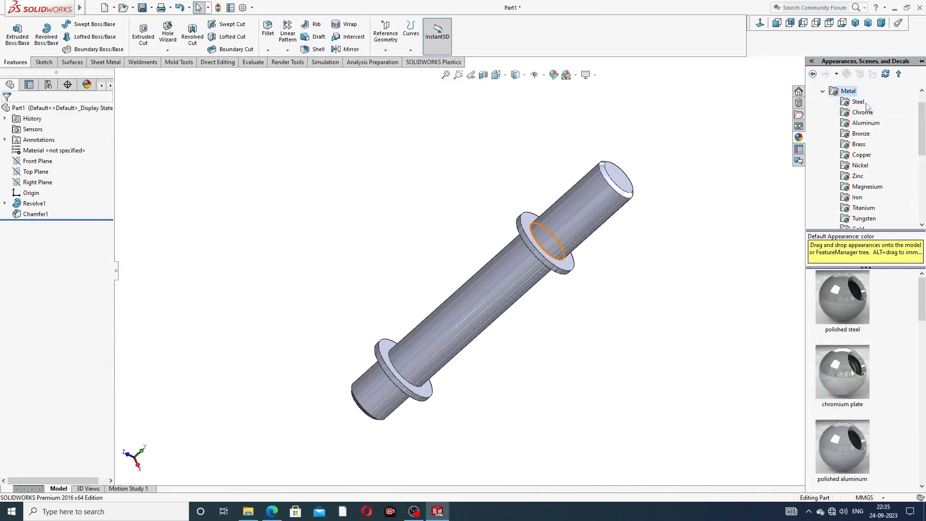
click(859, 102)
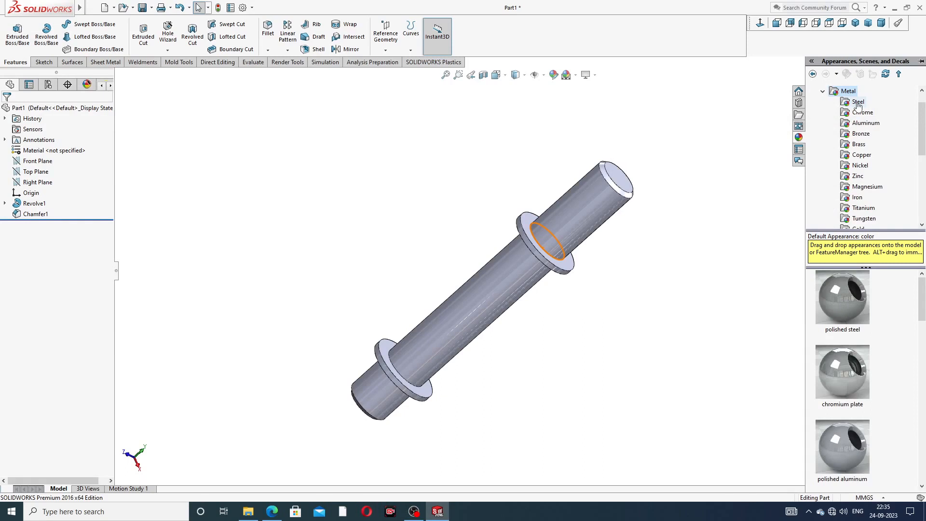
double_click(835, 300)
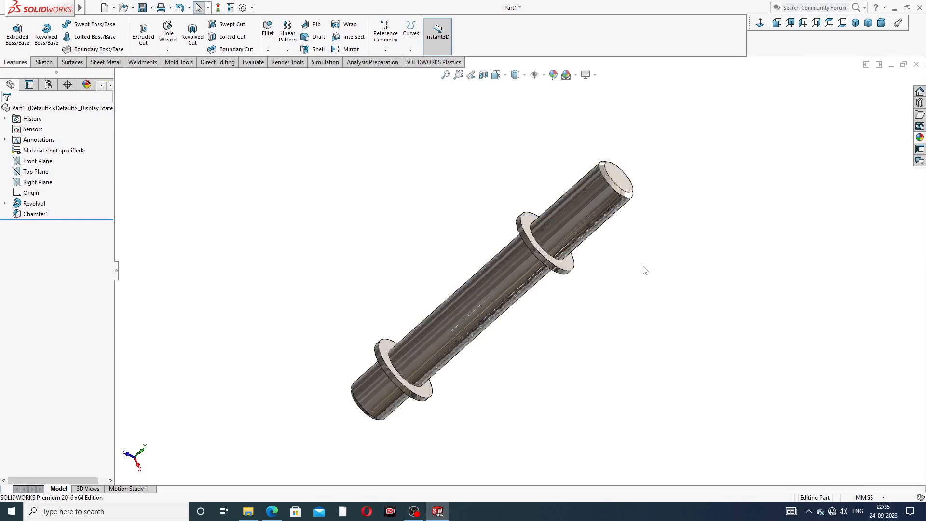
- Change the stud's appearance to brushed steel
middle_drag(645, 270, 537, 240)
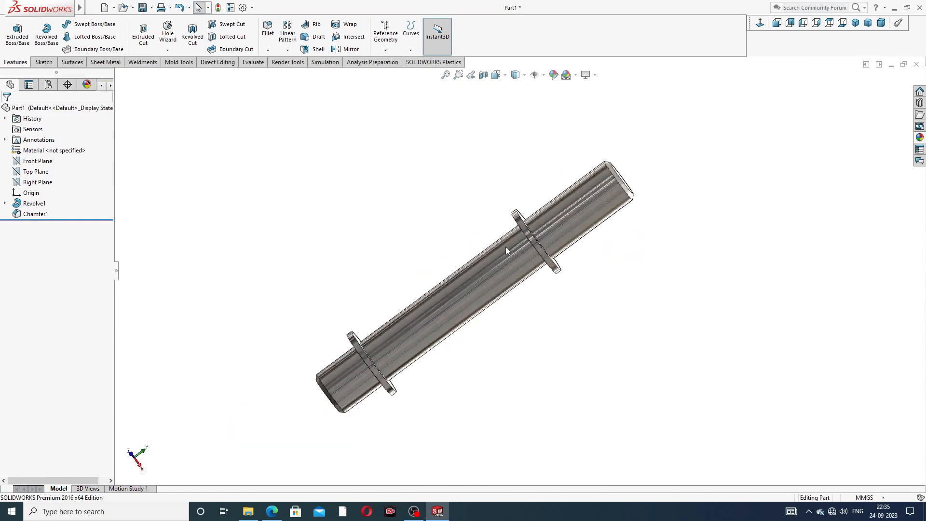
middle_drag(672, 244, 657, 292)
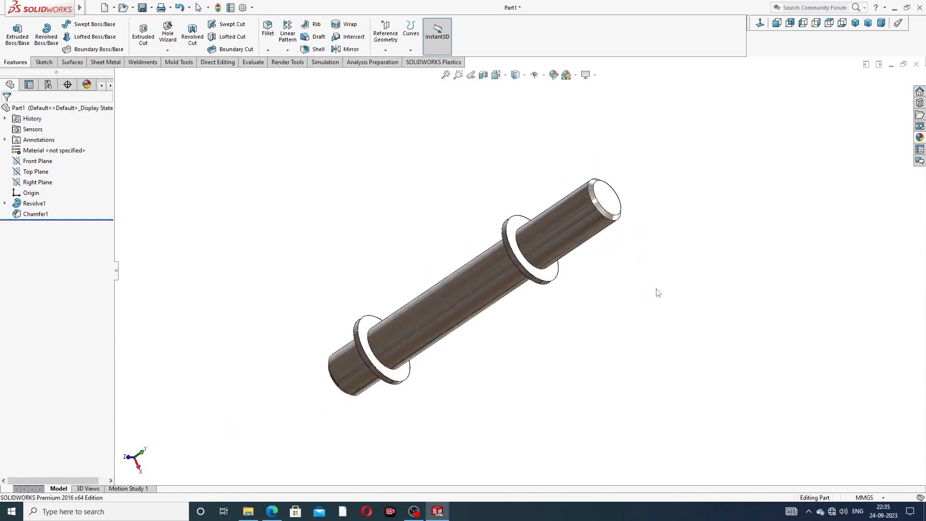
scroll(492, 306, down, 2)
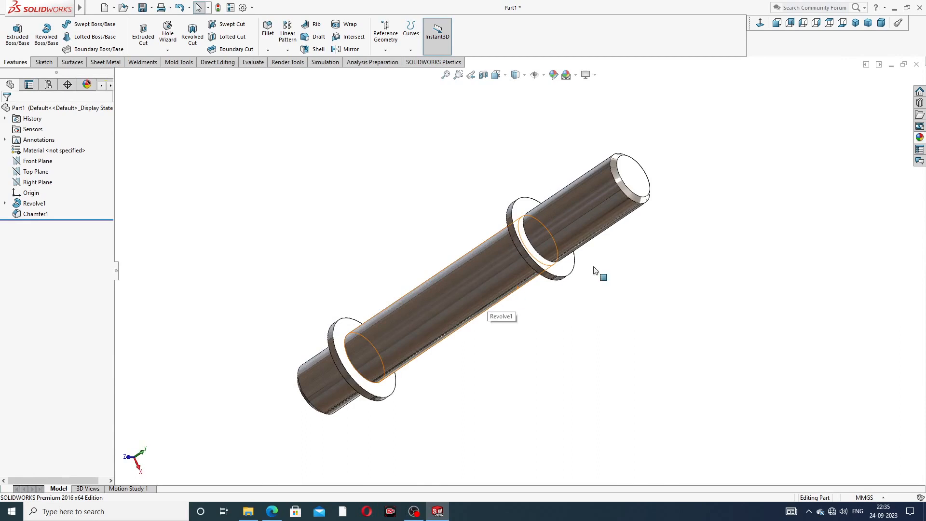
click(919, 137)
click(851, 362)
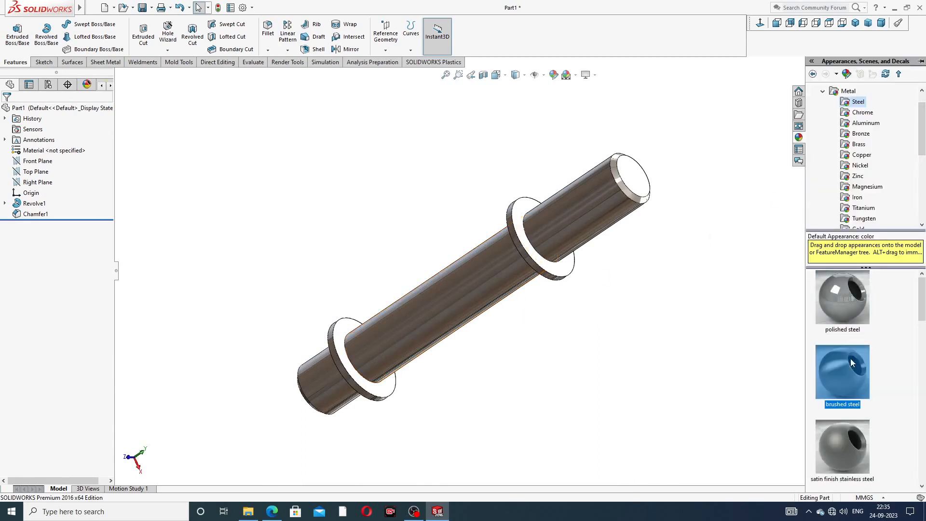
double_click(851, 363)
mouse_move(644, 232)
middle_down()
mouse_move(671, 215)
mouse_move(678, 230)
mouse_move(653, 227)
middle_up()
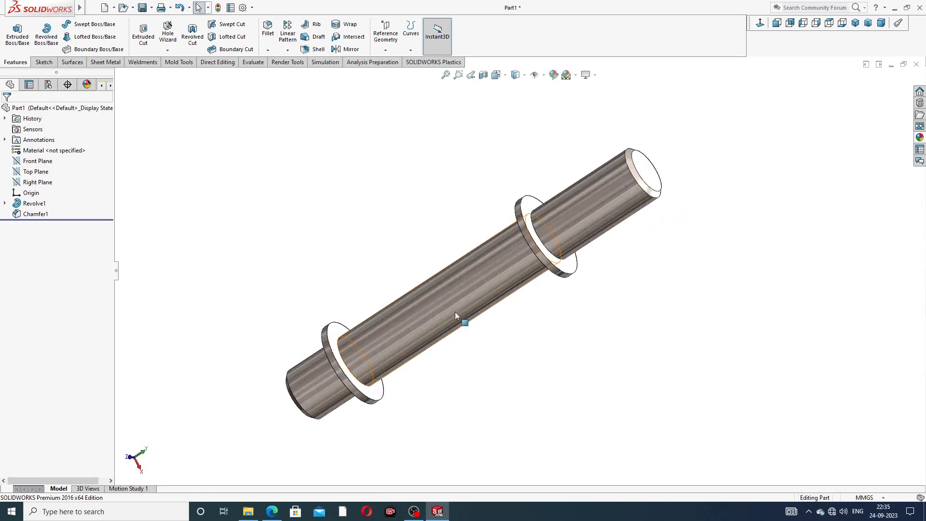
scroll(453, 309, up, 1)
scroll(453, 308, down, 2)
scroll(451, 233, up, 1)
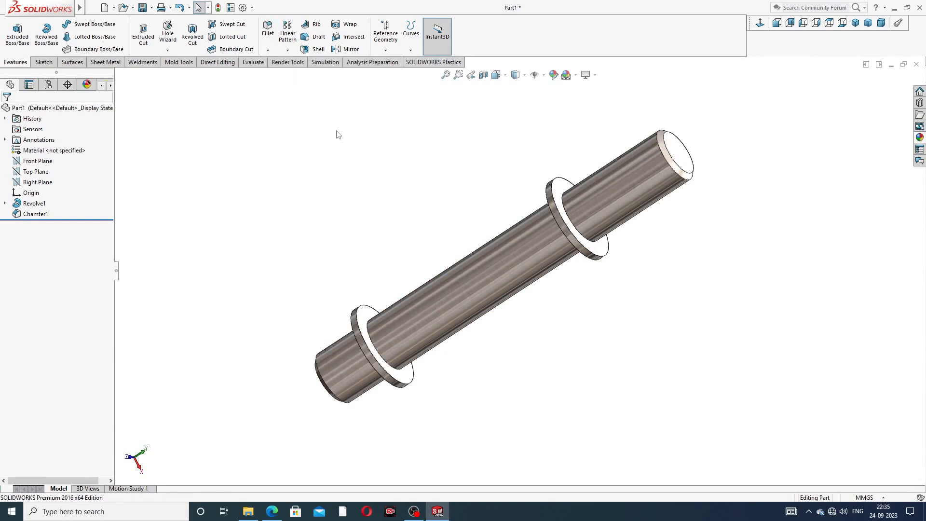
- Enable shaded cosmetic threads in the detailing settings of the document properties
click(237, 7)
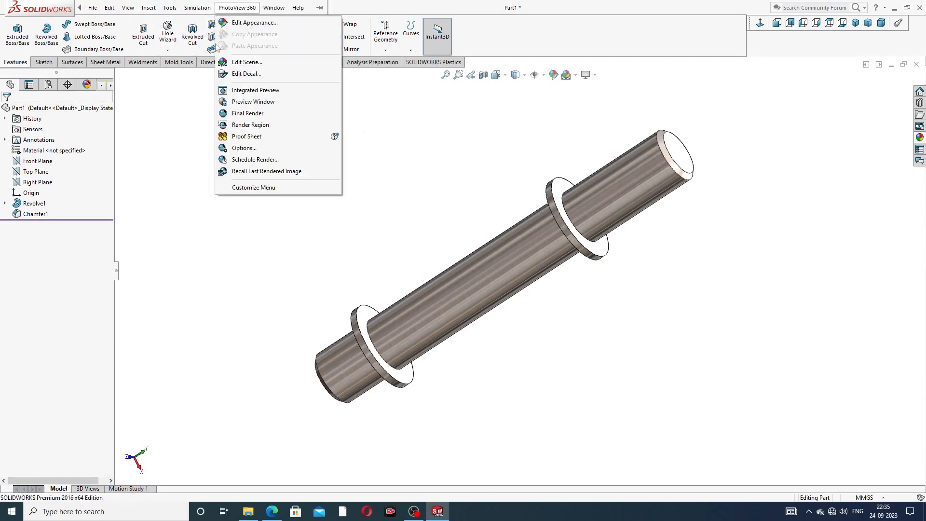
click(181, 121)
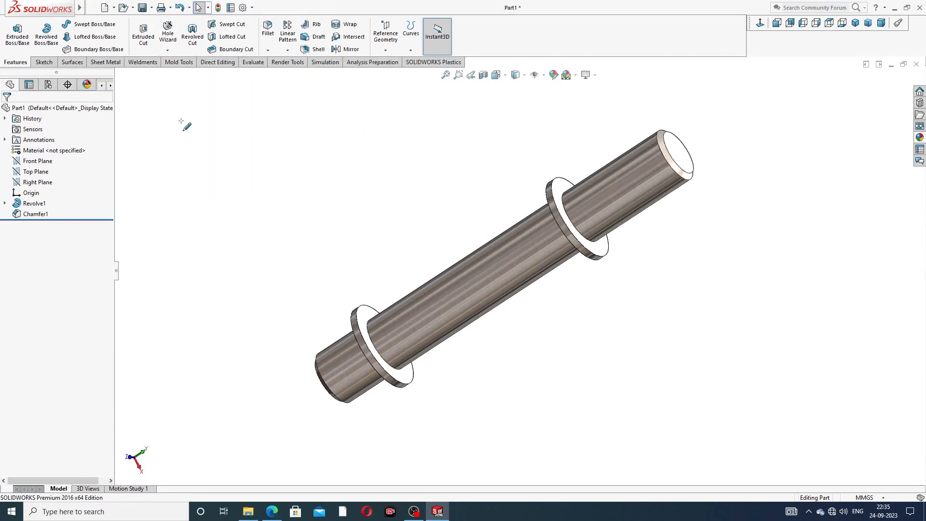
click(243, 8)
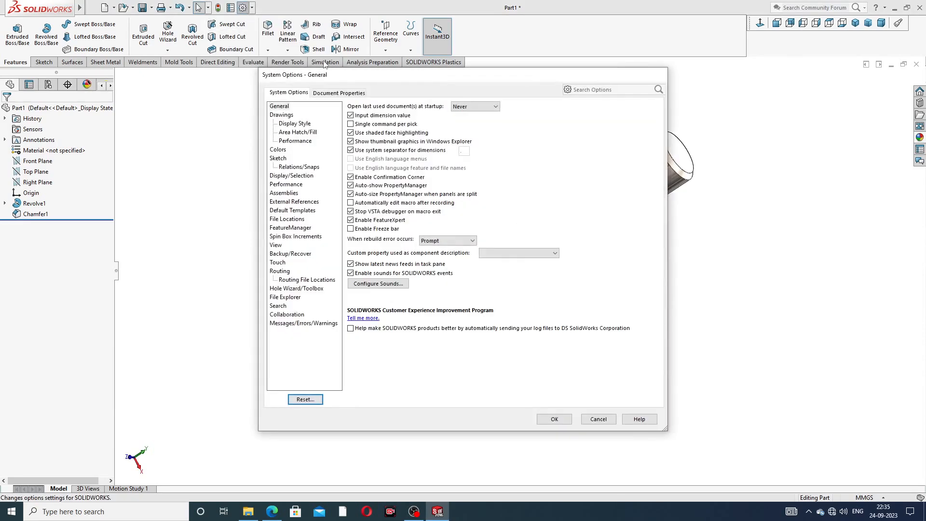
click(331, 94)
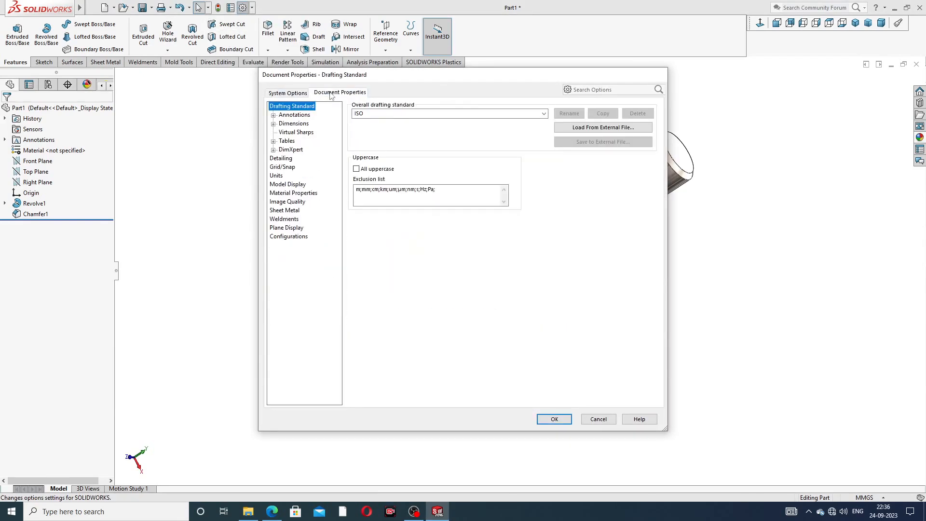
click(284, 160)
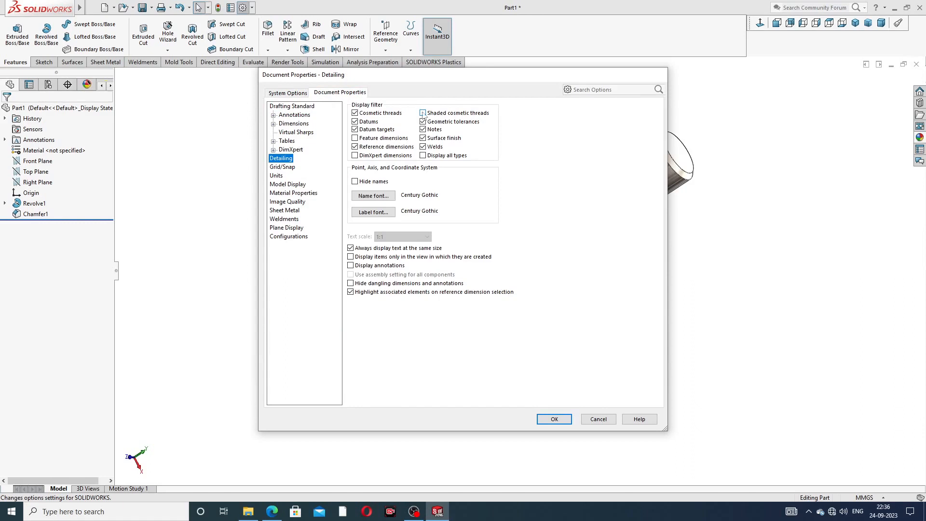
click(423, 114)
click(554, 419)
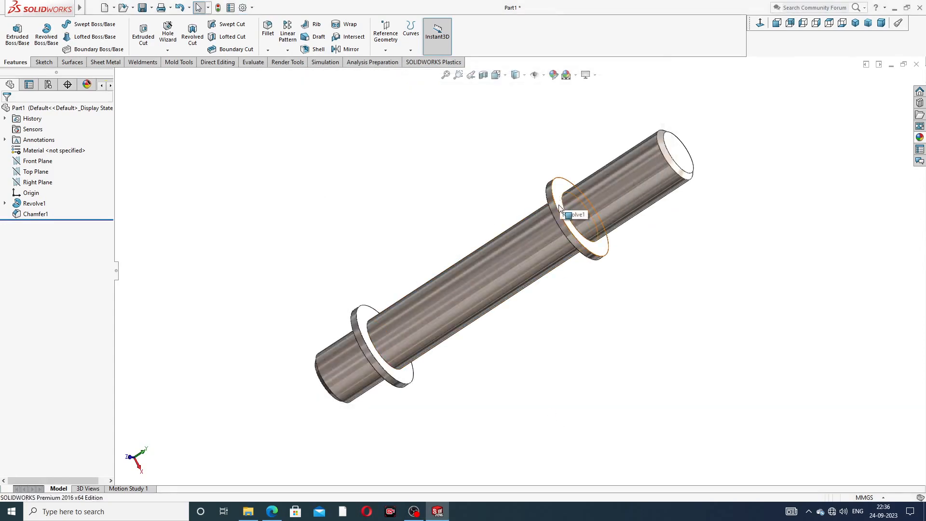
- Start a cosmetic thread on the outer circular chamfer edge at the stud end farther from its collar
scroll(555, 224, down, 1)
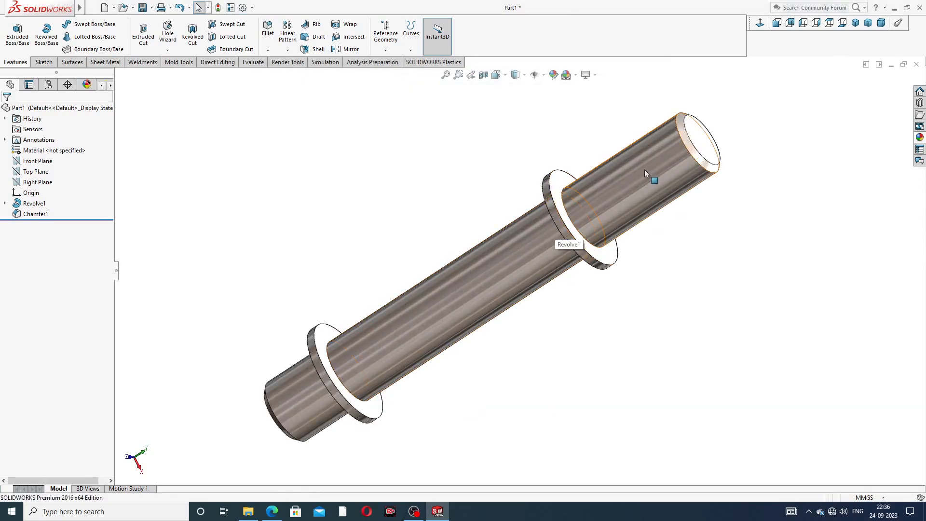
key(z)
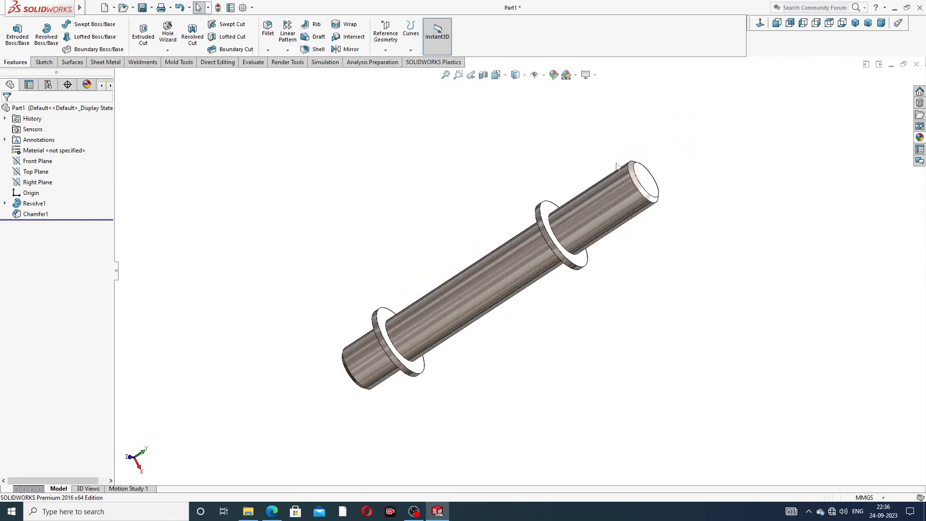
mouse_move(80, 8)
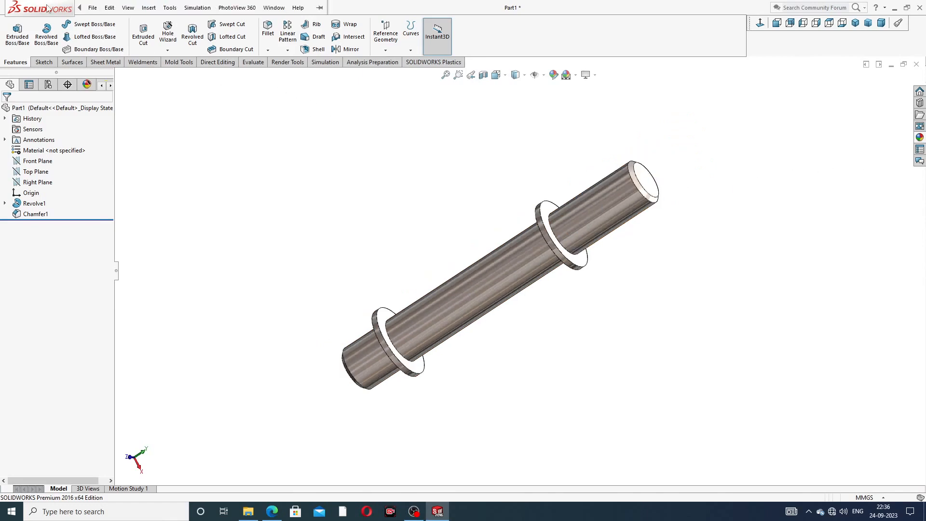
click(151, 8)
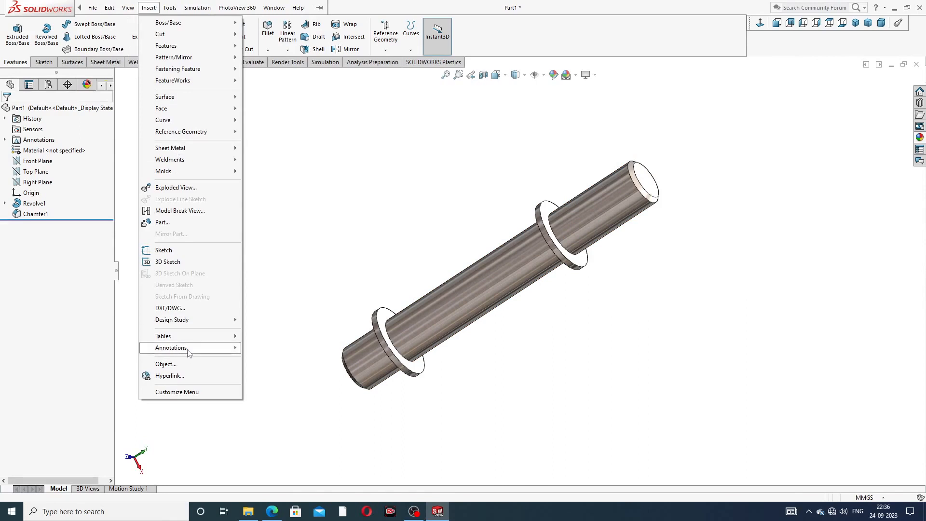
mouse_move(184, 353)
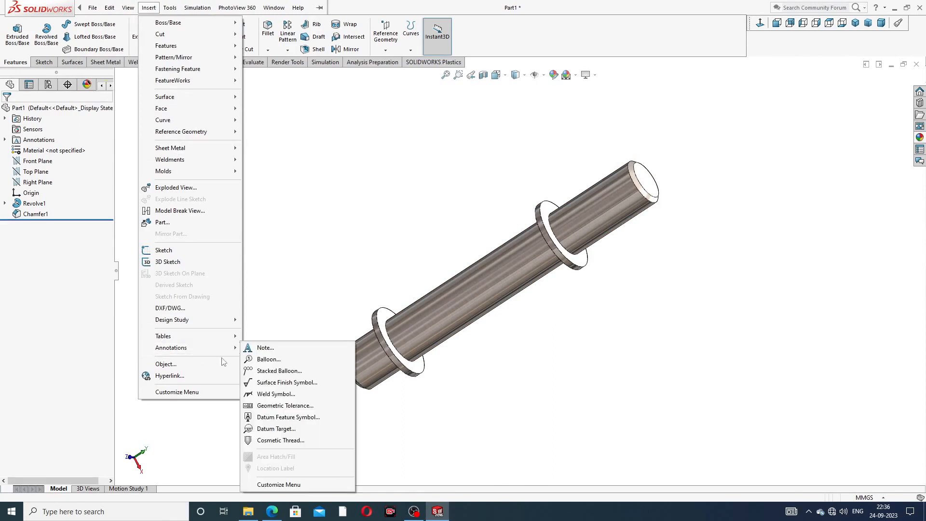
click(291, 441)
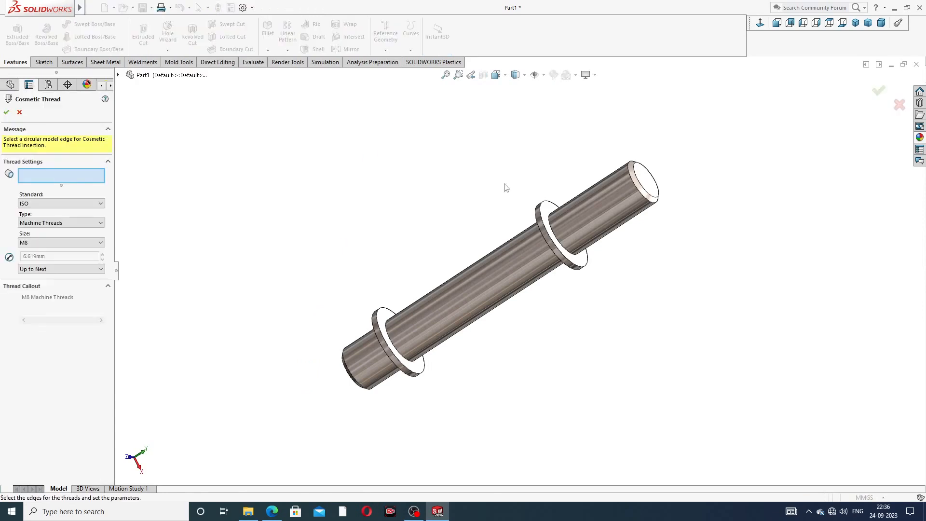
middle_drag(585, 192, 601, 179)
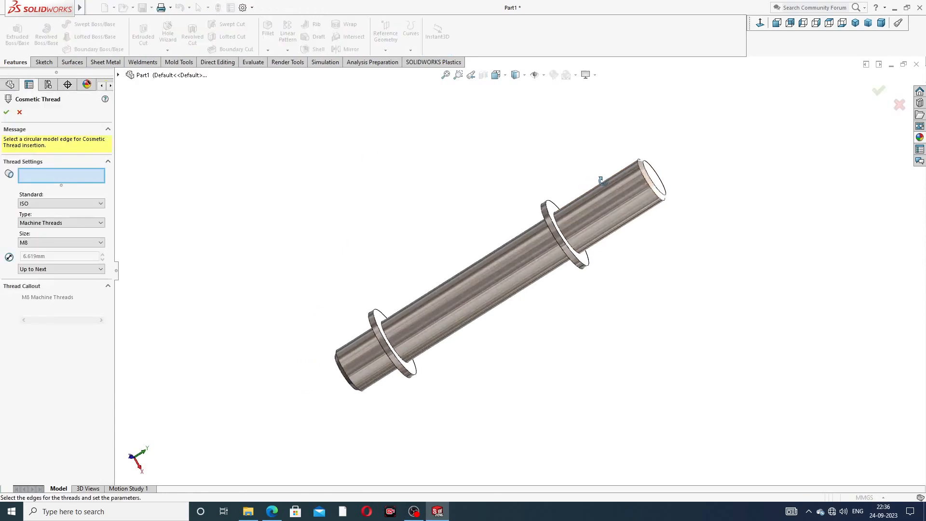
click(650, 187)
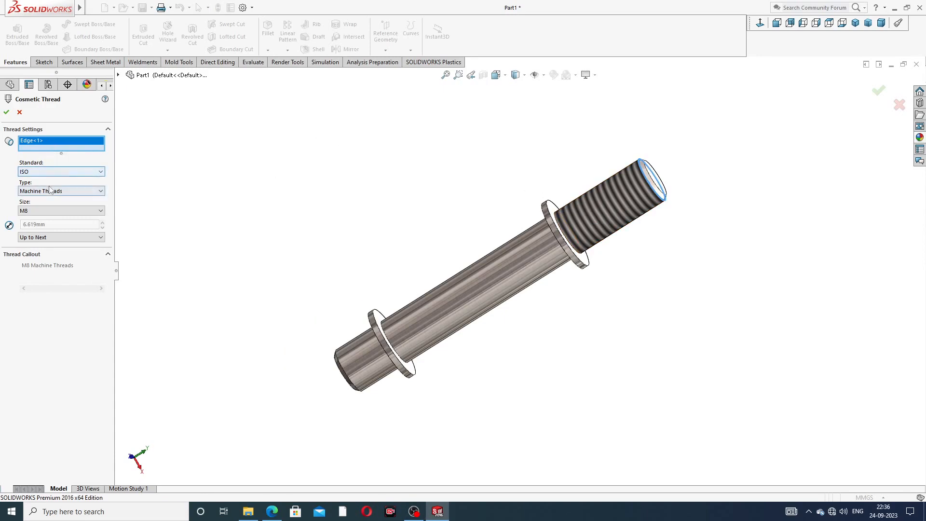
- Set the cosmetic thread to size M24 with a blind depth of 26 mm
click(45, 237)
click(48, 247)
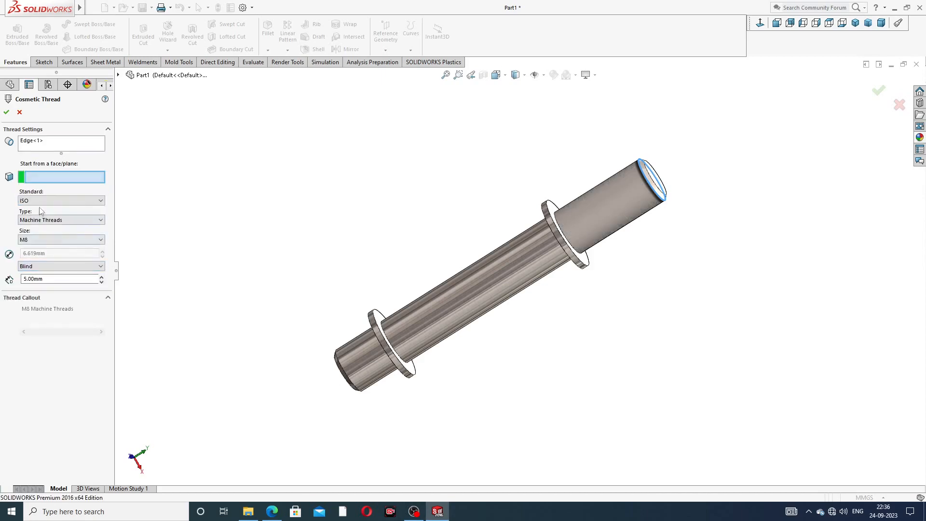
click(39, 239)
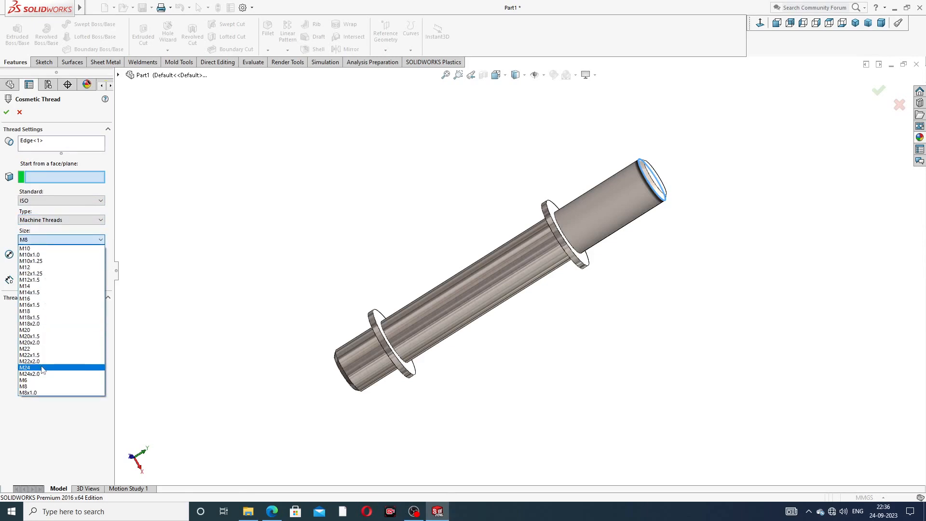
click(25, 368)
drag(44, 279, 29, 278)
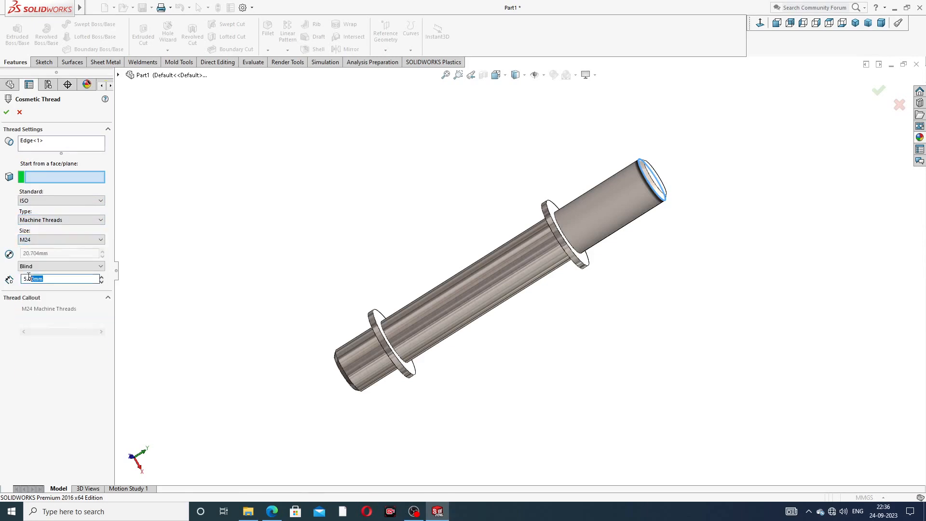
text(26)
key(Return)
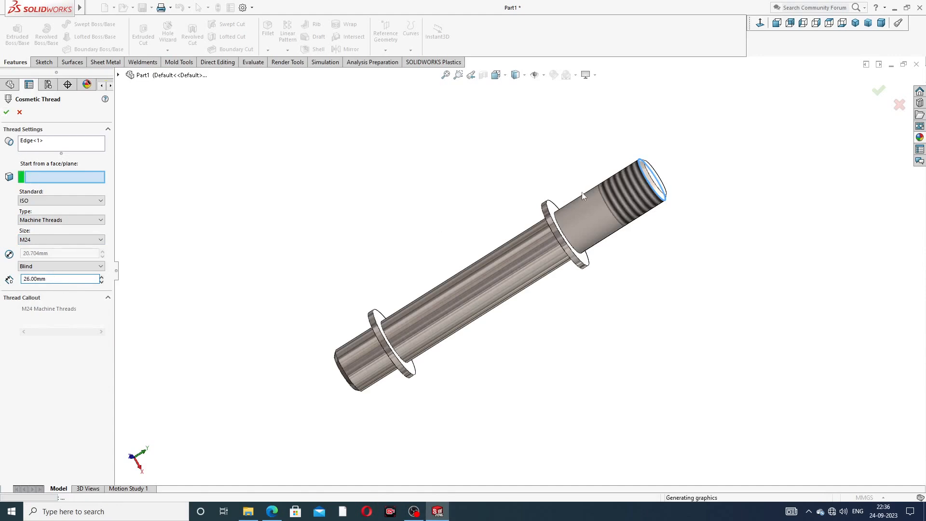
- Use the stud's flat end face as the thread's starting face and accept the cosmetic thread
middle_drag(583, 192, 557, 191)
click(620, 183)
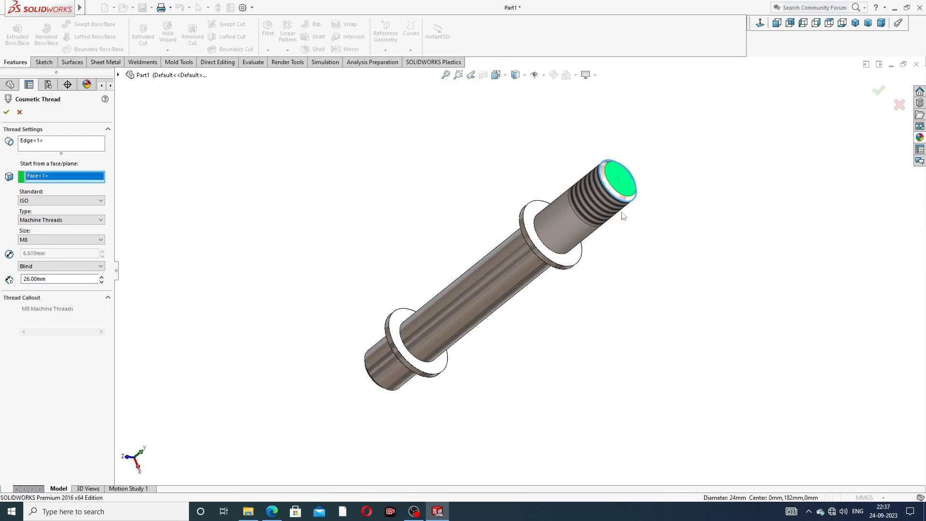
middle_drag(624, 231, 653, 204)
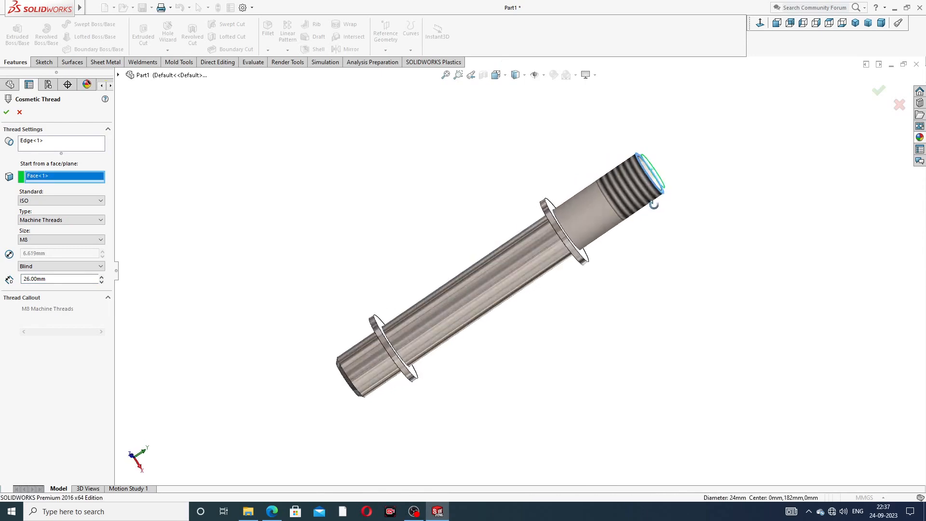
click(6, 112)
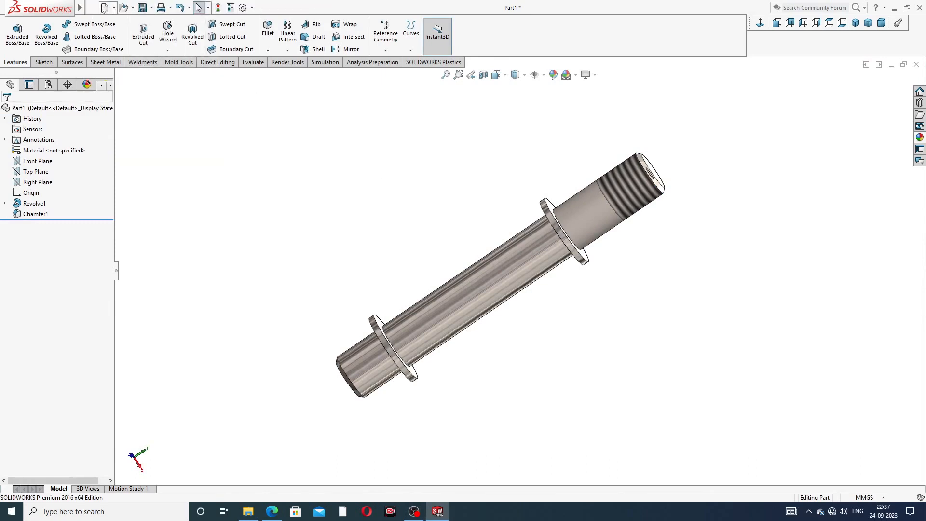
- Start a cosmetic thread on the outer chamfer edge at the unthreaded stud end, with the flat end face as starting face
click(149, 8)
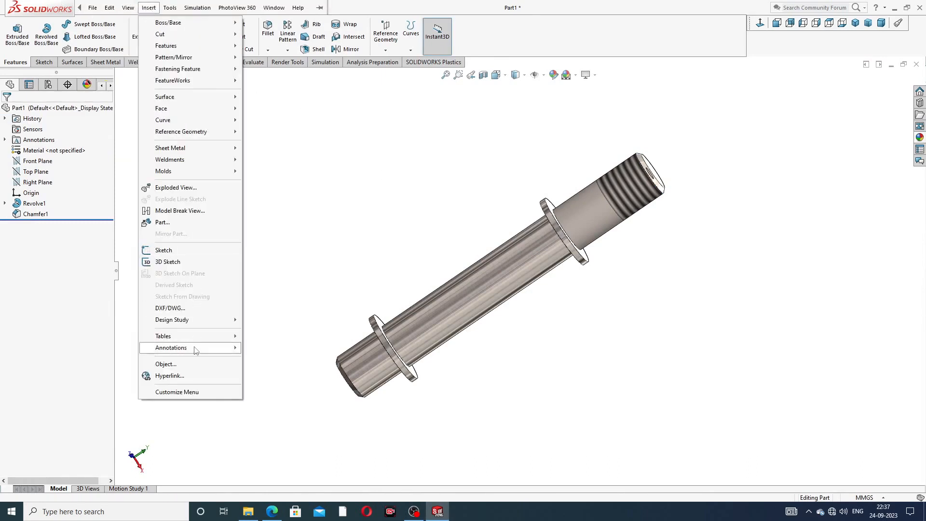
mouse_move(203, 348)
click(284, 443)
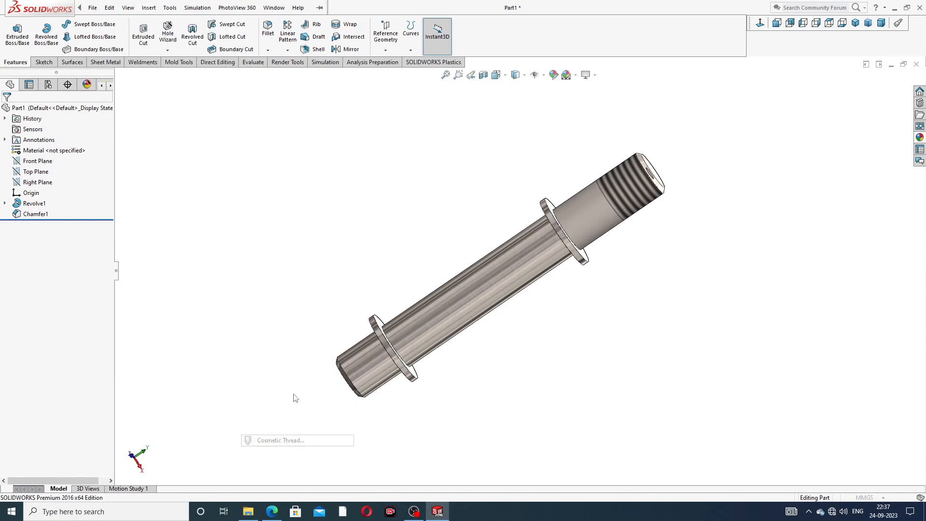
middle_drag(294, 316, 316, 237)
scroll(380, 339, down, 3)
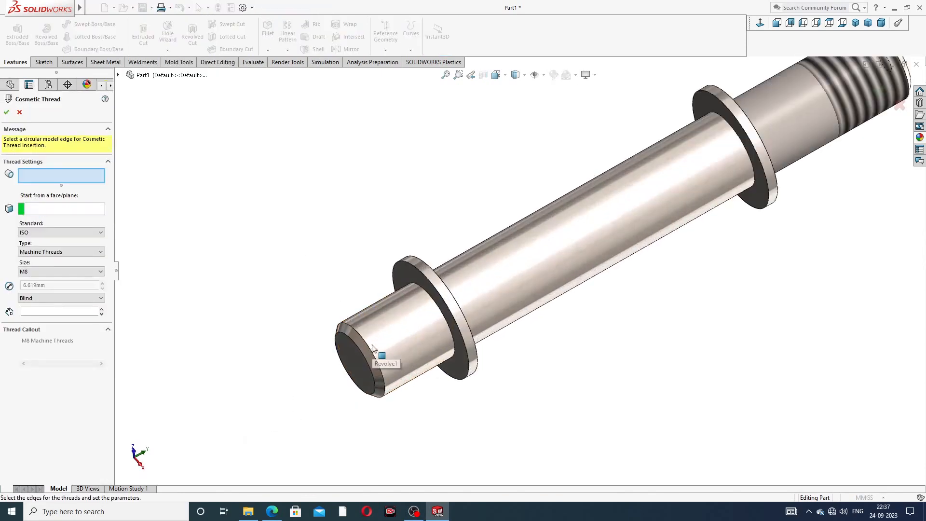
click(370, 345)
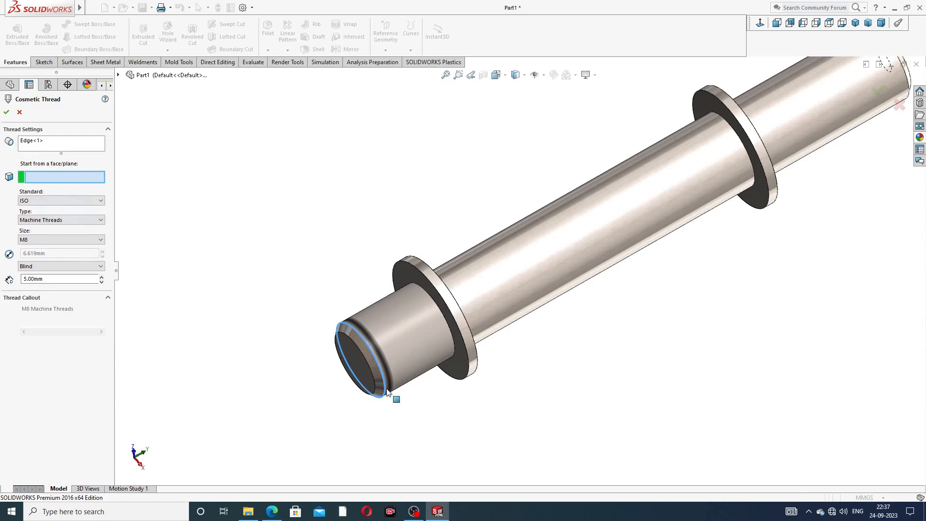
click(359, 365)
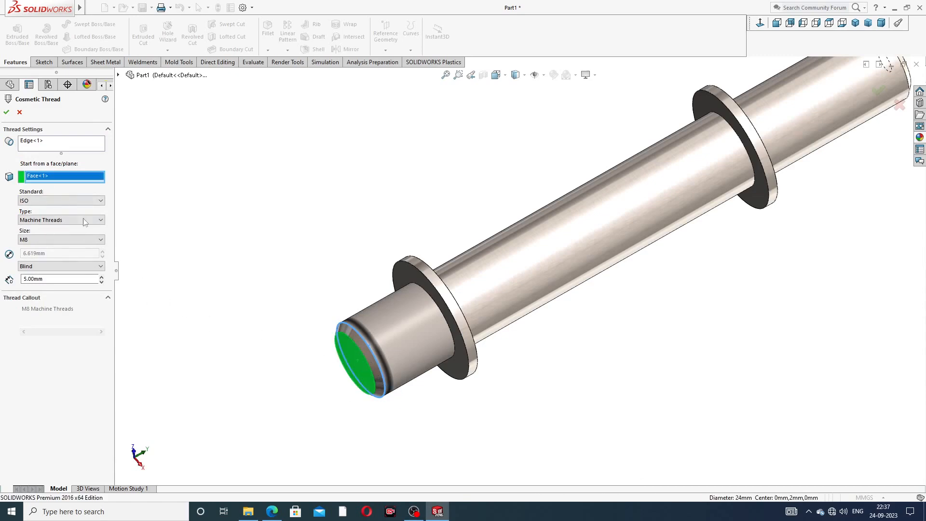
- Set this second cosmetic thread to size M24 with a blind depth of 26 mm and accept it
click(45, 241)
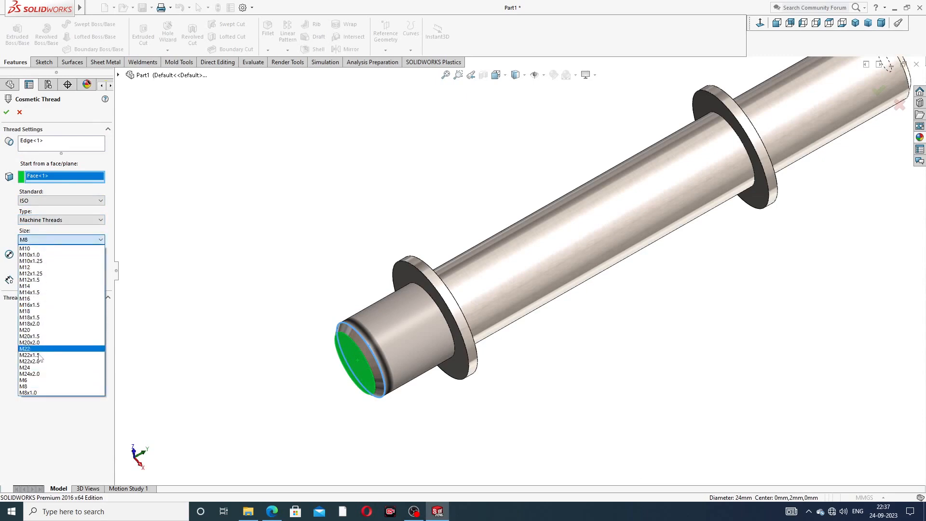
click(36, 370)
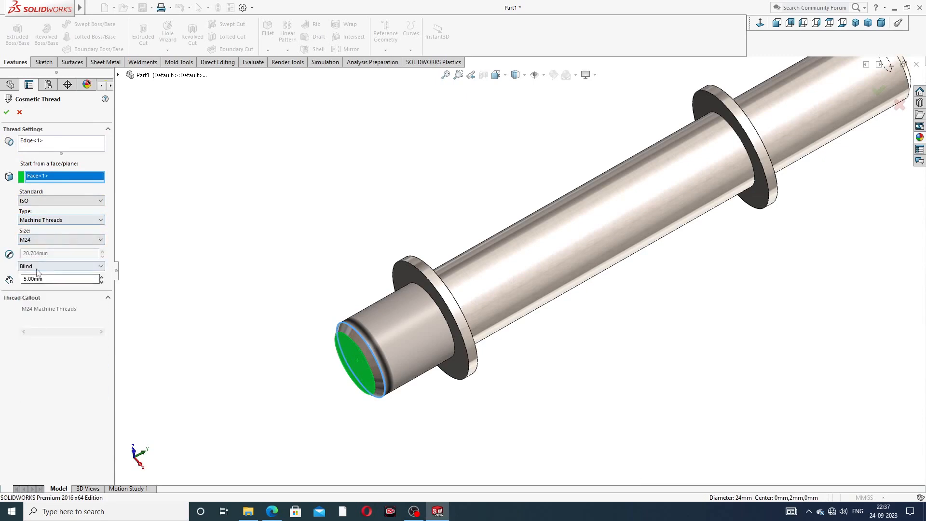
drag(53, 280, 17, 282)
text(2)
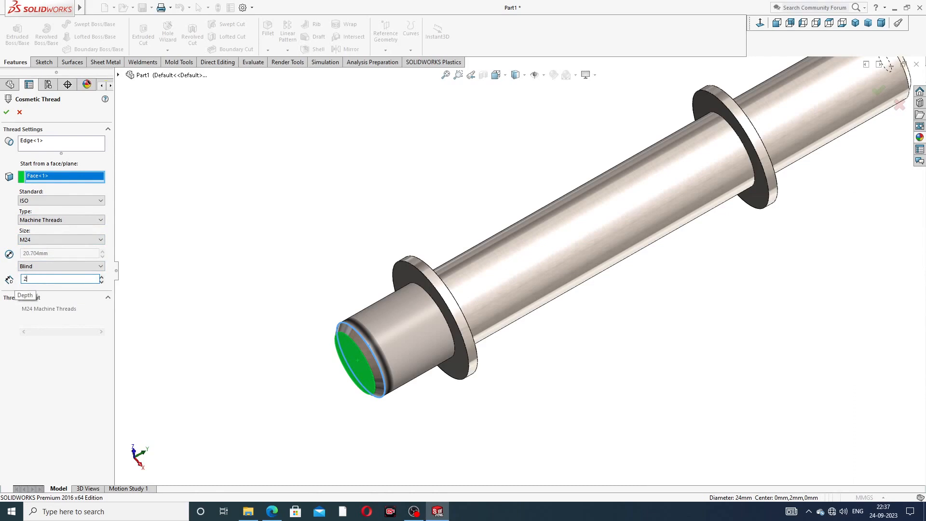
text(6)
key(Return)
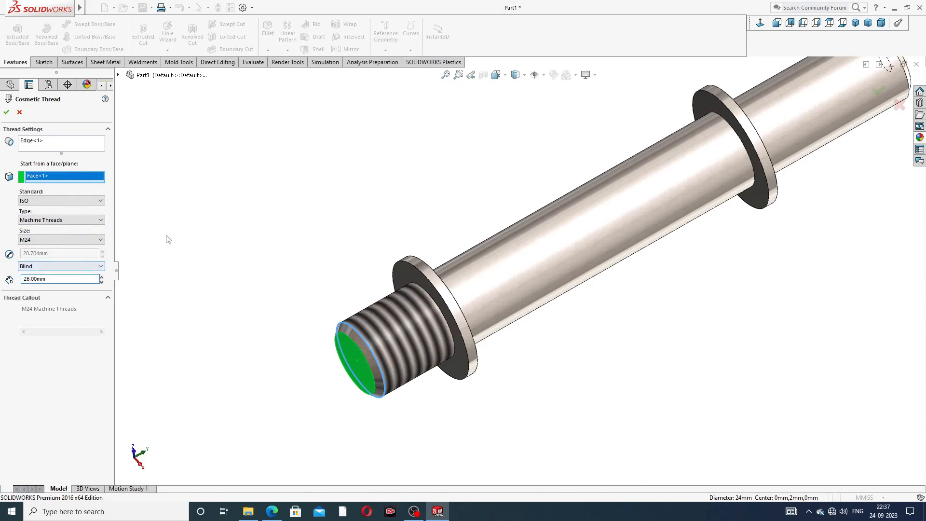
click(6, 112)
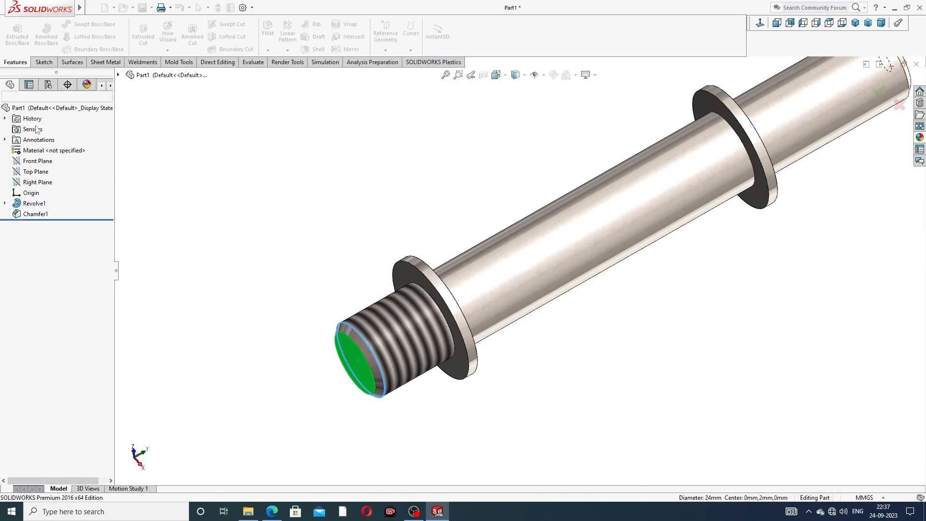
- Inspect both threaded ends of the stud and apply the polished steel appearance to the part
scroll(463, 150, up, 3)
middle_drag(481, 152, 571, 177)
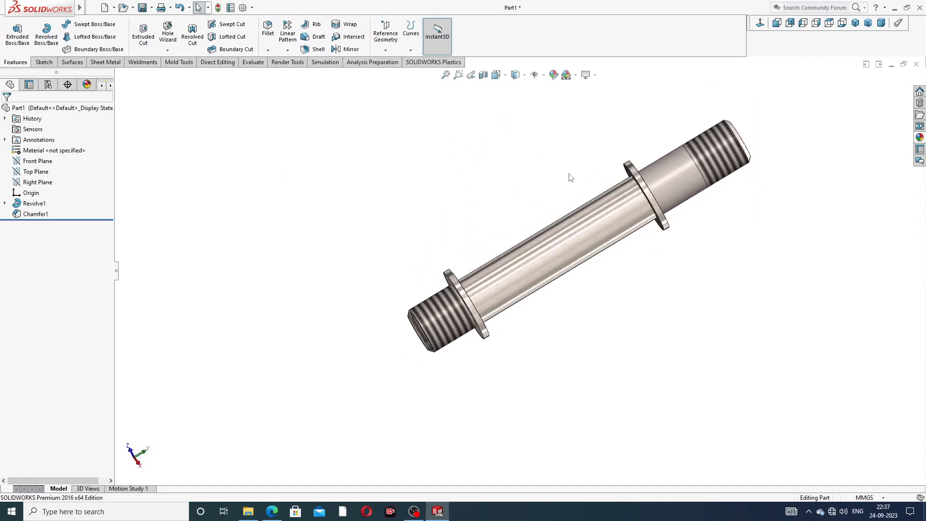
scroll(595, 222, down, 2)
middle_drag(611, 219, 688, 242)
scroll(683, 223, down, 1)
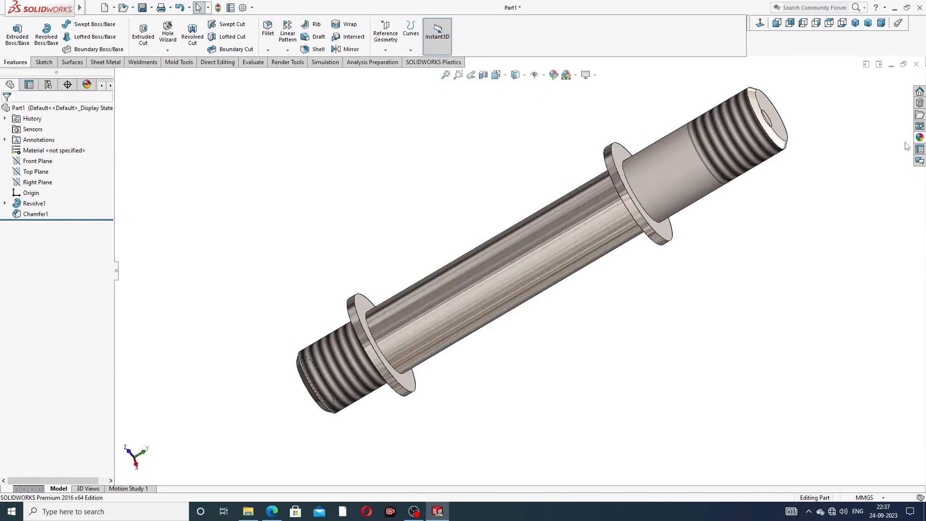
click(920, 137)
double_click(852, 285)
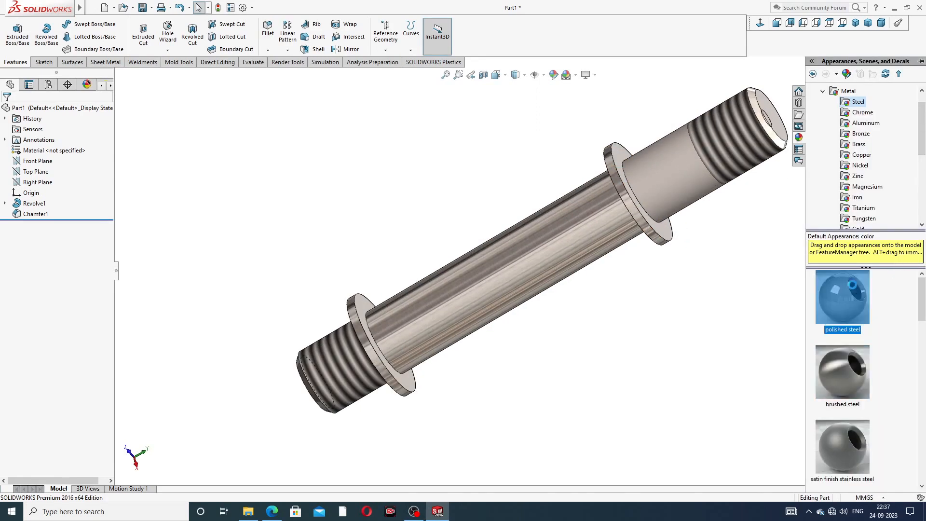
click(623, 331)
mouse_move(684, 205)
middle_down()
mouse_move(686, 172)
mouse_move(695, 222)
mouse_move(639, 236)
mouse_move(645, 174)
mouse_move(653, 185)
middle_up()
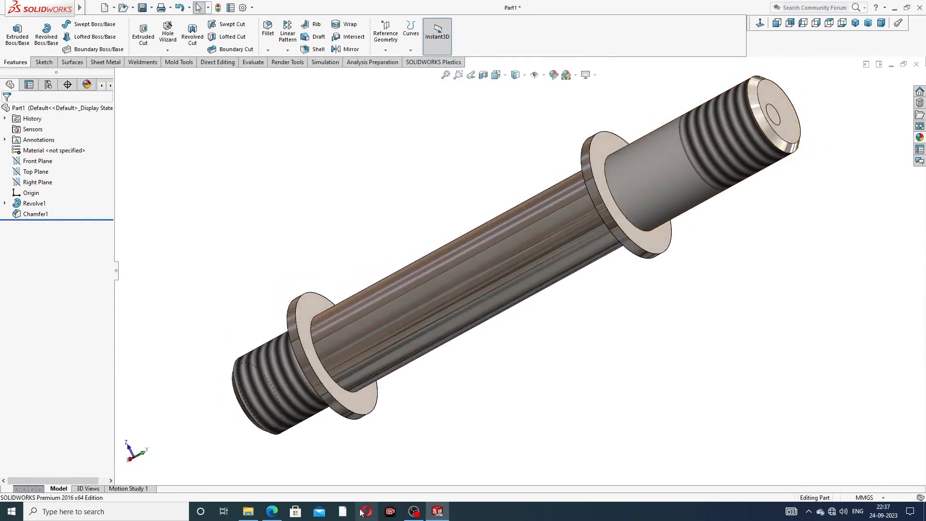
- Switch to the Part-07 stud drawing in the browser and compare its dimensions and thread notes with the finished model
click(272, 512)
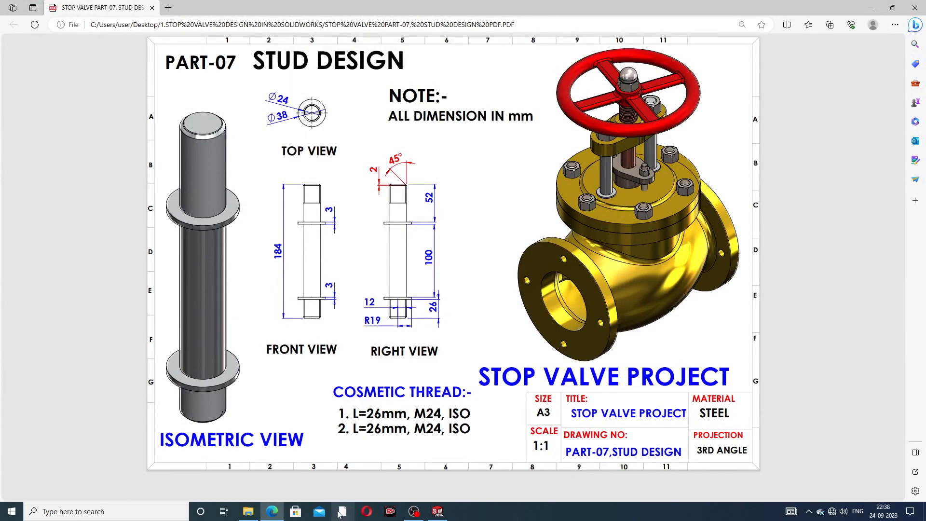
click(270, 511)
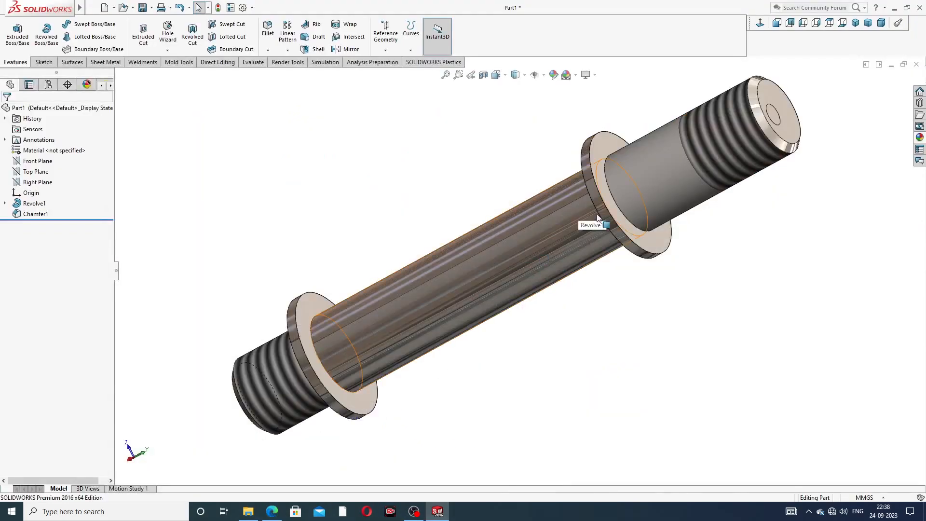
middle_drag(588, 221, 627, 217)
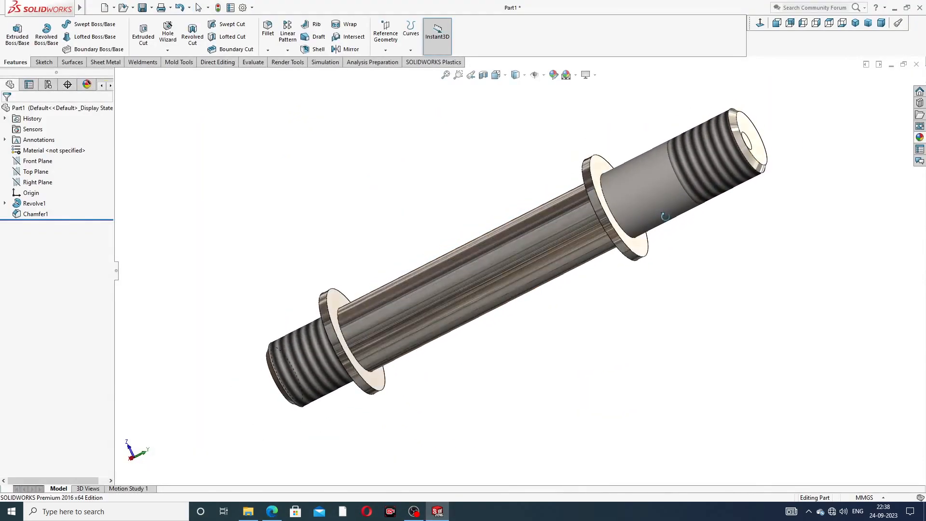
scroll(556, 216, down, 3)
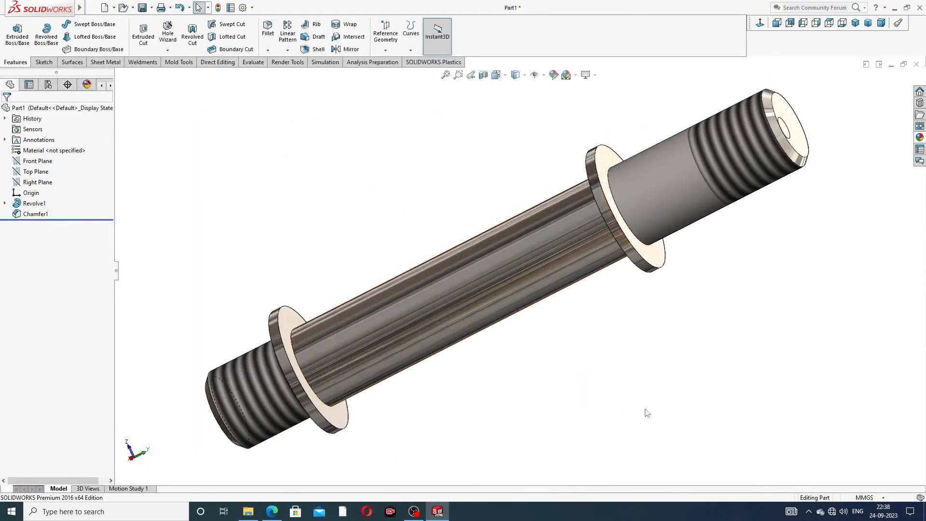
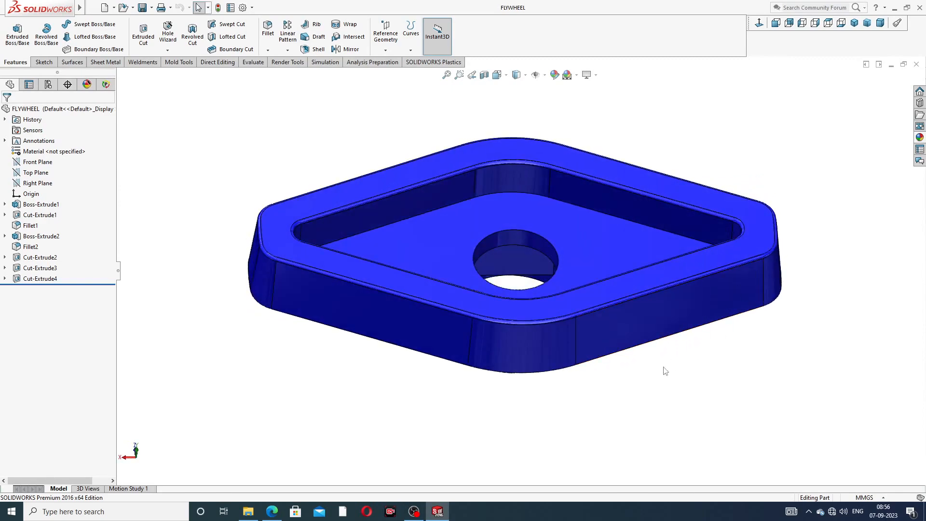
- Check the Part-06 flywheel drawing in the browser and close the finished flywheel model in SOLIDWORKS
click(440, 510)
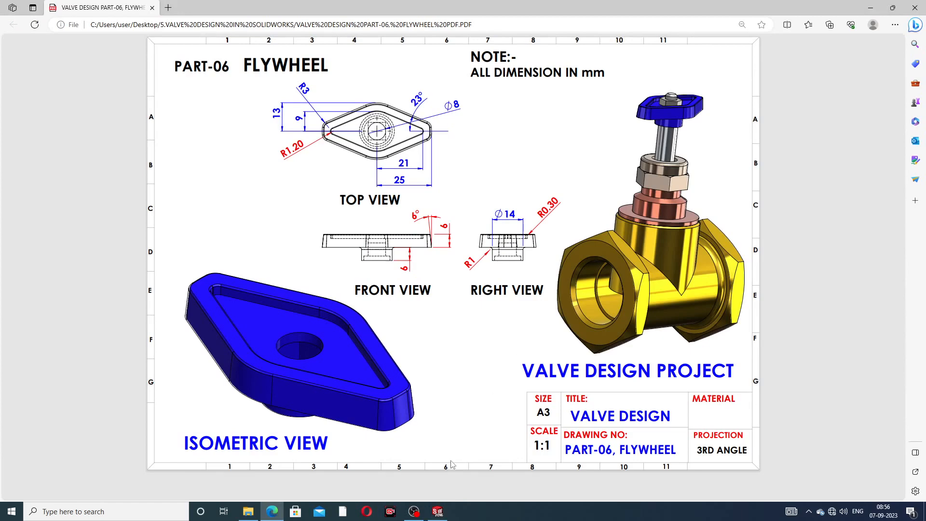
click(437, 511)
click(918, 66)
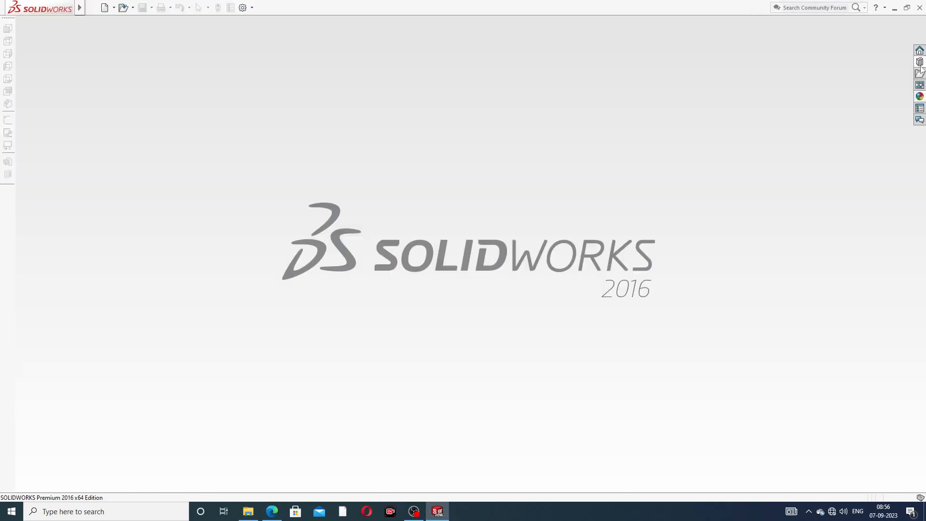
- Create a new part document and set its scene to Plain White
click(105, 7)
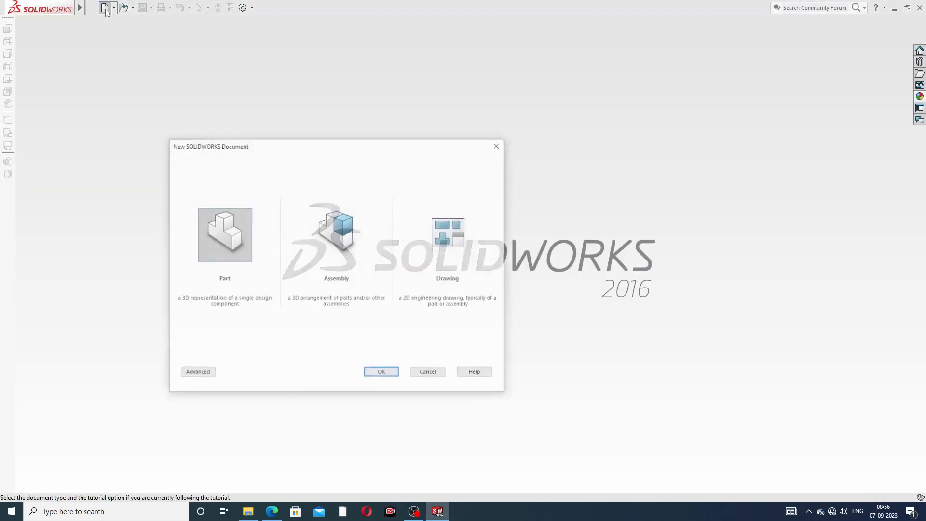
click(383, 373)
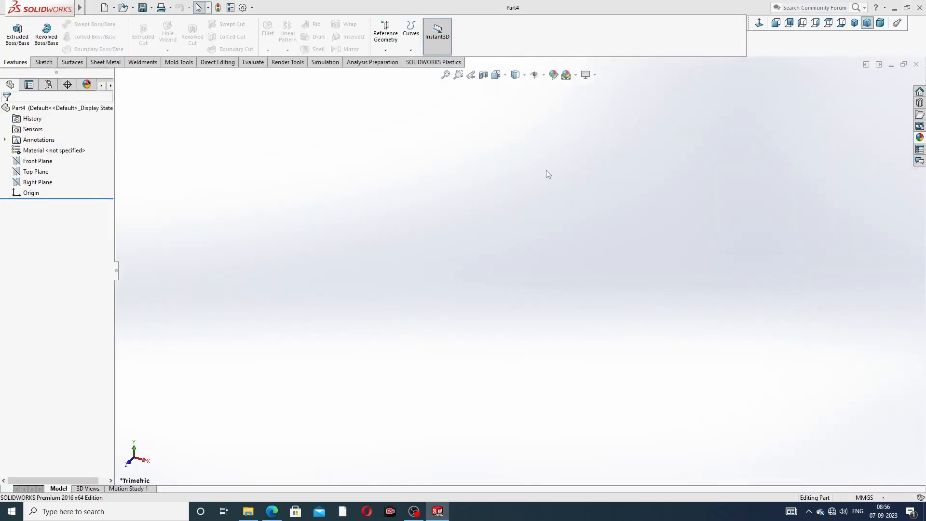
click(576, 76)
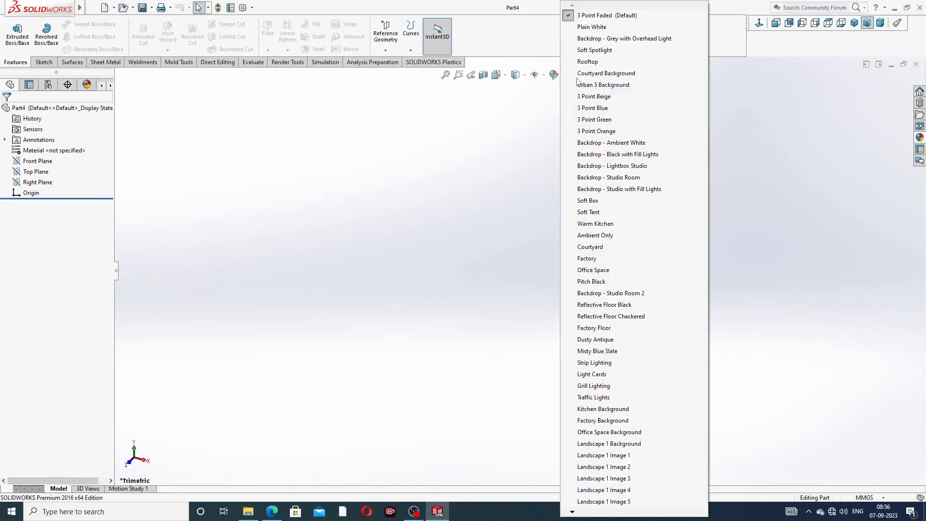
click(592, 27)
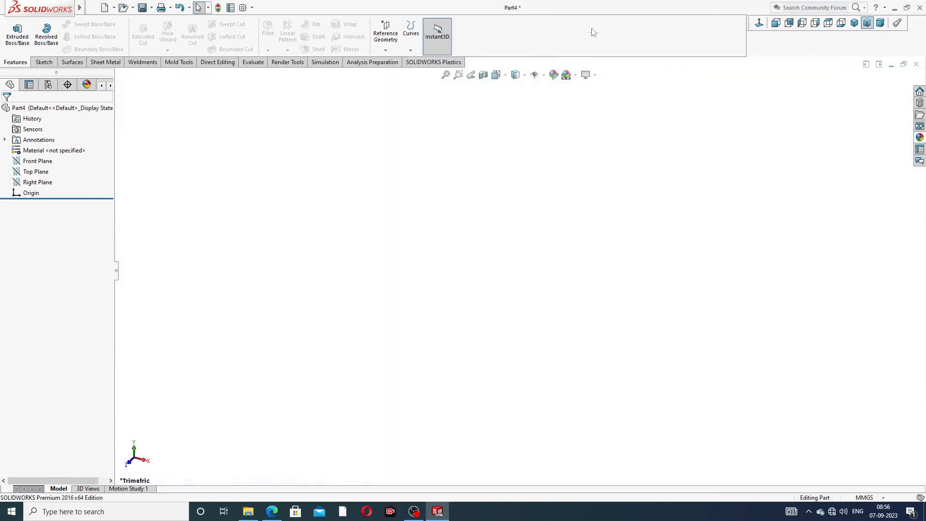
- Raise both the shaded and the wireframe image quality to the highest resolution in the document properties and accept
click(244, 8)
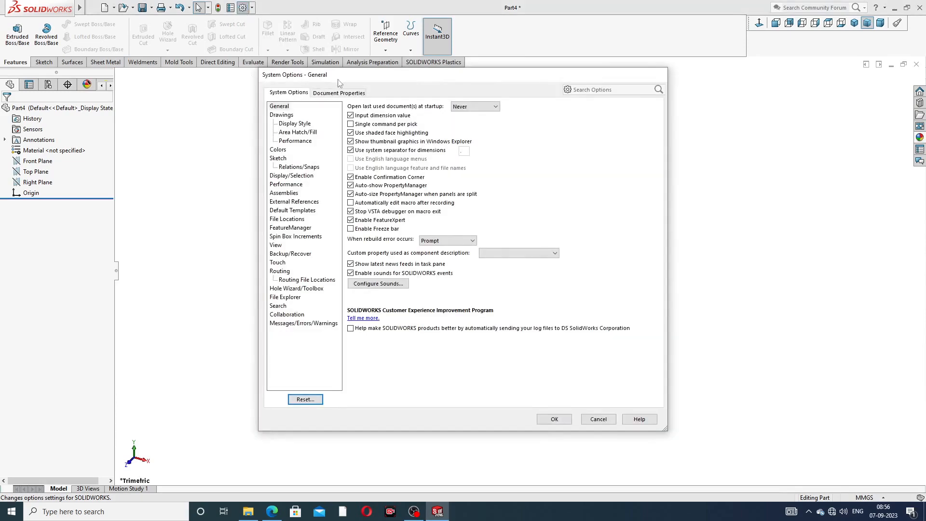
click(343, 94)
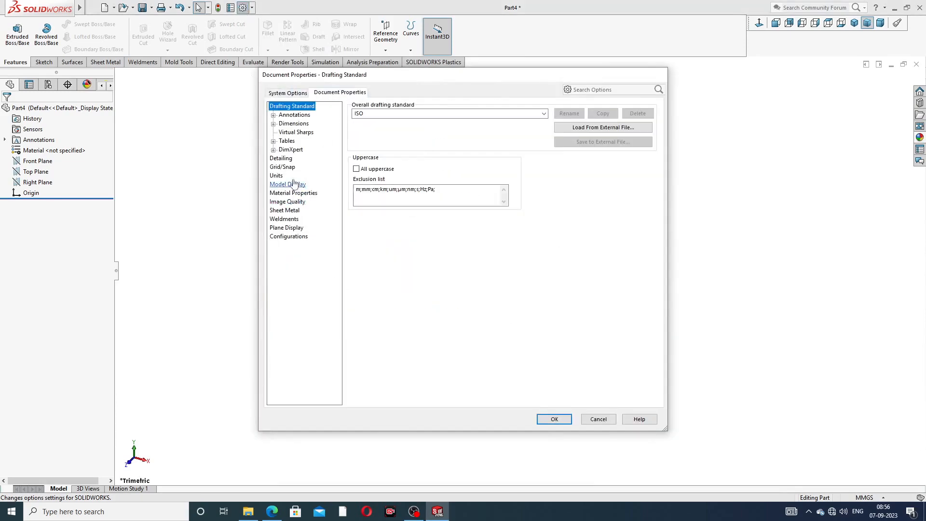
click(290, 202)
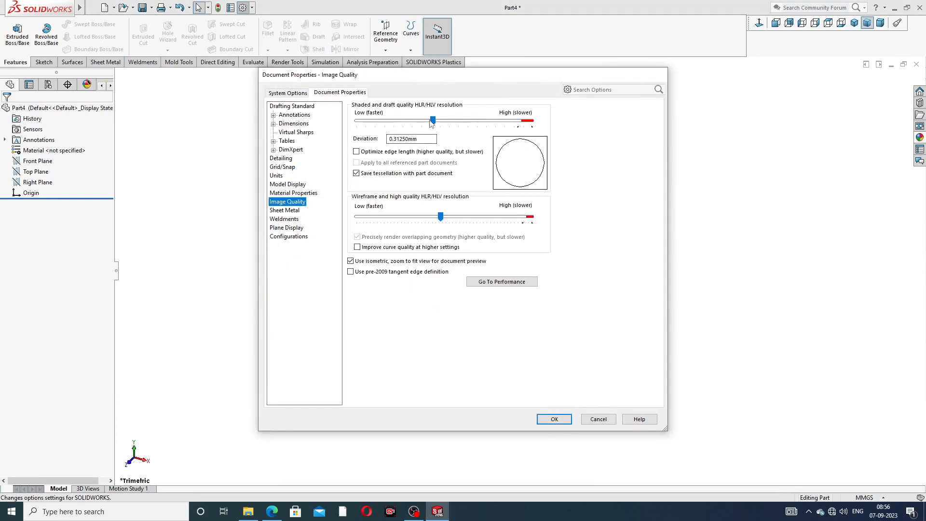
drag(432, 120, 532, 120)
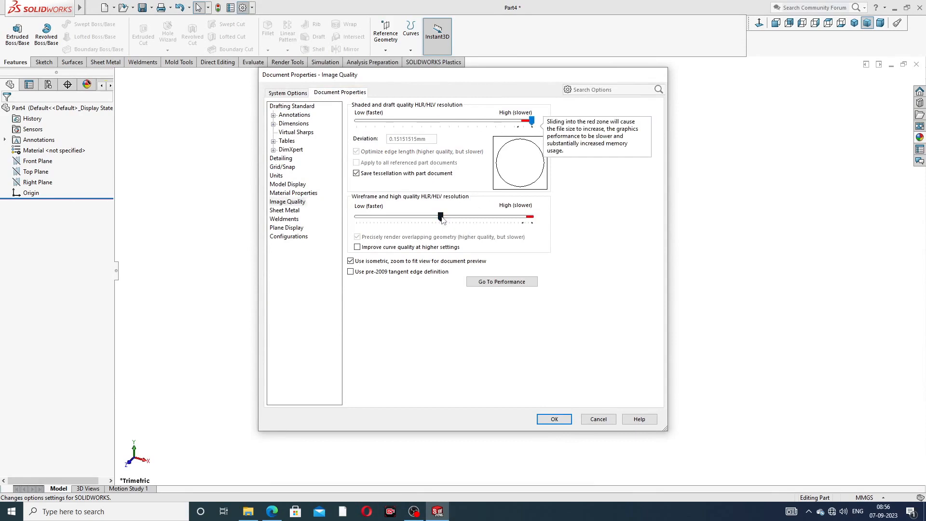
drag(441, 218, 532, 217)
click(554, 419)
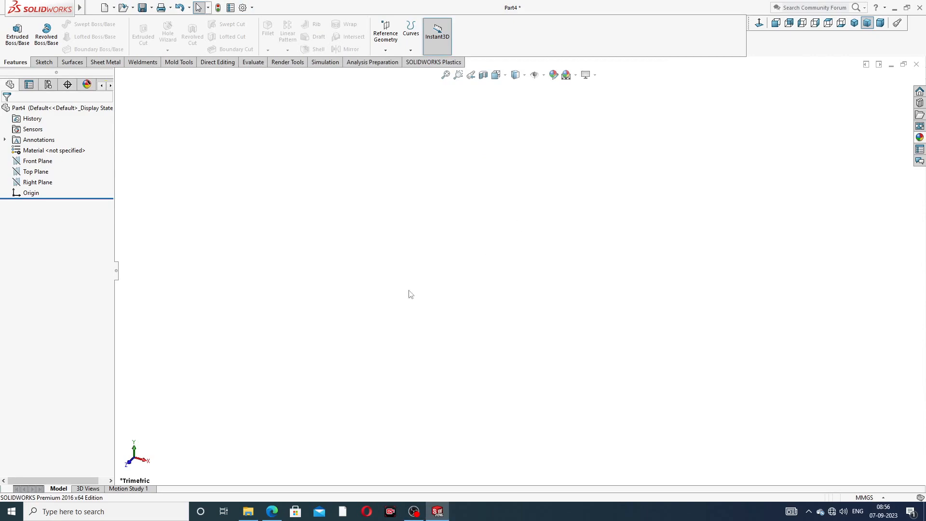
- Review the dimensions on the Part-06 flywheel drawing and try to save the new part
click(273, 511)
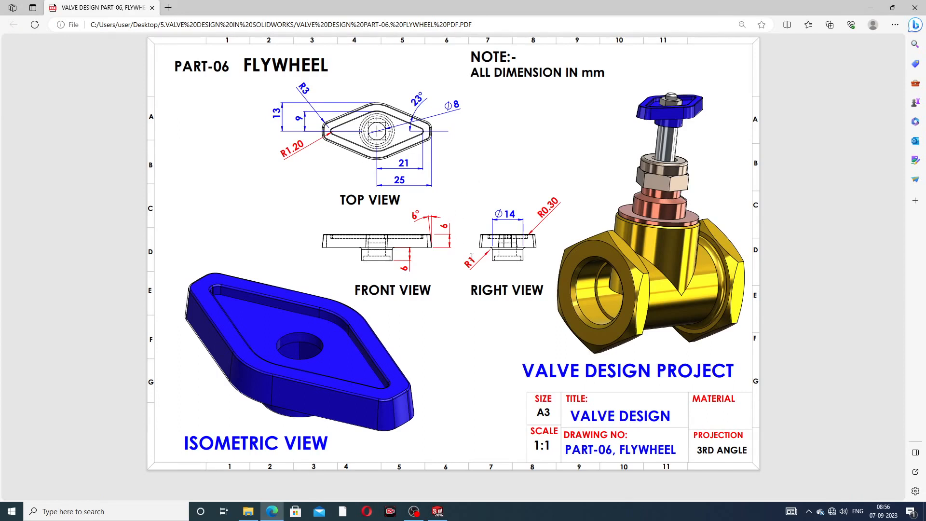
click(272, 511)
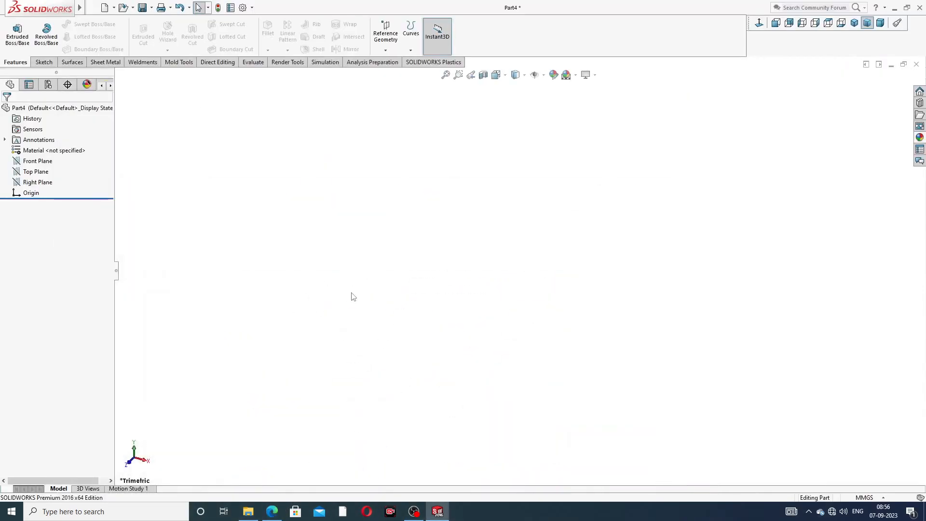
key(ctrl+s)
key(Return)
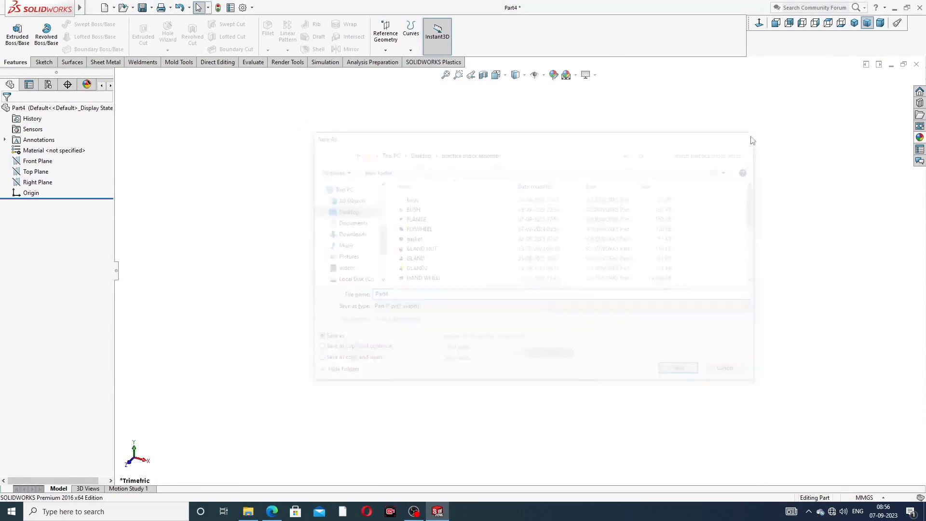
- Start a sketch on the Top Plane and draw a vertical centerline about 67 mm long and a horizontal centerline, meeting at the origin
click(38, 172)
click(50, 160)
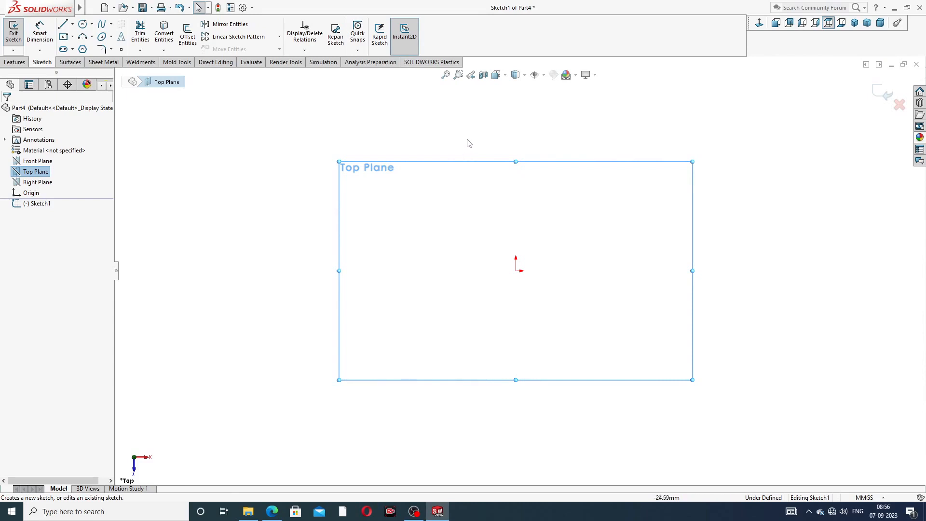
click(72, 25)
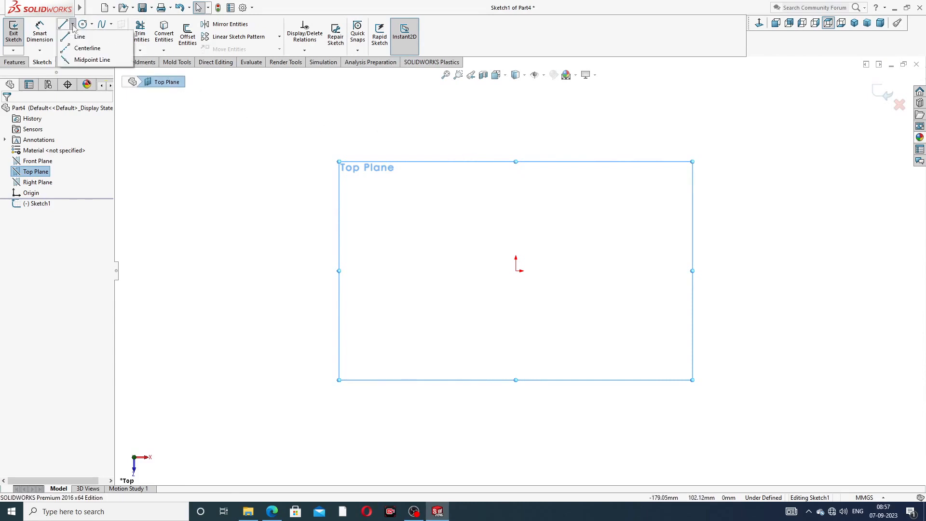
click(82, 47)
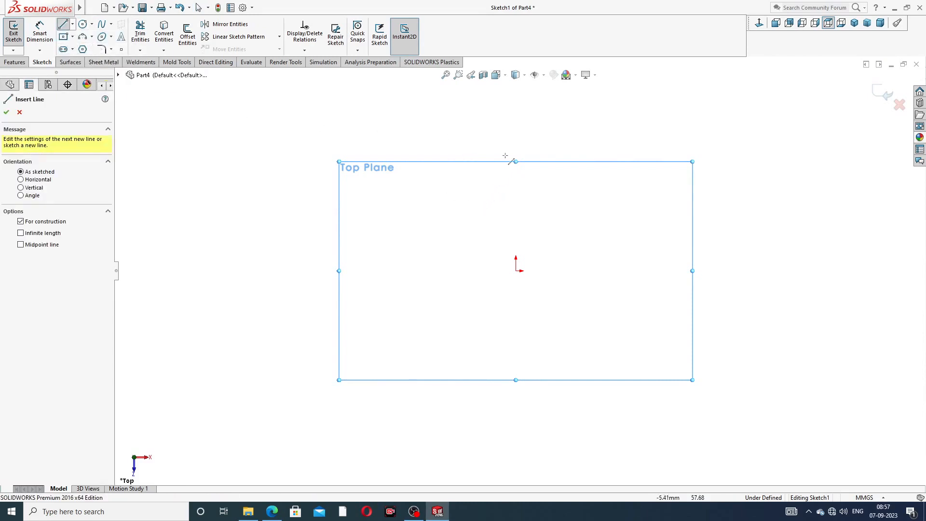
click(516, 138)
click(516, 270)
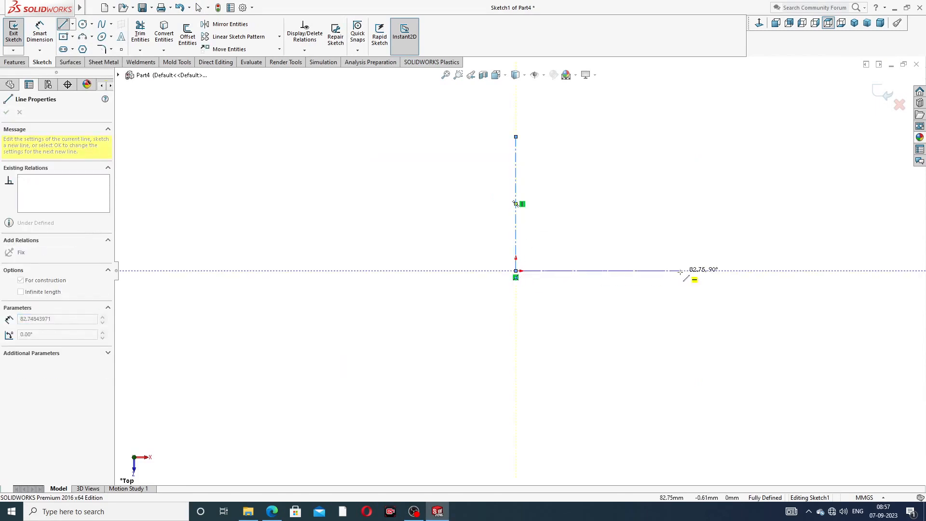
click(714, 270)
right_click(728, 201)
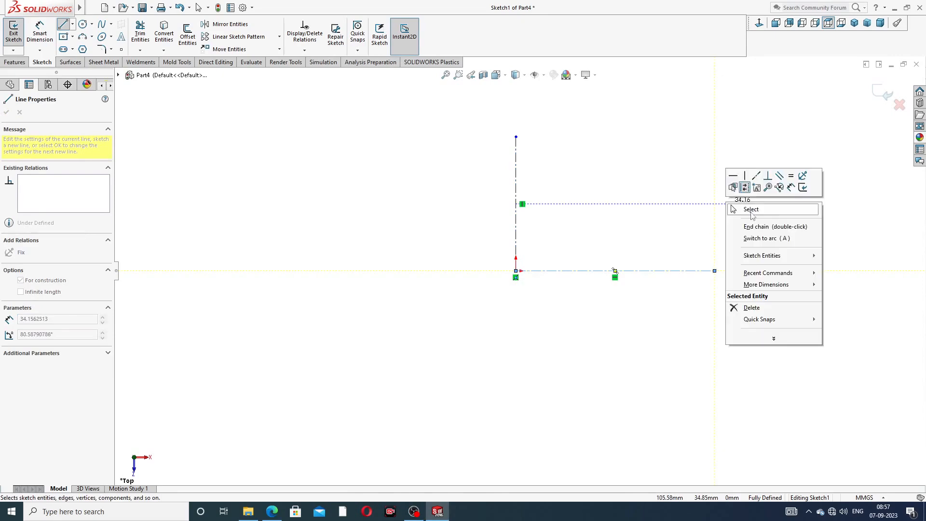
click(751, 213)
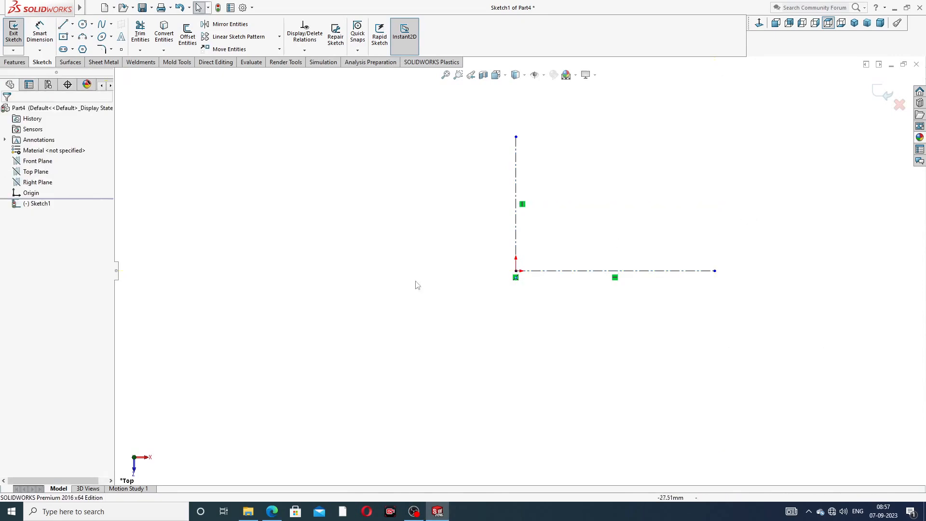
- Check the flywheel drawing and dimension the vertical centerline to 13 mm and the horizontal centerline to 25 mm
click(271, 512)
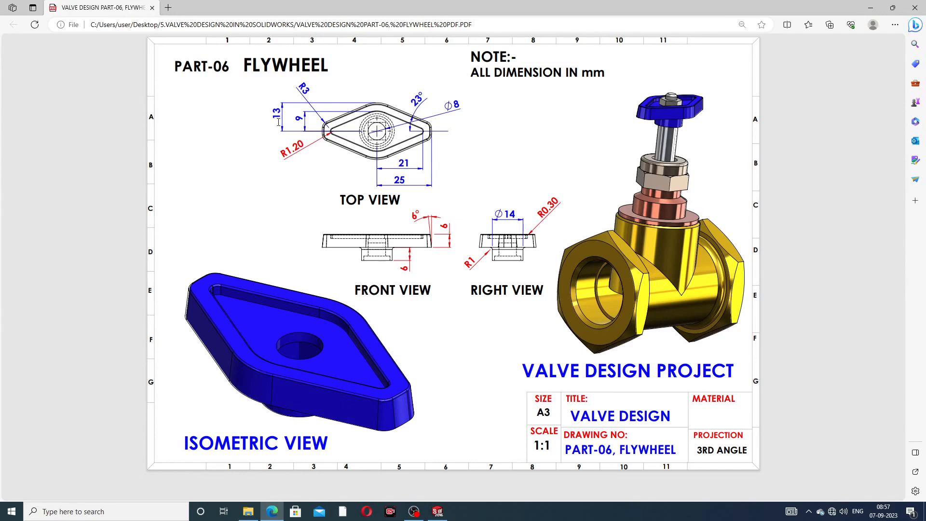
click(273, 510)
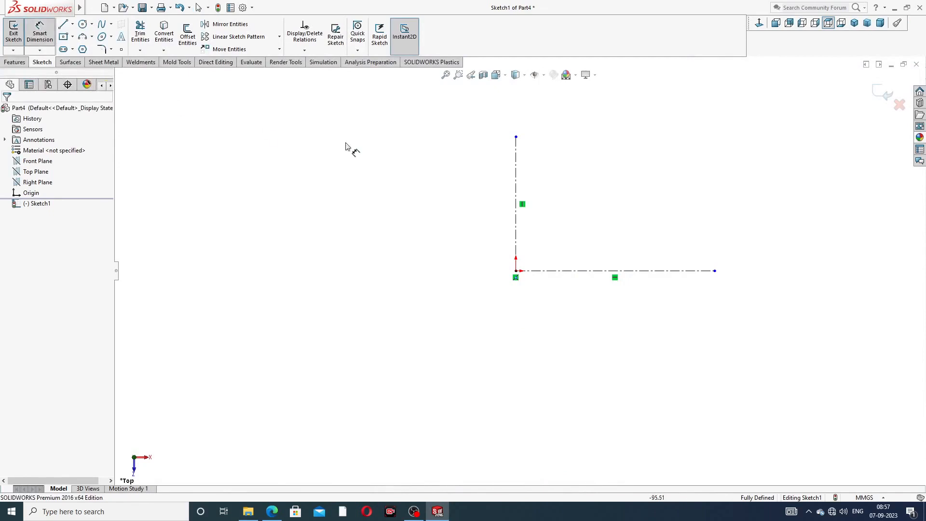
click(516, 178)
click(493, 198)
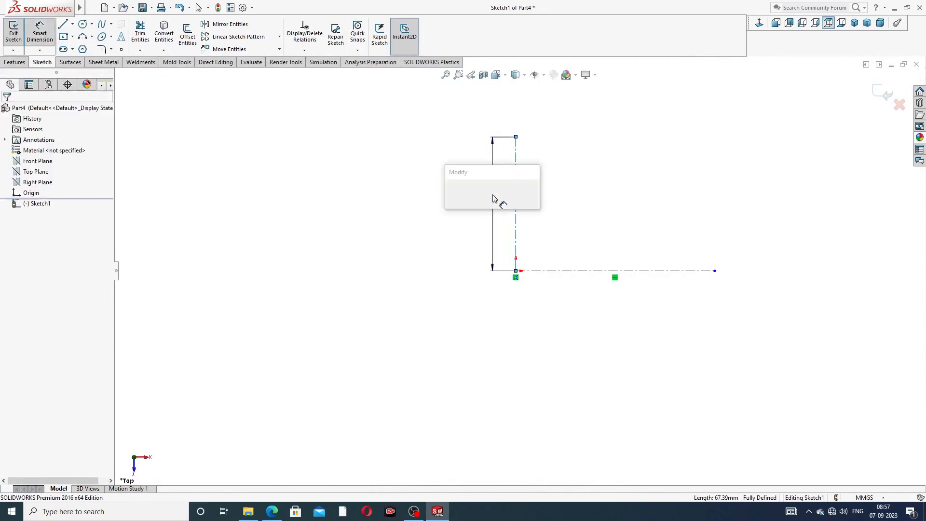
text(13)
key(Return)
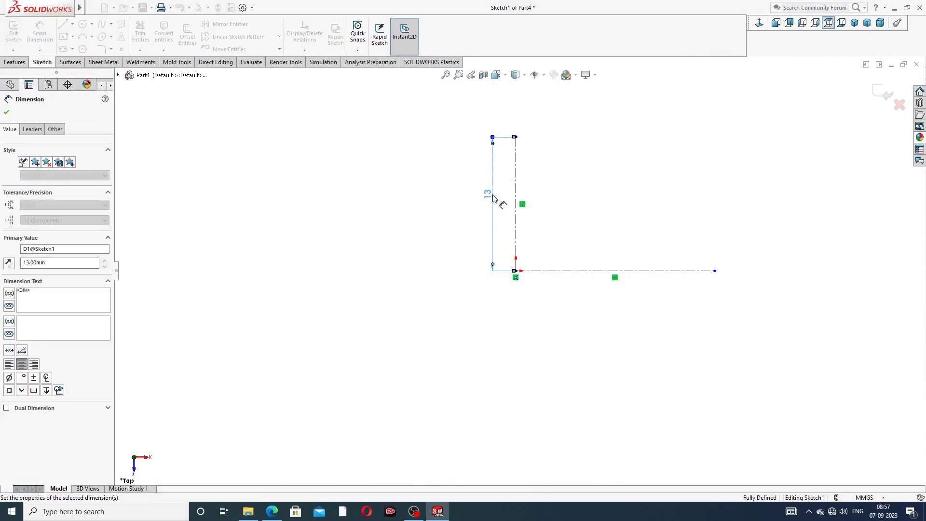
click(555, 272)
click(575, 295)
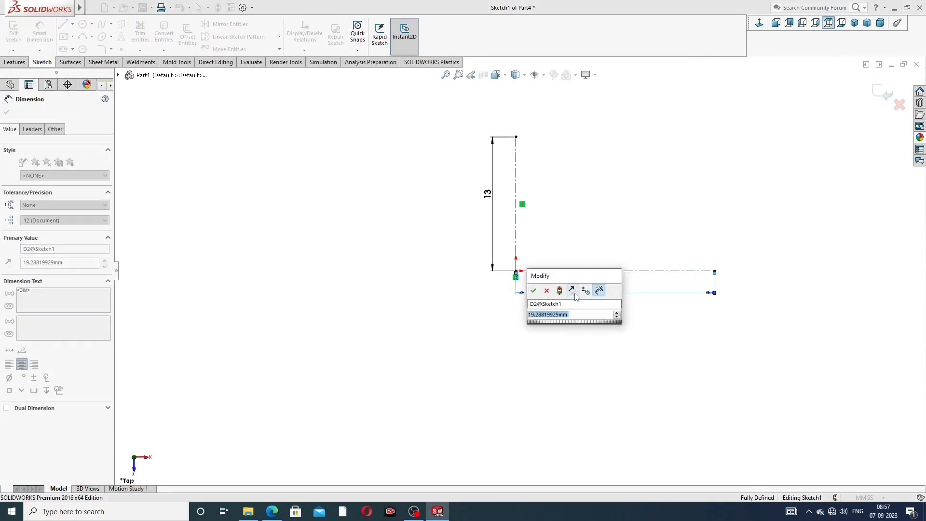
text(25)
key(Return)
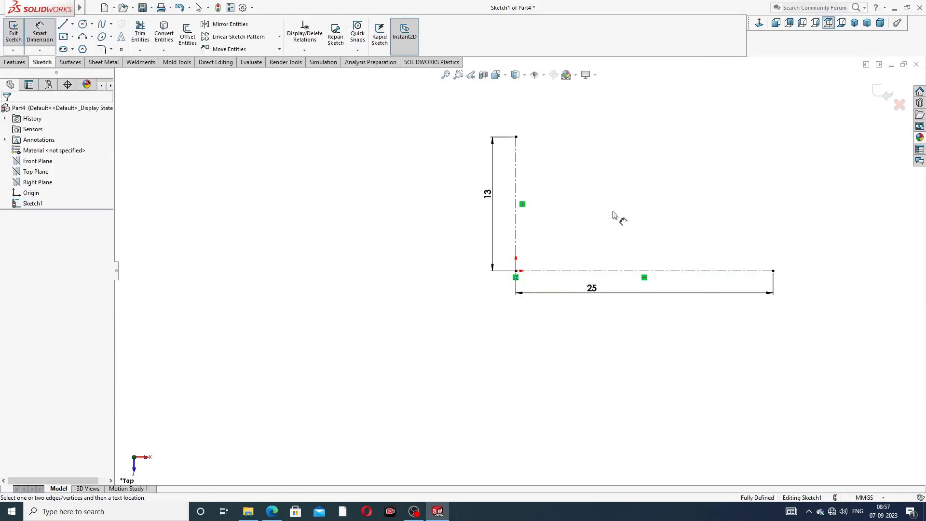
right_click(358, 144)
click(381, 144)
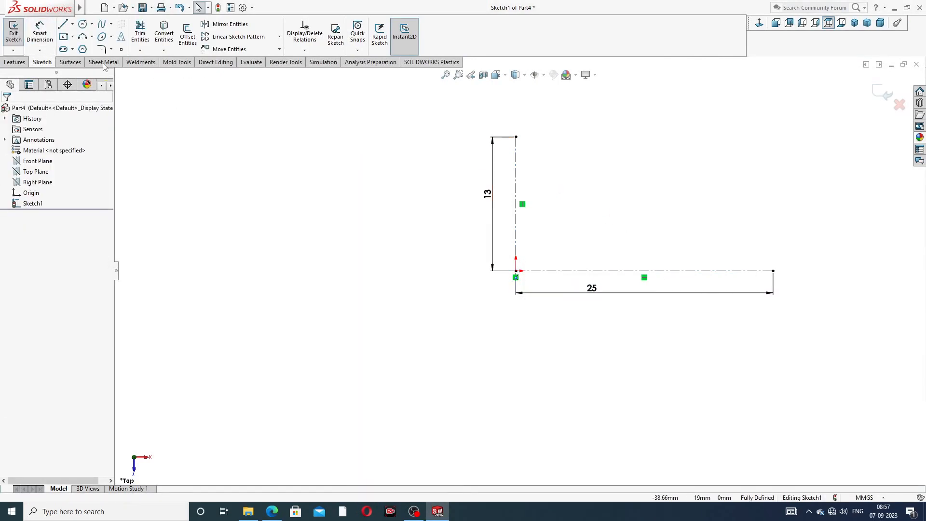
- Draw two concentric circles centred on the origin, one through the end of each centerline
click(82, 24)
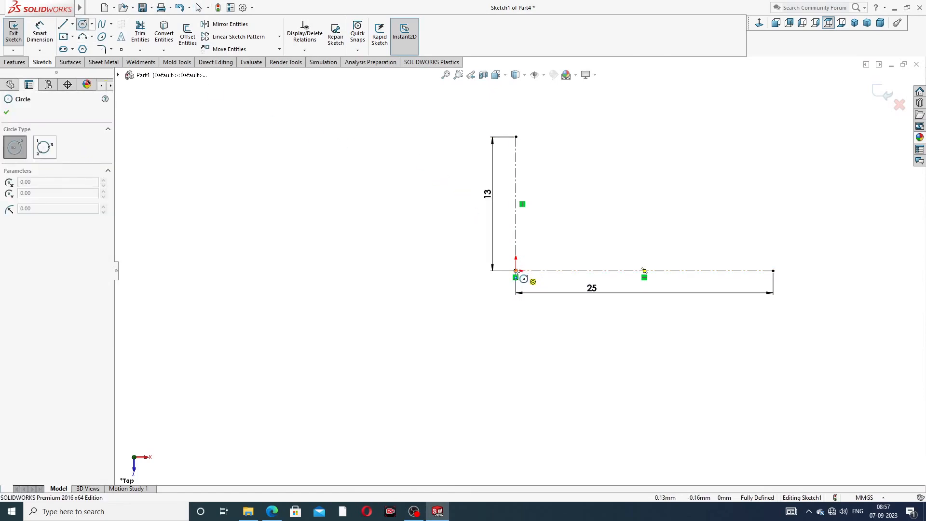
click(515, 271)
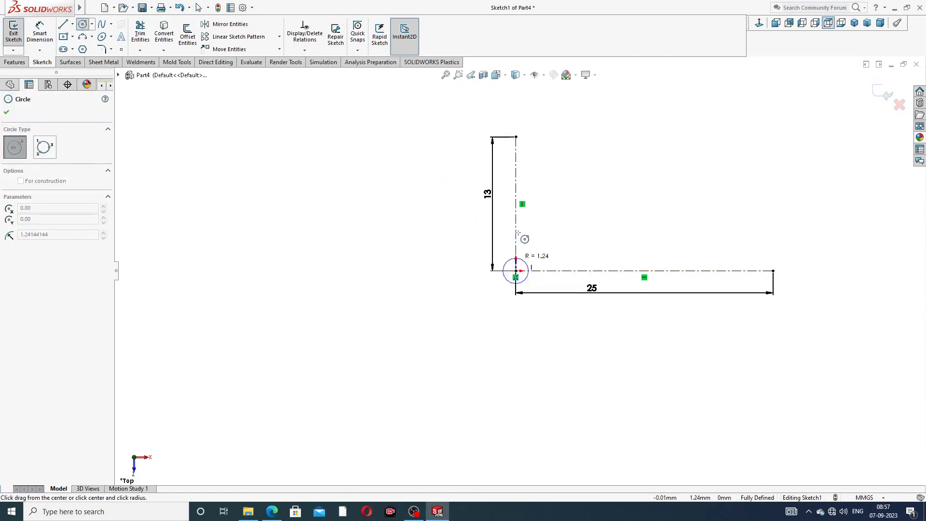
click(516, 137)
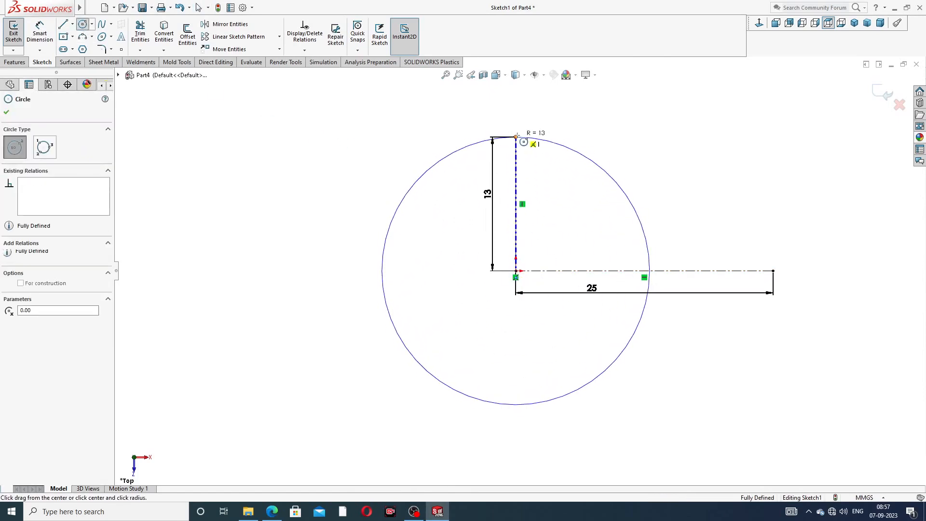
click(517, 270)
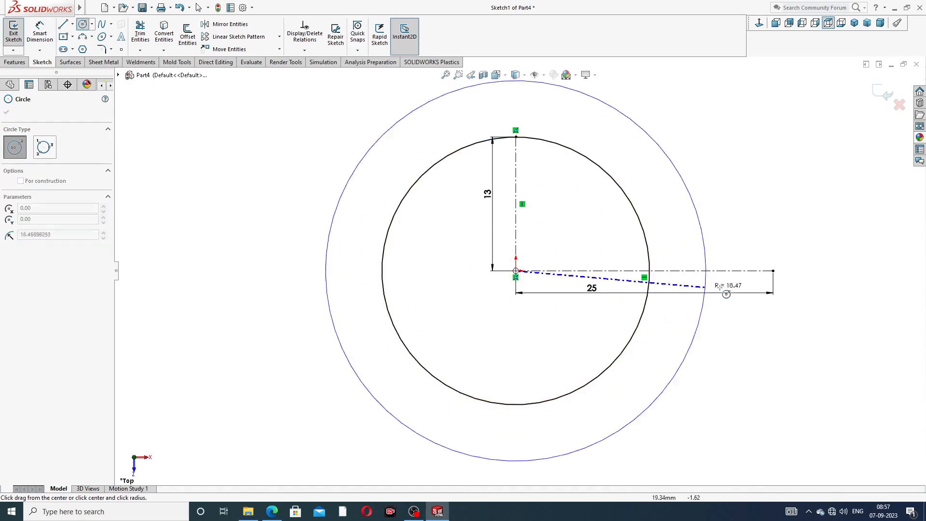
click(773, 270)
right_click(803, 206)
click(806, 210)
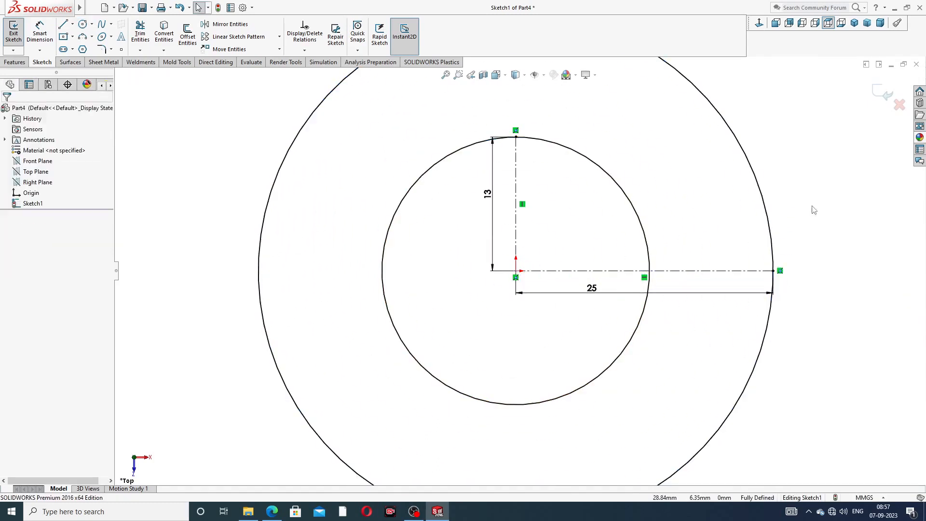
key(f)
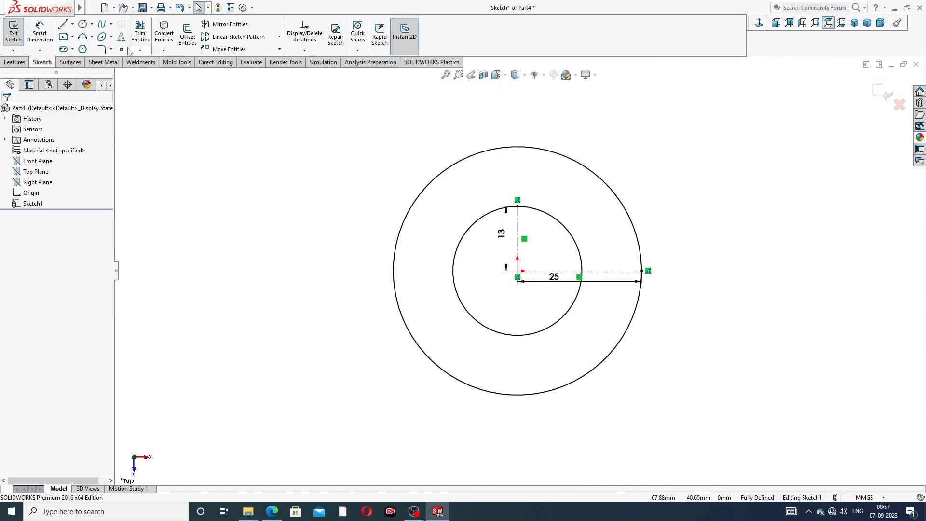
- Draw a line about 21 mm long, tangent to the inner circle's upper right and ending on the outer circle above the horizontal centerline
click(63, 24)
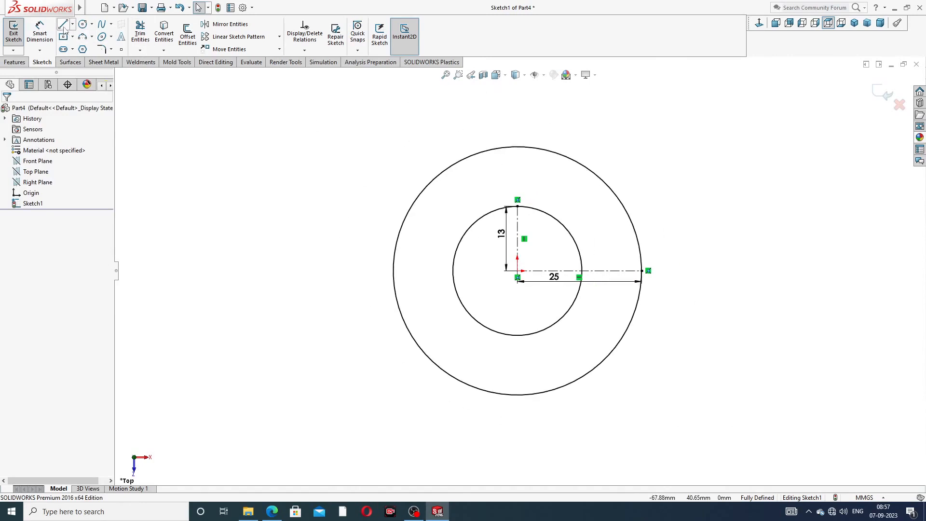
click(550, 215)
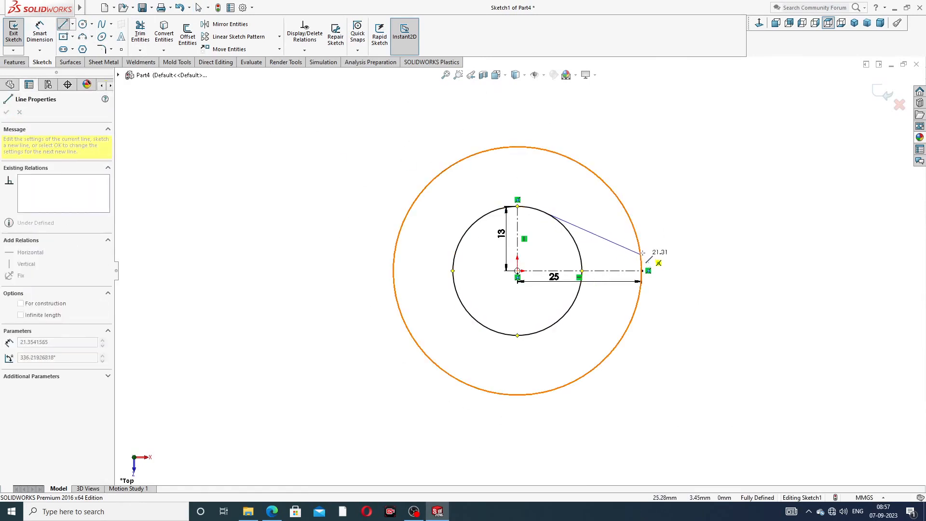
click(640, 249)
right_click(709, 222)
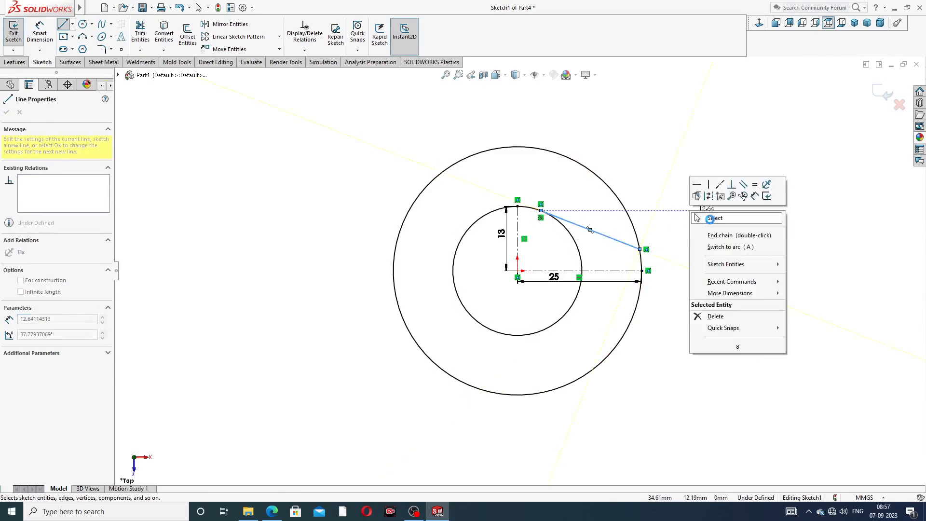
click(713, 218)
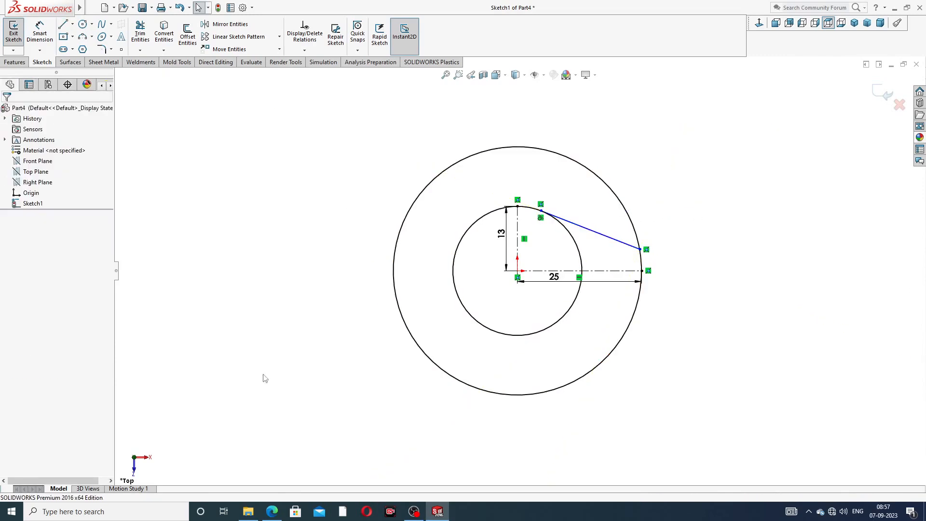
- Check the flywheel drawing and set the angle between the tangent line and the horizontal centerline to 23°
click(272, 511)
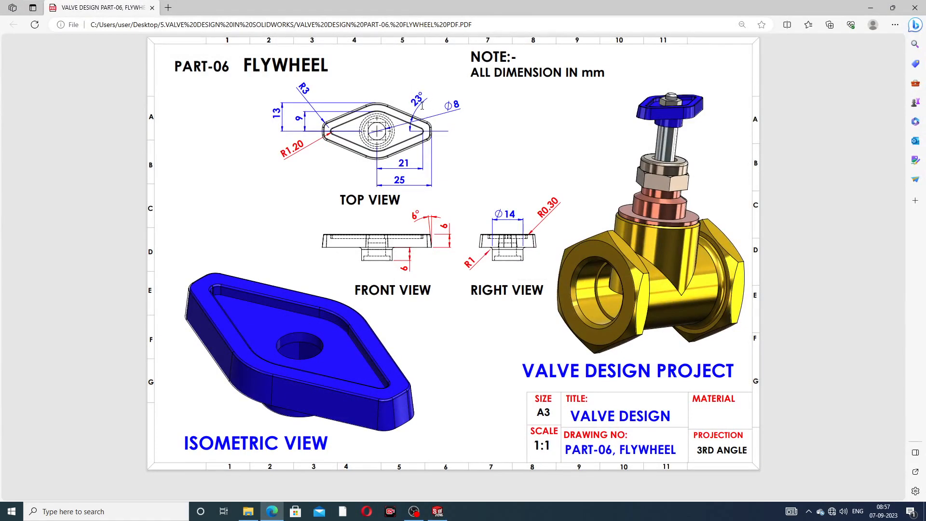
click(272, 511)
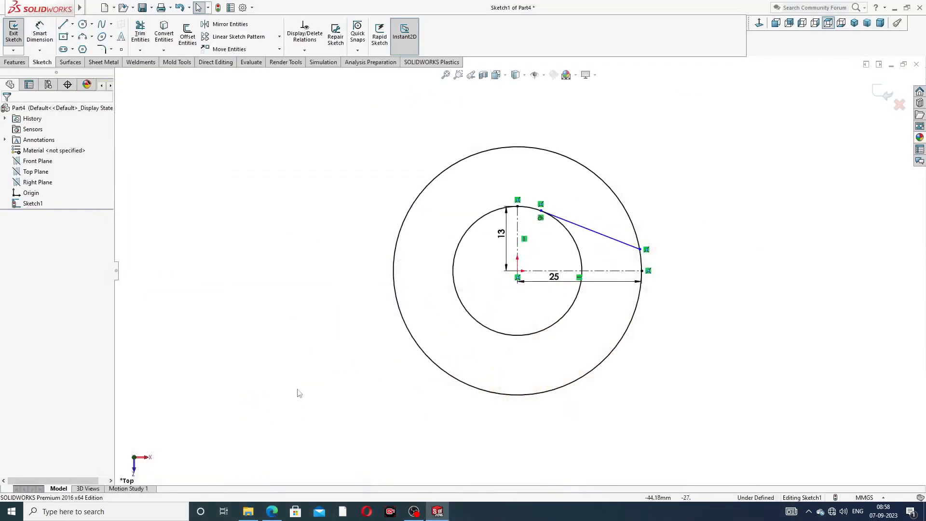
click(40, 34)
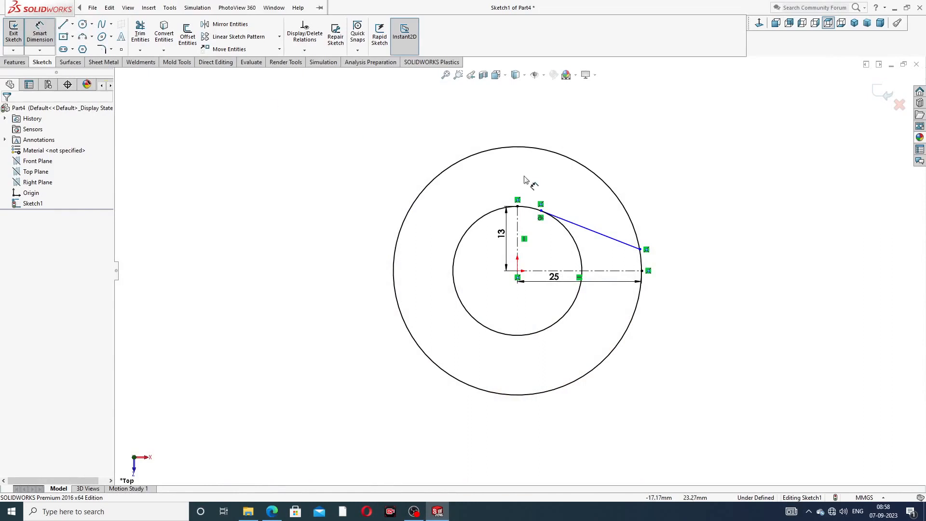
click(621, 246)
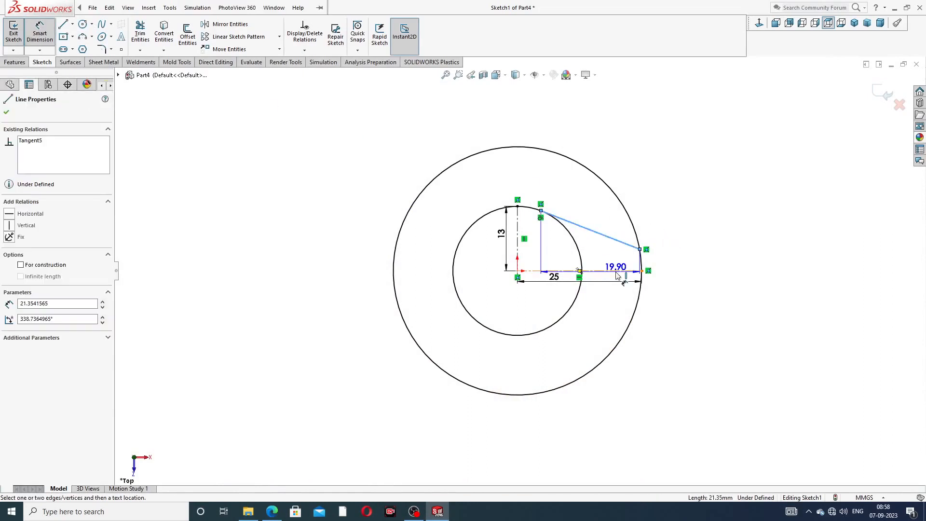
click(617, 270)
click(615, 264)
text(23)
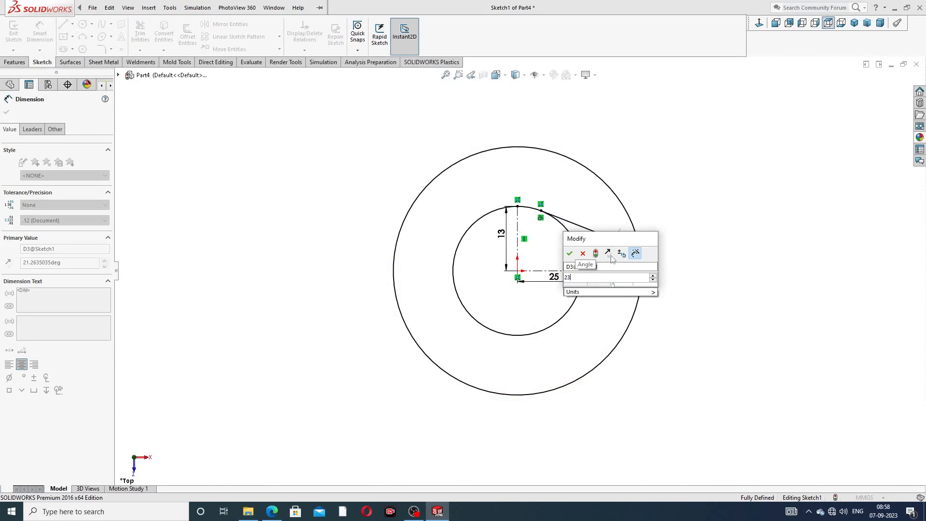
key(Return)
click(681, 190)
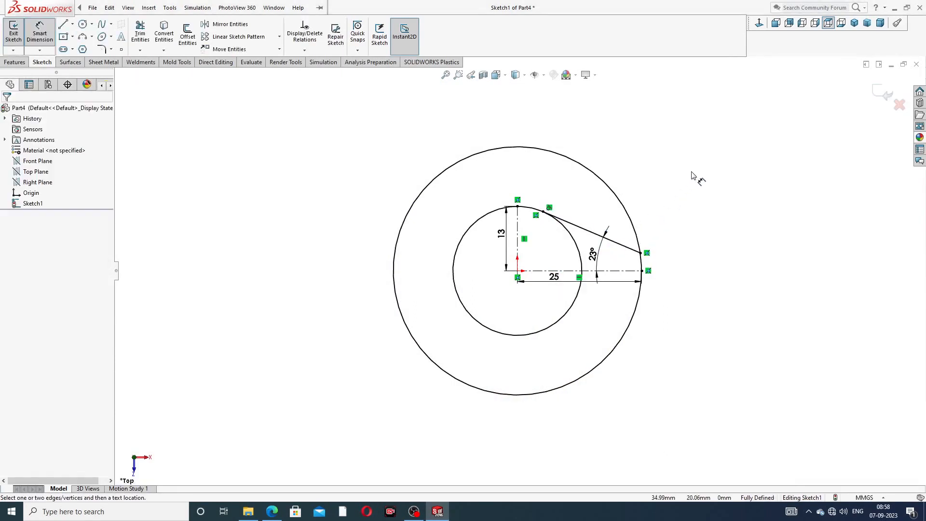
right_click(695, 176)
click(717, 142)
- Mirror the tangent line about the horizontal centerline, keeping the original
scroll(610, 245, down, 2)
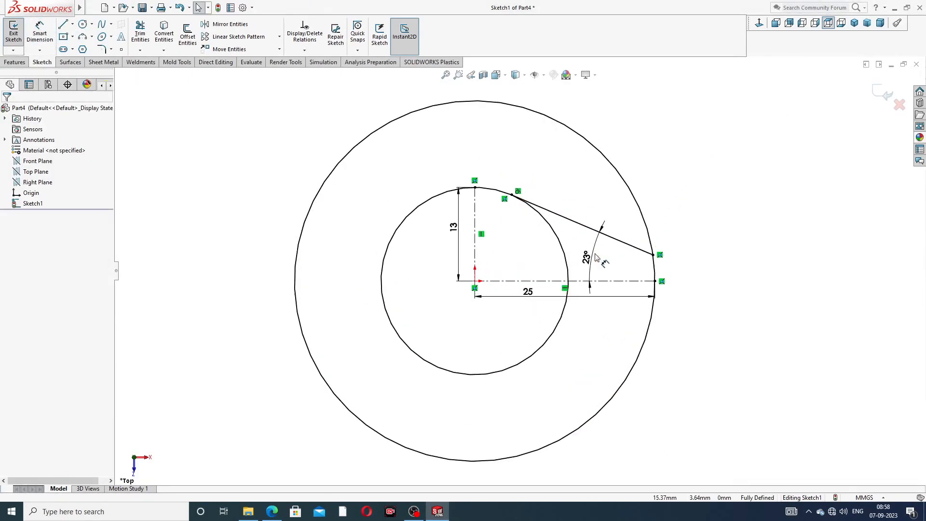
click(227, 24)
click(578, 223)
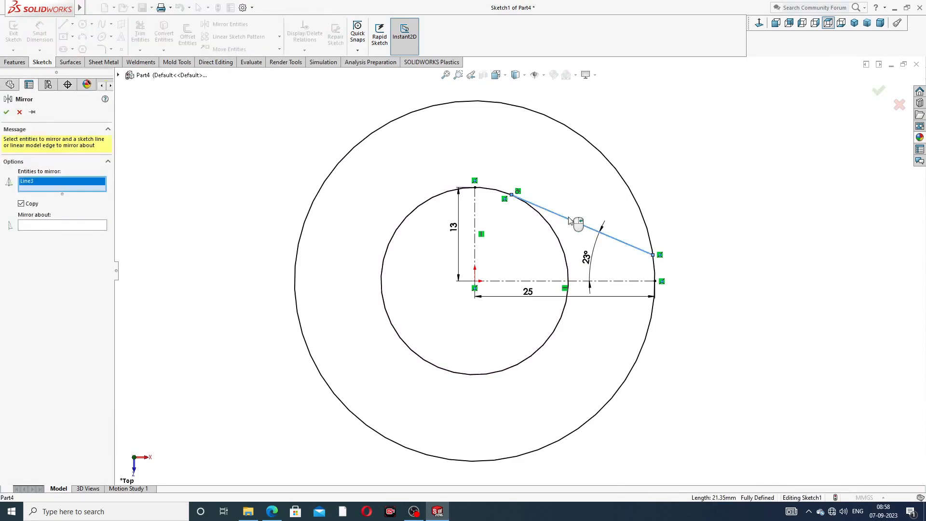
click(103, 226)
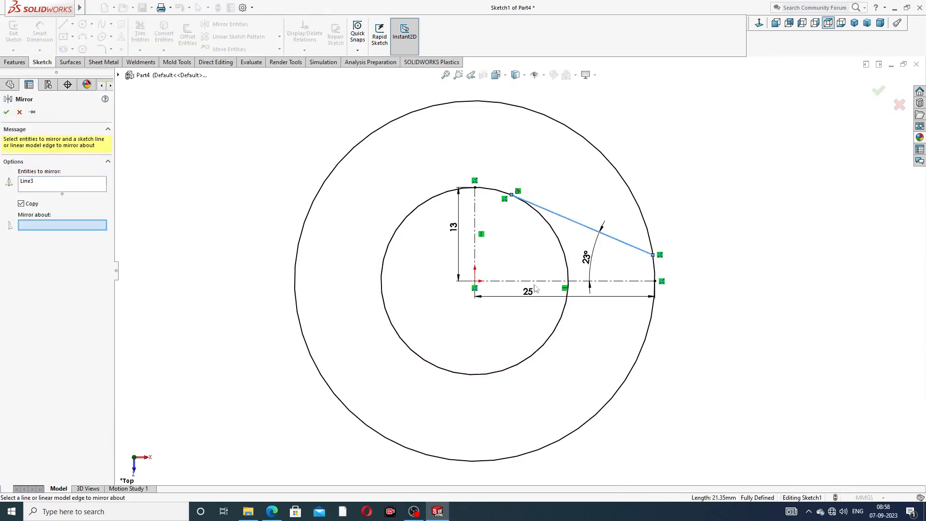
click(579, 281)
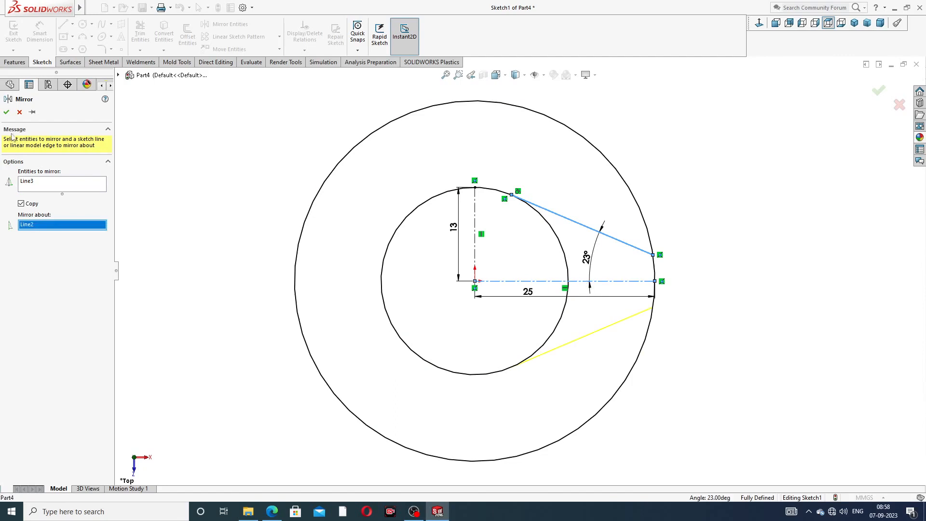
click(6, 112)
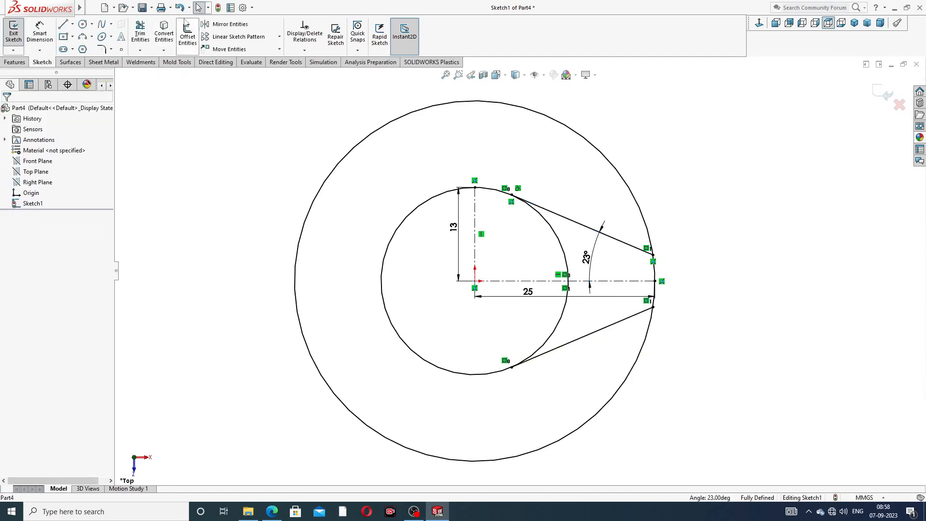
- Mirror both tangent lines about the vertical centerline, keeping the originals
click(227, 24)
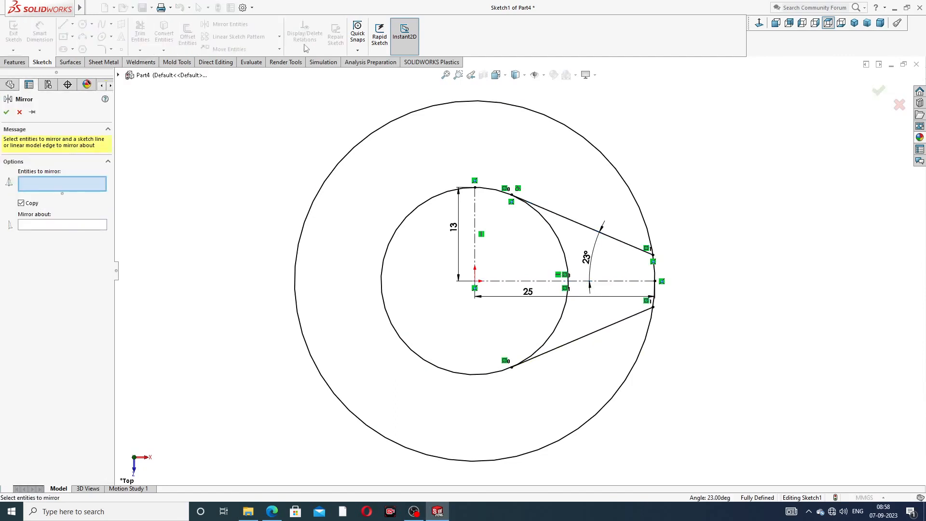
click(630, 246)
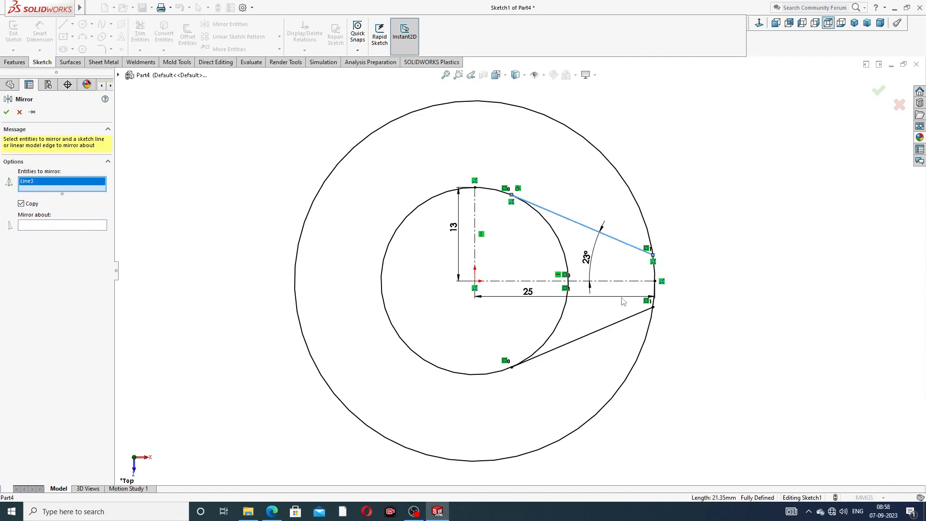
click(622, 322)
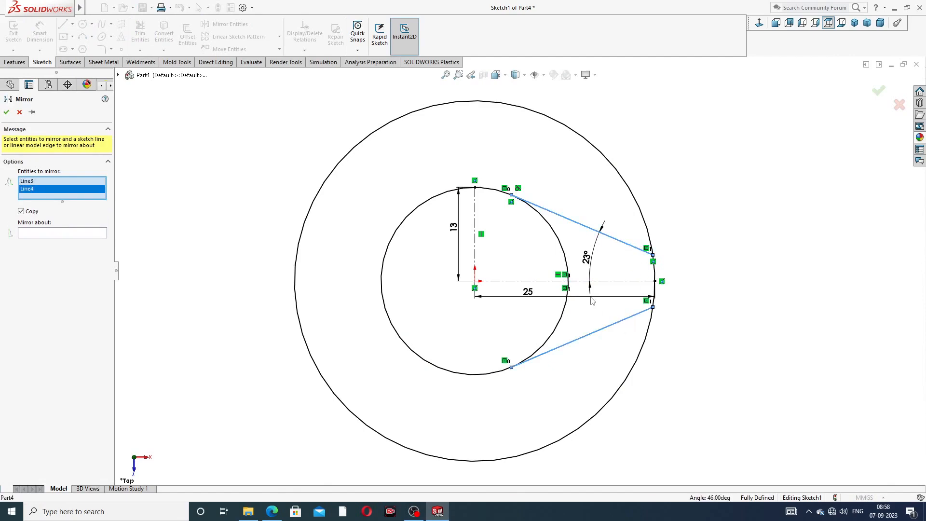
click(100, 235)
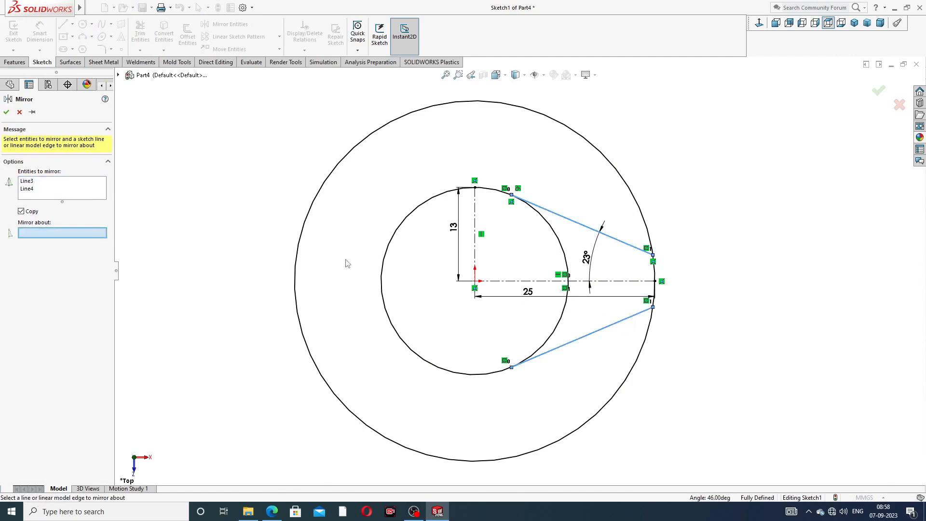
click(475, 246)
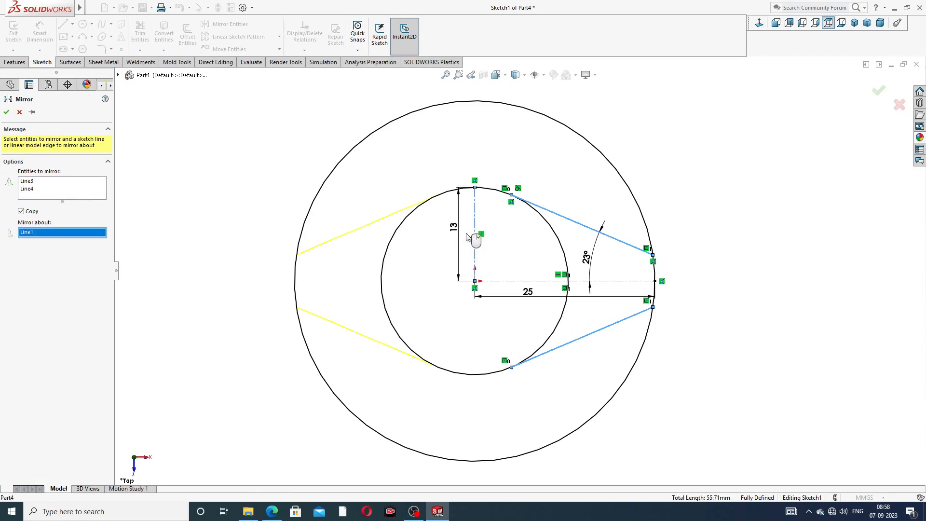
click(6, 113)
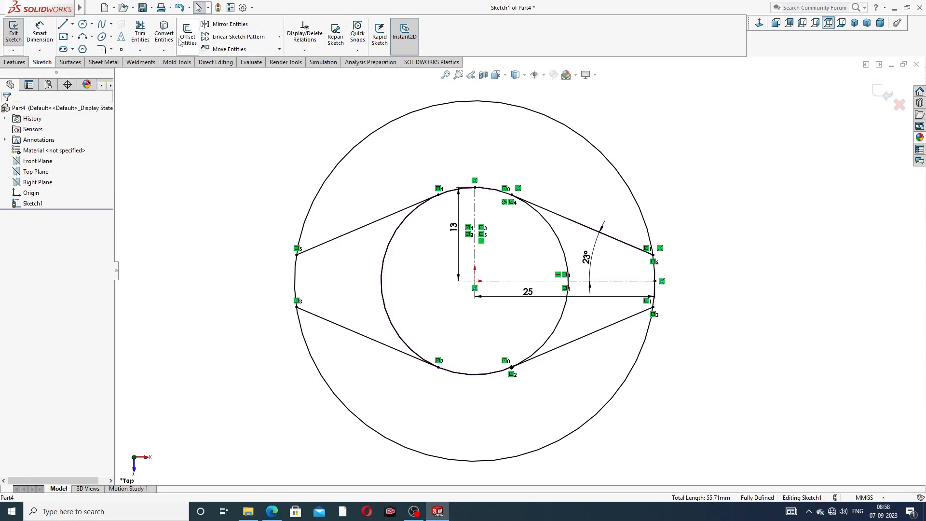
- Trim the outer circle's upper and lower arcs and the inner circle's side arcs to leave a closed diamond-shaped outline
click(141, 34)
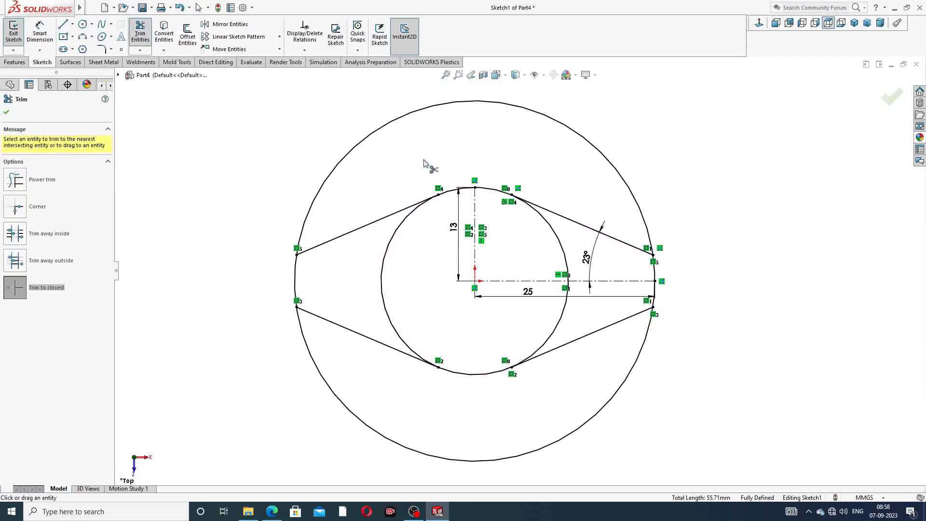
click(440, 107)
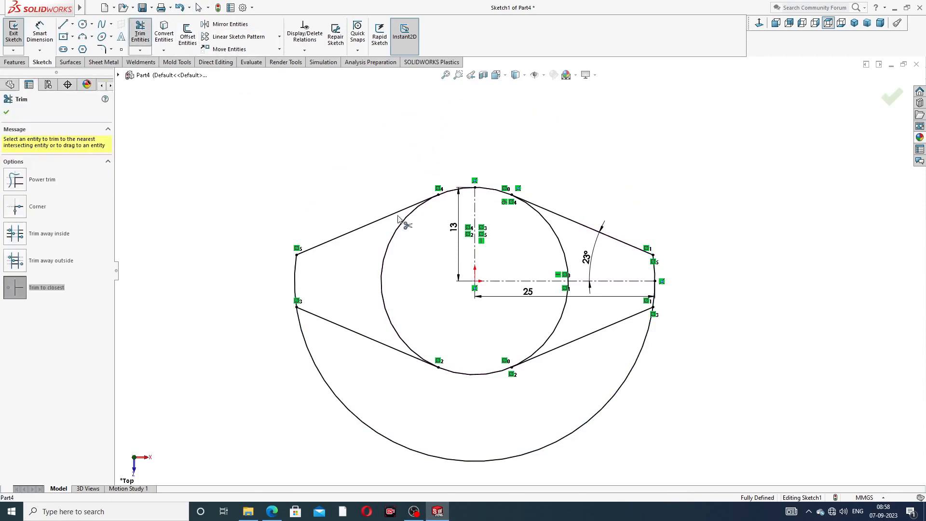
click(333, 396)
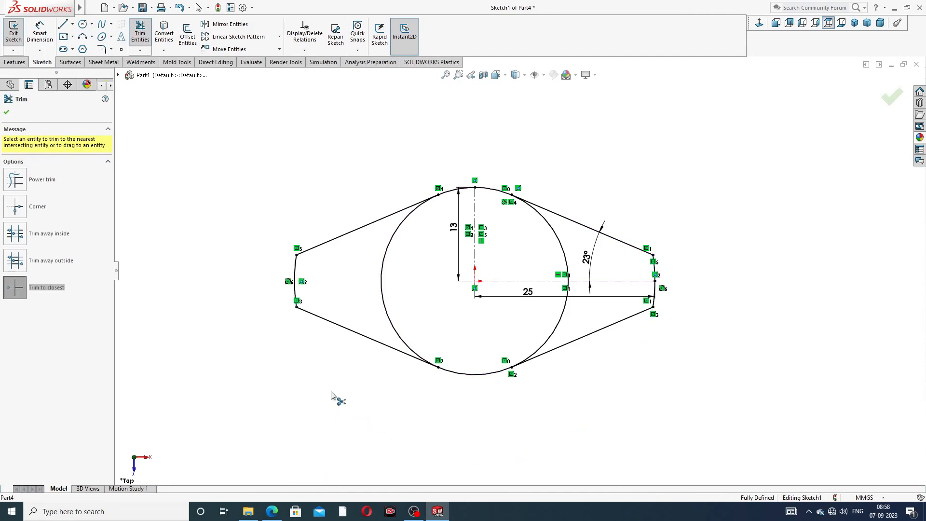
click(553, 332)
click(568, 267)
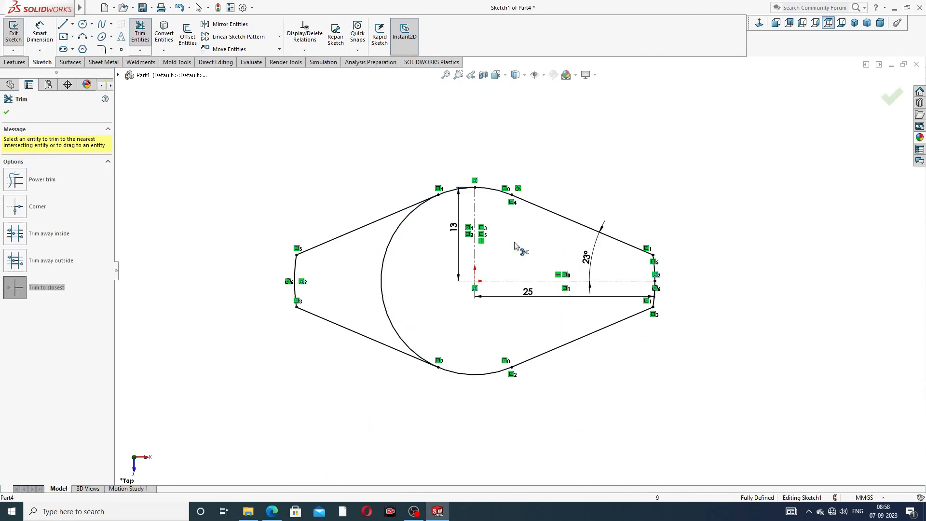
click(395, 239)
scroll(420, 257, up, 2)
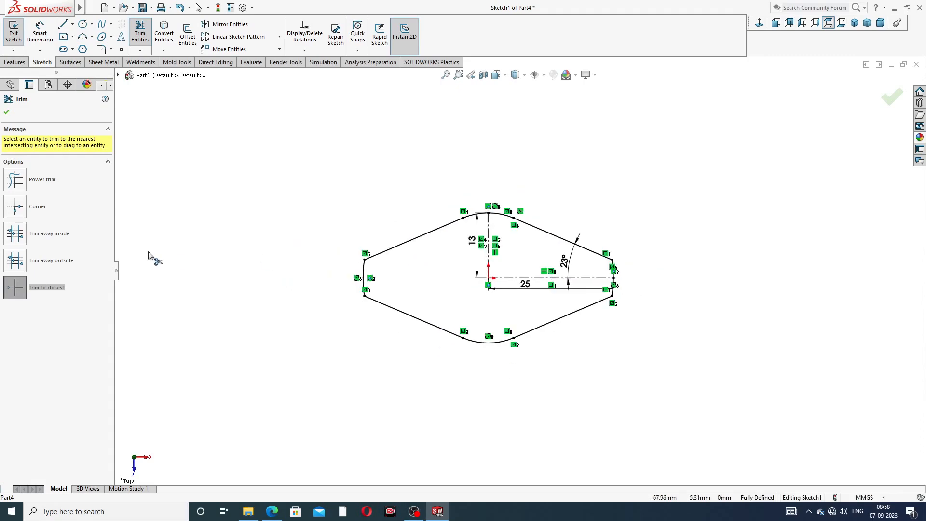
click(8, 112)
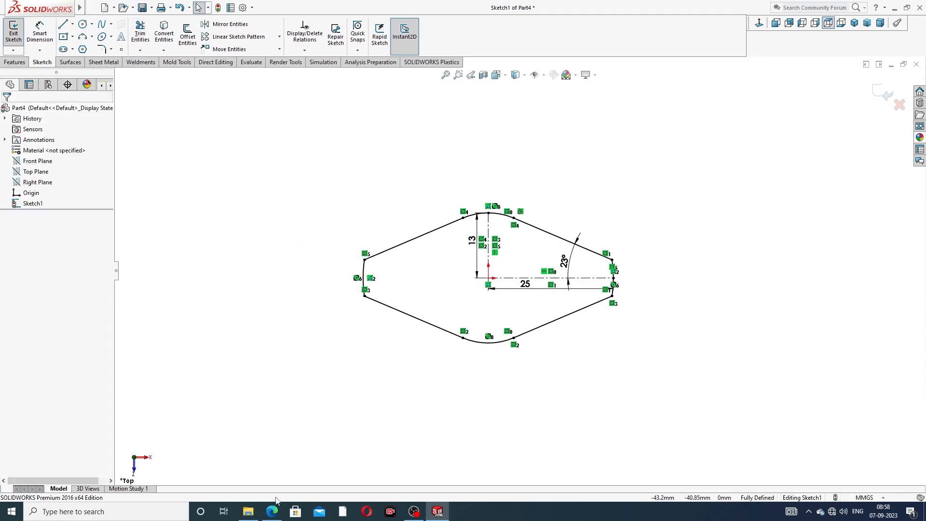
- Check the flywheel drawing and round the outline's four outer corners with 3 mm sketch fillets
click(272, 511)
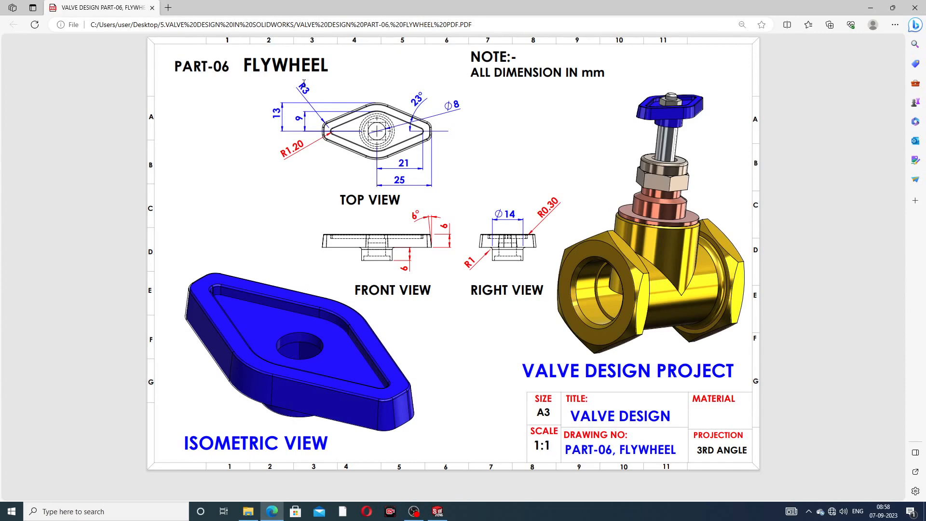
click(273, 510)
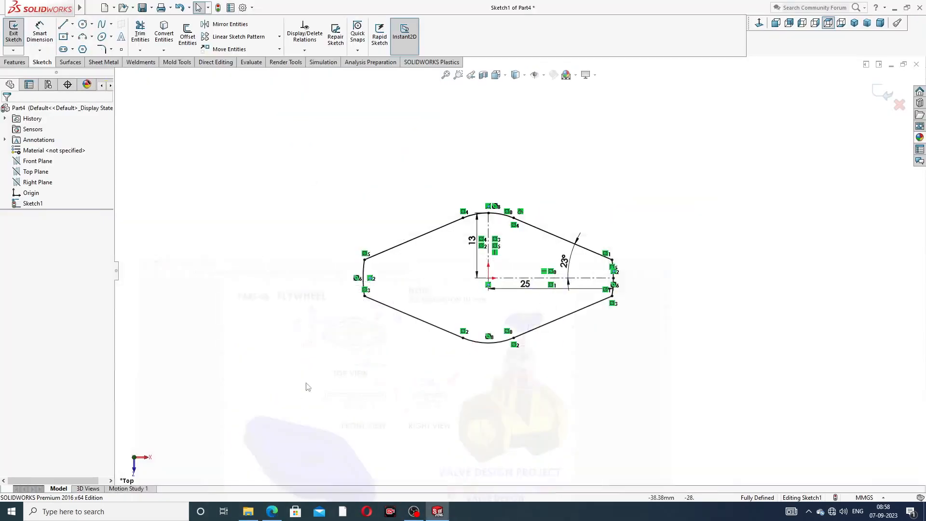
click(111, 49)
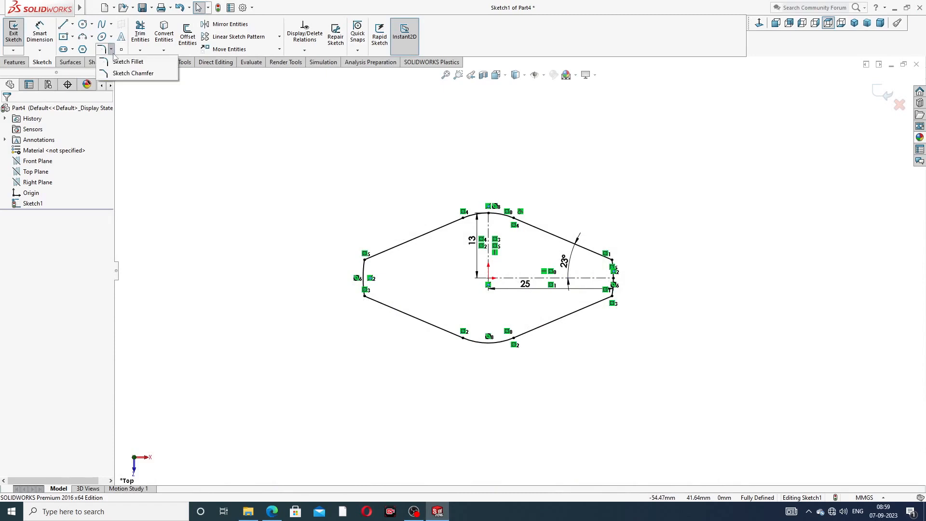
click(124, 62)
scroll(432, 343, down, 3)
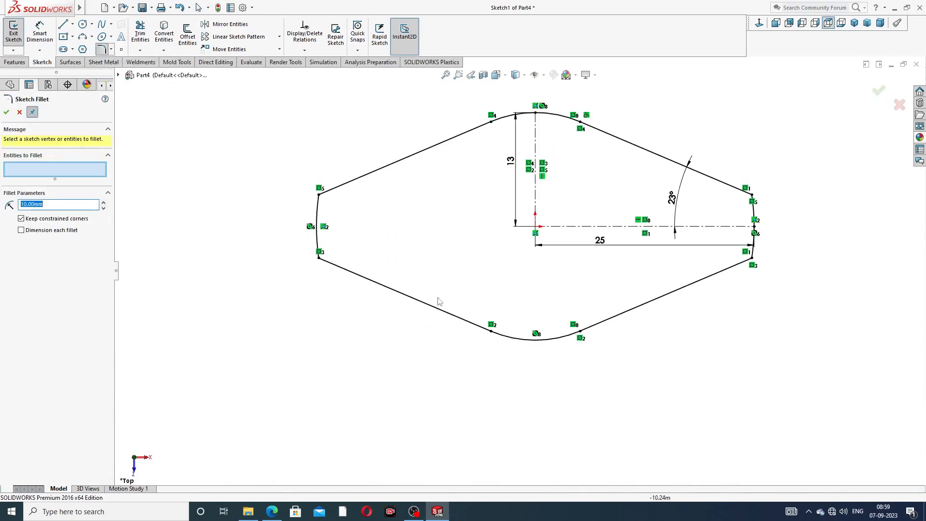
text(3)
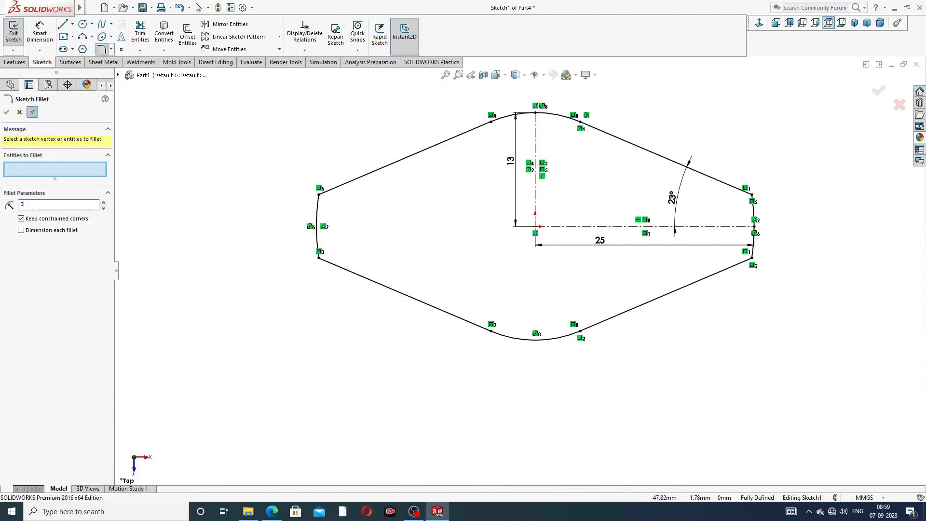
click(320, 197)
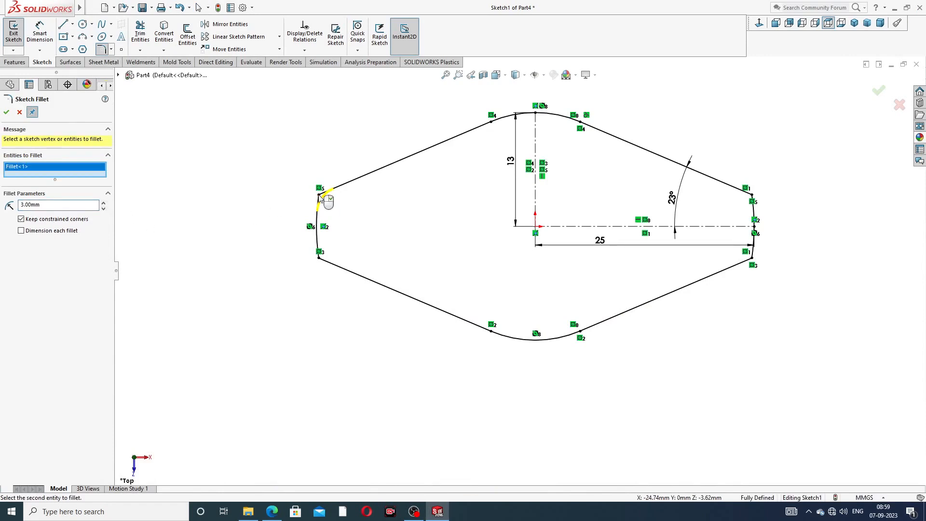
click(318, 259)
click(751, 197)
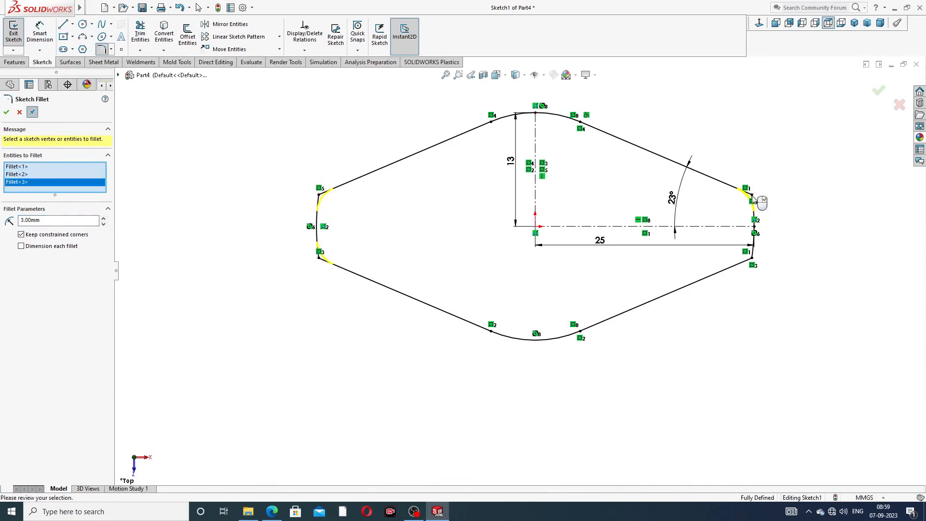
click(753, 259)
click(876, 94)
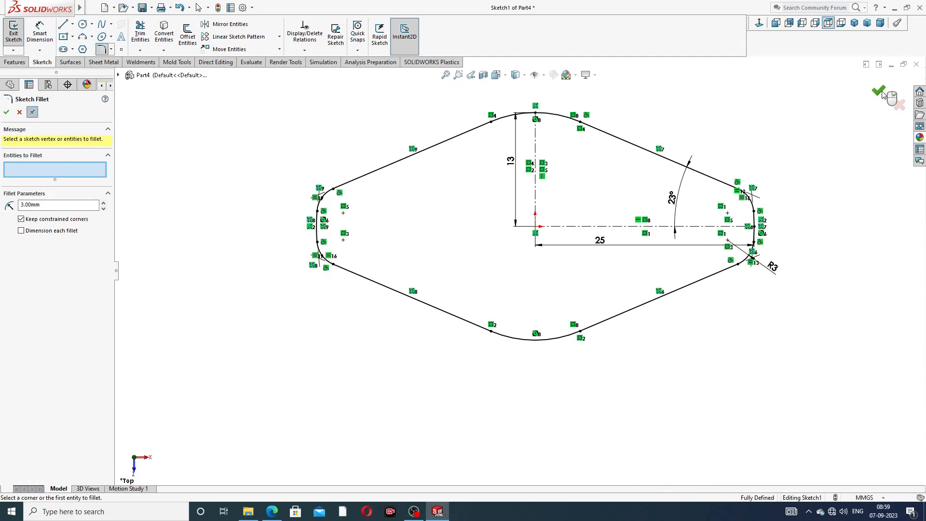
click(7, 112)
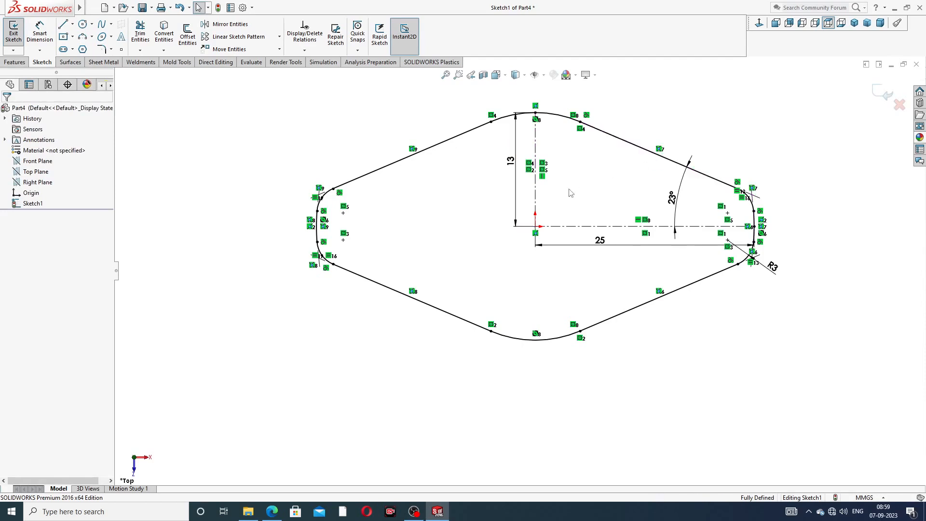
- Check the flywheel drawing and extrude the outline as a 6 mm blind boss with a 6° inward draft
scroll(576, 196, down, 2)
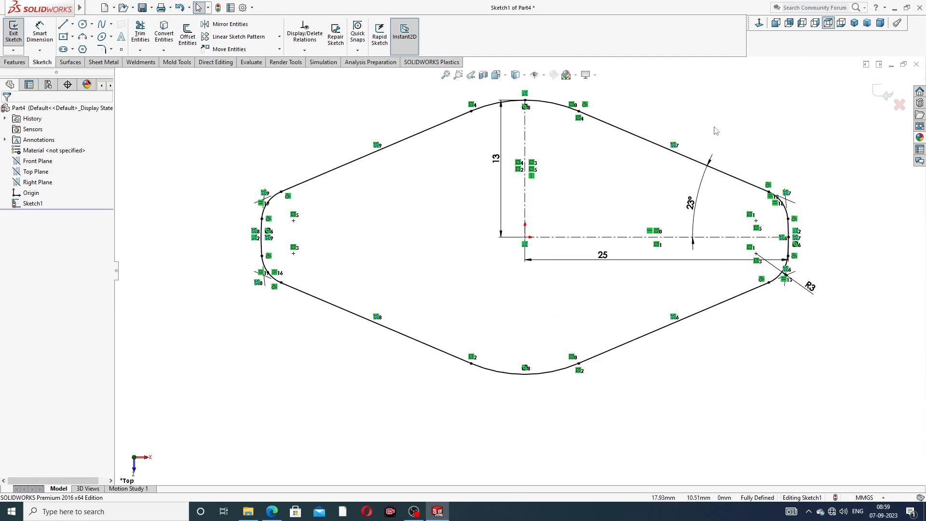
scroll(518, 271, up, 2)
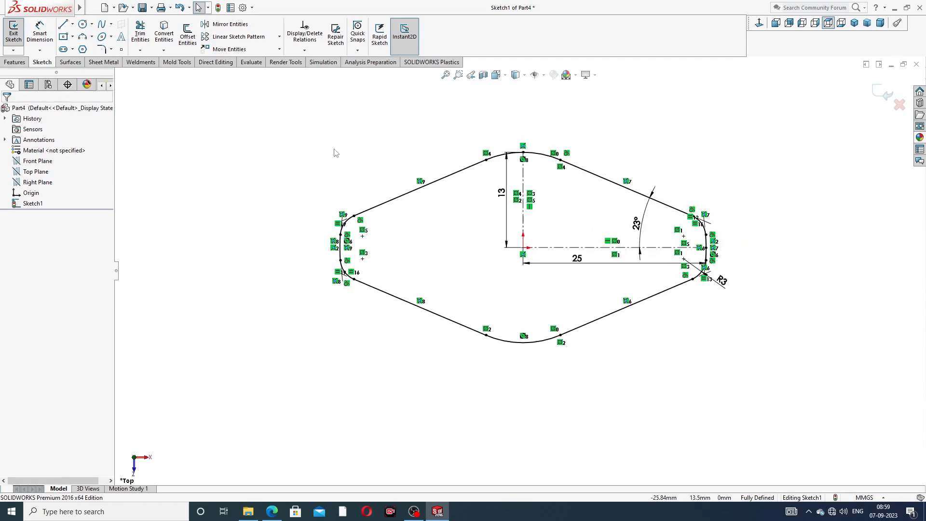
click(271, 510)
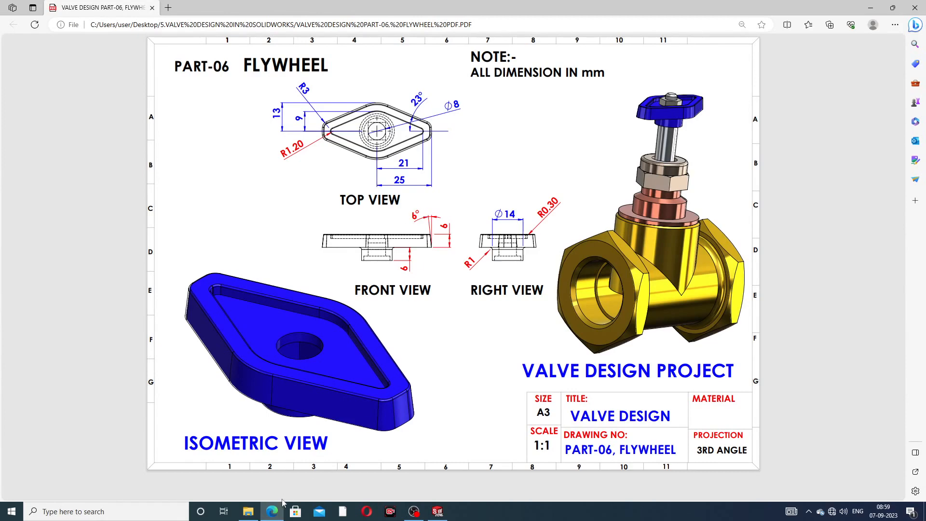
click(274, 512)
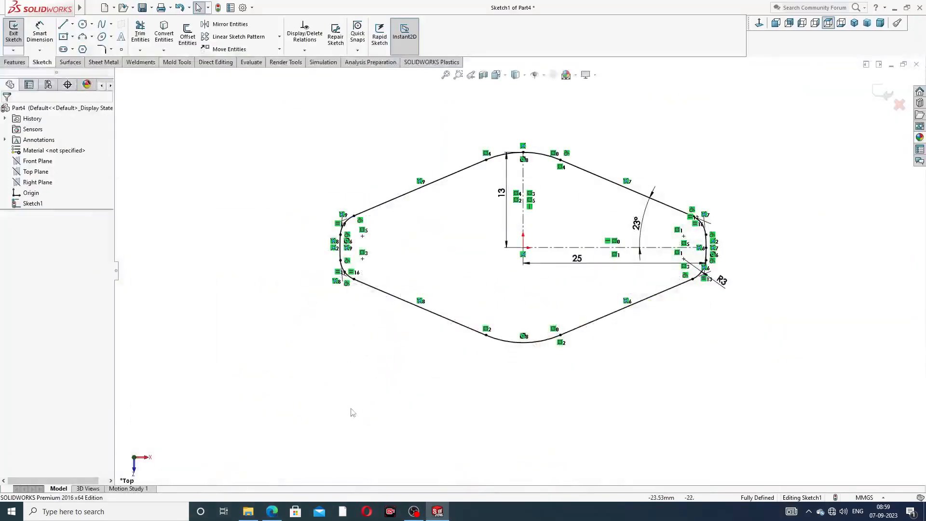
click(14, 61)
click(18, 34)
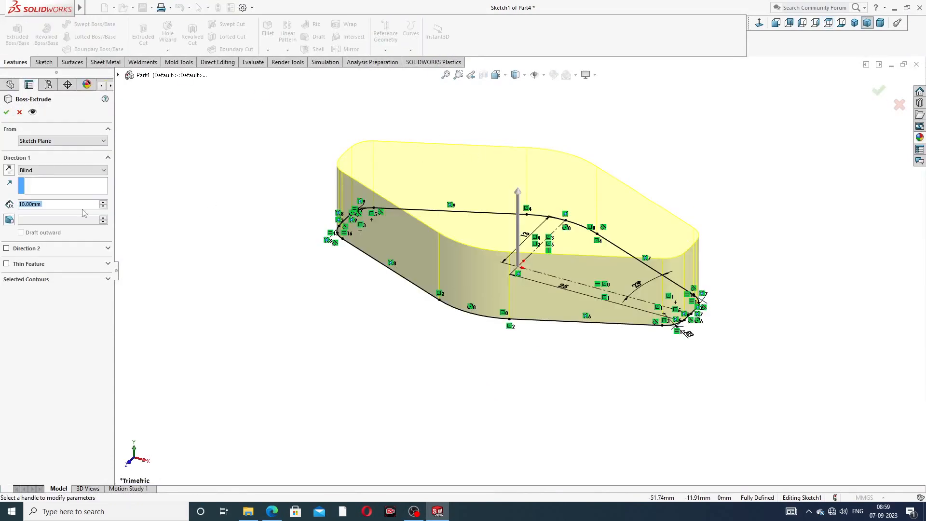
text(6)
key(Return)
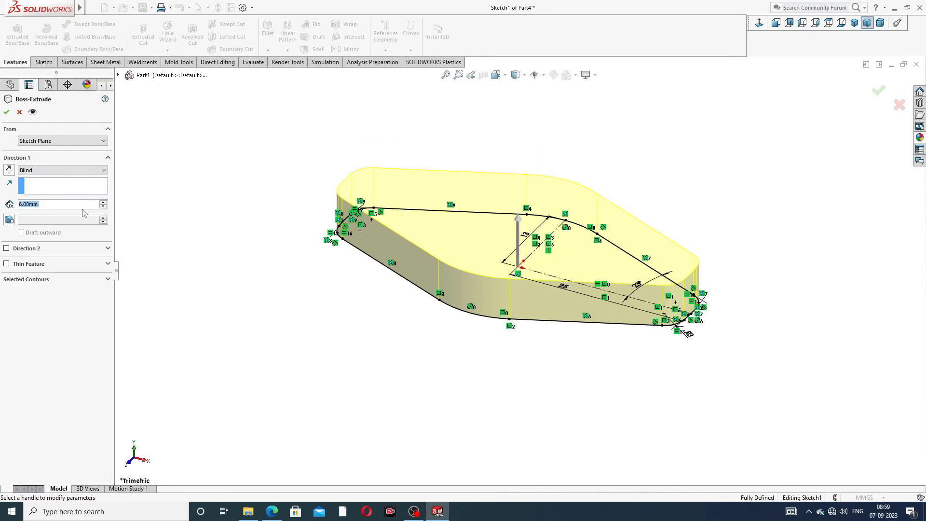
click(10, 219)
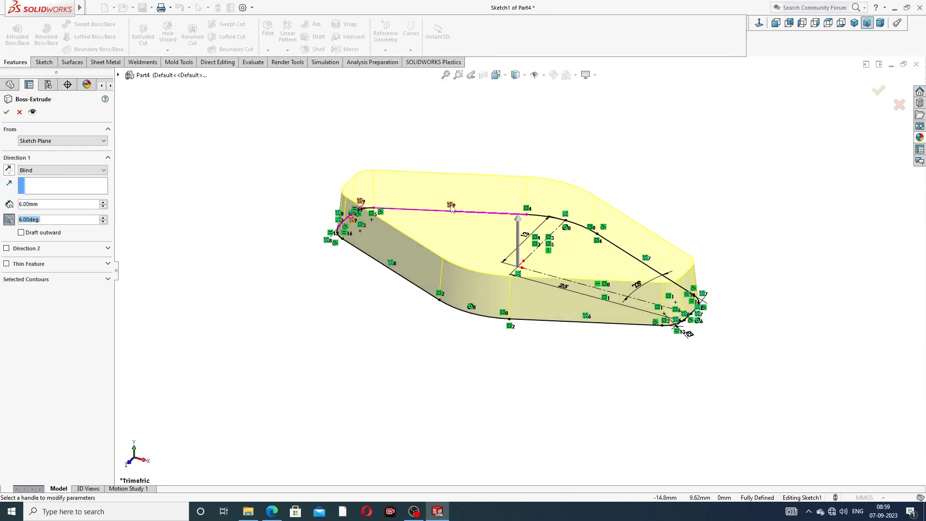
mouse_move(492, 297)
middle_down()
mouse_move(542, 202)
mouse_move(520, 258)
mouse_move(493, 265)
middle_up()
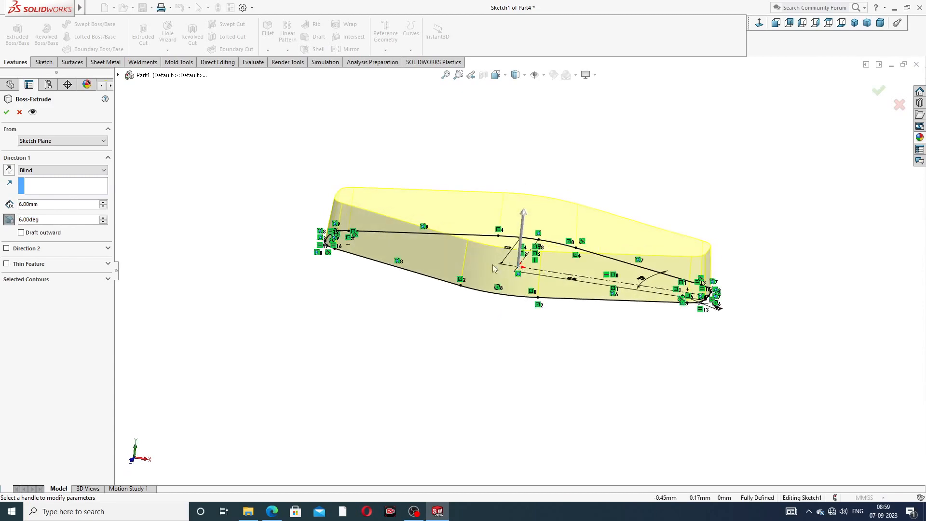
click(7, 112)
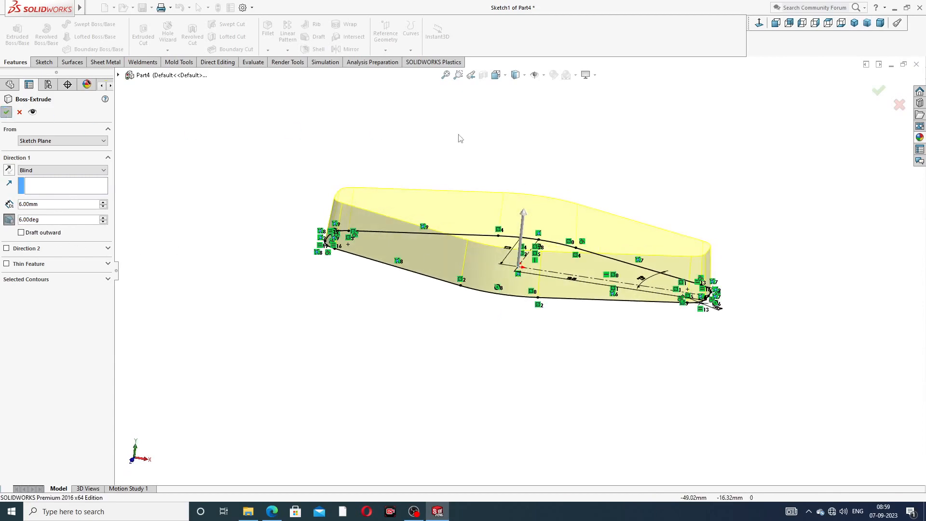
- Start a sketch on the top face of the extruded body and check the recess dimensions in the flywheel drawing
middle_drag(593, 195, 606, 269)
middle_drag(690, 235, 579, 231)
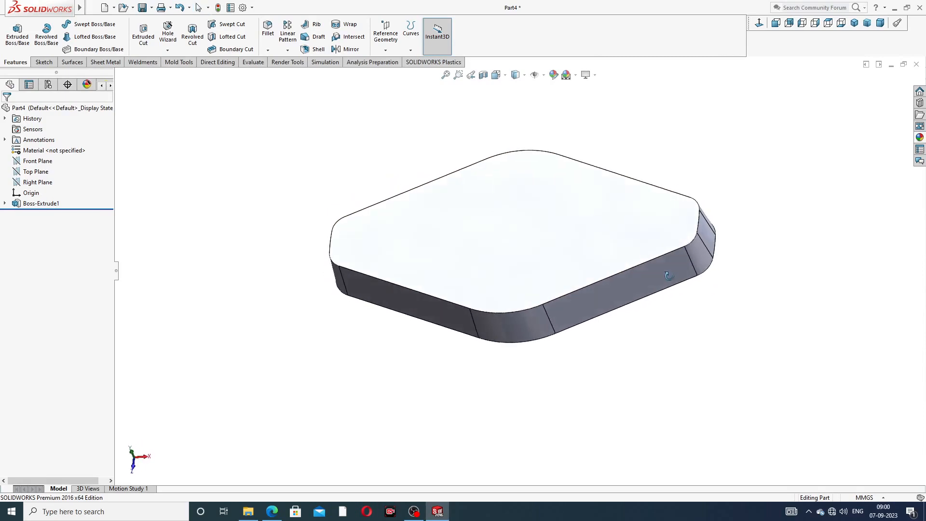
click(565, 220)
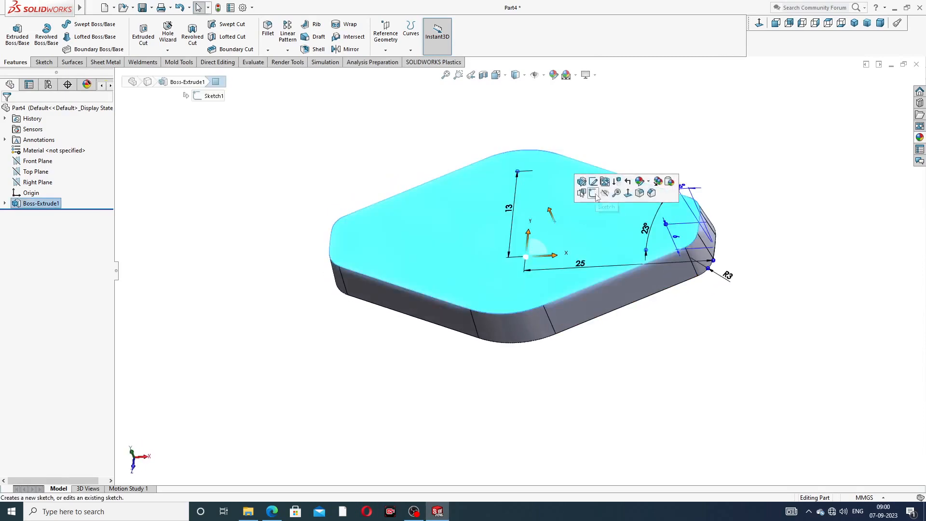
click(594, 192)
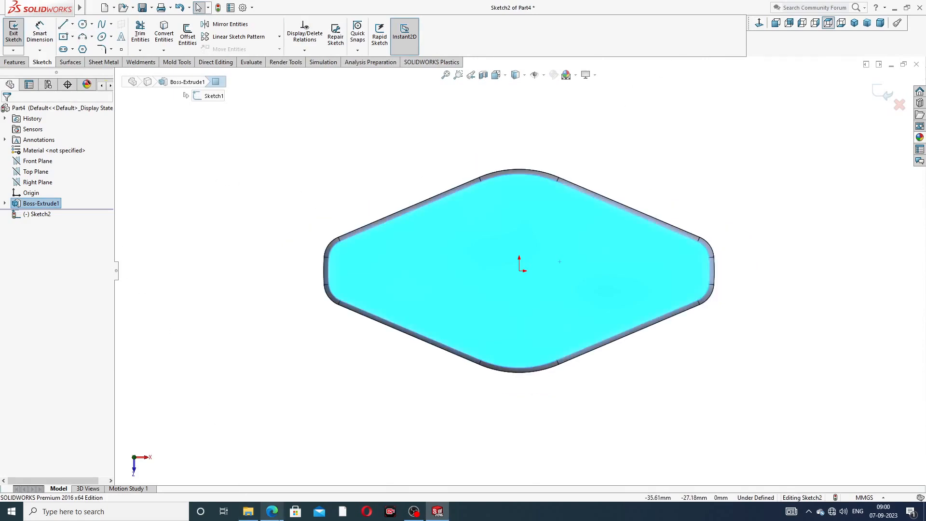
click(272, 512)
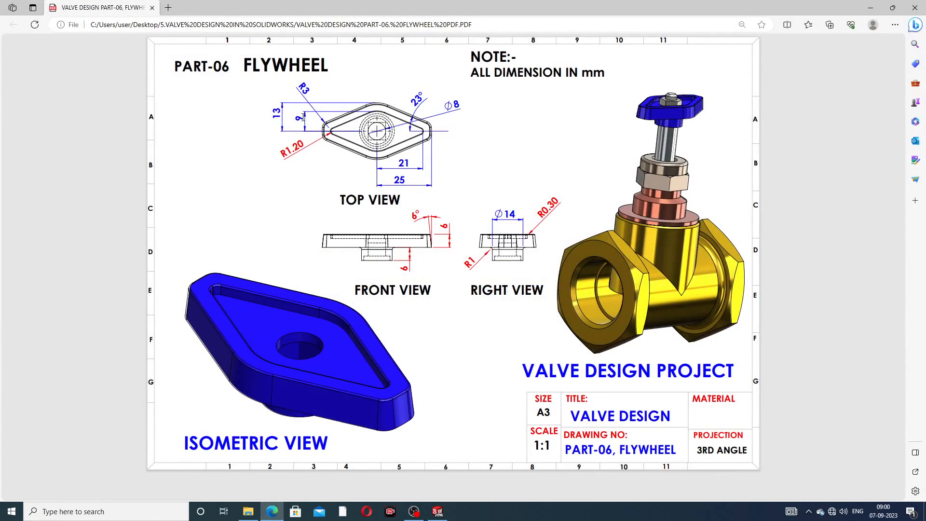
click(272, 511)
- Draw a vertical centerline about 9.9 mm long down to the origin and a horizontal one about 18 mm long from it
click(72, 23)
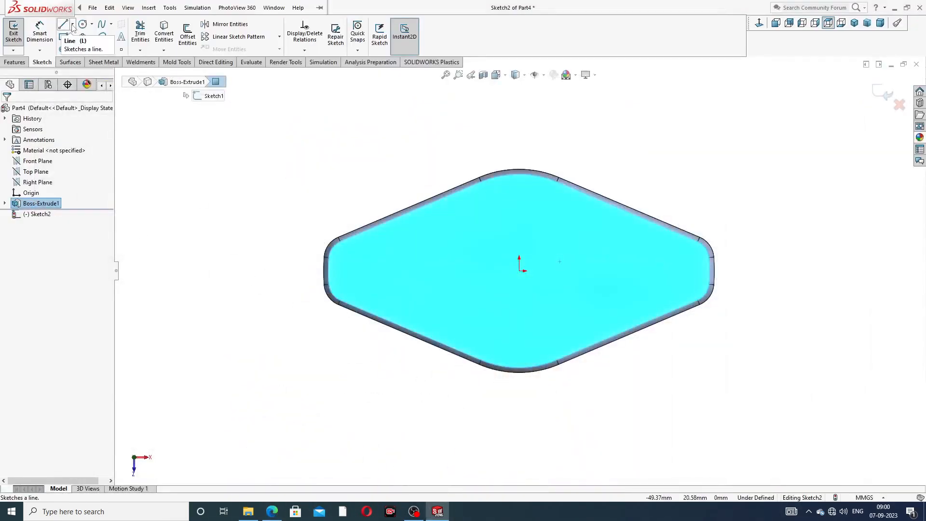
click(85, 48)
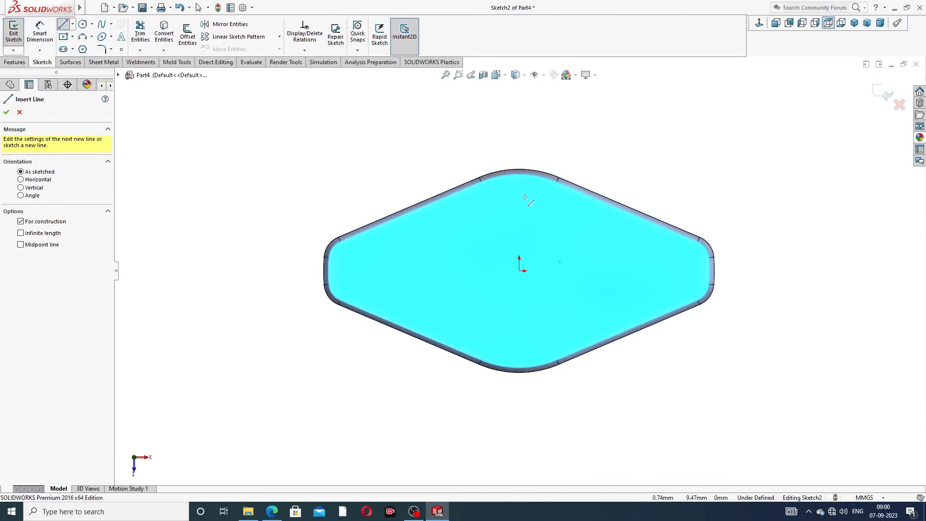
drag(517, 194, 519, 270)
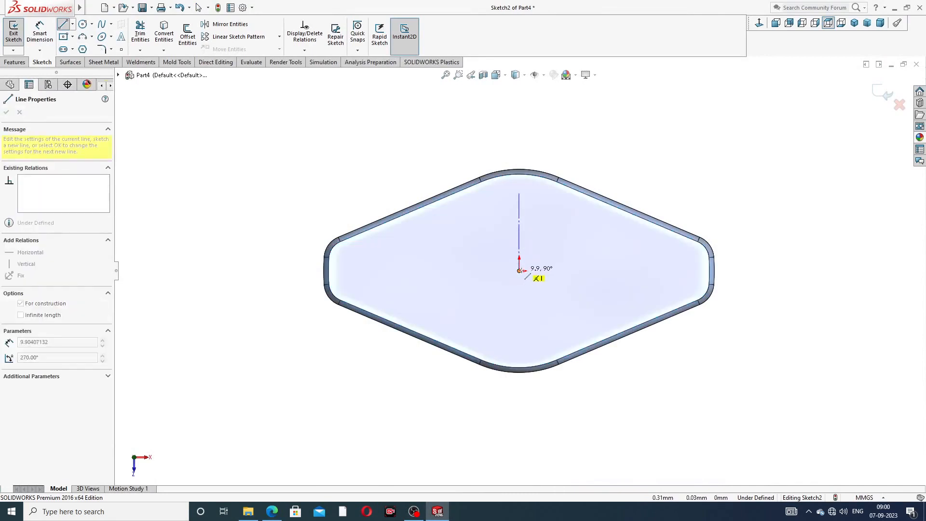
click(519, 271)
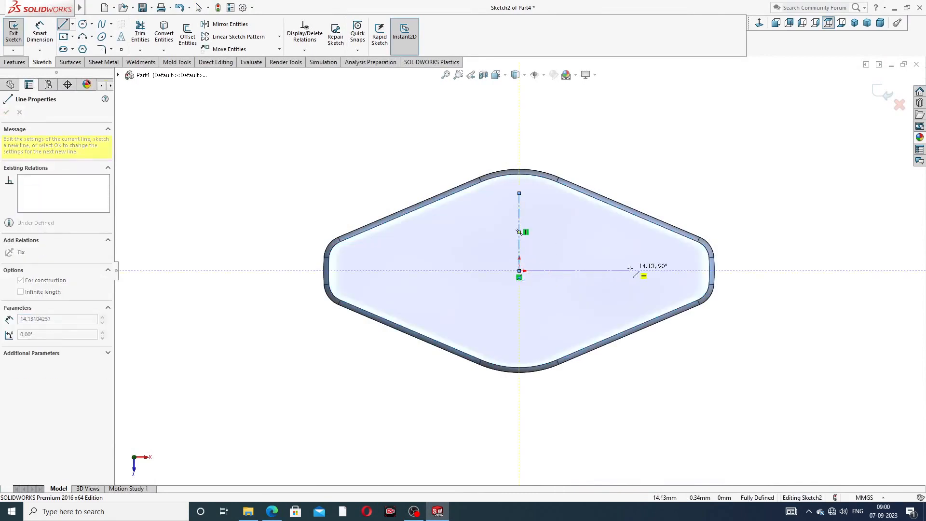
click(659, 271)
right_click(690, 190)
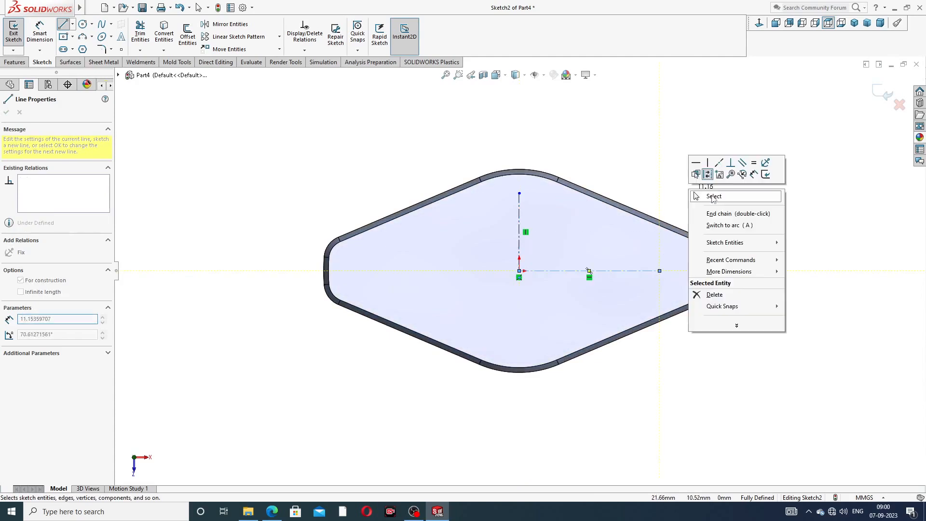
click(714, 197)
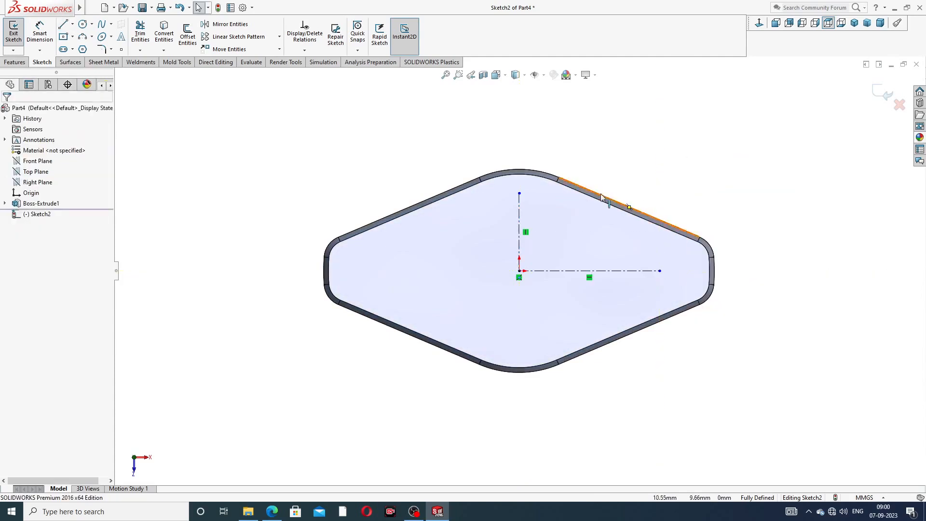
- Dimension the vertical centerline to 9 mm and the horizontal centerline to 21 mm
click(41, 35)
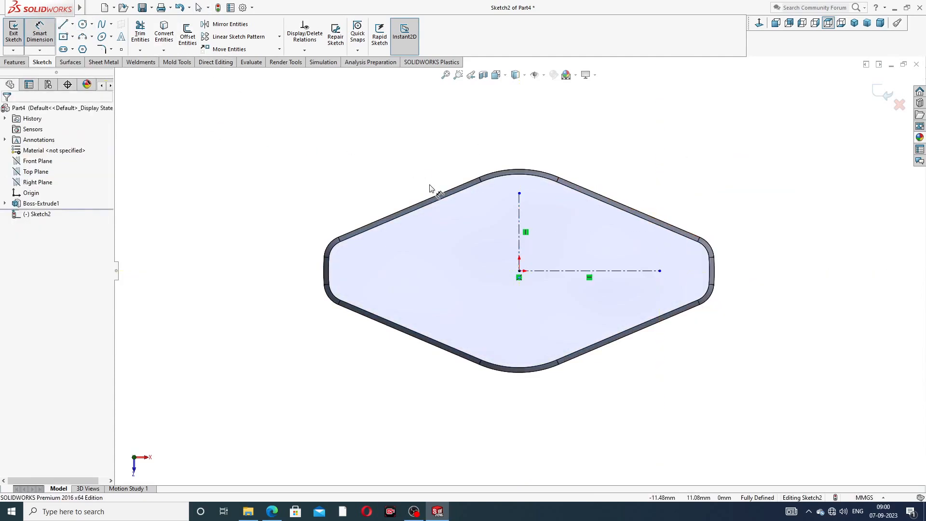
click(520, 212)
click(504, 239)
text(9)
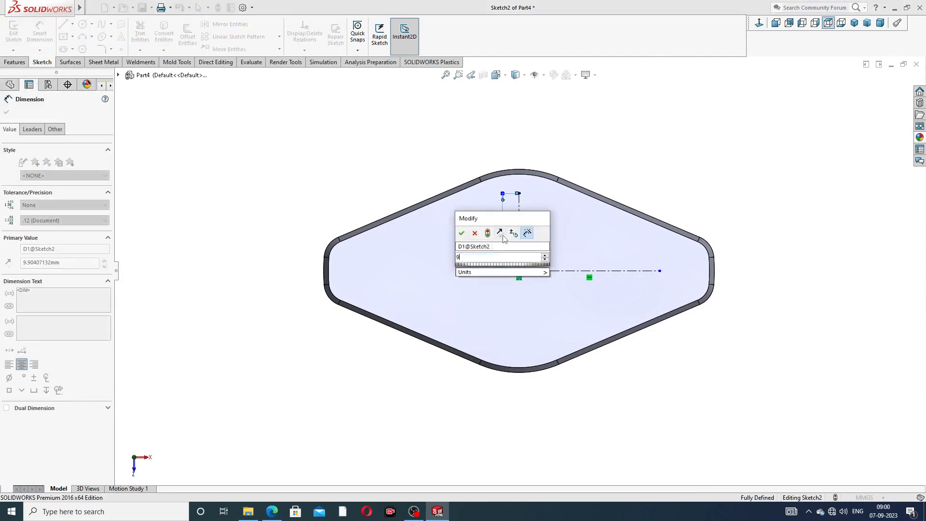
key(Return)
click(548, 271)
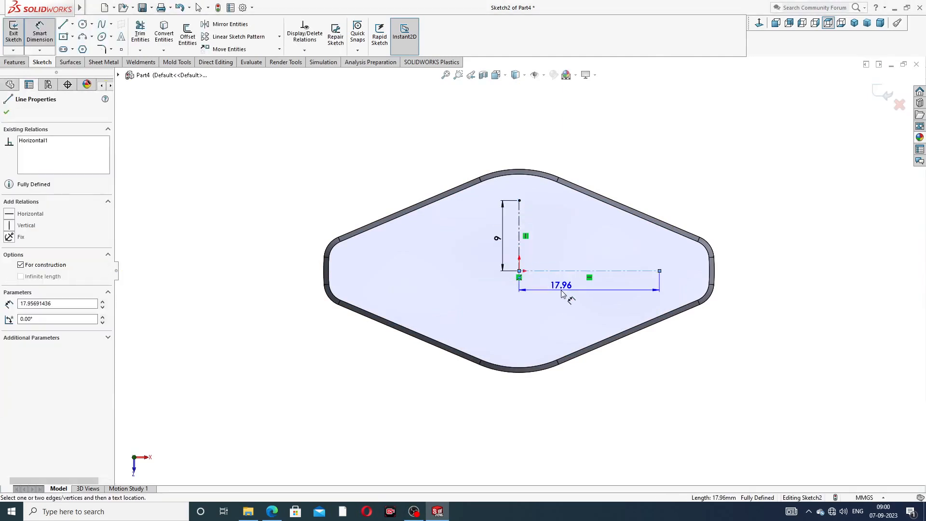
click(562, 293)
text(21)
key(Return)
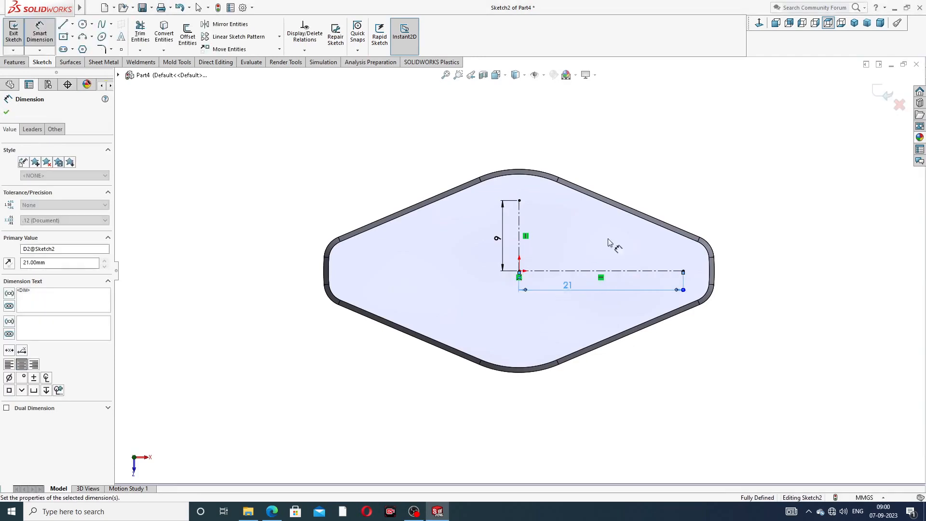
click(657, 172)
right_click(656, 170)
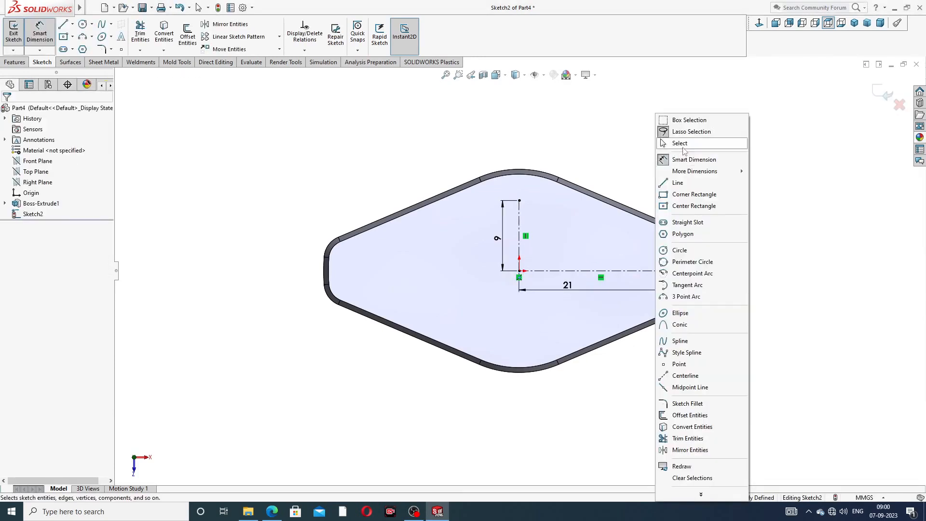
click(675, 144)
- Draw a circle of about 0.77 mm radius and a 21 mm radius circle through the horizontal centerline's end, both centred on the origin
click(82, 25)
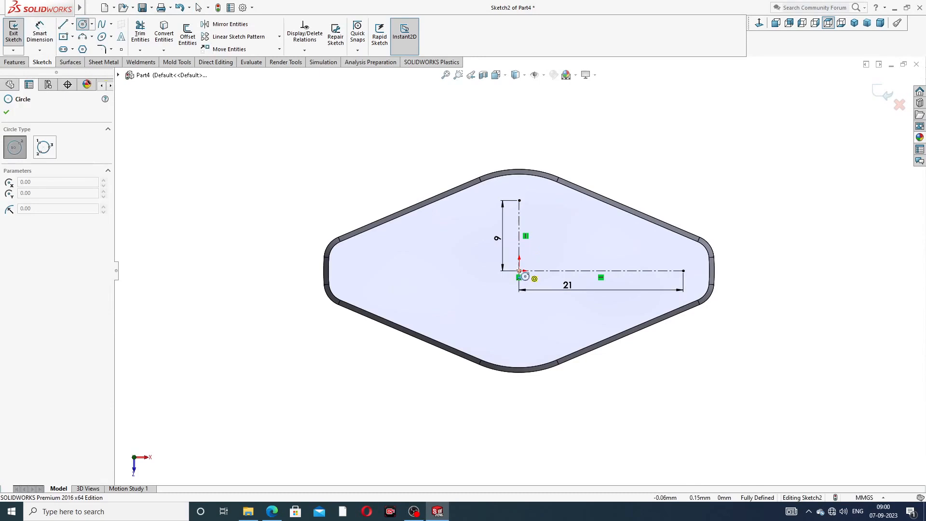
drag(519, 270, 524, 270)
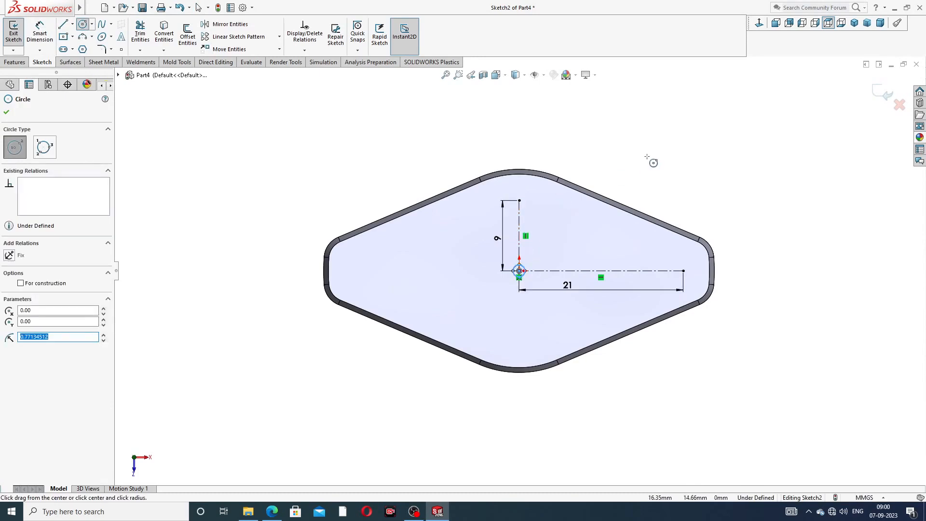
click(519, 271)
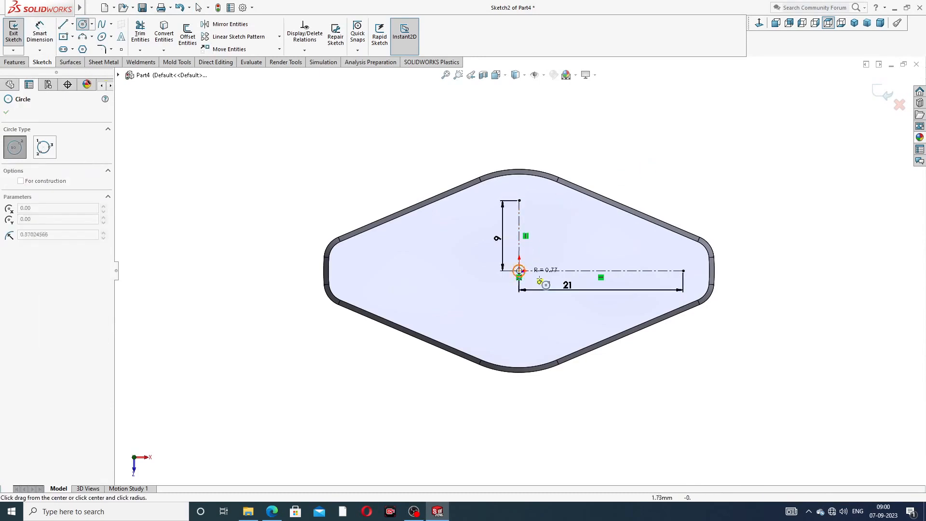
click(685, 271)
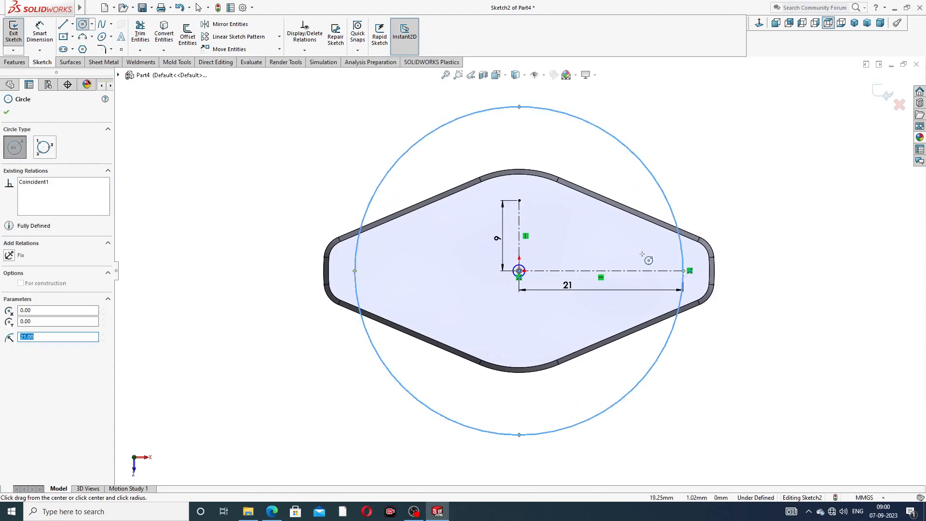
right_click(662, 150)
click(688, 155)
- Stretch the small origin circle up to the vertical centerline's upper end, and delete that circle
scroll(527, 243, down, 2)
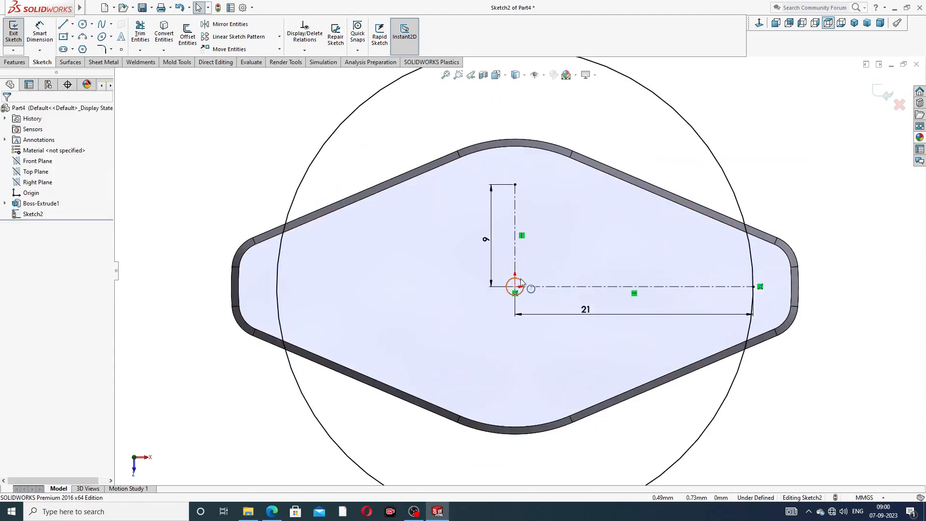
drag(523, 286, 531, 185)
click(651, 130)
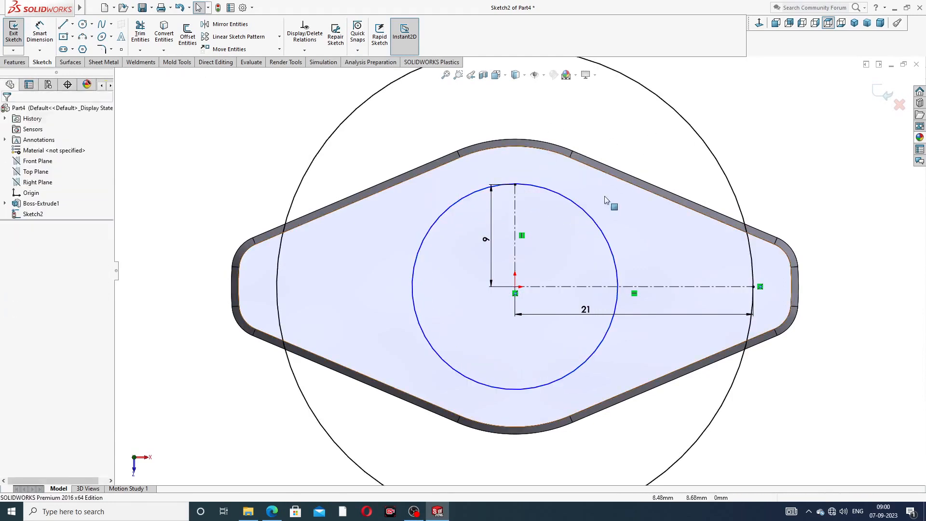
click(591, 216)
key(Delete)
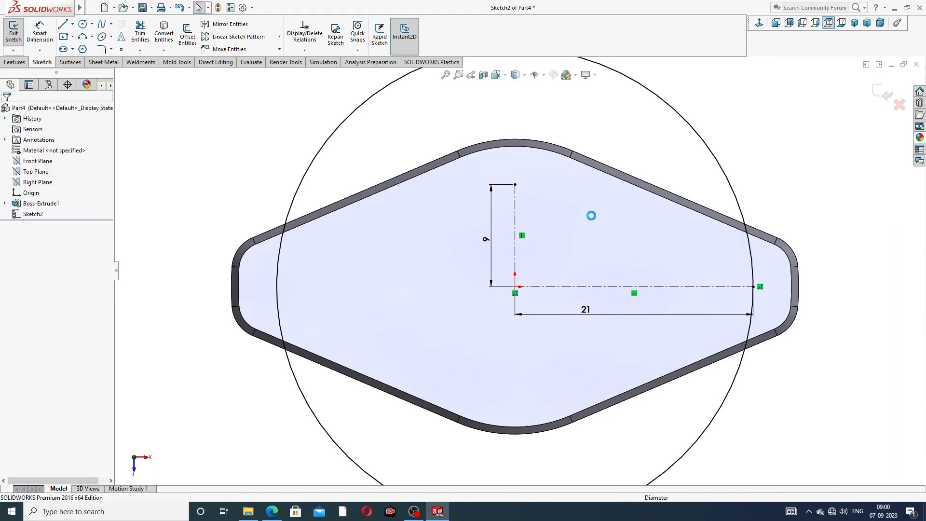
- Draw a circle centred on the origin and passing through the upper end of the 9 mm vertical centerline
click(83, 25)
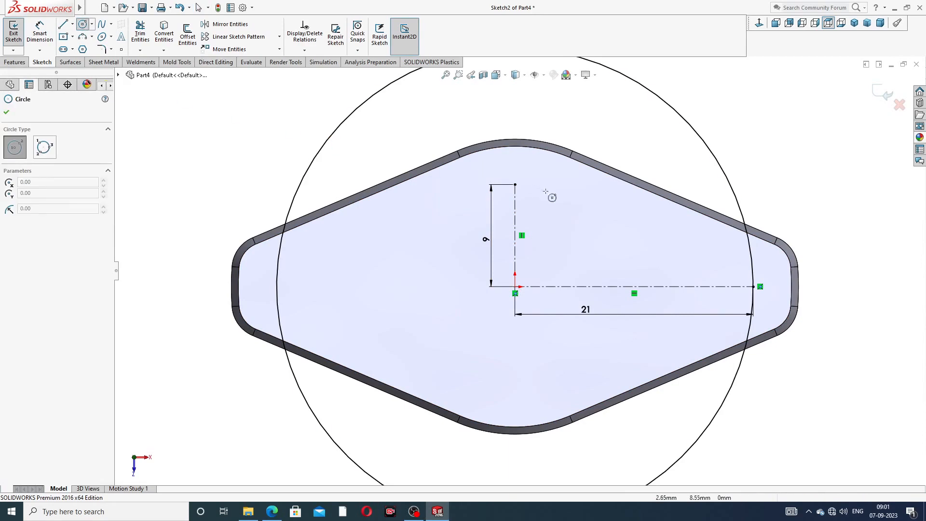
click(515, 286)
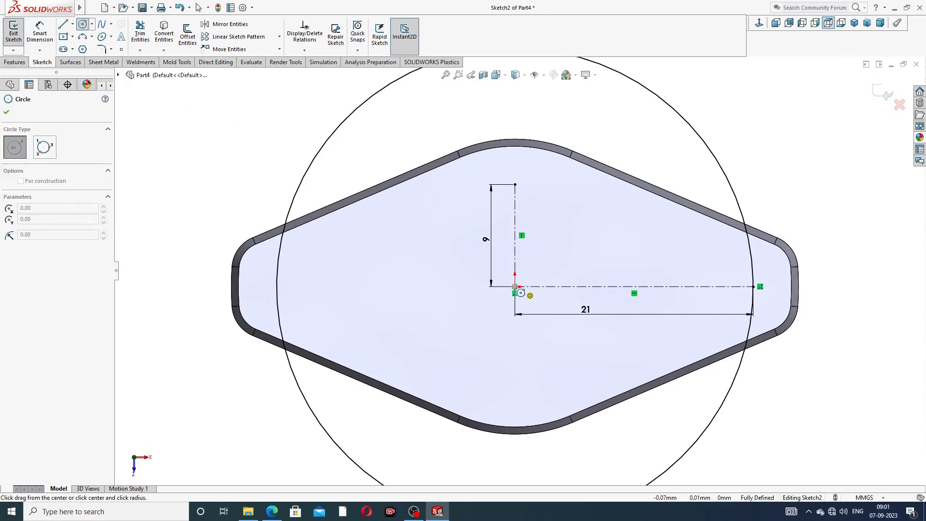
click(515, 185)
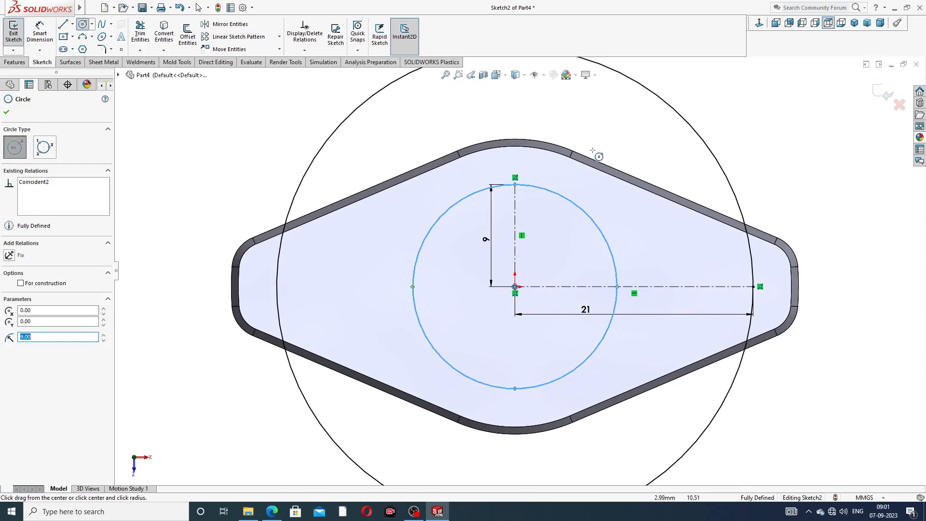
right_click(658, 122)
click(675, 128)
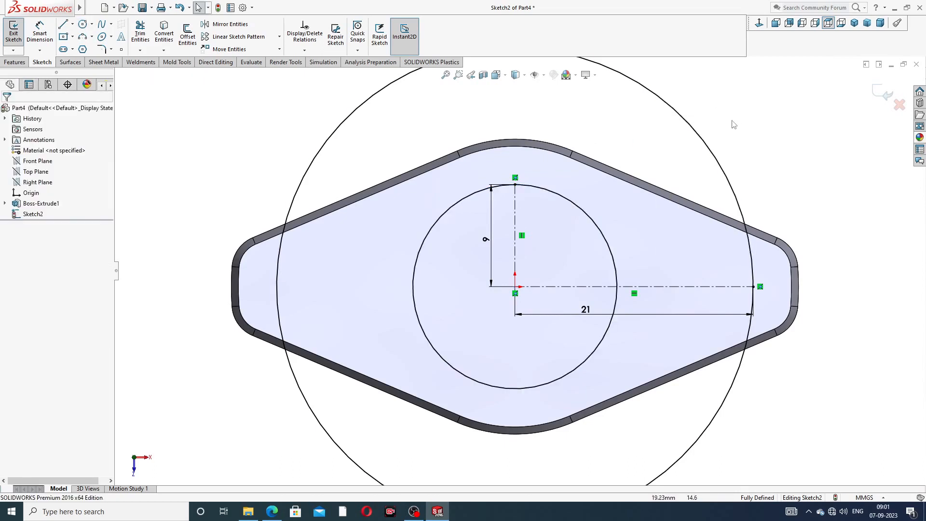
- Draw a line about 19 mm long, tangent to the inner circle's upper right side and ending on the outer circle above the horizontal centerline
click(63, 24)
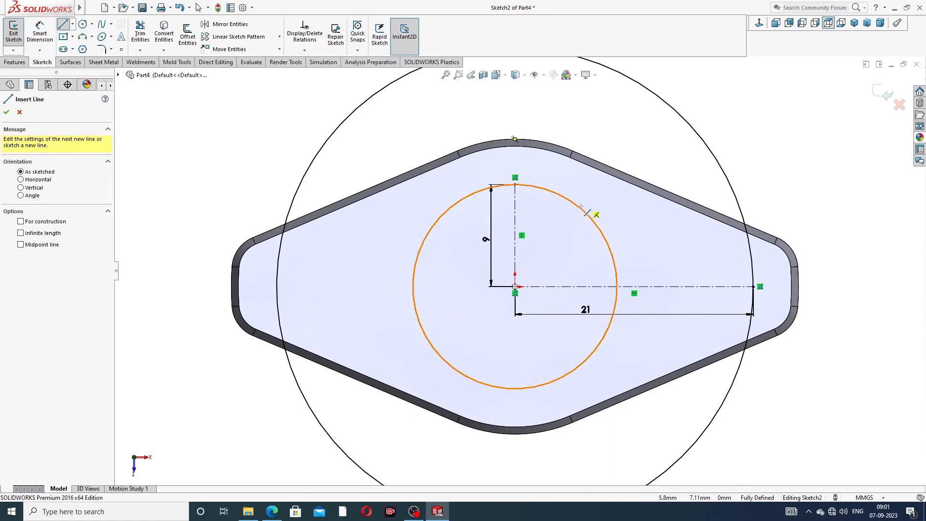
click(515, 184)
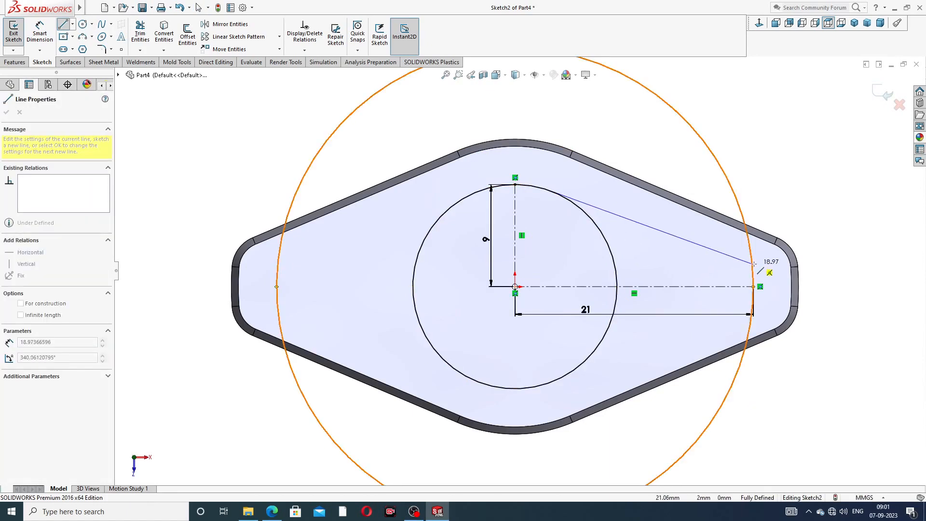
click(753, 264)
right_click(791, 199)
click(801, 207)
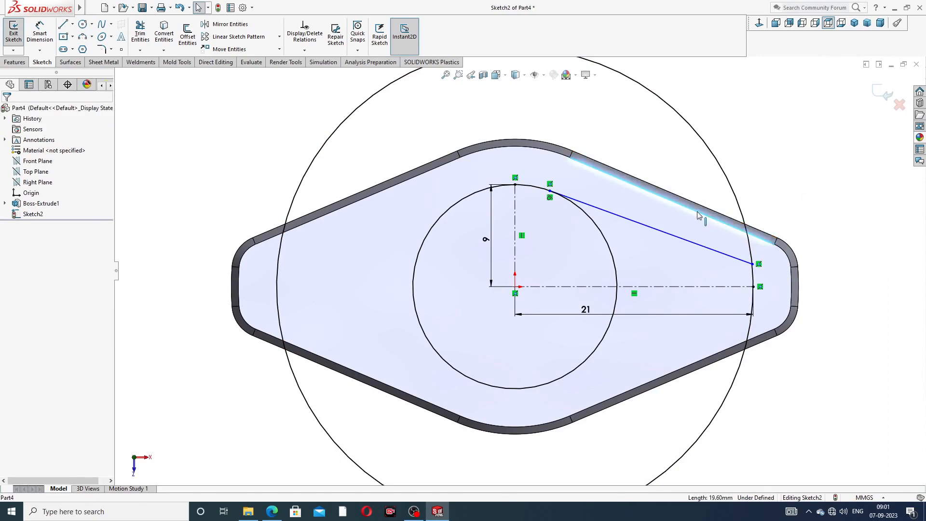
- Make the tangent line parallel to the body's upper-right slanted edge
ctrl+click(694, 248)
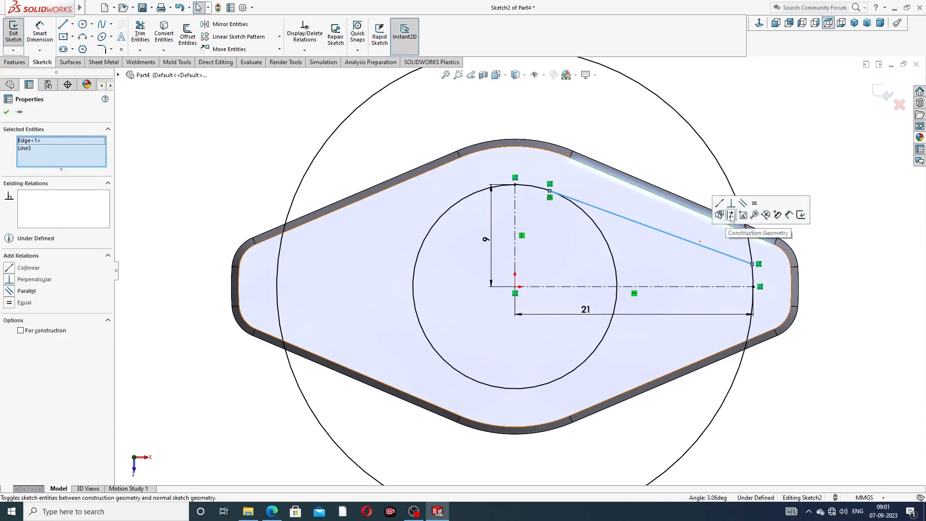
click(743, 203)
click(770, 151)
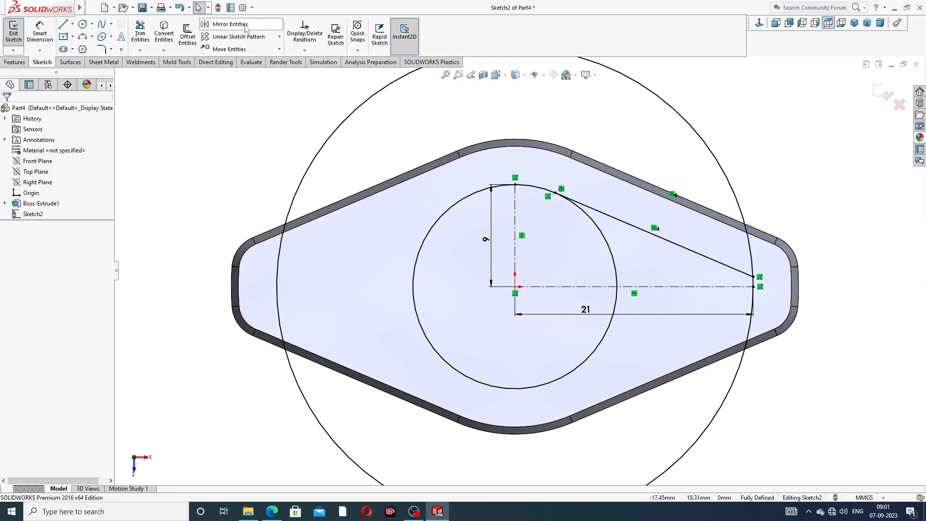
- Mirror the tangent line about the horizontal centerline, keeping the original
click(227, 25)
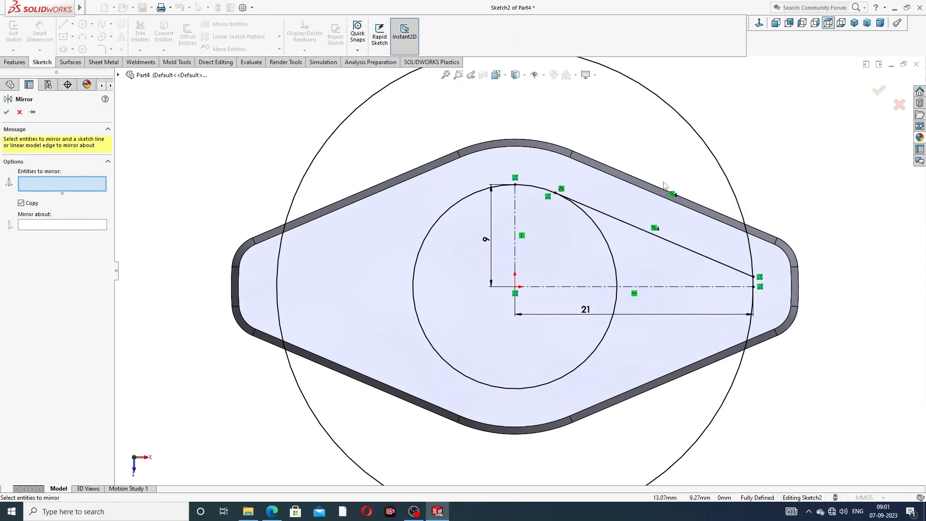
click(678, 246)
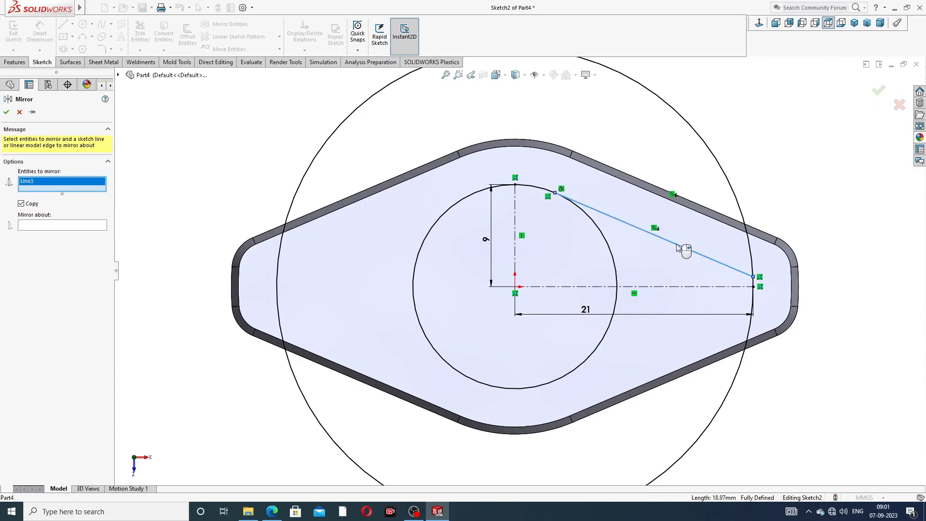
click(96, 226)
click(659, 287)
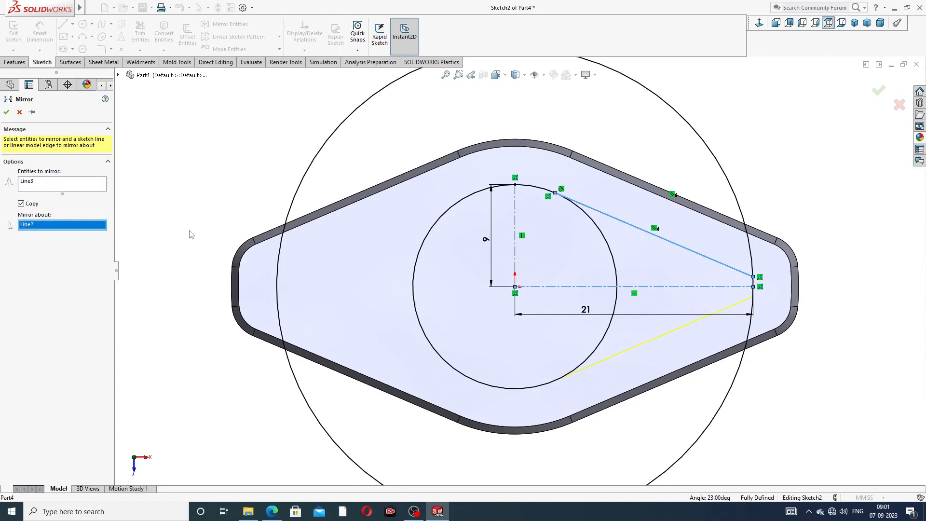
click(6, 113)
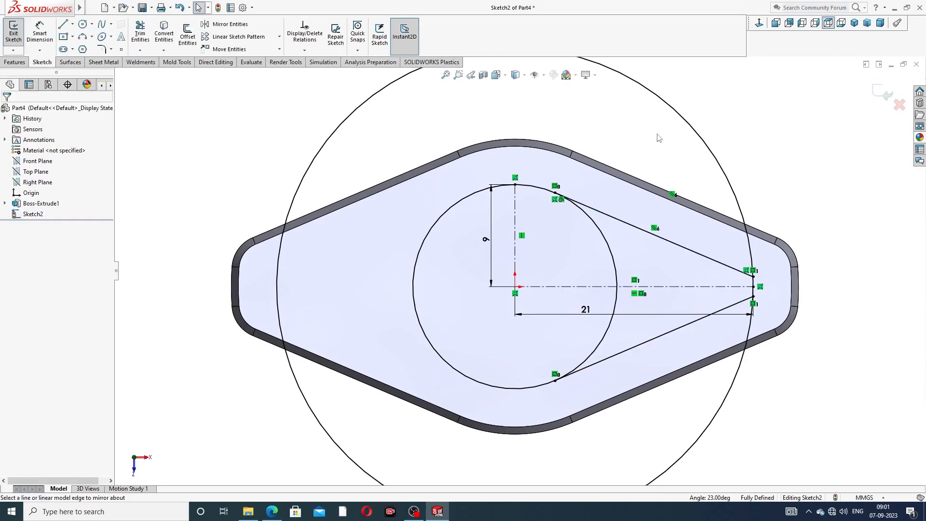
- Mirror both slanted tangent lines about the vertical centerline, keeping the originals
key(z)
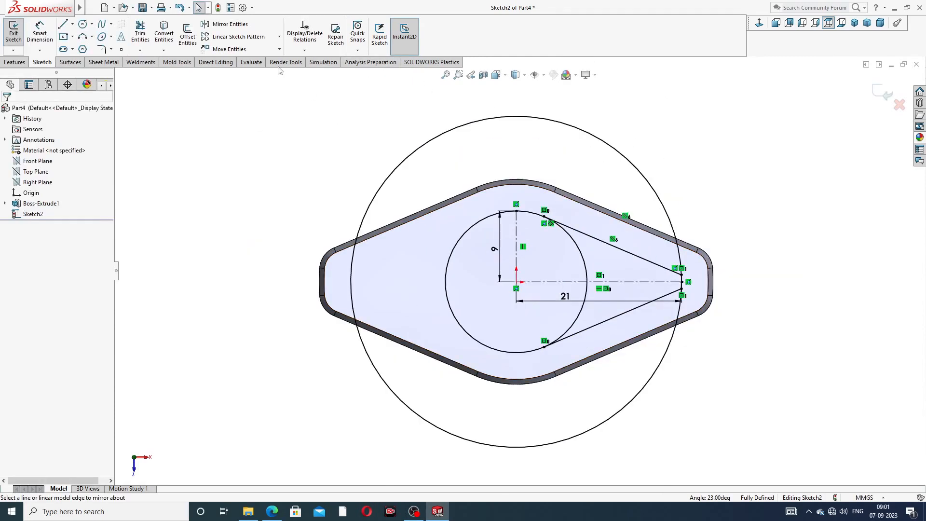
click(230, 24)
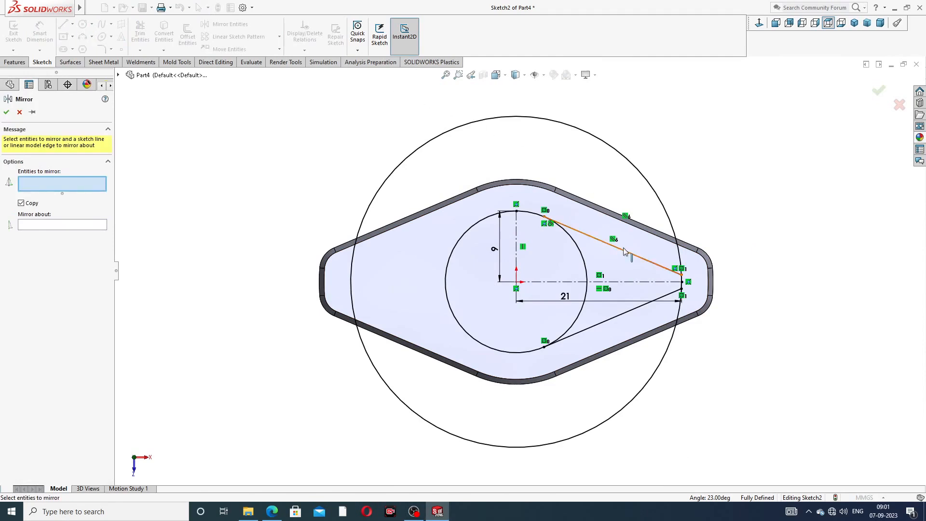
click(625, 252)
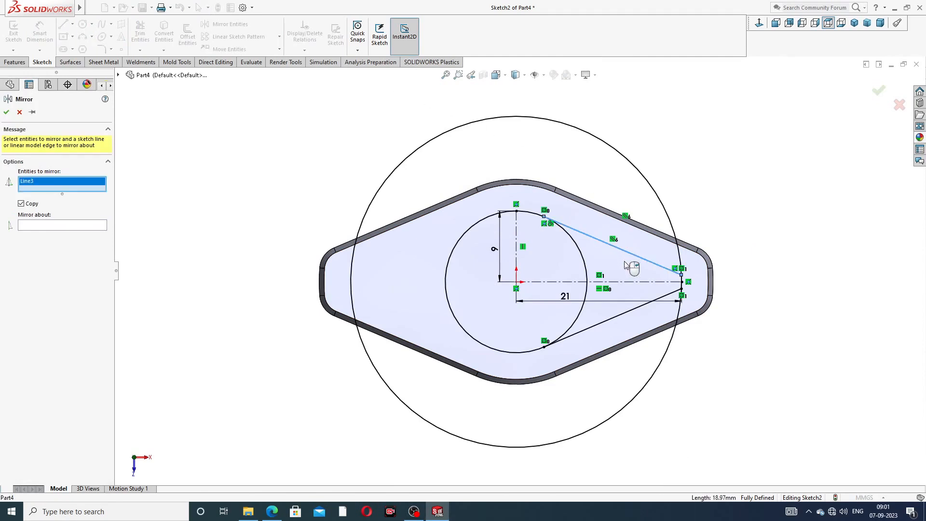
click(626, 313)
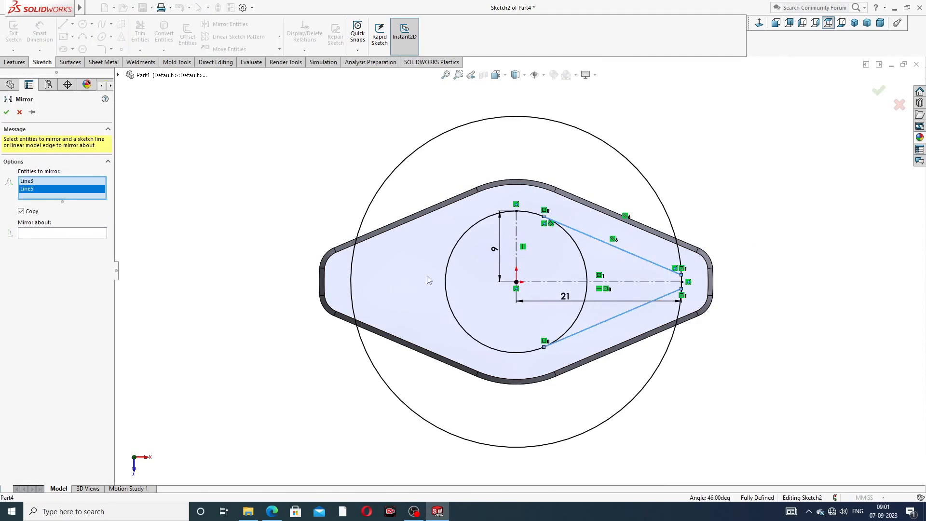
click(94, 235)
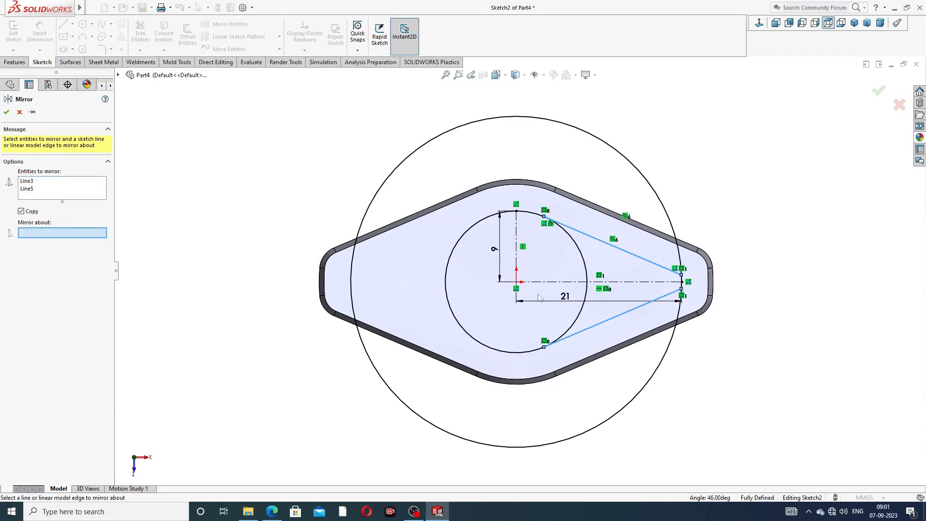
click(517, 247)
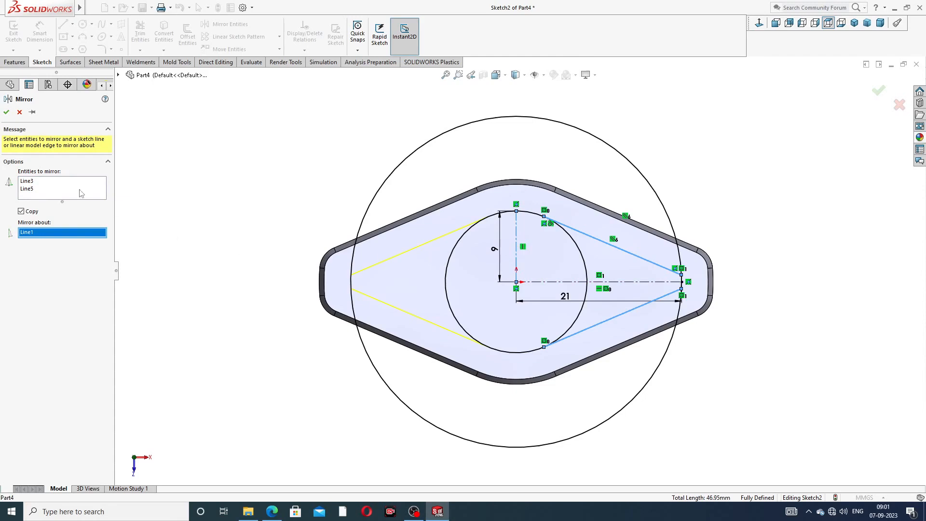
click(7, 113)
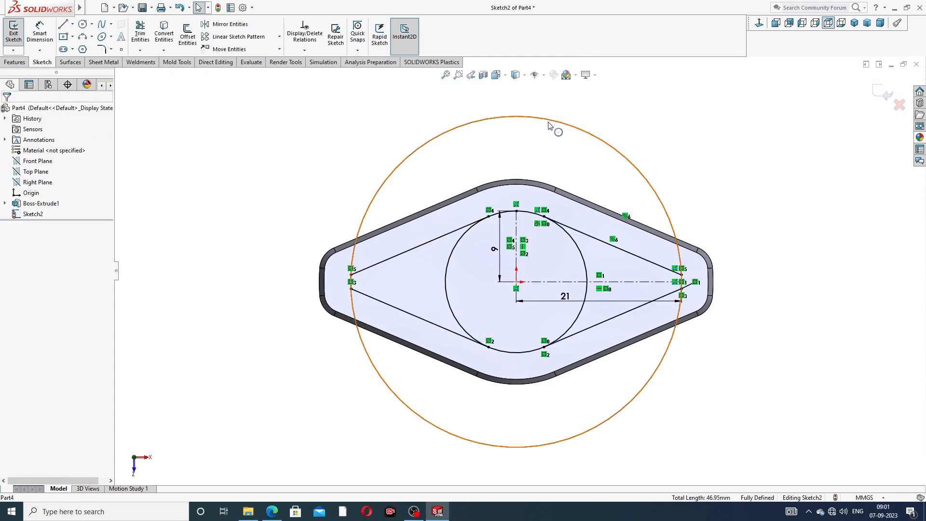
- Trim the outer circle's upper and lower arcs and the inner circle's side arcs to leave a closed diamond profile
click(140, 33)
click(387, 187)
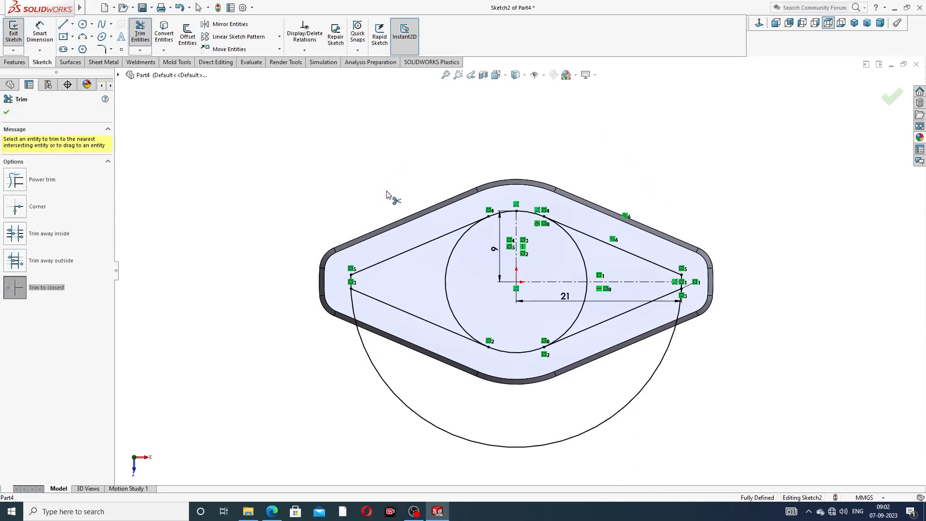
click(460, 440)
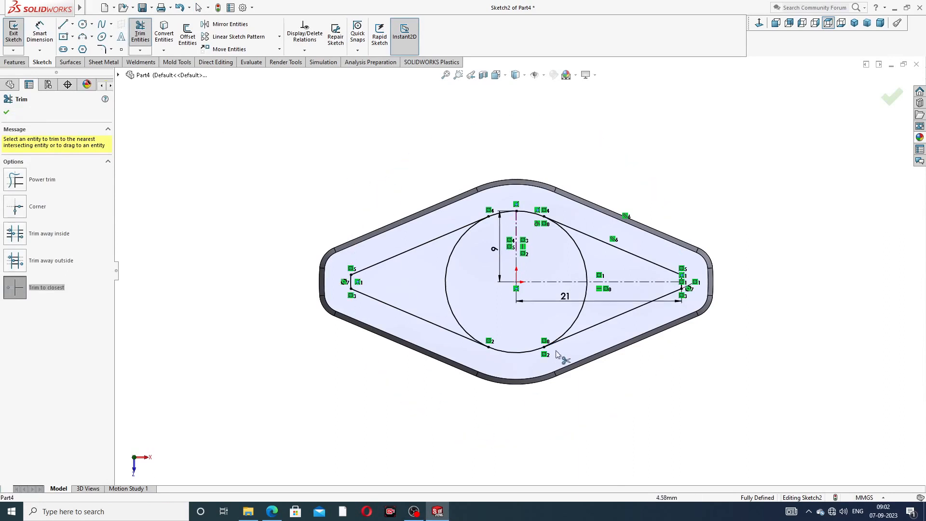
click(569, 328)
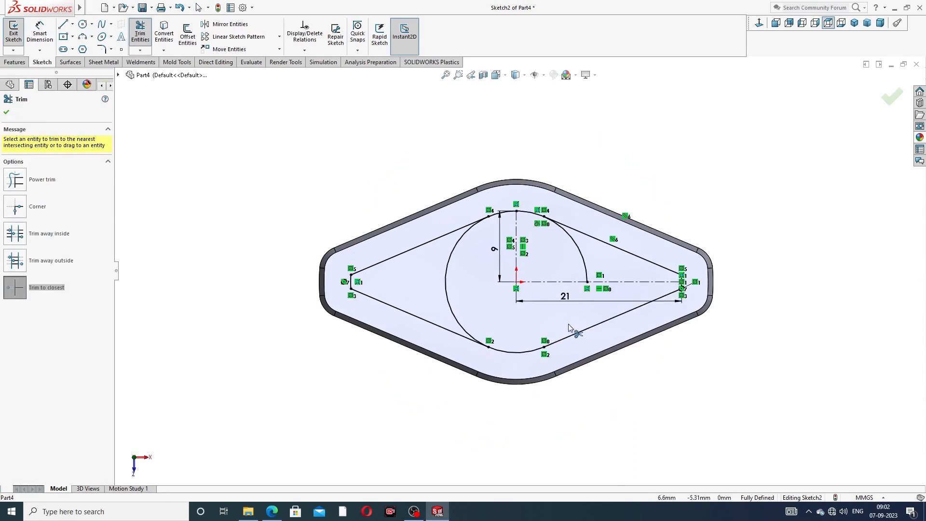
click(584, 260)
click(445, 271)
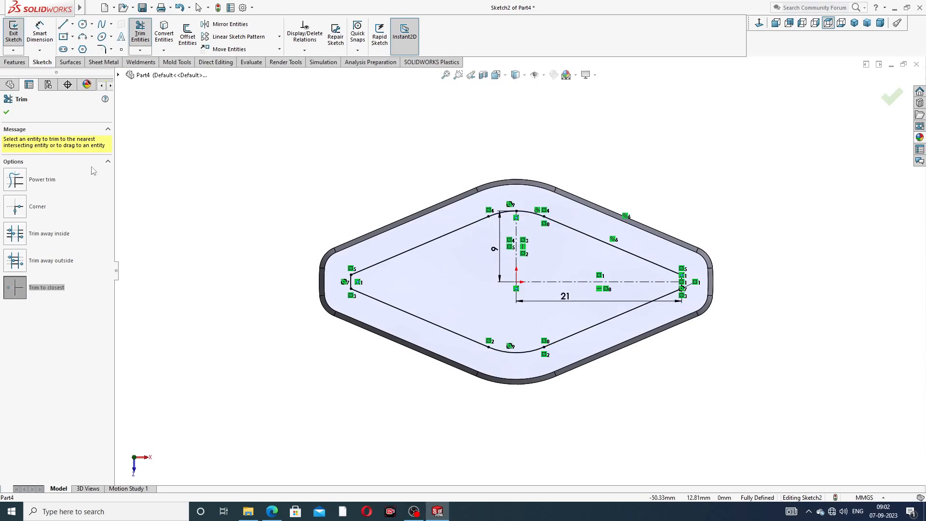
click(12, 114)
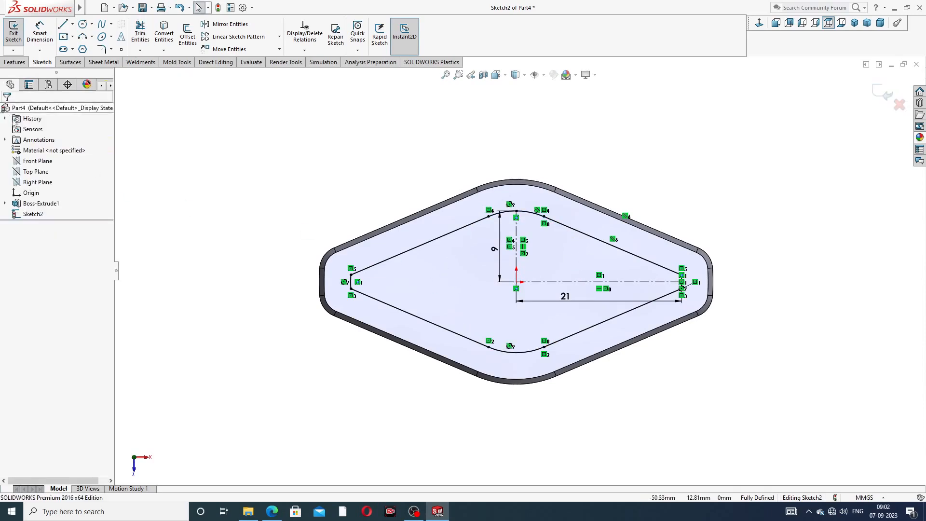
- Check the corner radius in the flywheel drawing and apply 1.2 mm sketch fillets to the four corners at the diamond's two narrow ends
click(272, 511)
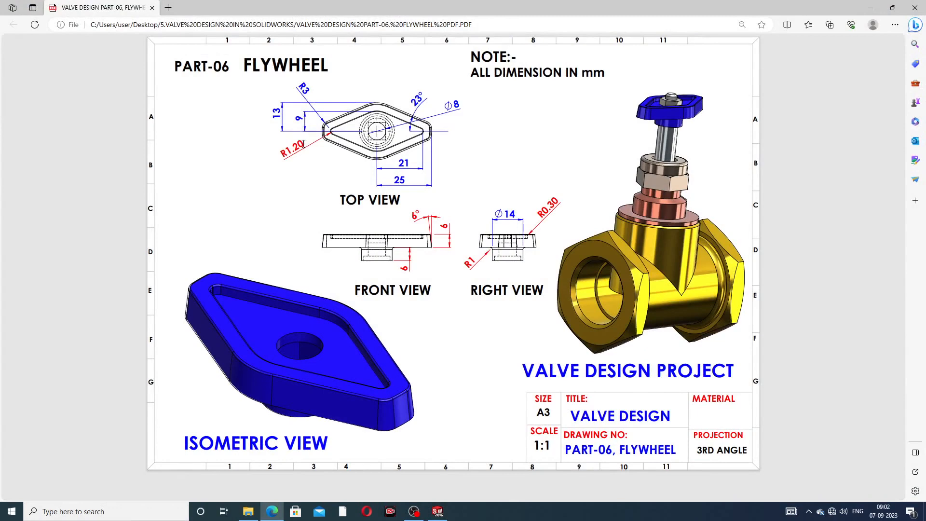
click(272, 511)
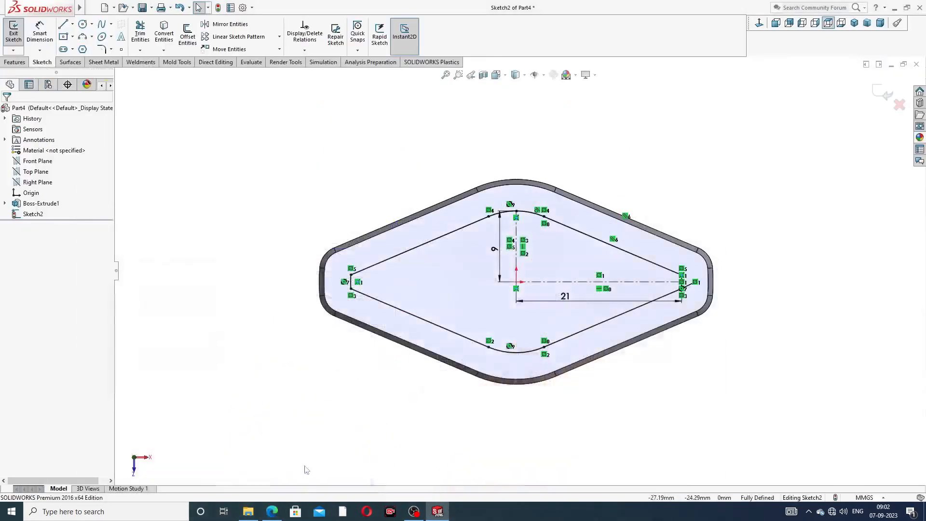
scroll(444, 281, down, 1)
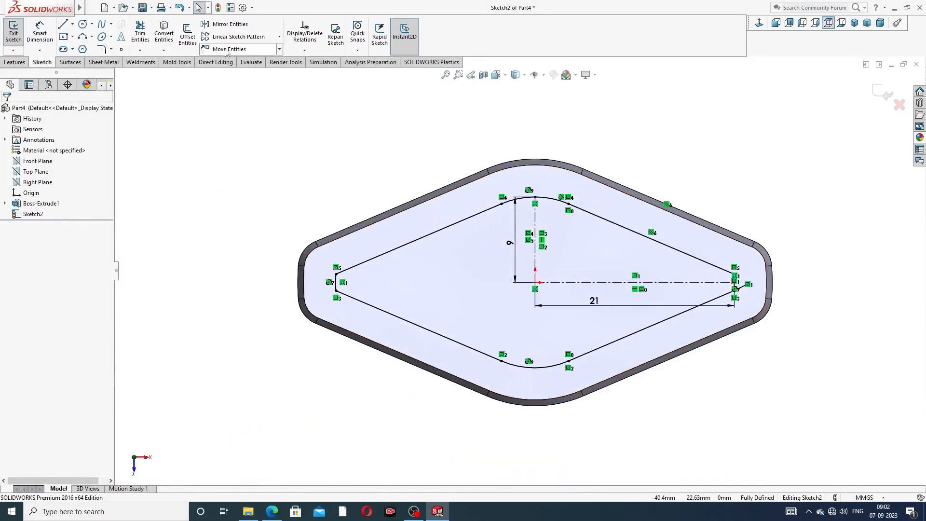
click(111, 49)
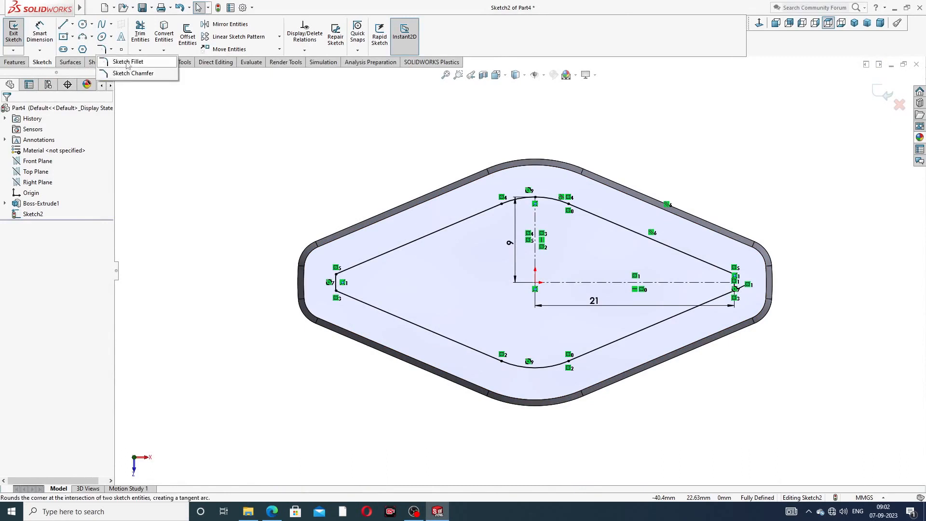
click(128, 62)
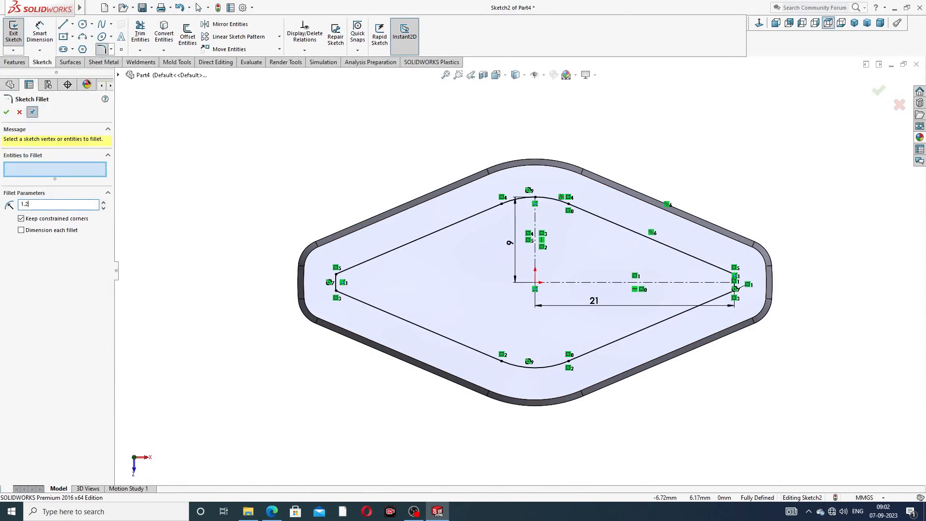
scroll(431, 307, down, 1)
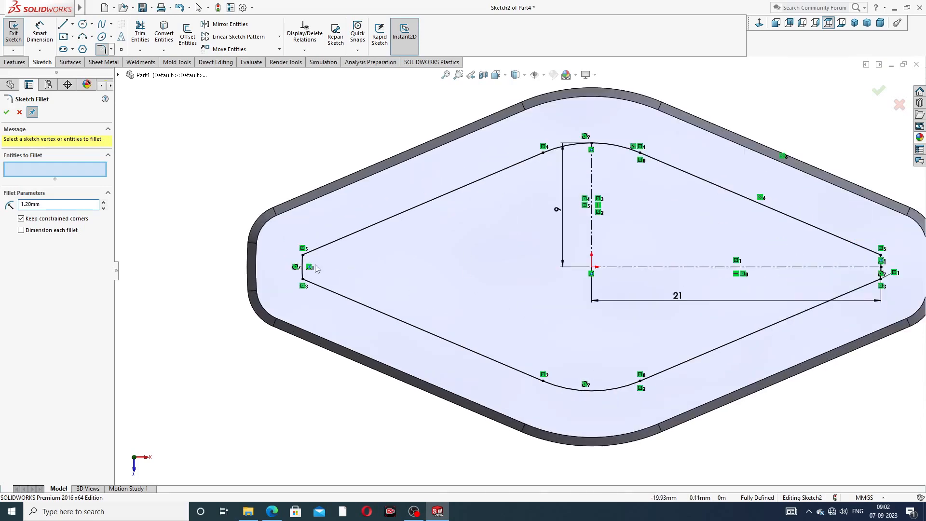
click(302, 255)
click(304, 279)
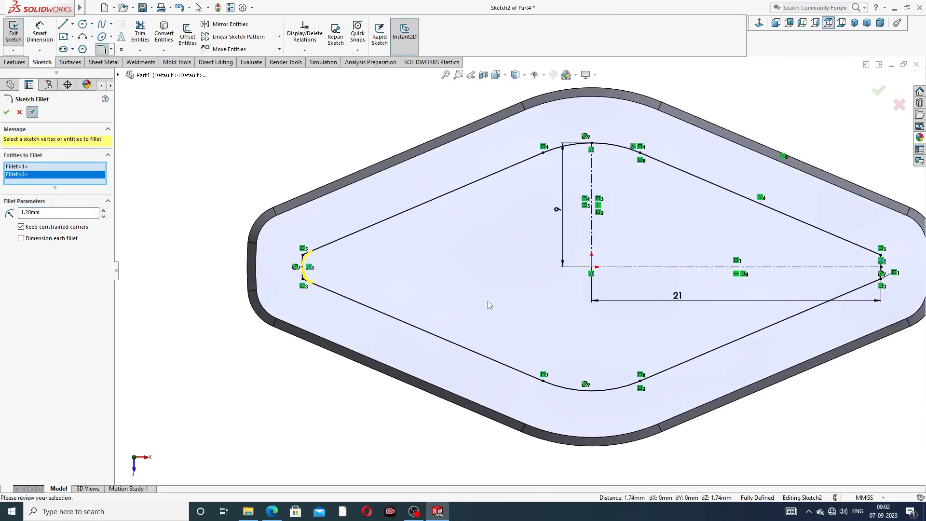
click(881, 256)
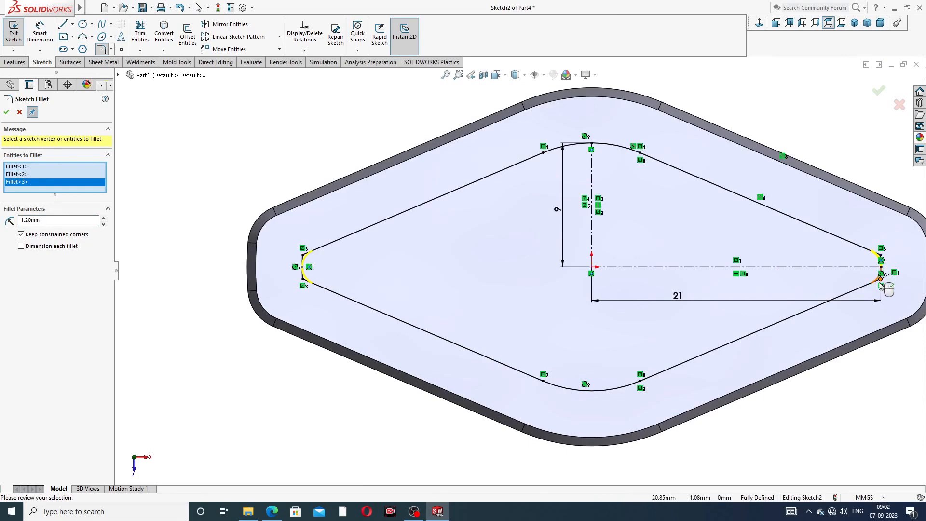
click(880, 279)
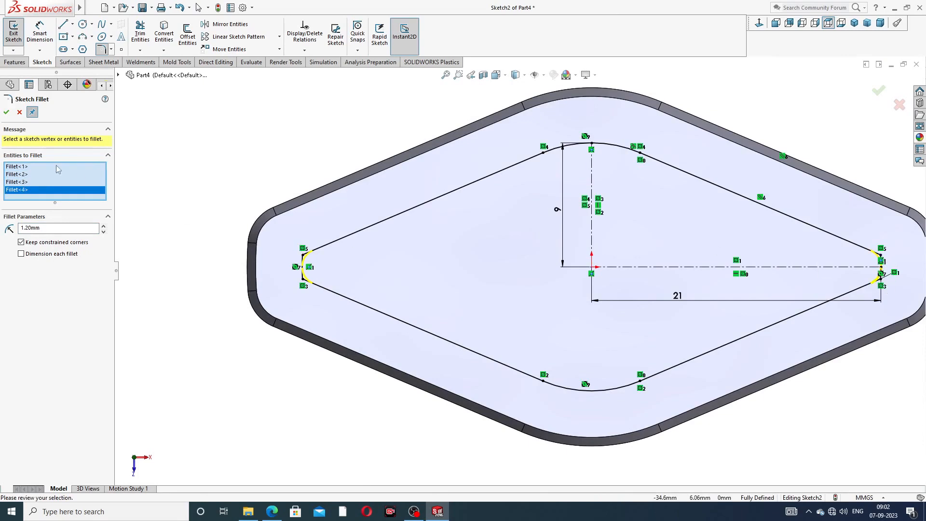
click(6, 112)
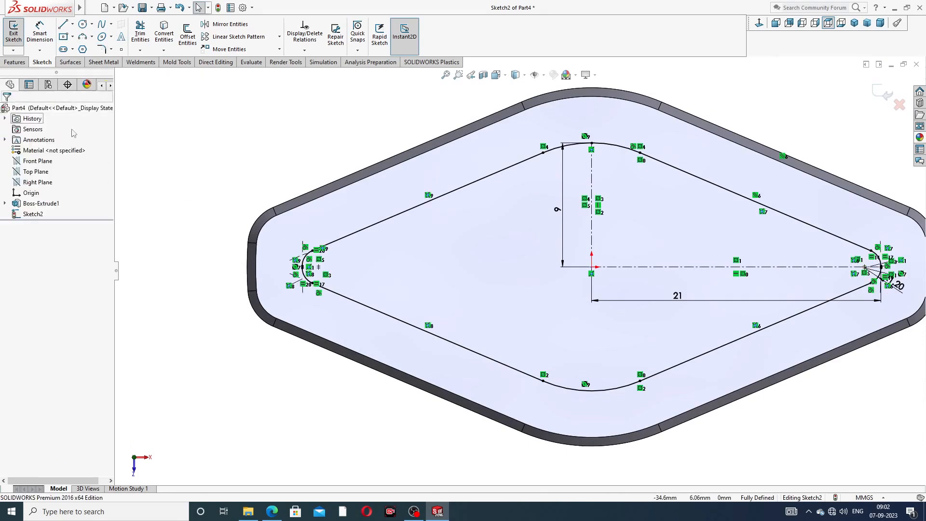
- Cut-extrude the inner diamond profile blind, 4 mm deep into the body
key(f)
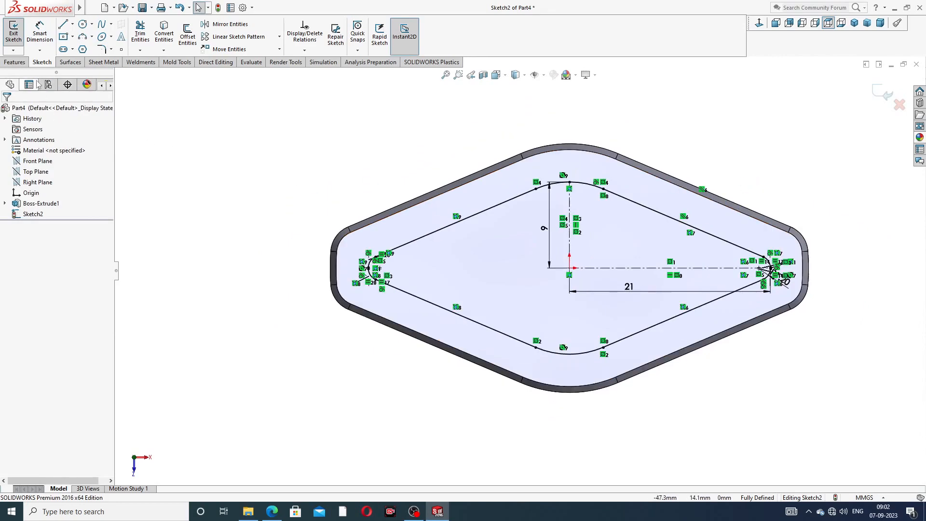
click(14, 62)
click(143, 36)
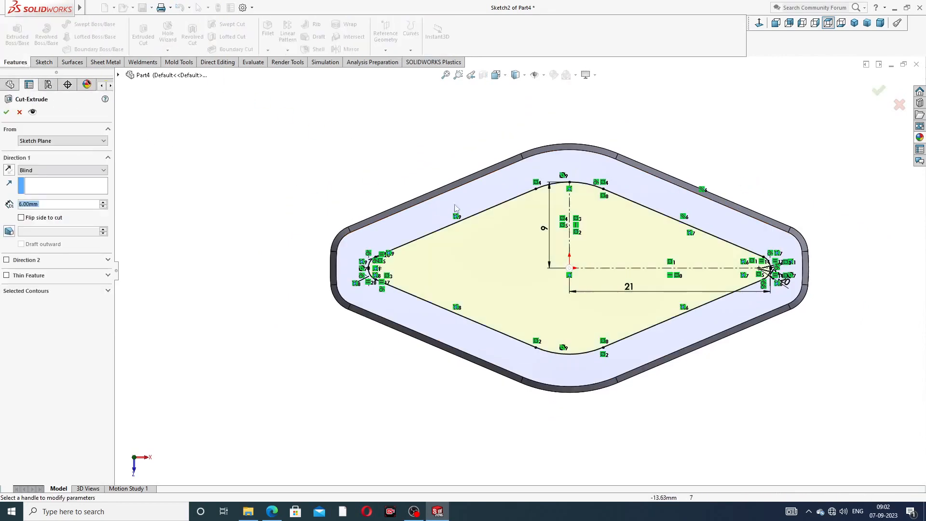
mouse_move(589, 204)
middle_down()
mouse_move(508, 151)
mouse_move(556, 288)
middle_up()
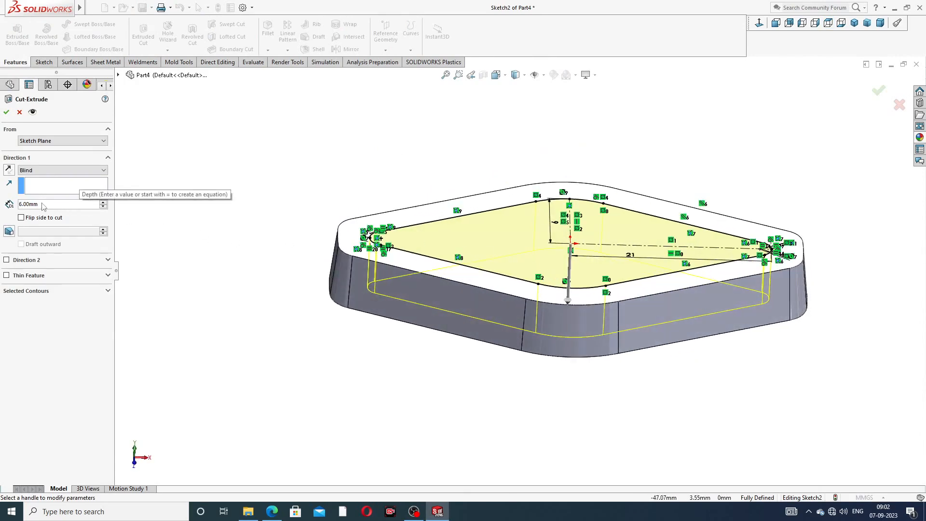
click(25, 206)
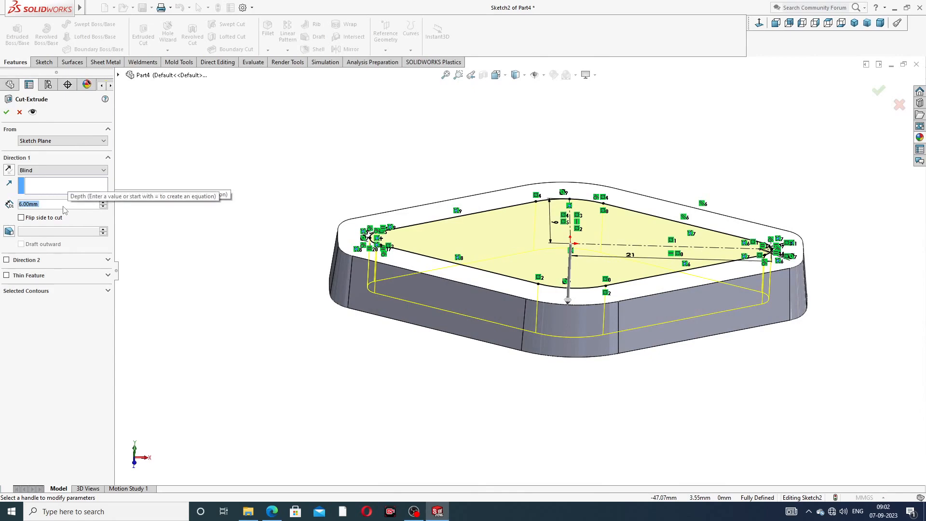
text(4)
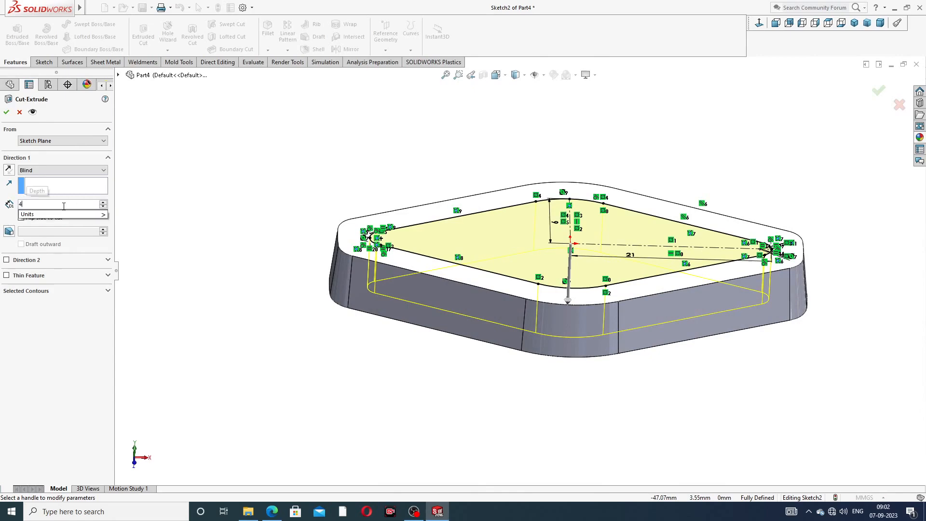
key(Return)
mouse_move(605, 318)
middle_down()
mouse_move(610, 205)
mouse_move(604, 320)
mouse_move(593, 288)
middle_up()
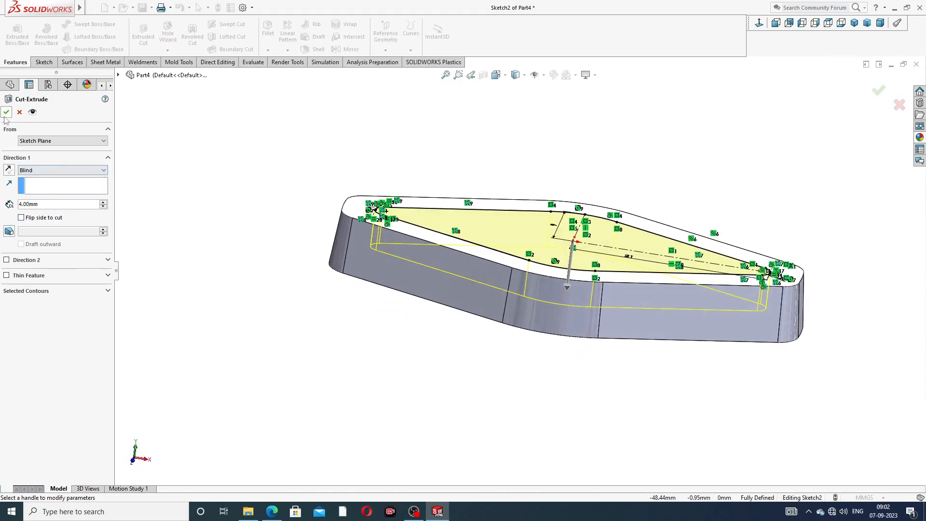
key(Return)
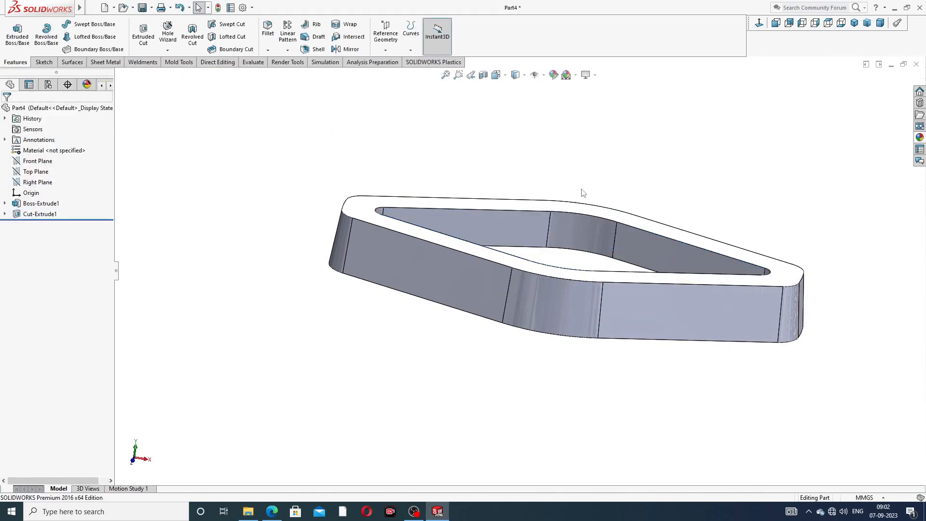
- Check the rim edge radius in the flywheel drawing and fillet the edges of the body's upper rim face at 0.3 mm
middle_drag(541, 284, 513, 320)
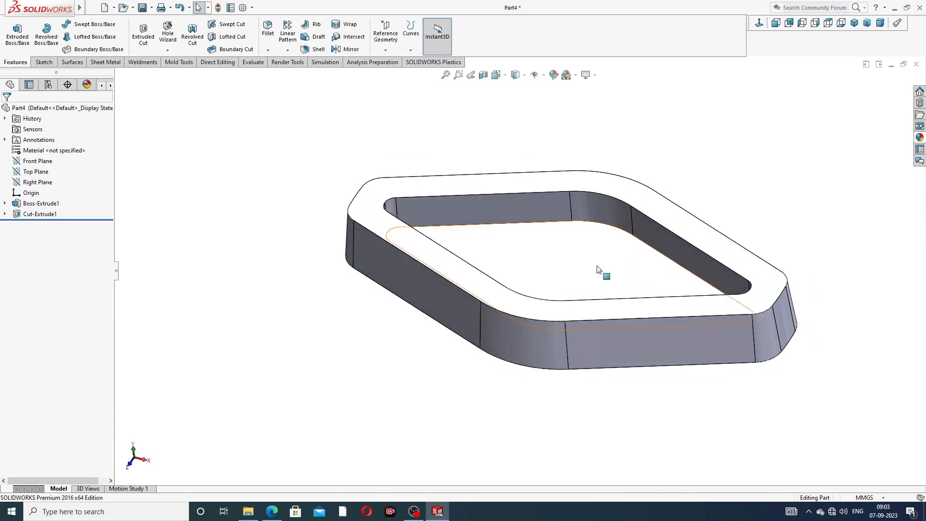
click(268, 51)
click(272, 34)
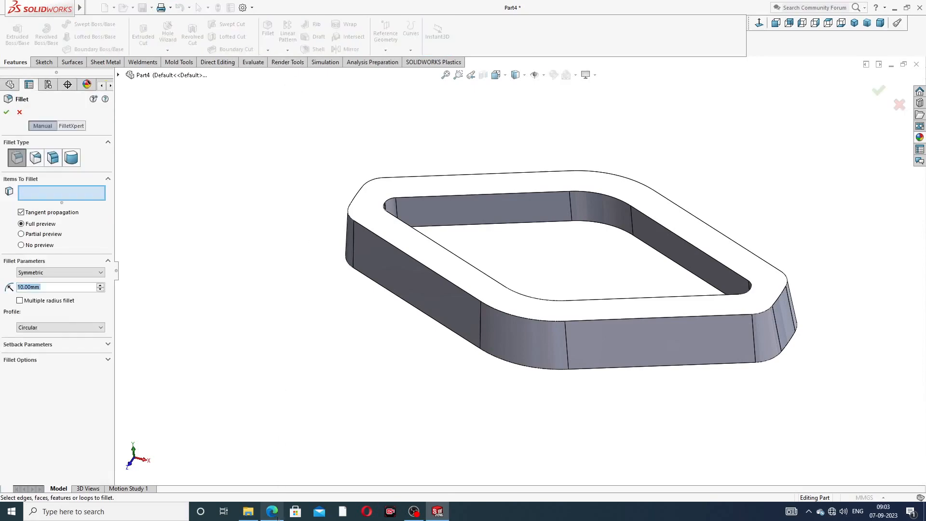
click(271, 511)
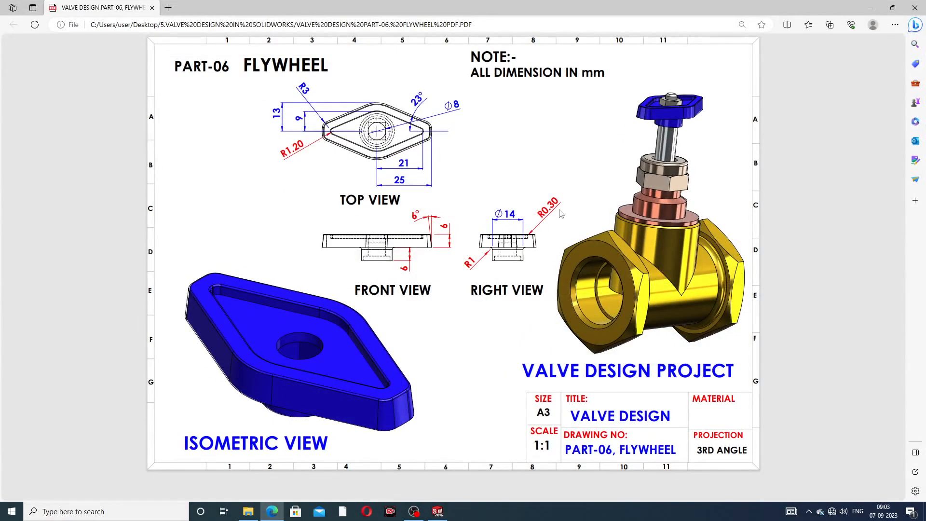
click(277, 511)
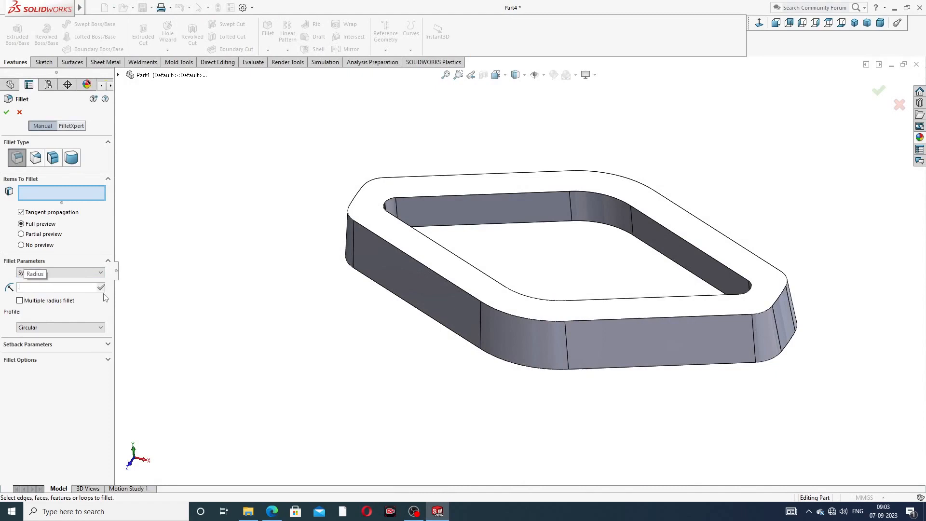
text(0.3)
key(Return)
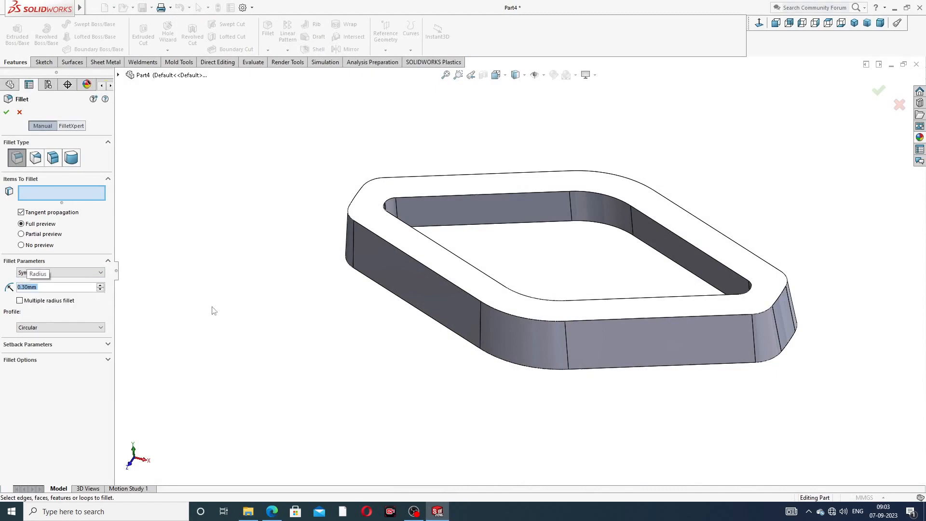
click(607, 187)
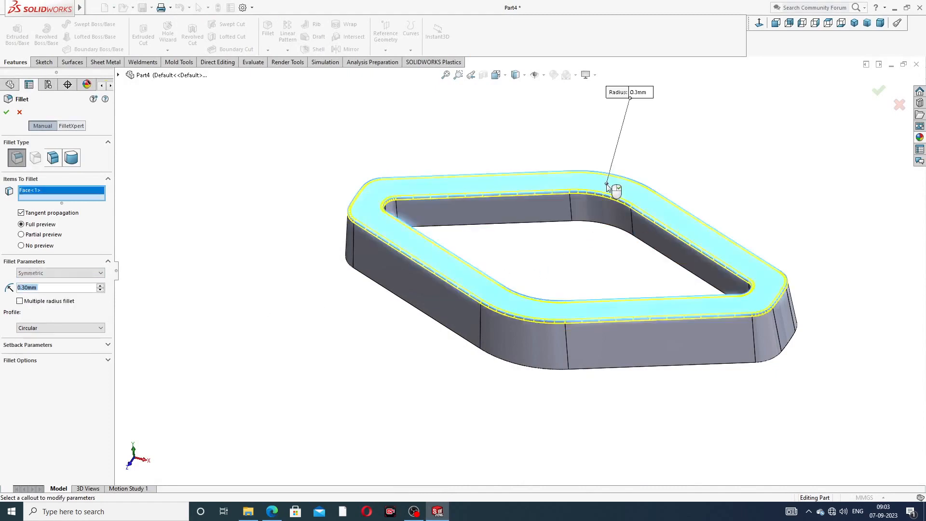
click(7, 112)
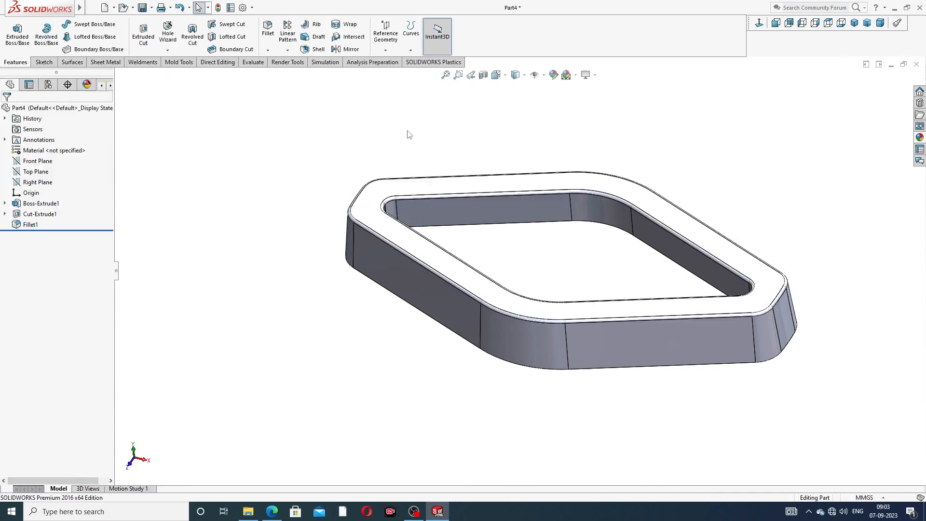
- Start a sketch on the body's flat underside and draw a circle about 14.2 mm in diameter centred on the origin
middle_drag(556, 256, 627, 139)
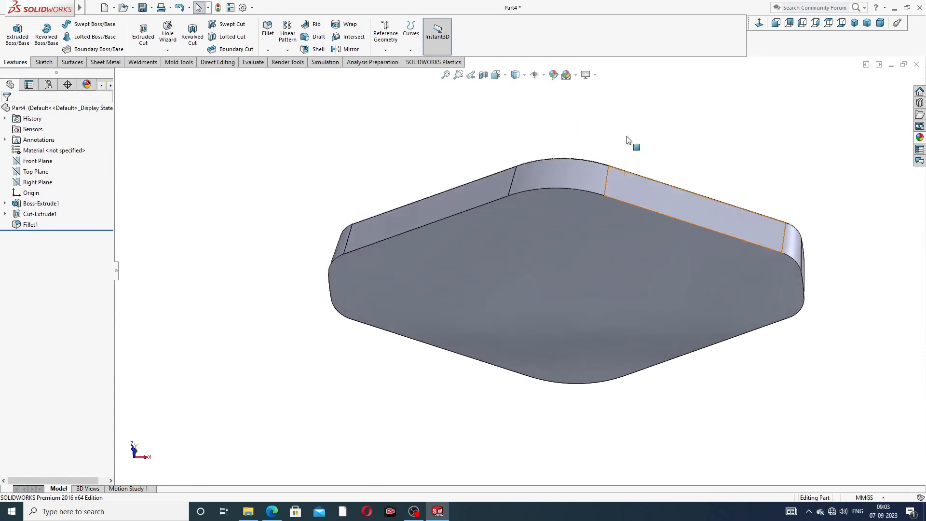
click(577, 233)
click(616, 205)
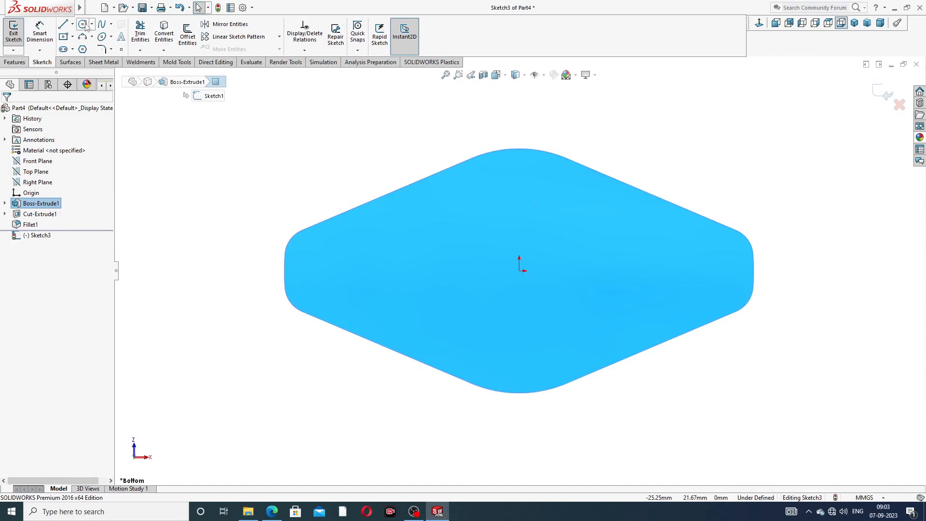
click(84, 25)
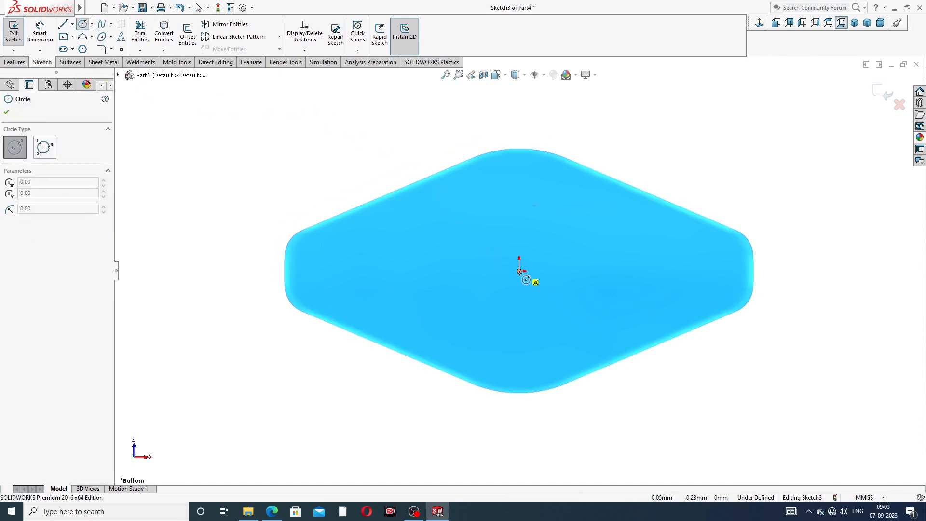
click(519, 271)
click(549, 210)
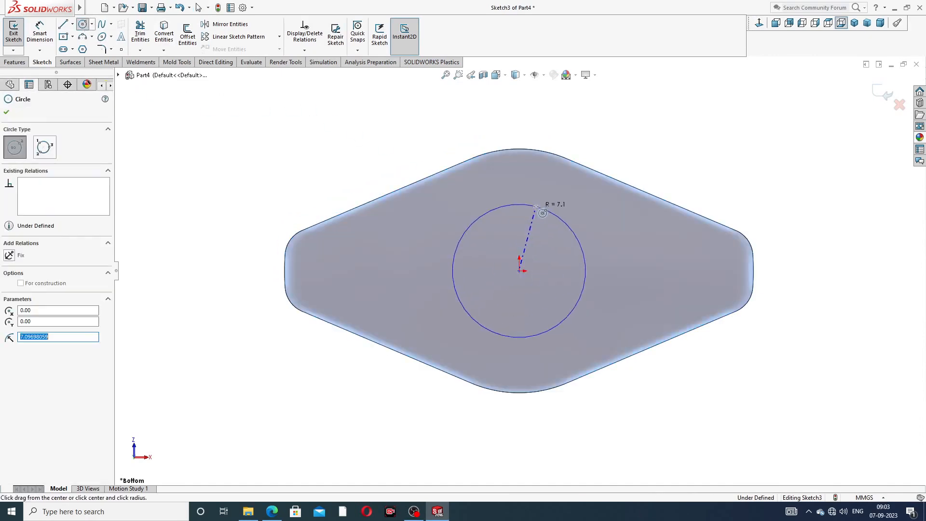
right_click(635, 143)
click(654, 148)
- Check the hub size in the flywheel drawing and dimension the circle's diameter to 14 mm
click(271, 511)
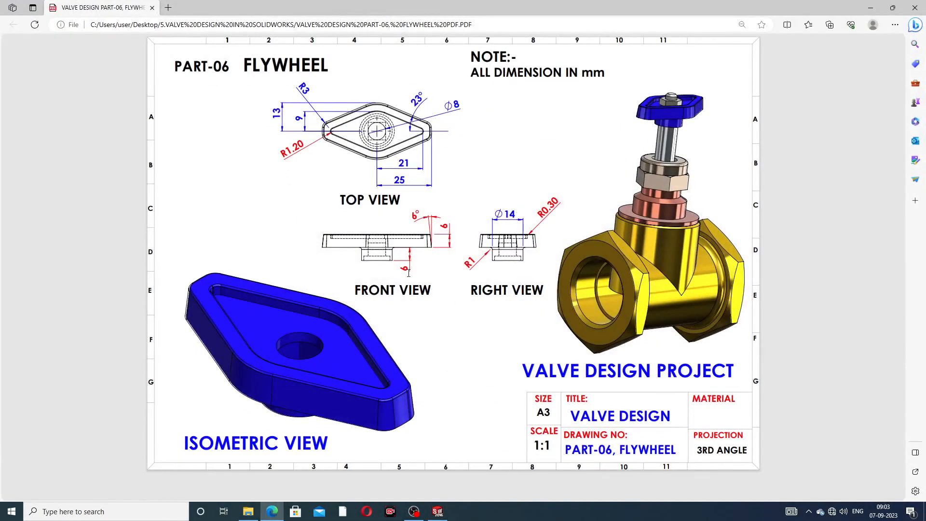
click(272, 511)
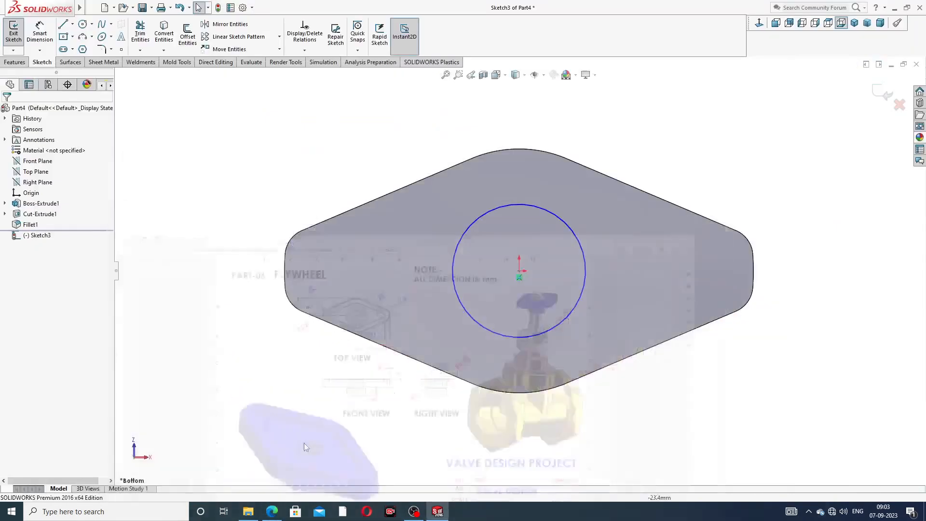
click(40, 32)
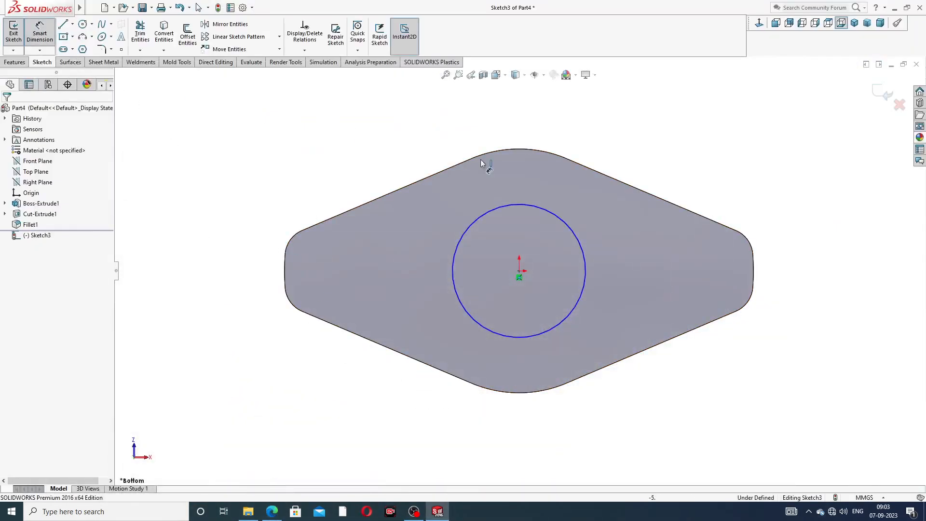
click(531, 204)
click(622, 147)
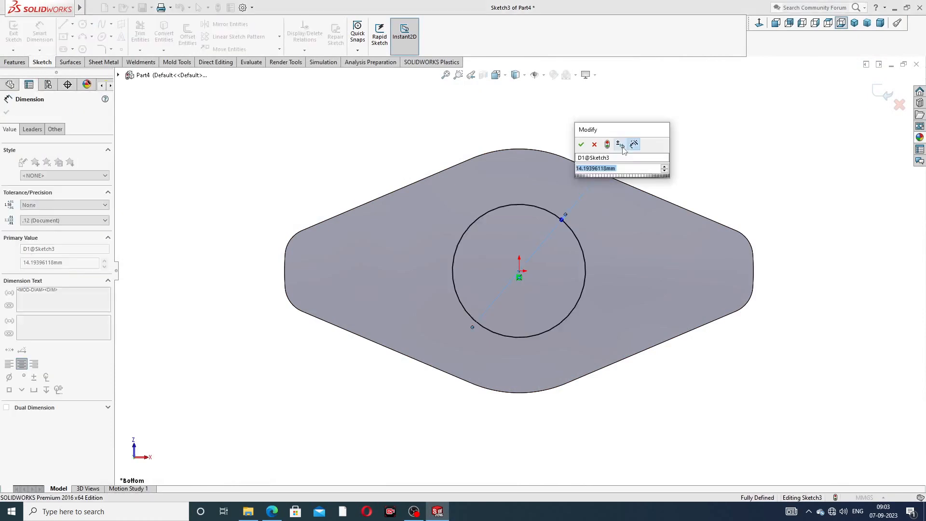
text(14)
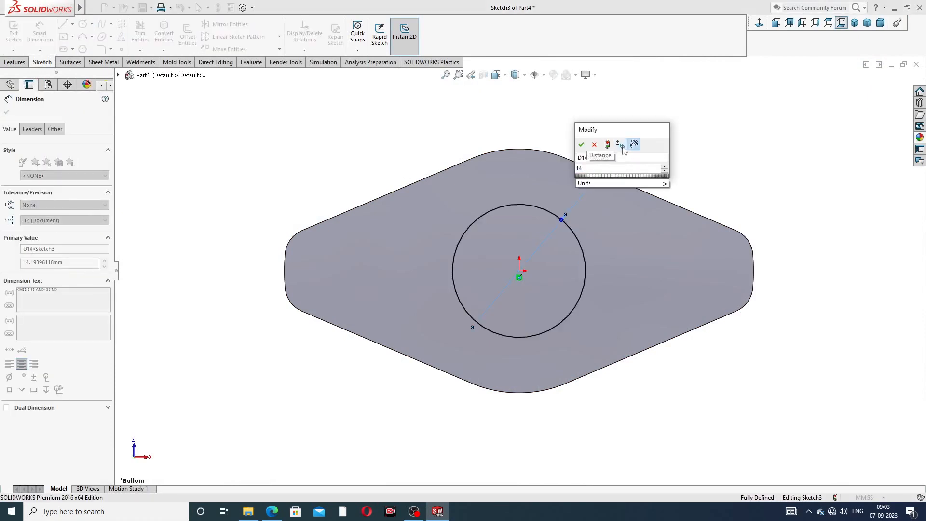
key(Return)
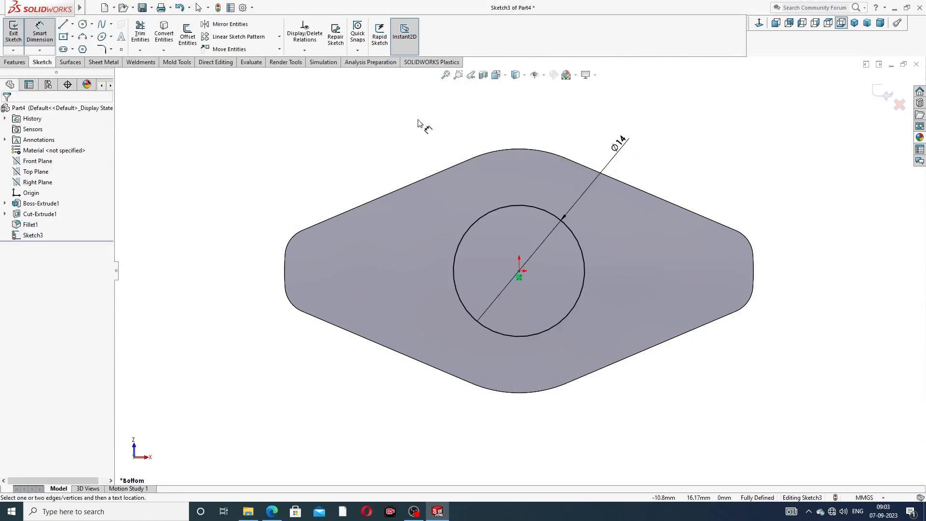
right_click(419, 129)
click(441, 143)
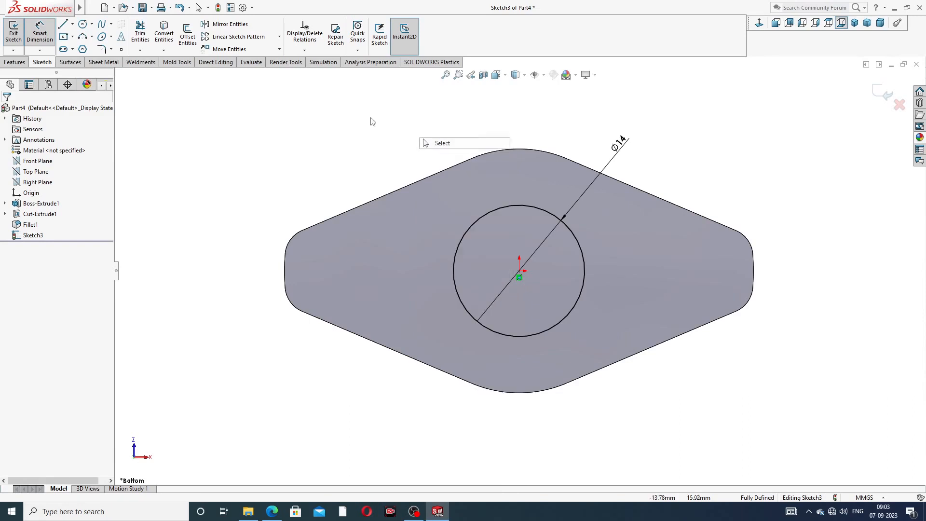
- Extrude the 14 mm circle blind by 6 mm outward from the underside, merged with the body
click(16, 63)
click(17, 33)
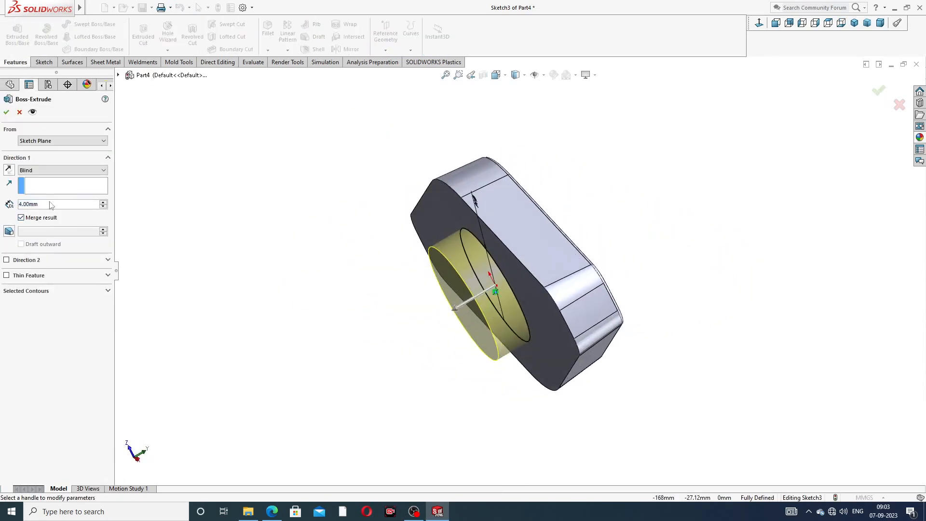
text(6)
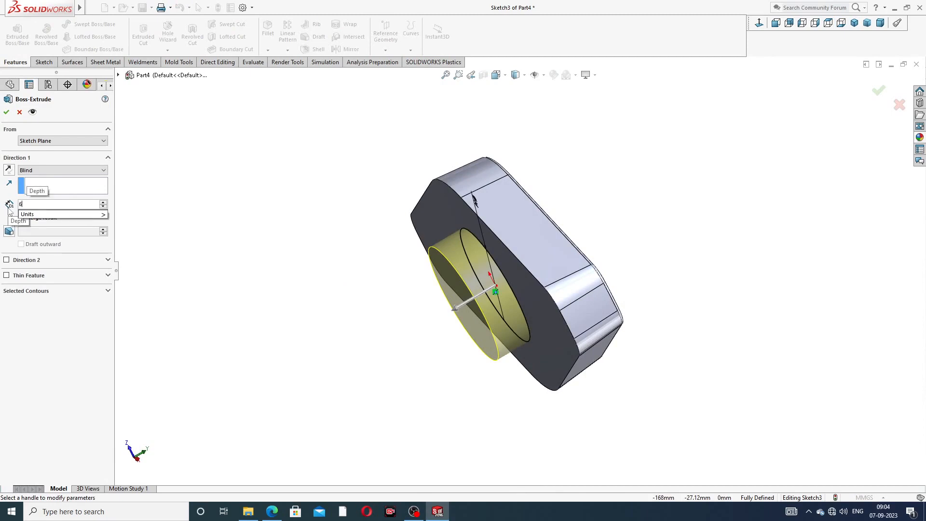
key(Return)
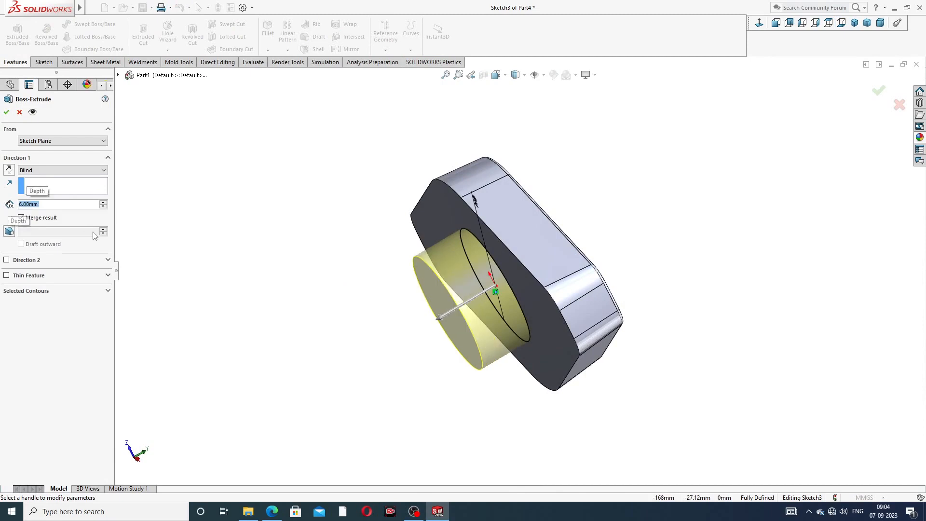
click(6, 112)
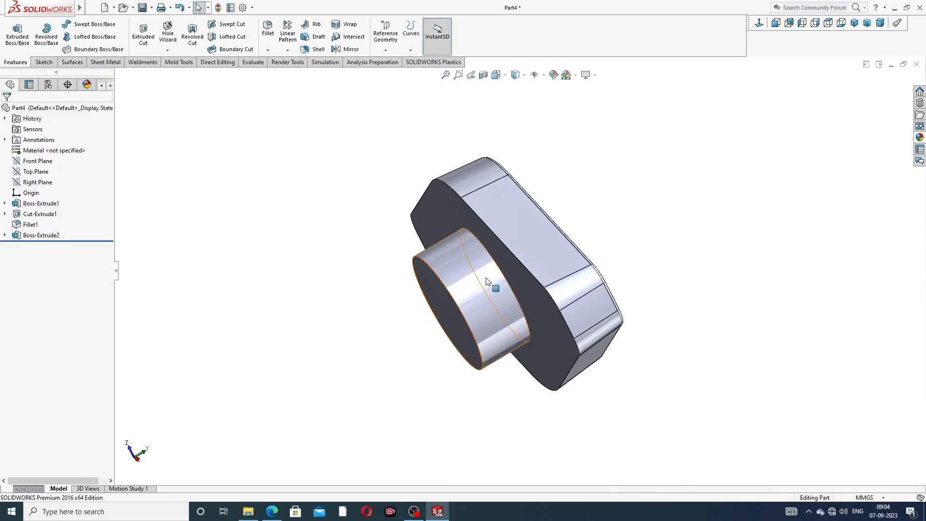
- Check the hub's base radius in the drawing and apply a 1 mm fillet to the edge where the round hub meets the body
middle_drag(454, 264, 549, 256)
mouse_move(769, 215)
middle_down()
mouse_move(738, 211)
mouse_move(773, 222)
middle_up()
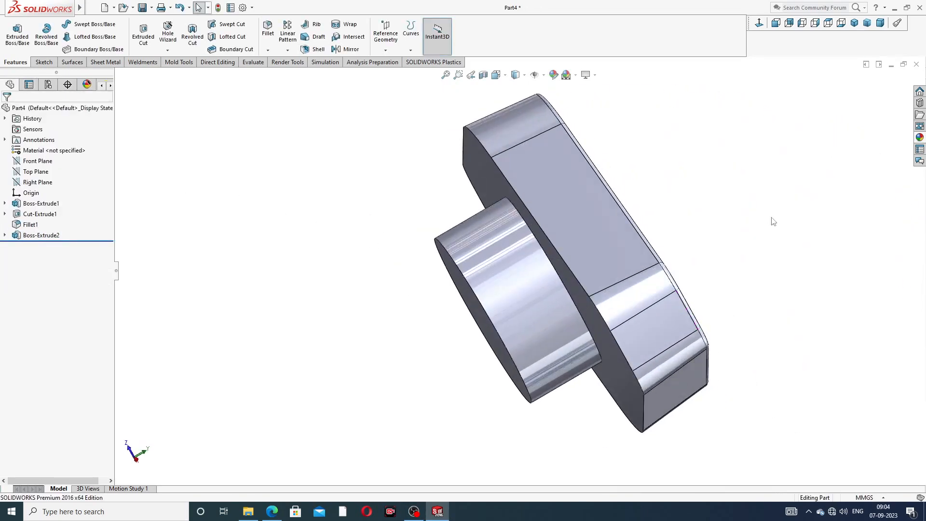
click(268, 50)
click(277, 60)
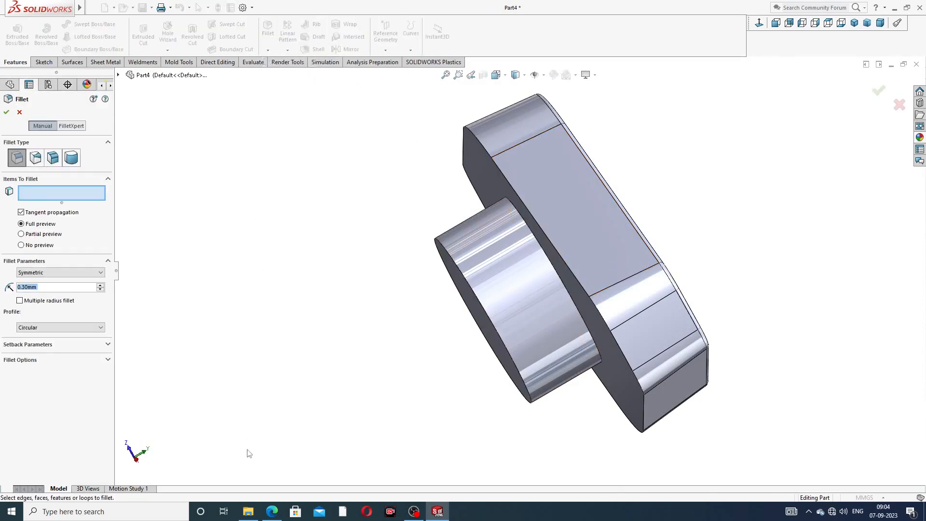
click(271, 514)
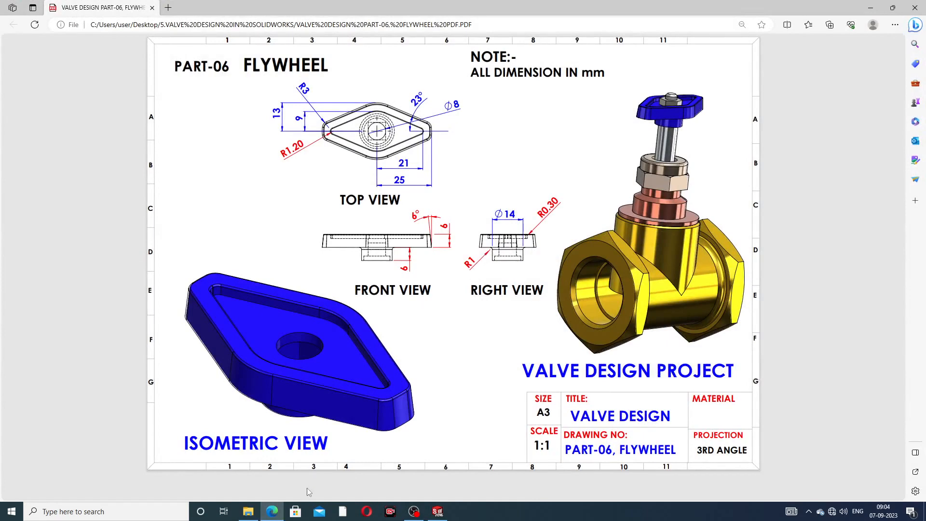
click(272, 512)
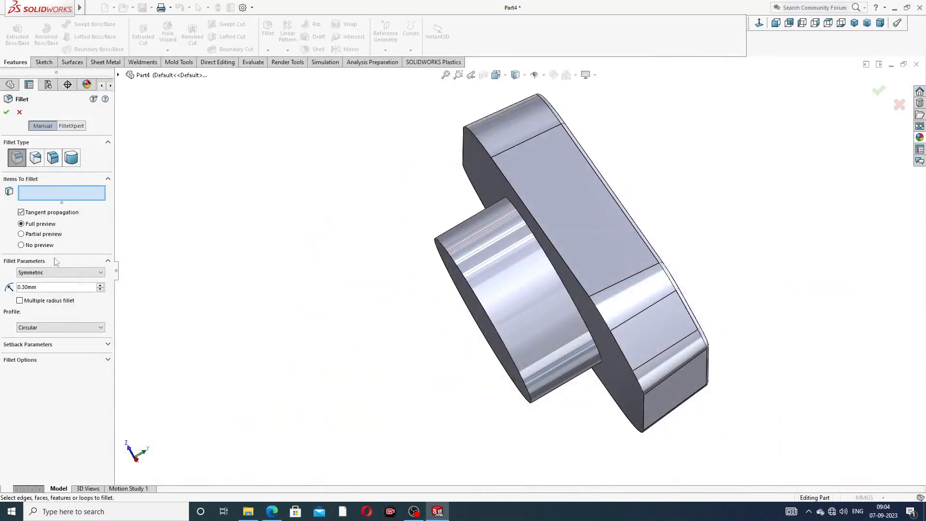
text(1)
key(Return)
scroll(578, 303, down, 2)
scroll(577, 304, down, 2)
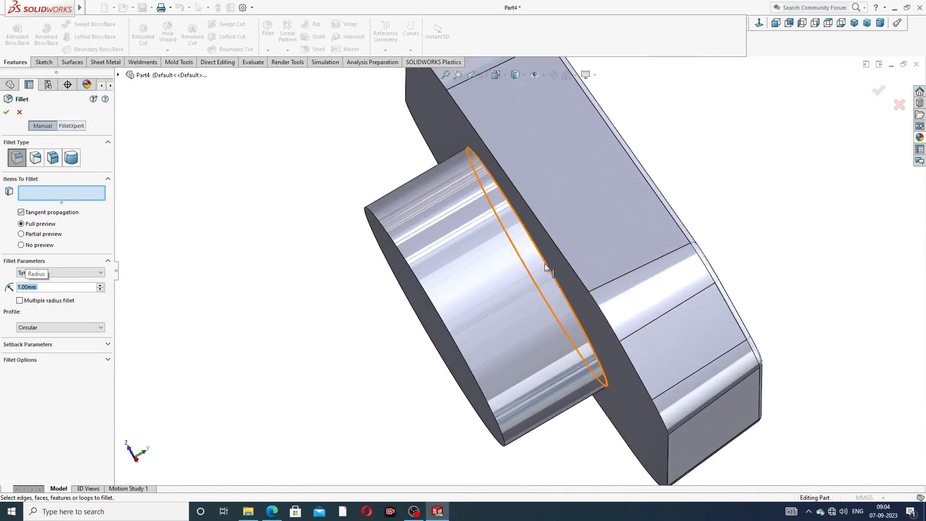
click(547, 265)
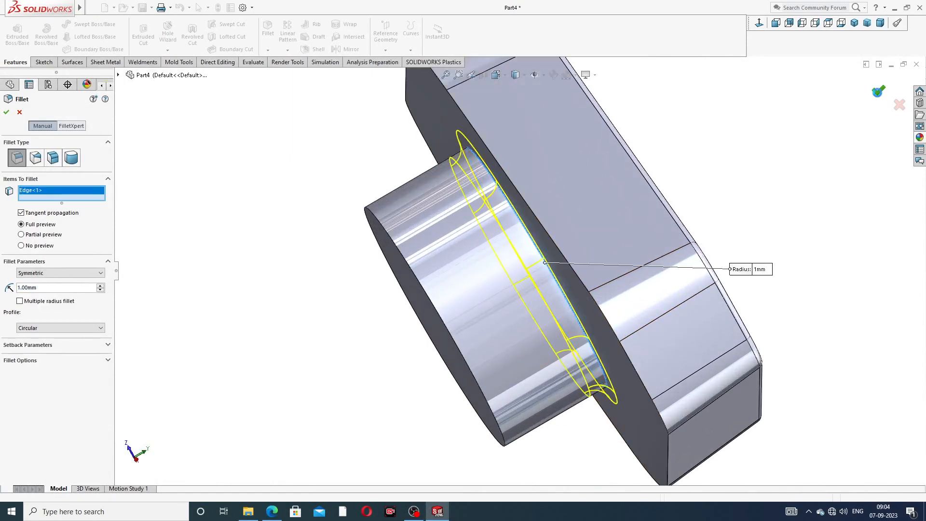
key(Return)
- Start a sketch on the hub's flat end face and draw a circle about 10.1 mm in diameter centred on the origin
scroll(723, 183, up, 3)
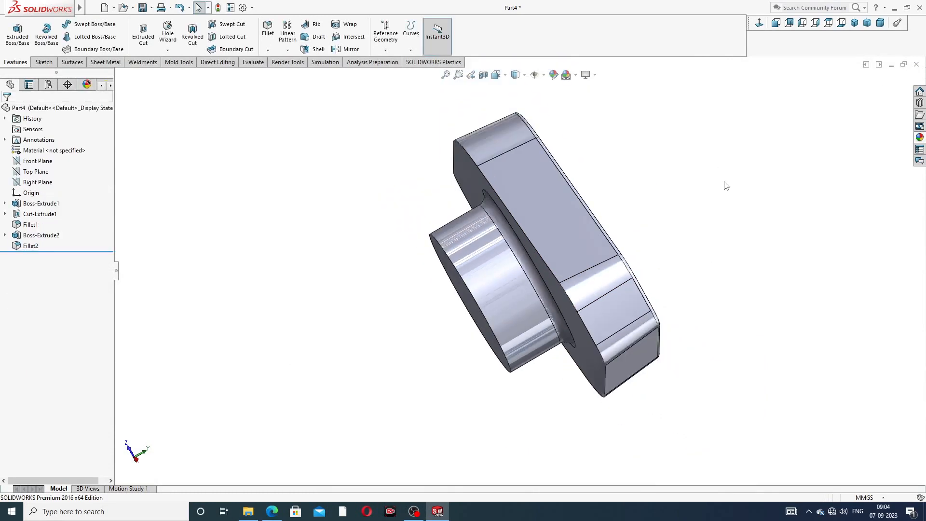
middle_drag(660, 227, 655, 200)
click(490, 254)
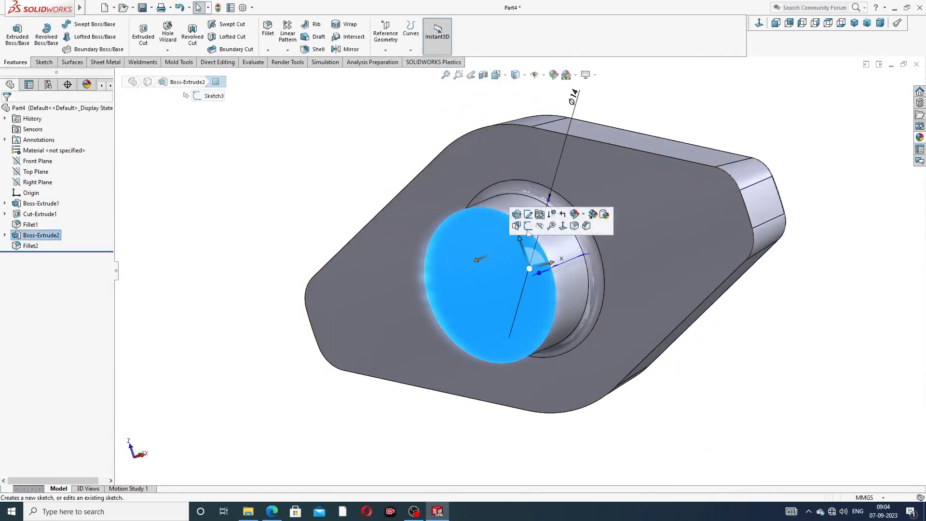
click(528, 223)
click(759, 23)
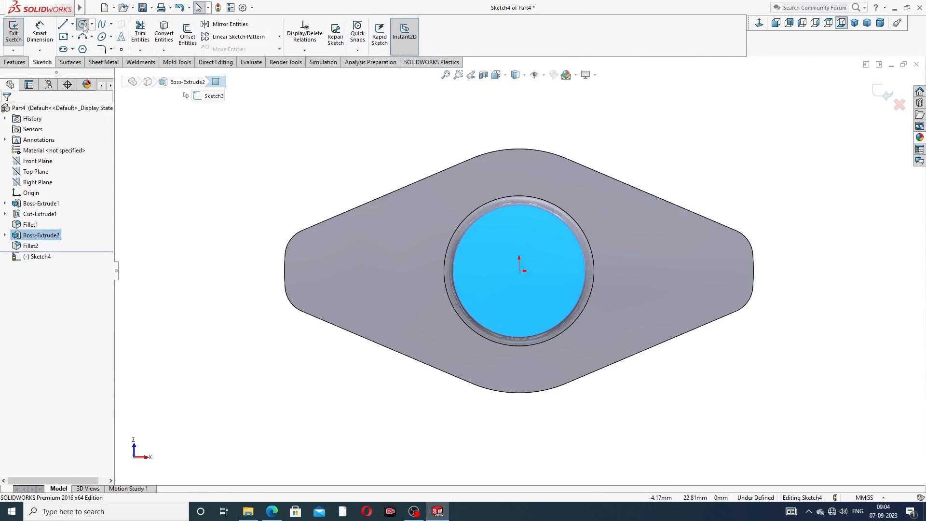
click(83, 24)
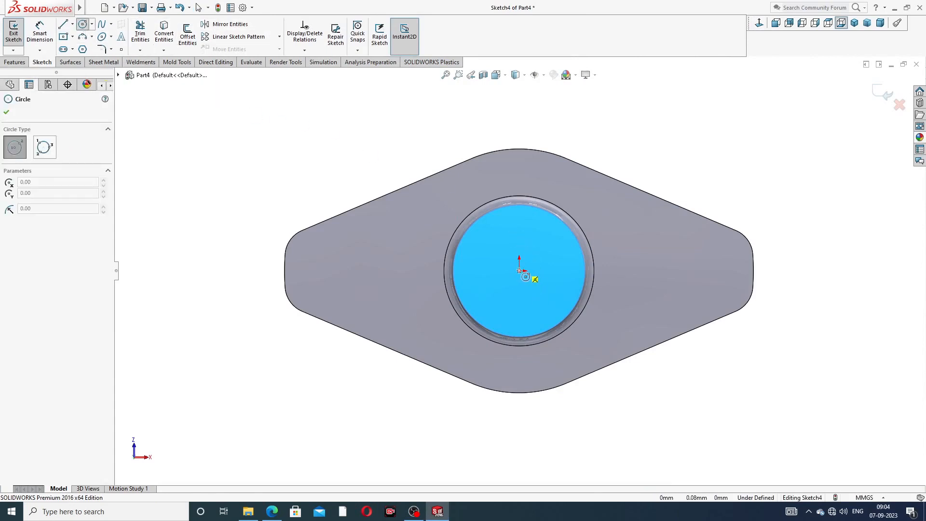
click(519, 271)
click(541, 229)
right_click(668, 145)
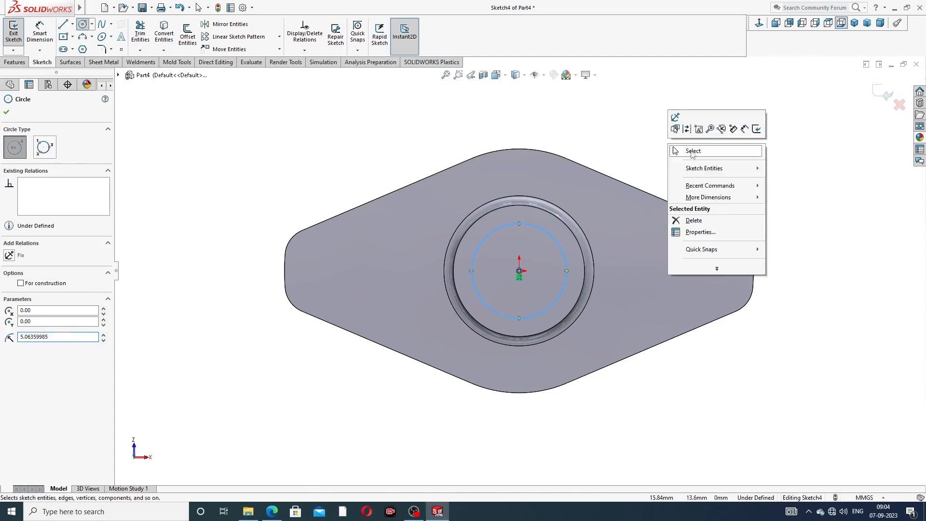
click(692, 151)
- Dimension the hub circle's diameter to 8 mm and check the hole size in the flywheel drawing
click(39, 33)
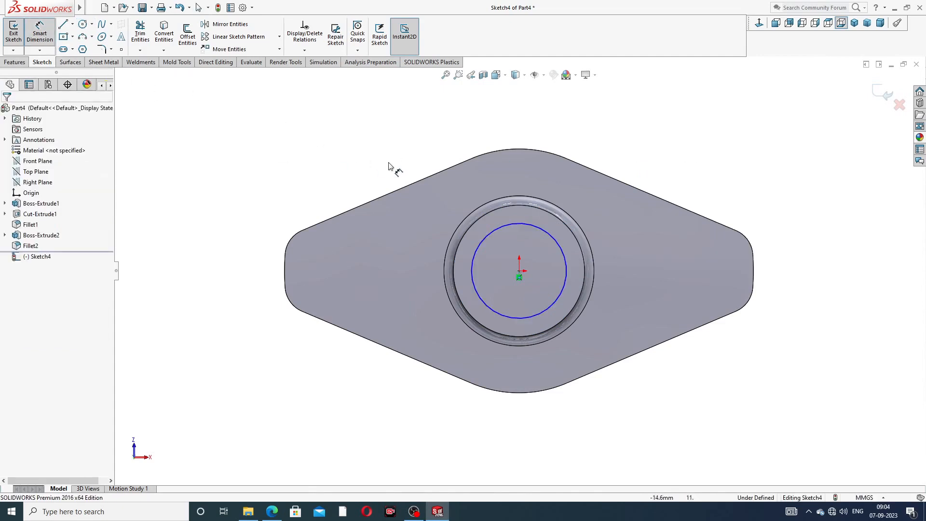
click(530, 226)
click(622, 163)
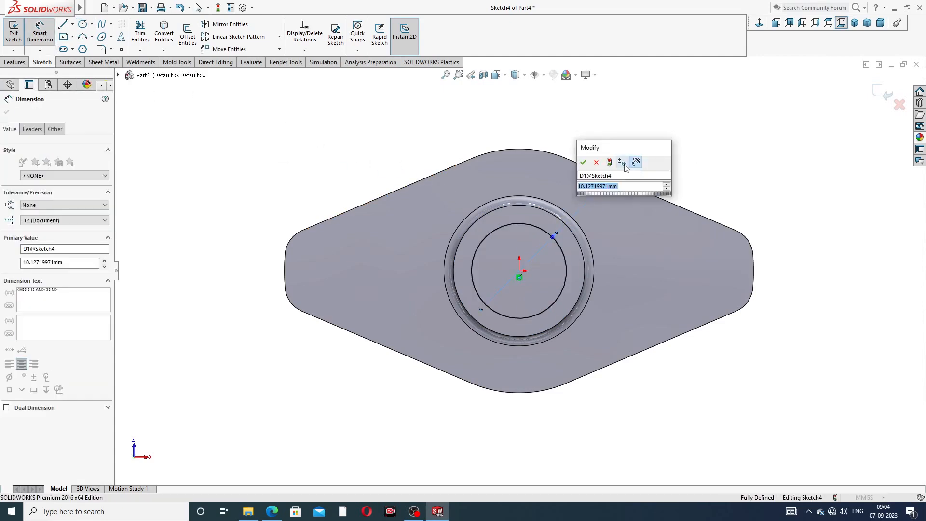
text(8)
key(Return)
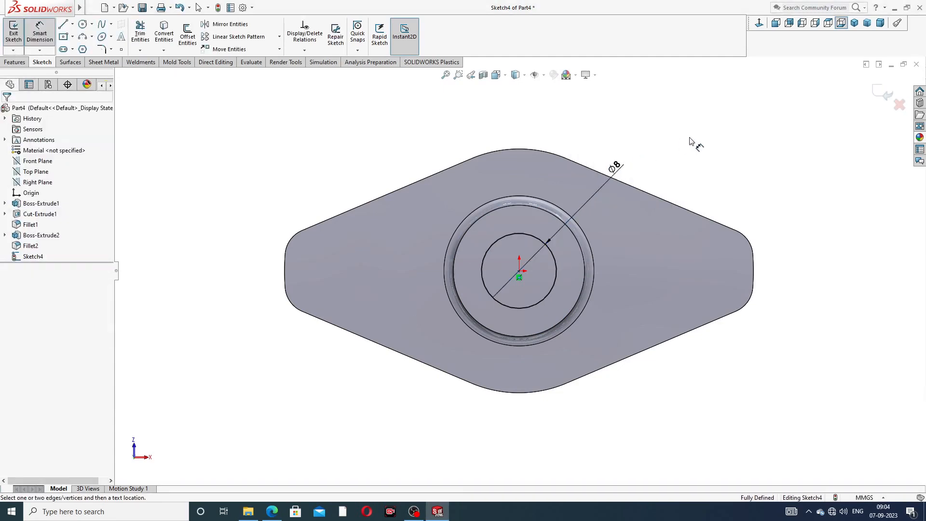
click(272, 512)
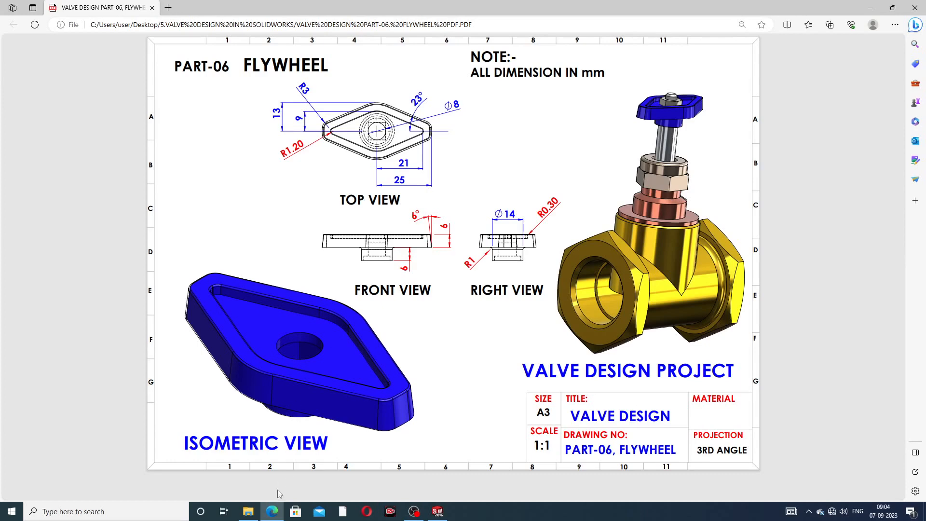
click(274, 512)
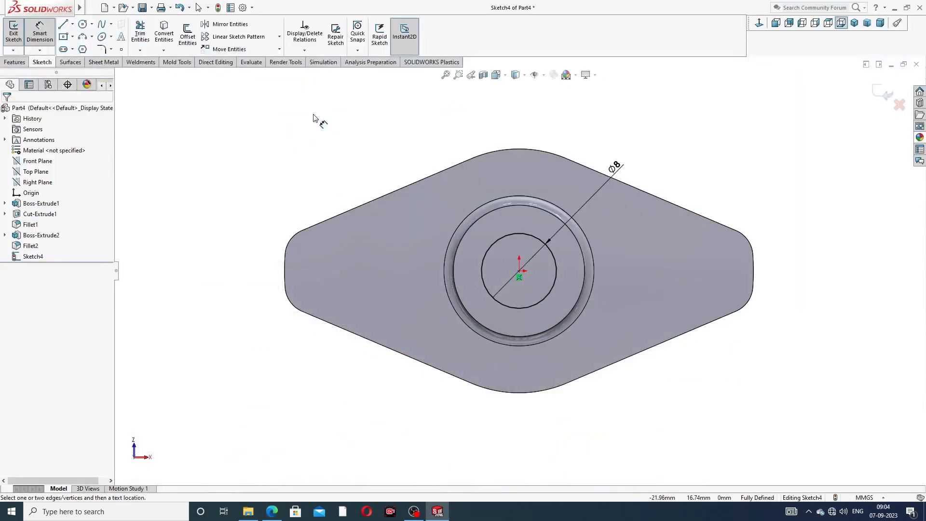
right_click(313, 119)
click(340, 144)
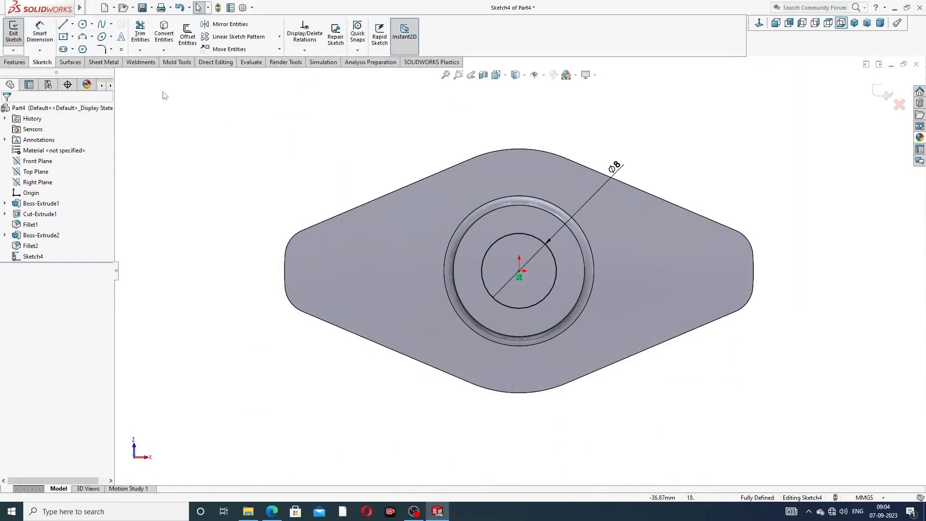
- Cut the 8 mm circle Through All, from the hub's end face through the recessed body
click(15, 62)
click(144, 34)
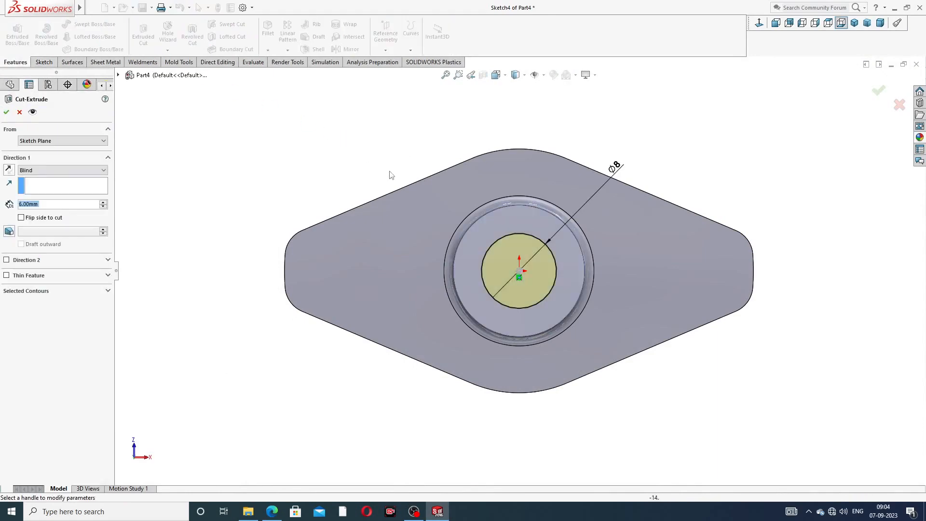
mouse_move(391, 176)
middle_down()
mouse_move(367, 211)
mouse_move(275, 204)
mouse_move(285, 214)
middle_up()
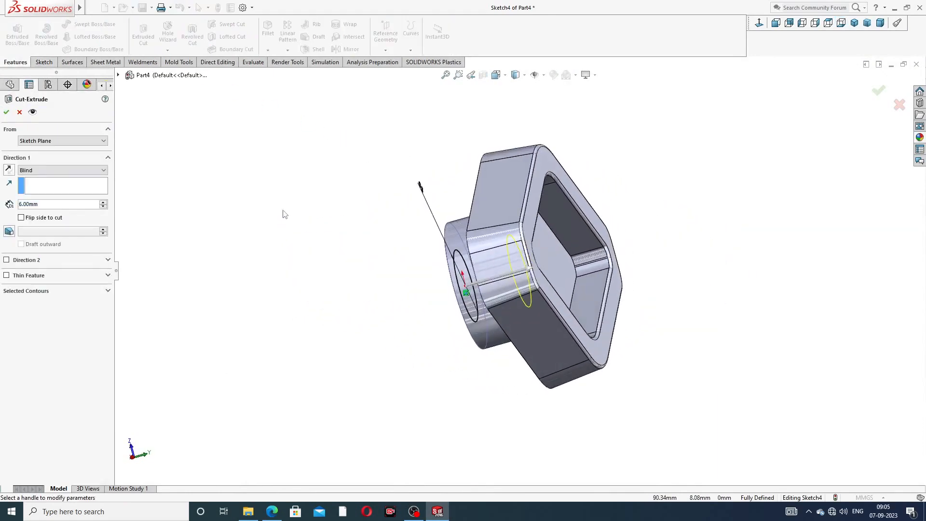
click(54, 170)
click(36, 179)
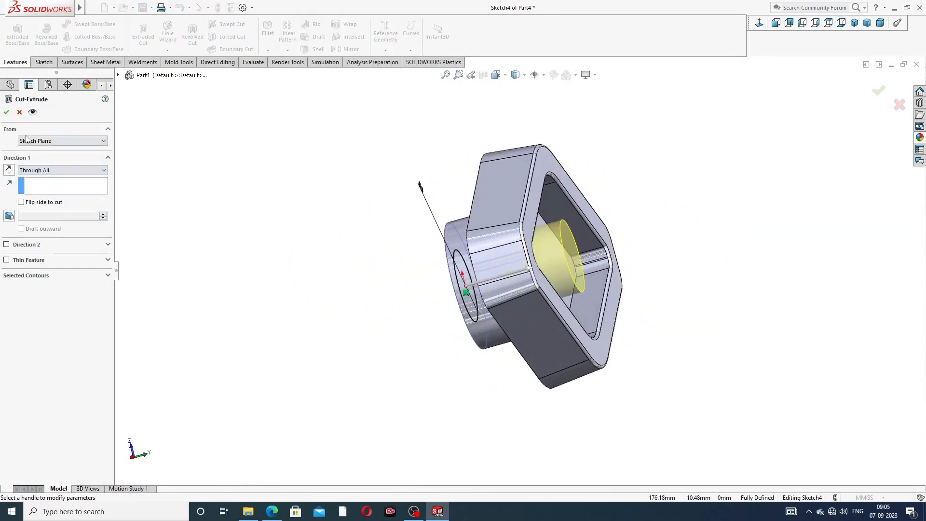
click(7, 112)
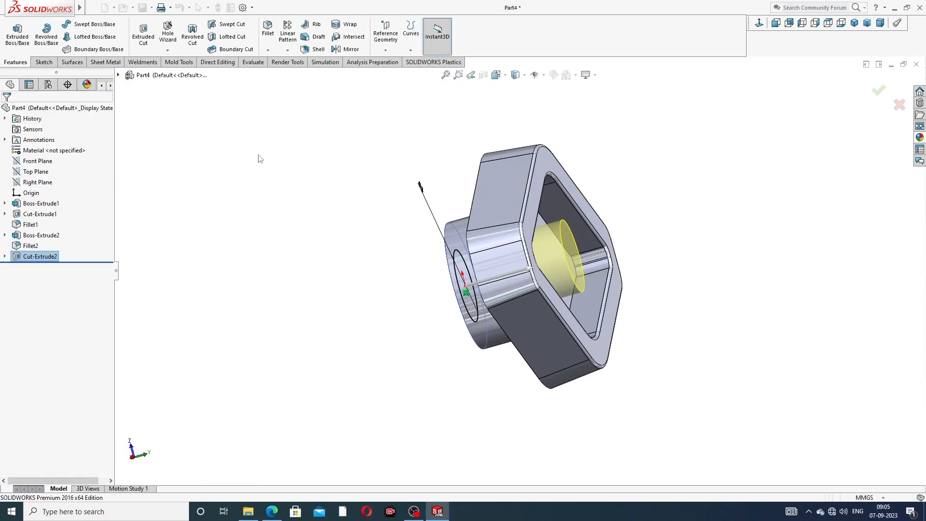
middle_drag(351, 231, 418, 229)
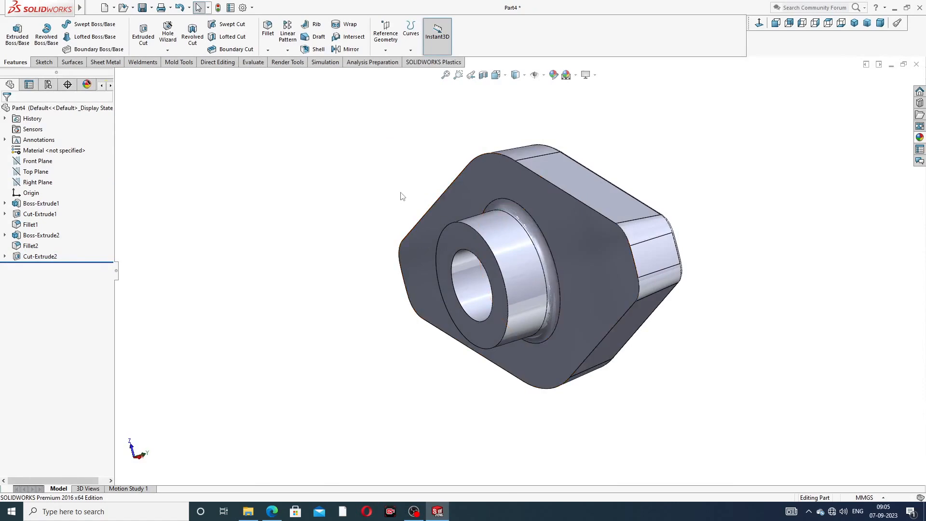
- Check the hub hole in the flywheel drawing and start a sketch on the hub's ring-shaped end face, viewed straight on
click(271, 511)
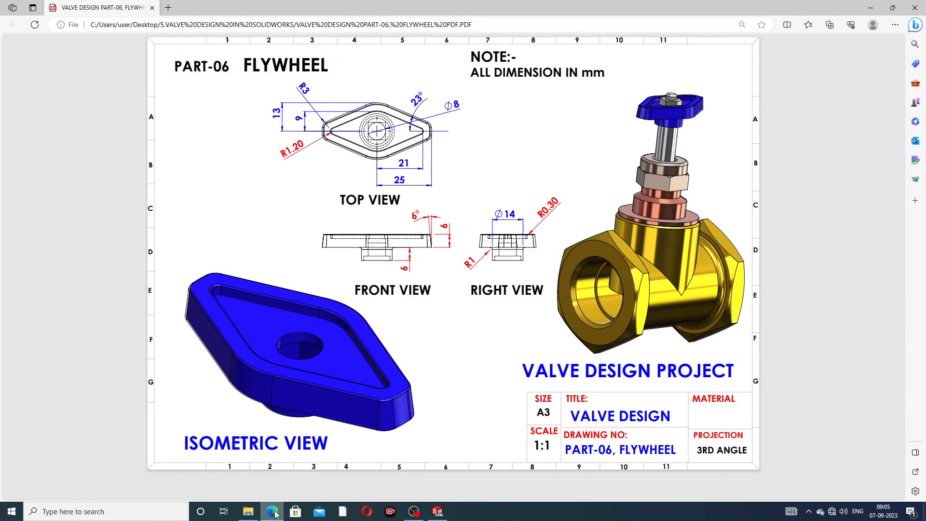
click(340, 461)
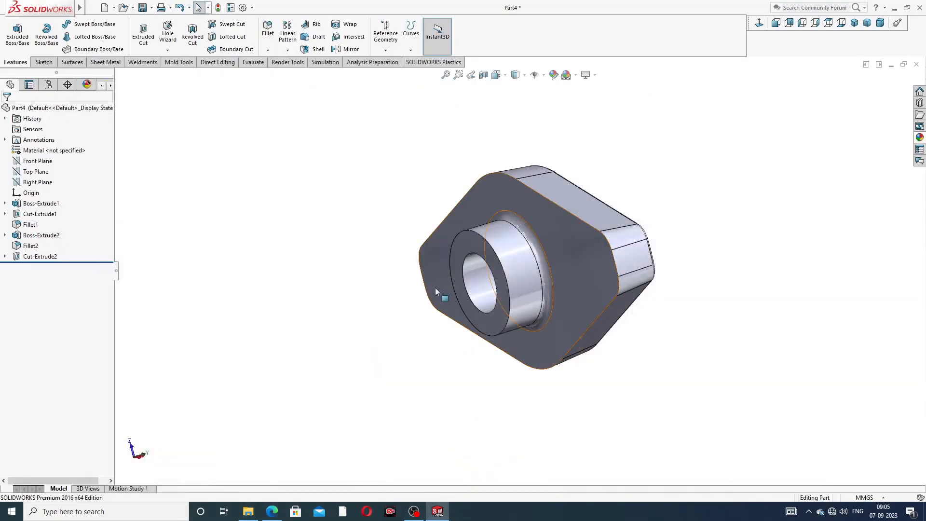
click(467, 245)
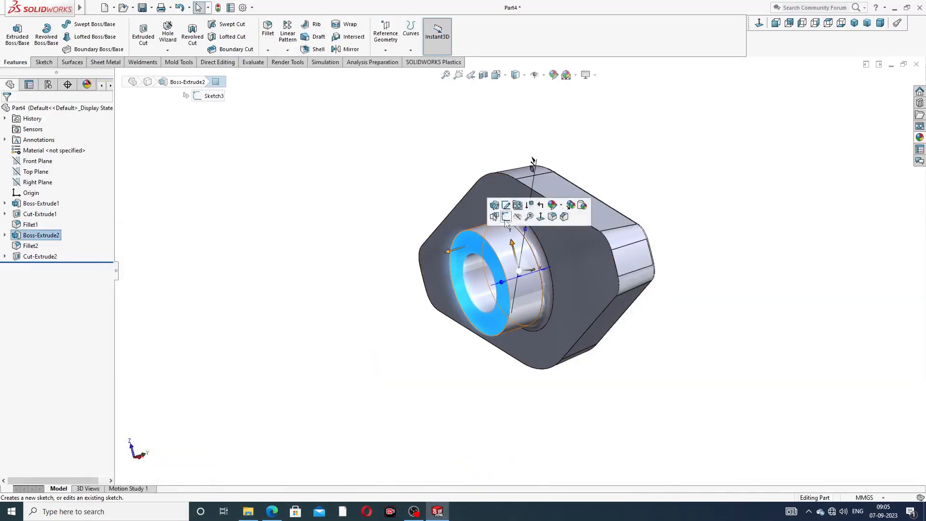
click(506, 217)
click(760, 23)
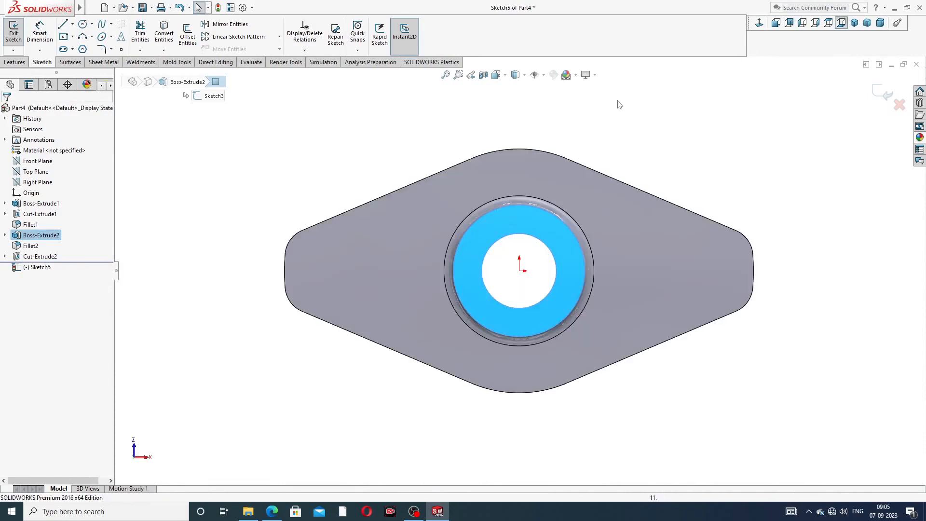
scroll(531, 249, down, 1)
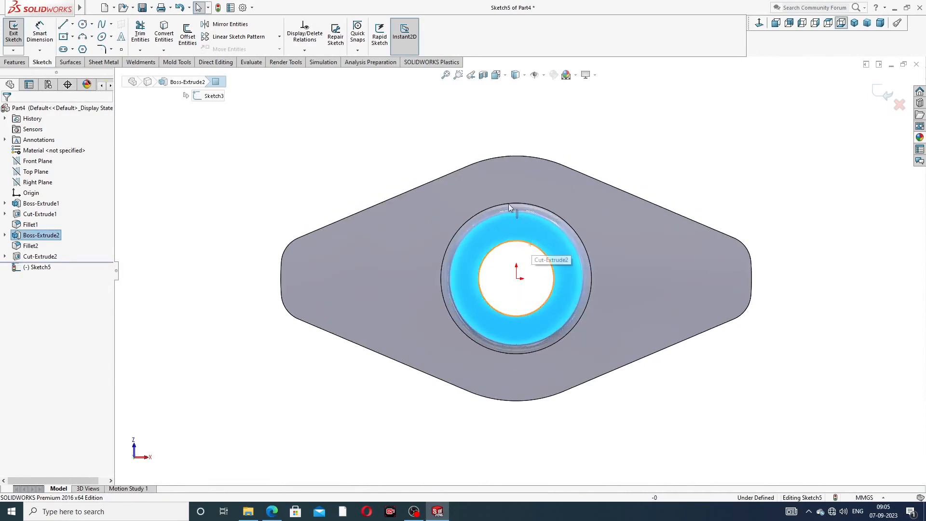
- Draw a center rectangle about 15.7 by 15.4 mm, centred on the origin, around the hub hole
click(73, 38)
click(73, 37)
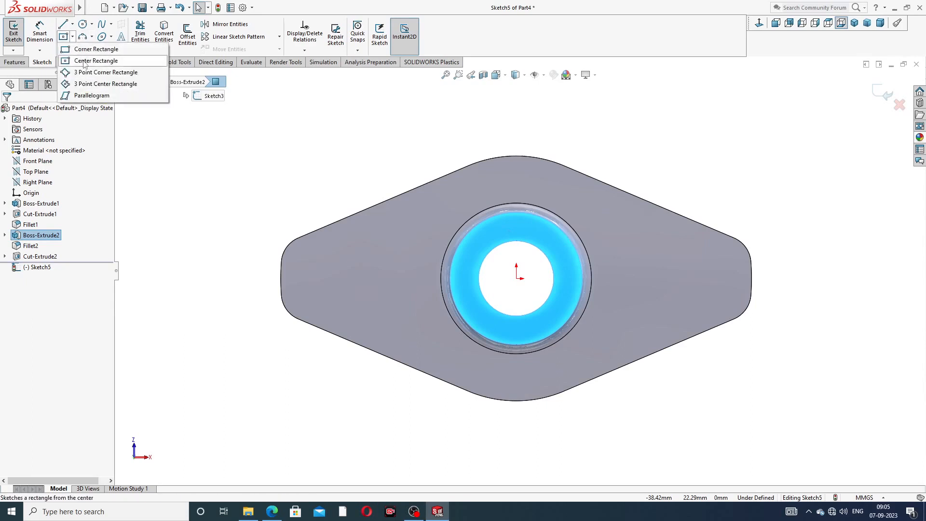
click(84, 62)
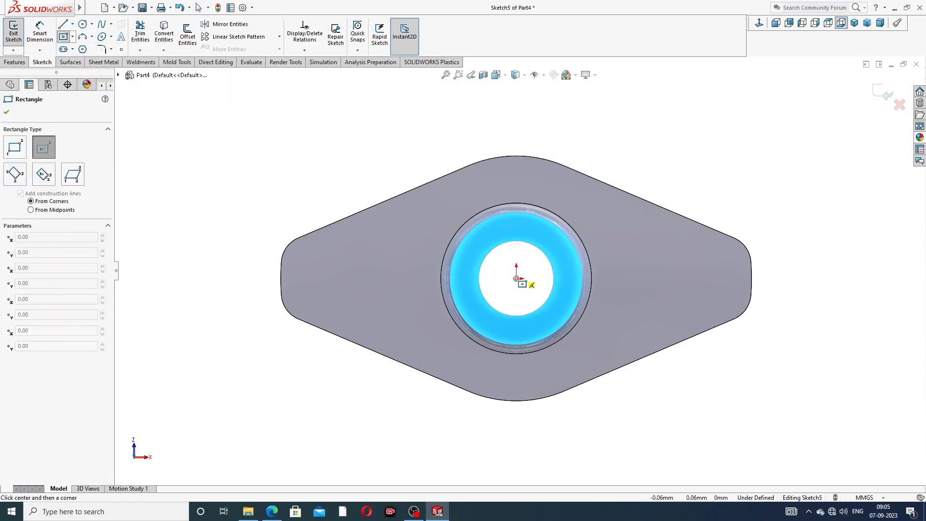
click(516, 278)
click(590, 206)
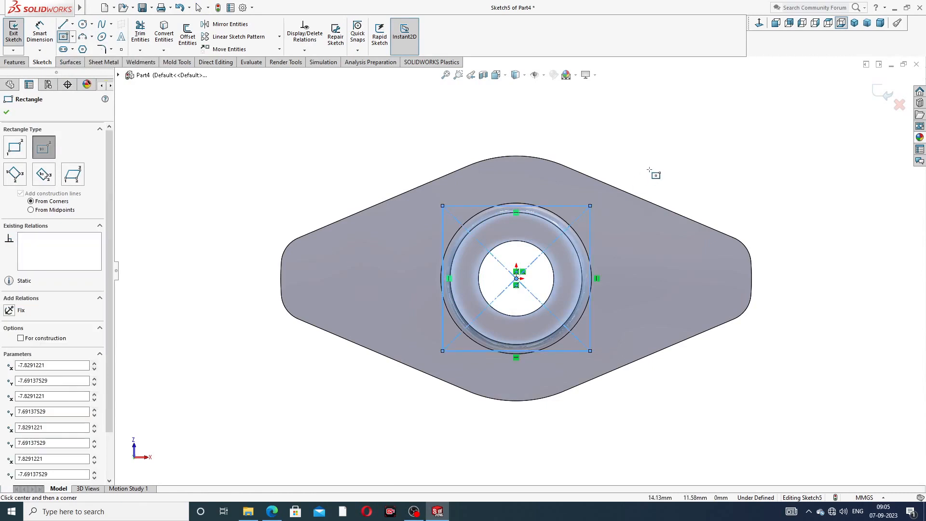
right_click(649, 169)
click(672, 176)
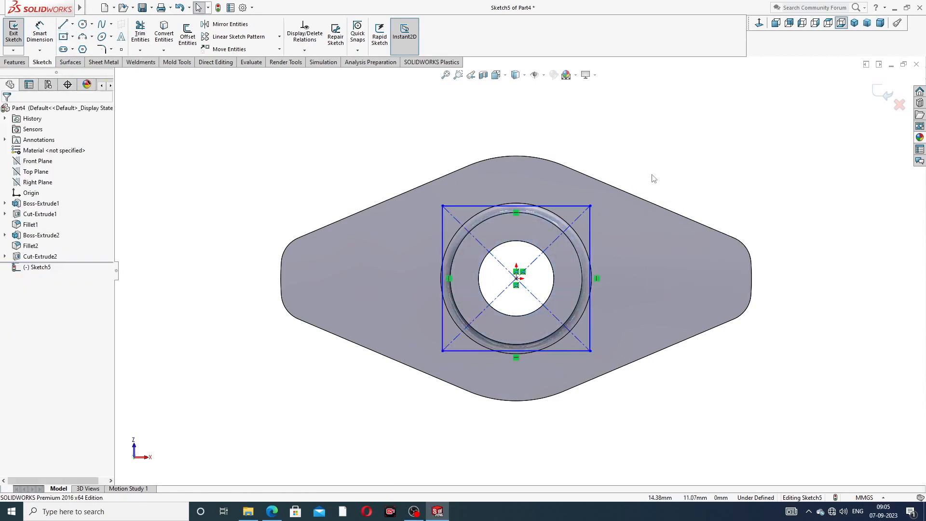
- Dimension the rectangle's width and height to 8 mm each
click(41, 33)
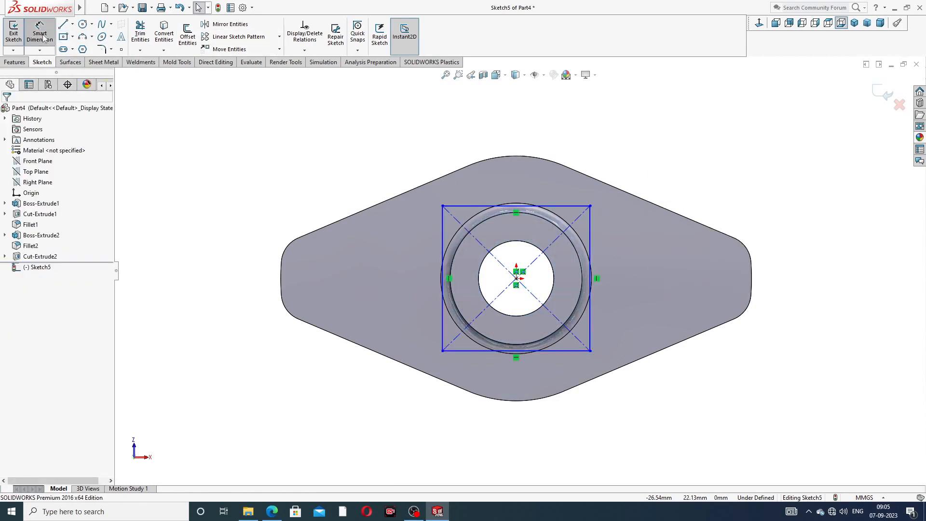
click(555, 209)
click(524, 189)
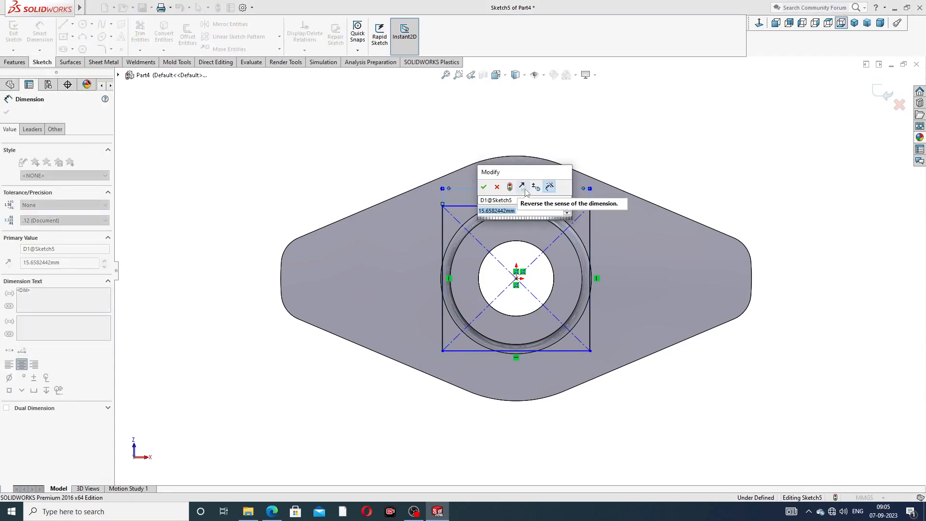
text(8)
key(Return)
click(554, 233)
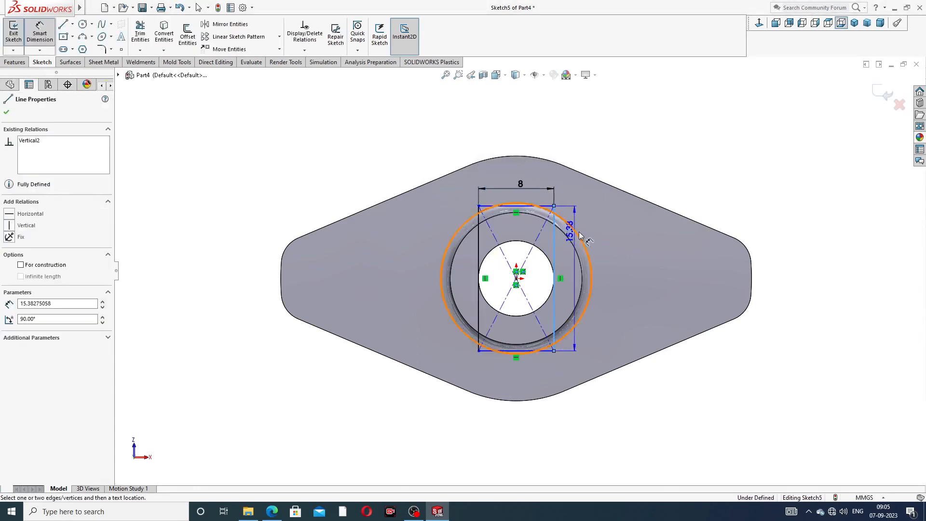
click(607, 258)
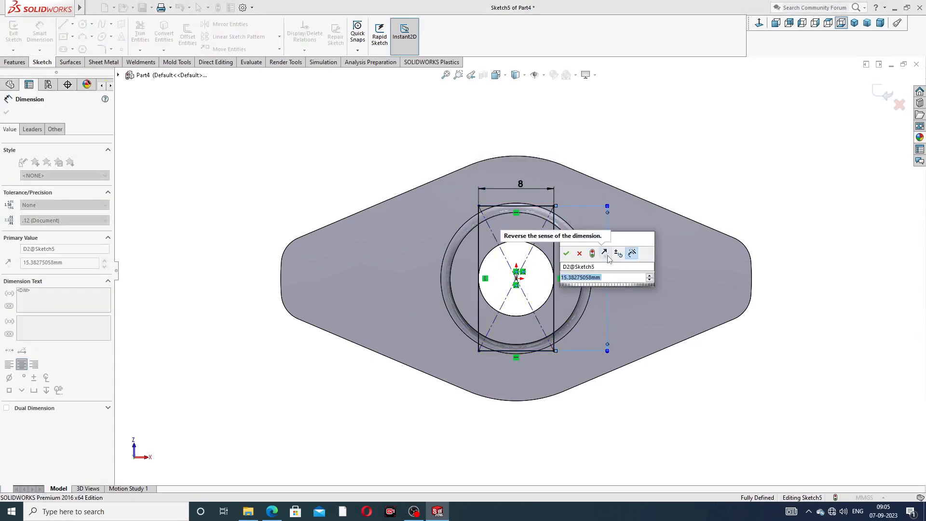
text(8)
key(Return)
click(700, 169)
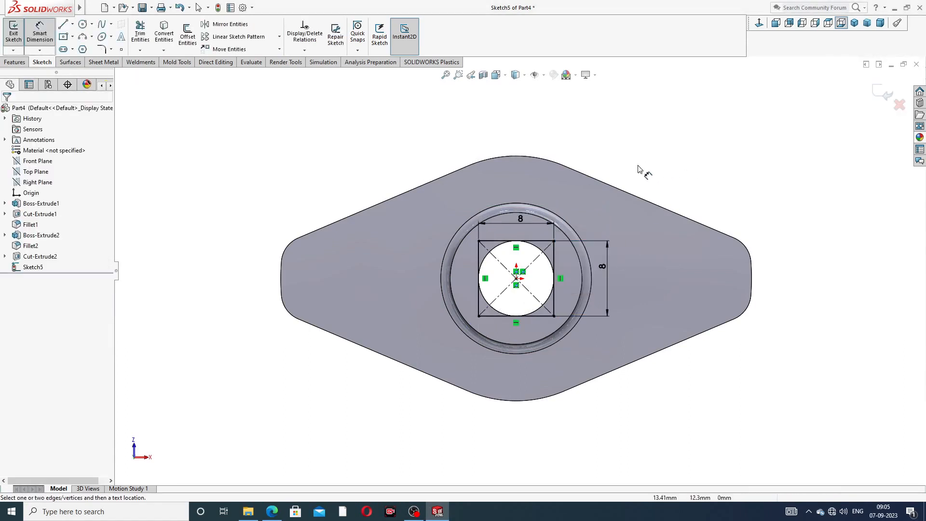
- Reposition the square's width and height dimensions so they sit clear of the hub's outline
drag(527, 222, 525, 198)
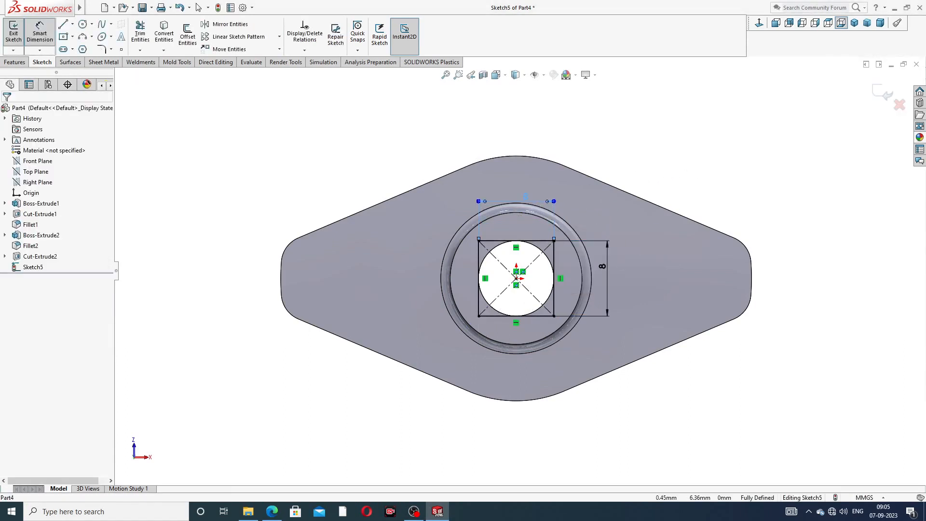
click(606, 269)
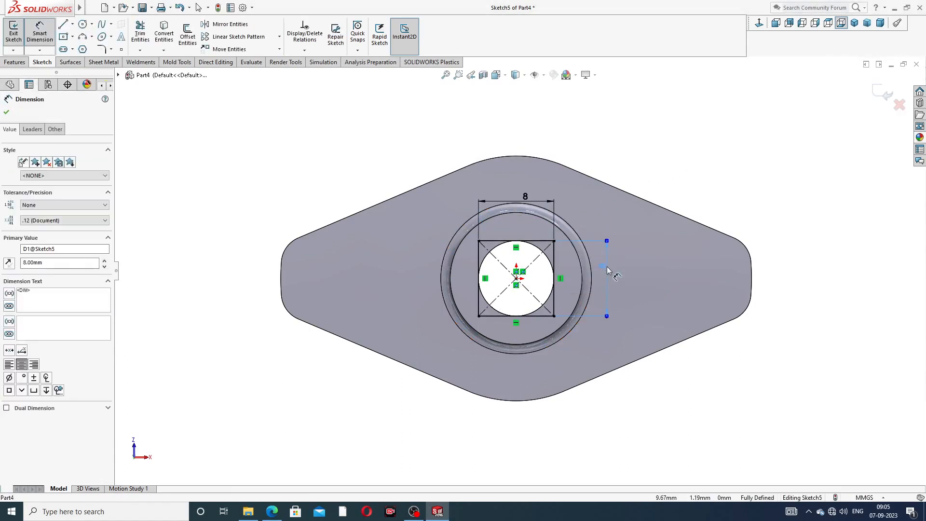
click(525, 196)
click(680, 157)
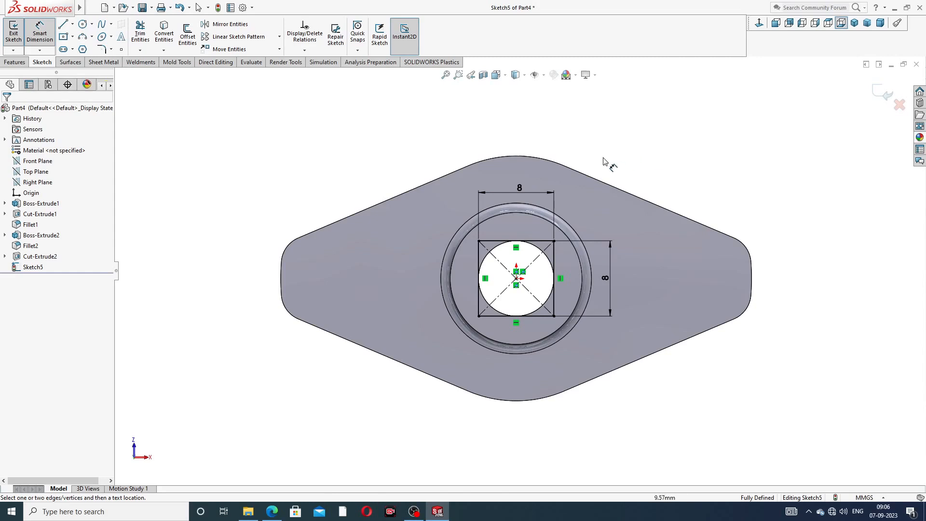
click(526, 189)
click(655, 143)
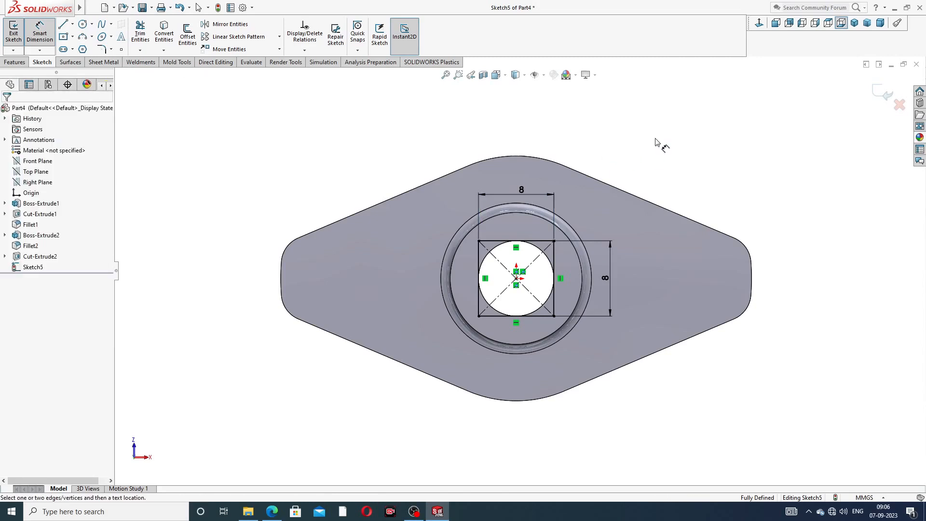
right_click(656, 143)
click(683, 144)
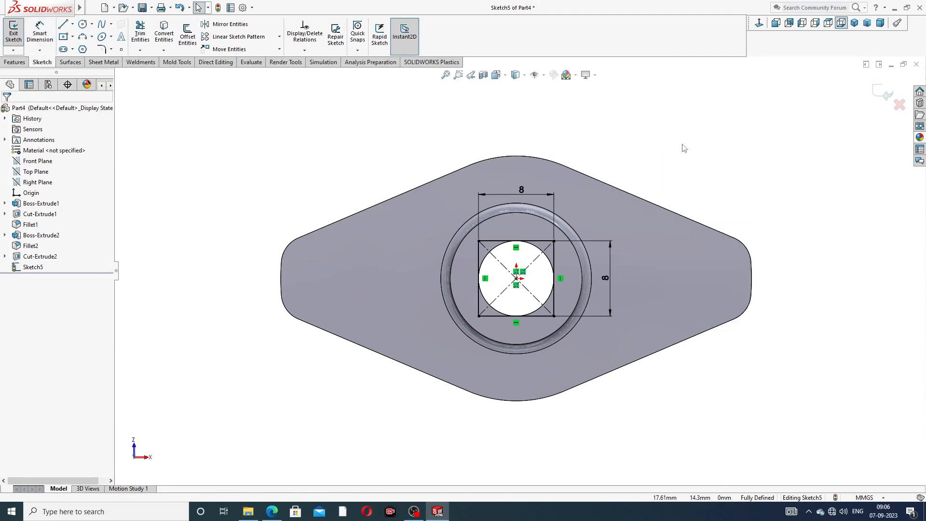
- Cut the 8 mm square blind to a depth of 6 mm into the hub from its end face
click(15, 63)
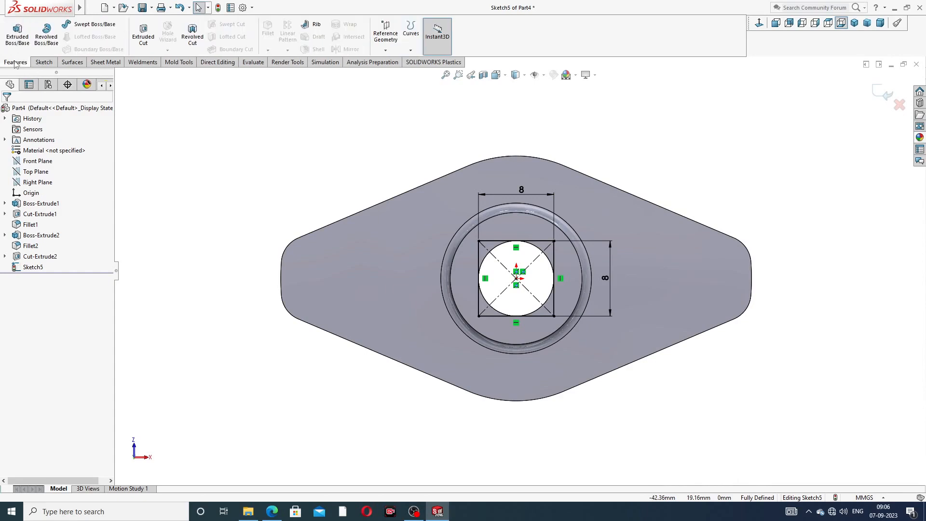
click(144, 44)
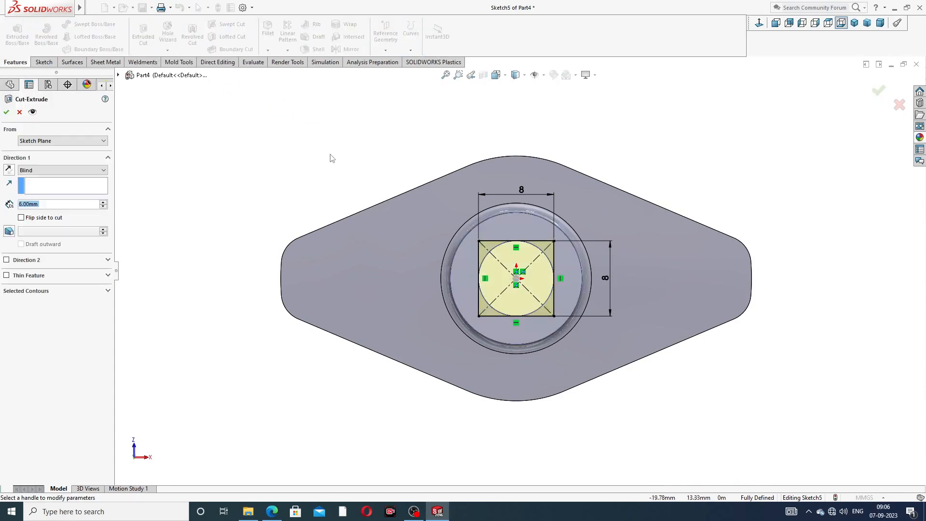
middle_drag(336, 158, 422, 155)
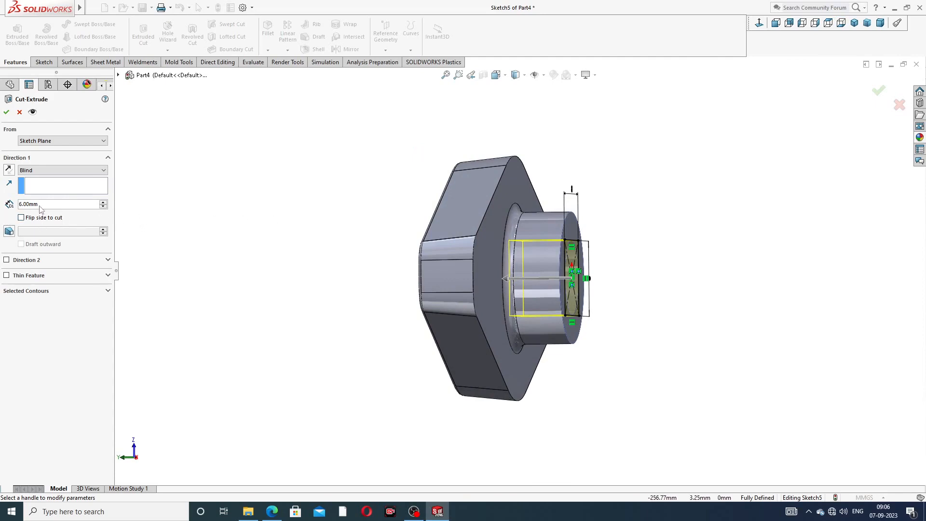
click(7, 112)
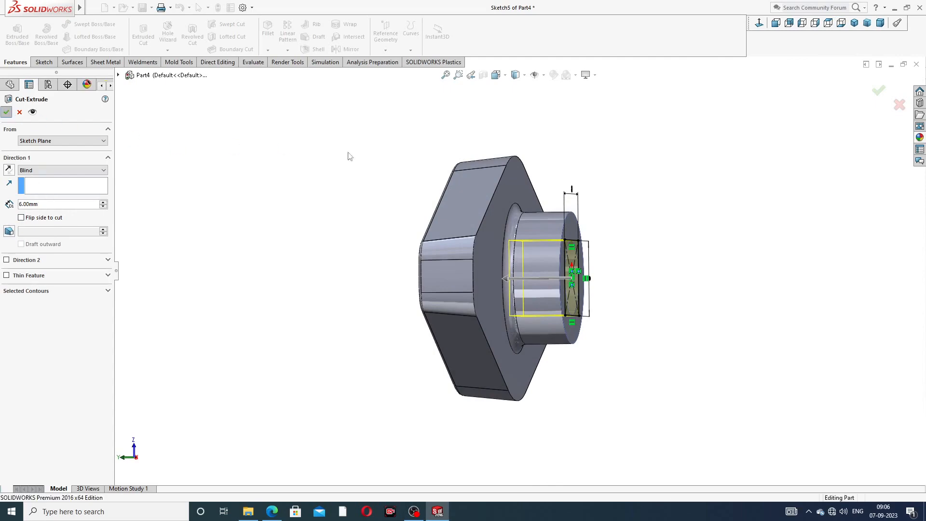
middle_drag(667, 182, 582, 207)
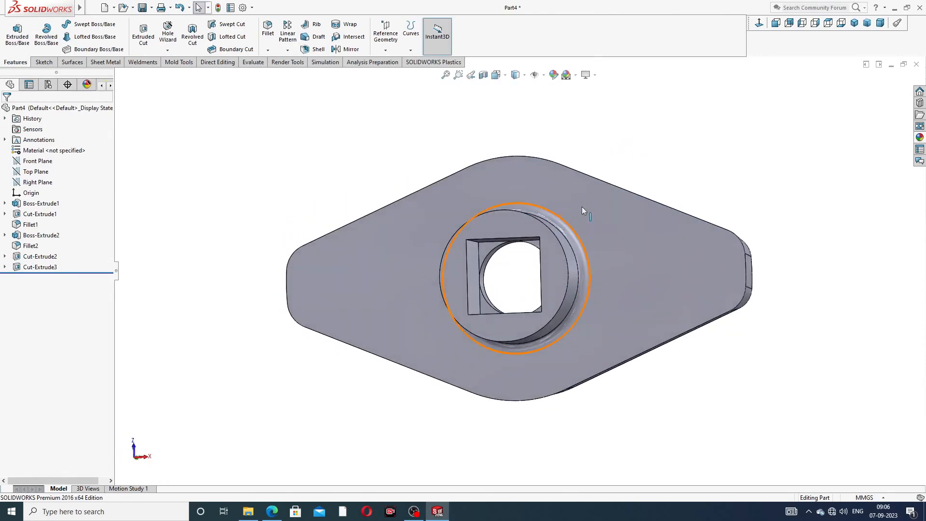
- Sketch a circle about 11.5 mm in diameter on the hub's end face, centred on the origin
click(508, 222)
click(546, 194)
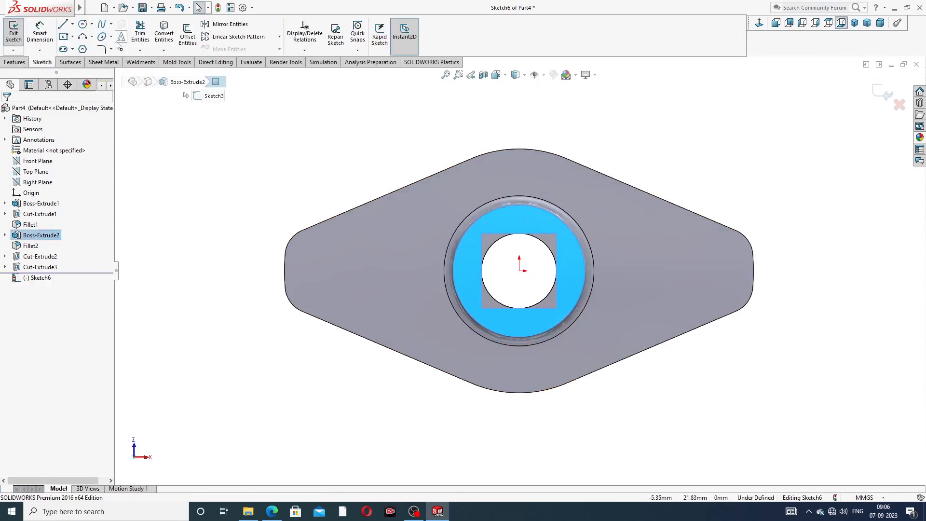
click(85, 24)
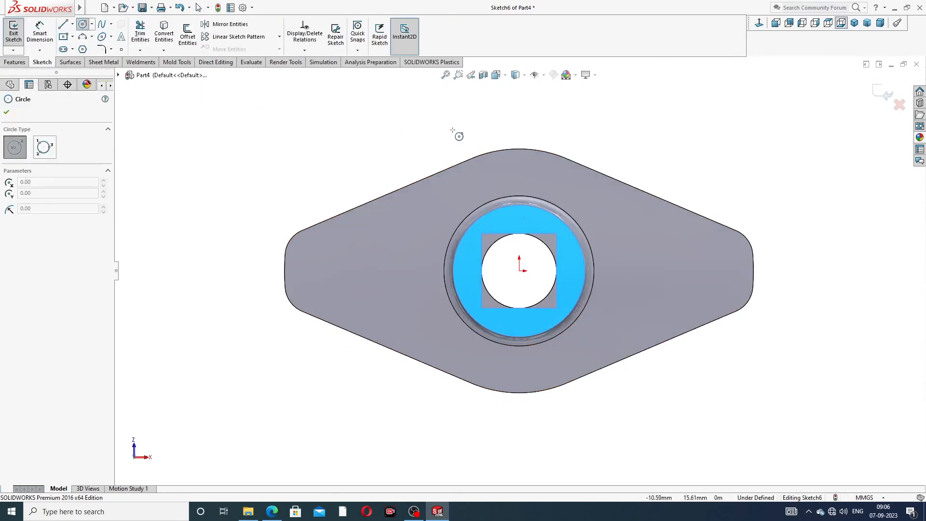
click(519, 270)
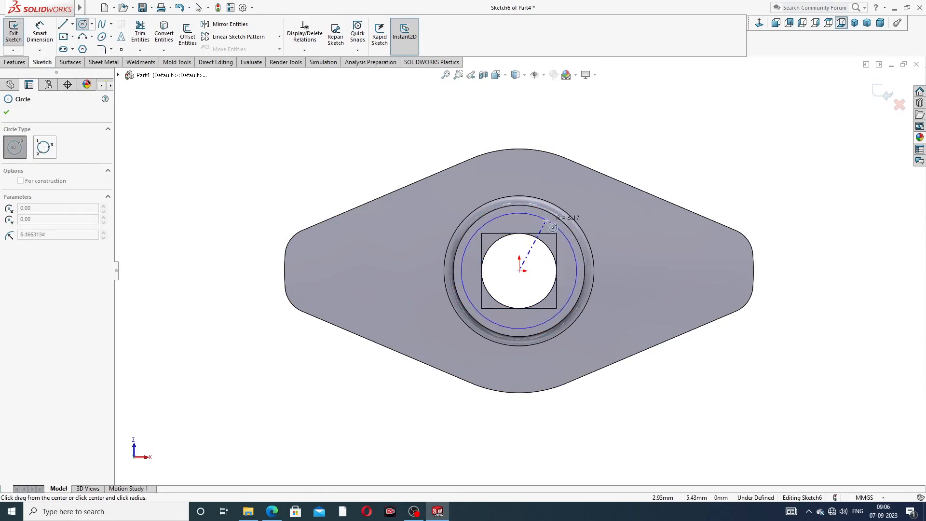
click(549, 223)
right_click(625, 164)
click(647, 172)
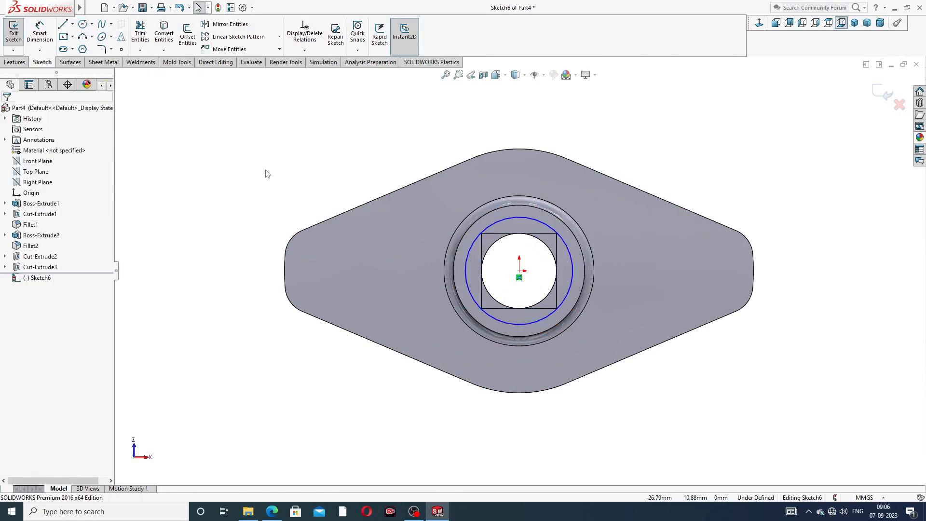
- Dimension the circle's diameter to 12 mm
click(40, 38)
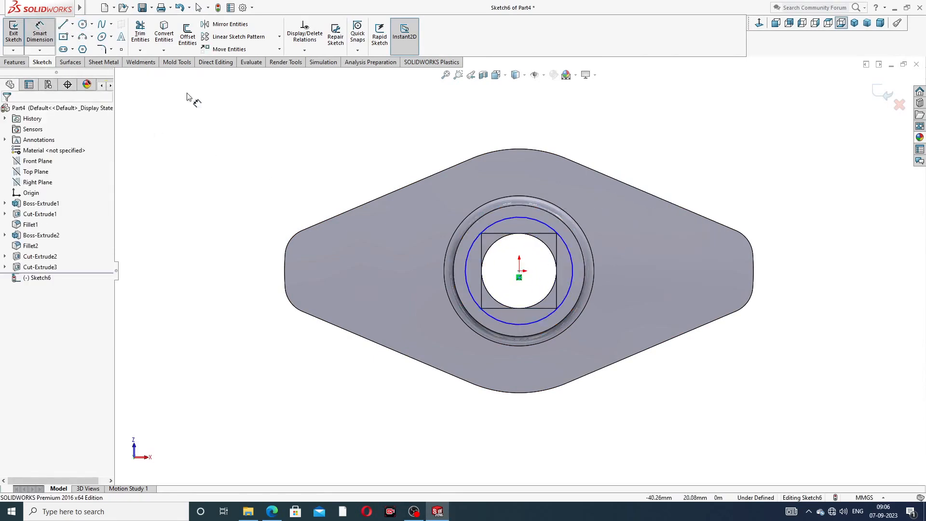
click(538, 218)
click(643, 165)
text(12)
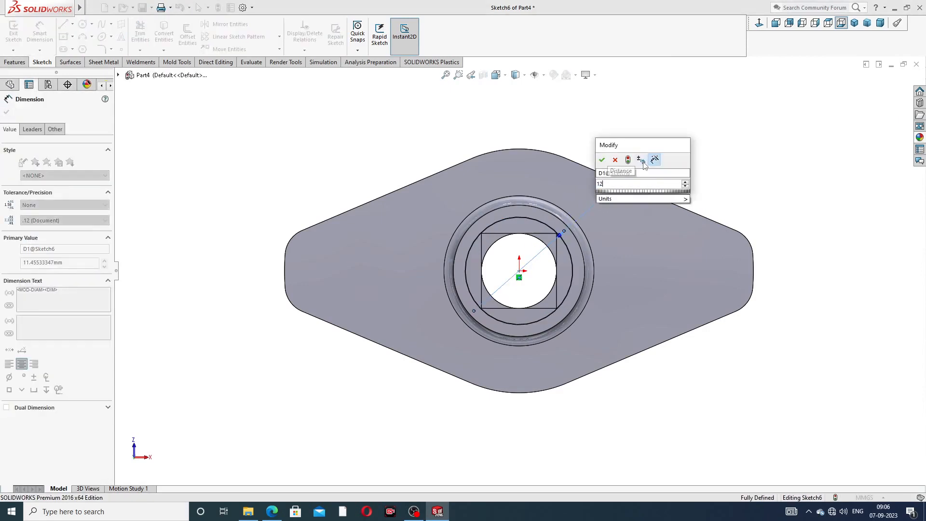
key(Return)
key(Escape)
right_click(691, 119)
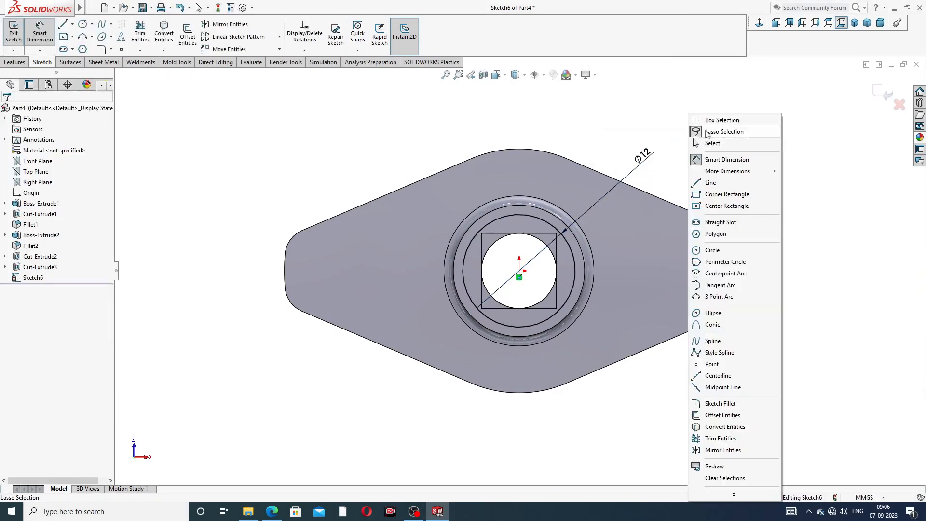
click(715, 143)
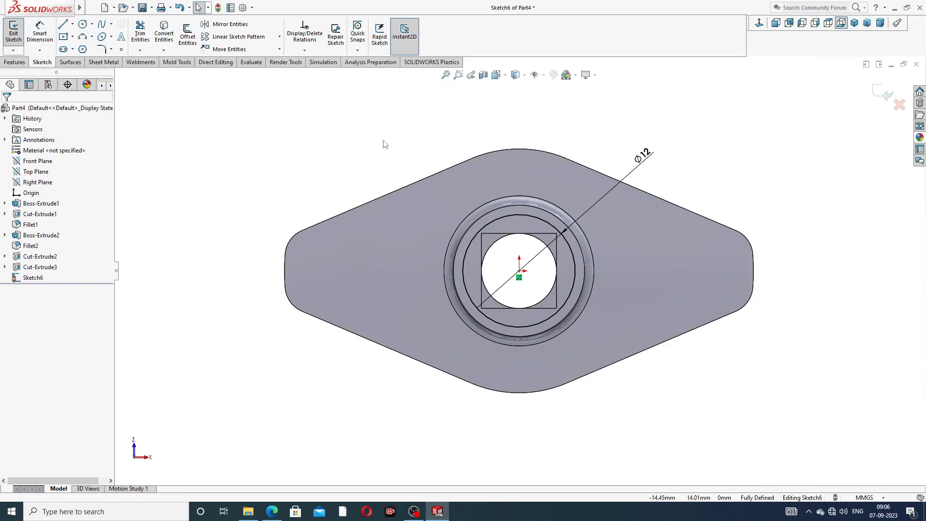
- Cut the 12 mm circle blind to a depth of 2 mm into the hub's end face
click(15, 62)
click(138, 44)
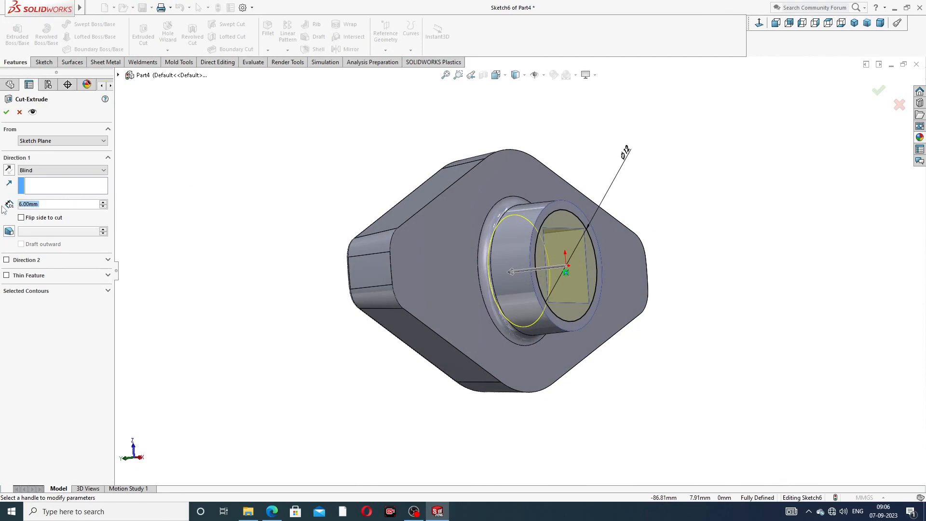
text(2)
key(Return)
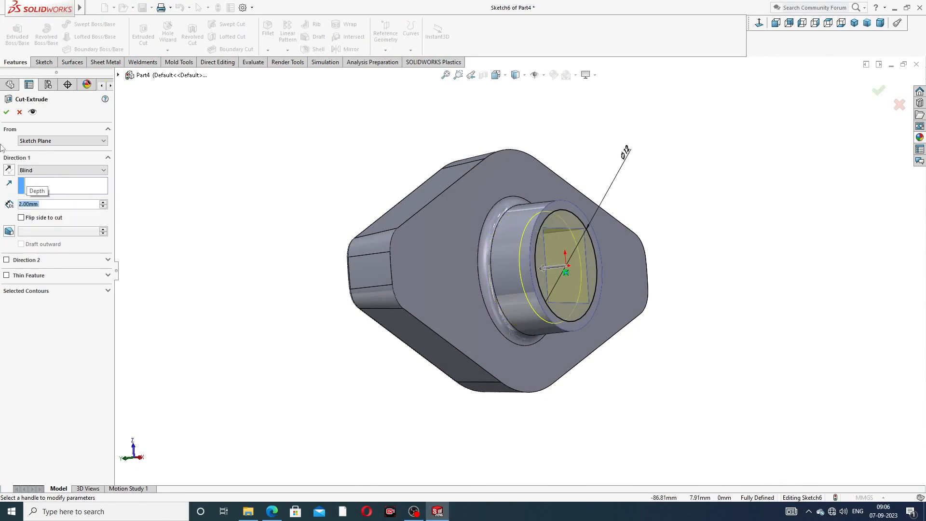
click(7, 112)
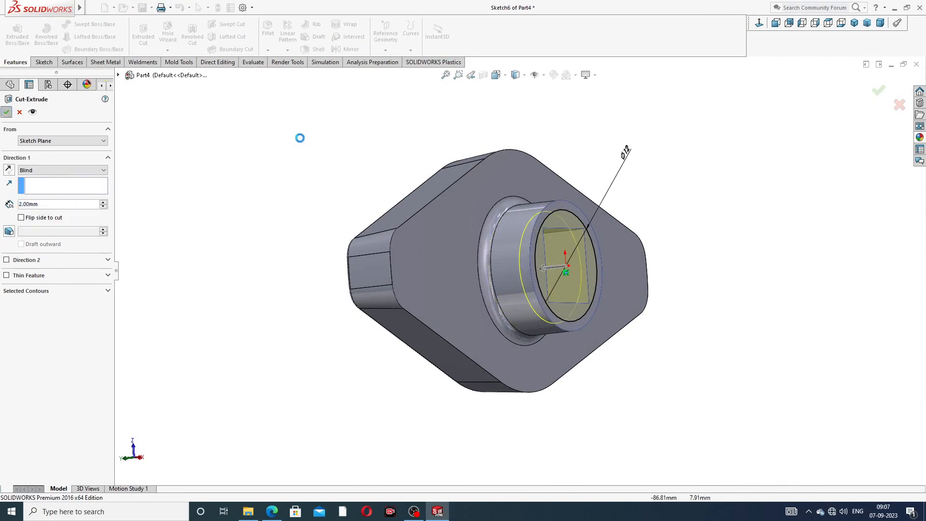
click(670, 143)
- Inspect the hub's counterbore and the recessed side, and compare the part with the flywheel drawing PDF in the browser
middle_drag(694, 222, 676, 142)
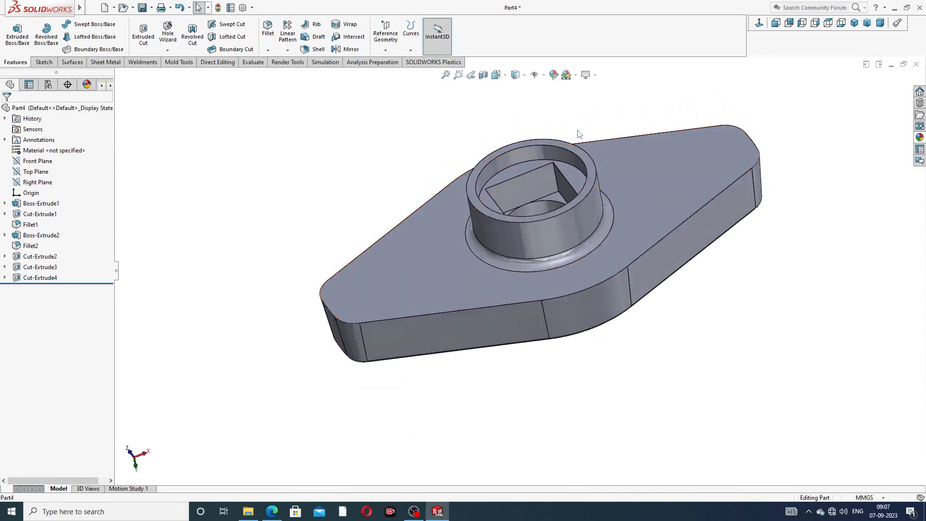
scroll(579, 134, up, 3)
middle_drag(637, 183, 565, 212)
scroll(533, 222, down, 3)
mouse_move(654, 175)
middle_down()
mouse_move(667, 203)
mouse_move(671, 193)
mouse_move(709, 215)
mouse_move(653, 225)
mouse_move(531, 362)
middle_up()
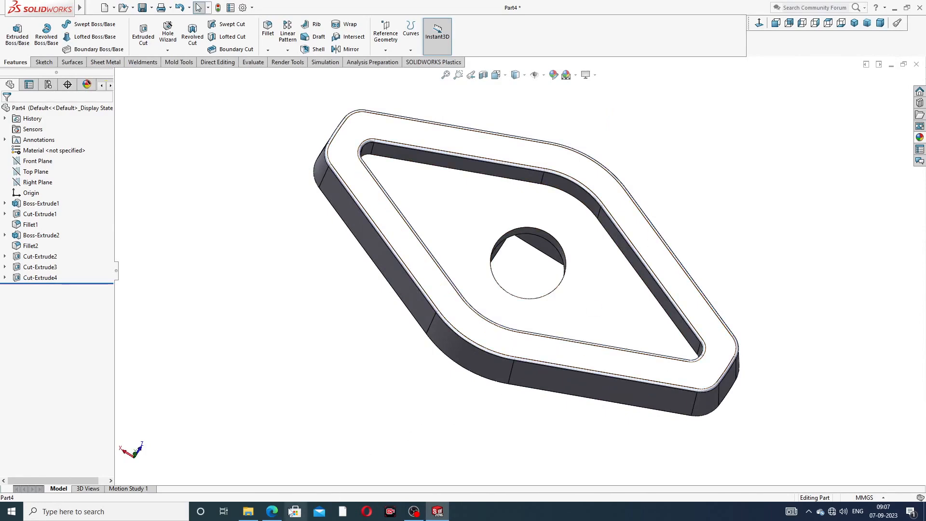
click(272, 511)
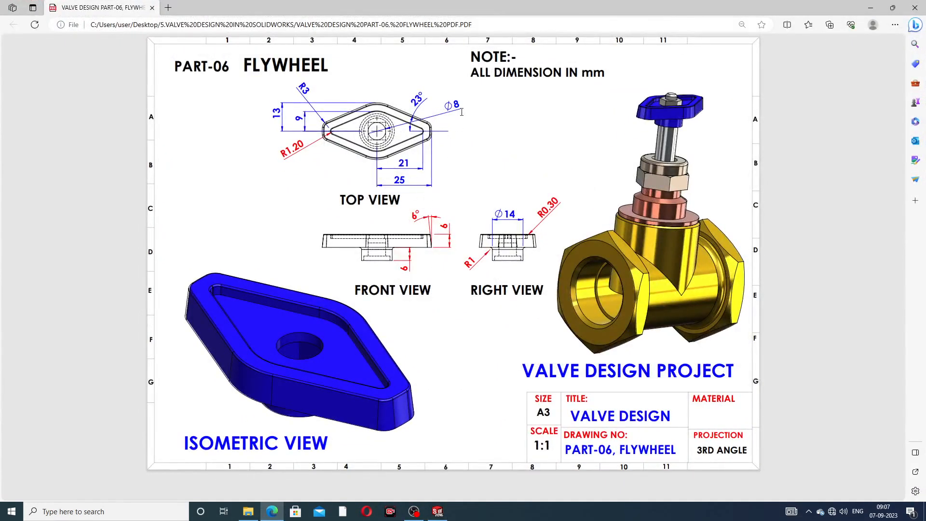
click(272, 512)
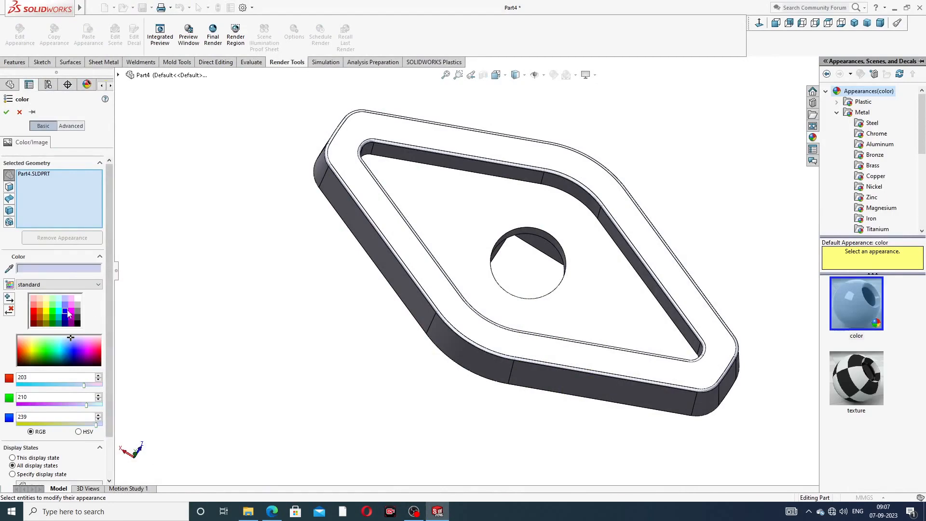
- Apply a dark blue colour, RGB 0, 0, 192, to the whole part in all display states
click(65, 315)
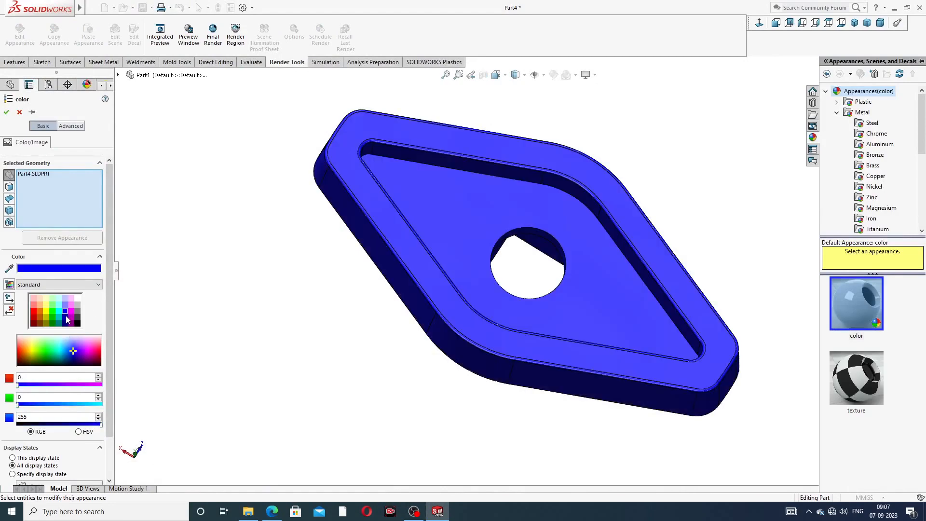
click(66, 317)
middle_drag(401, 335, 346, 287)
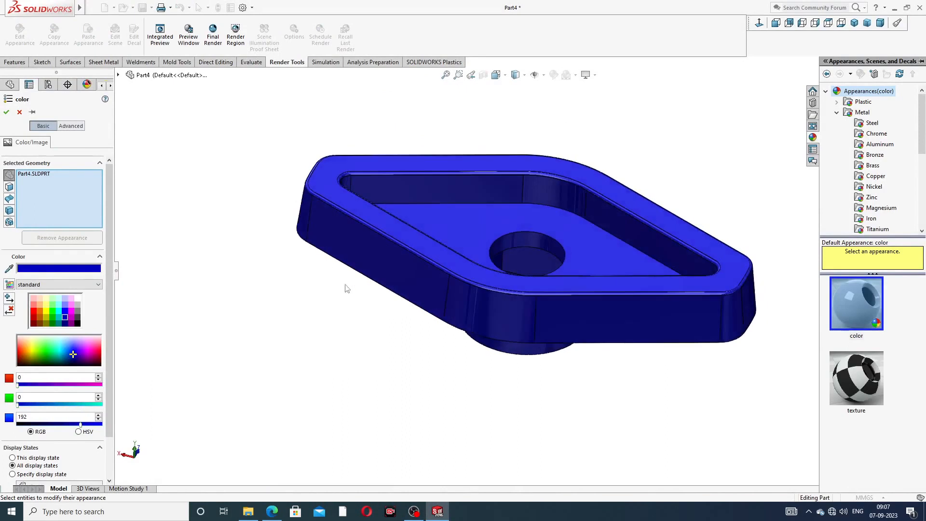
click(6, 112)
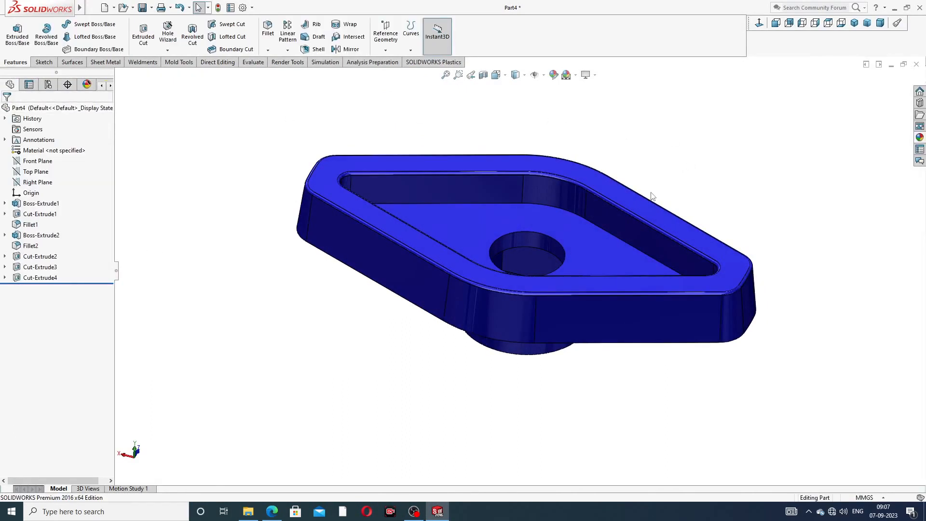
- Show the coloured flywheel in isometric orientation and examine its recessed side up close
middle_drag(651, 195, 841, 79)
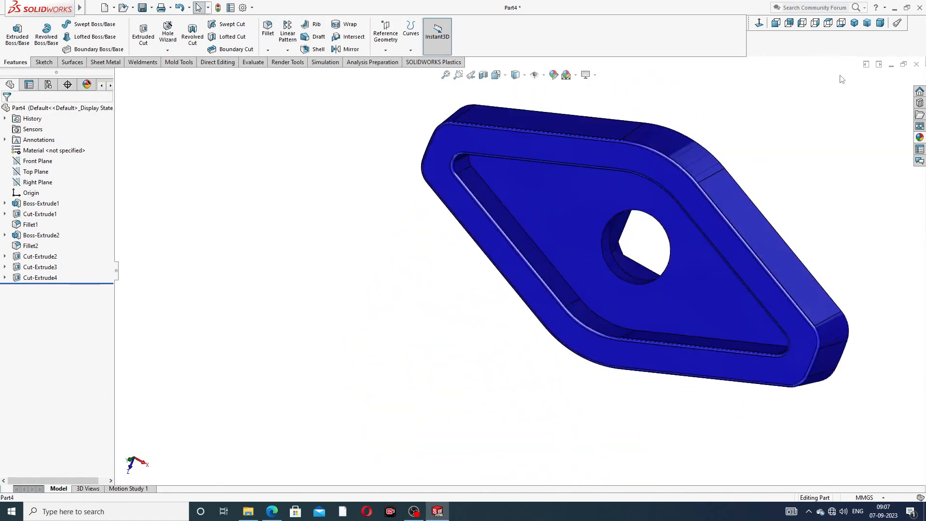
click(854, 27)
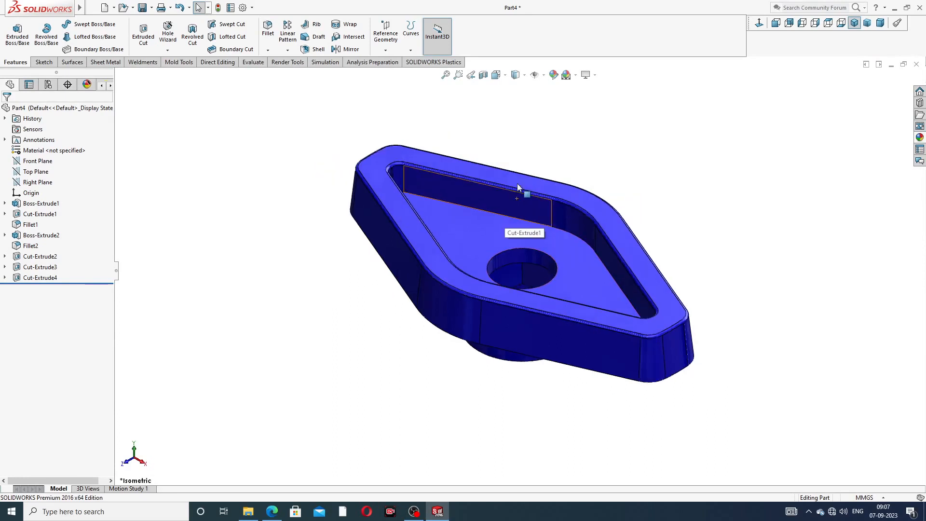
middle_drag(517, 184, 556, 267)
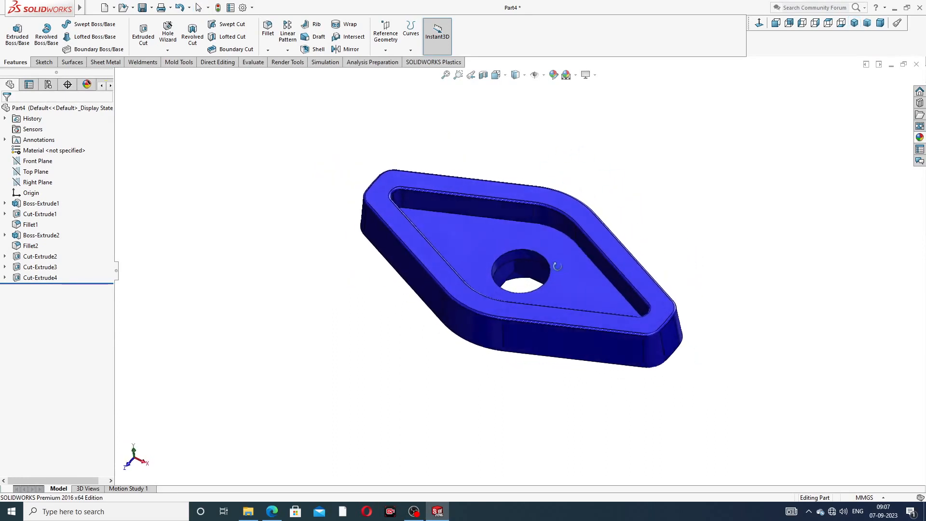
scroll(501, 251, down, 5)
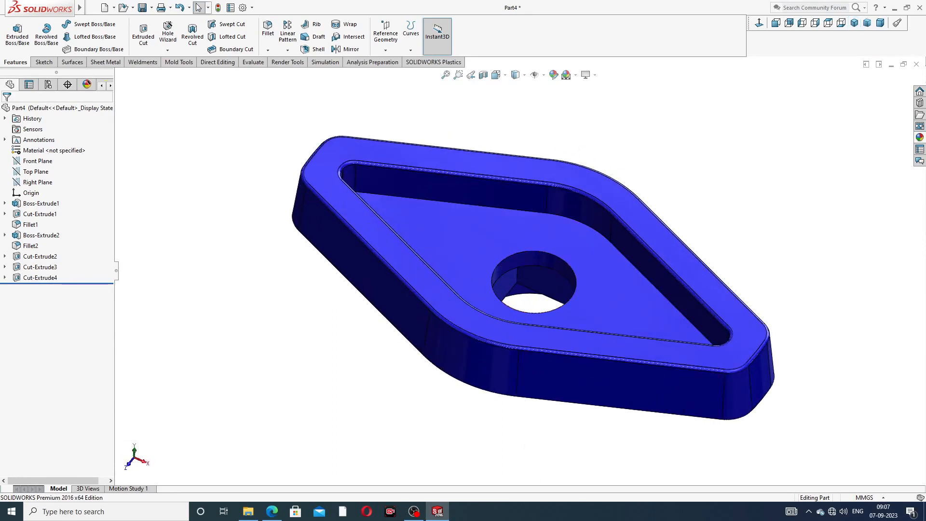